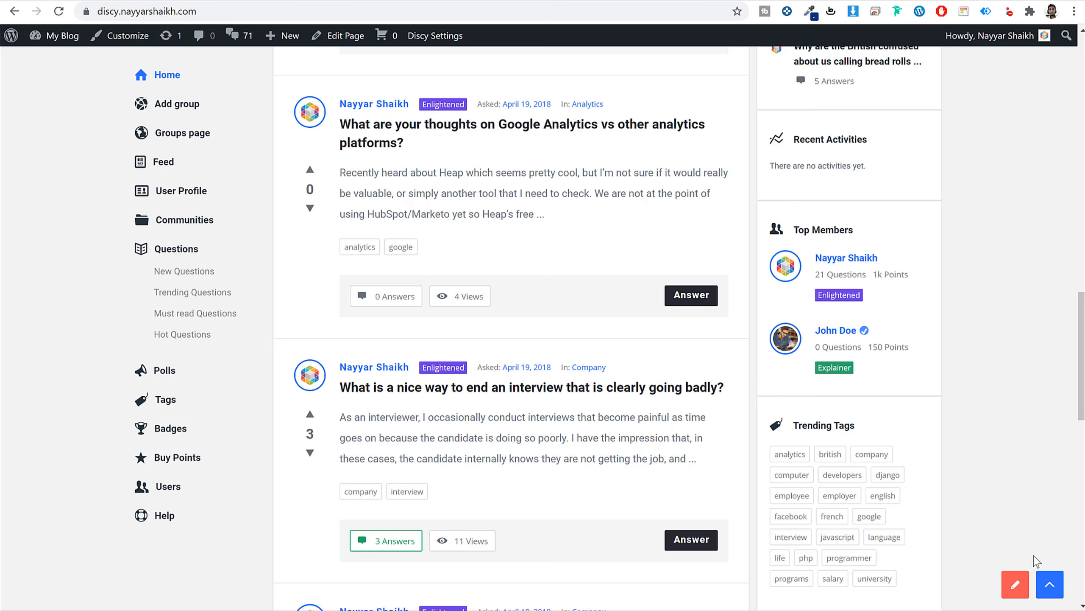
Jump back to the top of the Discy home page with the scroll-to-top arrow.
click(1049, 586)
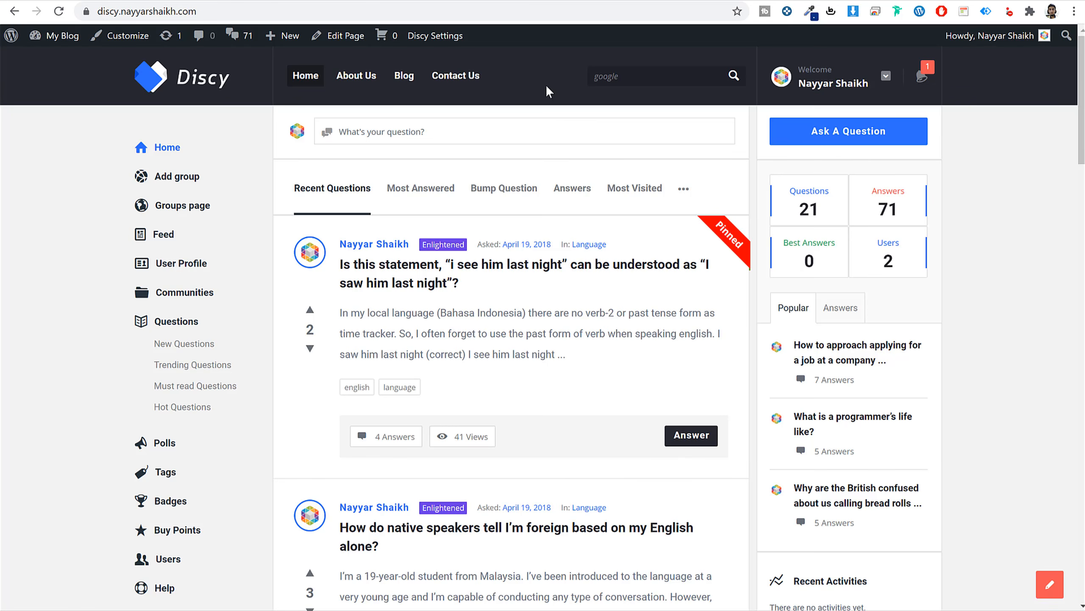
click(663, 75)
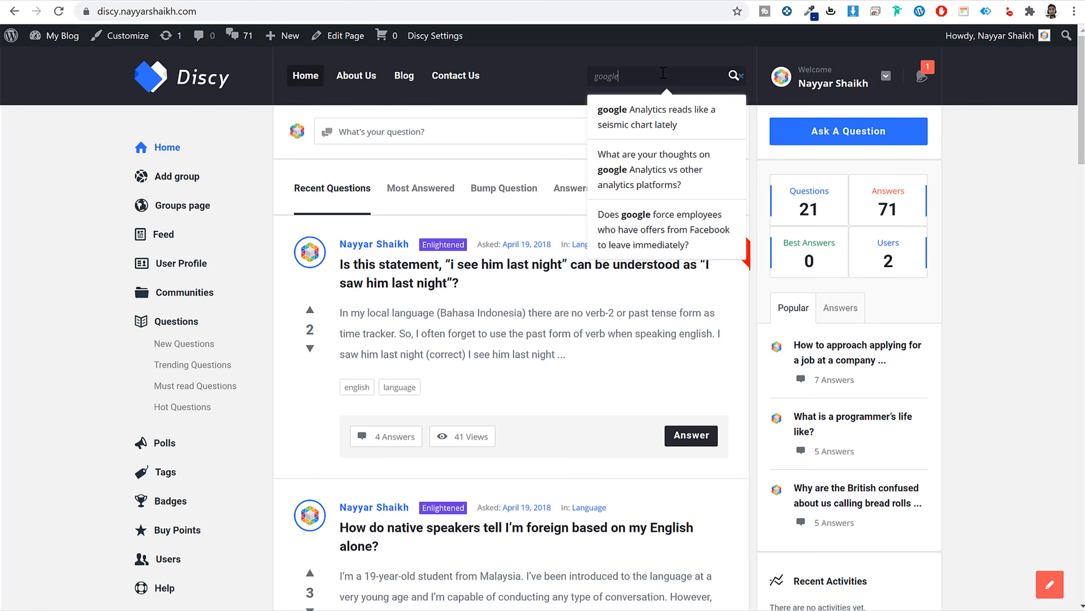
drag(641, 74, 539, 66)
click(640, 73)
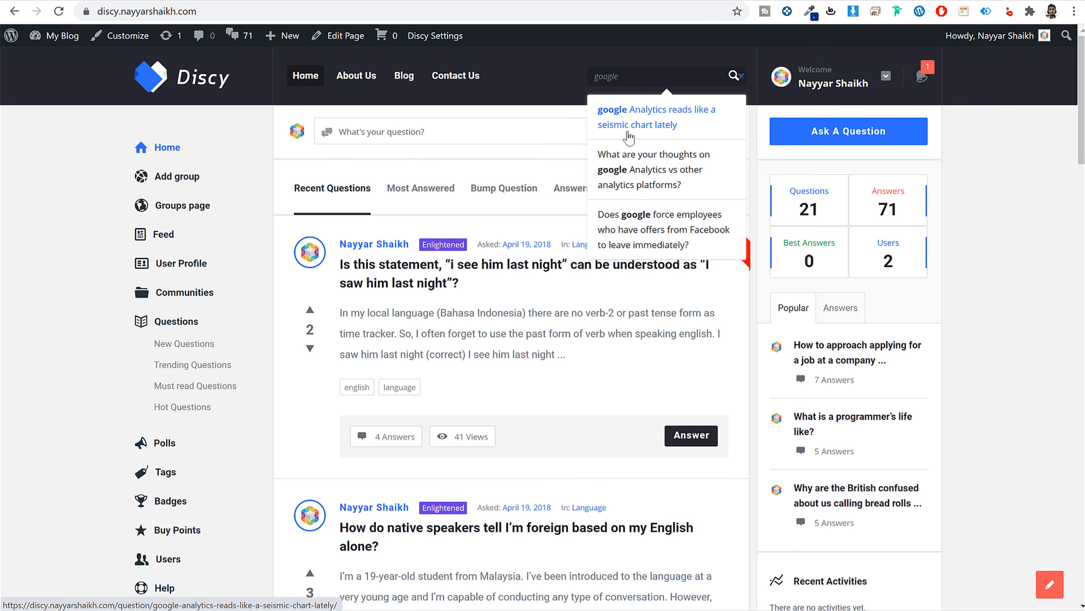
click(1060, 211)
Check the account menu, then read the administrator's added-points notification to clear its unread badge.
scroll(398, 496, down, 2)
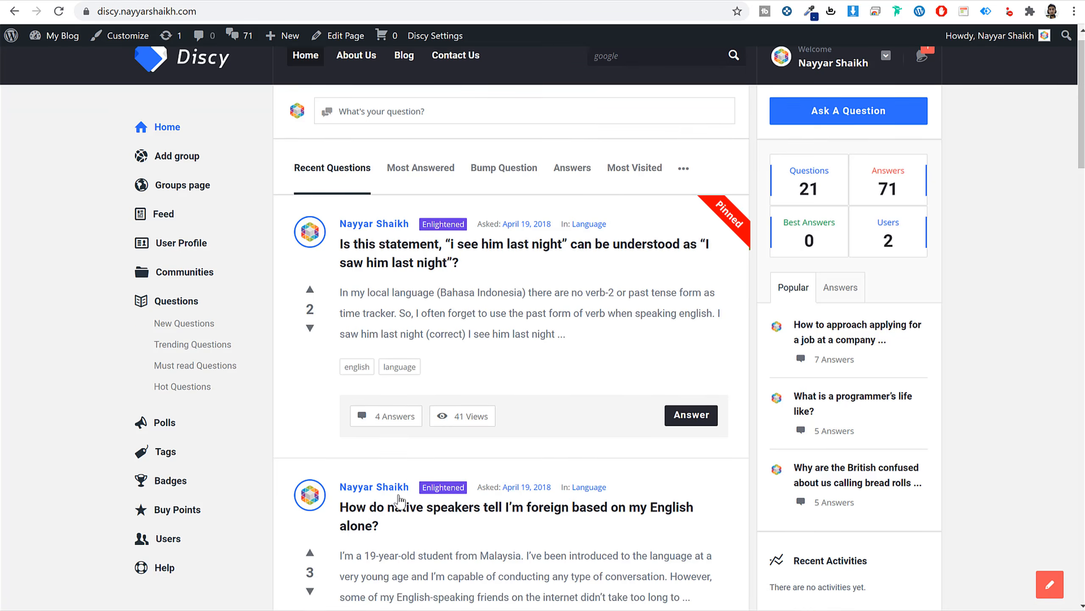
scroll(398, 496, up, 2)
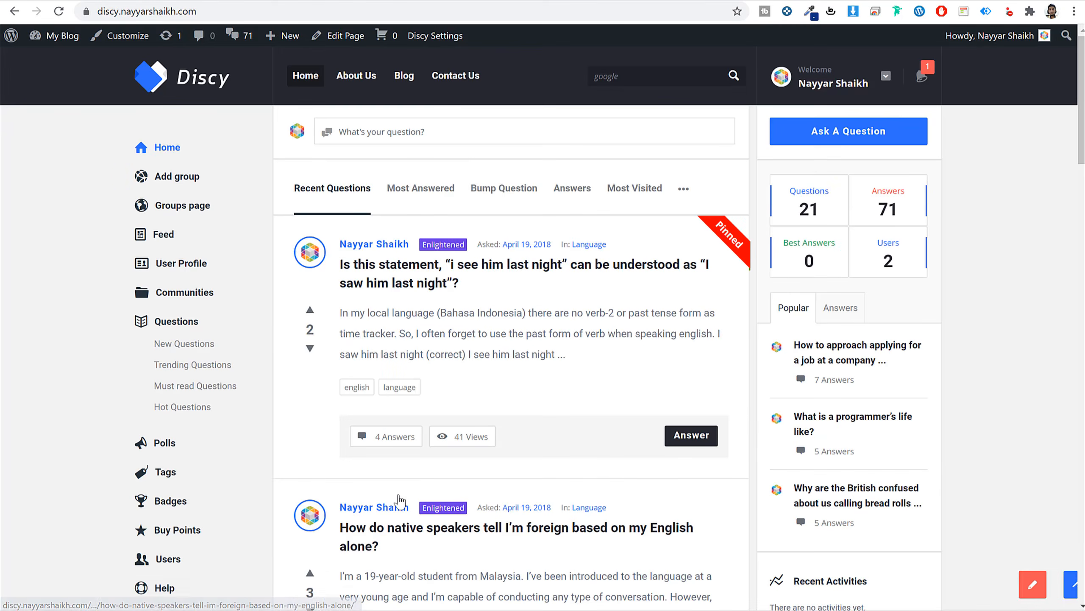
click(866, 86)
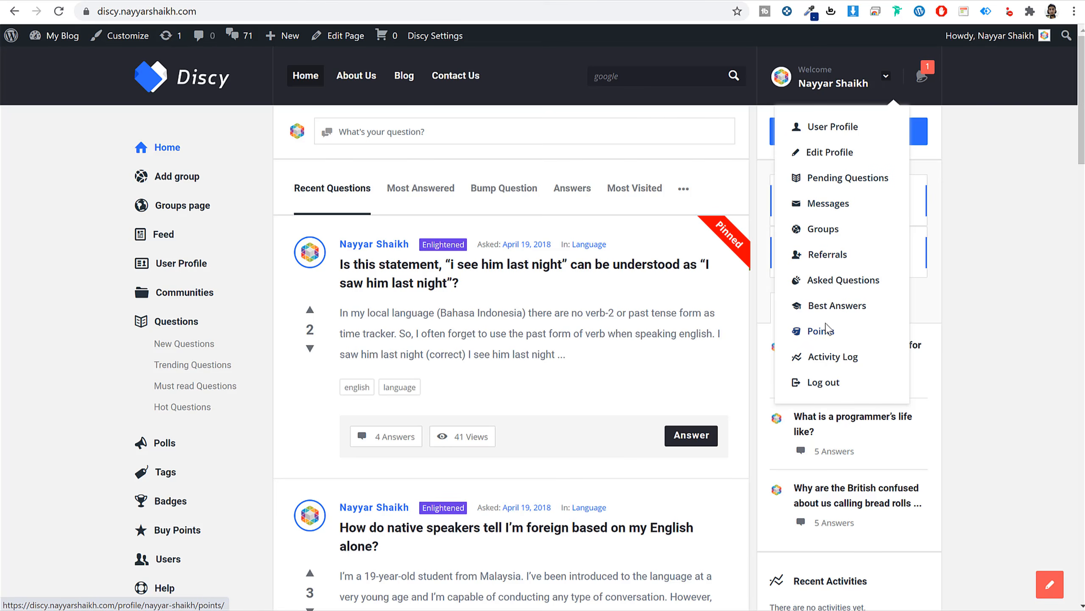
click(983, 267)
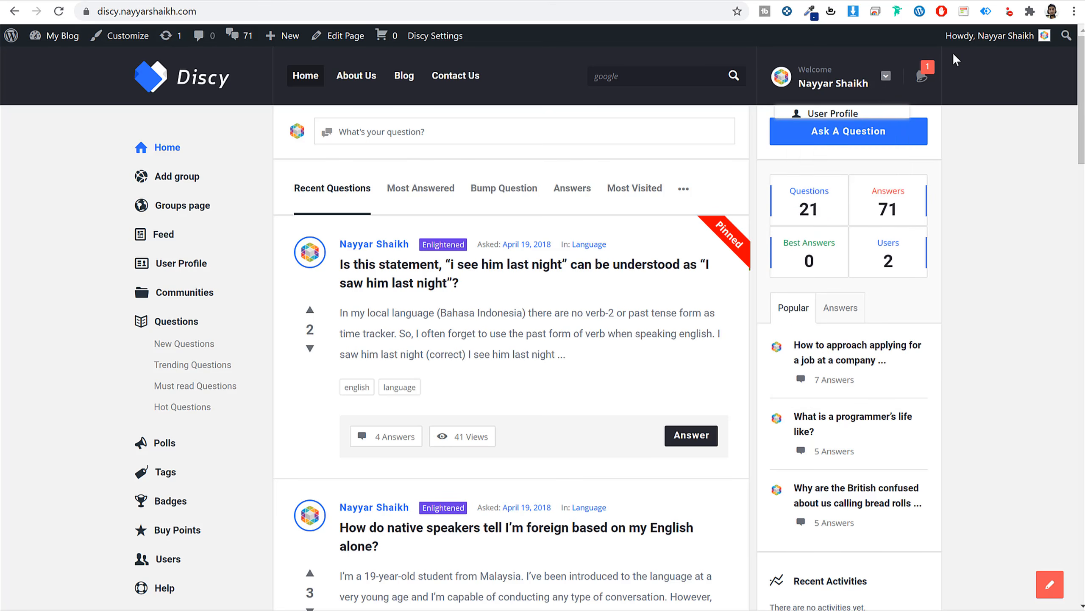
click(924, 82)
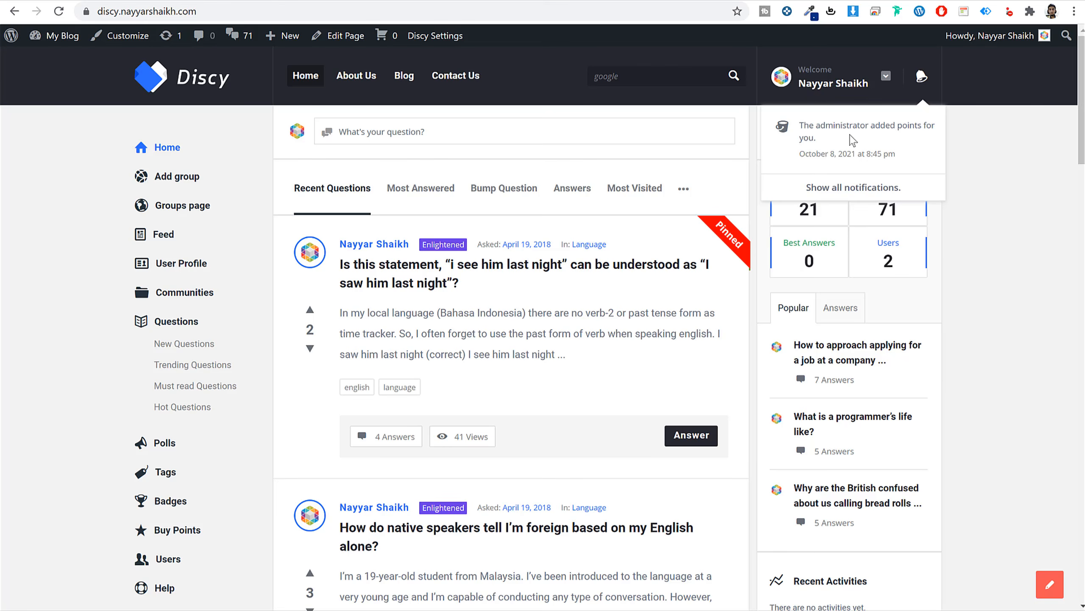
click(986, 148)
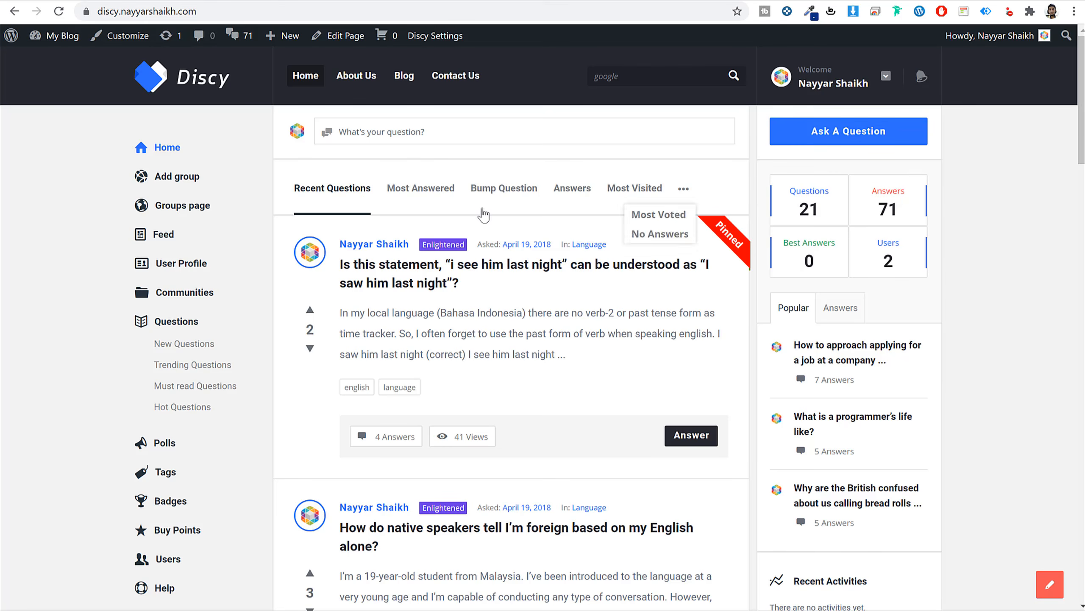
scroll(586, 314, down, 3)
scroll(714, 315, up, 3)
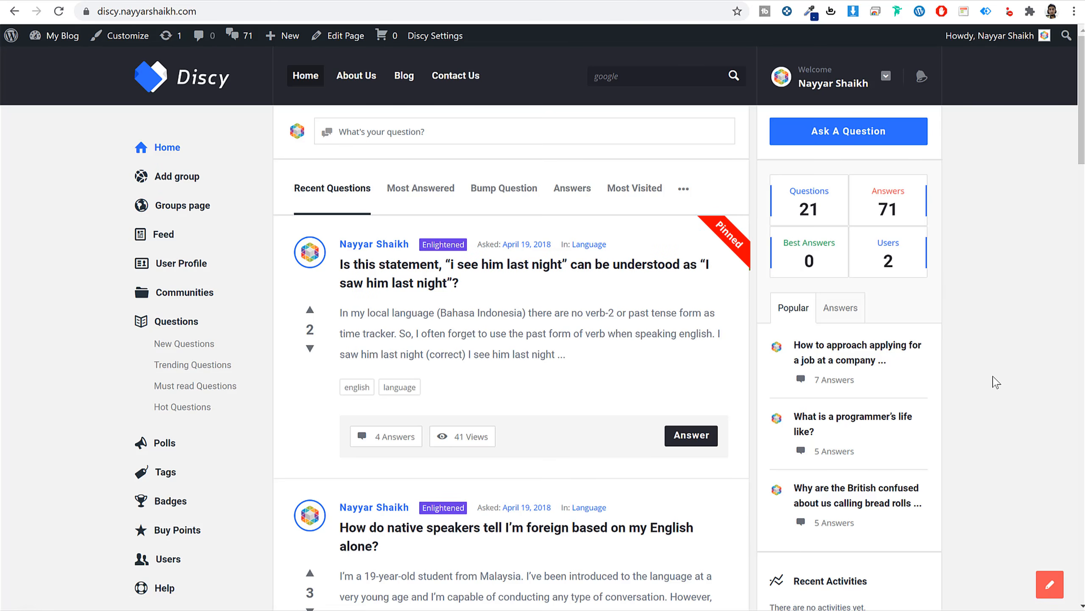
scroll(993, 381, down, 1)
scroll(993, 381, down, 10)
scroll(994, 381, up, 8)
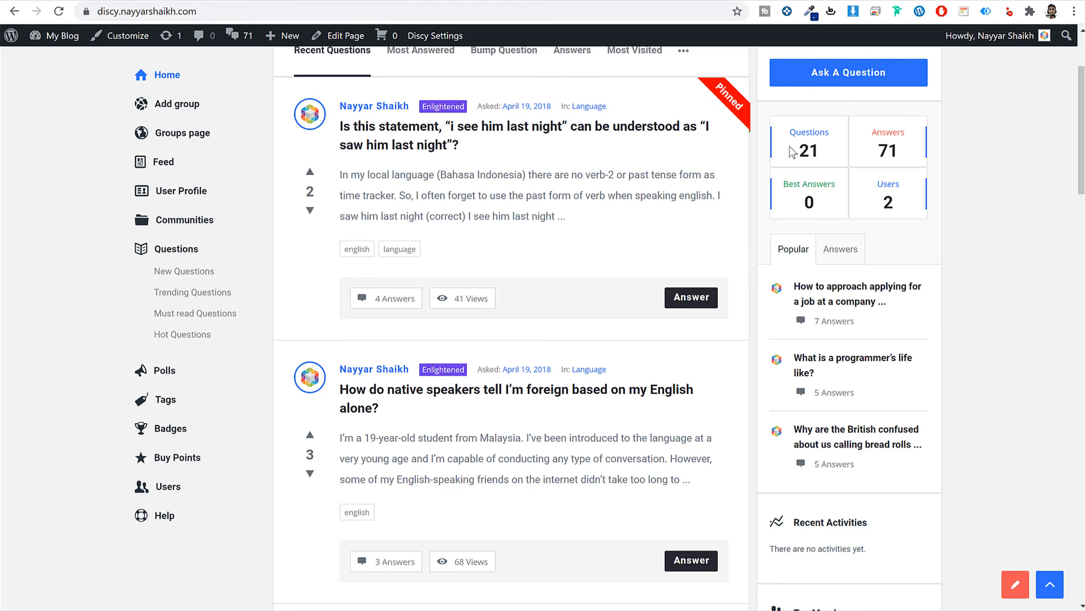
scroll(863, 347, down, 3)
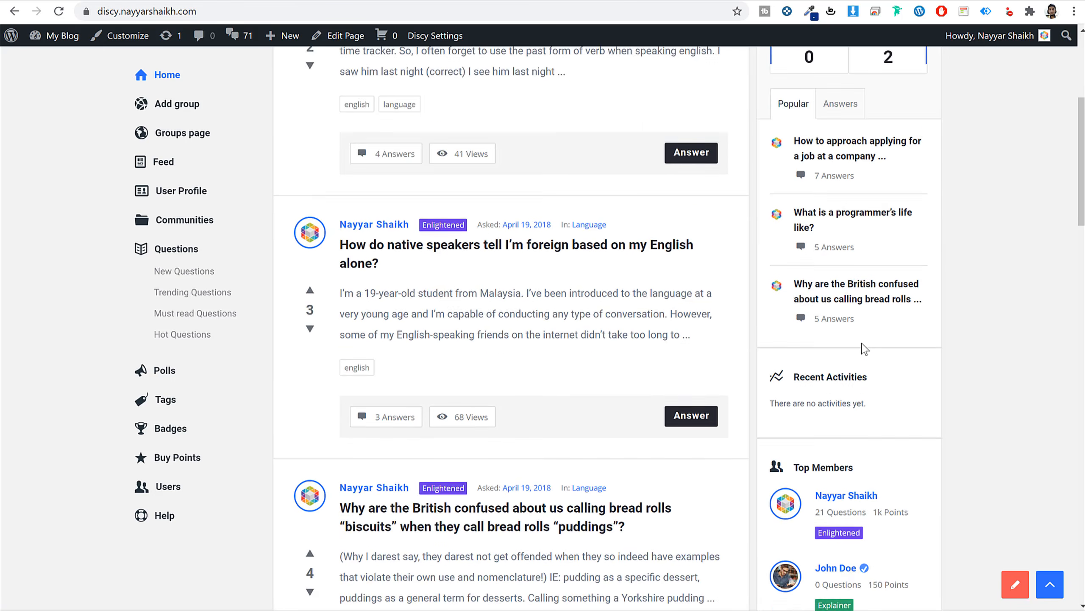
scroll(863, 347, down, 5)
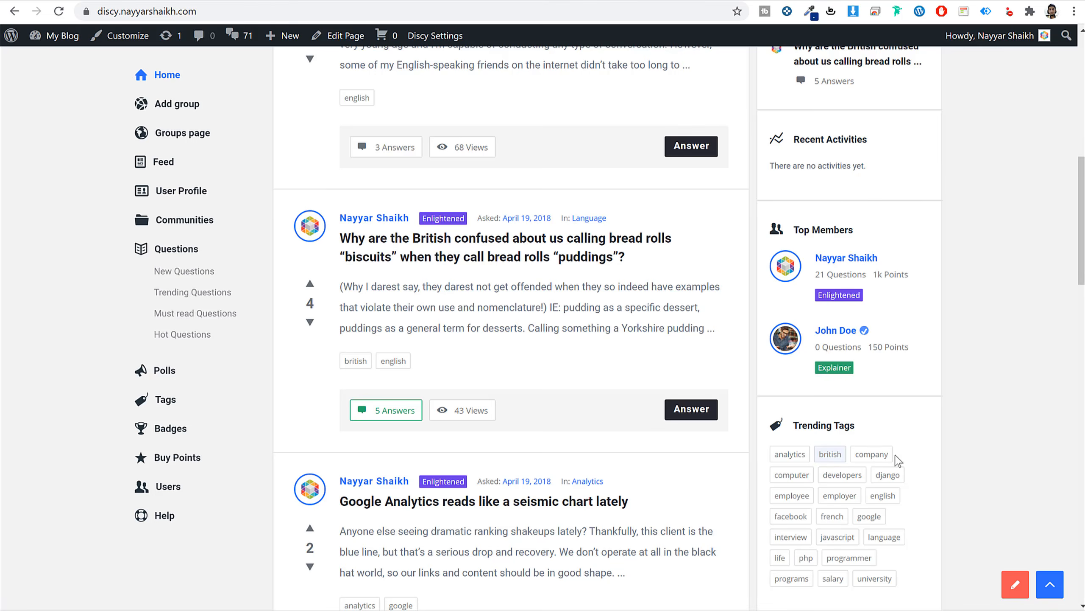
scroll(897, 460, up, 10)
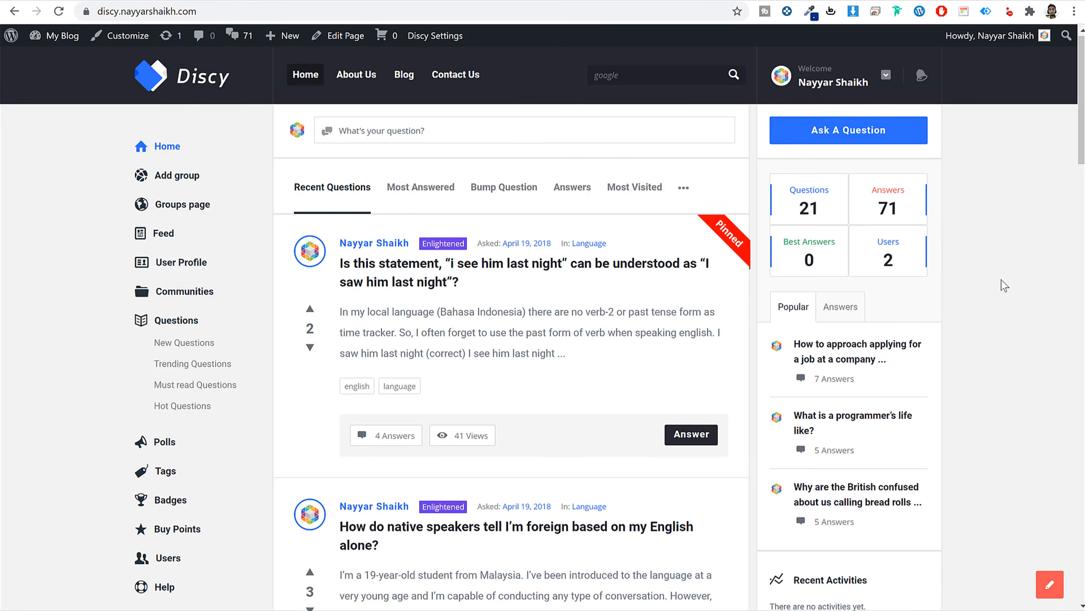
scroll(940, 325, down, 5)
scroll(911, 406, up, 5)
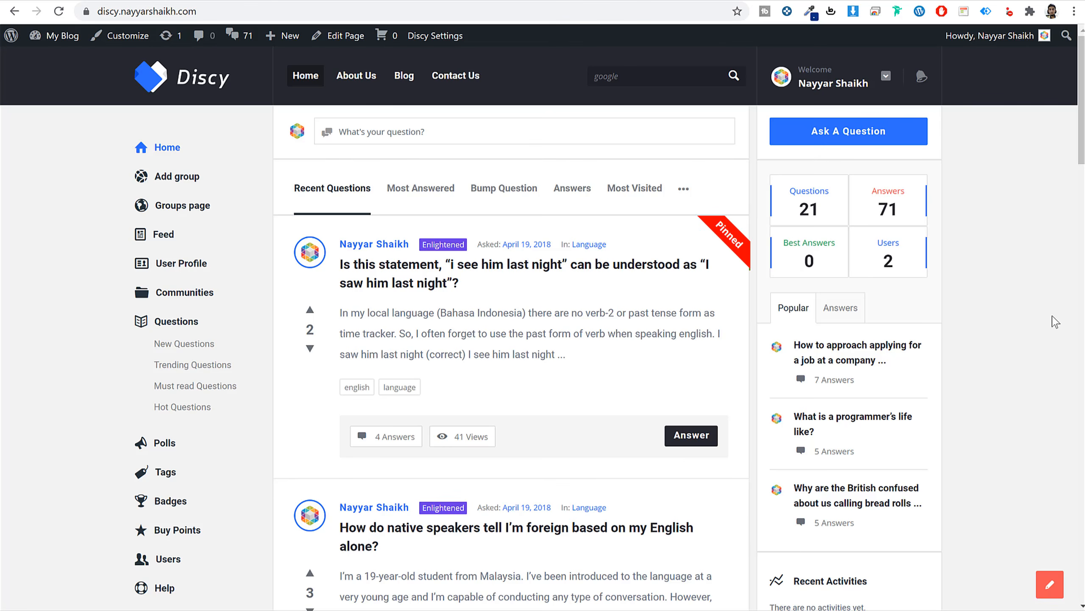
click(386, 139)
scroll(602, 273, down, 2)
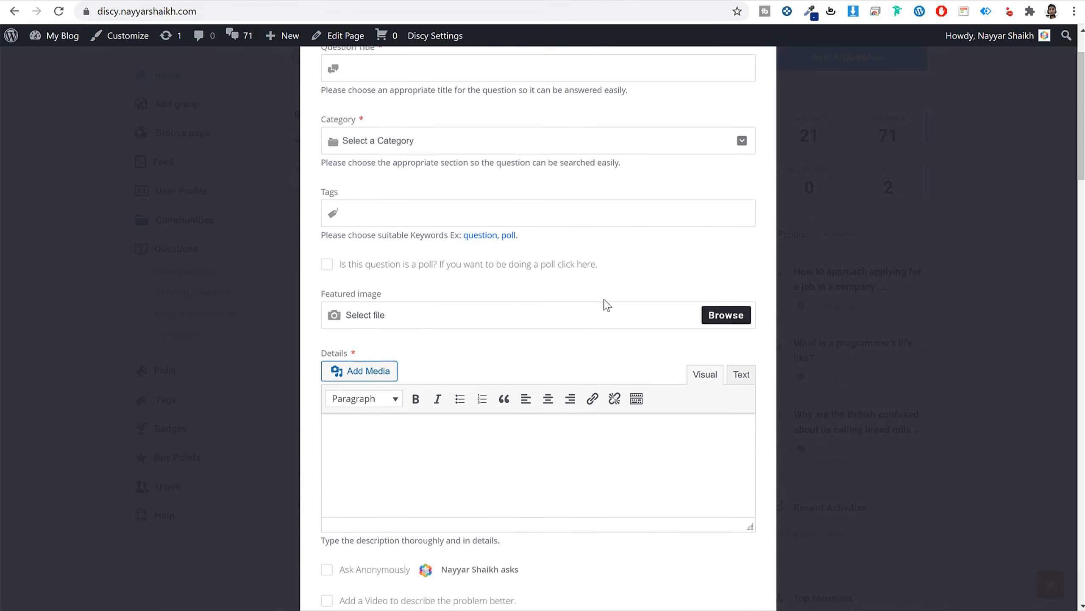
scroll(641, 265, up, 2)
click(772, 75)
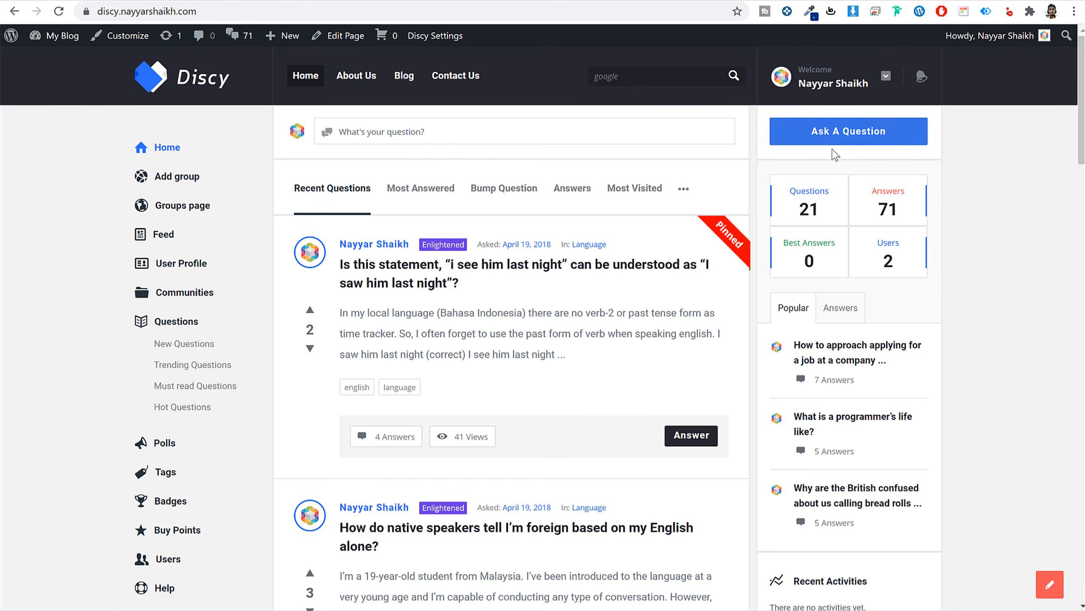
click(844, 131)
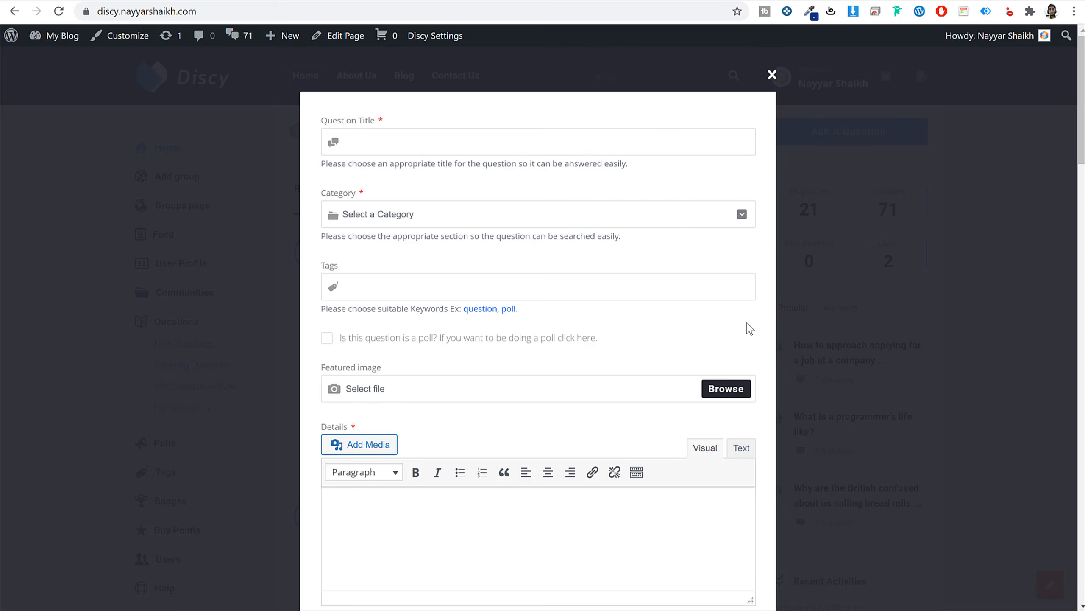
drag(319, 124, 383, 128)
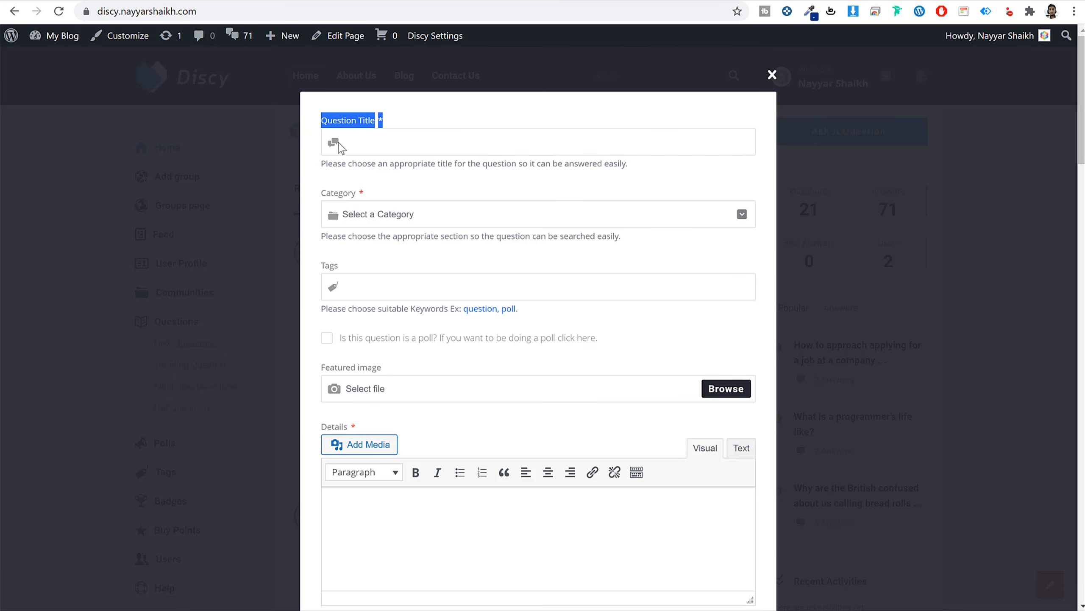
drag(321, 194, 358, 194)
click(403, 215)
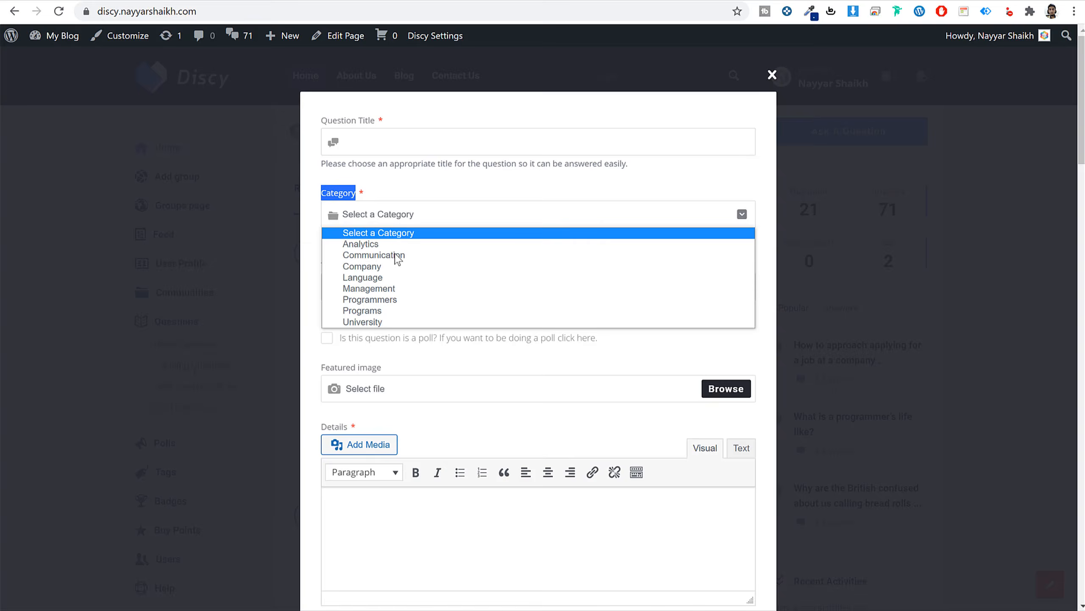
click(428, 193)
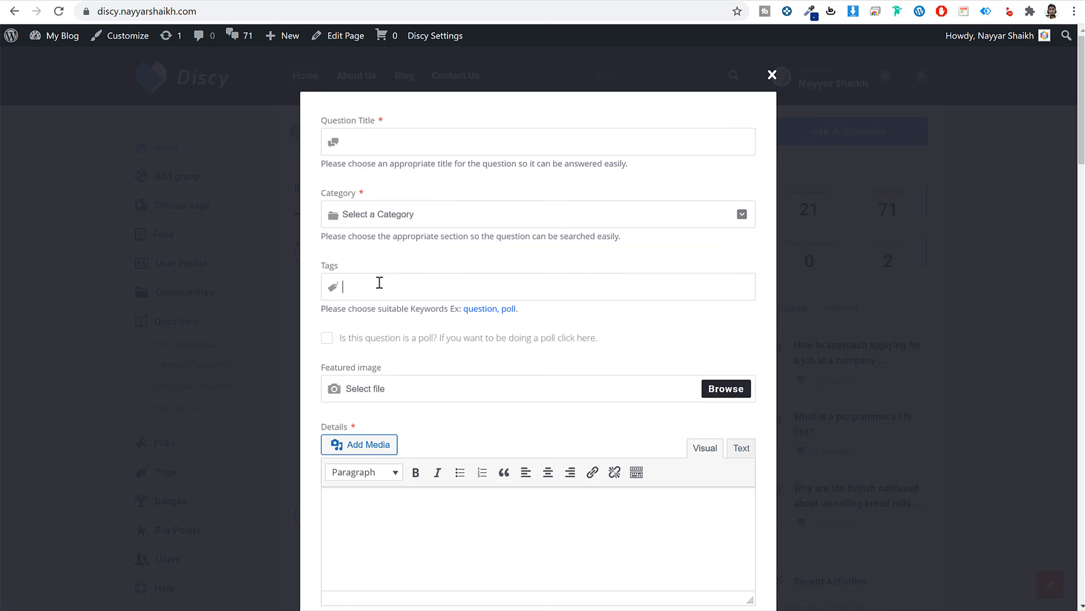
scroll(457, 322, down, 2)
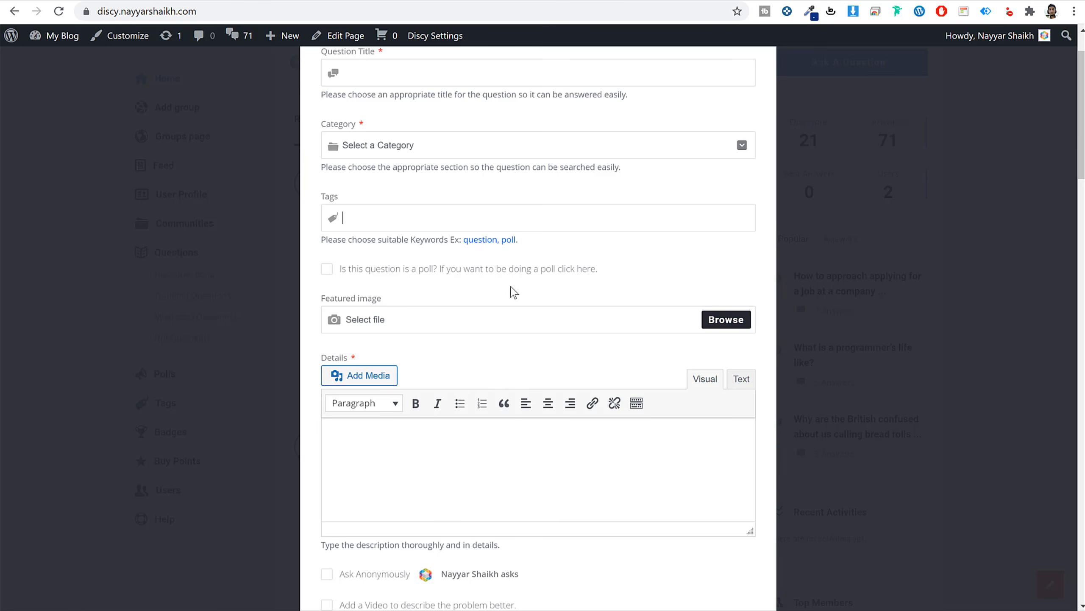
click(327, 270)
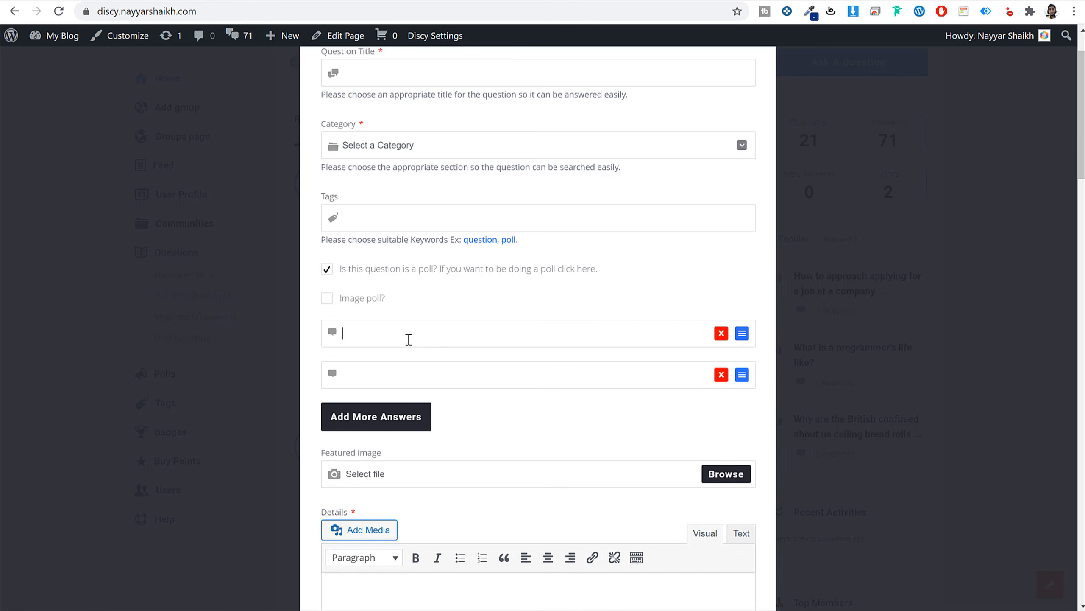
click(417, 368)
scroll(560, 364, up, 2)
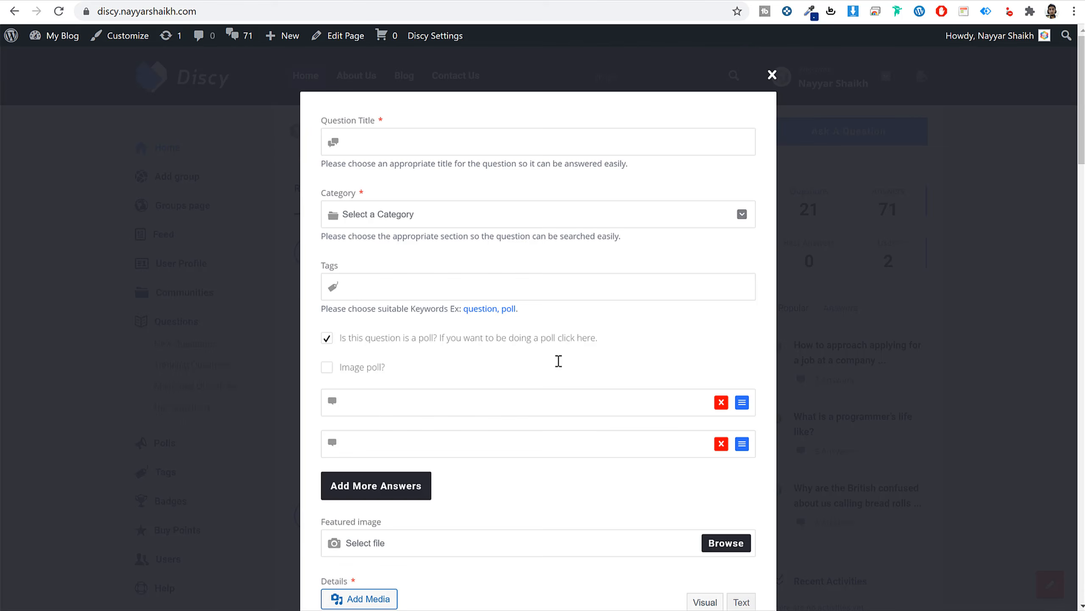
click(326, 338)
scroll(457, 370, down, 5)
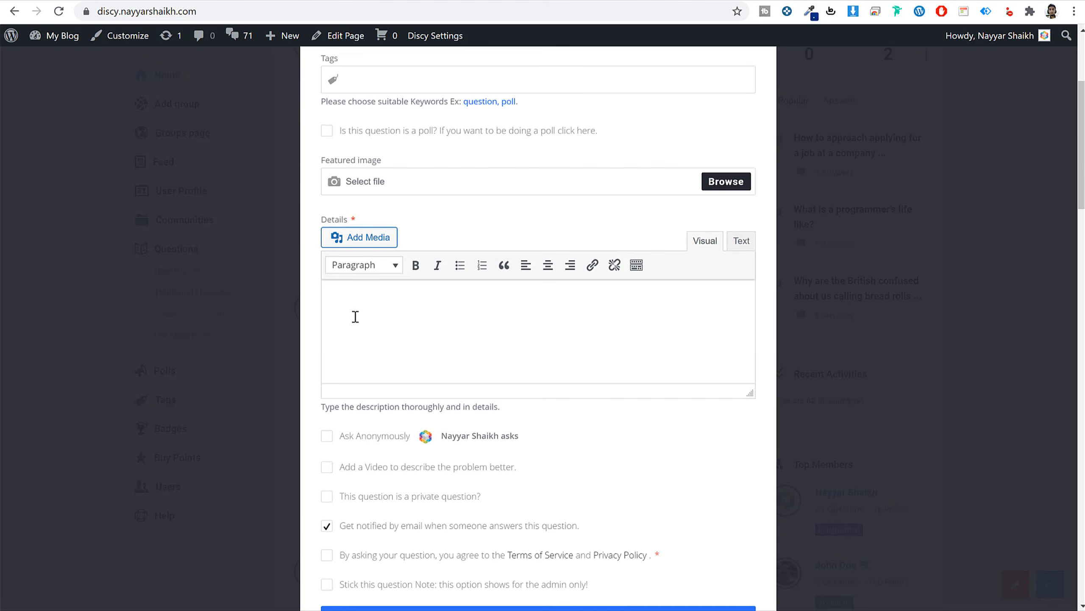
scroll(436, 307, down, 5)
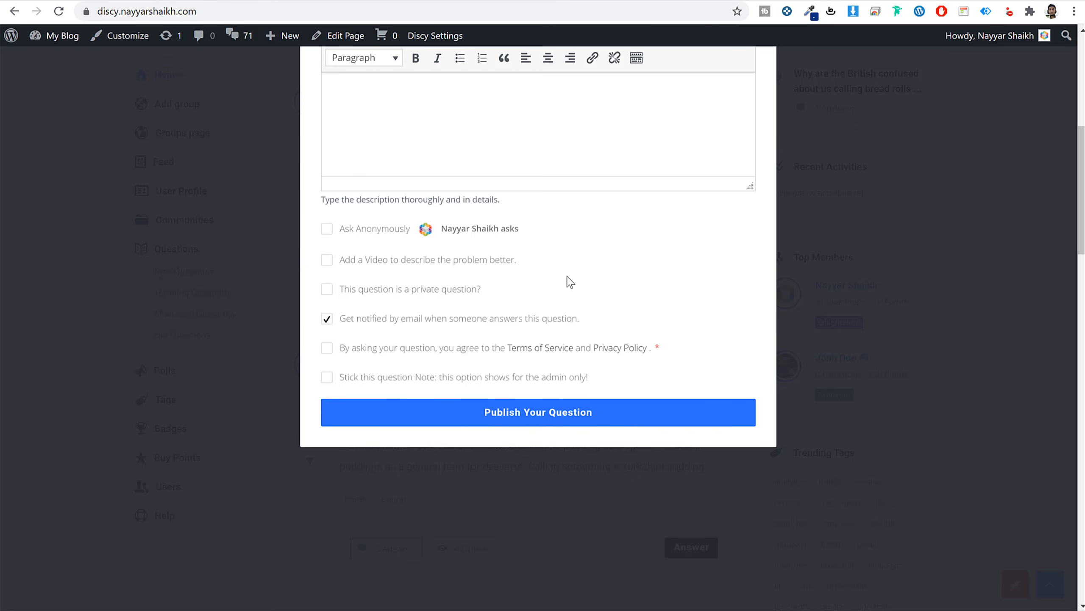
scroll(487, 325, up, 10)
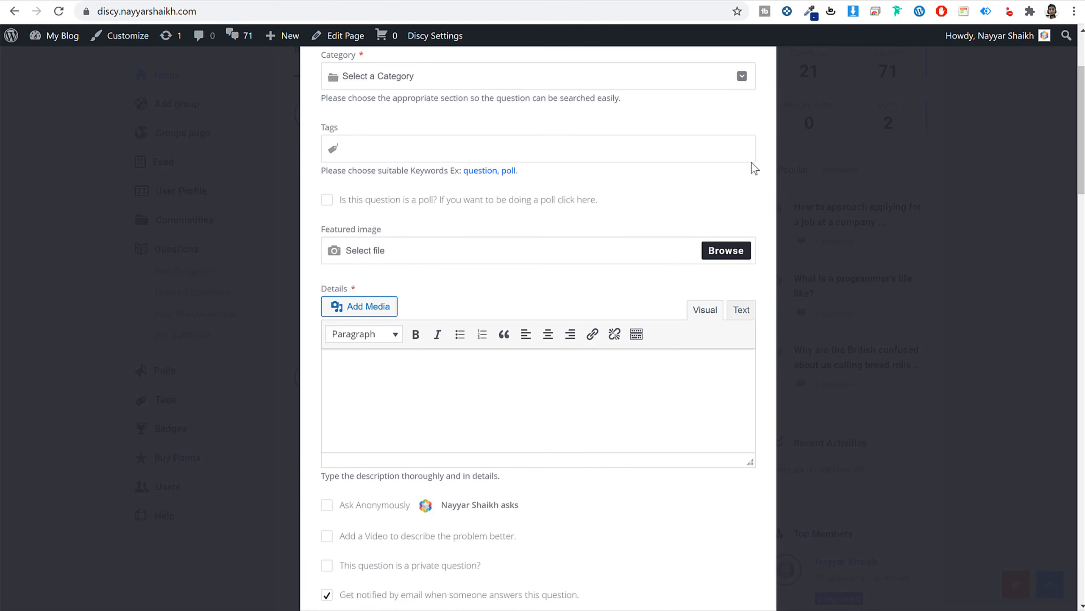
click(772, 77)
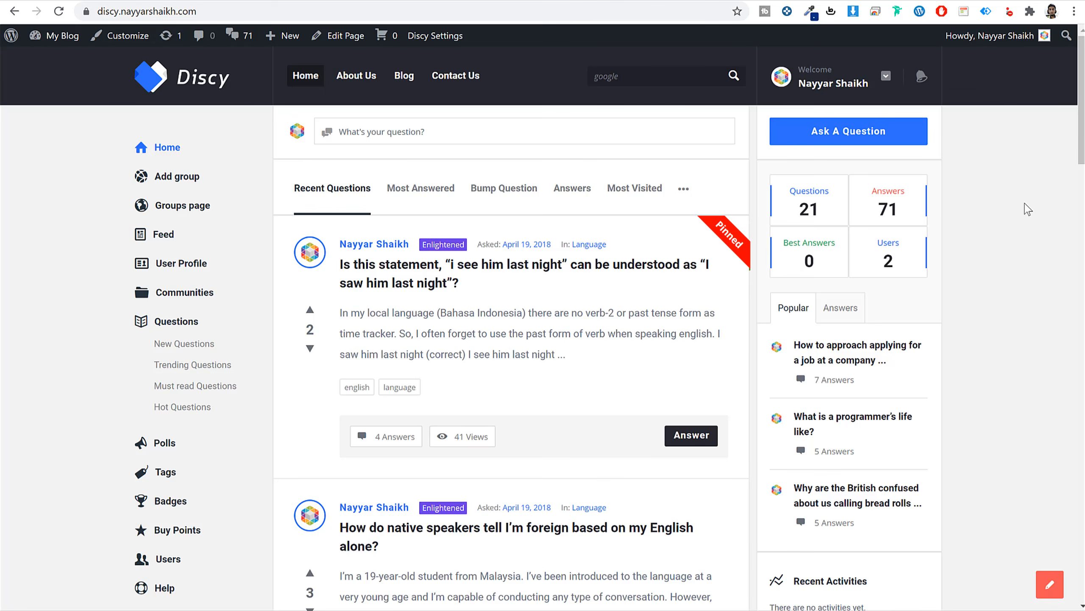
scroll(965, 317, down, 8)
scroll(516, 249, up, 7)
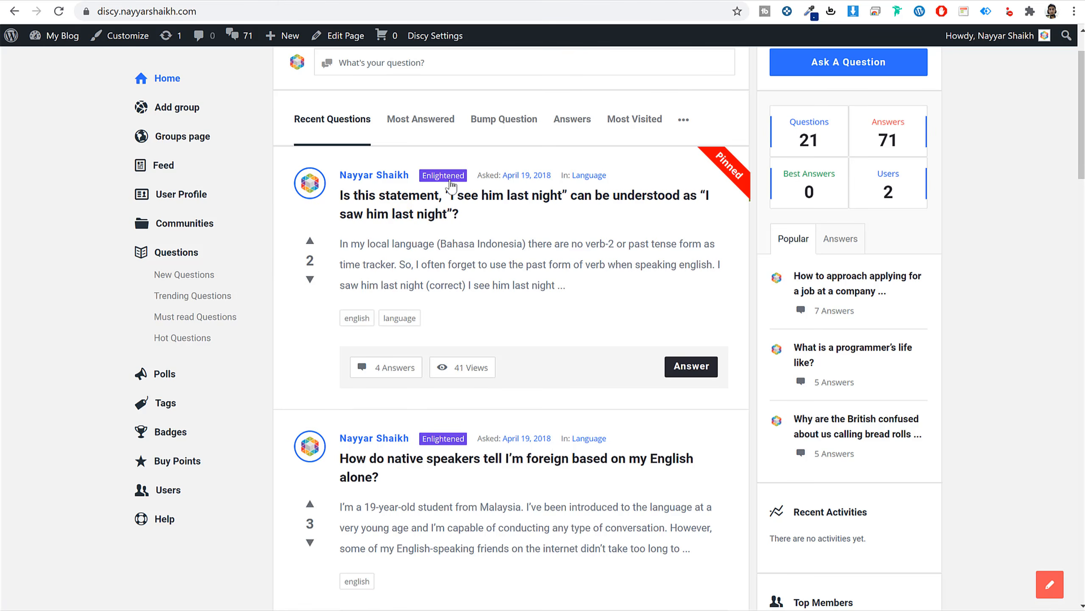
click(309, 241)
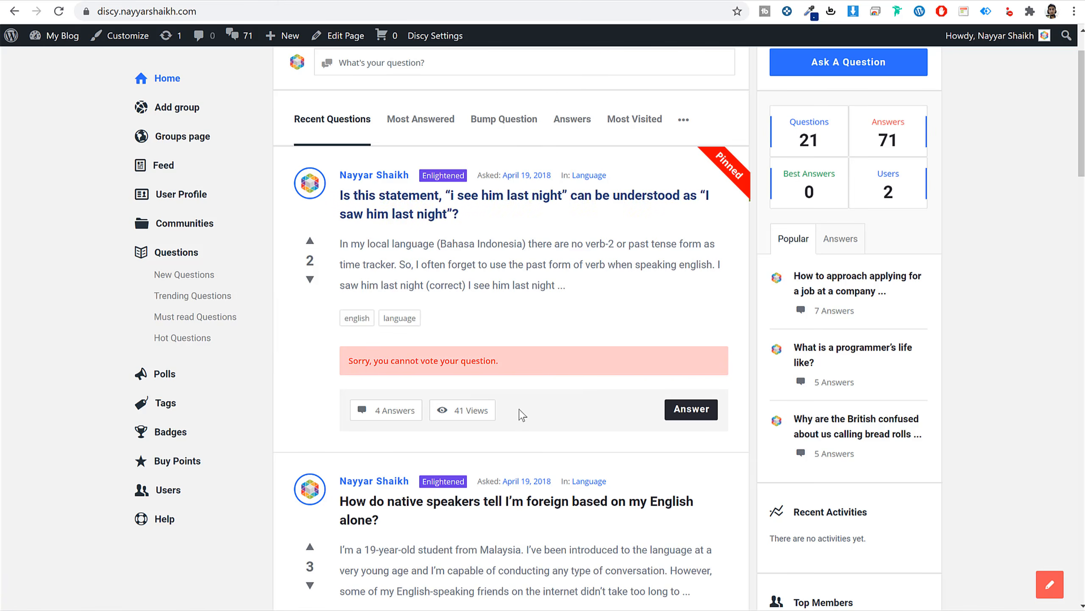
drag(362, 360, 530, 371)
click(530, 371)
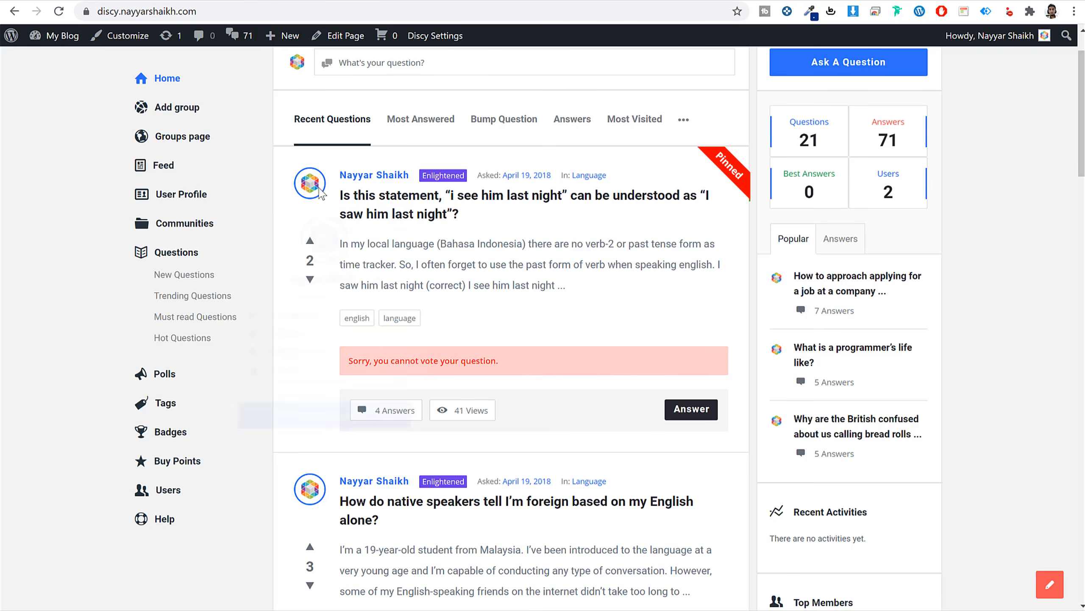
mouse_move(311, 183)
drag(424, 172, 462, 175)
click(461, 176)
scroll(973, 380, down, 6)
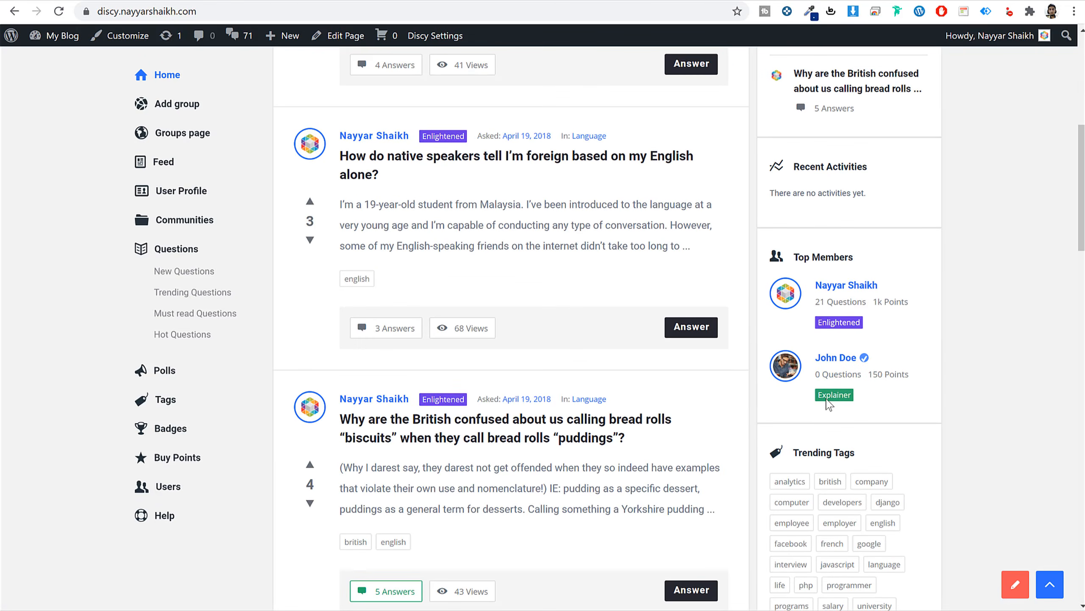
double_click(827, 399)
click(960, 401)
Open the Badges page and review badge tiers like Explainer, Professional (200) and Enlightened (250).
click(170, 429)
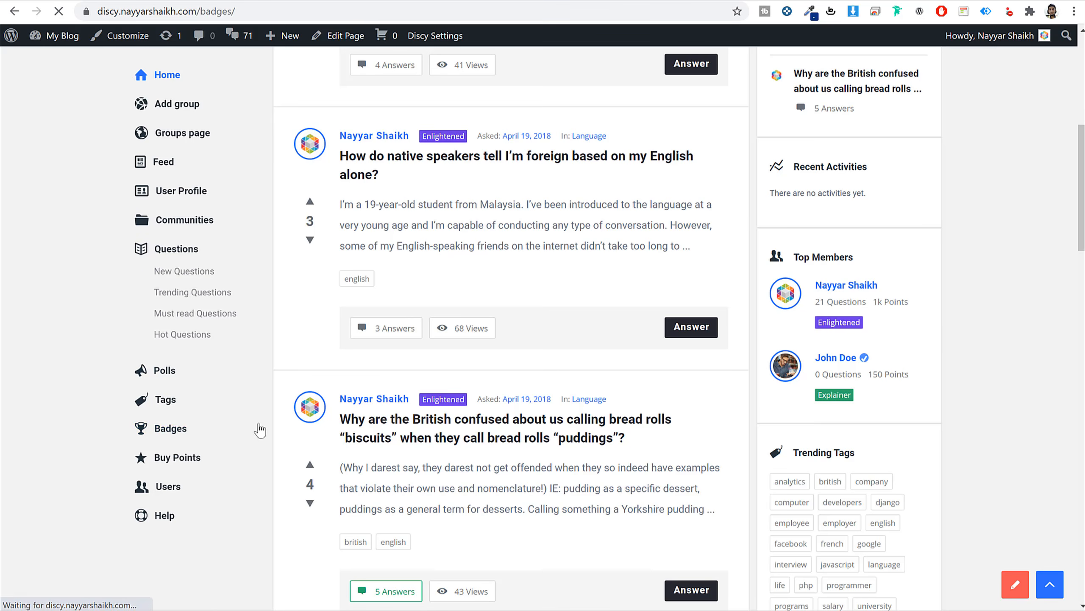
scroll(489, 260, down, 15)
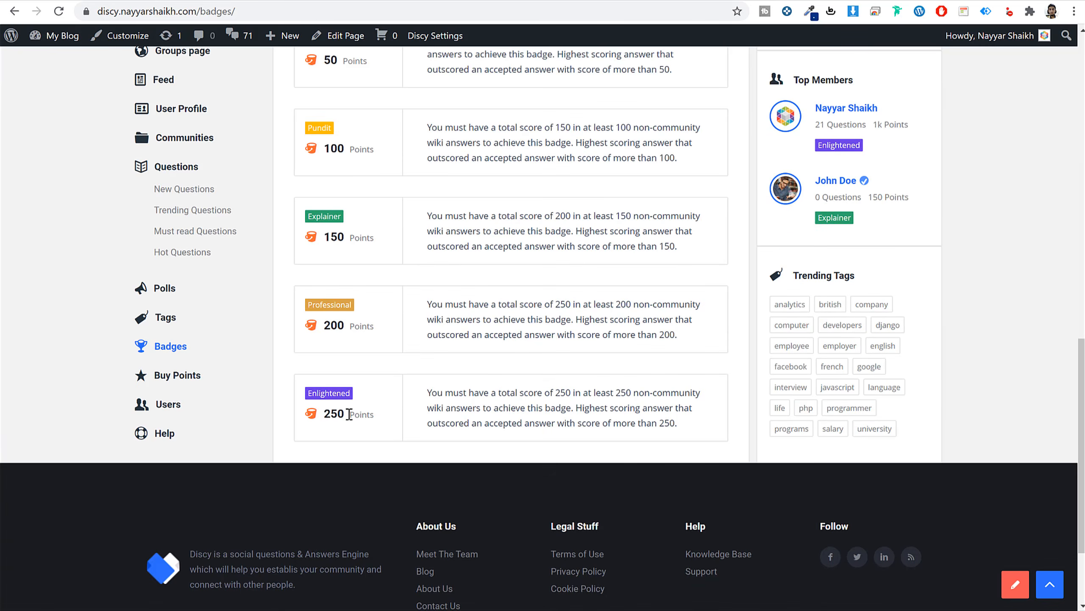
mouse_move(349, 414)
mouse_down()
mouse_move(324, 412)
mouse_move(347, 394)
mouse_up()
click(318, 402)
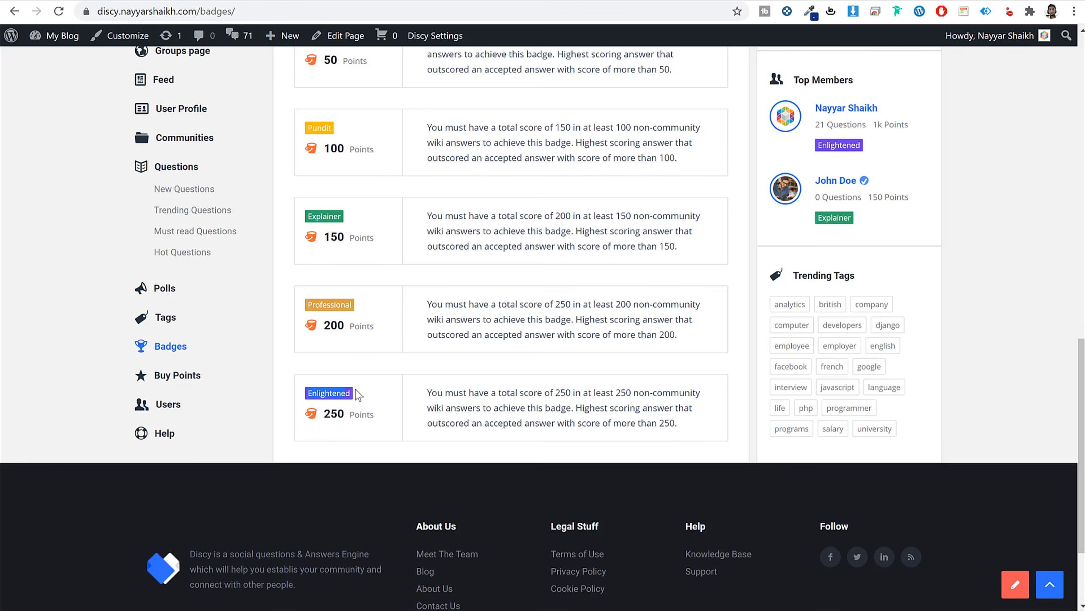
scroll(358, 395, up, 2)
drag(344, 305, 327, 305)
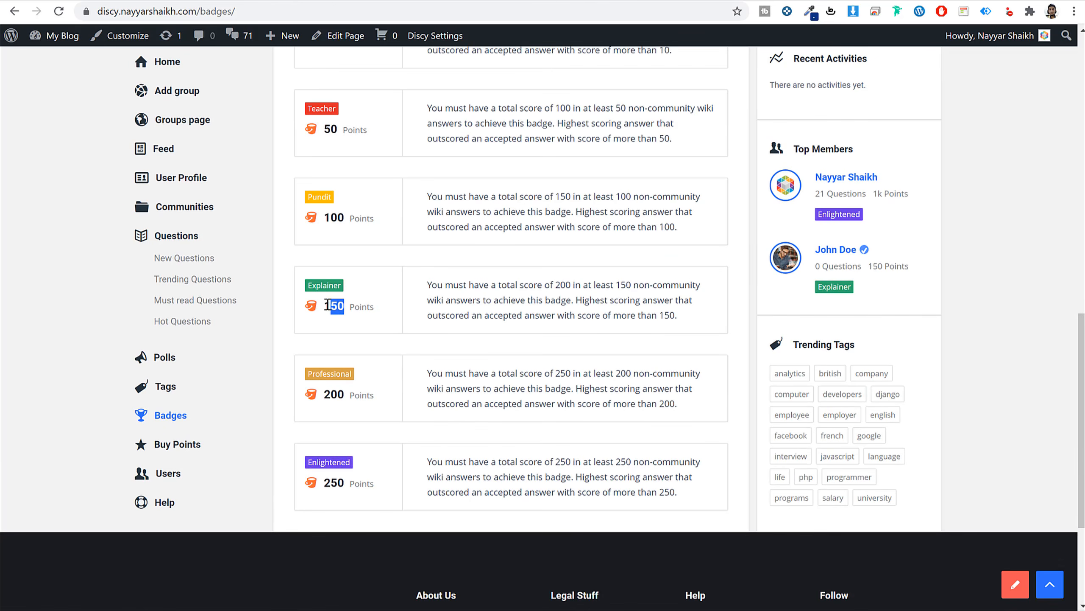
drag(350, 394, 319, 394)
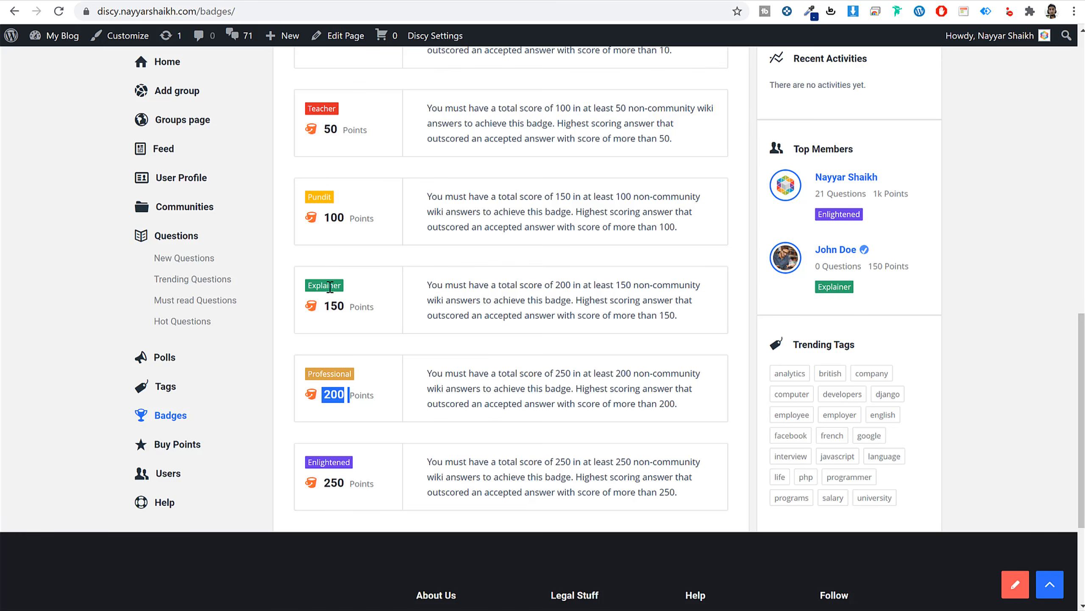
drag(308, 289, 345, 288)
drag(910, 195, 870, 212)
click(564, 424)
Review the Points System rewards, such as 20 points for signing up and for paid referrals.
scroll(539, 385, up, 10)
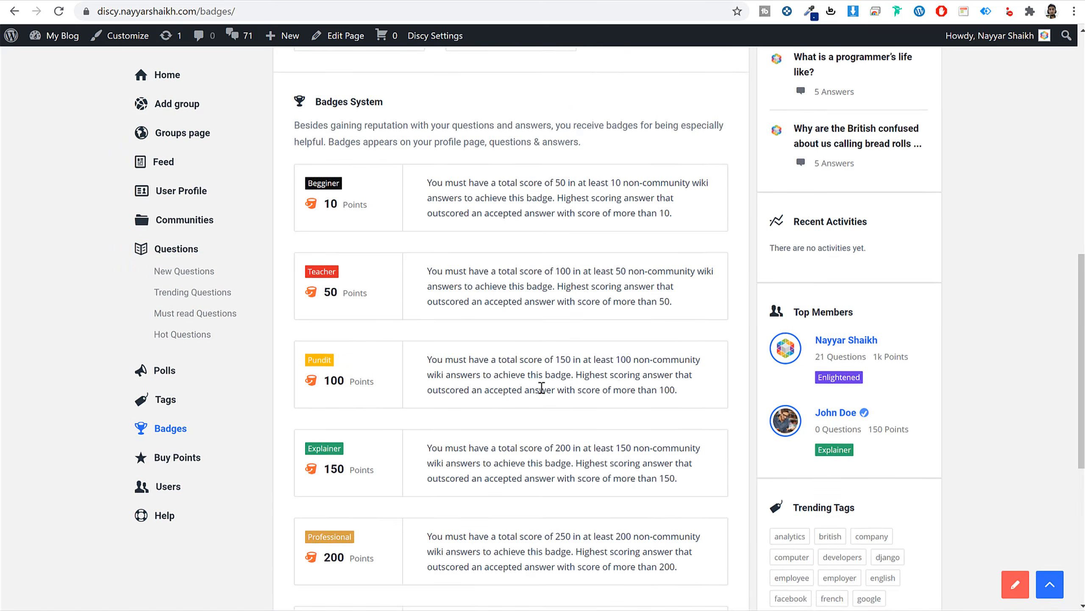
scroll(541, 387, up, 5)
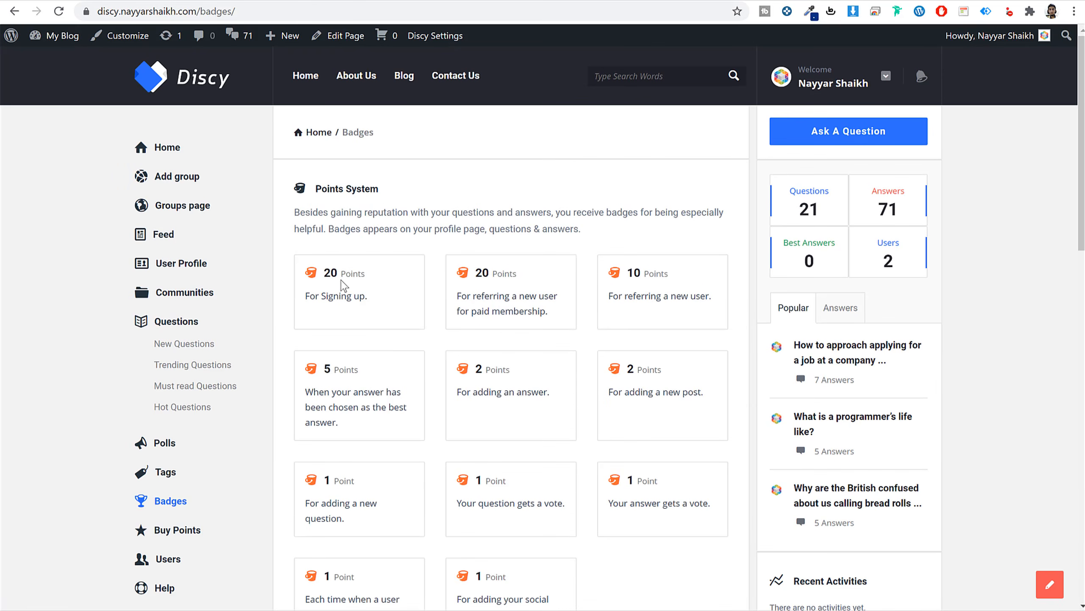
drag(328, 273, 337, 273)
drag(467, 295, 557, 322)
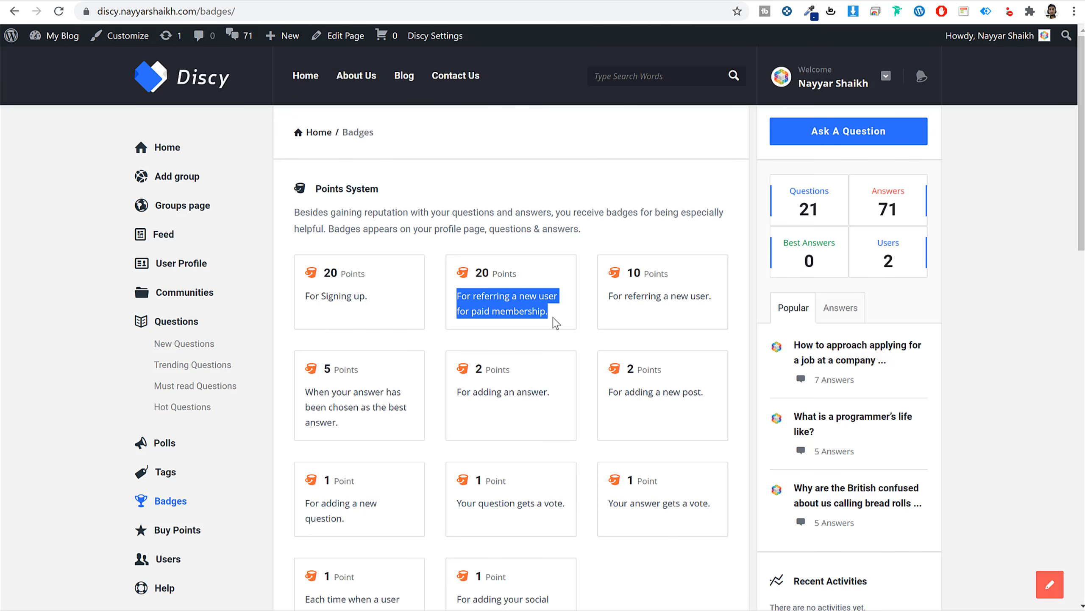
click(507, 296)
drag(489, 274, 480, 275)
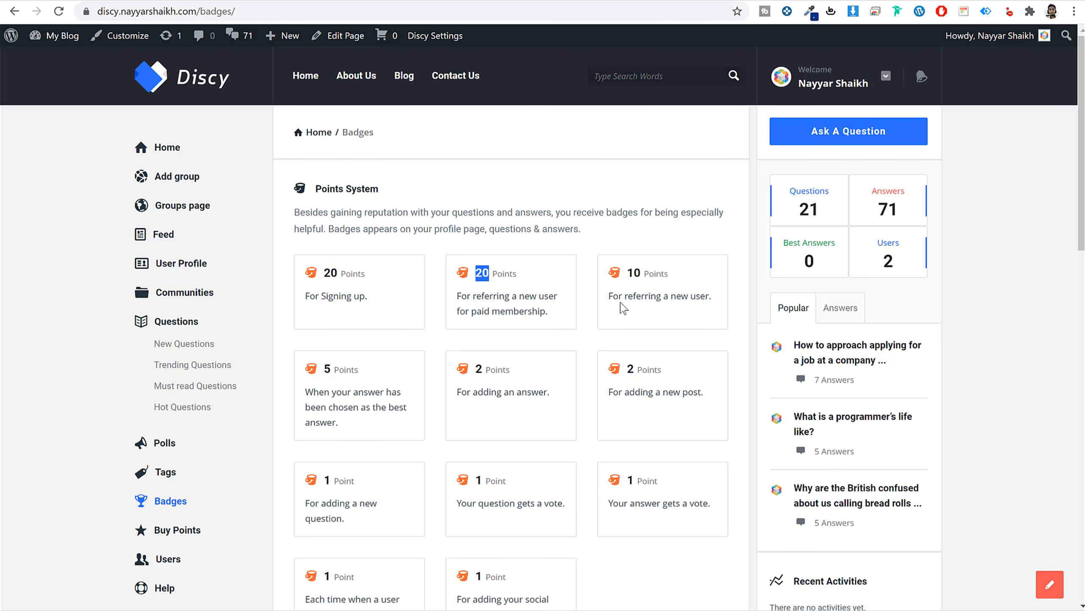
drag(637, 297, 681, 297)
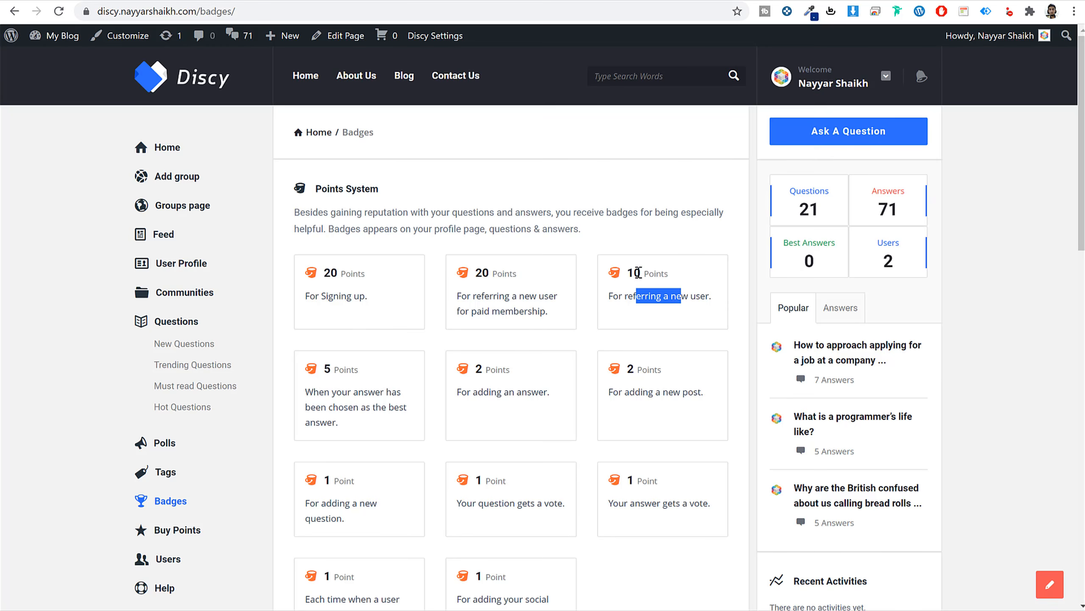
scroll(690, 369, down, 3)
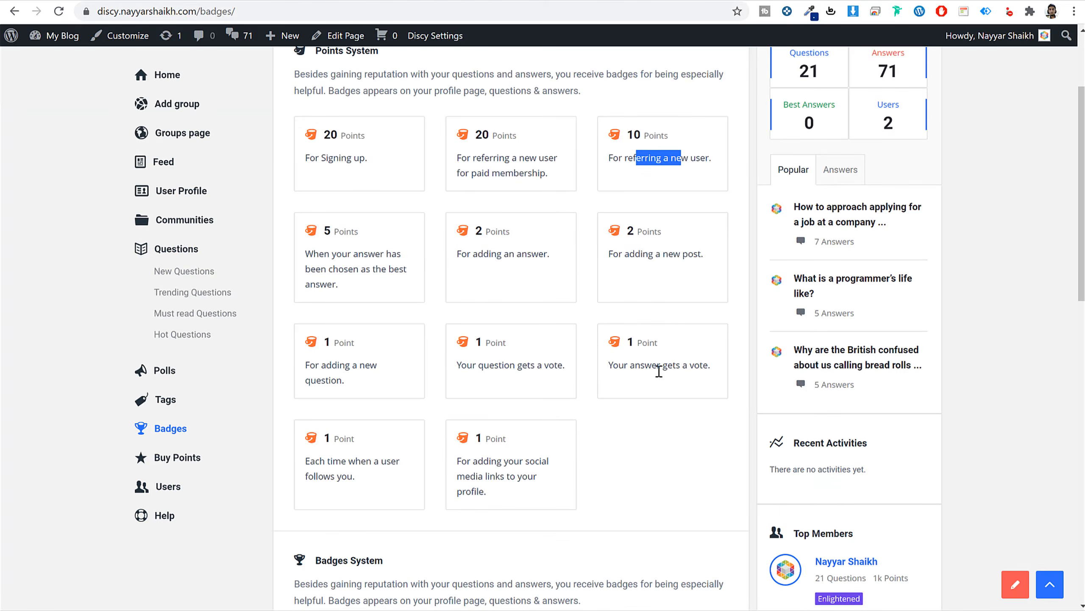
scroll(657, 370, down, 3)
scroll(584, 363, down, 5)
scroll(585, 376, up, 6)
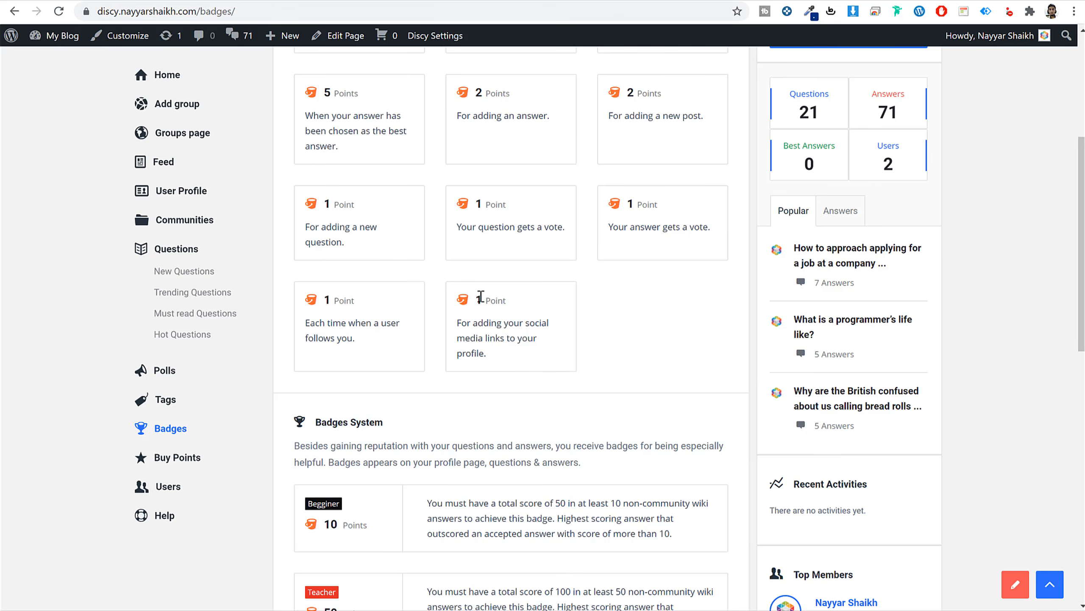
Buy the 50-point Premium package from Buy Points and switch payment to Mastercard/VISA.
click(175, 462)
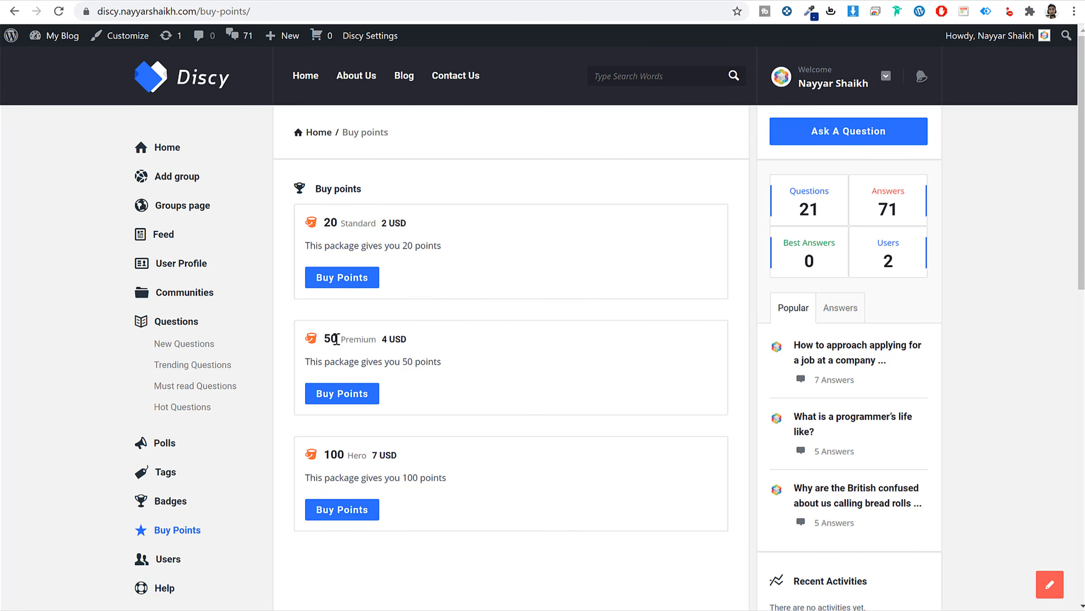
drag(336, 339, 413, 340)
click(348, 397)
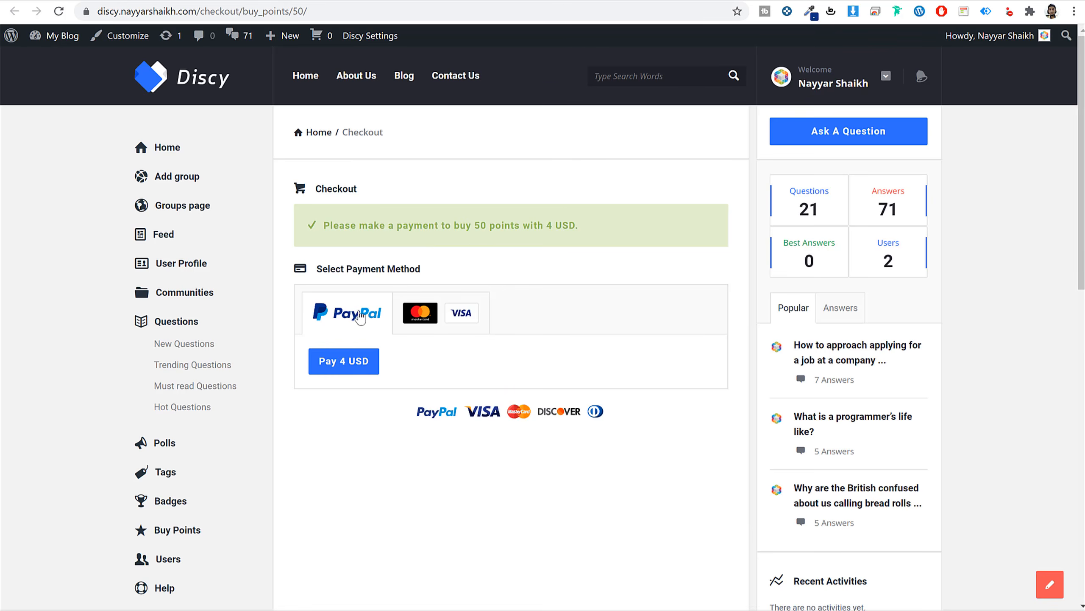
click(428, 319)
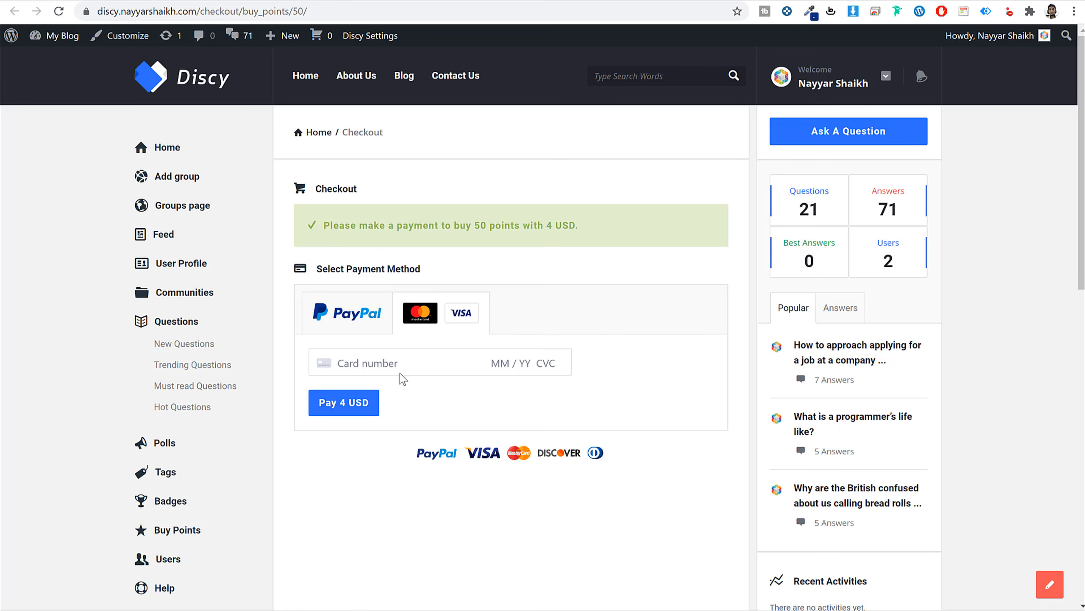
scroll(192, 556, down, 2)
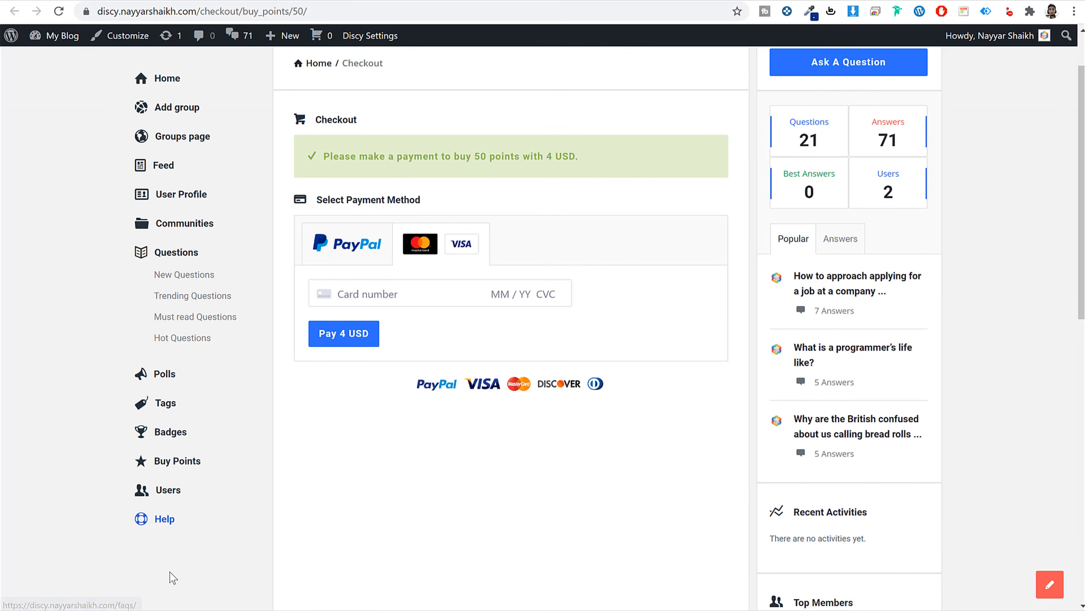
Expand and collapse two Help FAQs, including questions to avoid, then go to Communities.
click(167, 519)
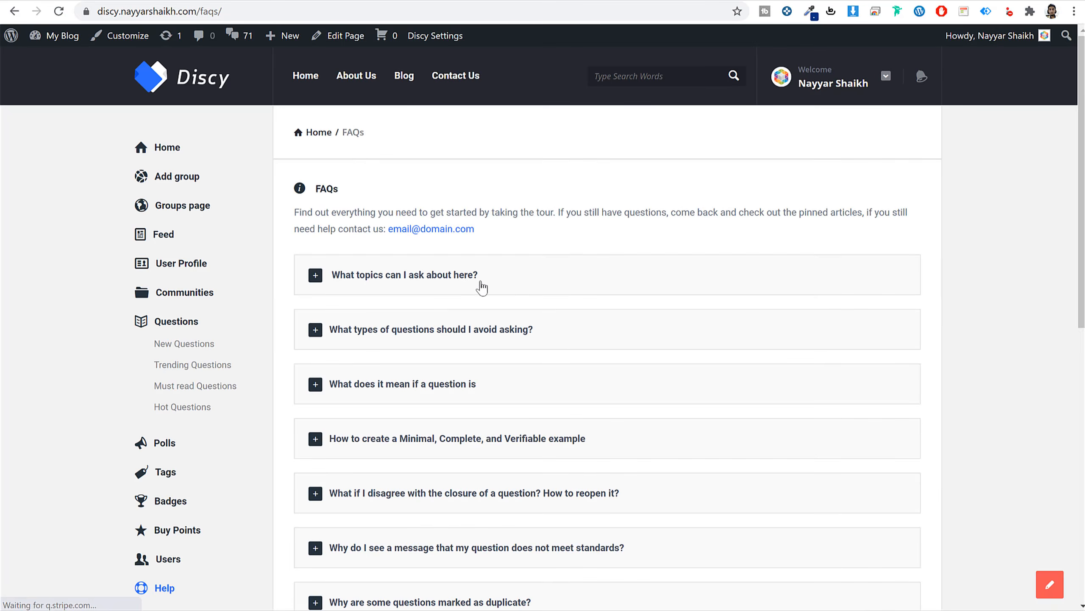
click(544, 284)
click(542, 283)
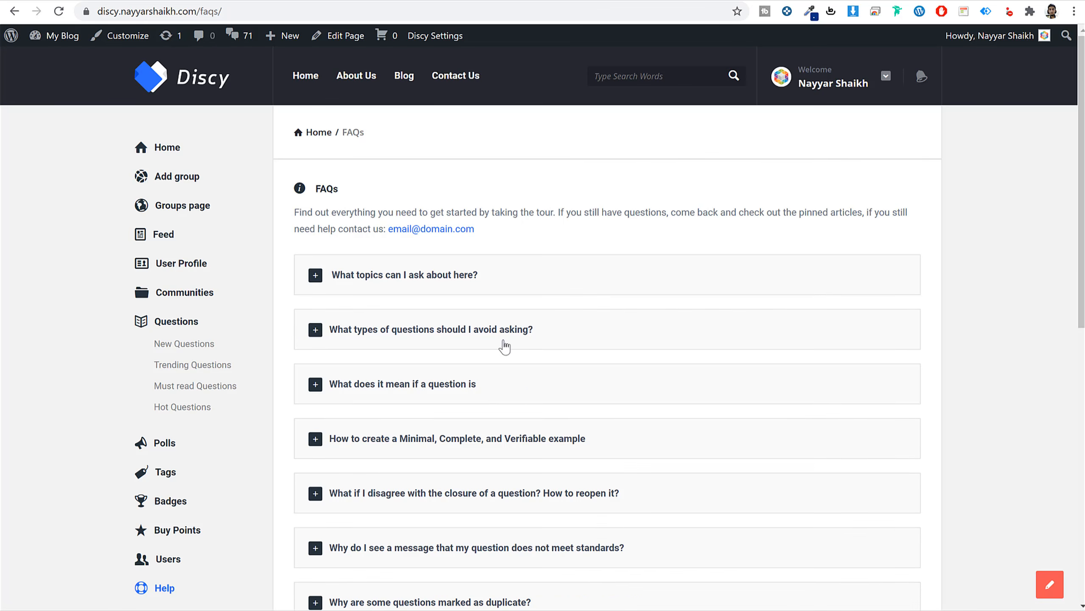
click(506, 342)
click(509, 320)
click(195, 296)
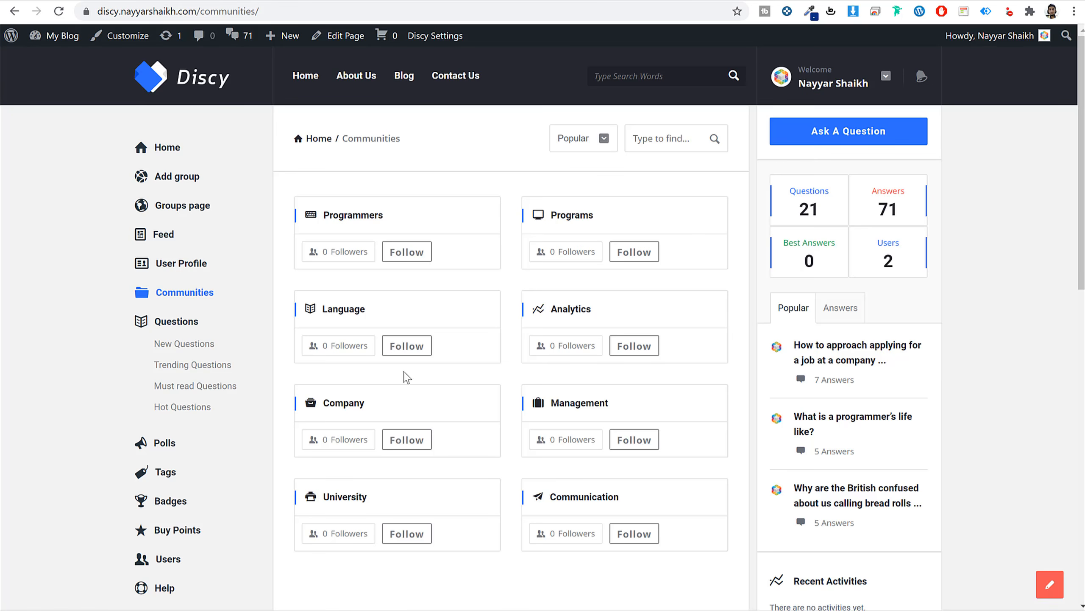
Follow the Language community and open the second Top Members profile (Explainer badge, 150 points).
click(408, 347)
scroll(940, 380, down, 8)
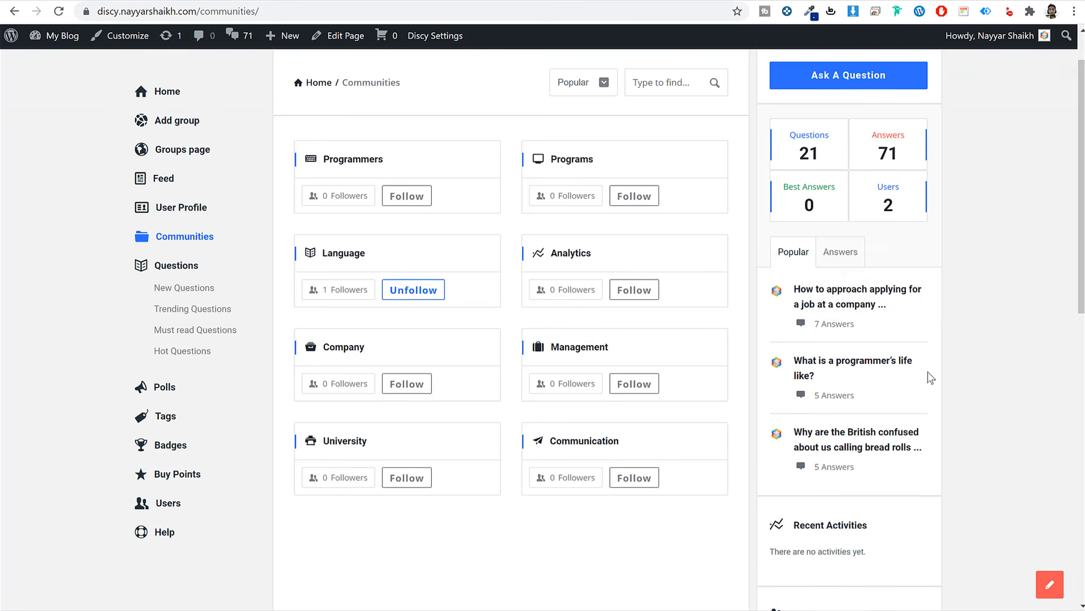
click(847, 363)
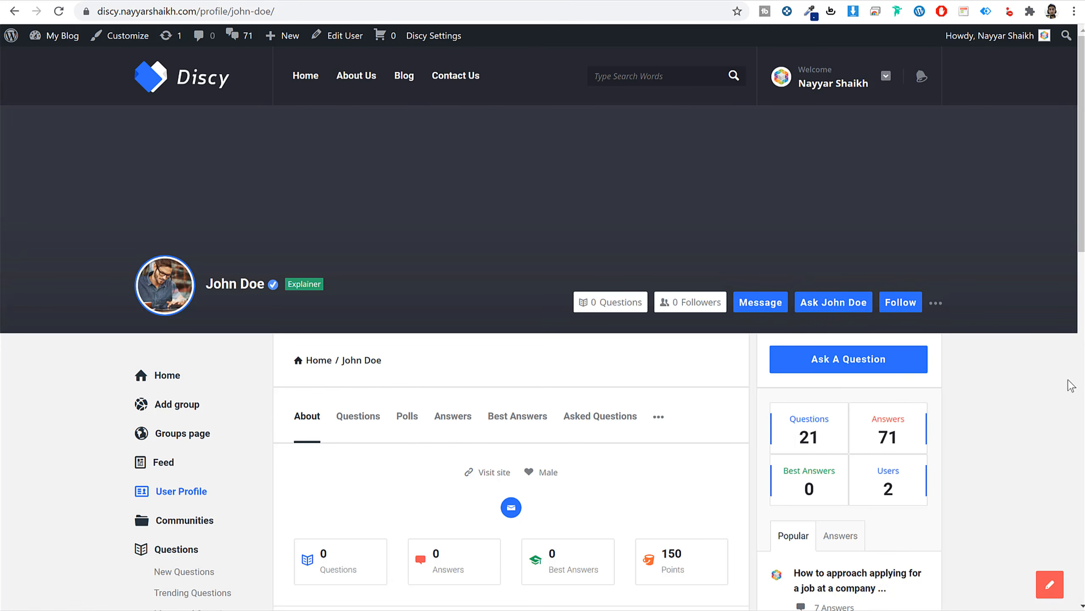
scroll(1023, 404, down, 5)
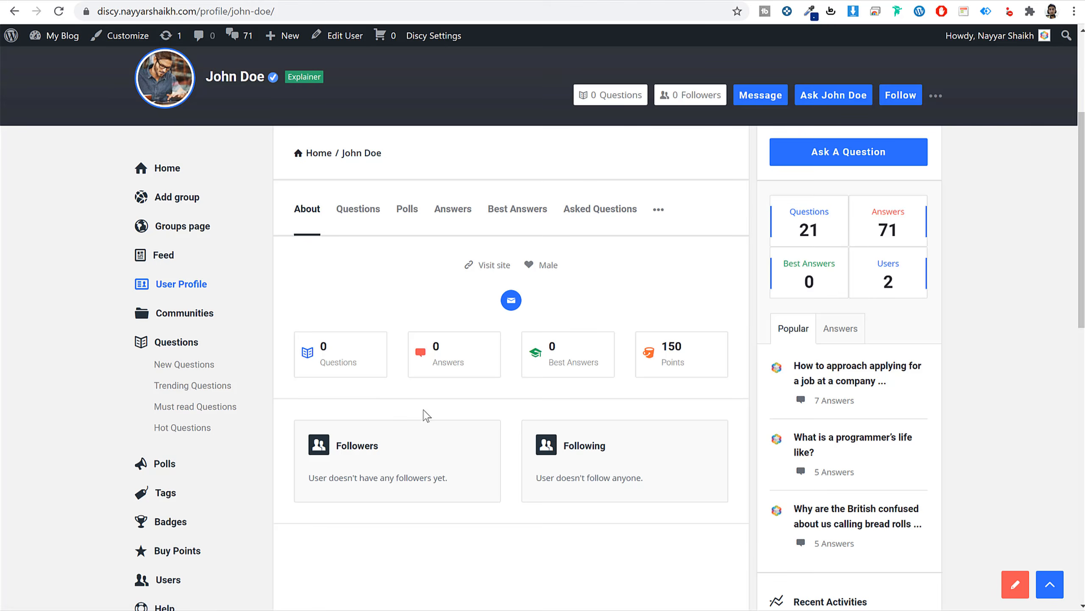
scroll(447, 372, up, 5)
mouse_move(273, 293)
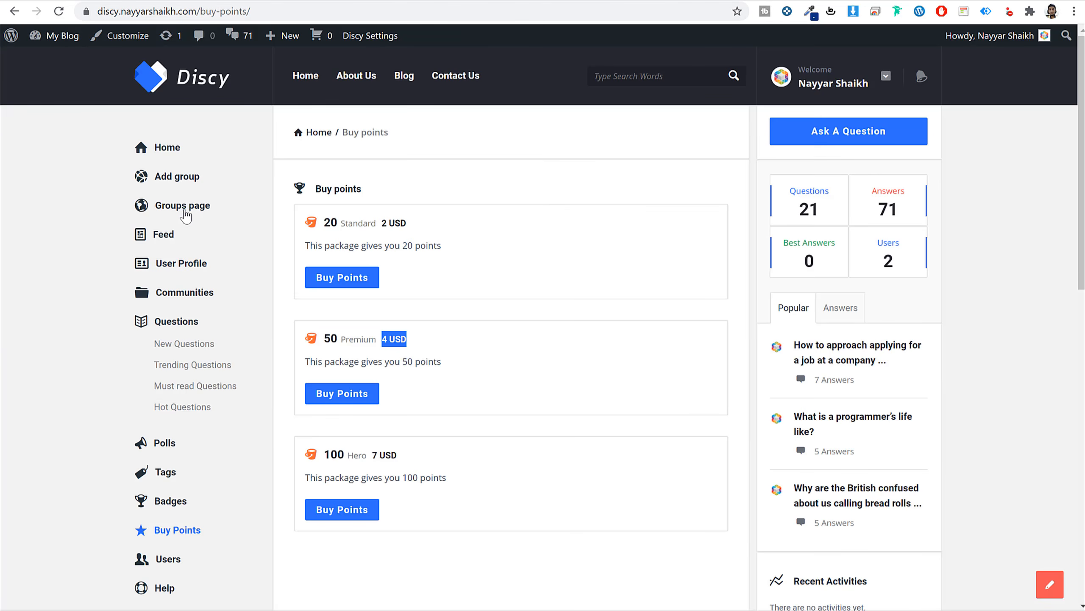
View the empty Groups page and Add group form, then browse the Polls page.
click(185, 210)
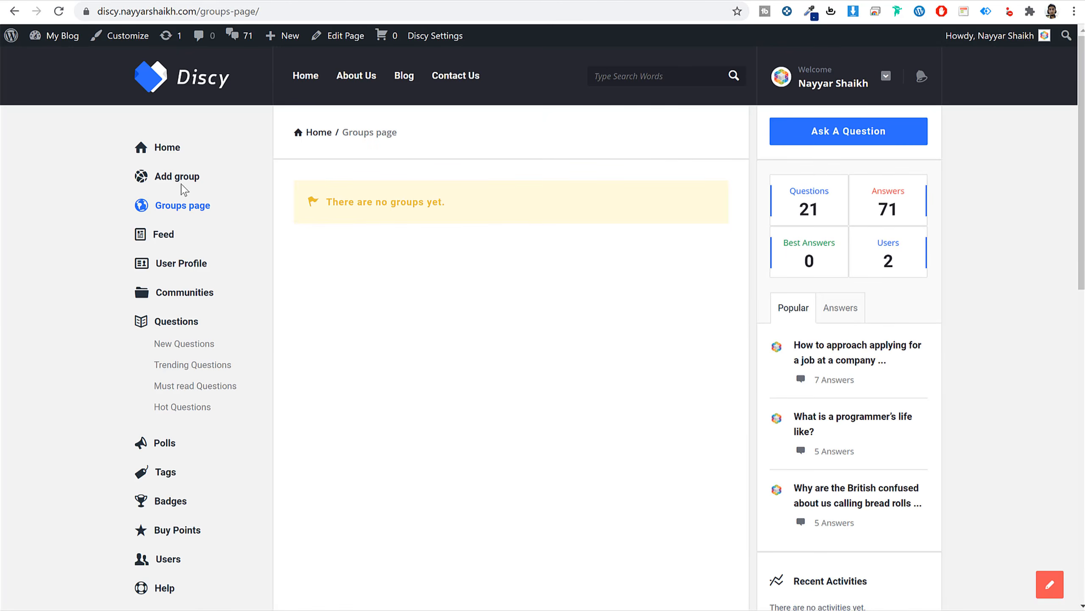
click(182, 182)
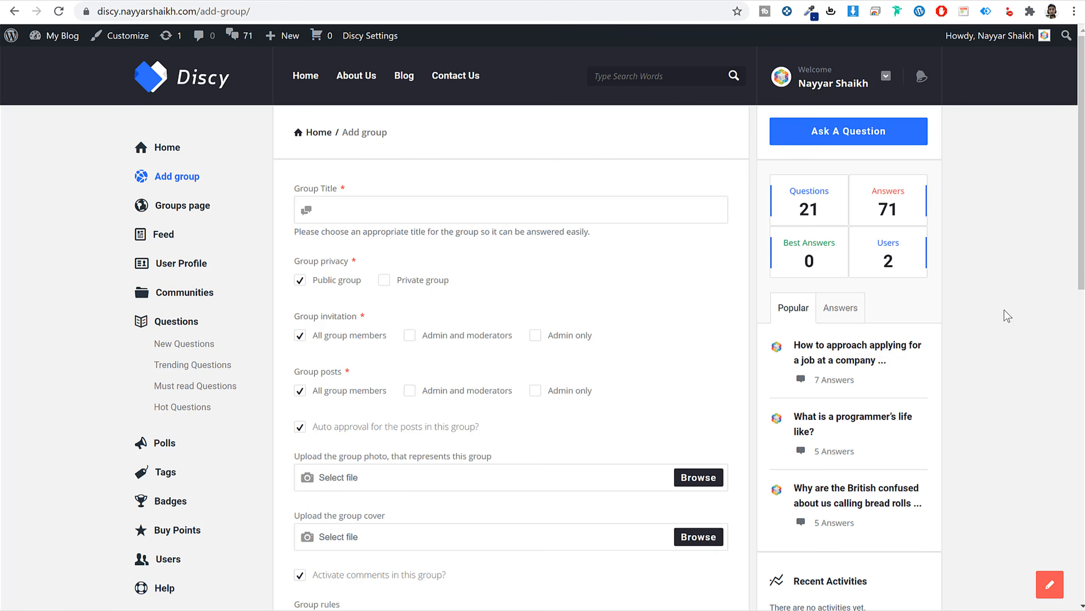
click(164, 443)
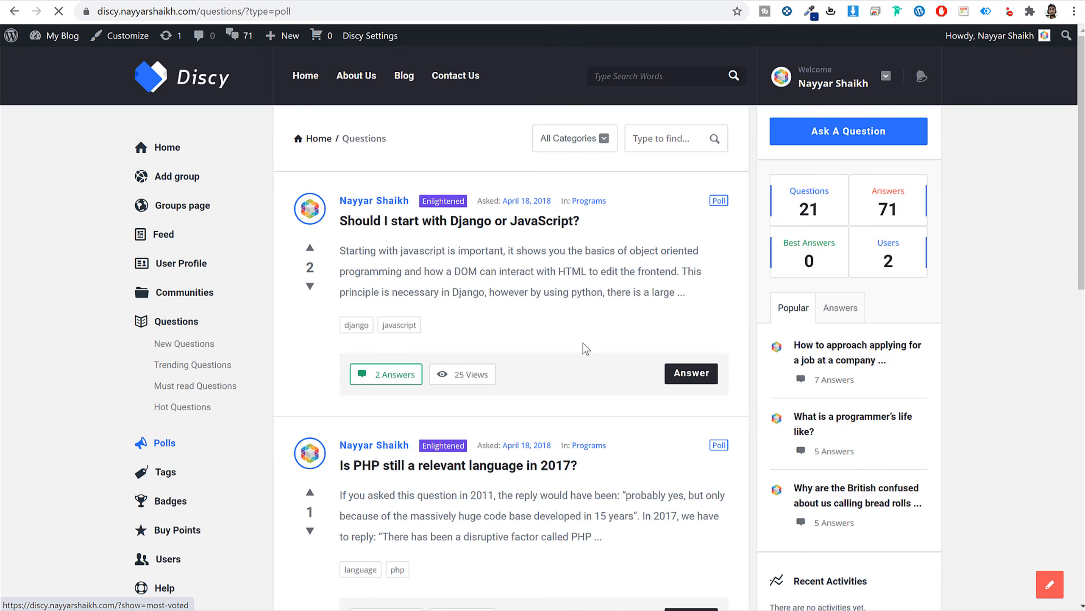
scroll(632, 437, down, 6)
scroll(627, 439, up, 4)
scroll(629, 441, up, 2)
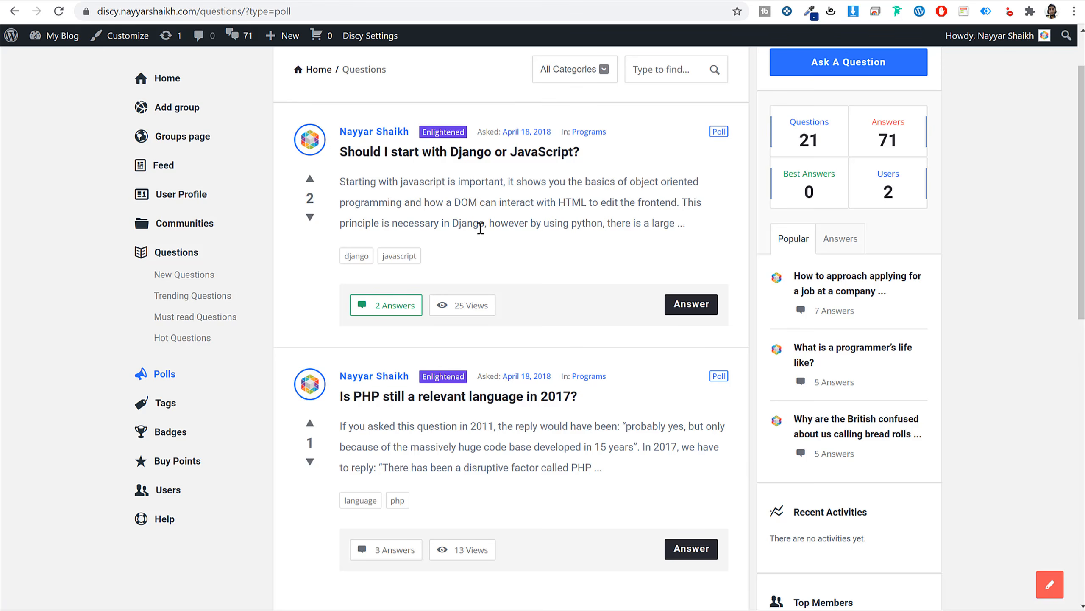
Open the 'Is PHP still a relevant language in 2017?' poll and vote Yes.
click(445, 396)
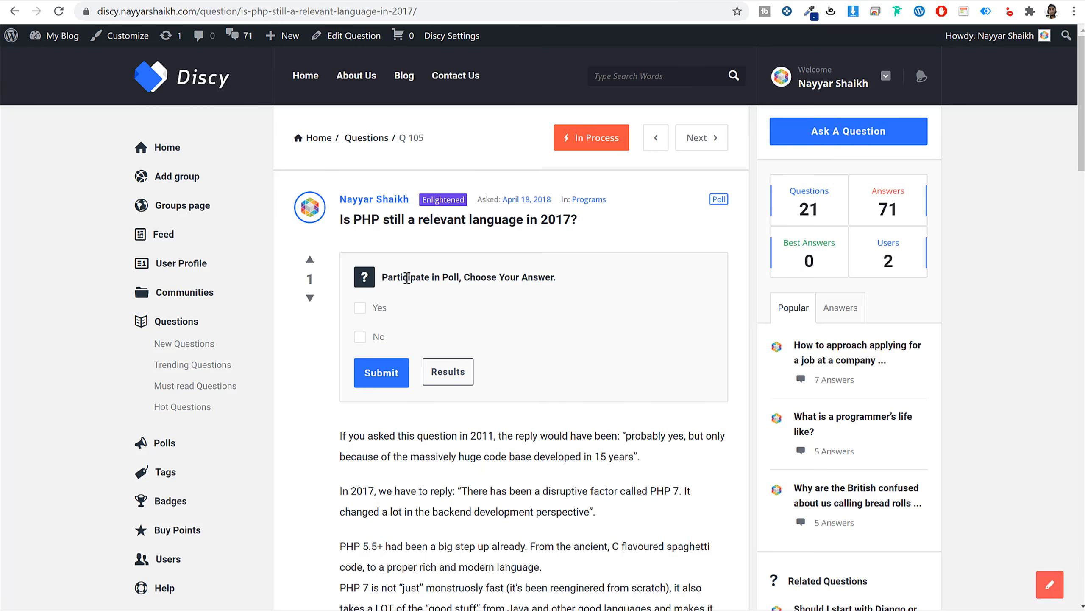
click(361, 308)
click(381, 373)
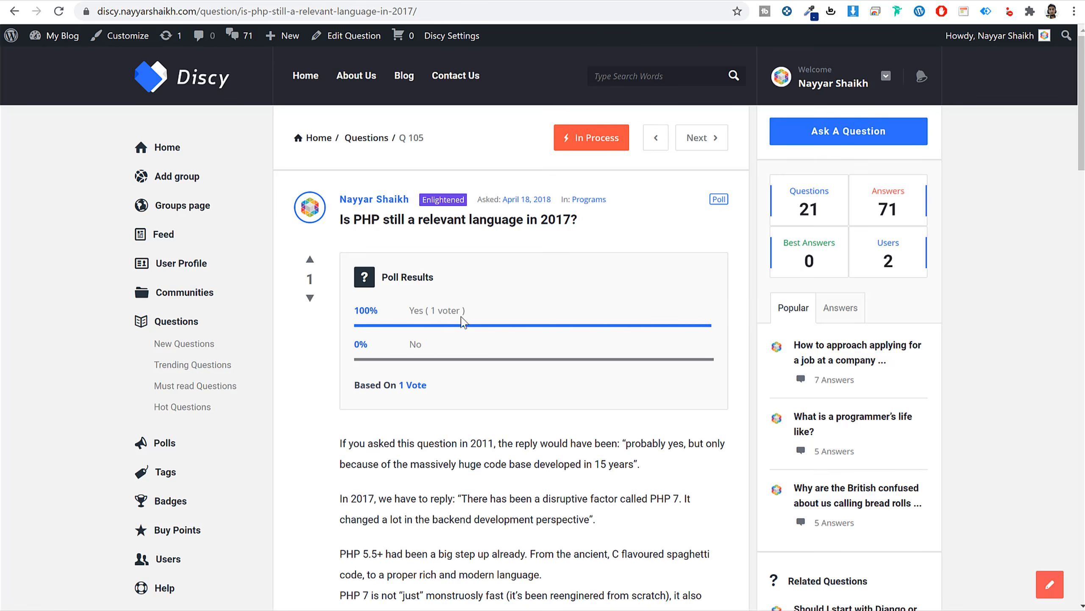
scroll(542, 394, down, 5)
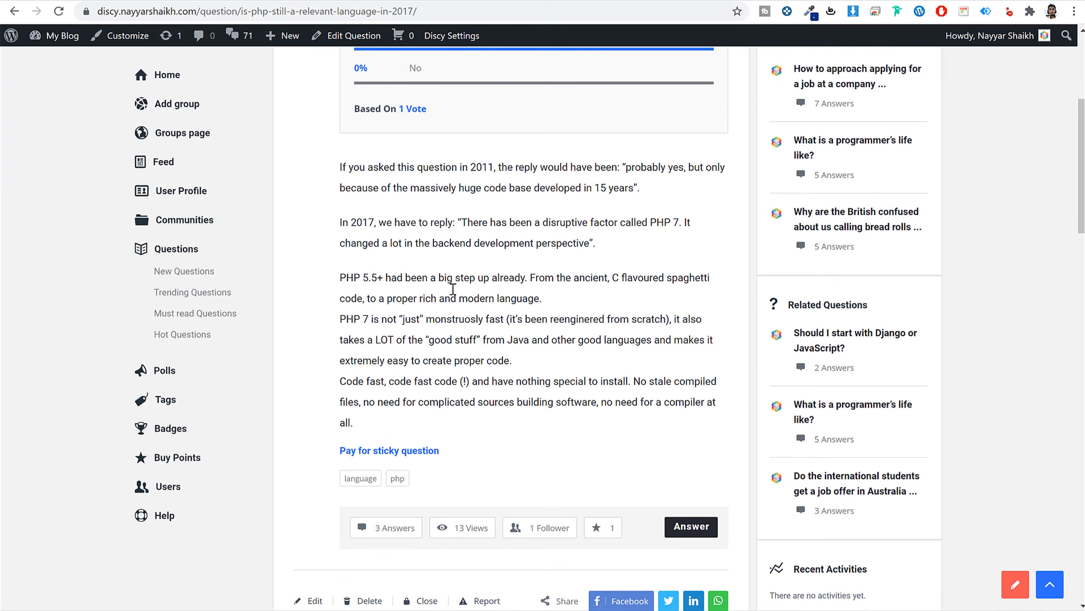
drag(351, 168, 654, 366)
click(651, 374)
scroll(647, 390, down, 7)
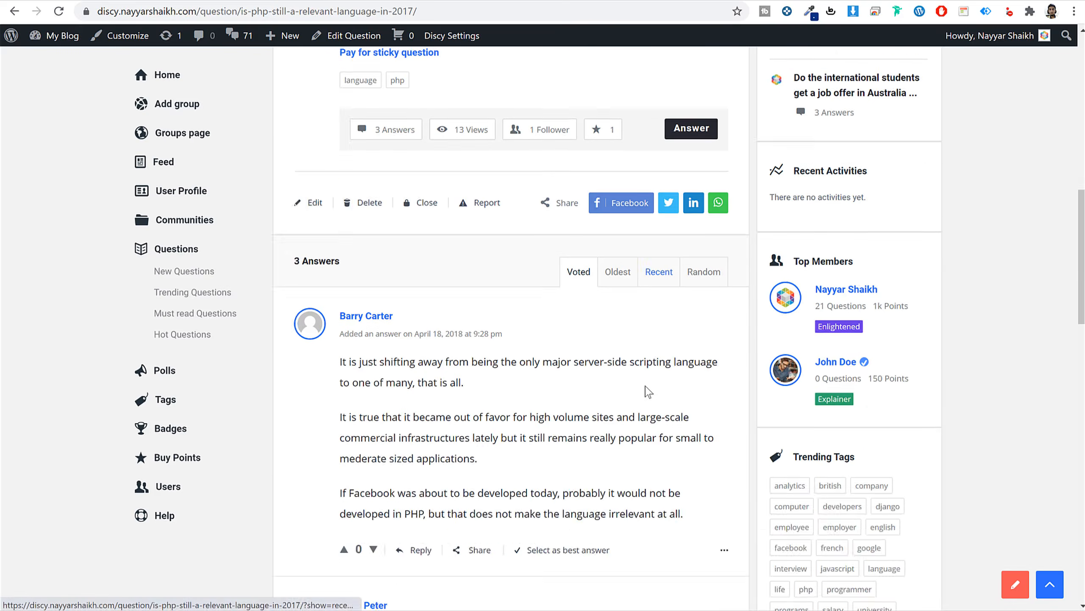
scroll(472, 375, down, 10)
scroll(620, 434, up, 8)
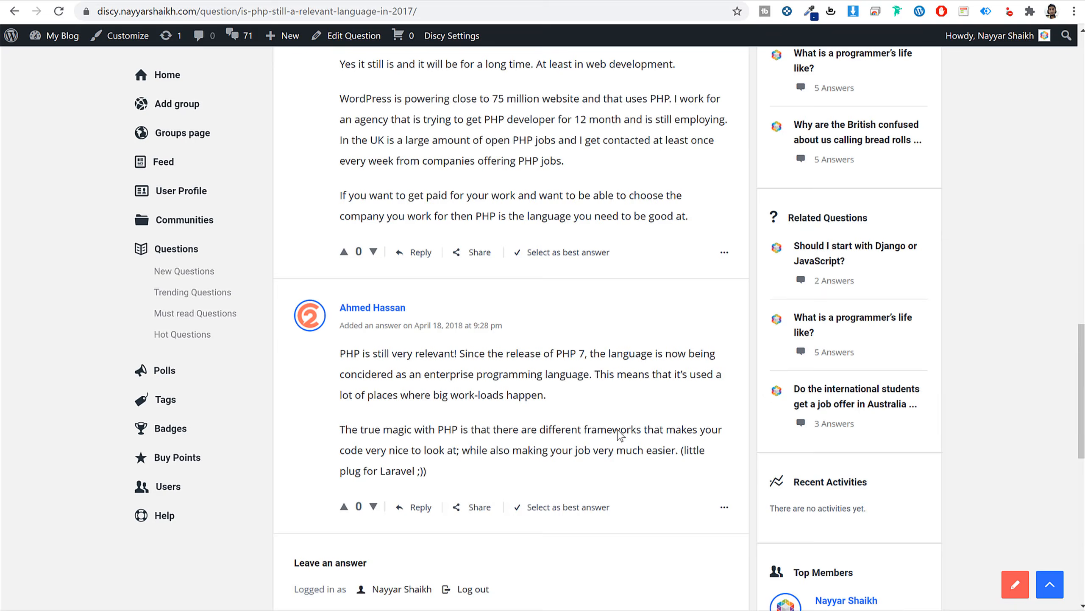
scroll(618, 429, up, 15)
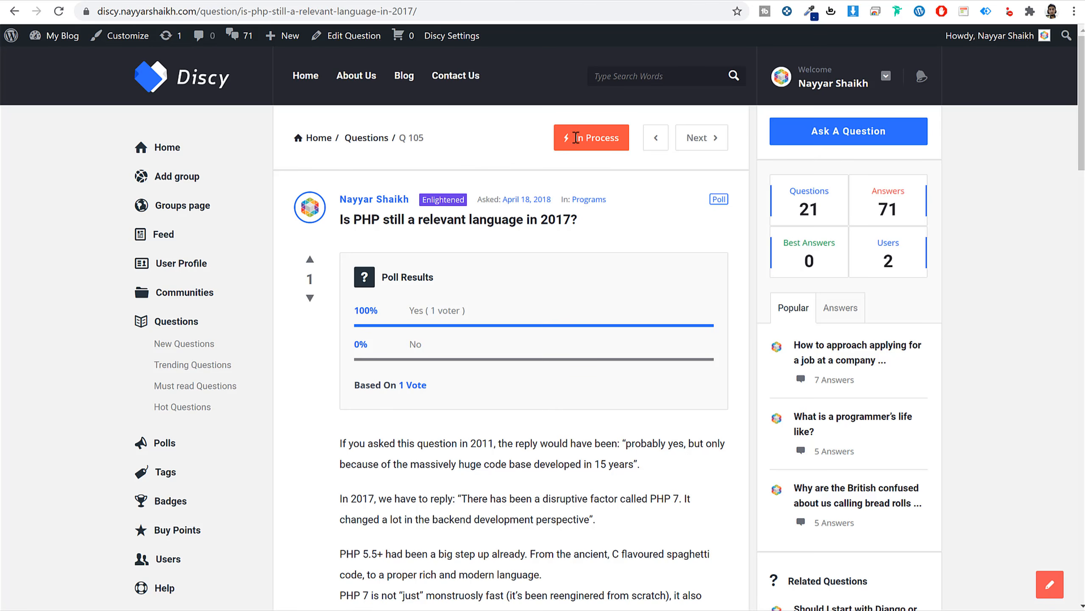
Select the answer calling PHP still very relevant as the best answer.
drag(575, 138, 611, 135)
click(608, 138)
scroll(588, 435, down, 15)
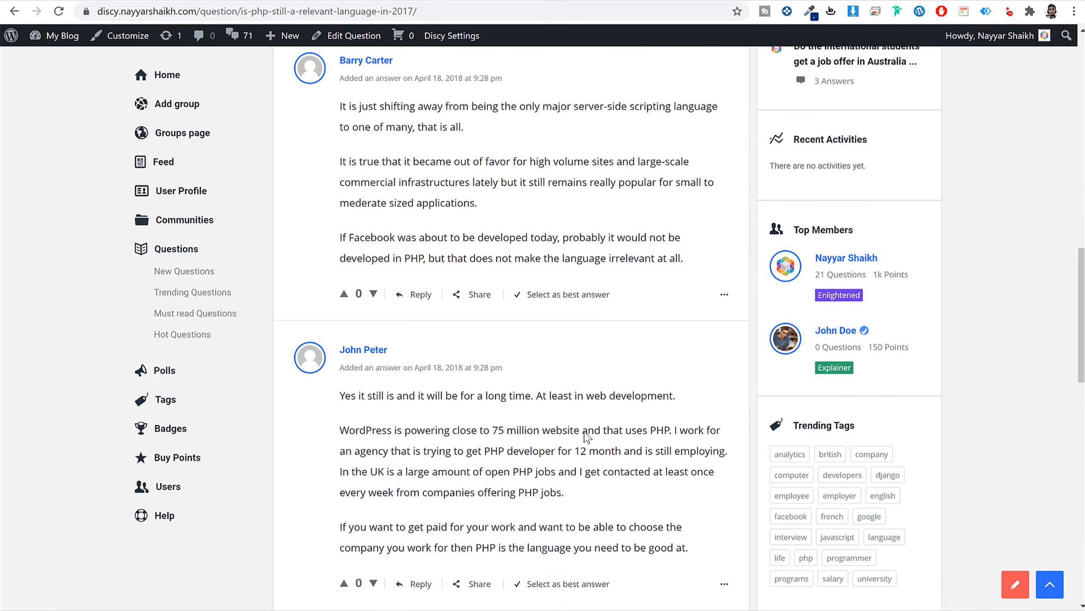
drag(342, 299, 492, 372)
click(491, 372)
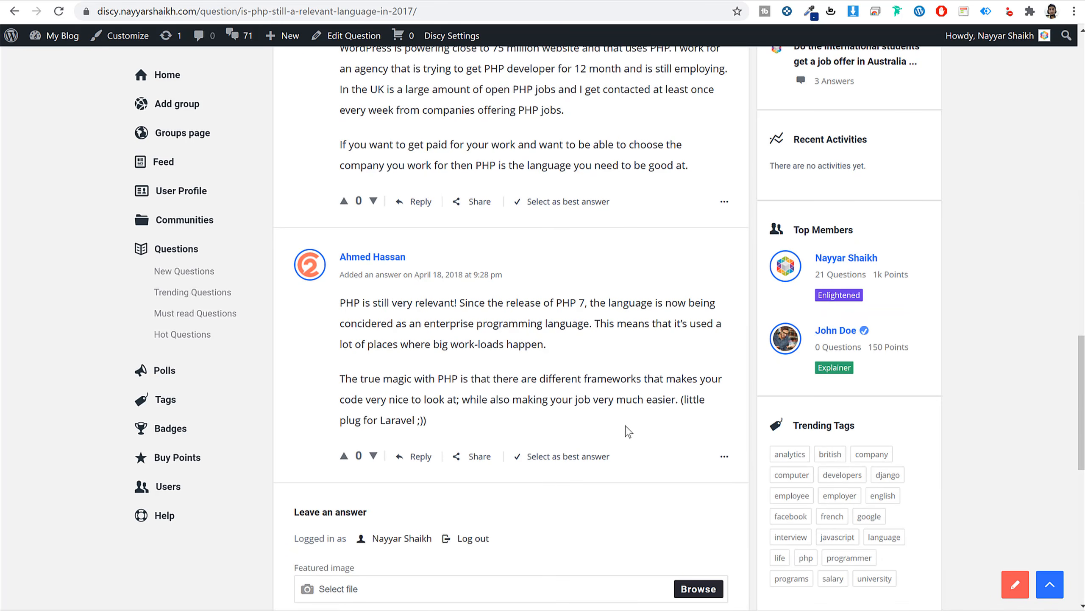
click(571, 457)
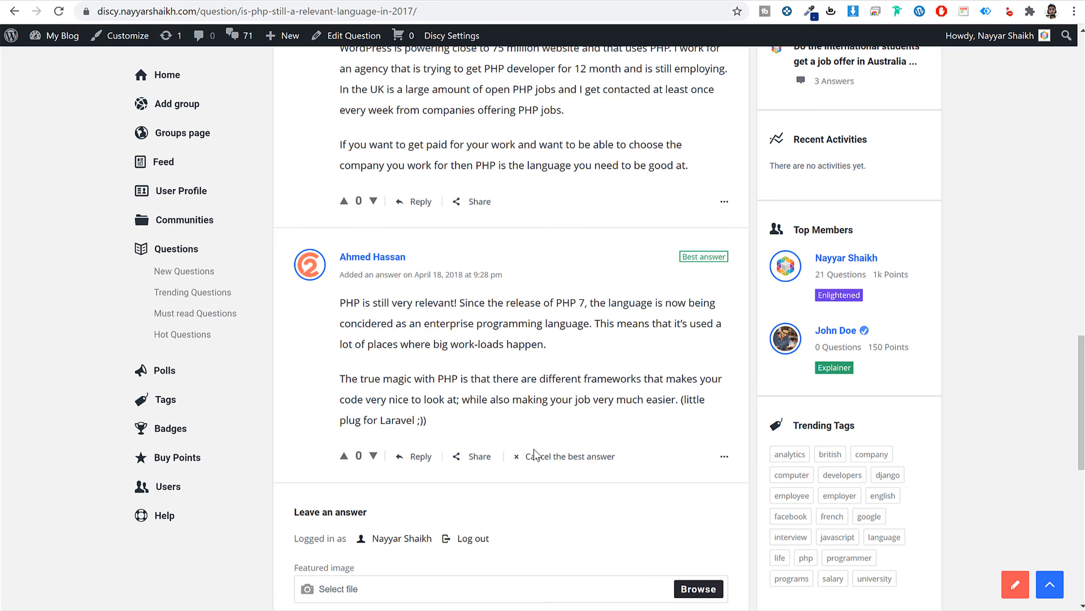
scroll(535, 454, up, 15)
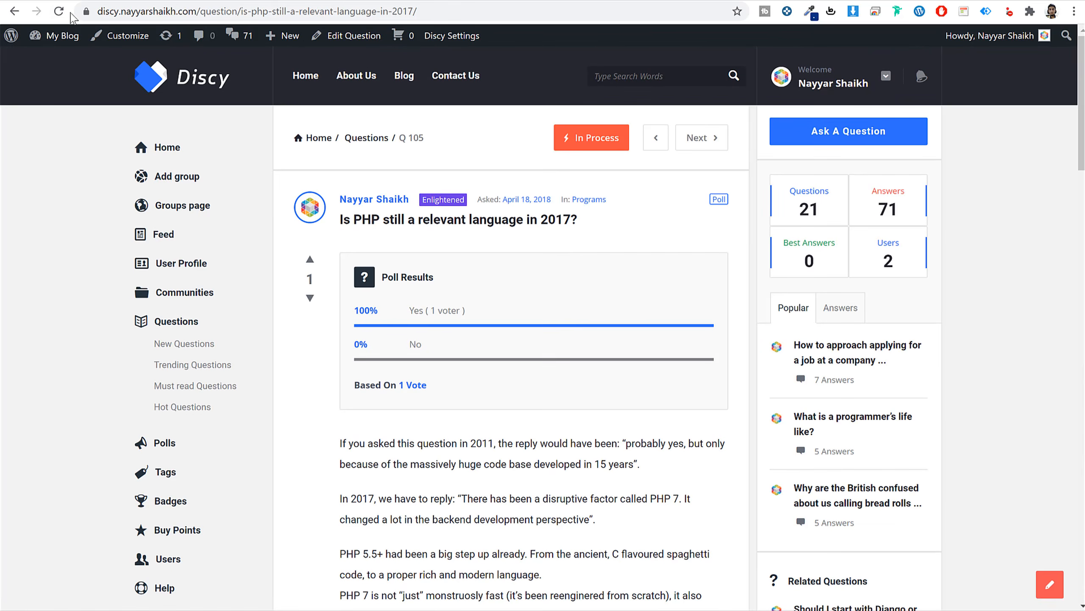
Reload the question to confirm it shows Answered with a 100% Yes poll result.
click(63, 12)
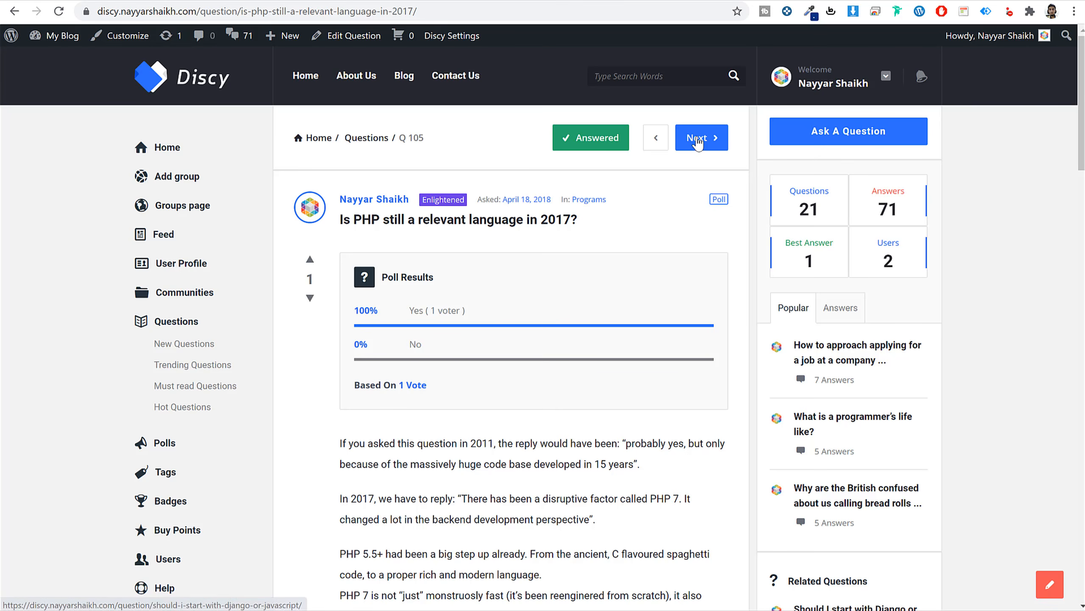
scroll(642, 300, down, 3)
scroll(641, 299, down, 9)
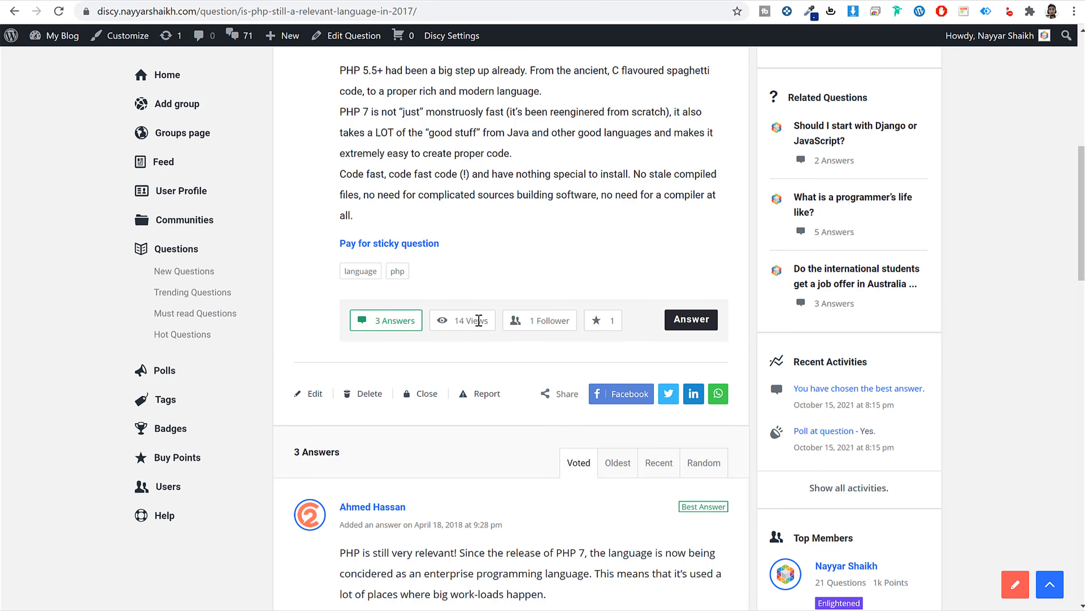
drag(486, 321, 454, 320)
click(519, 346)
scroll(626, 250, down, 3)
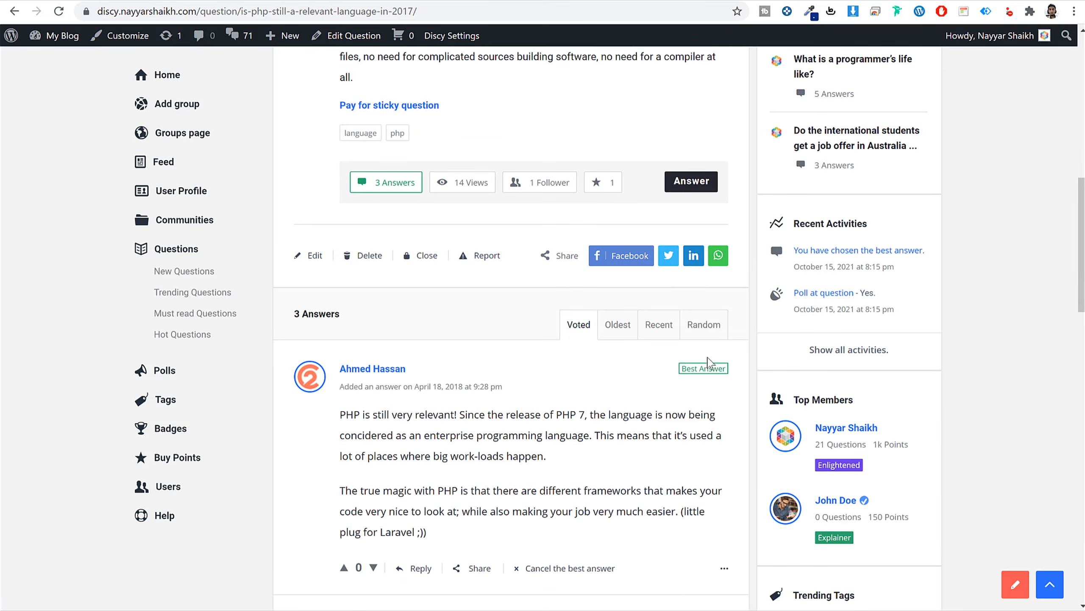
scroll(703, 368, down, 20)
scroll(709, 390, up, 2)
scroll(709, 390, up, 20)
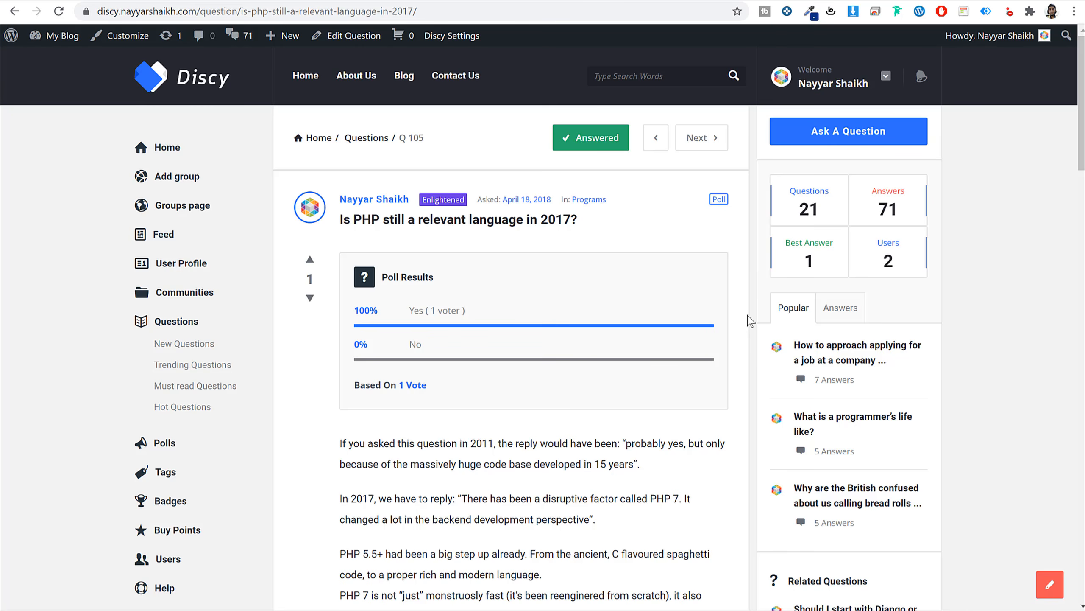
Browse the site's Blog page and the About Us page.
click(402, 84)
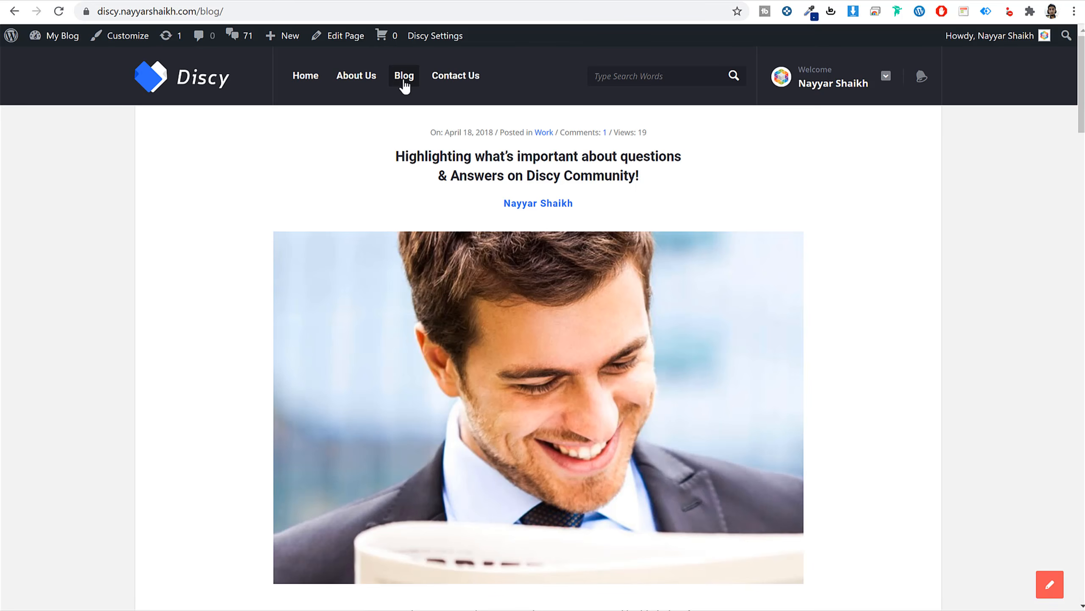
scroll(862, 316, down, 20)
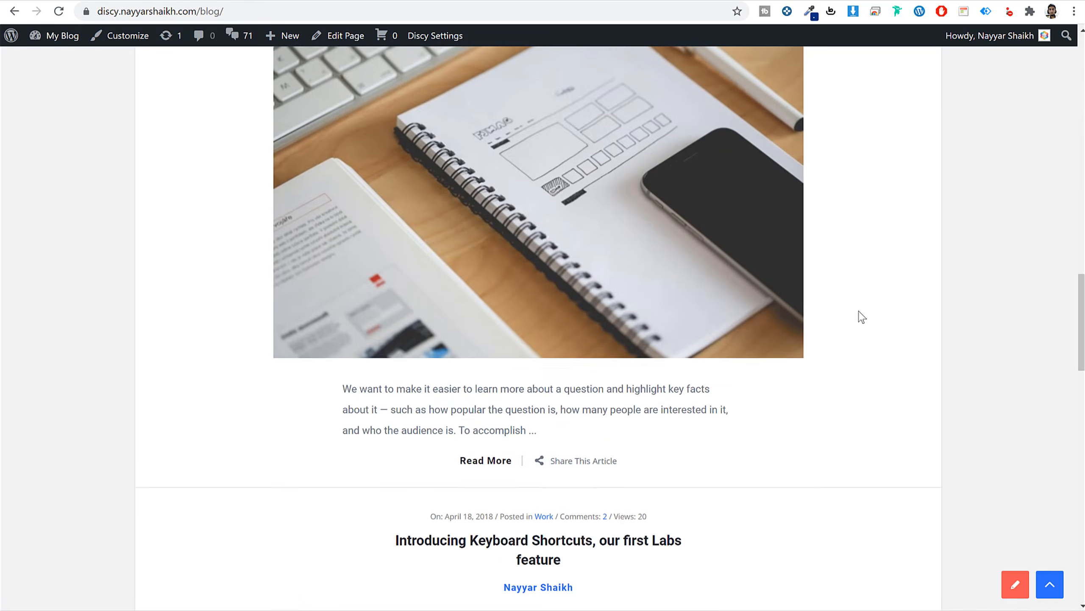
scroll(859, 315, up, 20)
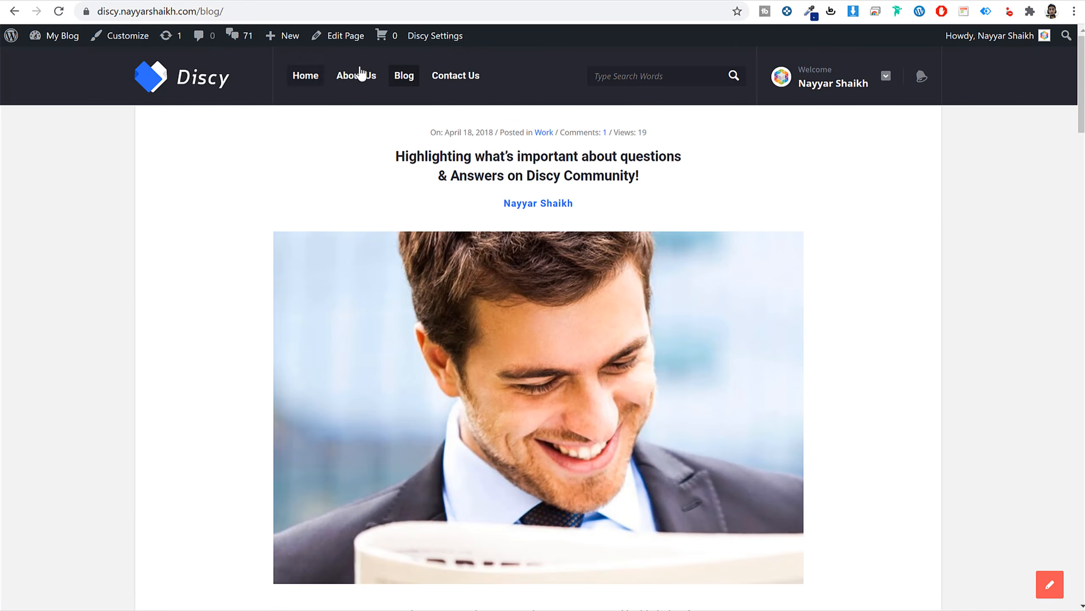
click(362, 74)
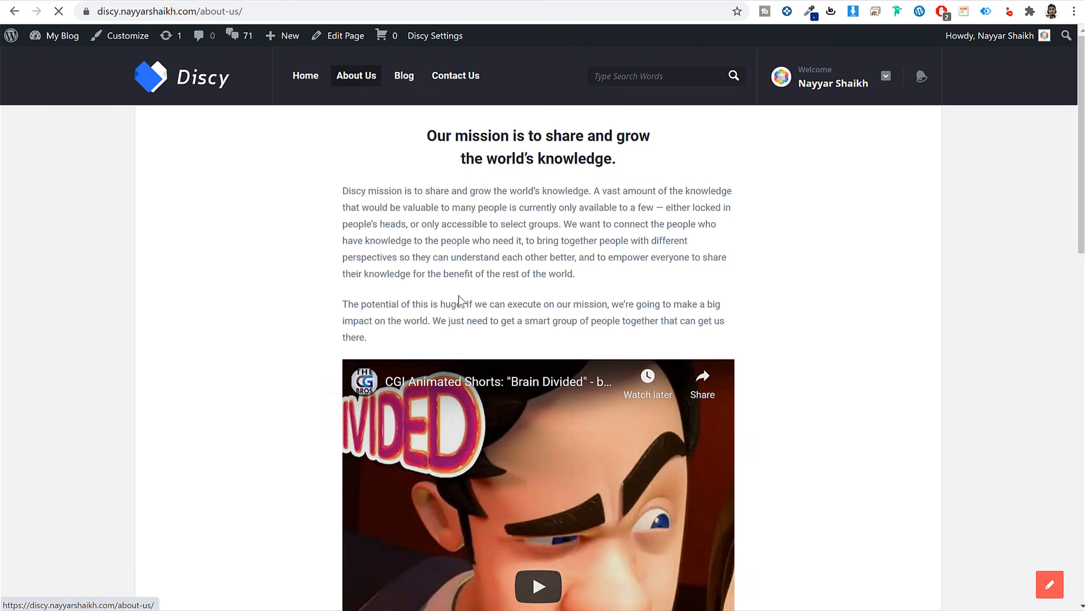
scroll(460, 299, down, 5)
scroll(476, 299, up, 5)
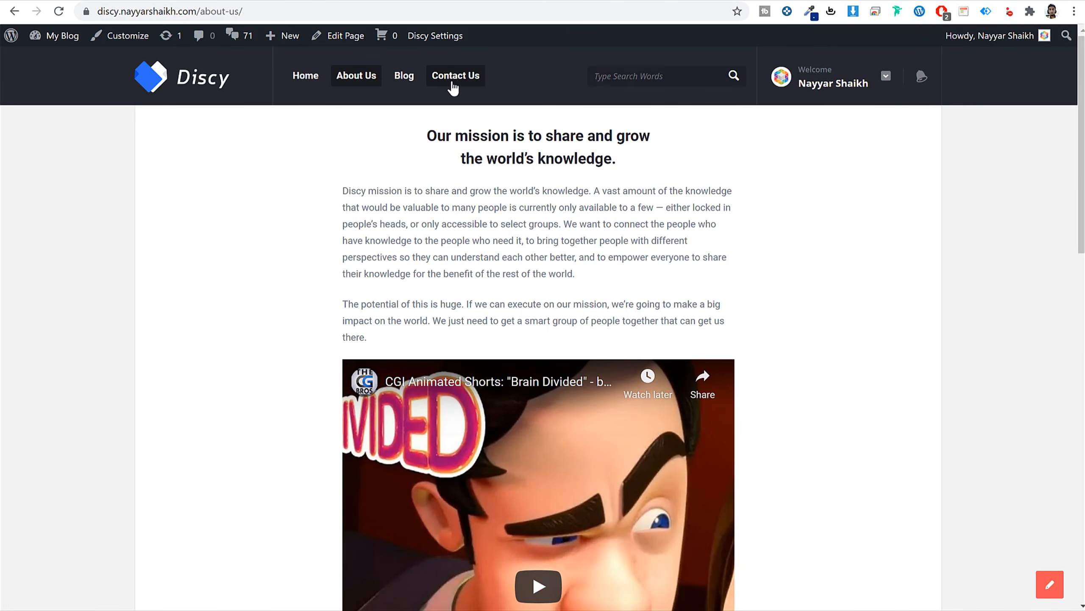
Open Contact Us and look over its name, email, phone, subject and message form.
click(454, 86)
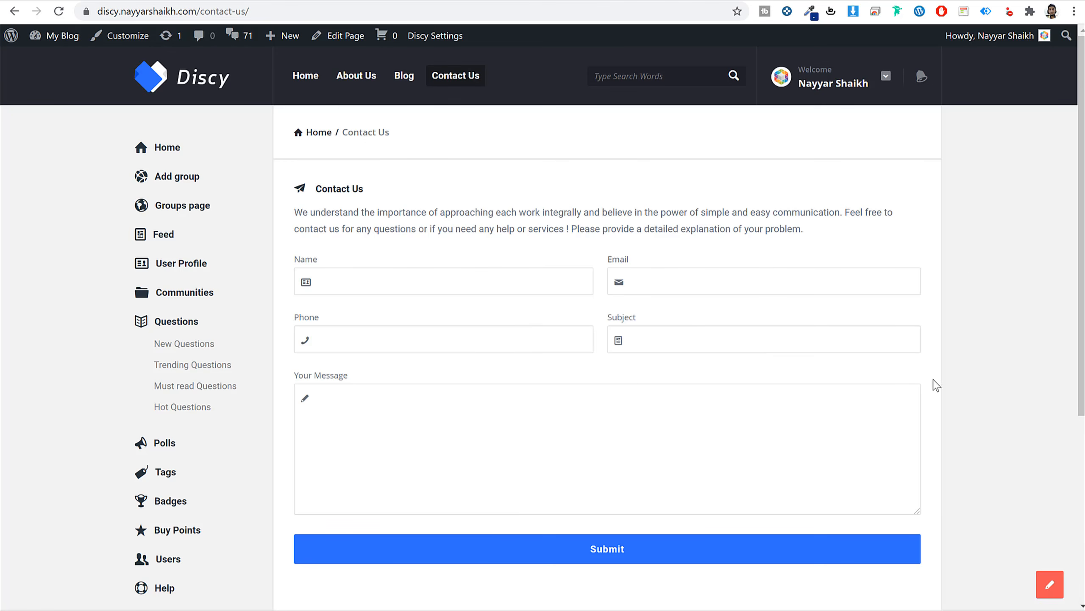
scroll(995, 410, down, 5)
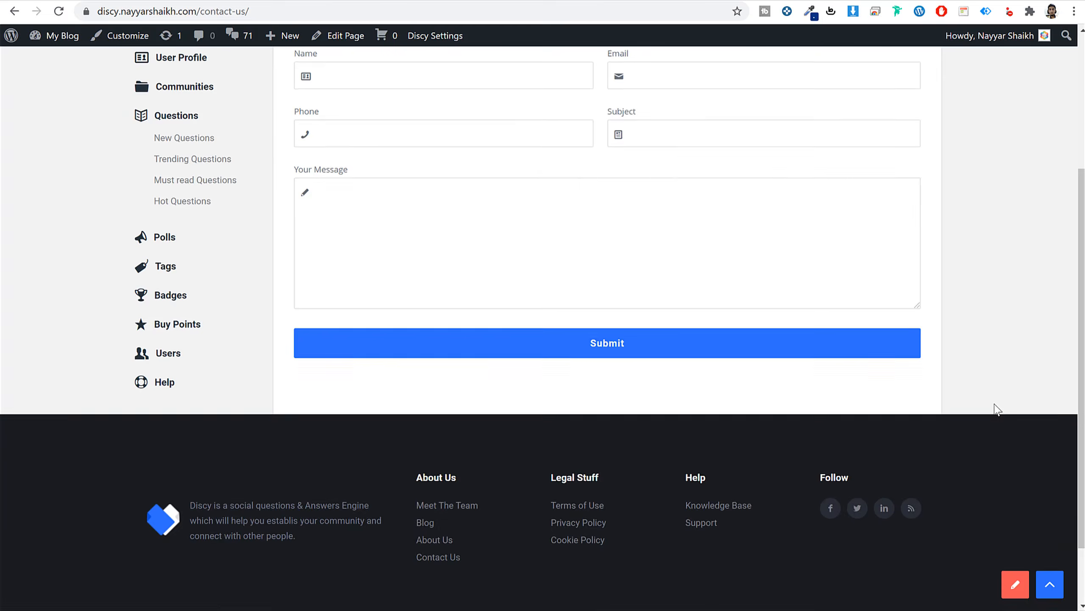
scroll(995, 410, up, 5)
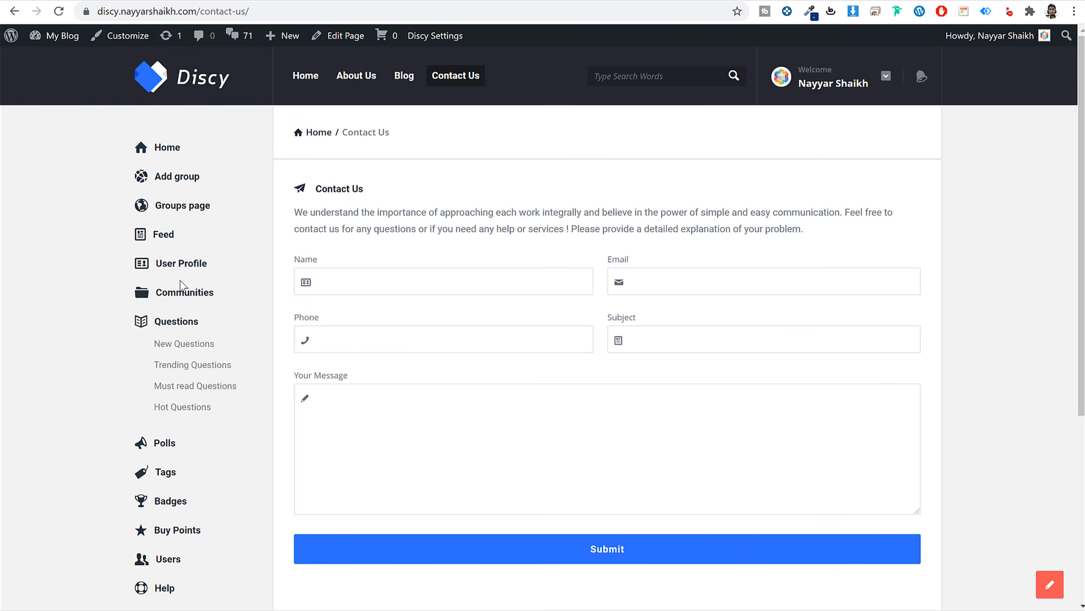
Open User Profile, scroll through it, and show the Questions tab with all 21 questions.
click(184, 262)
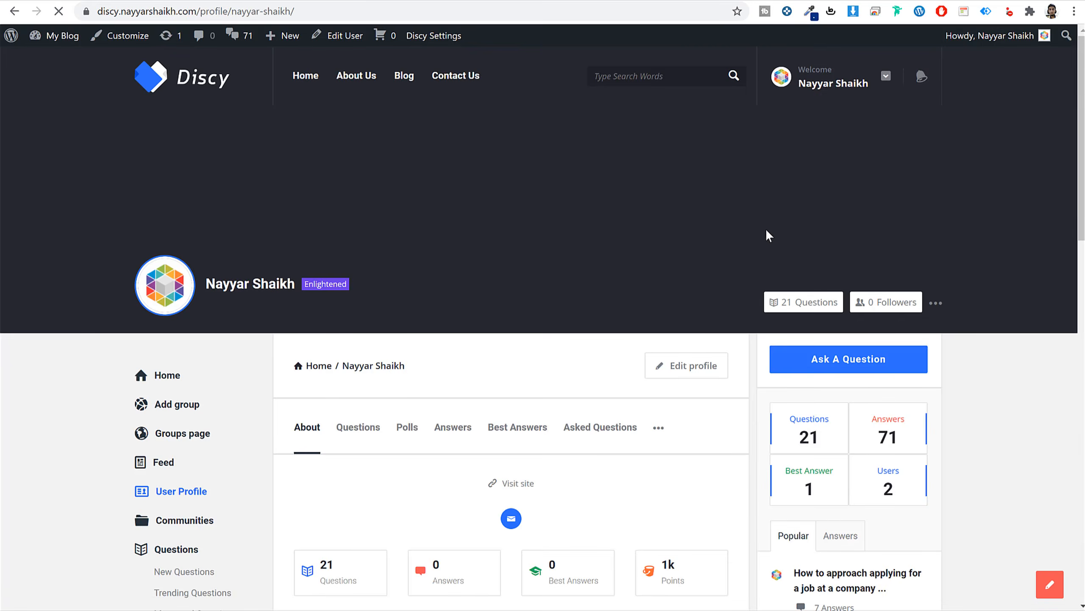
scroll(596, 282, down, 5)
scroll(606, 299, down, 3)
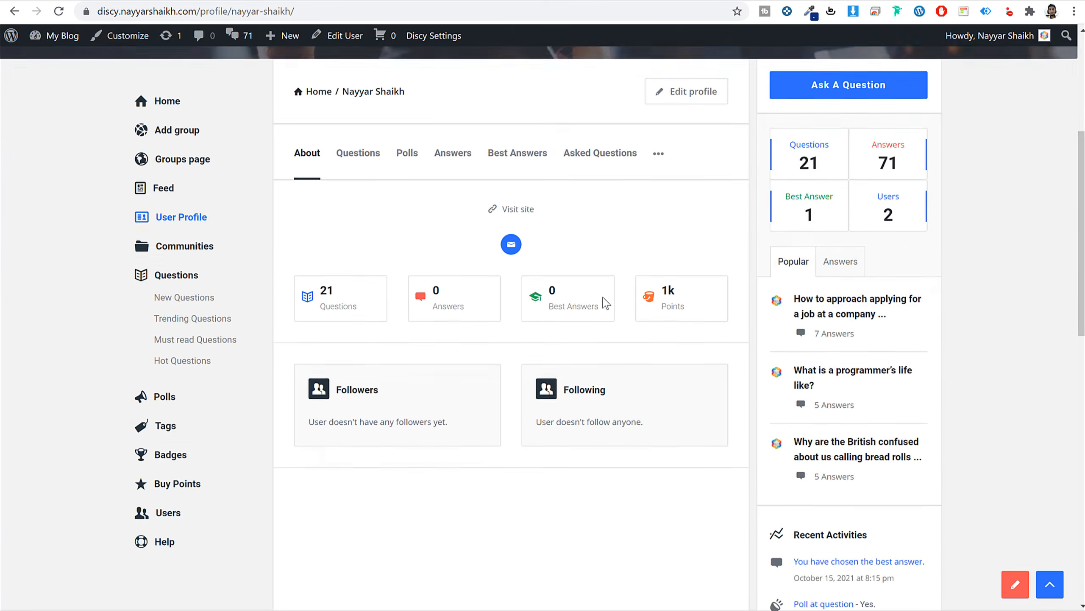
scroll(547, 292, up, 3)
scroll(547, 292, up, 1)
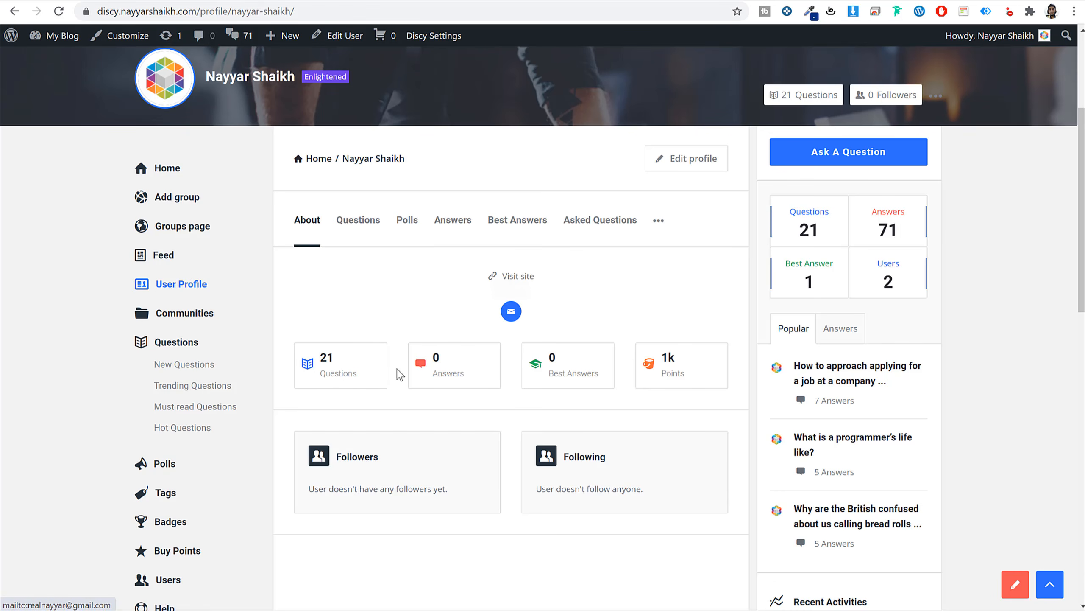
click(346, 369)
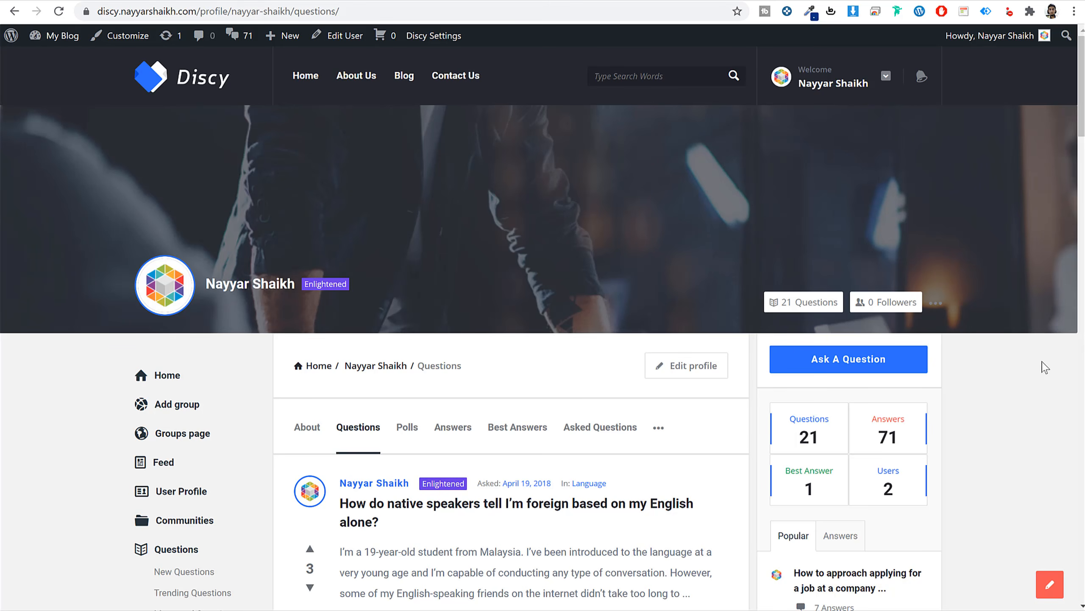
scroll(1043, 372, down, 15)
scroll(1030, 374, up, 15)
key(ctrl+t)
Load bloggdude.com/a2 and scroll through the A2 Hosting shared plan pricing table.
text(bloggdude.com/a2)
key(Return)
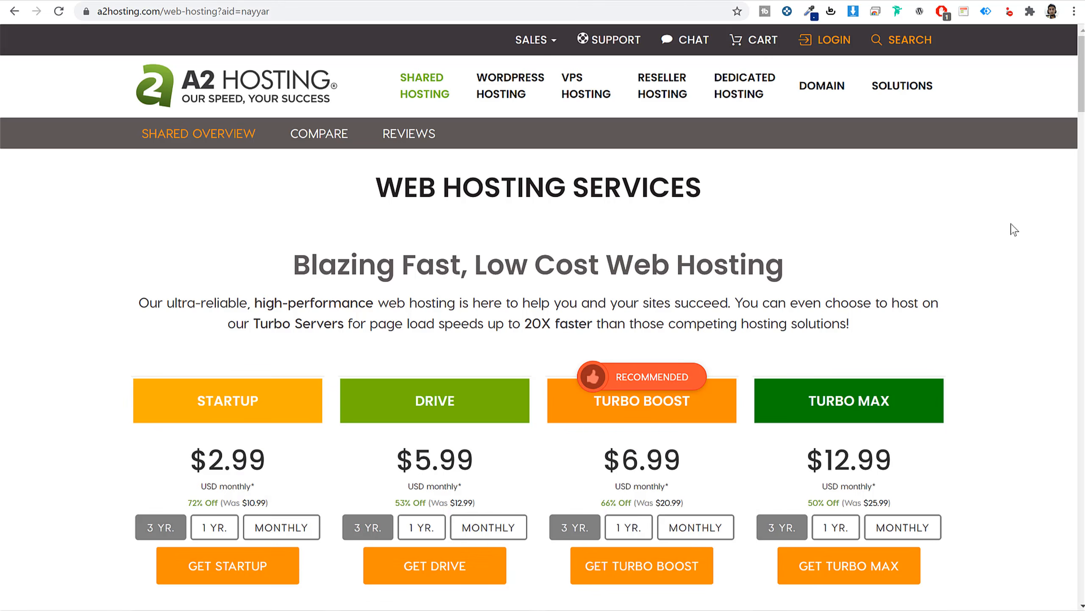
scroll(986, 262, down, 6)
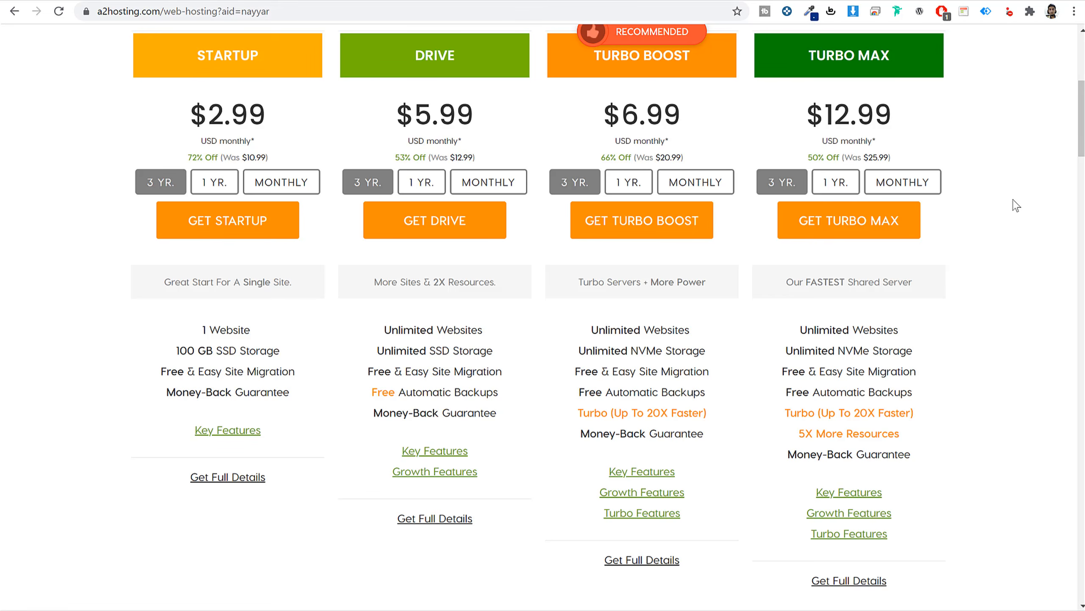
scroll(1013, 238, up, 3)
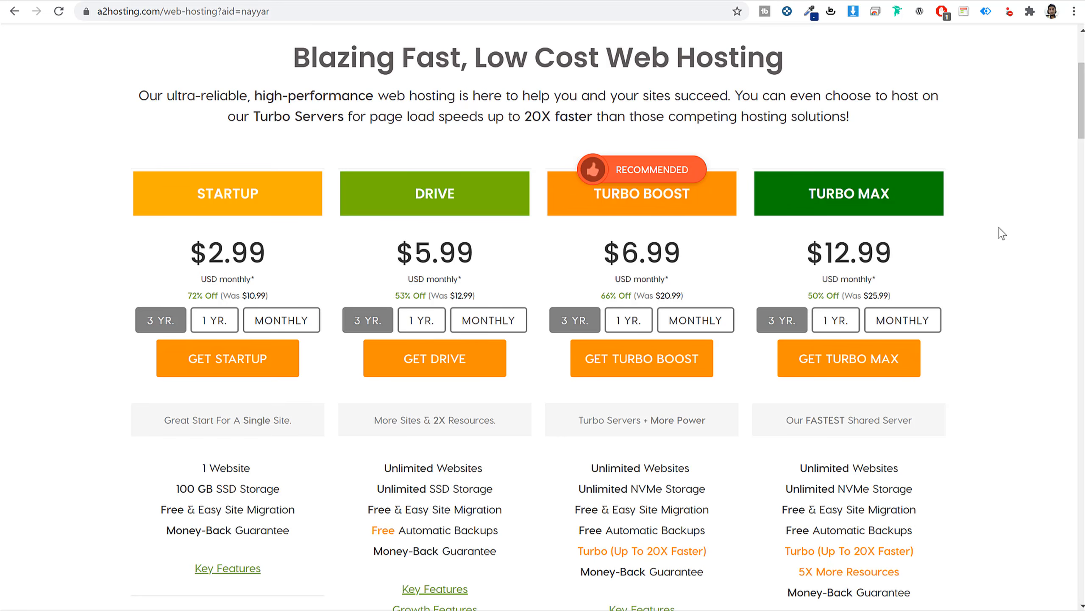
scroll(1002, 233, down, 3)
Compare the Startup plan's 1 Website with the Drive plan's Unlimited Websites, then return to the Discy tab.
double_click(238, 60)
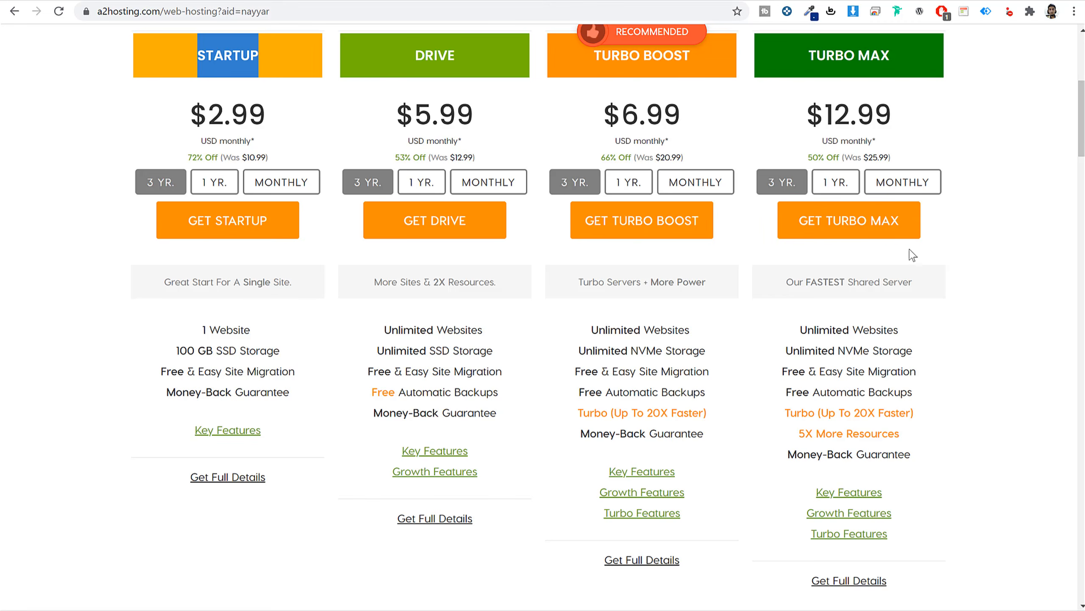
drag(402, 50, 444, 54)
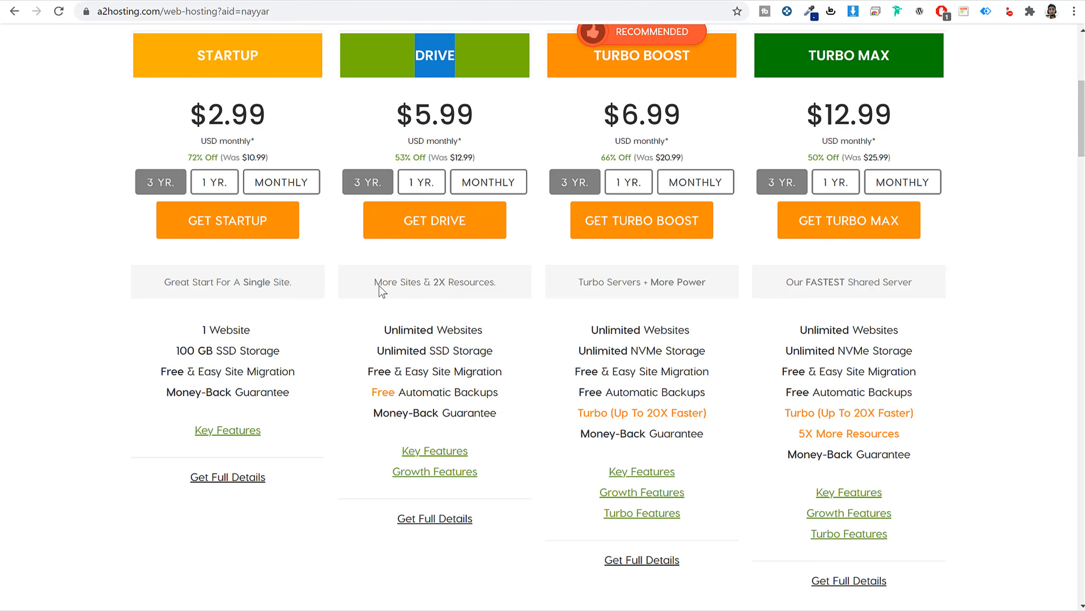
drag(375, 283, 501, 292)
click(478, 283)
scroll(436, 274, up, 1)
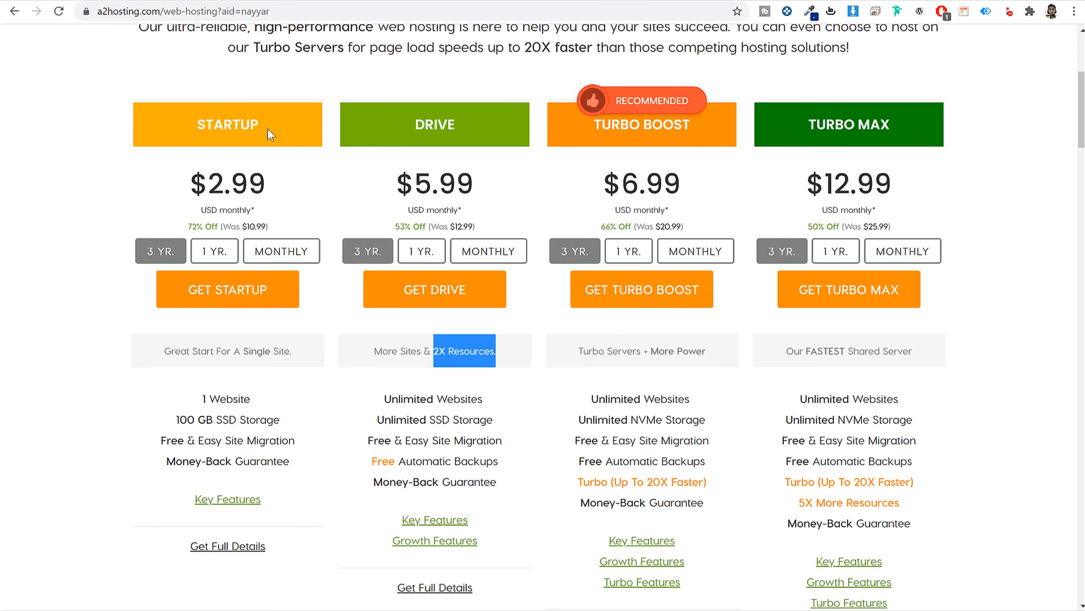
drag(260, 125, 198, 118)
click(349, 367)
scroll(349, 367, down, 1)
drag(270, 329, 191, 329)
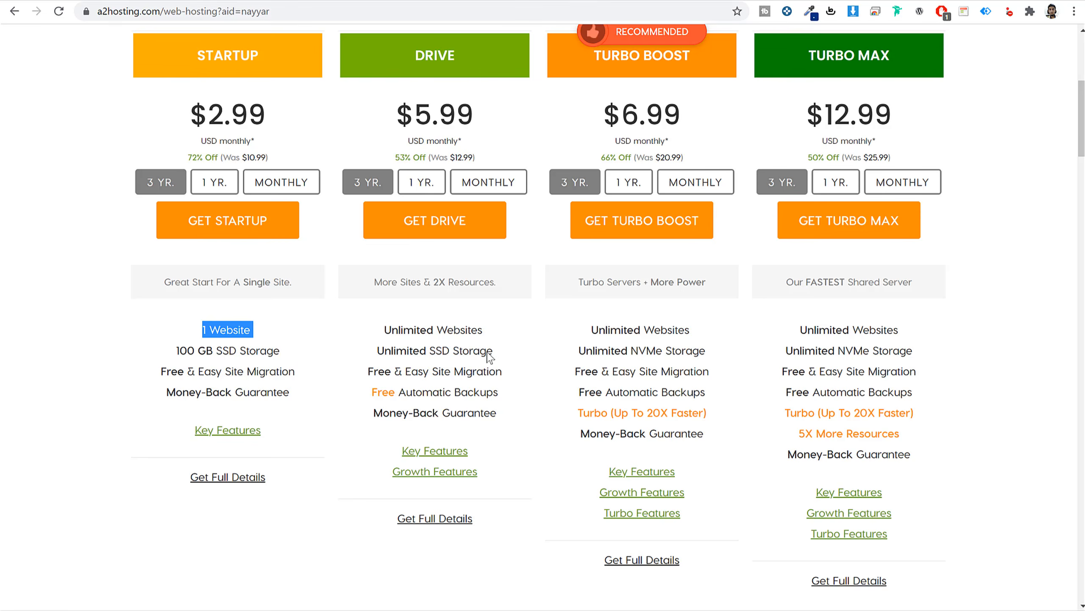
drag(383, 329, 500, 337)
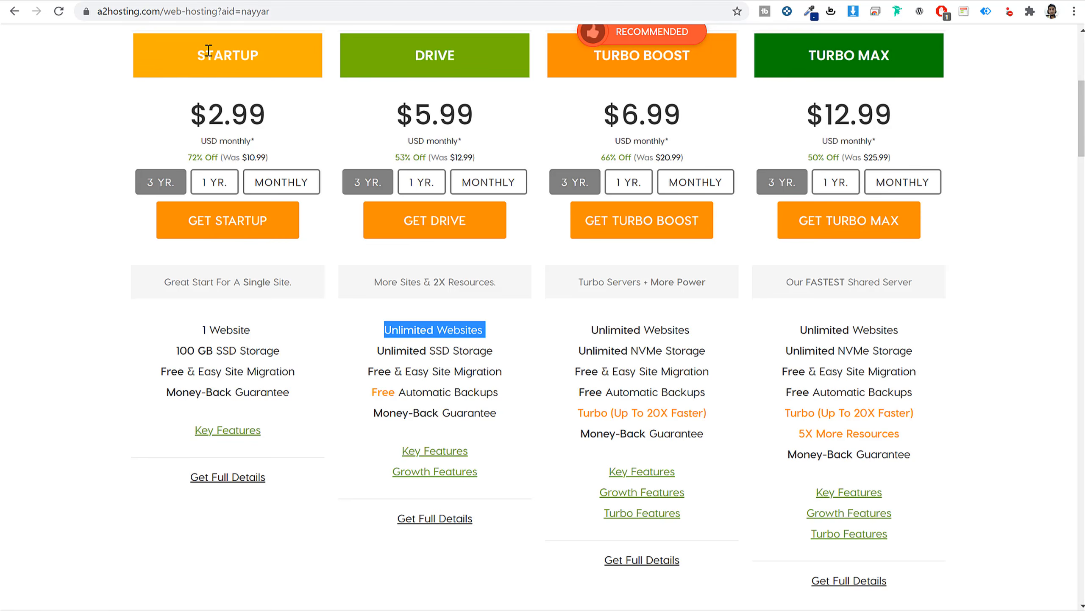
drag(209, 51, 278, 55)
click(98, 0)
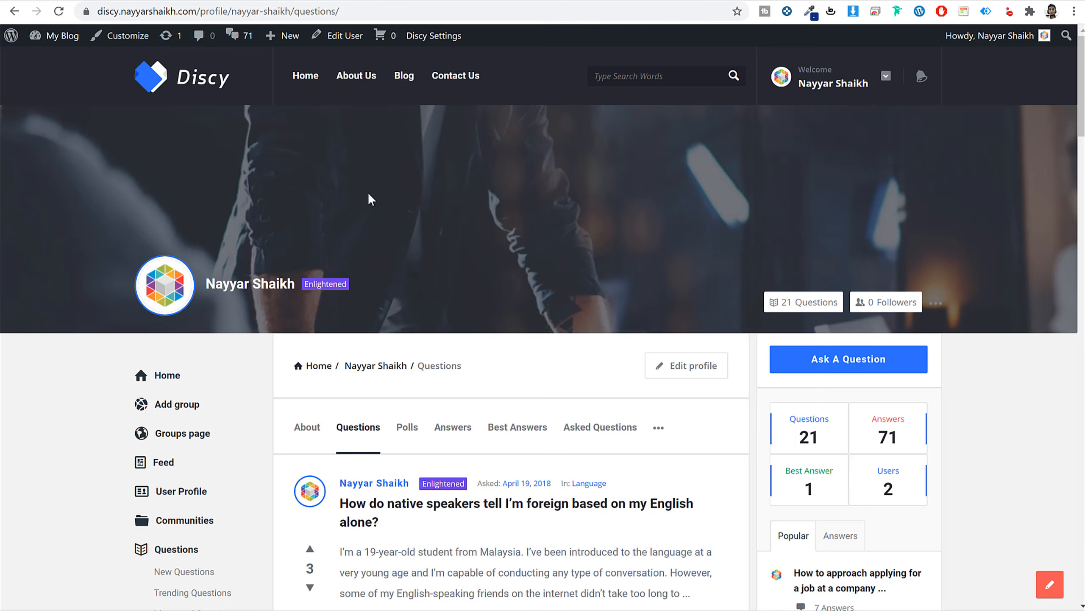
Back on A2 Hosting, point out the Drive plan's Unlimited Websites and Unlimited SSD Storage features.
click(124, 0)
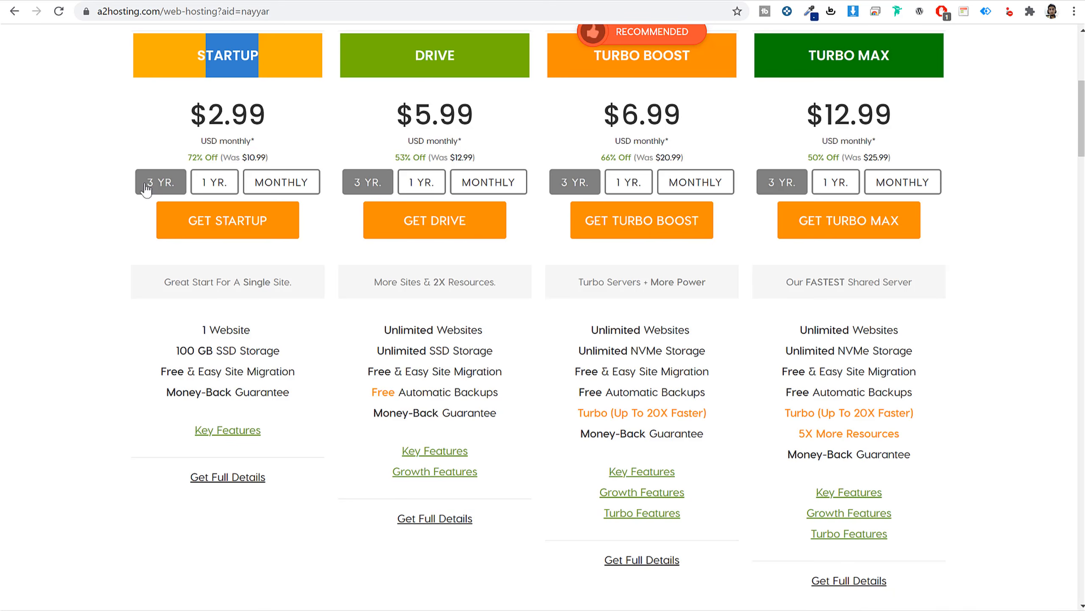
drag(264, 332, 176, 328)
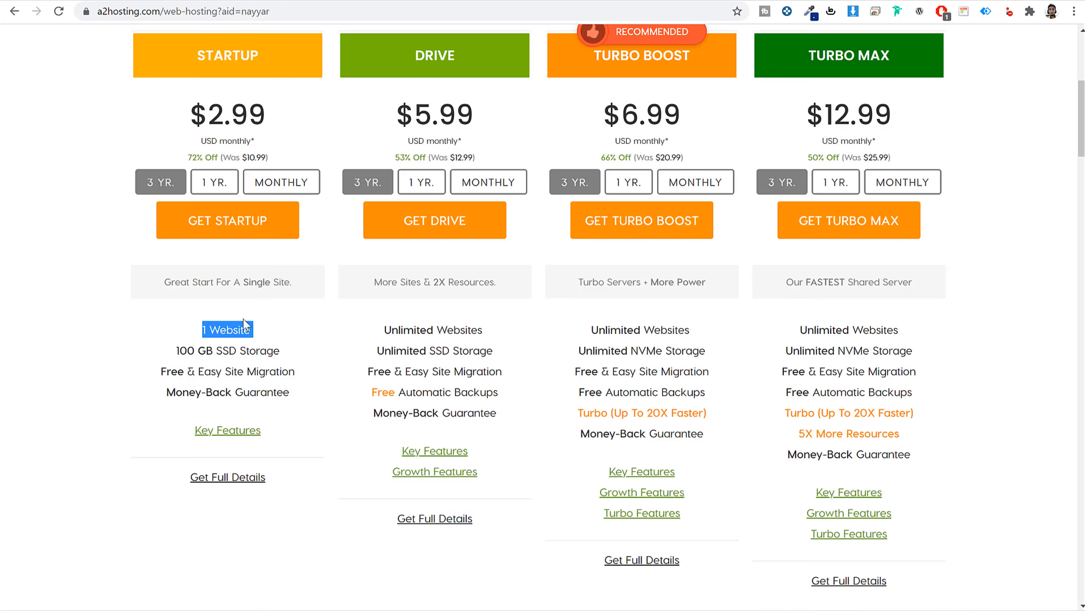
click(449, 61)
double_click(450, 61)
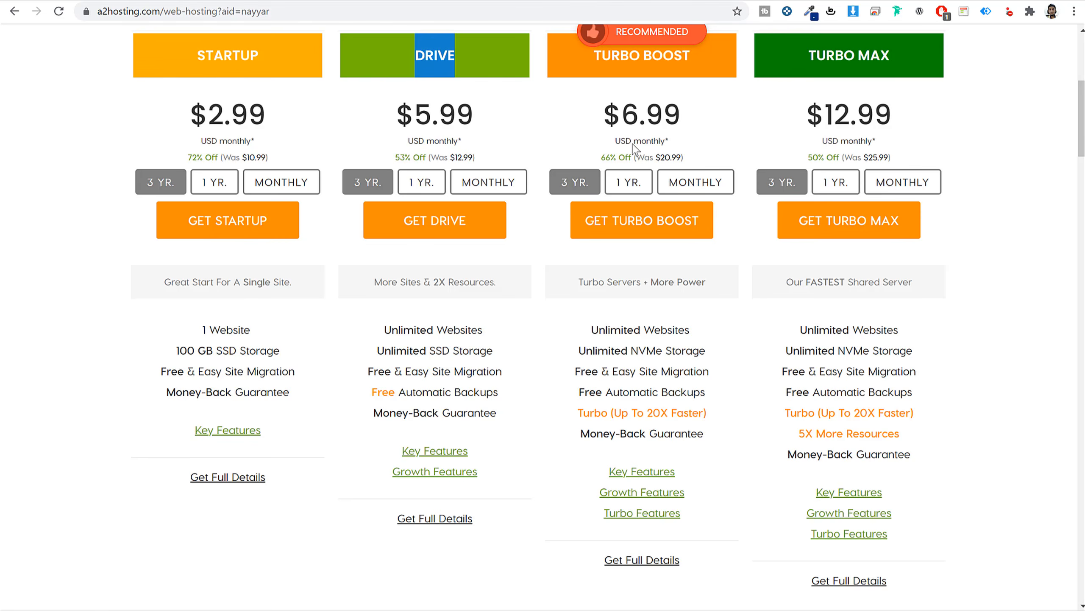
drag(495, 329, 381, 332)
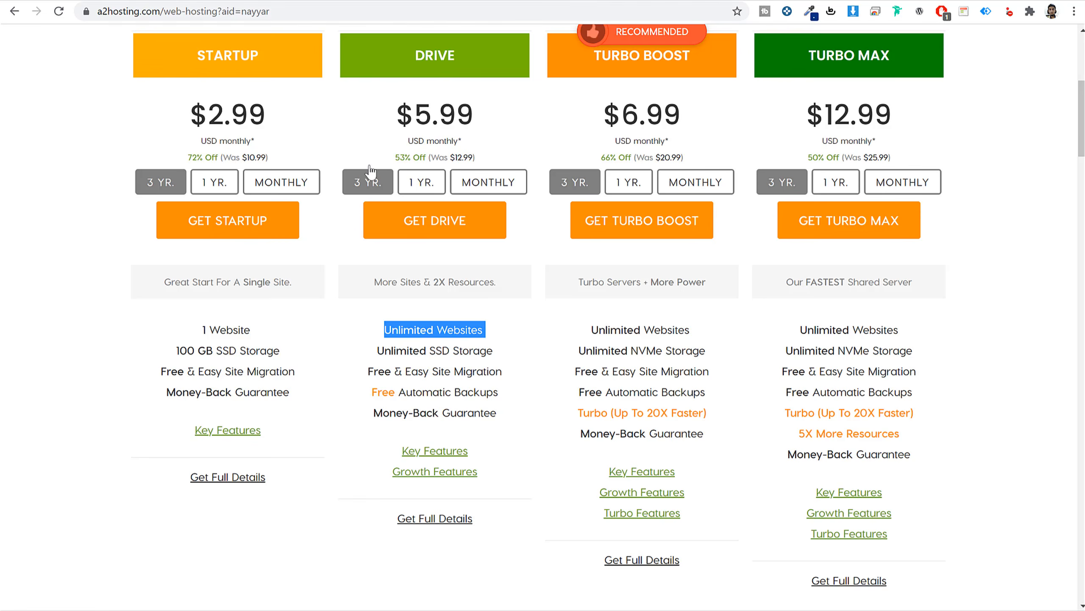
double_click(418, 54)
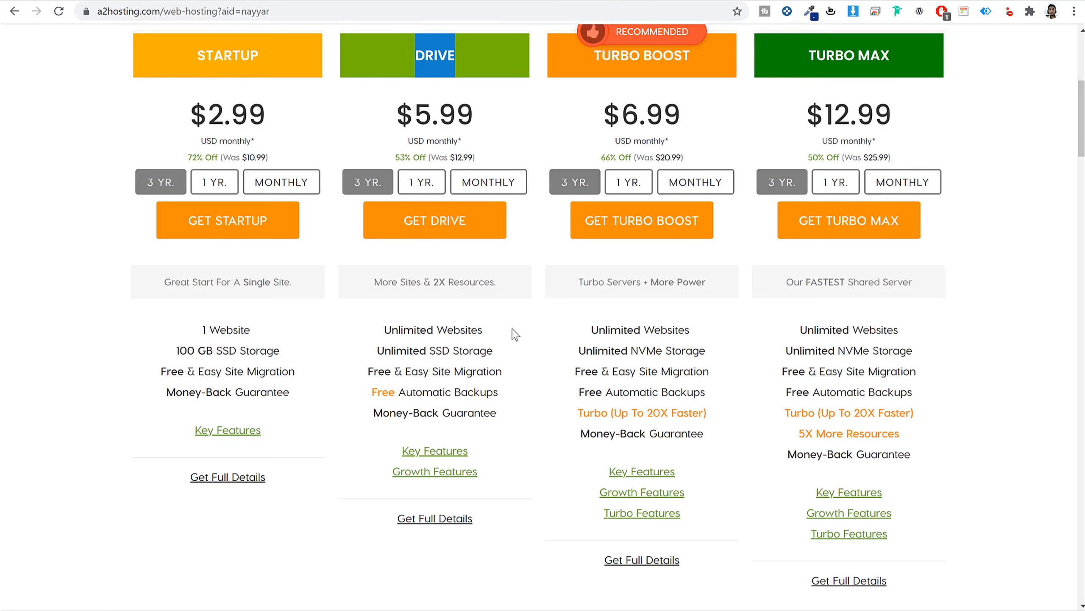
drag(380, 350, 529, 357)
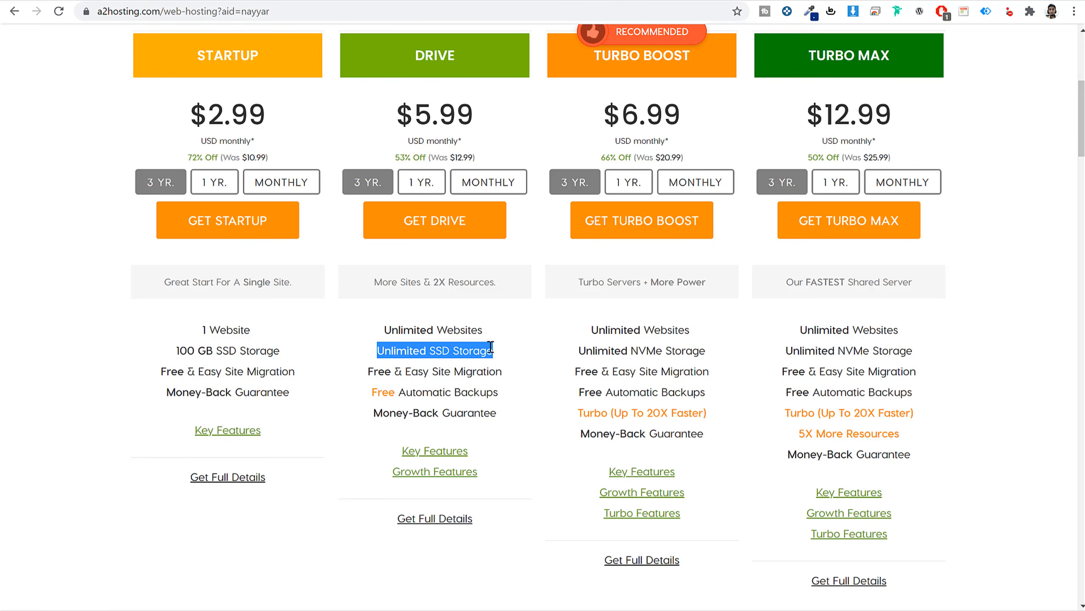
drag(500, 351, 431, 351)
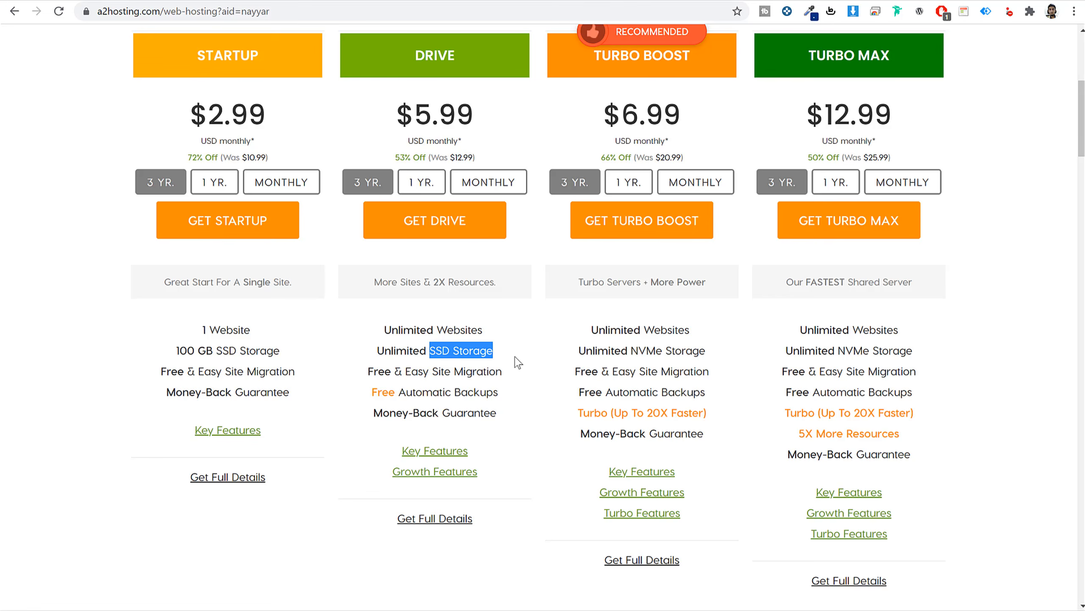
click(529, 392)
drag(372, 391, 537, 399)
click(536, 399)
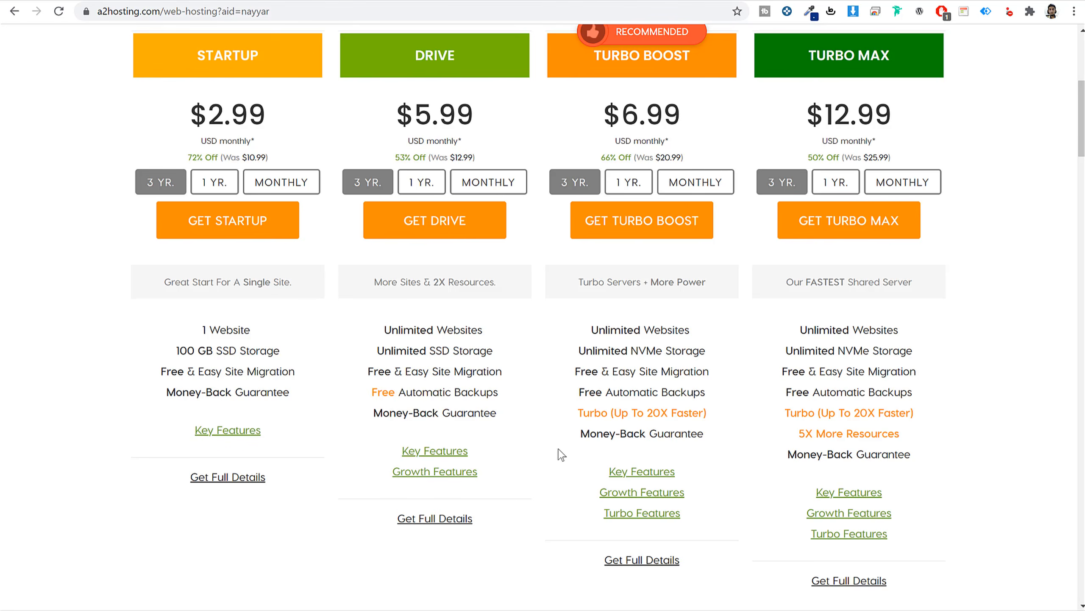
Highlight the Turbo Boost plan details, then the Drive plan name again.
scroll(557, 454, down, 3)
mouse_move(436, 316)
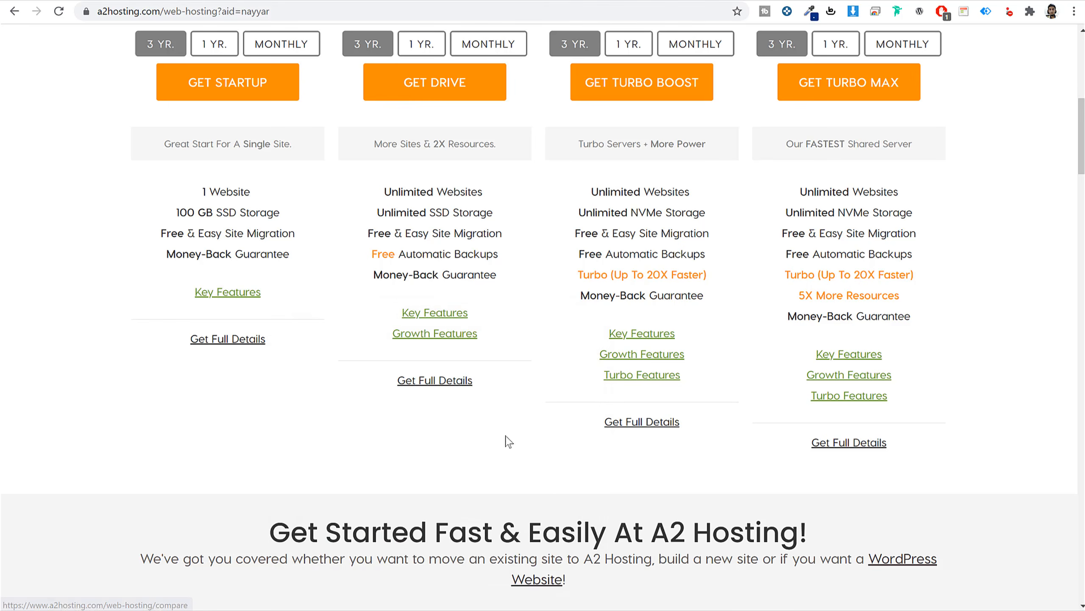
scroll(538, 457, up, 5)
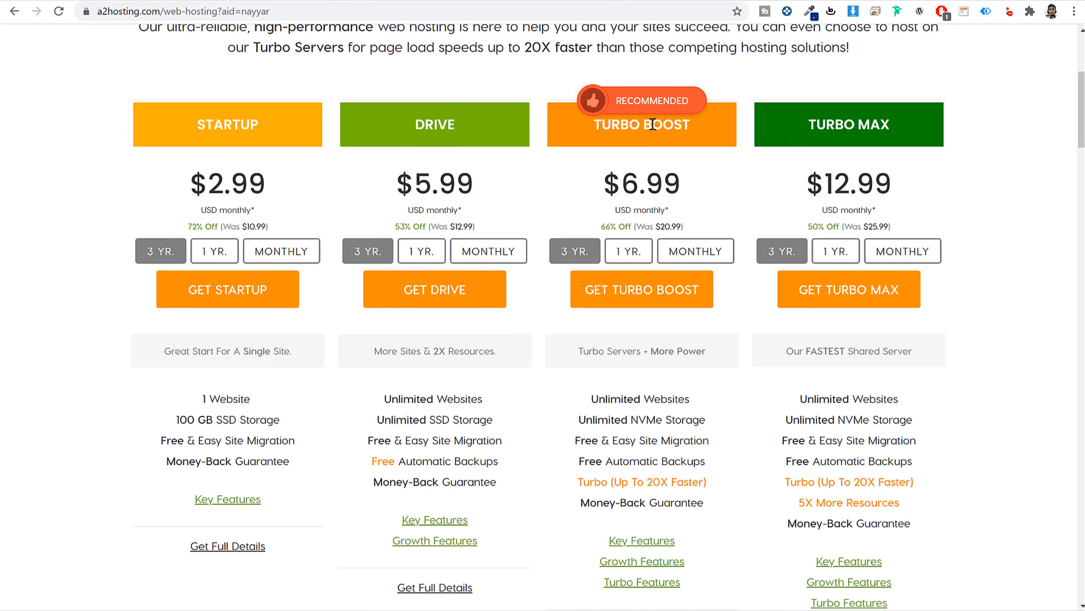
drag(653, 124, 951, 133)
click(888, 122)
drag(413, 126, 462, 129)
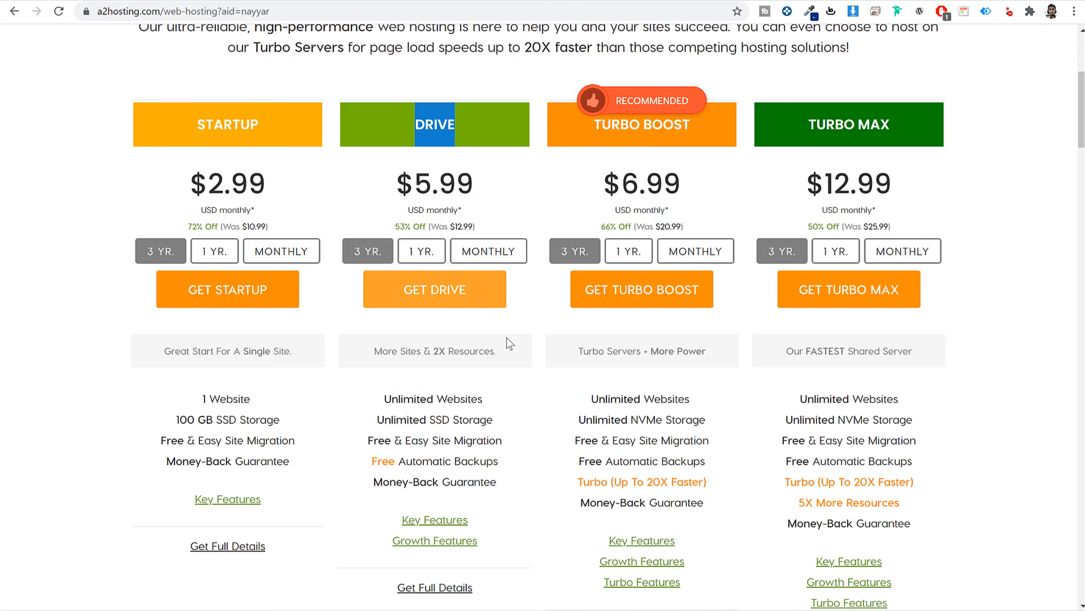
Start ordering the Drive plan and choose 'Register a new domain' over 'Use my own domain'.
click(463, 300)
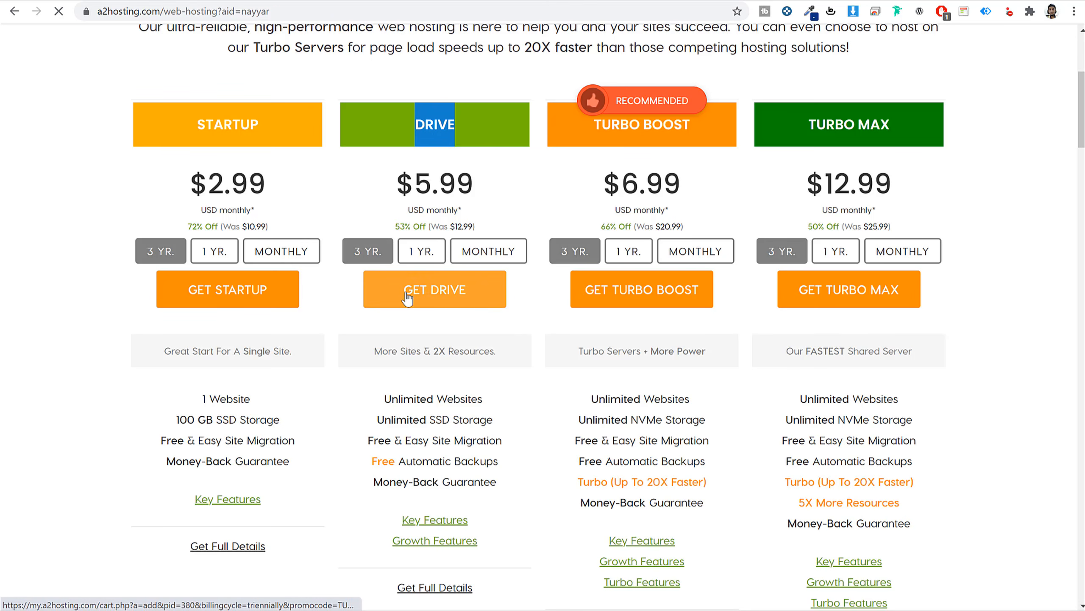
scroll(927, 325, down, 4)
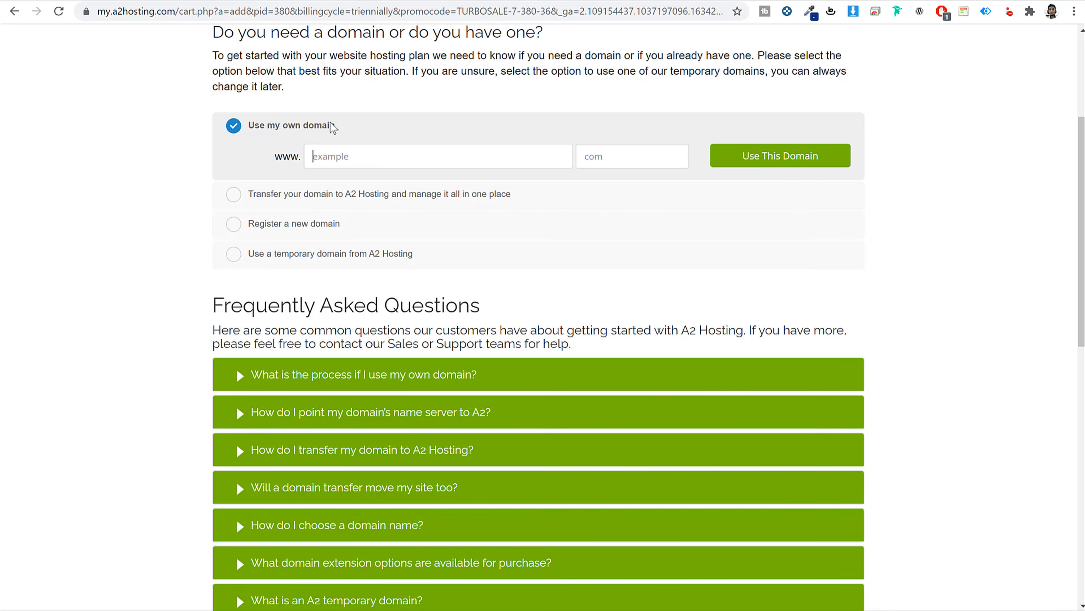
drag(335, 125, 247, 128)
click(290, 223)
triple_click(307, 186)
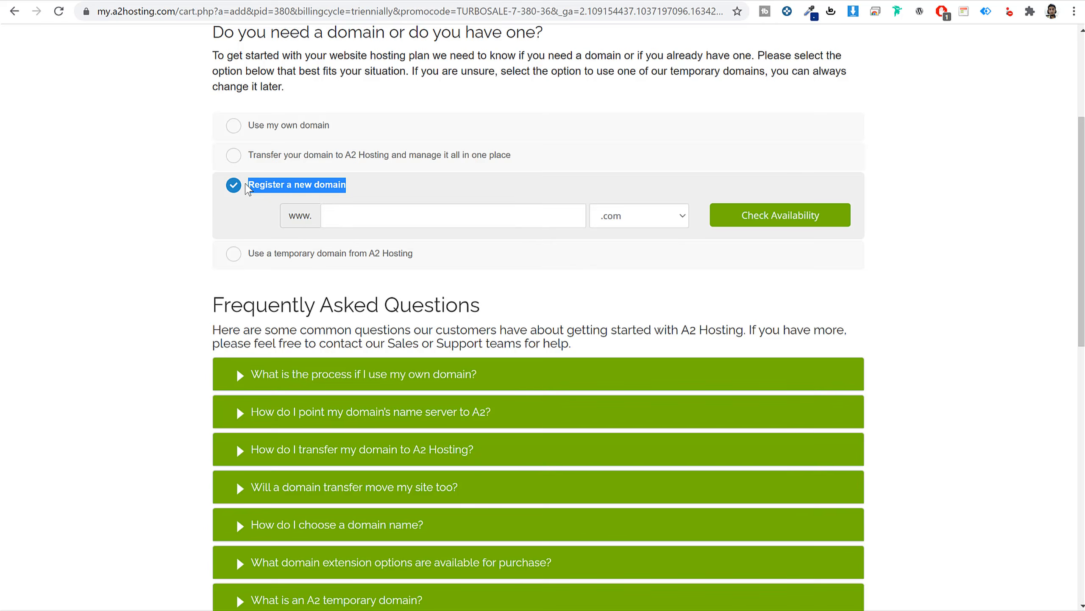
click(302, 127)
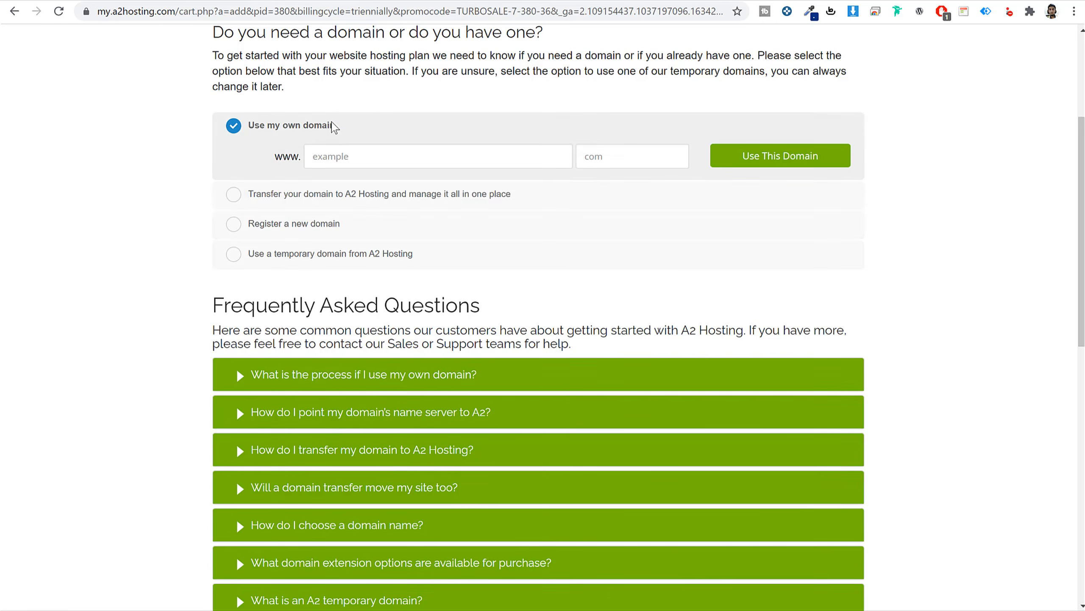
drag(336, 126, 251, 125)
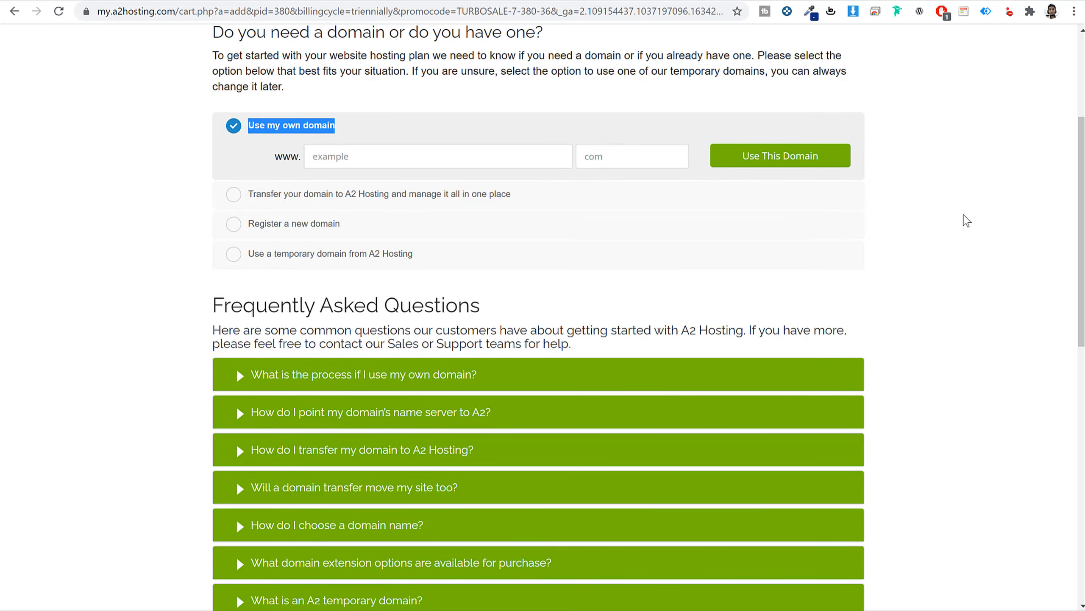
drag(354, 128, 249, 123)
click(326, 222)
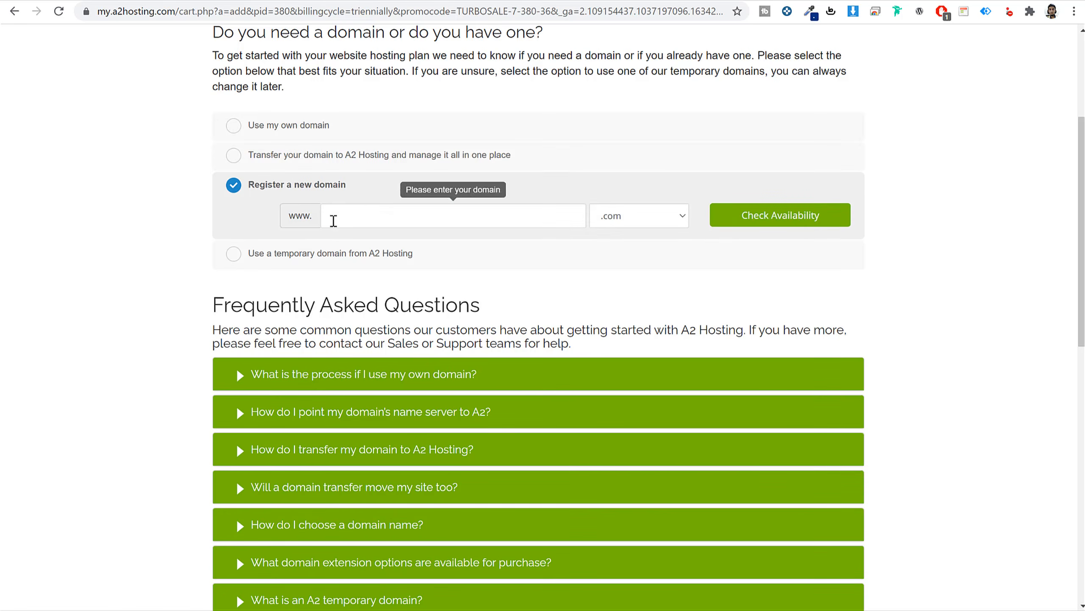
drag(361, 193, 252, 191)
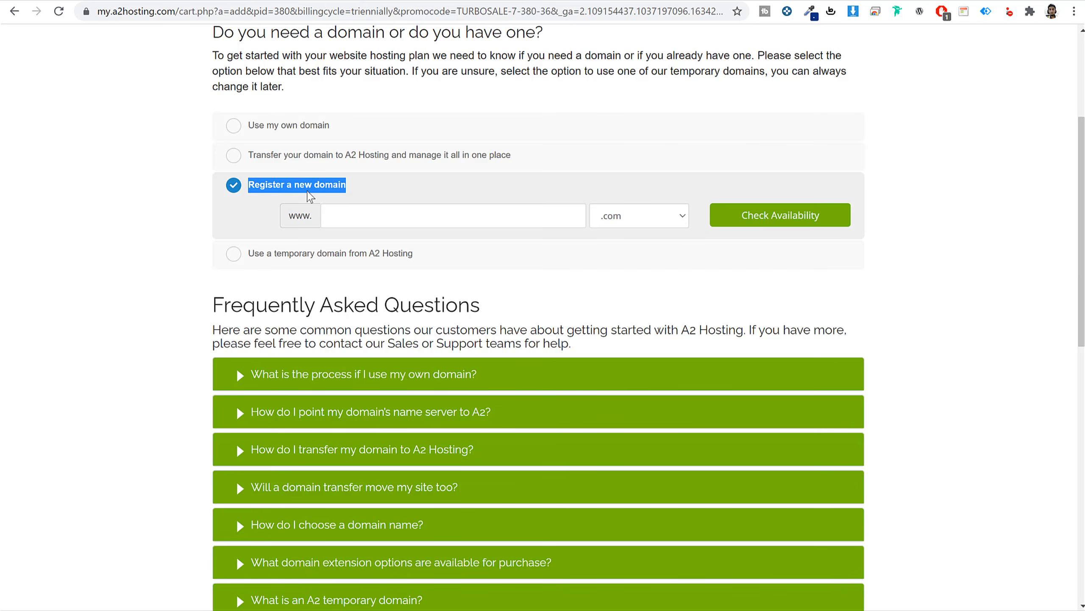
Enter nayyarshaikh as the new domain name, keeping the .com extension.
click(383, 216)
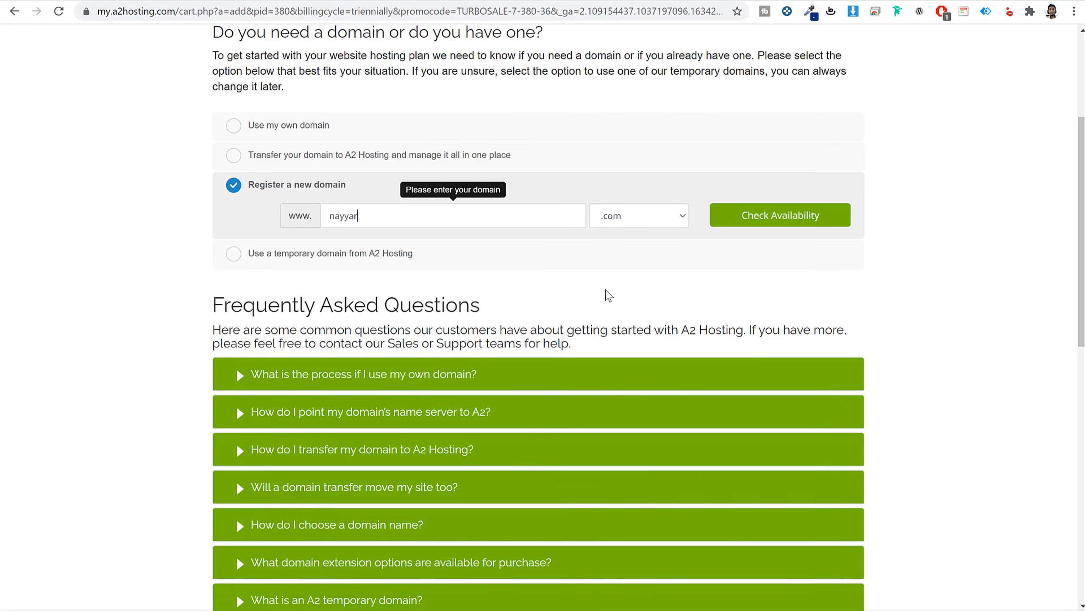
text(nayyarshaikh)
click(644, 211)
click(643, 211)
double_click(480, 218)
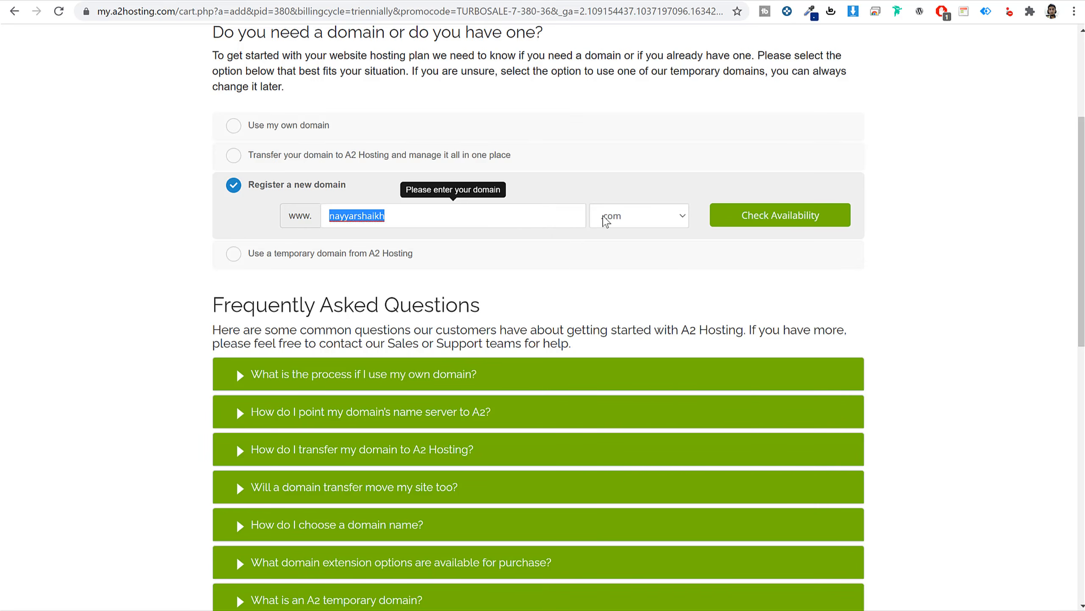
click(640, 216)
scroll(636, 408, down, 5)
scroll(640, 411, down, 20)
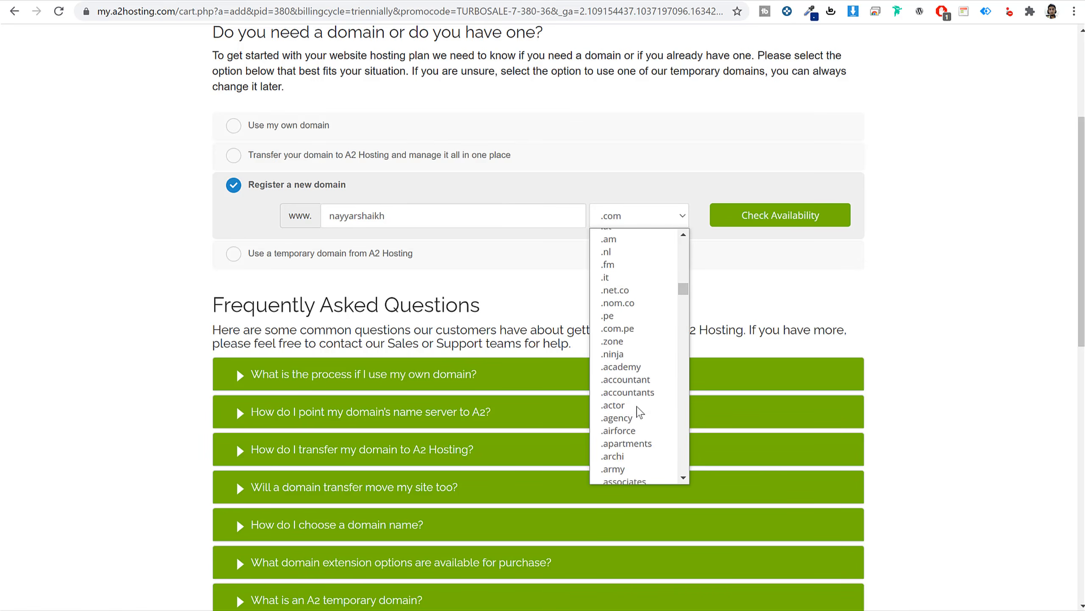
scroll(640, 411, down, 6)
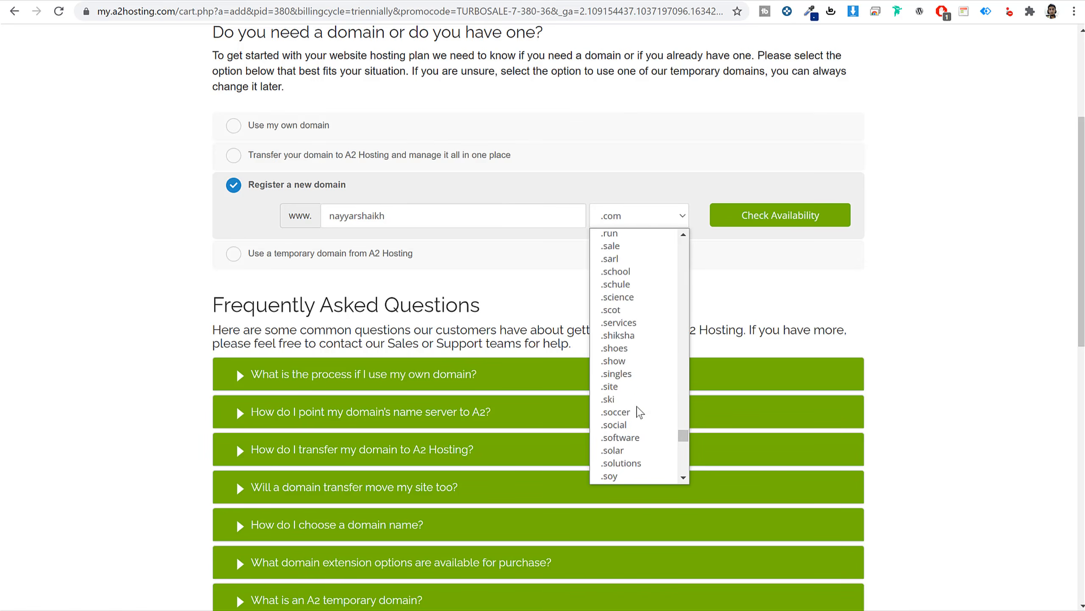
scroll(641, 414, up, 20)
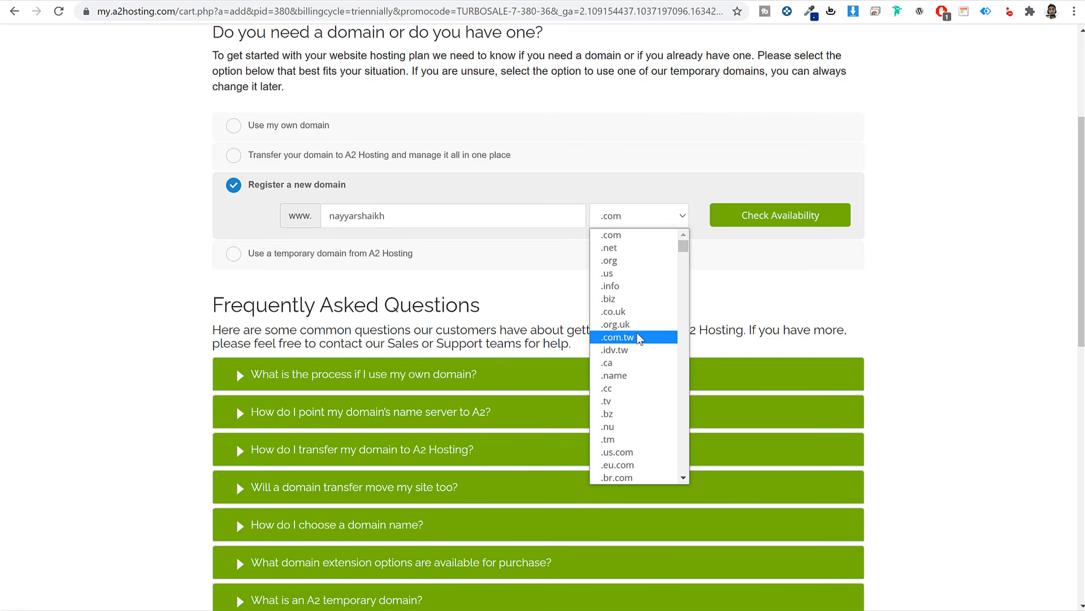
scroll(645, 410, down, 10)
scroll(648, 408, down, 15)
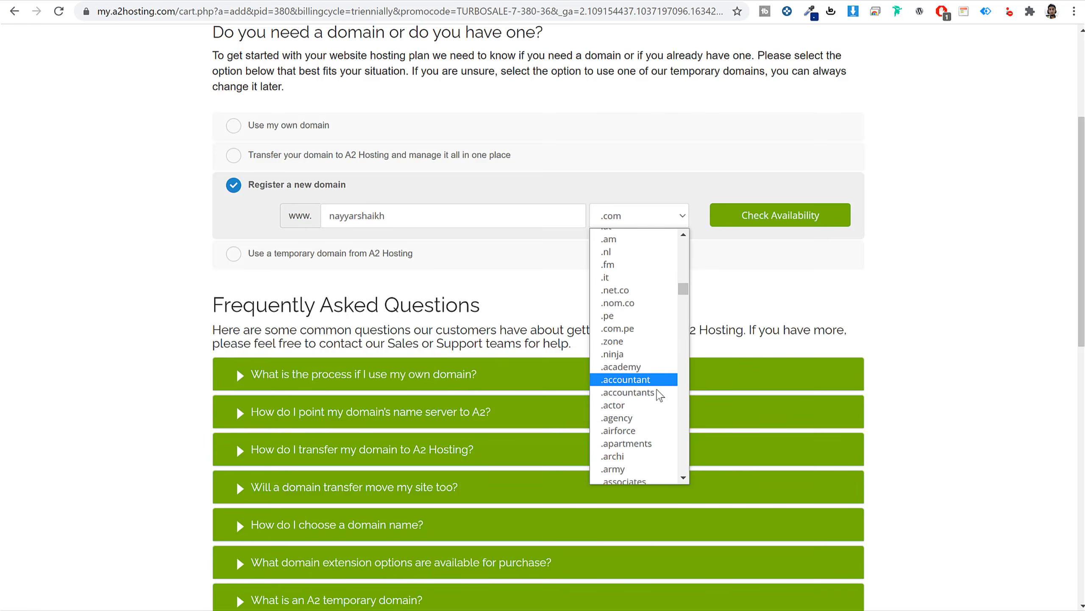
scroll(655, 428, up, 3)
scroll(658, 430, down, 3)
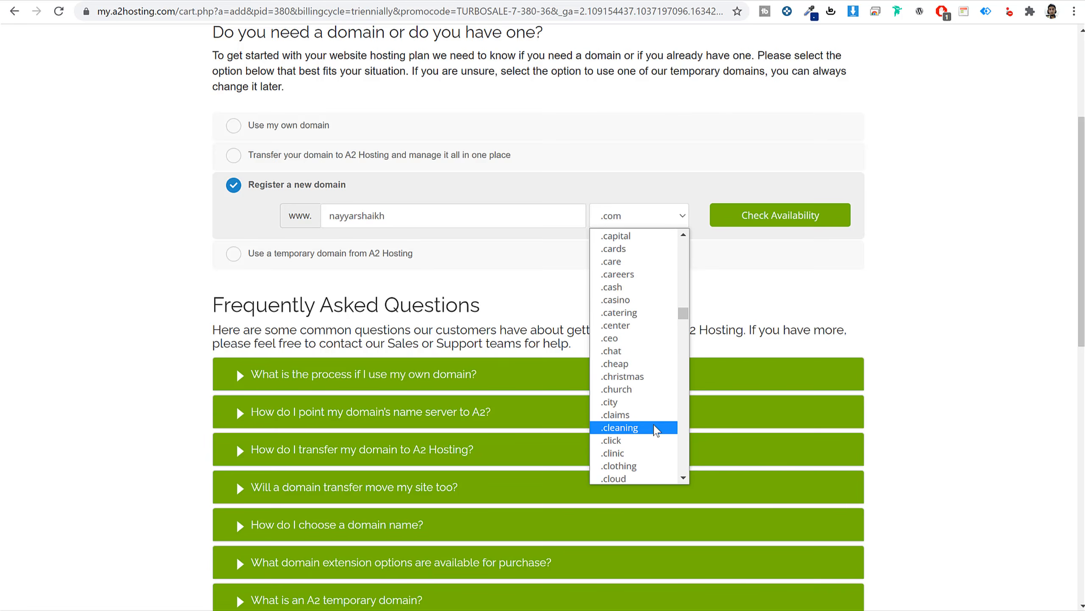
scroll(647, 428, down, 10)
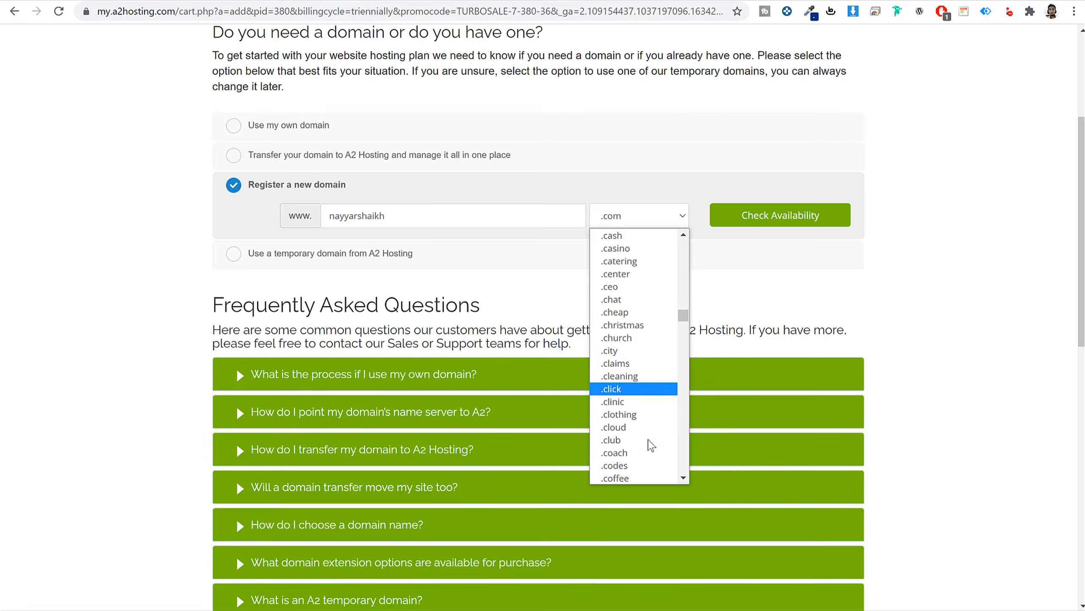
click(956, 306)
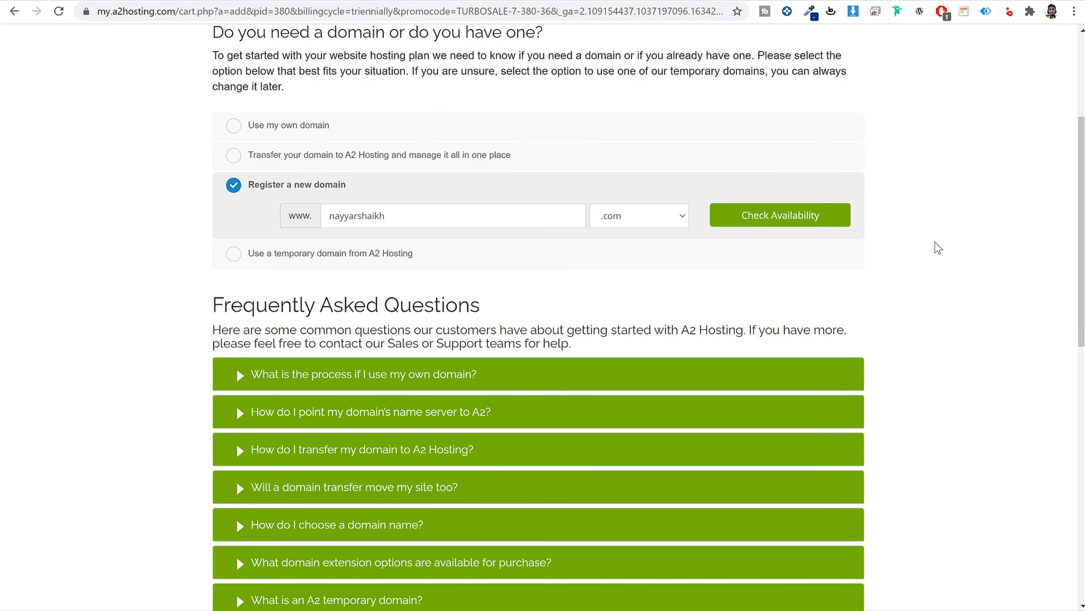
After briefly trying 'Use my own domain', confirm the new .com domain is available and continue.
click(305, 129)
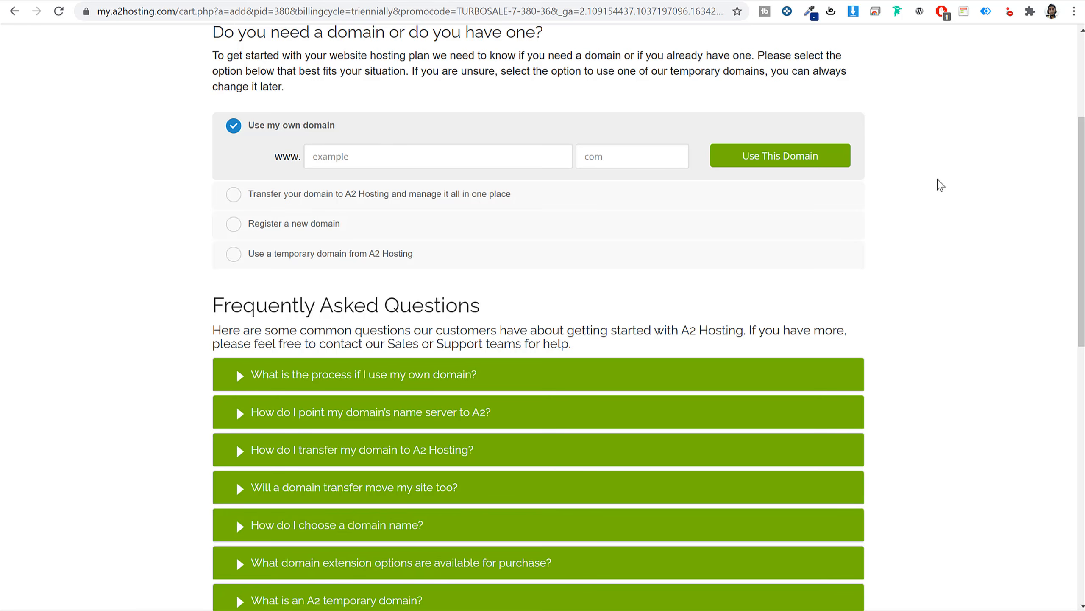
drag(344, 131, 241, 130)
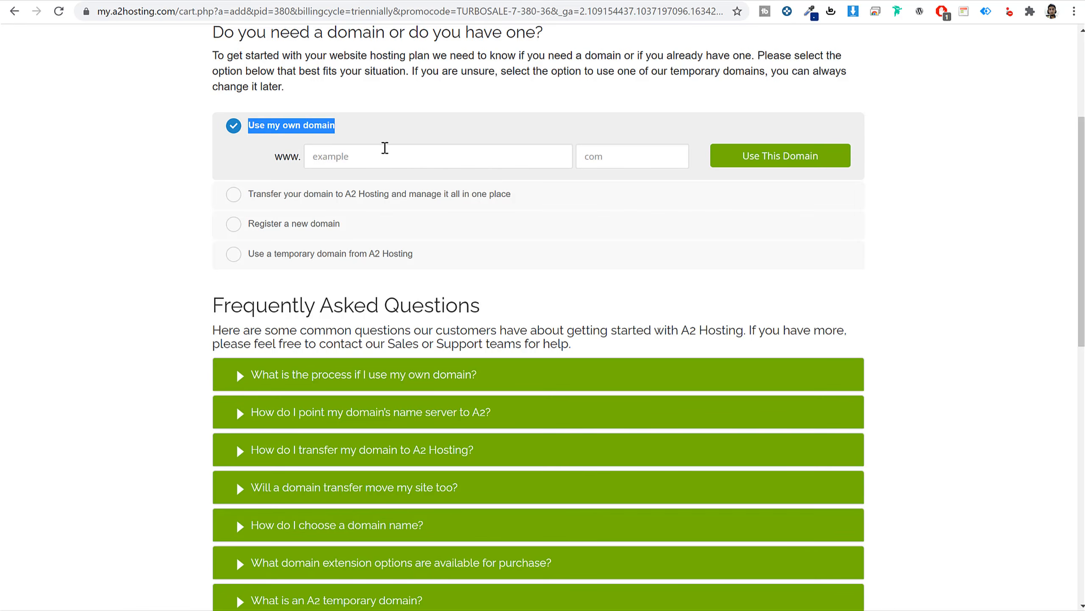
click(426, 152)
text(nayyarshaikh)
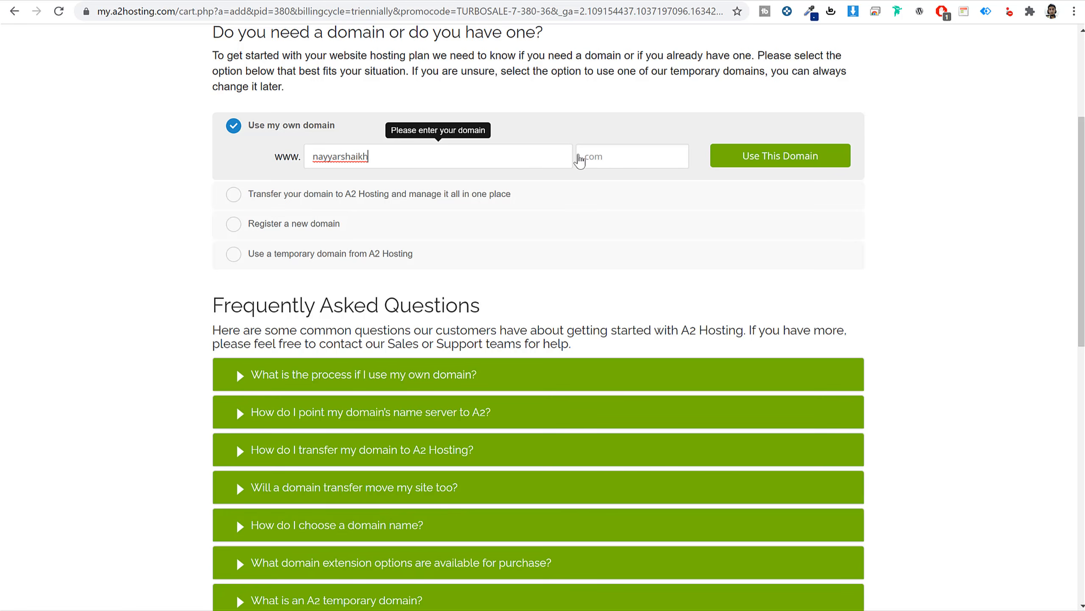
click(610, 157)
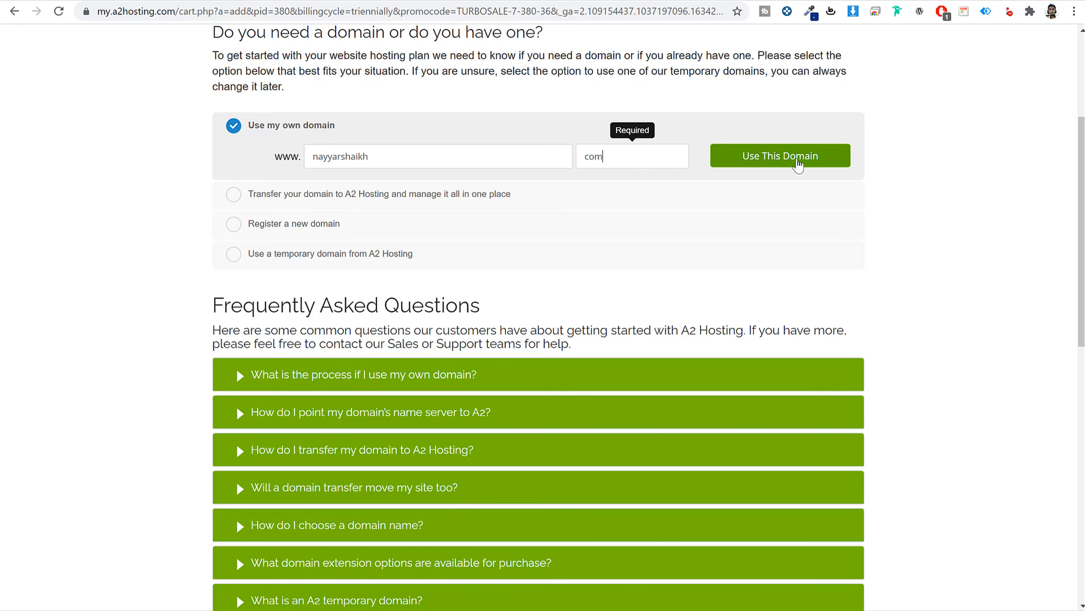
click(333, 226)
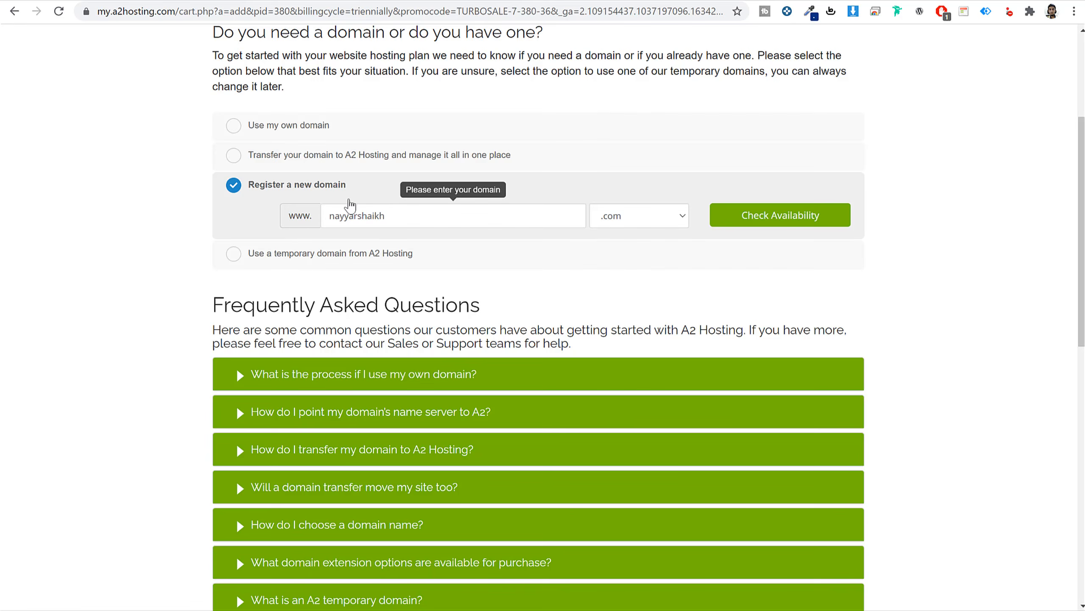
text(s)
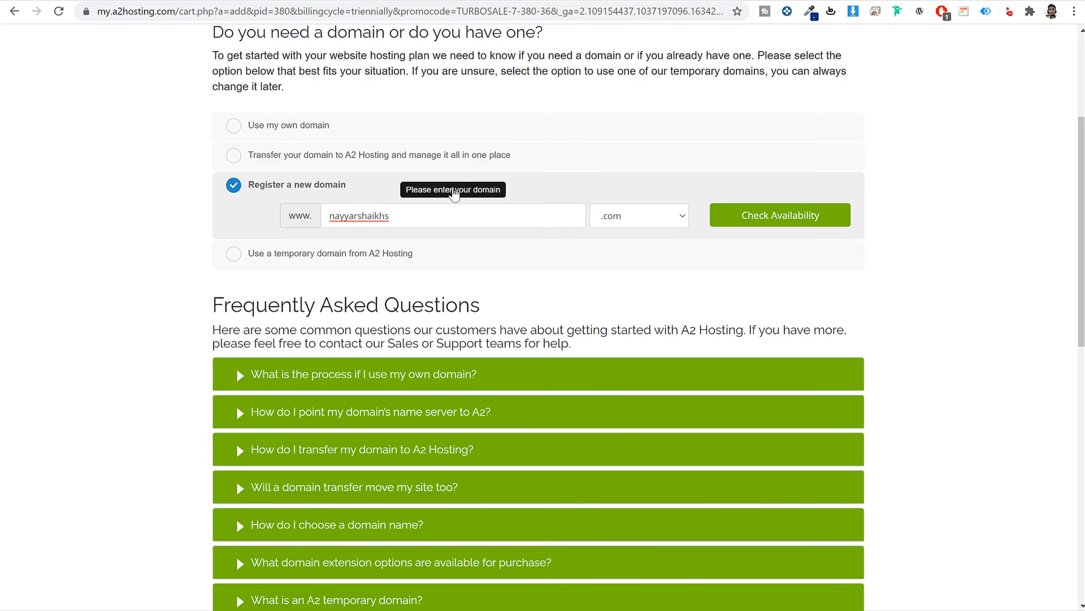
click(771, 215)
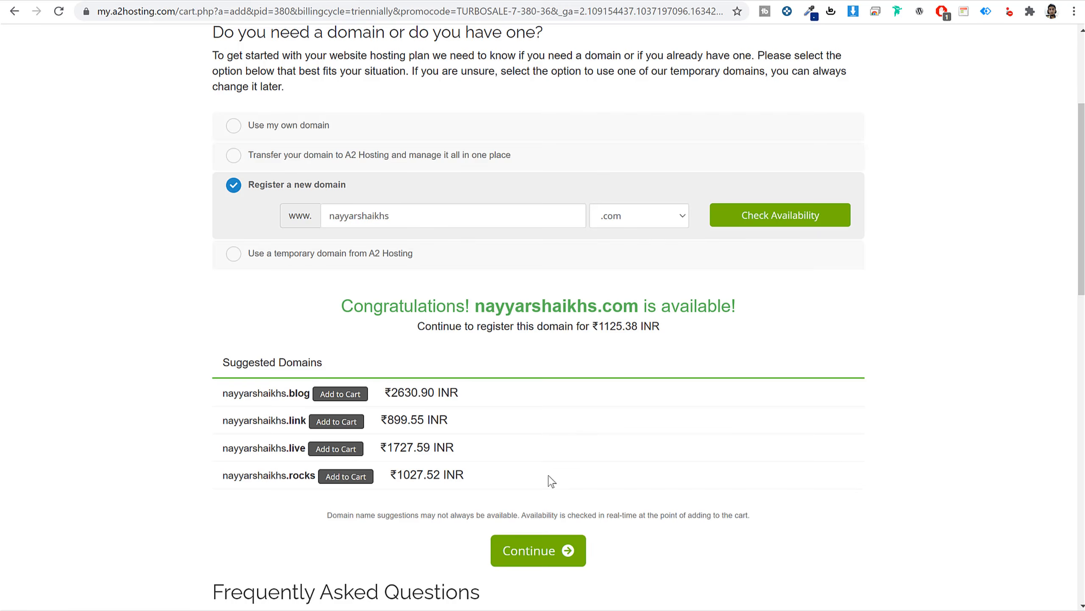
click(526, 564)
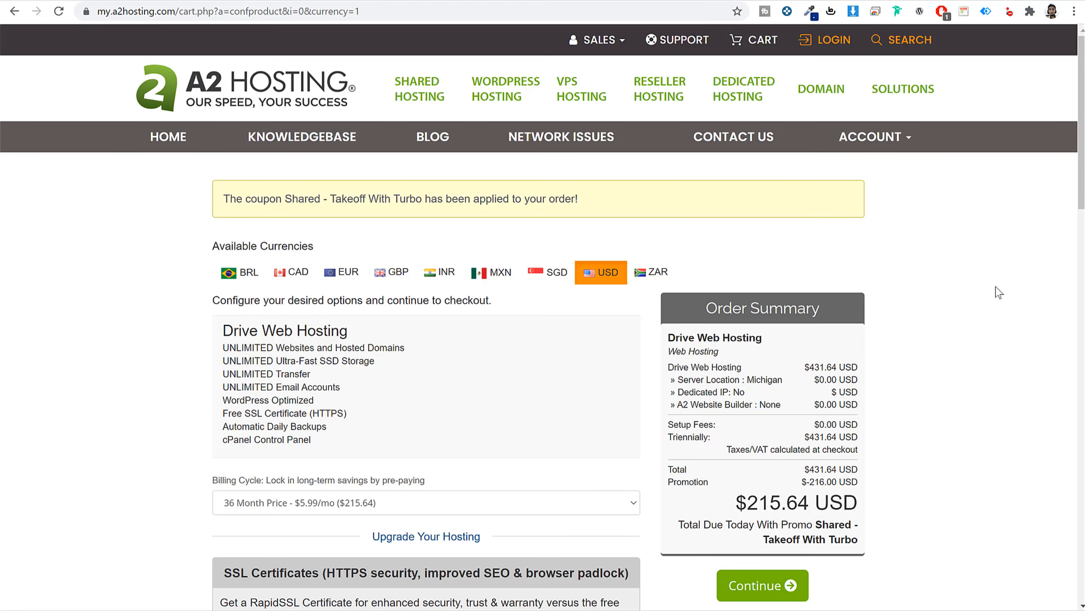
Set the Drive hosting billing cycle to 12 Month at $9.99/mo ($119.88).
scroll(1007, 299, down, 5)
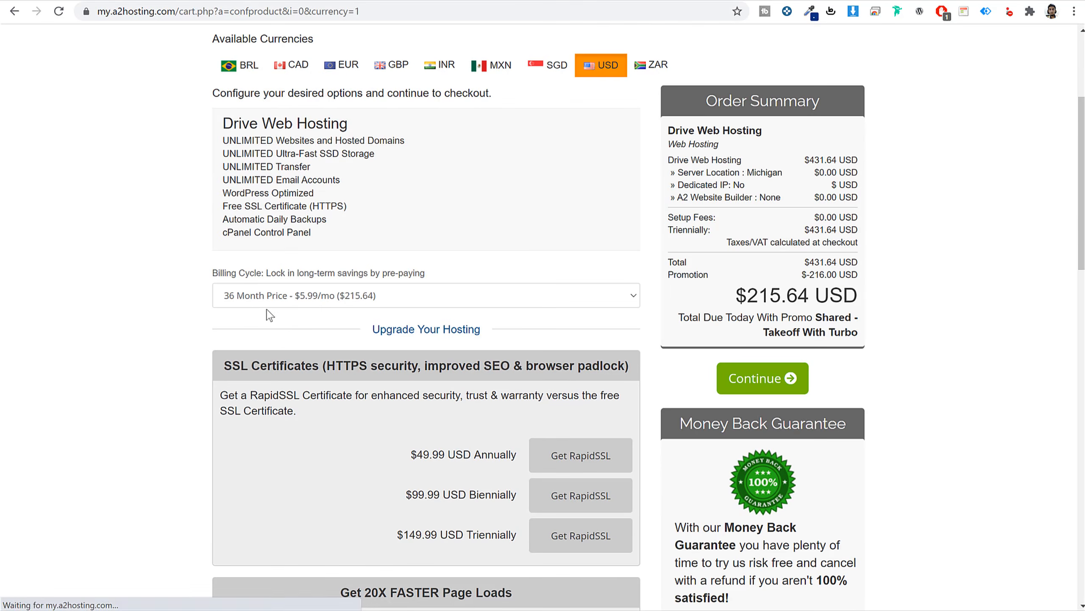
click(273, 296)
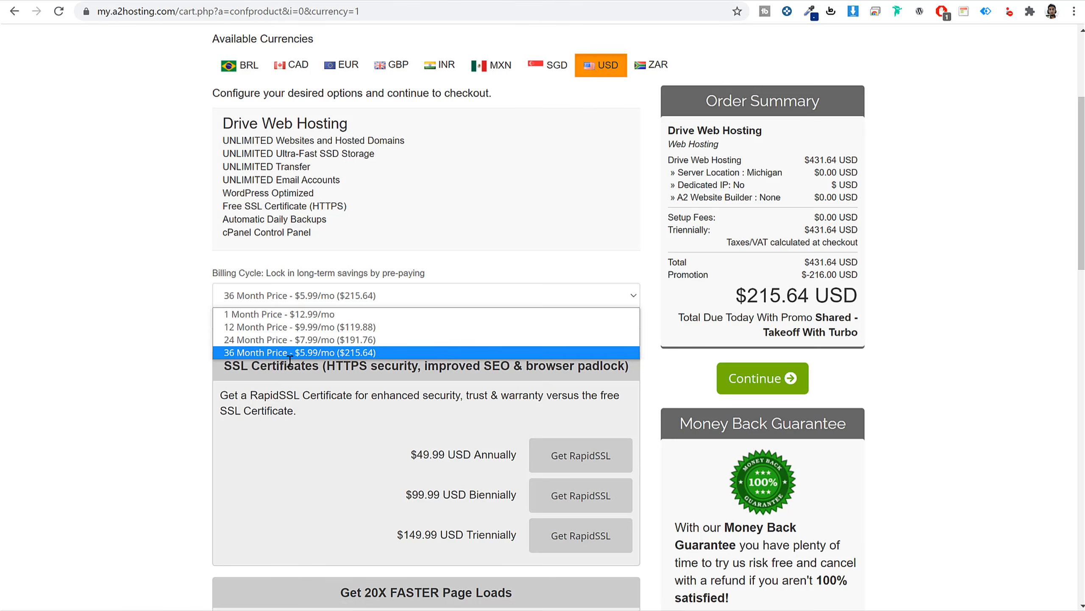
click(267, 327)
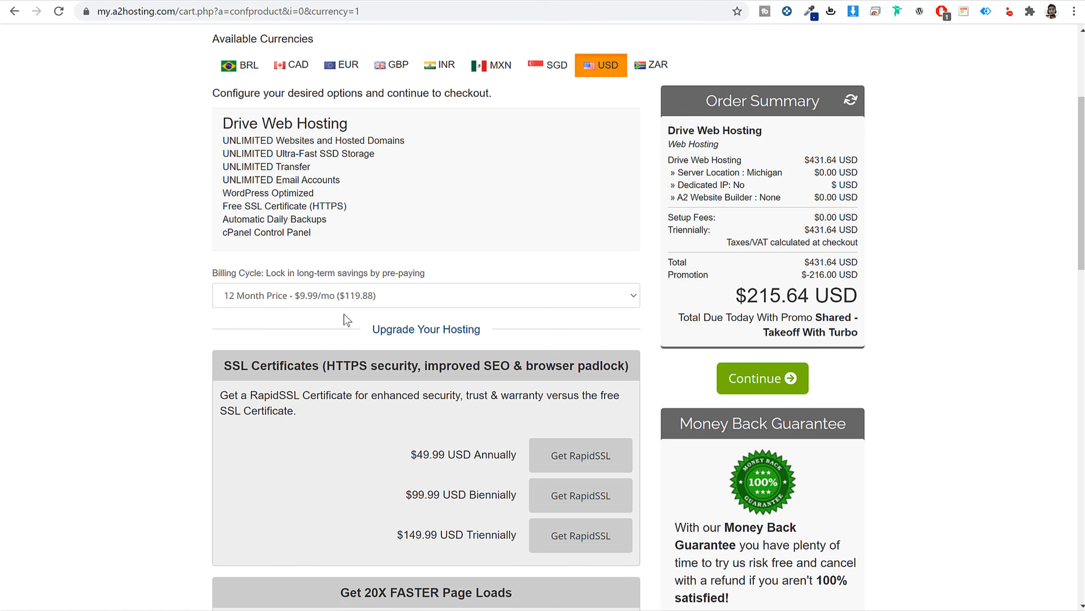
click(350, 302)
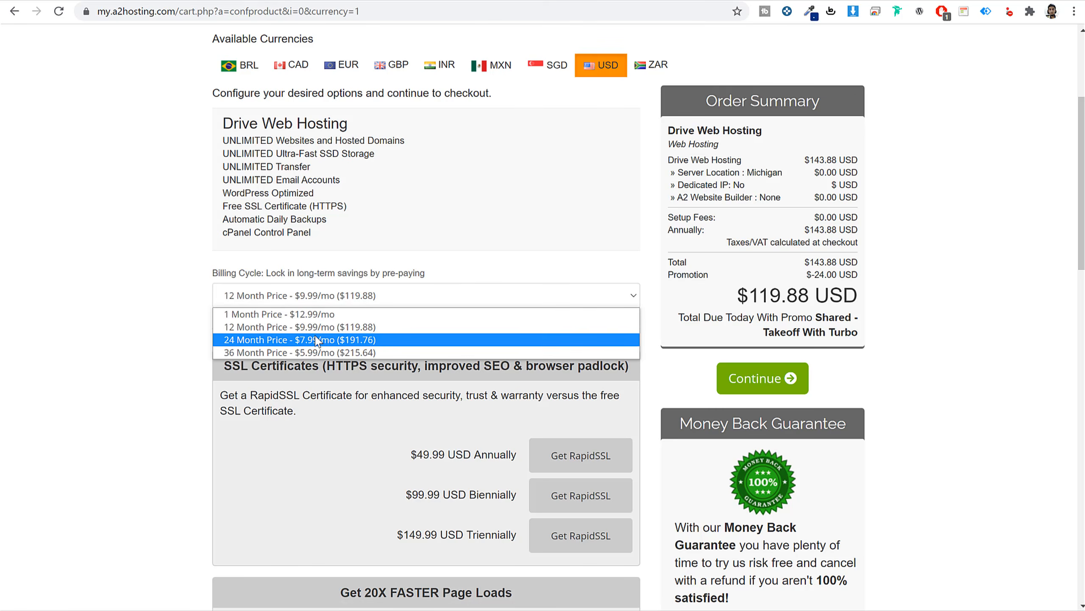
click(372, 294)
click(371, 296)
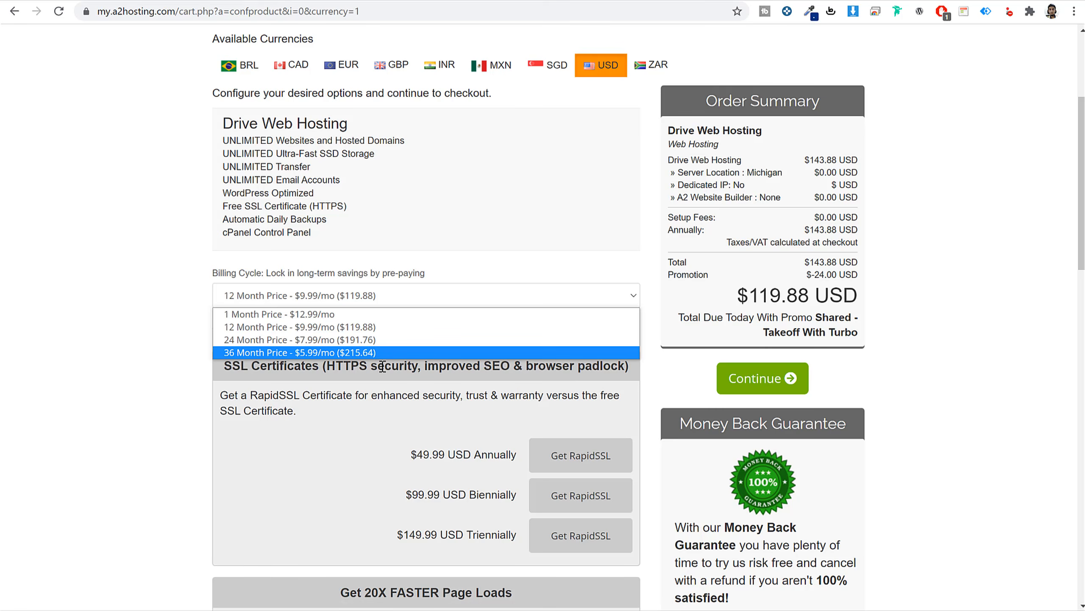
click(386, 384)
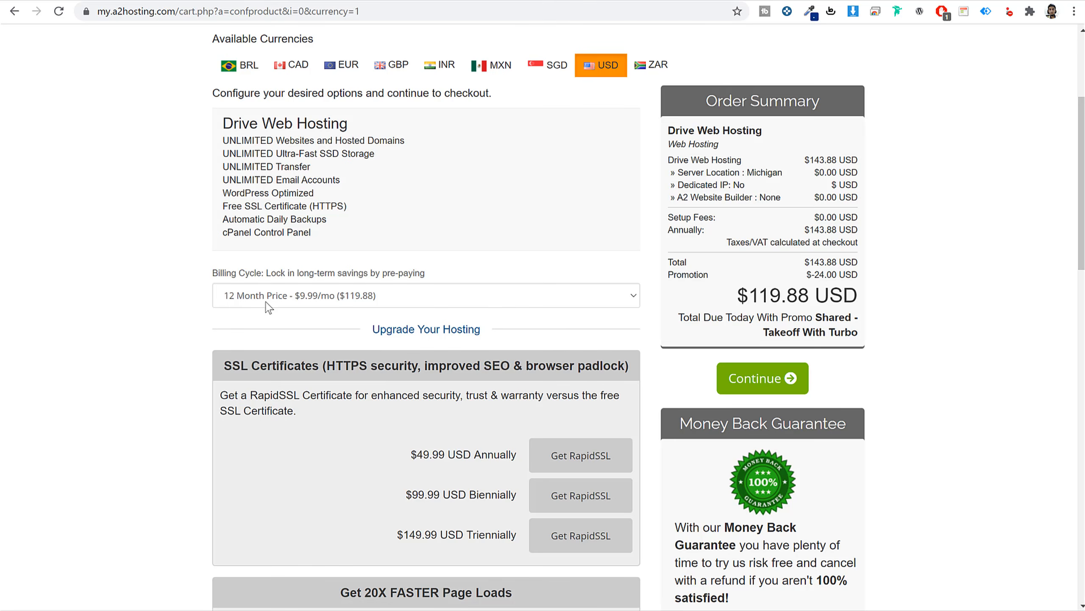
Pick Singapore (Asia/India) as server location after trying Amsterdam, Michigan and Arizona.
scroll(529, 407, down, 10)
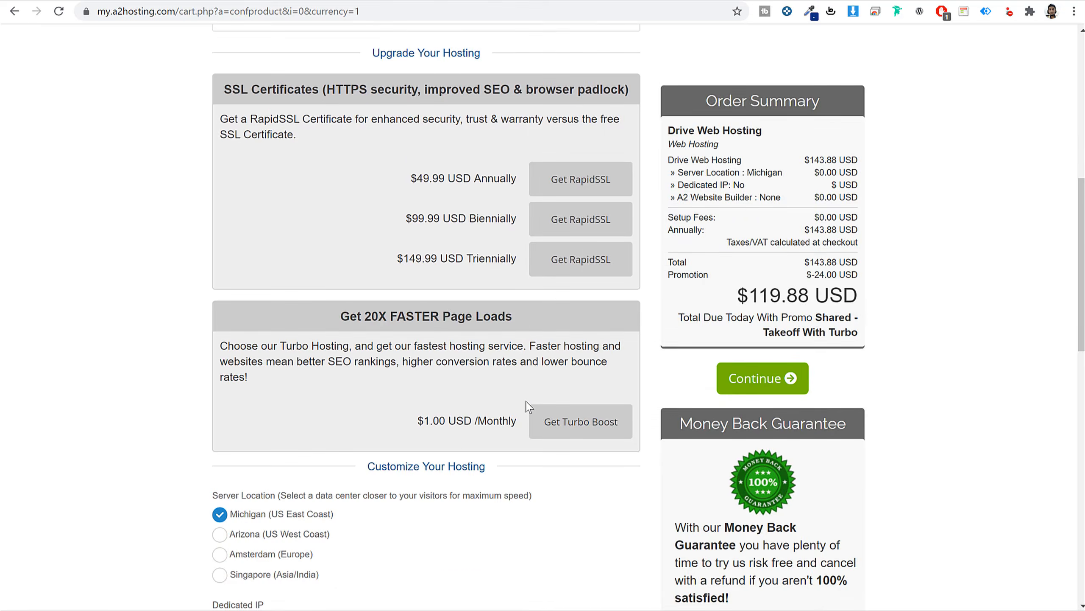
drag(255, 295, 431, 295)
click(431, 295)
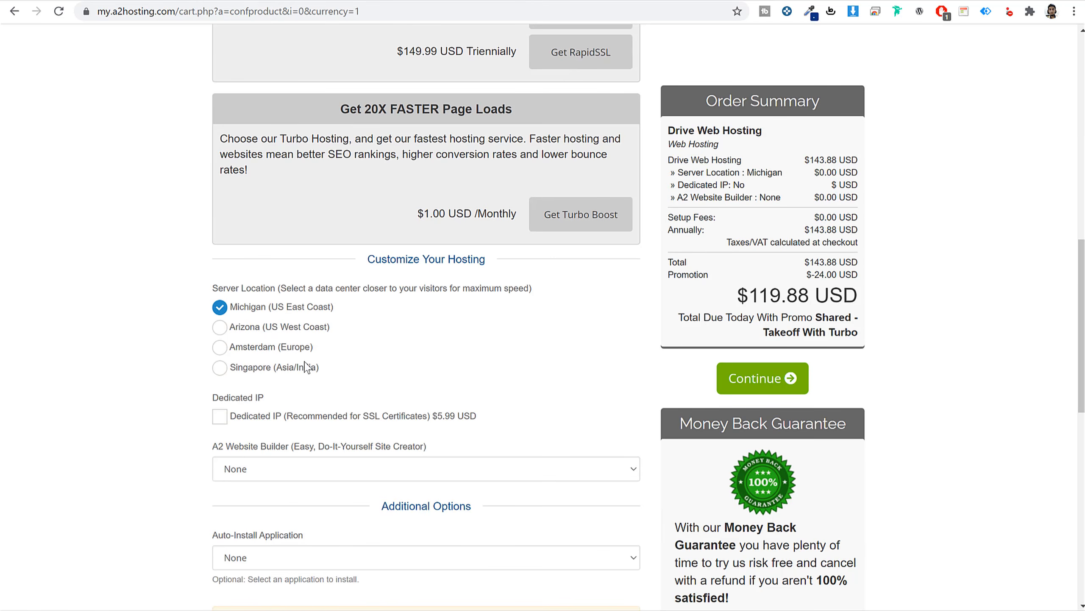
click(278, 372)
drag(321, 372, 237, 374)
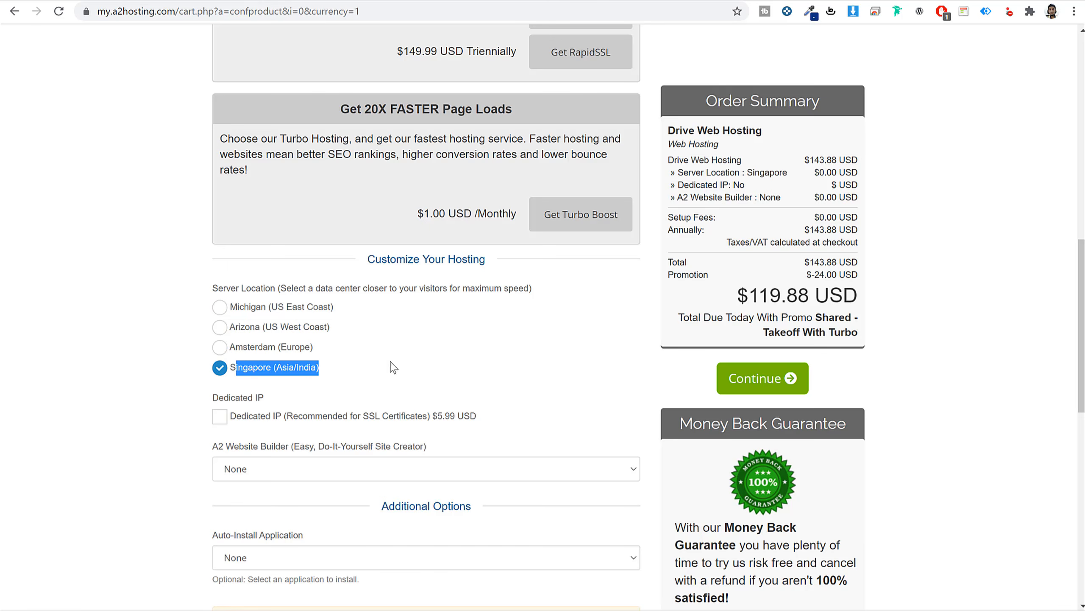
click(347, 370)
click(261, 347)
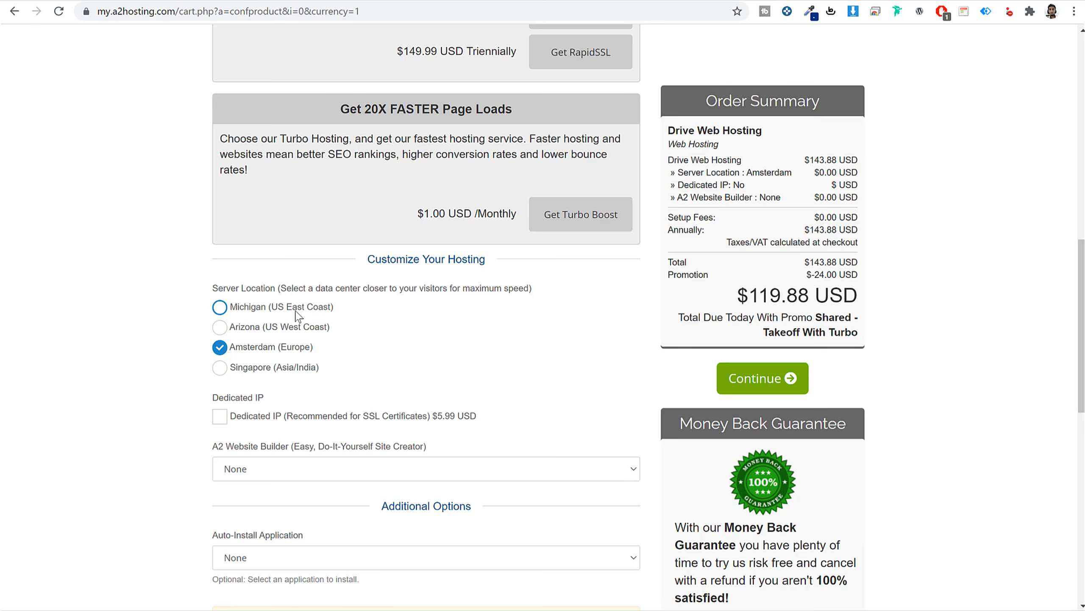
click(259, 310)
click(255, 329)
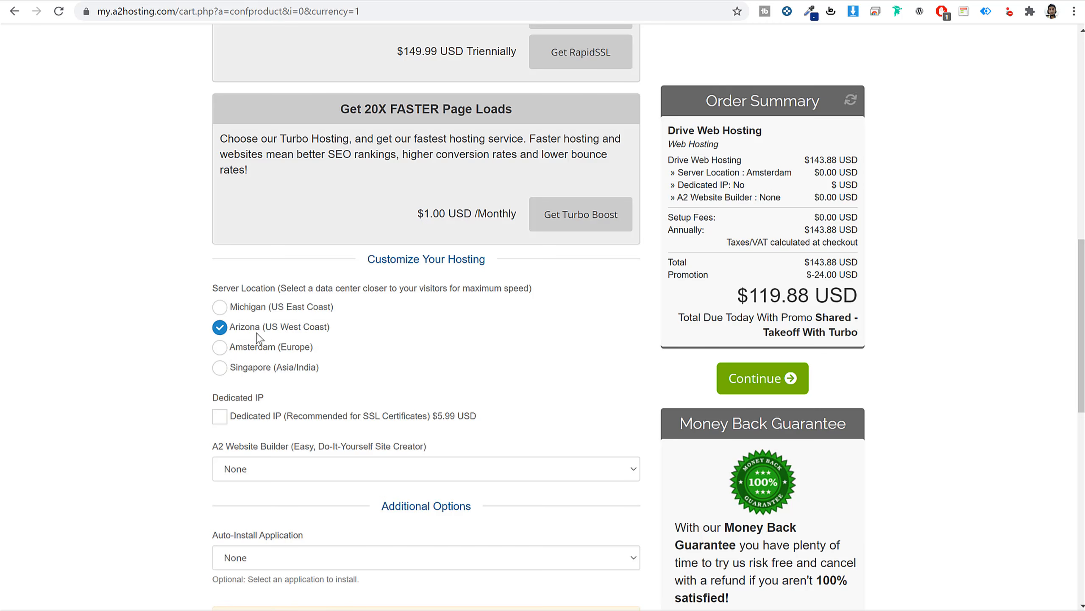
click(257, 368)
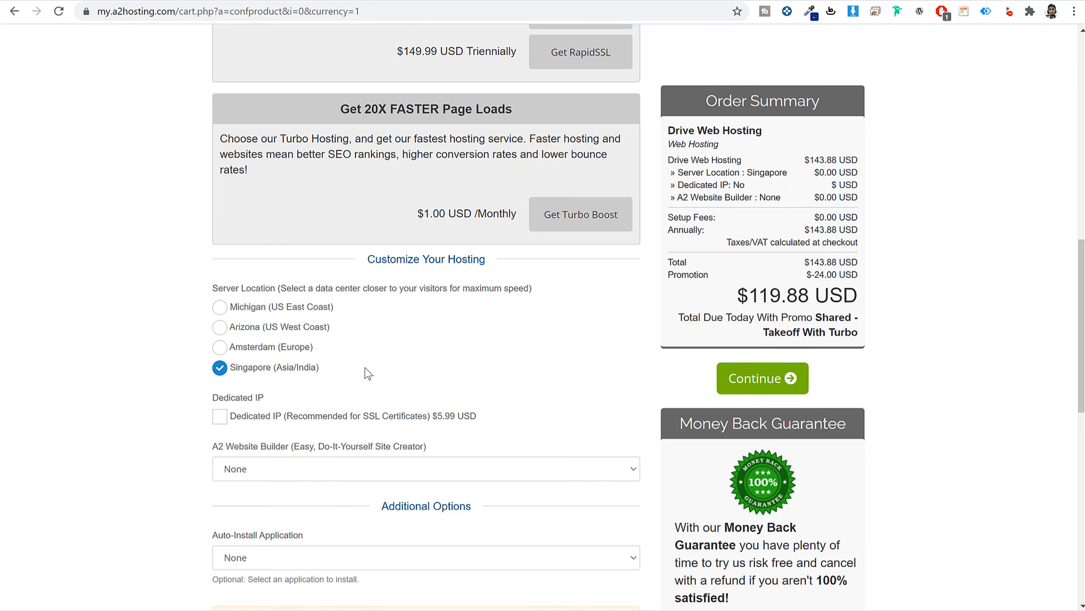
Continue to the Domains Configuration page.
scroll(397, 464, down, 6)
scroll(376, 427, up, 6)
click(786, 378)
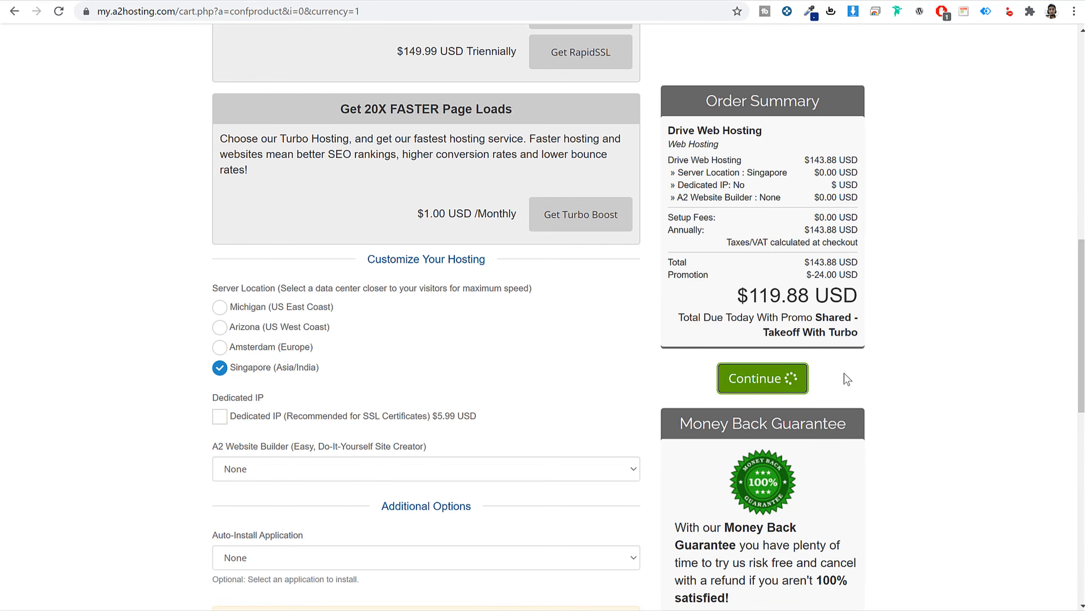
scroll(957, 362, down, 5)
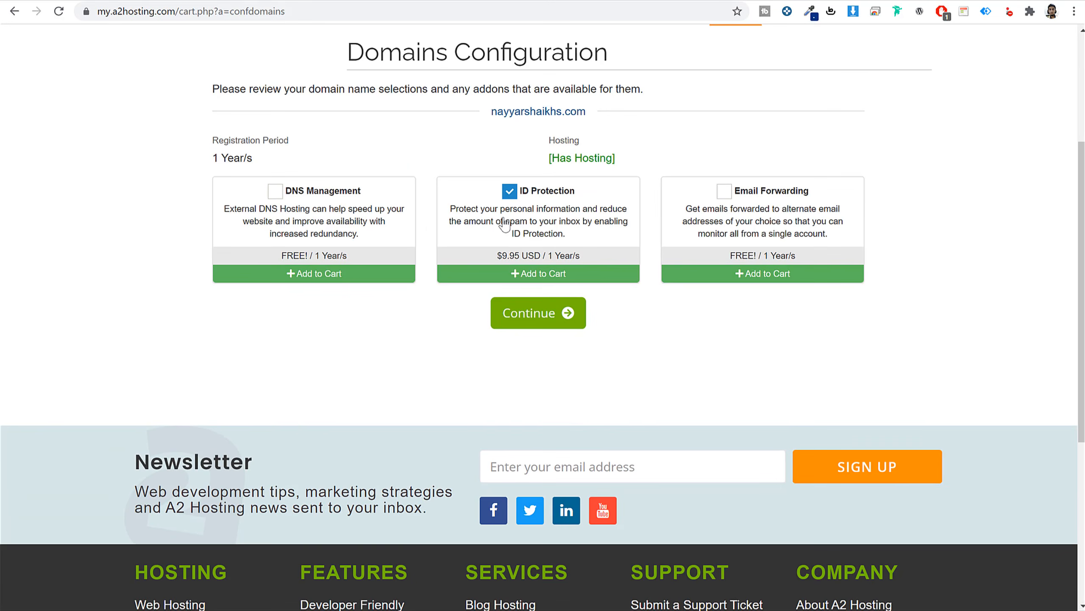
Untick ID Protection and add the free DNS Management and Email Forwarding addons.
click(528, 224)
drag(581, 258, 491, 267)
scroll(656, 356, up, 3)
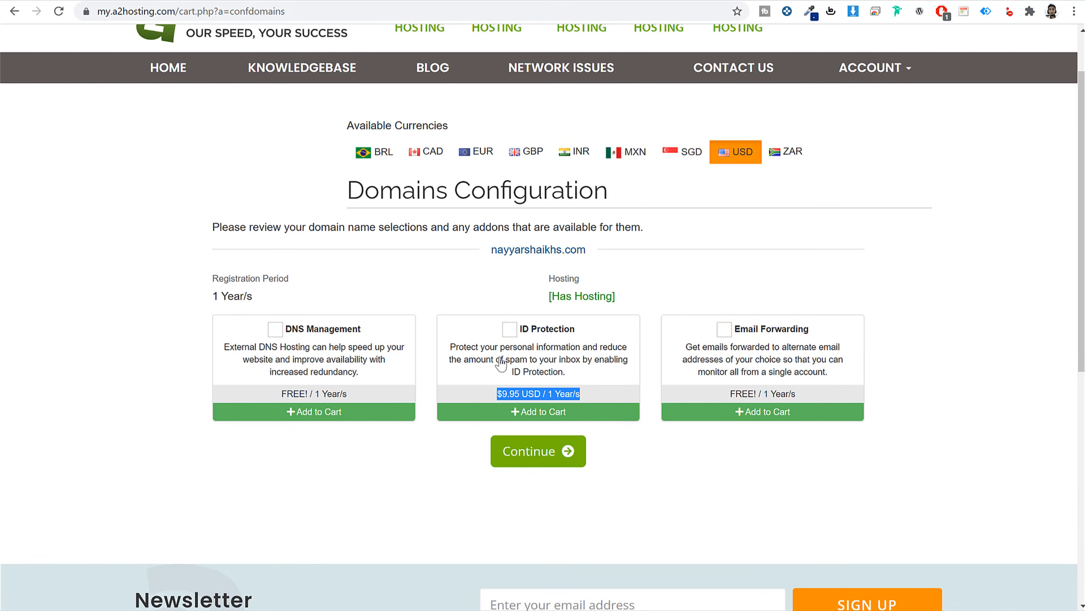
click(275, 328)
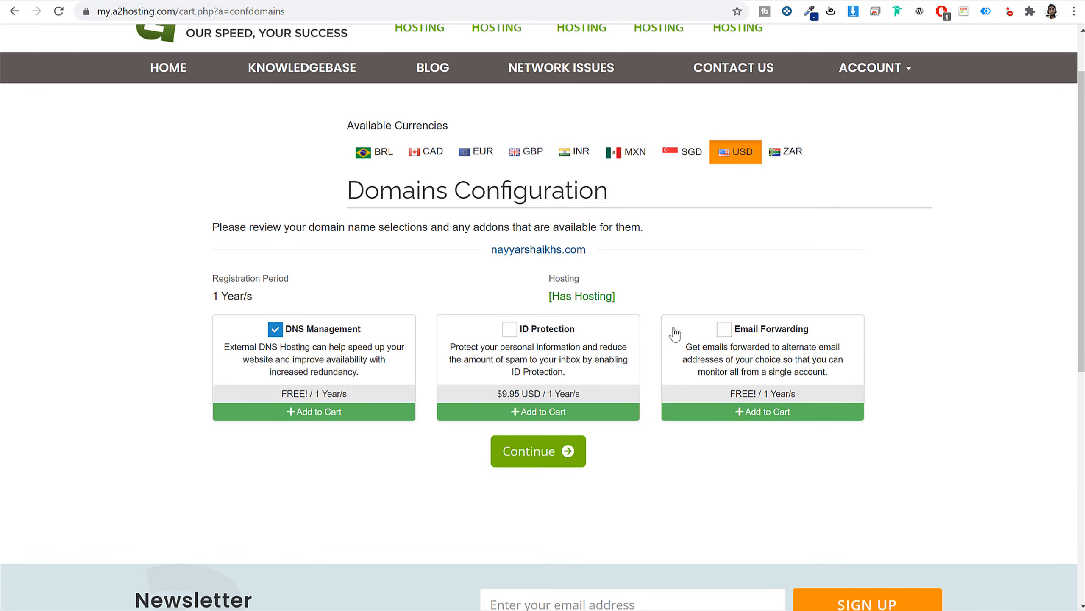
click(723, 328)
drag(810, 330, 726, 330)
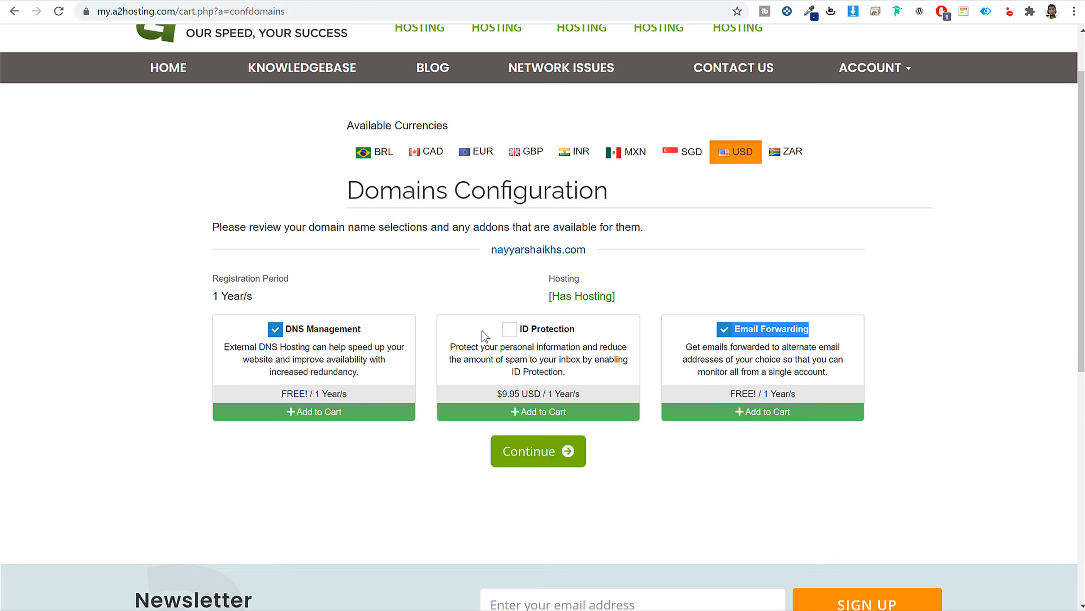
drag(368, 330, 286, 330)
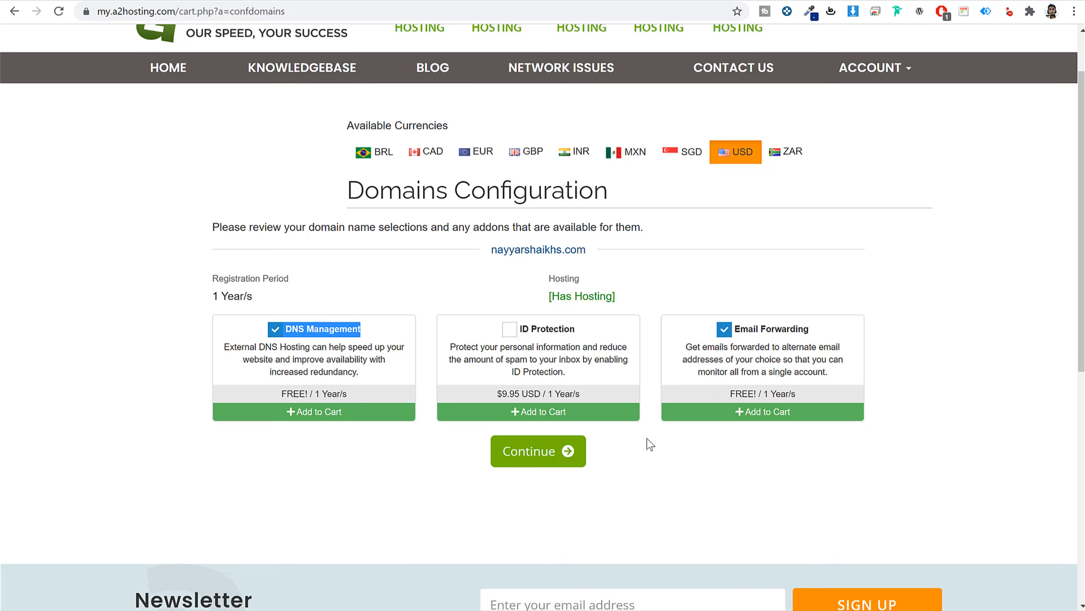
drag(795, 395, 728, 395)
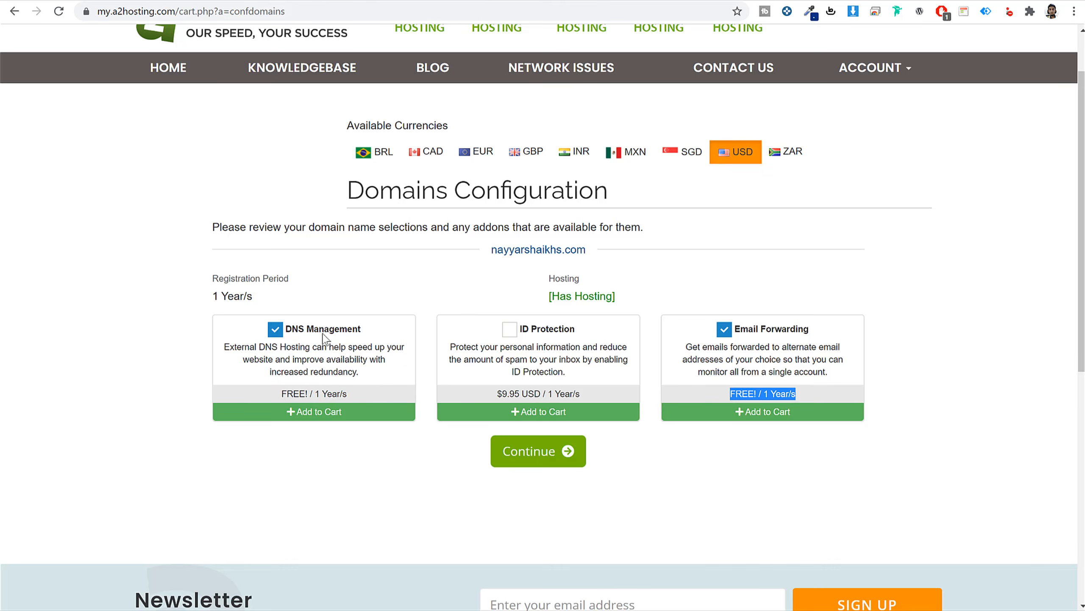
Review the $134.83 USD cart with Singapore server location and proceed to checkout.
click(554, 457)
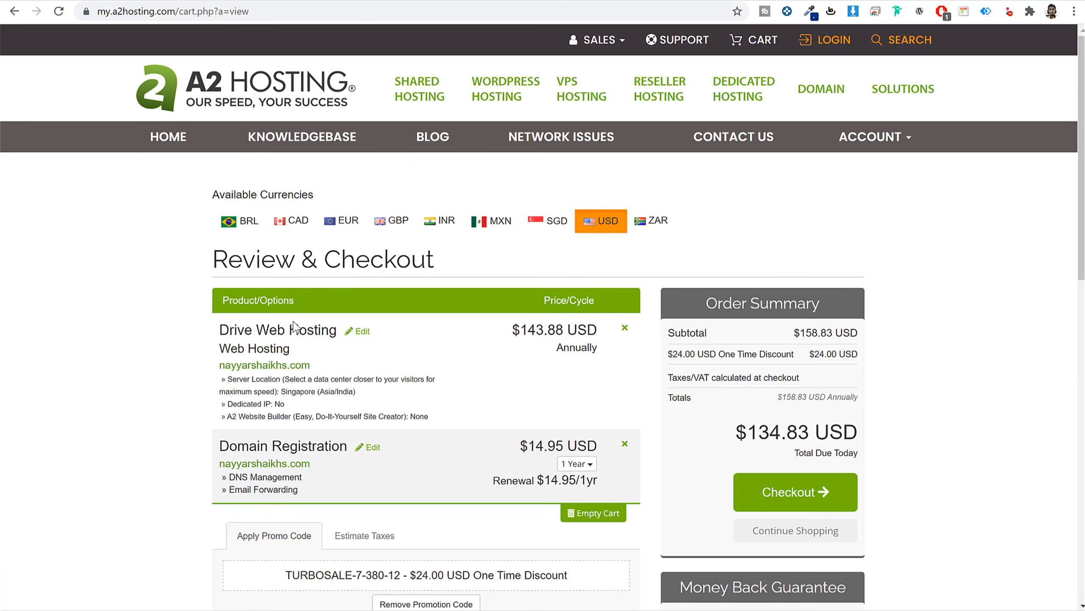
drag(233, 378, 355, 392)
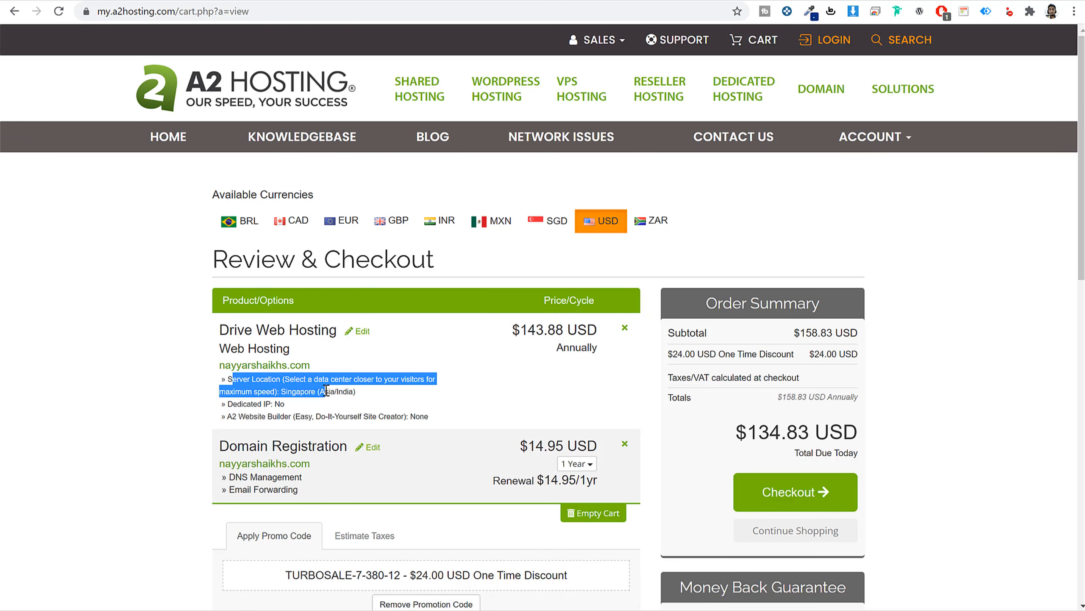
click(287, 404)
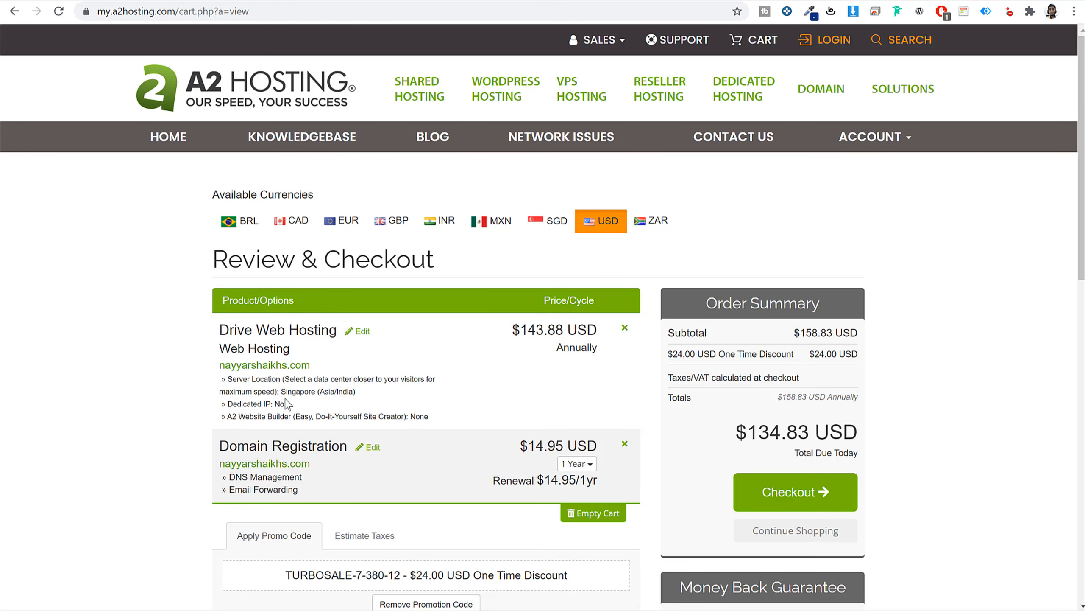
click(800, 495)
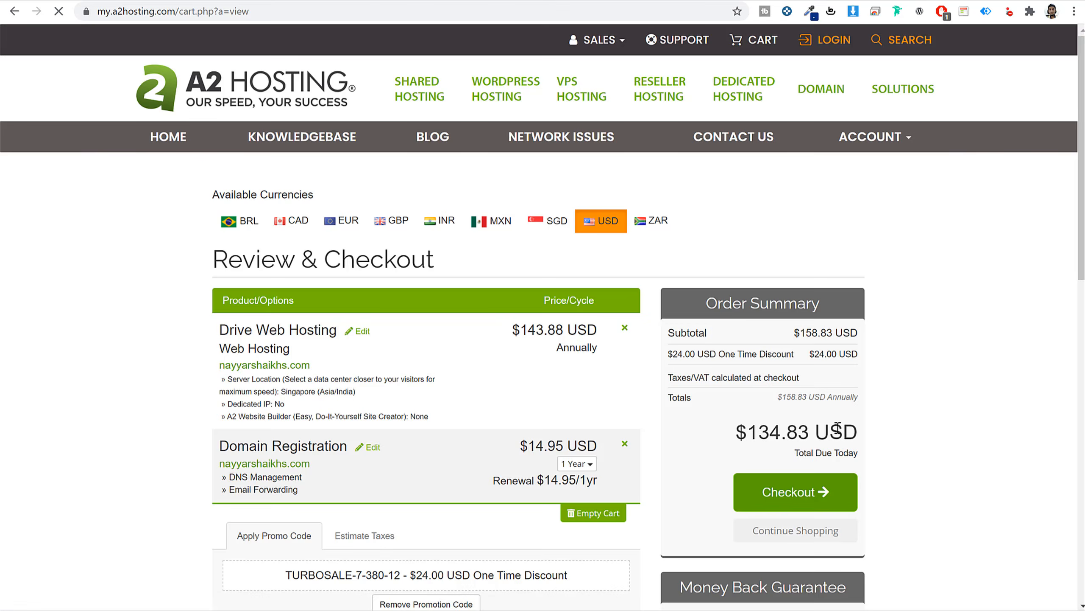
scroll(955, 345, down, 10)
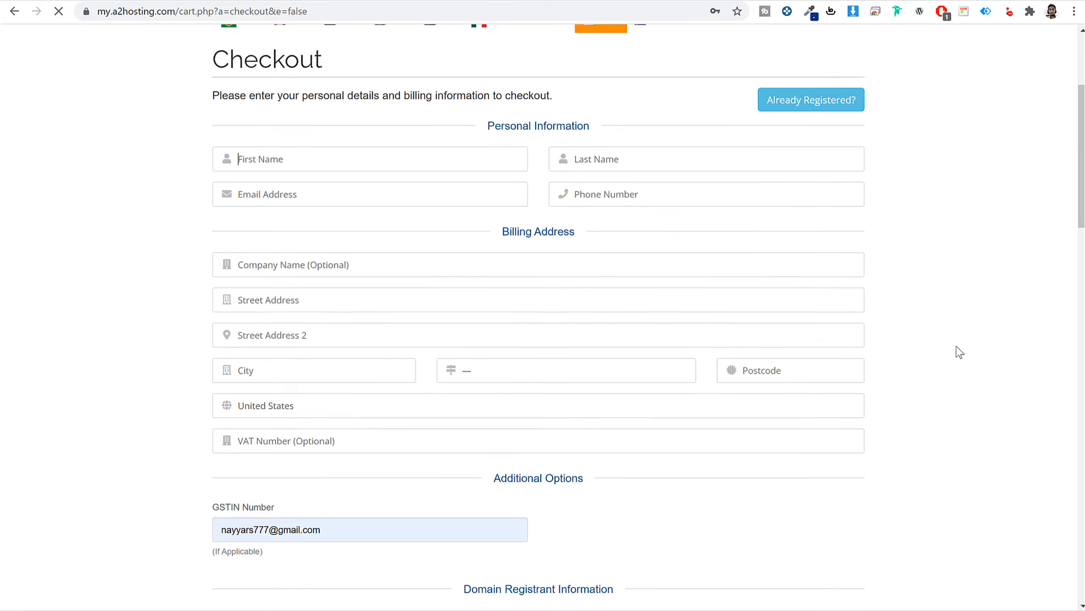
scroll(955, 346, up, 9)
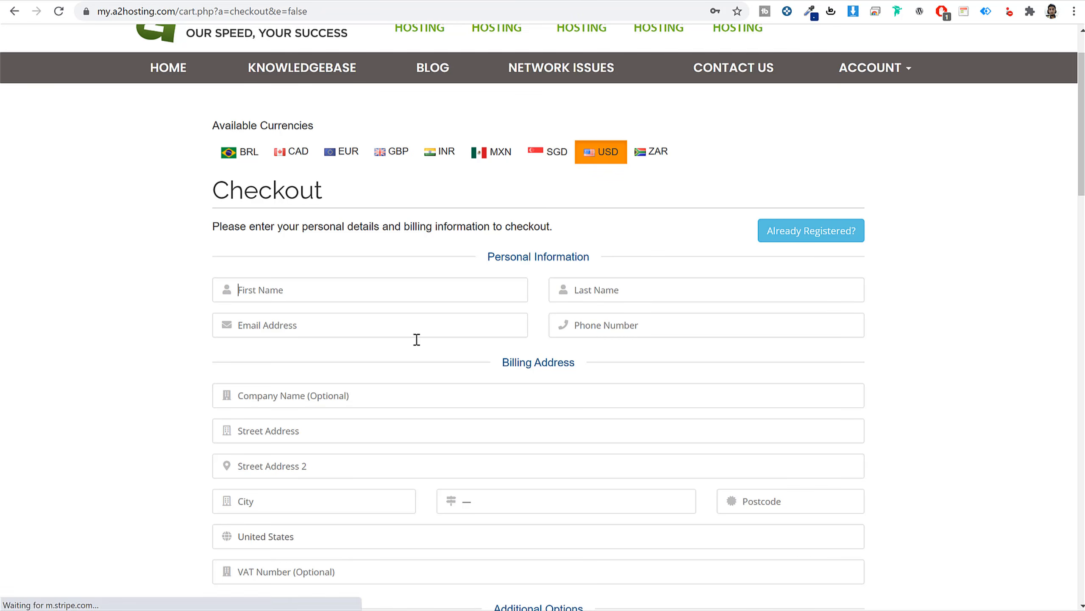
scroll(880, 404, down, 5)
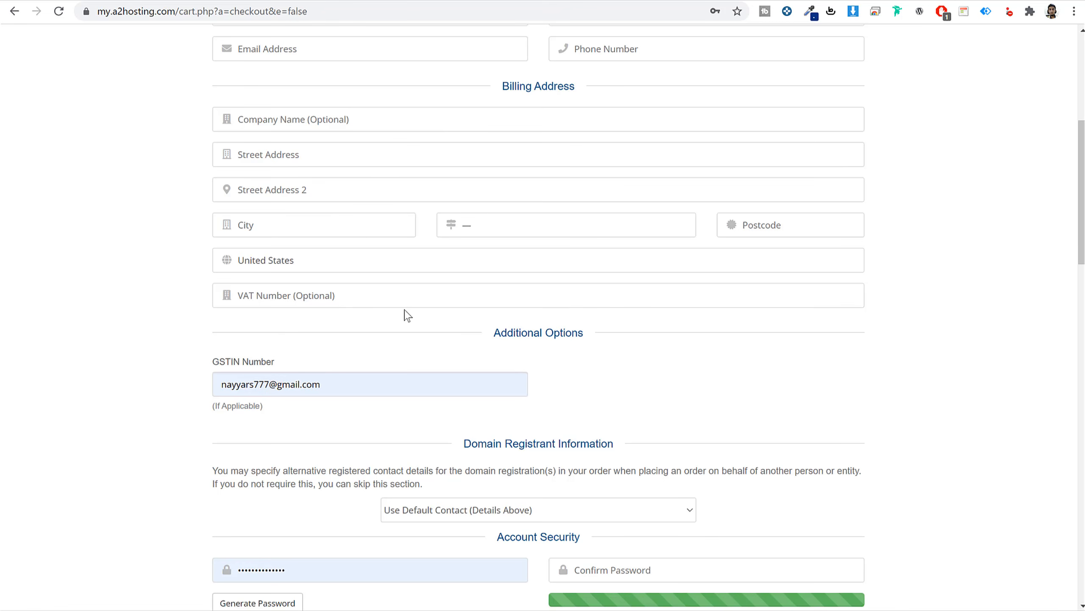
scroll(406, 317, down, 6)
double_click(346, 218)
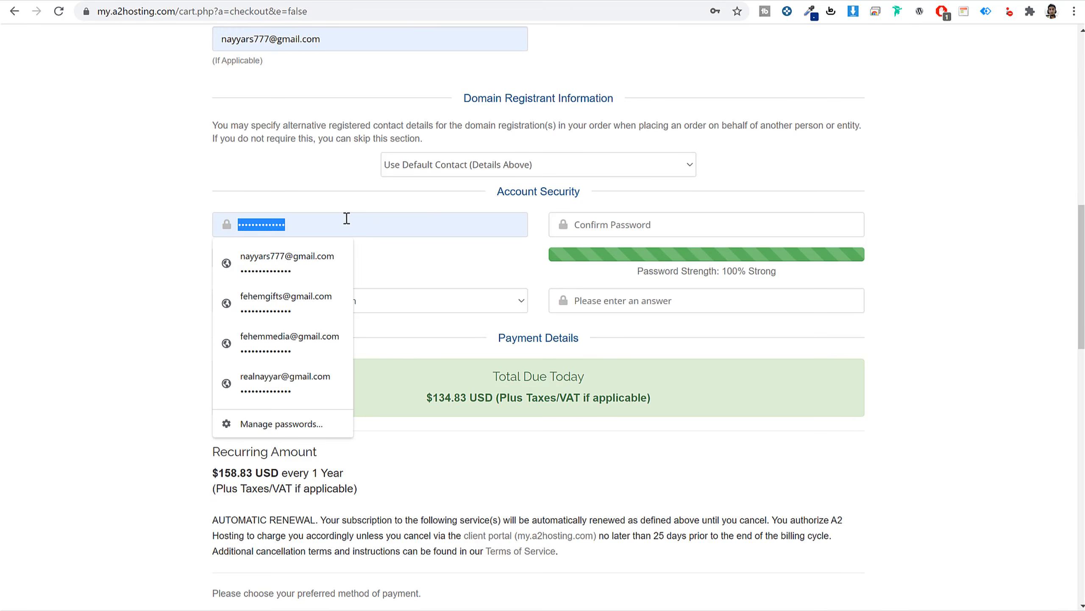
click(930, 263)
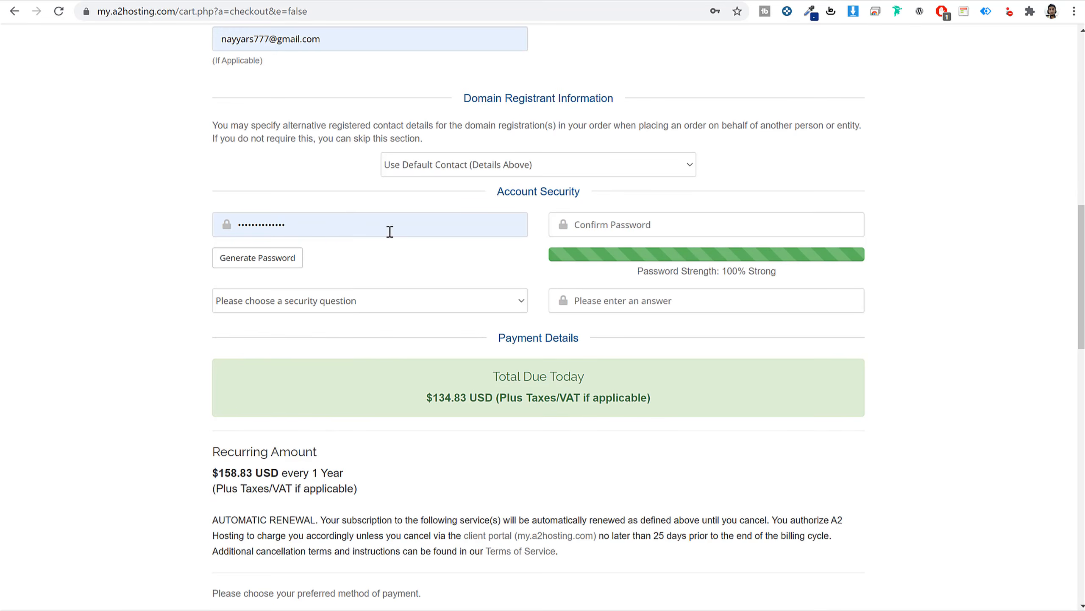
double_click(355, 222)
click(949, 284)
scroll(950, 292, up, 4)
scroll(946, 294, up, 5)
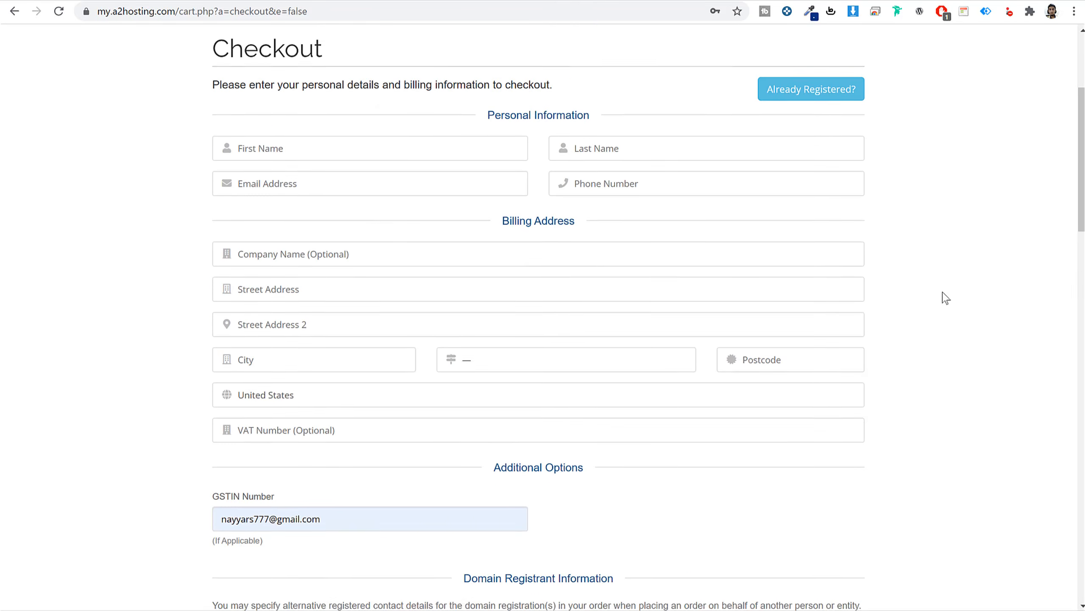
scroll(429, 369, down, 6)
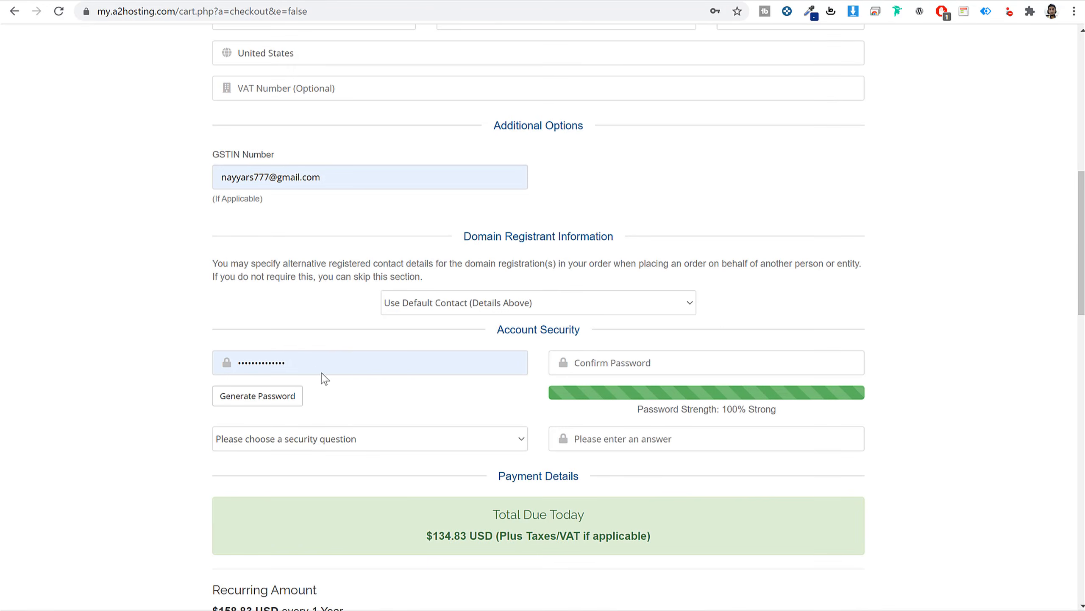
scroll(360, 369, up, 6)
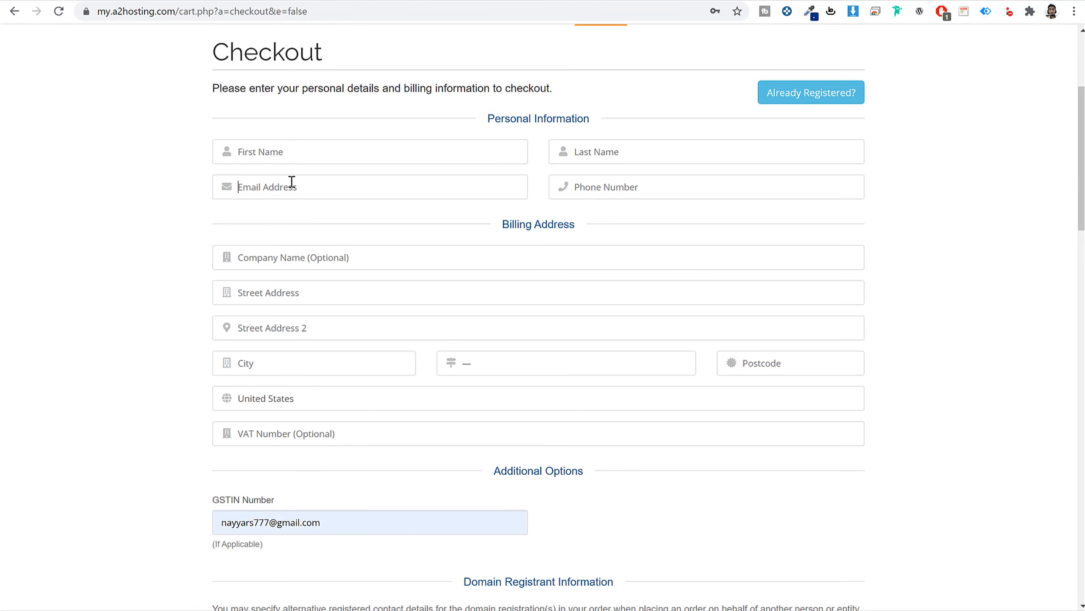
scroll(356, 306, down, 5)
click(316, 427)
double_click(315, 426)
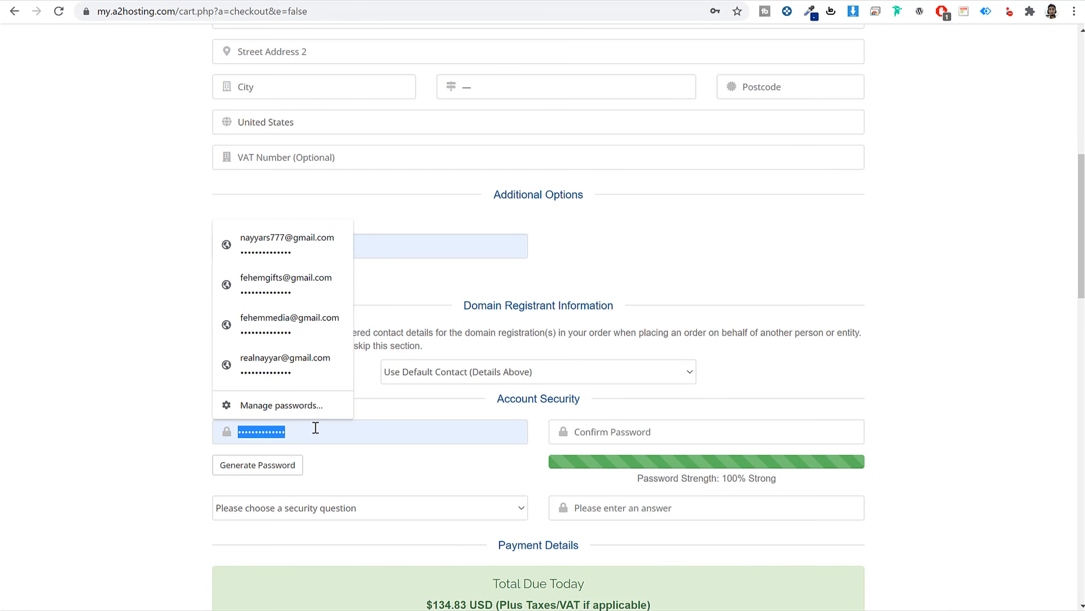
click(957, 322)
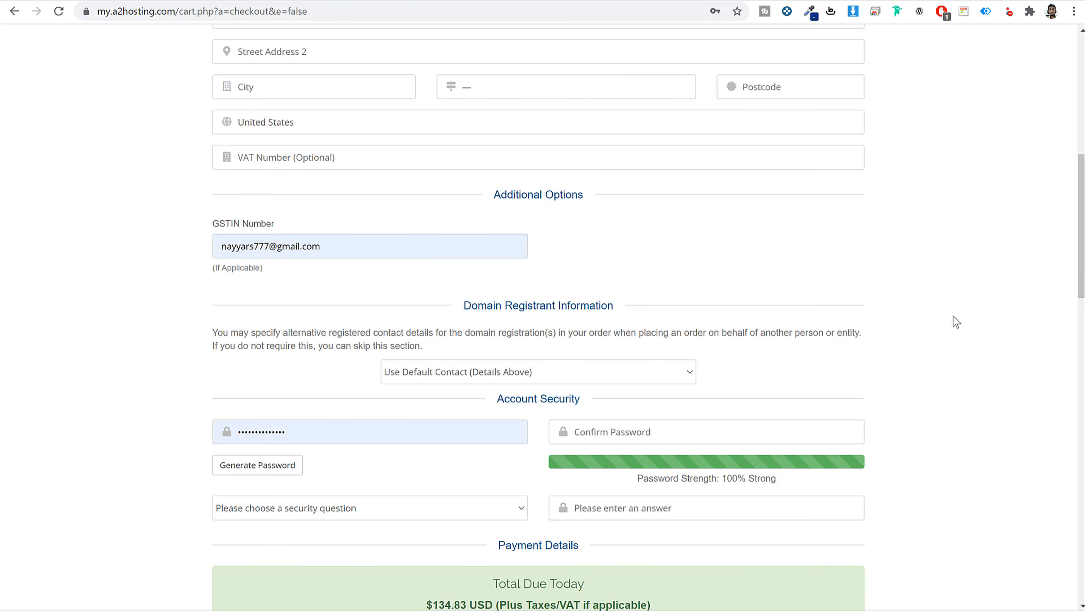
scroll(840, 305, up, 6)
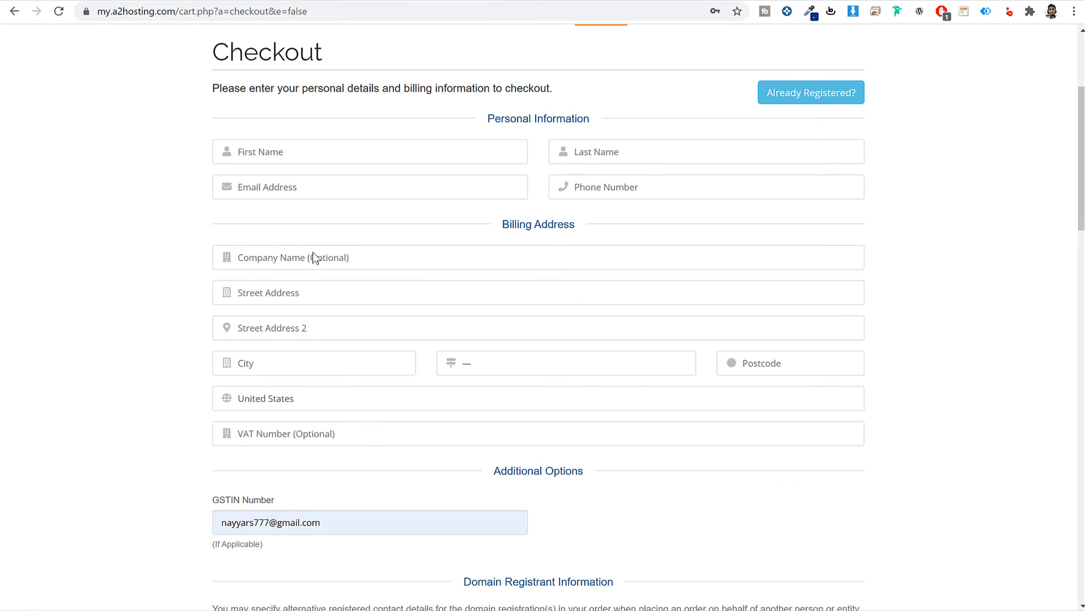
scroll(351, 414, down, 7)
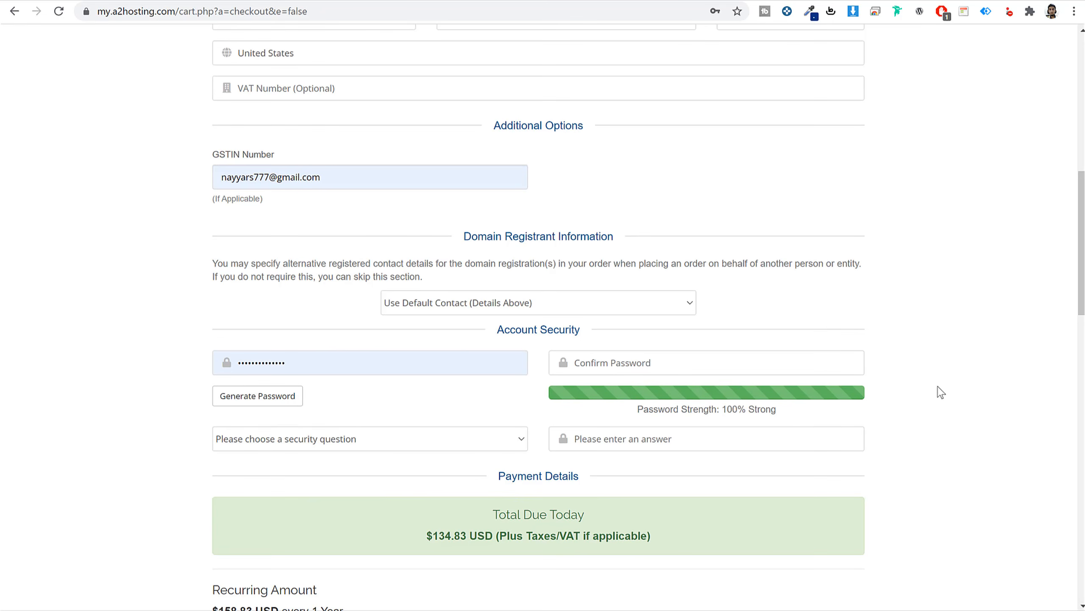
Pay by Credit/Debit Card after trying PayPal, Skrill and Bank Wire, and accept the Terms of Service.
scroll(958, 383, down, 10)
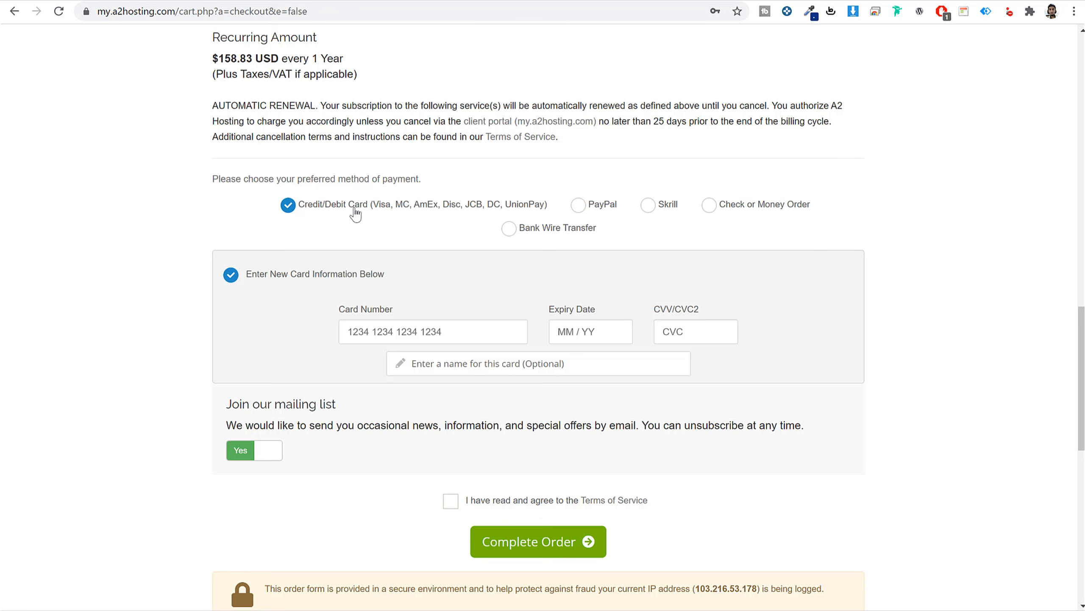
drag(305, 208, 362, 208)
click(578, 204)
click(649, 207)
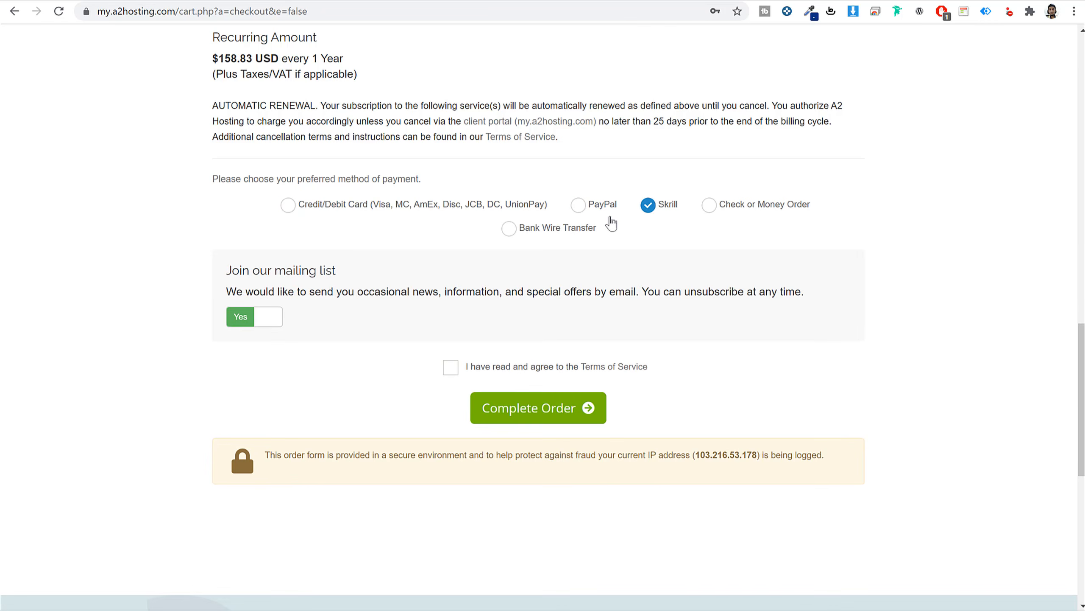
click(509, 229)
click(579, 206)
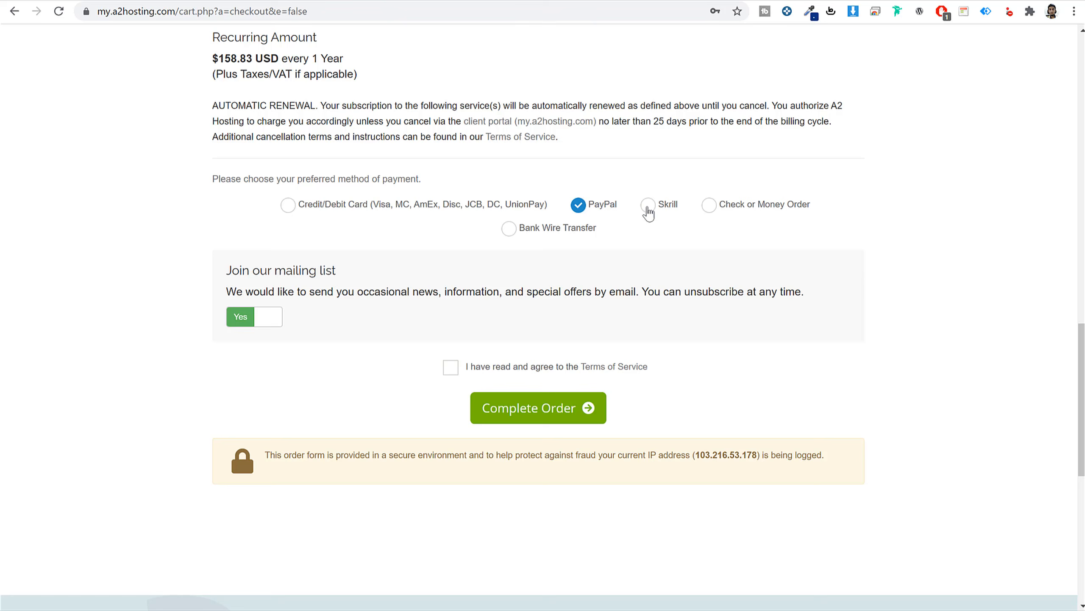
click(367, 210)
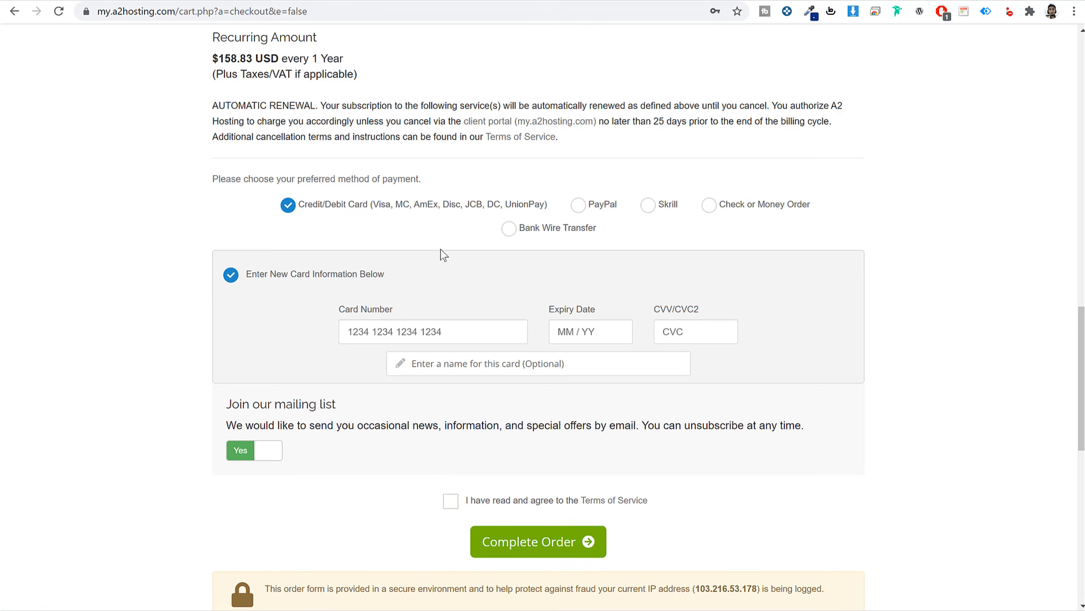
drag(373, 212, 545, 210)
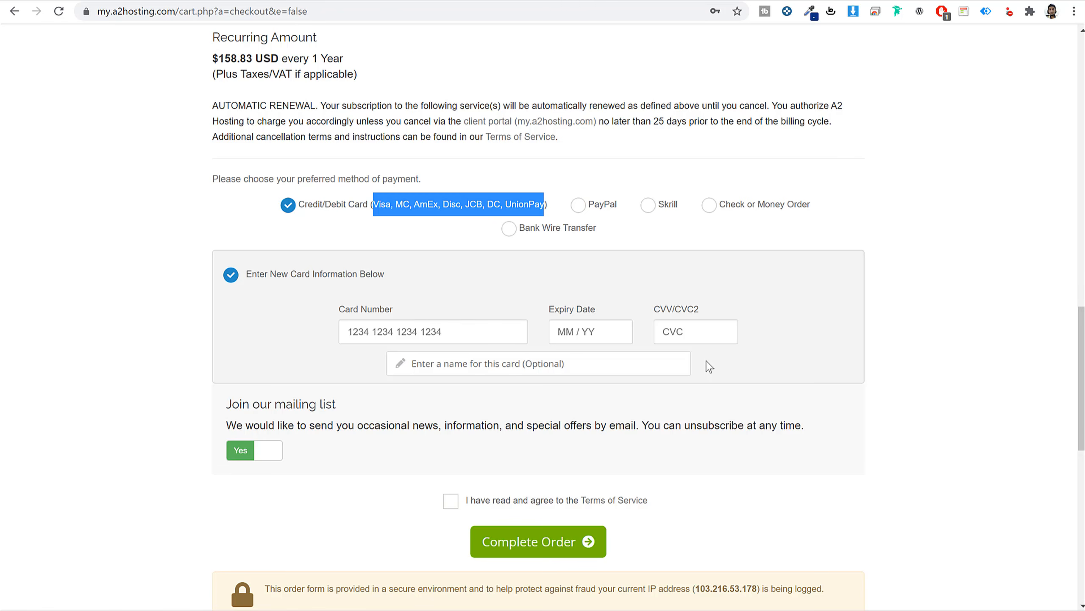
scroll(709, 366, down, 3)
click(451, 363)
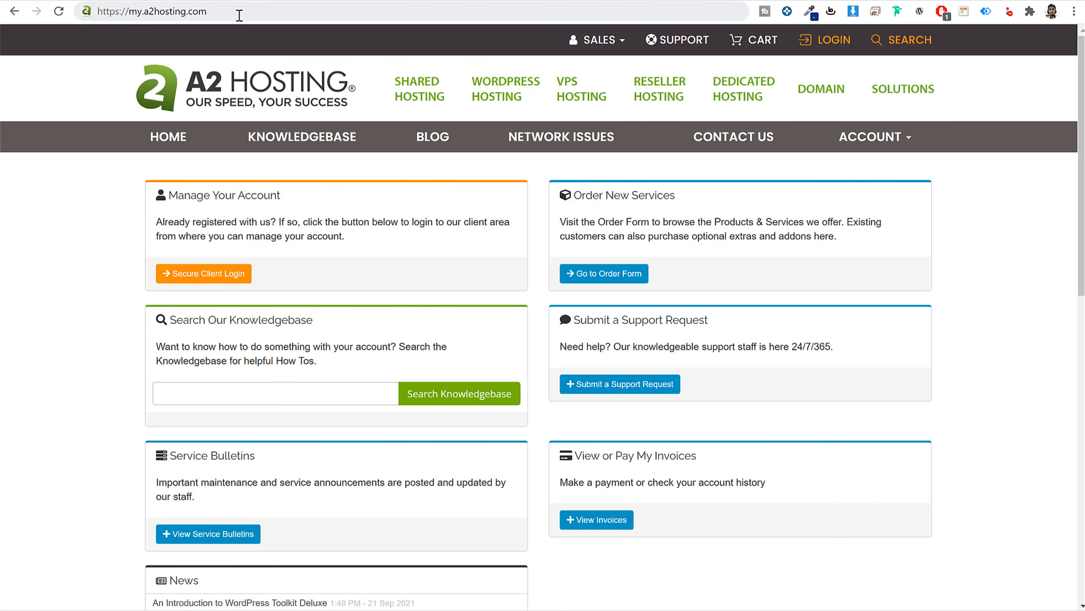
Log in through Secure Client Login to view the client area with Turbo Boost Web Hosting.
click(192, 13)
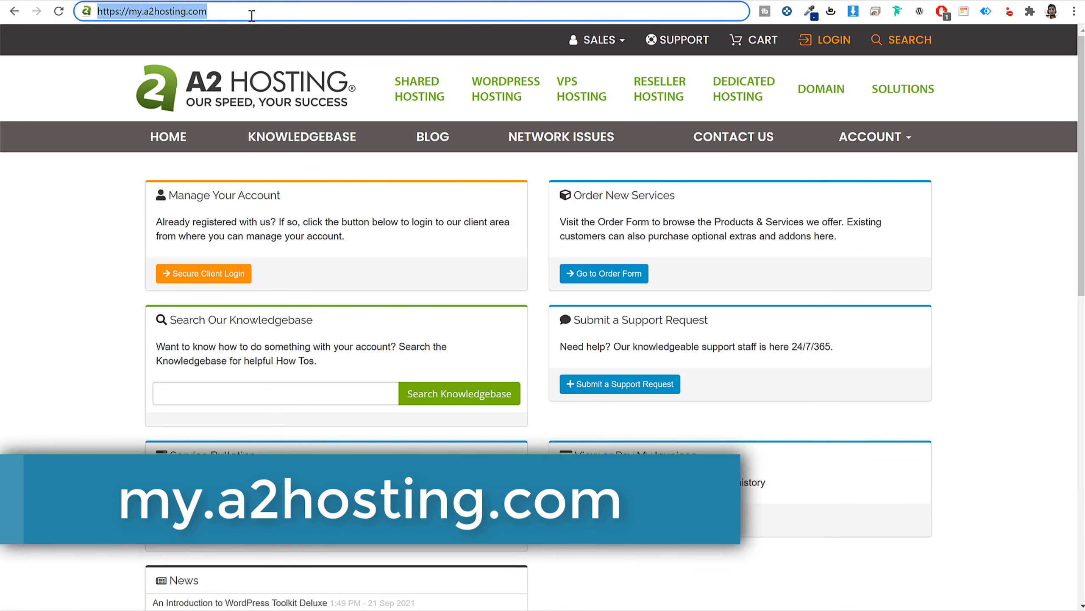
click(372, 260)
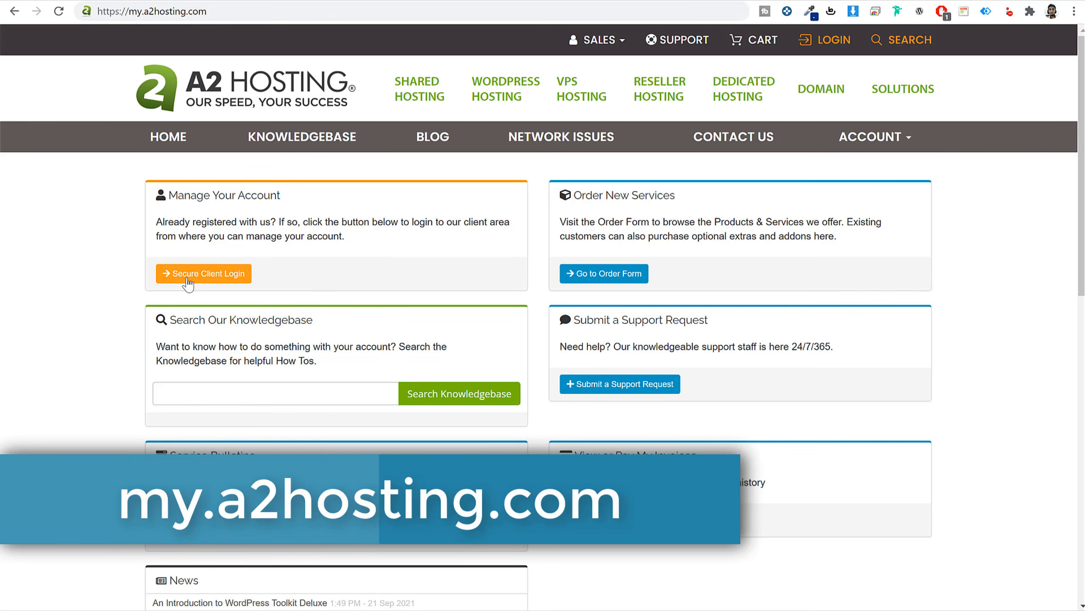
click(215, 275)
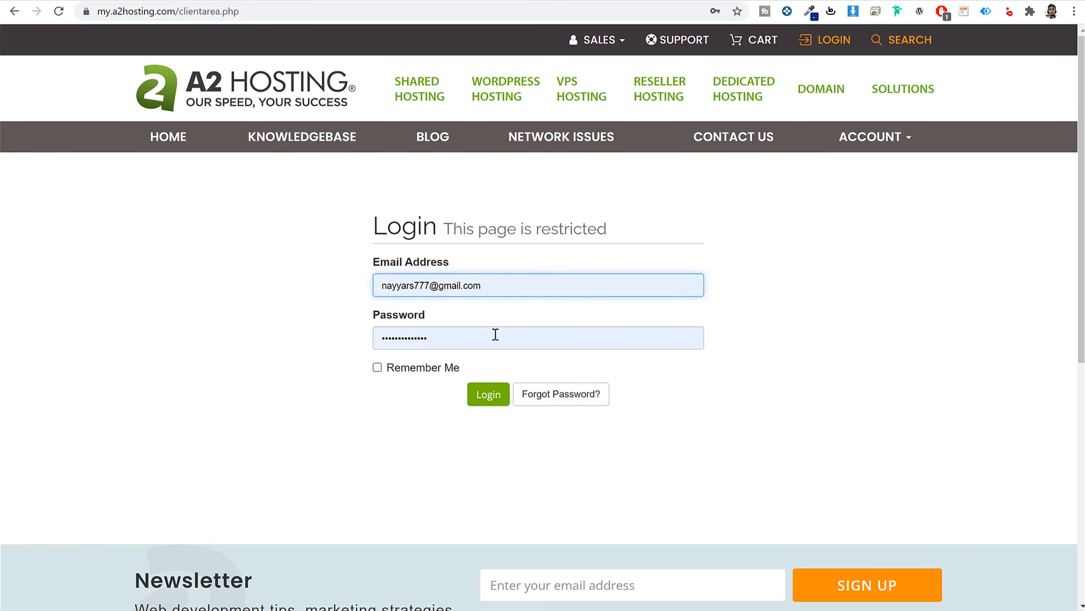
click(494, 401)
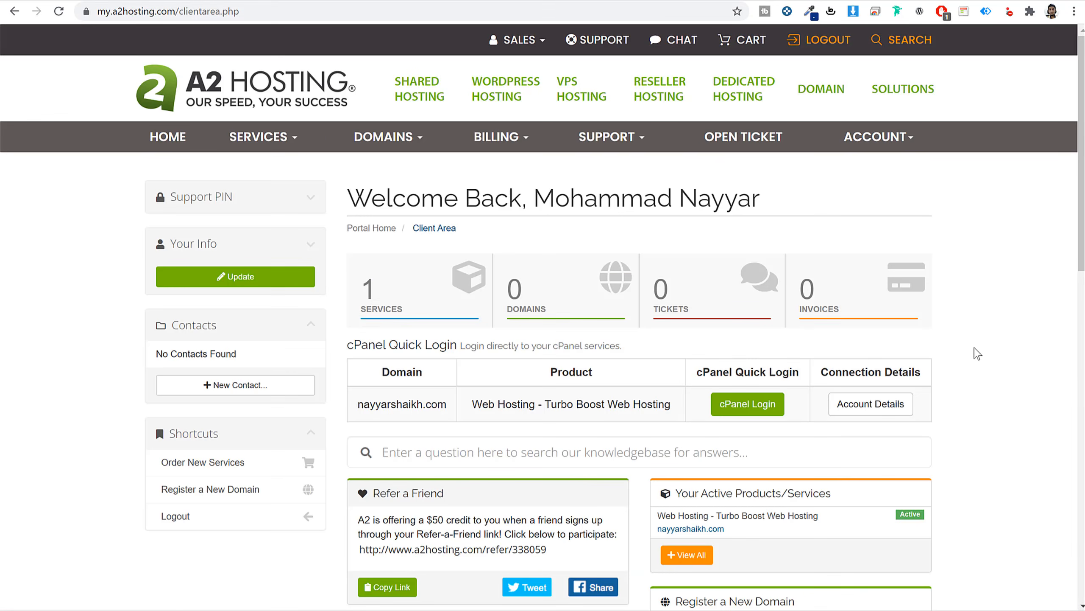
scroll(978, 354, down, 5)
scroll(977, 354, up, 5)
Open GoDaddy in a new tab and go to the DNS settings for fehem.in.
key(ctrl+t)
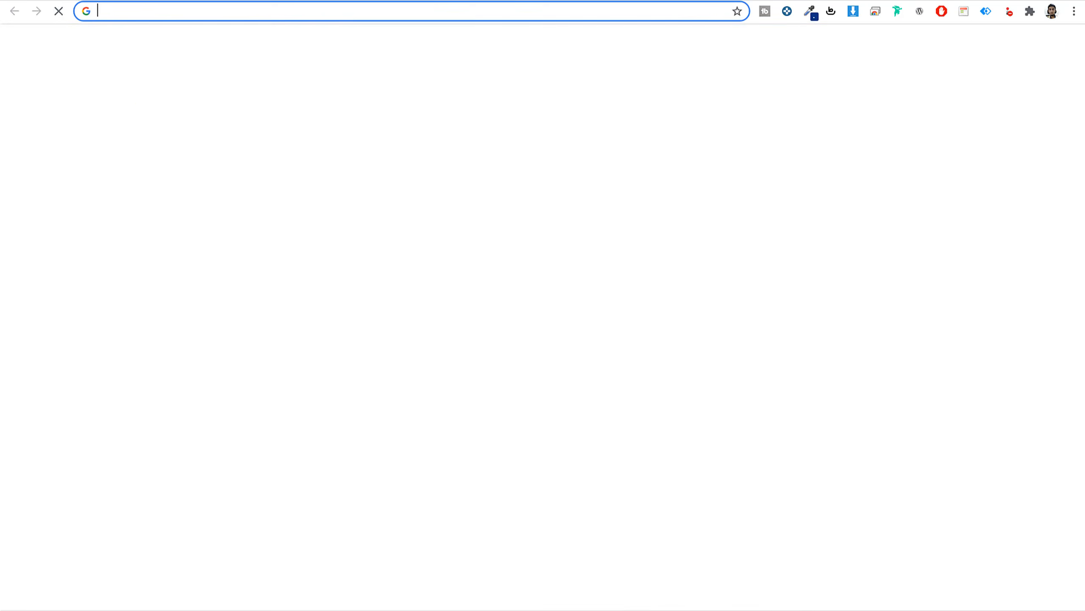
text(go)
key(Return)
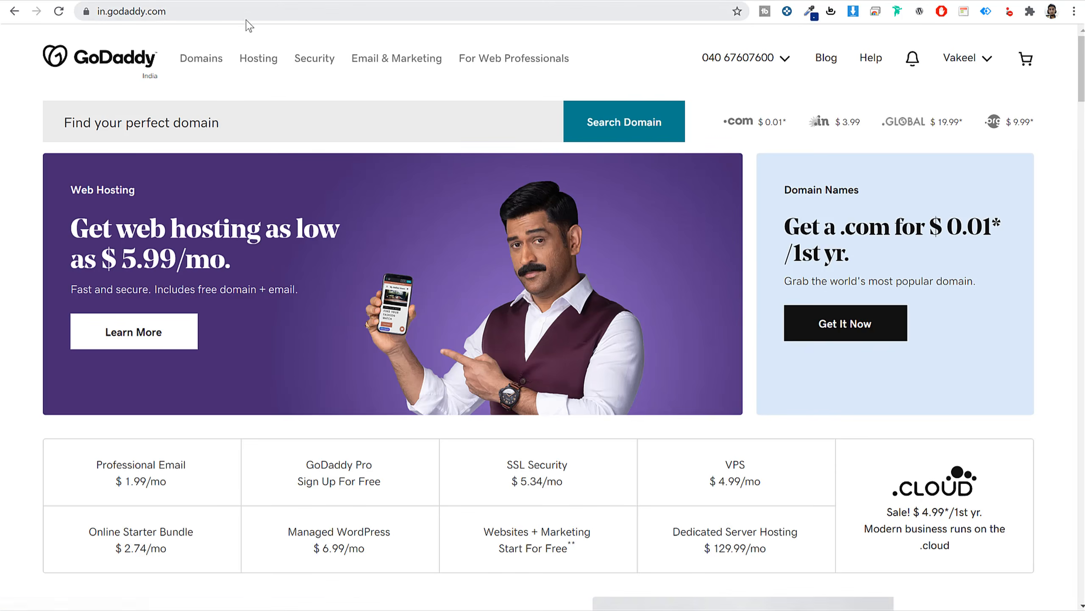
click(977, 64)
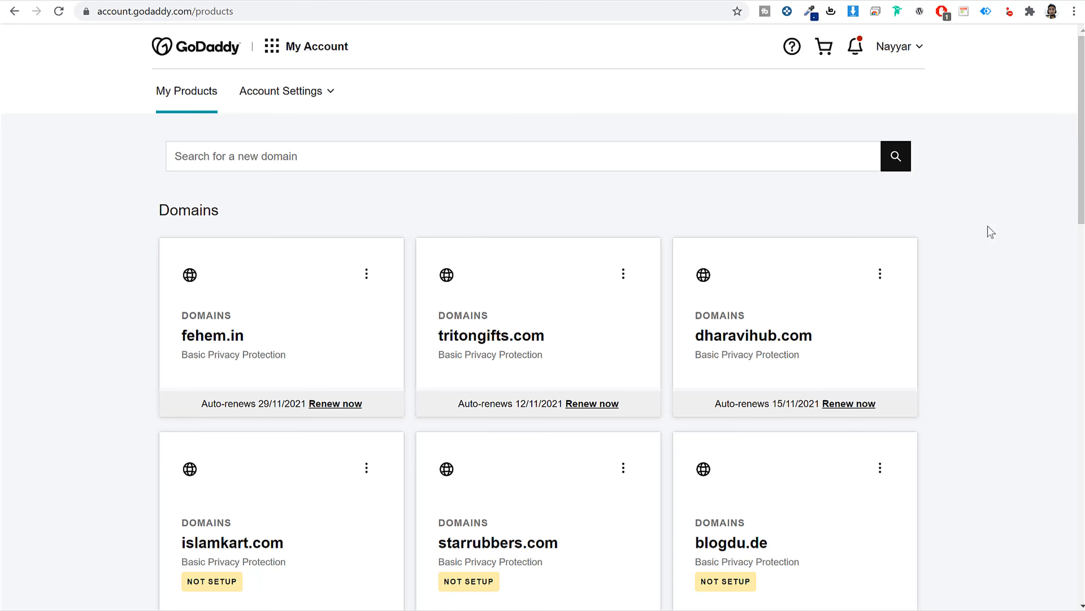
scroll(991, 232, down, 12)
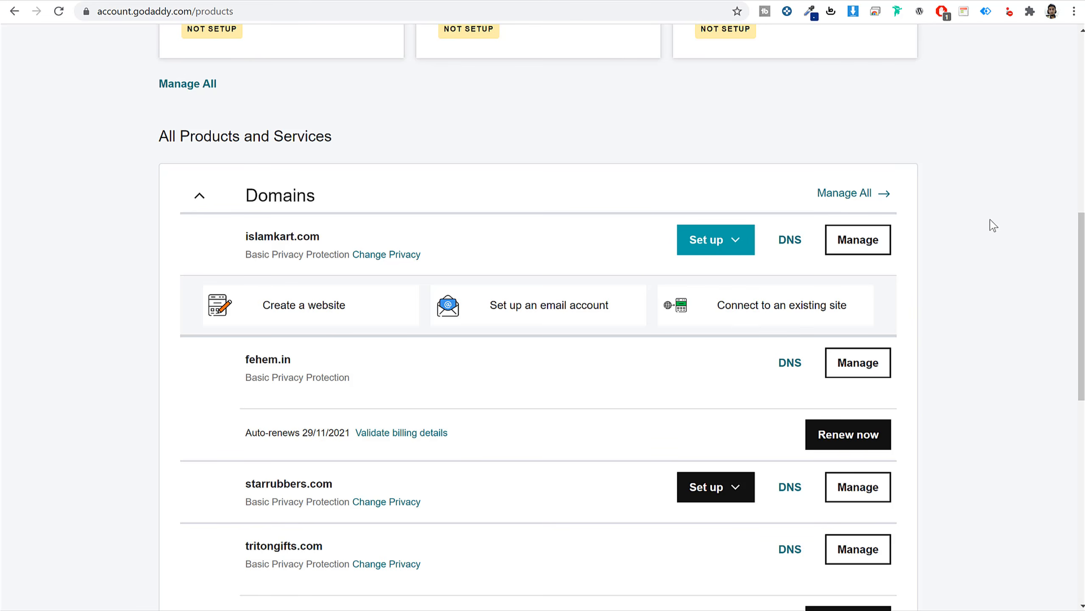
scroll(991, 225, down, 3)
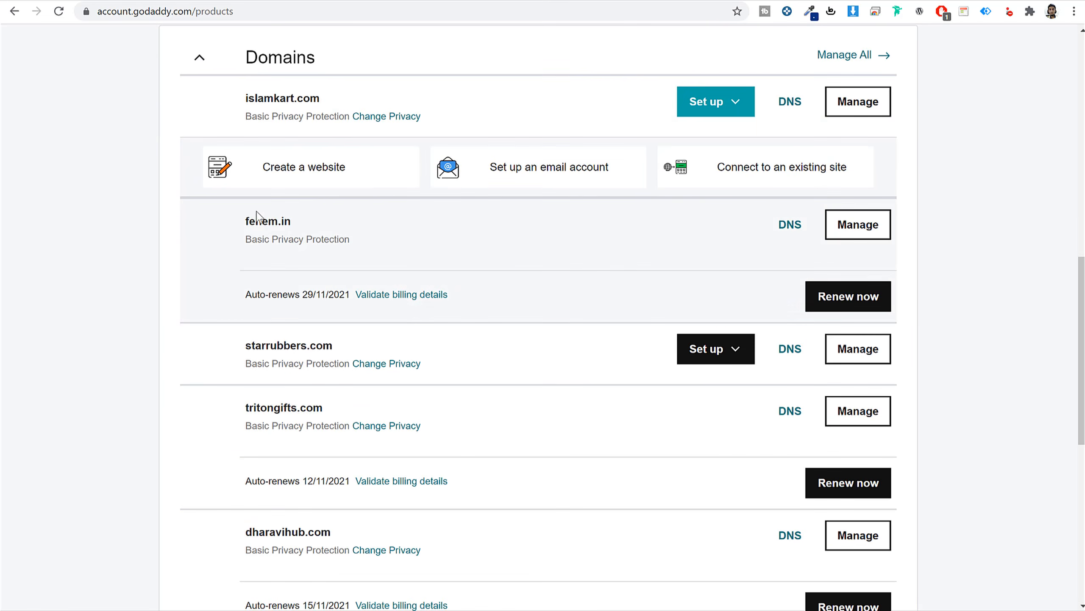
drag(312, 222, 241, 231)
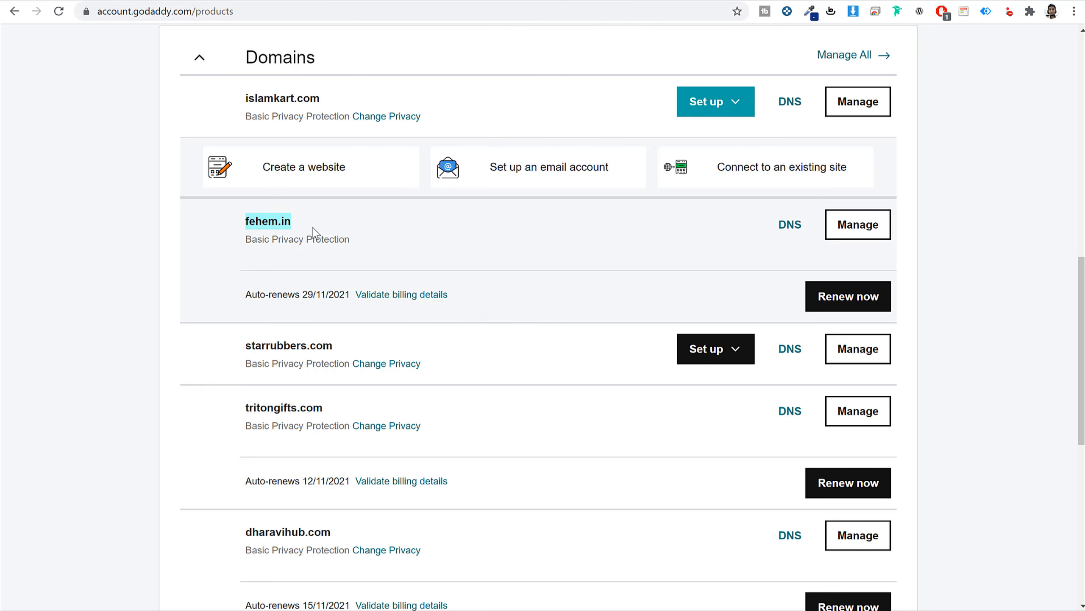
click(791, 227)
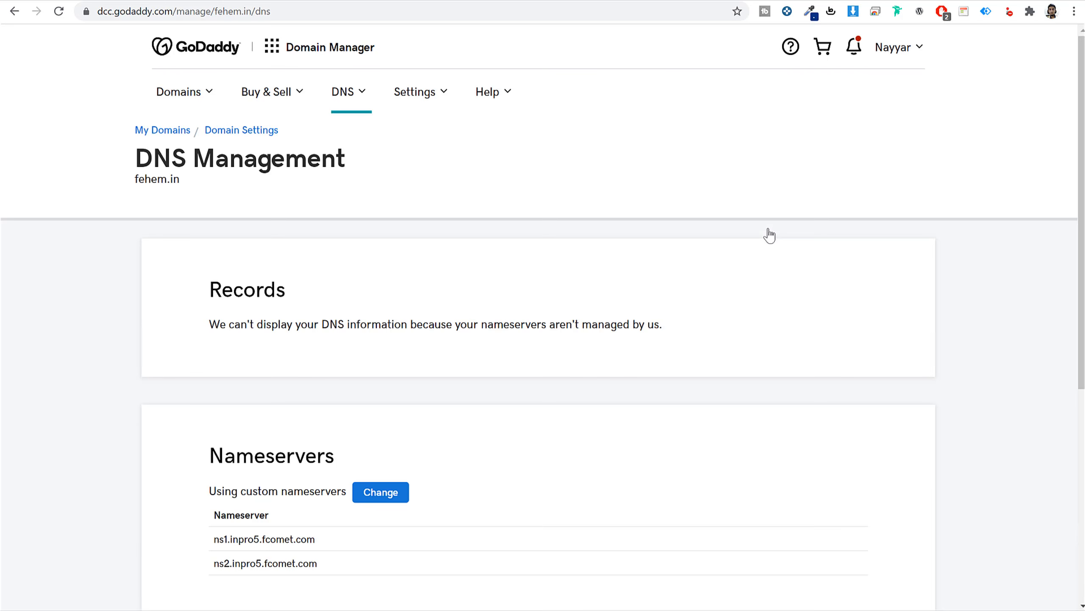
Switch fehem.in to custom nameservers and clear the two existing fcomet.com entries.
scroll(676, 383, down, 5)
click(395, 228)
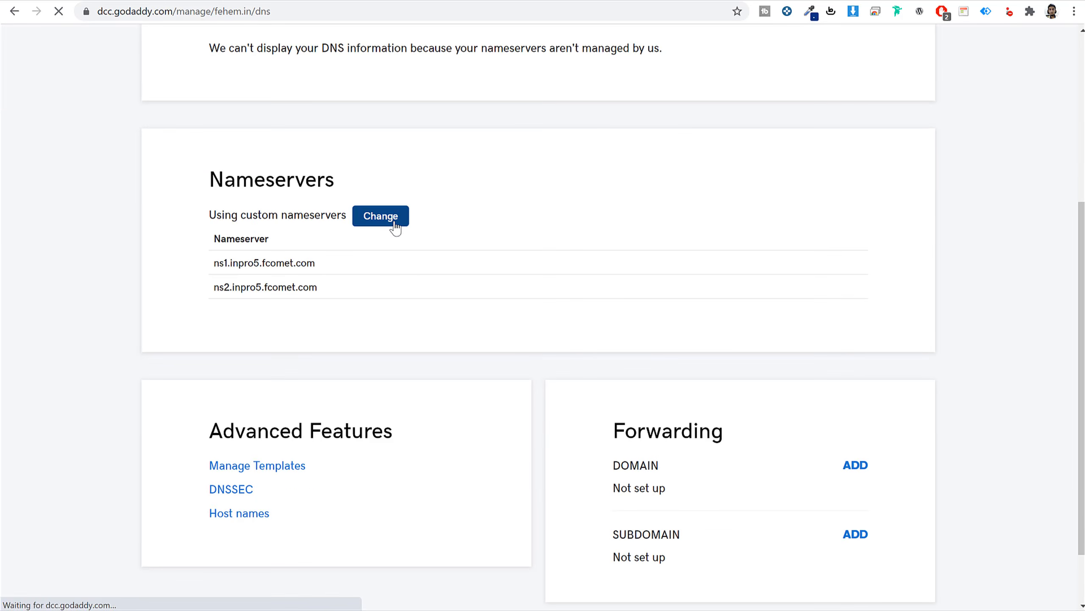
triple_click(351, 349)
key(BackSpace)
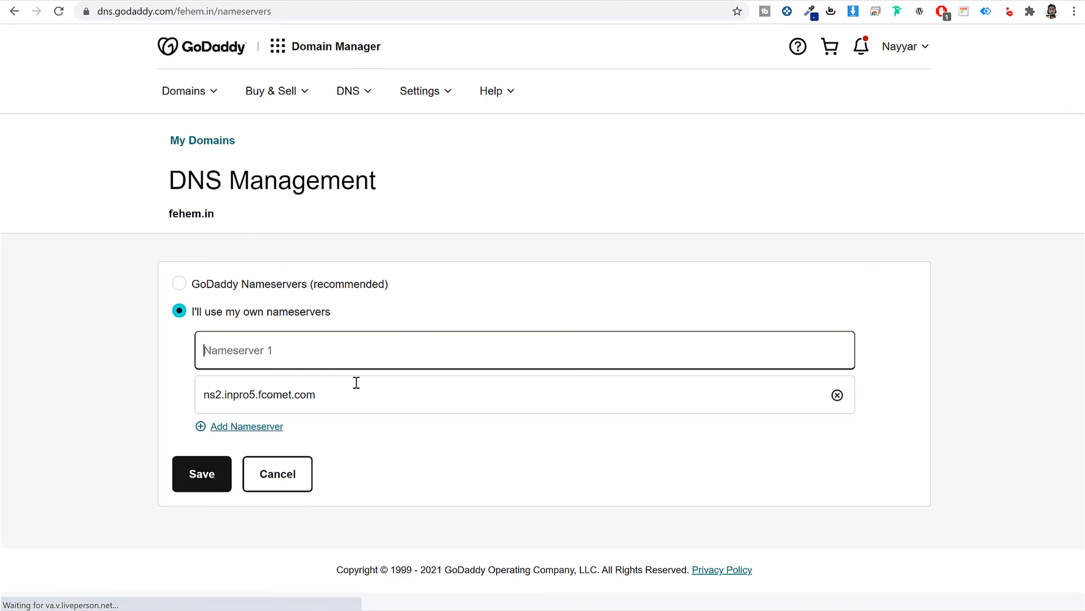
triple_click(357, 383)
key(BackSpace)
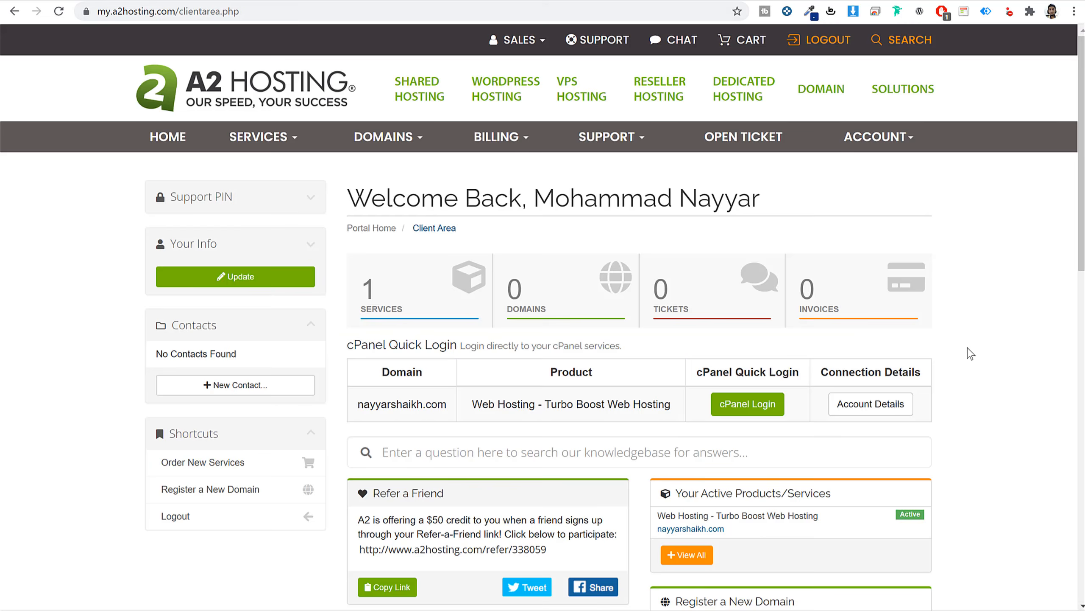
Copy ns1.a2hosting.com from A2 Hosting's connection details into Nameserver 1.
scroll(962, 377, down, 2)
click(870, 335)
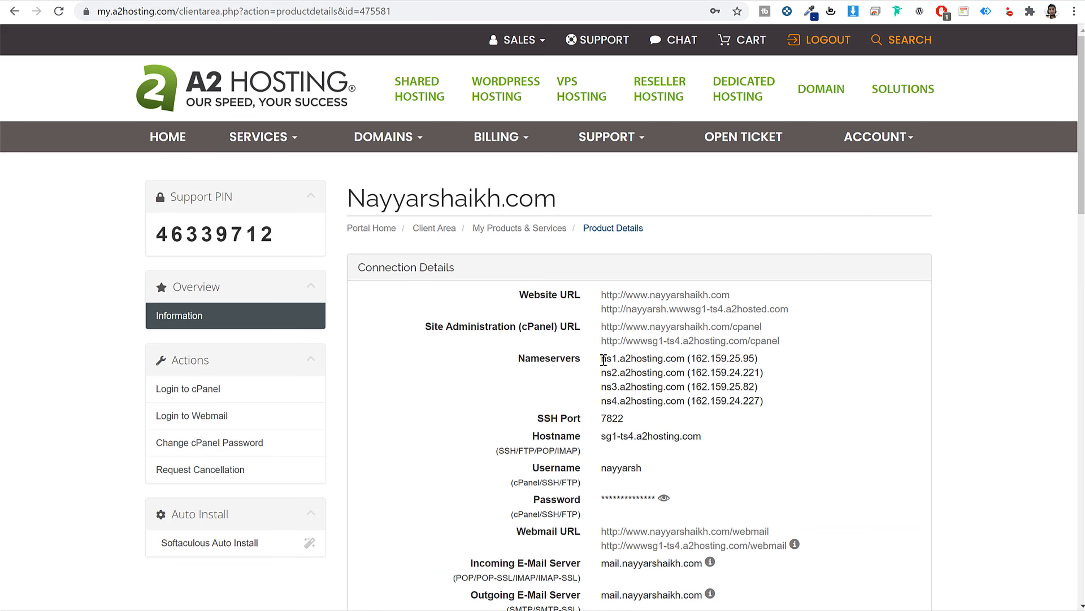
drag(603, 360, 687, 363)
key(ctrl+c)
click(405, 1)
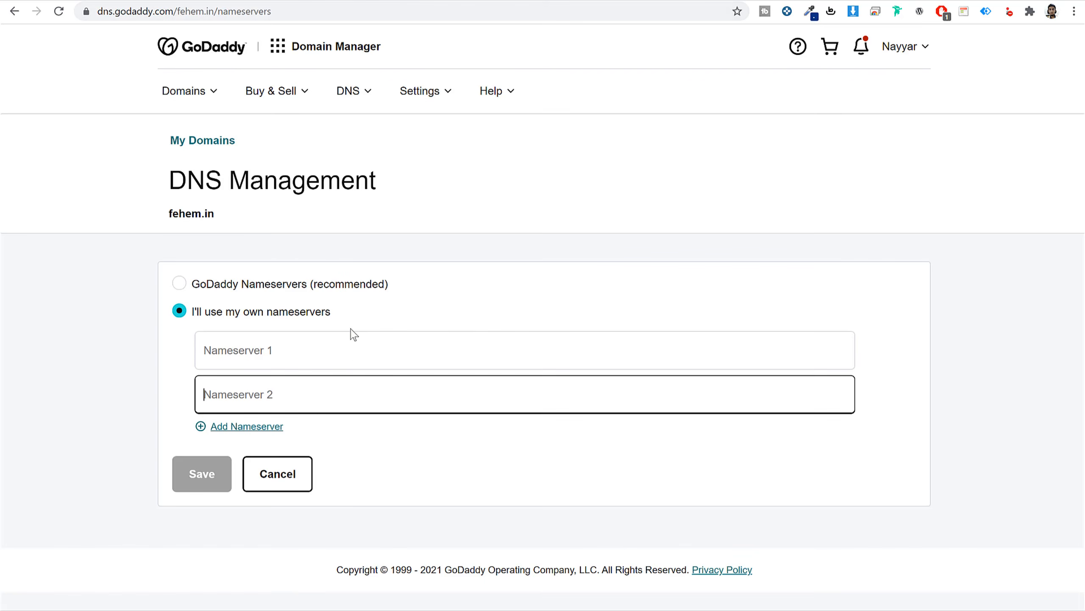
click(349, 354)
key(ctrl+v)
Copy ns2.a2hosting.com into Nameserver 2.
click(271, 1)
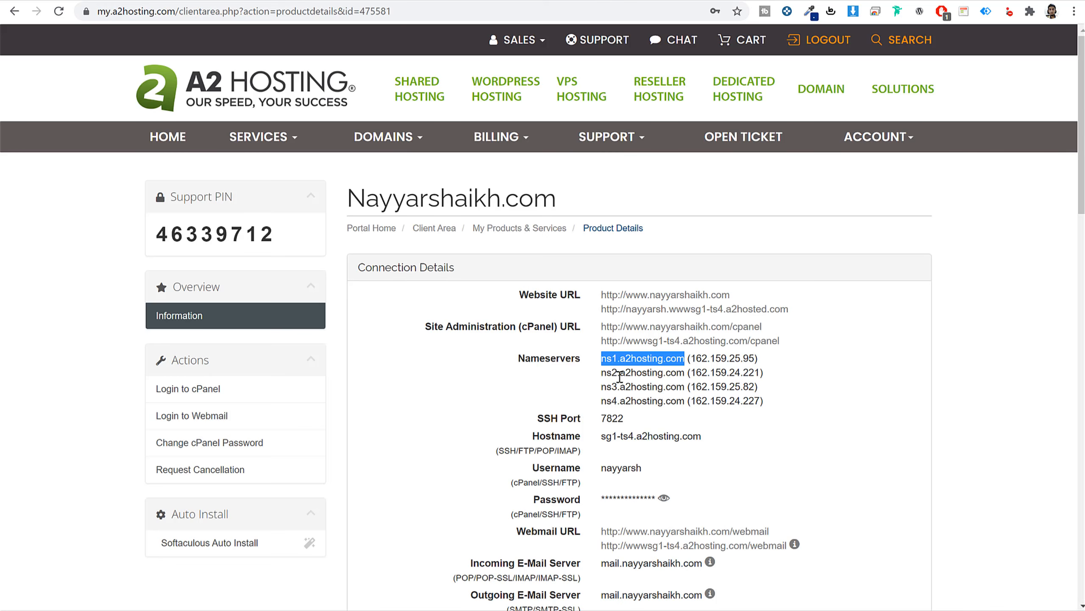
drag(603, 372, 686, 373)
key(ctrl+c)
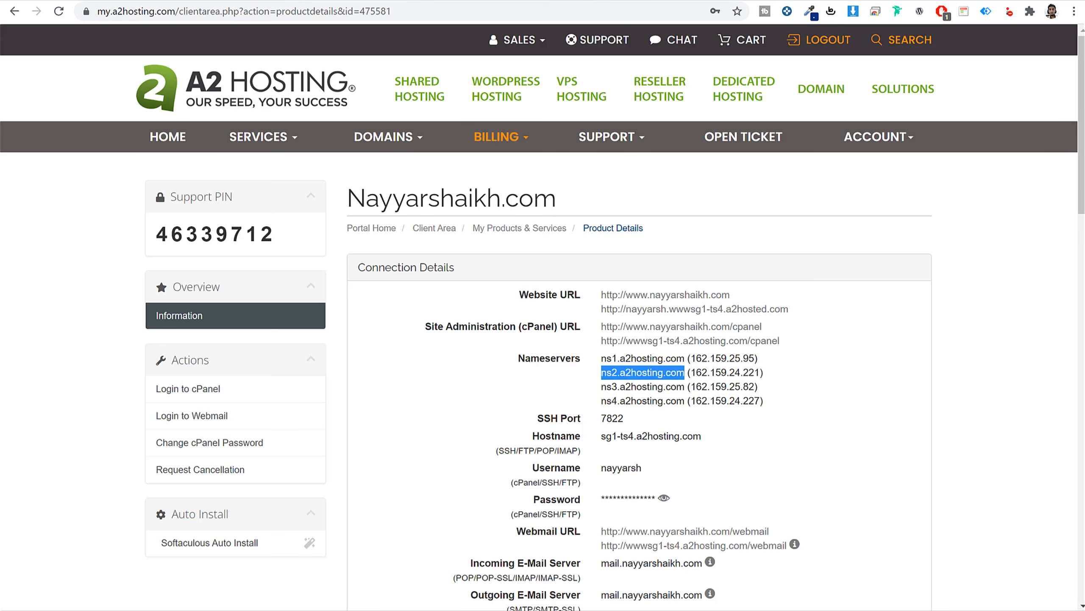
click(406, 1)
click(330, 389)
key(ctrl+v)
Add third and fourth nameserver fields and fill Nameserver 3 with ns3.a2hosting.com.
click(248, 426)
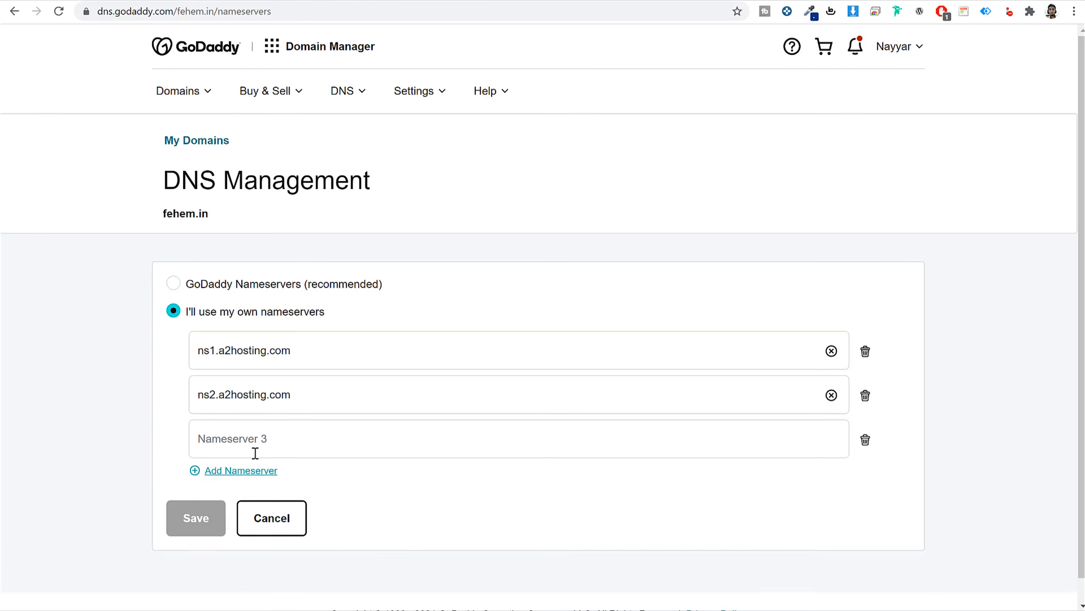
click(259, 467)
click(271, 1)
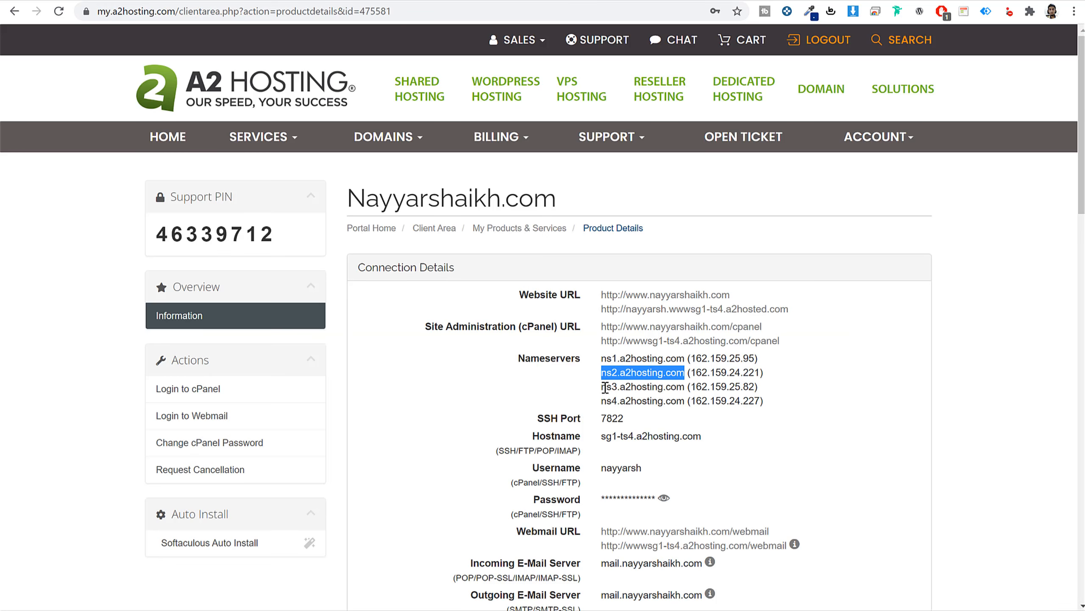
drag(605, 387, 686, 392)
key(ctrl+c)
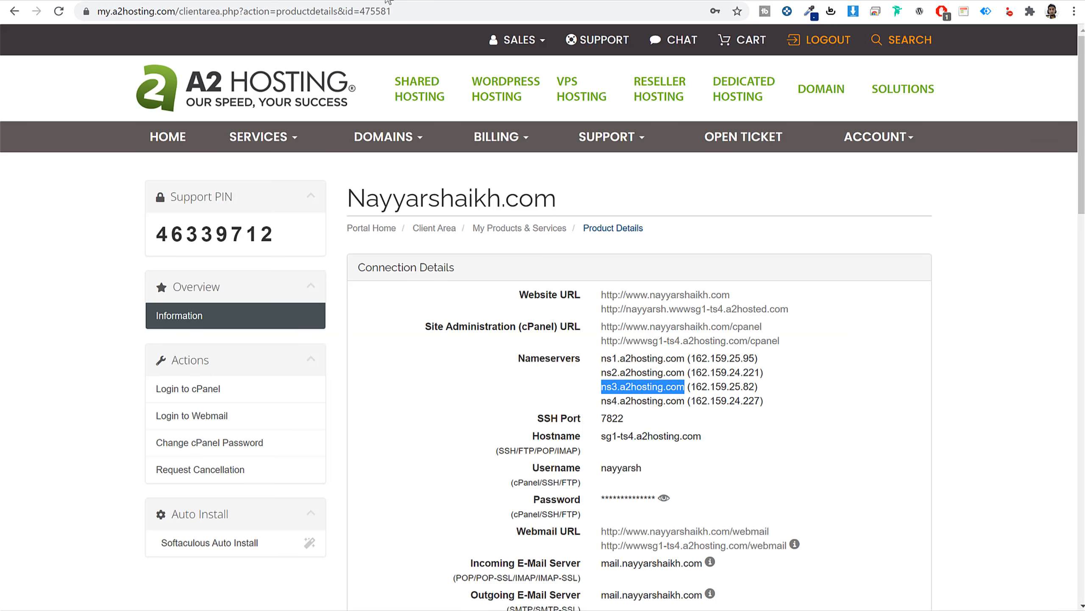
click(388, 1)
click(315, 440)
key(ctrl+v)
Fill Nameserver 4 with ns4.a2hosting.com and save the custom nameservers.
click(292, 2)
drag(602, 401, 684, 402)
key(ctrl+c)
click(387, 1)
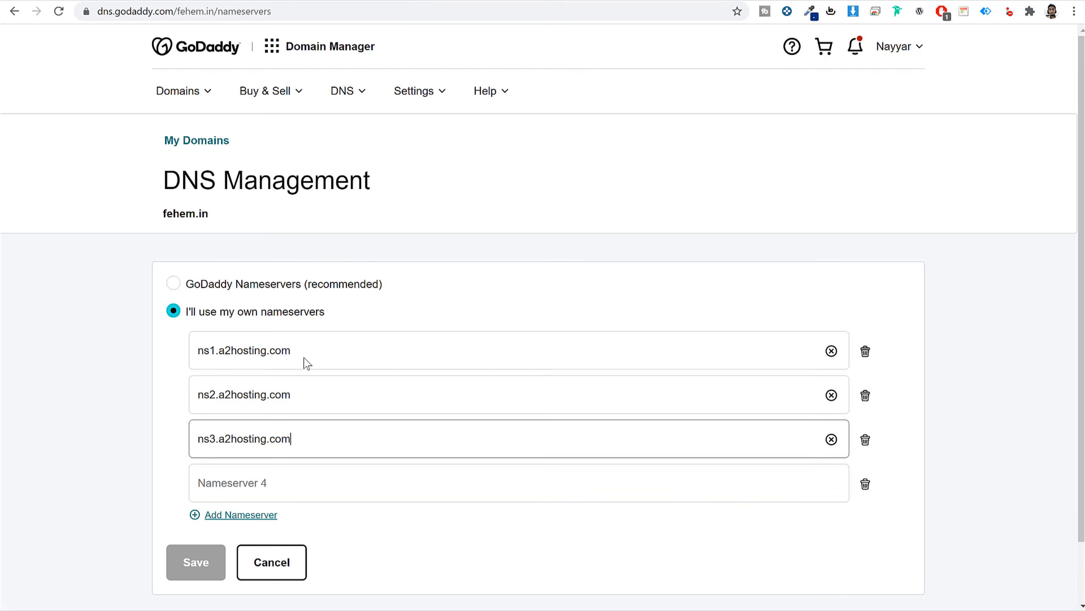
click(257, 483)
key(ctrl+v)
scroll(273, 419, down, 1)
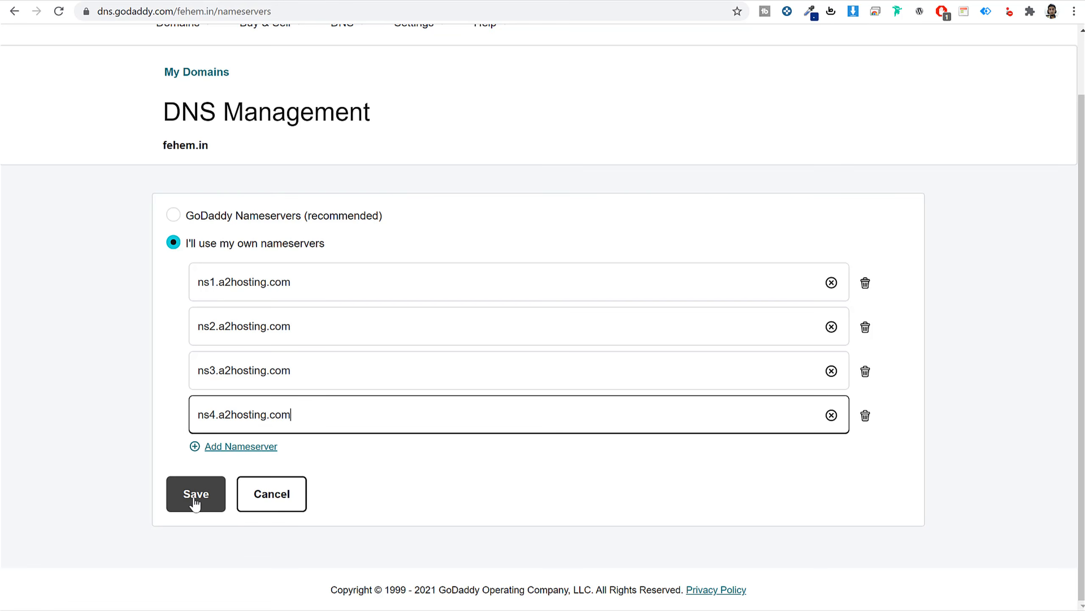
click(213, 502)
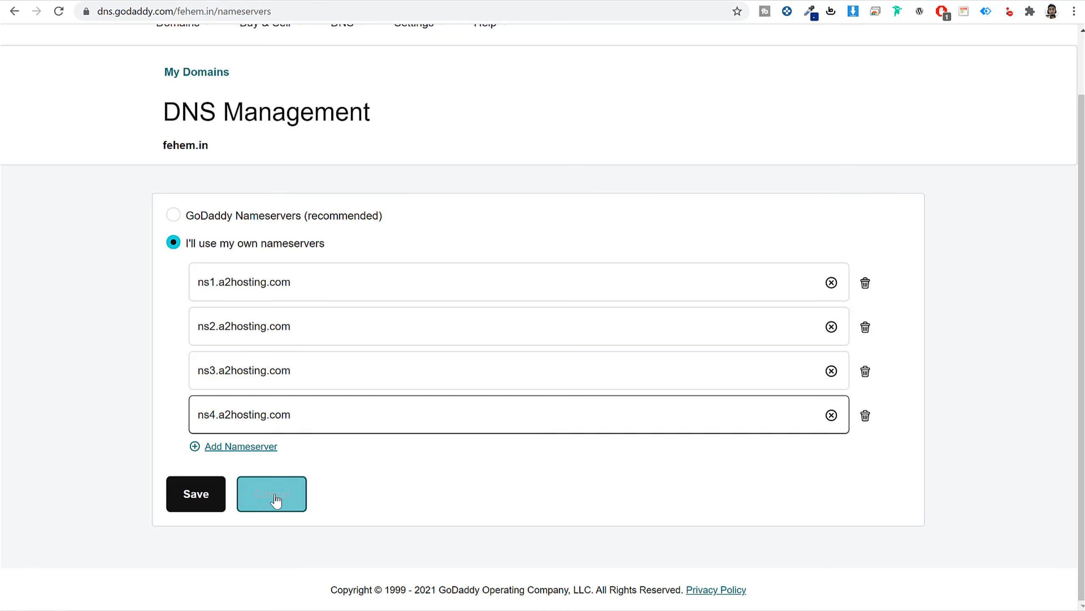
Return from the Product Details page to the A2 Hosting Client Area dashboard.
click(507, 4)
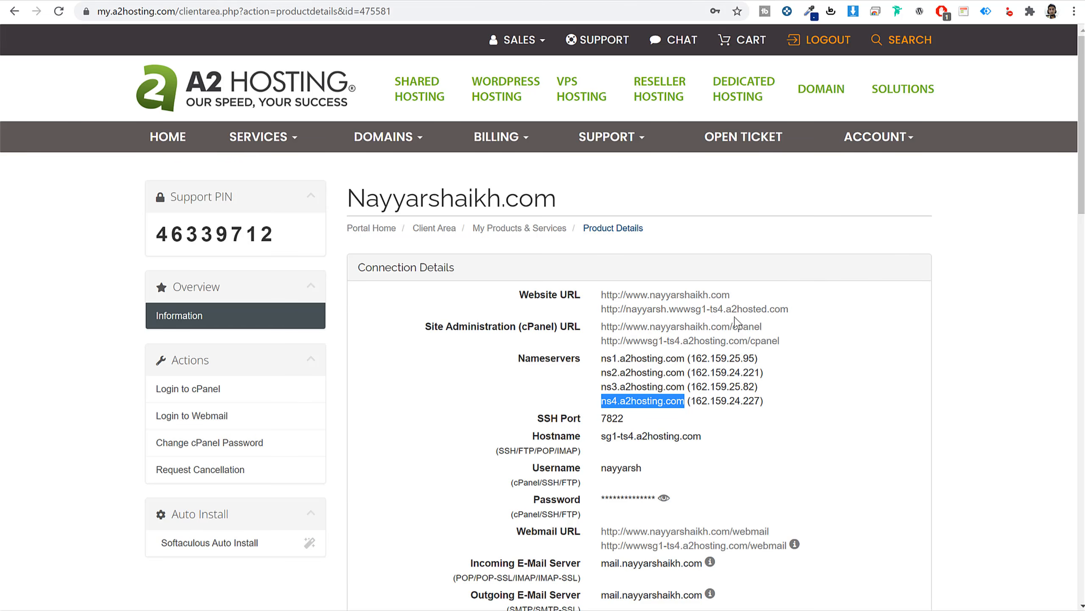
click(436, 233)
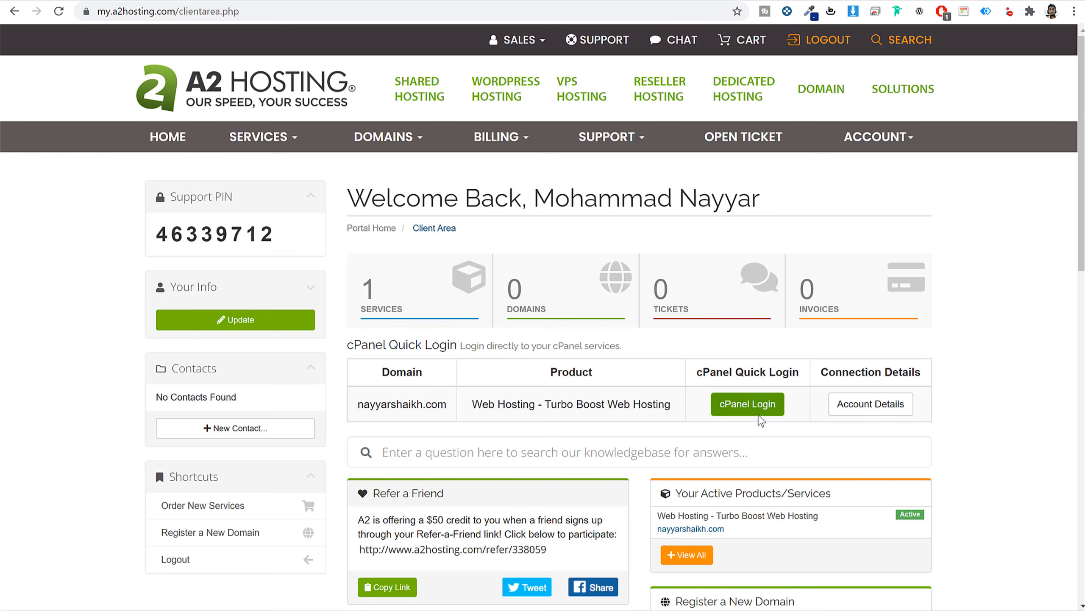
Log in to cPanel and inspect the primary domain and its certificate details.
click(731, 404)
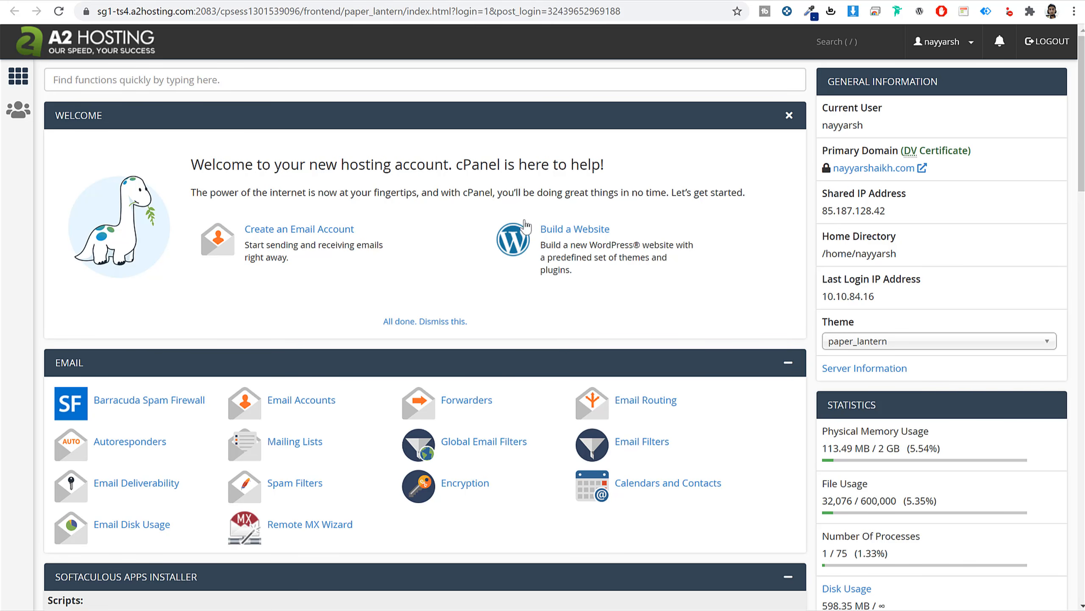
drag(823, 152, 898, 154)
click(983, 156)
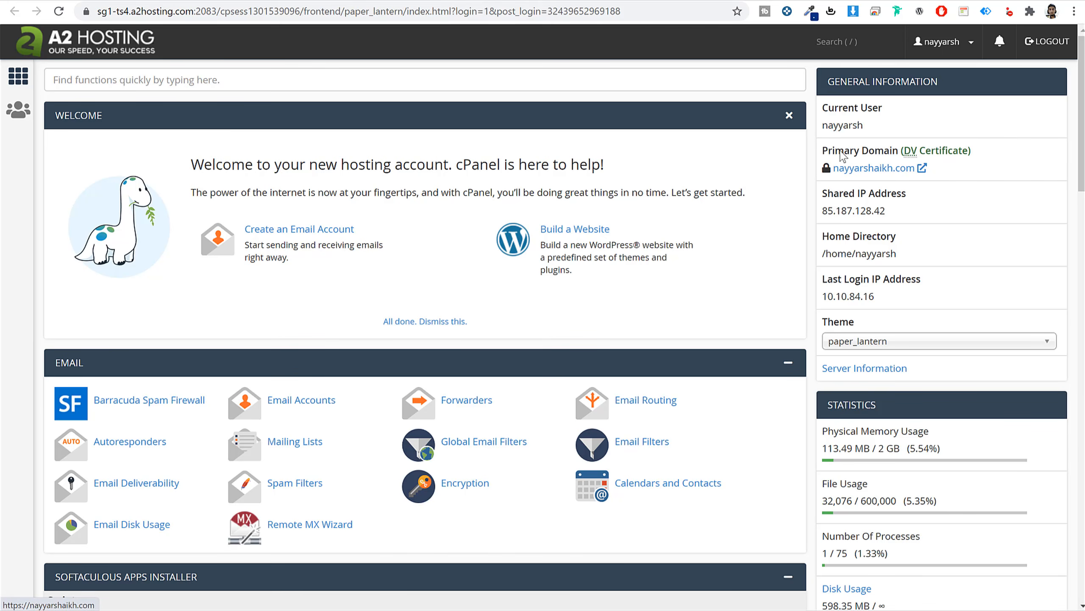
drag(823, 149, 969, 157)
click(959, 205)
click(970, 158)
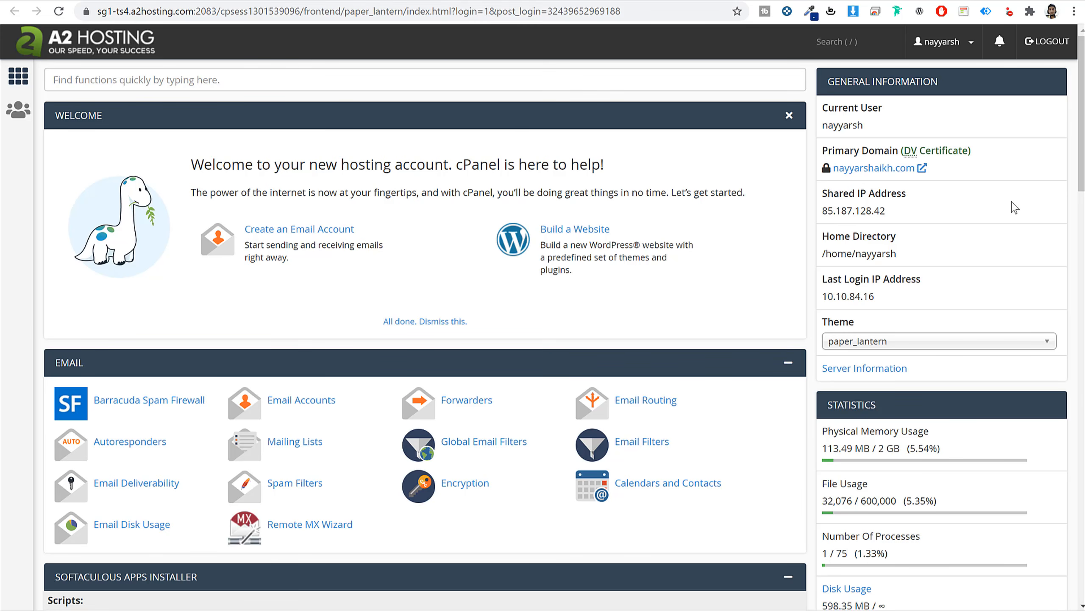
Search 'ssl' to view SSL/TLS Status, then return via the A2 Hosting logo.
click(624, 77)
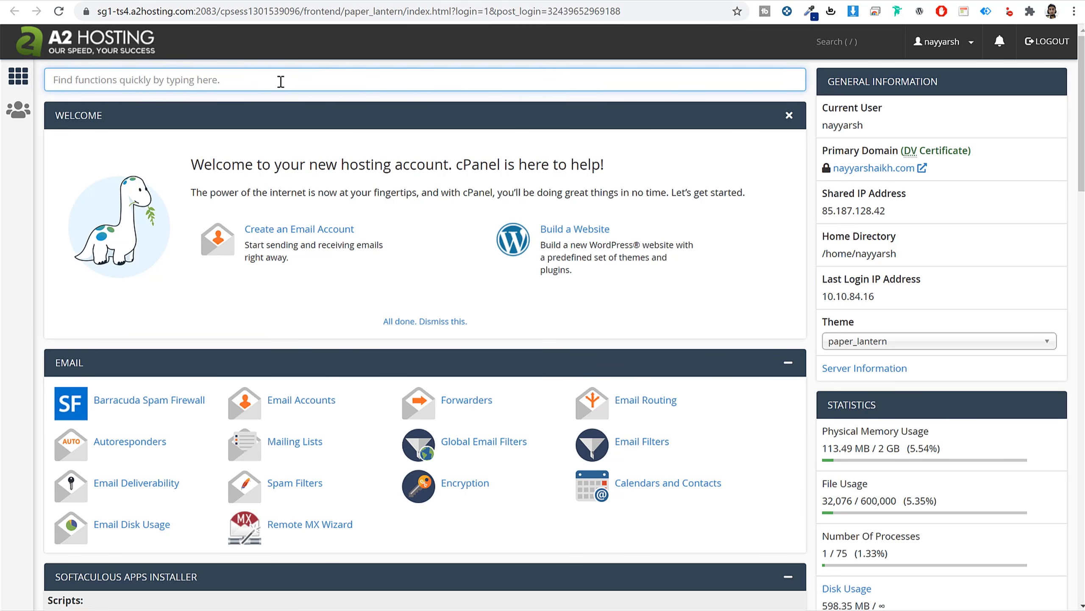
text(ssl)
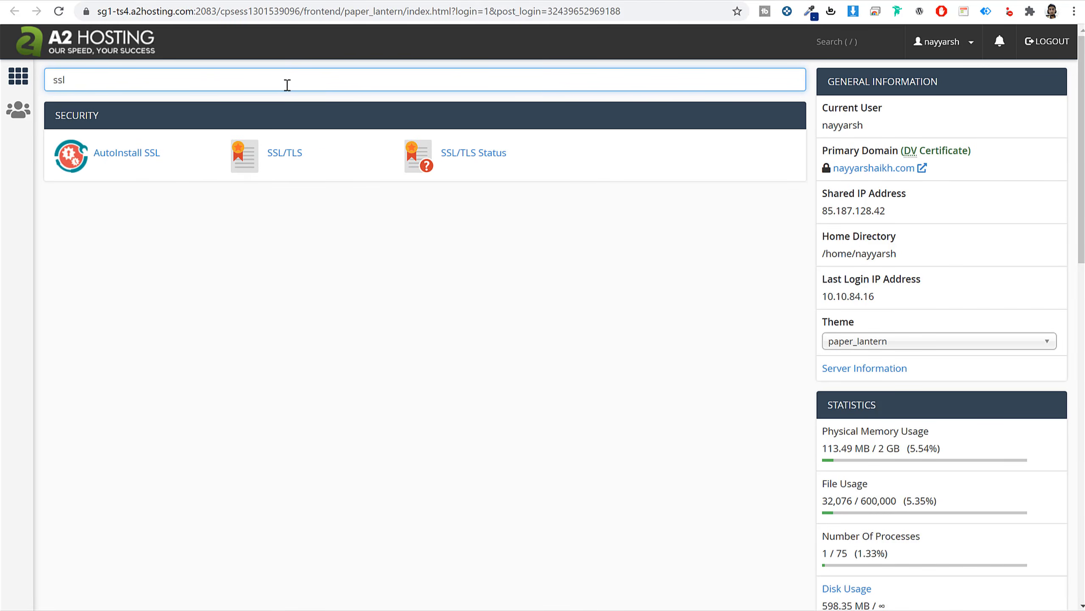
click(486, 160)
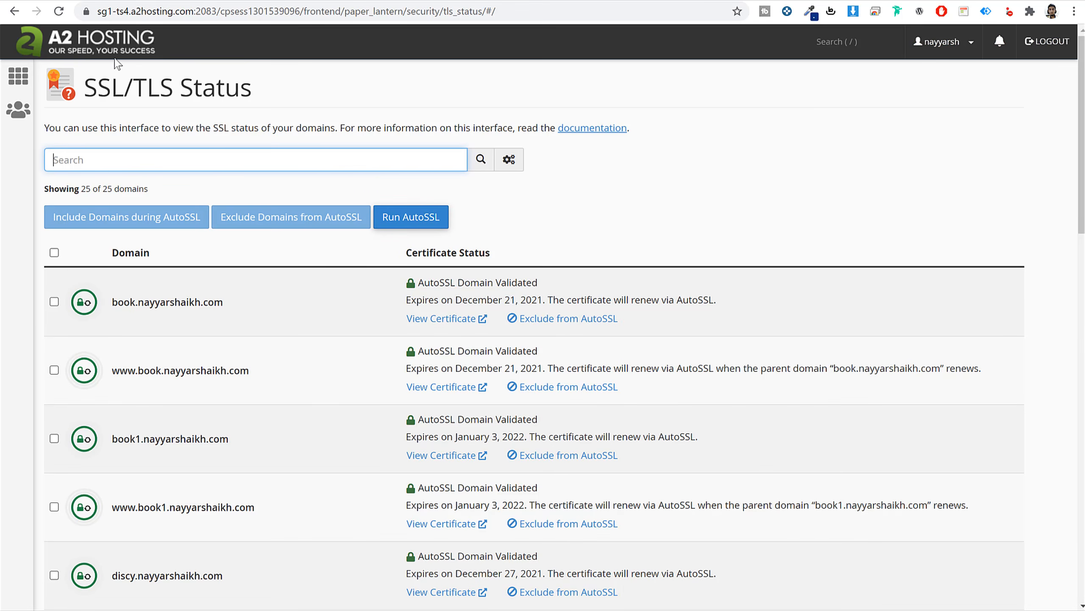
click(117, 41)
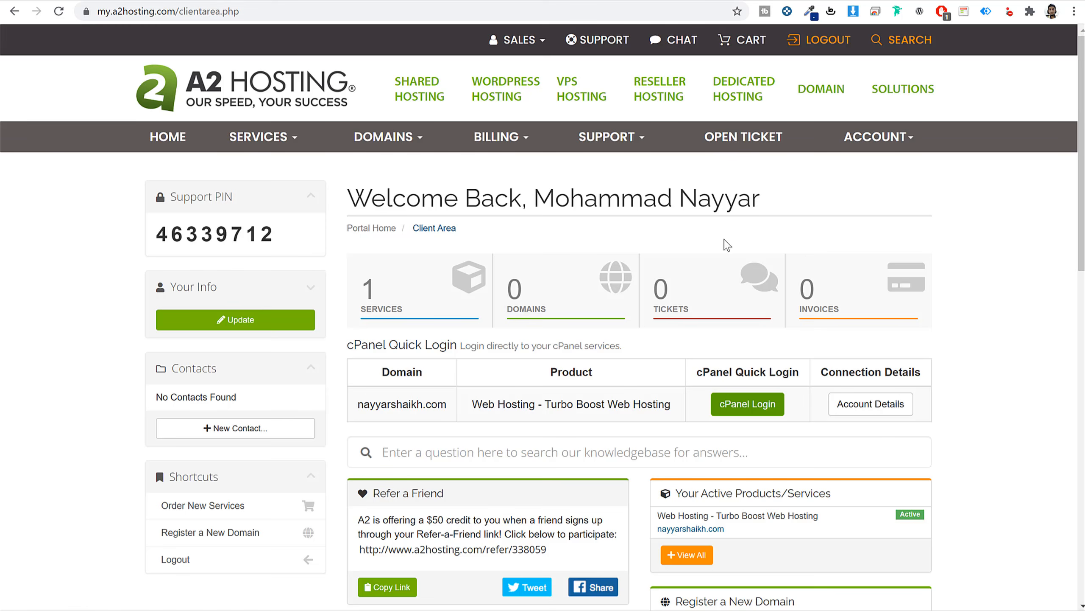
Launch a new cPanel session from the cPanel Quick Login button.
scroll(949, 324, down, 2)
scroll(949, 320, up, 2)
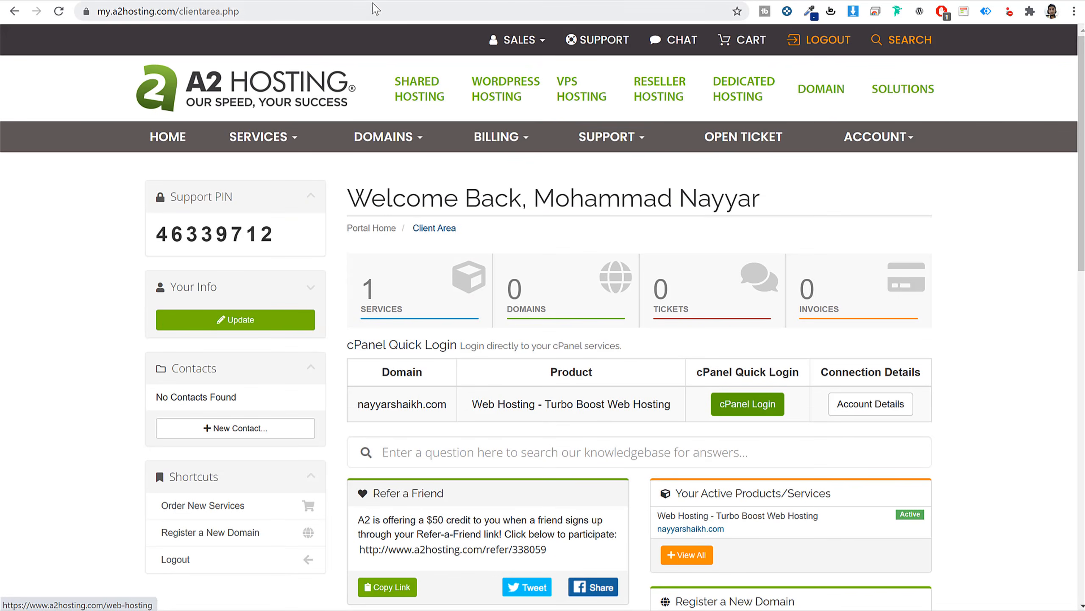
click(748, 404)
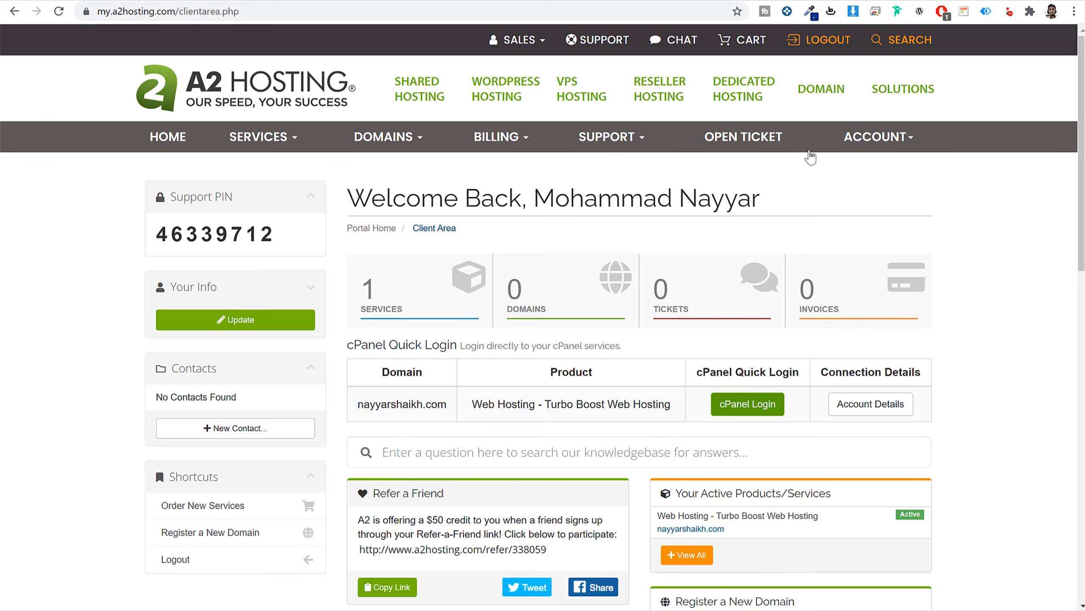
Filter cPanel functions by 'soft' to show the Softaculous entries.
click(348, 1)
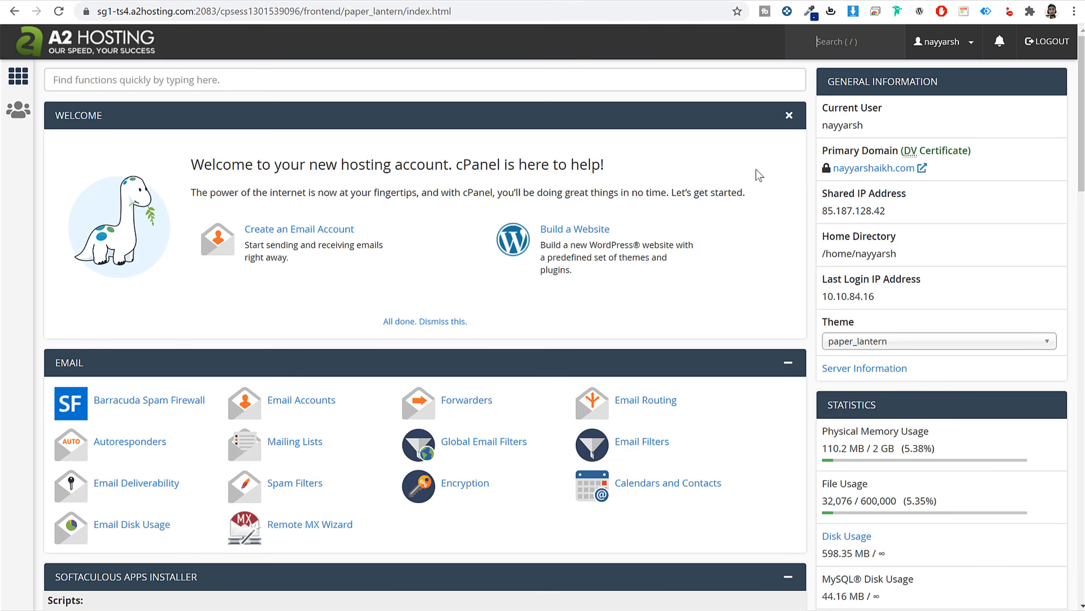
click(666, 76)
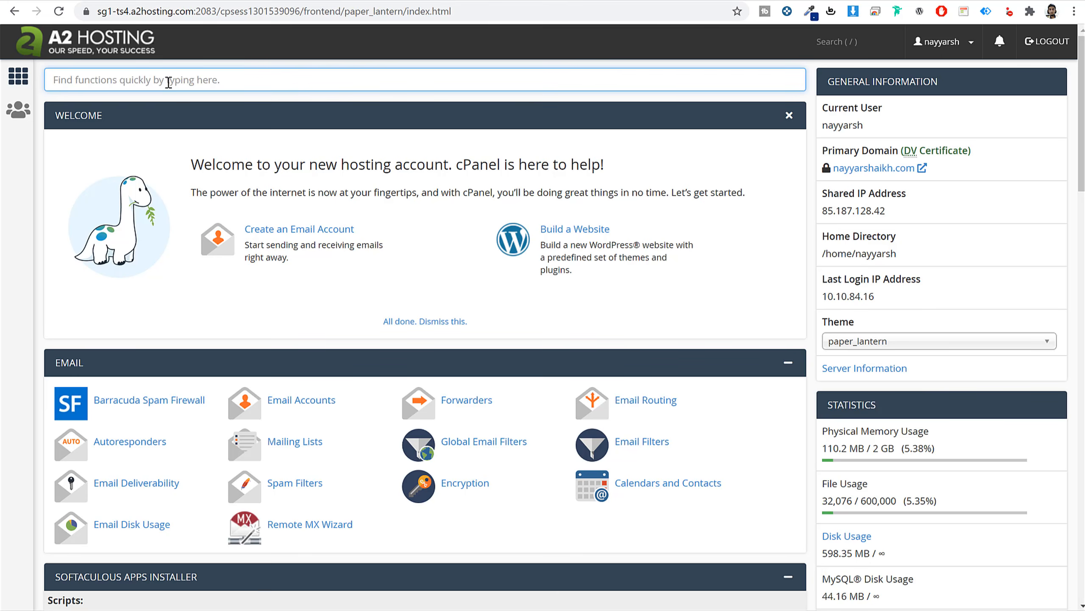
text(ssoft)
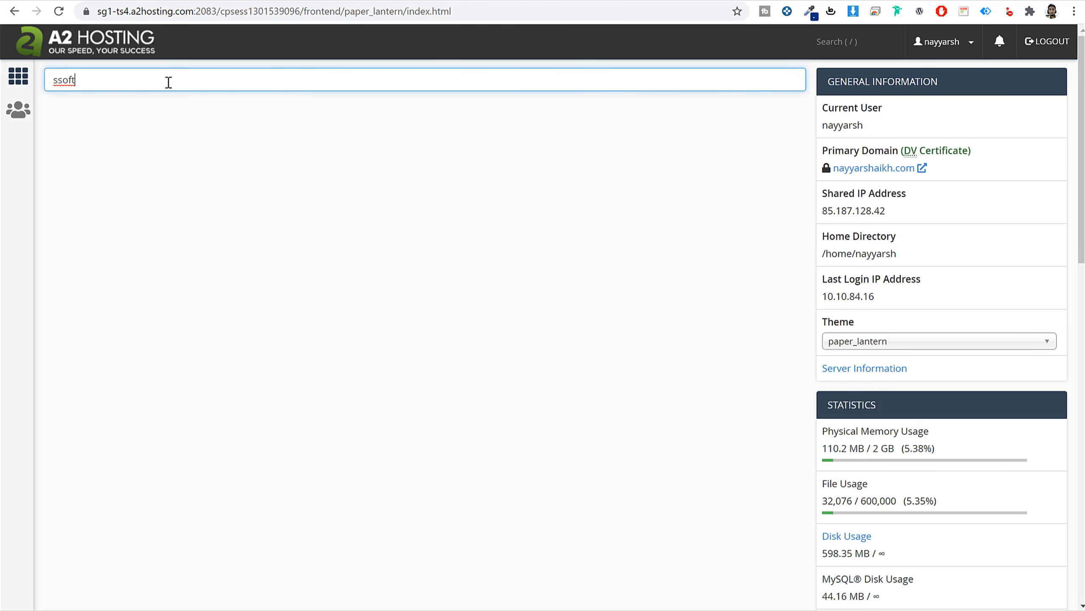
key(ctrl+a)
text(soft)
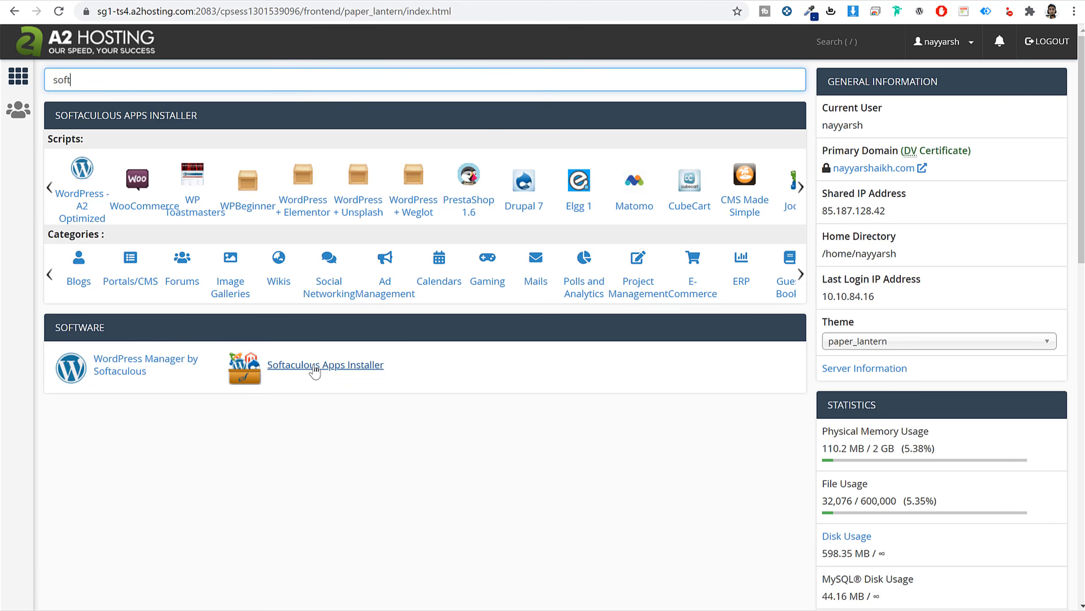
Open Softaculous, search 'word' and open the WordPress 5.8.1 script page.
click(327, 371)
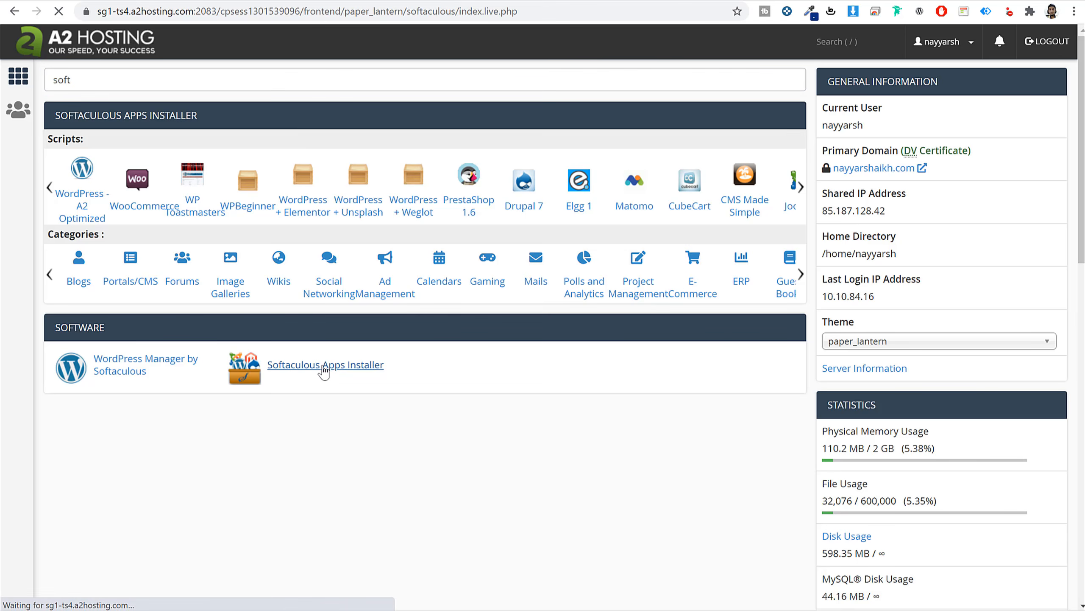
scroll(676, 372, down, 2)
scroll(676, 371, down, 9)
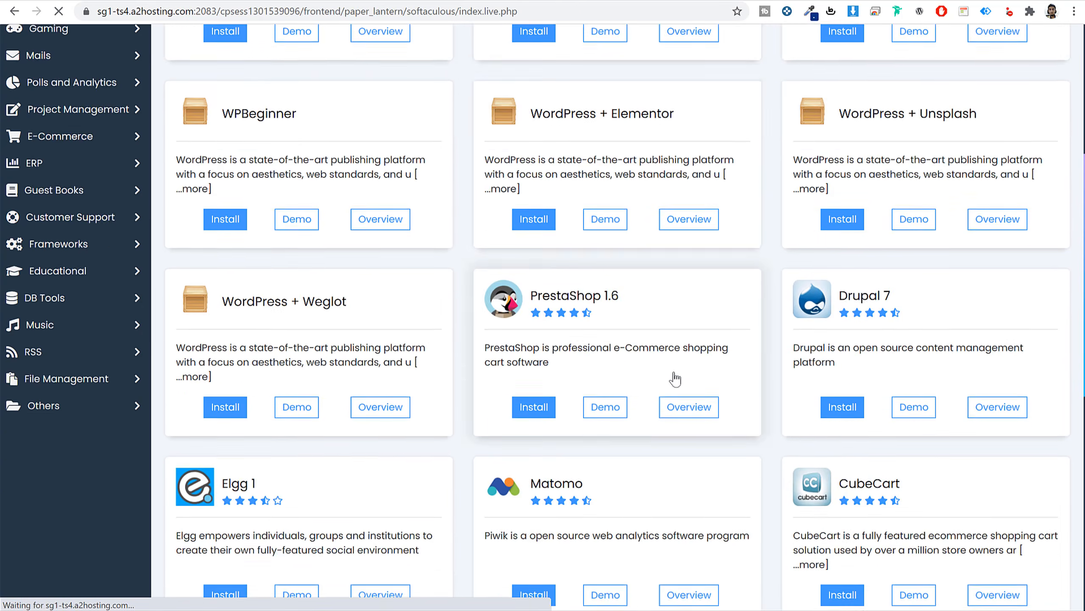
scroll(645, 409, up, 10)
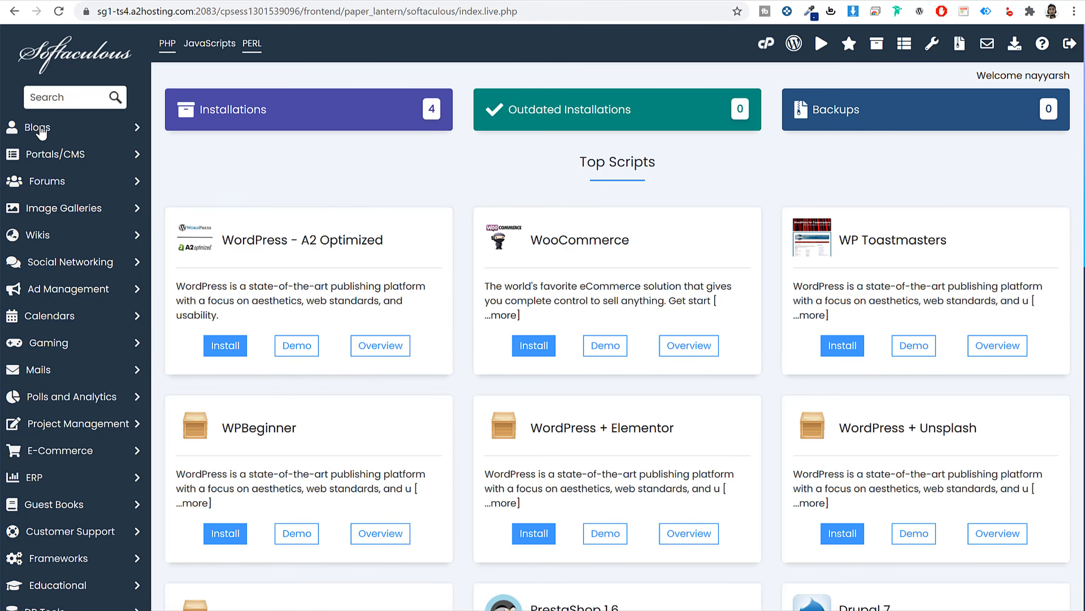
click(58, 97)
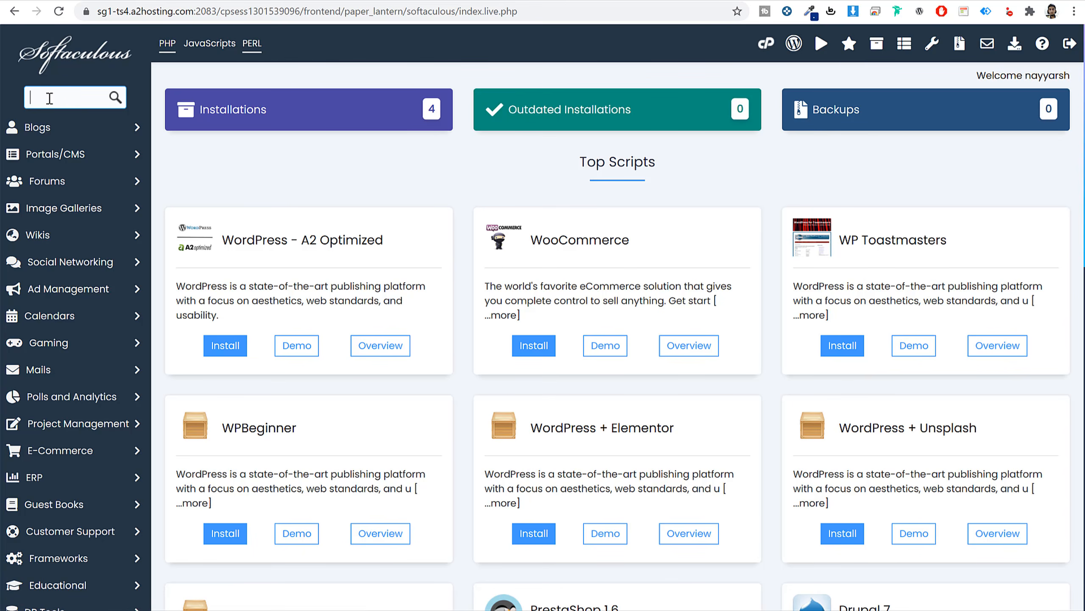
text(word)
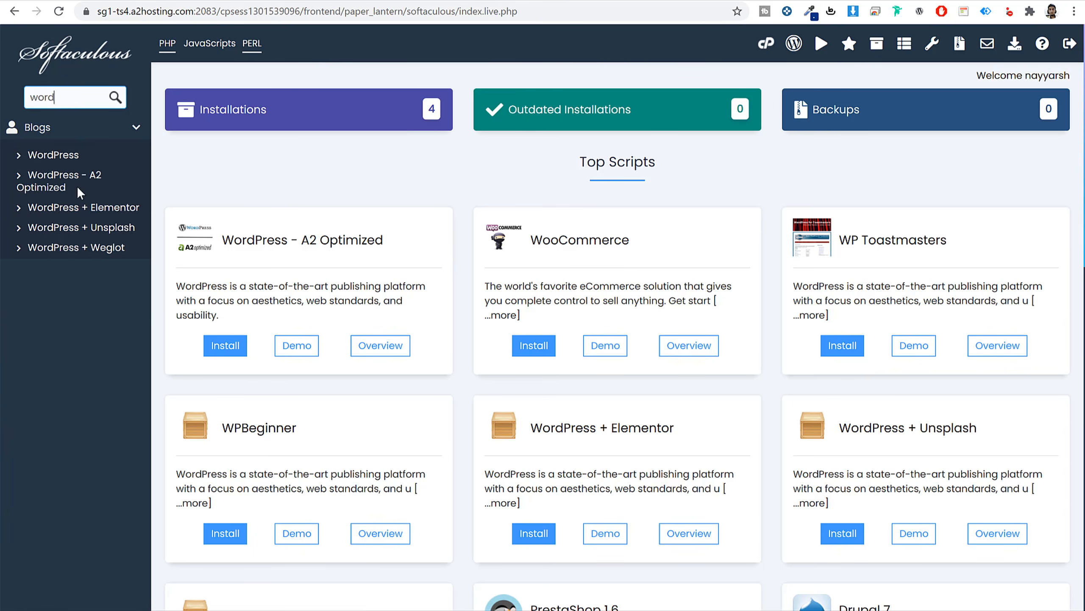
click(50, 156)
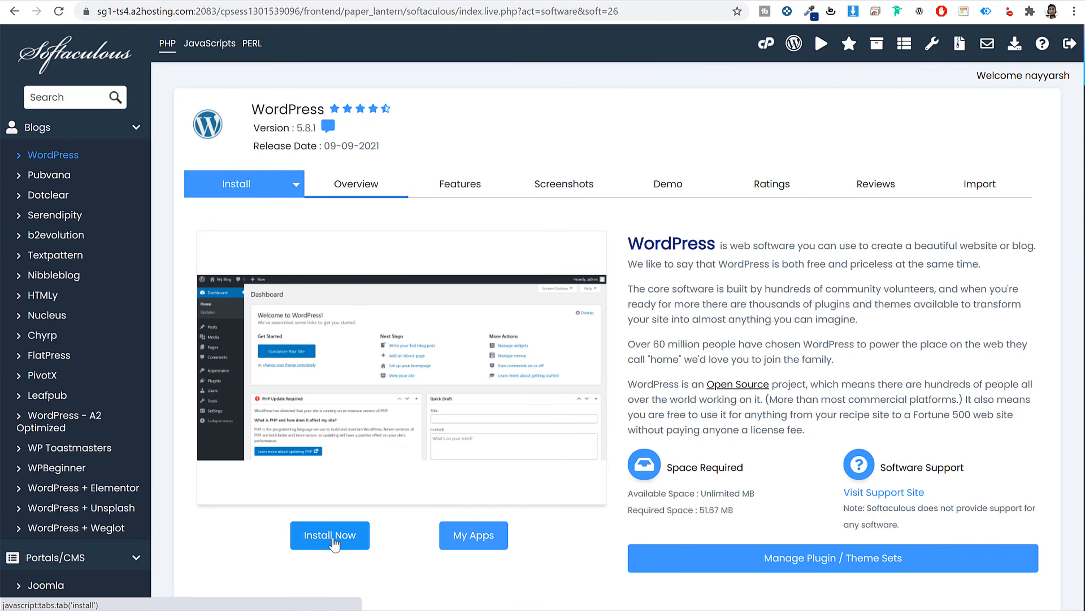
click(334, 543)
click(464, 336)
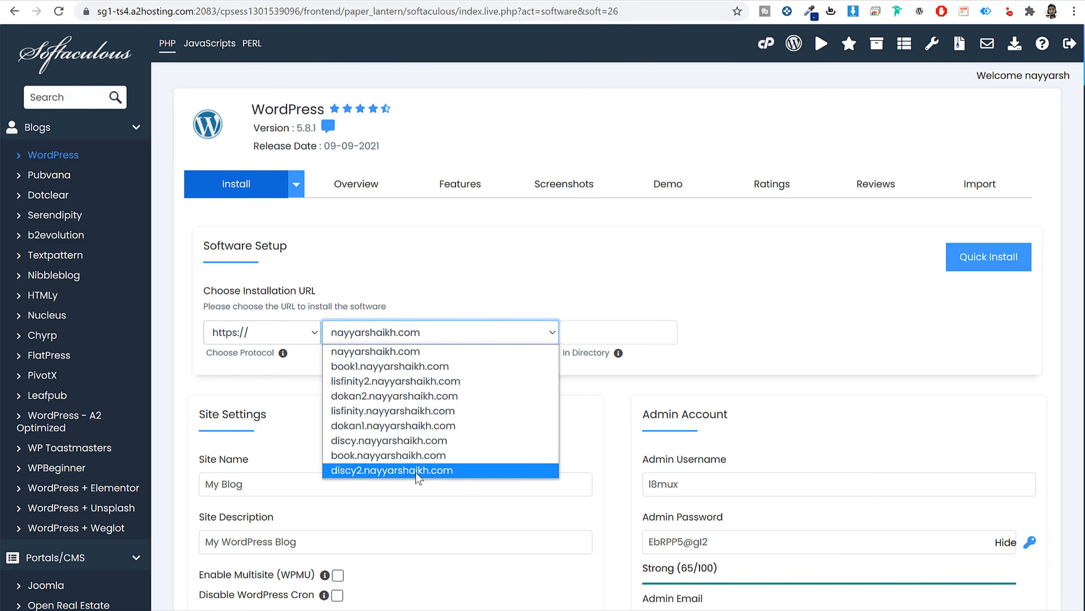
click(416, 469)
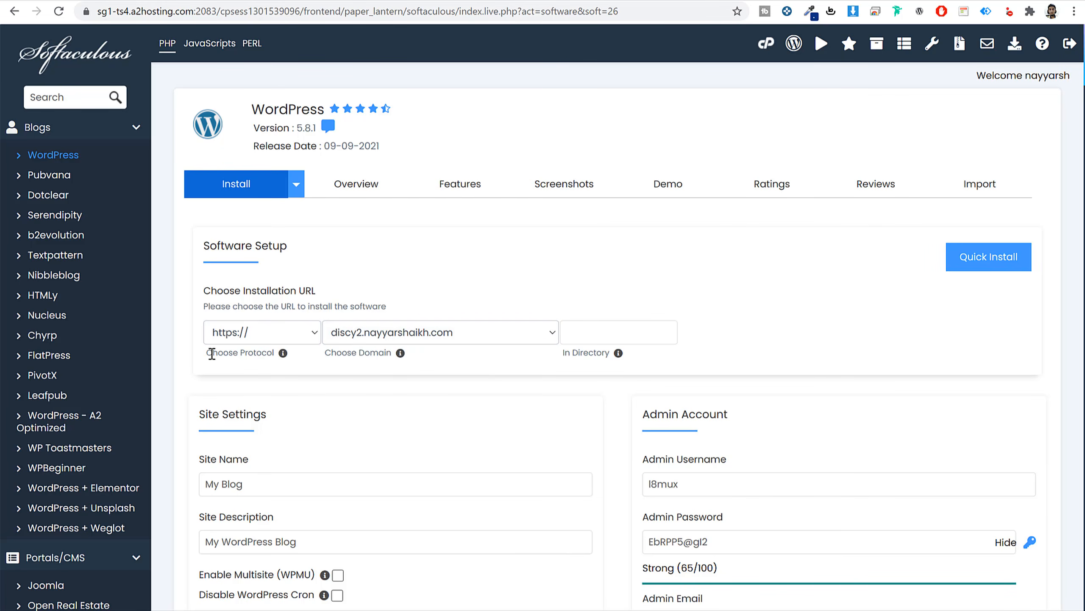
drag(208, 354, 271, 357)
click(265, 332)
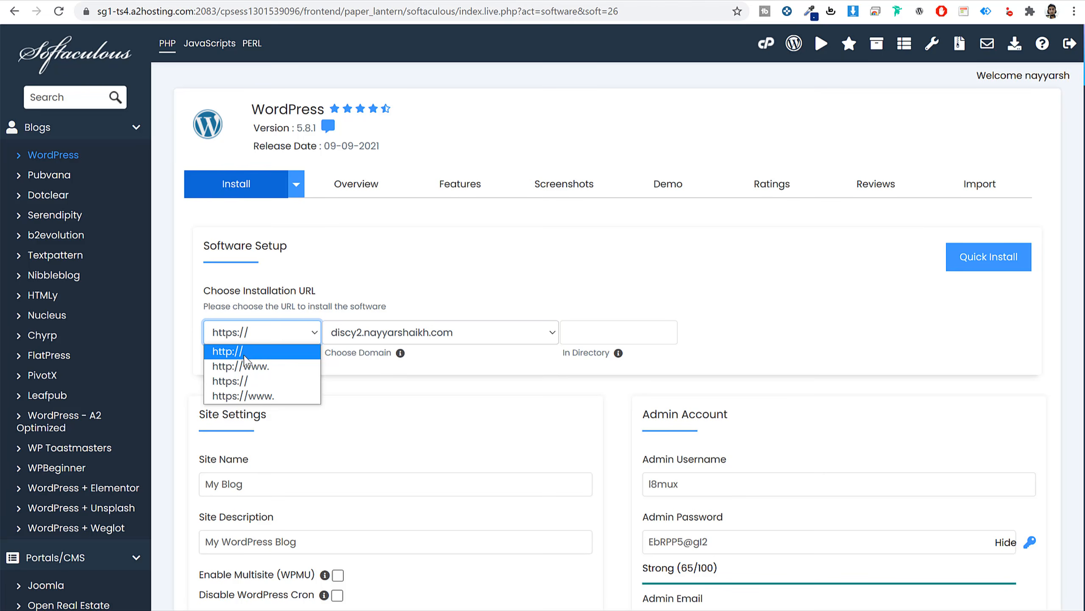
click(253, 383)
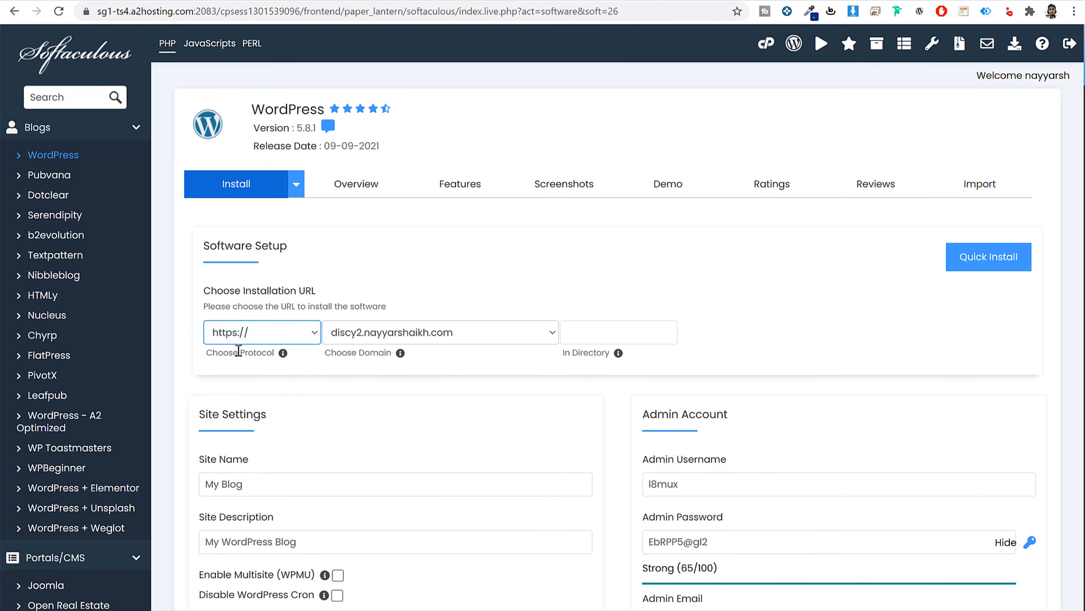
click(532, 382)
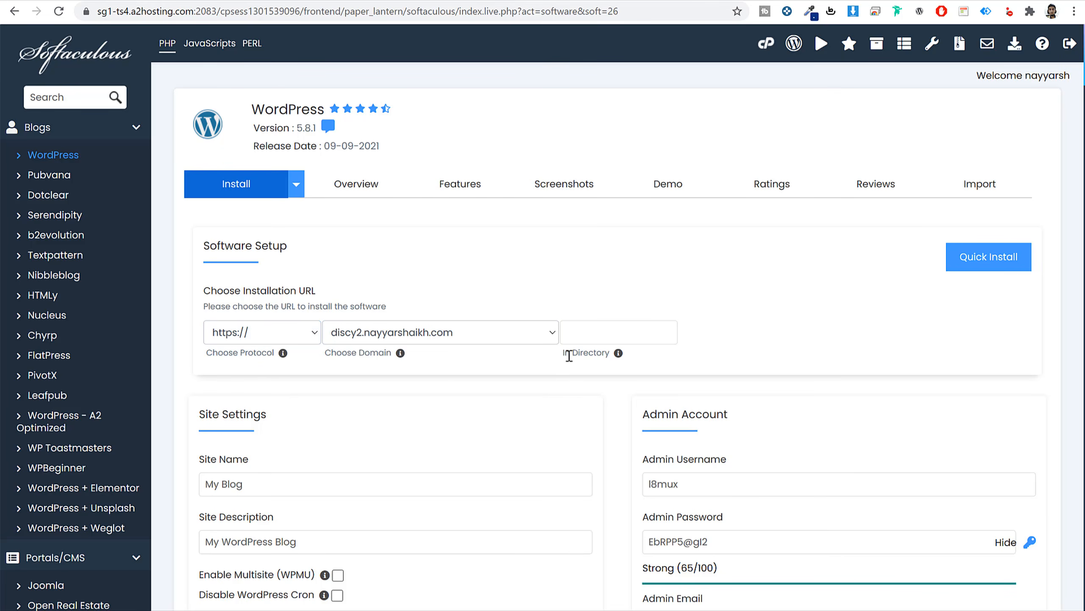
drag(569, 356, 611, 355)
click(598, 332)
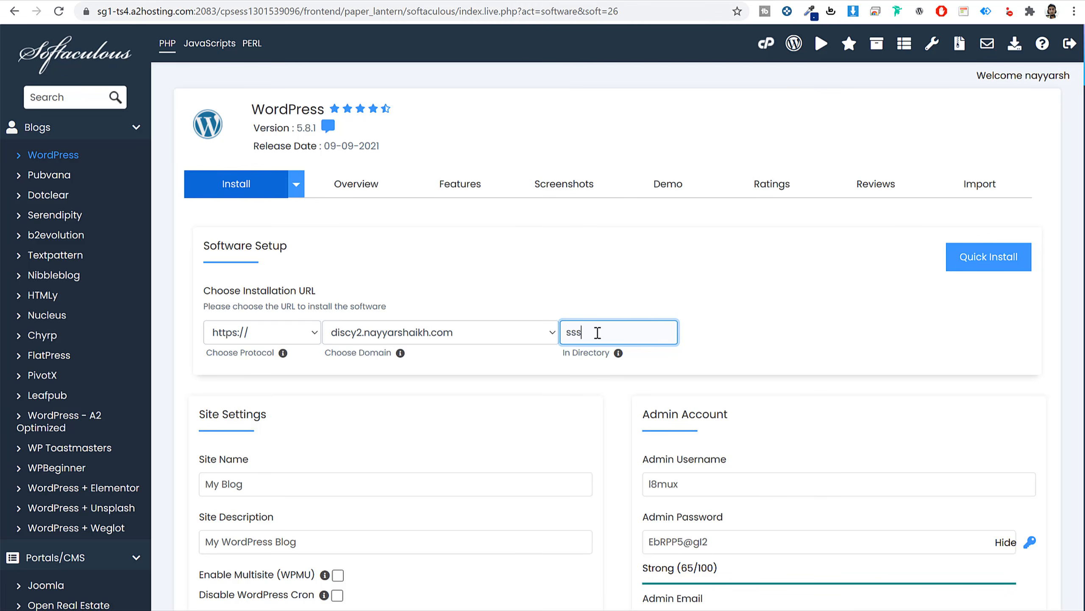
double_click(597, 333)
key(BackSpace)
click(584, 369)
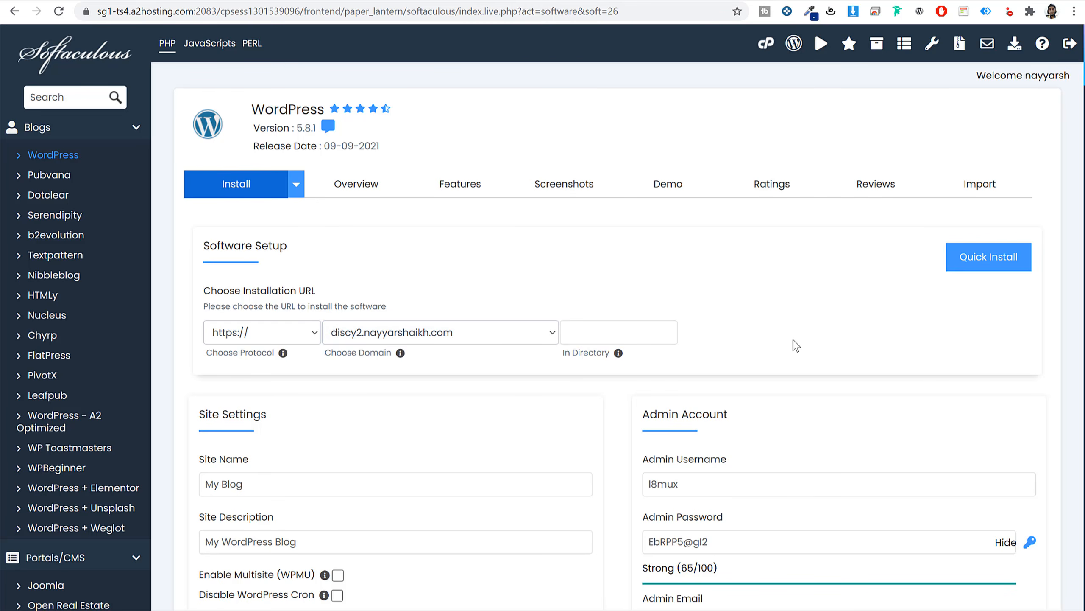
Set Site Name to 'Discy' and Site Description to 'Q&A Website'.
scroll(831, 451, down, 8)
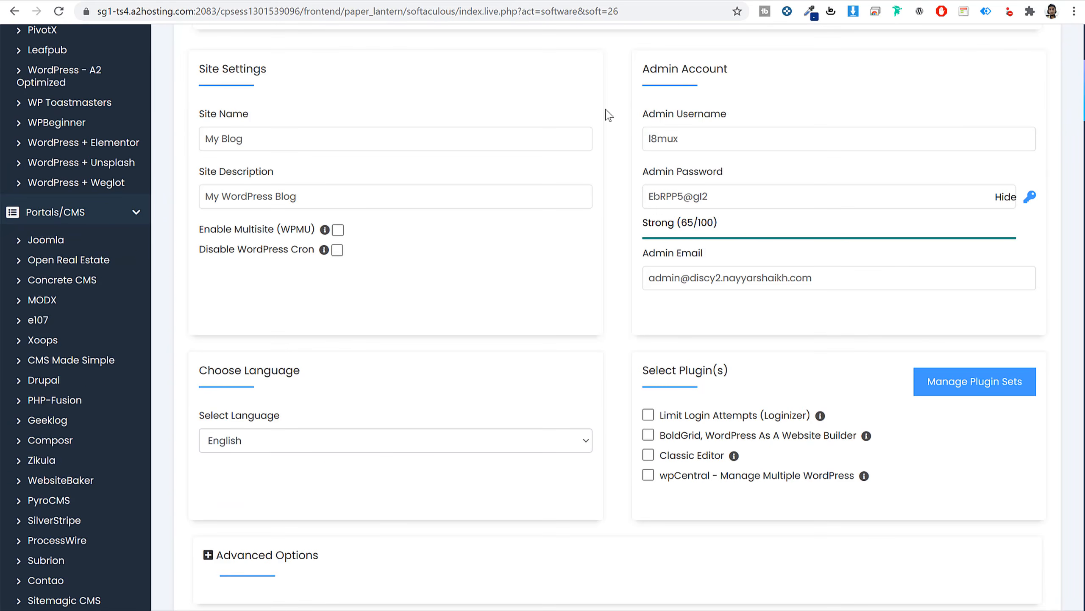
triple_click(246, 70)
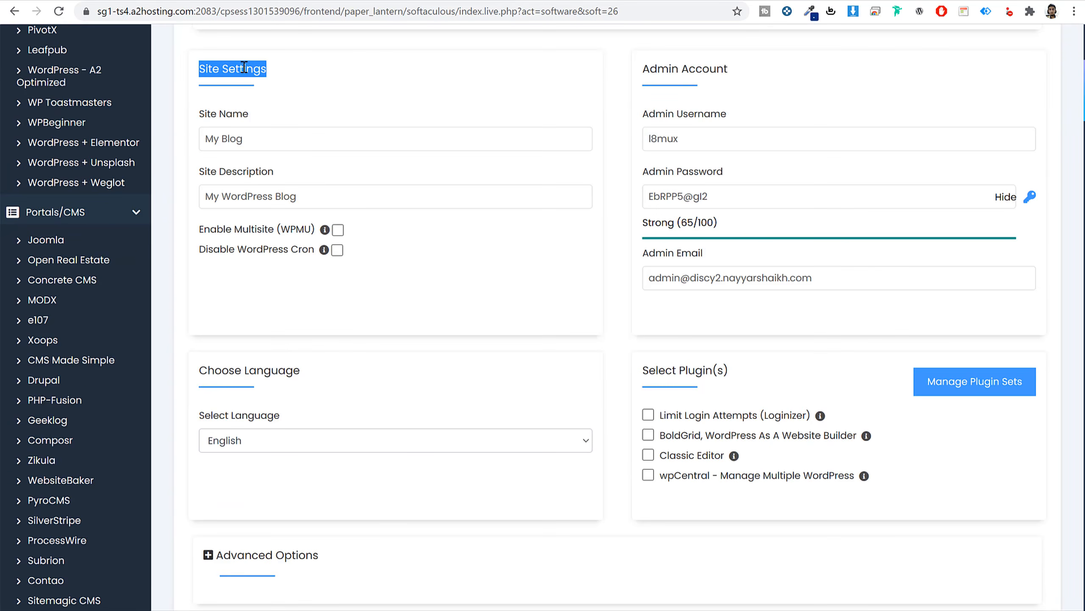
drag(648, 68, 742, 74)
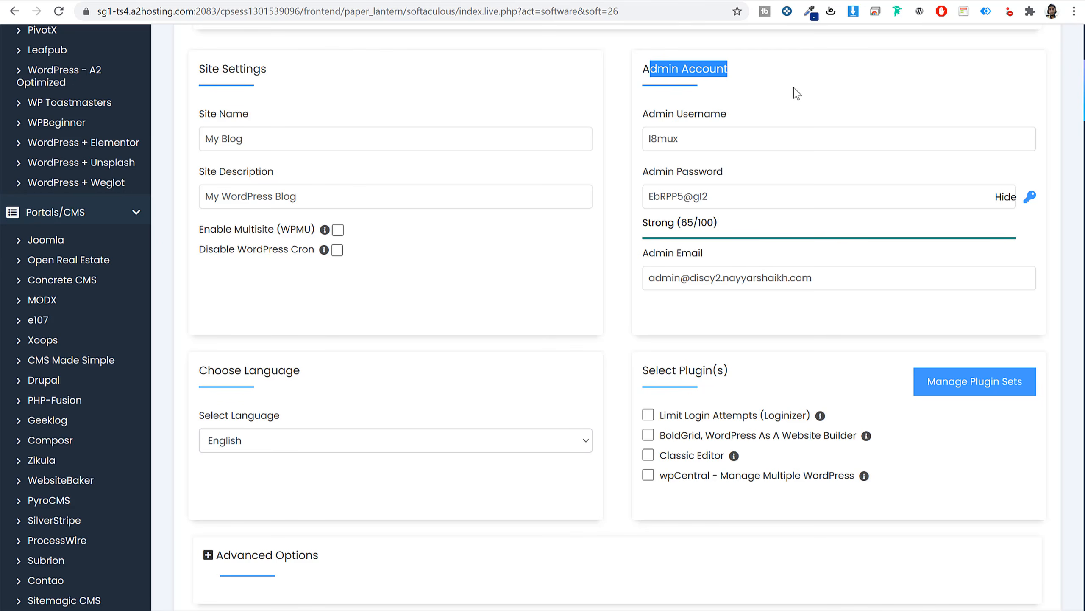
drag(259, 114, 203, 120)
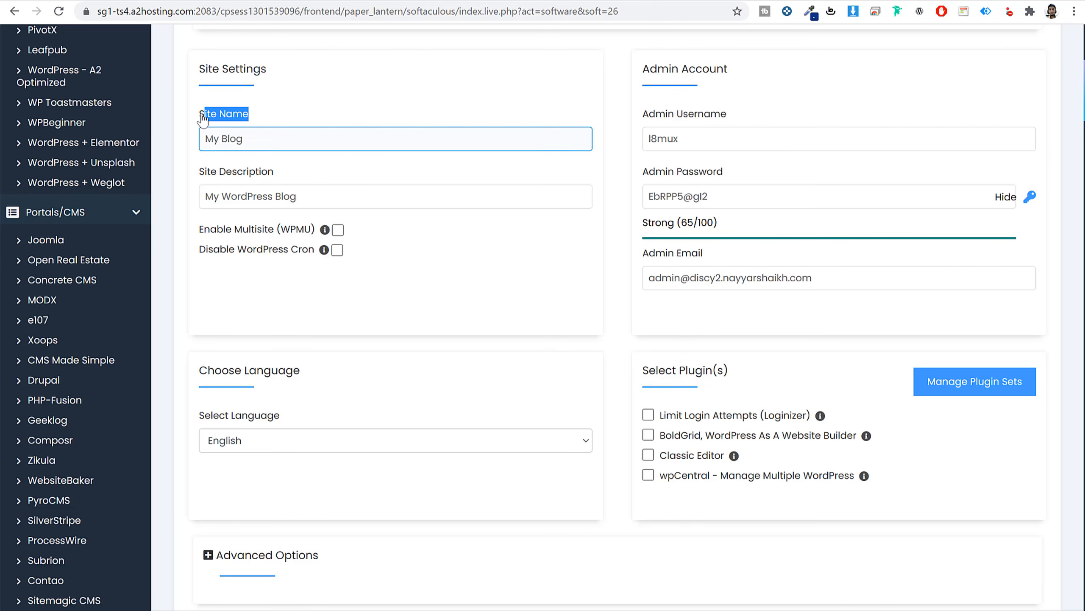
triple_click(256, 137)
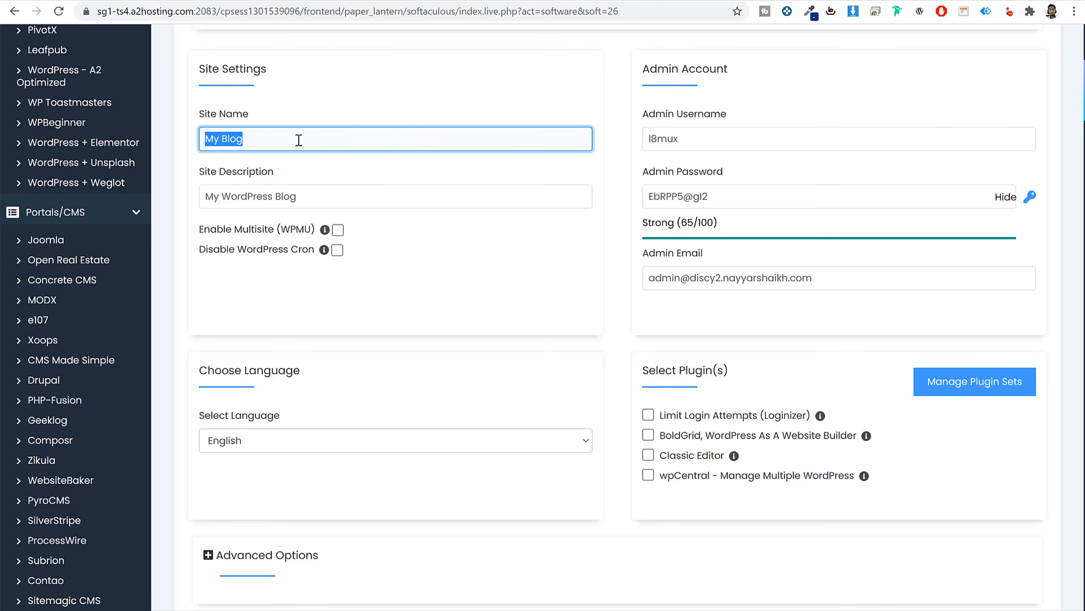
text(Discy)
key(Tab)
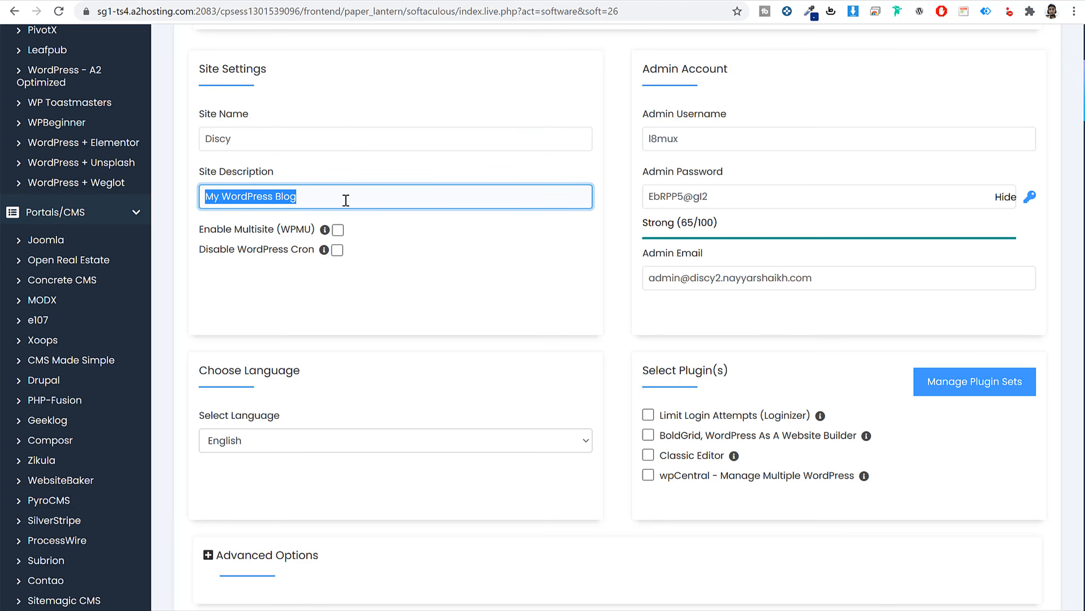
text(Q&A Website)
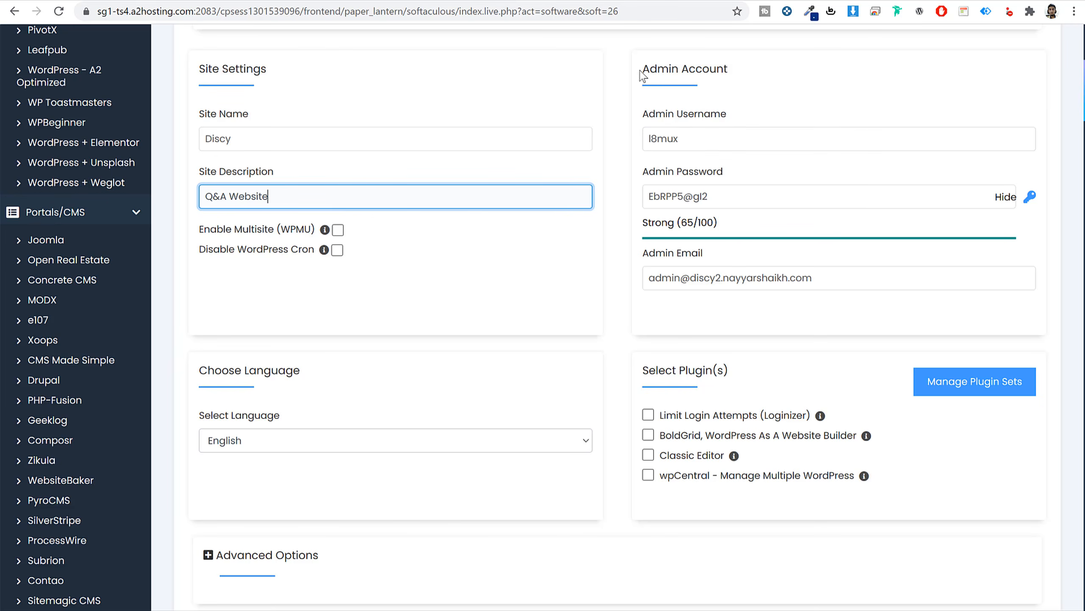
Enter your own admin username and paste a stronger admin password rated 91/100.
double_click(723, 139)
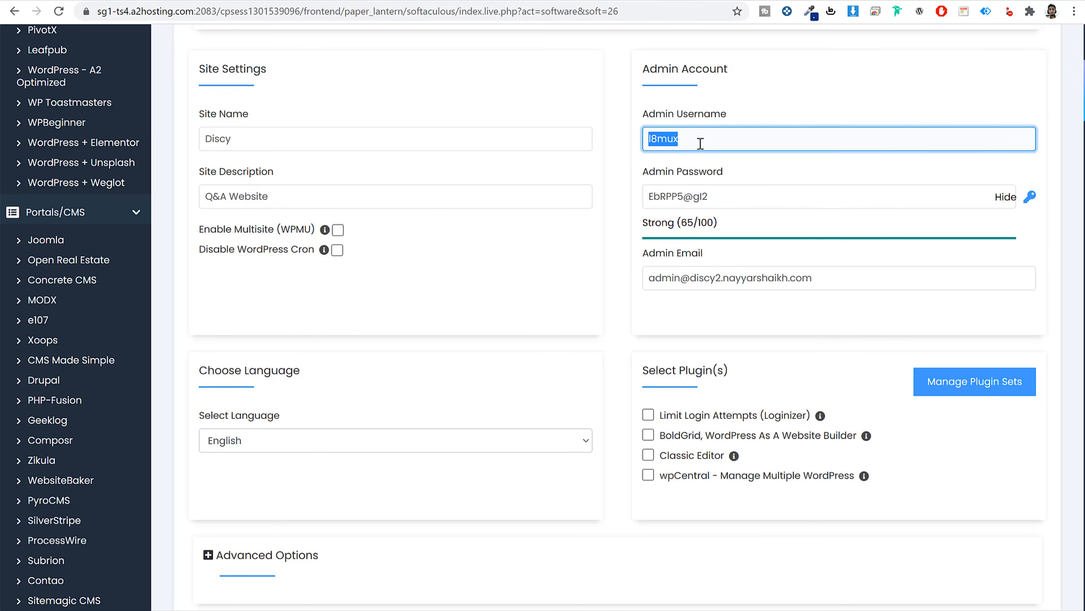
text(Nayyar Shaikh)
triple_click(747, 137)
click(1009, 198)
double_click(874, 198)
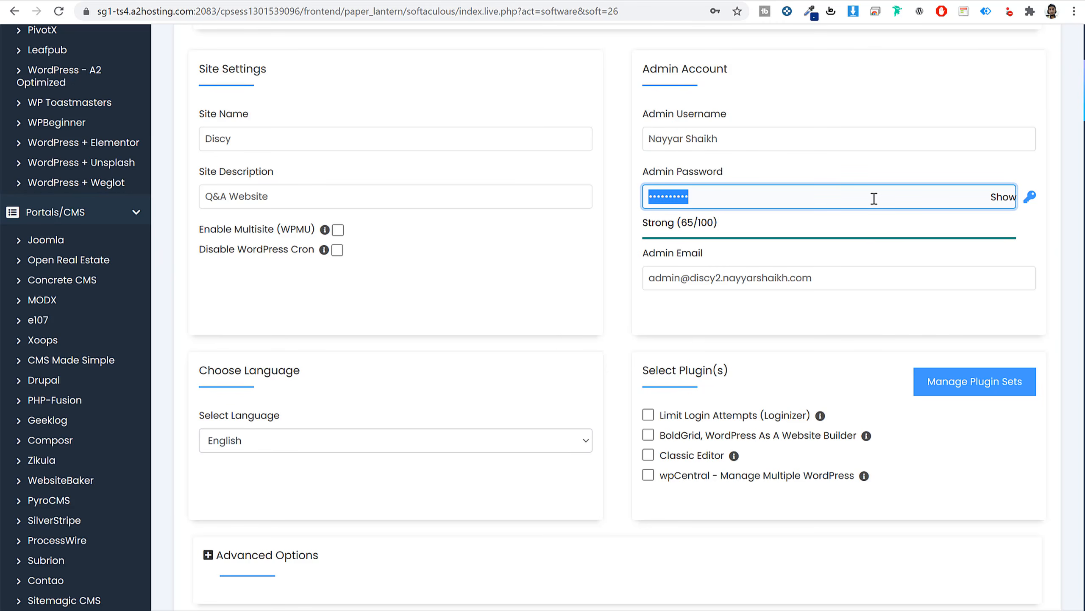
key(ctrl+v)
Replace the default admin email with your own address.
triple_click(871, 269)
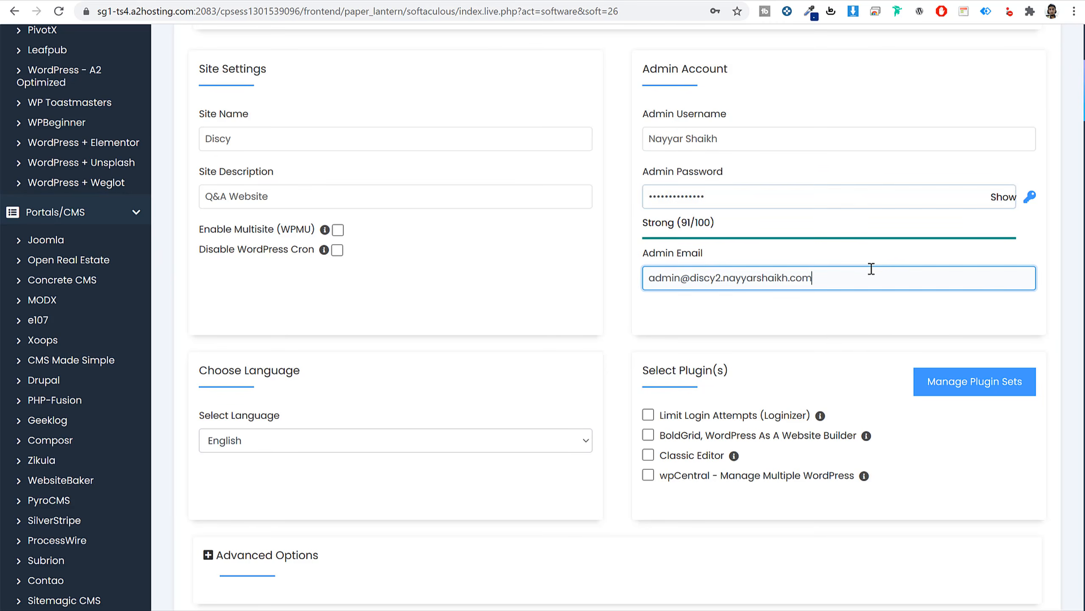
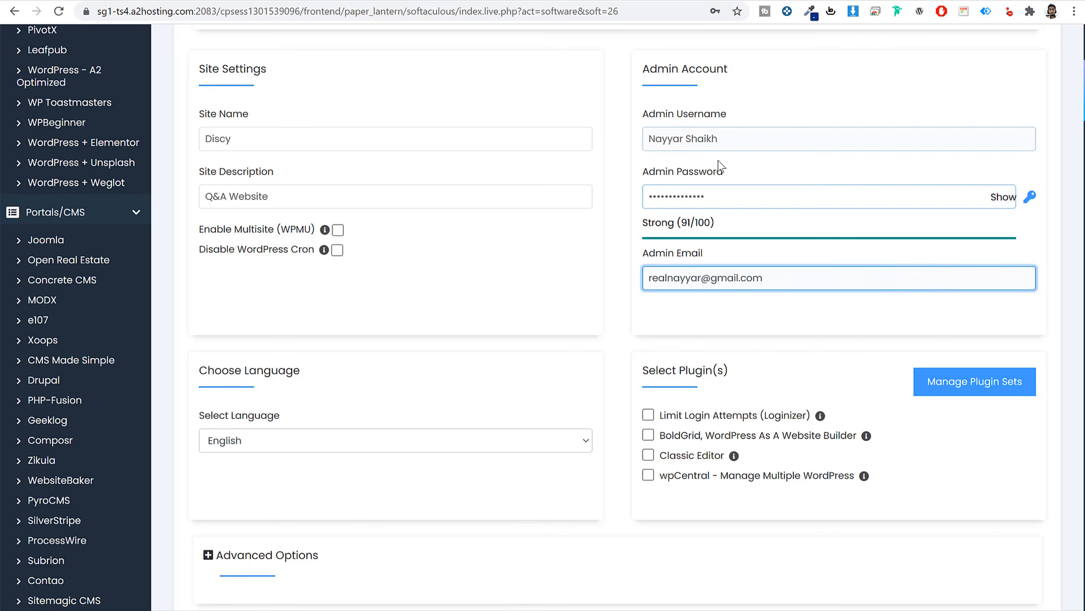
triple_click(726, 136)
click(768, 113)
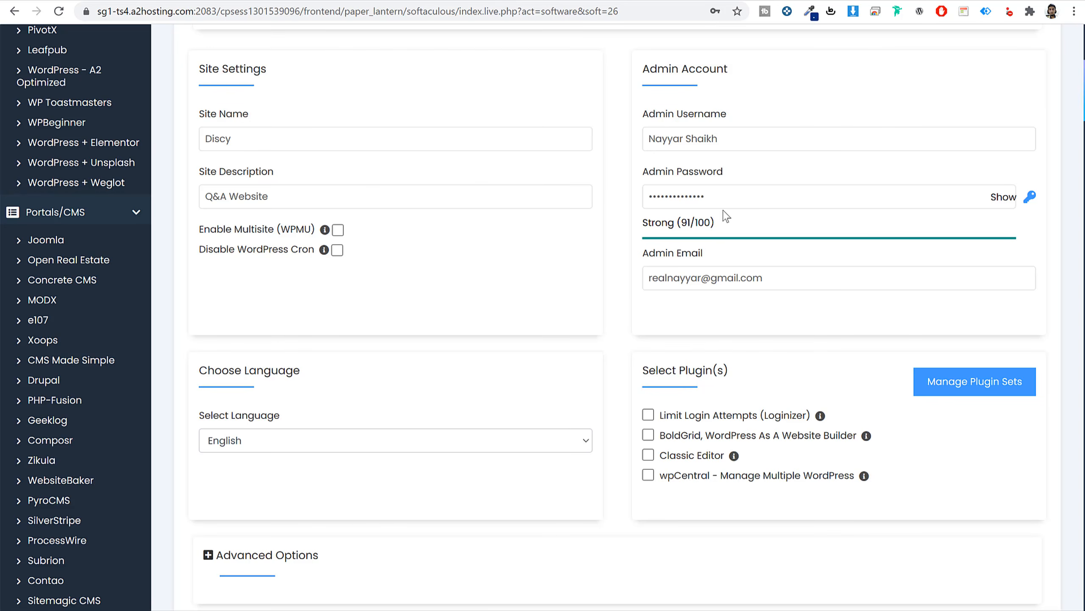
click(733, 136)
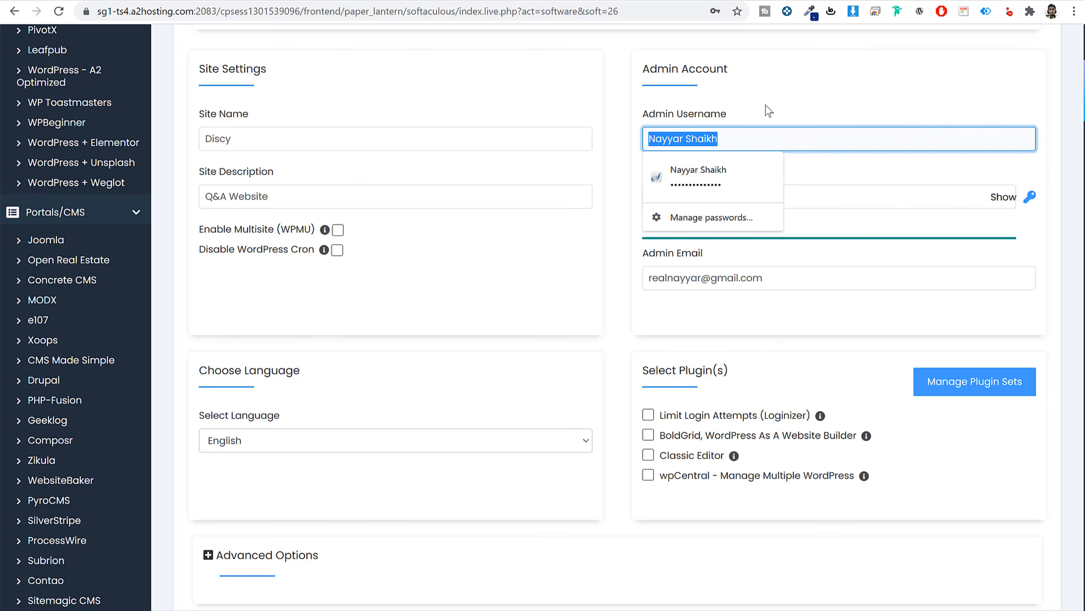
click(712, 132)
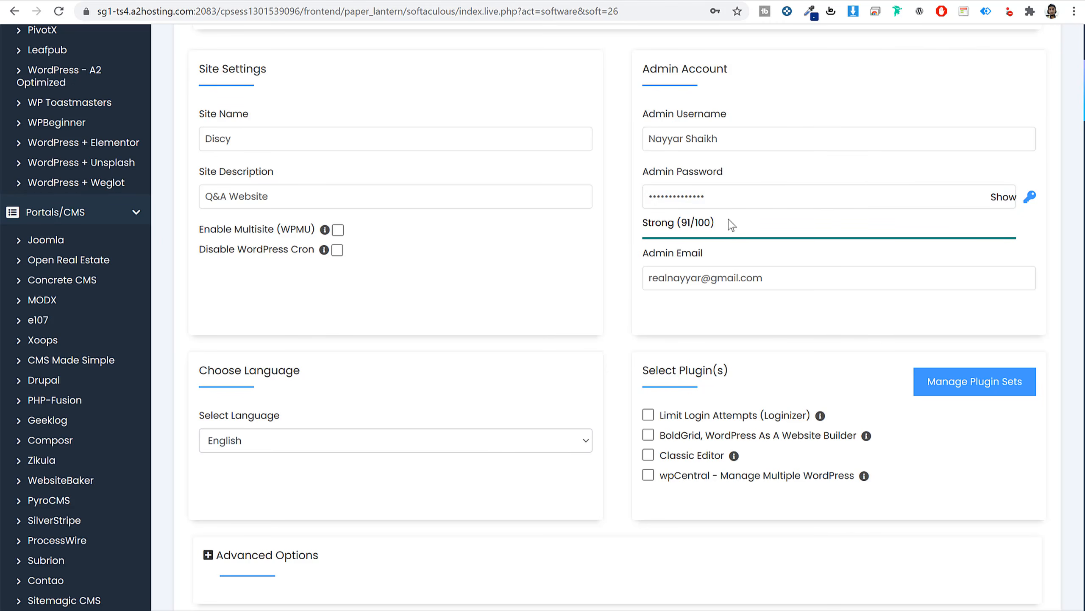
Start the WordPress installation with the configured settings.
scroll(746, 342, down, 10)
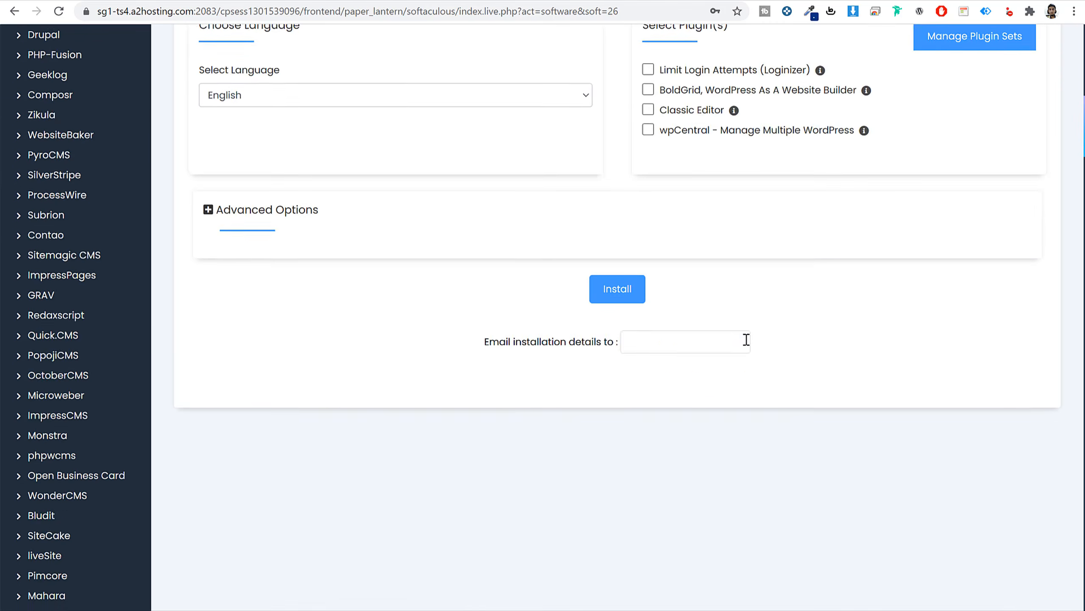
scroll(684, 300, up, 3)
click(615, 227)
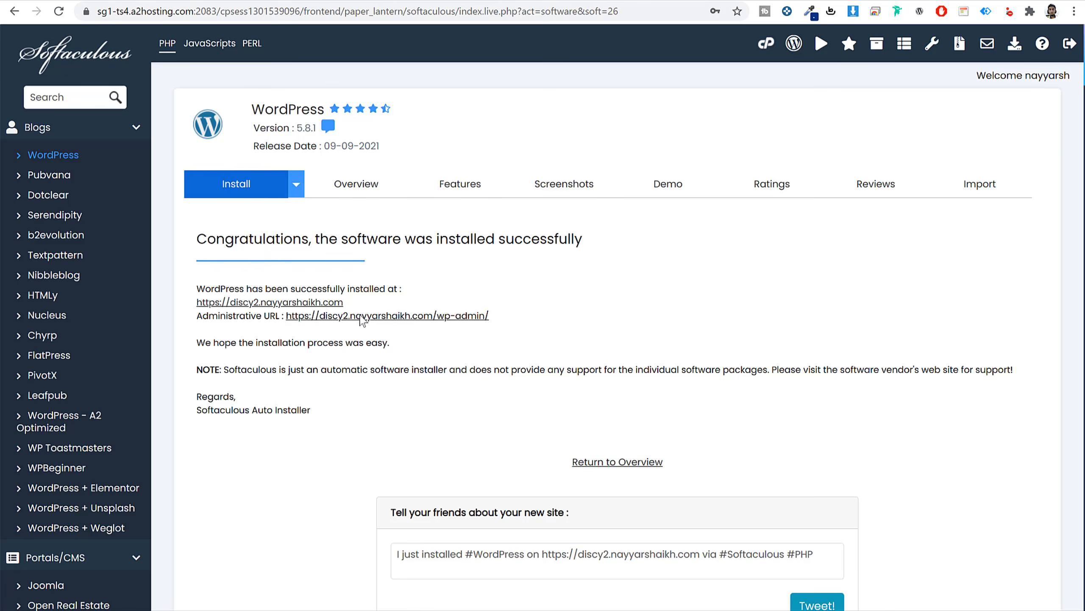
View the live DISCY site with its Hello world! post, then return to Softaculous.
click(317, 301)
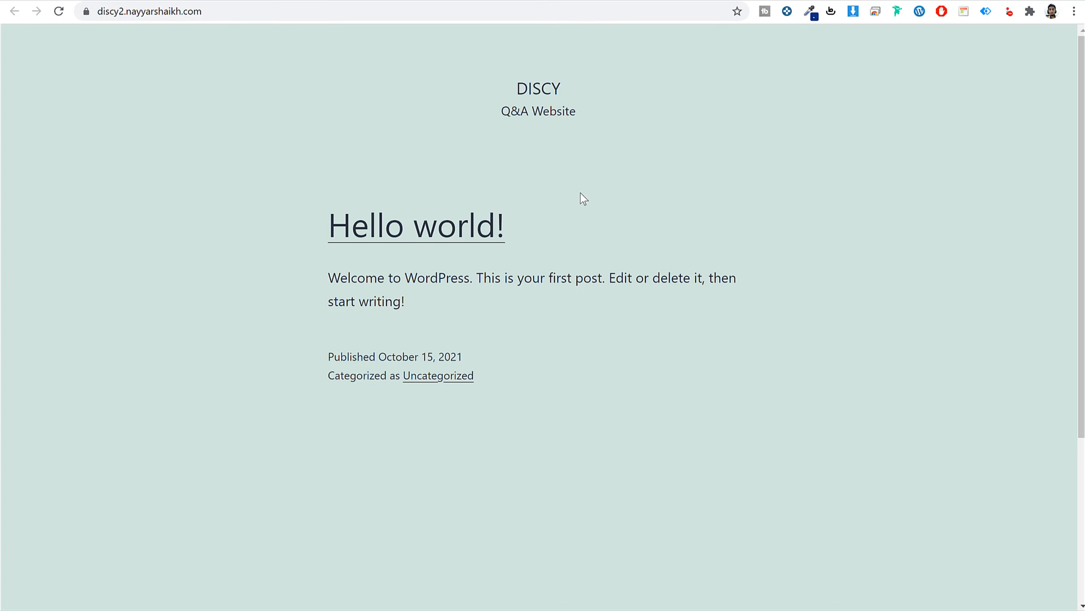
scroll(637, 324, down, 5)
scroll(637, 325, up, 5)
key(ctrl+shift+Tab)
Open the wp-admin Administrative URL to reach the Discy WordPress Dashboard.
click(421, 316)
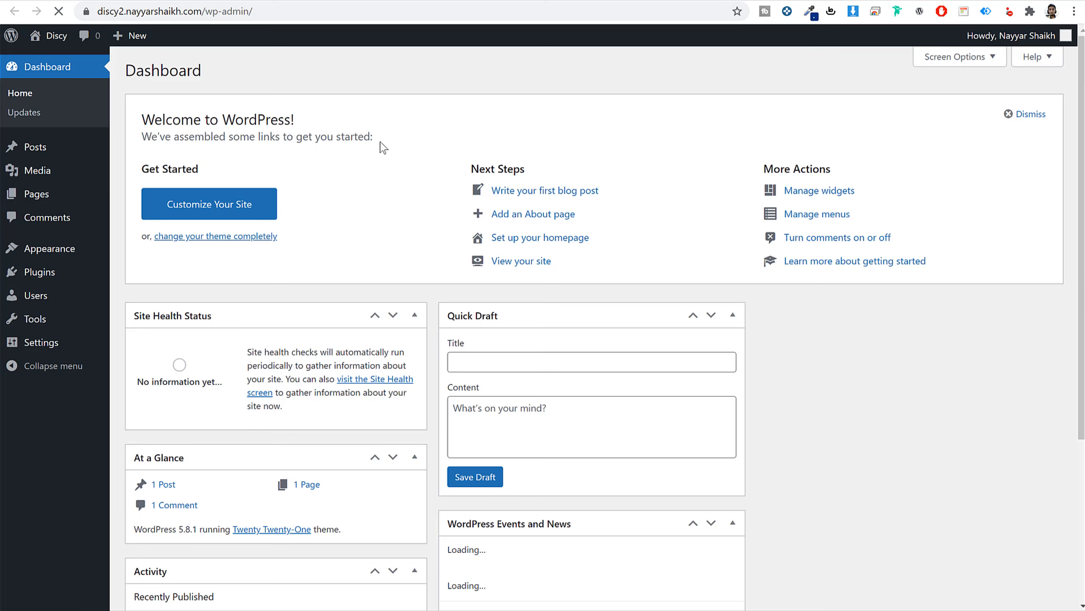
scroll(748, 378, down, 4)
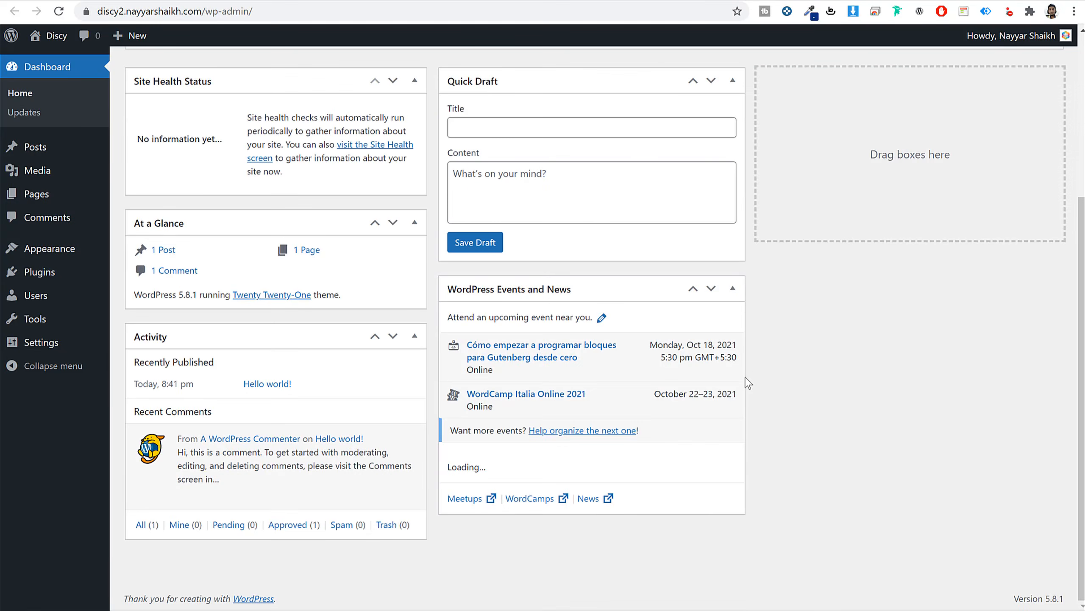
scroll(748, 378, up, 4)
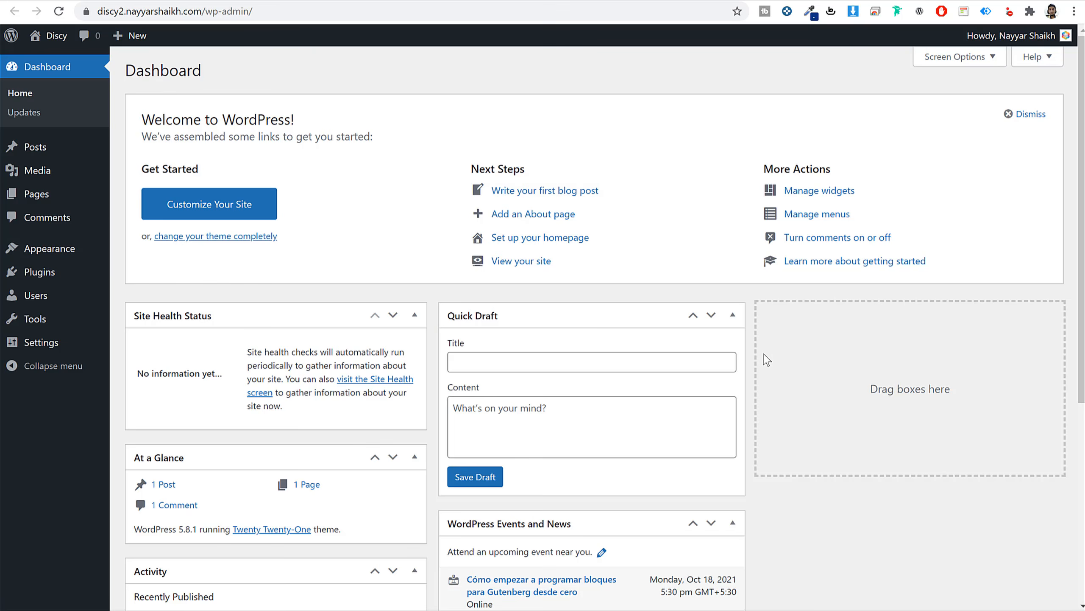
Point out the site domain and /wp-admin/ in the address, then scroll the Dashboard.
drag(206, 13, 70, 13)
click(286, 12)
drag(285, 11, 233, 12)
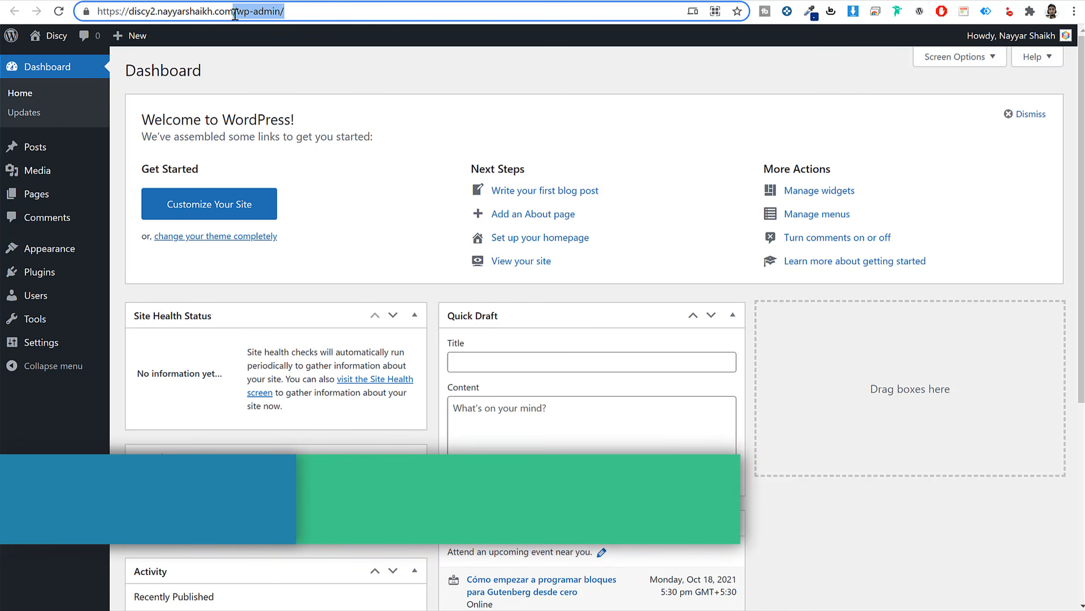
click(366, 86)
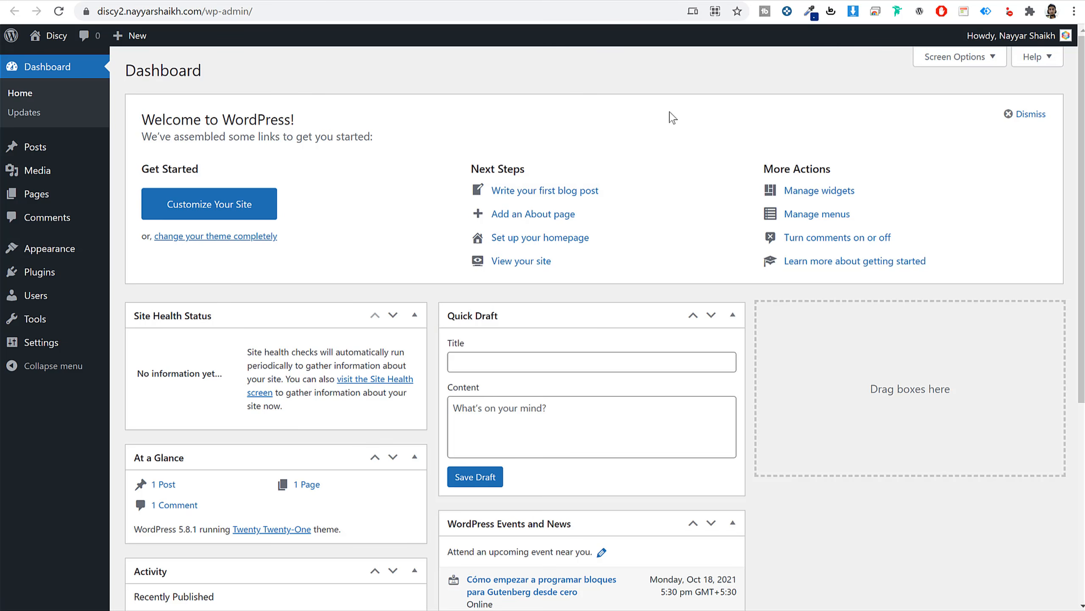
scroll(796, 325, down, 5)
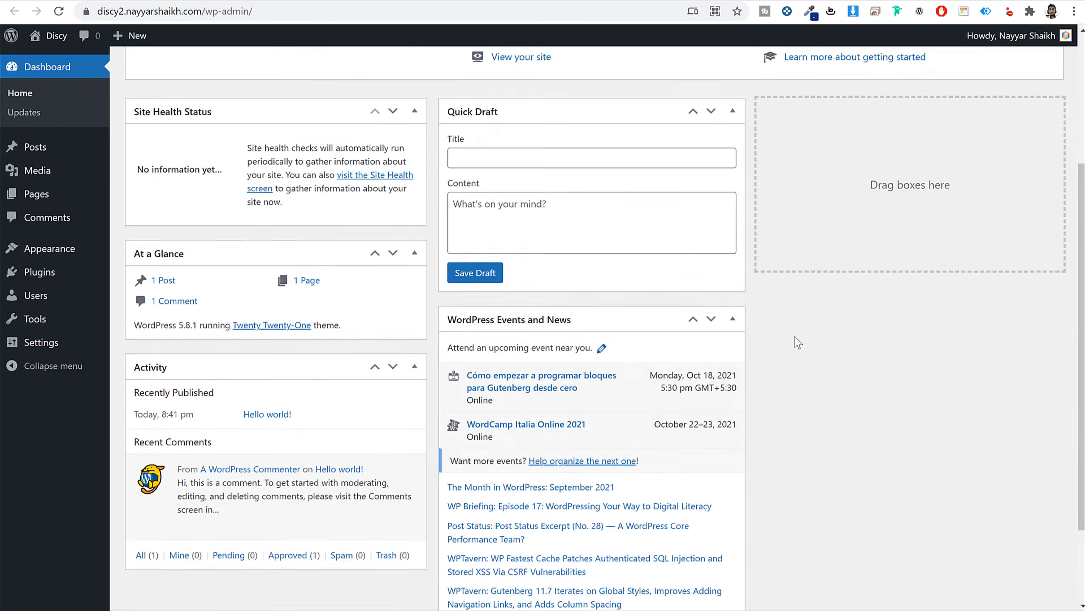
scroll(795, 342, up, 5)
scroll(781, 348, down, 5)
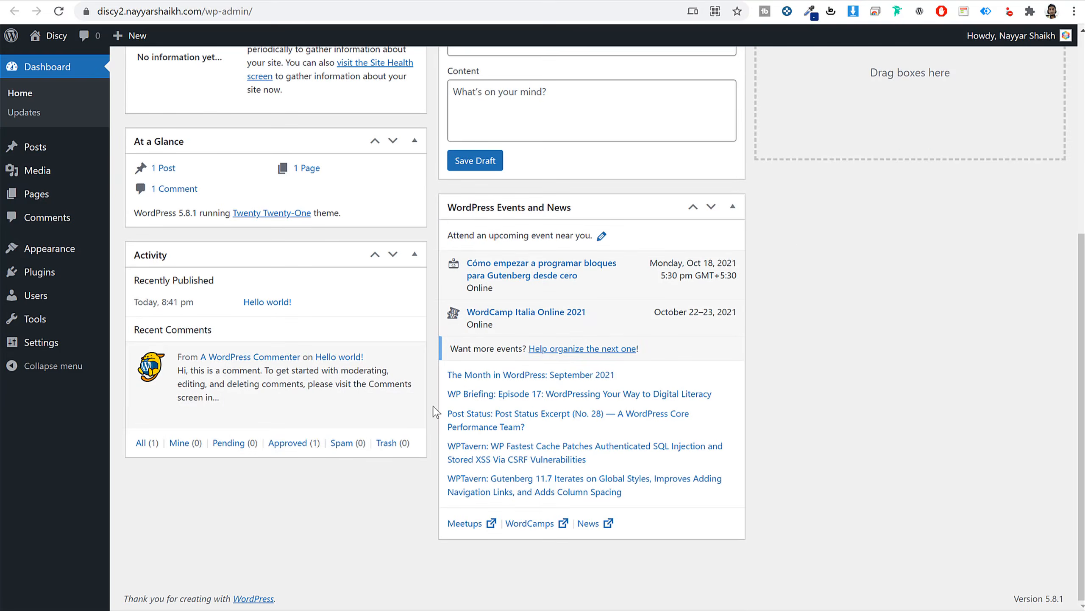
scroll(510, 391, up, 5)
scroll(603, 336, down, 1)
scroll(602, 336, down, 5)
scroll(602, 342, up, 5)
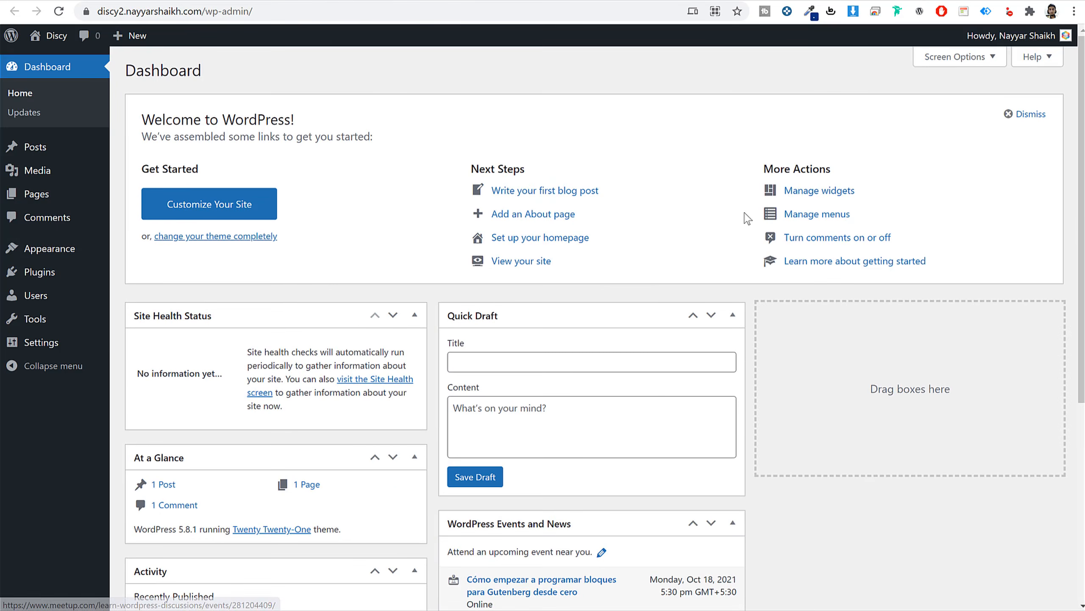
Hide Site Health Status, At a Glance, Activity, Quick Draft and Welcome, then view Posts.
click(952, 60)
click(219, 119)
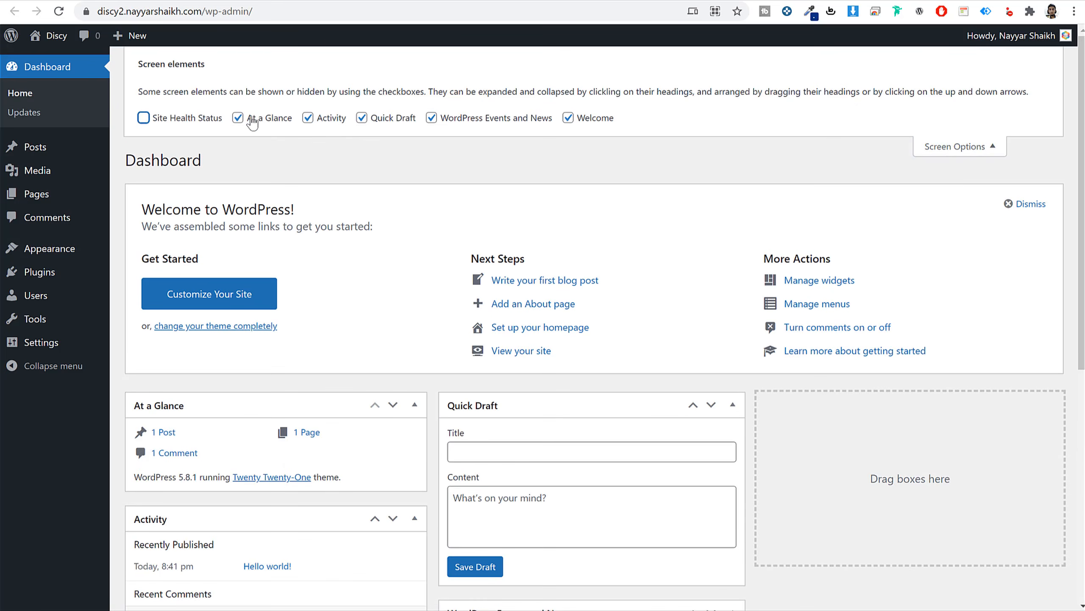
click(252, 118)
click(348, 120)
click(387, 119)
click(614, 128)
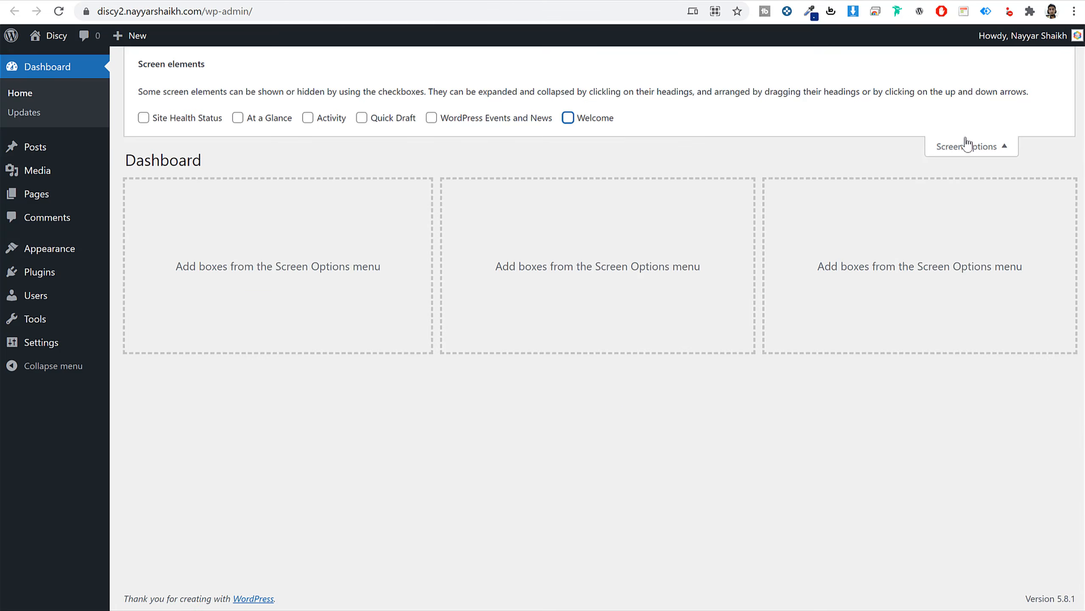
click(962, 145)
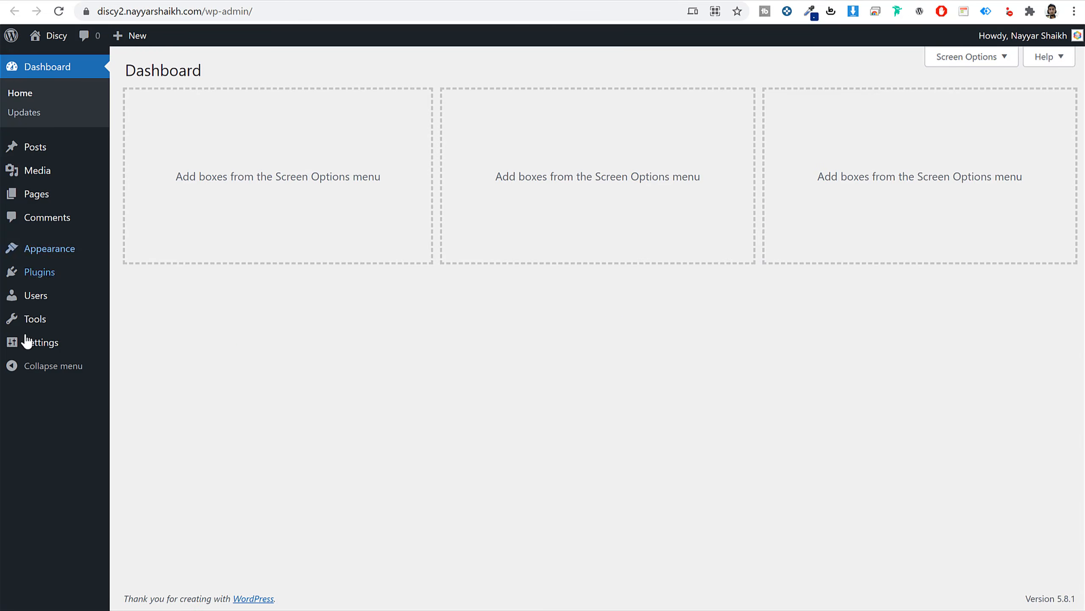
click(41, 152)
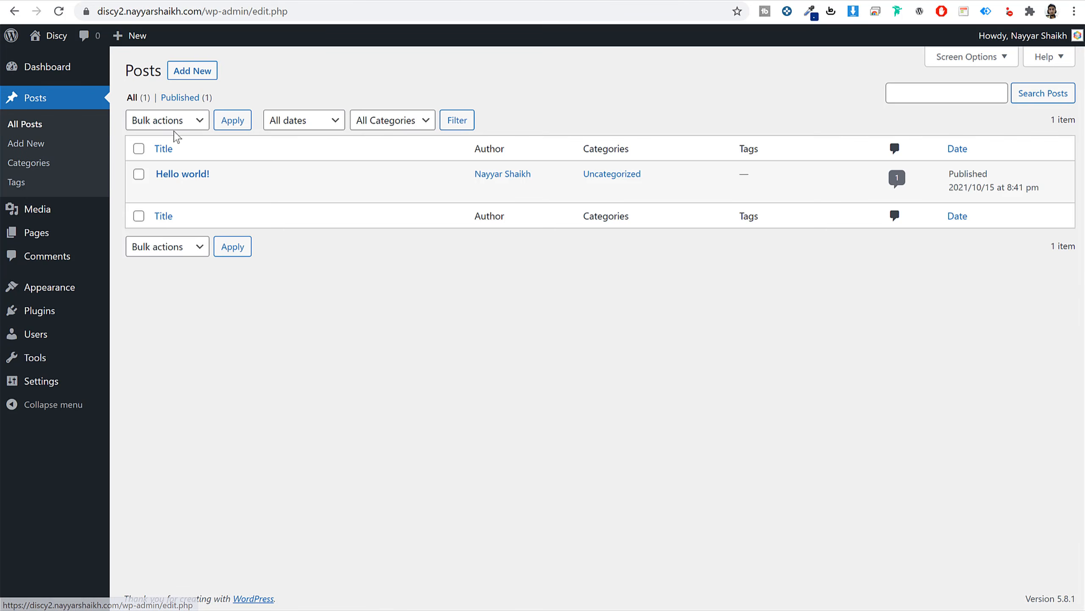
Note the Hello world! post, then browse the Media Library.
drag(225, 175, 157, 177)
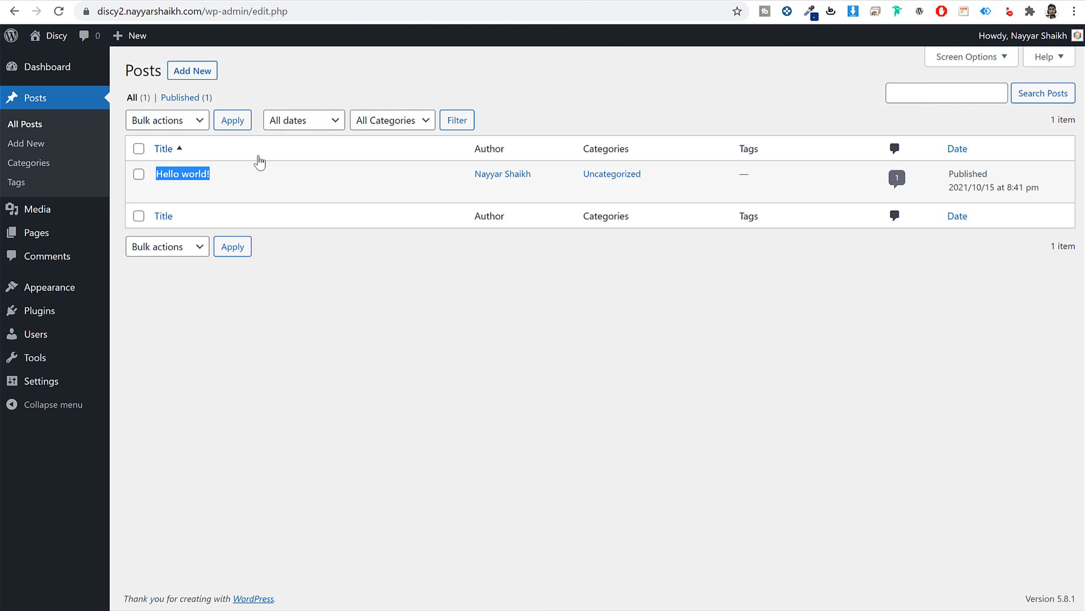
click(646, 105)
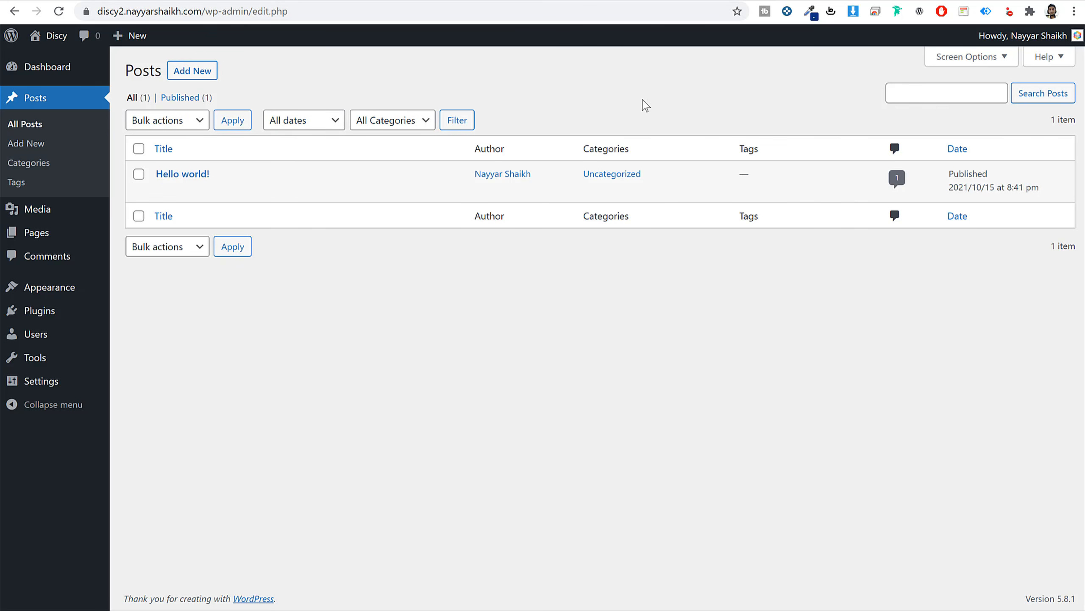
click(50, 210)
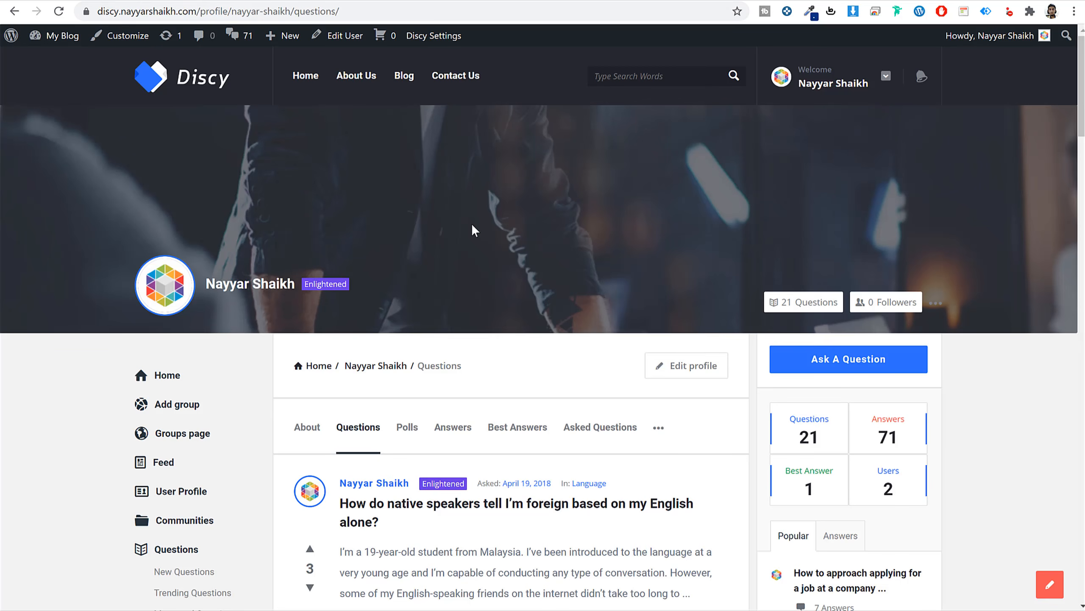
scroll(475, 369, down, 10)
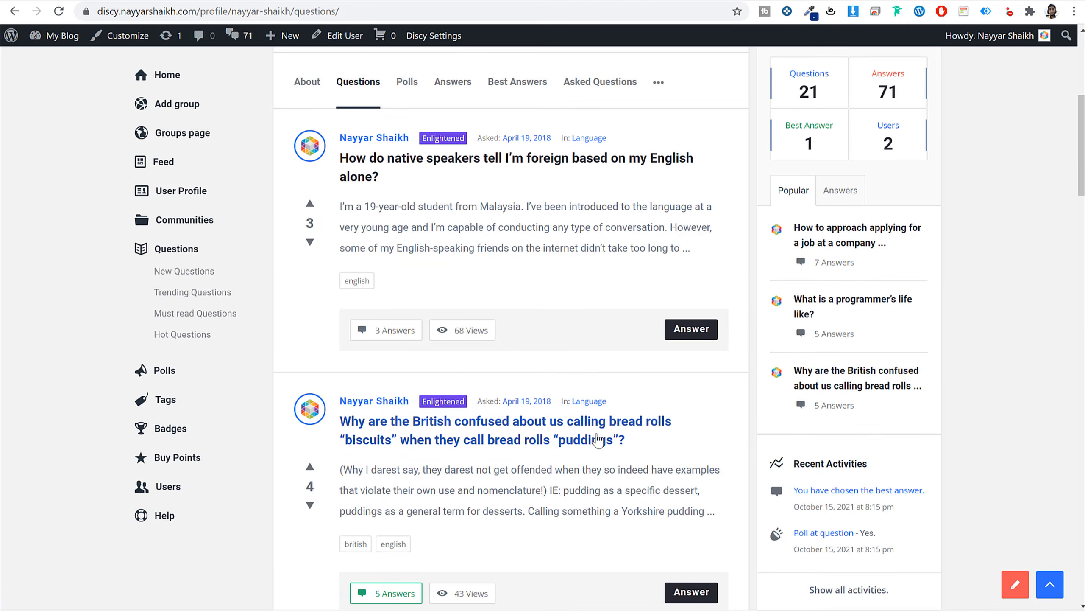
scroll(780, 448, down, 12)
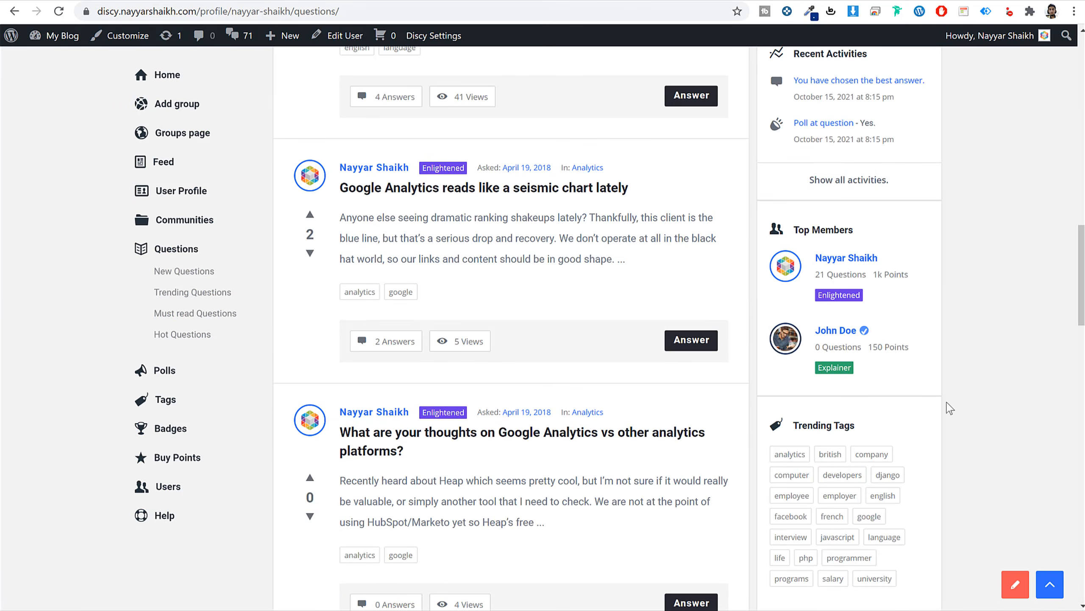
scroll(953, 427, up, 7)
scroll(954, 426, up, 10)
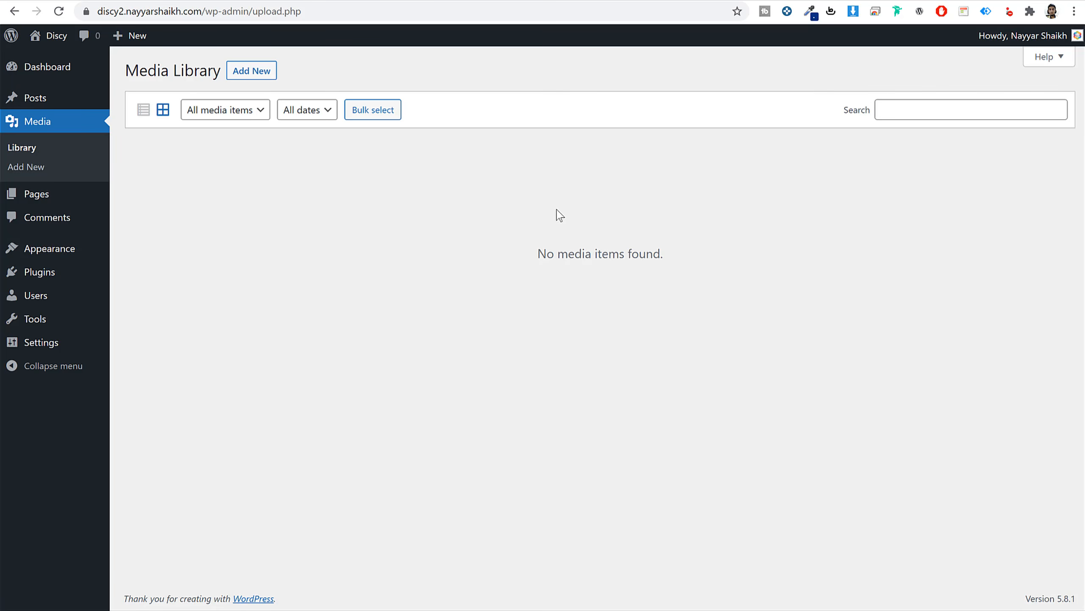
Look over the Pages and Comments screens, then go to Appearance > Themes.
click(47, 196)
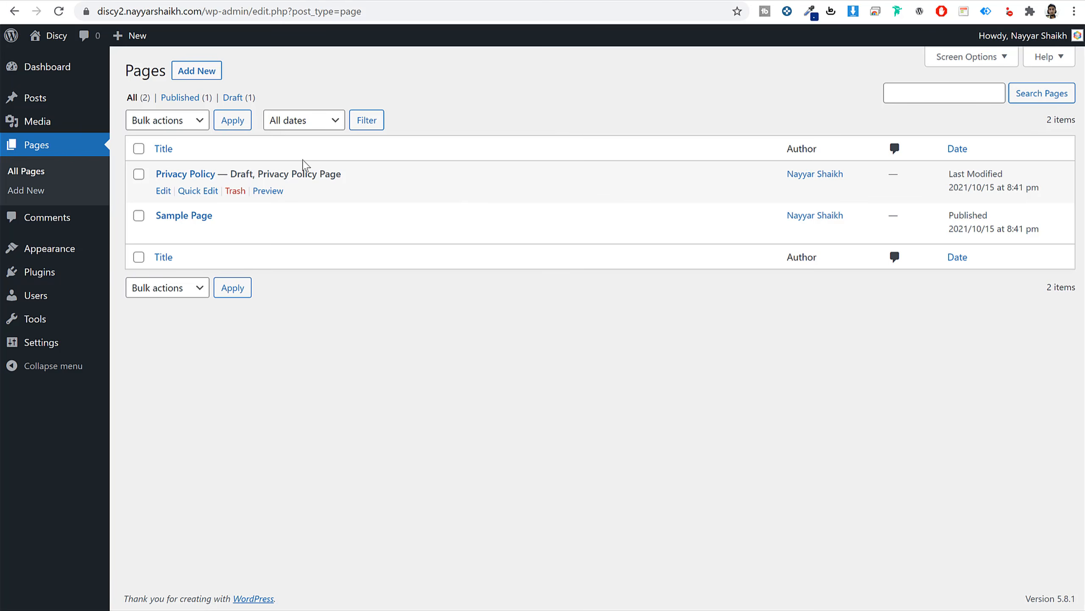
click(64, 219)
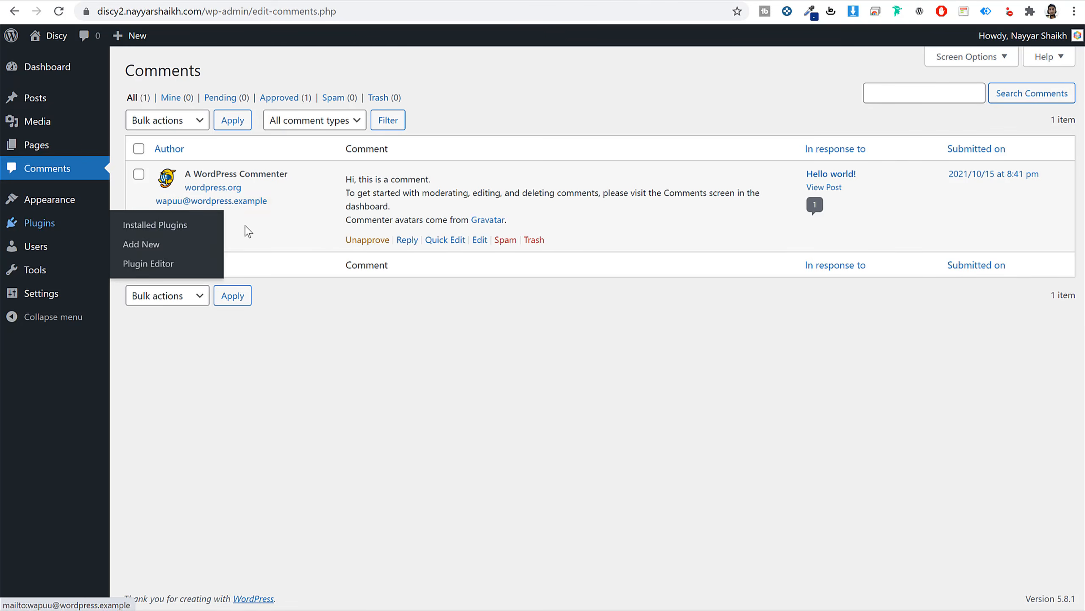
mouse_move(532, 202)
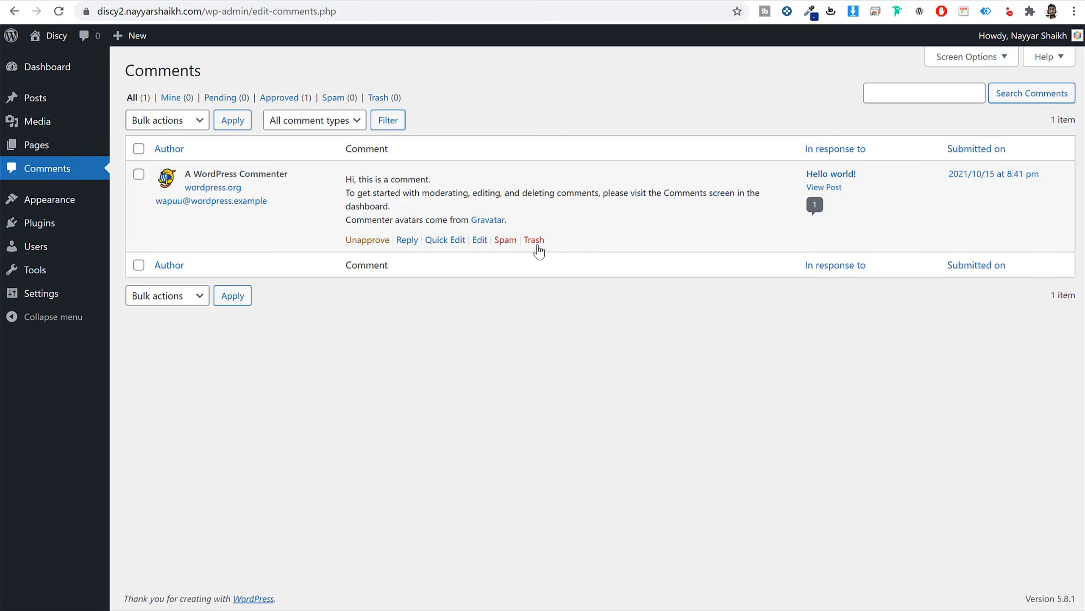
click(61, 207)
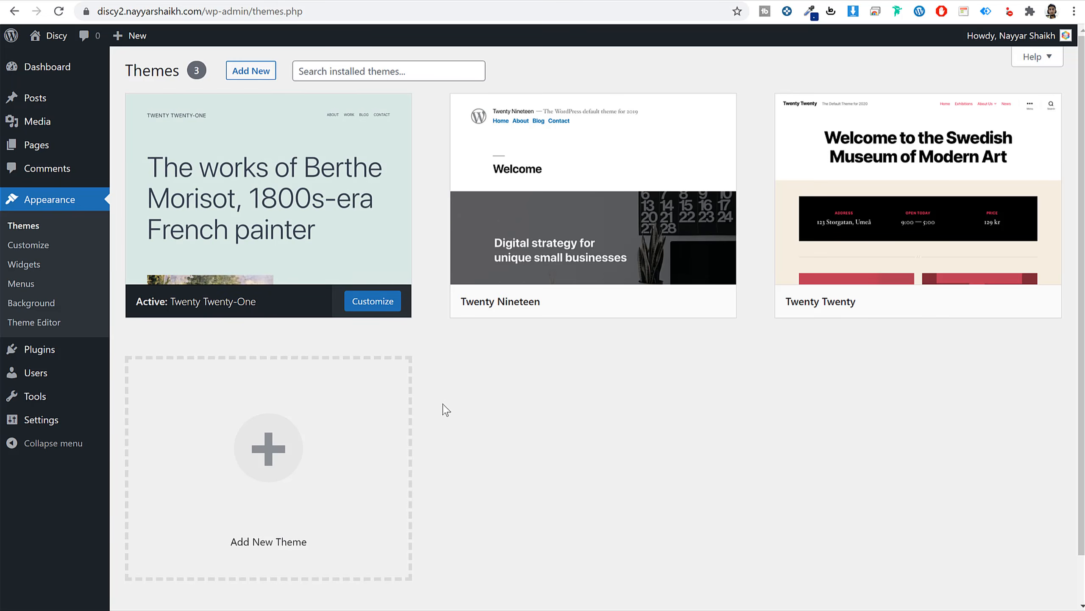
Activate the Twenty Nineteen theme and reload the Discy homepage to preview it.
click(545, 1)
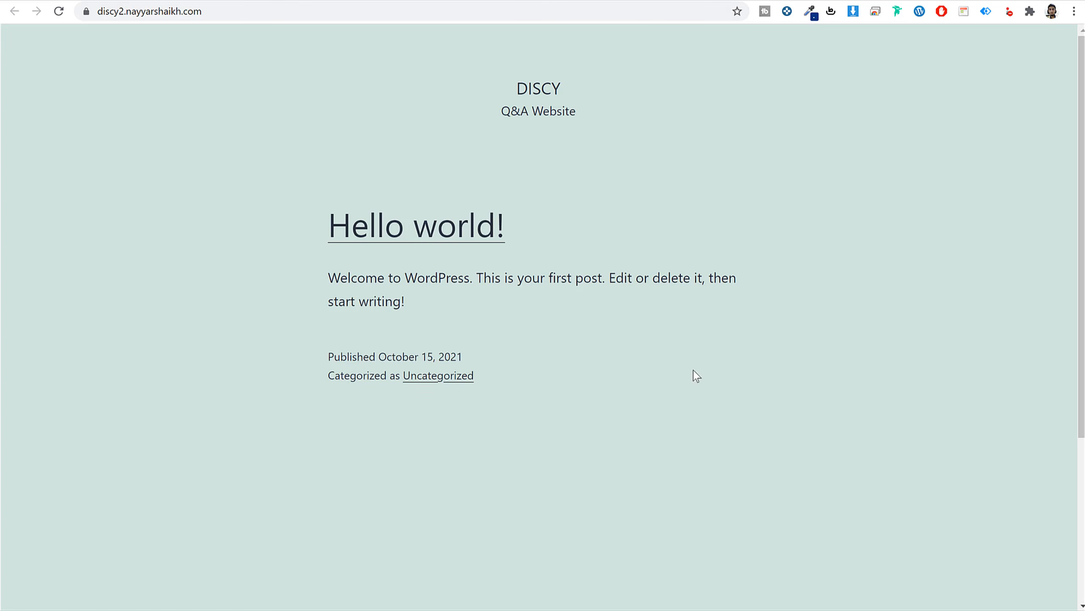
scroll(696, 376, down, 5)
scroll(691, 380, up, 5)
click(452, 3)
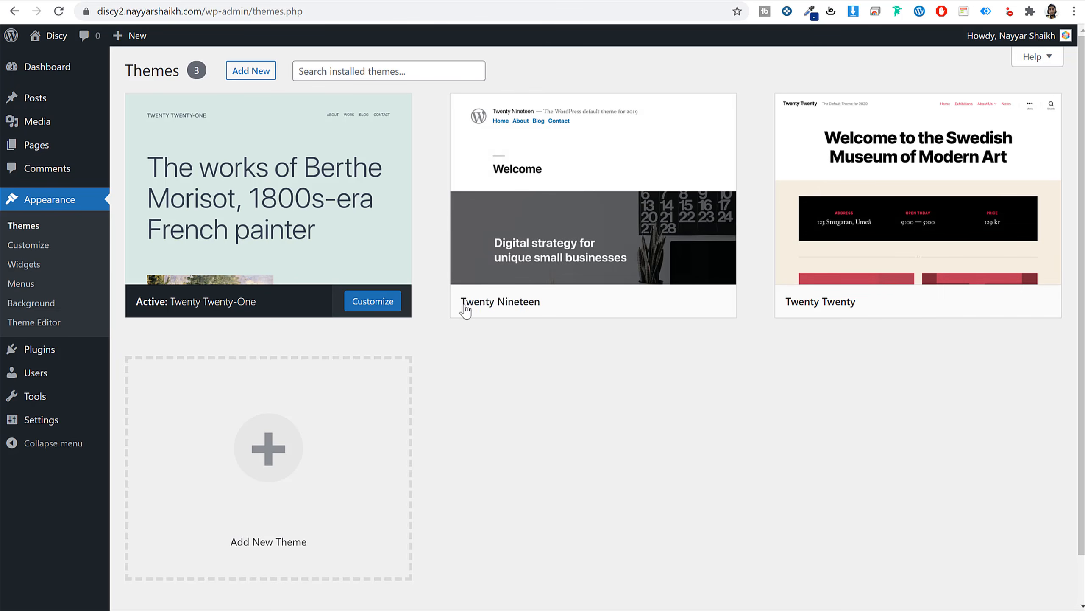
mouse_move(501, 311)
click(632, 305)
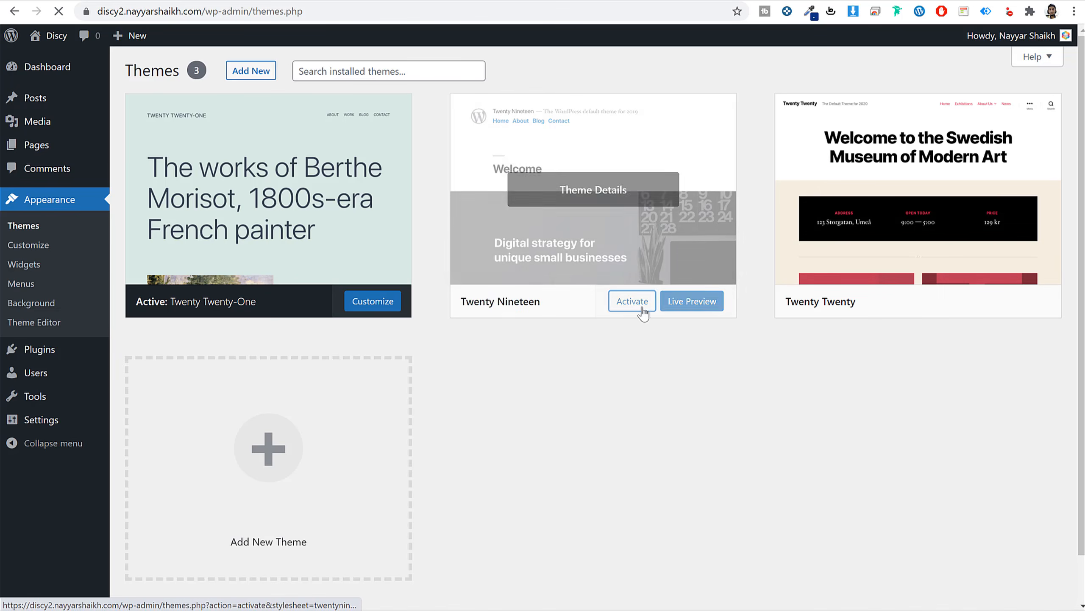
click(604, 5)
click(109, 1)
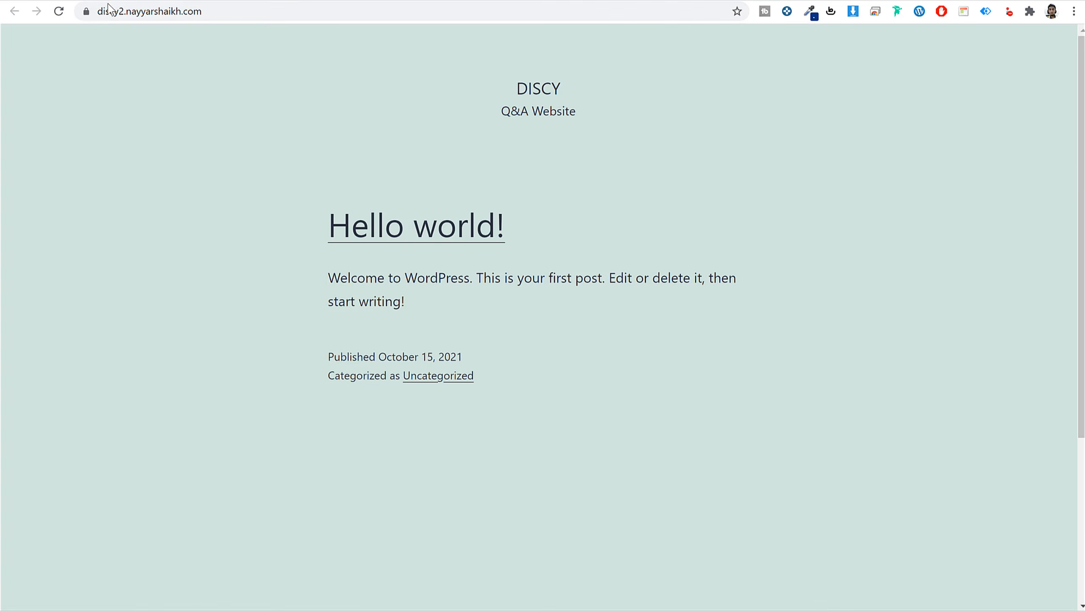
click(64, 9)
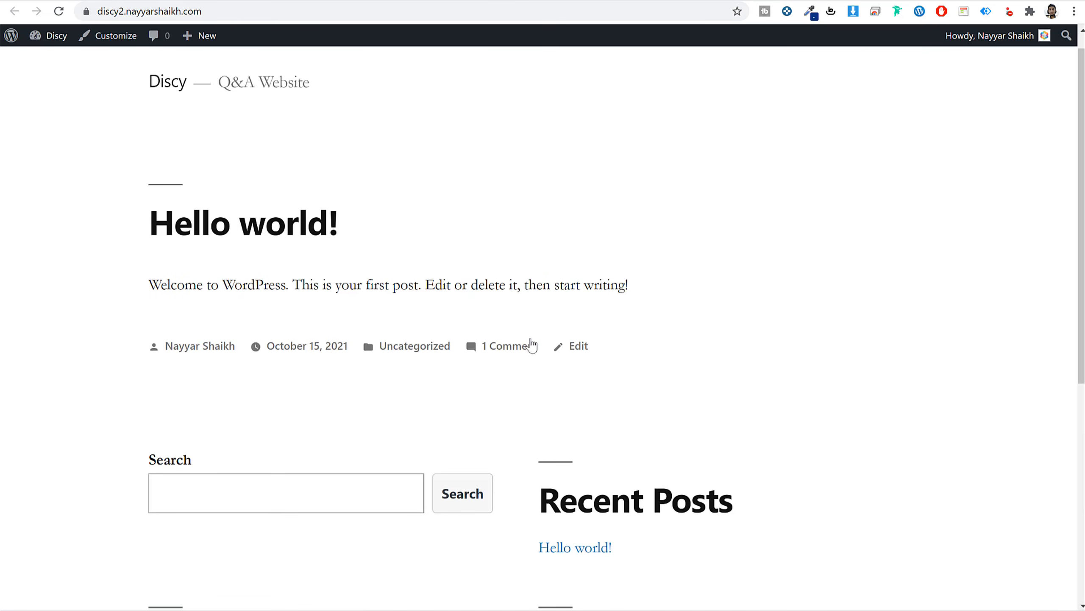
scroll(555, 368, down, 7)
scroll(568, 374, up, 7)
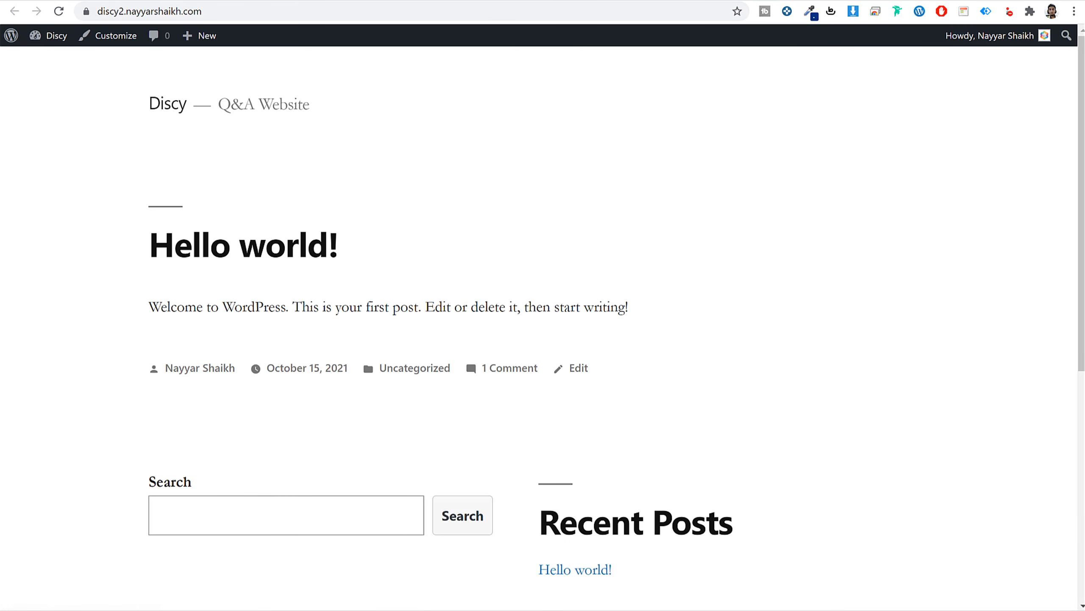
click(109, 1)
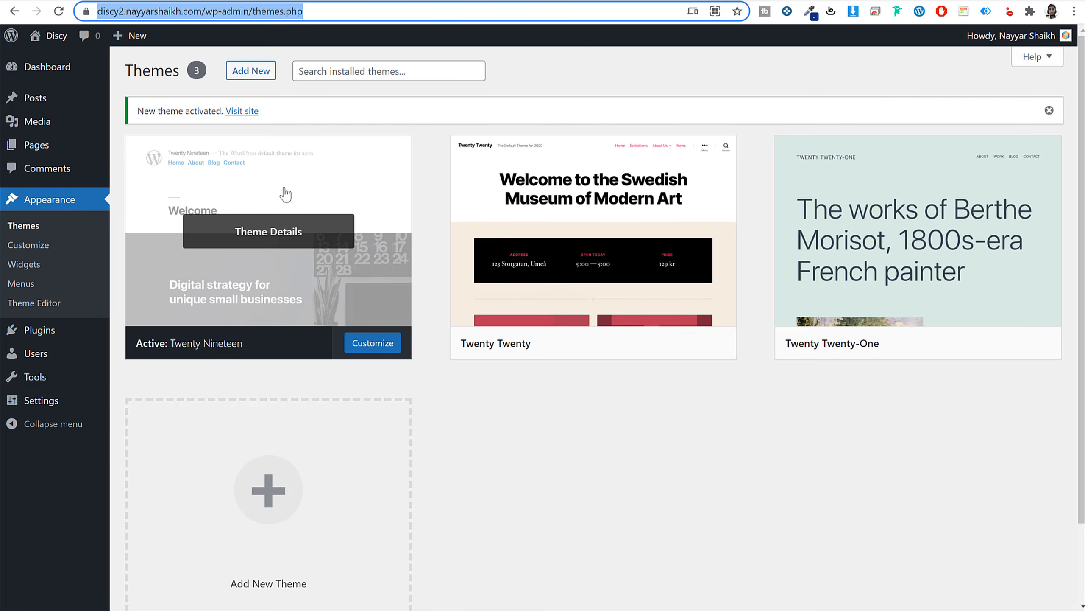
click(528, 1)
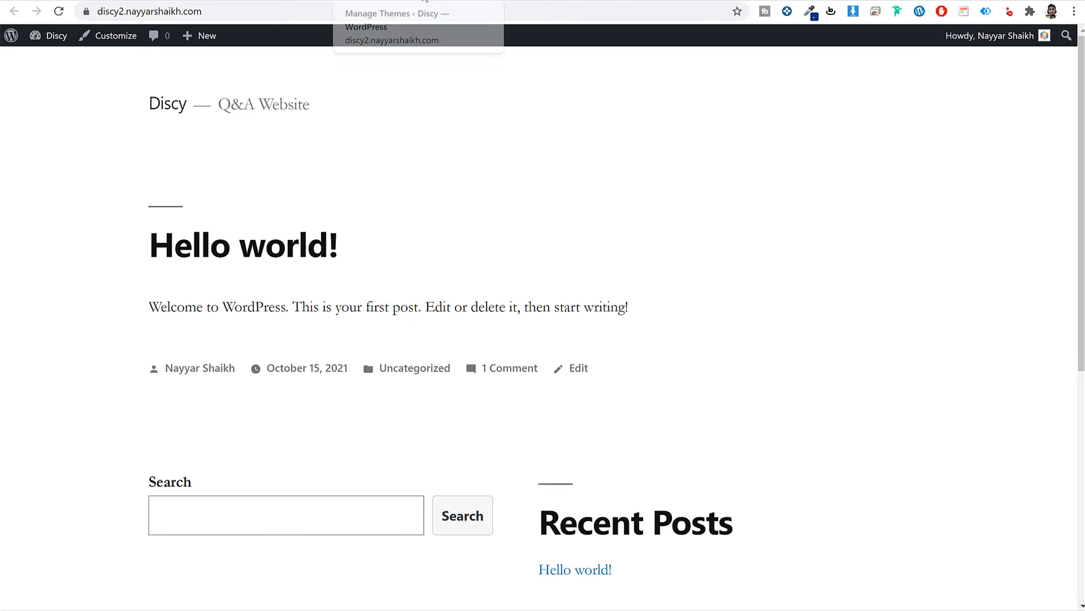
click(425, 1)
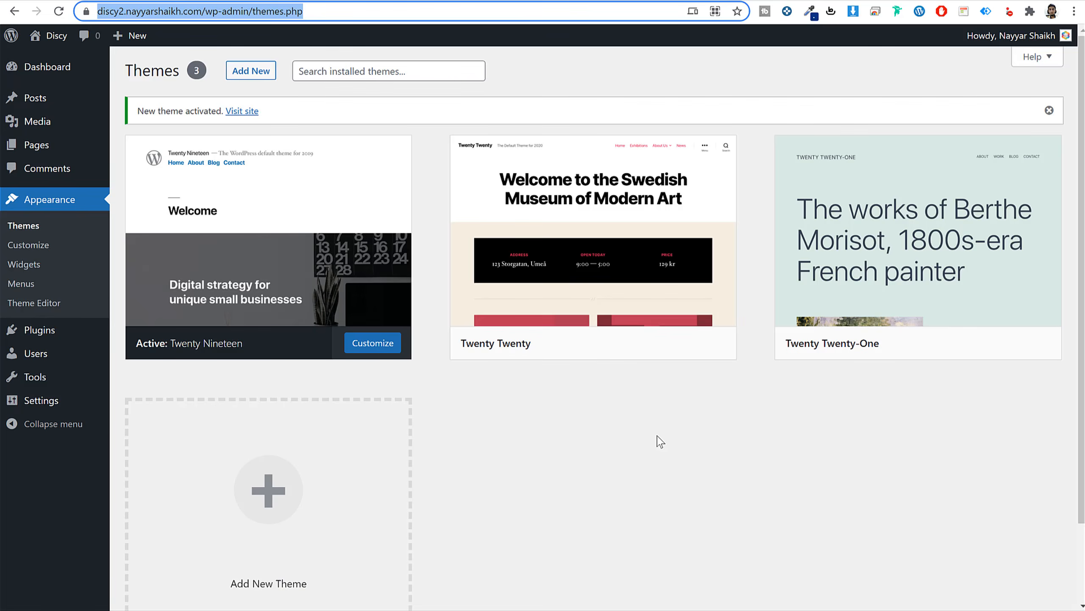
Delete the Twenty Twenty and Twenty Twenty-One themes, leaving only Twenty Nineteen.
click(625, 244)
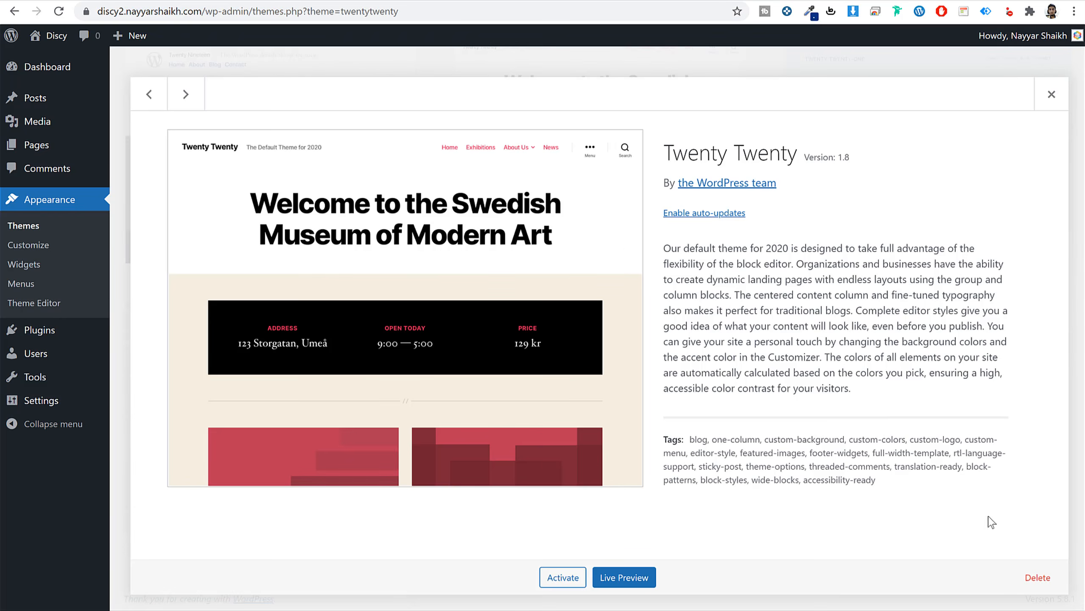
click(1038, 577)
click(611, 115)
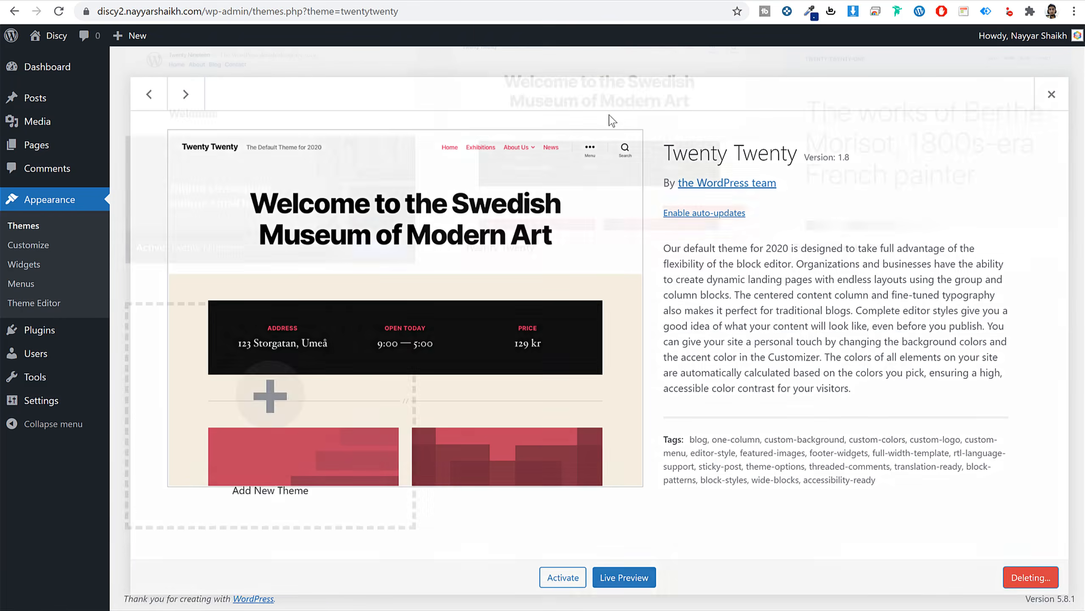
click(572, 194)
click(1038, 577)
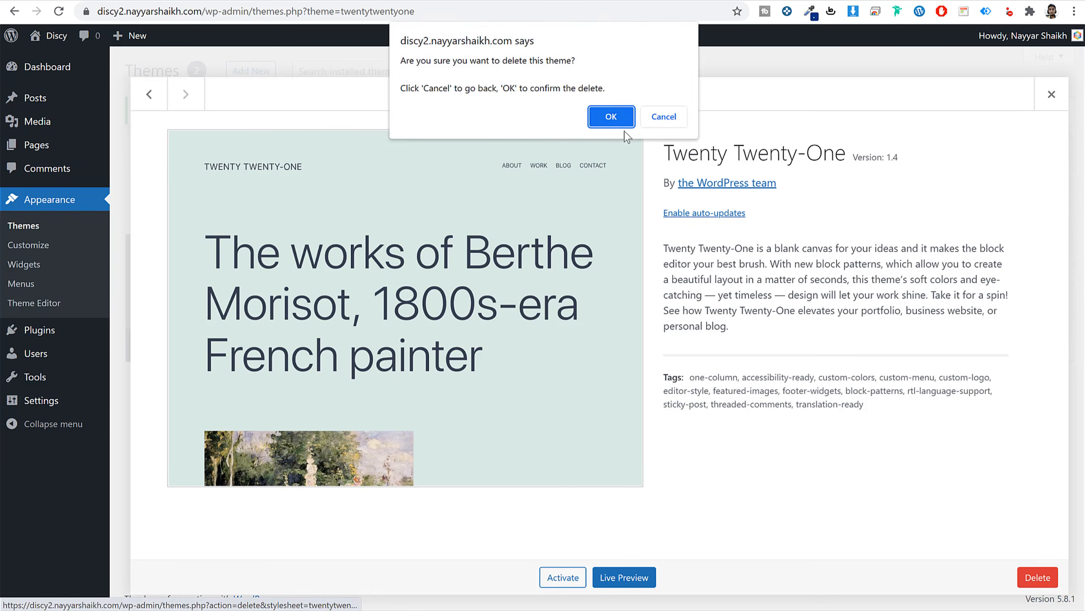
click(611, 117)
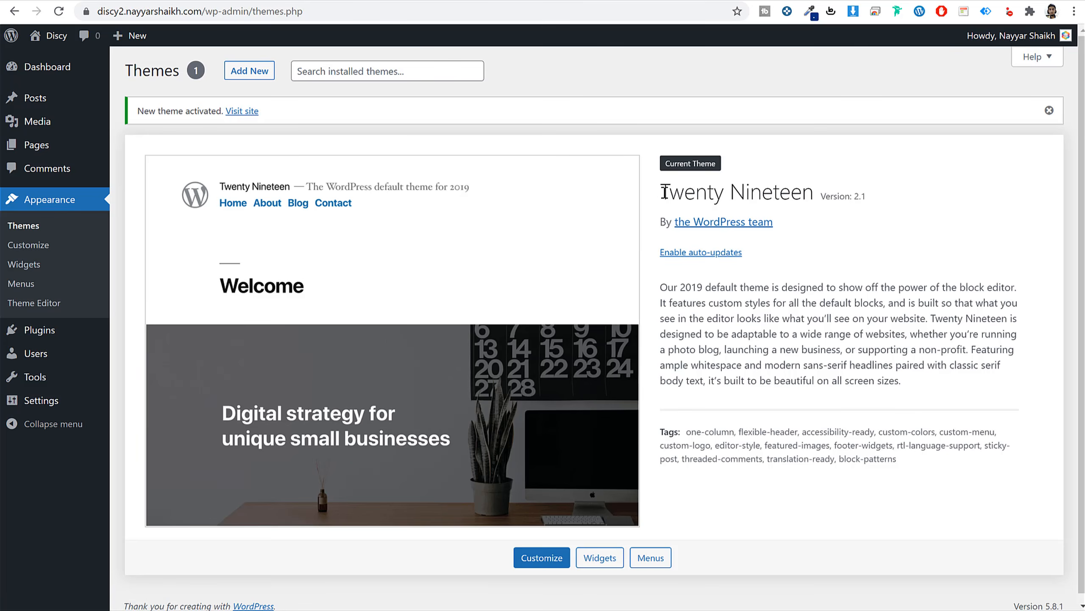
drag(665, 192, 816, 195)
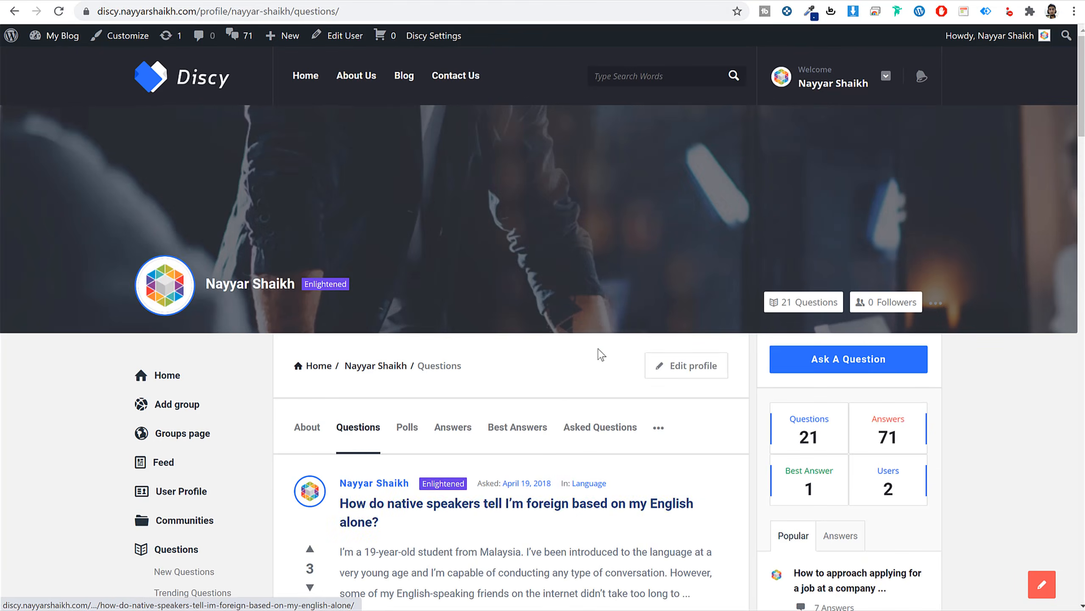
scroll(554, 385, down, 20)
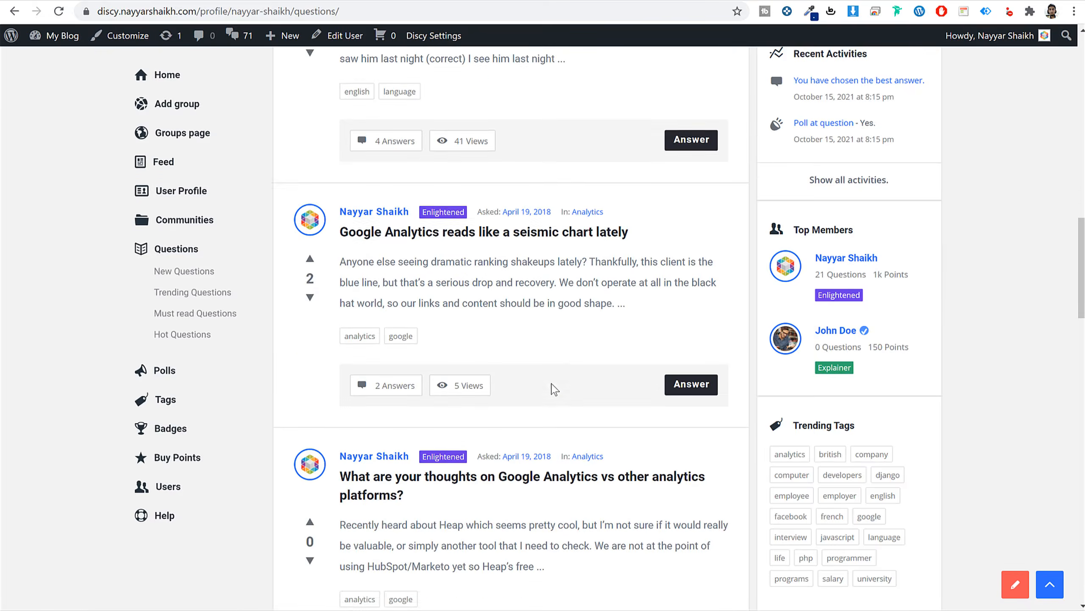
scroll(555, 390, down, 5)
scroll(970, 398, up, 15)
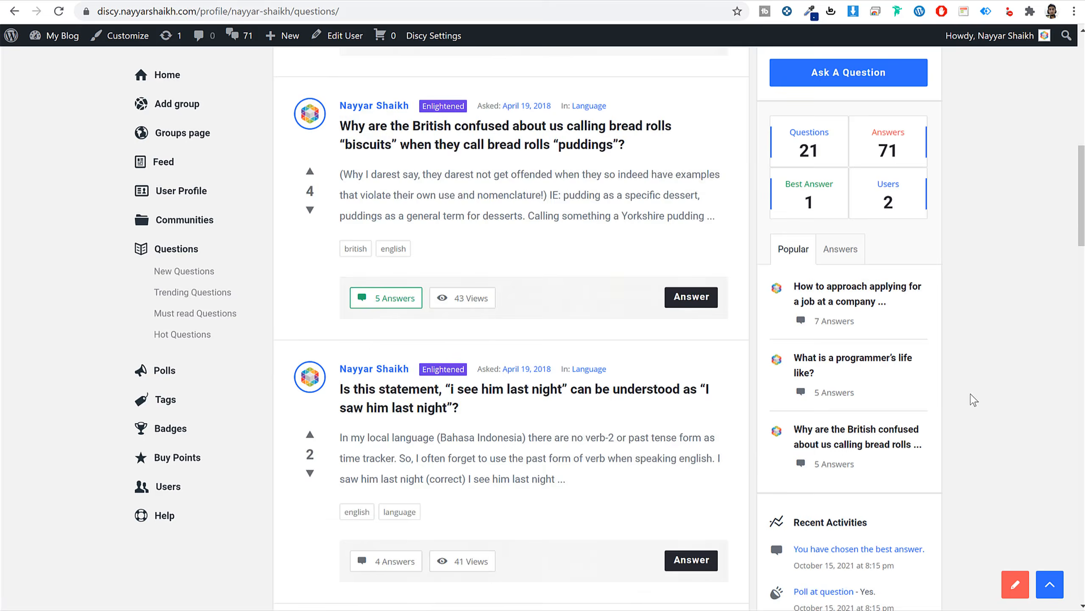
scroll(971, 398, up, 10)
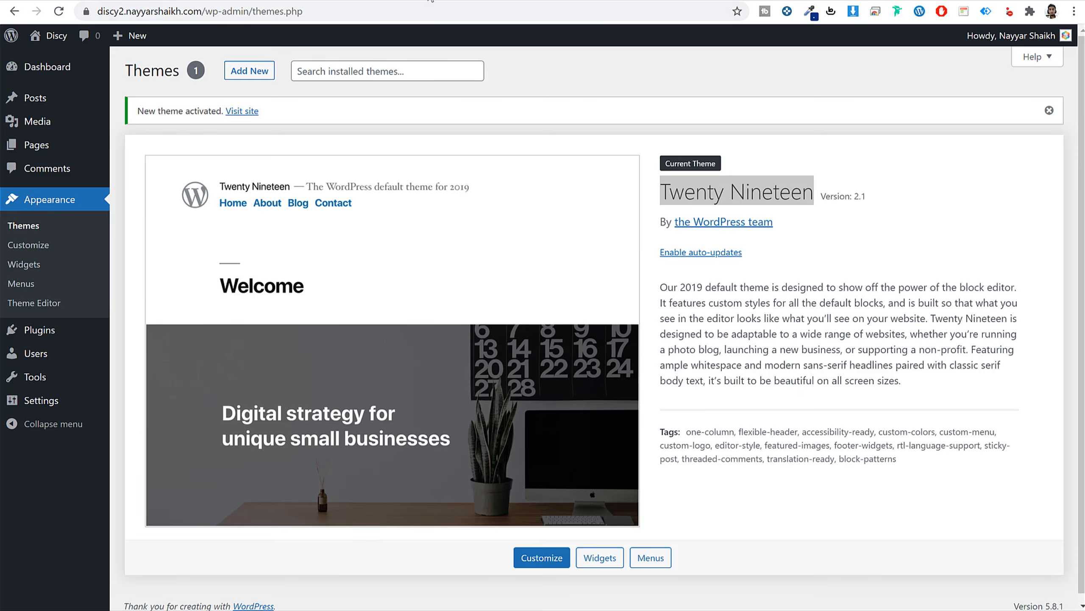
drag(661, 192, 812, 193)
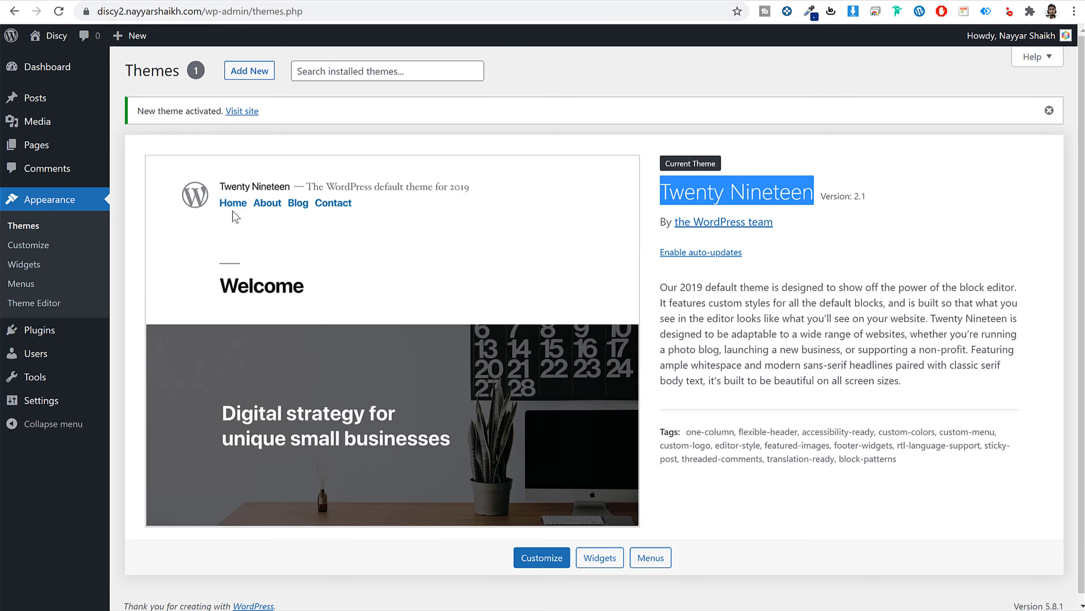
Delete Akismet Anti-Spam and Hello Dolly from Installed Plugins, confirming each deletion.
click(50, 337)
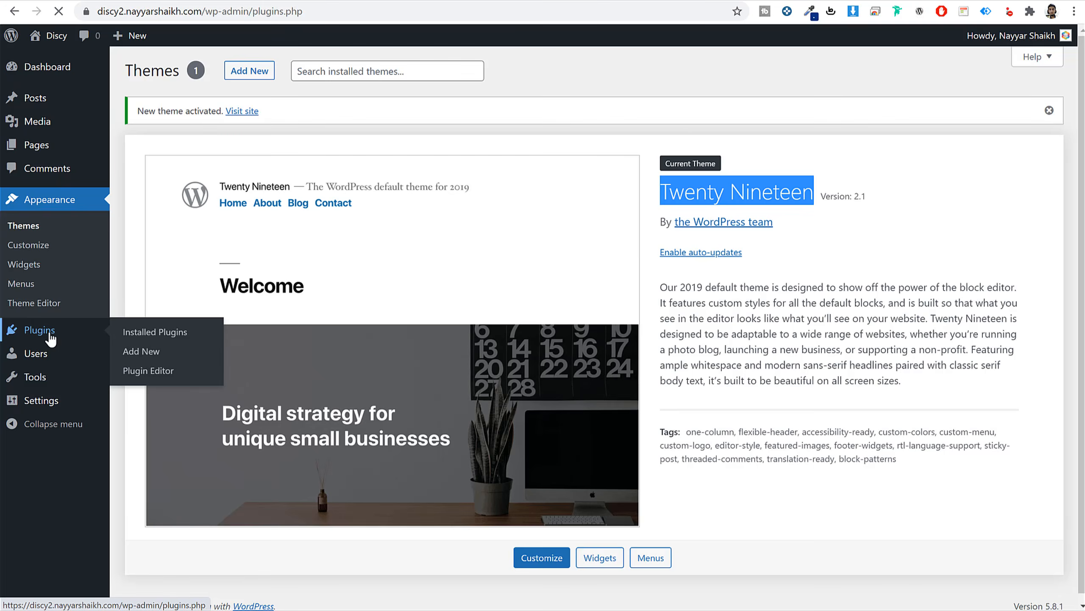
click(208, 190)
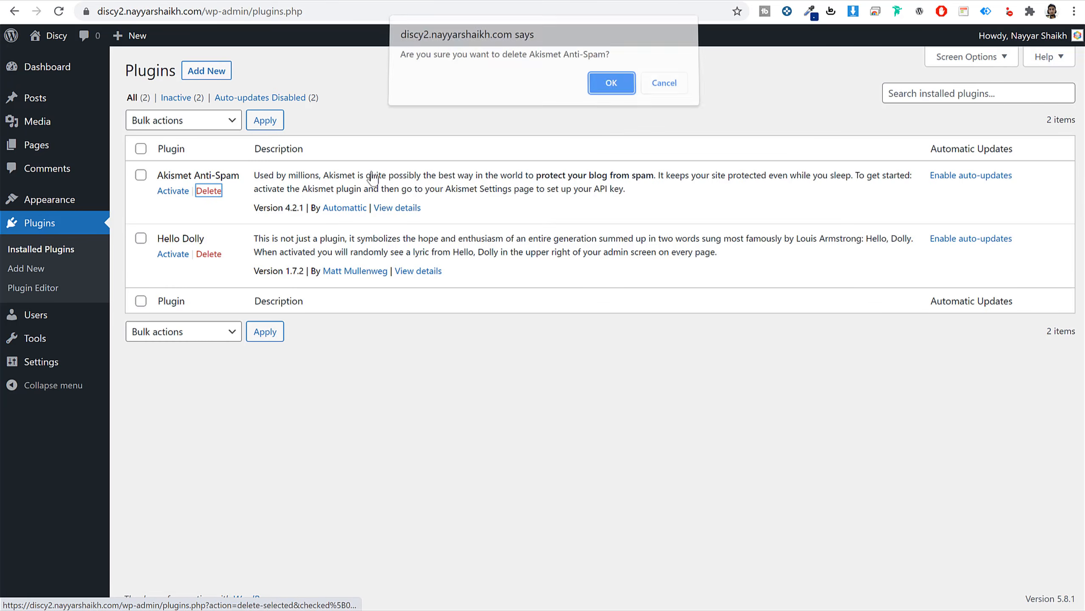
click(611, 87)
click(216, 221)
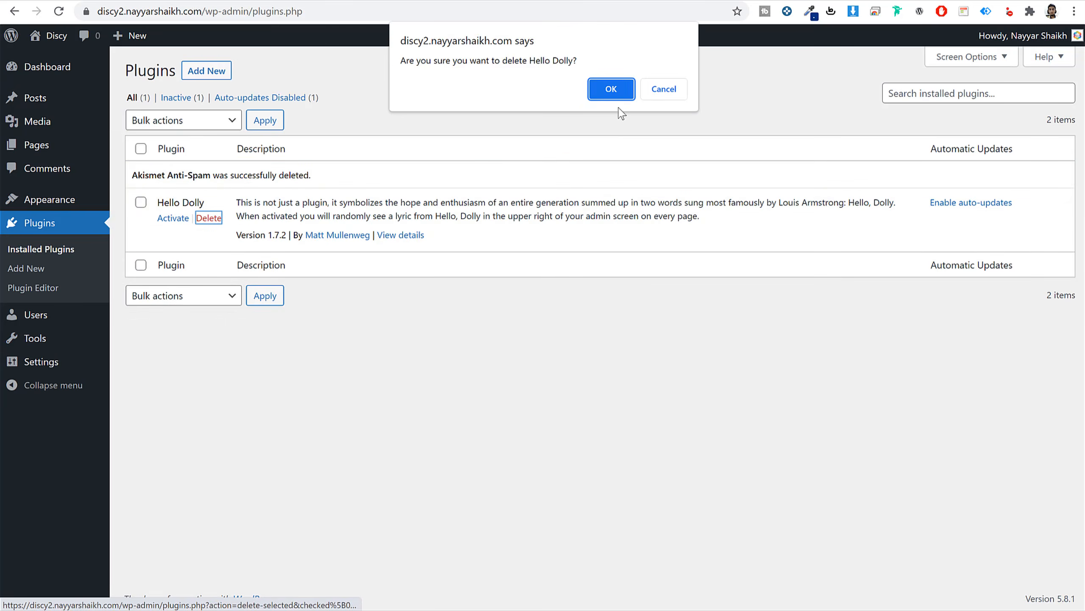
click(619, 96)
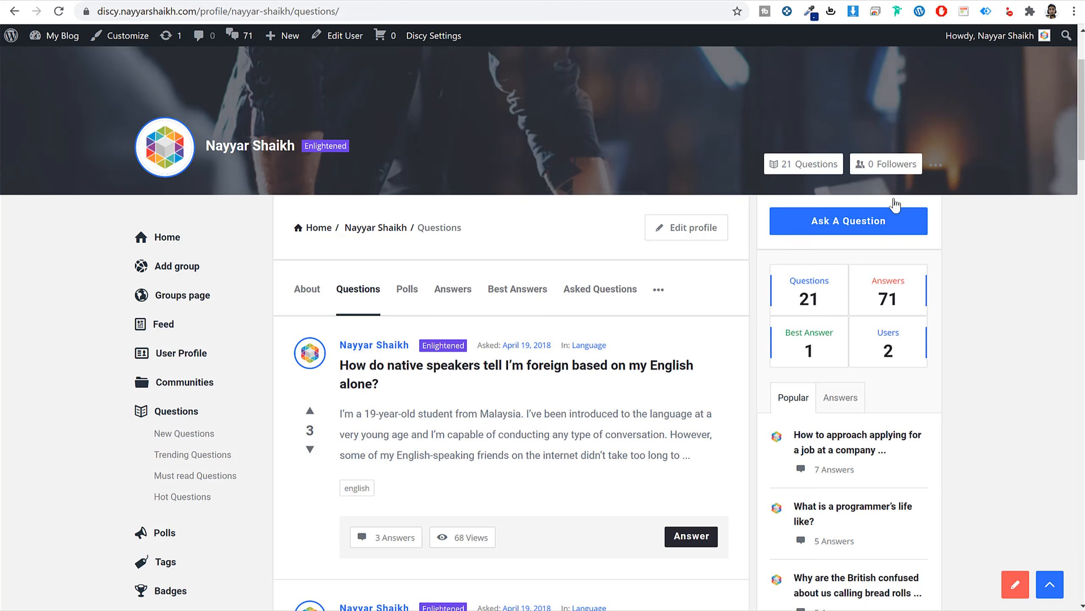
scroll(983, 334, down, 10)
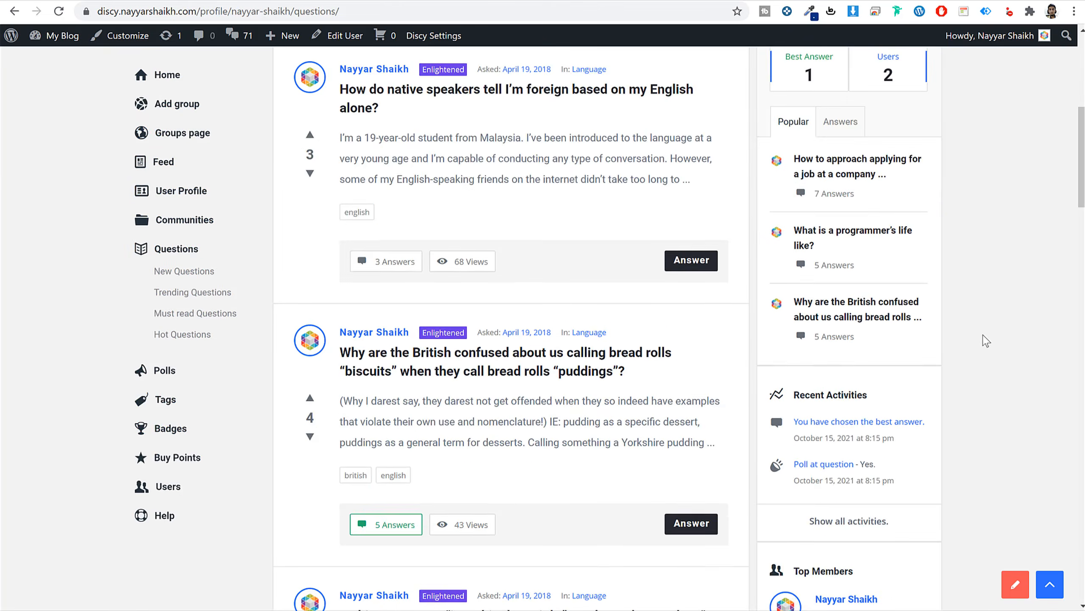
scroll(991, 350, up, 10)
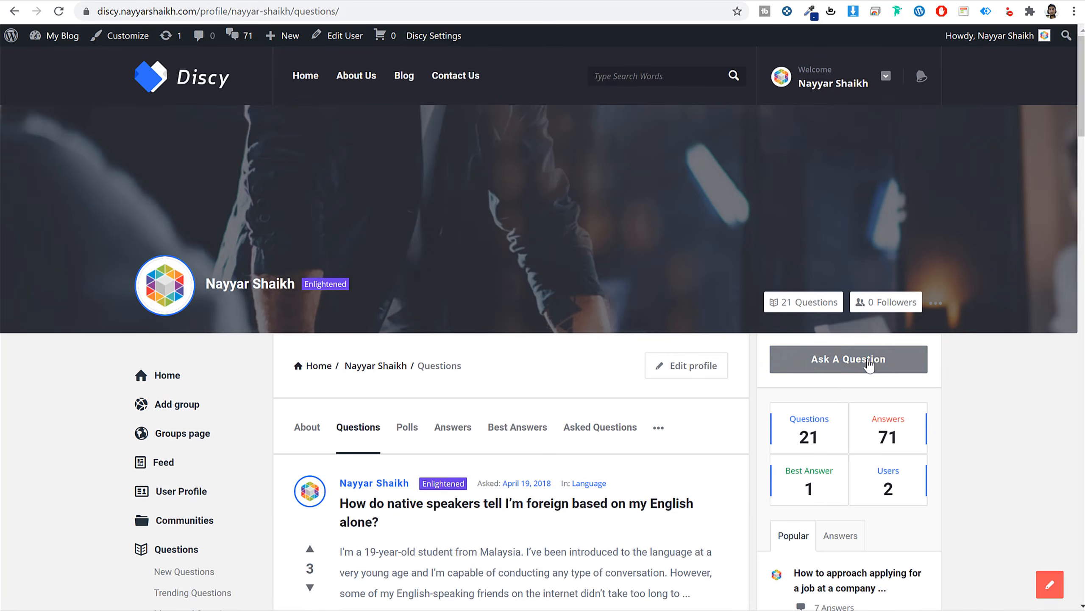
scroll(847, 347, down, 5)
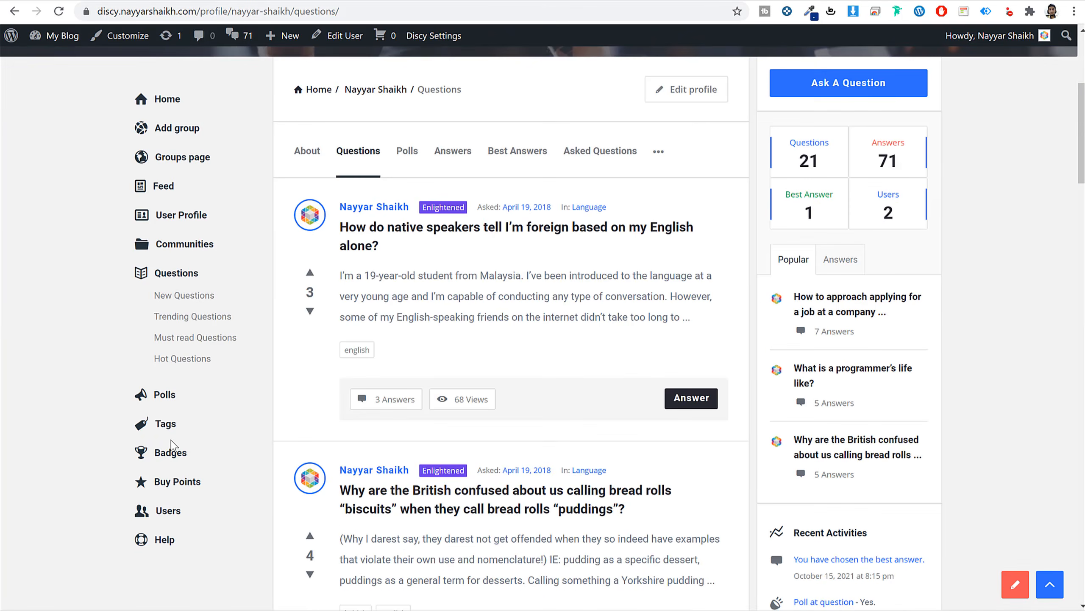
scroll(212, 467, up, 5)
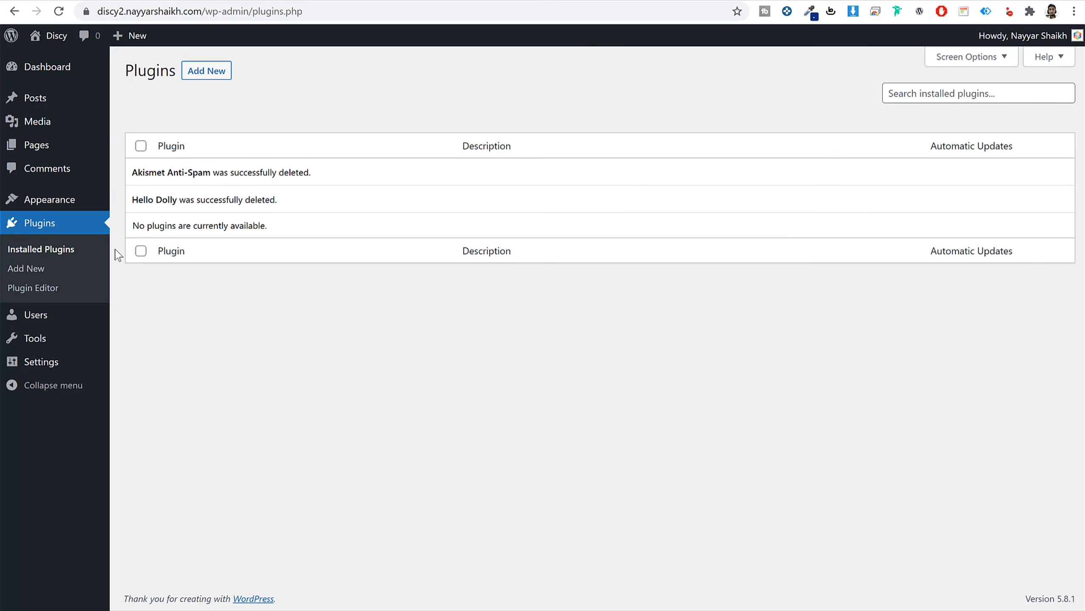
Review General Settings: site title Discy, tagline Q&A Website and the administration email.
click(50, 364)
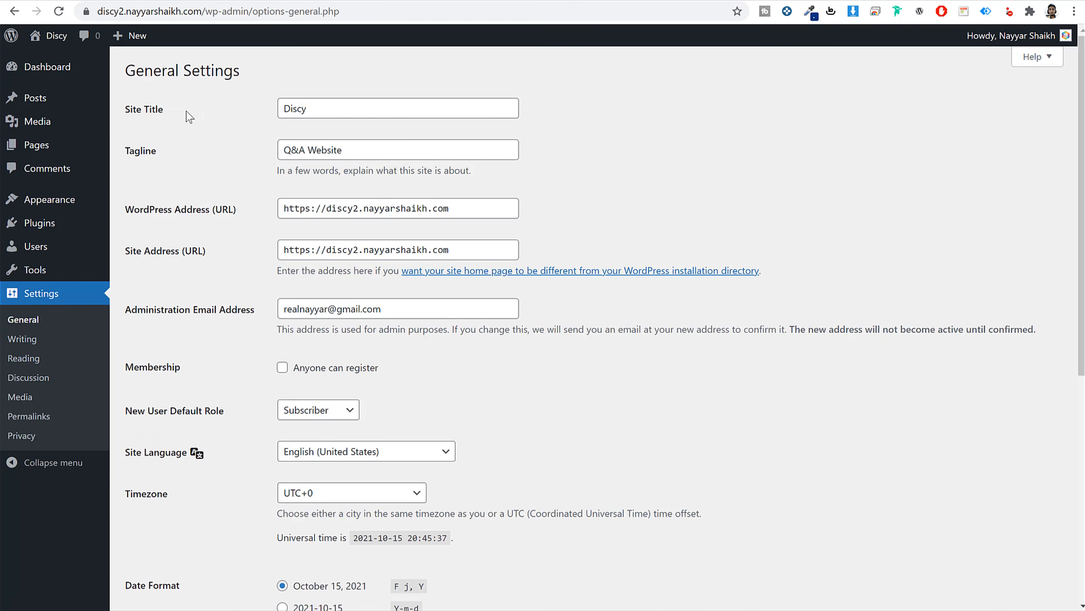
drag(186, 111, 125, 111)
drag(169, 157, 126, 155)
click(369, 110)
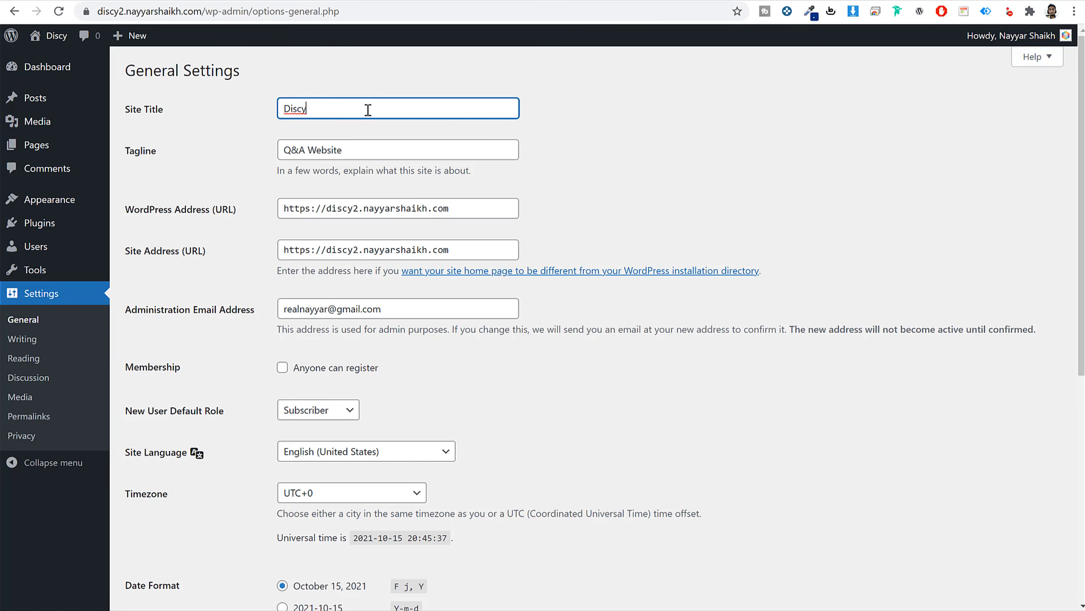
drag(367, 109, 261, 111)
drag(385, 148, 261, 154)
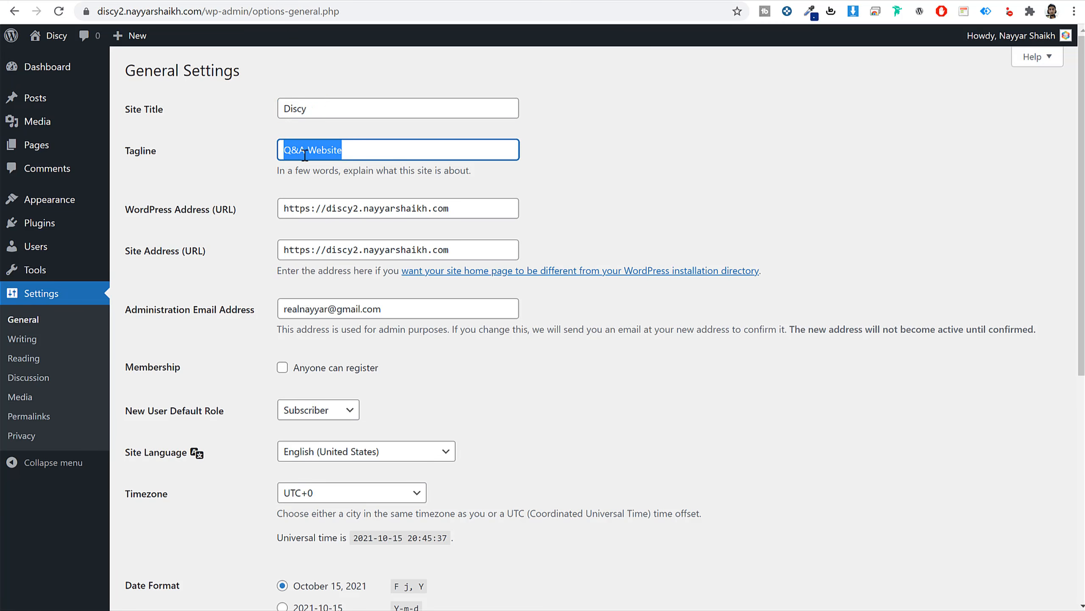
key(shift+Tab)
key(Tab)
scroll(652, 220, down, 1)
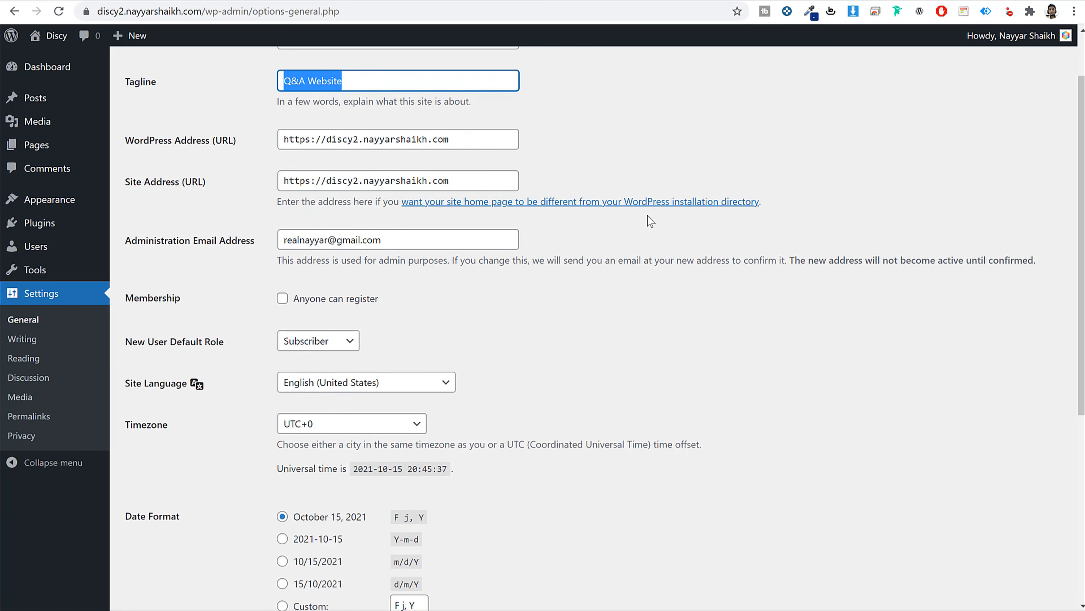
drag(131, 242, 256, 242)
triple_click(384, 244)
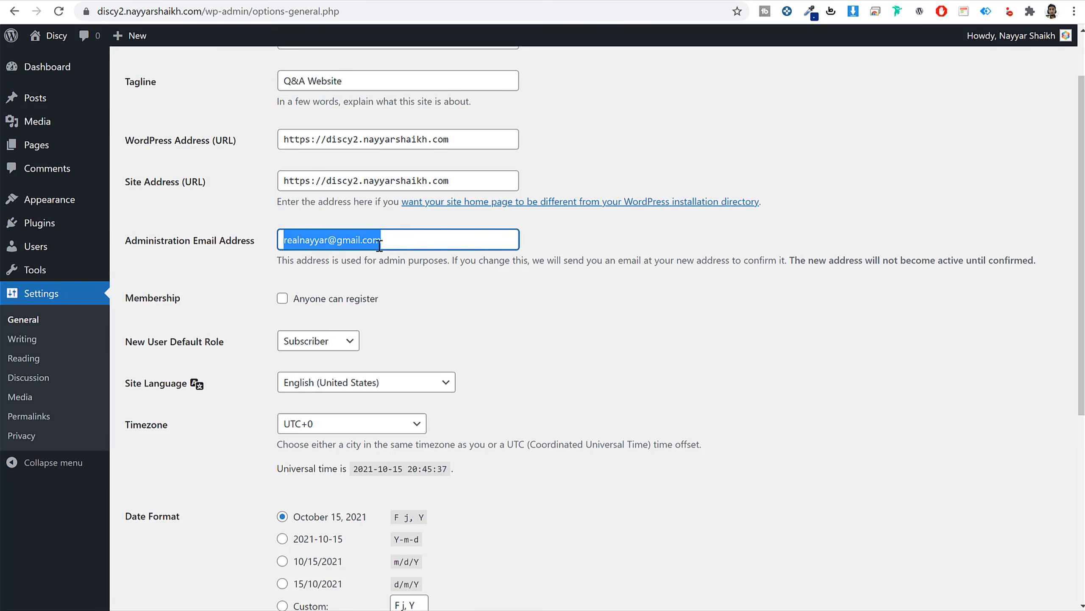
triple_click(412, 239)
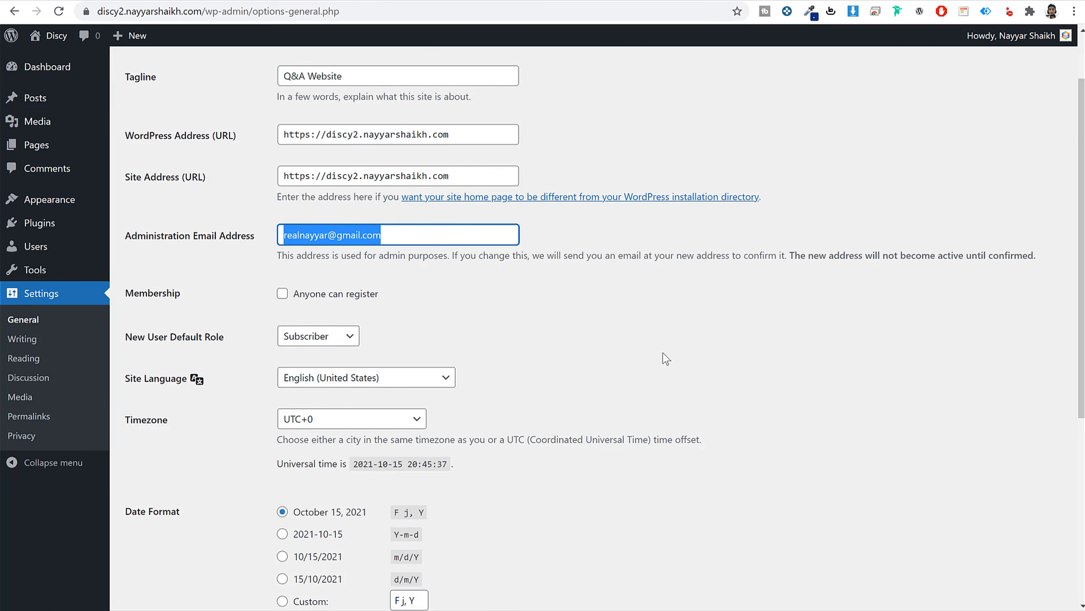
scroll(661, 359, down, 3)
Enable Anyone can register, set the timezone to Kolkata, and save the changes.
click(285, 163)
drag(394, 170, 281, 167)
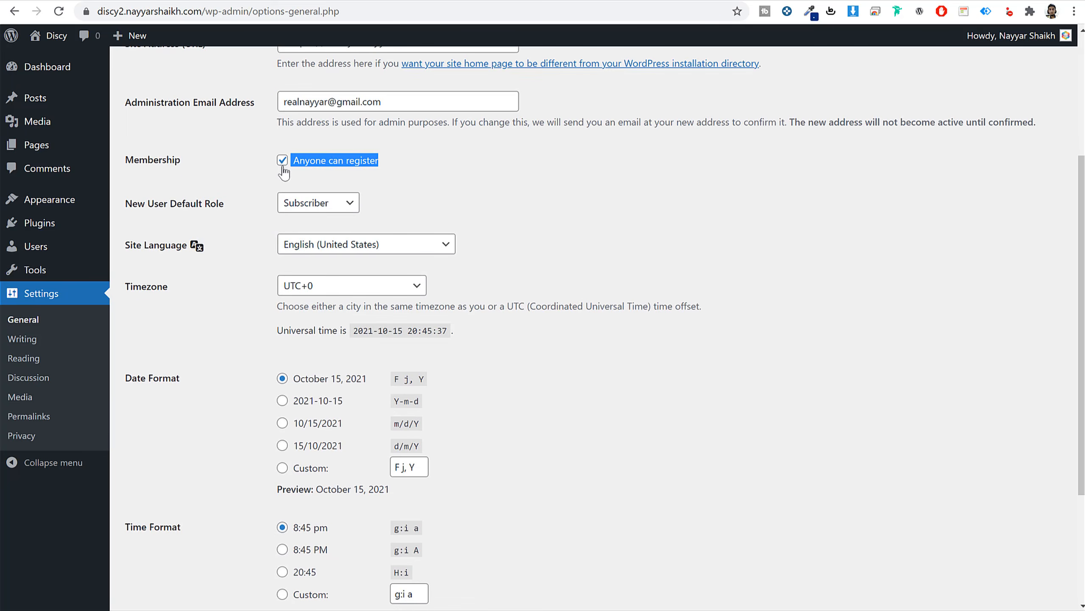
click(597, 204)
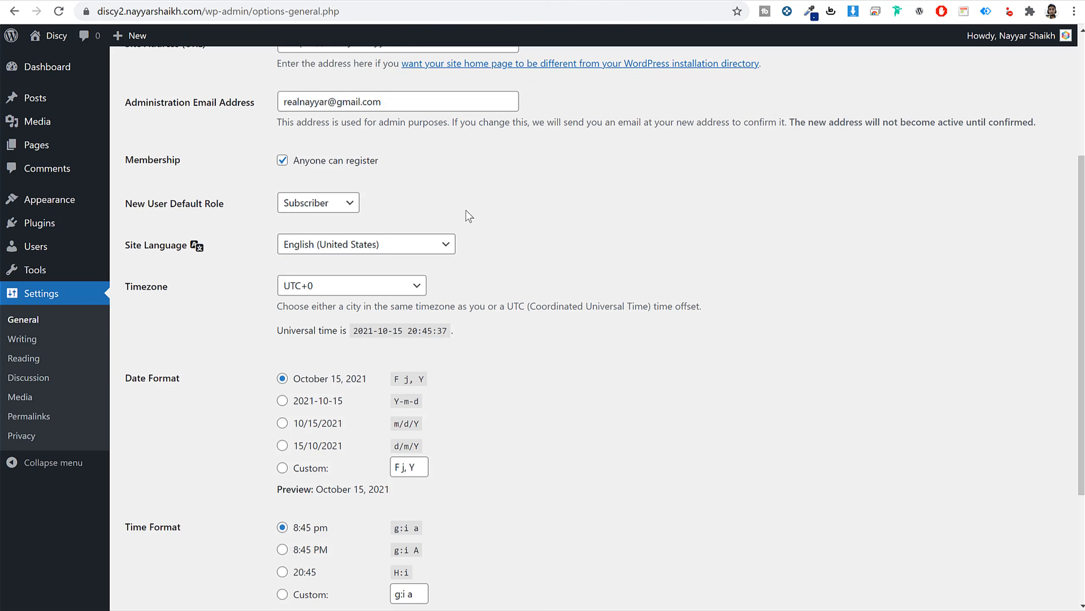
click(370, 291)
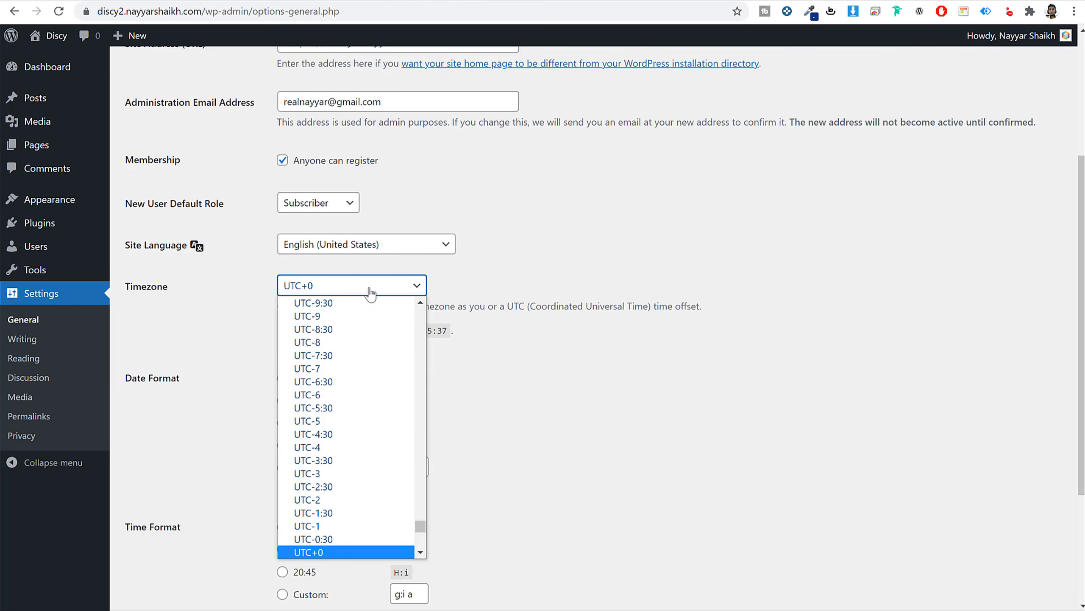
text(kol)
key(Return)
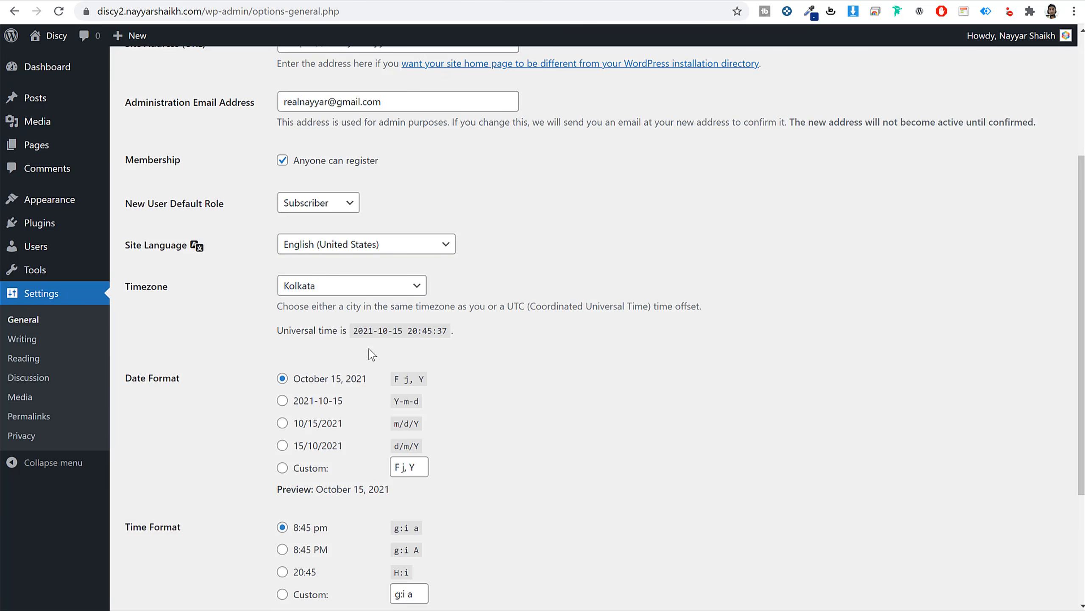
scroll(370, 355, down, 4)
click(160, 540)
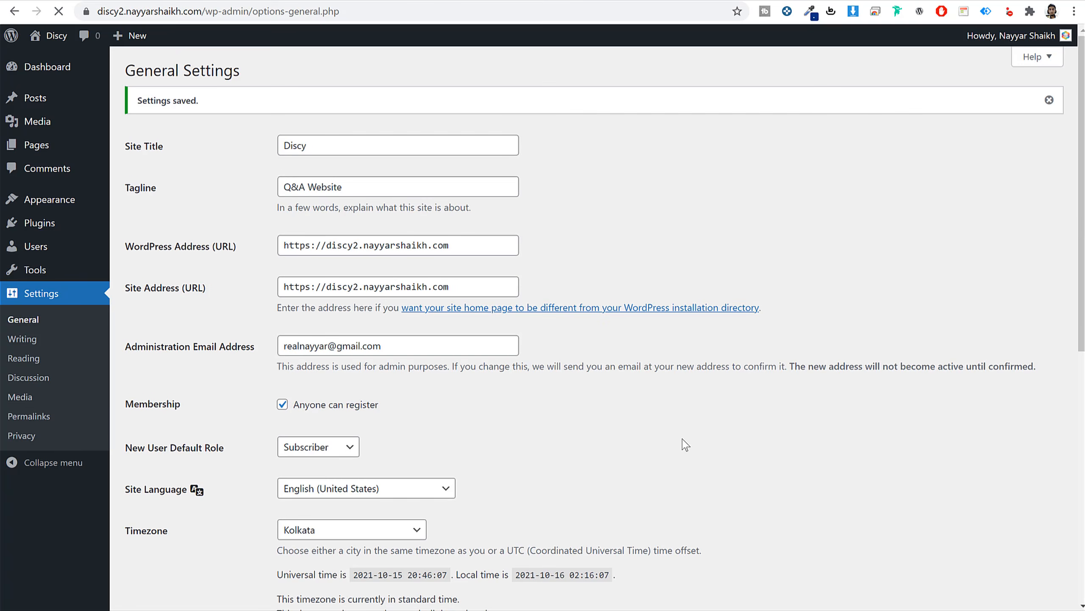
Save the Post name (/%postname%/) permalink structure, then return to the Dashboard.
click(37, 417)
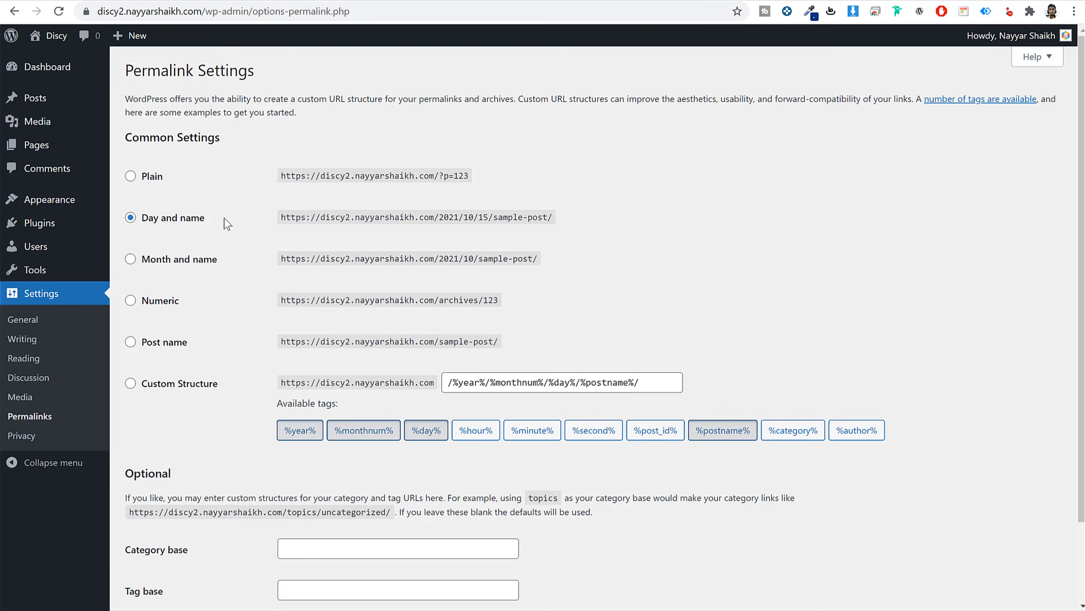
click(168, 344)
drag(198, 347, 142, 348)
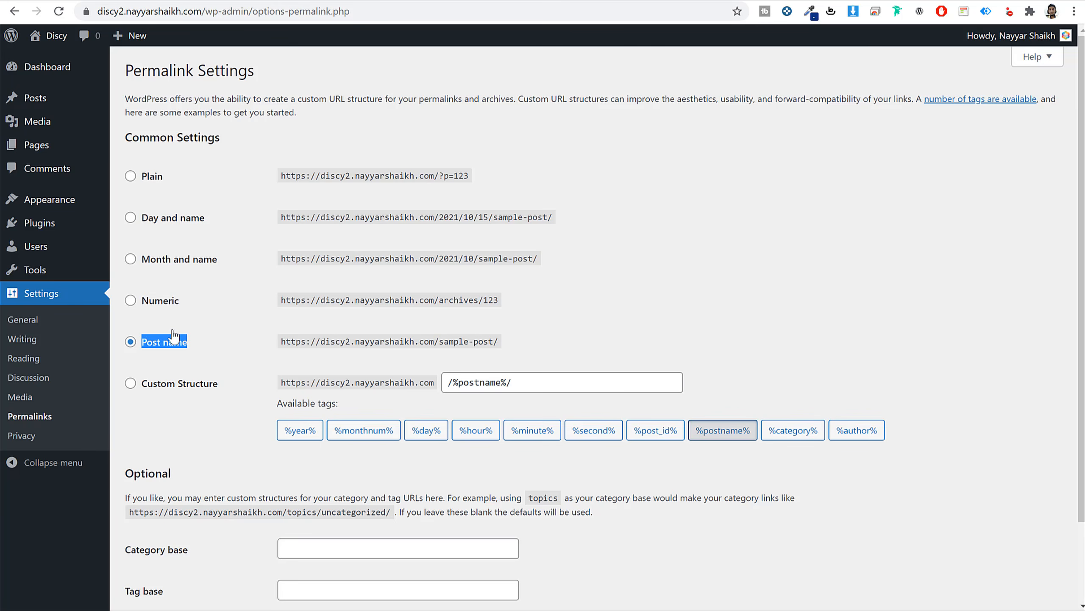
scroll(204, 394, down, 3)
click(160, 539)
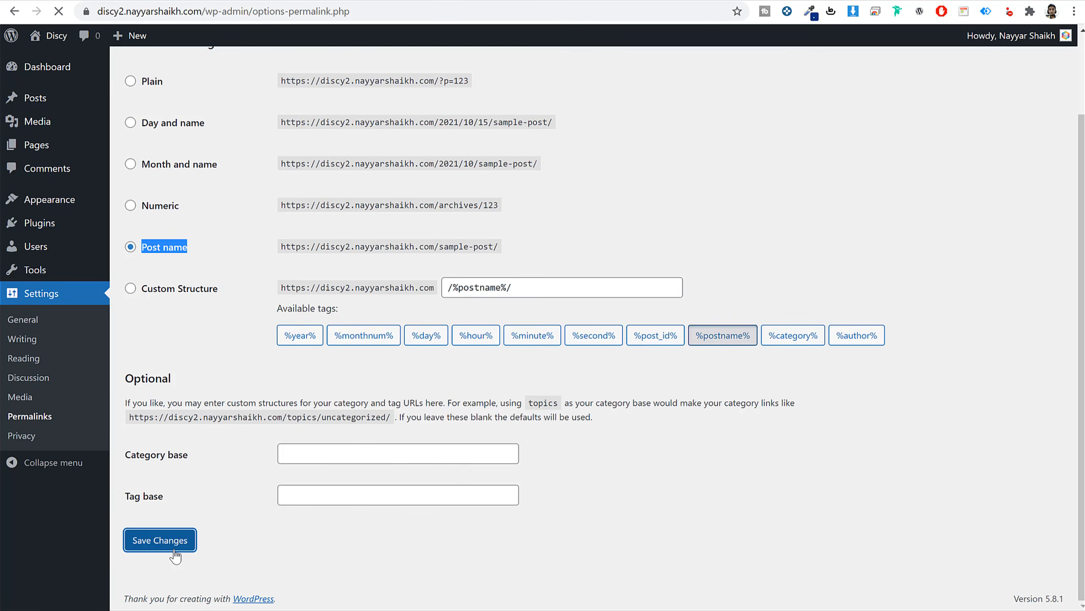
click(47, 69)
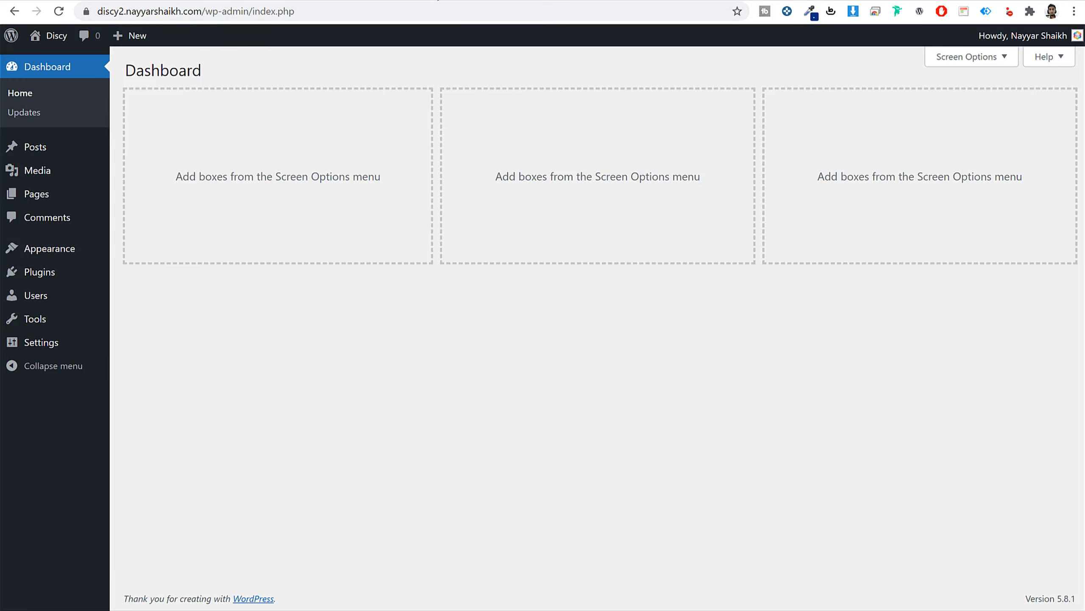
Scroll through the demo profile's Questions page listing 21 questions and 71 answers.
scroll(691, 327, down, 7)
scroll(692, 333, up, 5)
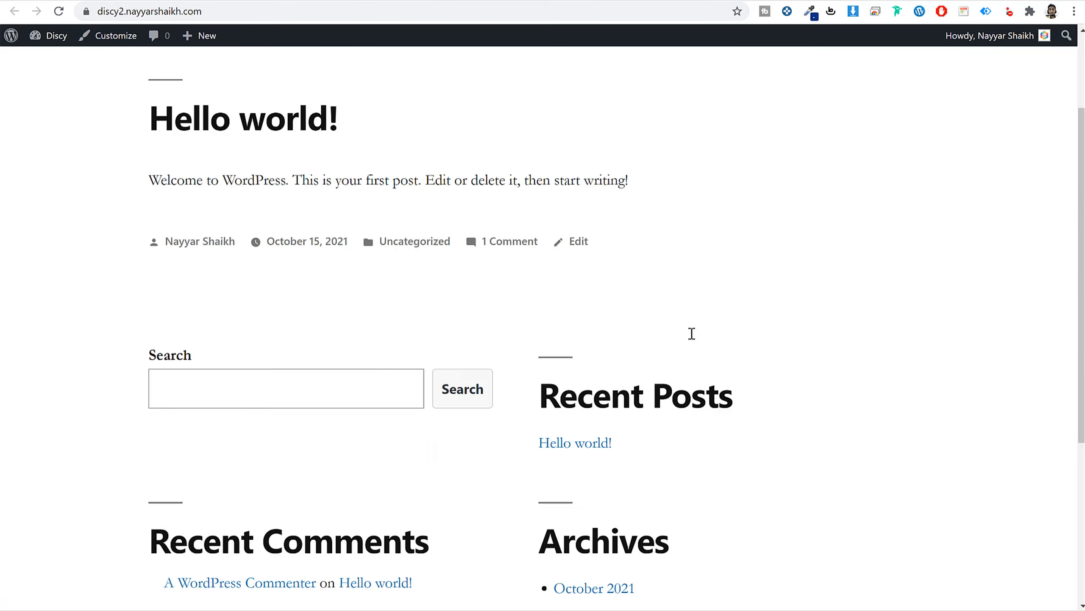
scroll(692, 333, up, 2)
scroll(731, 342, down, 6)
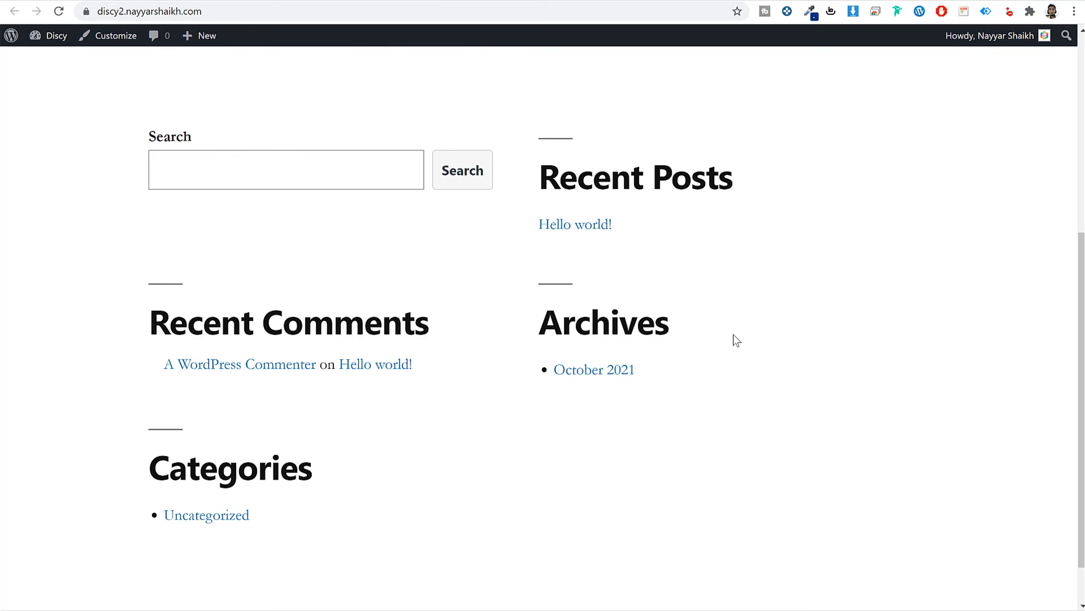
scroll(734, 339, down, 1)
scroll(608, 223, up, 7)
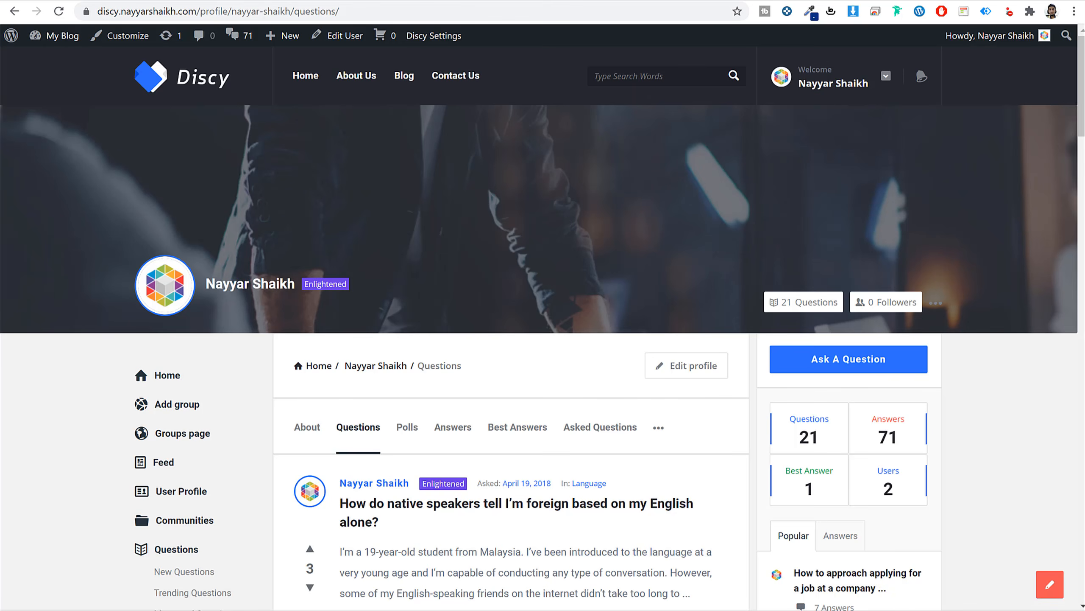
scroll(603, 407, down, 20)
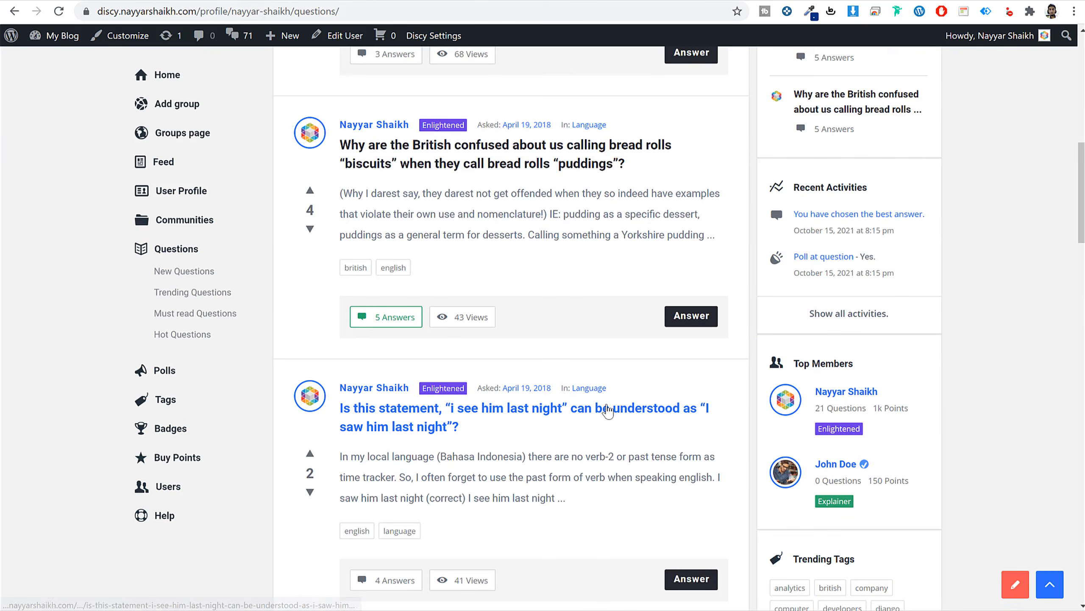
scroll(608, 411, up, 15)
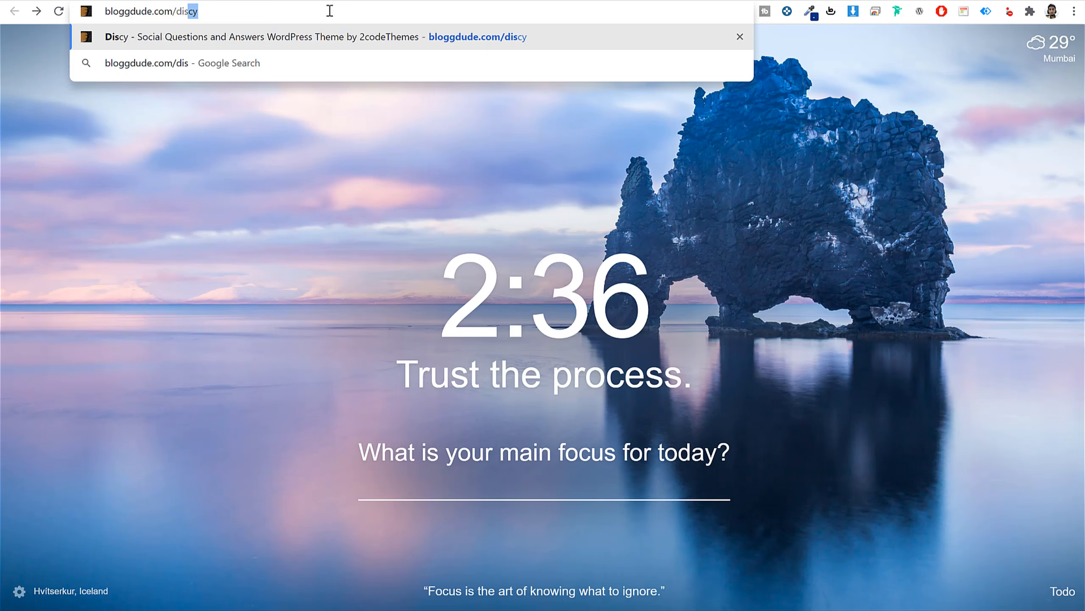
Load the Discy ThemeForest item page and point out its 5.00 rating.
key(Return)
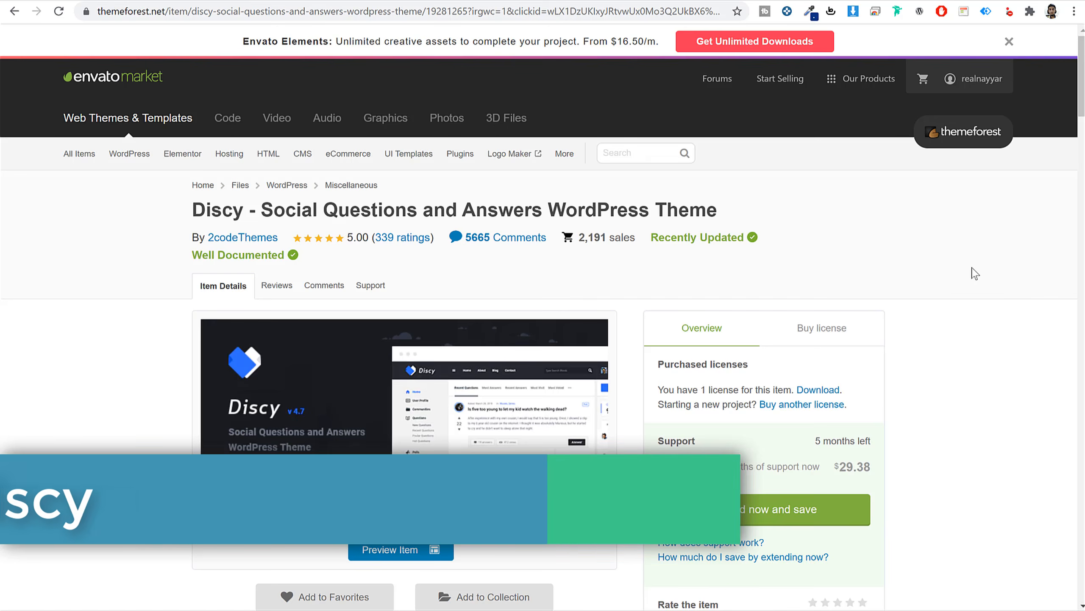
scroll(969, 323, down, 5)
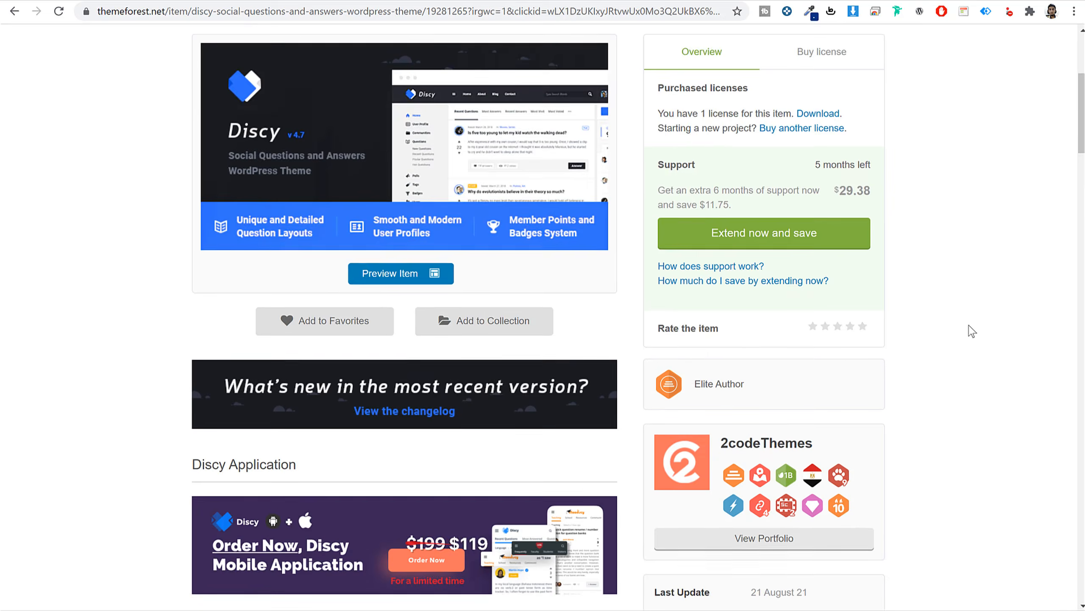
scroll(973, 332, down, 10)
scroll(972, 331, up, 6)
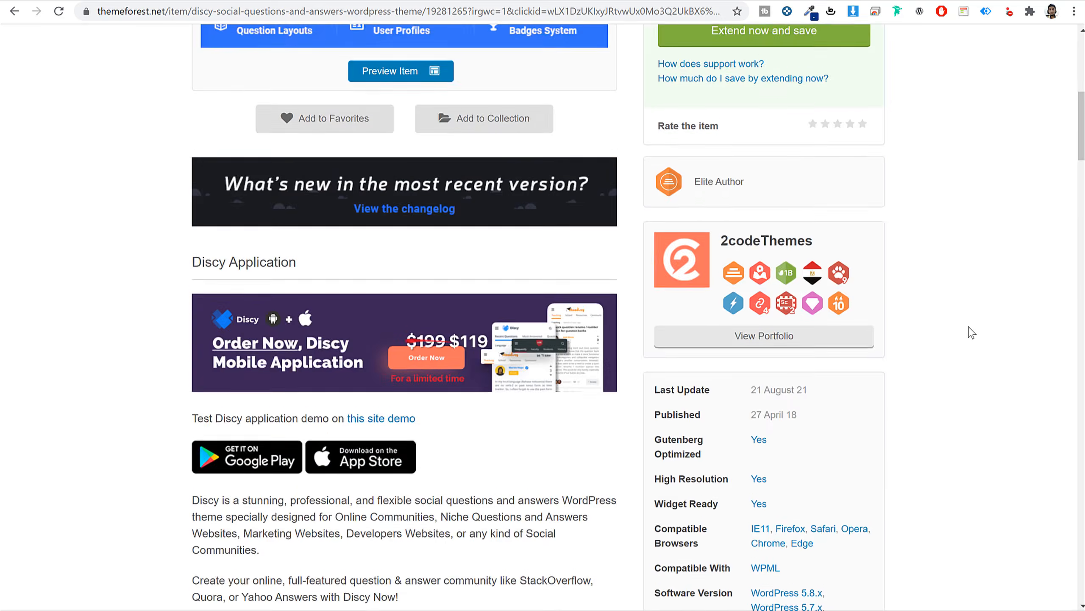
scroll(972, 332, up, 9)
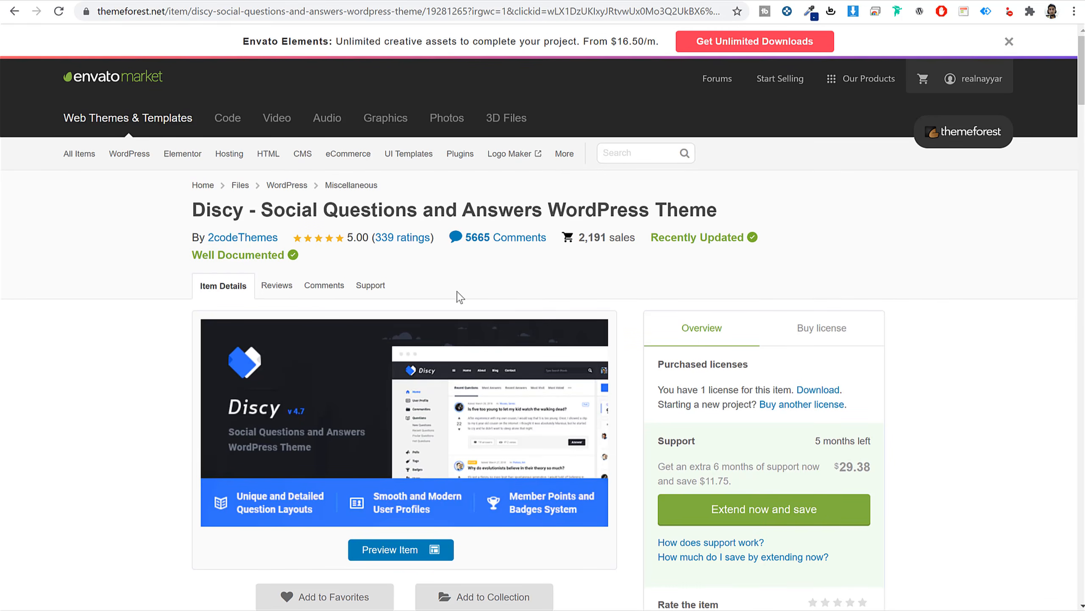
drag(347, 235, 373, 235)
click(953, 339)
Show the $59 Regular License with its future updates and 6 months support.
click(816, 335)
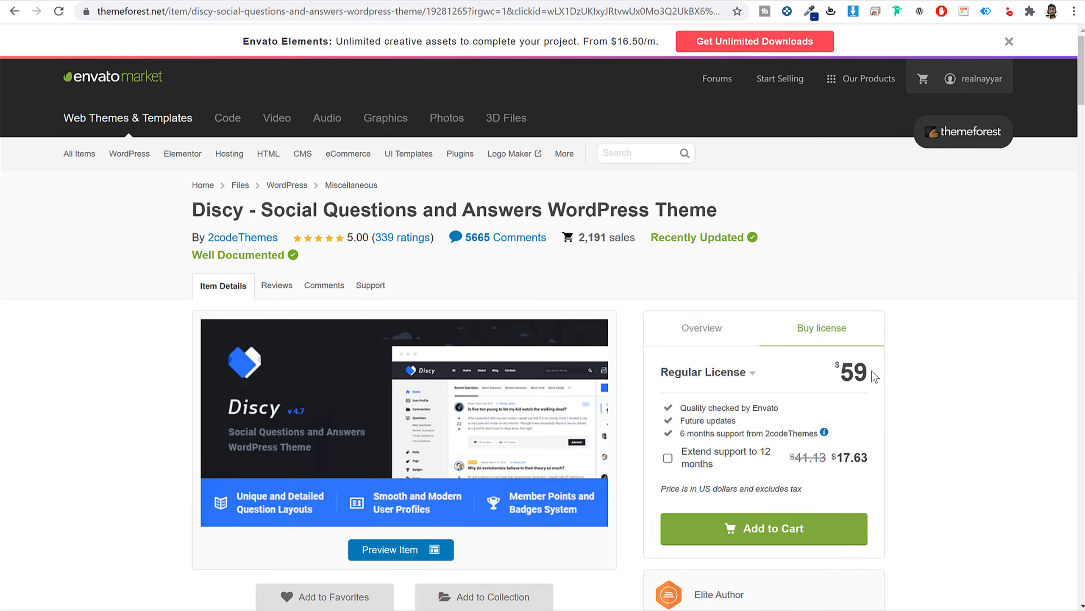
double_click(855, 372)
click(996, 358)
drag(739, 423, 679, 420)
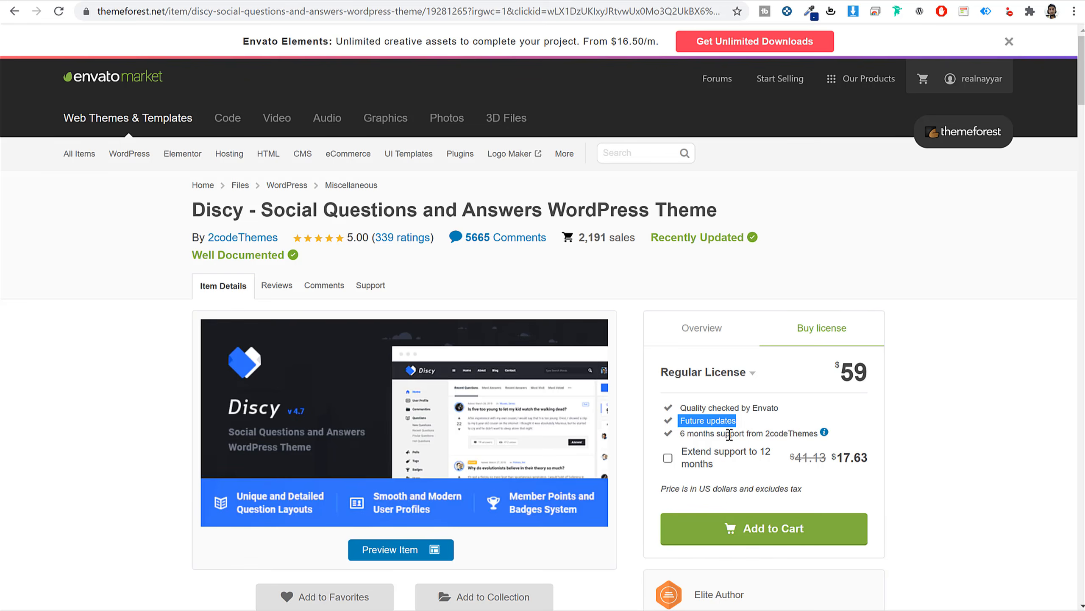
drag(680, 434, 824, 432)
click(984, 435)
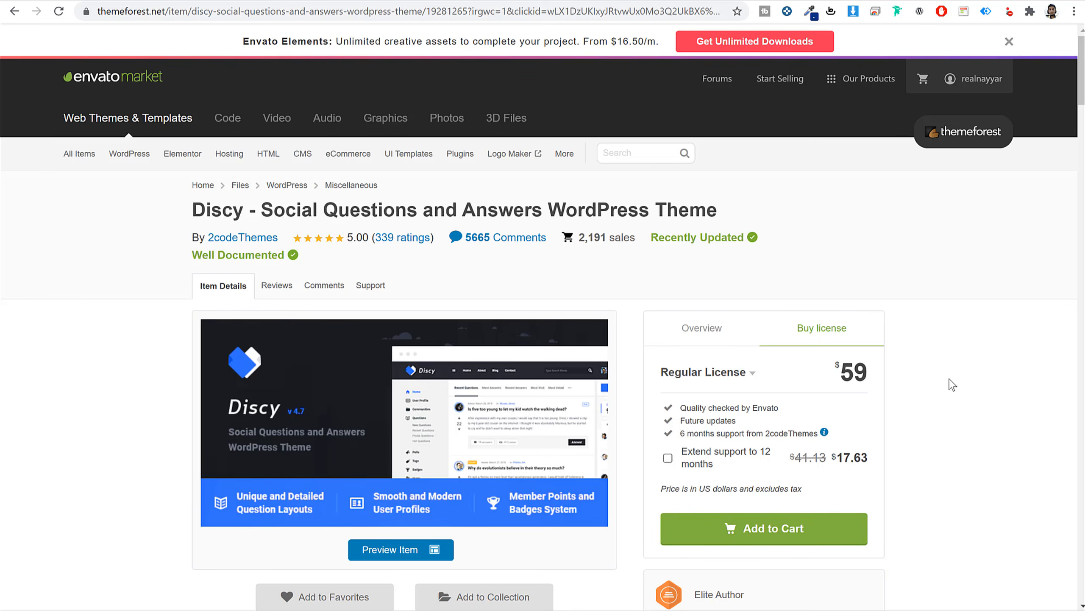
Download Discy's installable WordPress file only from ThemeForest Downloads, then return to WordPress.
click(1010, 42)
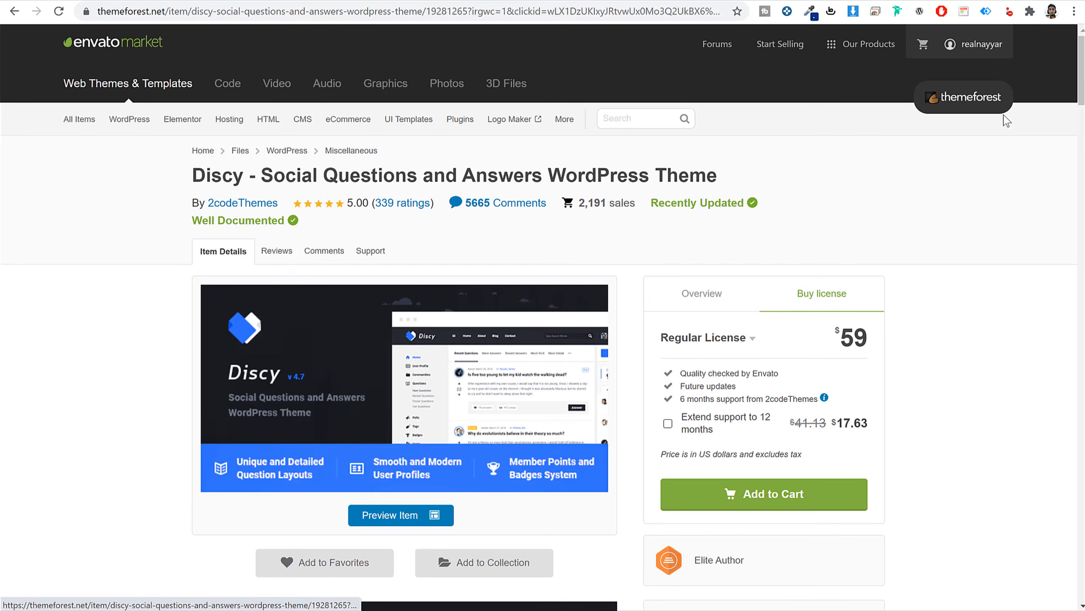
mouse_move(990, 43)
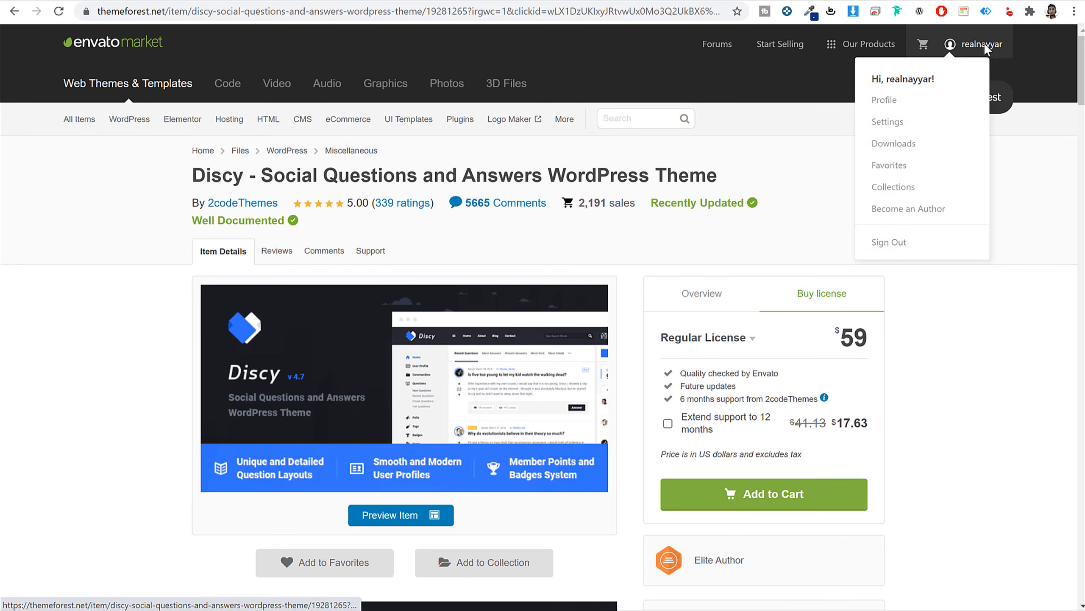
click(898, 144)
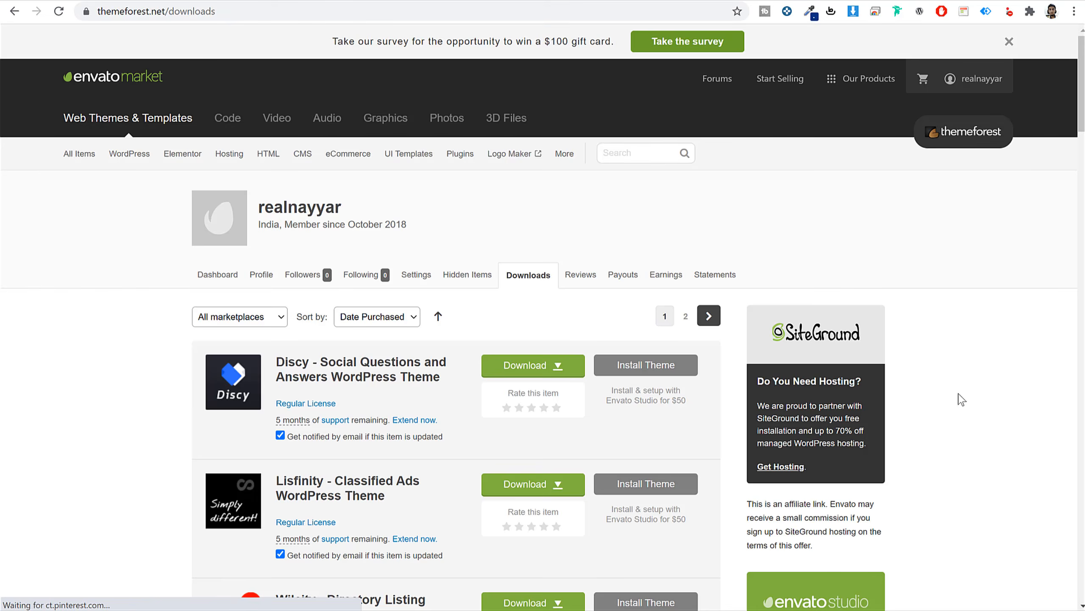
scroll(957, 395, down, 18)
scroll(961, 397, down, 10)
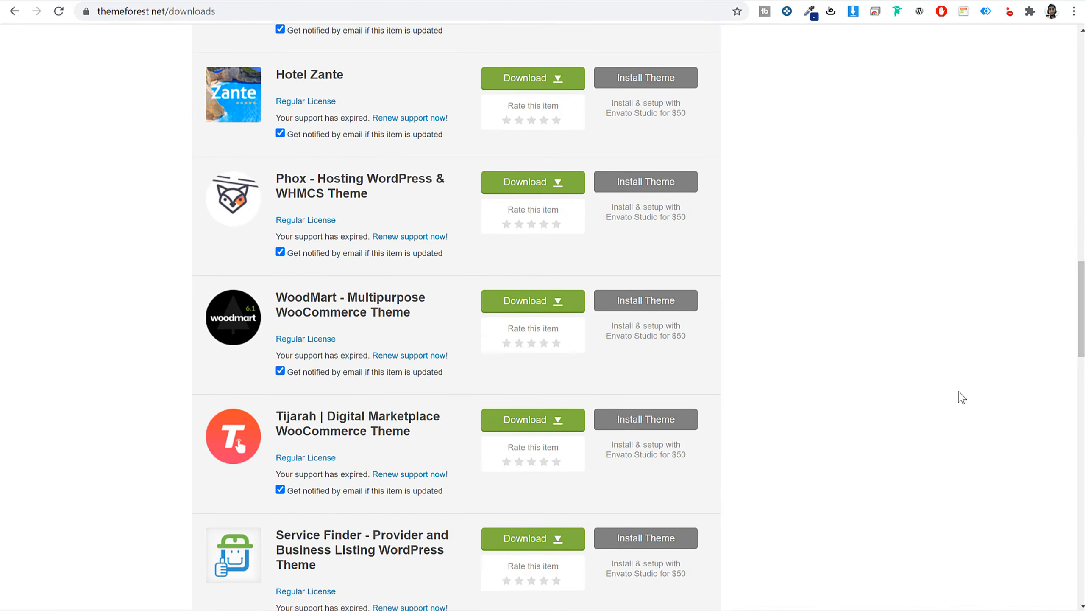
scroll(961, 397, up, 20)
scroll(962, 397, up, 8)
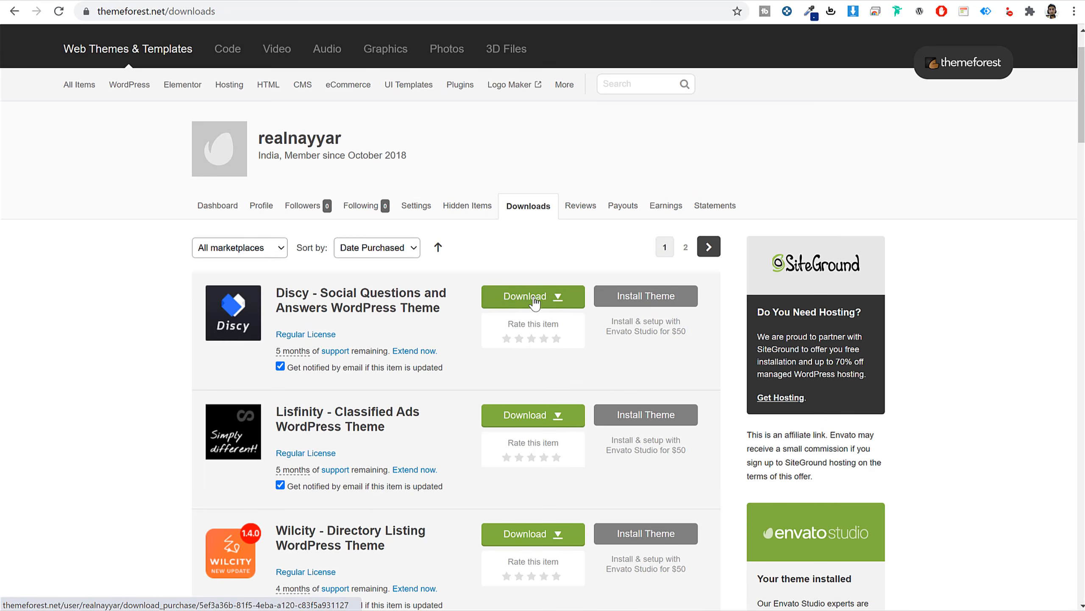
click(534, 299)
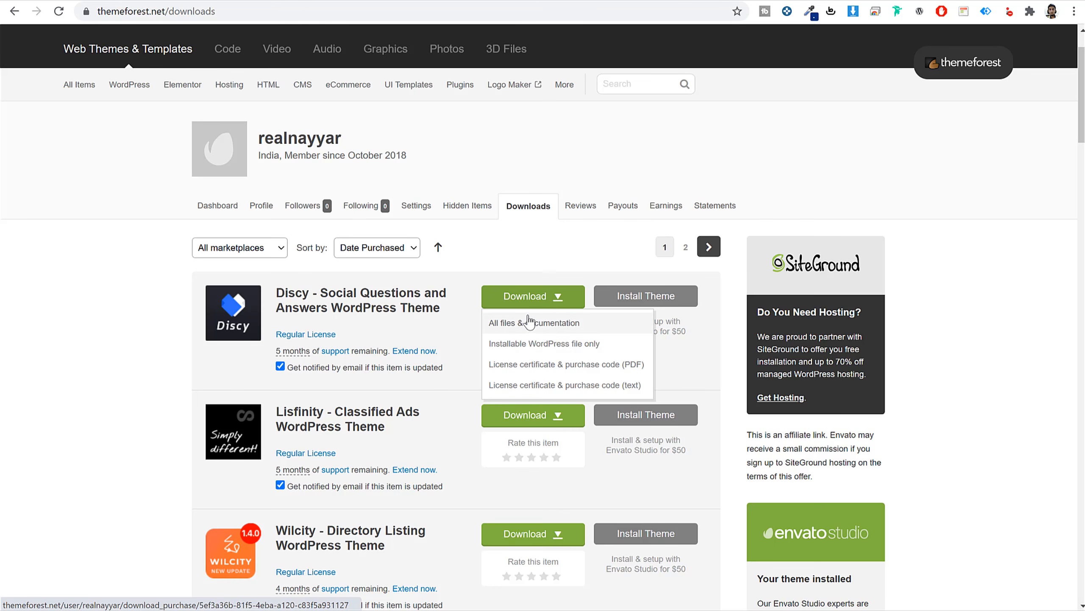
click(549, 349)
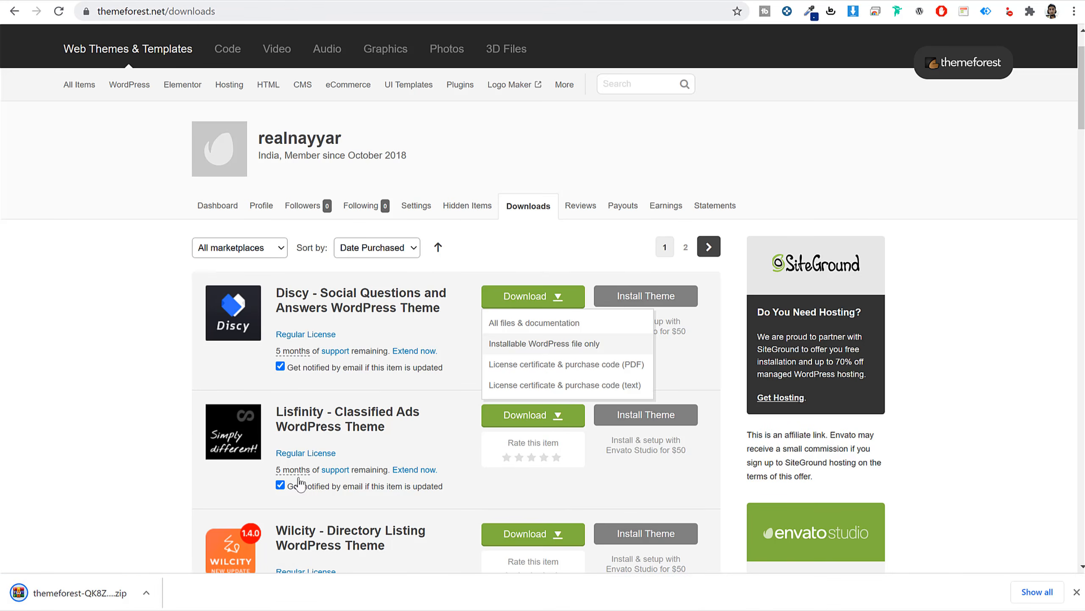
click(291, 0)
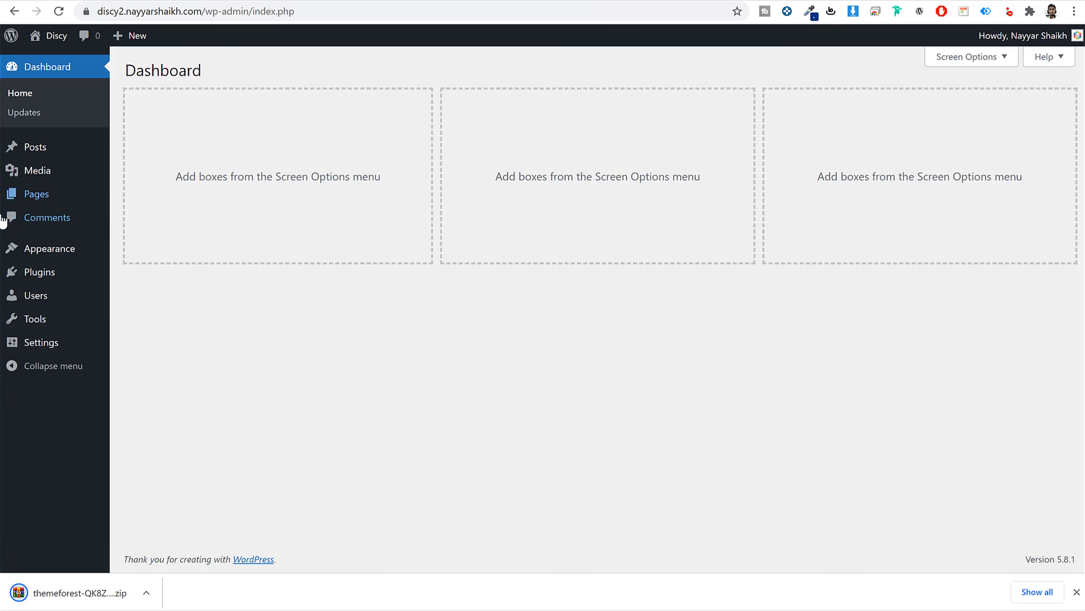
Upload the downloaded Discy zip through Appearance > Themes > Add New and install it.
click(35, 249)
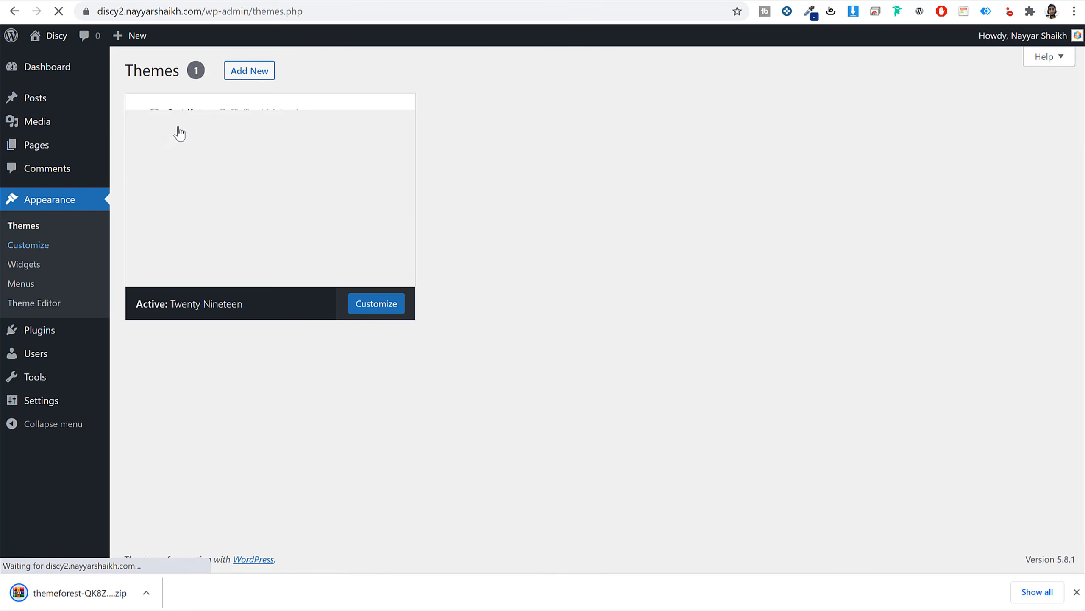
click(259, 71)
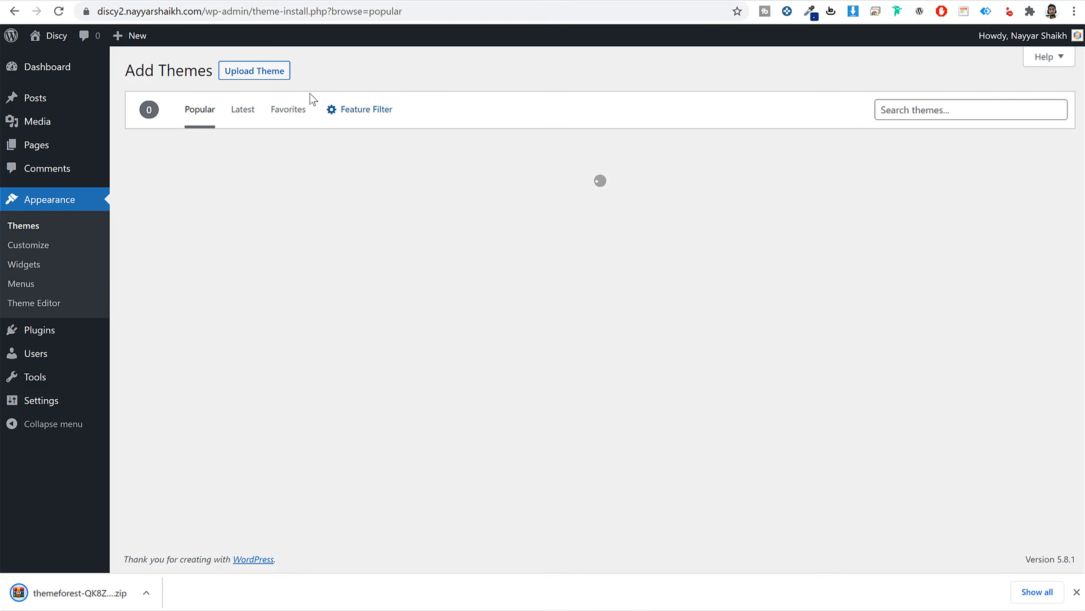
click(266, 78)
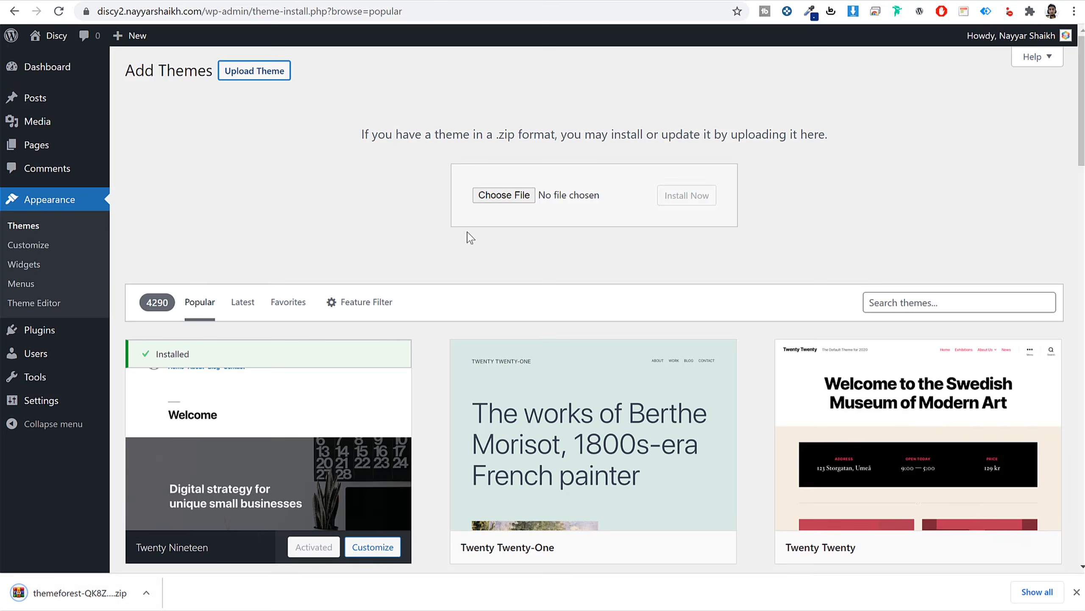
drag(68, 593, 502, 204)
click(699, 201)
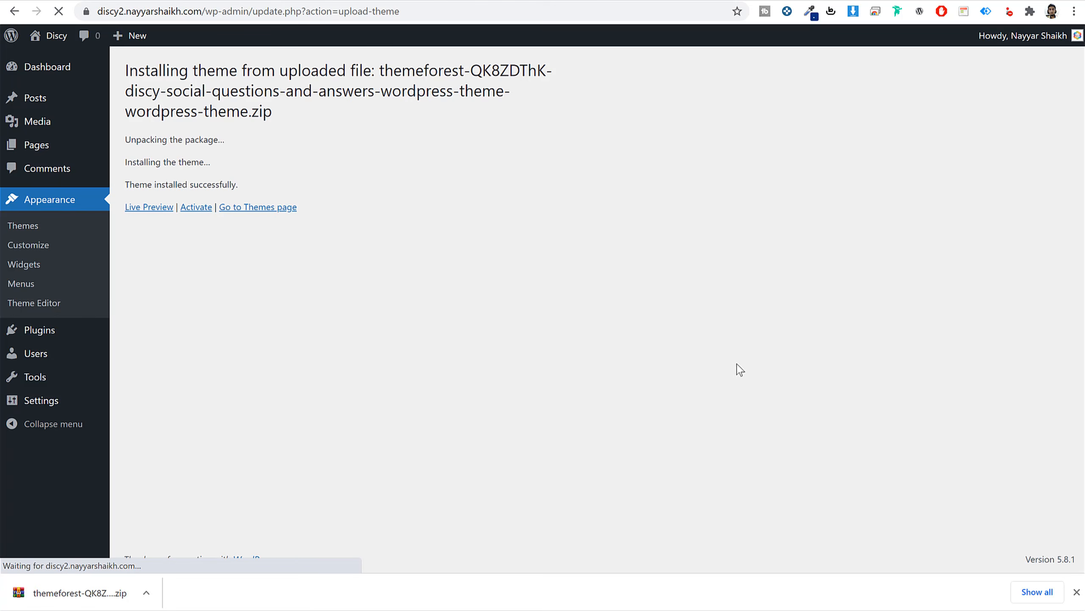
Activate the Discy theme and start its licence registration with Register Now!
click(191, 211)
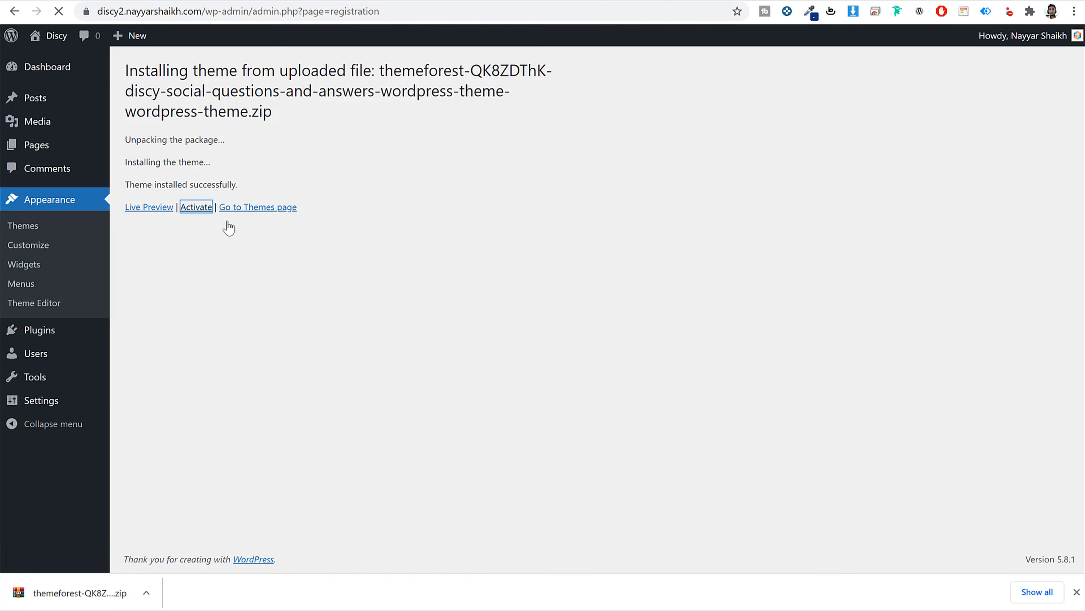
scroll(440, 487, down, 1)
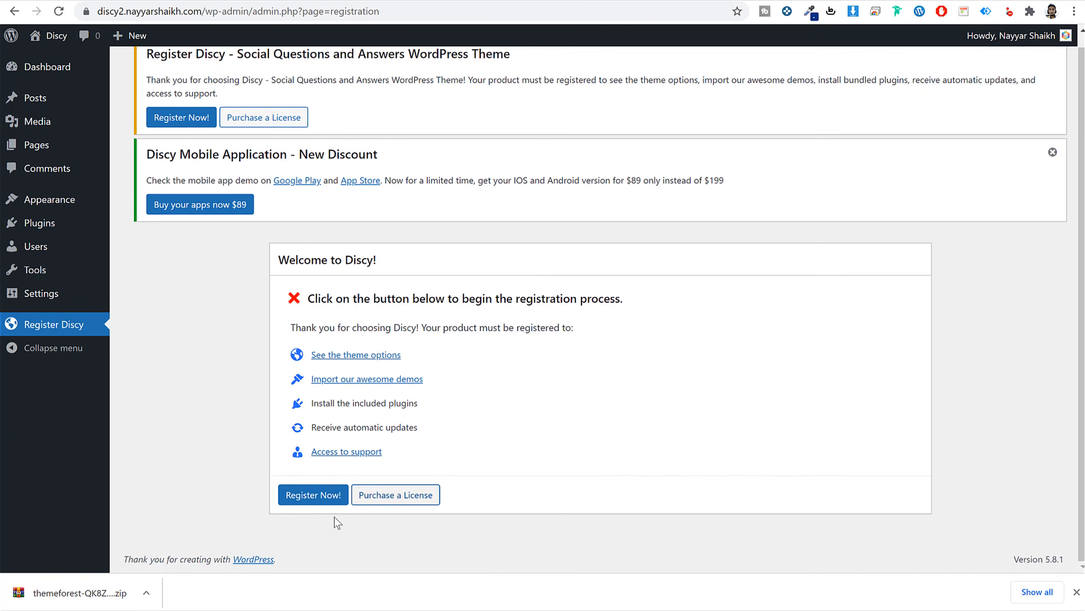
click(321, 495)
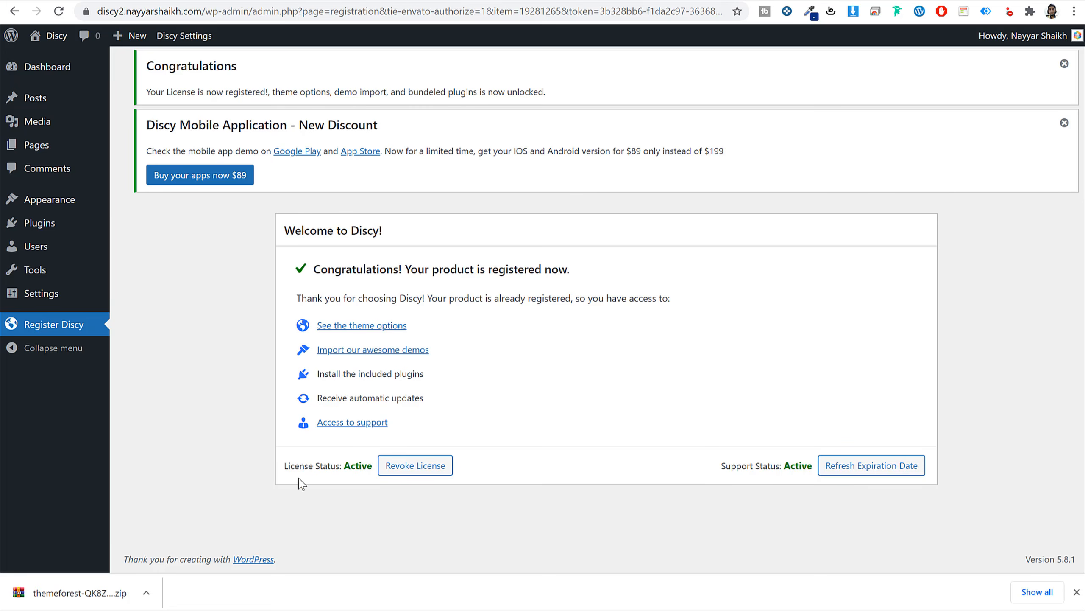
Confirm the Discy licence shows Active, dismiss both notices and the download bar, and return to the Dashboard.
double_click(360, 467)
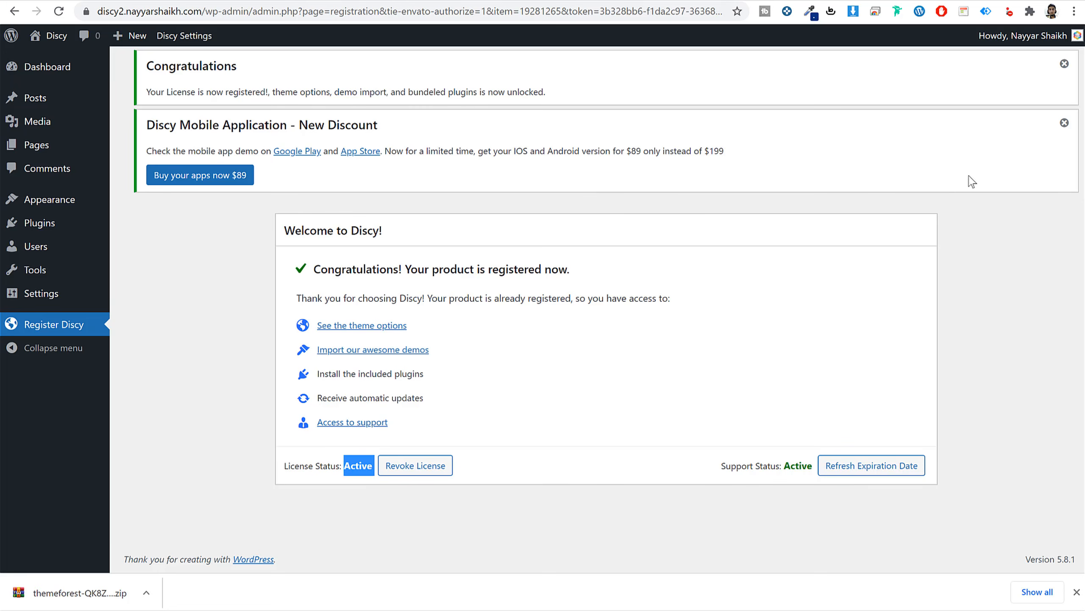
click(1064, 122)
click(1064, 64)
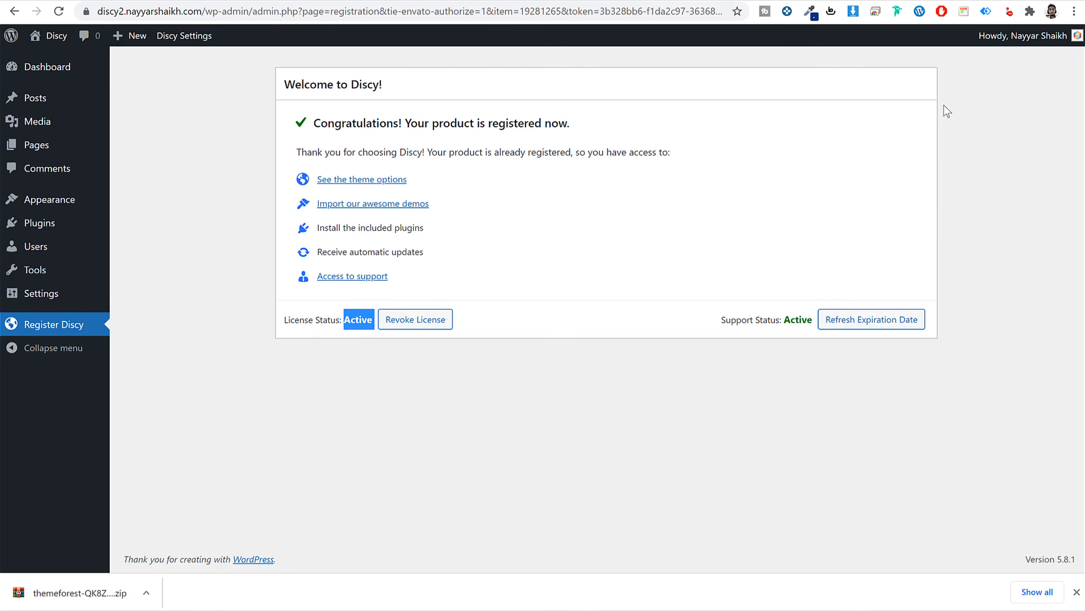
click(1077, 591)
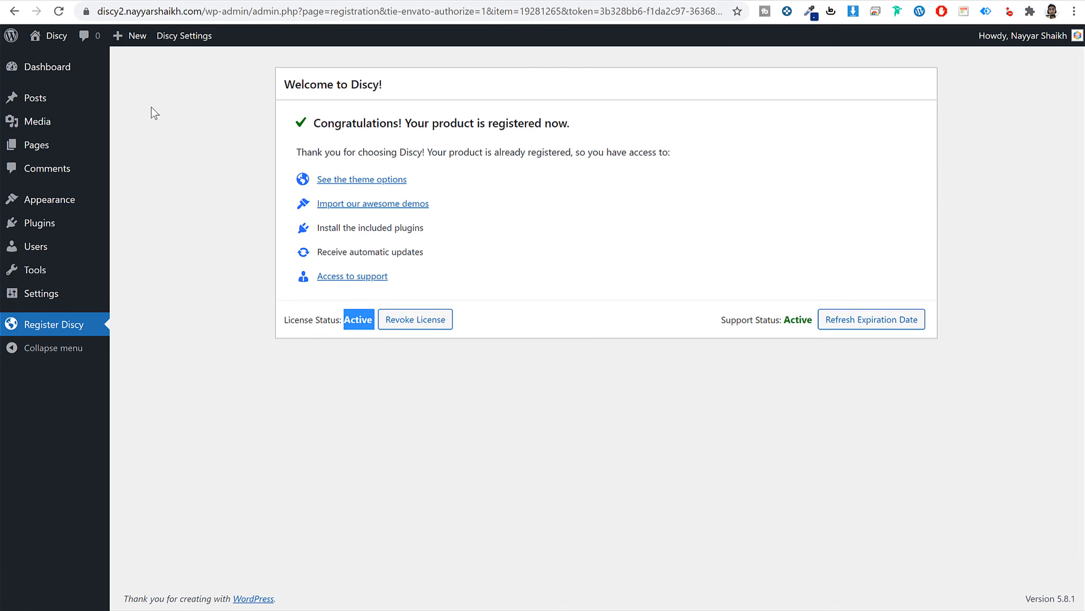
click(86, 72)
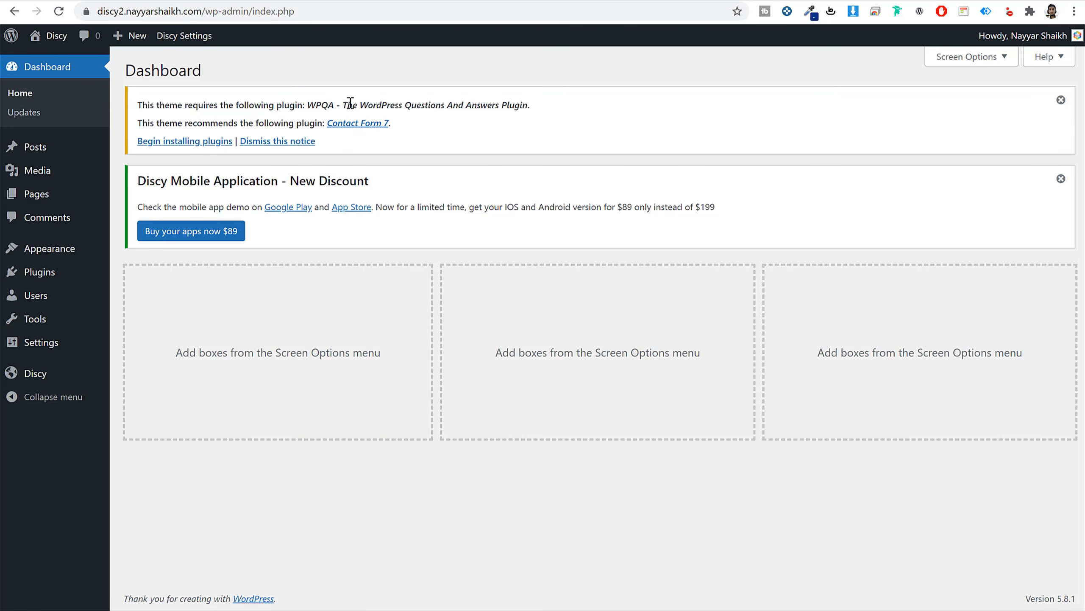
Bulk-install the required WPQA and Contact Form 7 plugins.
click(173, 142)
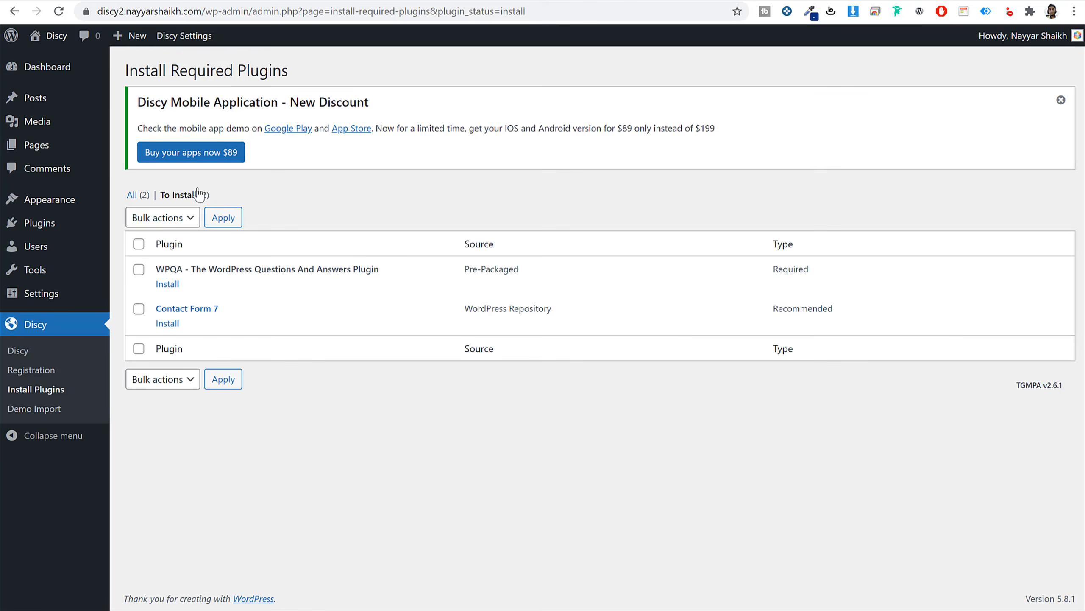
click(139, 244)
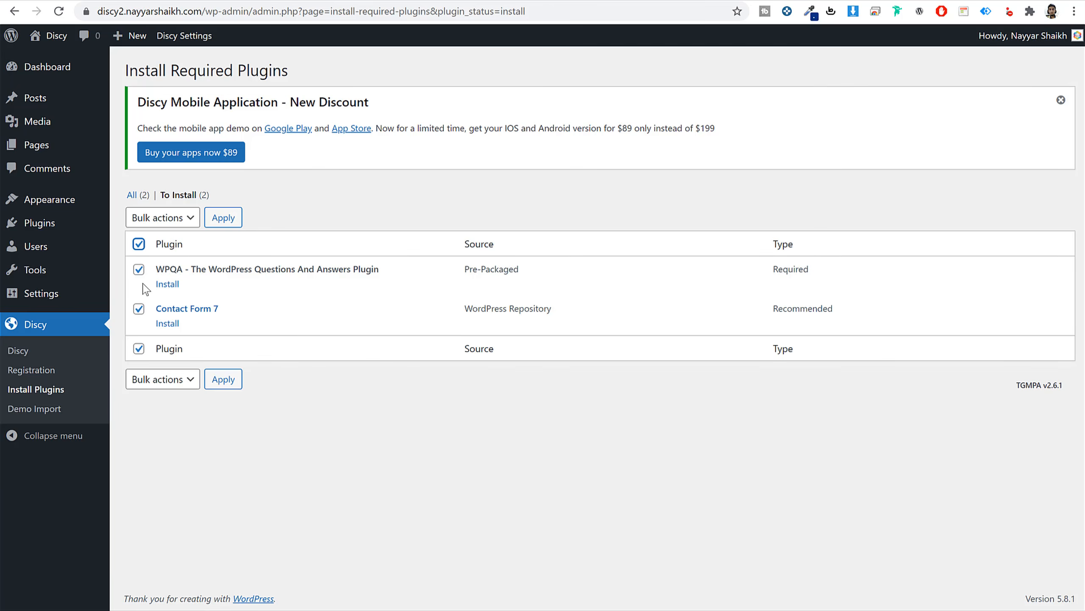
click(173, 381)
click(173, 408)
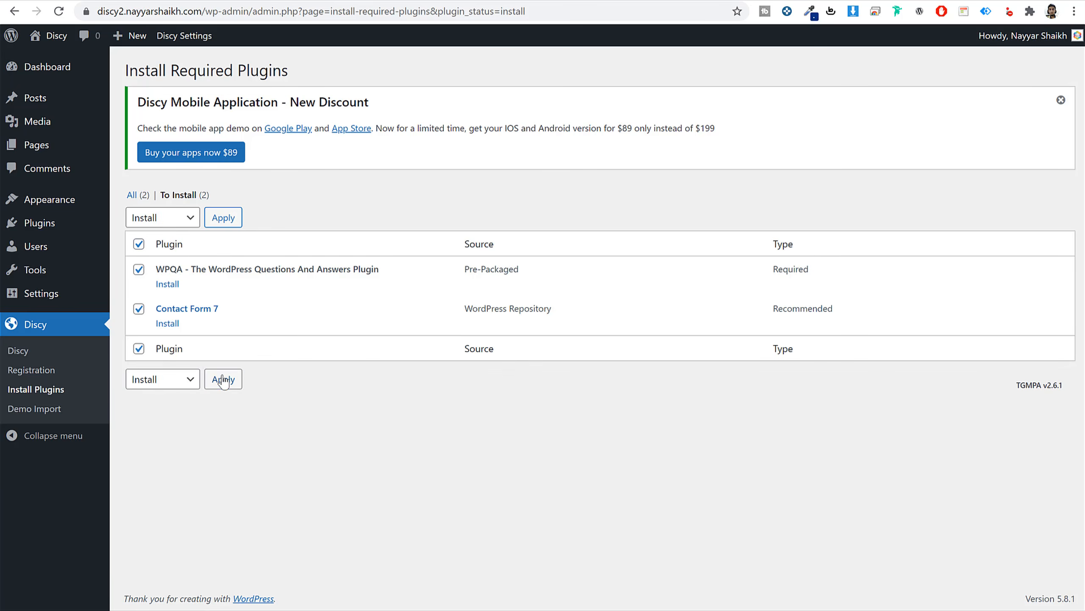
click(223, 379)
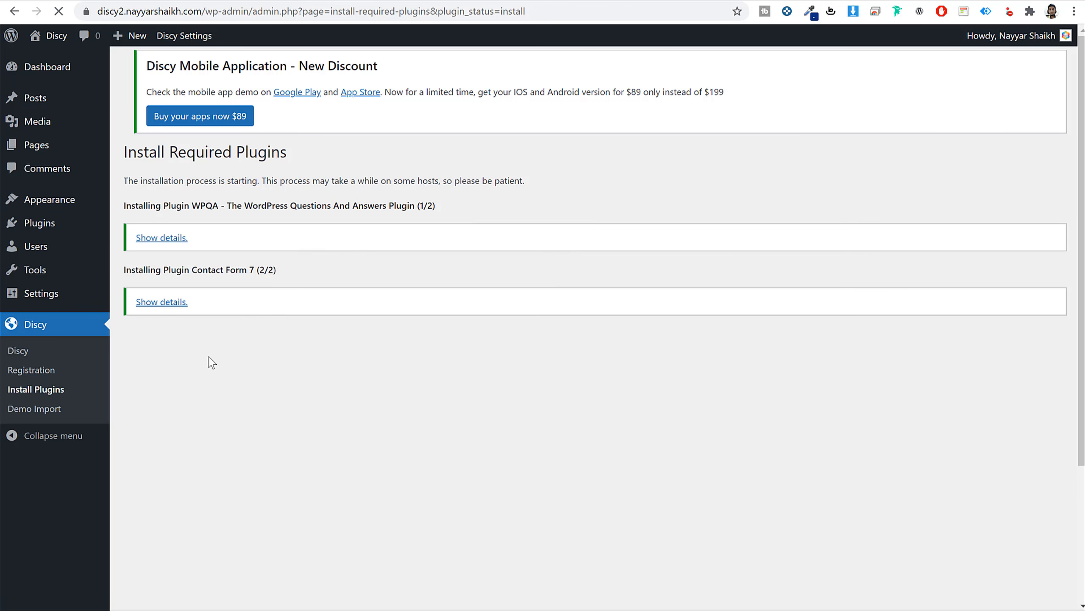
Bulk-activate WPQA and Contact Form 7 from the required plugins installer.
click(152, 357)
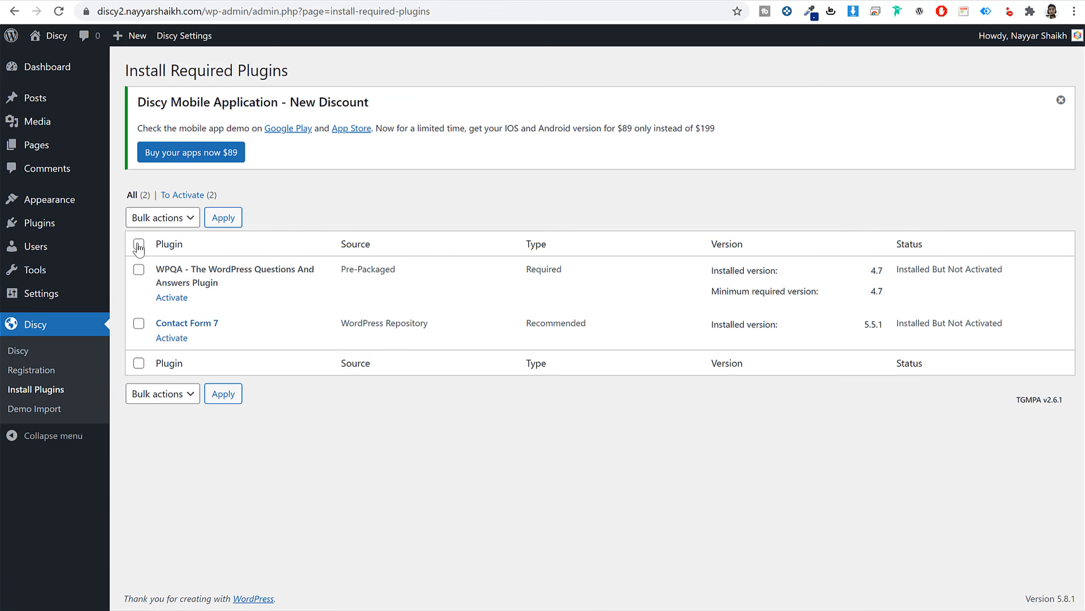
click(139, 244)
click(183, 396)
click(173, 450)
click(226, 395)
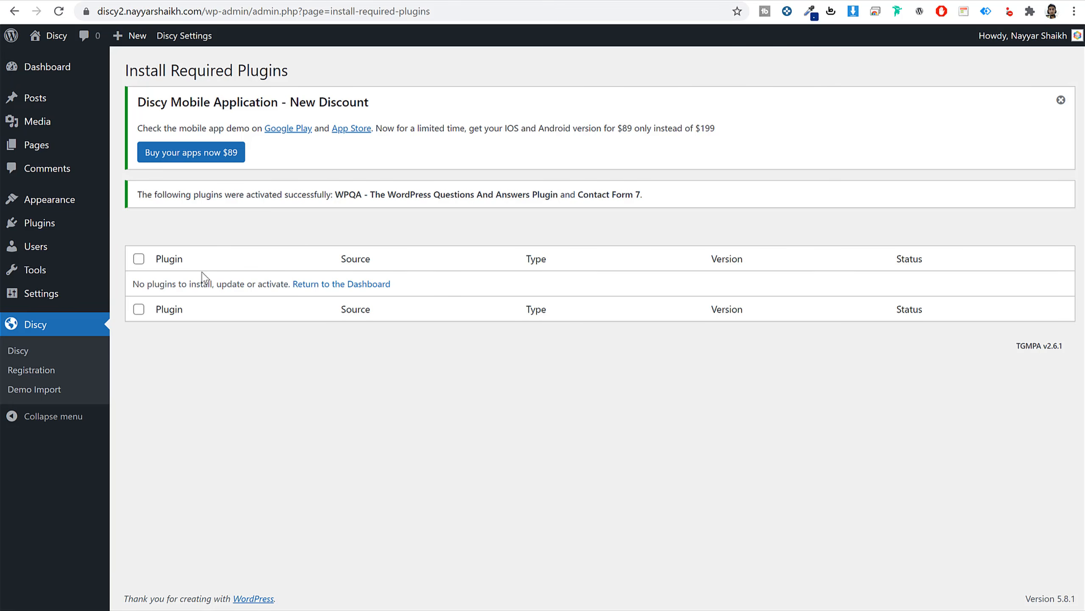
Dismiss the mobile app discount notice and check the site's front page in the other tab.
click(1062, 101)
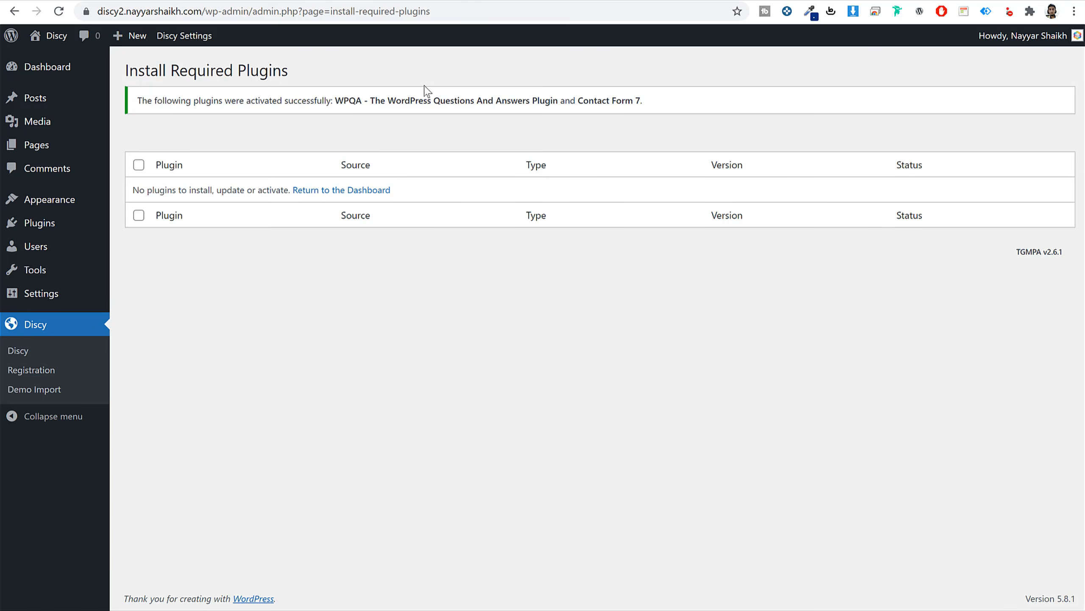
key(ctrl+Tab)
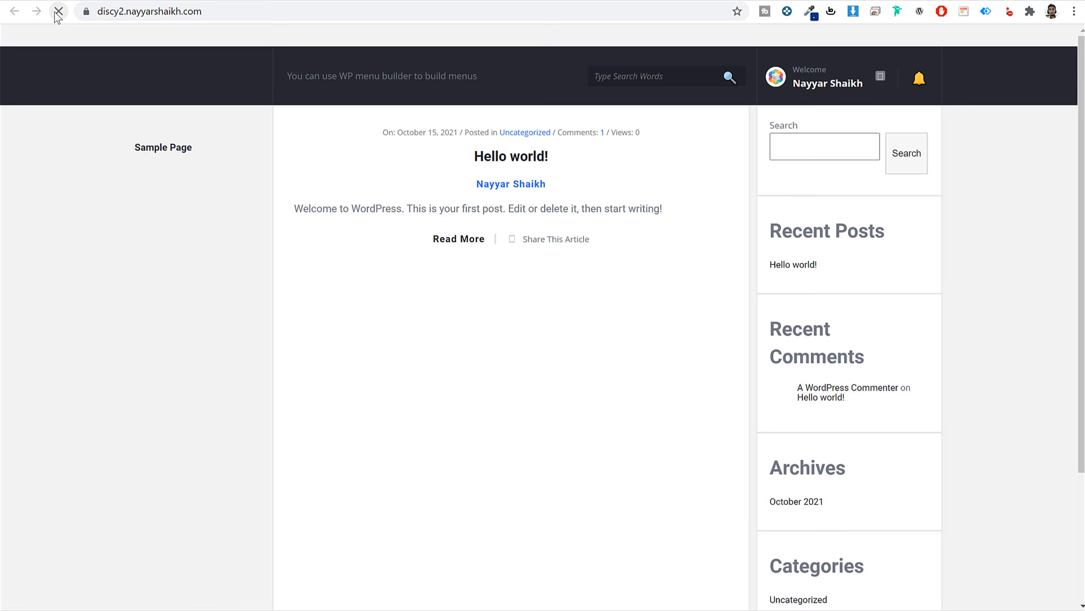
scroll(939, 269, down, 4)
scroll(934, 284, up, 4)
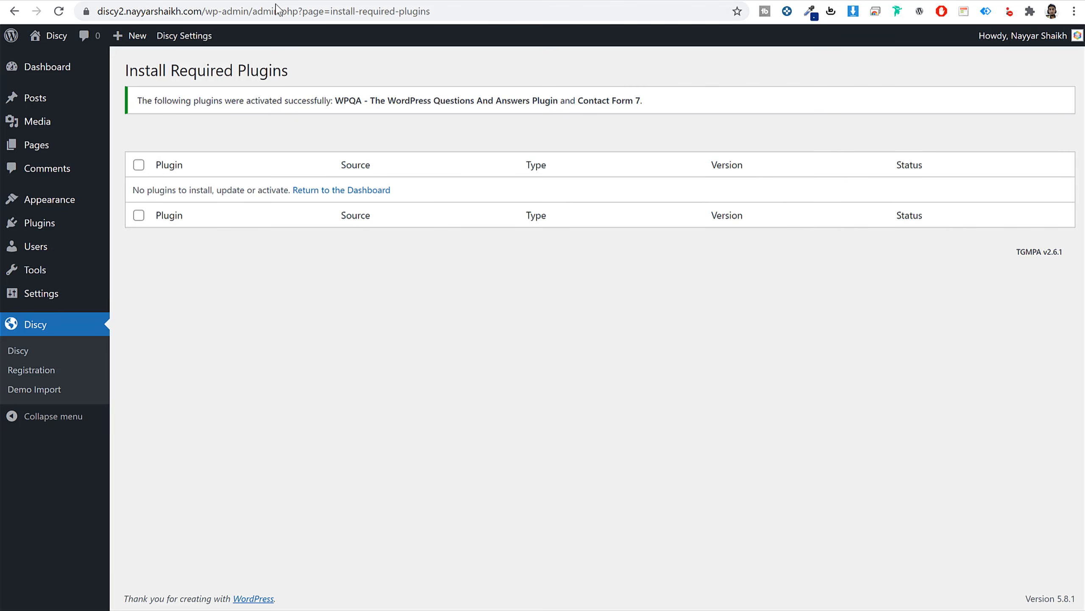
Delete the Twenty Nineteen theme from its Theme Details, then open the Pages list.
click(64, 206)
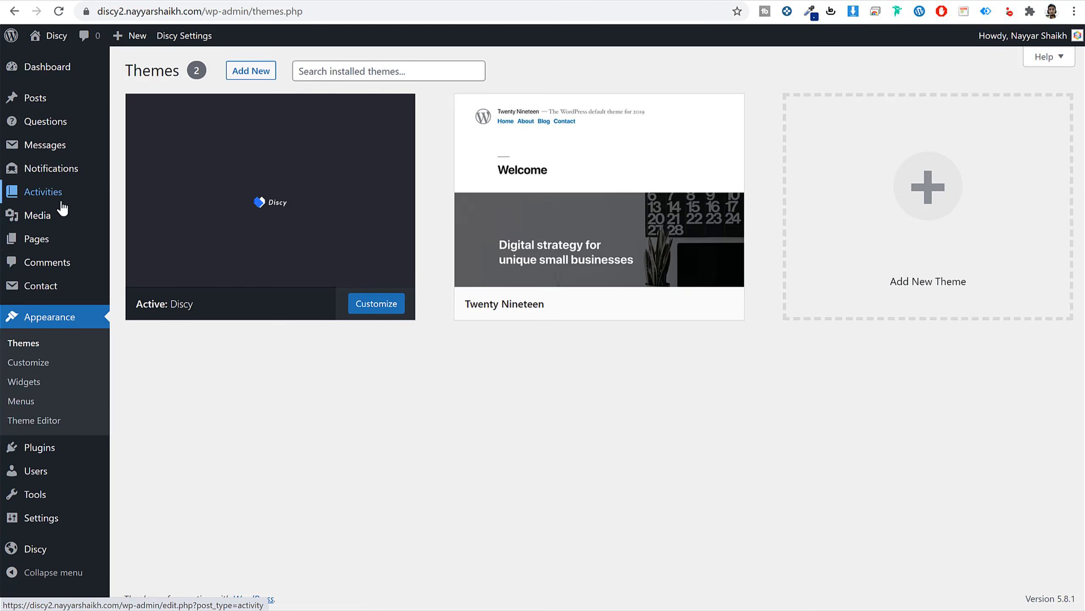
click(548, 197)
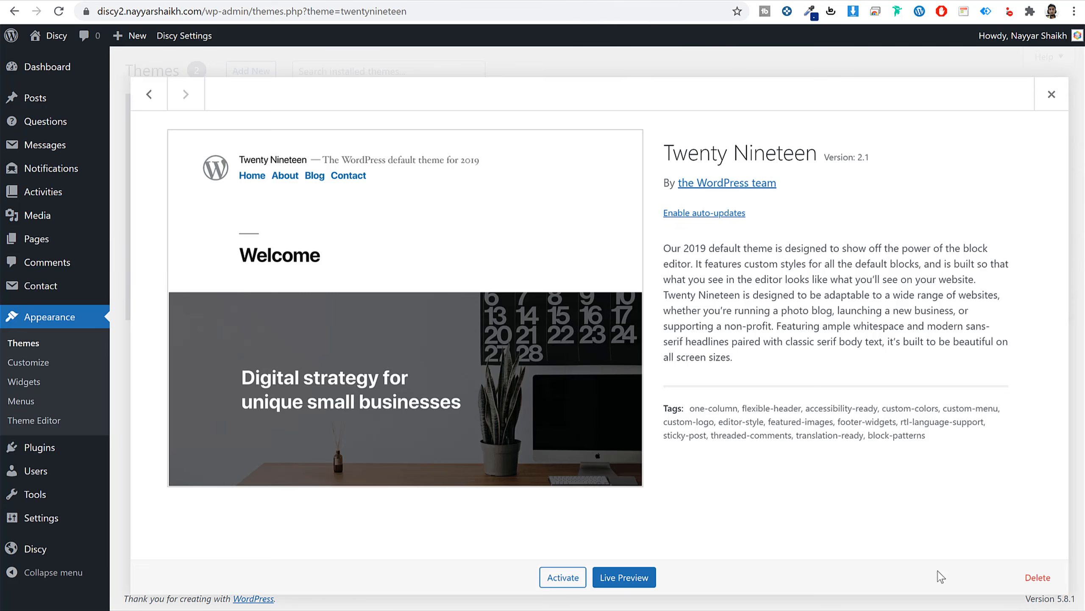
click(1037, 577)
click(614, 123)
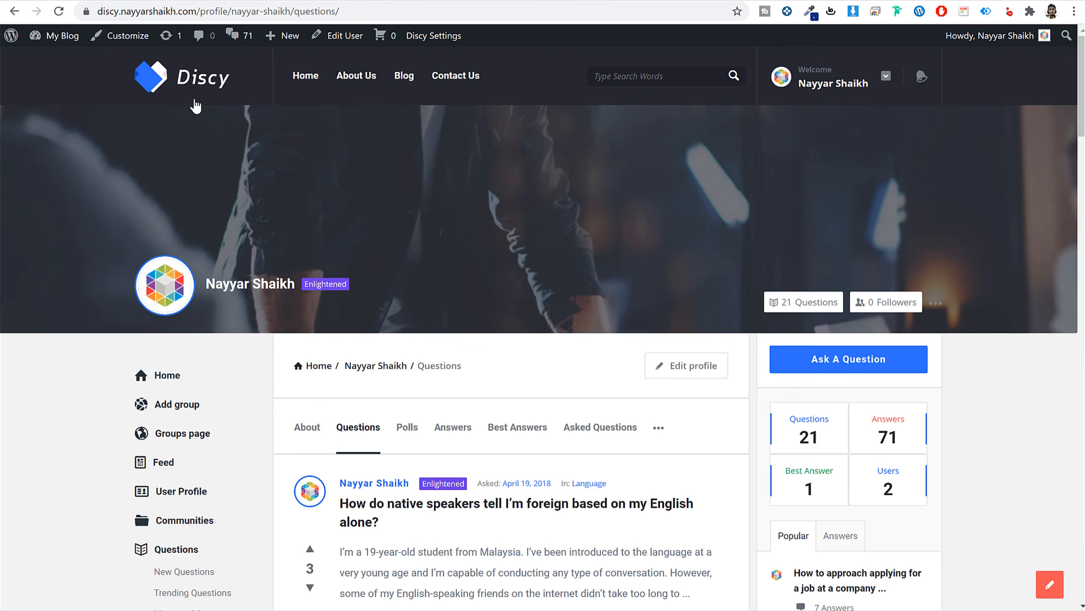
click(195, 102)
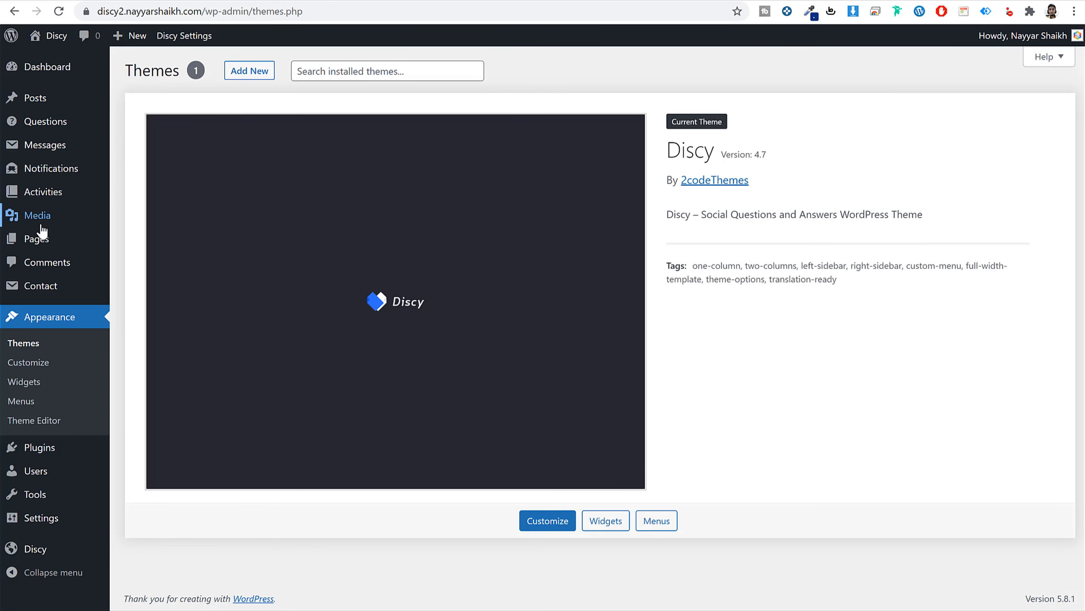
click(43, 241)
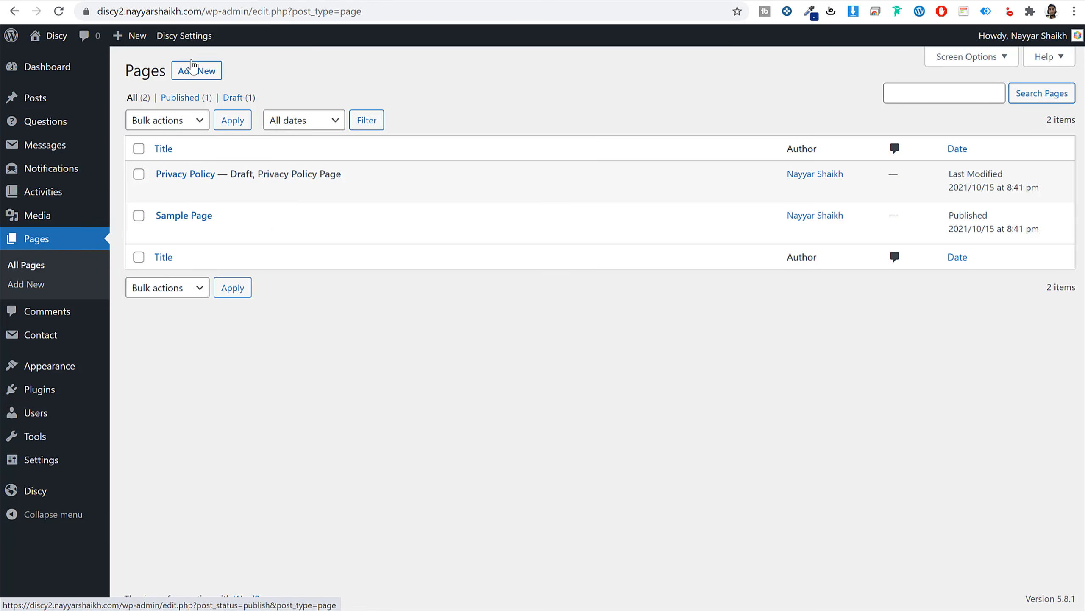
Create a page titled 'Home', assign it the Home template, and publish it.
click(202, 73)
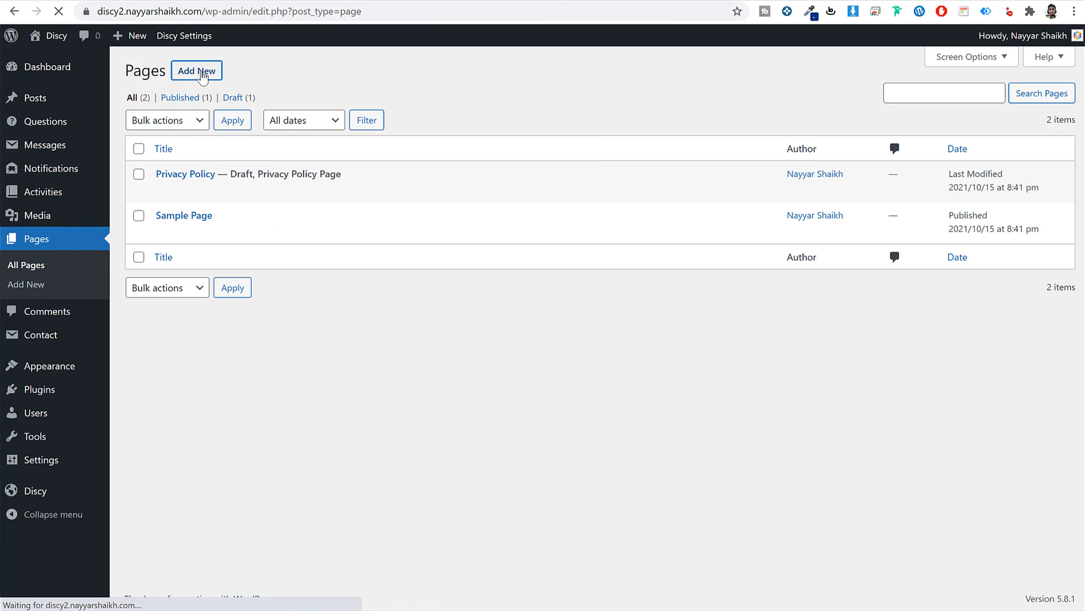
text(Home)
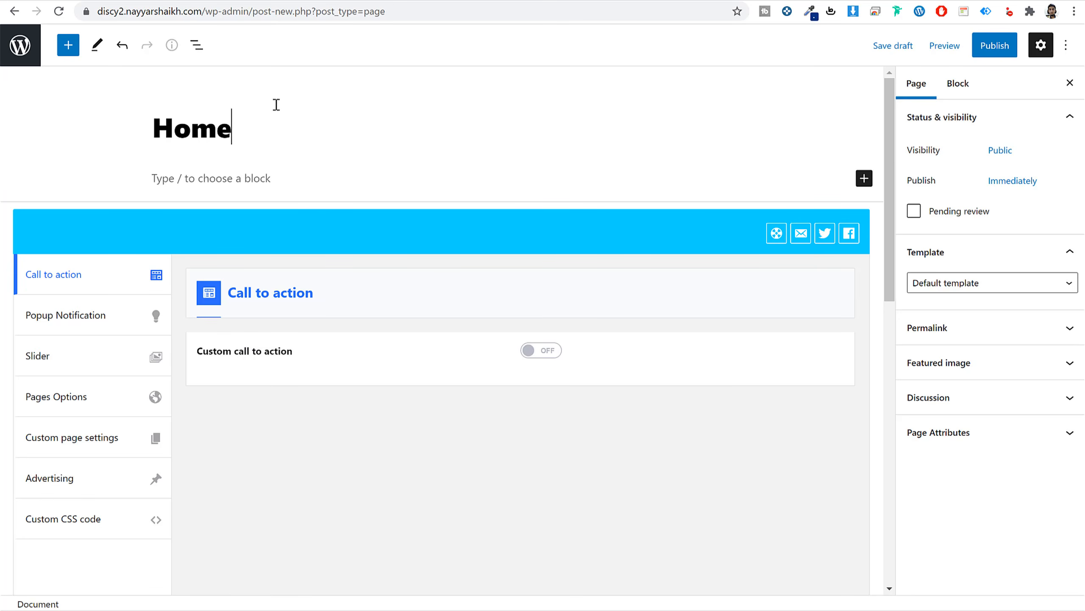
click(959, 263)
click(978, 256)
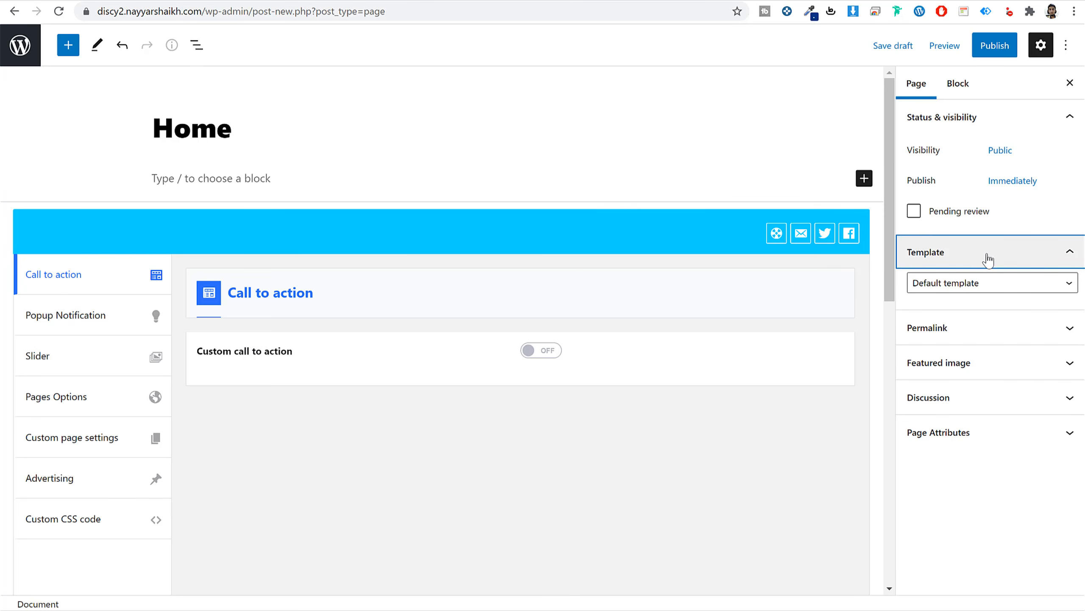
click(979, 292)
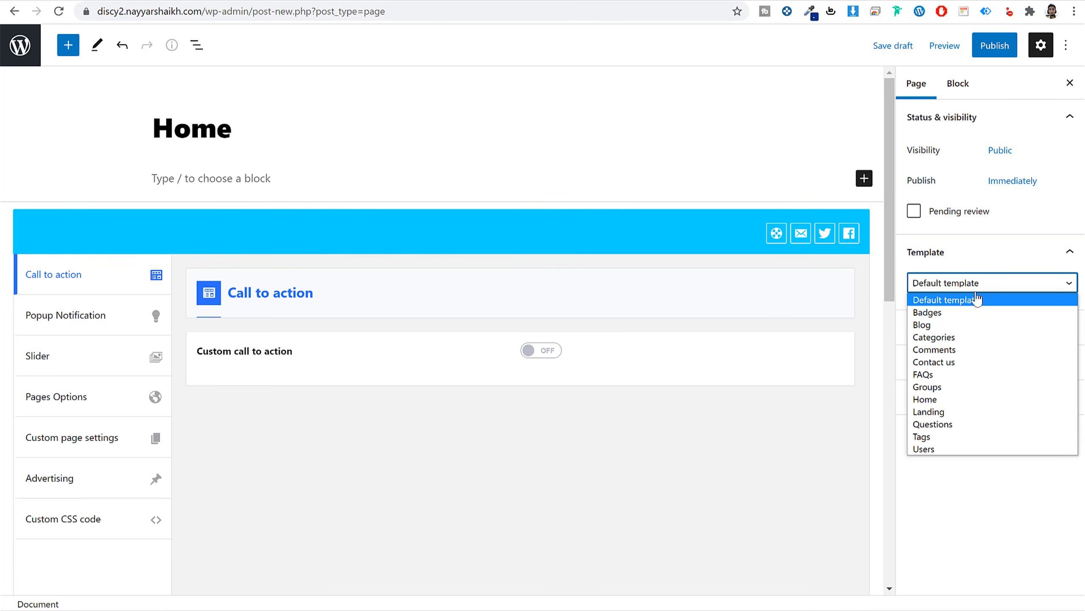
click(947, 400)
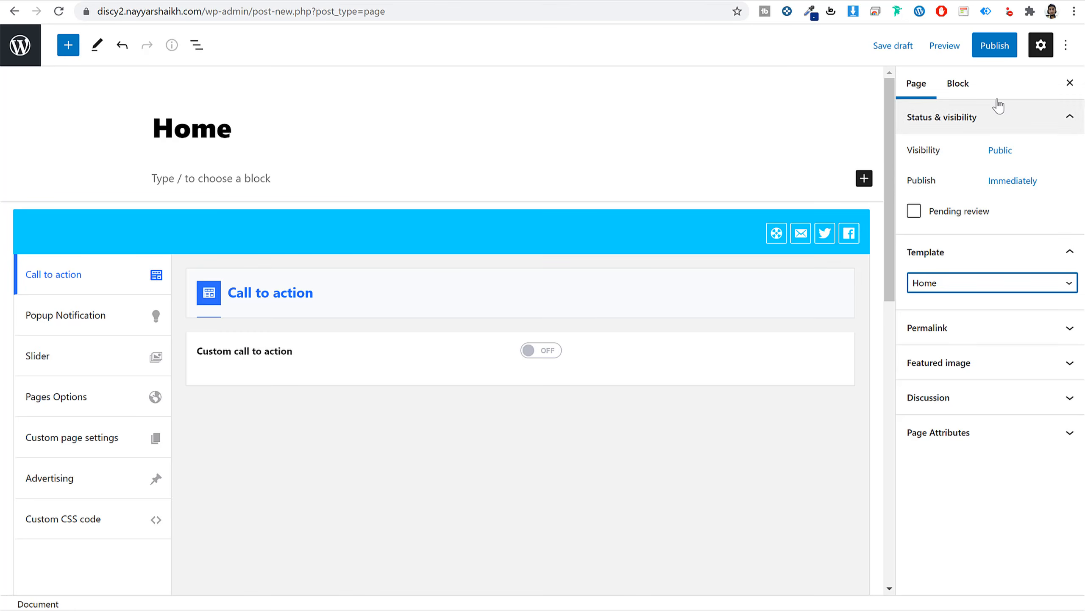
click(995, 46)
click(955, 48)
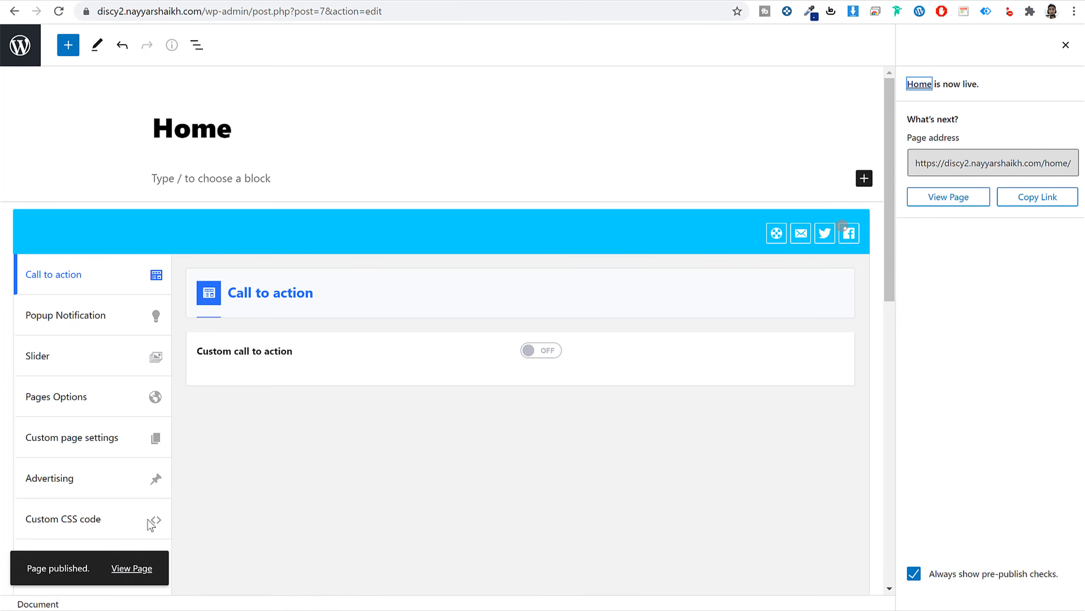
View the published Home page, then go to the site's home page.
right_click(124, 568)
click(204, 399)
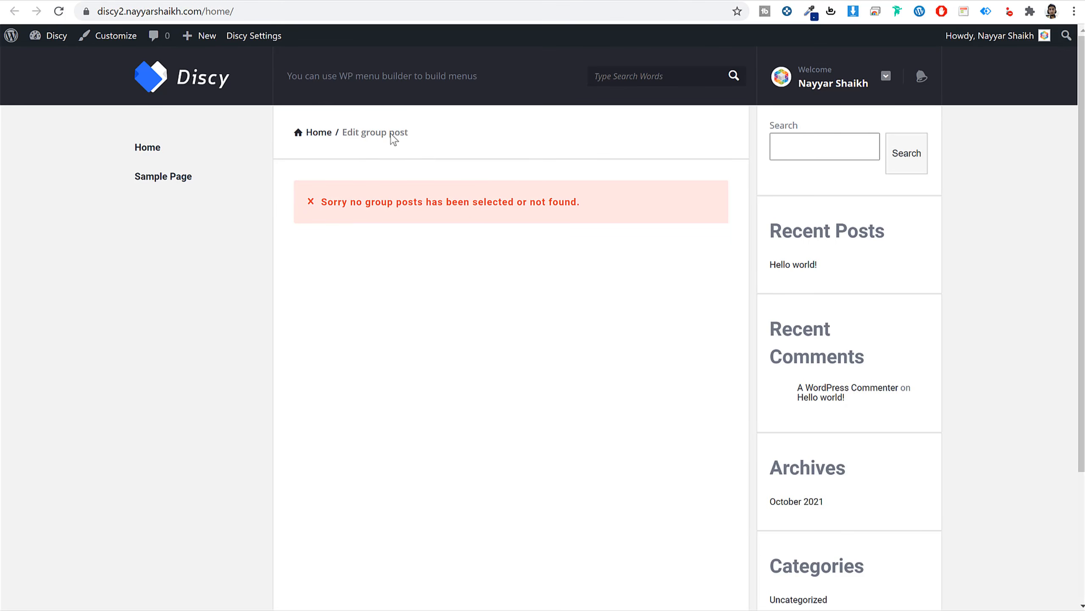
drag(92, 11, 229, 138)
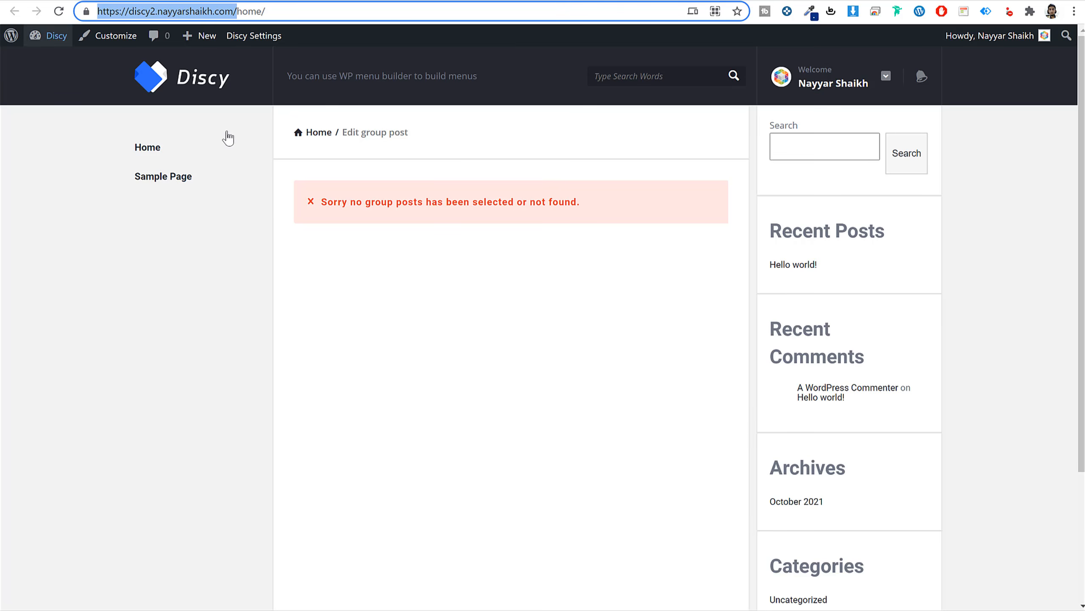
click(174, 89)
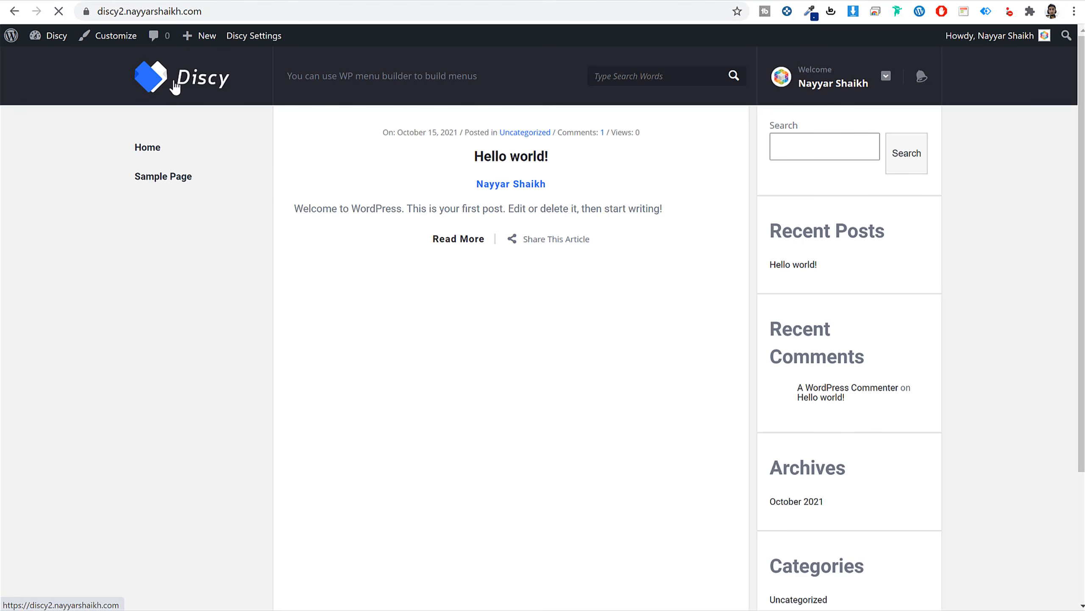
click(483, 184)
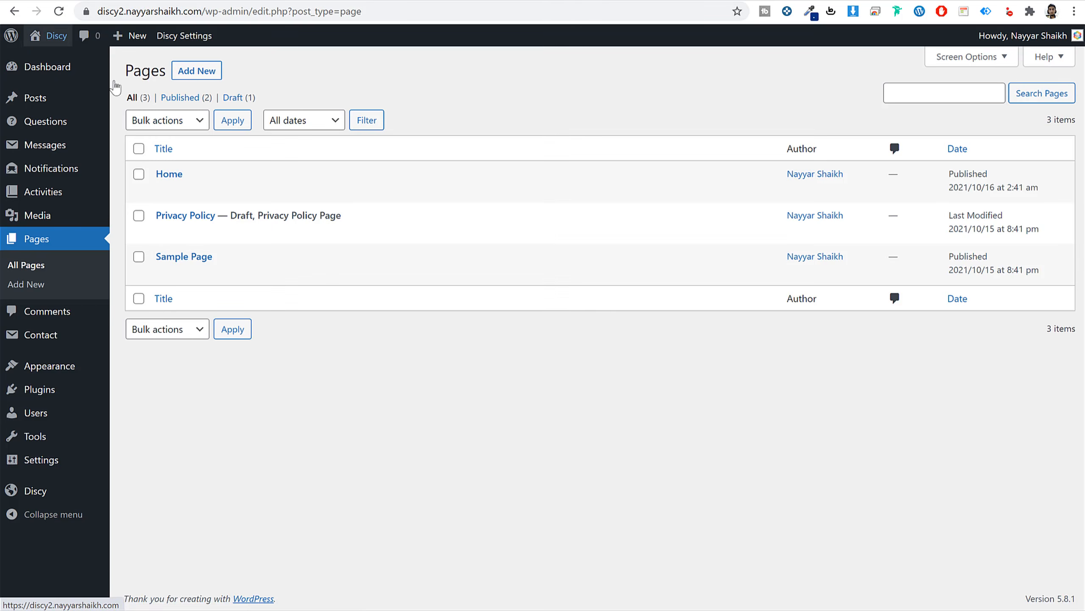
In Reading settings, set the homepage to the static page 'Home' and save.
mouse_move(58, 464)
click(133, 468)
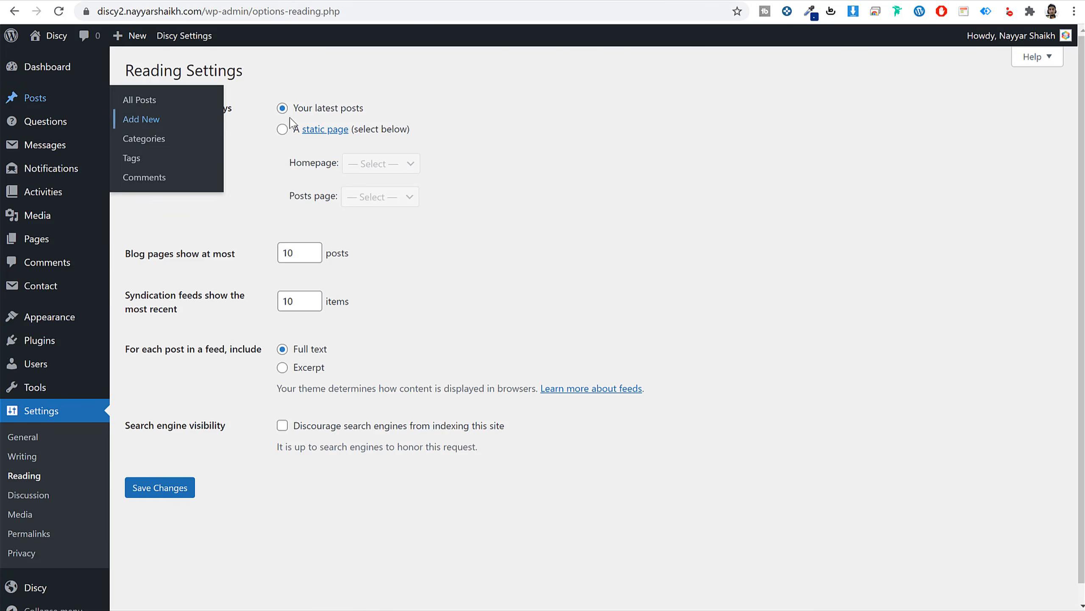
drag(371, 109, 296, 115)
click(283, 130)
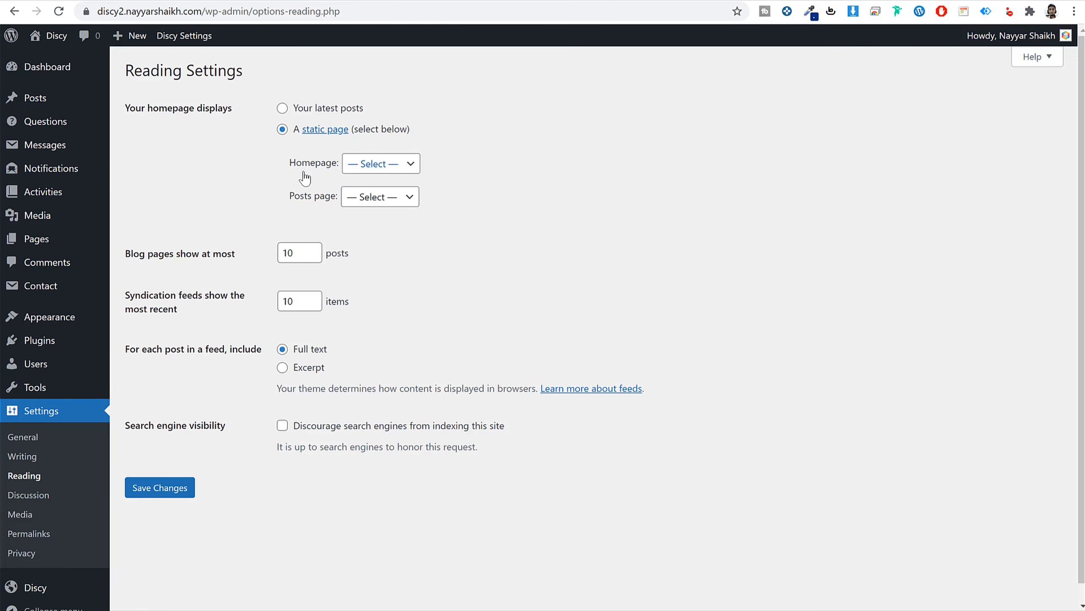
click(373, 164)
click(387, 196)
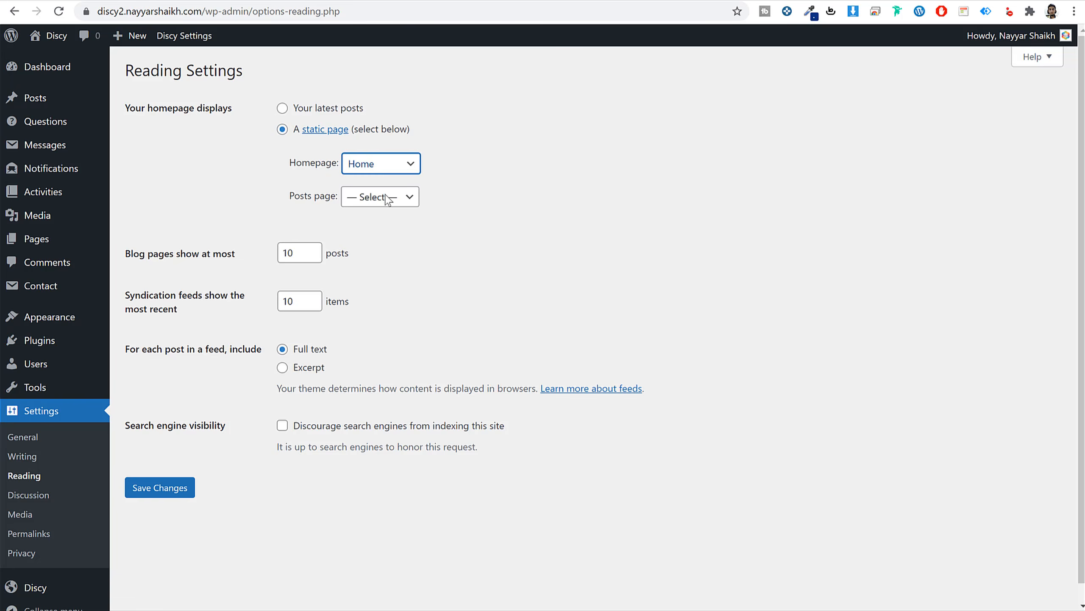
click(137, 497)
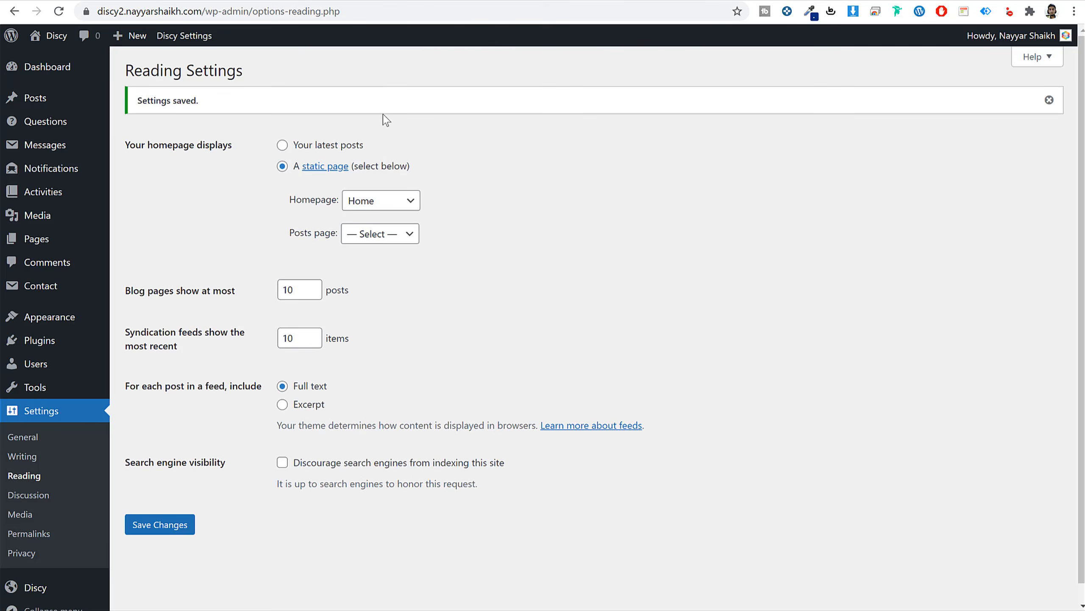
Check the front page and compare its ask-a-question form with the demo site.
click(409, 2)
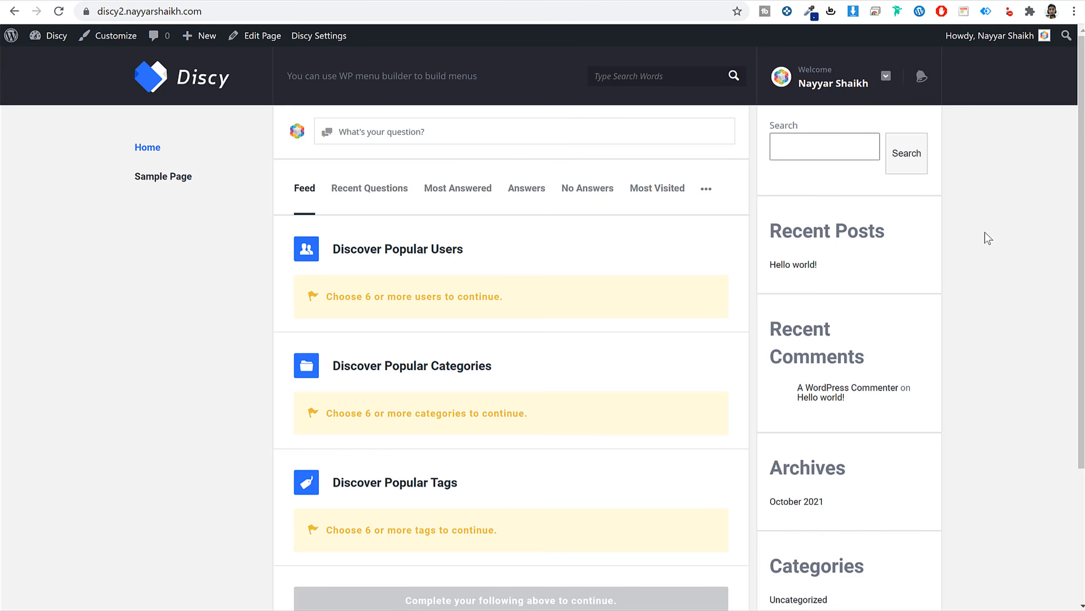
scroll(538, 378, down, 1)
scroll(538, 378, up, 1)
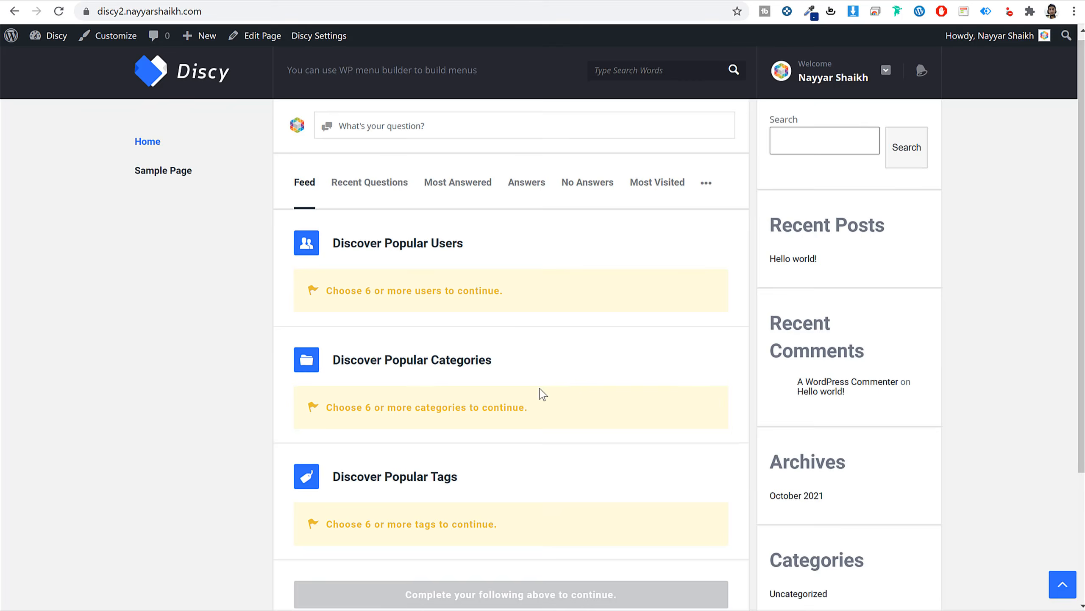
click(394, 135)
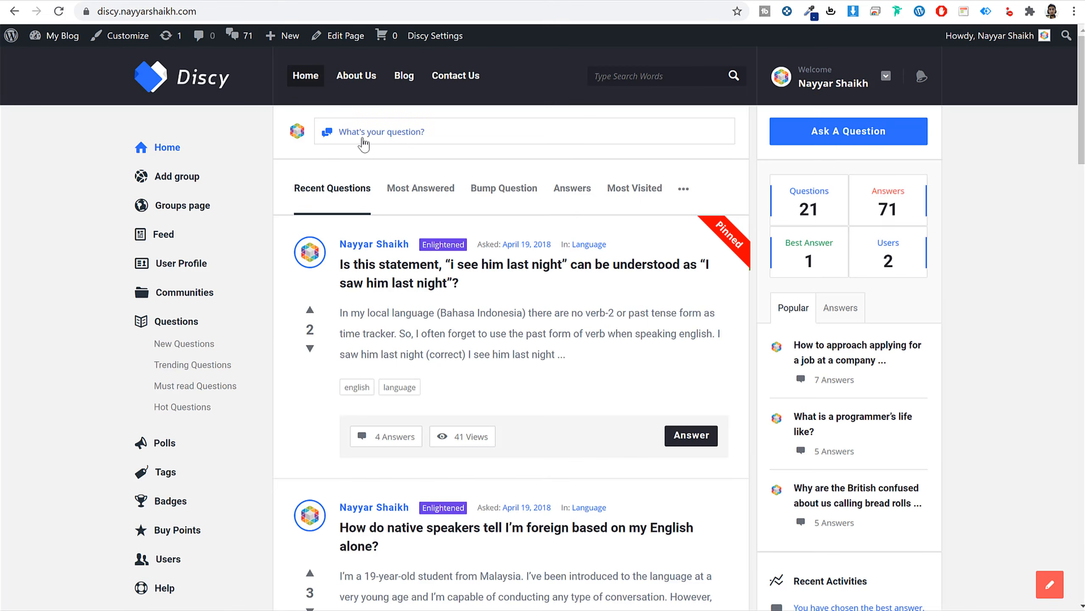
click(368, 139)
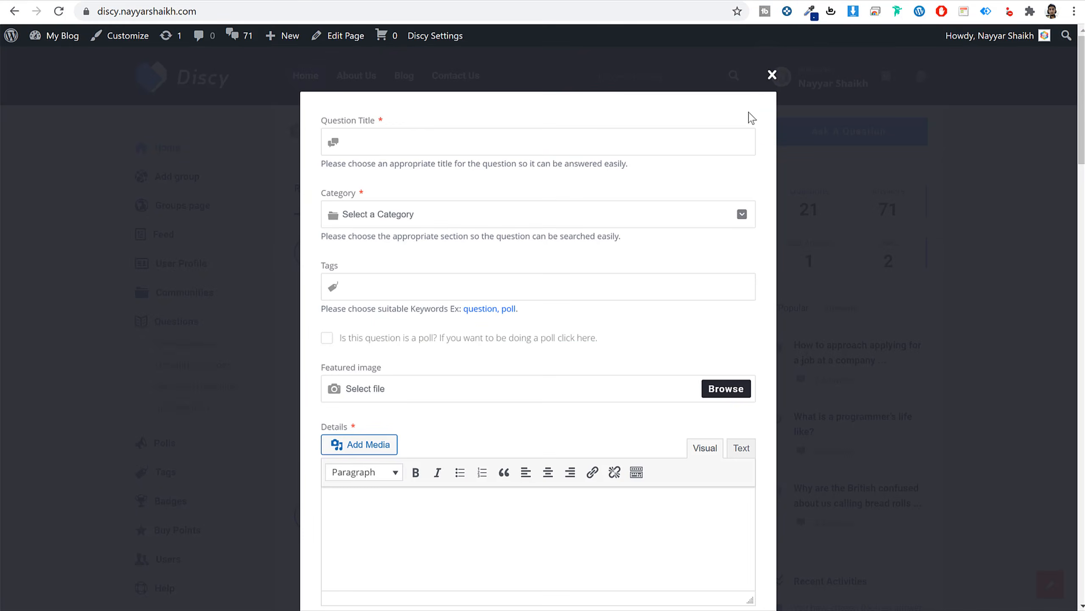
click(771, 75)
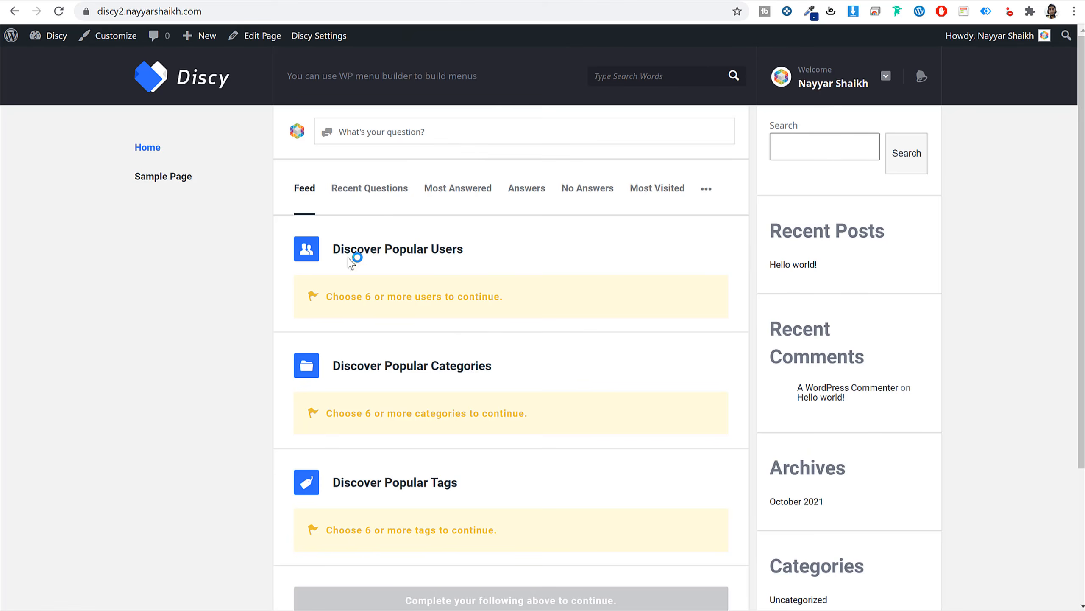
triple_click(393, 249)
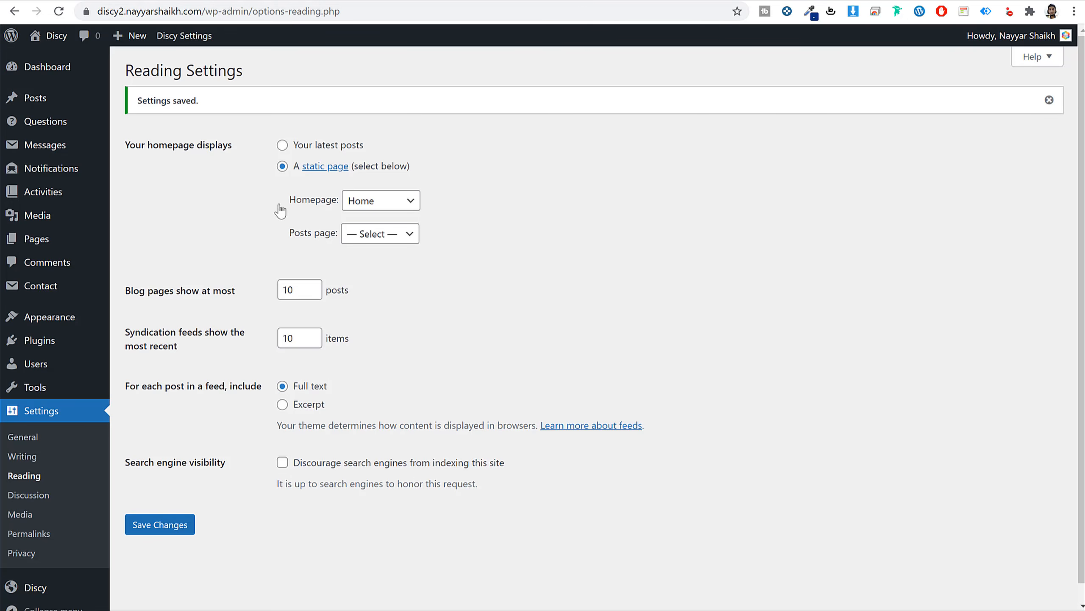
Open the Home page's Home settings and compare them with the demo site's question tabs.
click(45, 240)
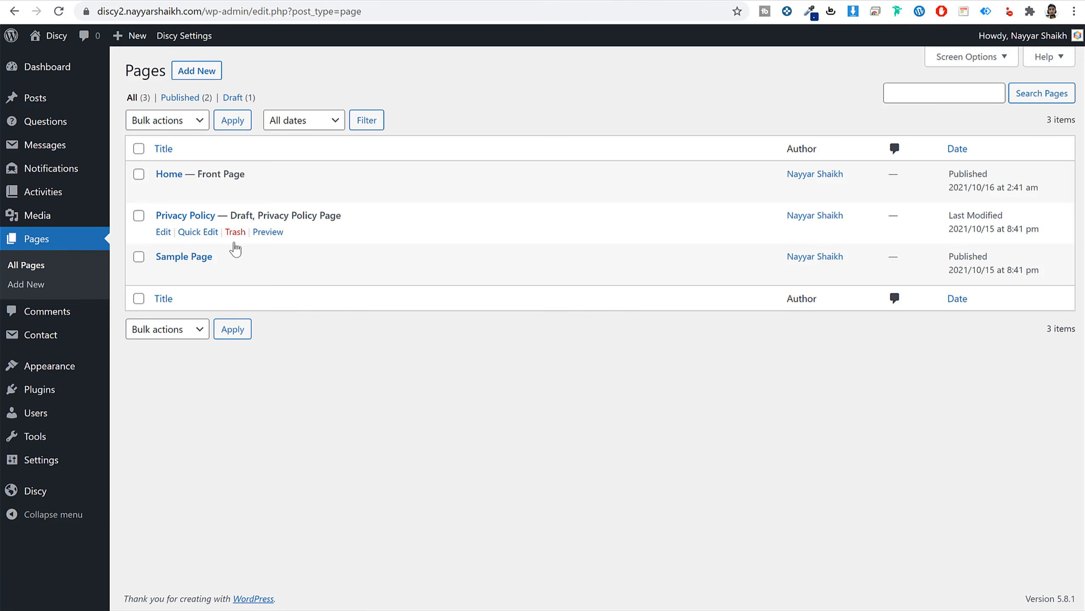
click(163, 192)
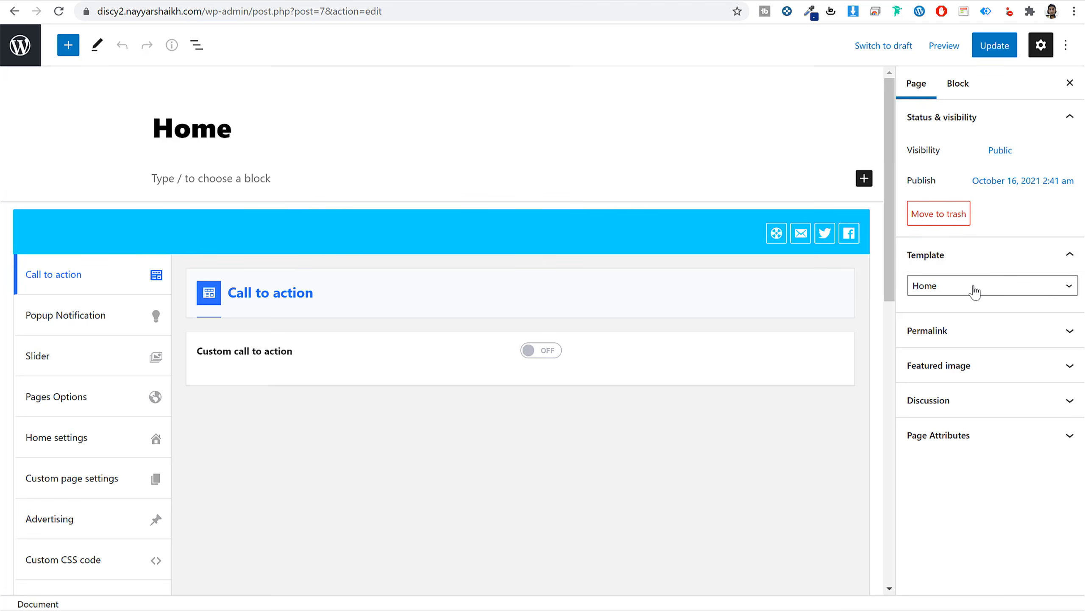
click(54, 443)
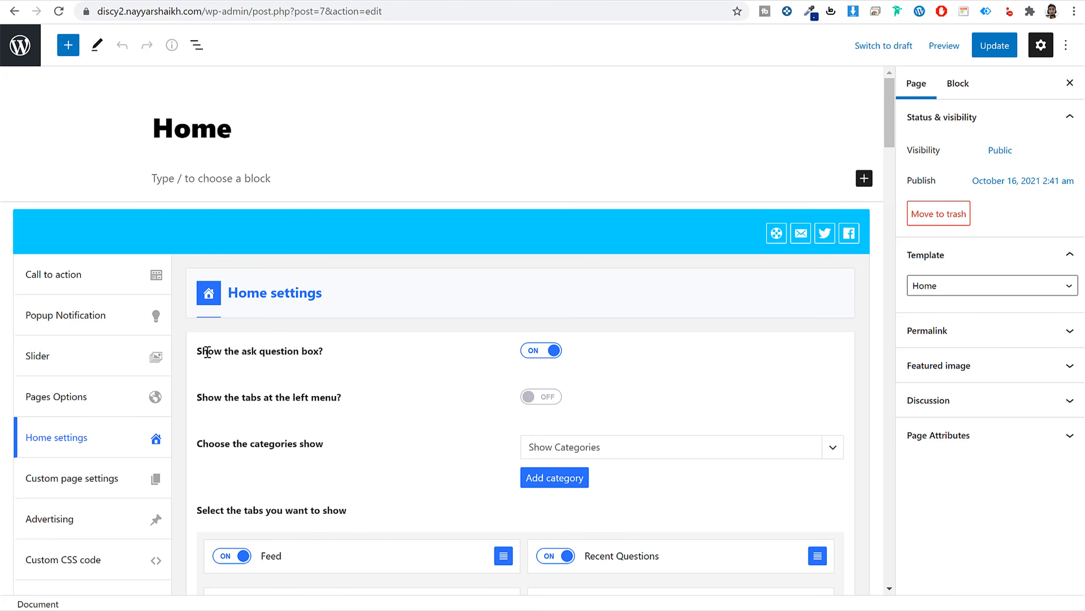
drag(207, 352, 320, 354)
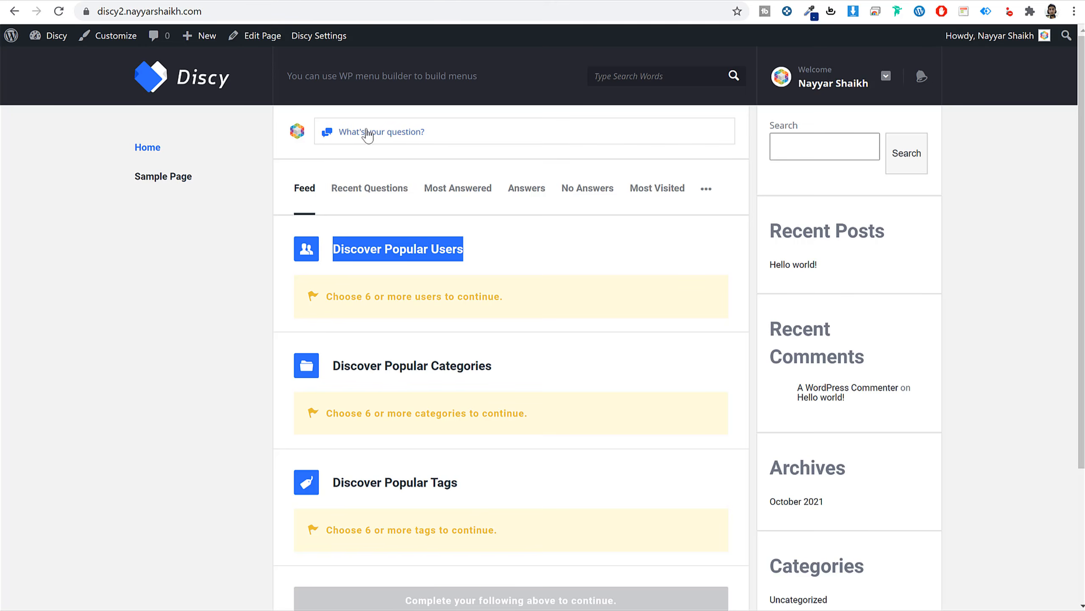
click(364, 136)
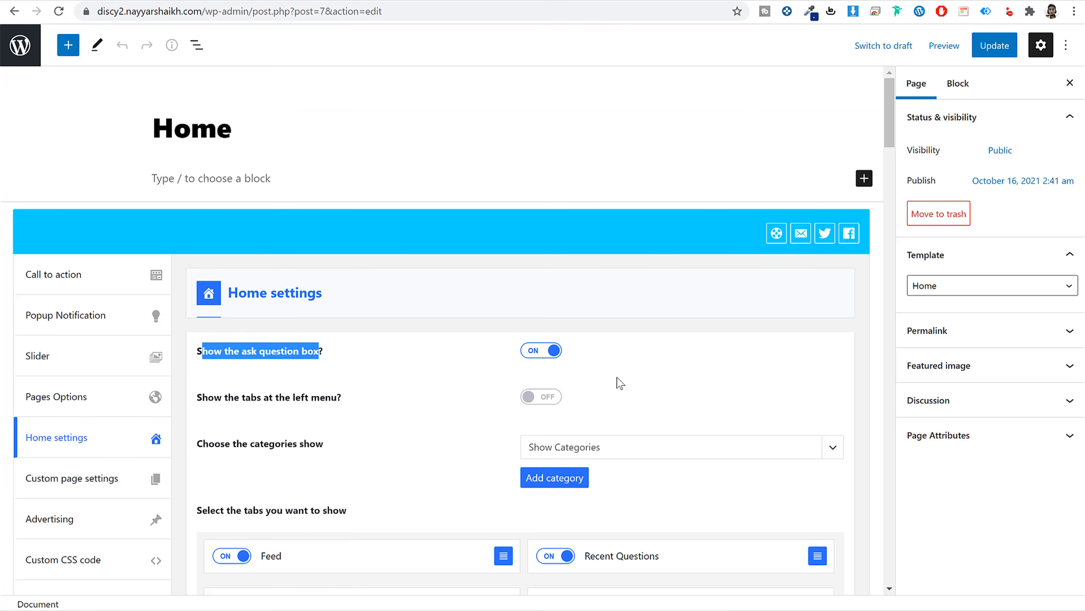
click(691, 372)
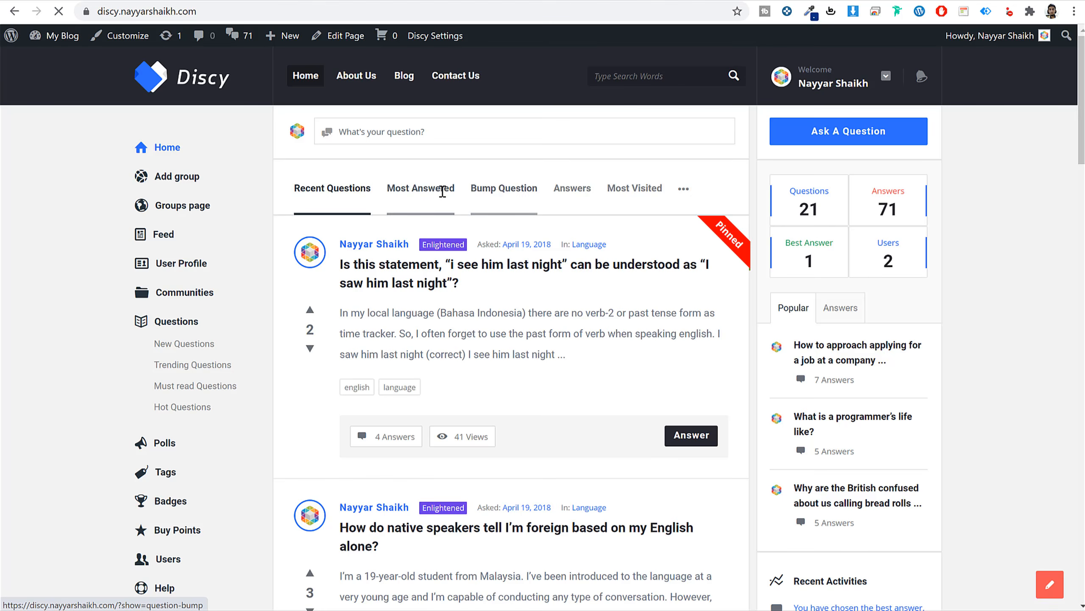
click(442, 192)
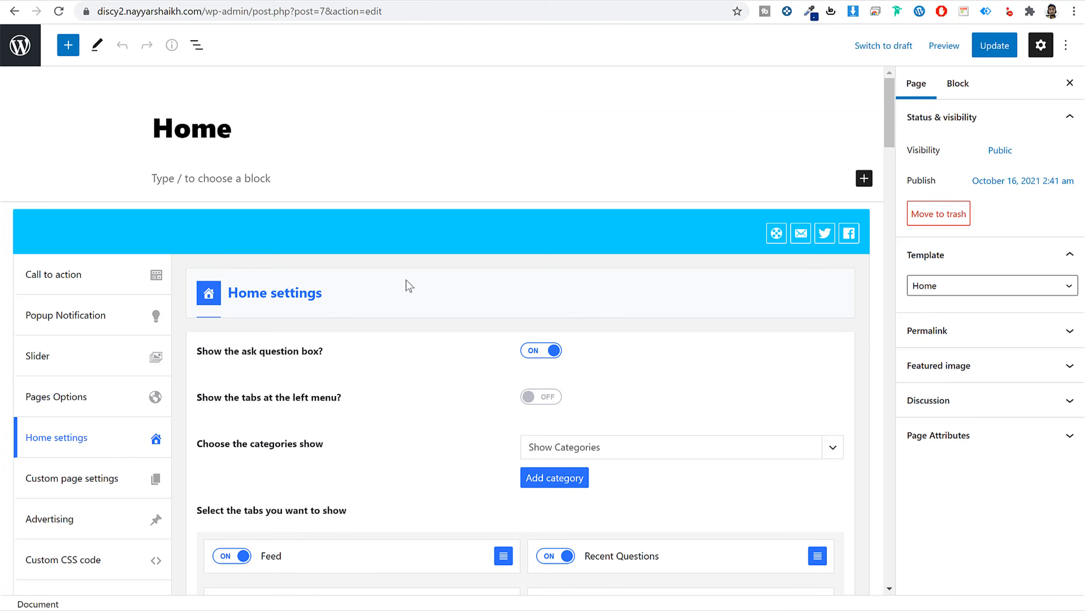
scroll(444, 442, down, 3)
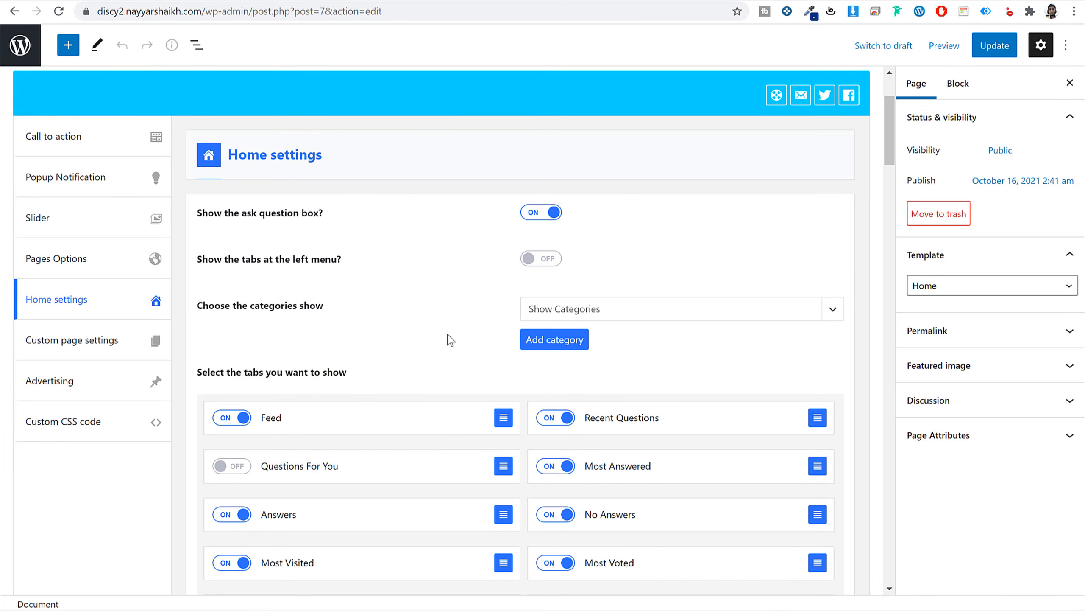
scroll(463, 387, down, 3)
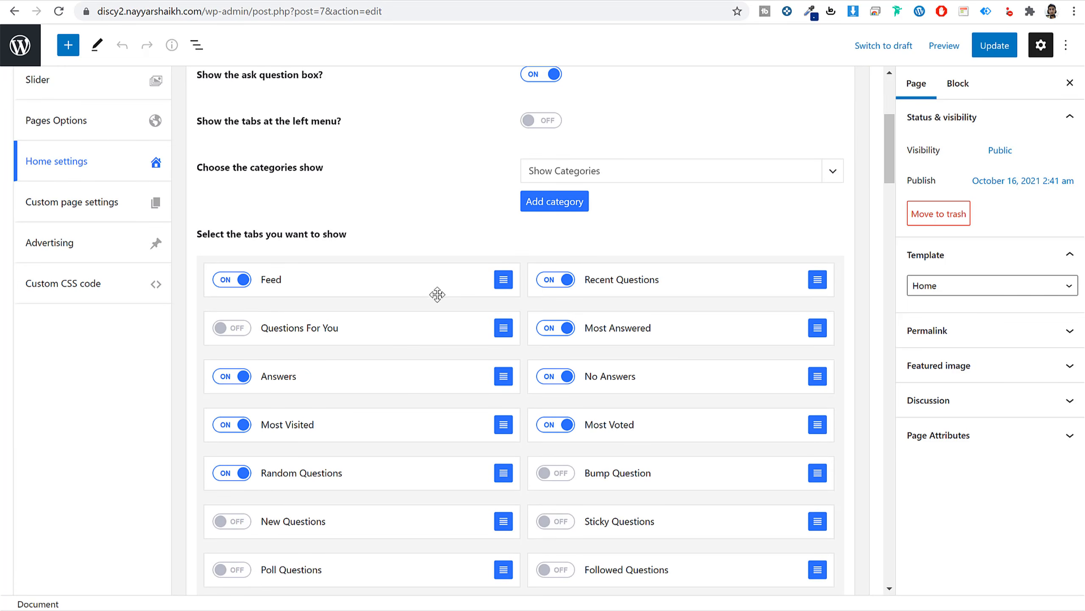
Turn Feed off, turn Questions For You on, and move Recent Questions in the tab order.
click(232, 279)
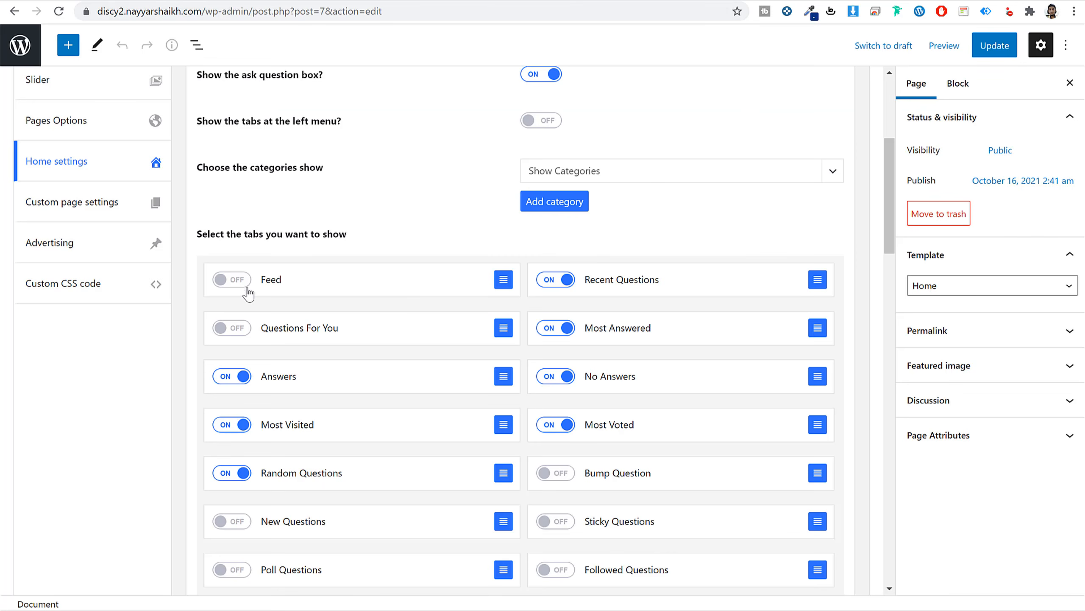
scroll(640, 287, down, 3)
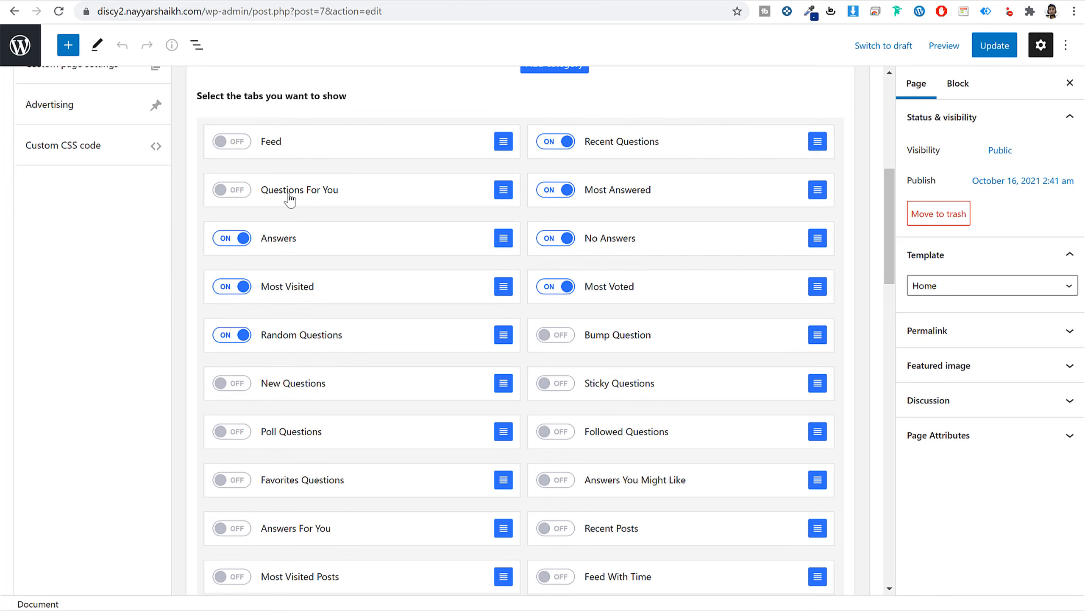
click(233, 191)
scroll(670, 370, down, 10)
scroll(660, 383, down, 4)
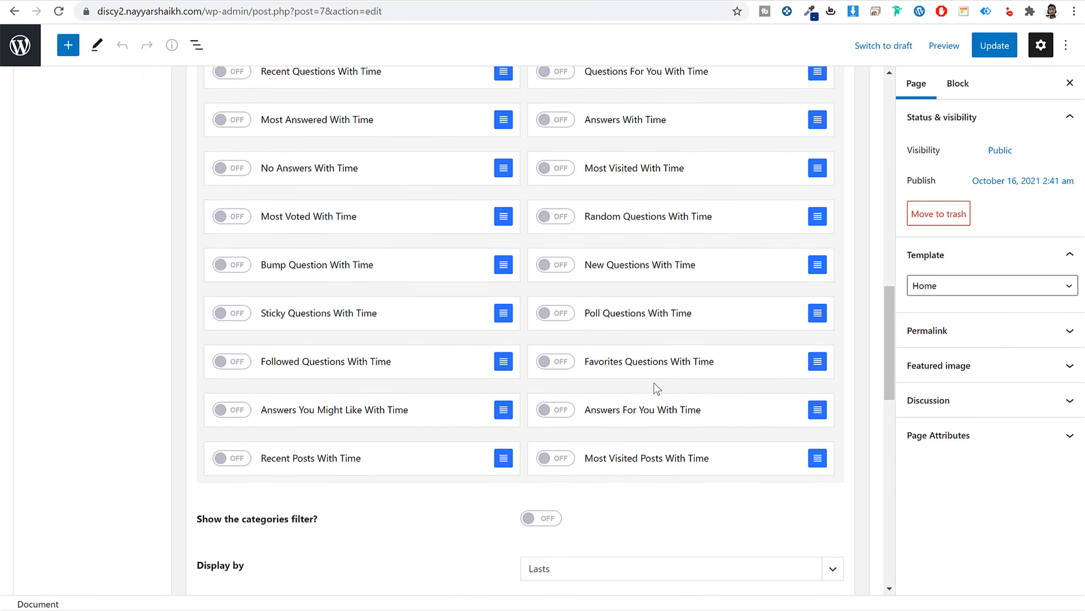
scroll(641, 406, up, 10)
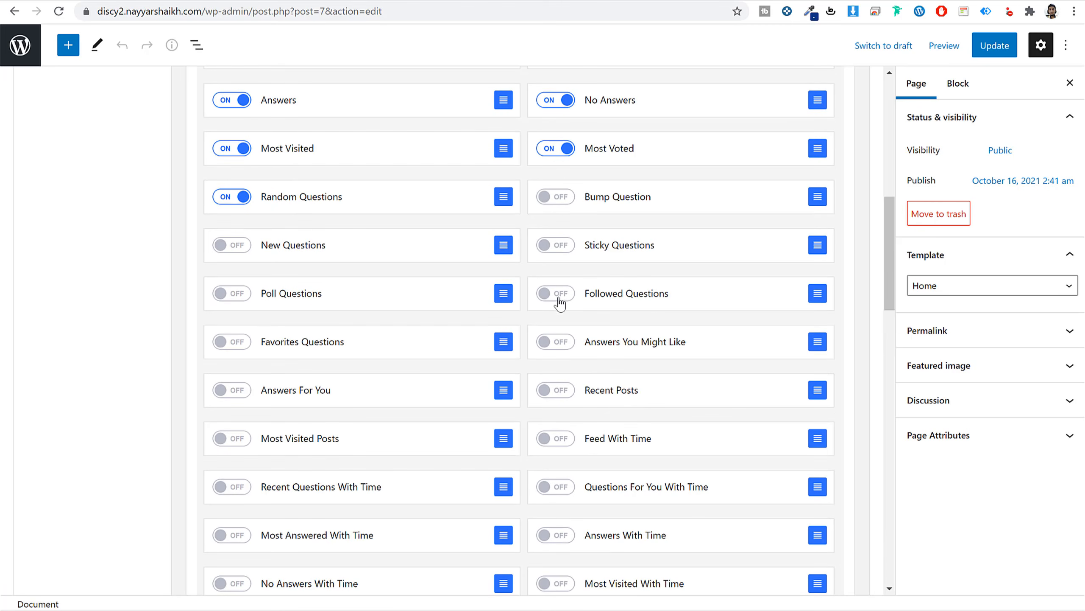
scroll(562, 357, down, 5)
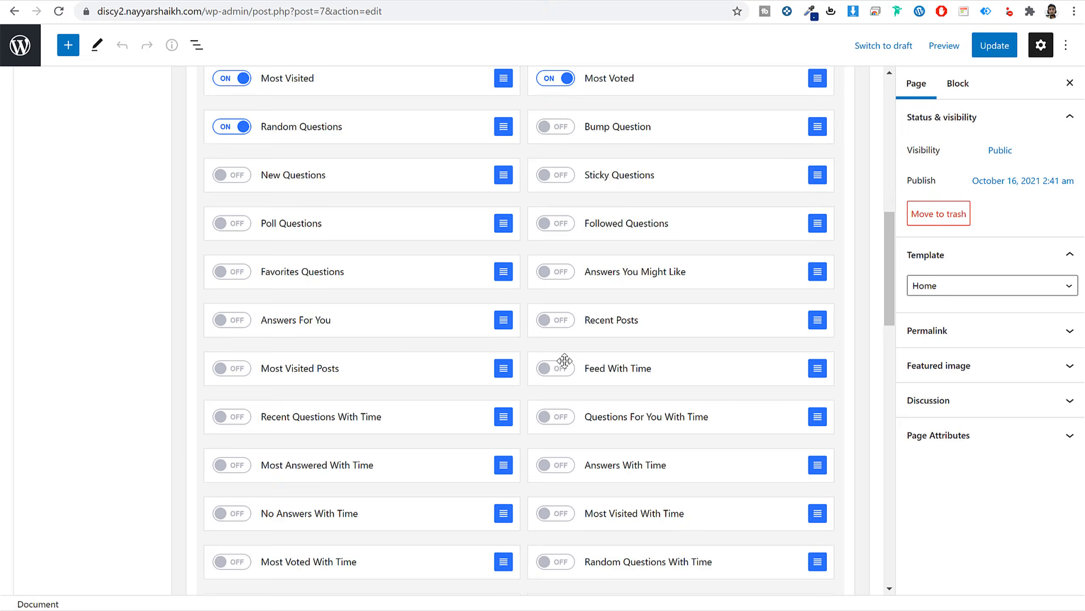
scroll(605, 371, up, 9)
scroll(603, 372, up, 3)
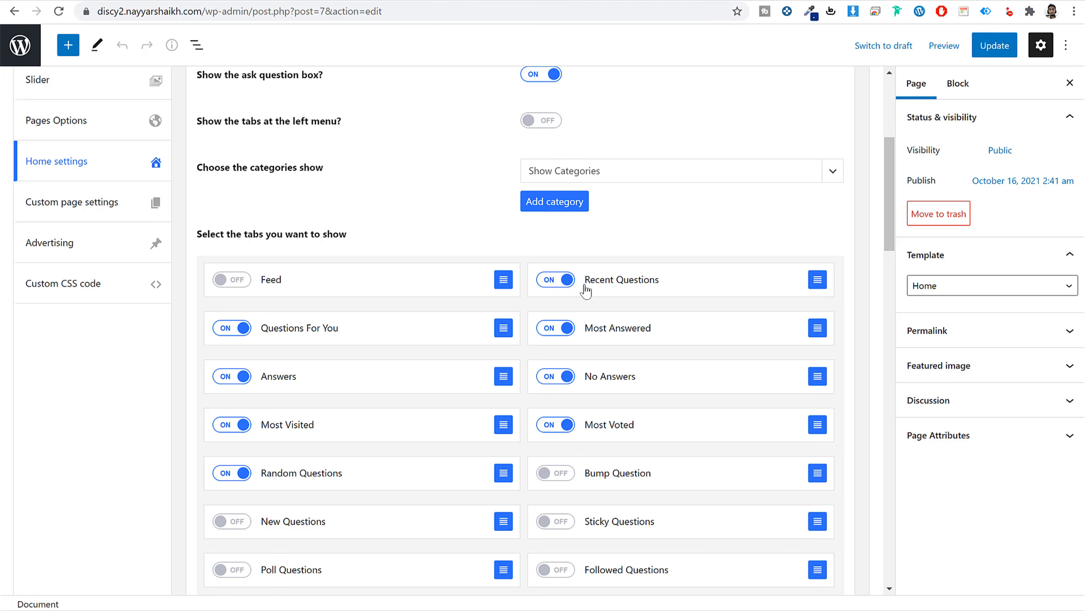
drag(817, 280, 622, 295)
scroll(598, 385, down, 20)
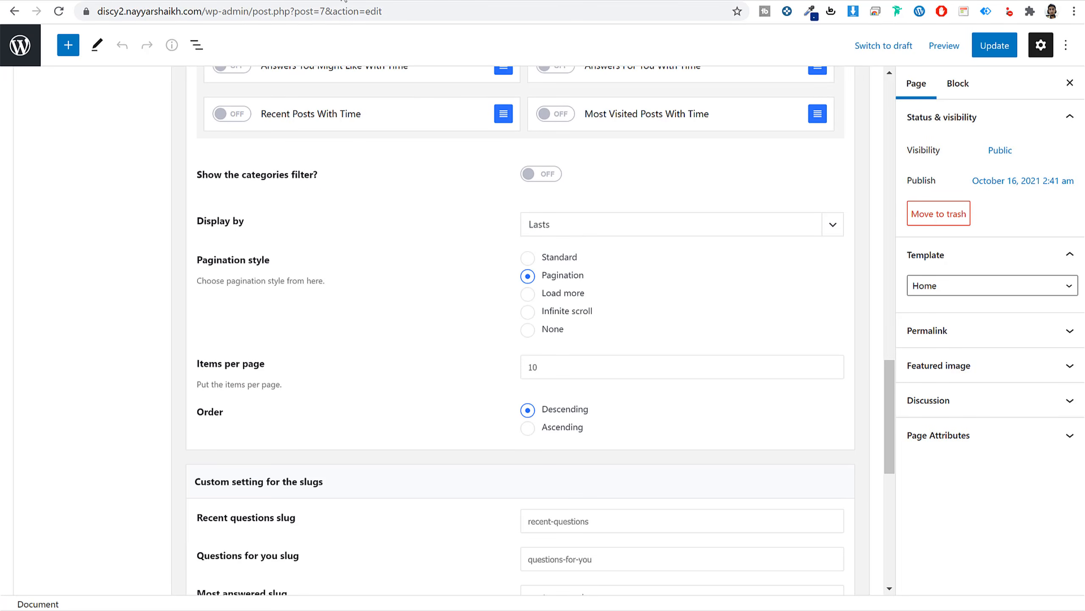
Check how Load more pagination behaves on the demo site's home page.
click(394, 0)
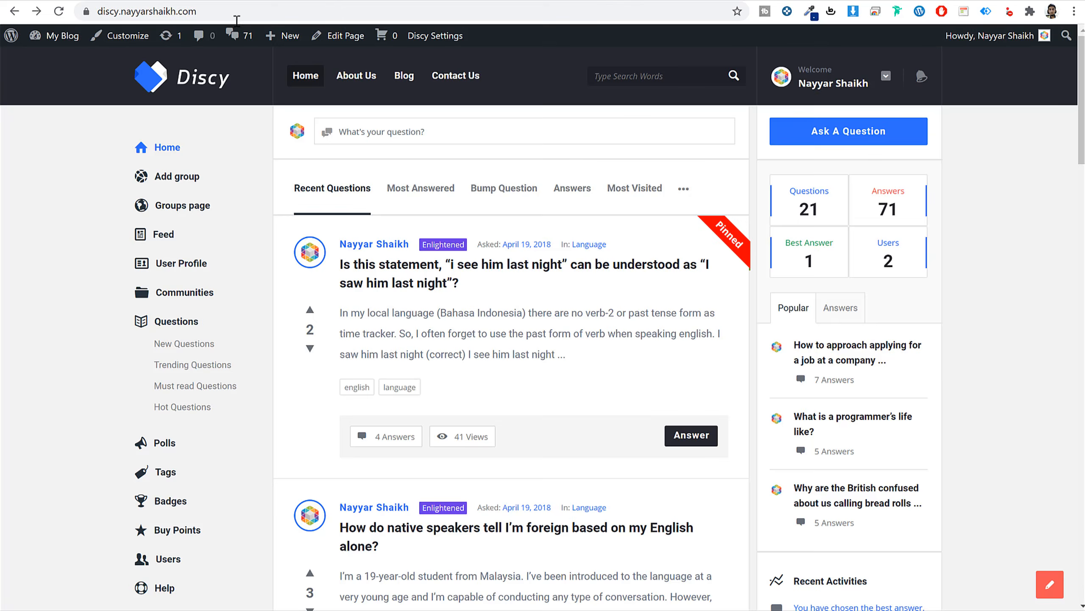
scroll(620, 484, down, 15)
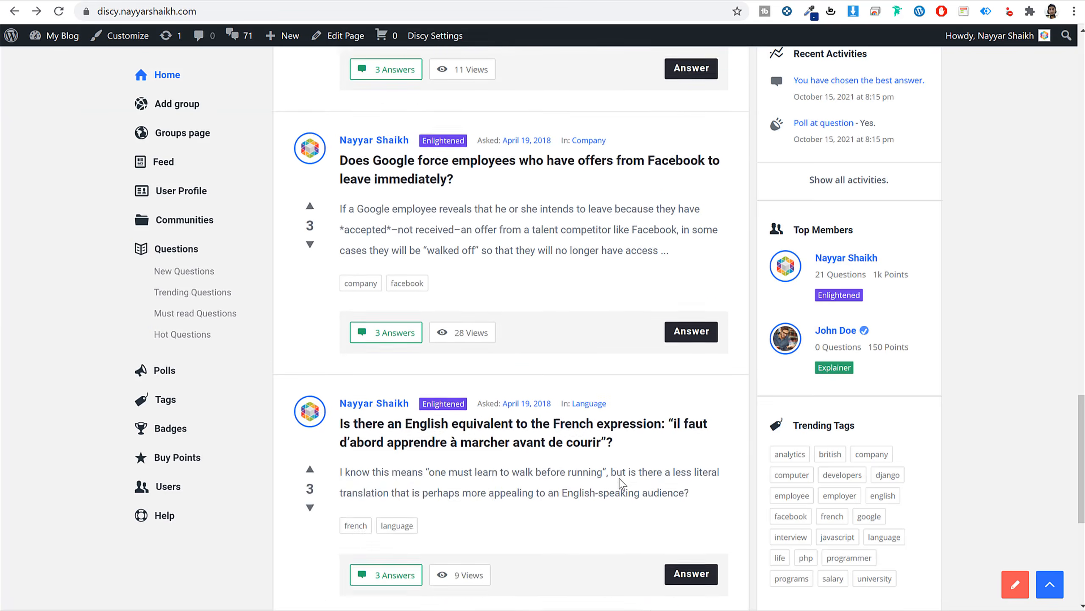
scroll(620, 483, down, 8)
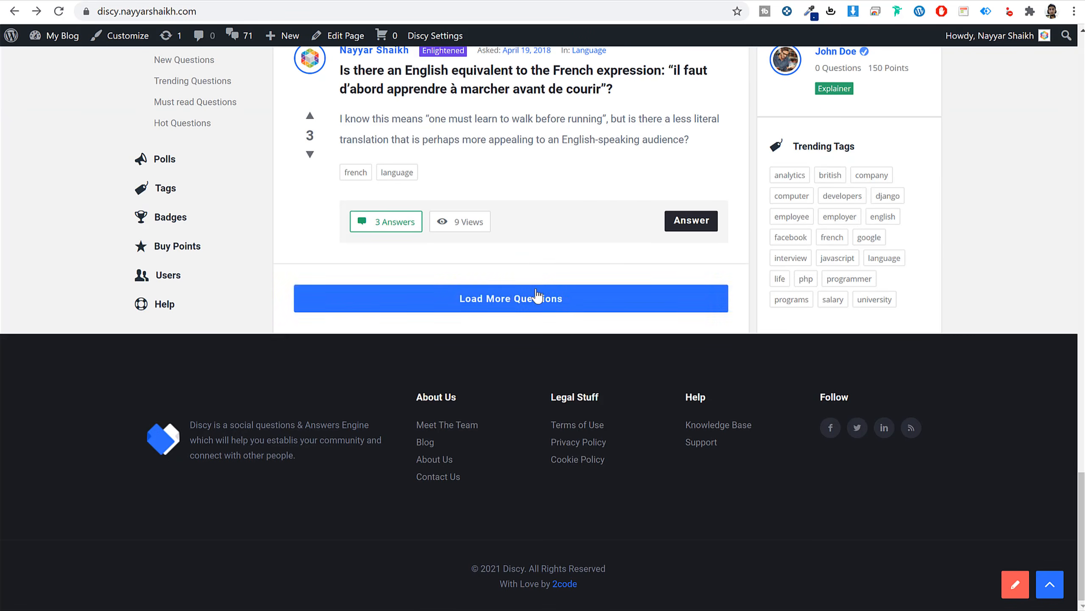
click(526, 306)
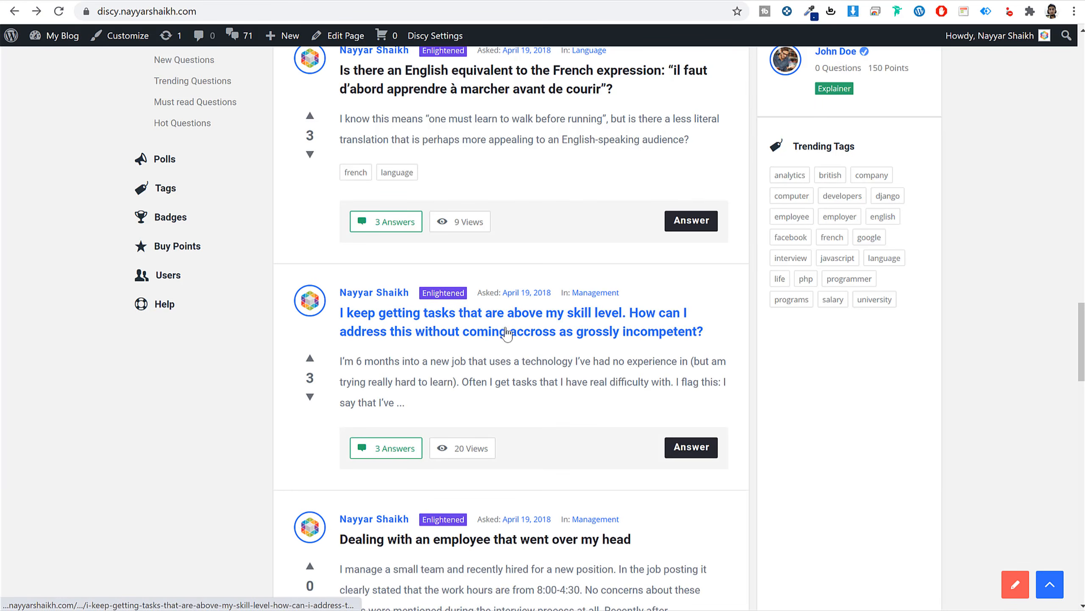
scroll(585, 428, down, 3)
scroll(586, 441, up, 5)
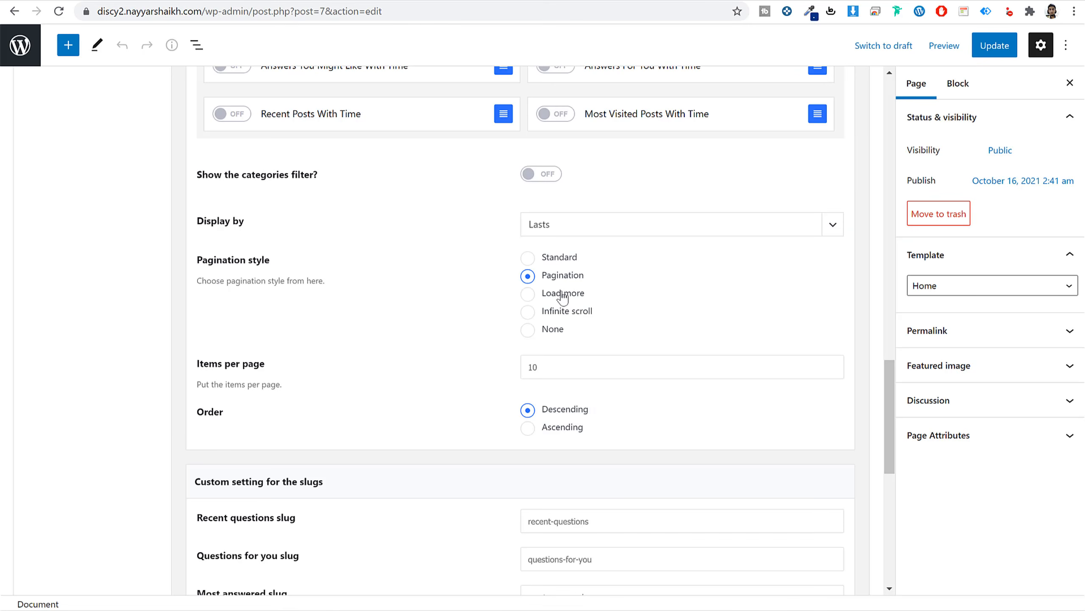
Set the pagination style to Load more, keep 10 items per page, and update the Home page.
click(552, 298)
scroll(709, 307, down, 3)
double_click(576, 238)
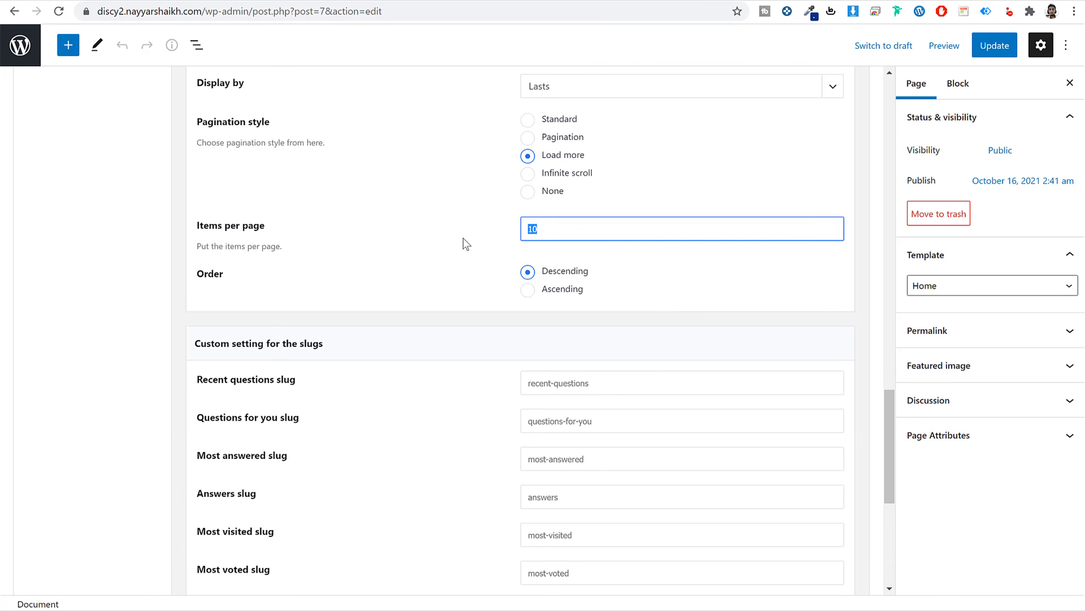
scroll(680, 283, down, 1)
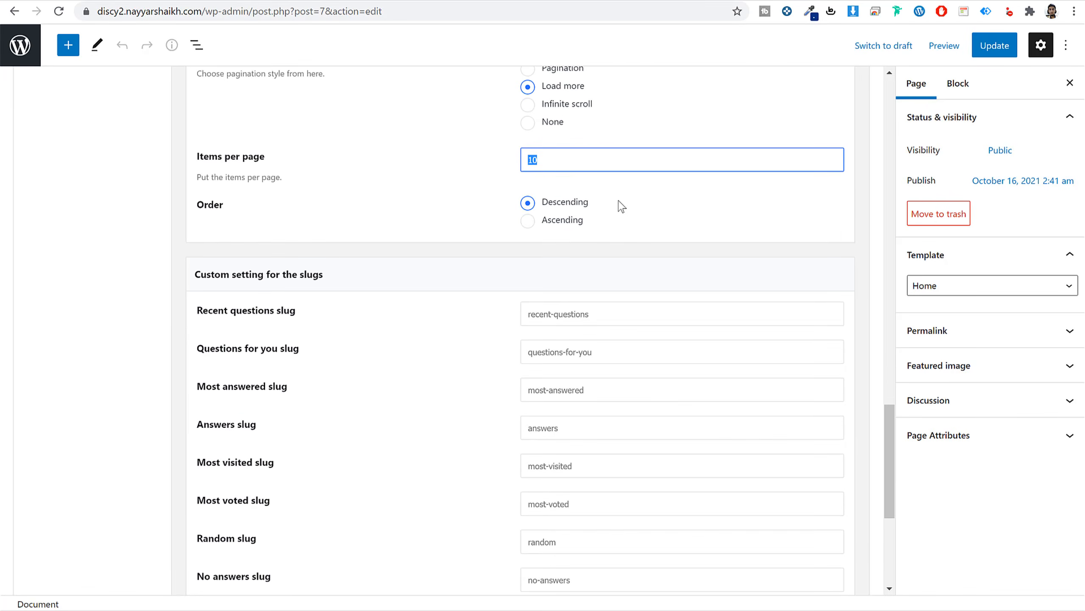
drag(539, 209, 596, 209)
click(601, 209)
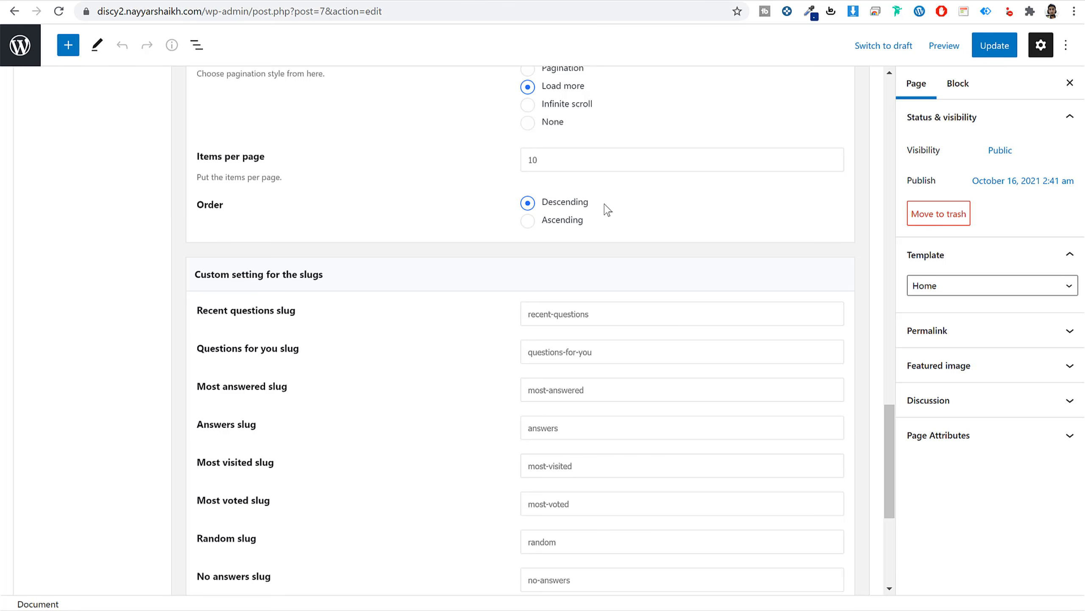
scroll(615, 326, down, 3)
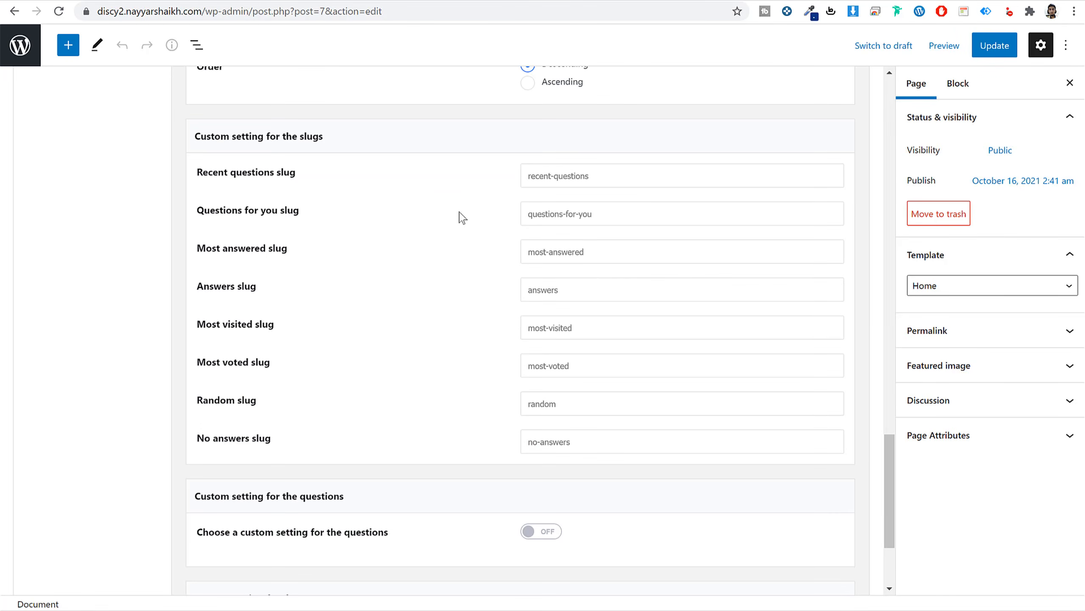
scroll(605, 342, down, 3)
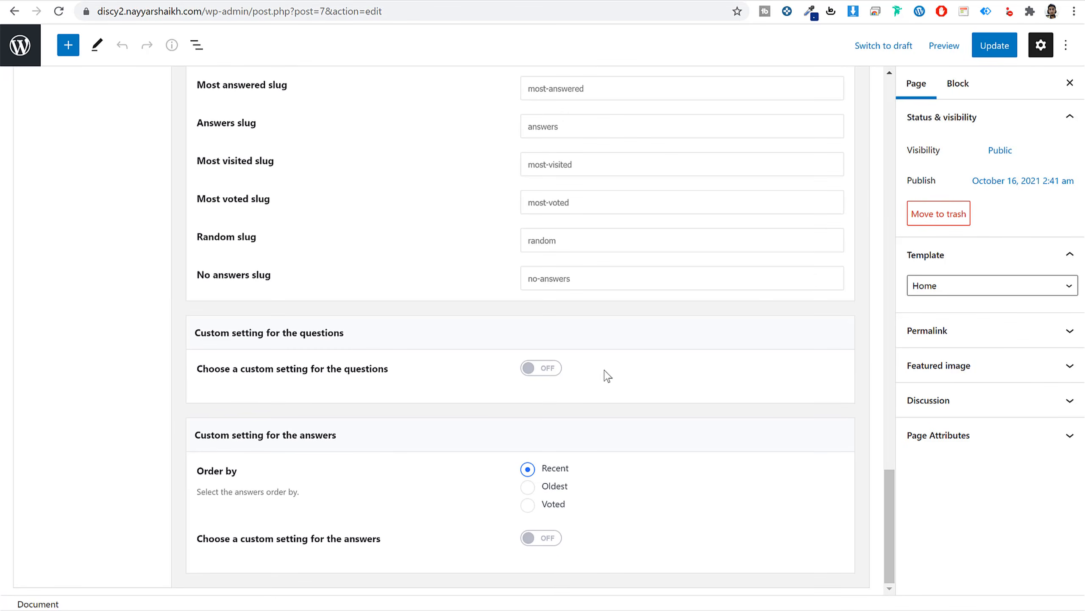
click(995, 46)
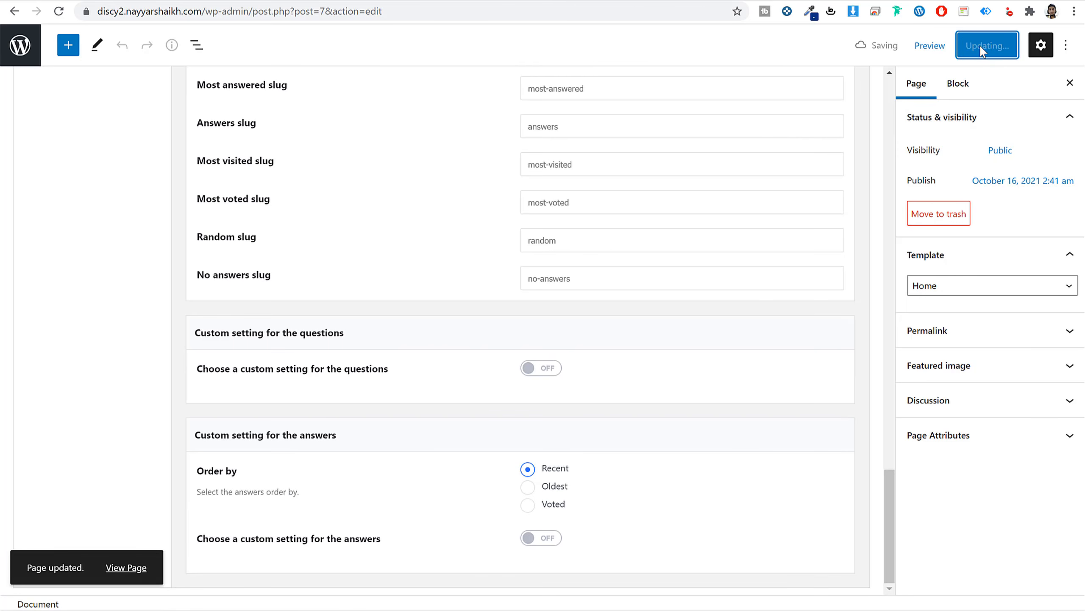
click(411, 1)
Reload the front page showing 'Sorry, No Questions Found.' and open the ask-a-question box.
click(58, 11)
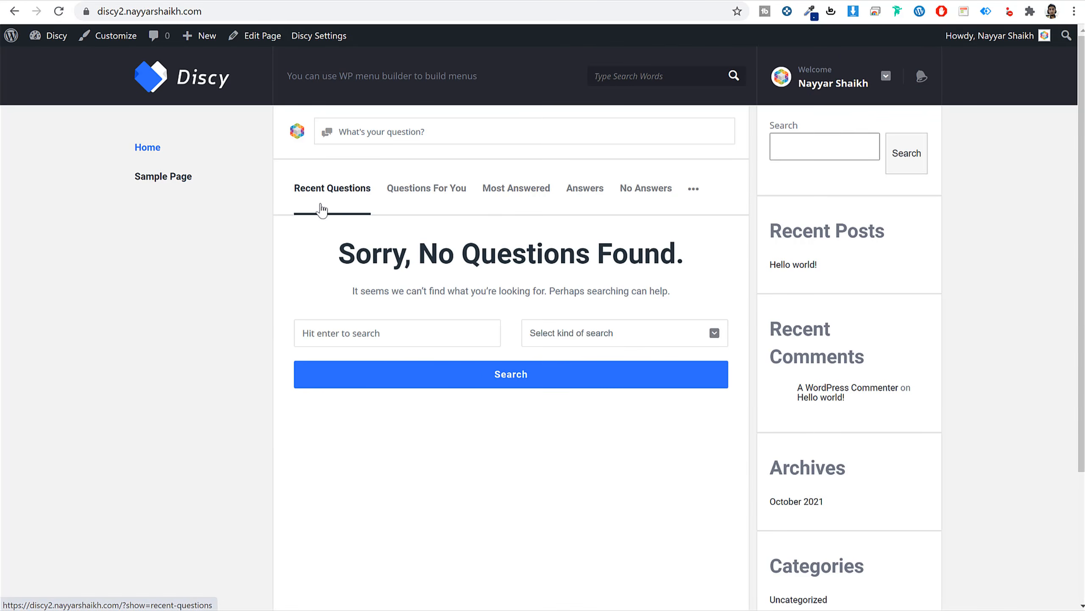
drag(325, 257, 688, 259)
click(692, 260)
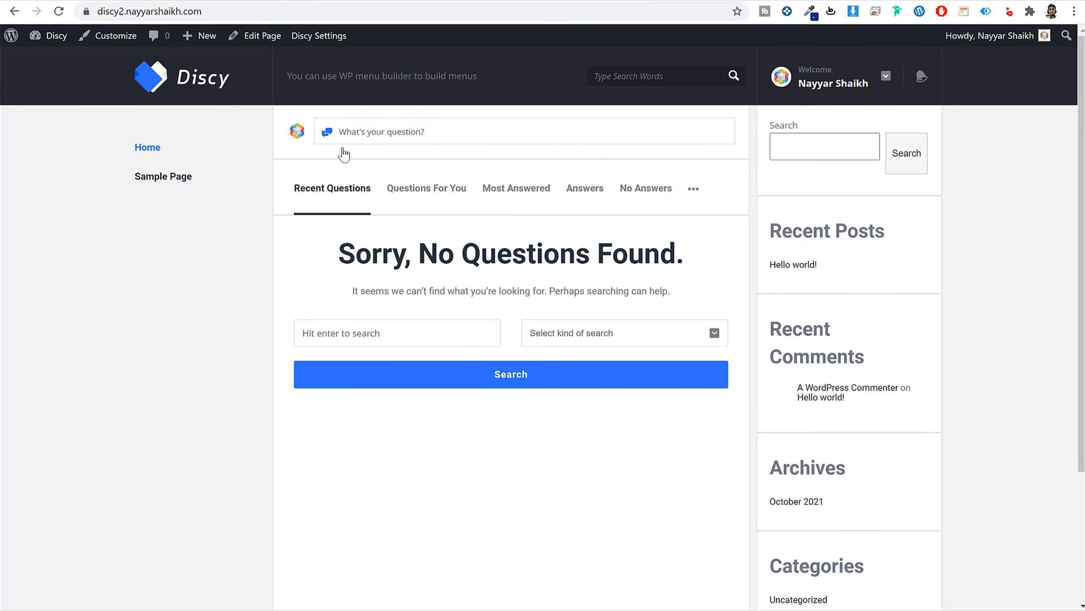
click(345, 135)
In a new Discy Settings tab, switch on 'Activate the ask question button at the site' and save options.
right_click(315, 38)
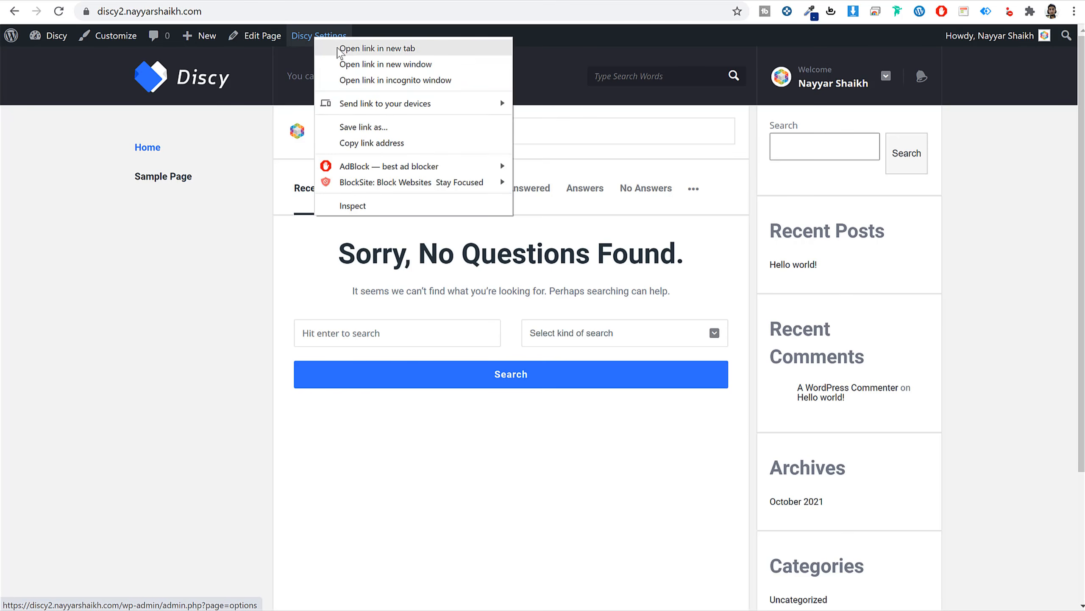
click(386, 51)
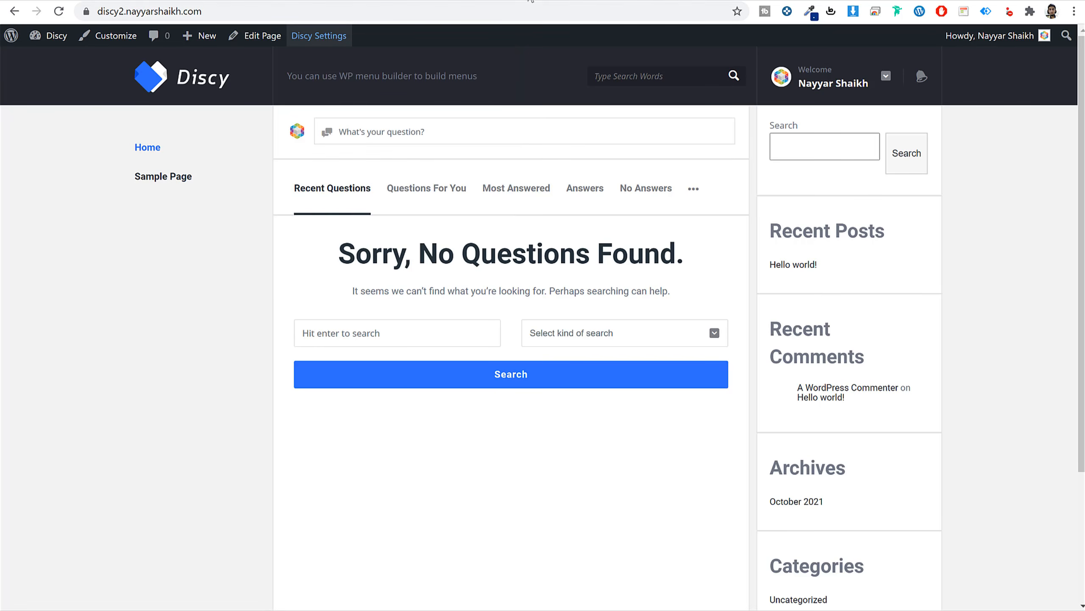
click(528, 1)
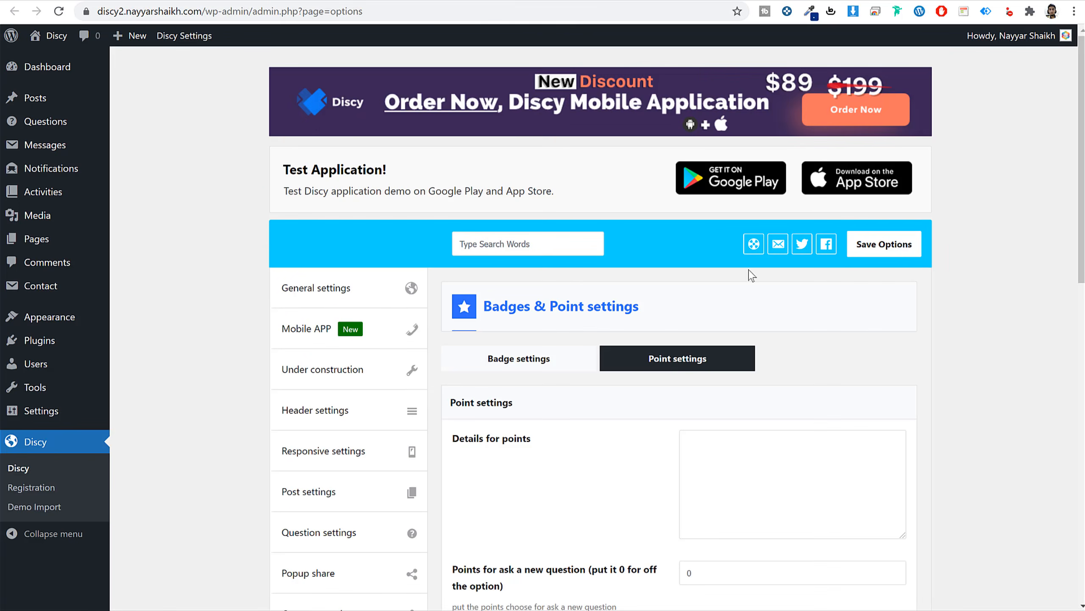
click(357, 296)
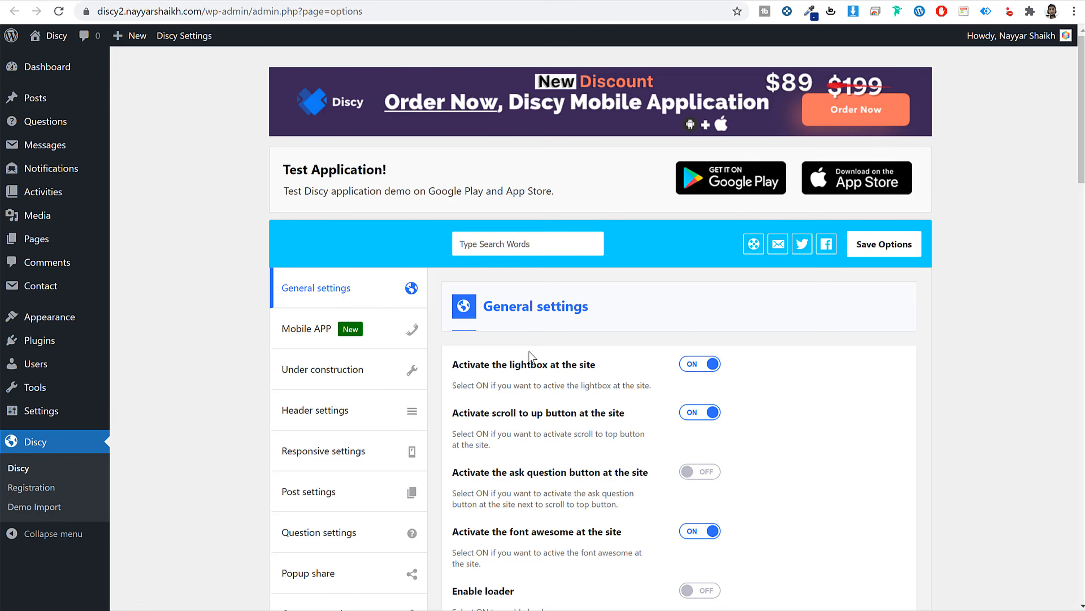
scroll(502, 305, down, 5)
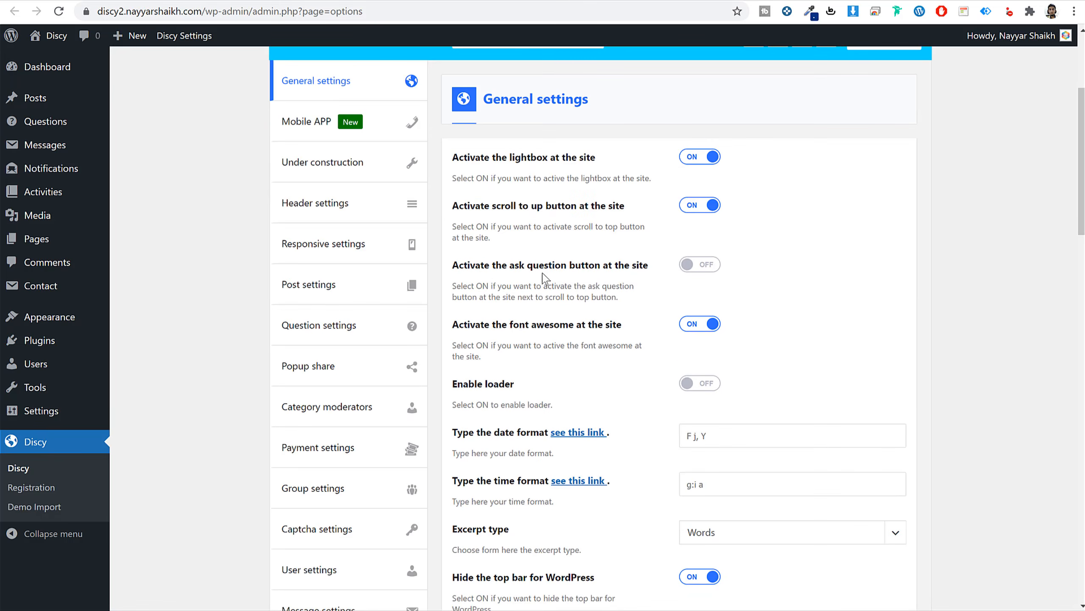
click(701, 266)
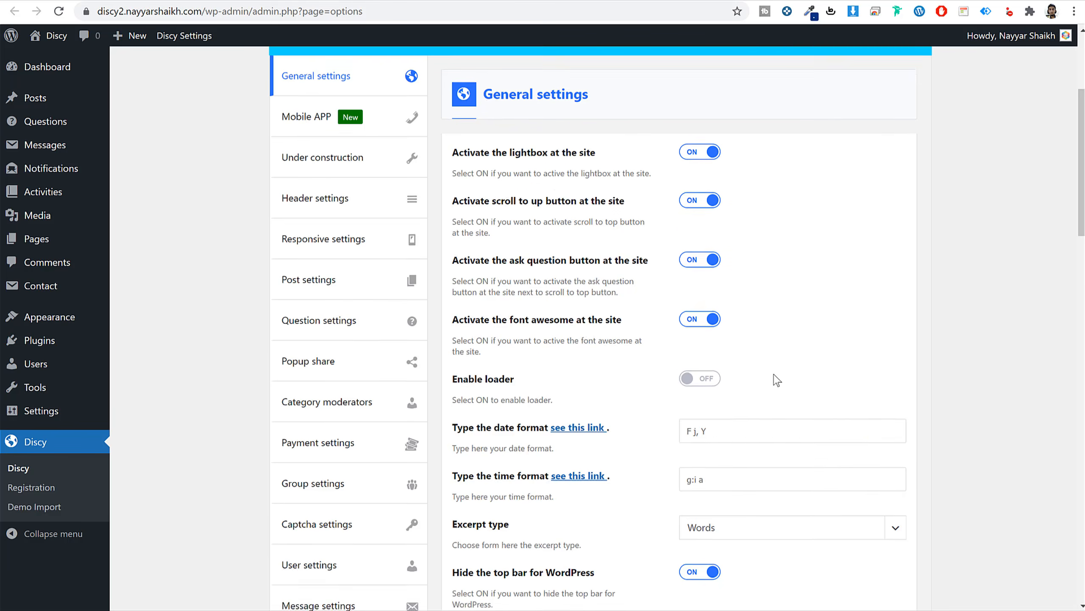
scroll(775, 379, down, 20)
scroll(778, 384, down, 8)
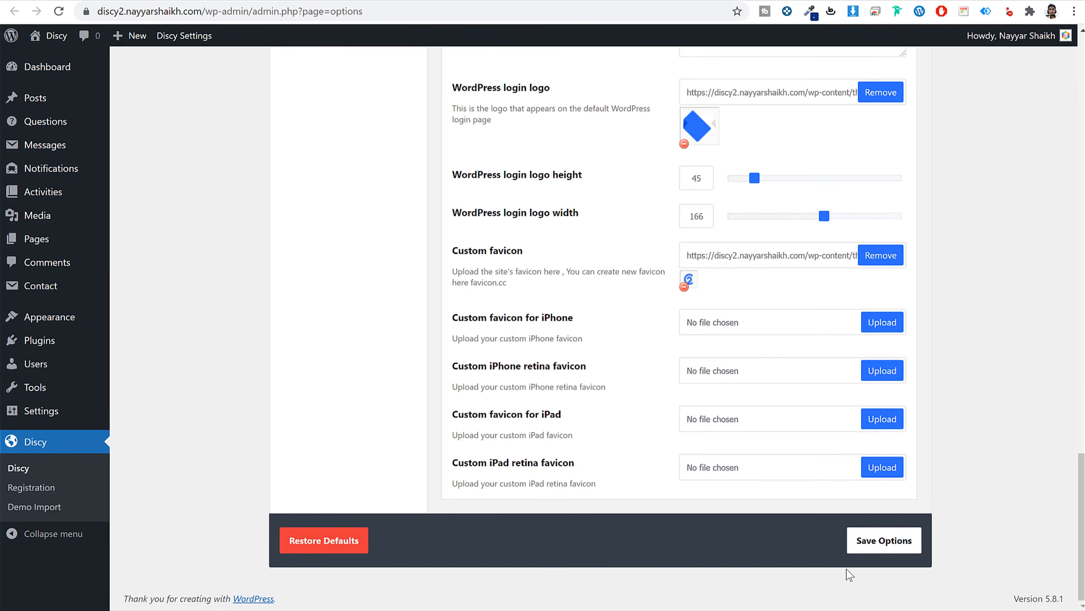
click(884, 540)
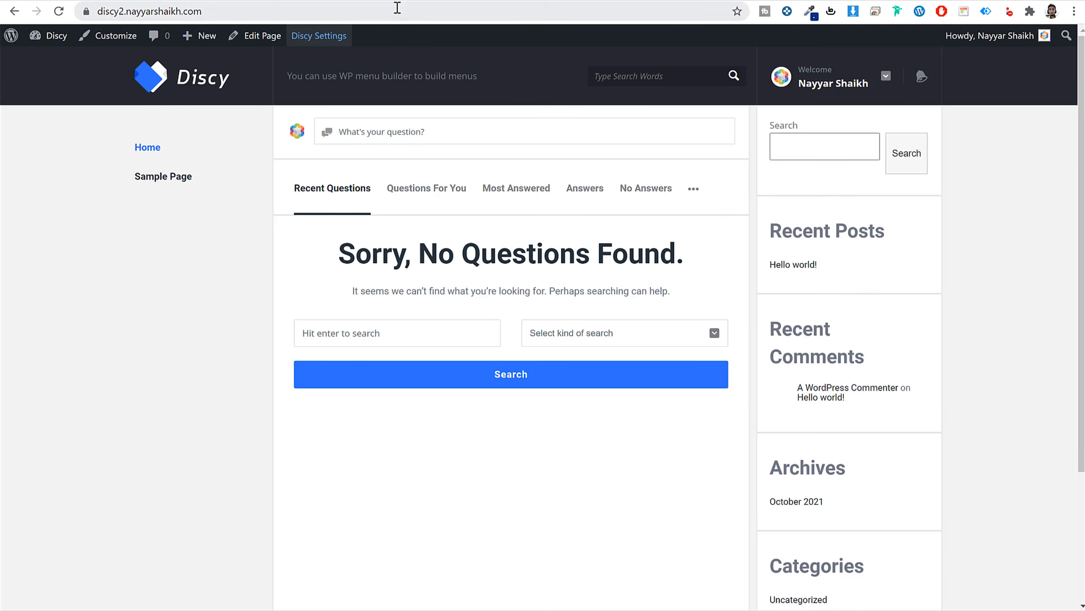
Reload the front page and open the new question form.
click(397, 8)
key(Return)
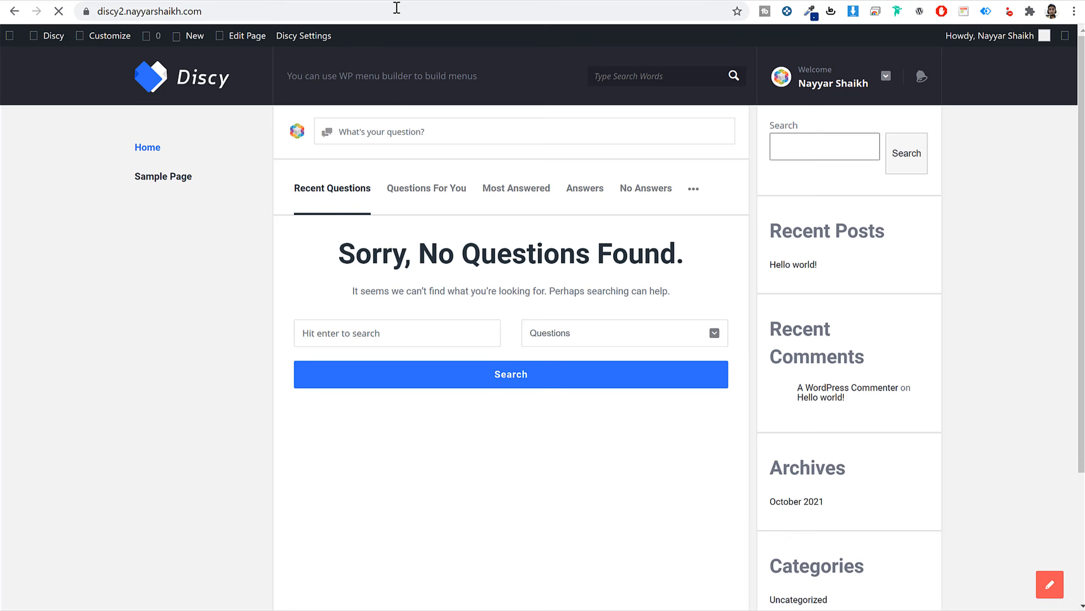
click(431, 138)
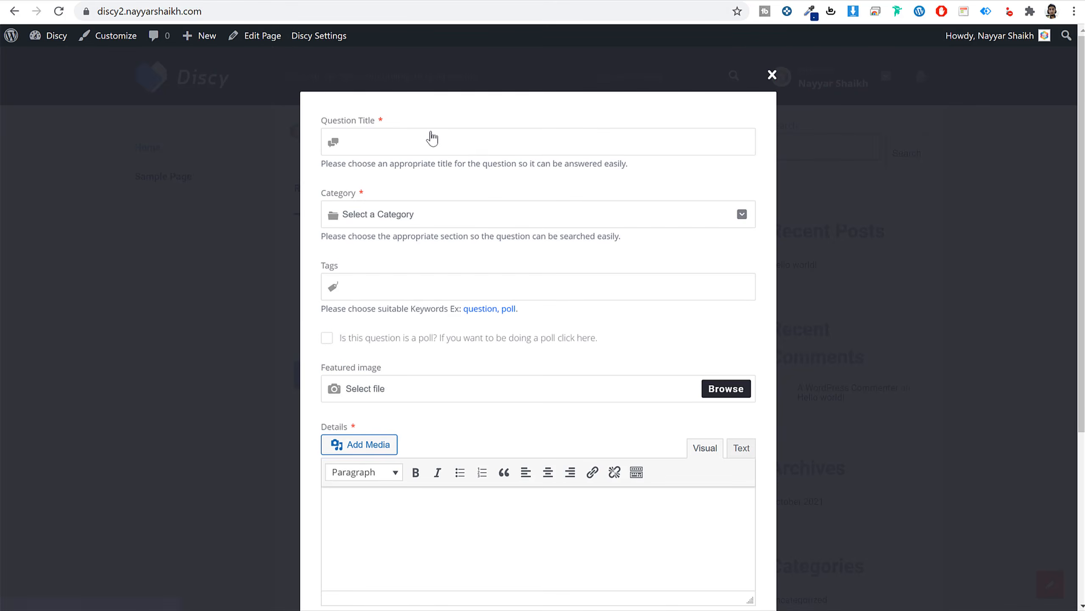
scroll(534, 366, down, 5)
scroll(538, 369, up, 5)
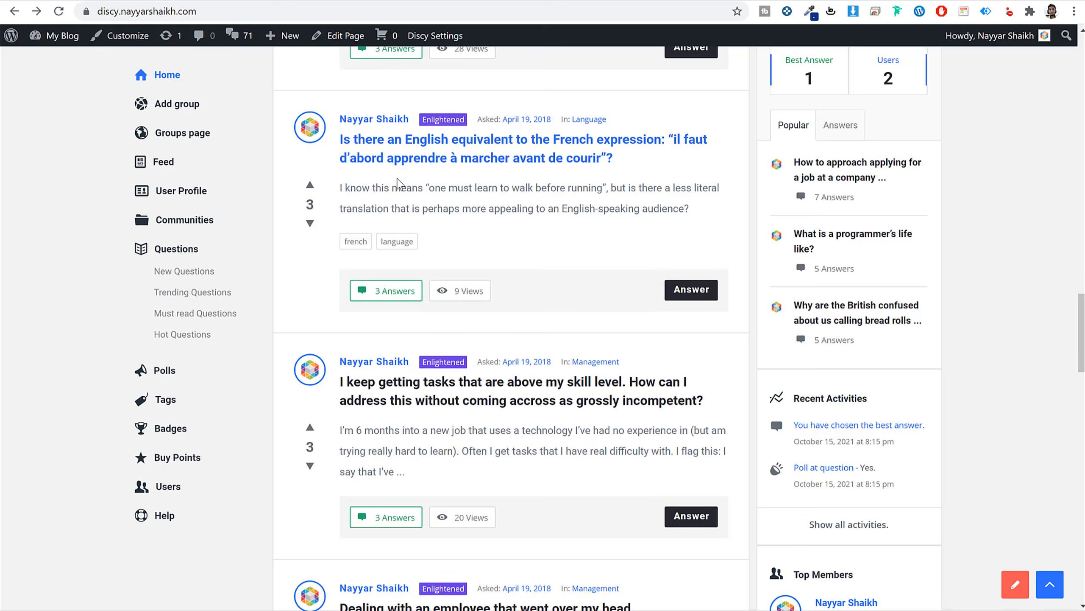
scroll(507, 327, up, 3)
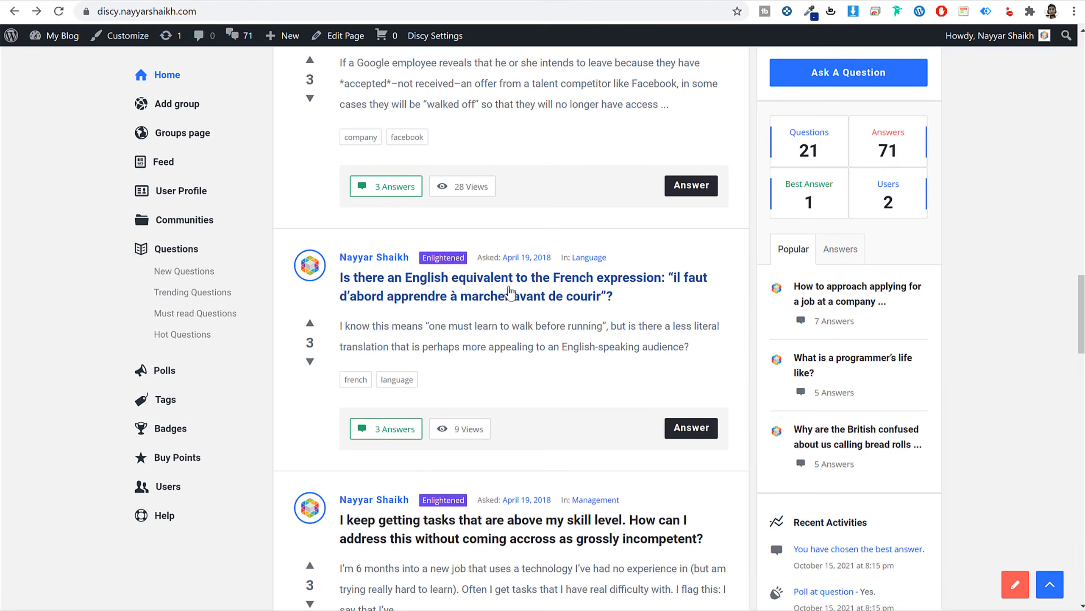
scroll(508, 327, up, 15)
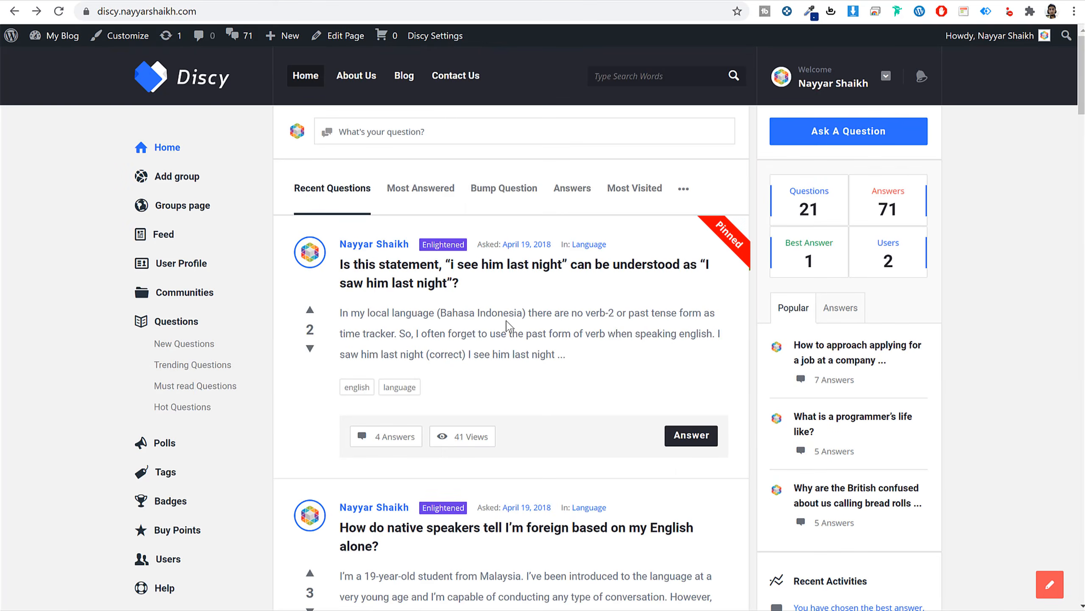
scroll(517, 325, down, 6)
scroll(543, 257, up, 7)
Paste the demo site's pinned question title into Question Title and check the empty Category list.
click(489, 270)
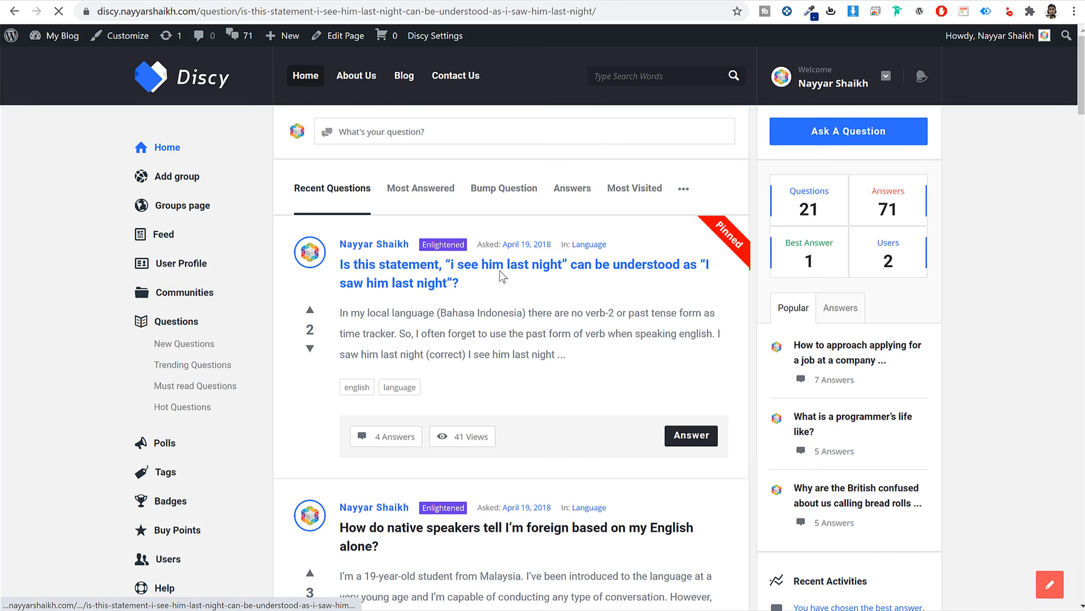
drag(340, 216, 459, 238)
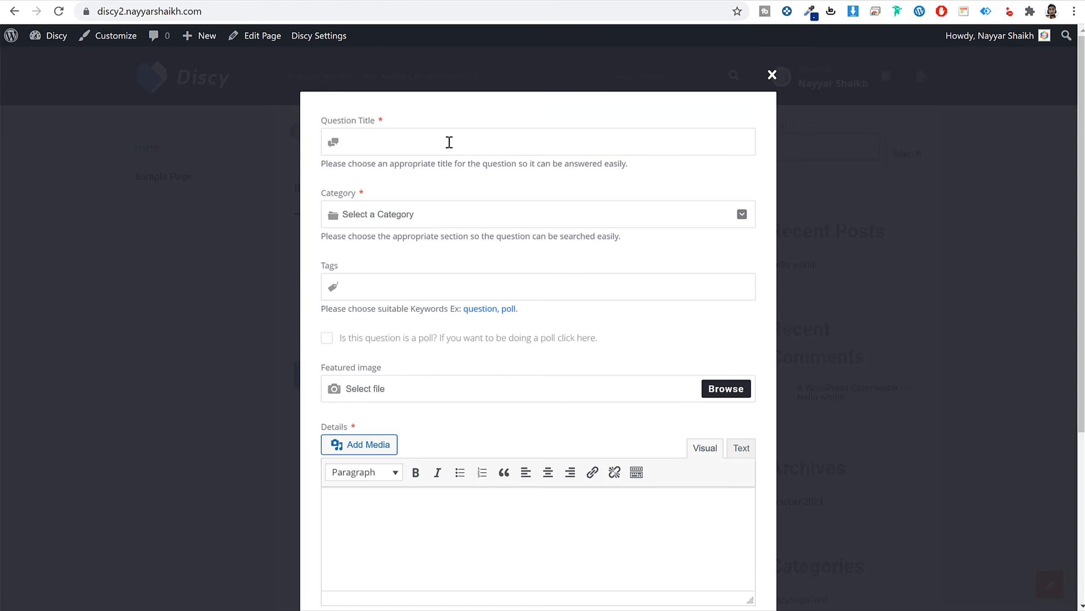
text(Is this statement, "i see him last night" can be understood as "I saw him last night"?)
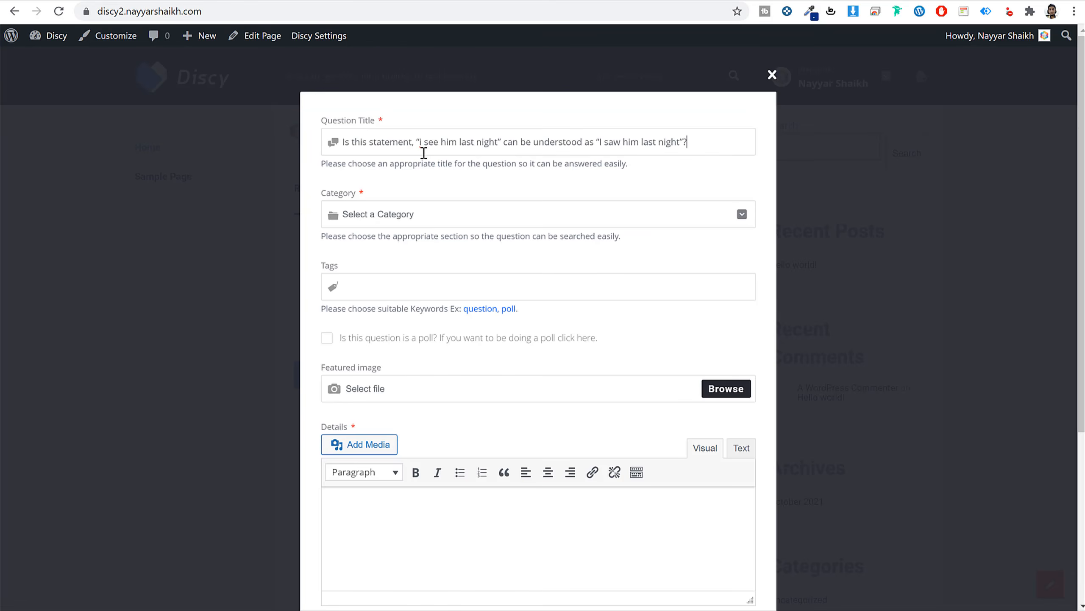
click(388, 215)
click(414, 269)
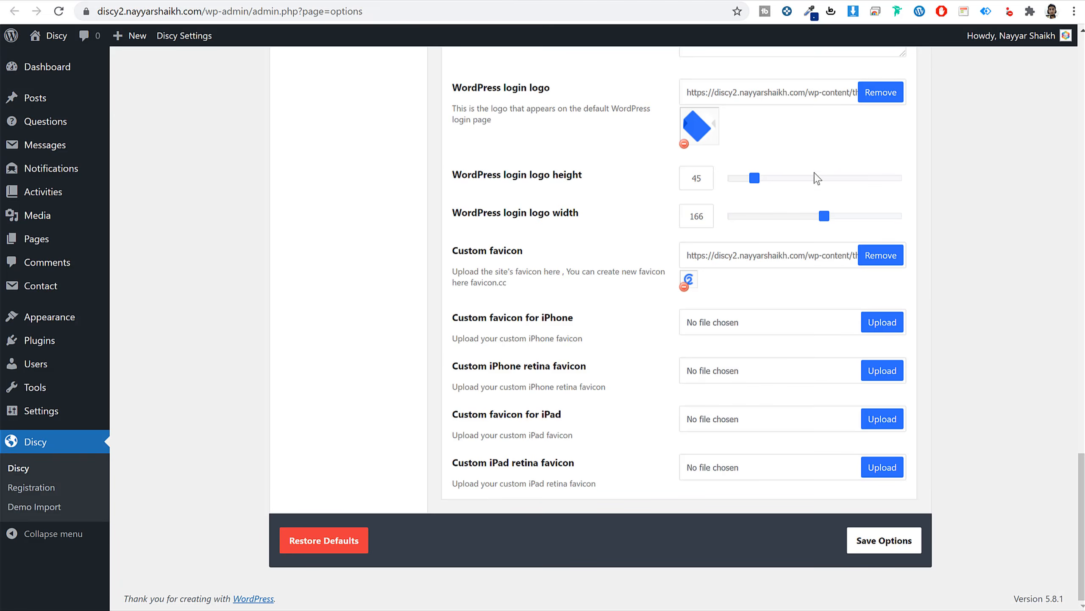
Open the admin Question Categories page, then view the demo site's question categories for reference.
scroll(846, 245, up, 20)
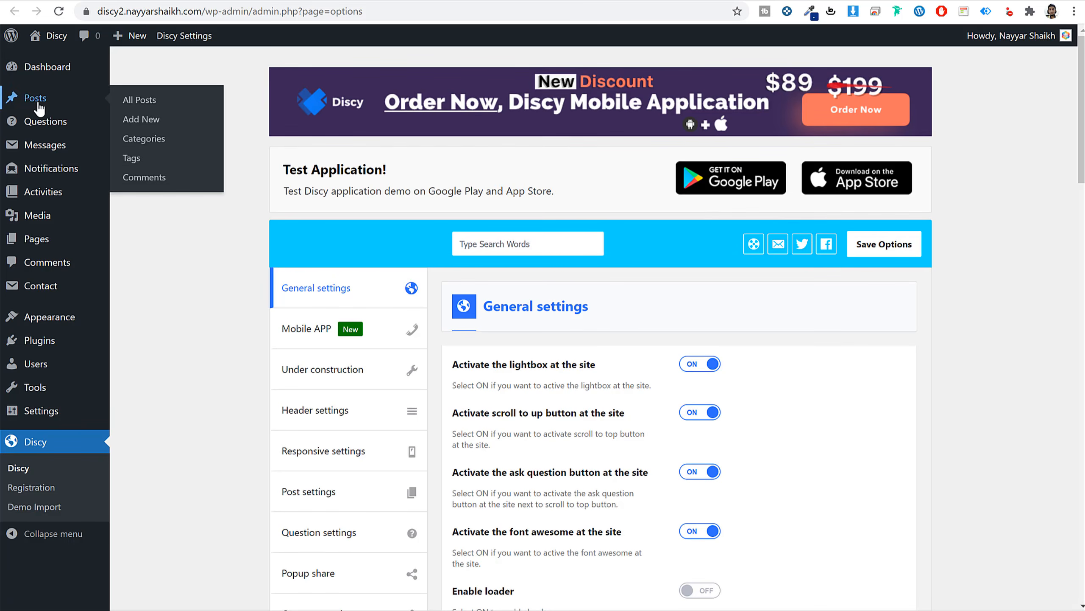
mouse_move(38, 126)
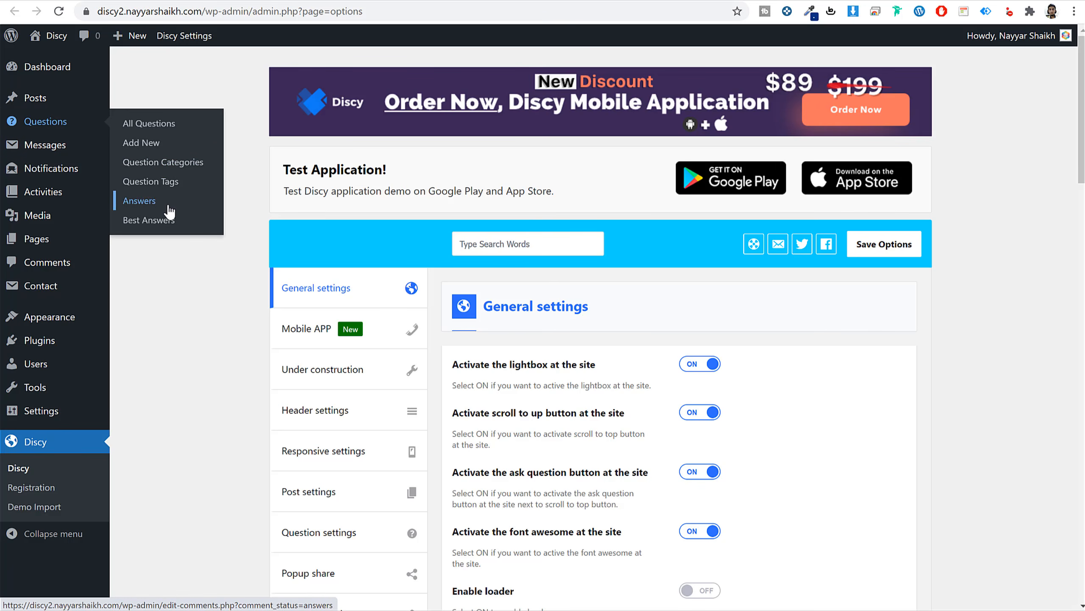
click(176, 164)
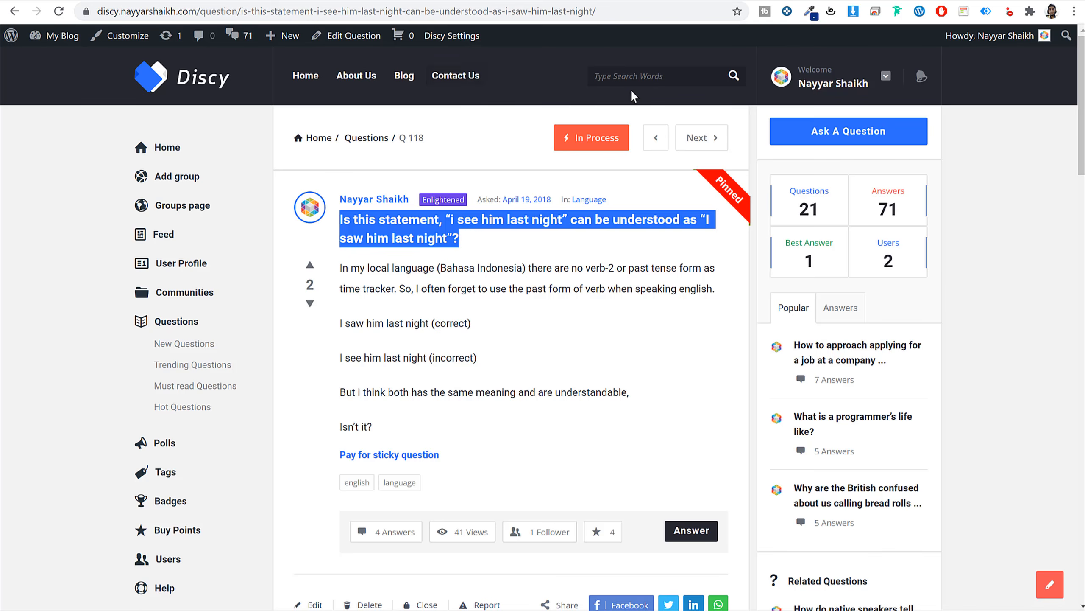
click(850, 141)
click(504, 216)
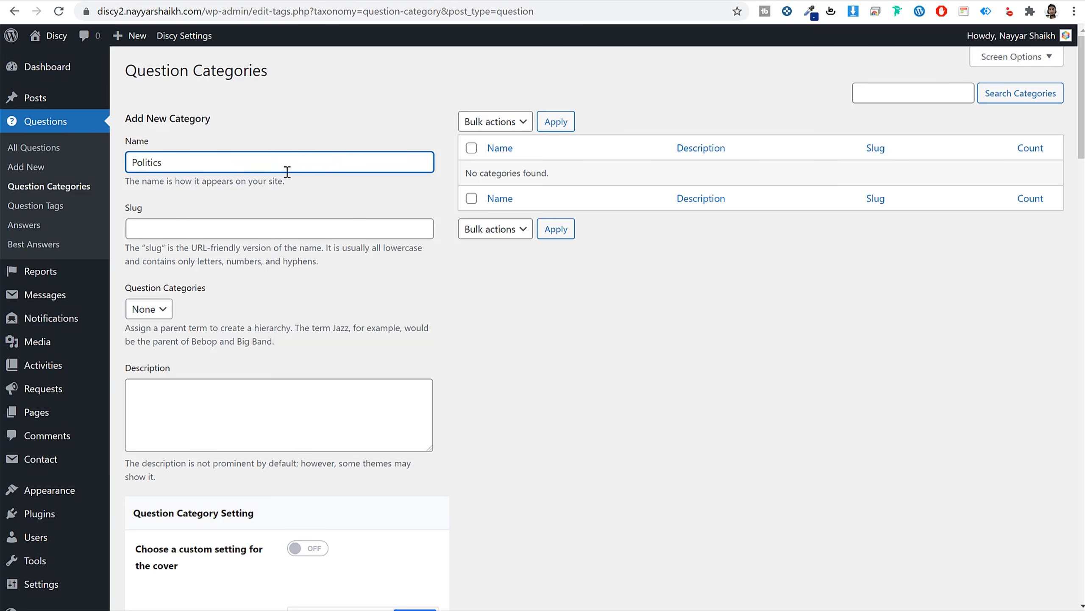
Close the demo site's question form to return to its pinned question page.
scroll(293, 249, down, 8)
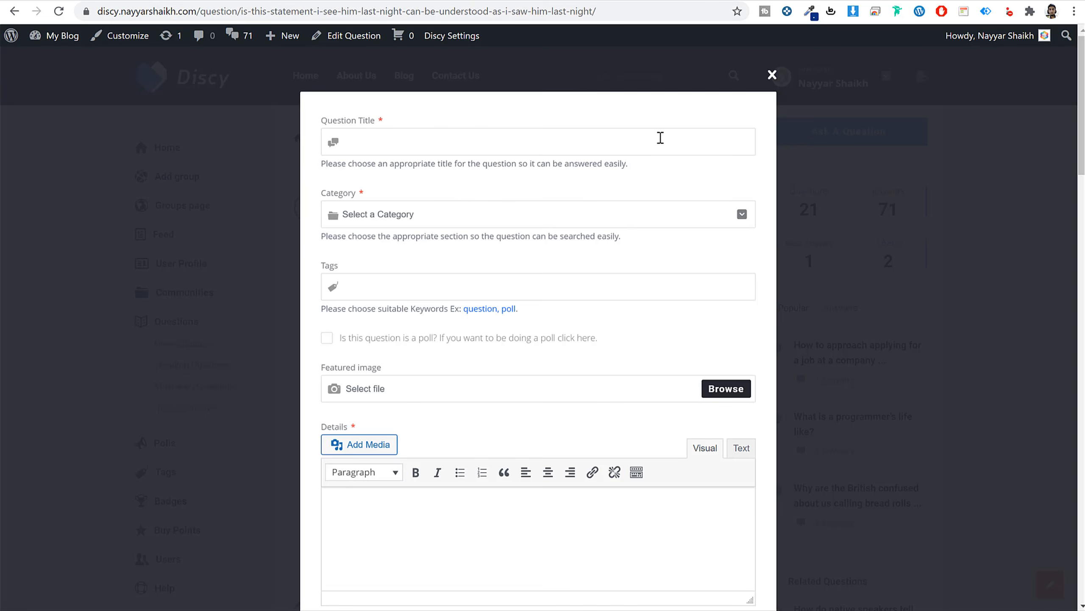
click(772, 75)
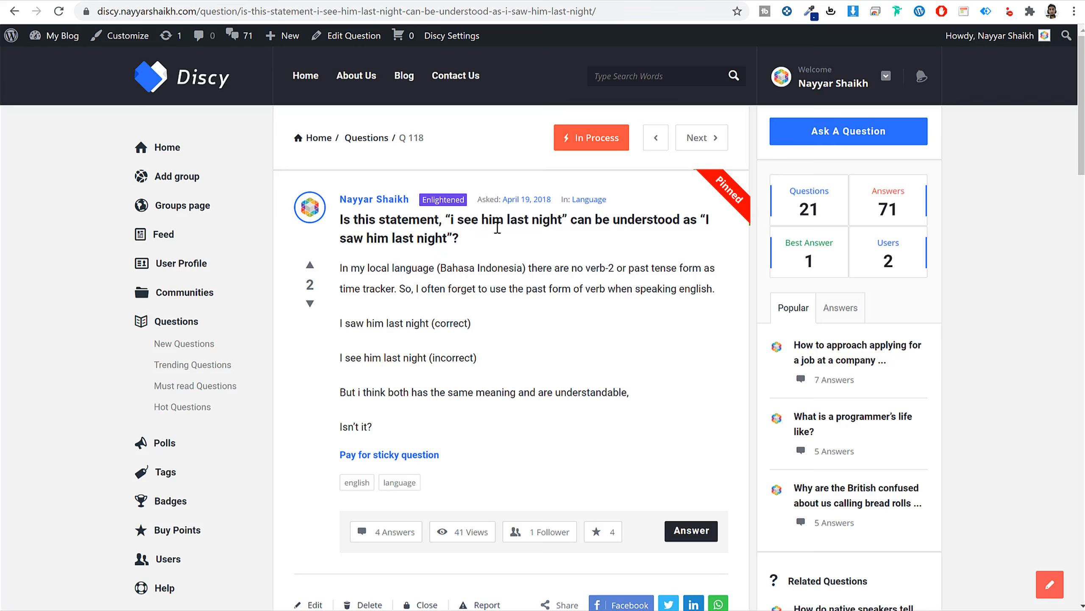
Open the demo's Language category page and look over its heading and layout.
click(588, 200)
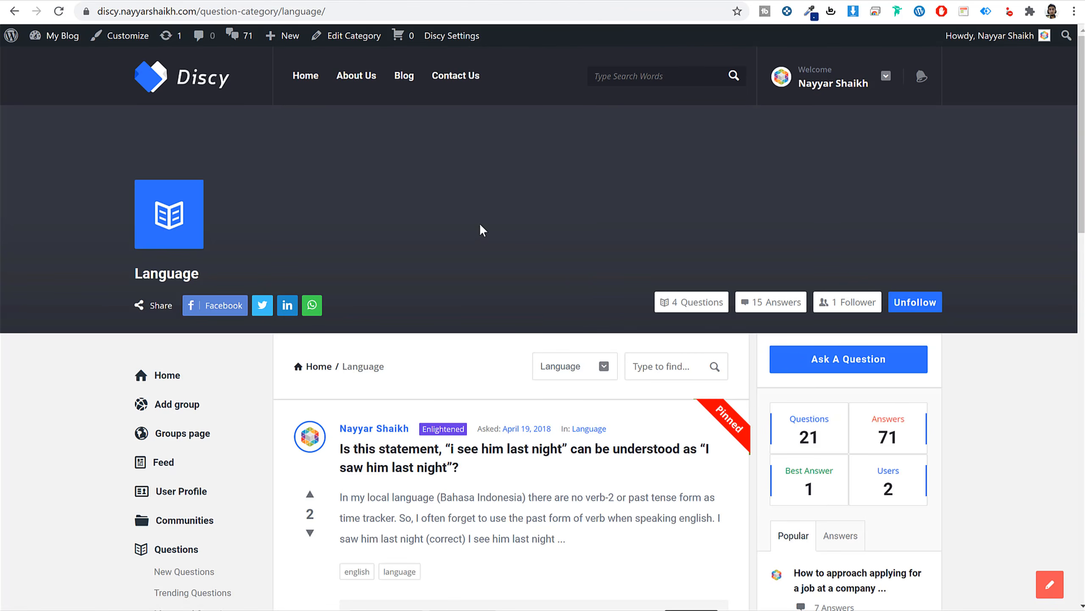
scroll(532, 355, down, 10)
scroll(532, 356, up, 10)
drag(217, 278, 126, 277)
click(386, 259)
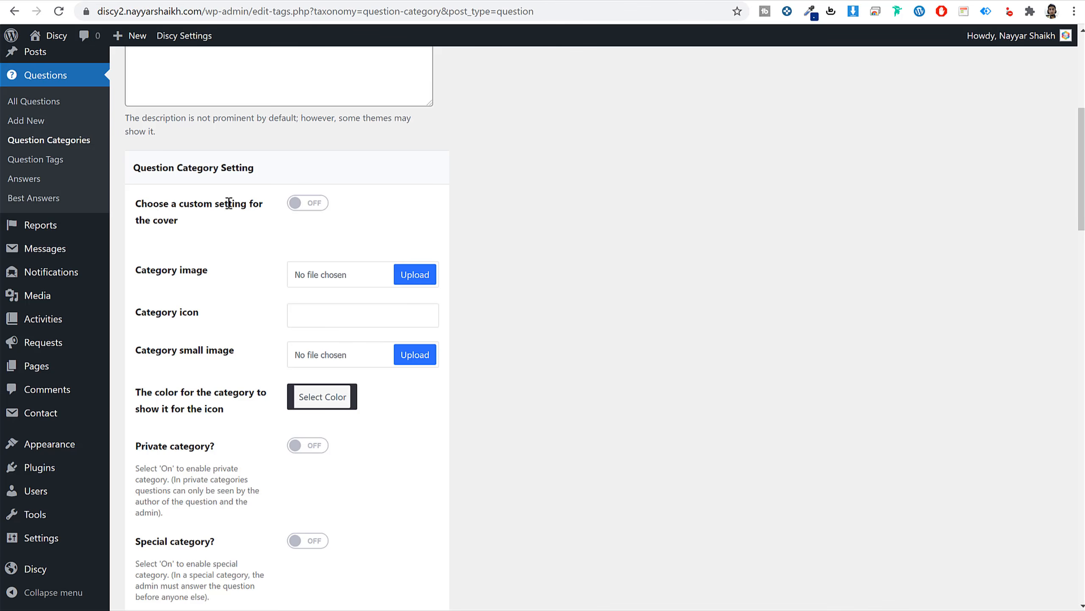
Browse to Discy > Media for a category image, then close the picker without choosing.
click(415, 274)
click(443, 342)
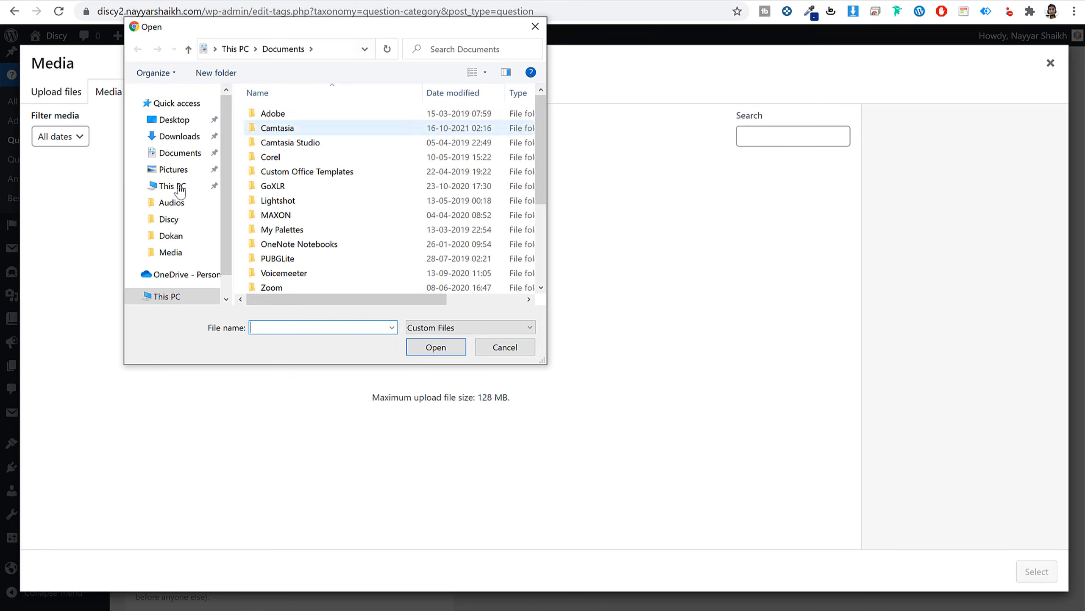
click(187, 223)
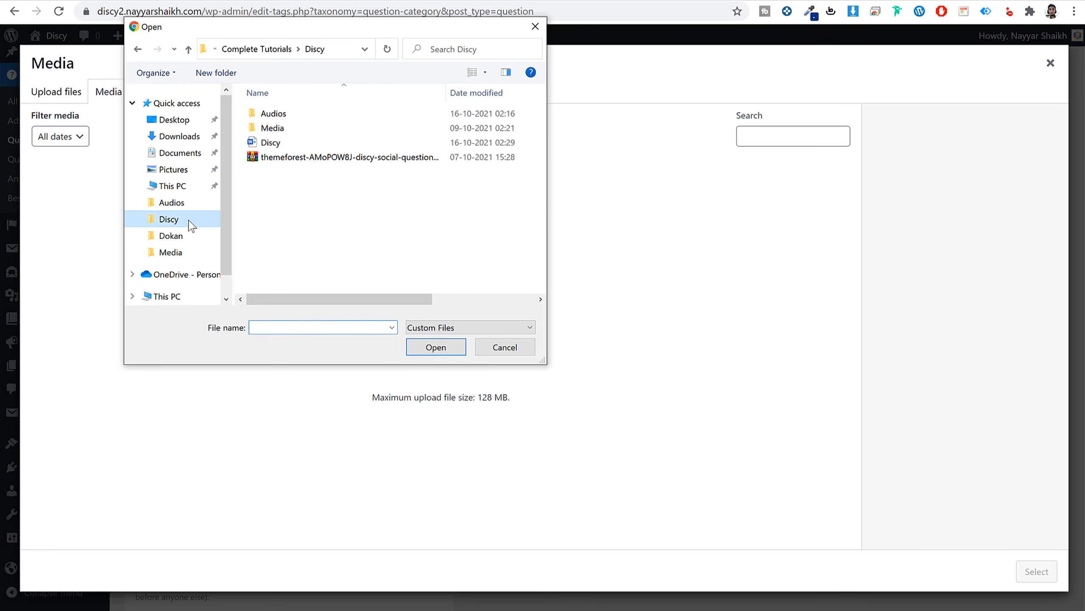
double_click(303, 128)
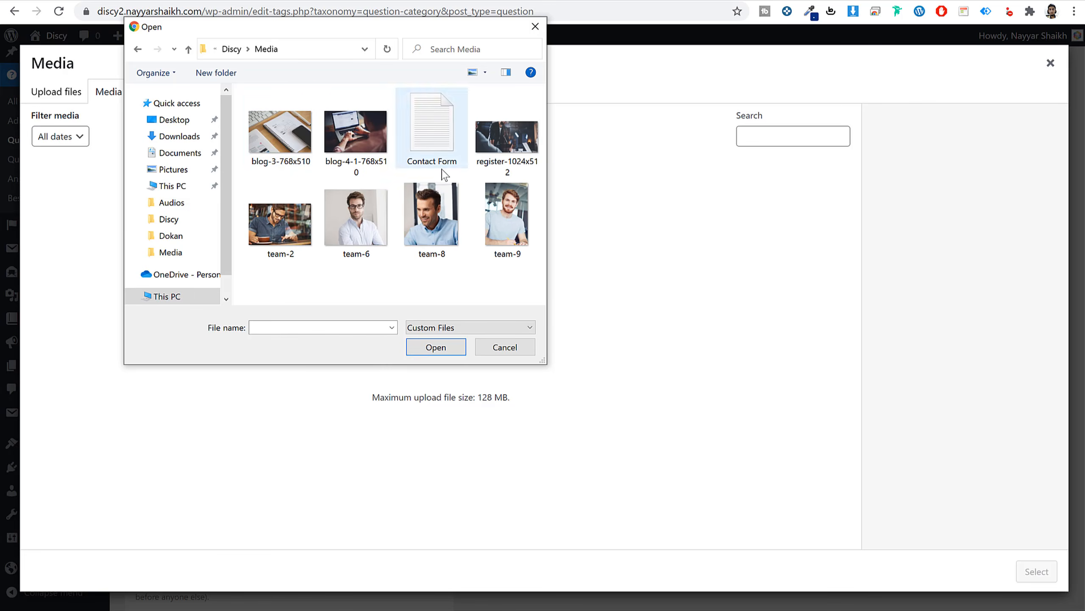
click(535, 27)
Go to bloggdude.com in a new tab and open the classified ads tutorial post.
key(ctrl+t)
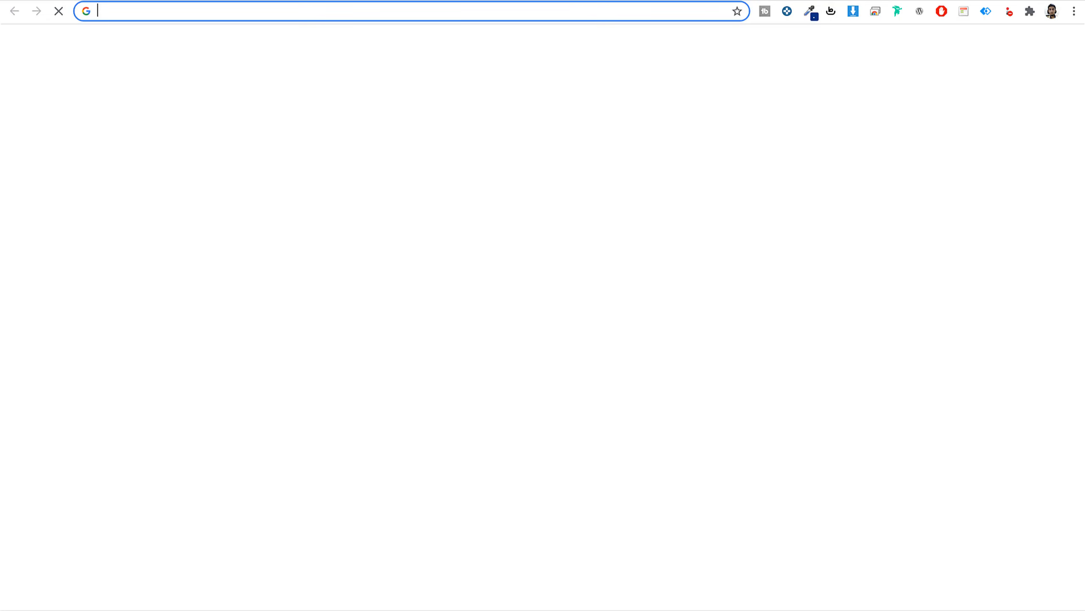
text(bloggdude.com)
key(Return)
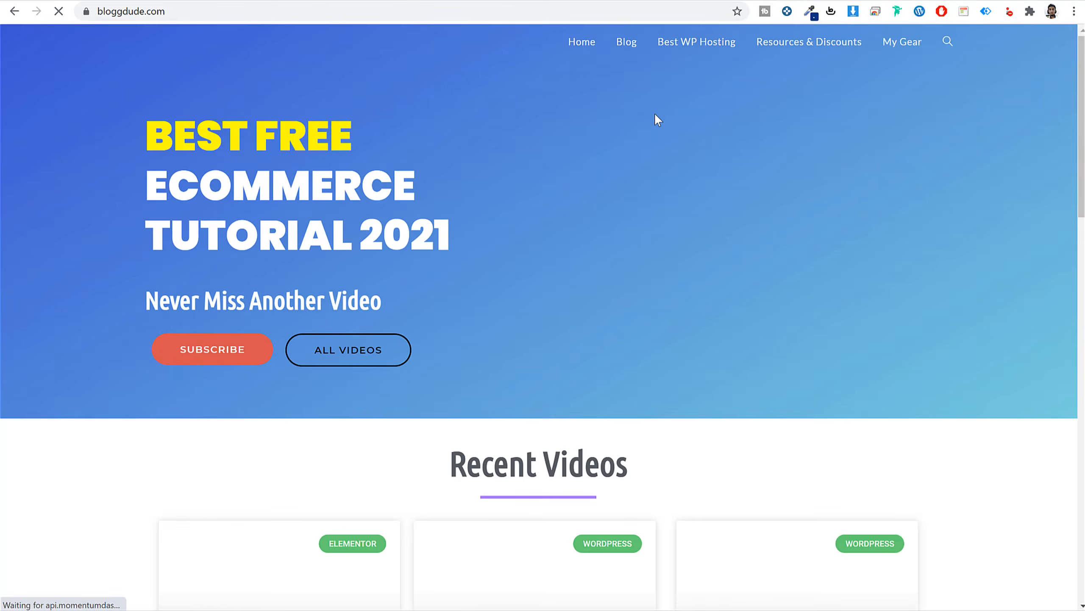
scroll(812, 312, down, 5)
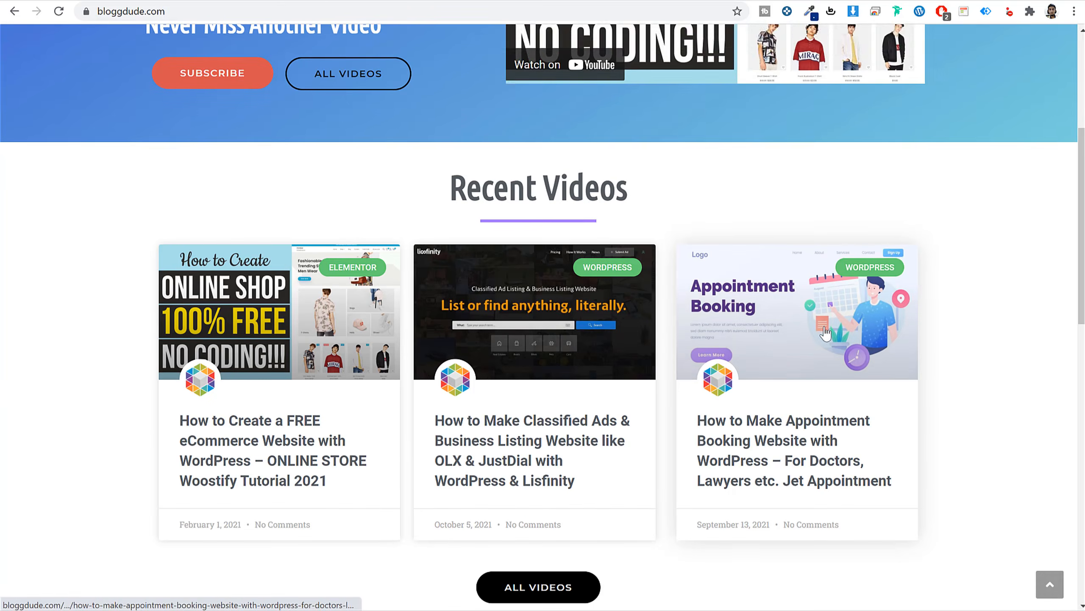
scroll(820, 330, down, 3)
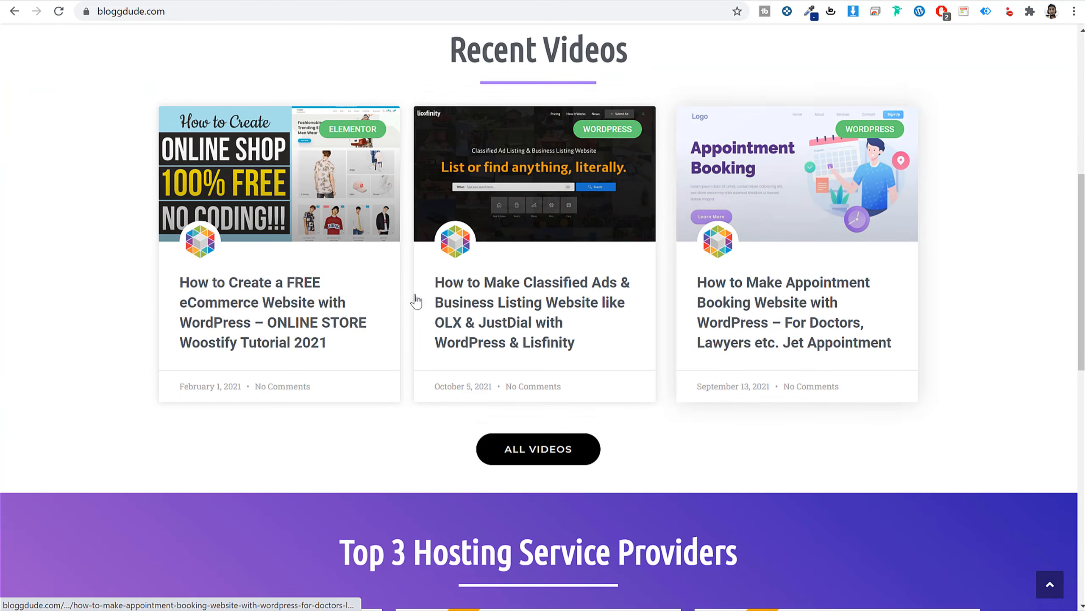
click(506, 319)
Find the post's Download Free Images section and bring up the Discy project folder.
scroll(494, 363, down, 8)
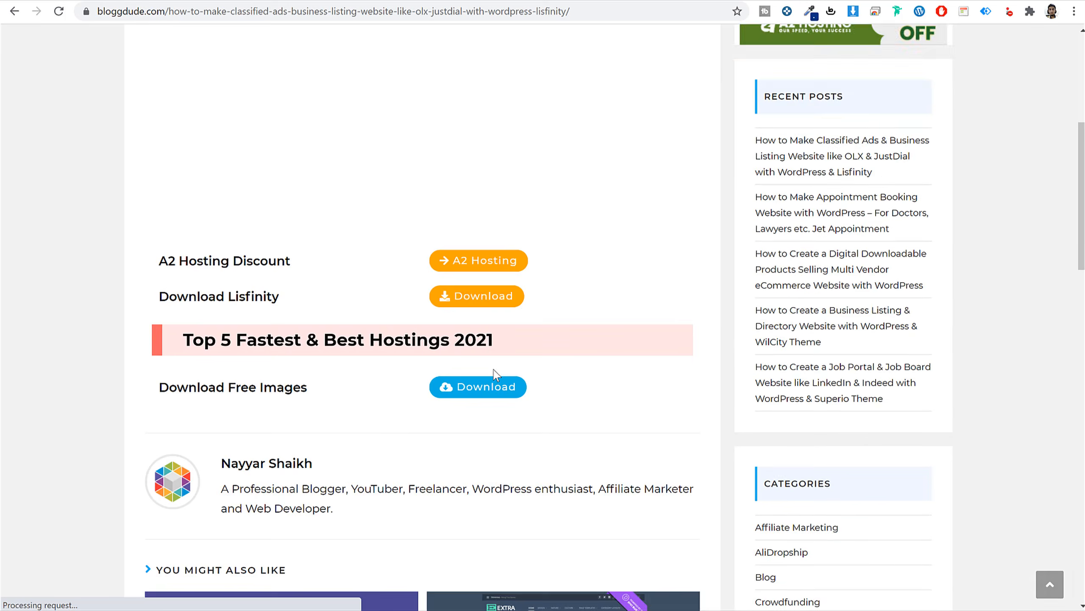
scroll(495, 370, up, 6)
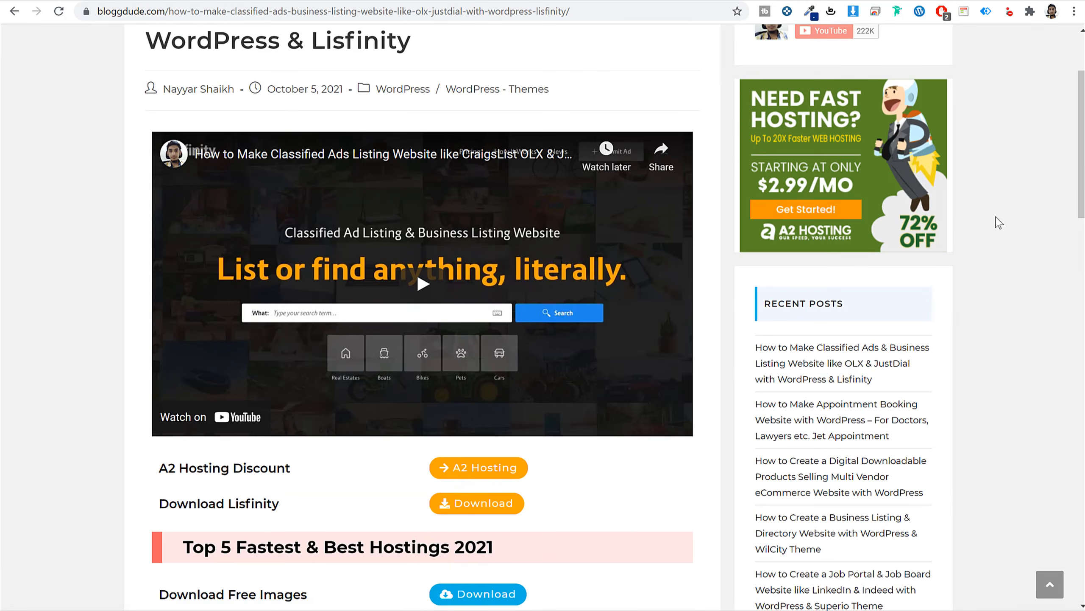
scroll(959, 255, up, 3)
scroll(952, 259, down, 6)
scroll(950, 260, down, 4)
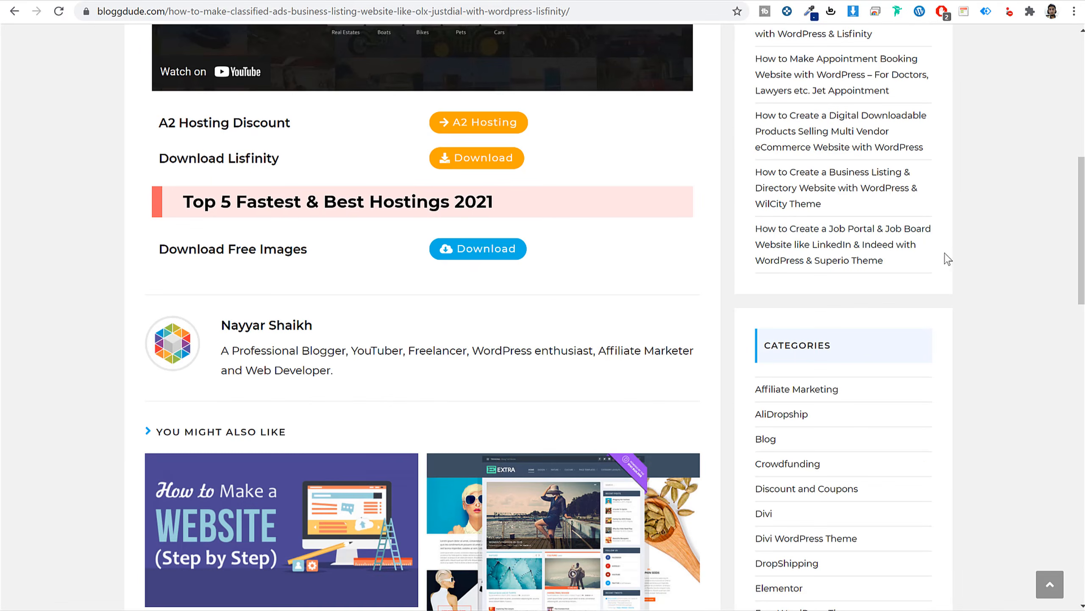
drag(160, 252, 311, 252)
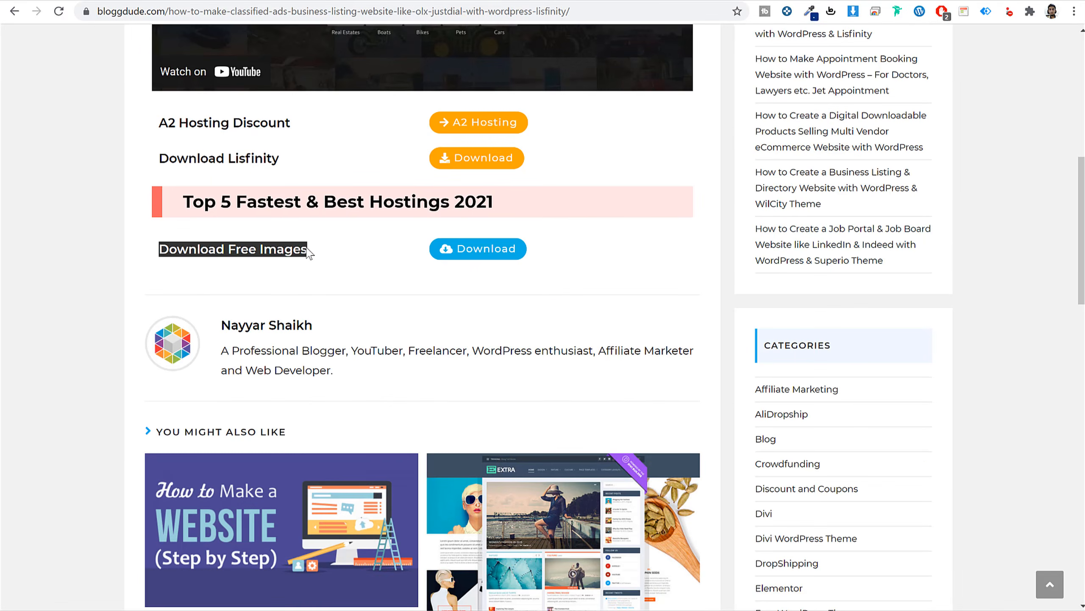
click(307, 248)
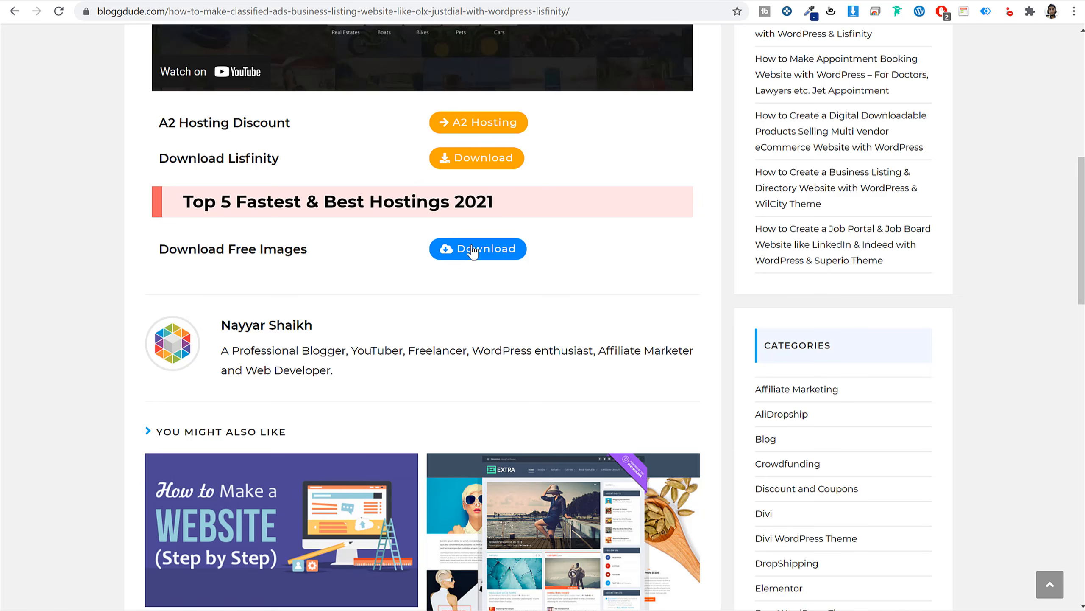
click(599, 609)
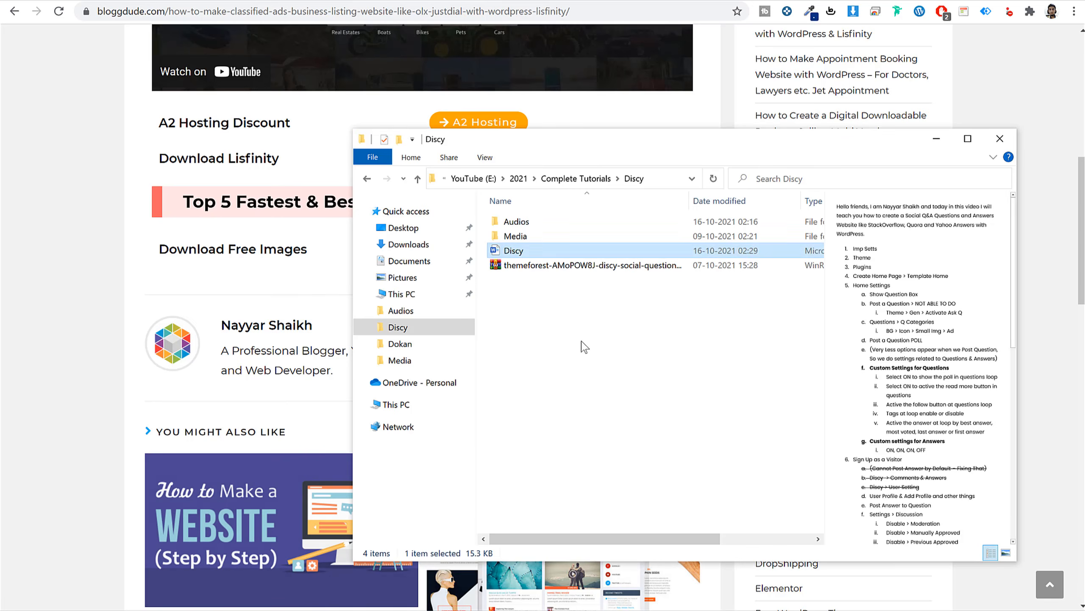
Look at the themeforest theme archive without extracting it, then minimize File Explorer.
click(576, 327)
click(518, 265)
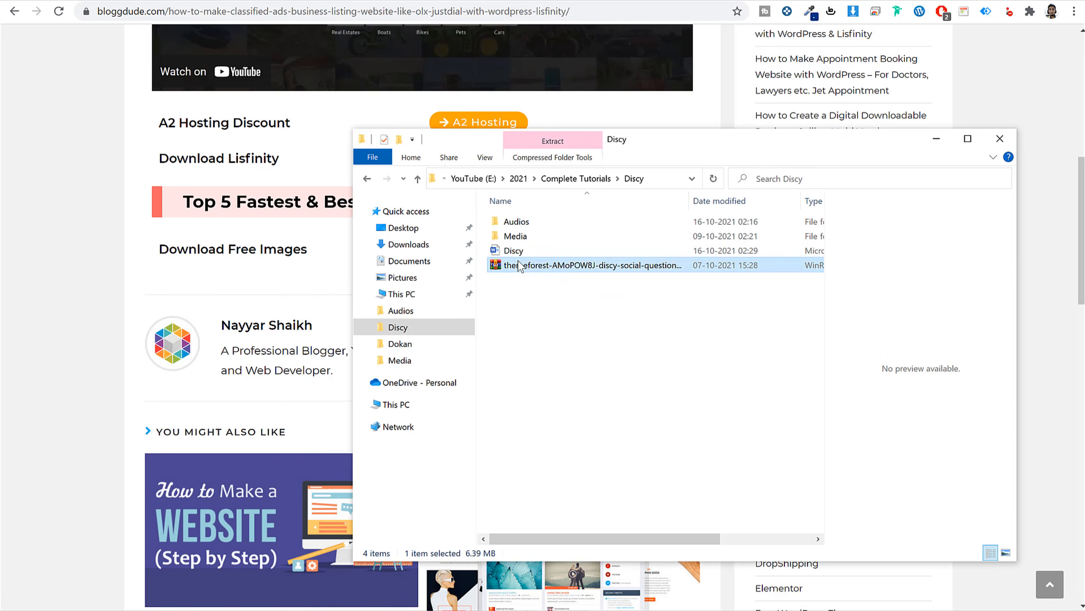
right_click(518, 265)
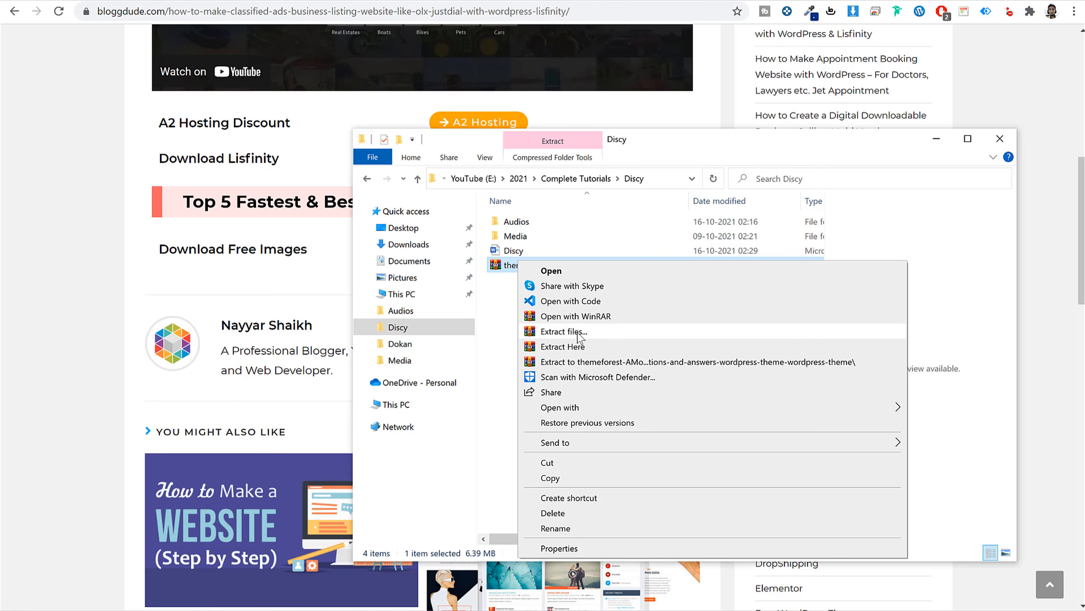
click(499, 325)
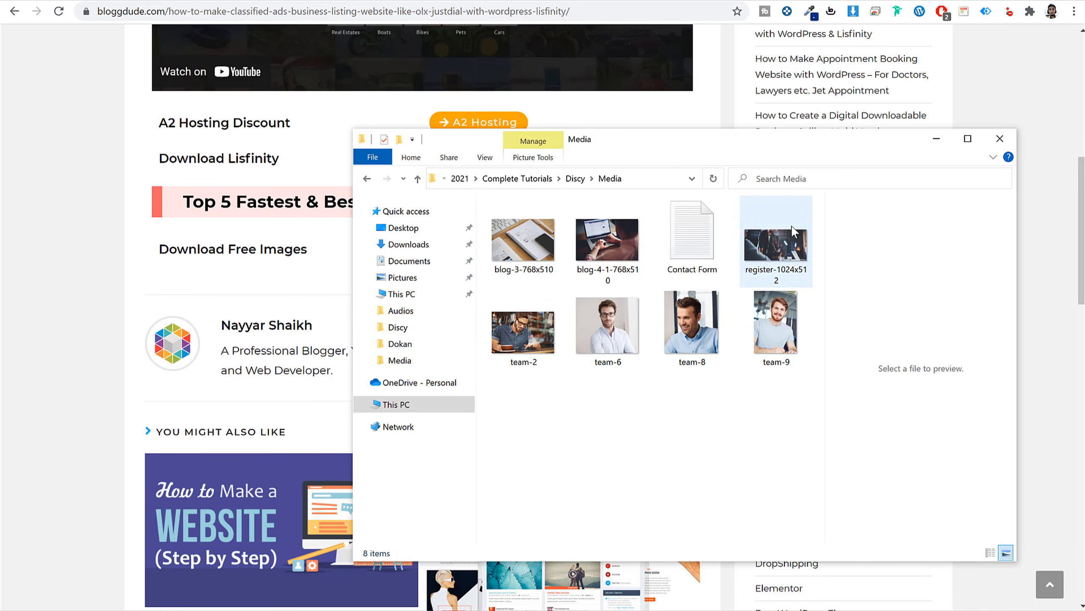
click(936, 139)
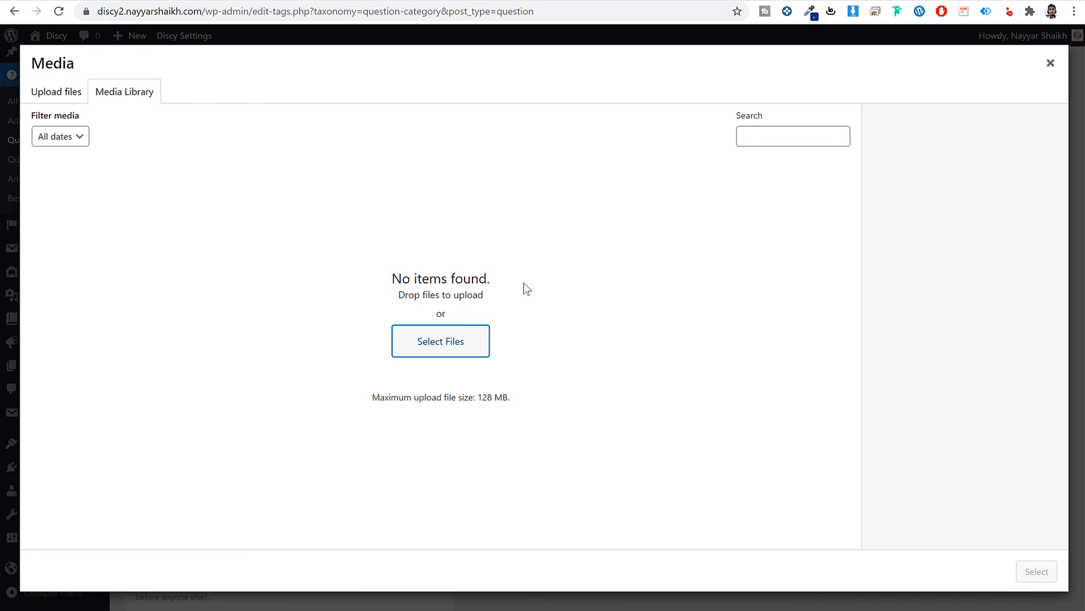
Upload all Discy Media images except Contact Form and set register-1024x512 as the category image.
click(440, 345)
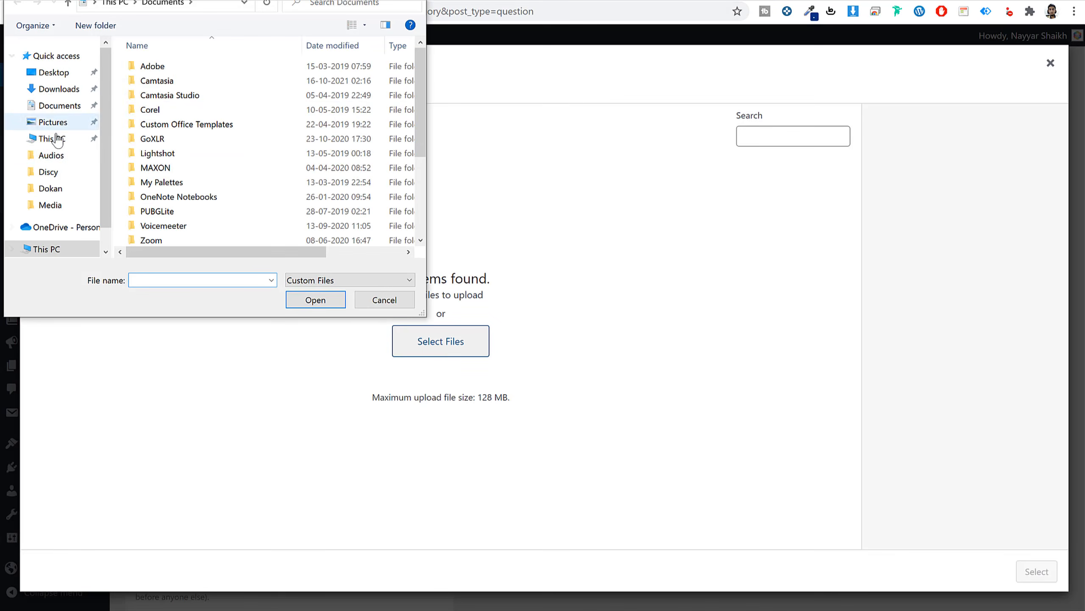
click(70, 173)
click(184, 82)
double_click(184, 81)
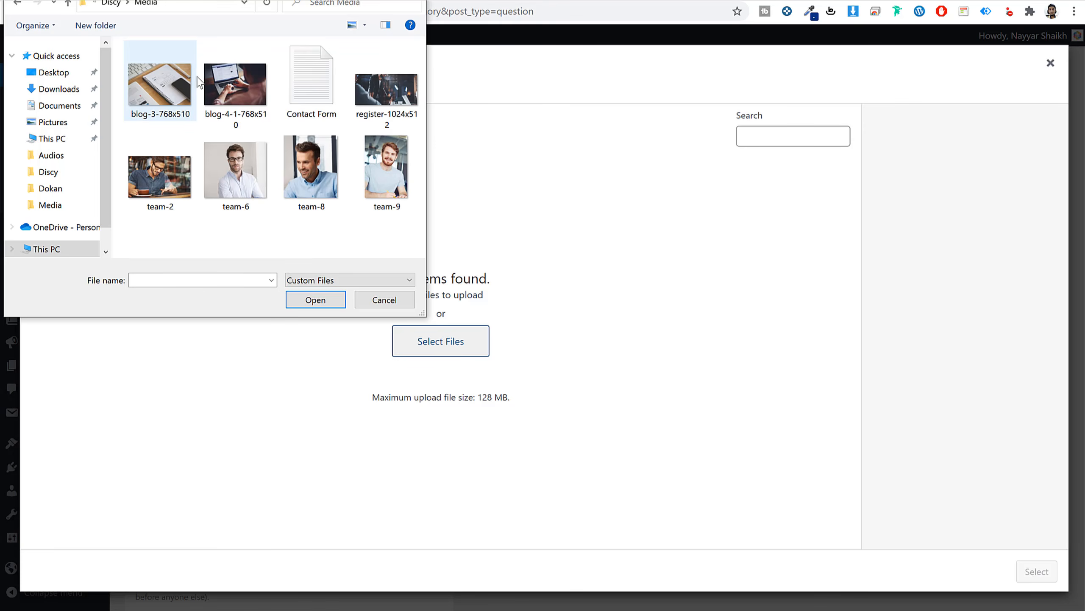
click(372, 102)
key(ctrl+a)
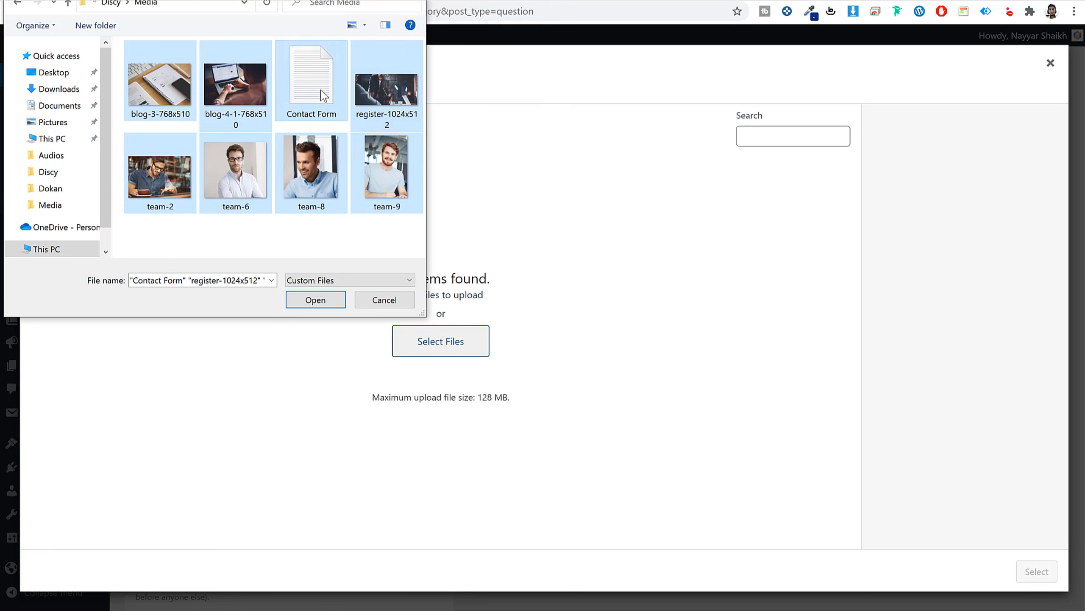
ctrl+click(311, 77)
click(314, 300)
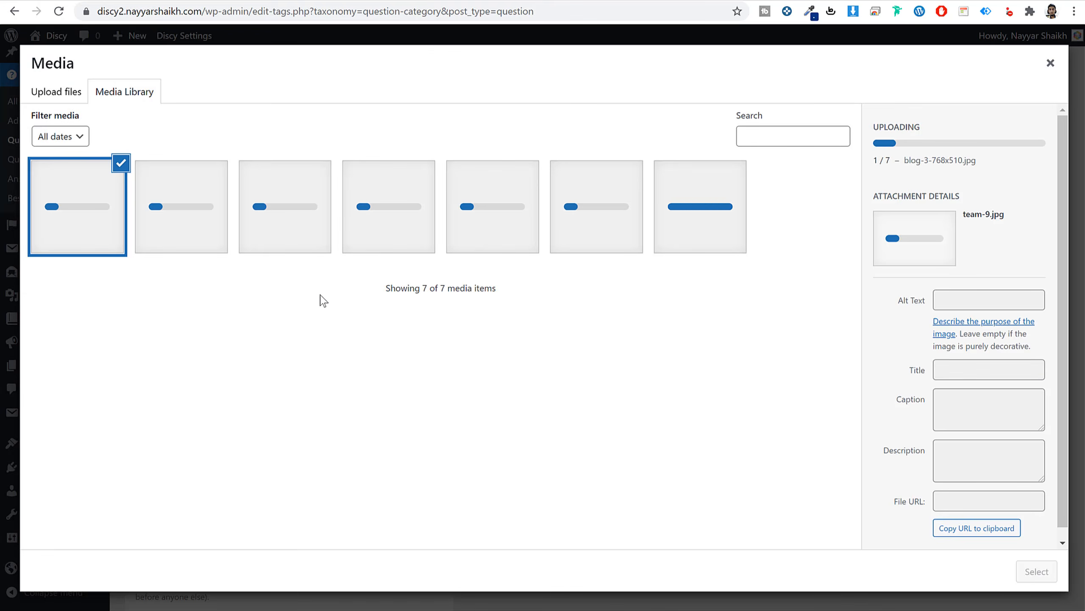
click(495, 208)
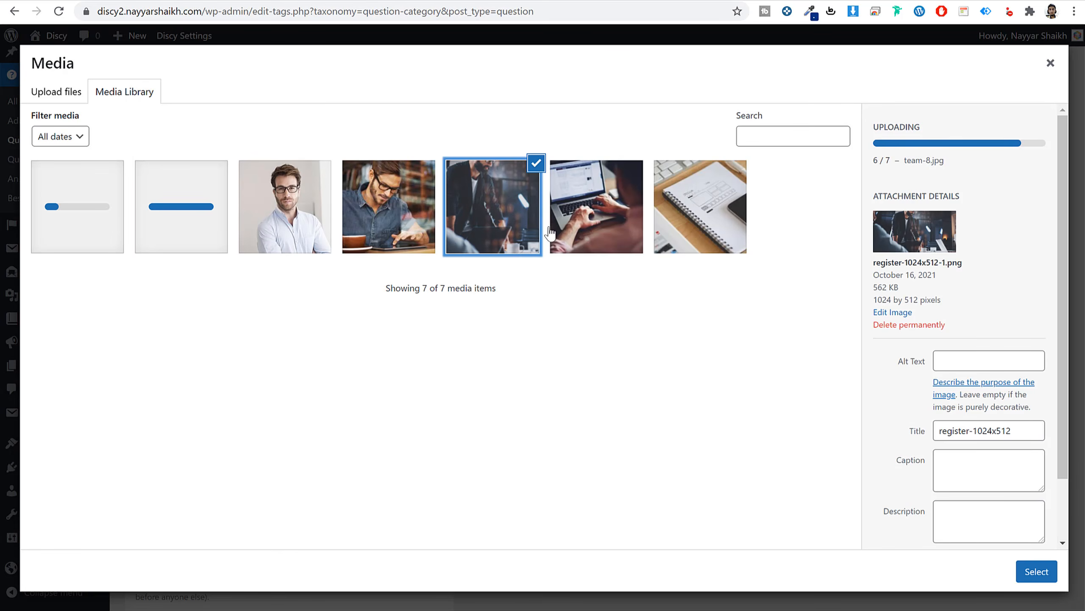
click(1036, 572)
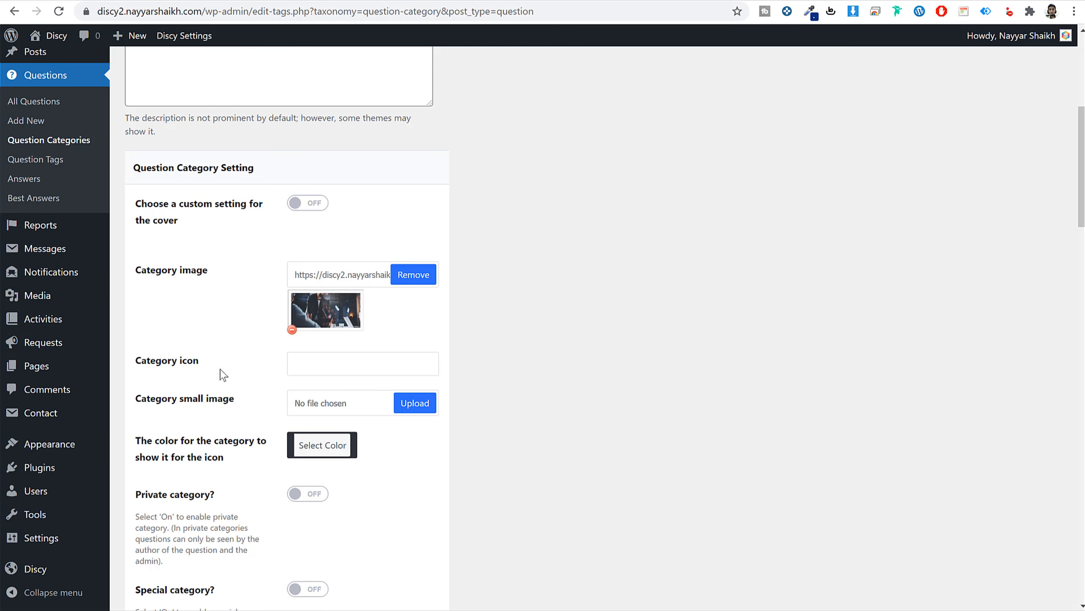
click(305, 362)
scroll(638, 410, down, 3)
scroll(471, 322, down, 3)
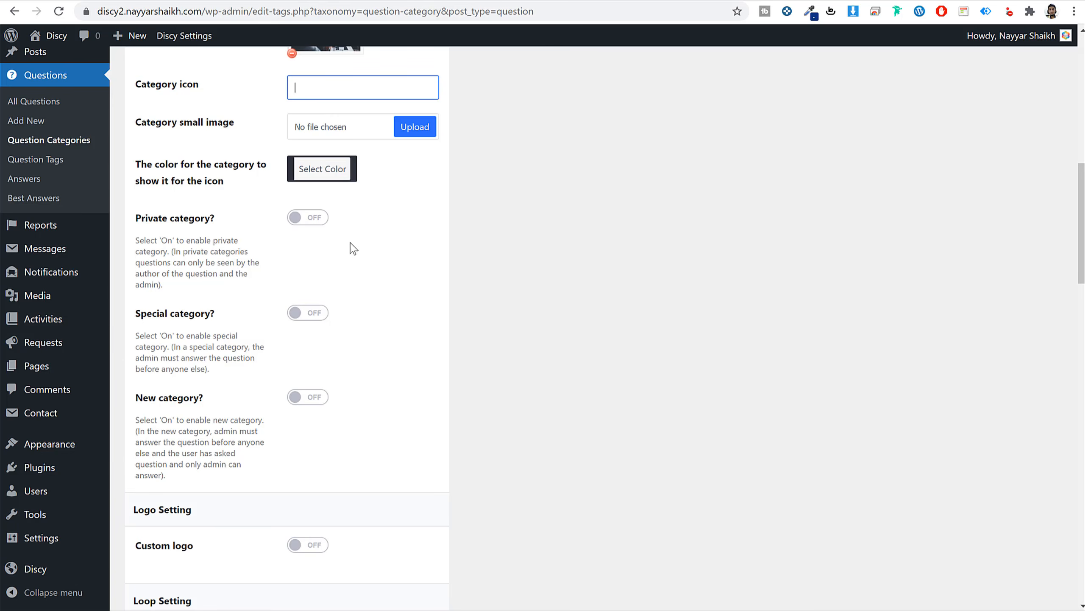
scroll(516, 322, down, 3)
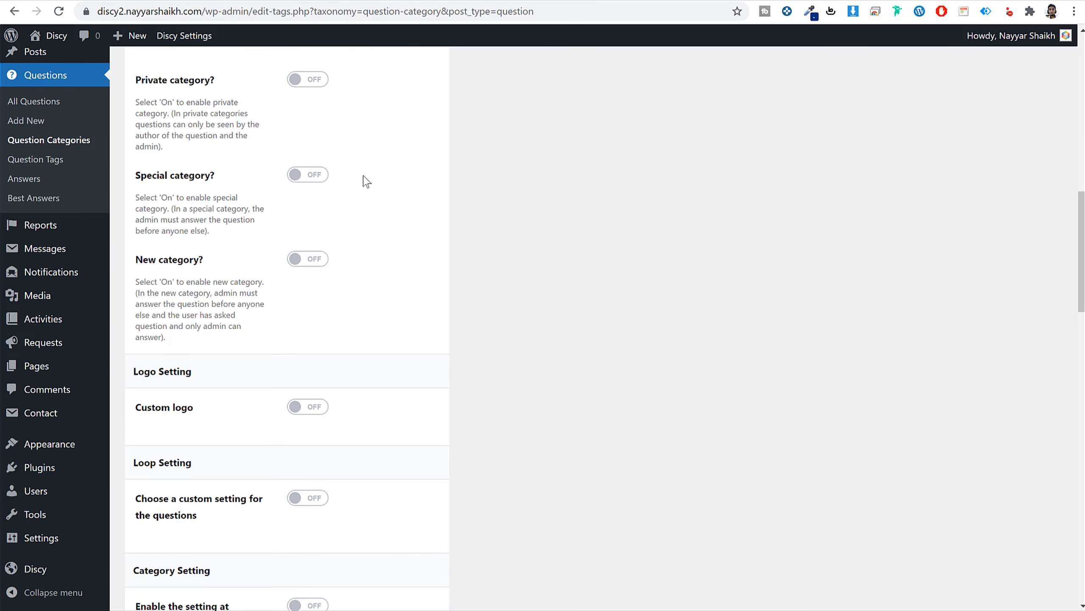
scroll(457, 295, down, 3)
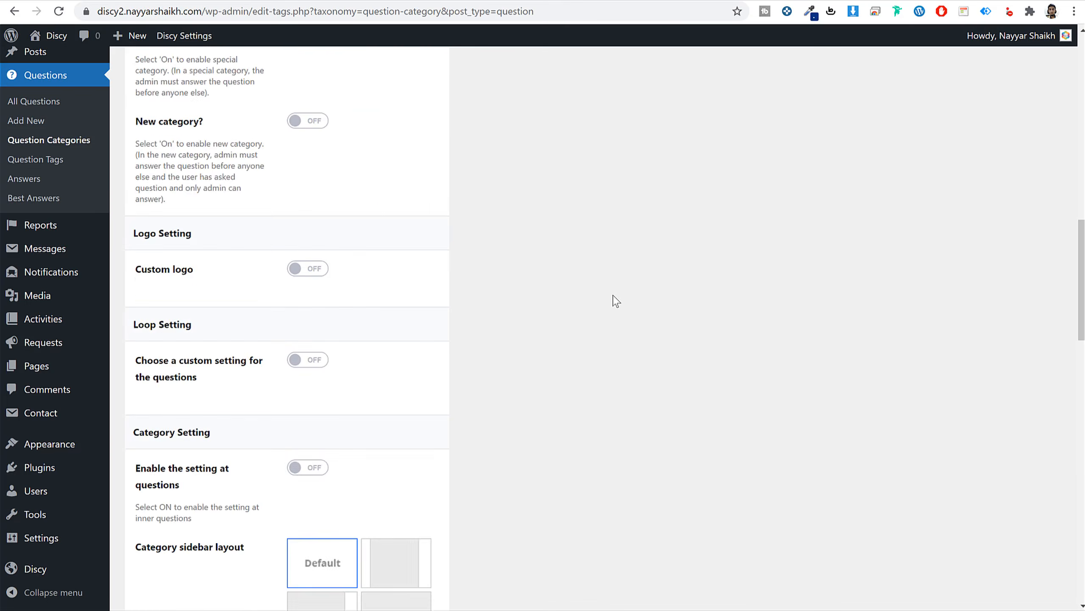
Scroll through the questions on the demo's Language category page.
scroll(612, 298, down, 8)
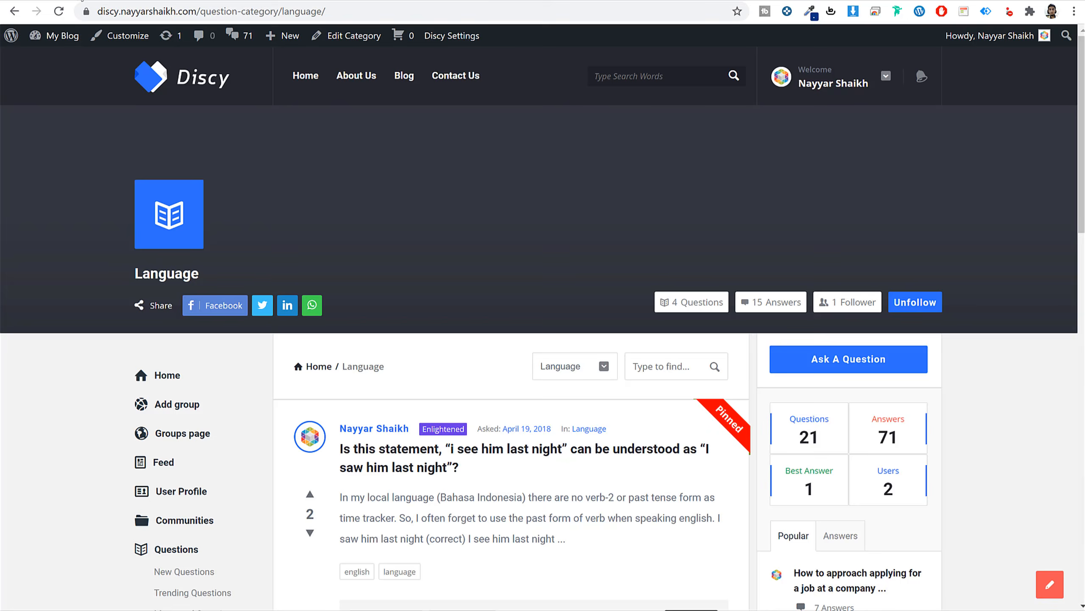
scroll(523, 313, down, 8)
scroll(555, 338, up, 8)
scroll(329, 336, down, 6)
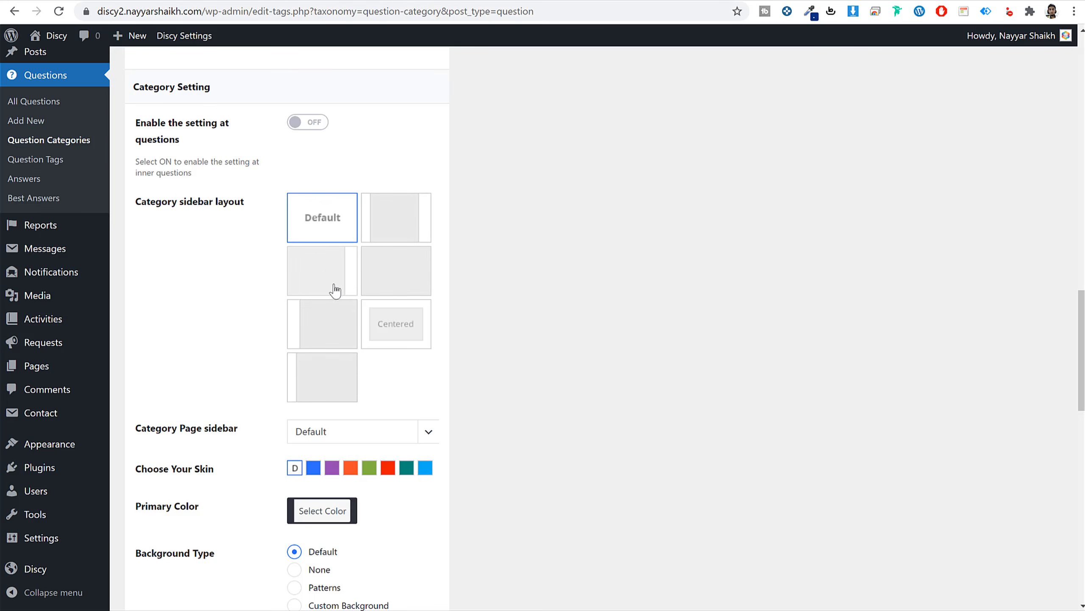
Try the category sidebar layouts, including full width, then return to the Default layout.
click(324, 274)
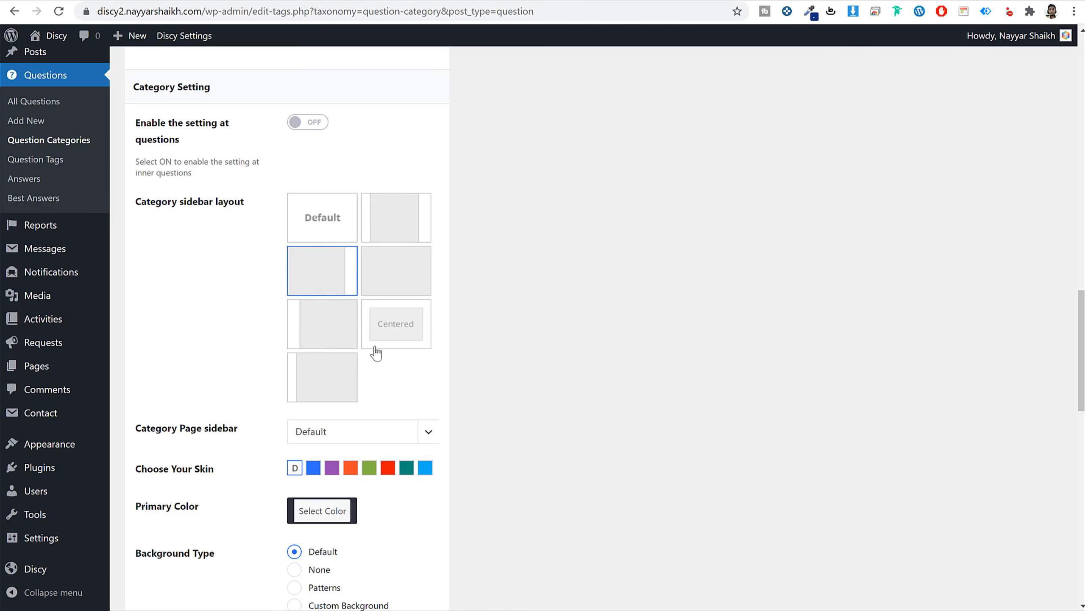
click(317, 333)
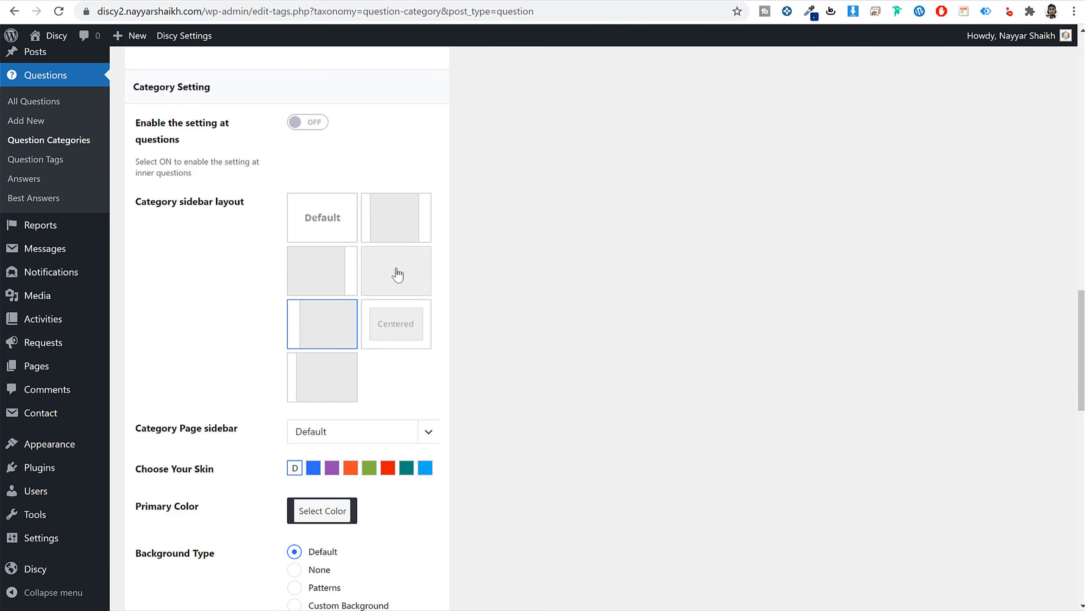
click(423, 263)
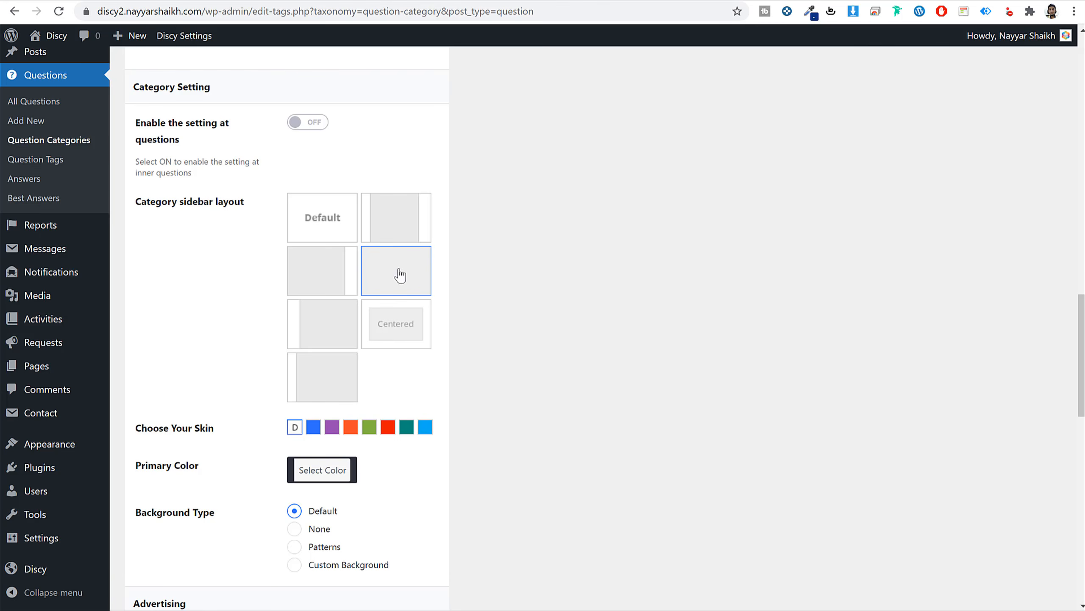
click(322, 219)
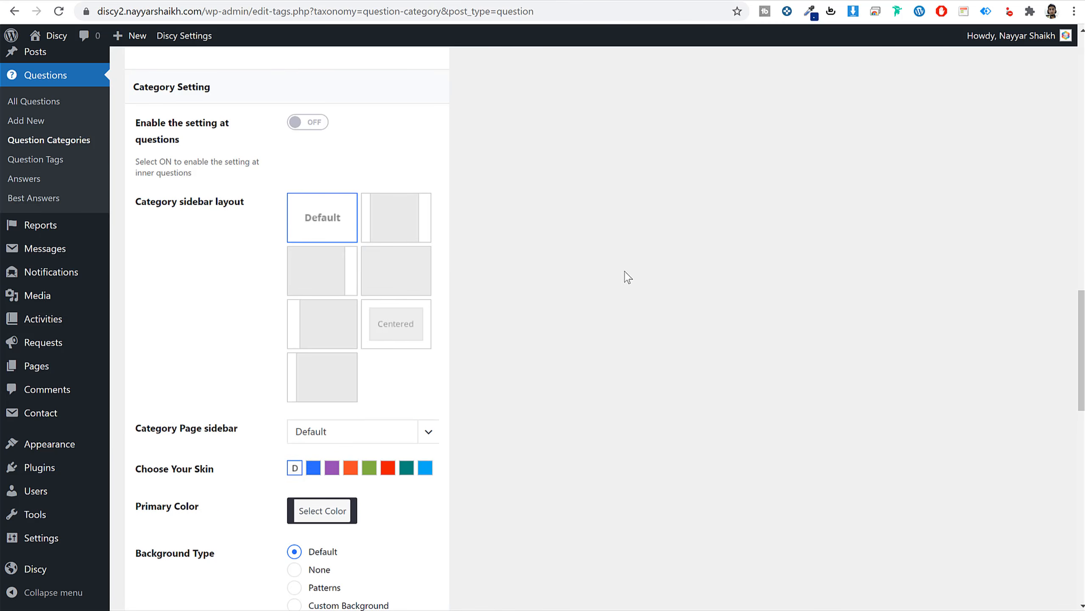
Compare with the demo's Language page and give the category the orange skin.
scroll(757, 367, down, 3)
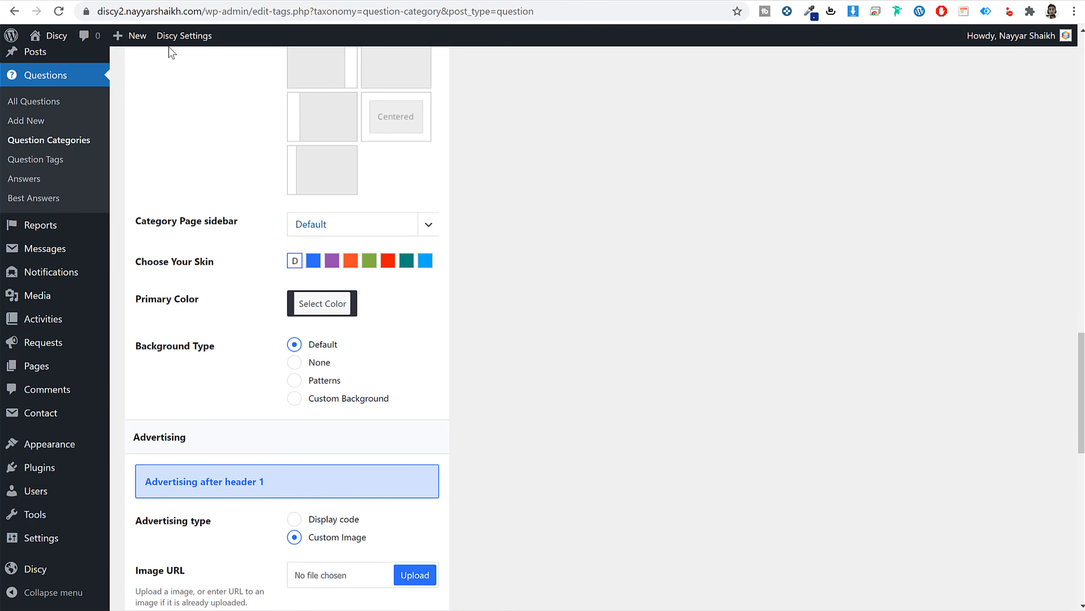
click(100, 1)
scroll(845, 317, up, 5)
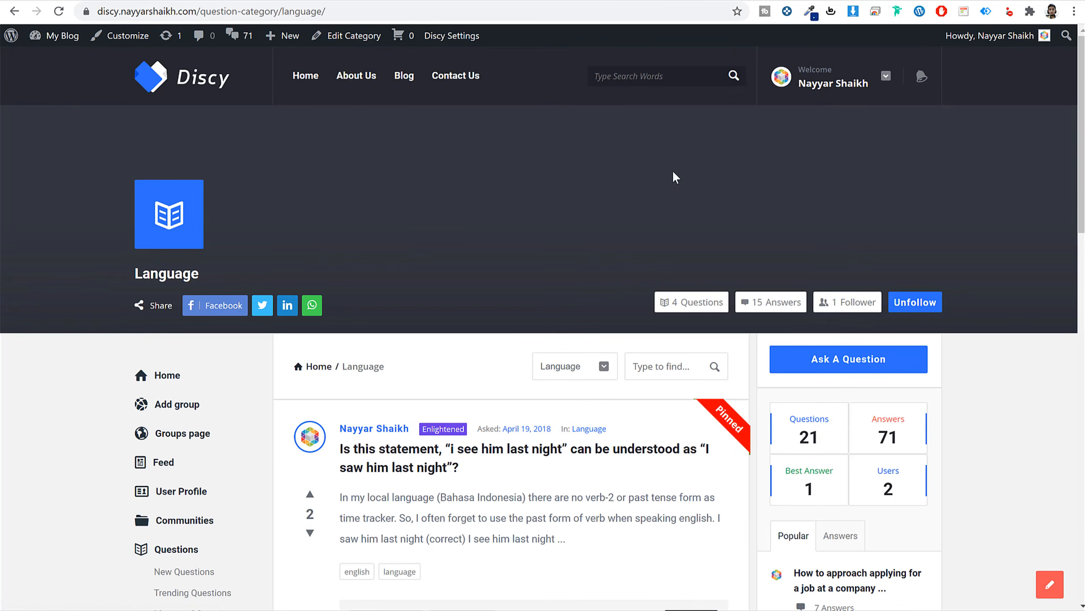
scroll(987, 346, down, 3)
scroll(987, 347, down, 1)
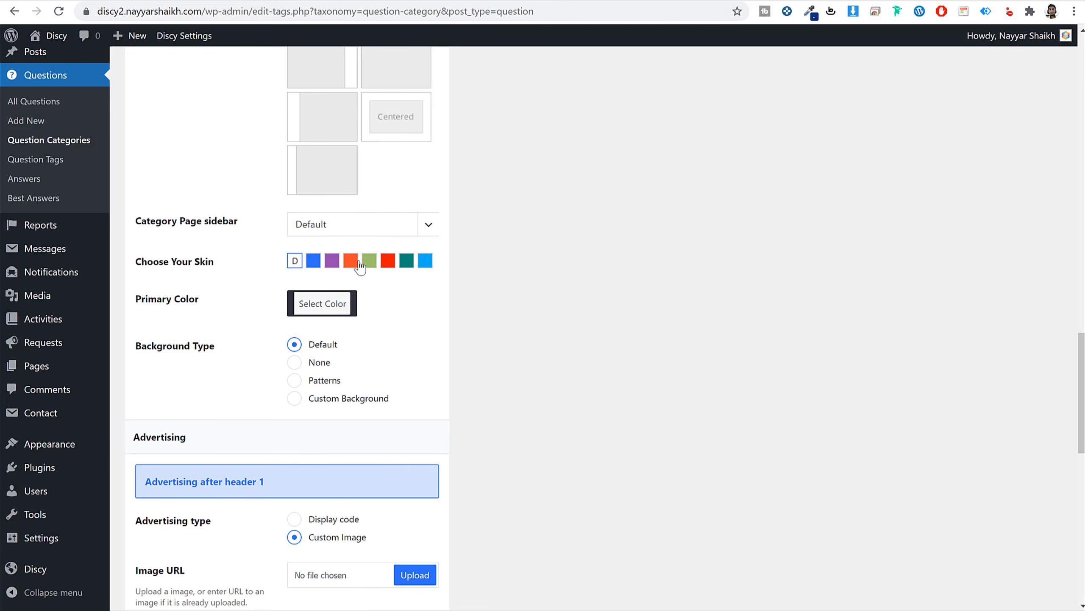
click(351, 262)
Set the after-header advertising to Display code and review the after-left-menu ad section.
scroll(711, 289, down, 8)
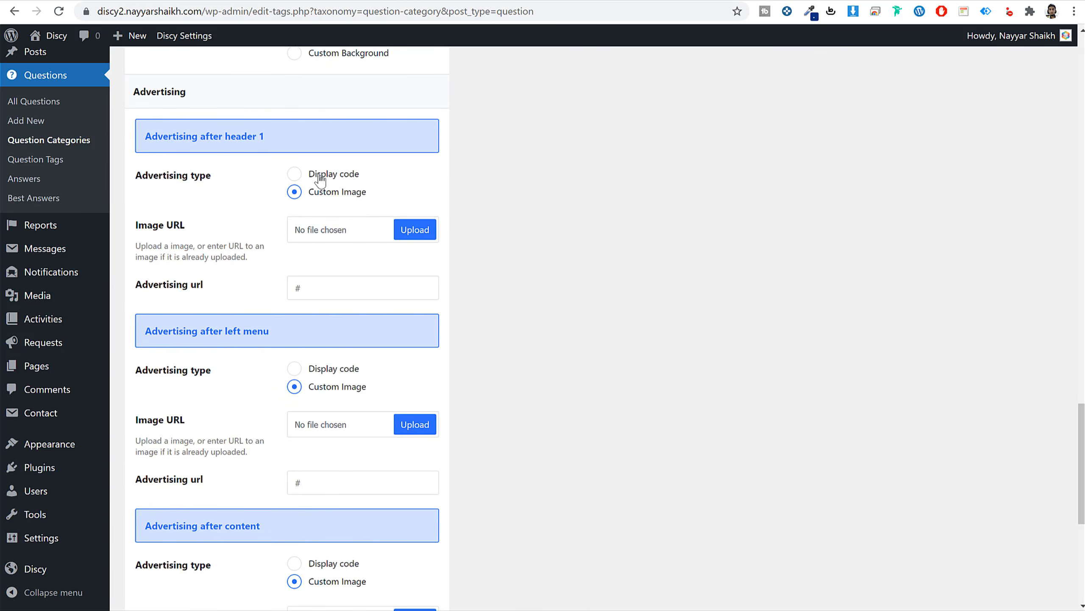
drag(154, 134, 281, 141)
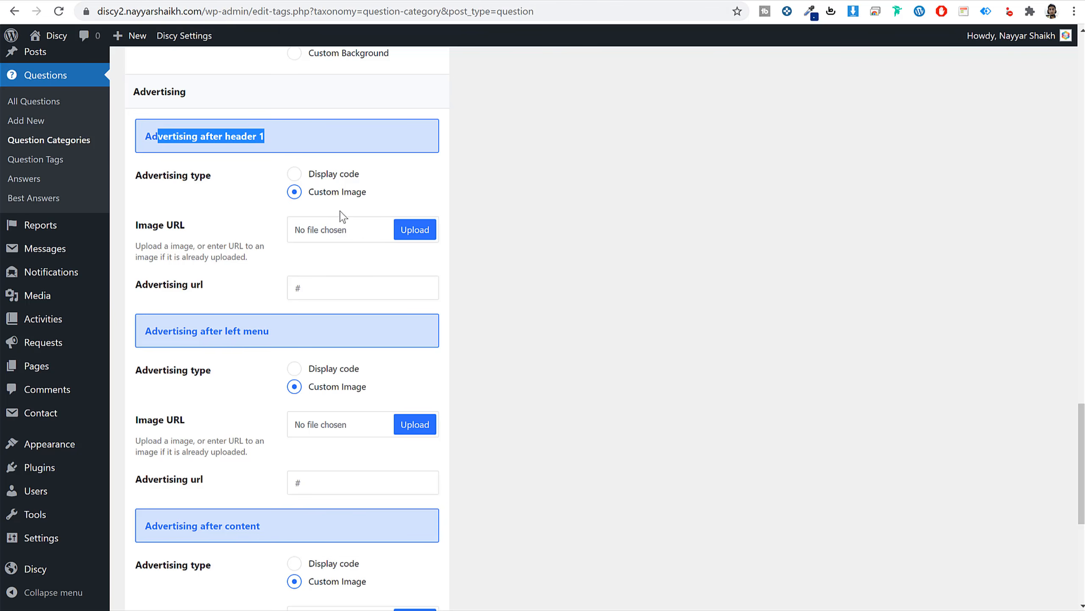
click(324, 176)
click(333, 274)
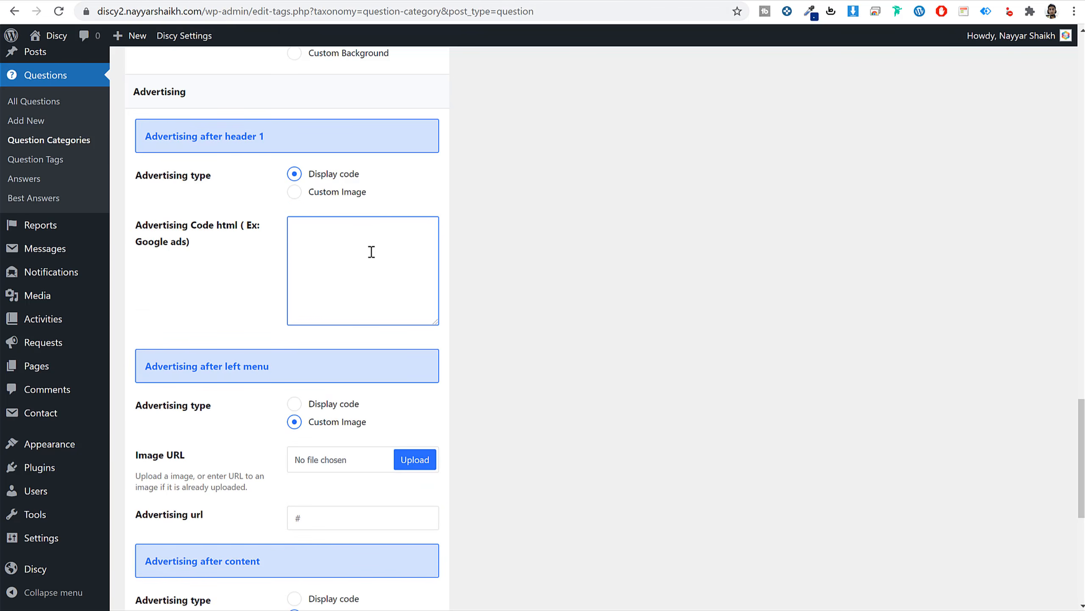
scroll(594, 366, down, 3)
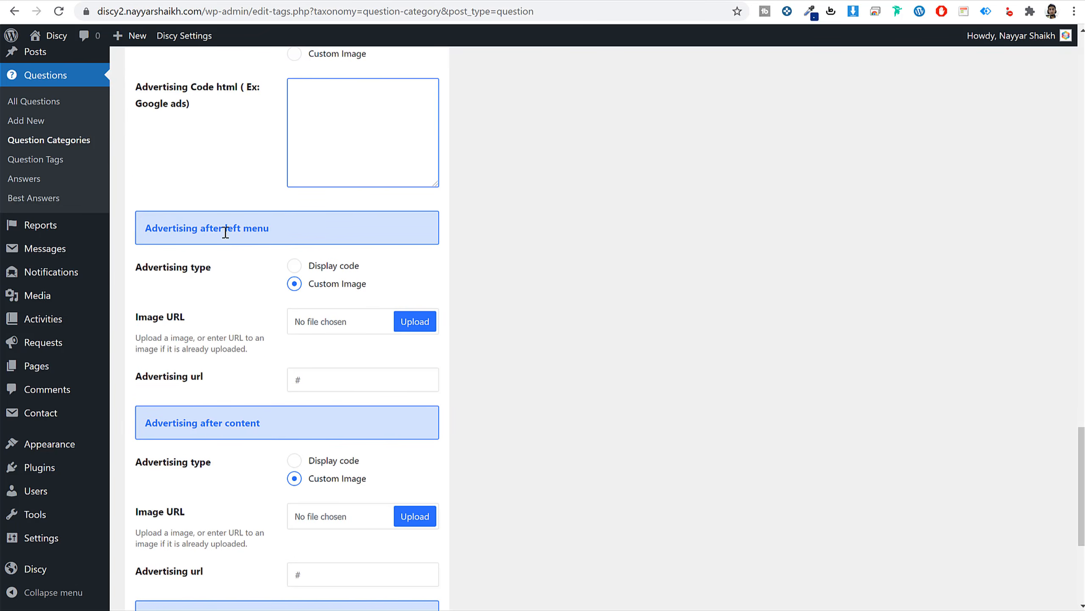
drag(225, 232, 286, 238)
Keep the after-content ad as an image and save the new Politics category.
scroll(307, 275, down, 3)
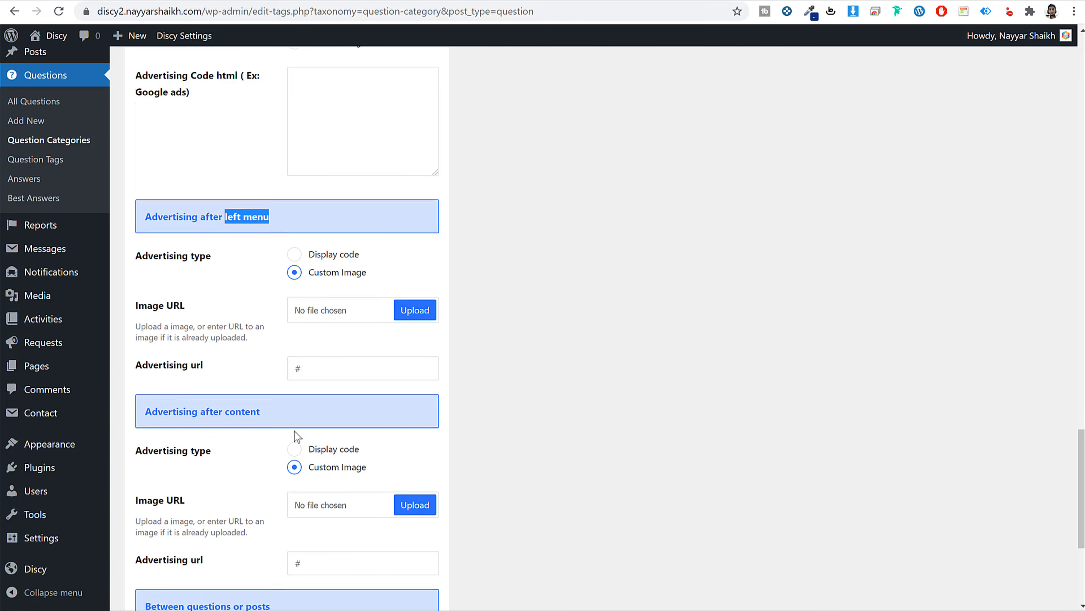
click(295, 322)
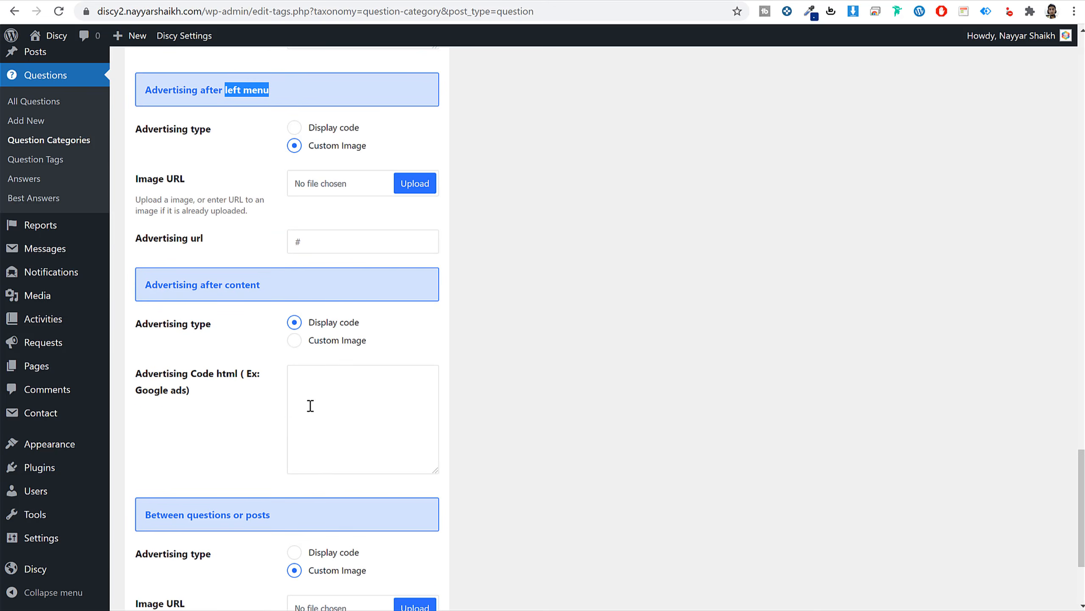
click(294, 341)
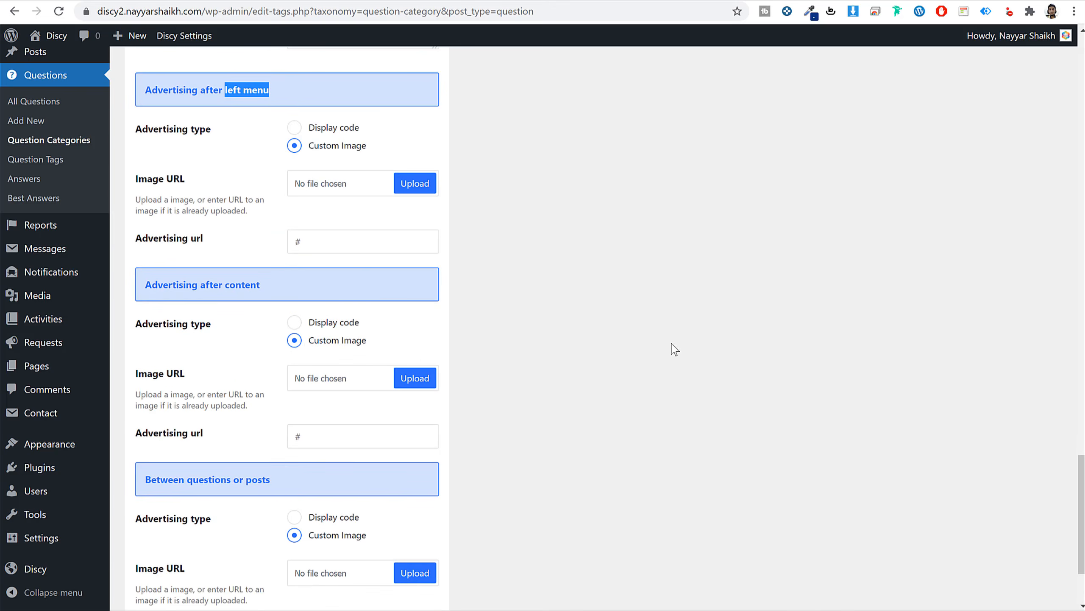
scroll(675, 349, down, 3)
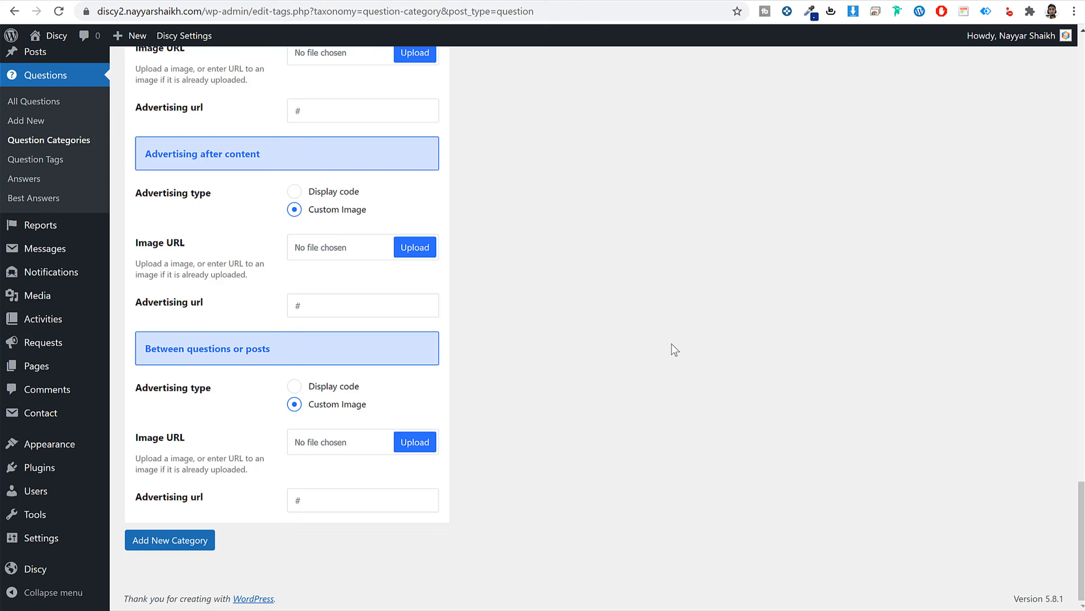
click(187, 547)
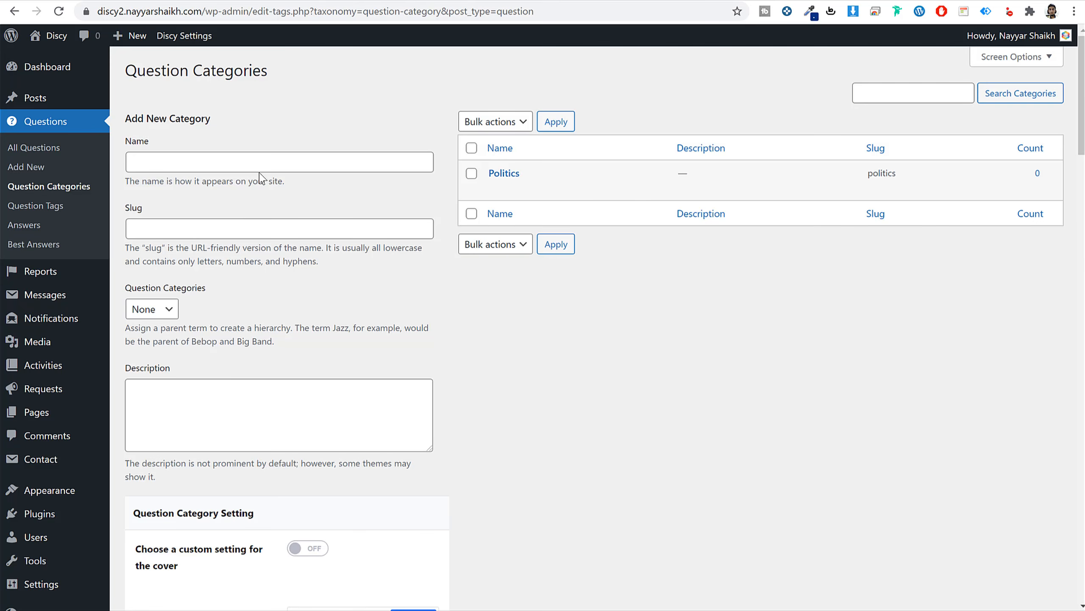
Add Religion and then Science as question categories after Politics.
click(272, 162)
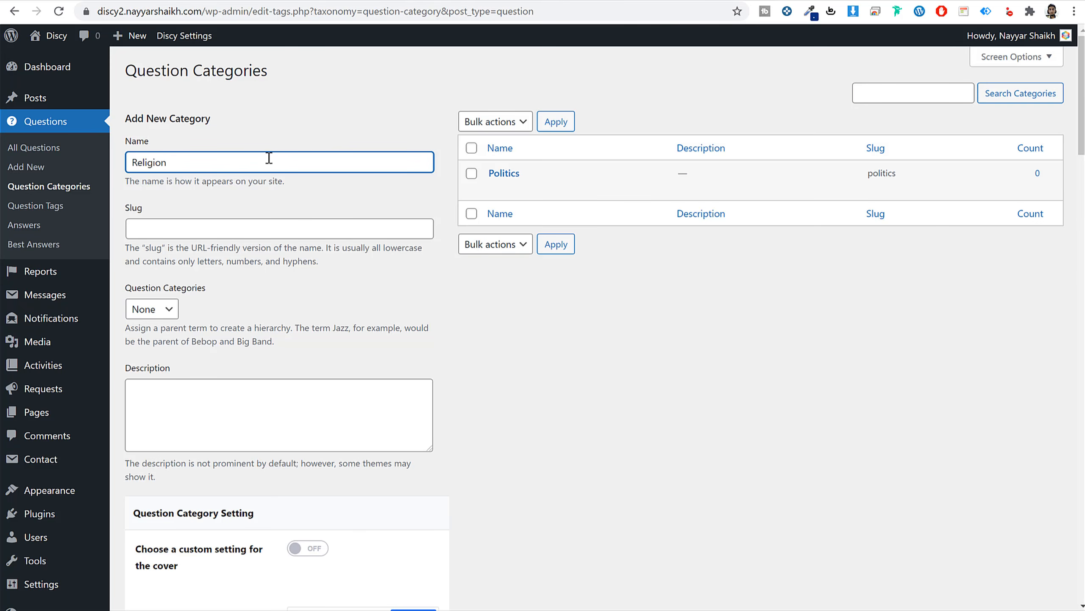
double_click(228, 156)
key(ctrl+c)
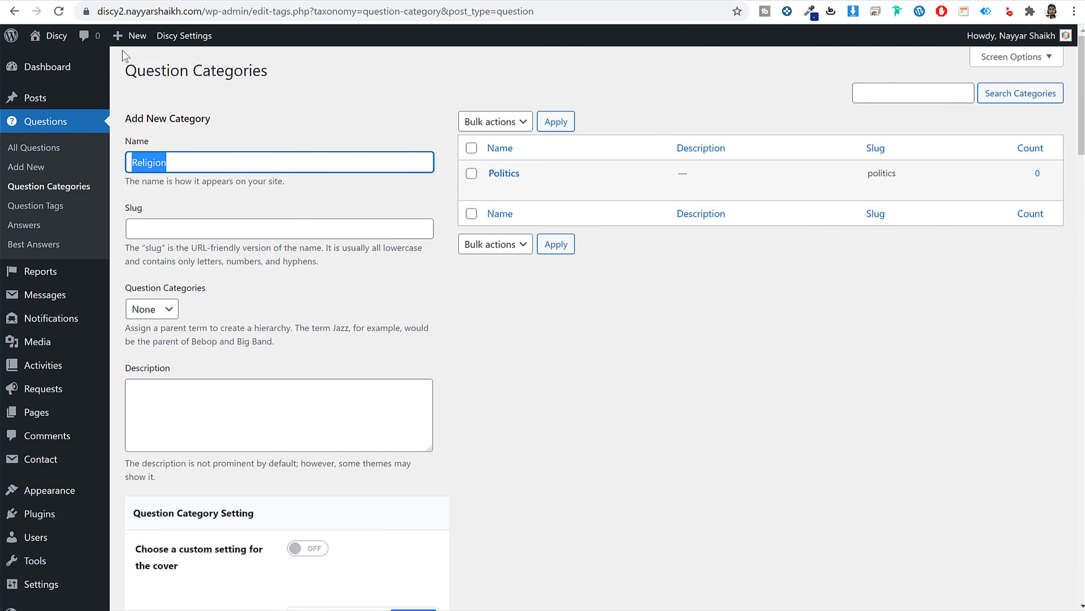
click(59, 11)
key(ctrl+v)
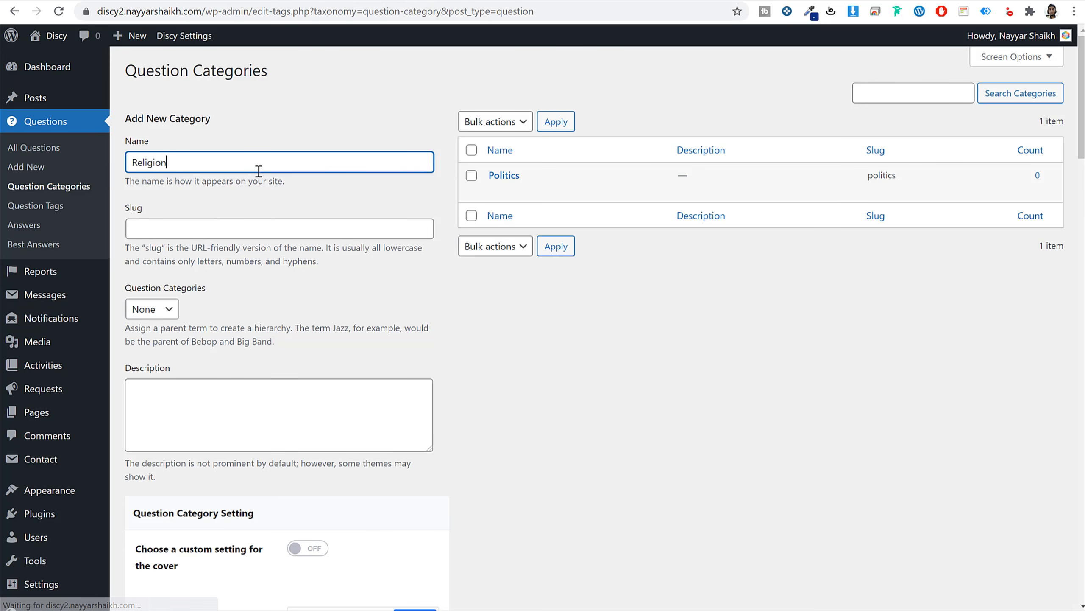
scroll(278, 334, down, 20)
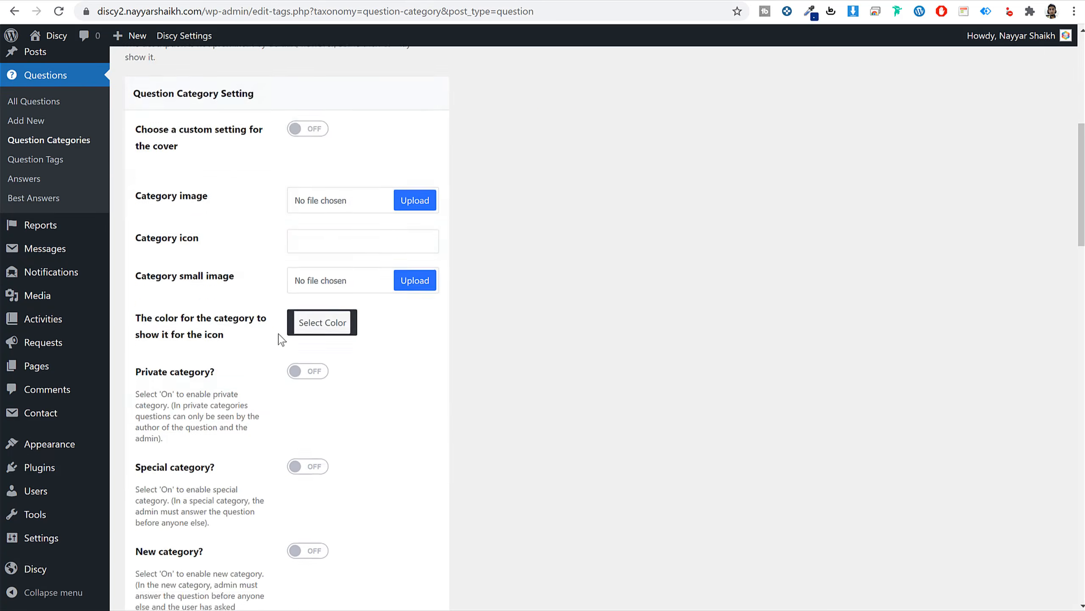
scroll(284, 347, down, 8)
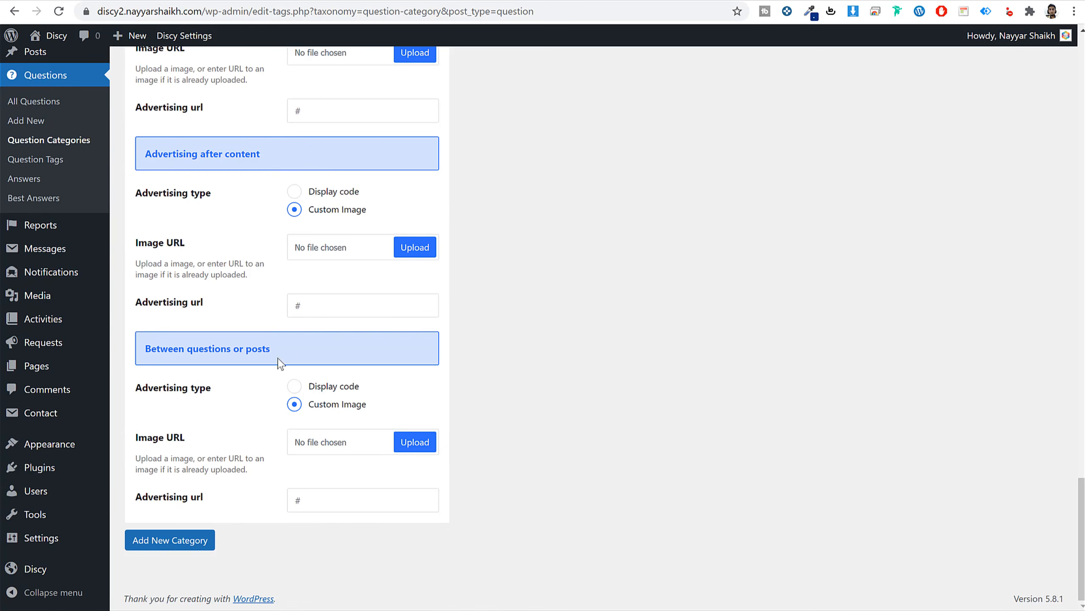
click(177, 537)
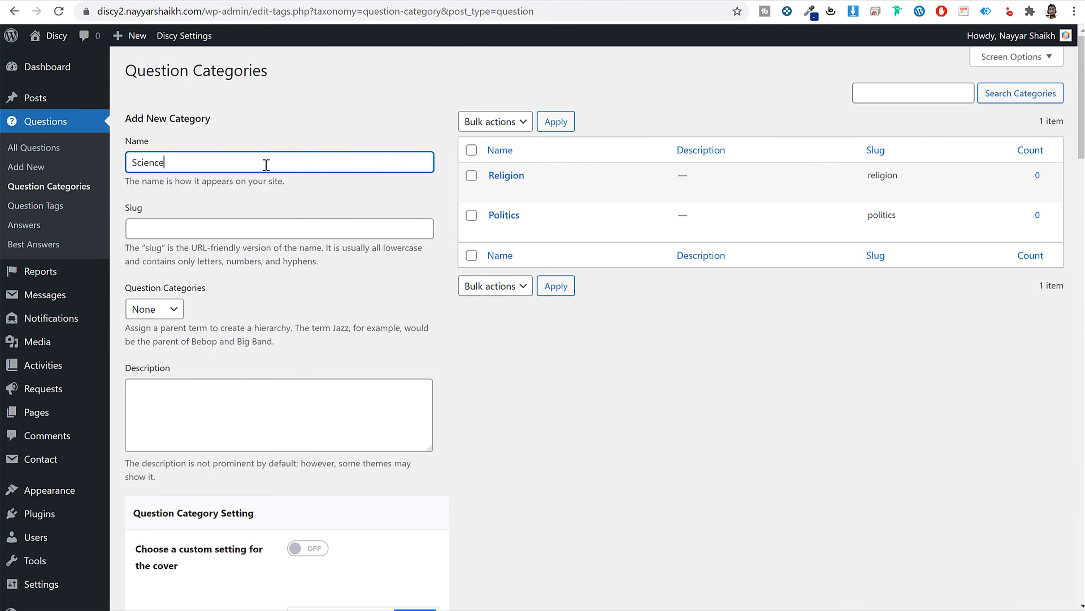
key(Return)
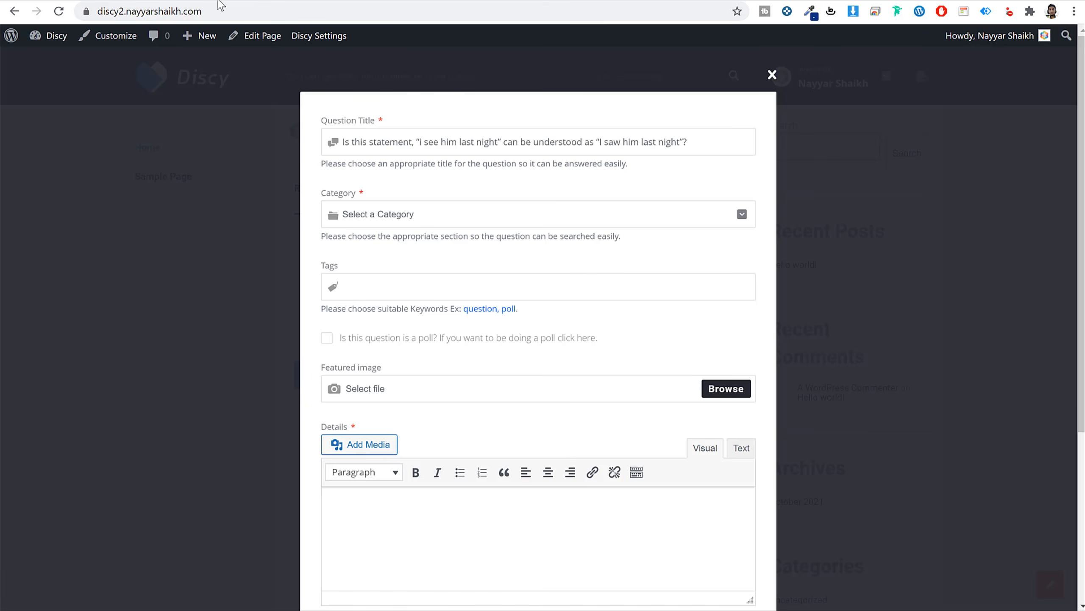
Start a new question on the front end titled 'i see him last night'.
click(60, 10)
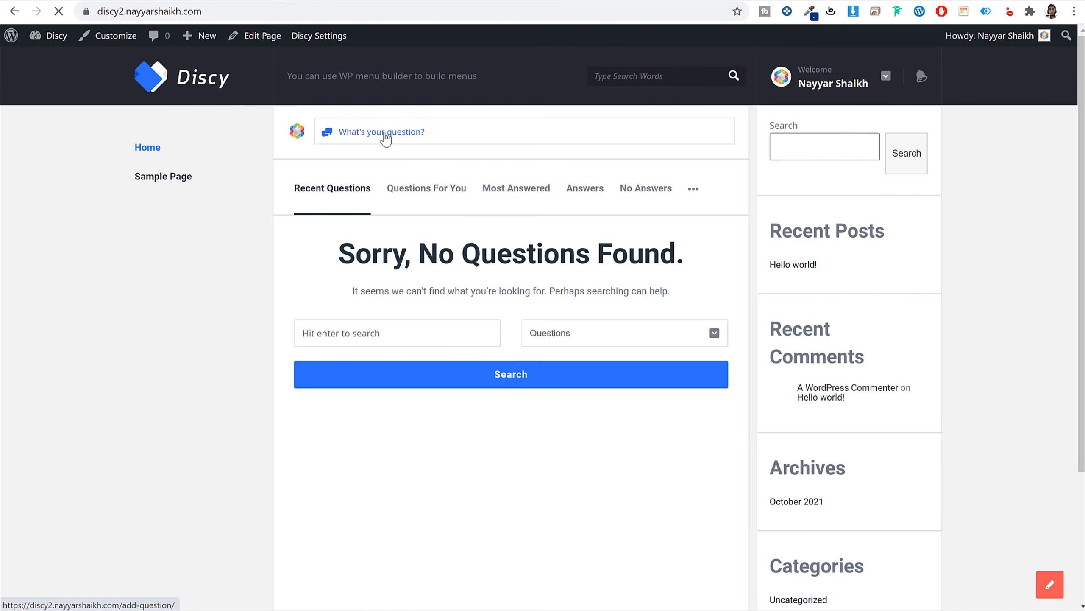
click(393, 135)
click(417, 212)
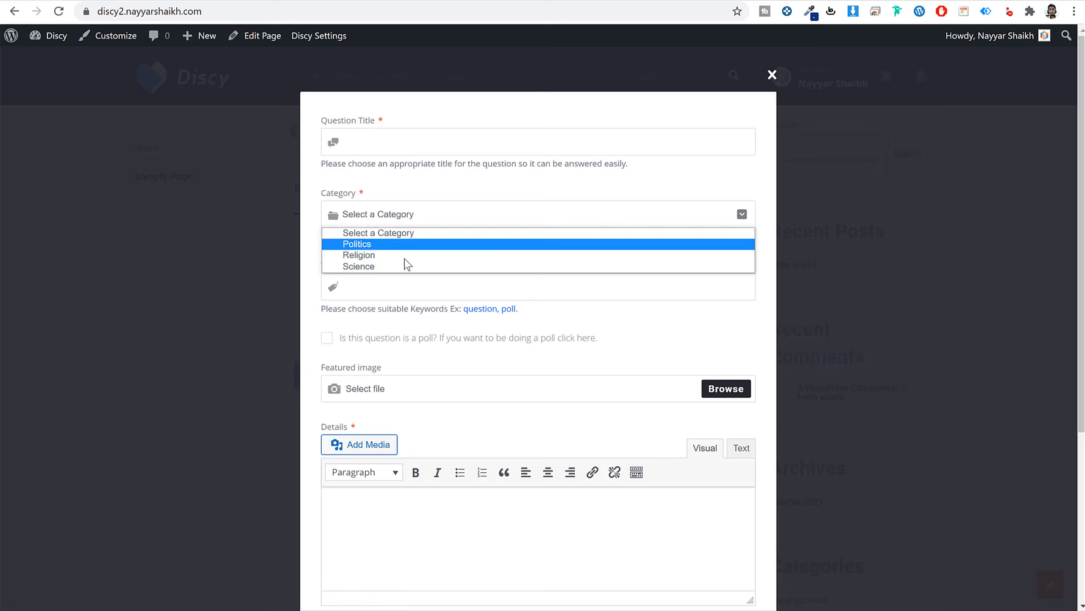
click(459, 197)
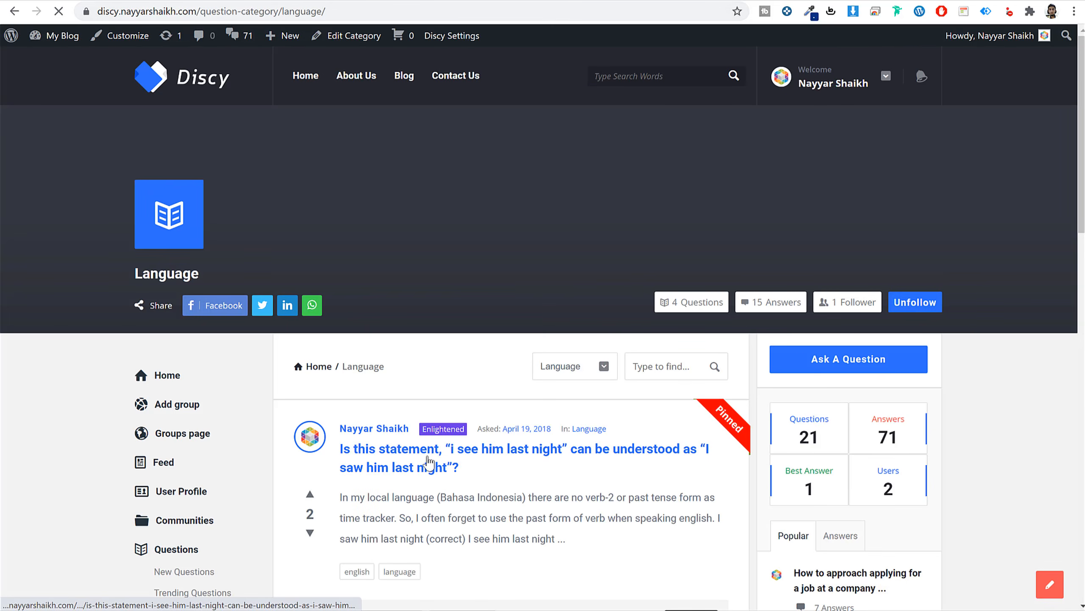
click(412, 451)
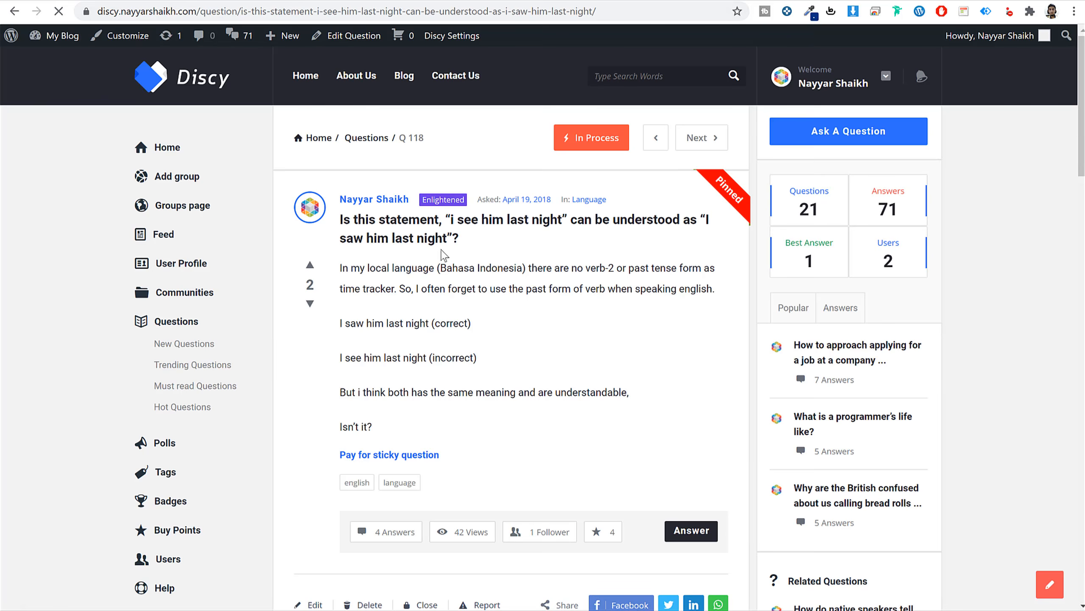
triple_click(441, 235)
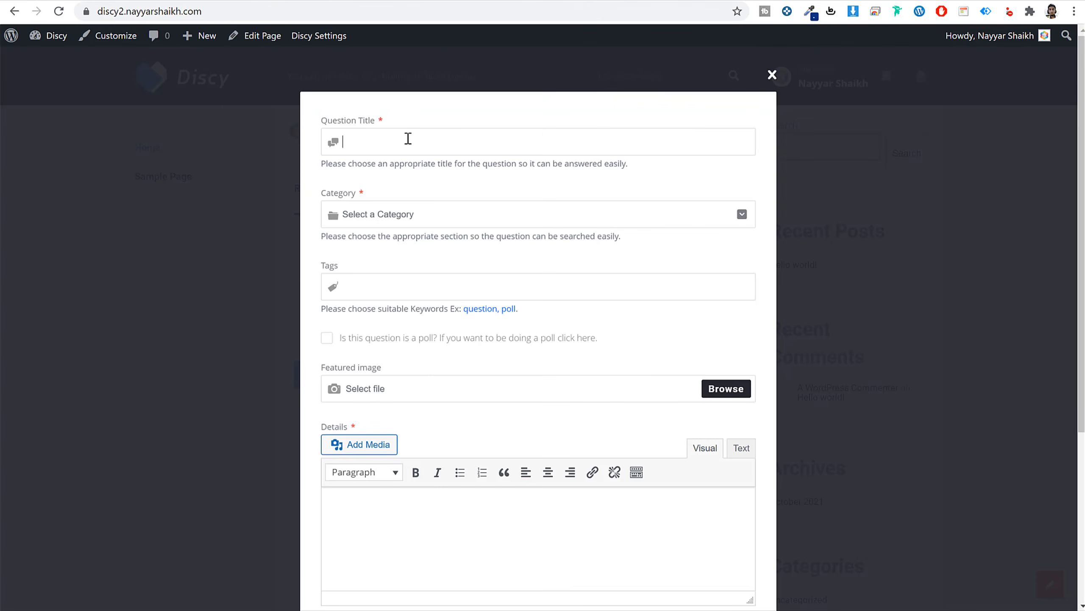
text(Is this statement, "i see him last night" can be understood as "I saw him last night"?)
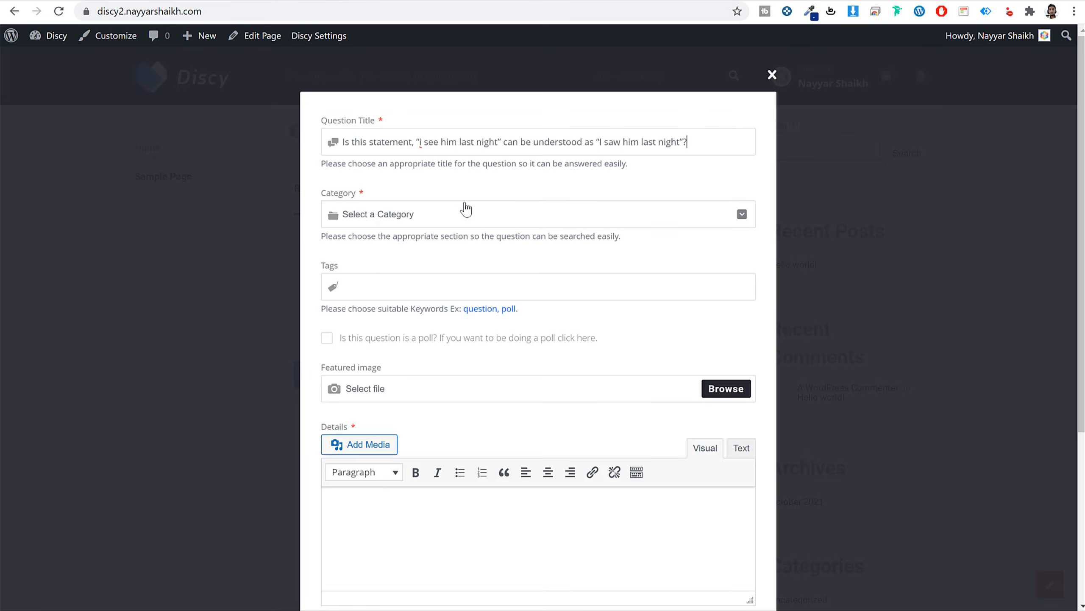
File the question under Science with tags gravity and science.
click(449, 214)
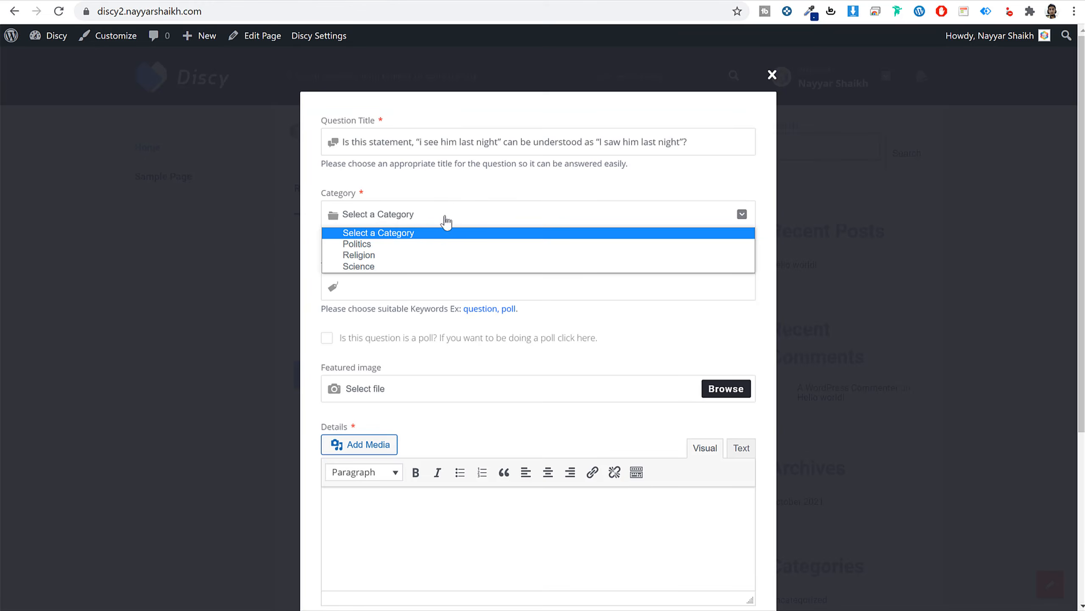
click(381, 267)
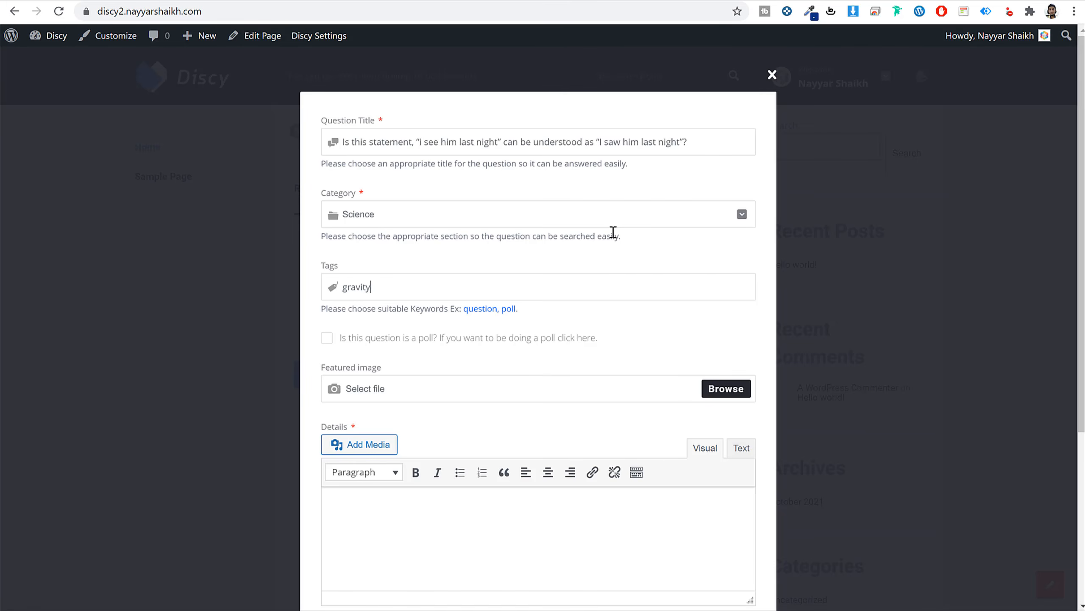
key(Return)
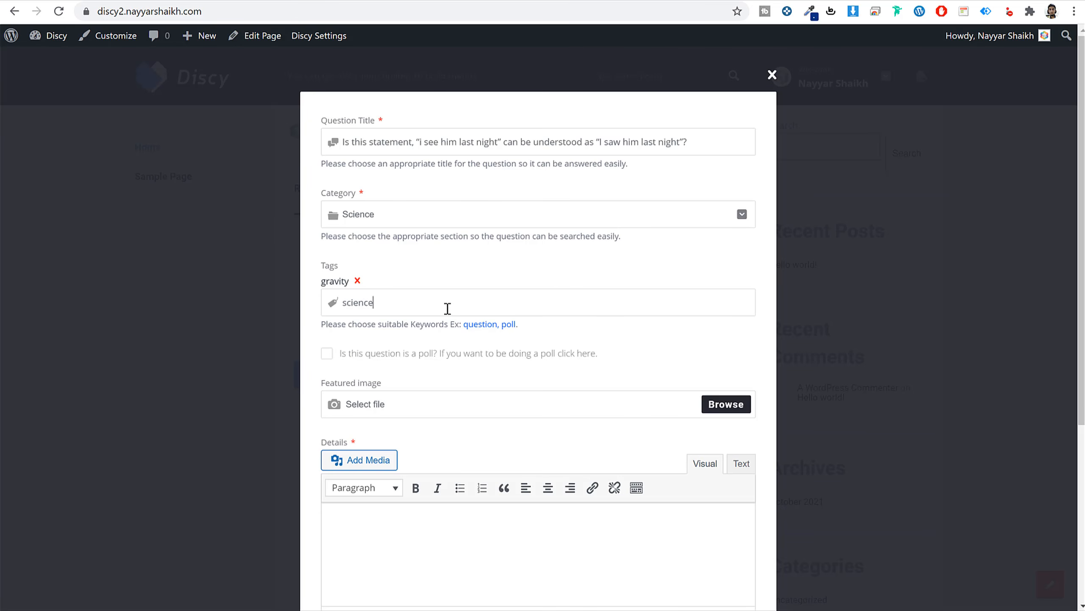
key(Return)
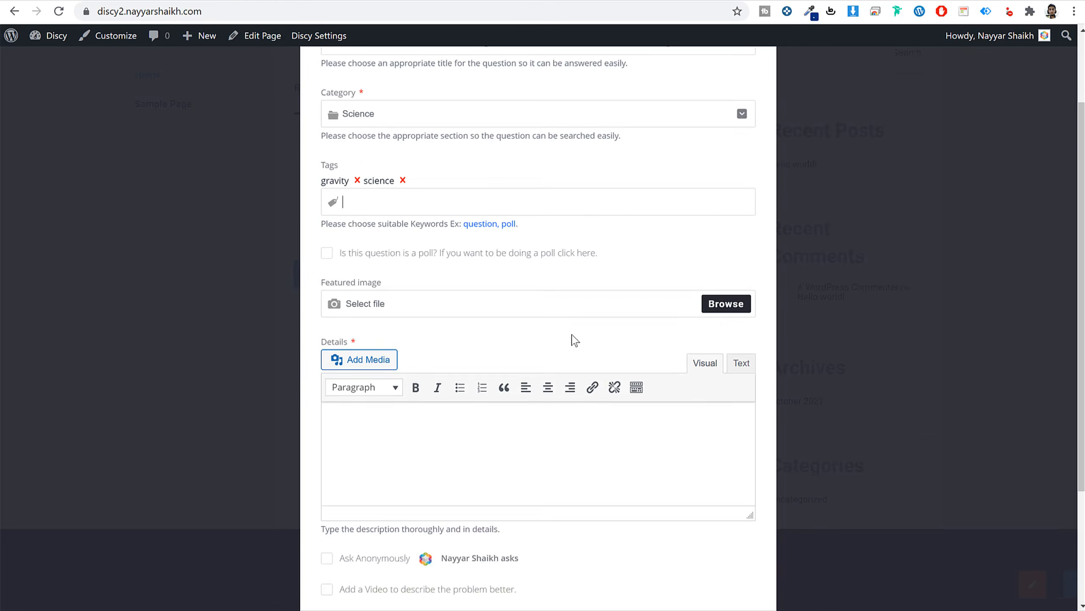
Make the question a poll with three answers.
scroll(574, 339, down, 3)
click(329, 216)
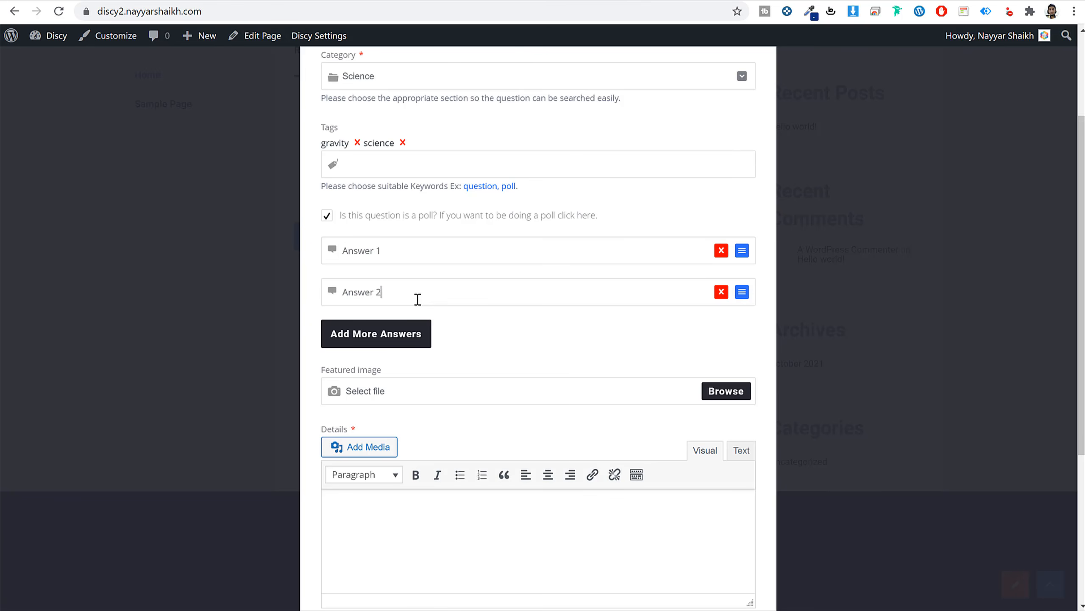
key(ctrl+a)
key(ctrl+c)
click(417, 340)
click(406, 332)
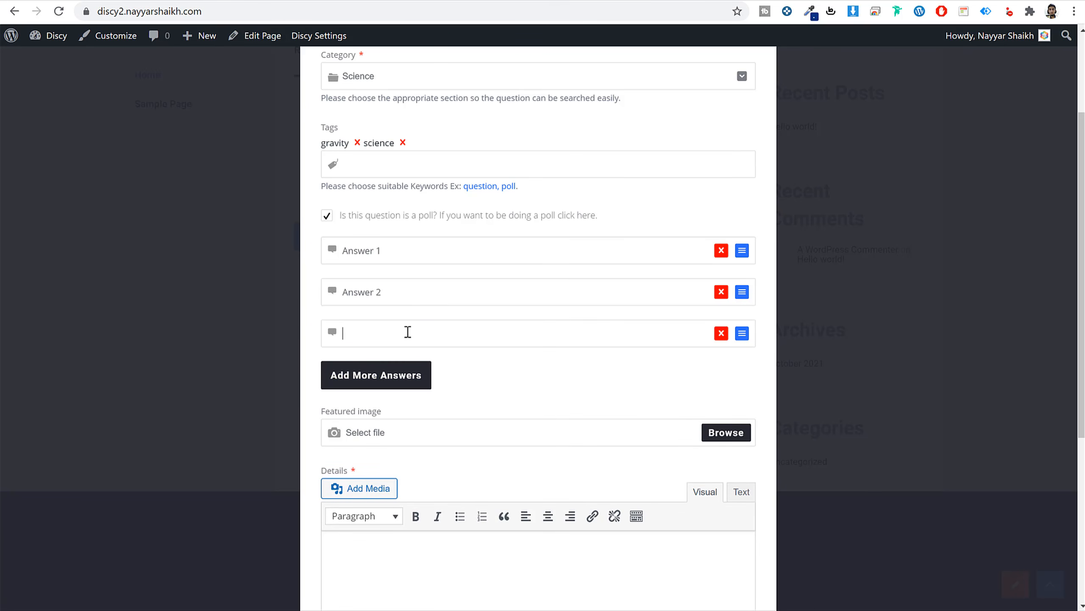
key(ctrl+v)
Paste the demo question's first paragraph as details, accept the terms and publish.
scroll(566, 380, down, 5)
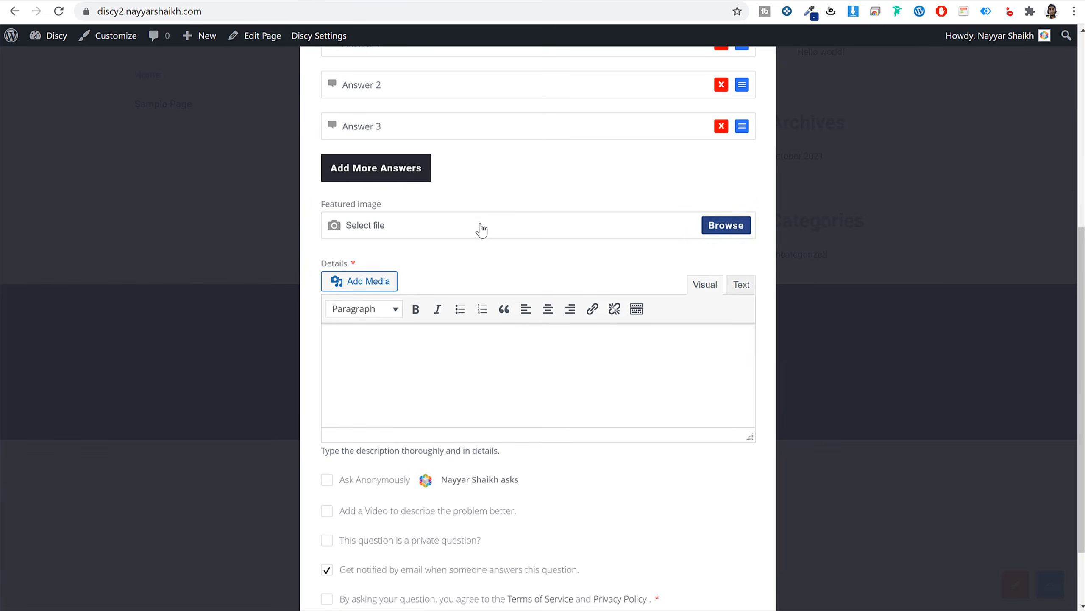
scroll(479, 231, down, 2)
key(ctrl+Tab)
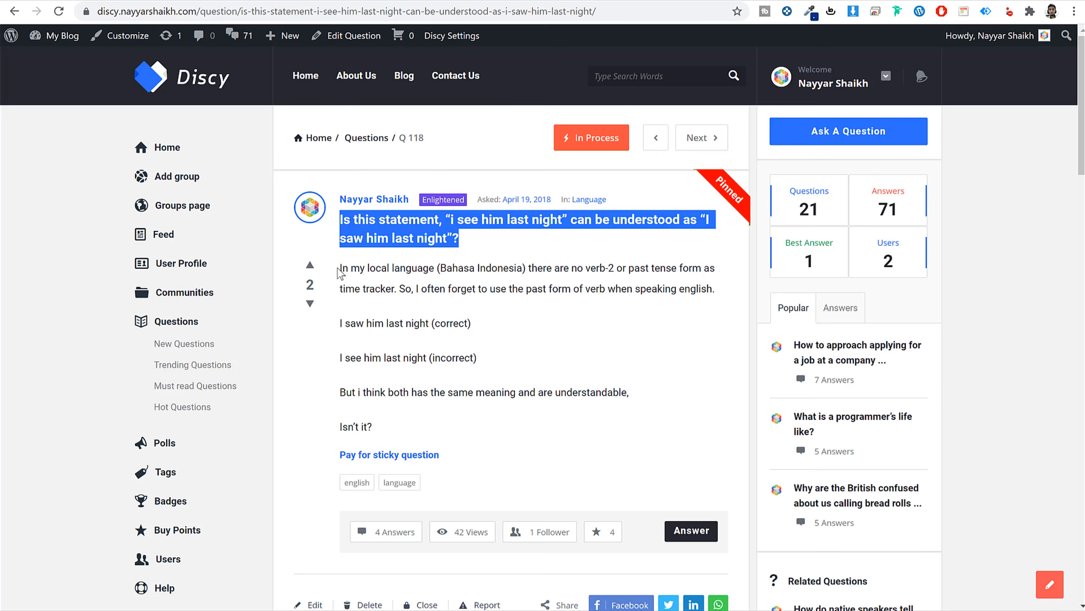
drag(341, 272, 693, 291)
key(ctrl+c)
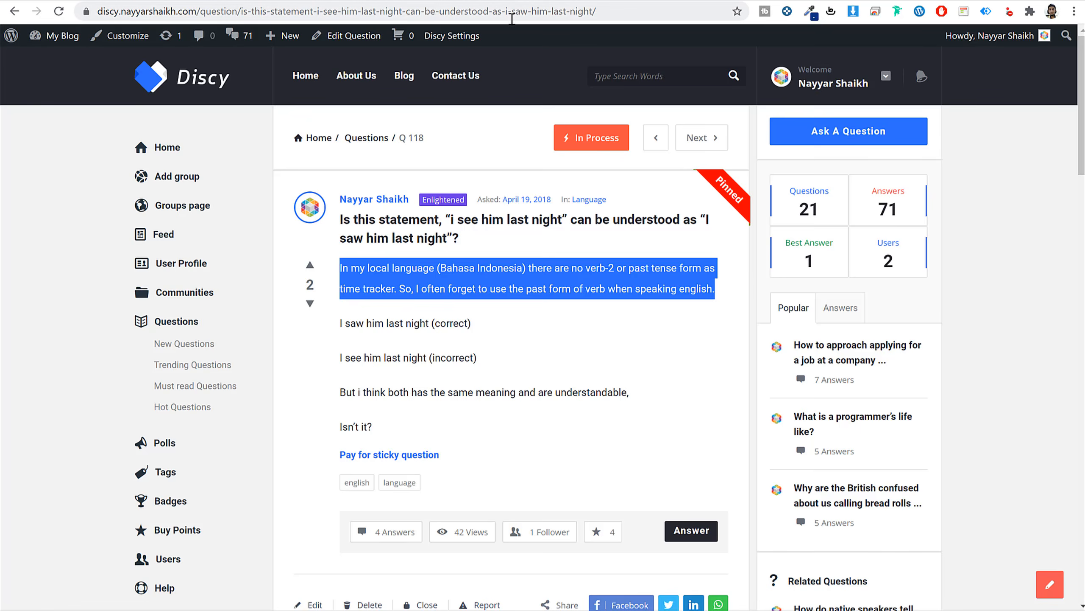
click(414, 0)
click(504, 281)
key(ctrl+v)
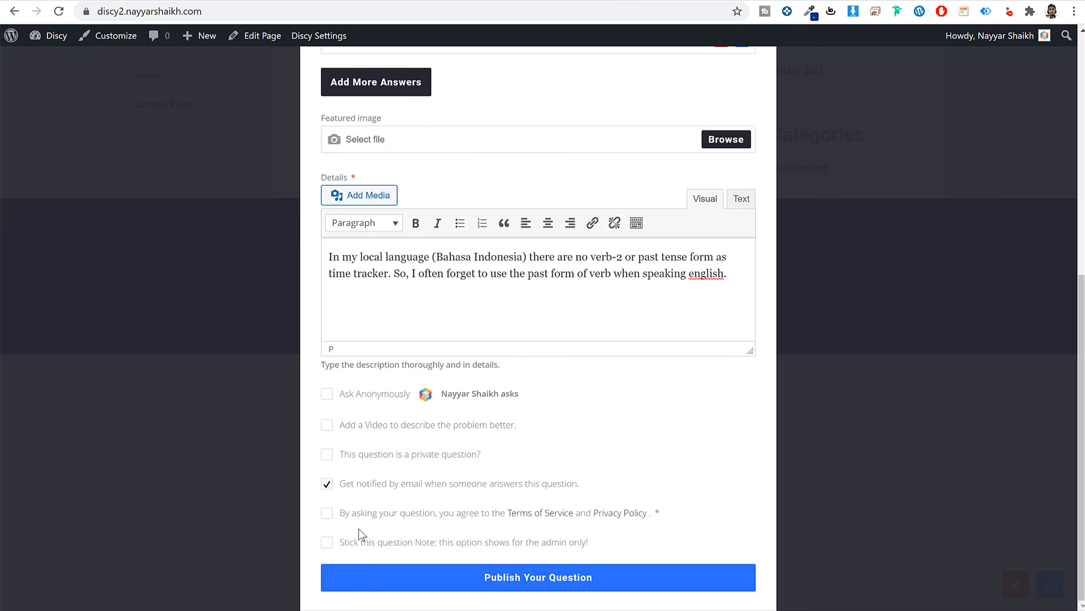
click(327, 514)
click(522, 585)
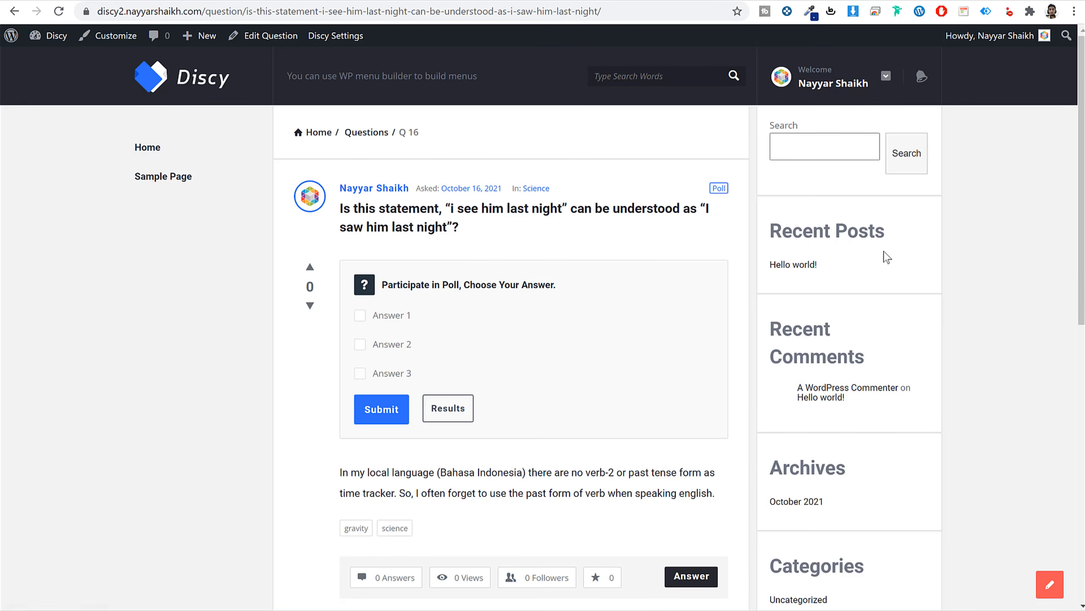
Review the published Science poll question, then go back to the Home page editor.
scroll(936, 354, down, 4)
scroll(936, 354, down, 3)
scroll(936, 355, up, 7)
click(190, 81)
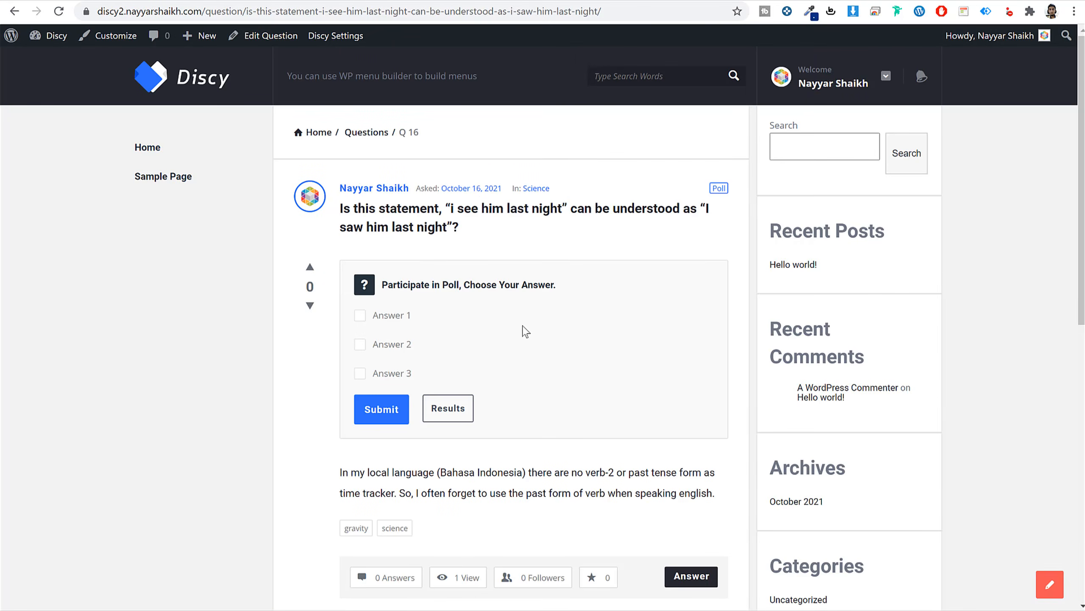
scroll(525, 332, down, 10)
scroll(519, 373, up, 10)
key(alt+Left)
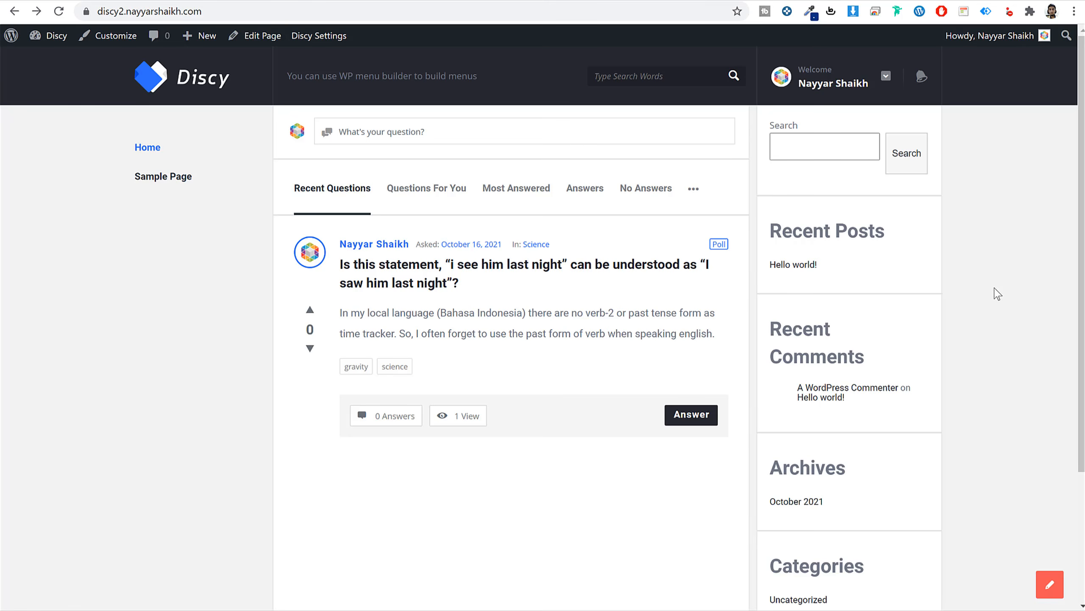
key(alt+Left)
scroll(543, 271, up, 10)
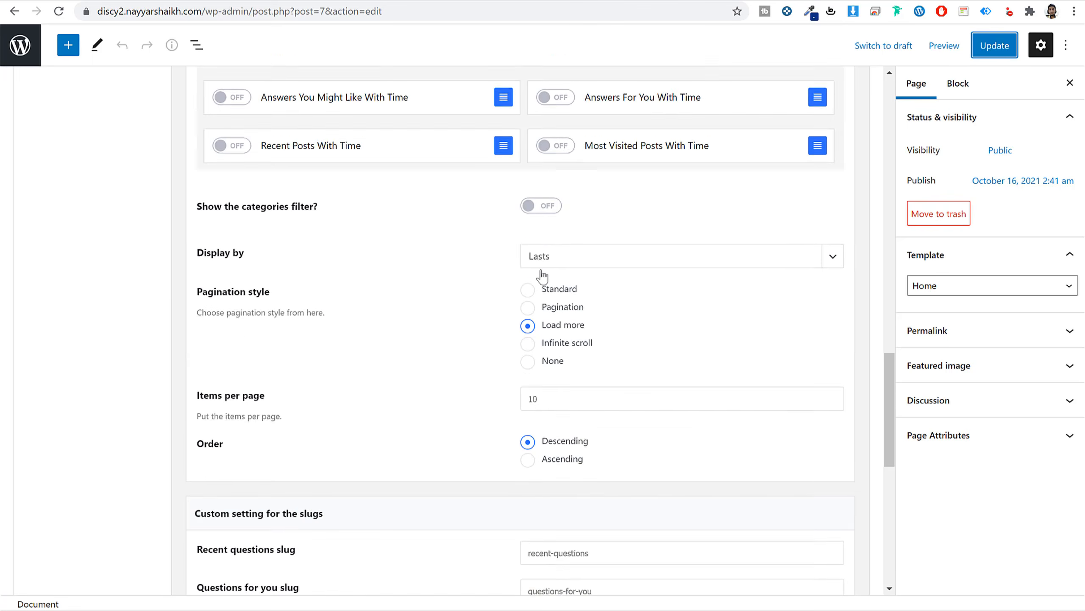
Highlight the custom answer settings headings in the Home page editor.
scroll(431, 308, down, 5)
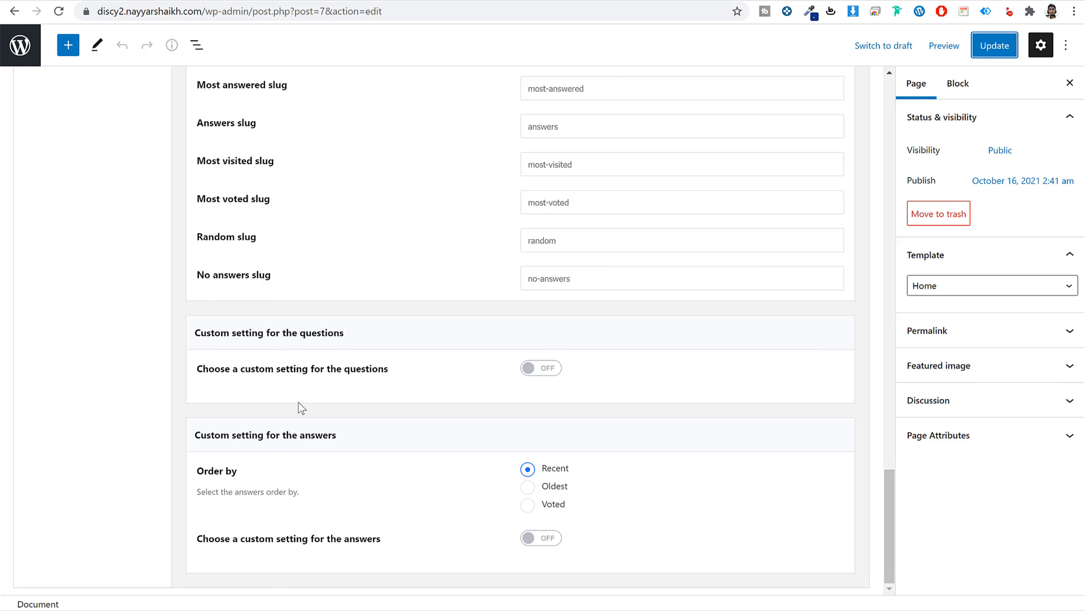
drag(259, 334, 362, 342)
drag(236, 434, 372, 441)
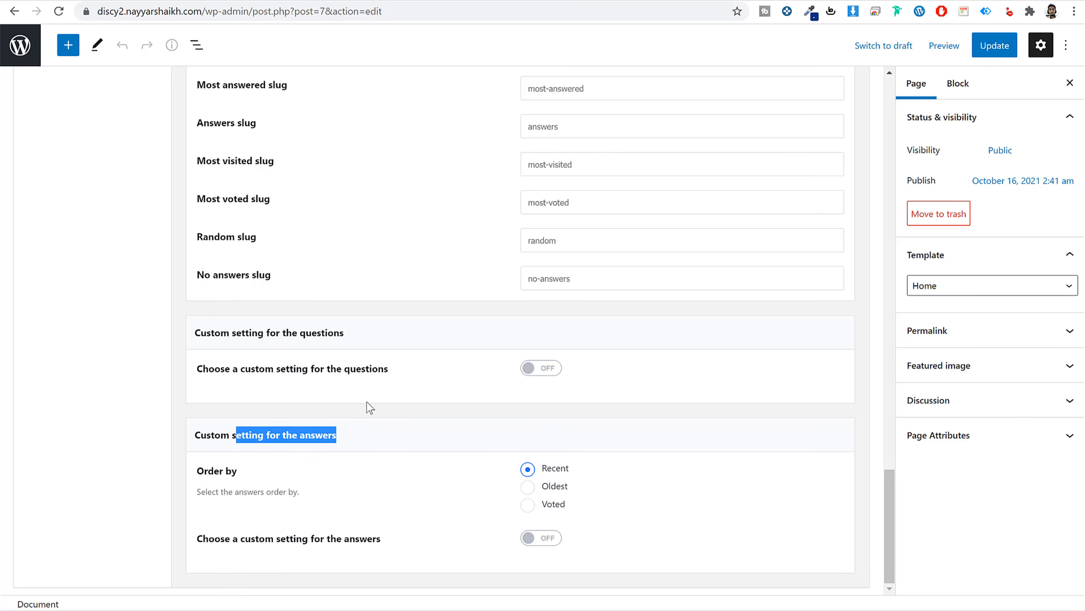
click(375, 392)
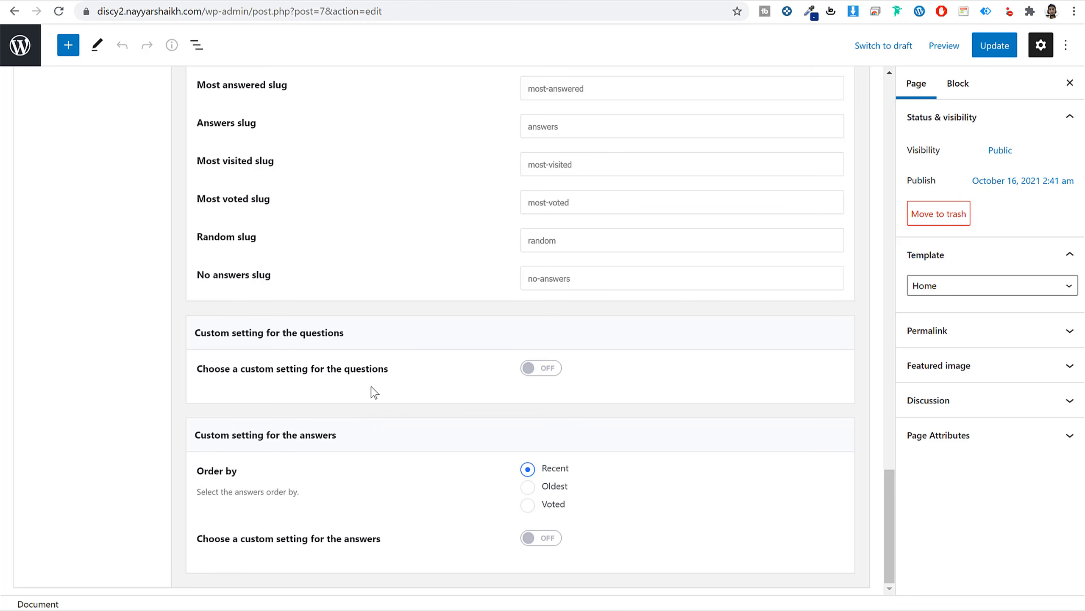
Switch 'Choose a custom setting for the questions' on for the Home page.
click(551, 375)
drag(225, 336, 394, 347)
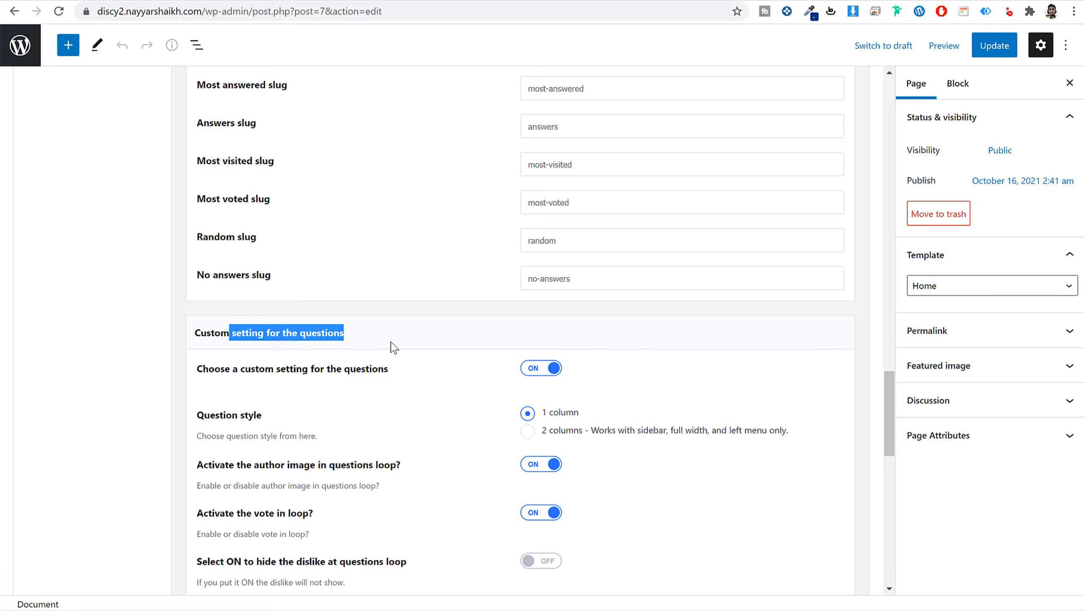
scroll(407, 358, down, 3)
drag(240, 236, 384, 238)
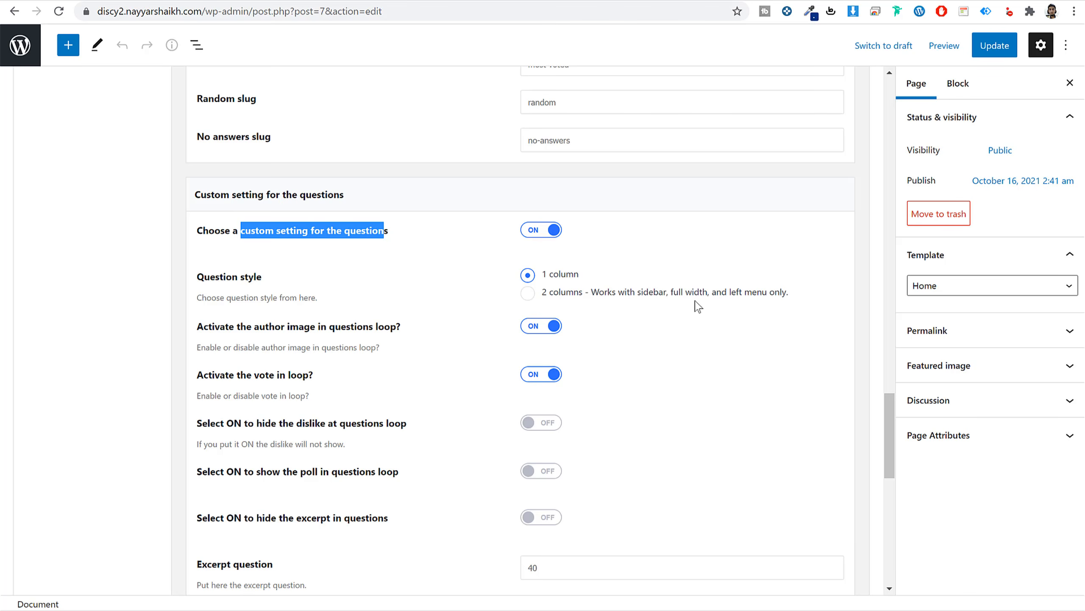
click(667, 274)
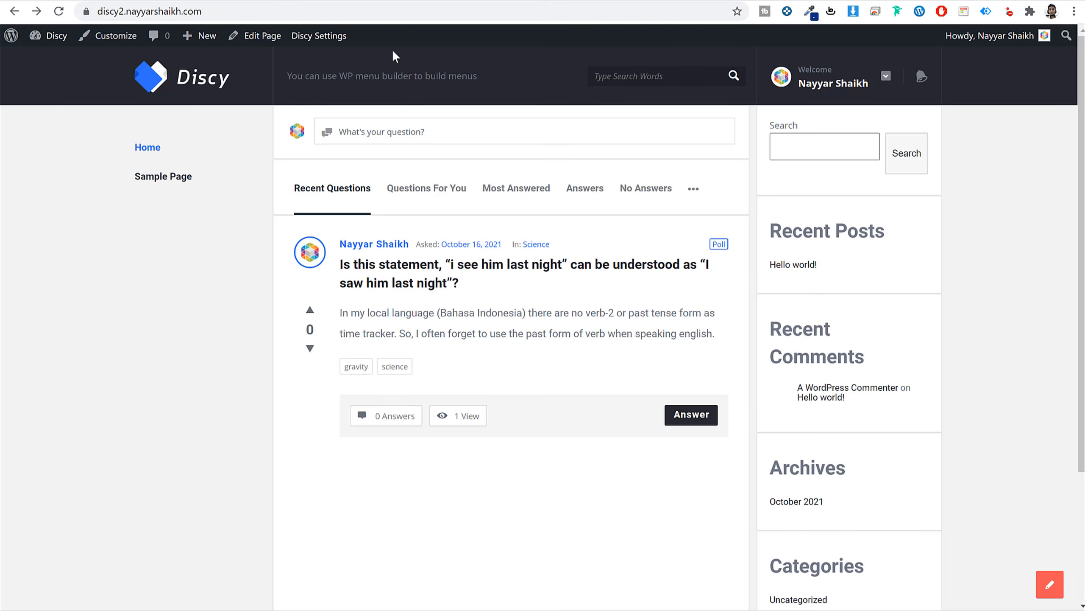
mouse_move(310, 256)
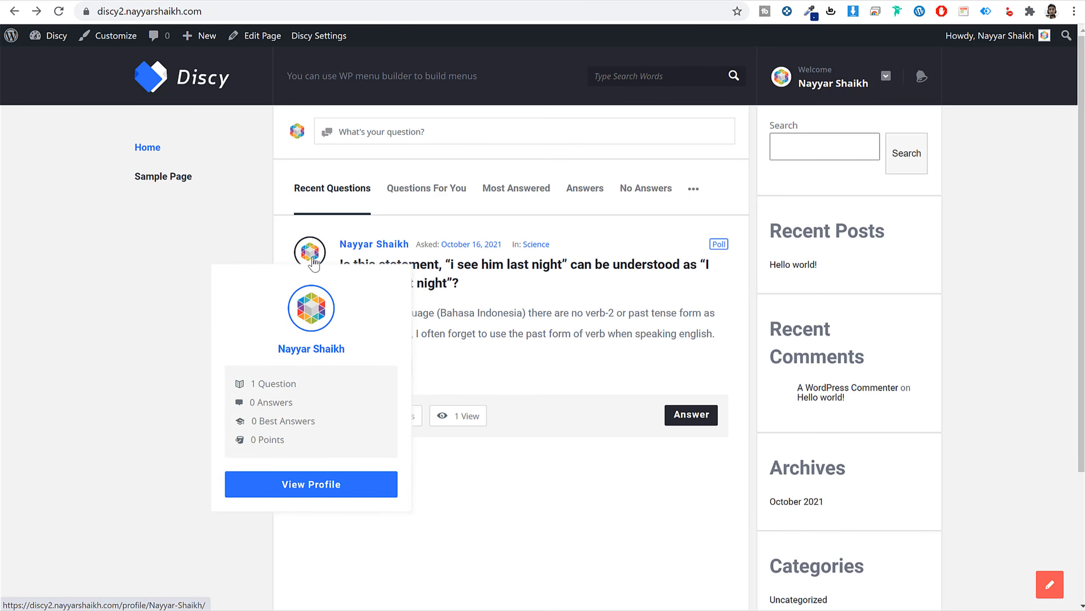
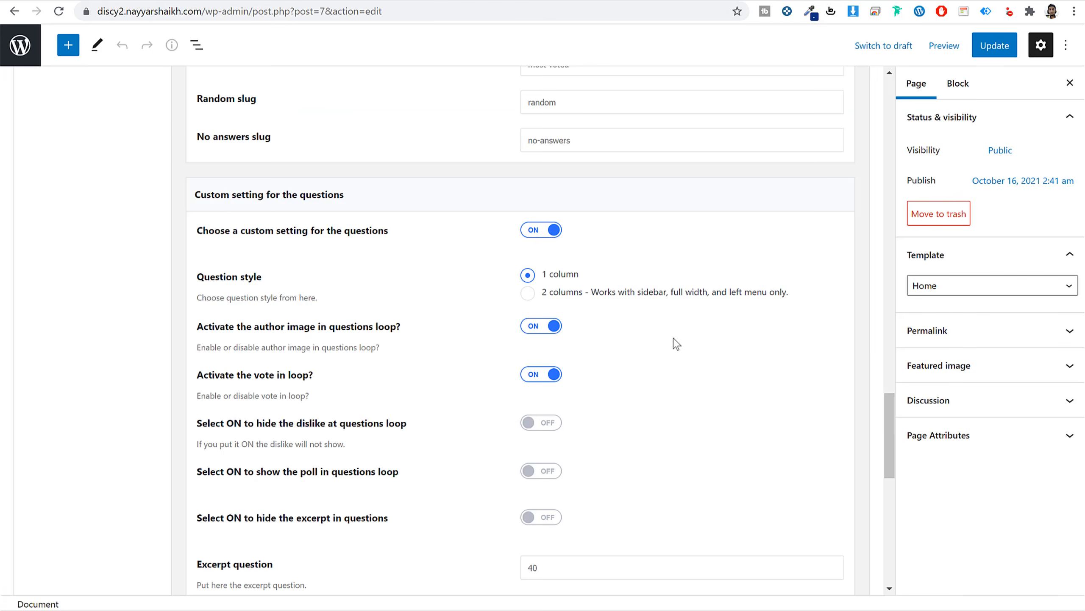
Hide the dislike in the questions loop, then open the poll question from the home page.
scroll(709, 394, down, 3)
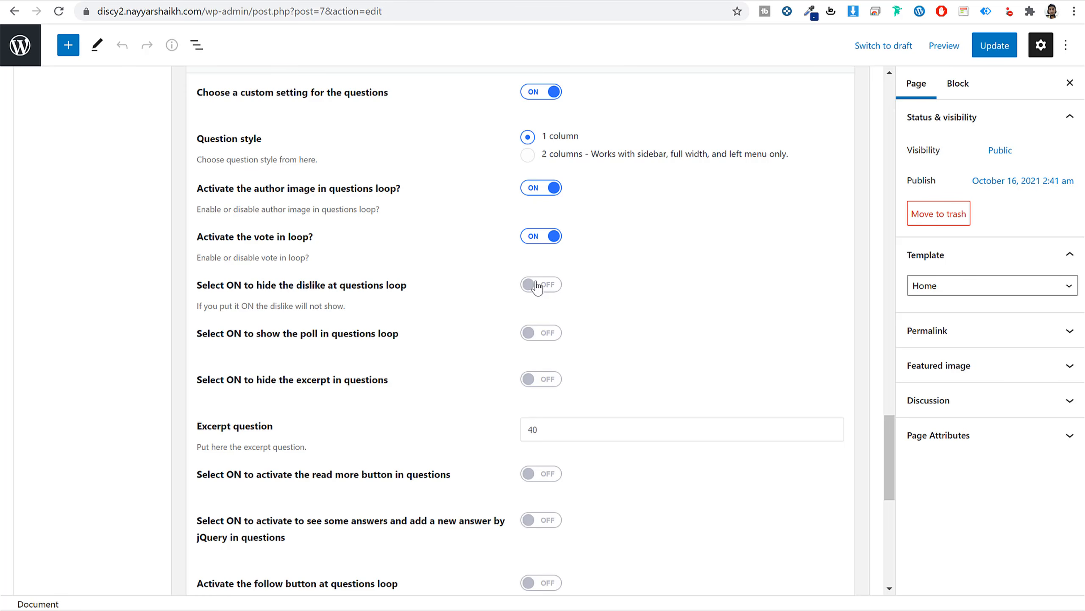
click(537, 287)
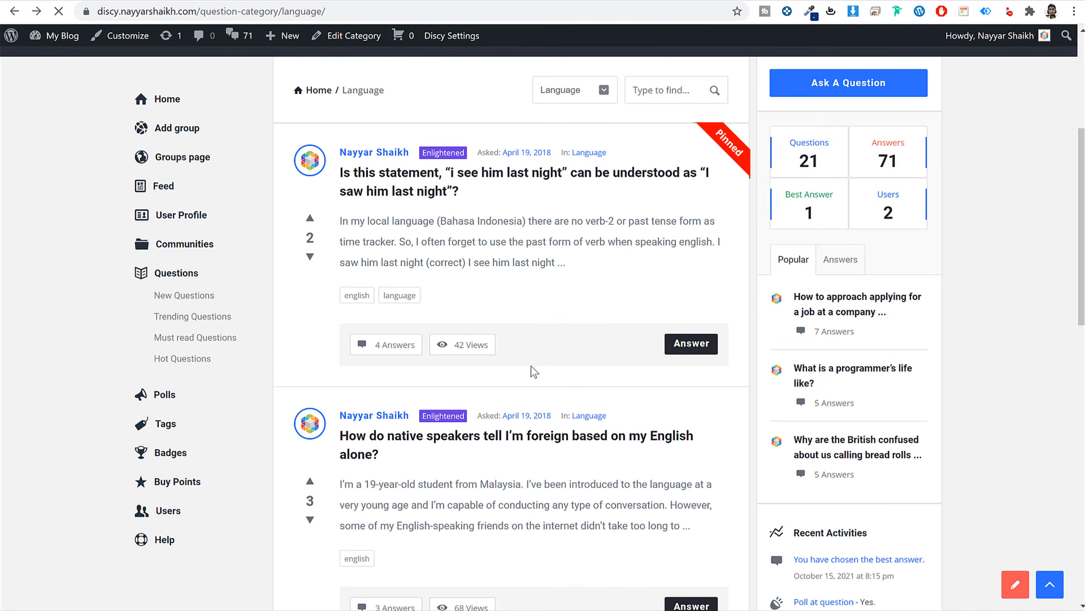
scroll(444, 316, down, 15)
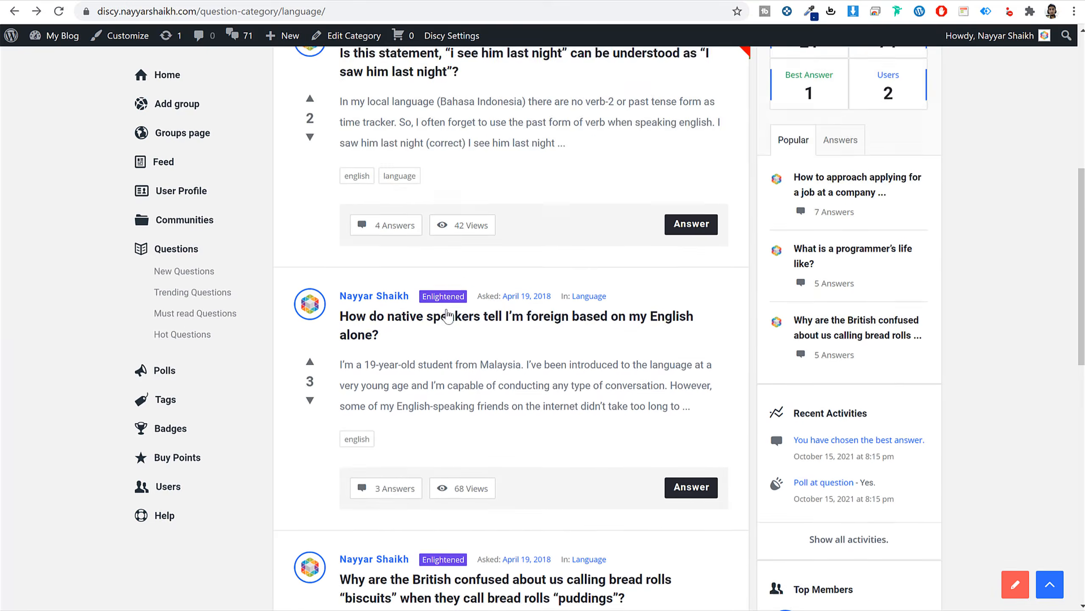
scroll(452, 320, up, 15)
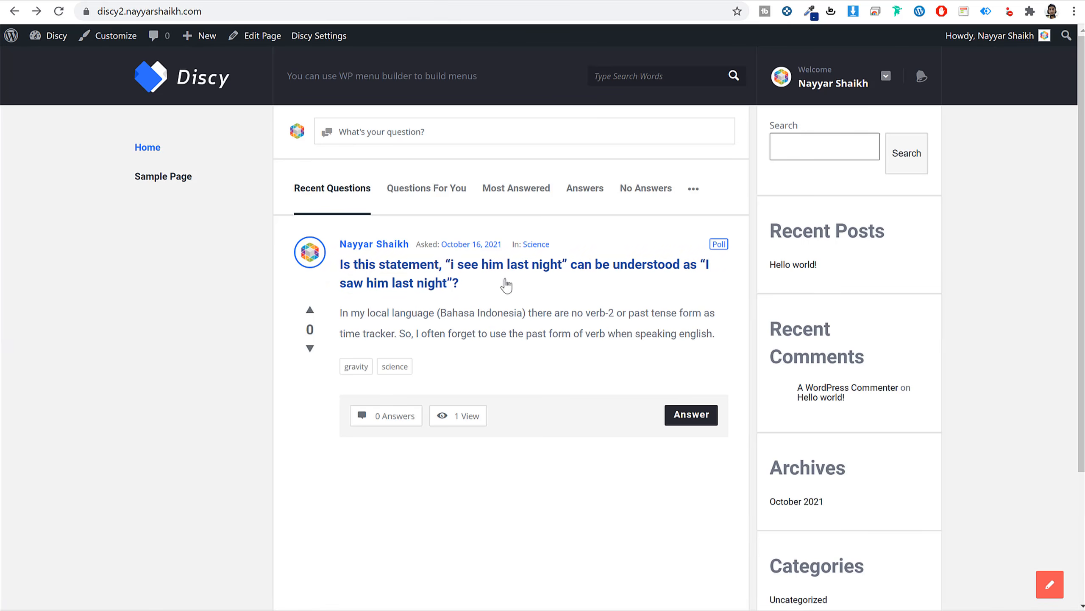
click(428, 284)
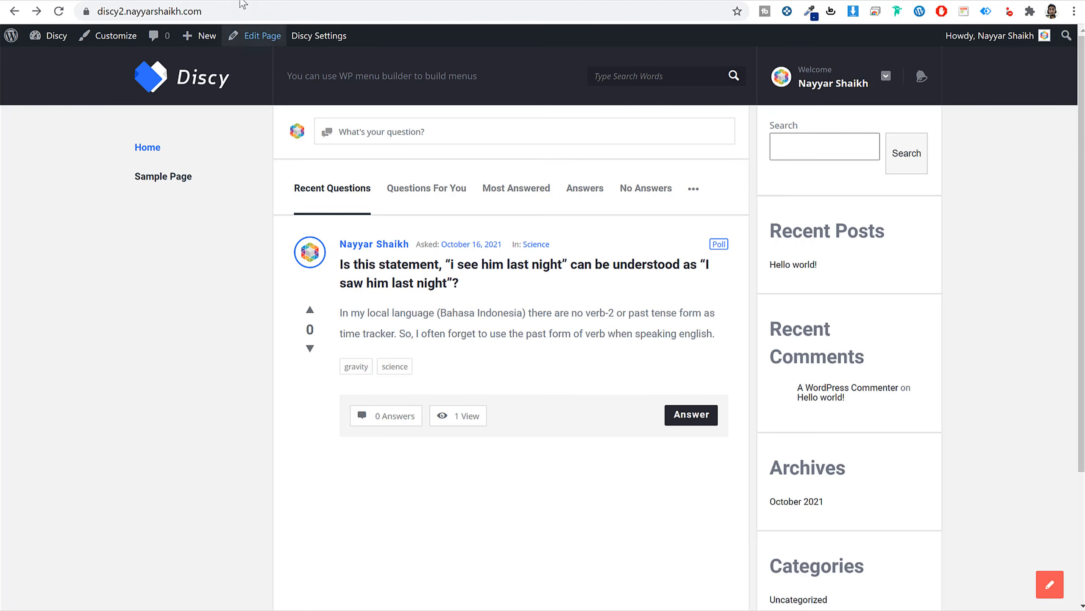
Show the poll in the Home page's questions loop, update the page, and reload the site.
click(256, 35)
click(553, 334)
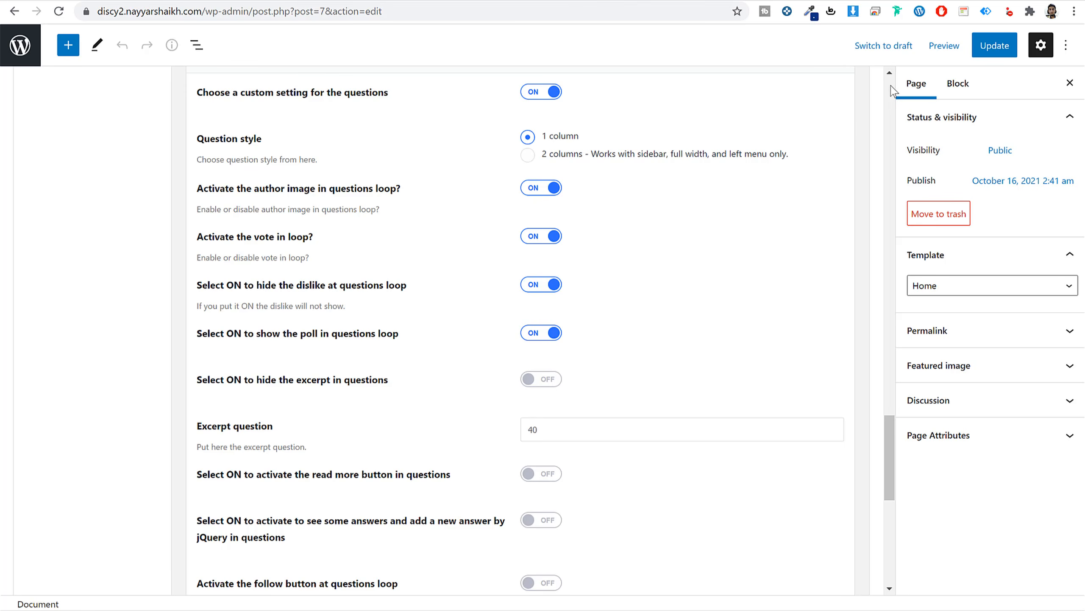
click(1008, 48)
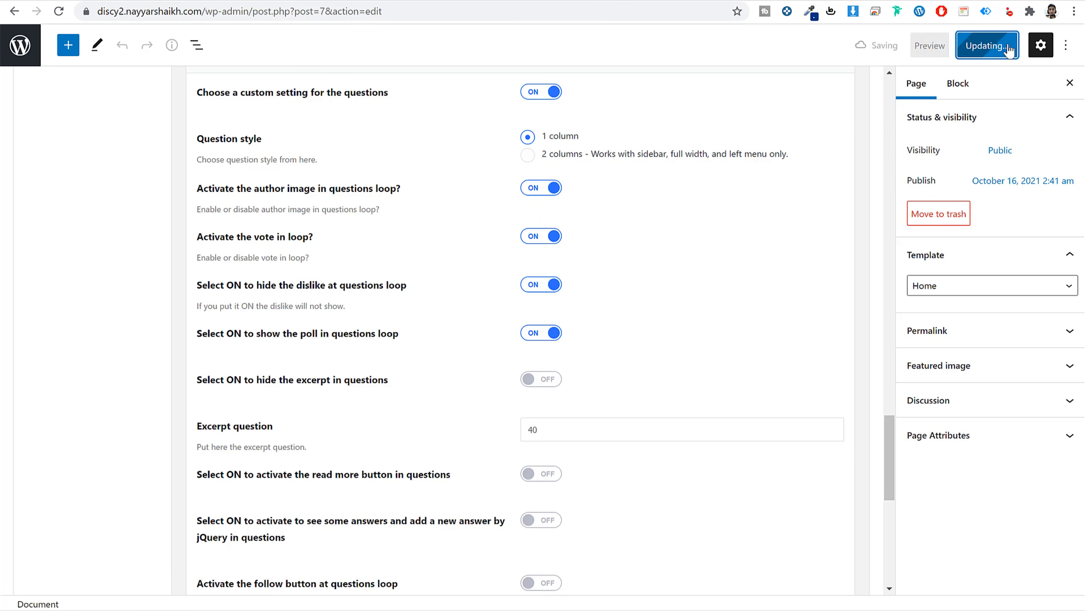
click(397, 1)
click(399, 12)
key(Return)
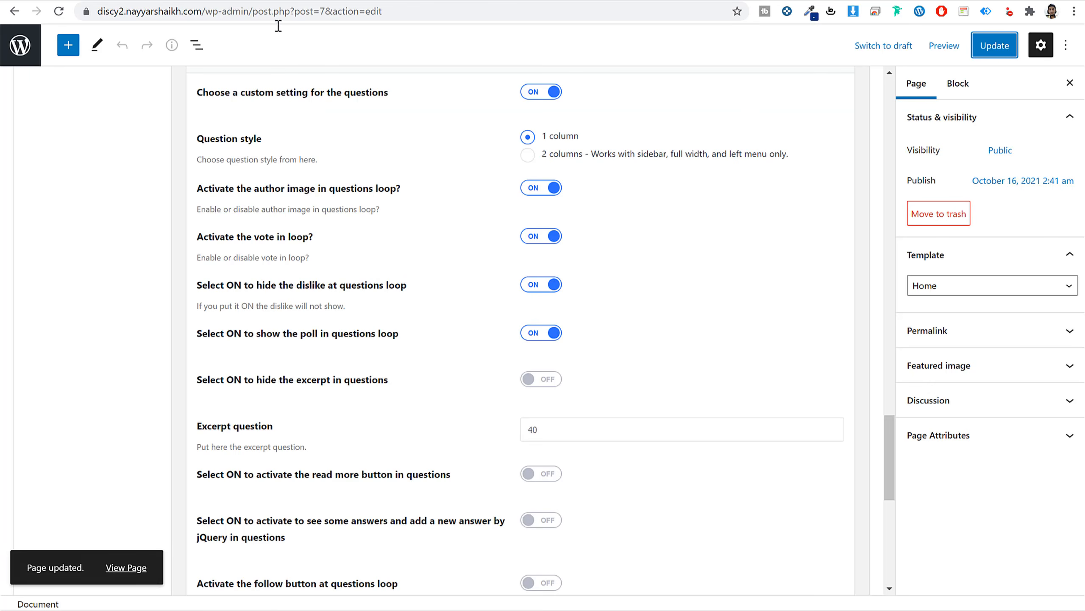
Hide the poll again, enable the read more button for questions, and update the page.
click(538, 336)
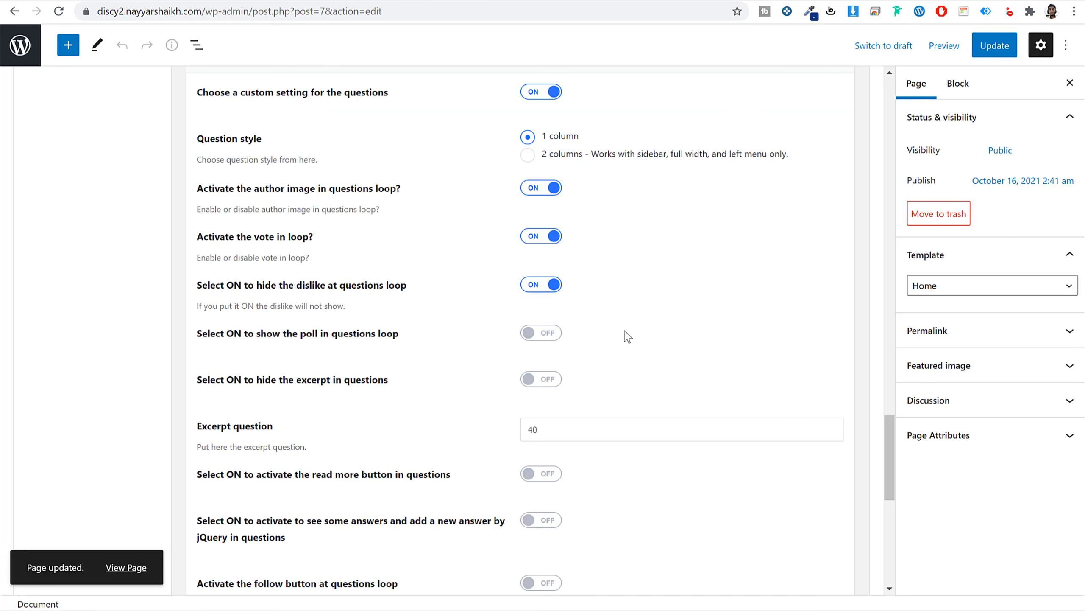
scroll(698, 337, down, 5)
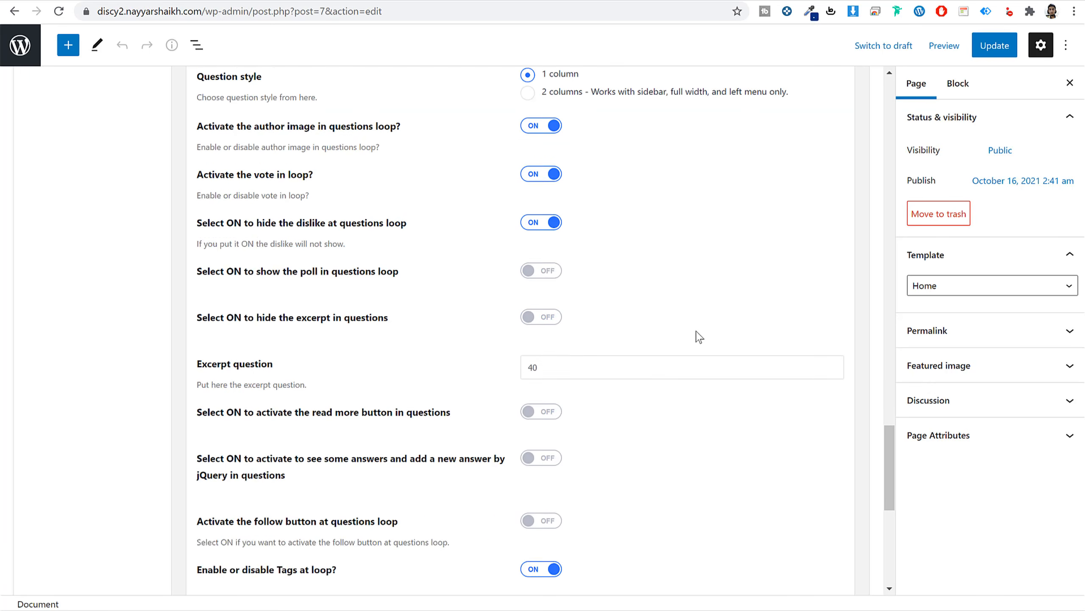
scroll(432, 235, down, 2)
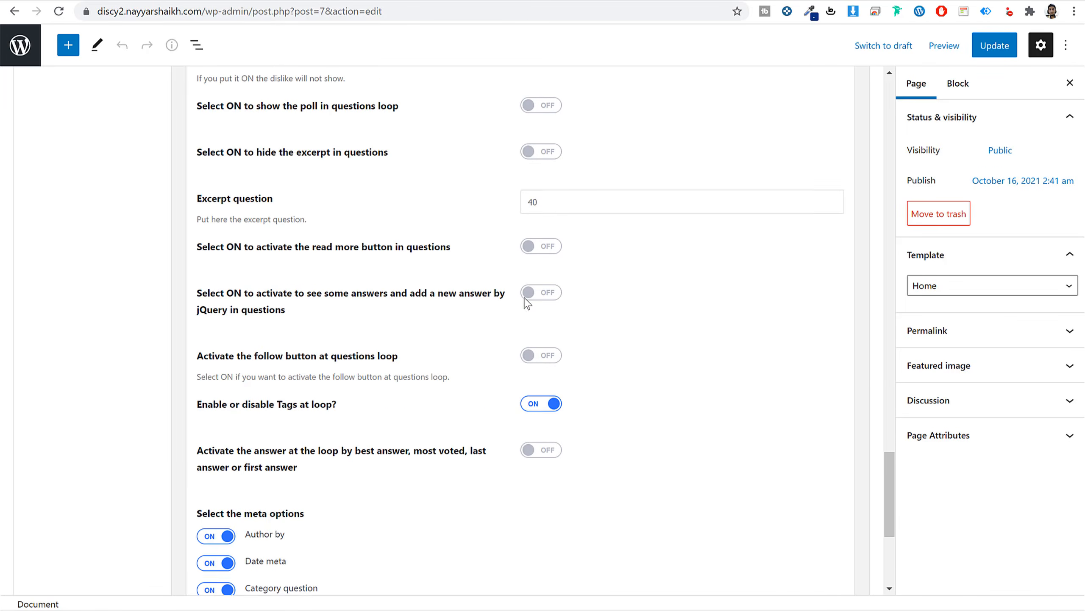
click(548, 197)
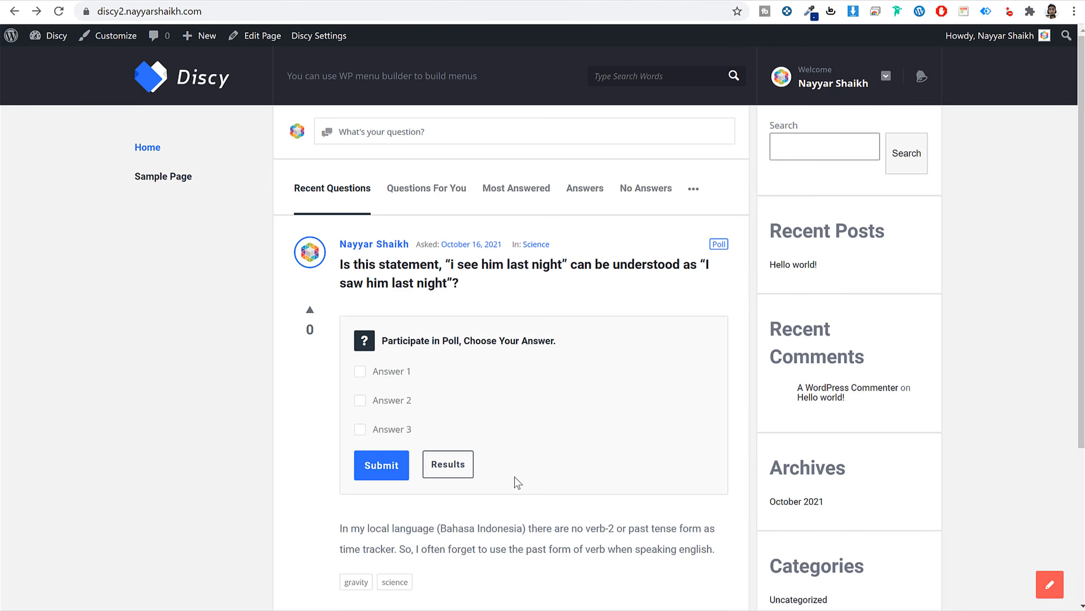
scroll(627, 474, down, 3)
scroll(495, 452, up, 3)
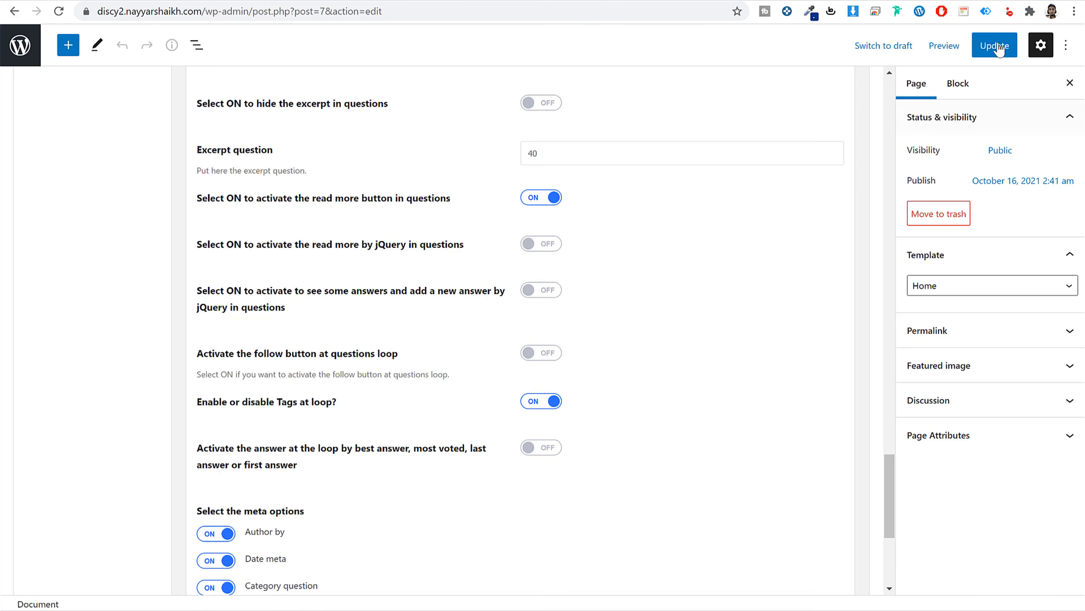
click(995, 46)
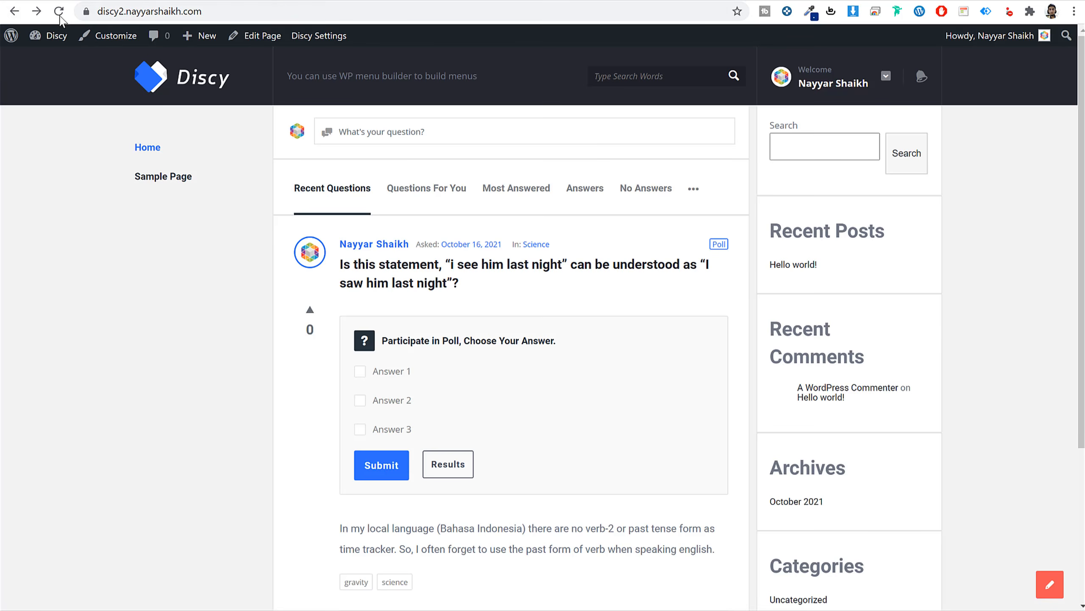
Check the question's excerpt on the reloaded home page and open the question's own page.
click(59, 16)
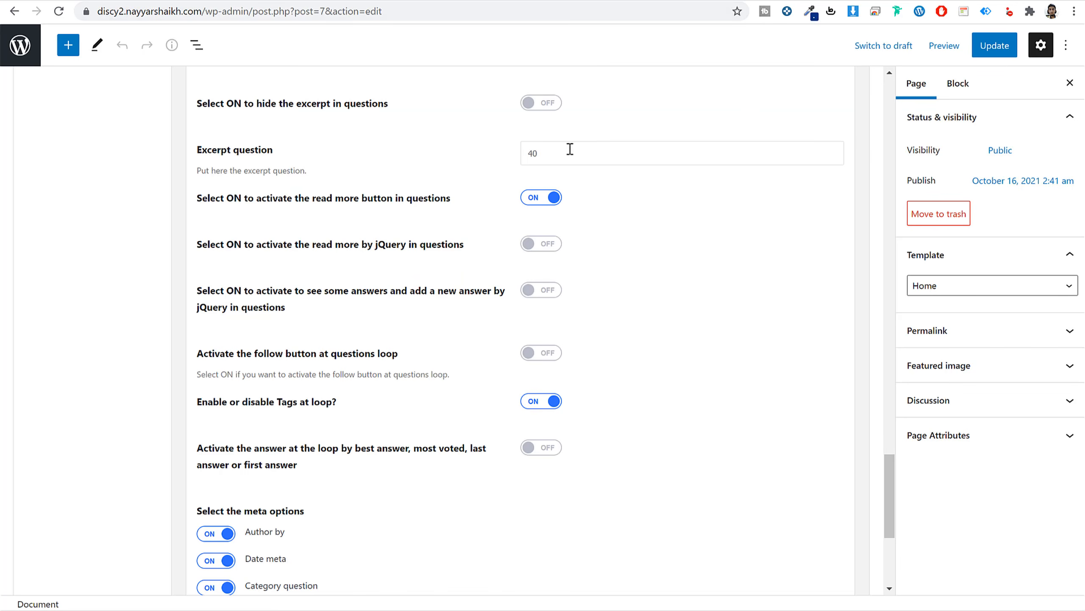
double_click(546, 156)
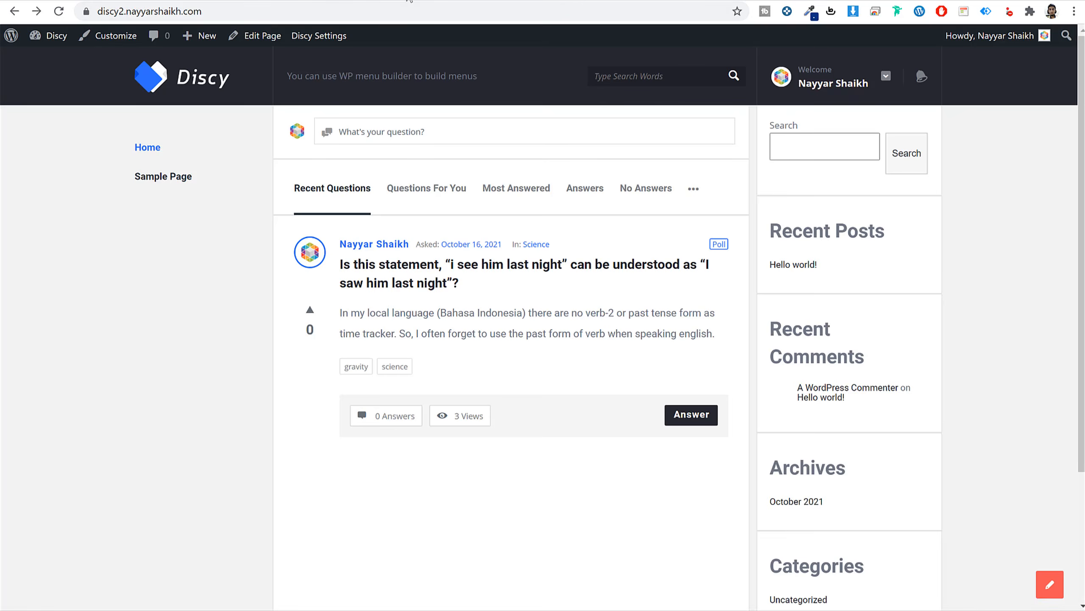
drag(351, 314, 705, 337)
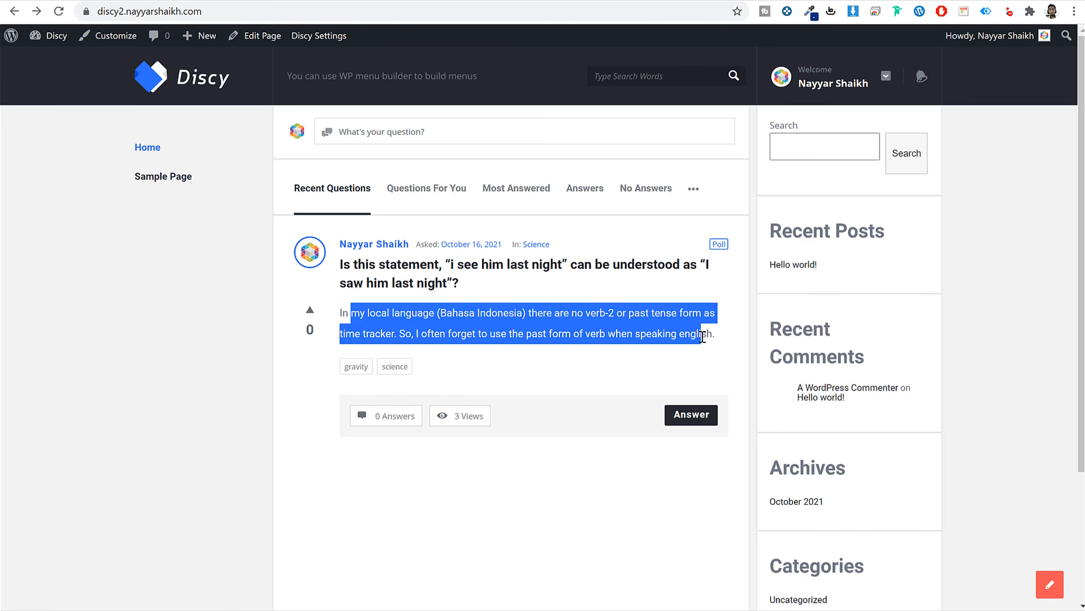
click(702, 336)
click(533, 269)
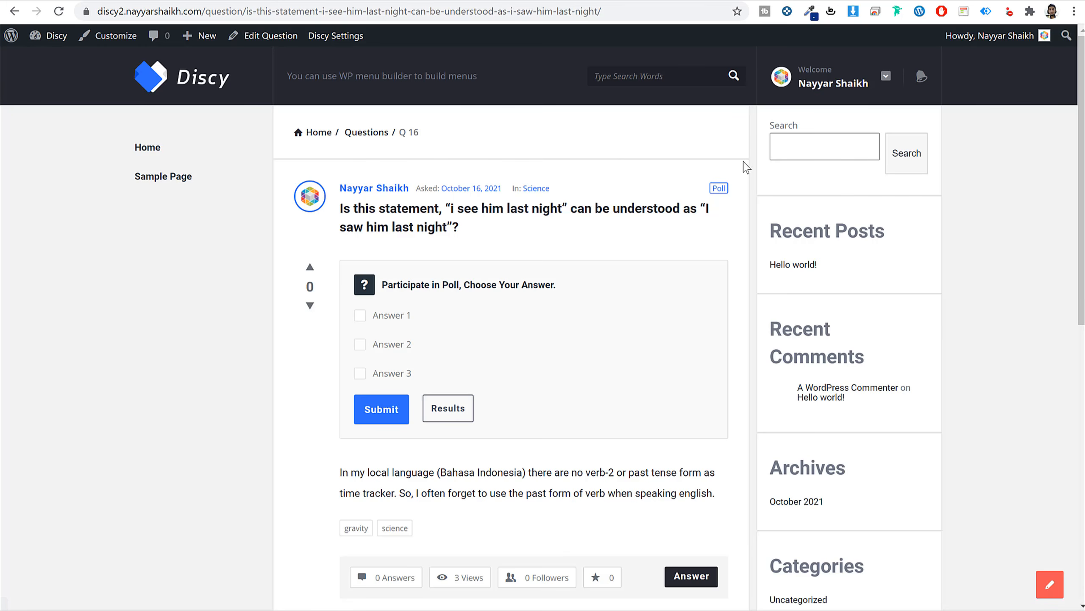
Lengthen the question with two pasted copies of its paragraph and update it.
click(242, 38)
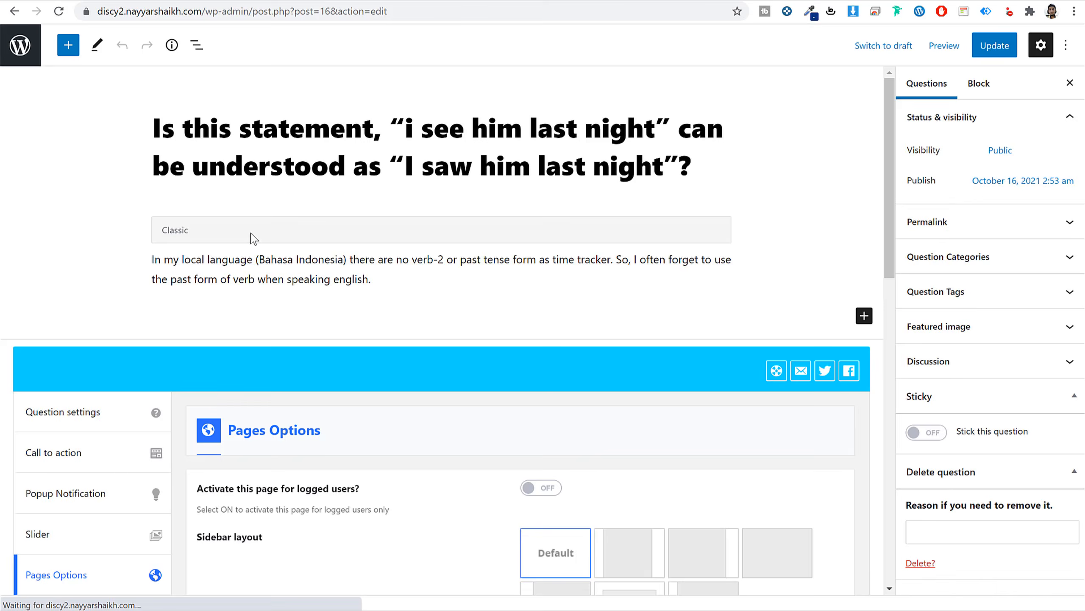
click(411, 287)
text(In my local language (Bahasa Indonesia) there are no verb-2 or past tense form as time tracker. So, I often forget to use the past form of verb when speaking english.)
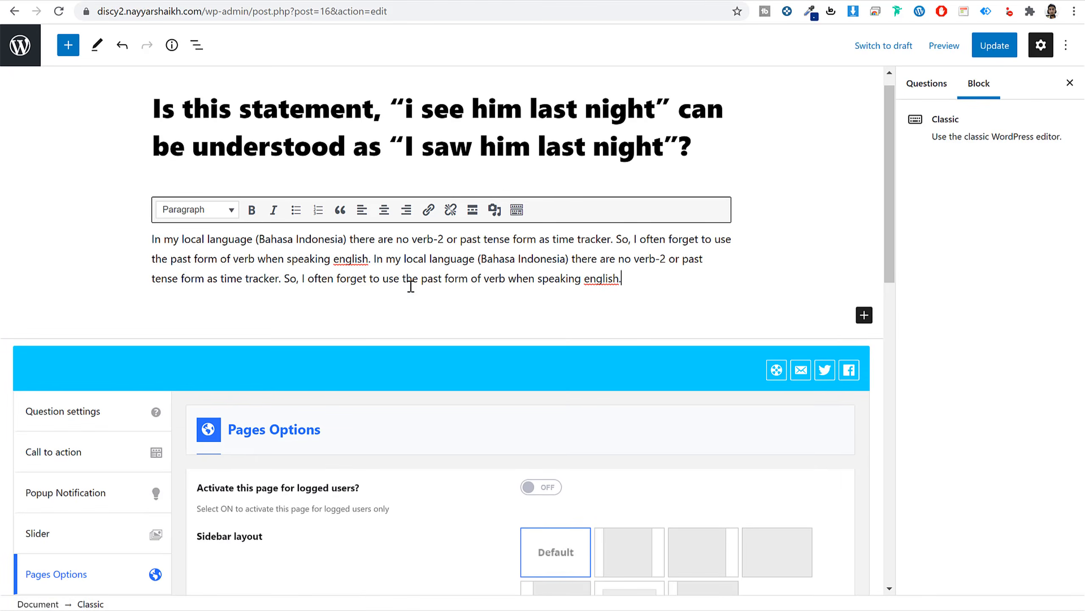
text(In my local language (Bahasa Indonesia) there are no verb-2 or past tense form as time tracker. So, I often forget to use the past form of verb when speaking english.)
click(987, 46)
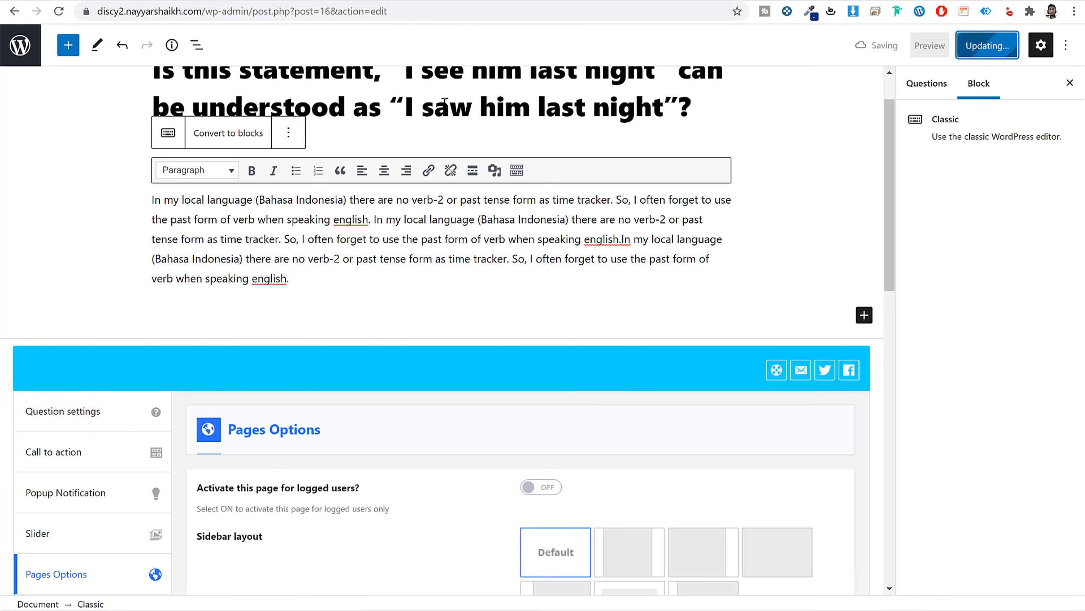
View the updated question, check the shortened home-page excerpt, then return to the page editor.
click(139, 568)
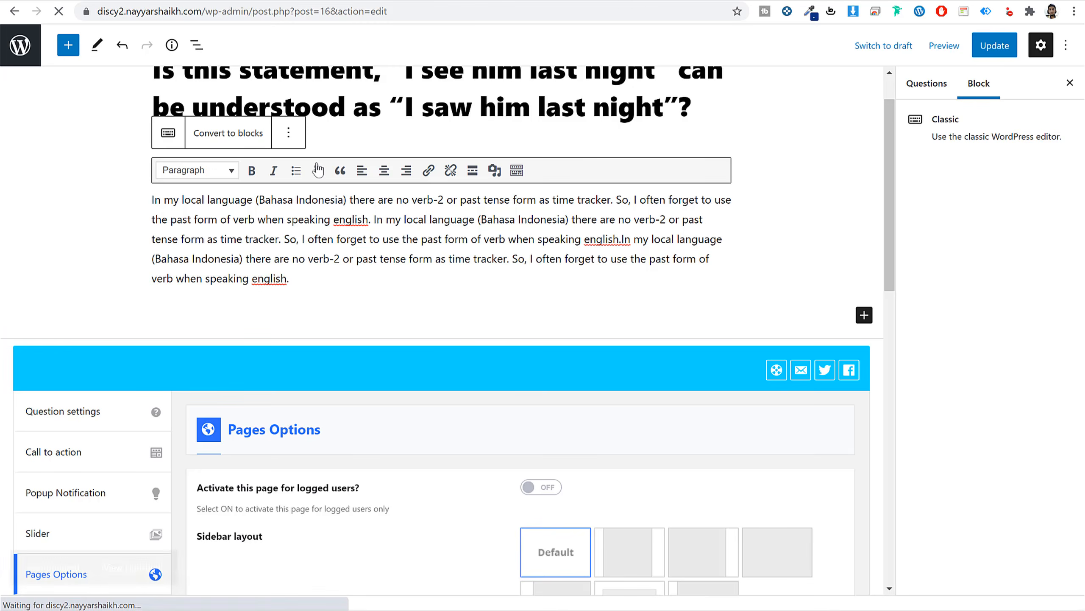
click(152, 80)
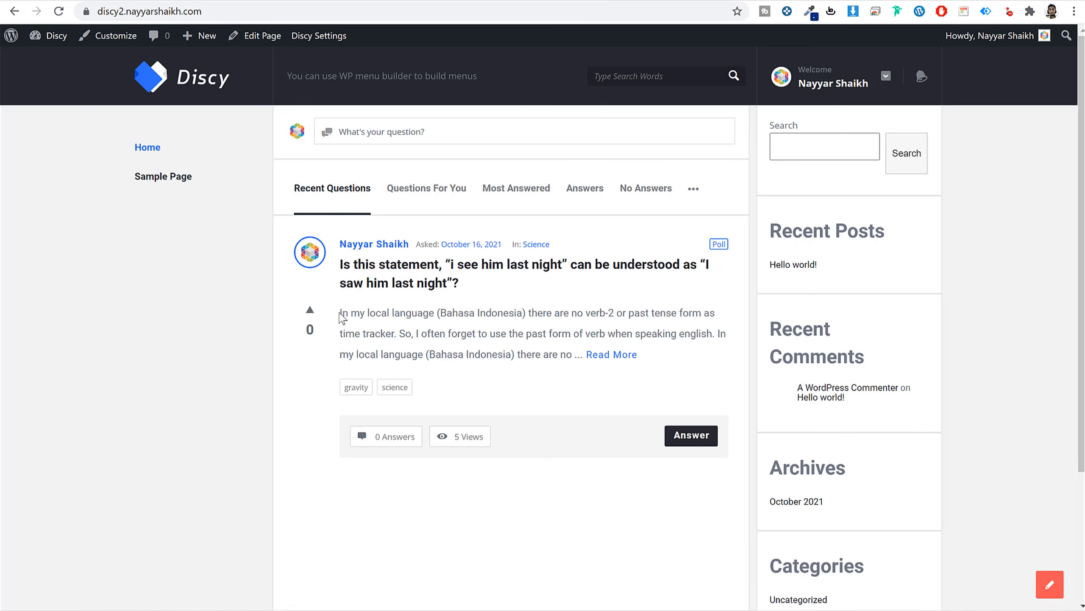
drag(340, 313, 715, 334)
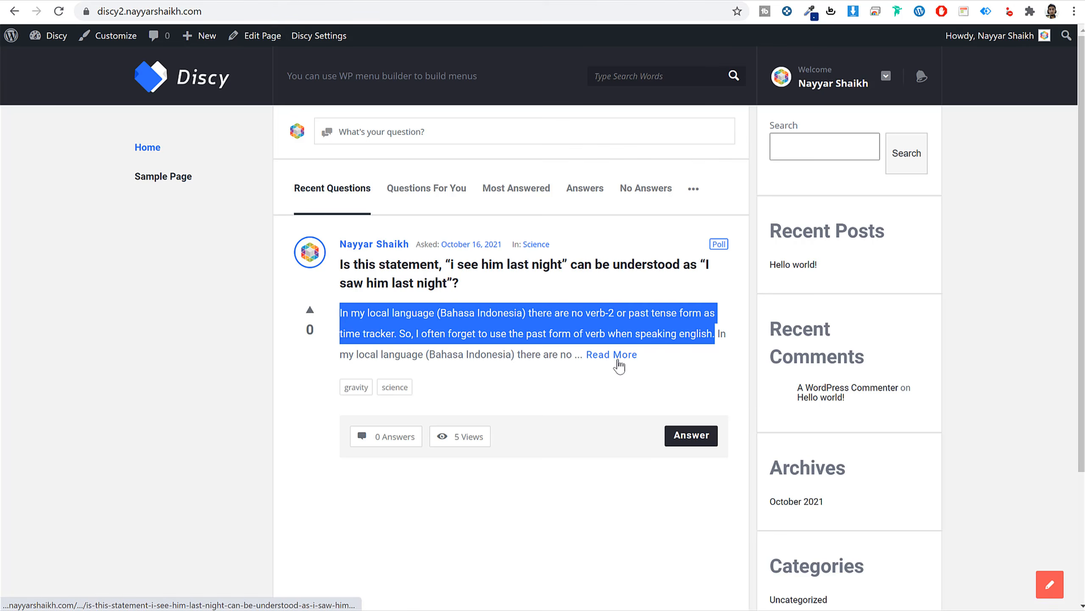
scroll(555, 398, down, 2)
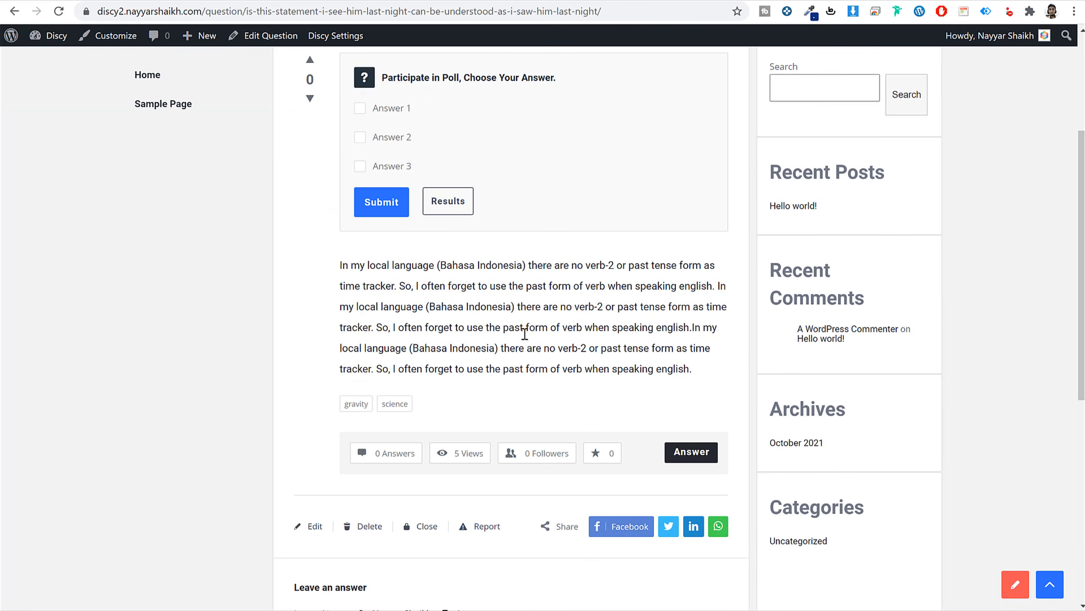
scroll(544, 412, up, 2)
key(alt+Left)
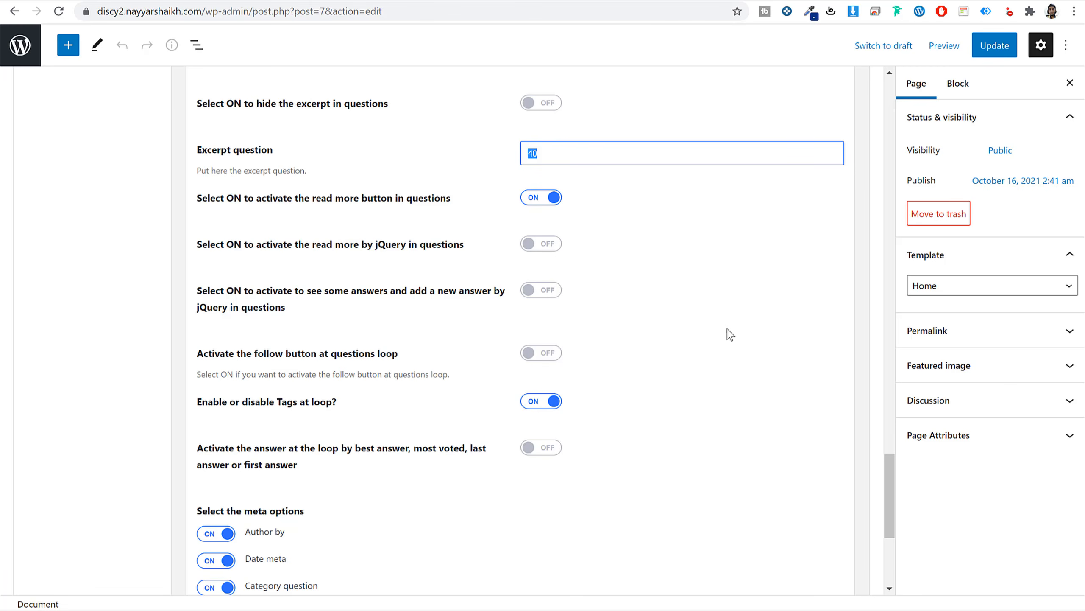
Show the follow button in the Home page's questions loop and save the page.
scroll(656, 349, down, 2)
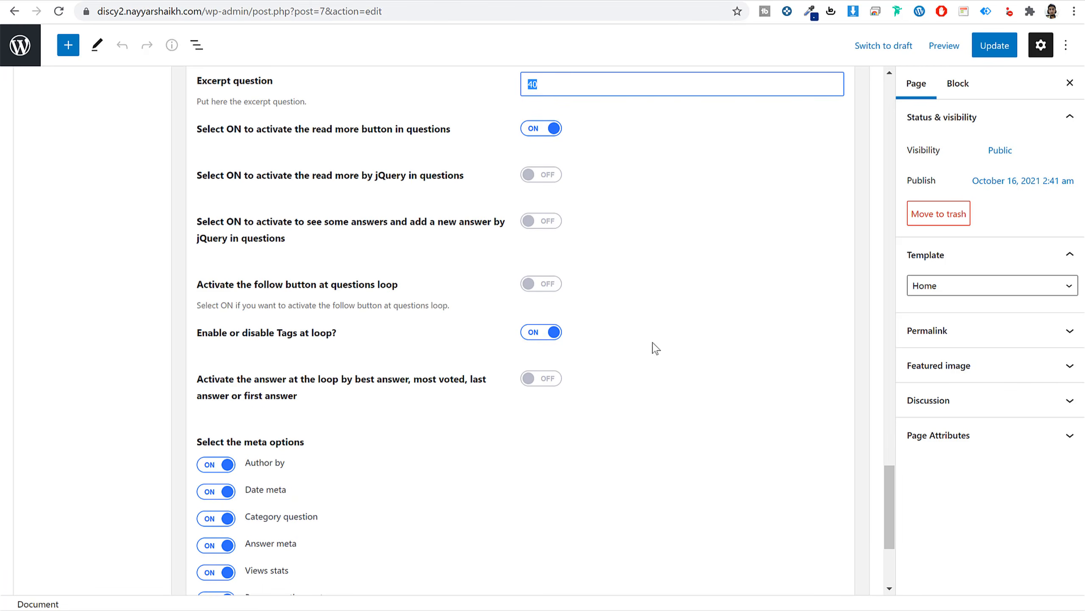
click(525, 289)
click(991, 48)
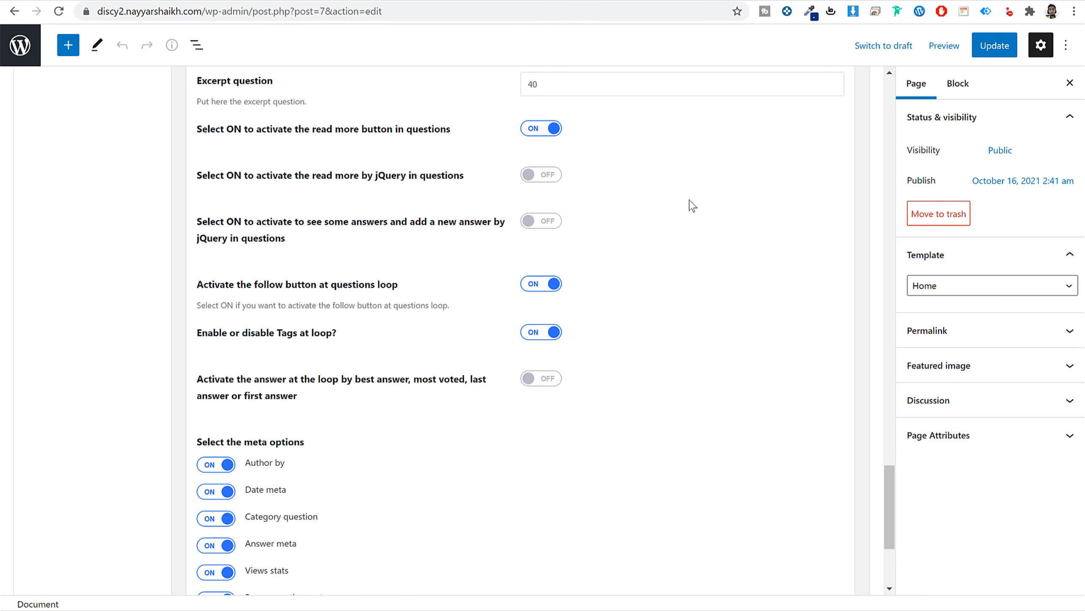
click(422, 1)
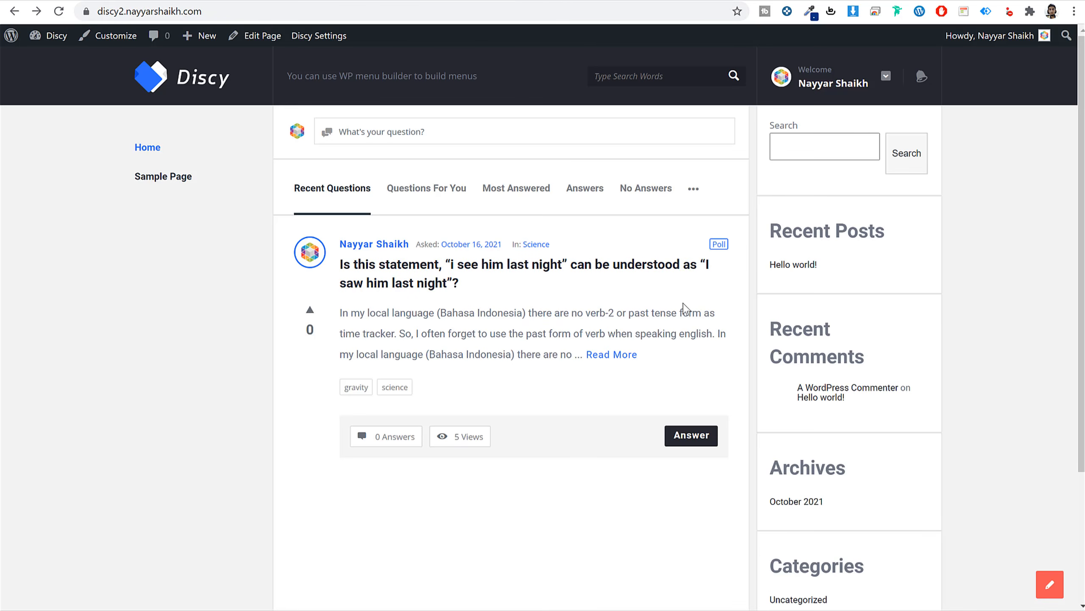
click(257, 0)
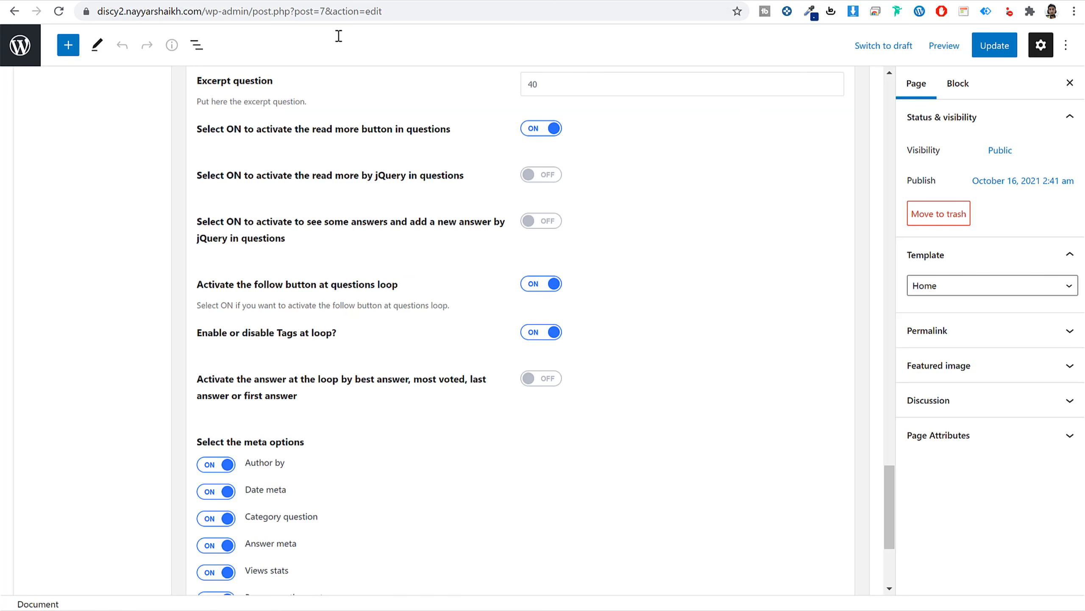
Turn on custom answer settings for the Home page, update it, and view the front-end homepage.
scroll(728, 380, down, 5)
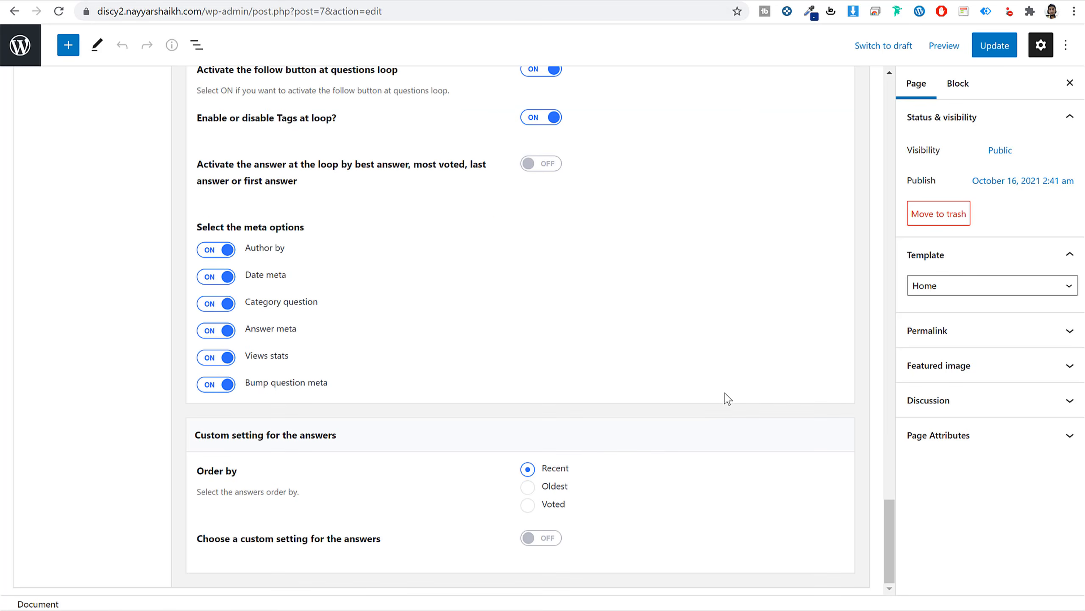
click(541, 539)
scroll(658, 517, down, 3)
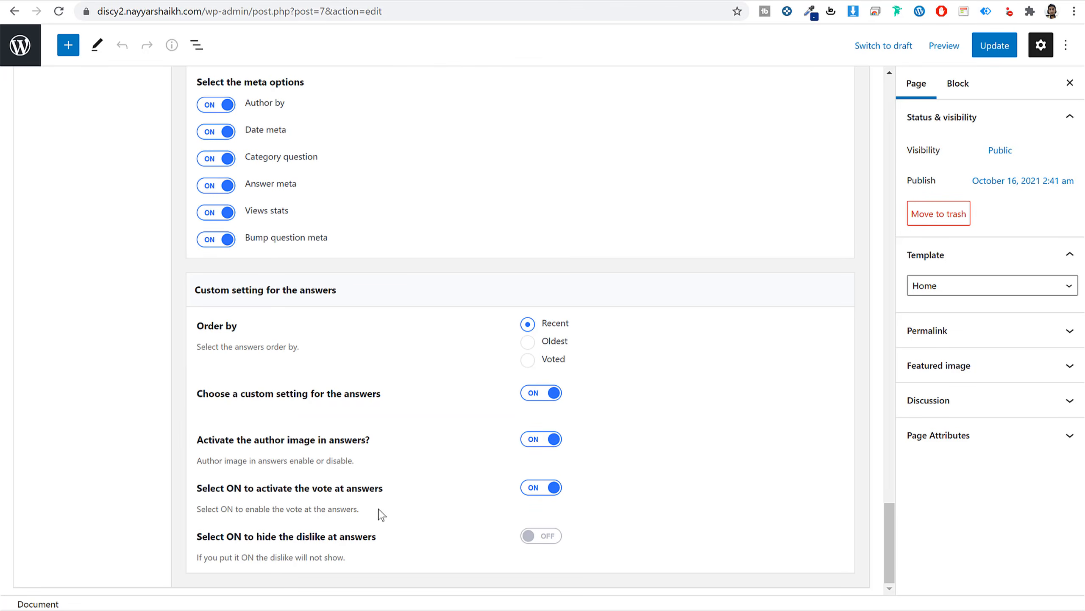
click(994, 46)
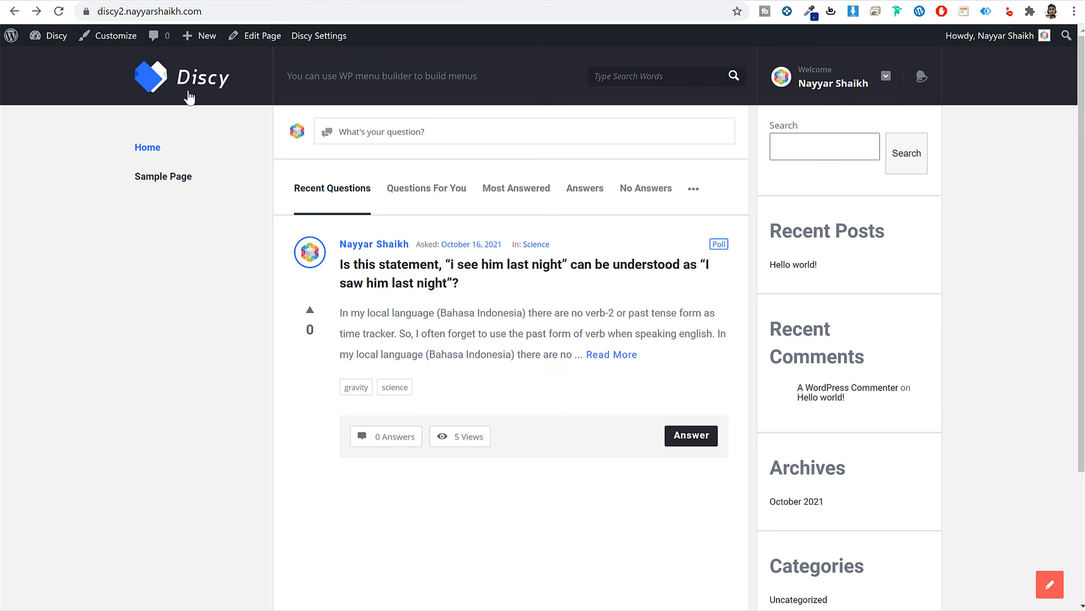
click(187, 97)
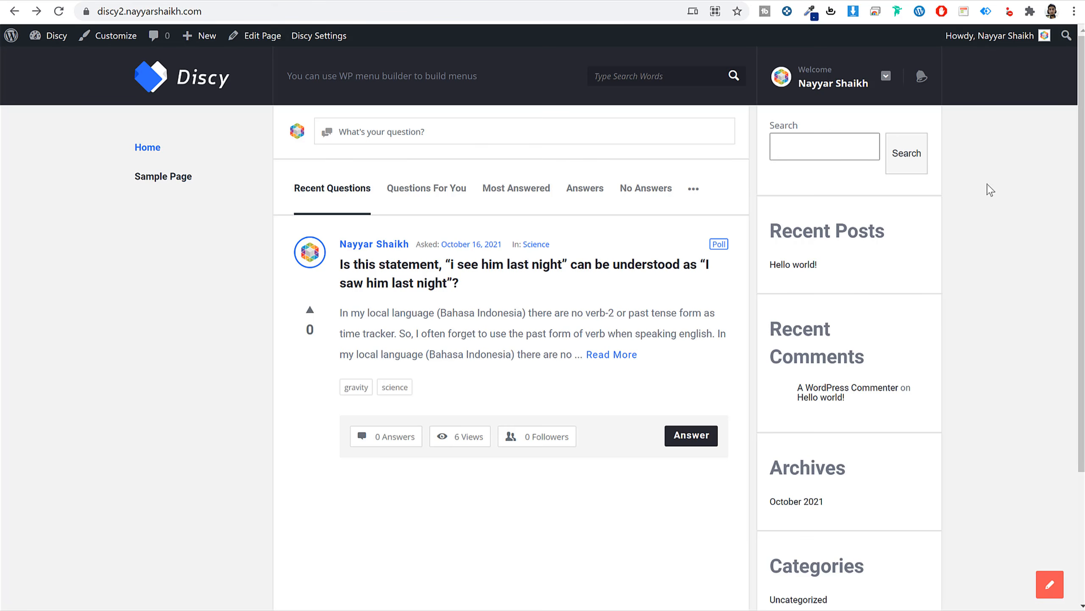
click(429, 13)
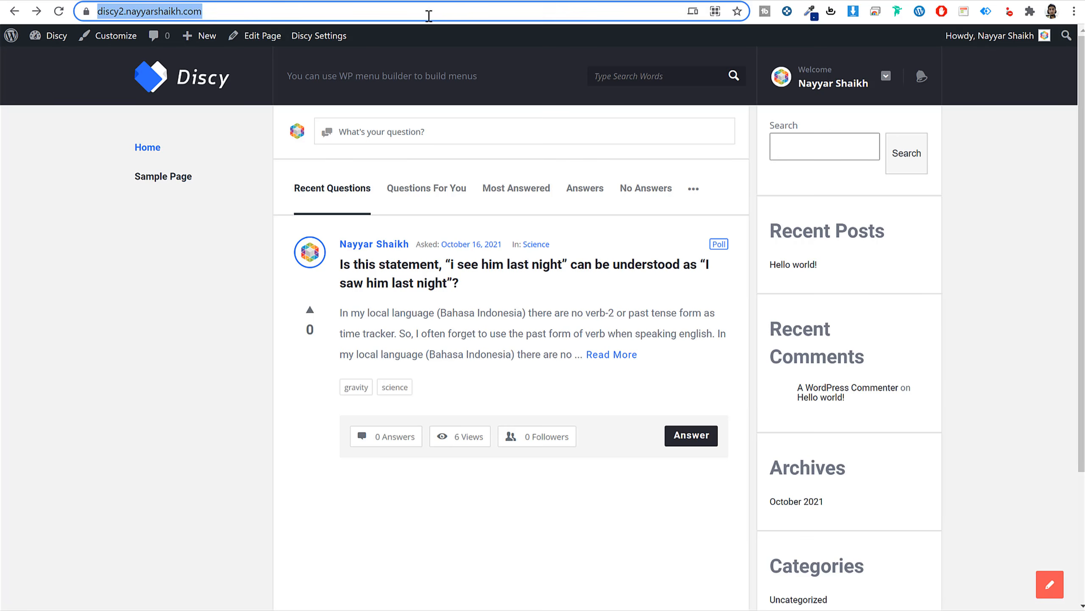
click(1010, 210)
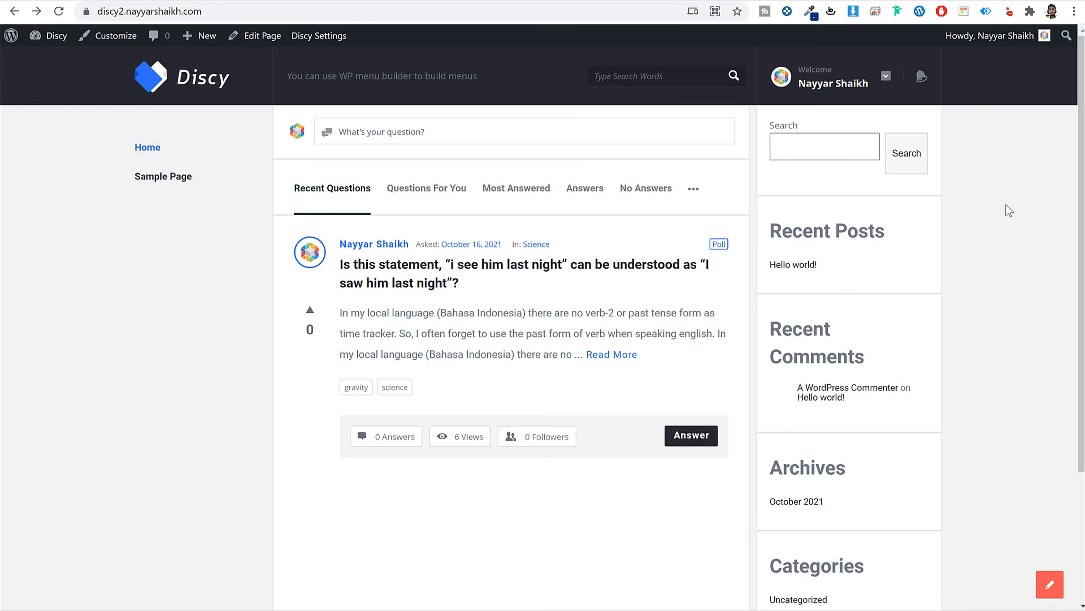
Load the site's address in a new Incognito window.
click(411, 7)
key(ctrl+c)
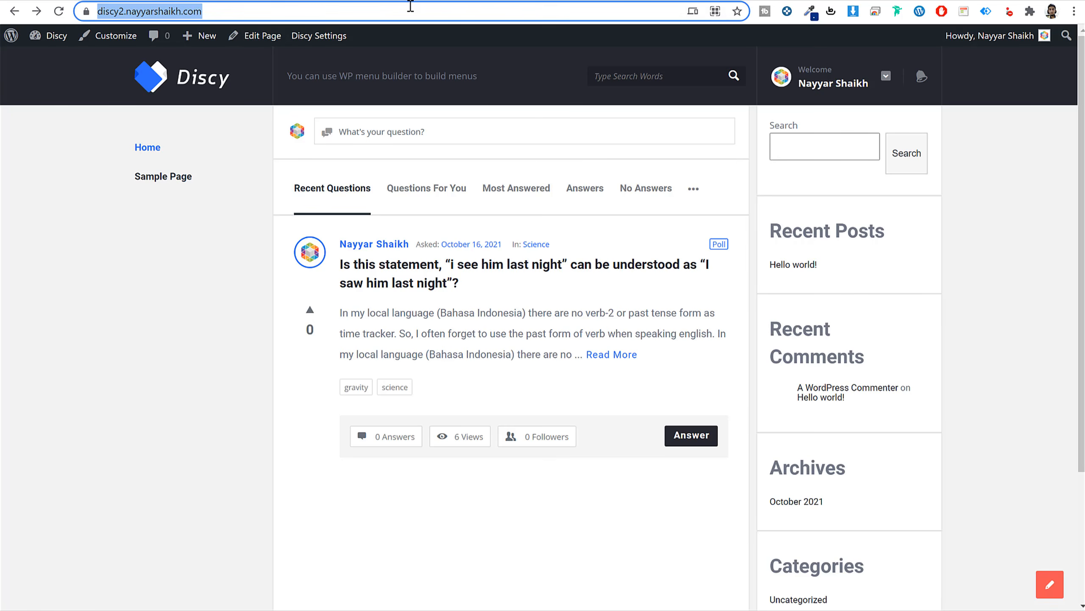
click(1074, 11)
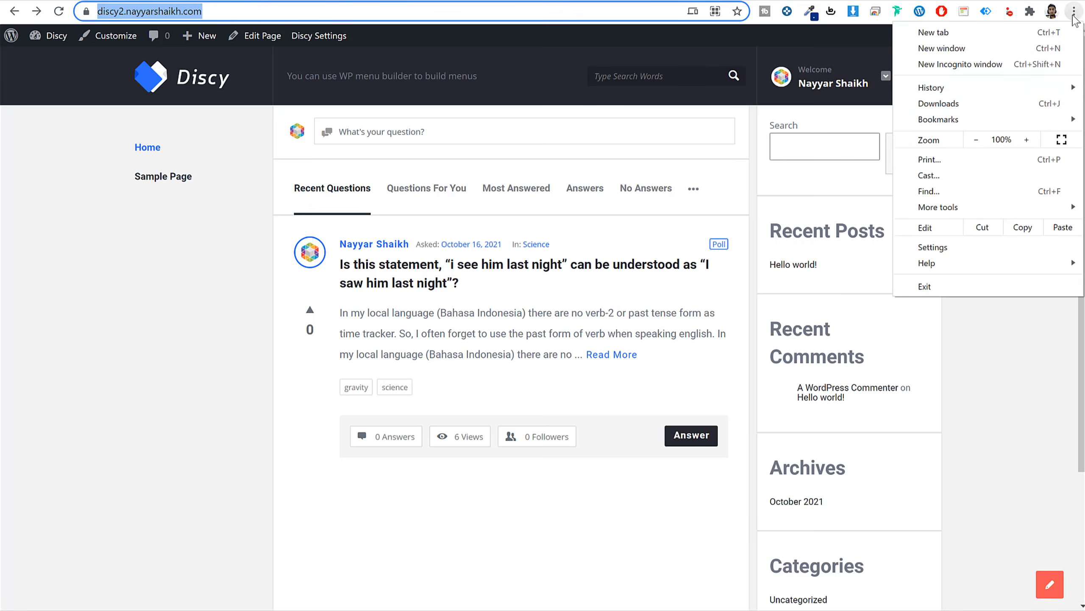
click(961, 68)
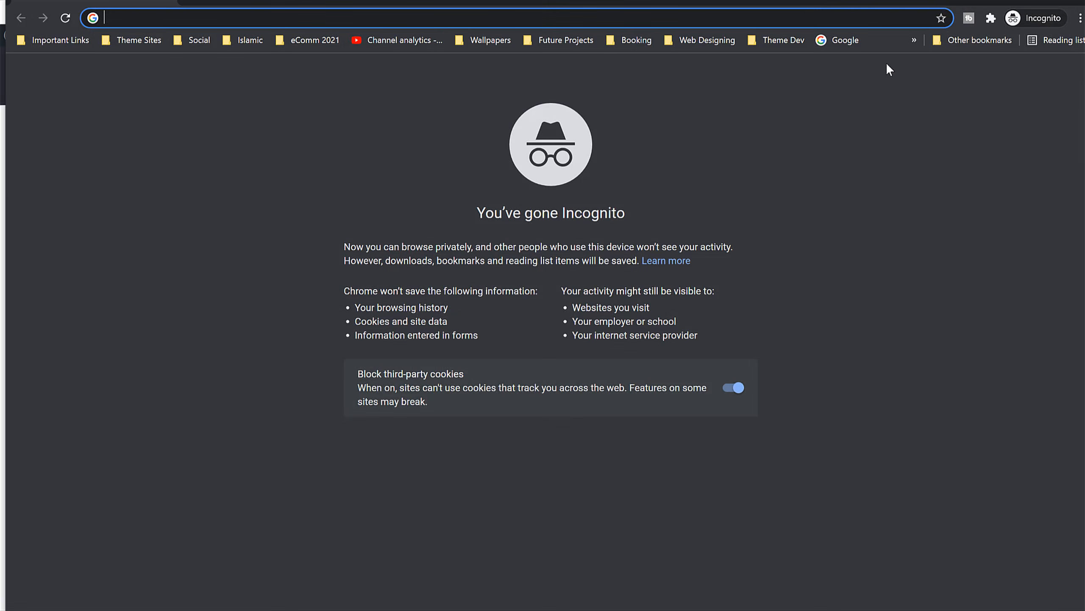
key(ctrl+v)
key(Return)
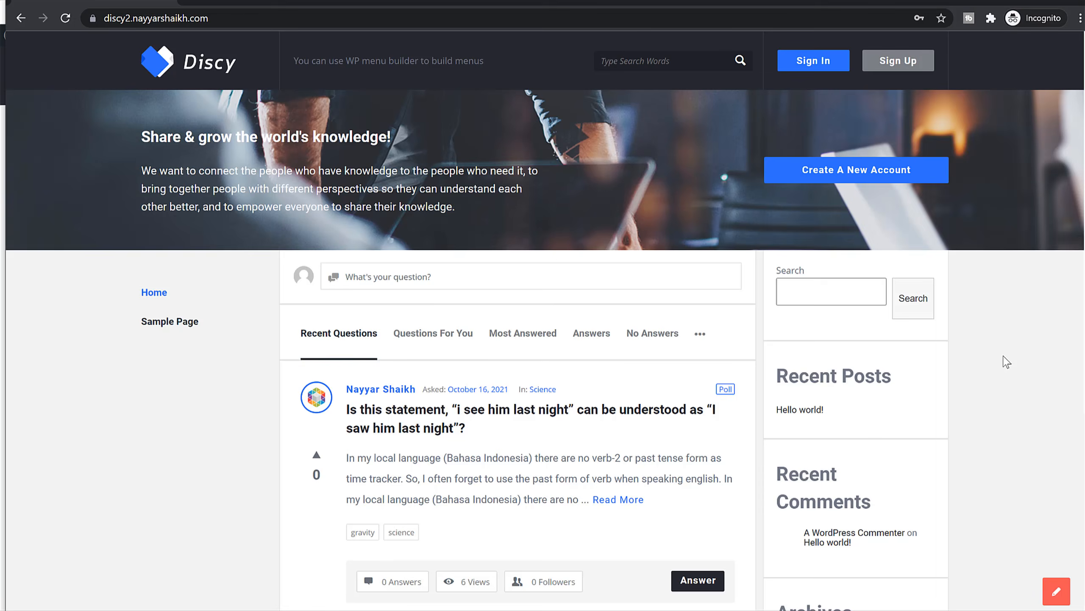
scroll(1005, 359, down, 5)
scroll(1004, 358, up, 5)
Register a new account with the new member's username and saved credentials.
click(908, 169)
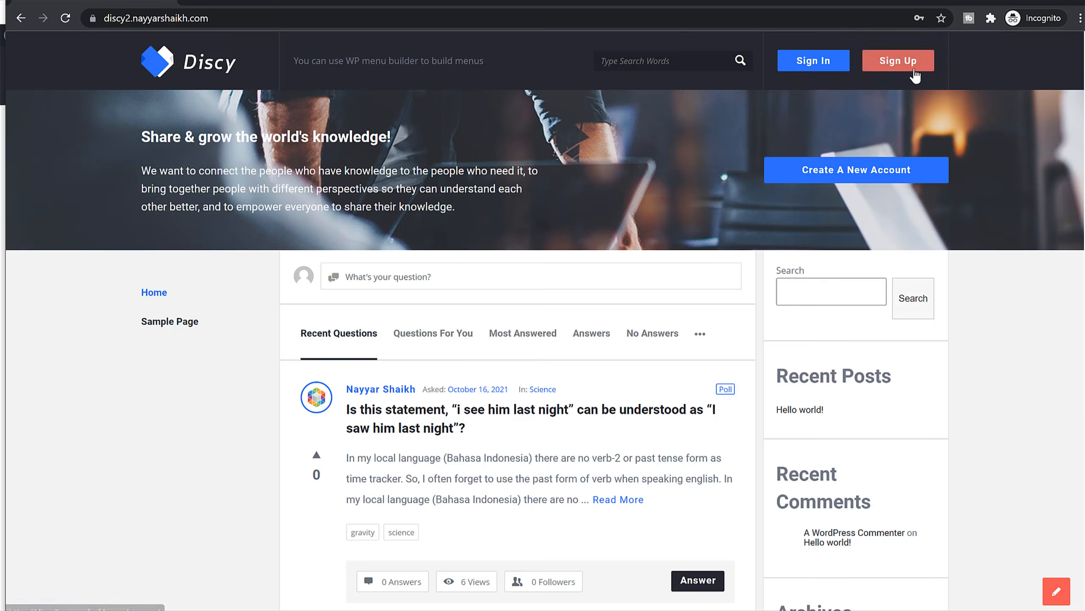
click(914, 64)
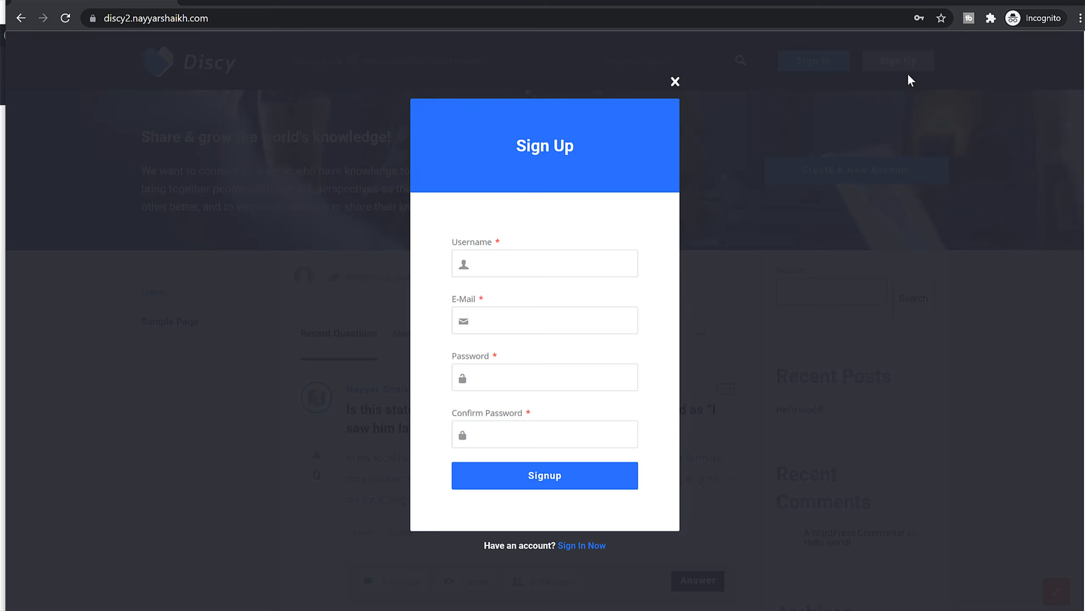
click(527, 264)
text(Jo)
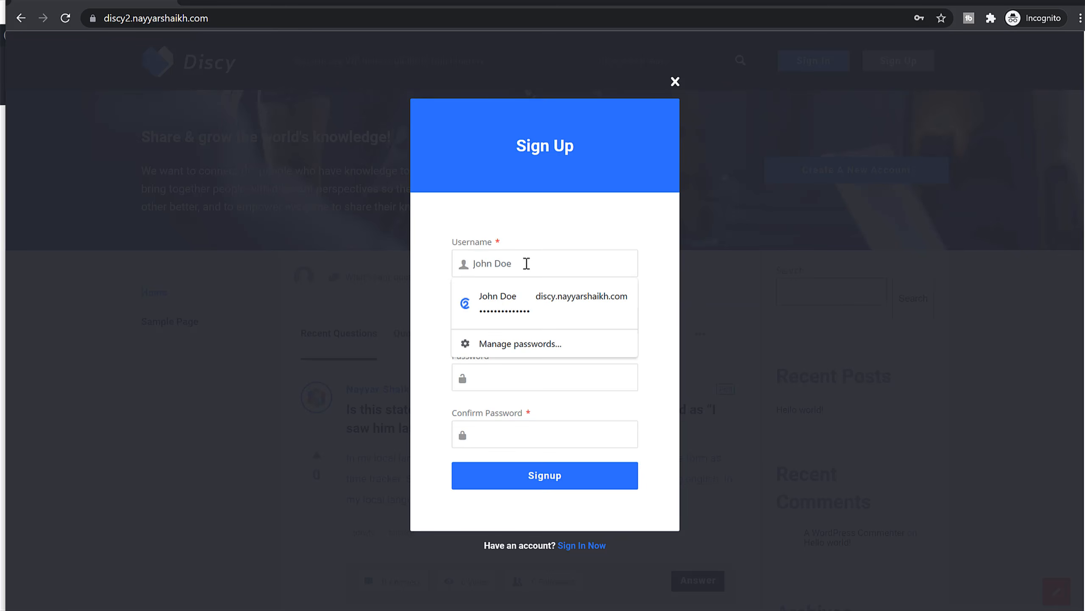
text(hn Doe)
click(535, 304)
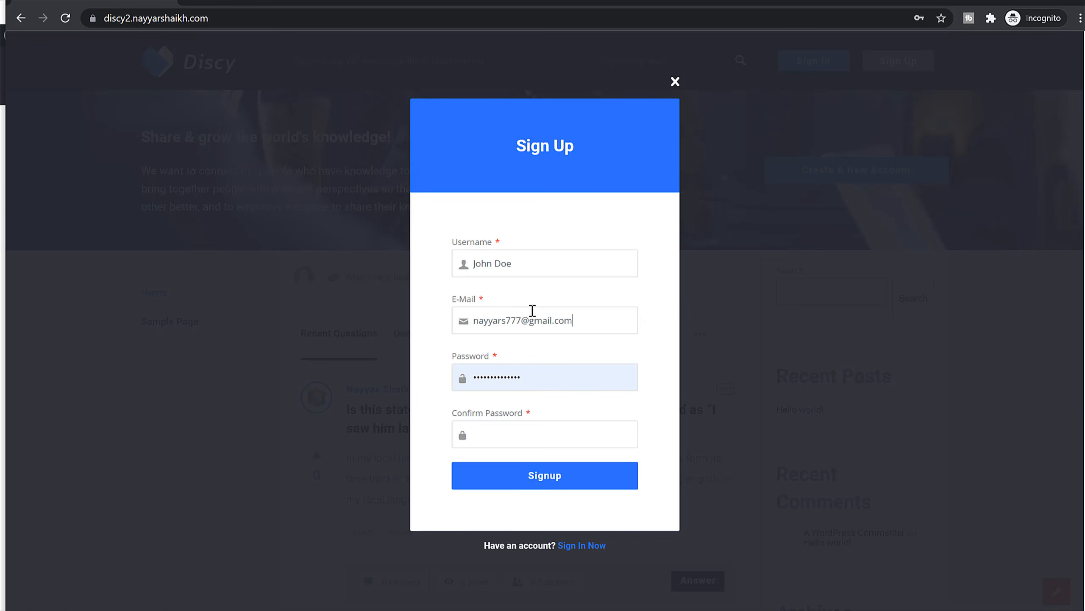
key(Tab)
key(Tab)
click(588, 481)
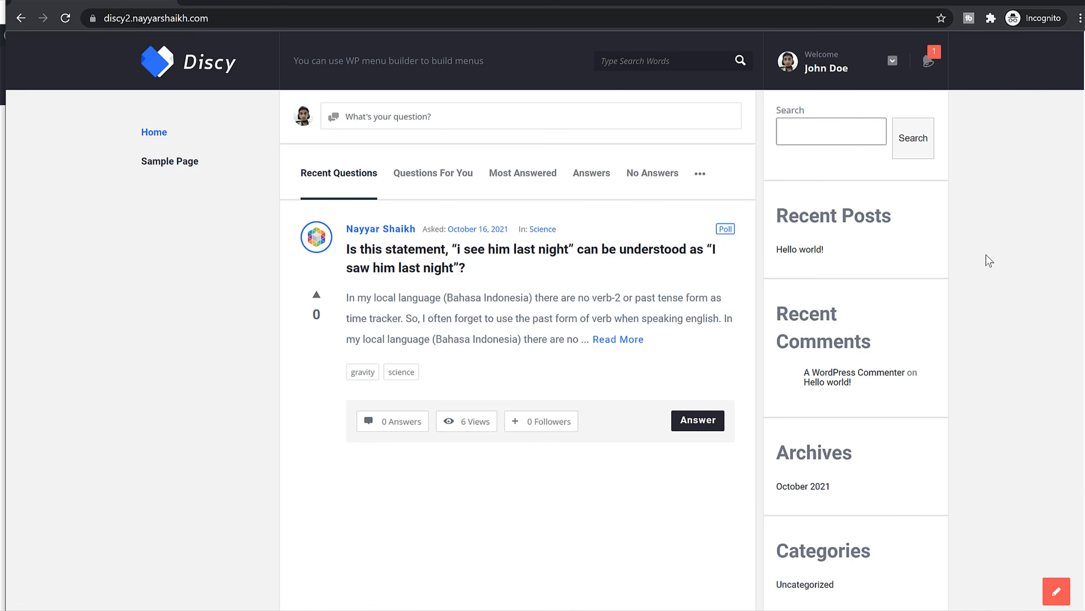
Check the 20 Points welcome gift notification, then open the user's profile page.
click(933, 74)
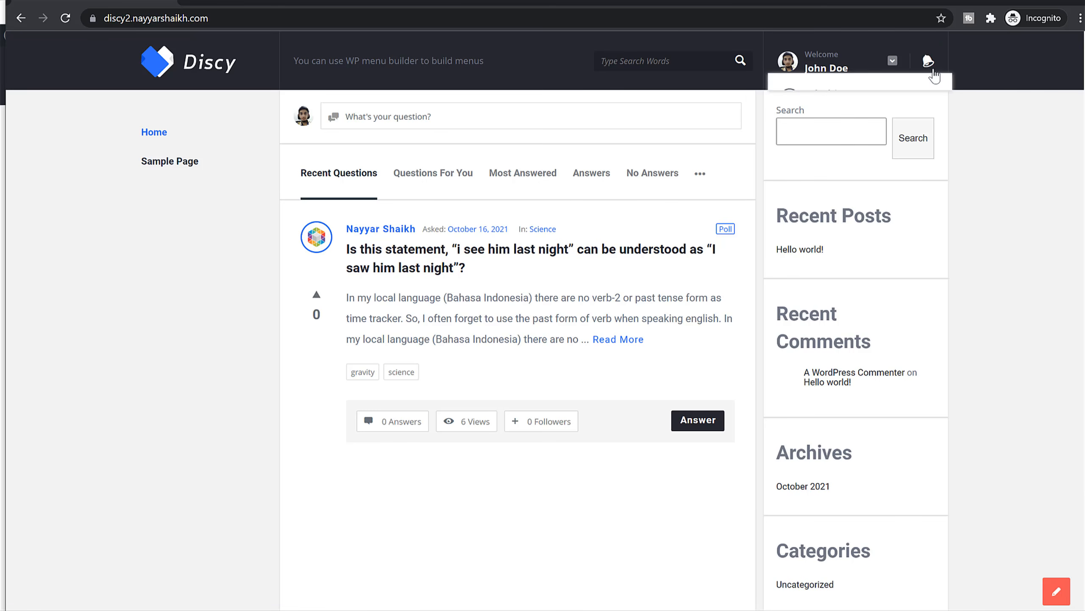
drag(912, 109, 866, 109)
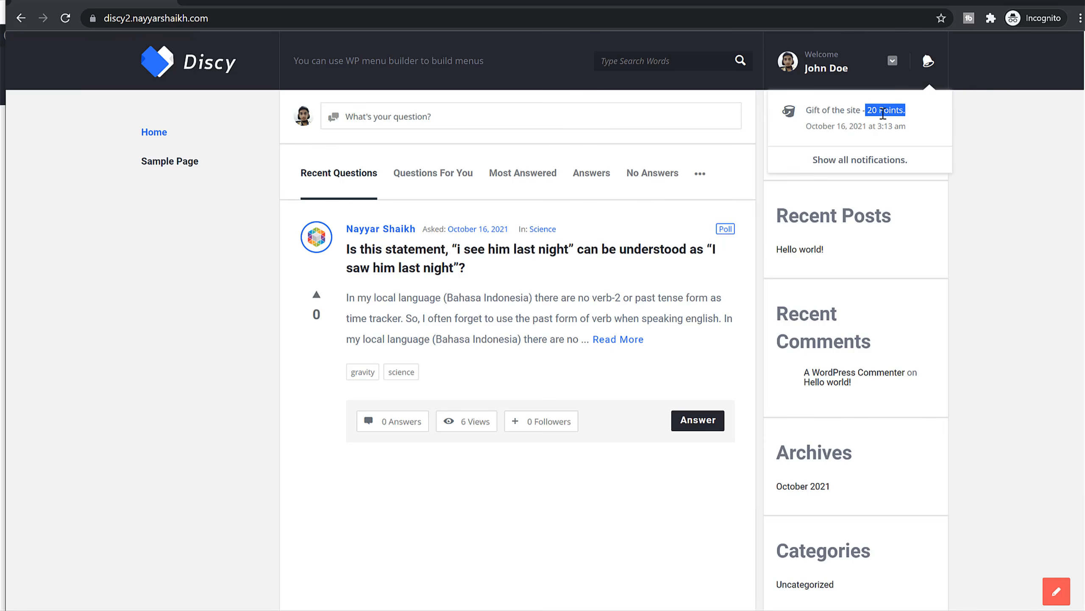
click(975, 118)
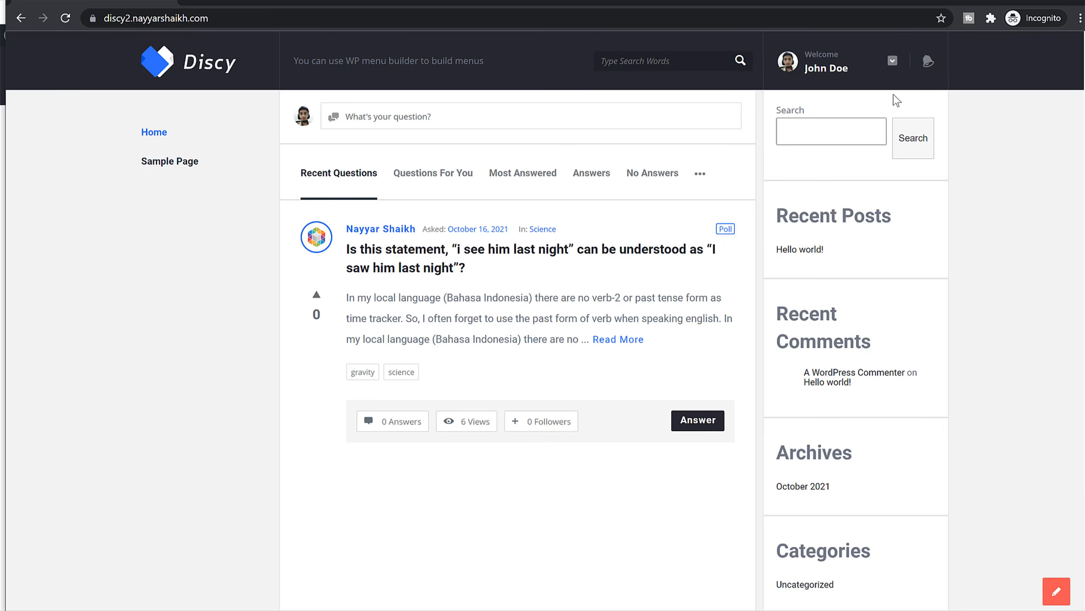
click(844, 72)
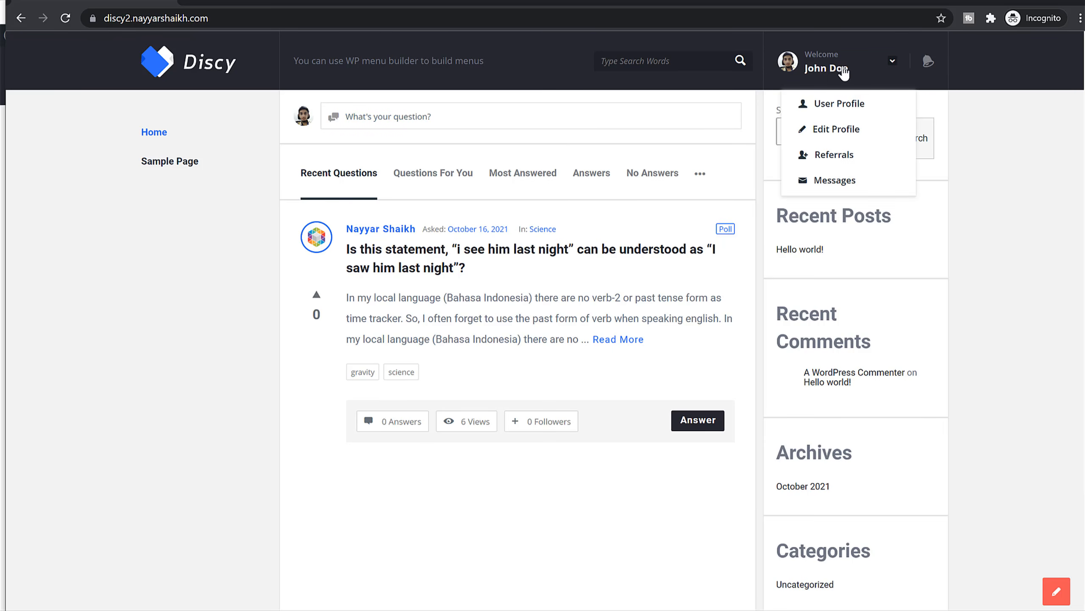
click(839, 112)
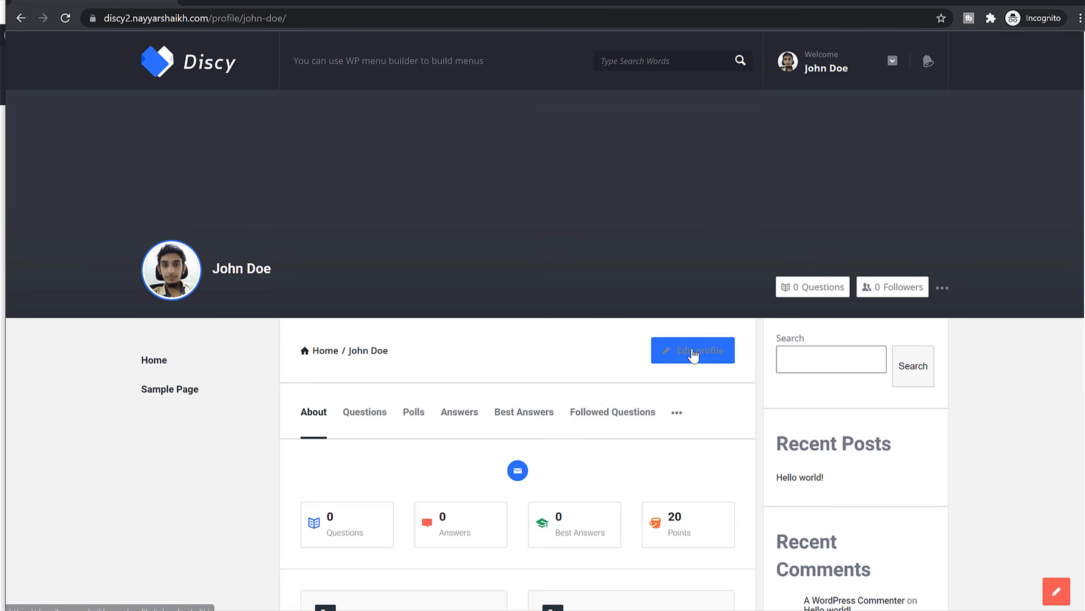
Open the profile edit form and fill in the user's first name.
scroll(693, 354, down, 6)
scroll(694, 364, up, 5)
scroll(709, 365, up, 2)
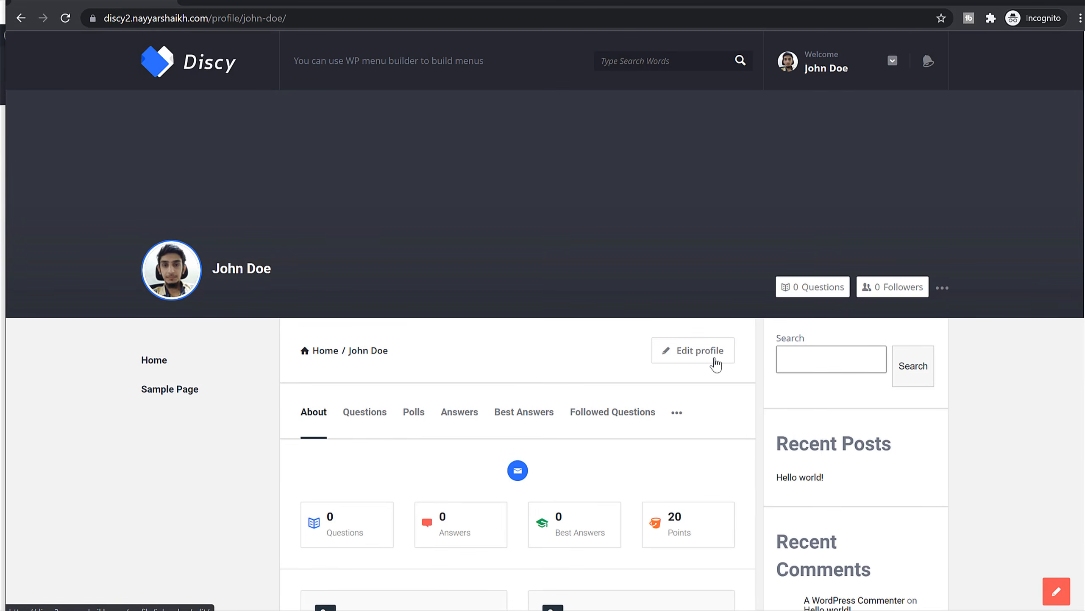
click(825, 70)
click(836, 138)
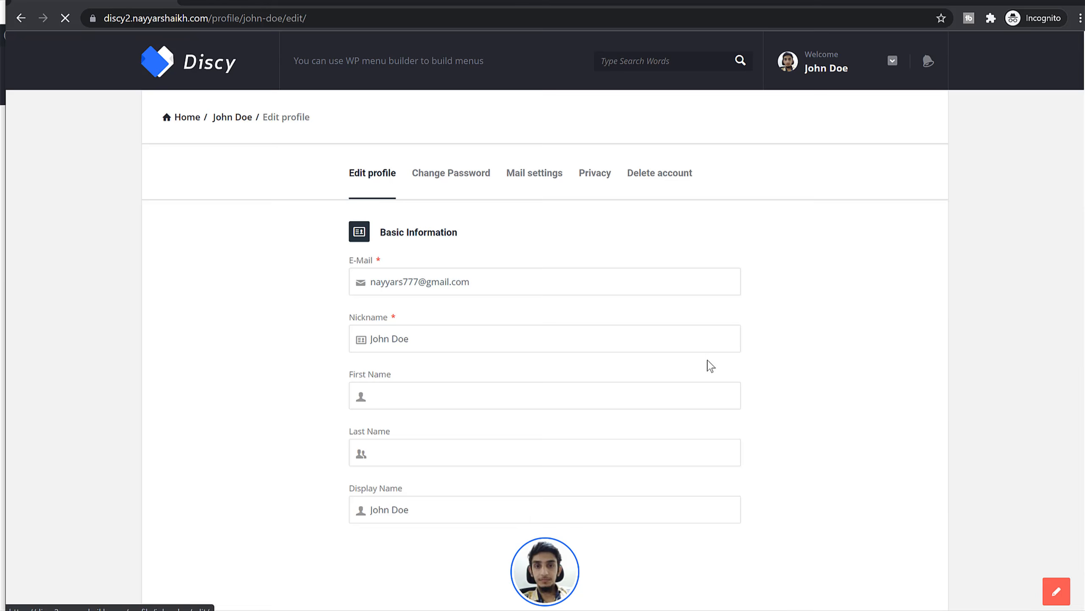
scroll(455, 284, down, 3)
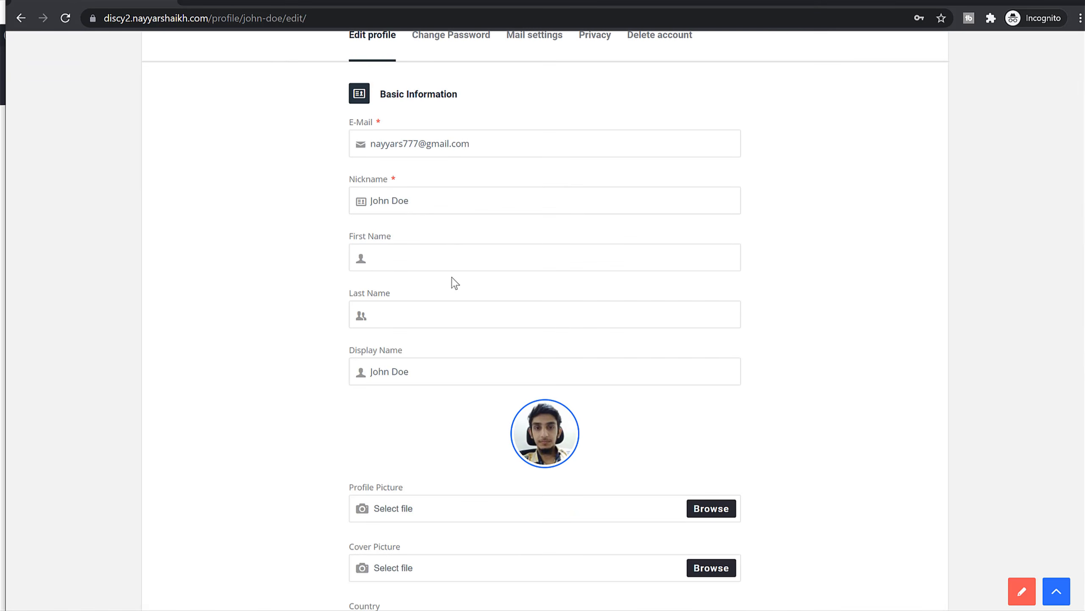
double_click(408, 204)
click(437, 249)
text(Doe)
key(Tab)
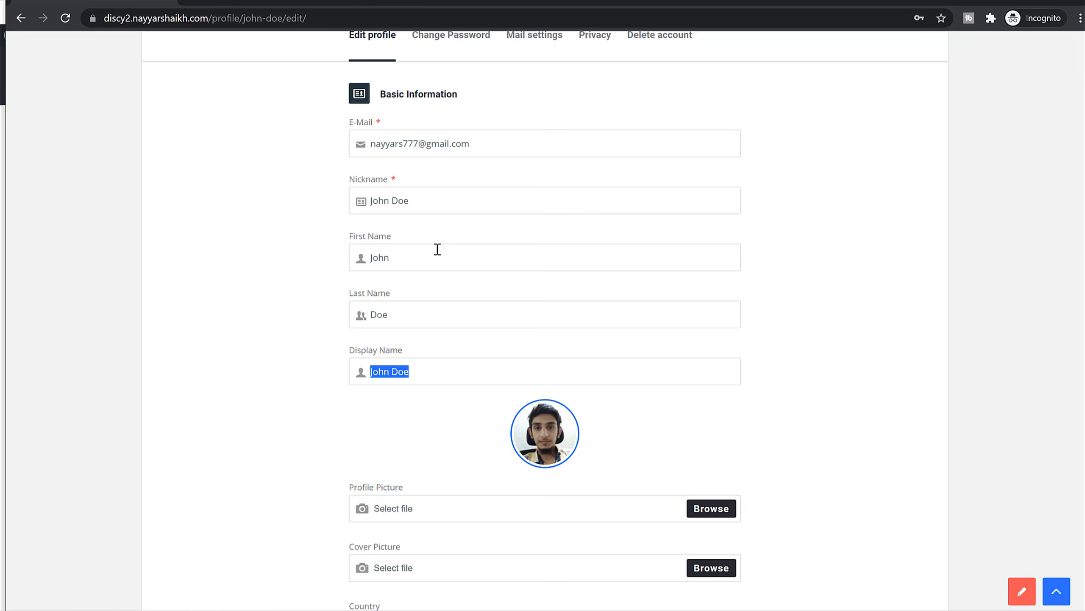
Set the cover picture to the register-1024x512 image.
scroll(496, 370, down, 8)
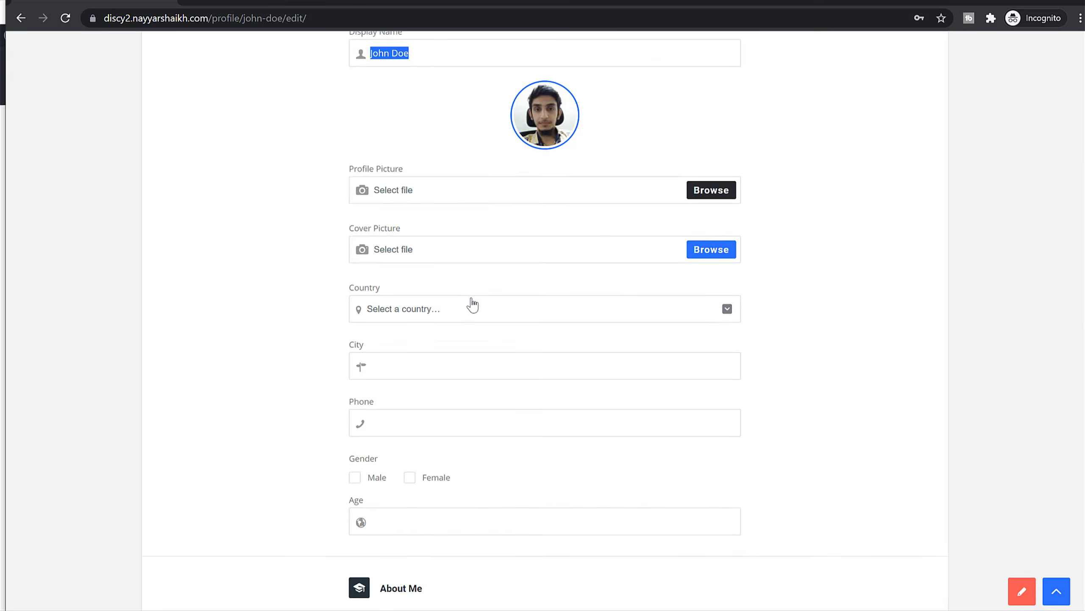
click(518, 221)
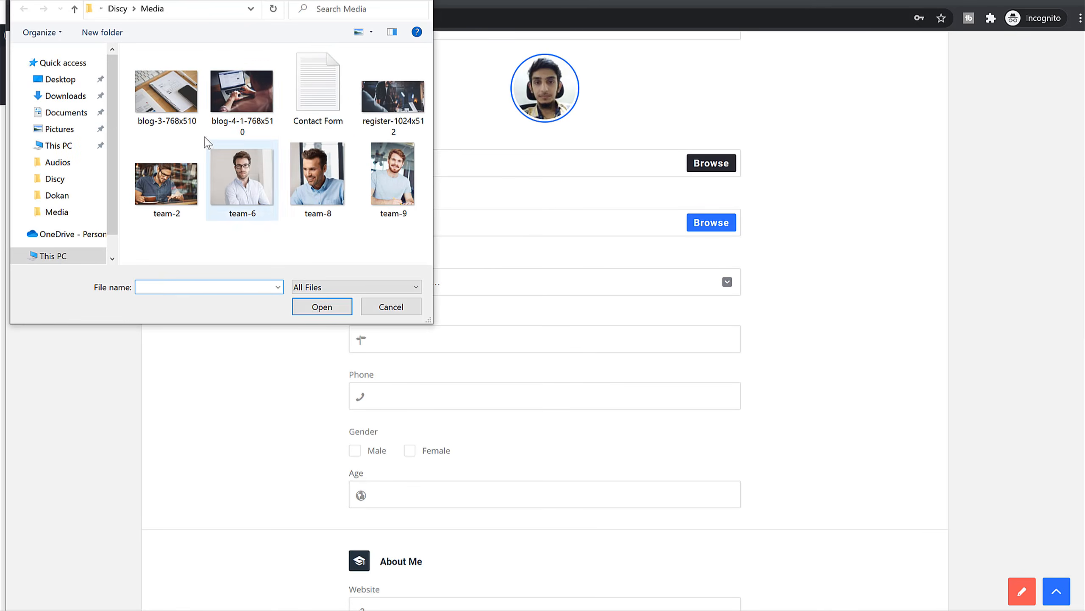
click(385, 114)
click(322, 307)
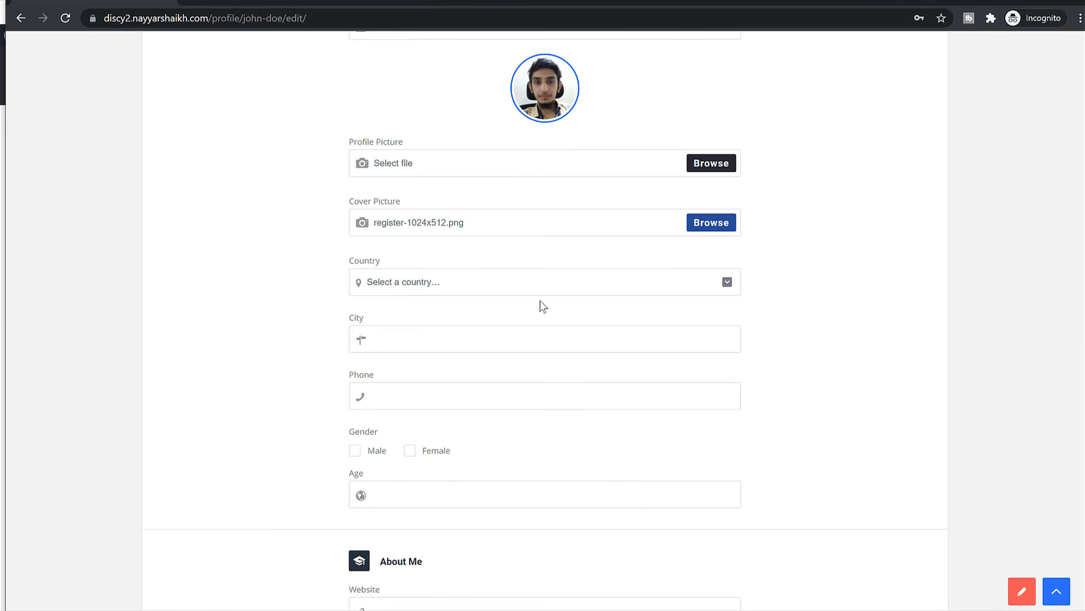
click(491, 284)
text(india)
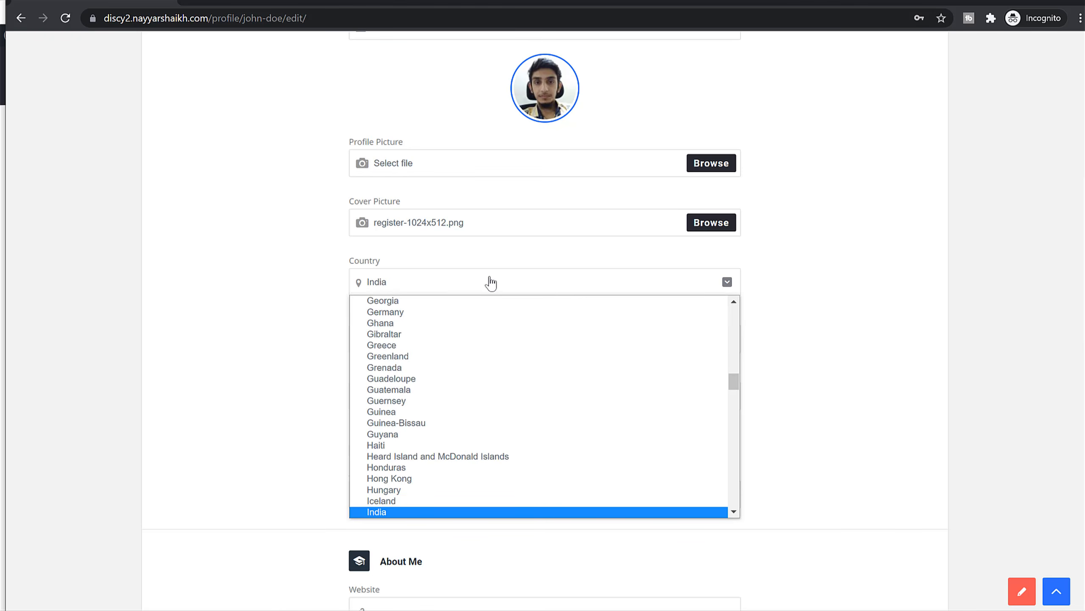
key(Return)
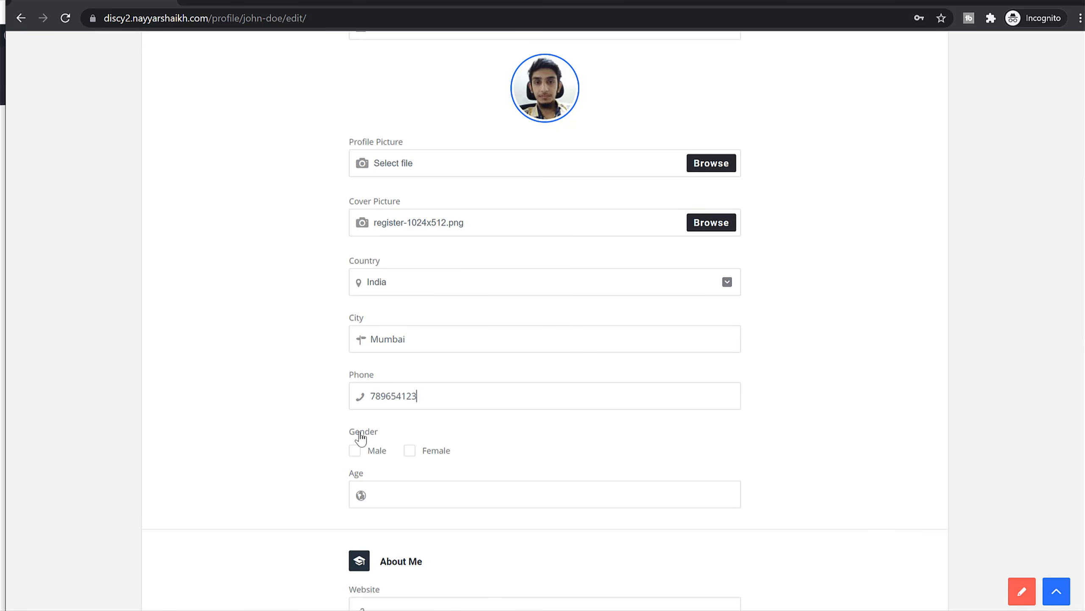
click(355, 450)
click(371, 494)
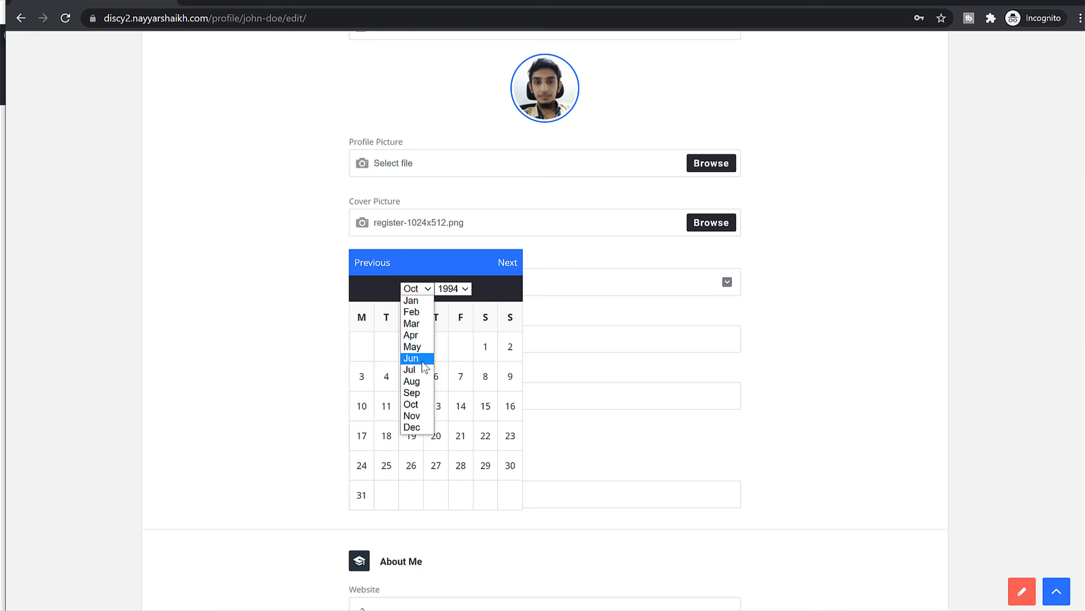
click(423, 364)
click(391, 377)
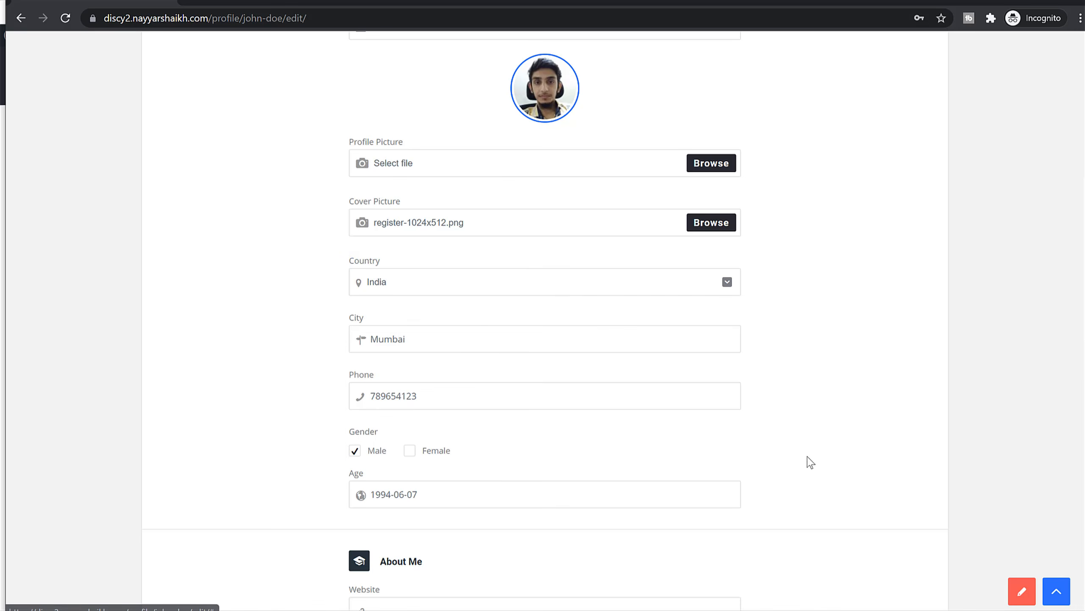
Copy the site address into the Website field.
scroll(818, 444, down, 6)
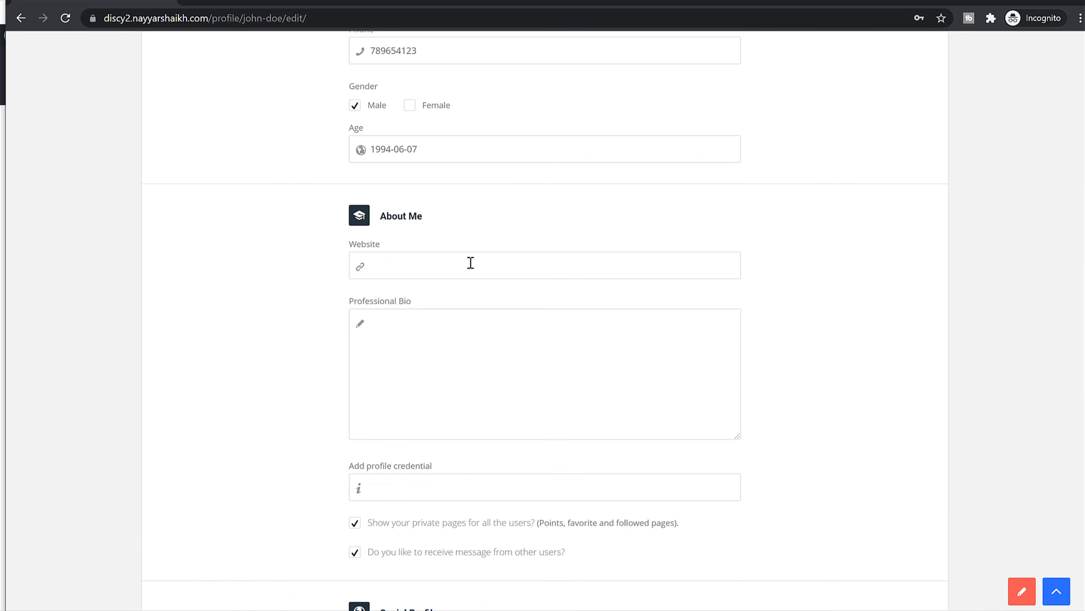
drag(212, 18, 53, 34)
key(ctrl+c)
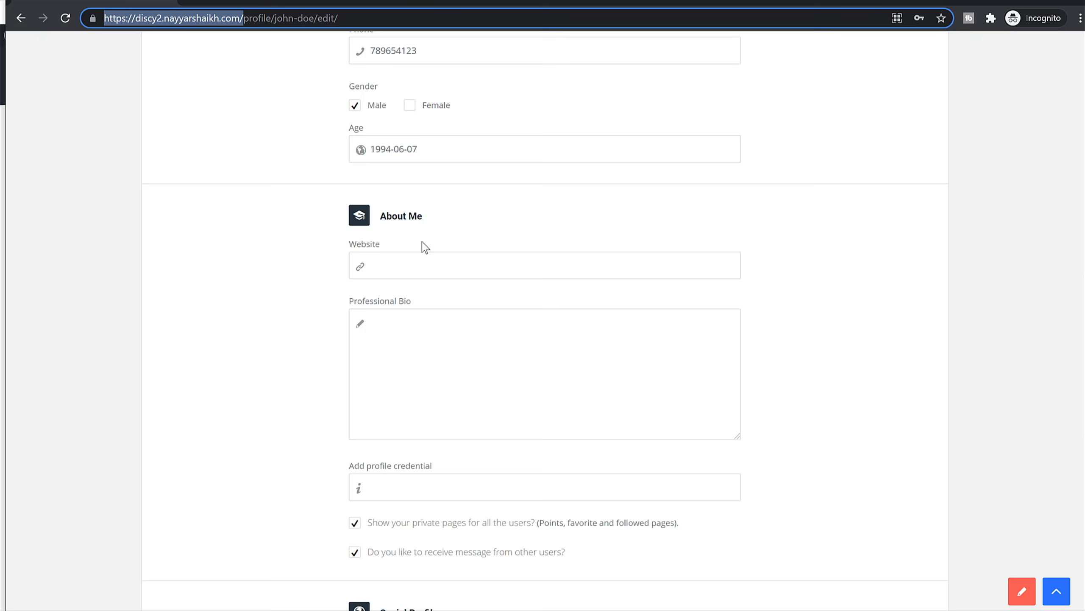
click(444, 266)
key(ctrl+v)
click(421, 341)
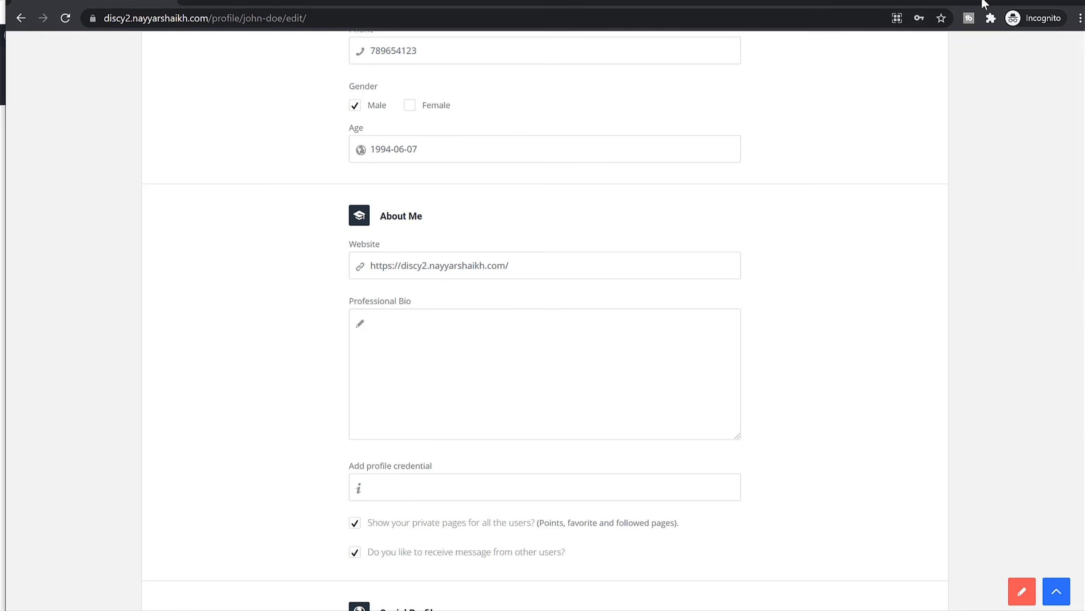
Paste the question's paragraph from the home page as the Professional Bio.
key(alt+Tab)
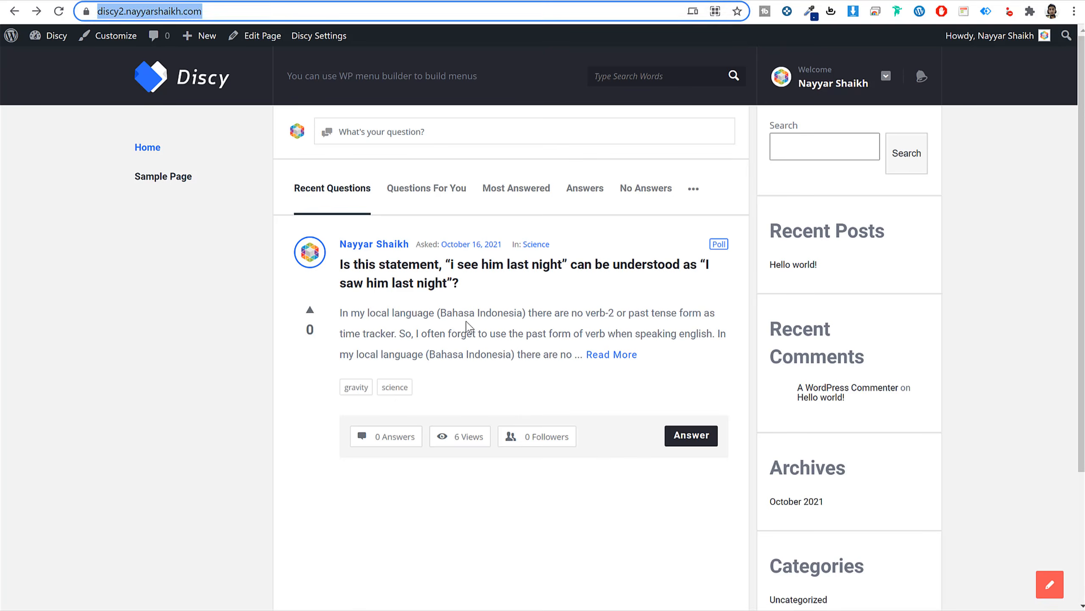
triple_click(467, 320)
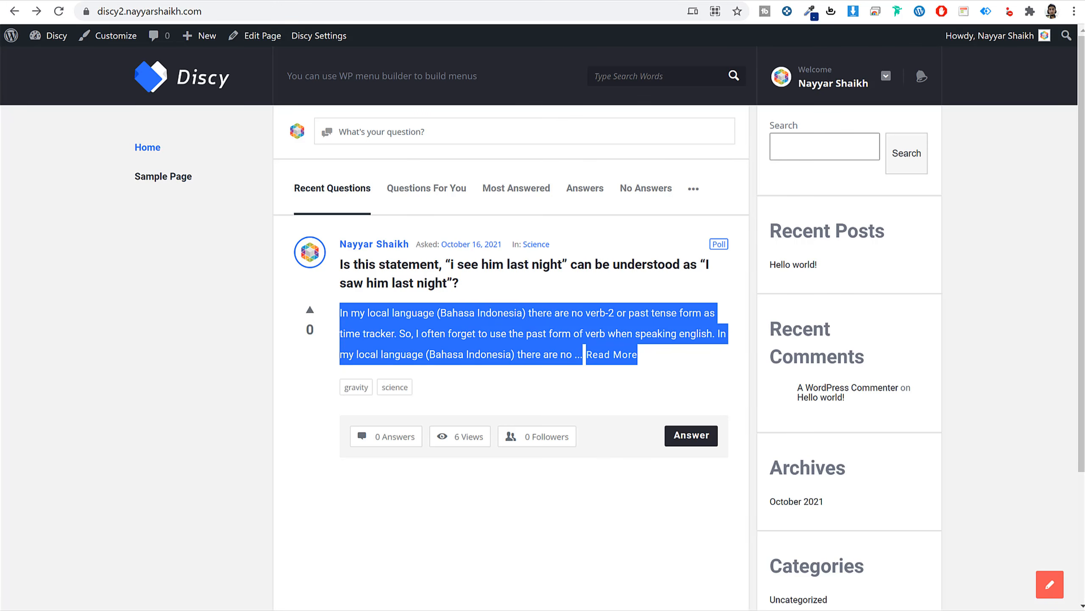
click(310, 607)
key(ctrl+v)
Paste the site address as the Facebook and Youtube links.
click(473, 488)
scroll(901, 353, down, 4)
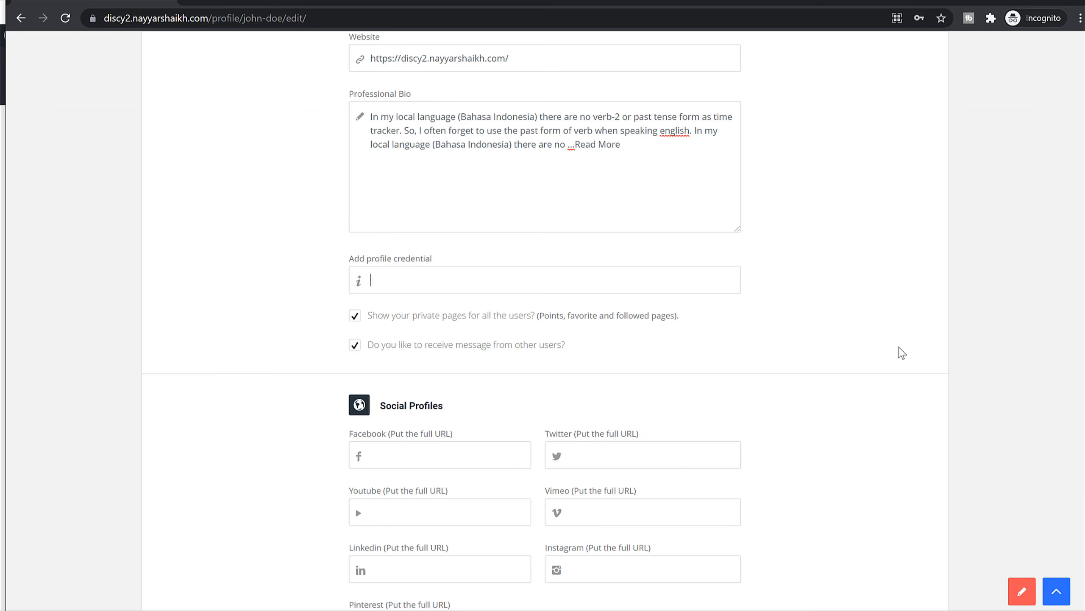
drag(208, 19, 100, 19)
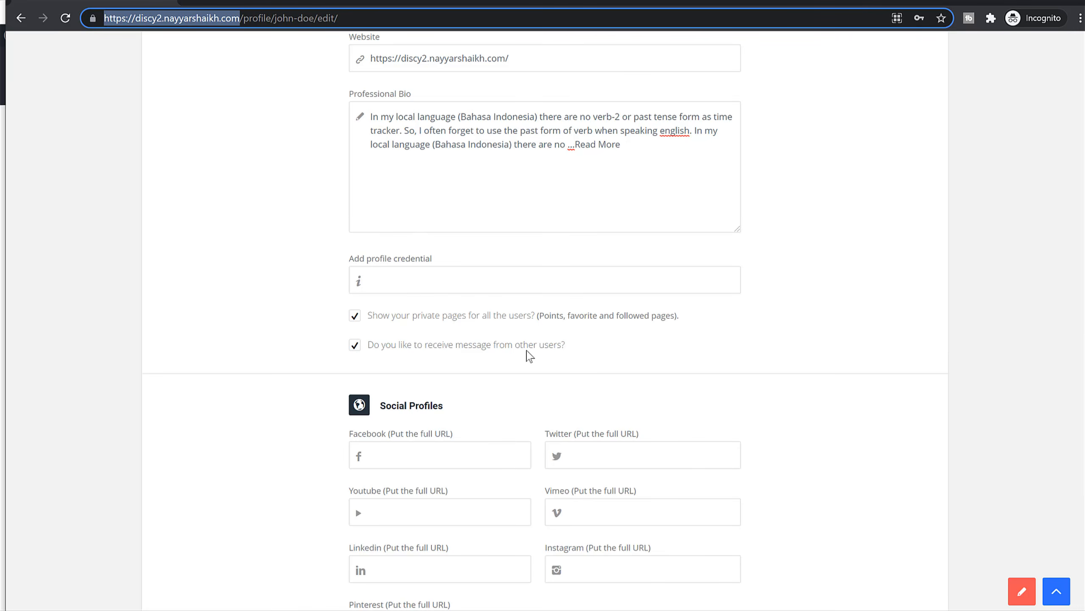
key(ctrl+c)
scroll(530, 357, down, 3)
click(384, 317)
key(ctrl+v)
click(410, 378)
key(ctrl+v)
Paste the site address as the Vimeo and Twitter links and save the profile.
click(607, 380)
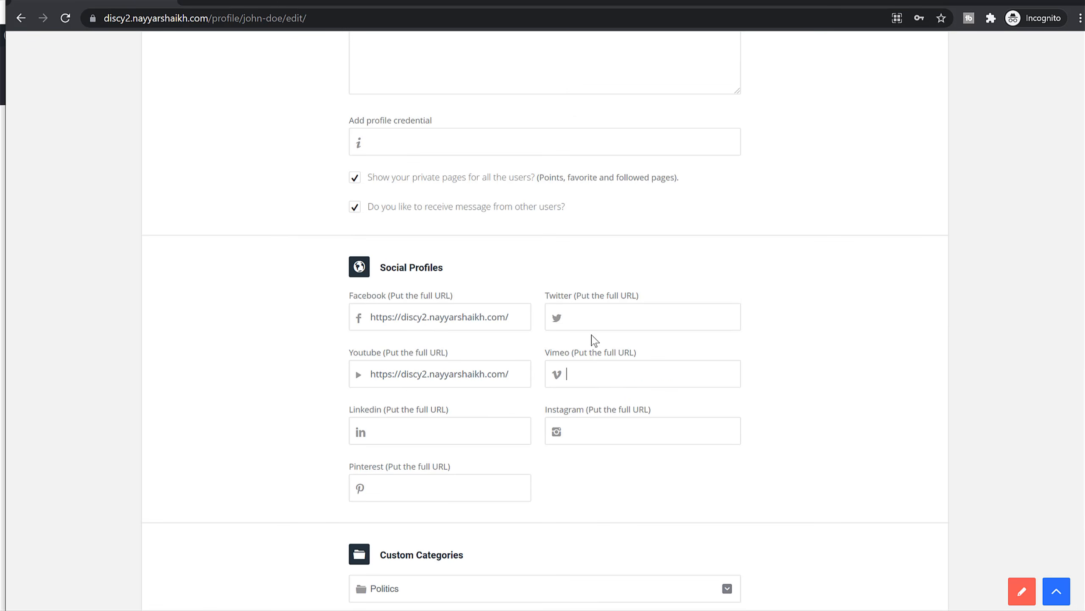
key(ctrl+v)
click(589, 318)
key(ctrl+v)
scroll(560, 458, down, 5)
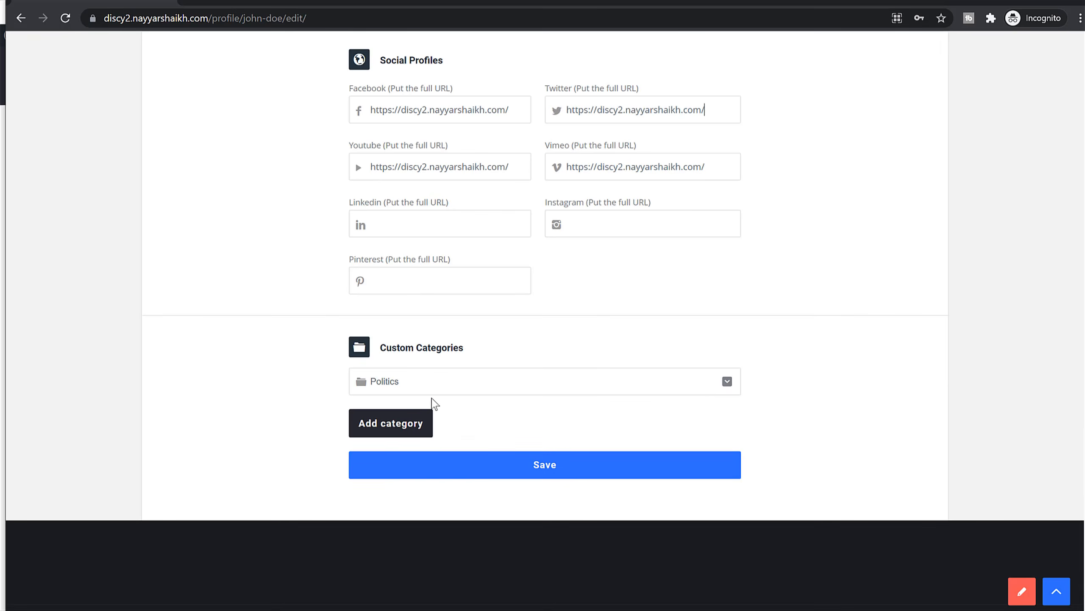
click(500, 475)
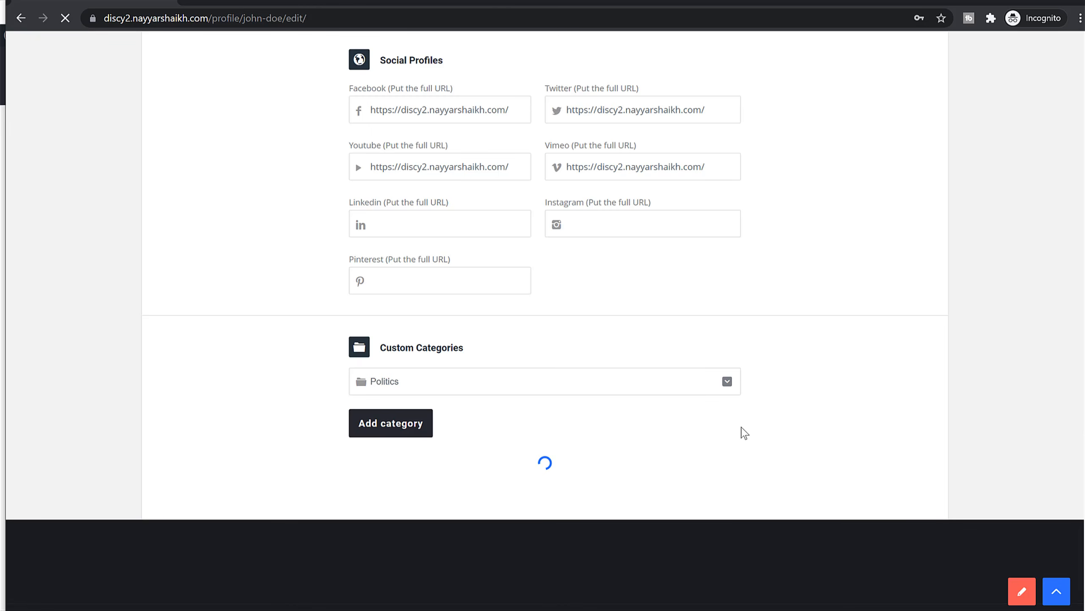
Open the user's public profile page from the username breadcrumb.
scroll(743, 432, up, 3)
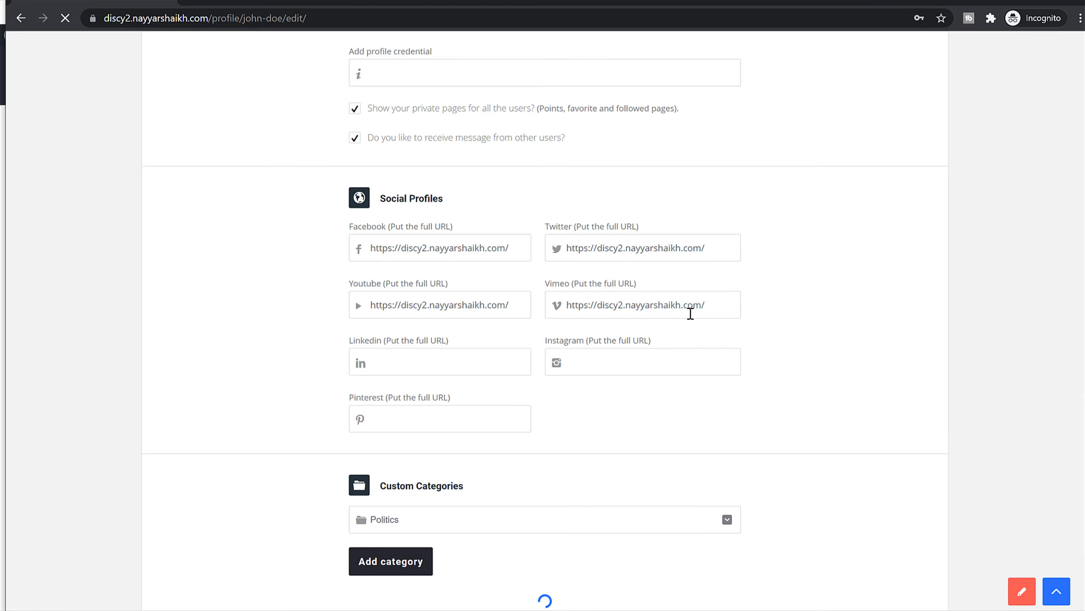
click(235, 117)
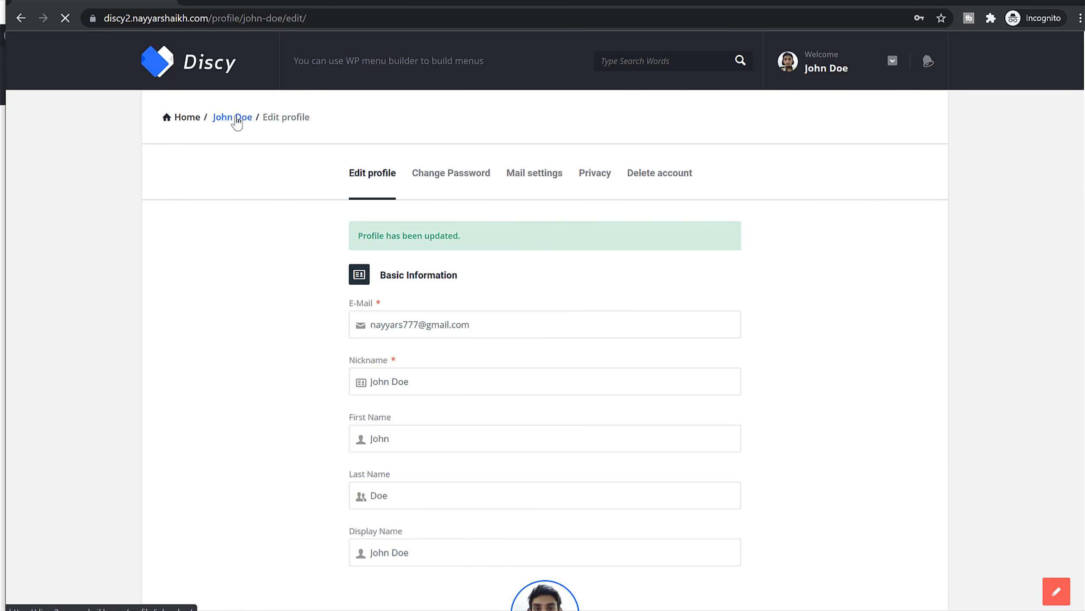
click(847, 64)
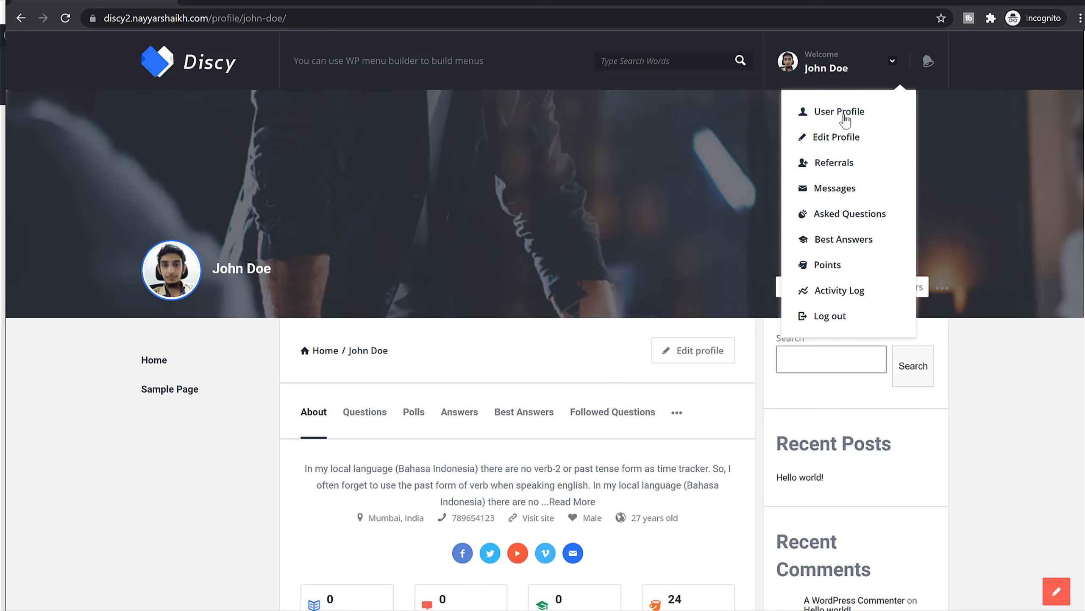
click(1003, 318)
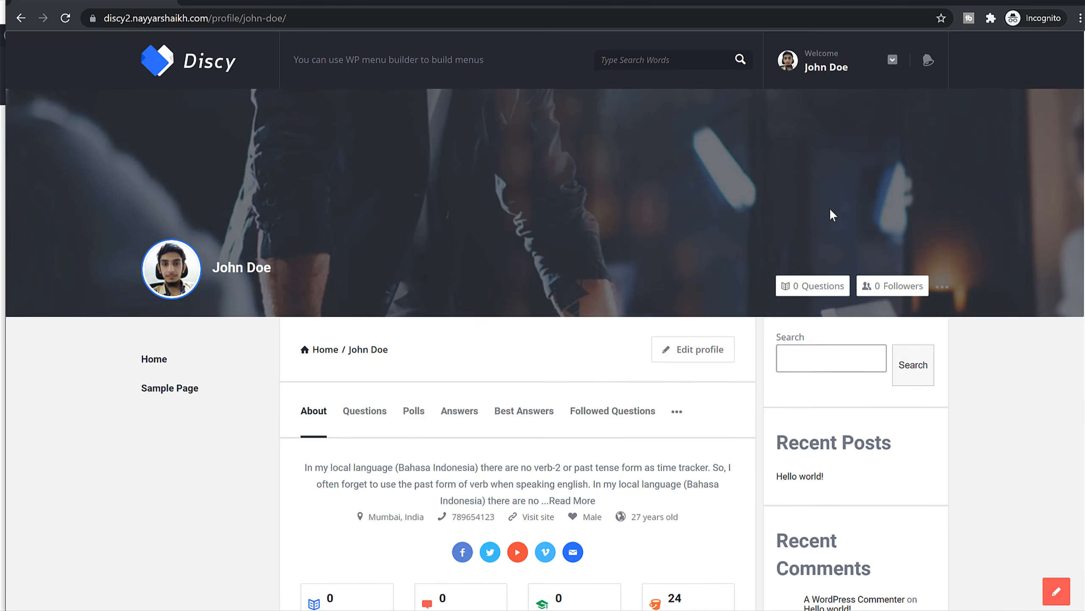
scroll(829, 207, down, 5)
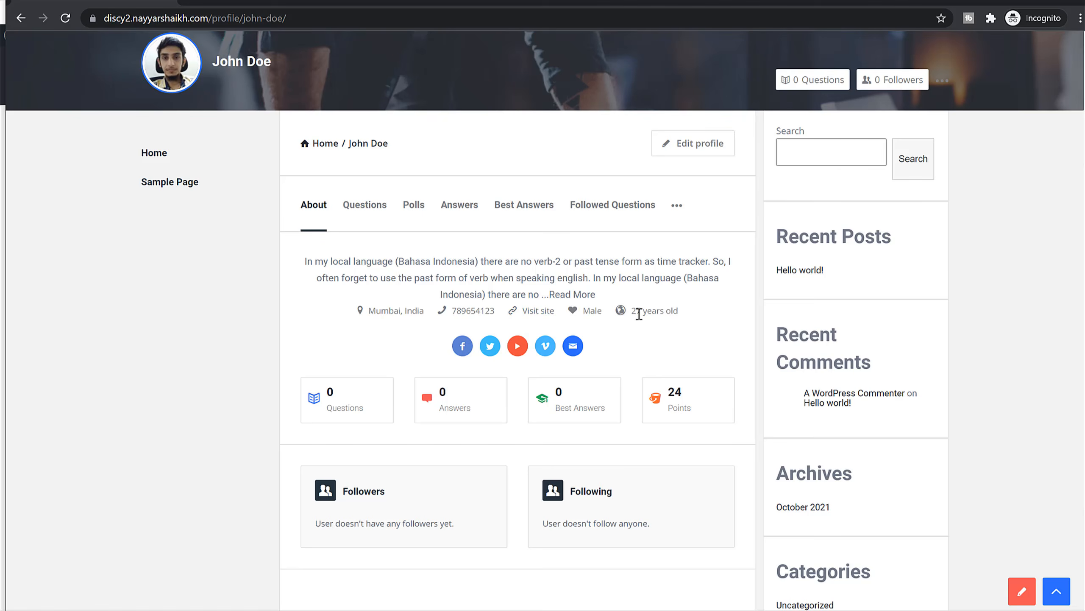
scroll(606, 312, down, 4)
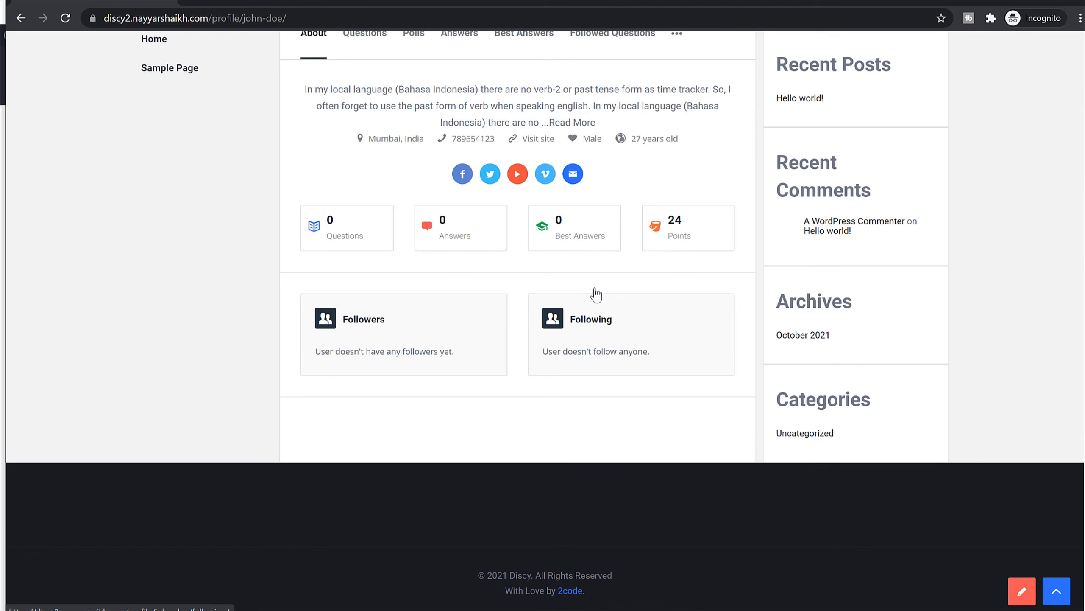
Review the points log's Gift of the site and Facebook link entries, then return home.
click(684, 235)
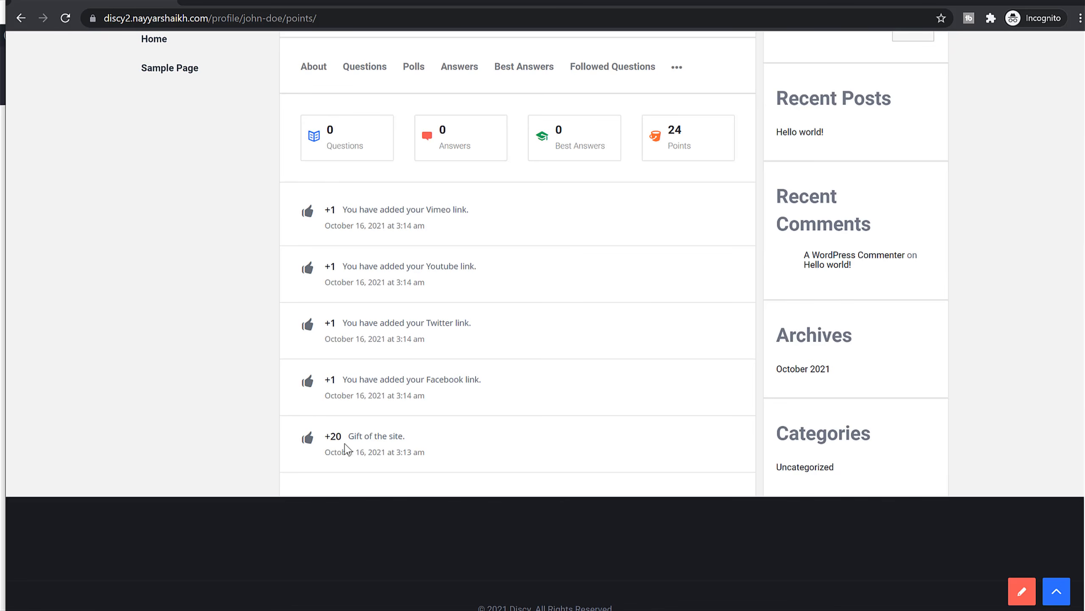
drag(349, 436, 419, 441)
click(428, 437)
drag(358, 379, 487, 378)
click(492, 379)
scroll(481, 351, up, 5)
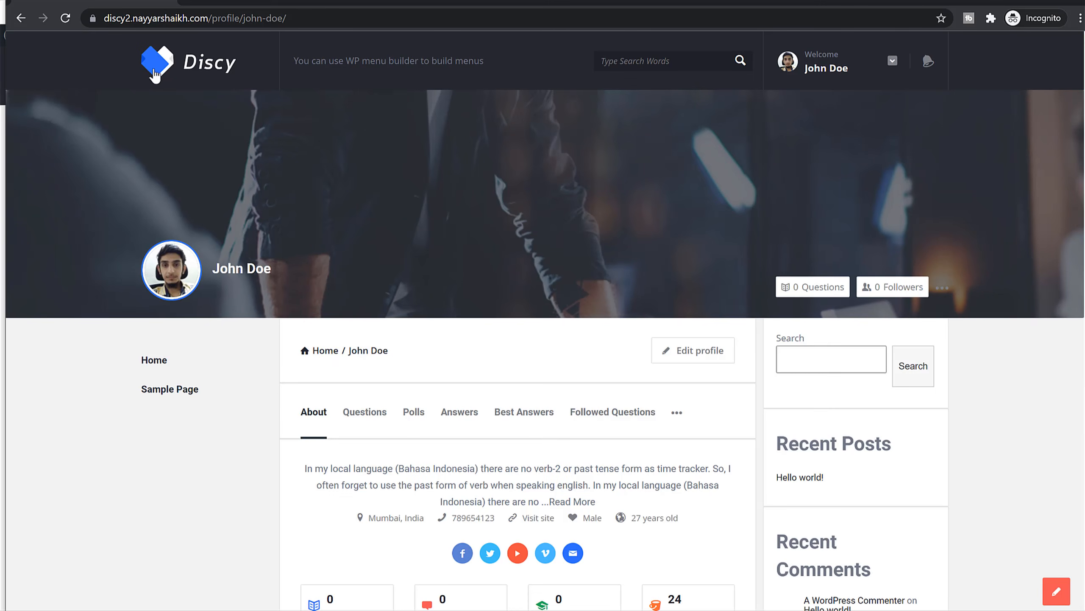
click(180, 69)
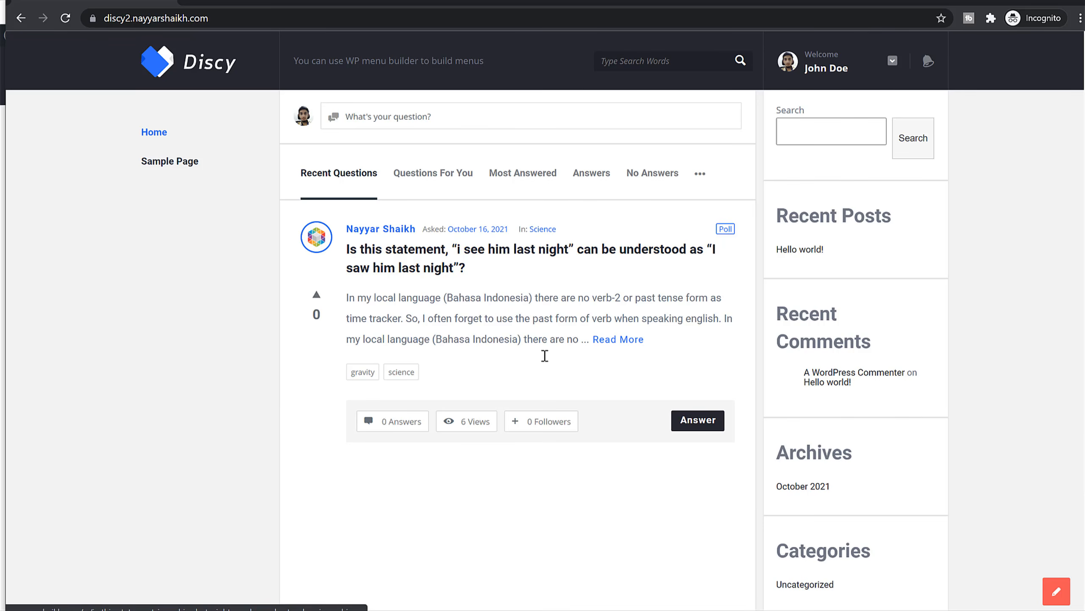
Upvote the question and vote for Answer 2 in its poll.
click(316, 294)
click(547, 244)
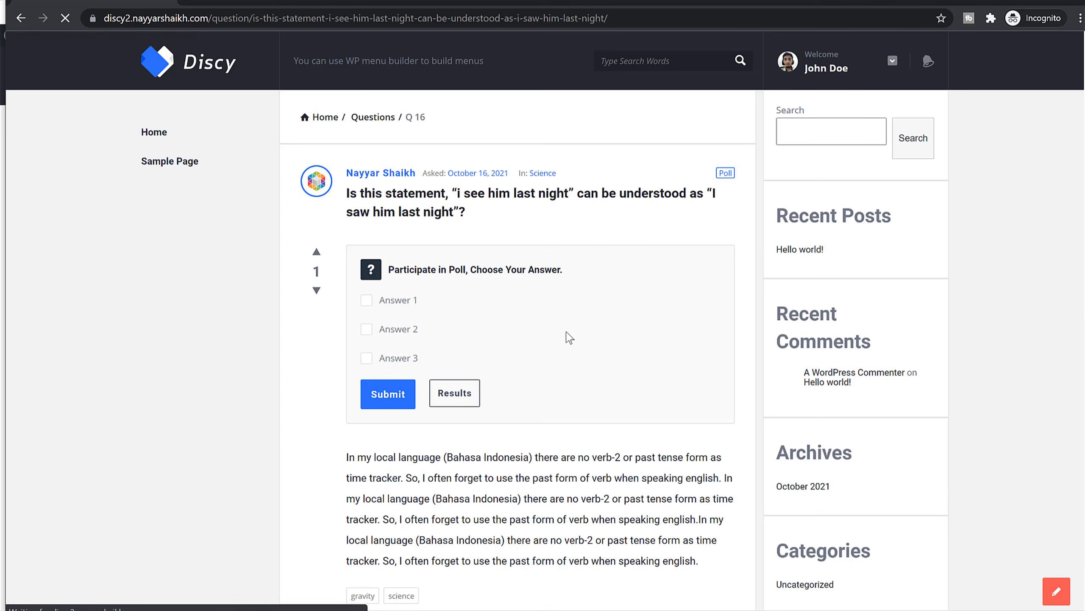
click(367, 330)
click(395, 395)
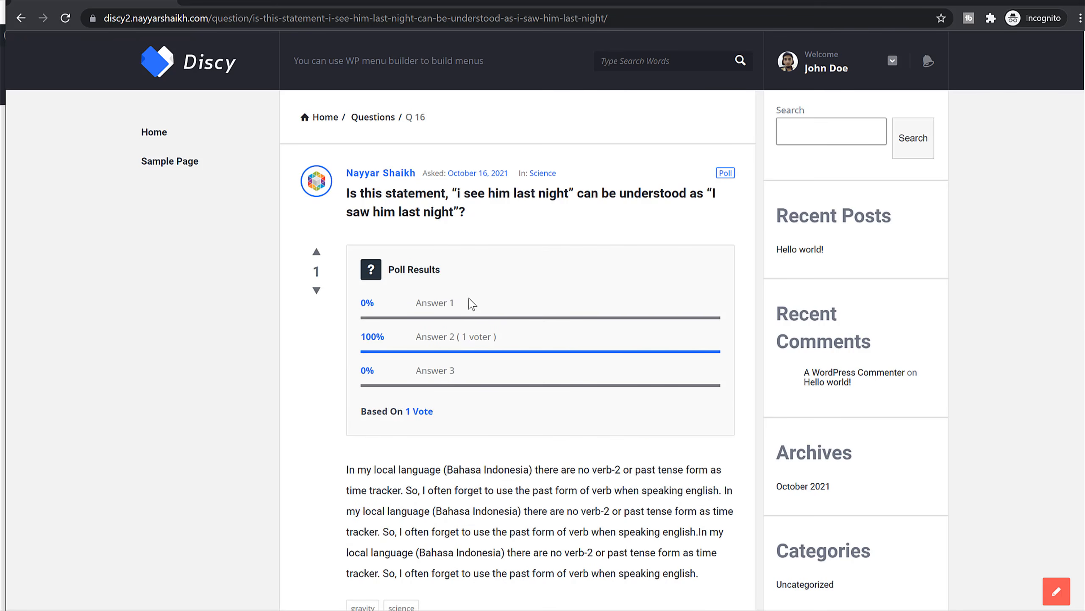
Fill the Answer box with the question's paragraph, replacing the pasted site address.
scroll(464, 366, down, 7)
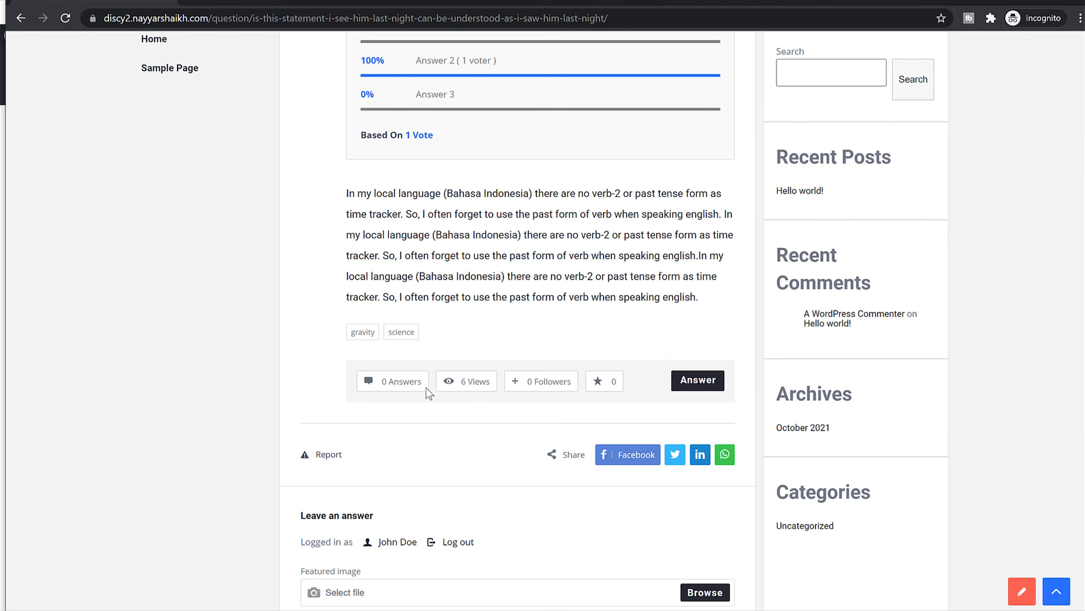
scroll(605, 372, down, 3)
scroll(543, 356, down, 2)
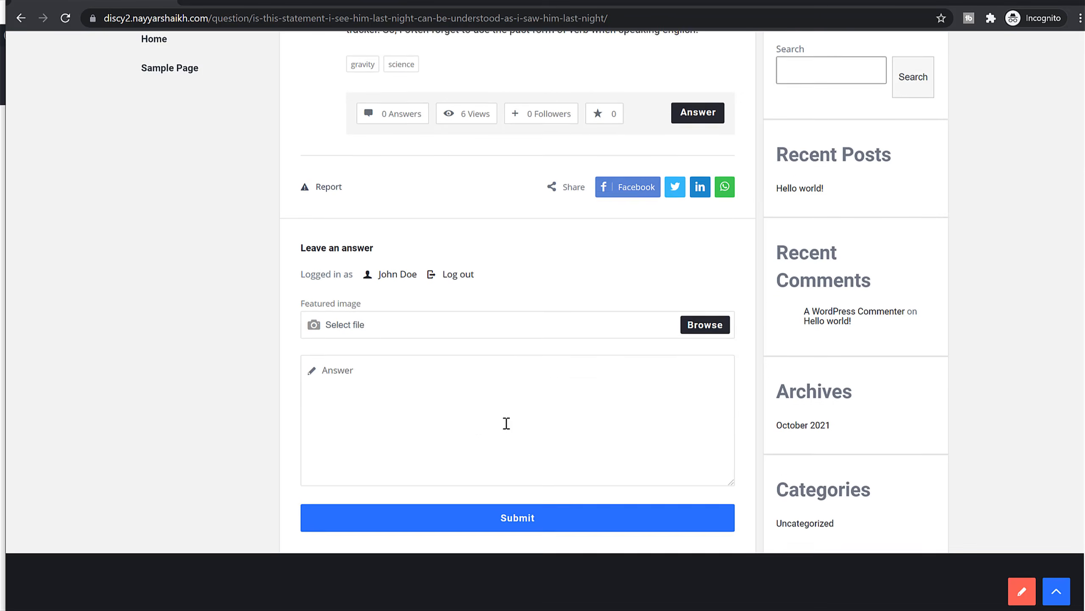
click(448, 404)
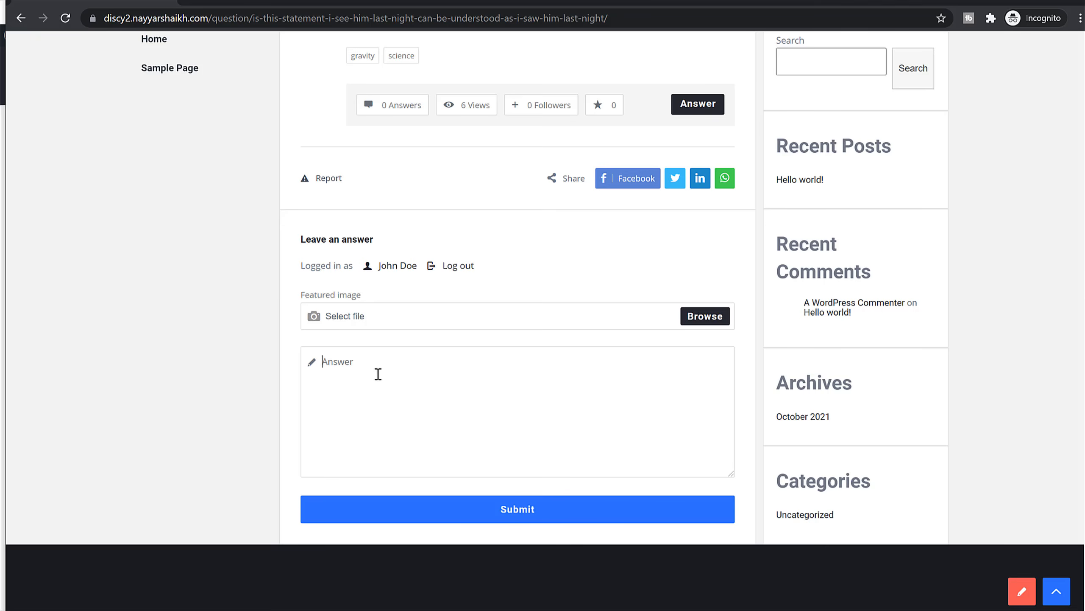
key(ctrl+v)
scroll(414, 335, up, 8)
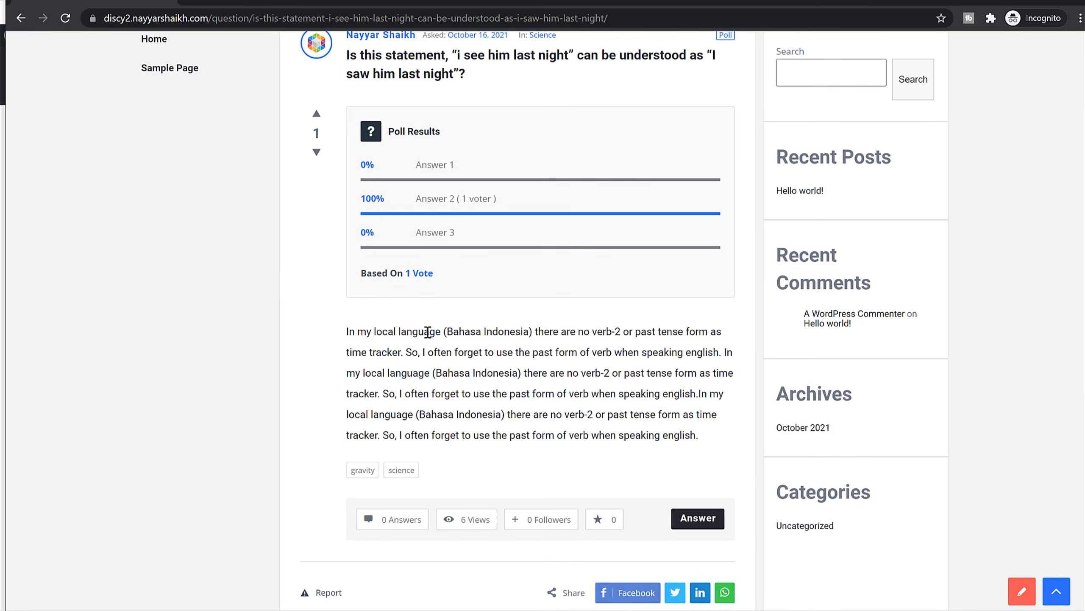
triple_click(426, 370)
scroll(454, 452, down, 7)
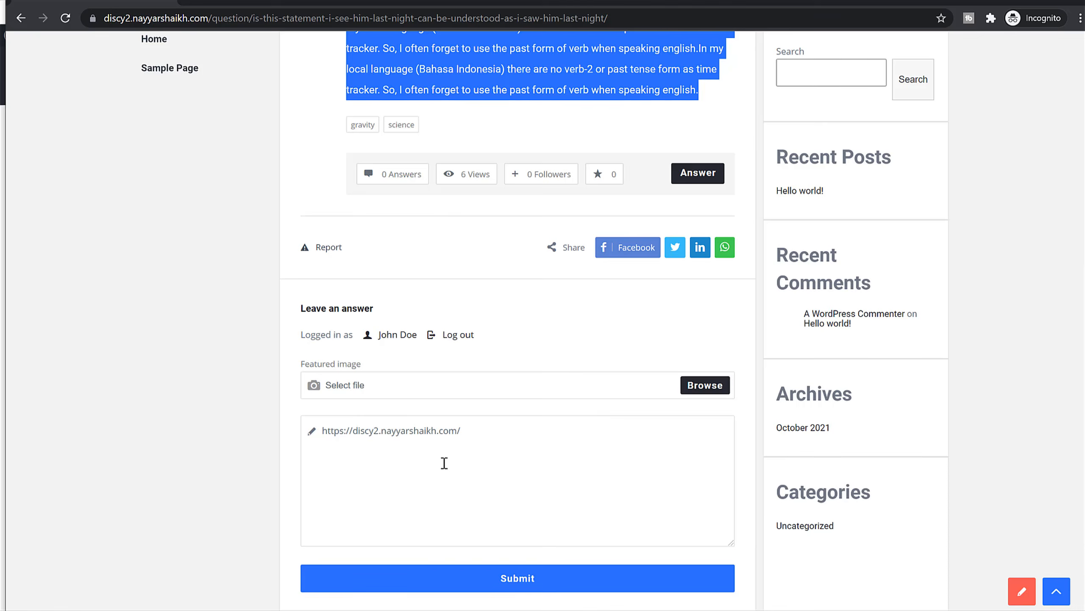
click(444, 463)
key(ctrl+a)
key(ctrl+v)
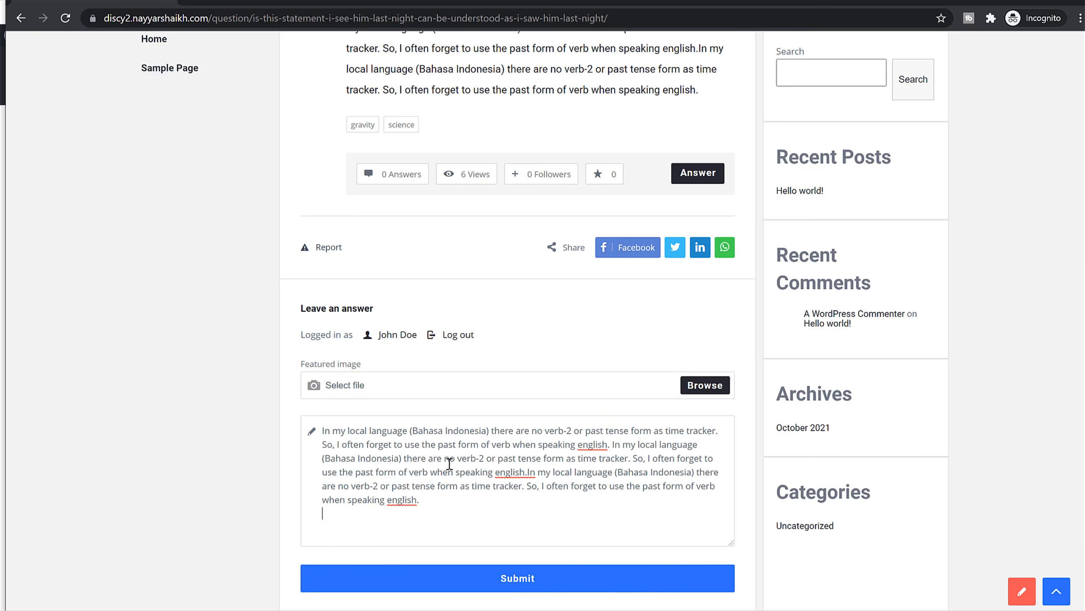
Submit the answer and confirm it shows as awaiting moderation.
click(536, 582)
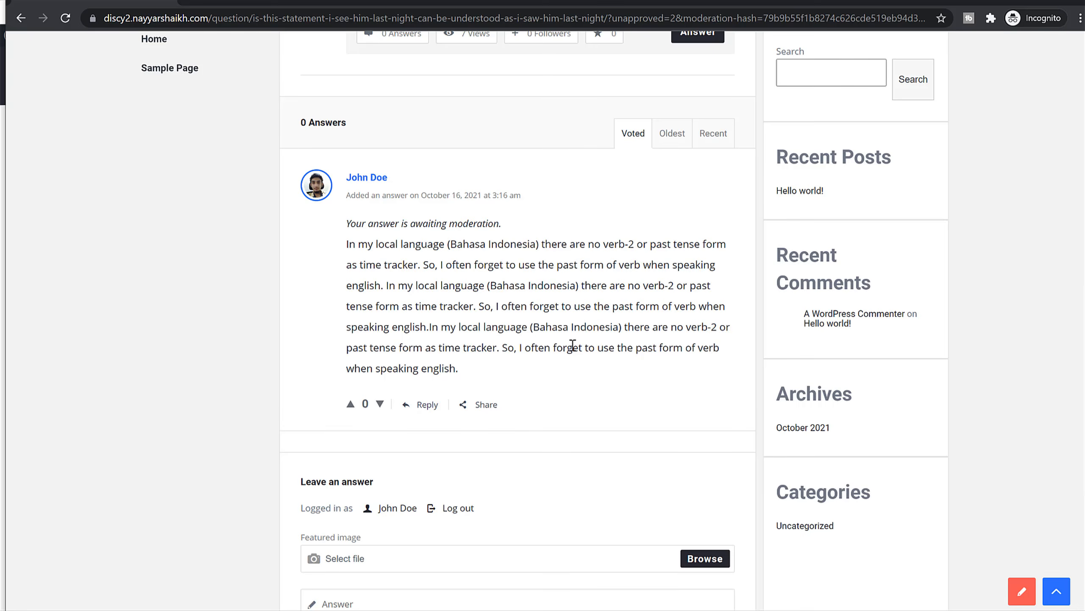
scroll(513, 368, up, 7)
scroll(441, 391, down, 7)
drag(390, 222, 521, 228)
Go to the WordPress Settings > Discussion page.
click(521, 228)
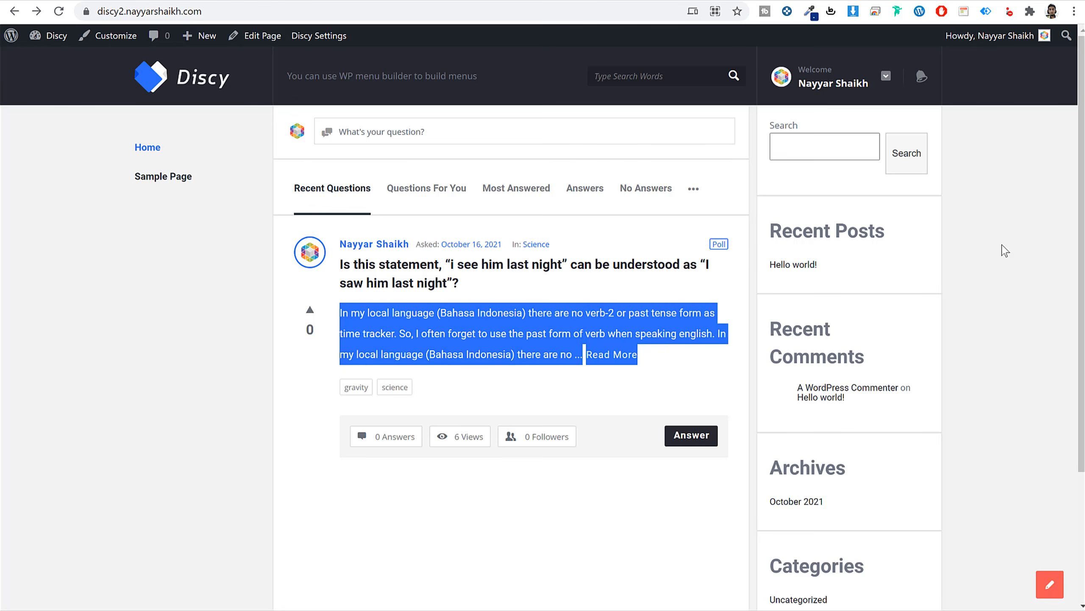
click(1003, 245)
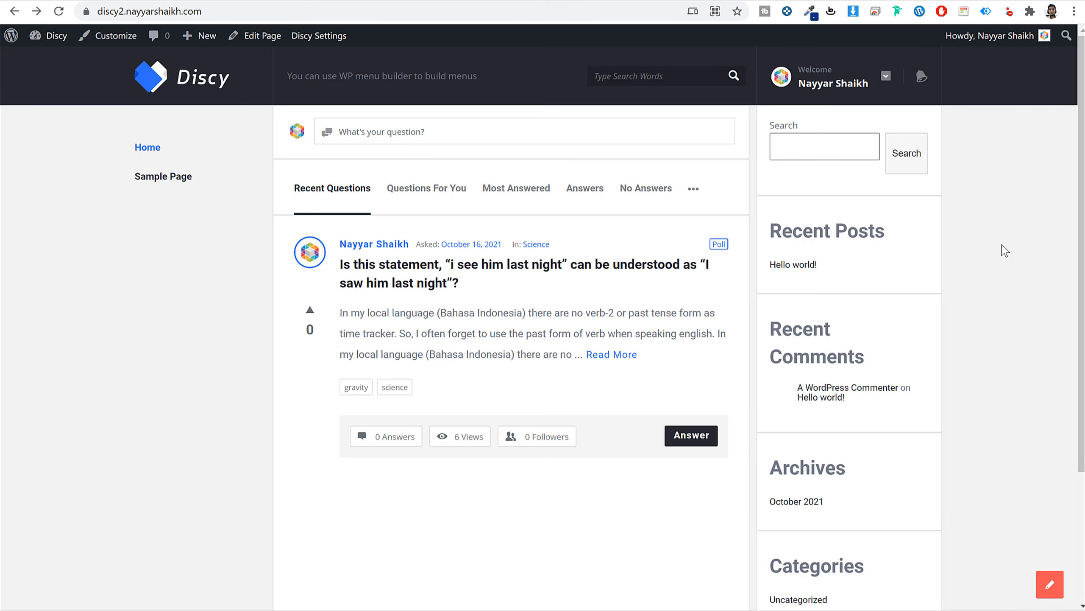
click(248, 36)
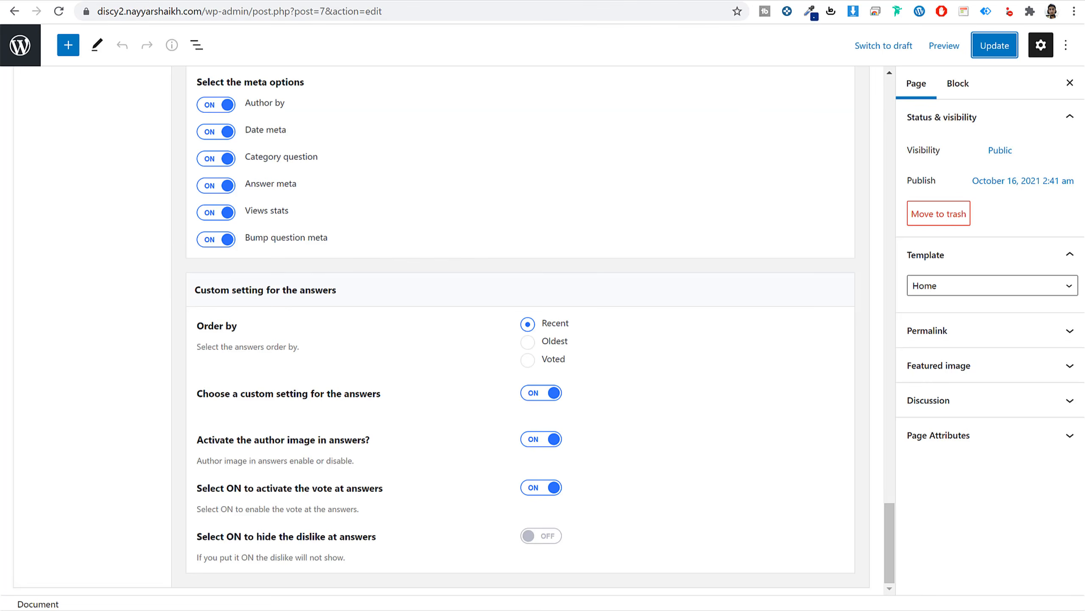
click(21, 46)
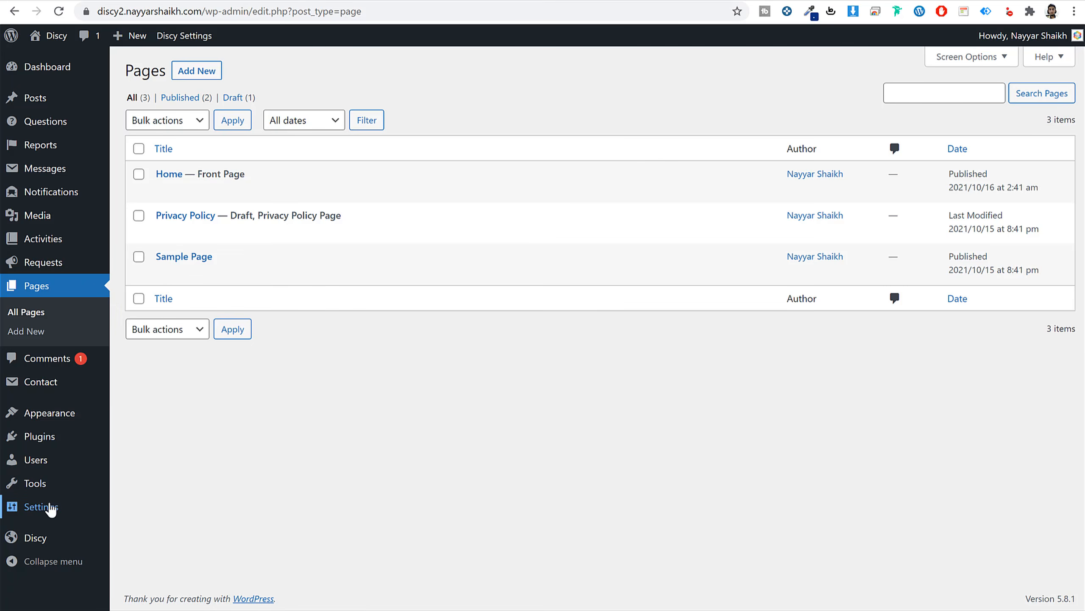
mouse_move(47, 511)
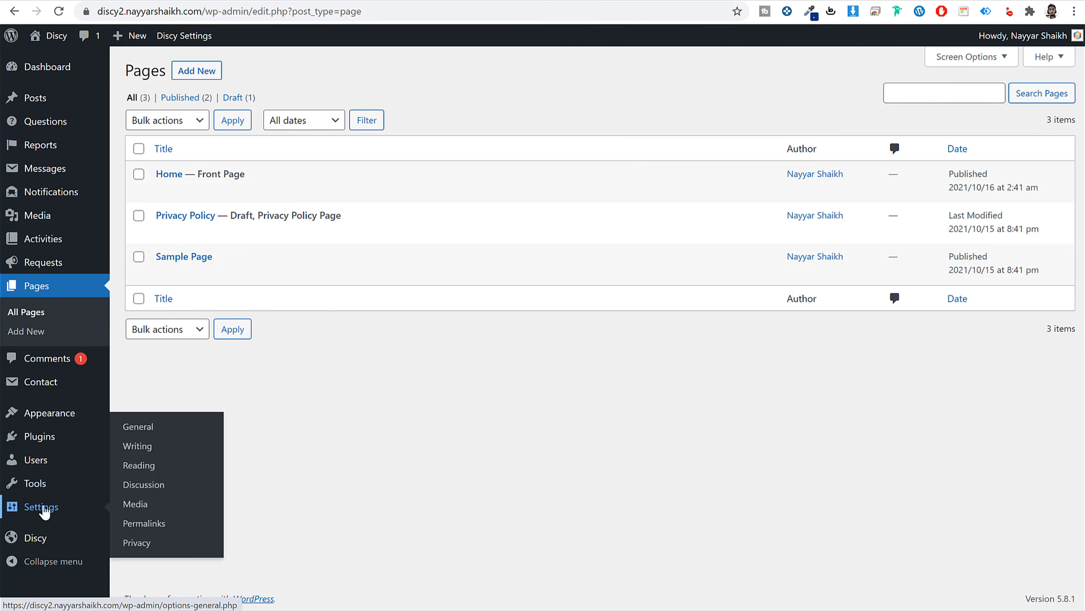
click(146, 485)
scroll(609, 440, down, 5)
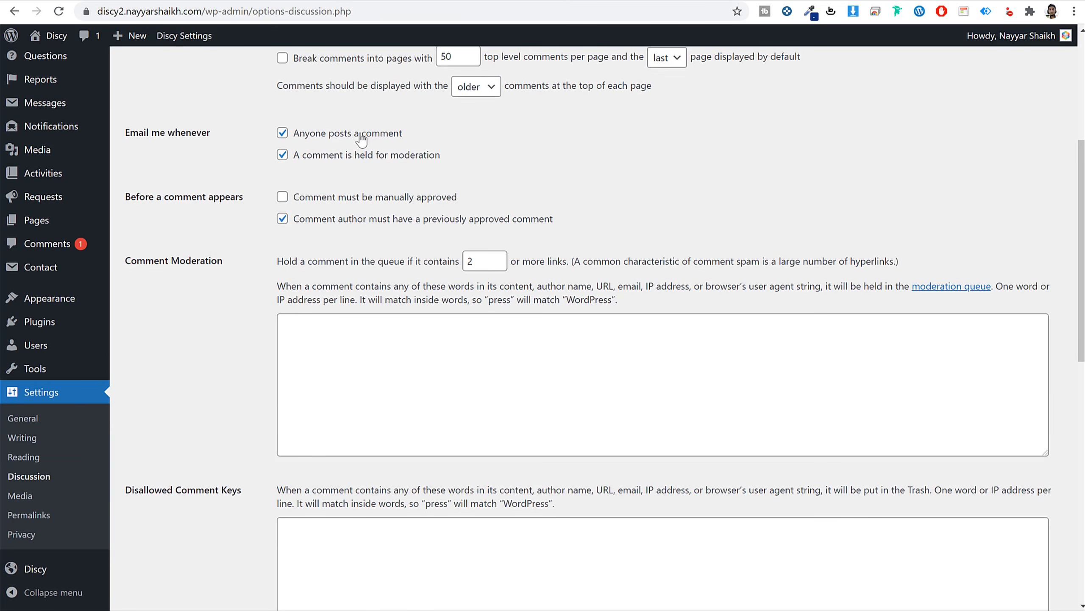
Uncheck 'A comment is held for moderation' and 'Comment author must have a previously approved comment'.
drag(443, 139, 301, 139)
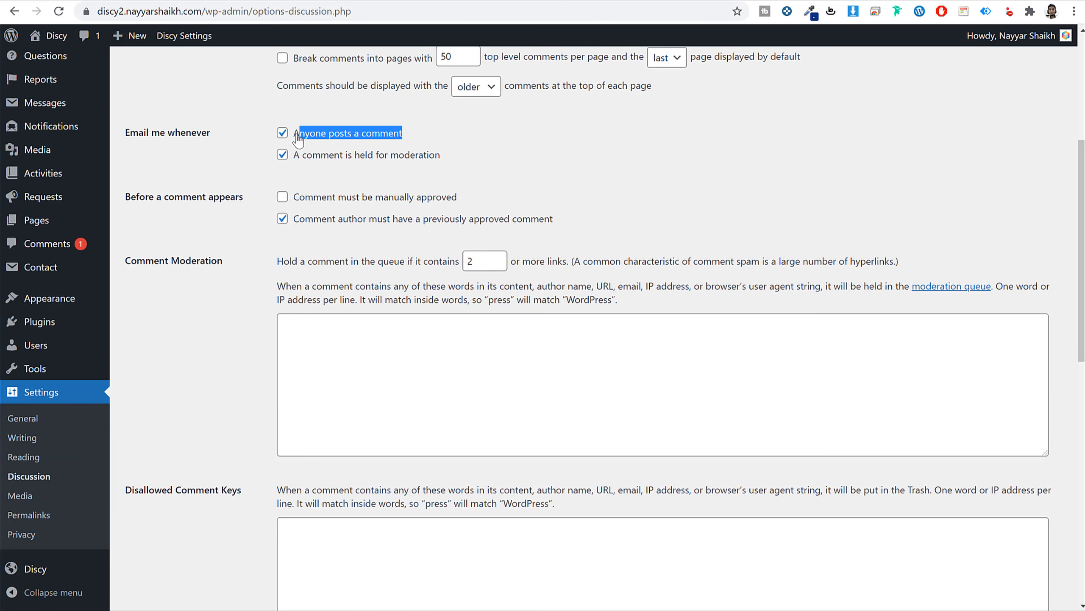
click(515, 190)
click(331, 158)
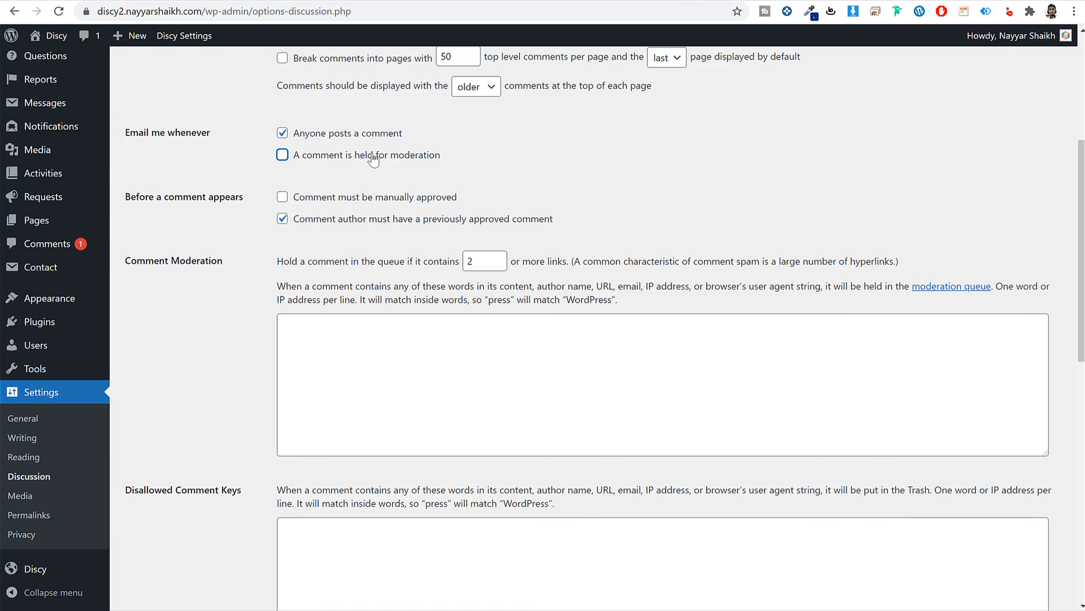
drag(447, 158, 287, 161)
click(282, 156)
click(283, 157)
drag(328, 200, 465, 199)
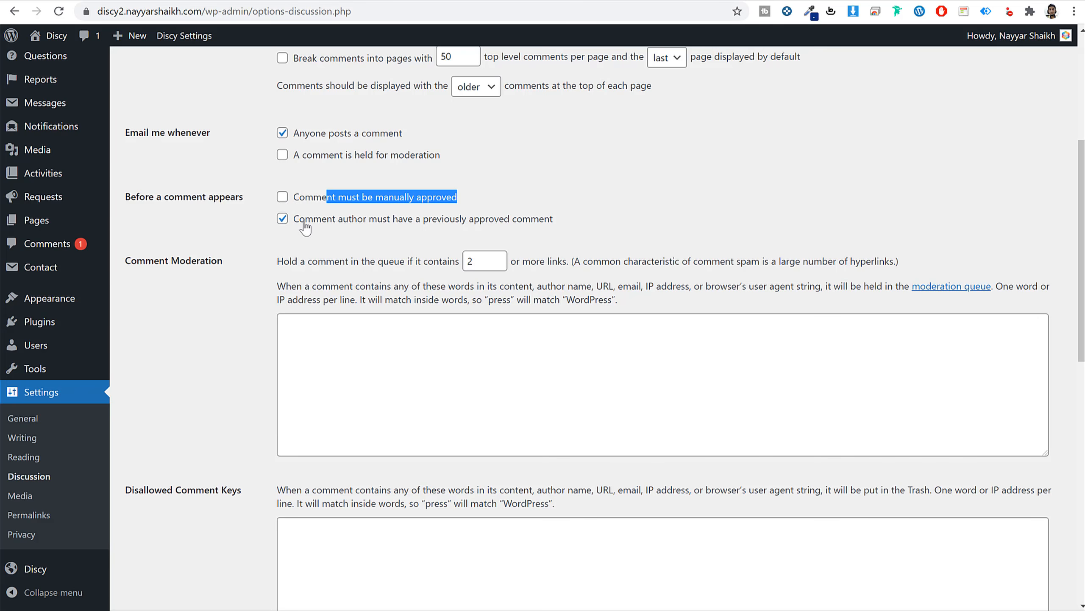
drag(299, 220, 549, 232)
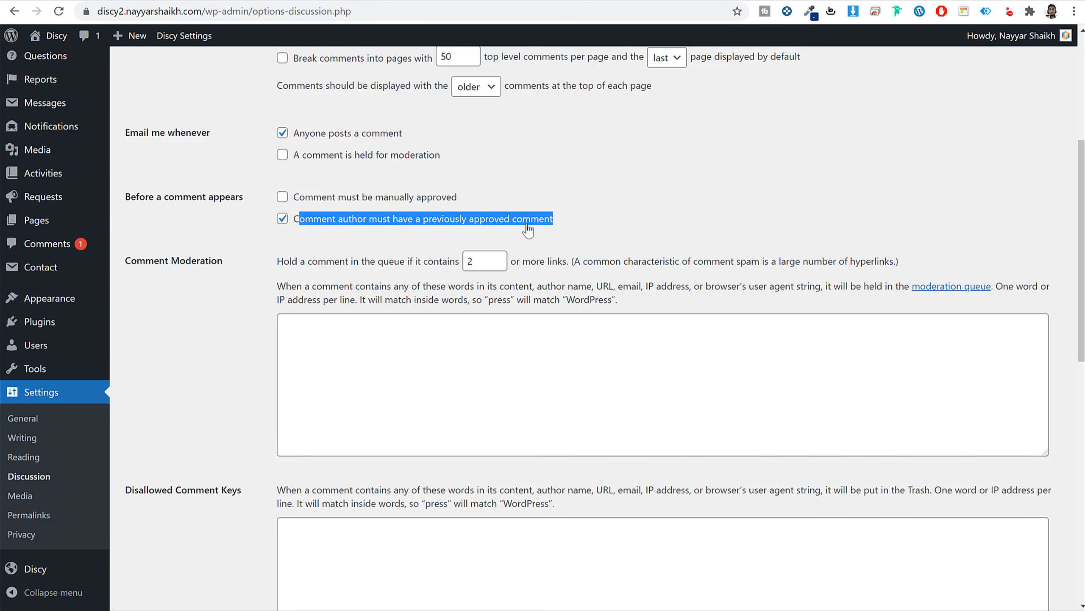
click(281, 218)
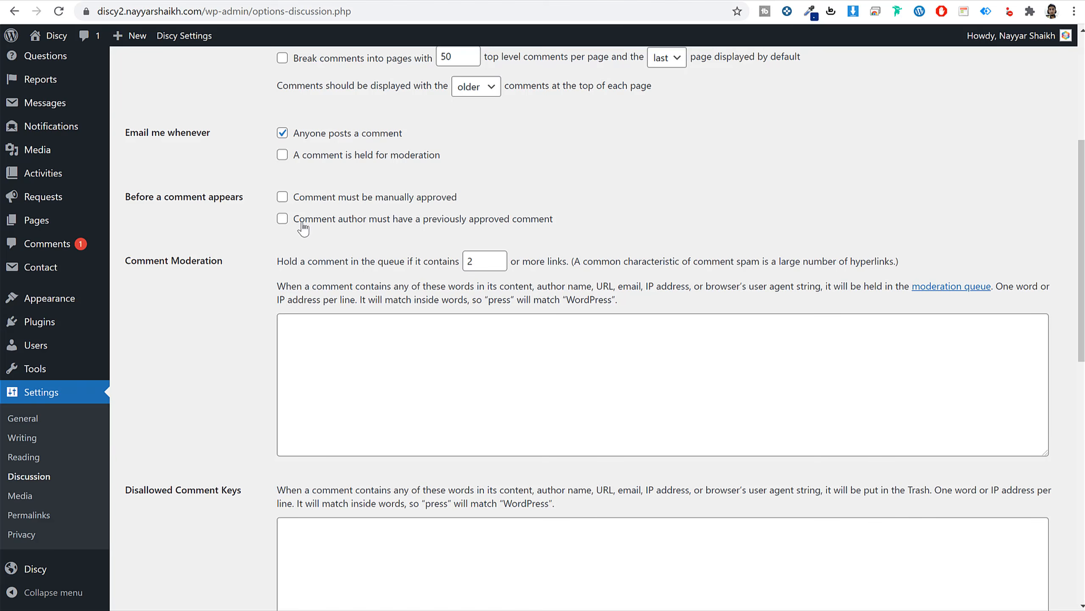
Save the changed Discussion settings.
drag(295, 198, 430, 224)
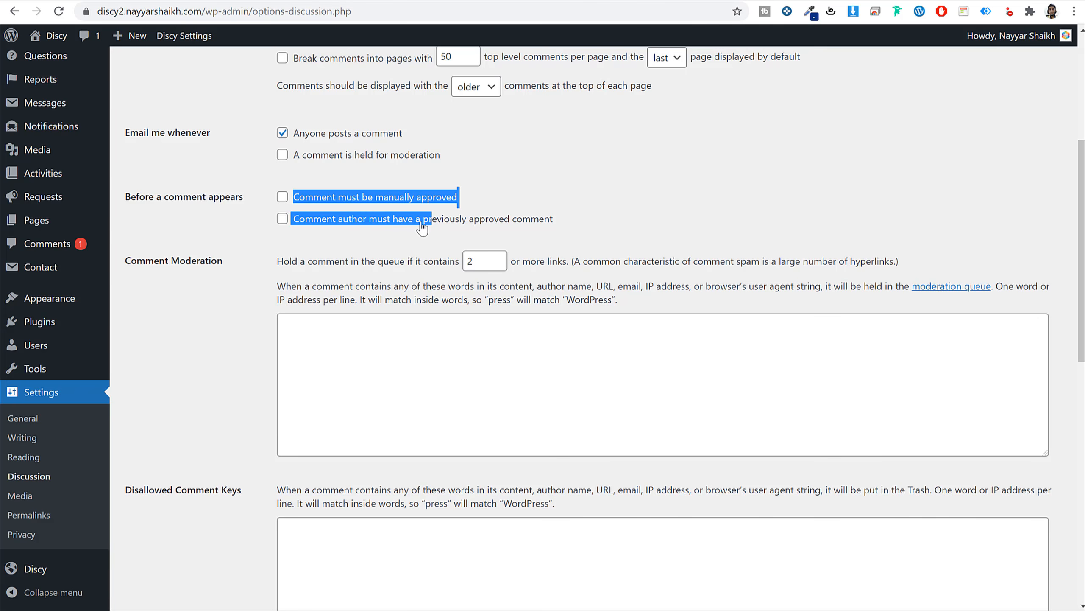
click(247, 248)
scroll(277, 410, down, 2)
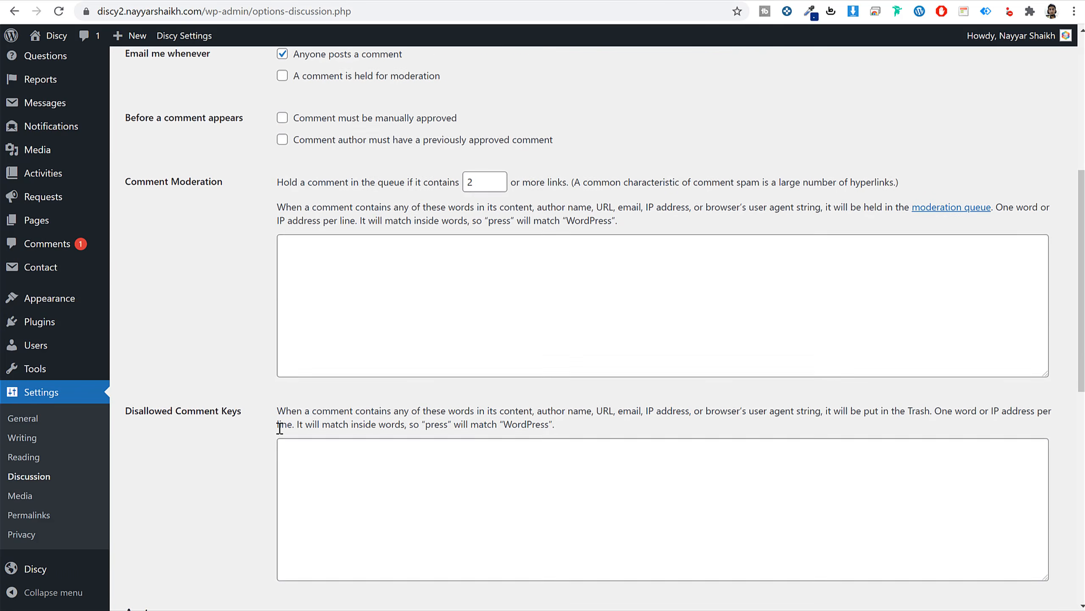
scroll(278, 439, down, 10)
click(161, 545)
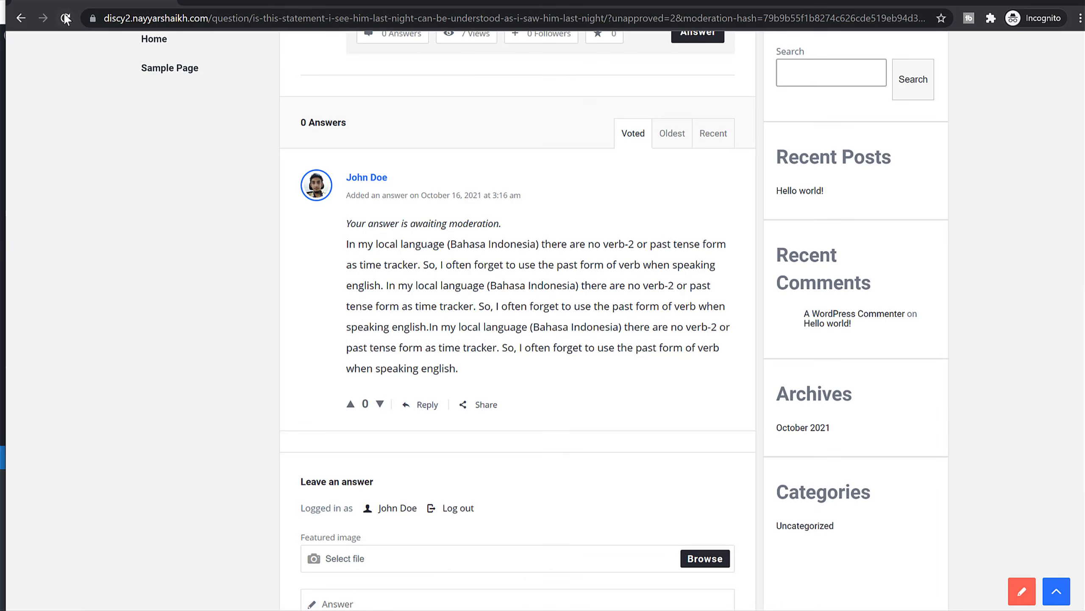
Reload the question and submit an answer with the pending answer's text pasted twice.
click(66, 18)
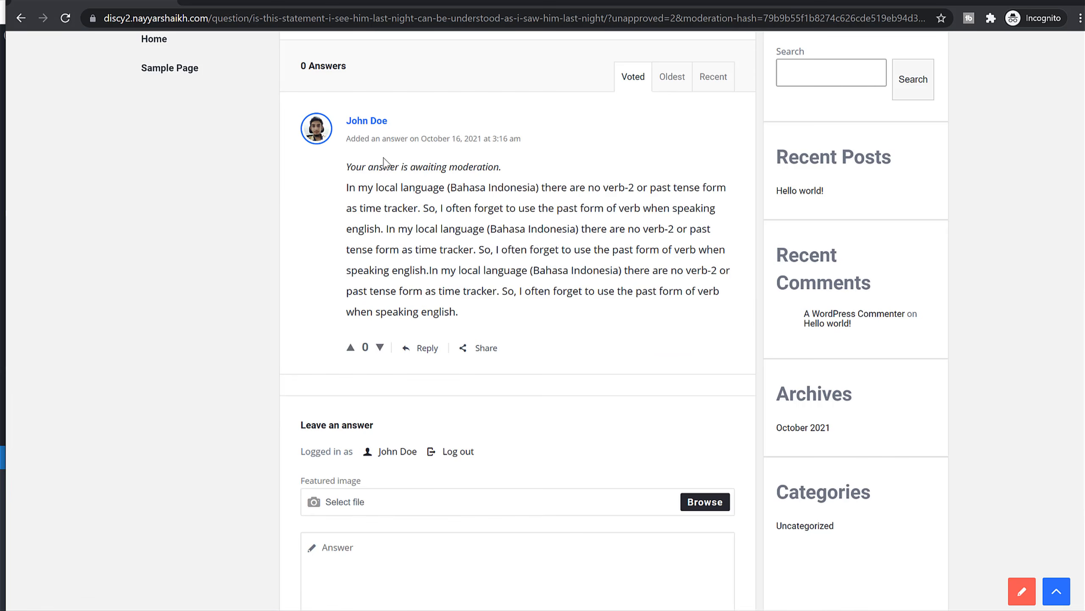
triple_click(384, 159)
triple_click(489, 205)
key(ctrl+c)
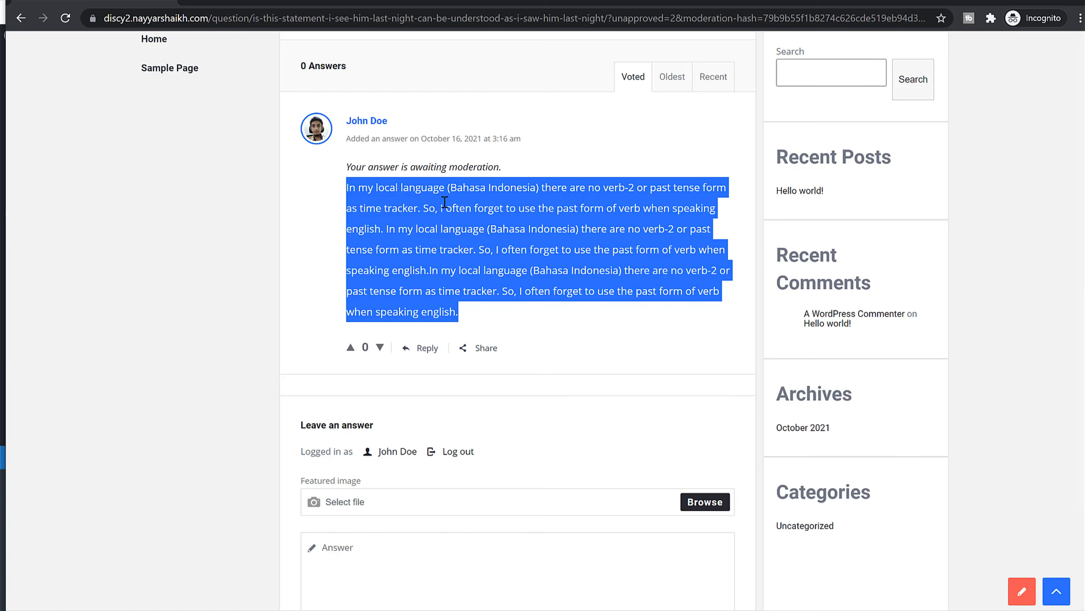
scroll(587, 374, down, 5)
click(473, 424)
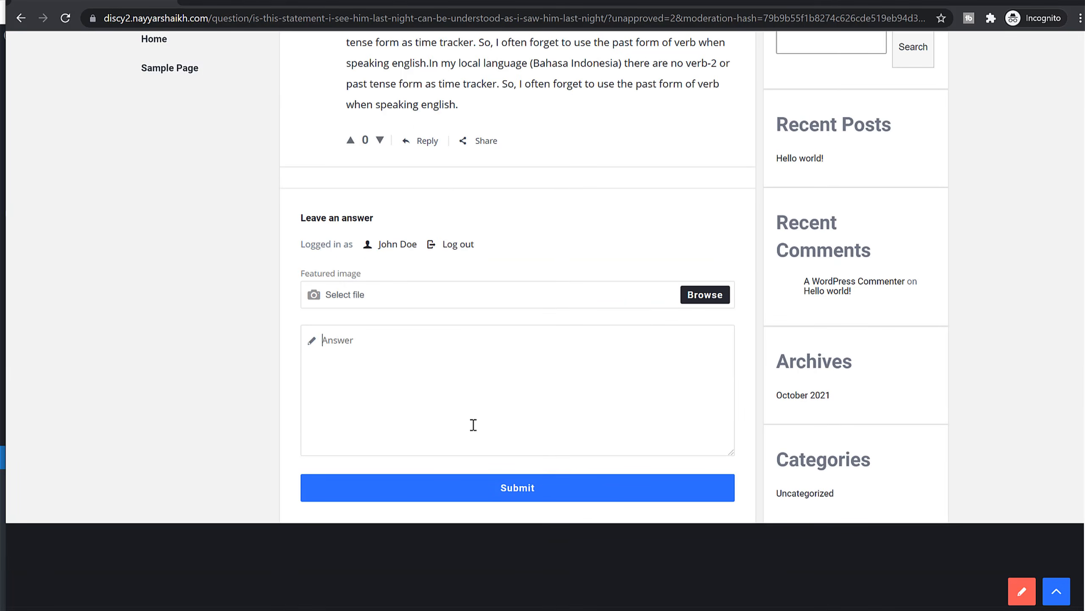
key(ctrl+v)
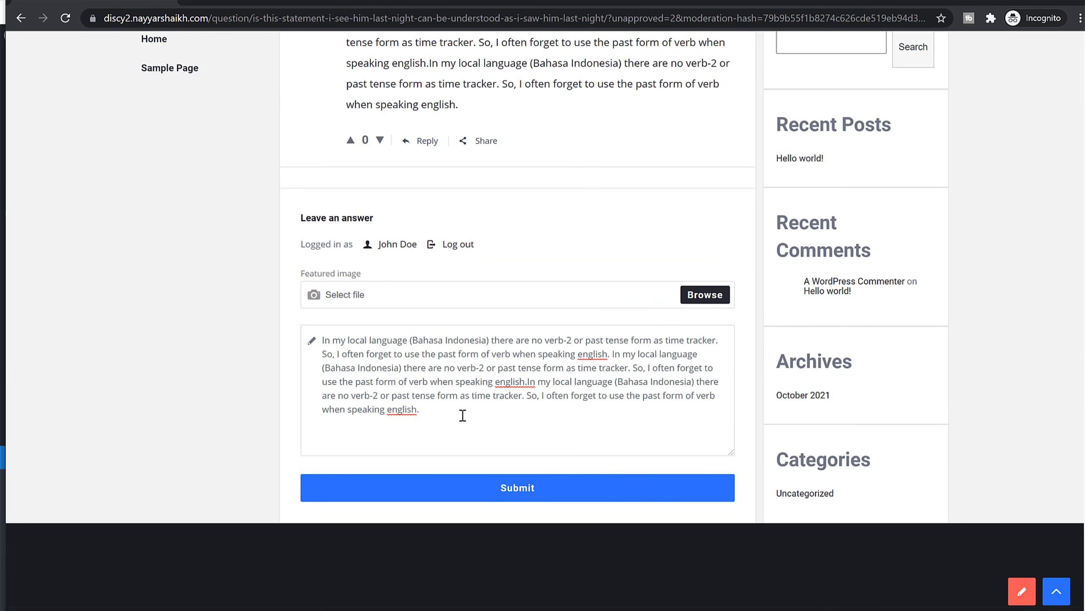
key(Return)
key(Return)
key(ctrl+v)
key(Return)
key(Return)
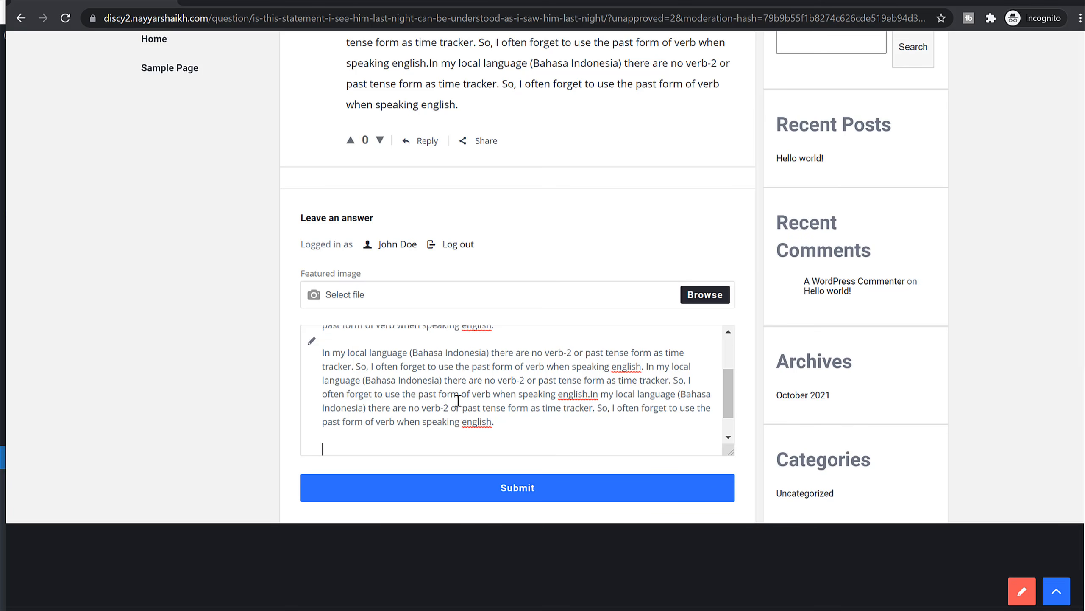
click(496, 480)
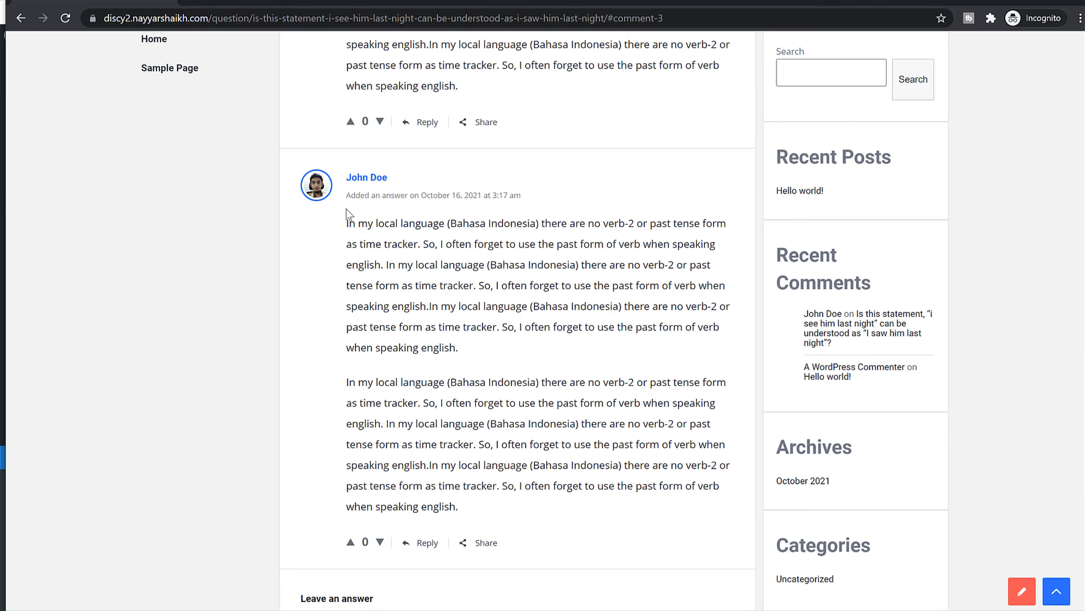
Check the answer-added-successfully message and the first answer's moderation notice.
drag(346, 195, 460, 201)
scroll(444, 205, down, 3)
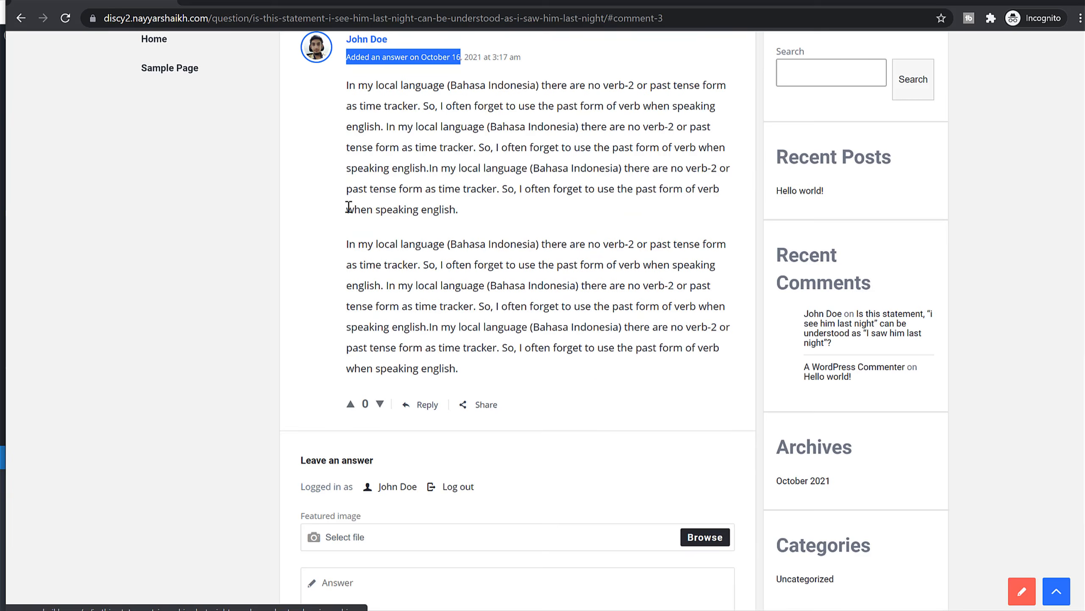
scroll(412, 231, up, 5)
click(397, 283)
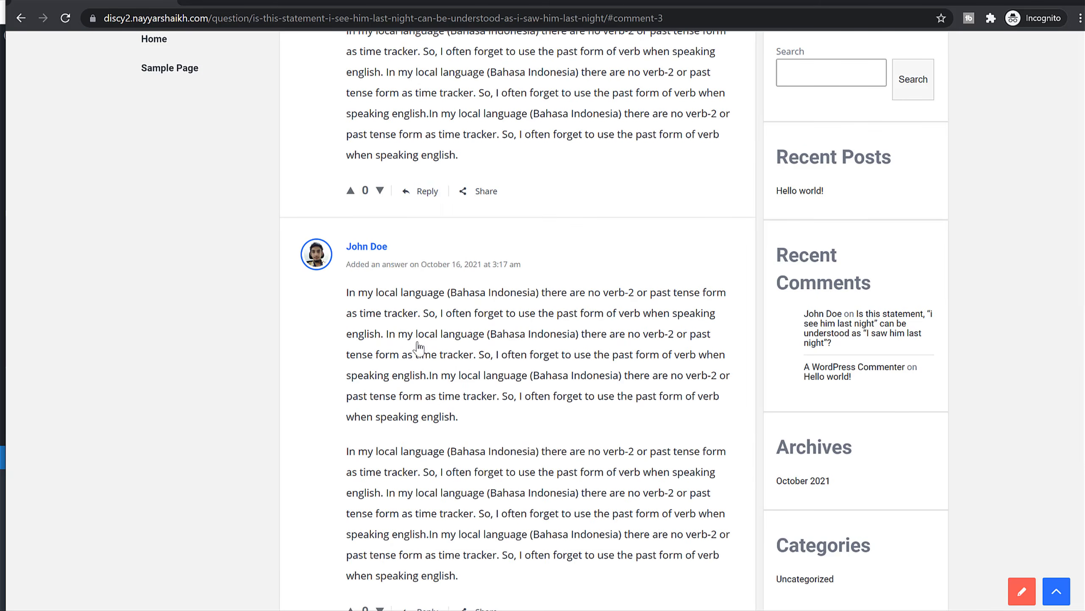
scroll(417, 347, up, 6)
drag(347, 288, 508, 286)
click(456, 285)
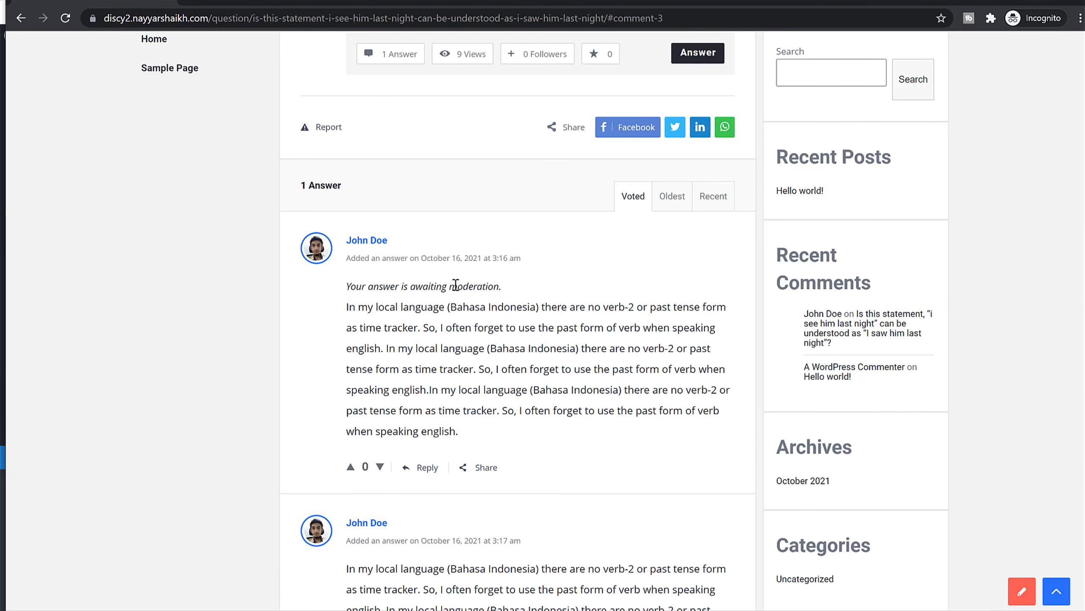
scroll(468, 444, down, 6)
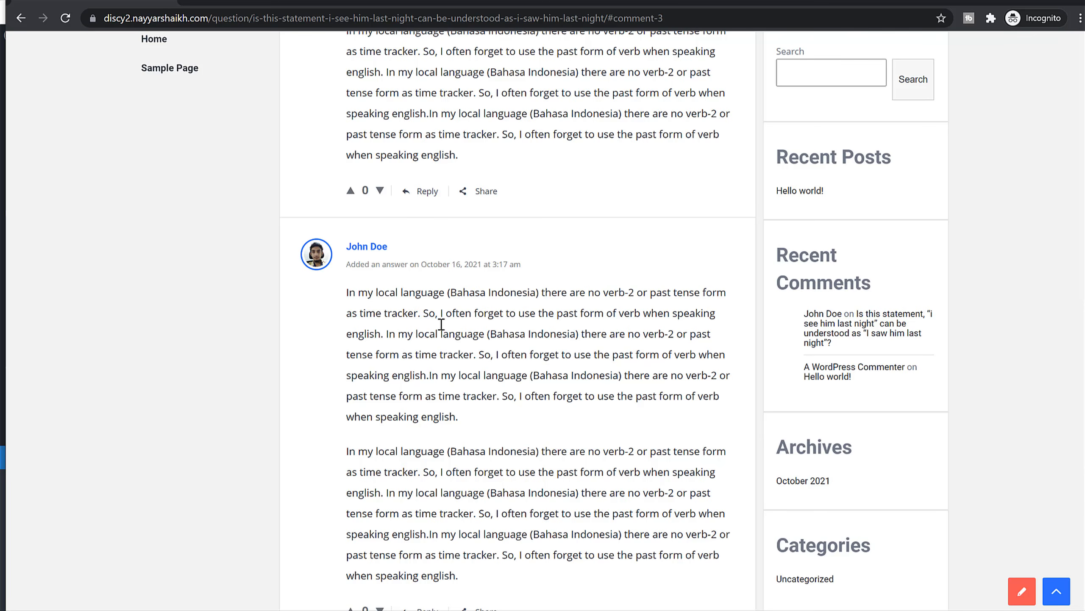
scroll(441, 323, up, 20)
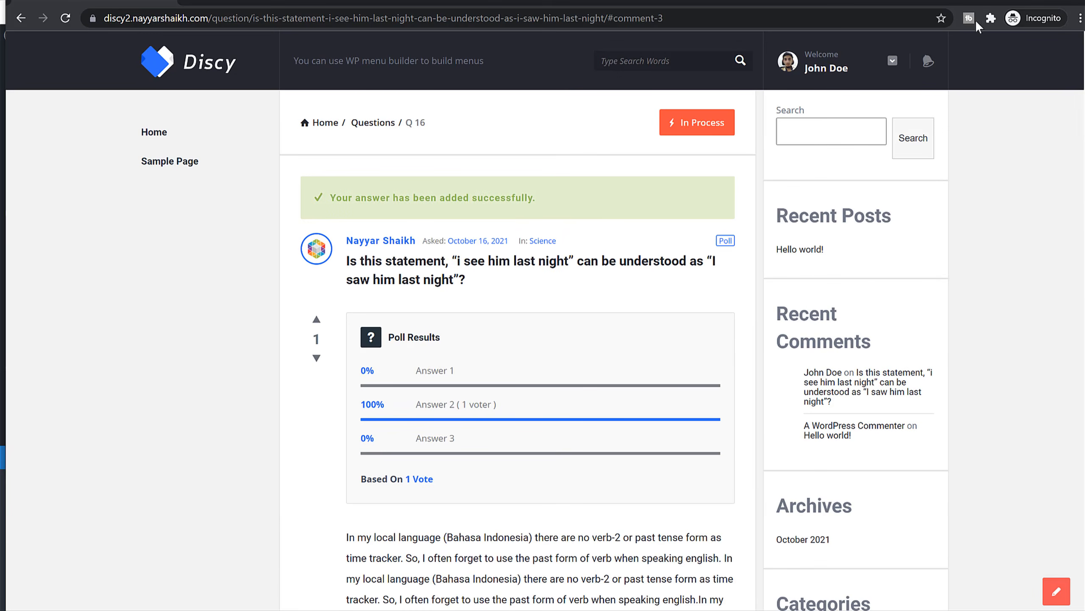
drag(362, 198, 510, 198)
click(510, 198)
Reload the admin's Discy home page and open the poll question to check for answers.
click(986, 1)
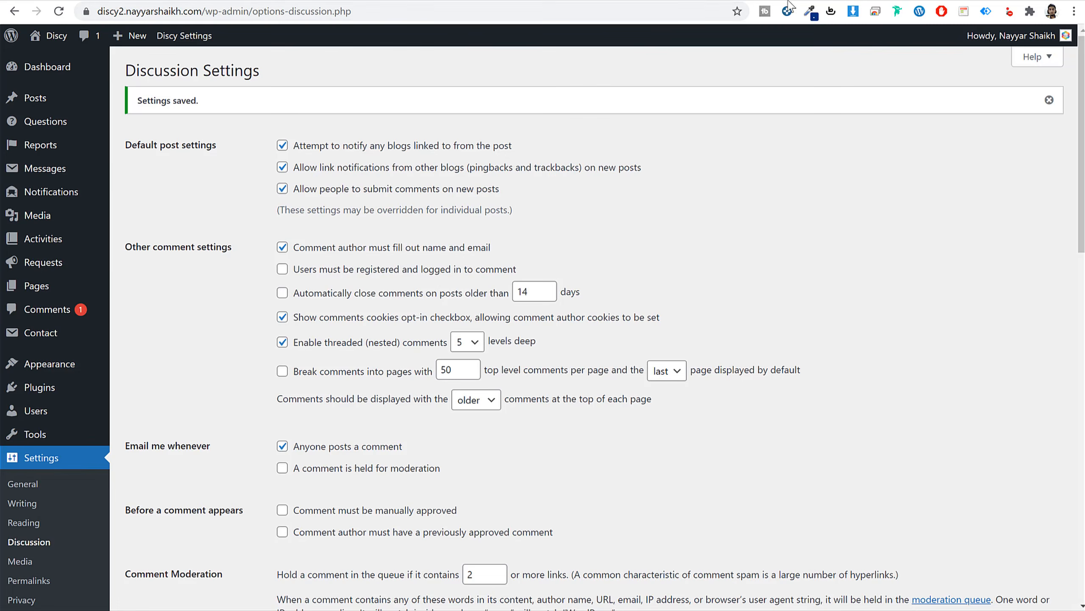
click(431, 1)
click(60, 12)
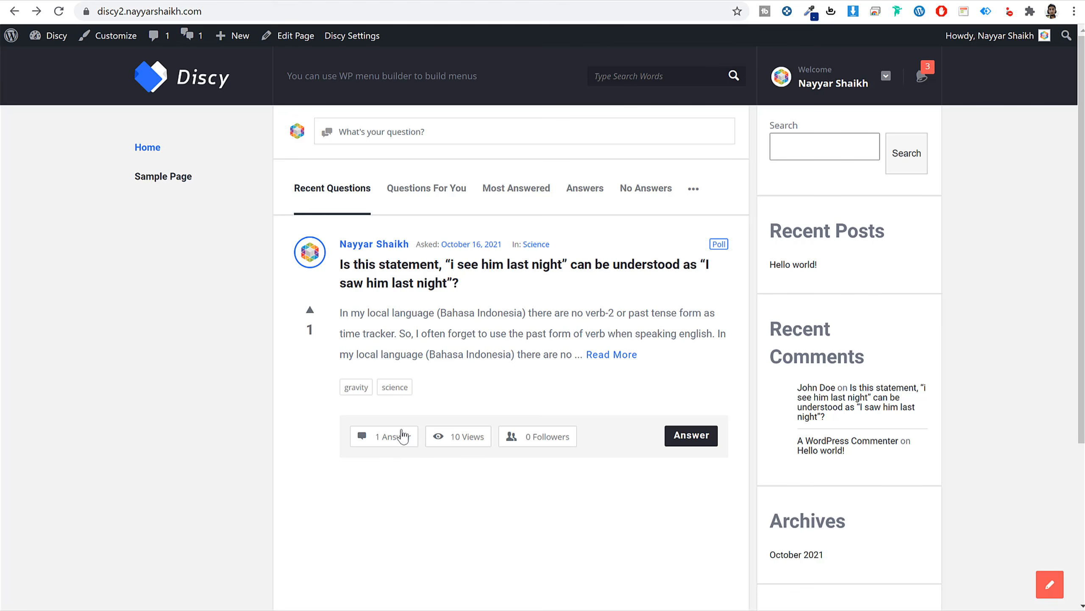
click(456, 279)
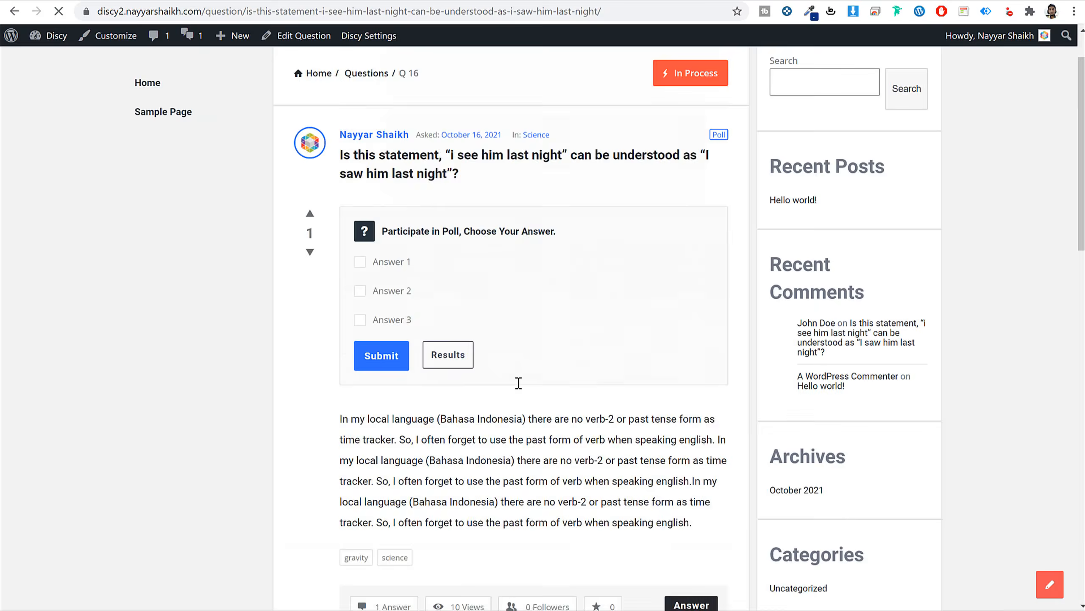
scroll(513, 380, down, 12)
scroll(467, 360, up, 3)
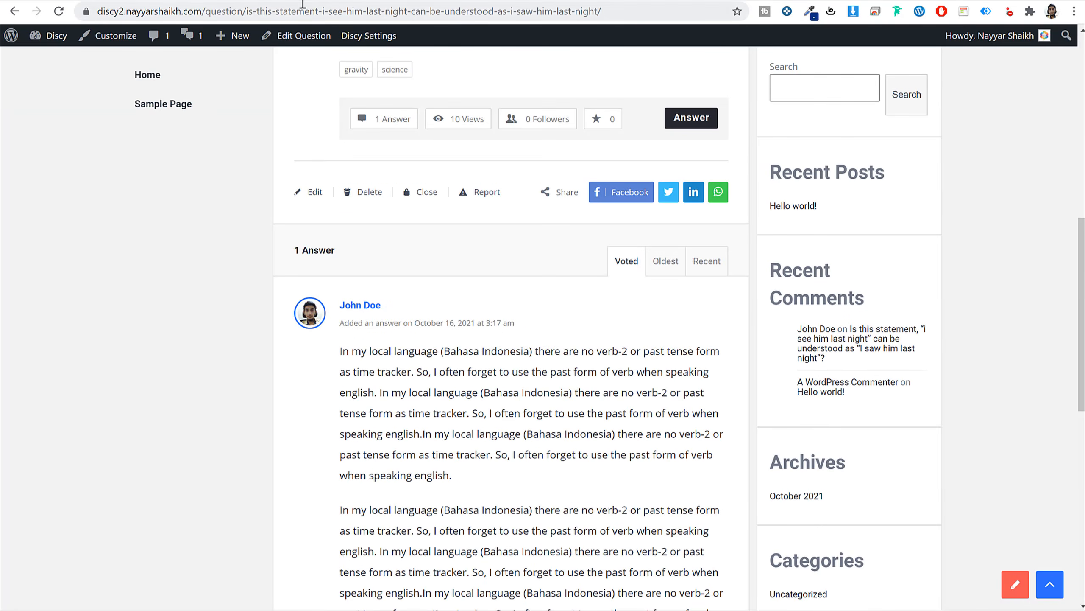
scroll(504, 451, up, 5)
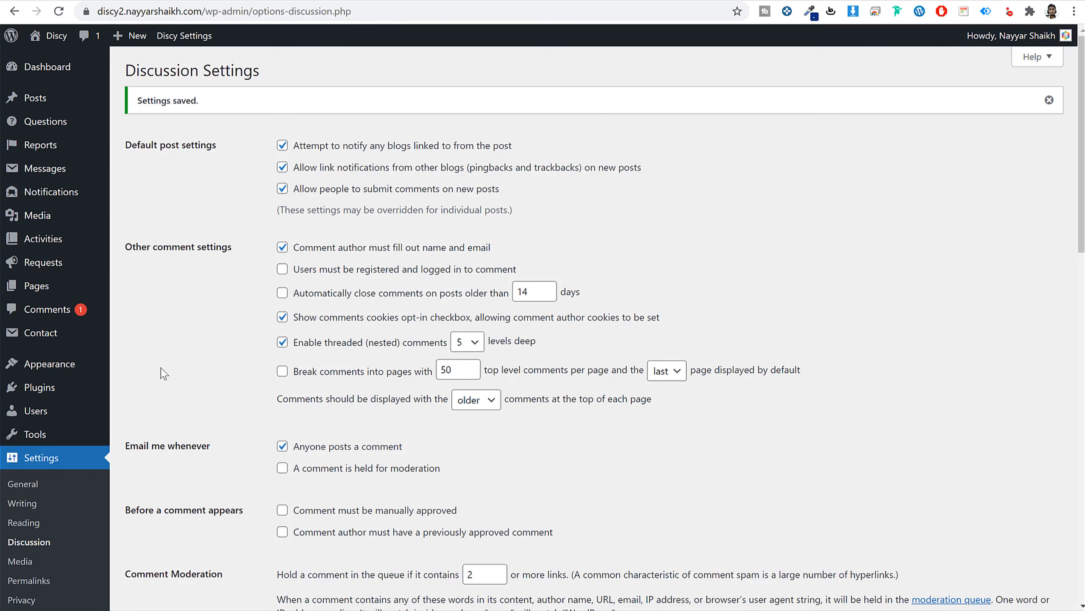
Approve the member's pending answer in Comments > All Comments.
click(47, 310)
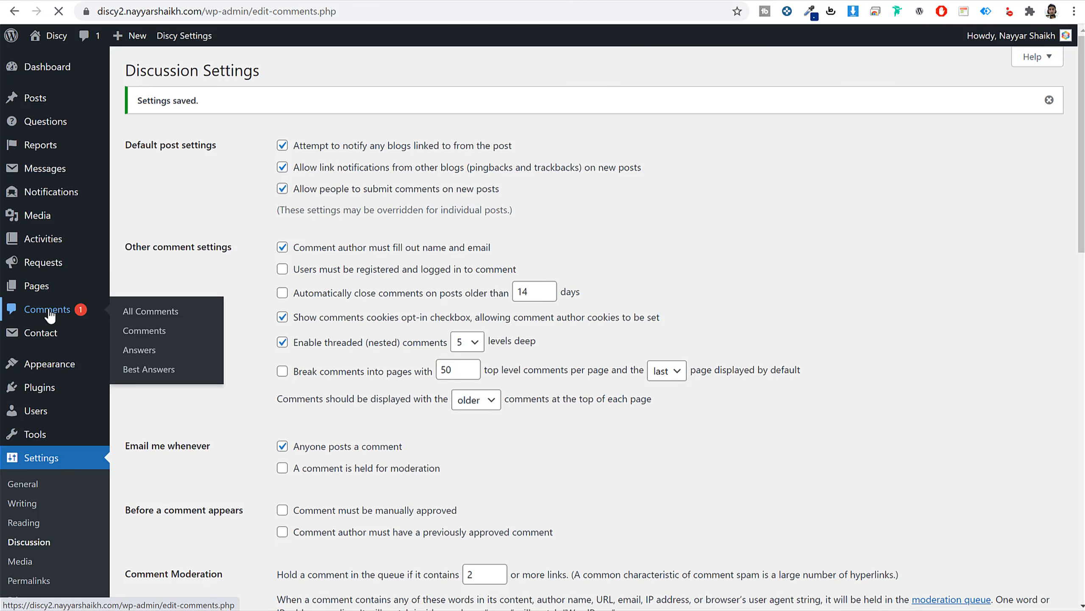
scroll(589, 348, down, 5)
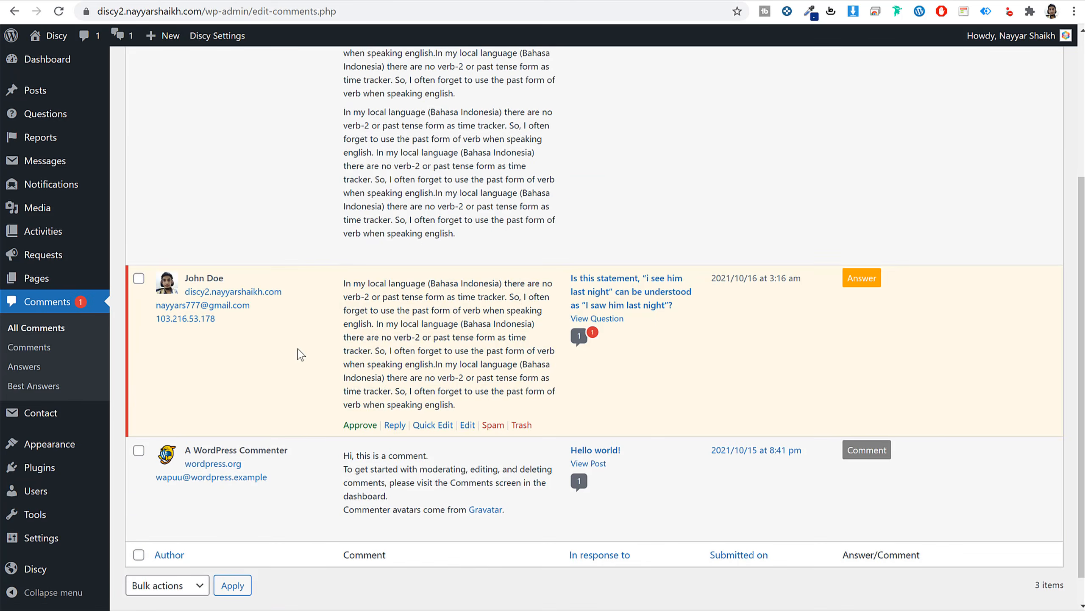
scroll(299, 354, up, 5)
scroll(392, 447, down, 6)
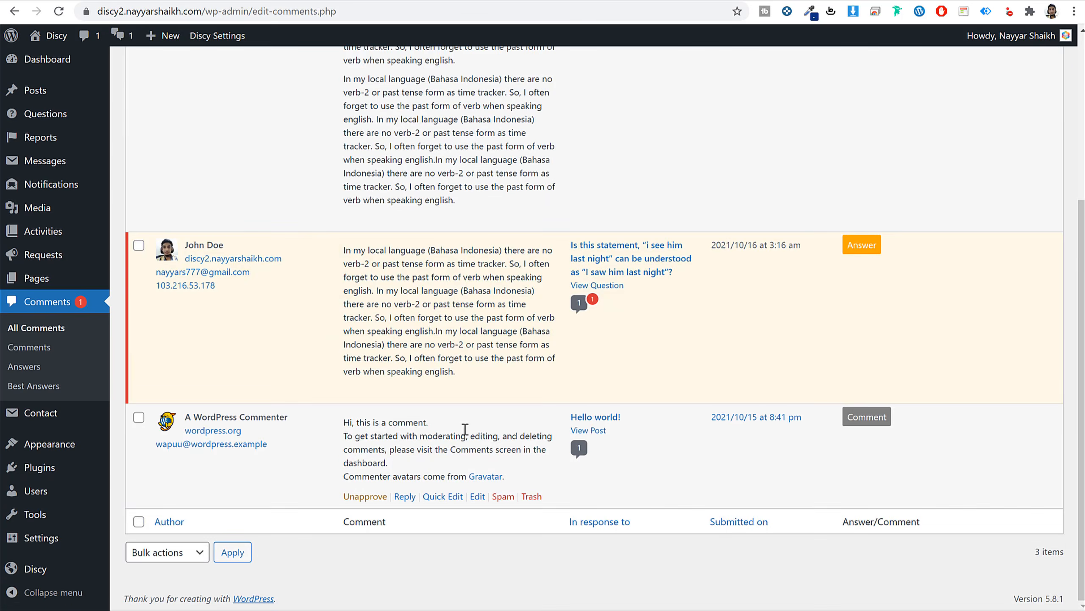
click(360, 398)
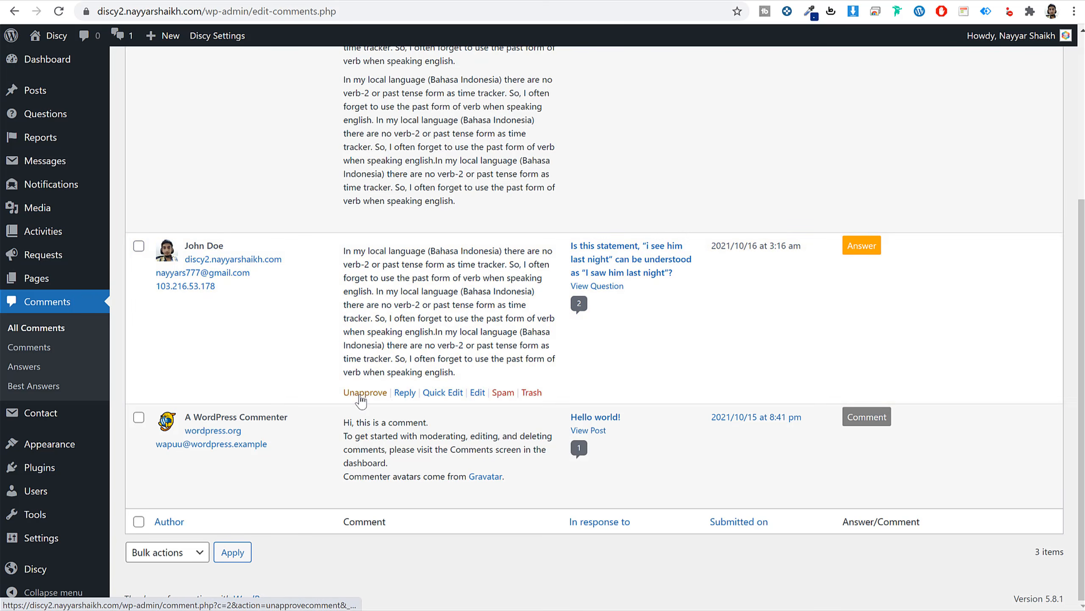
Reload the question page so the newly approved answer appears.
click(341, 1)
click(402, 9)
key(Return)
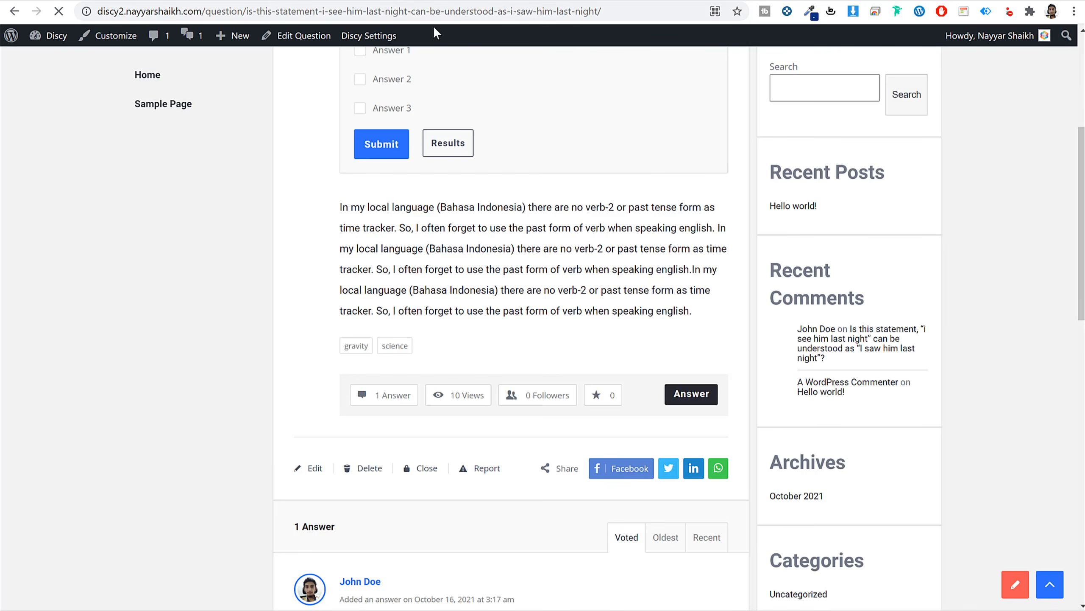
scroll(507, 119, down, 20)
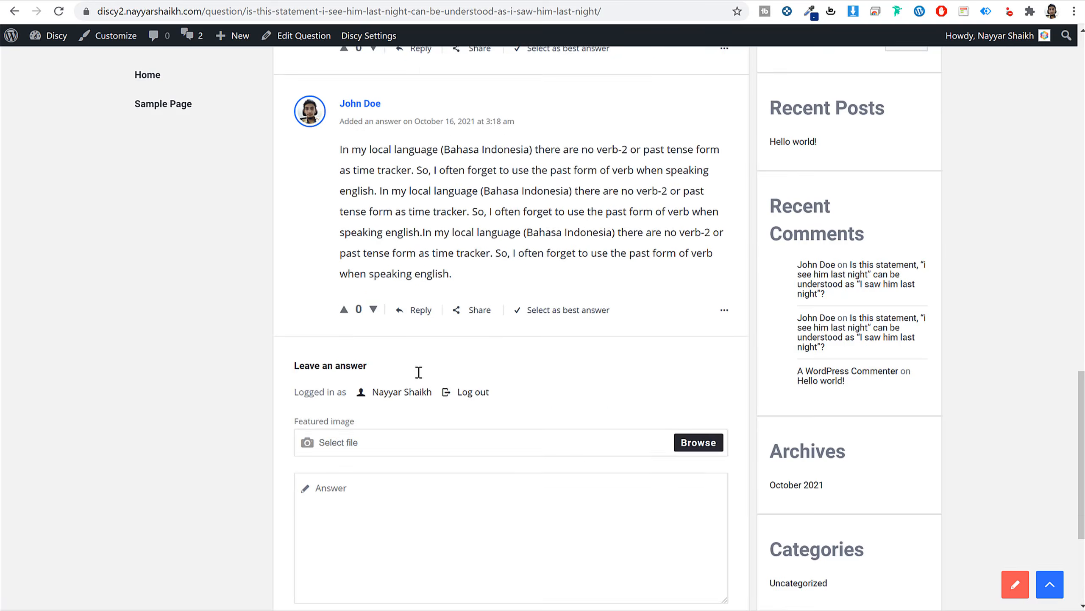
scroll(419, 371, up, 20)
scroll(566, 295, down, 7)
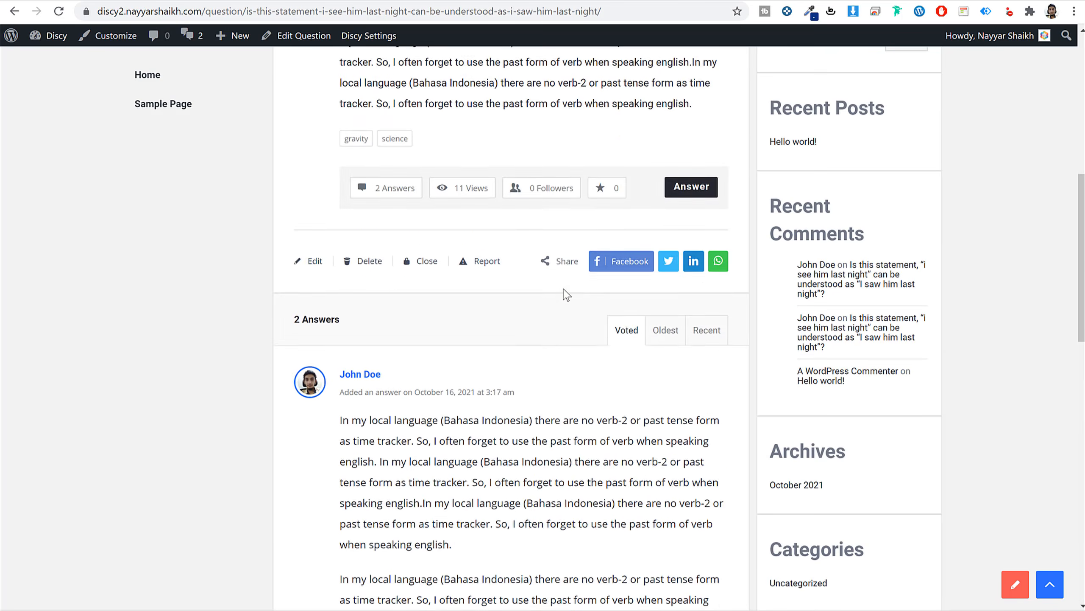
scroll(572, 359, down, 6)
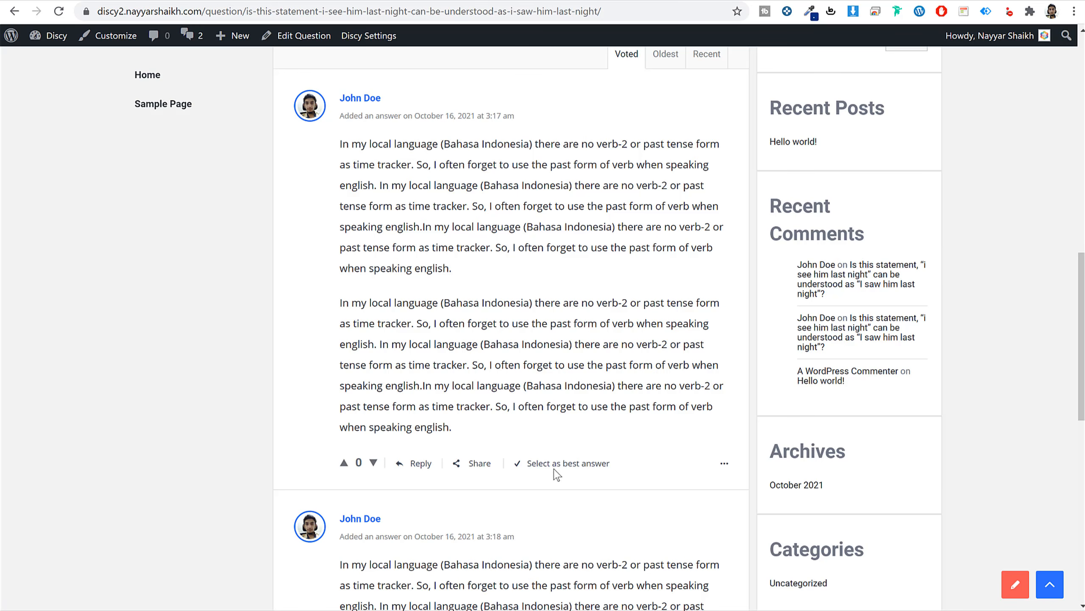
Give the first answer 1 upvote and mark it as Best answer.
click(343, 463)
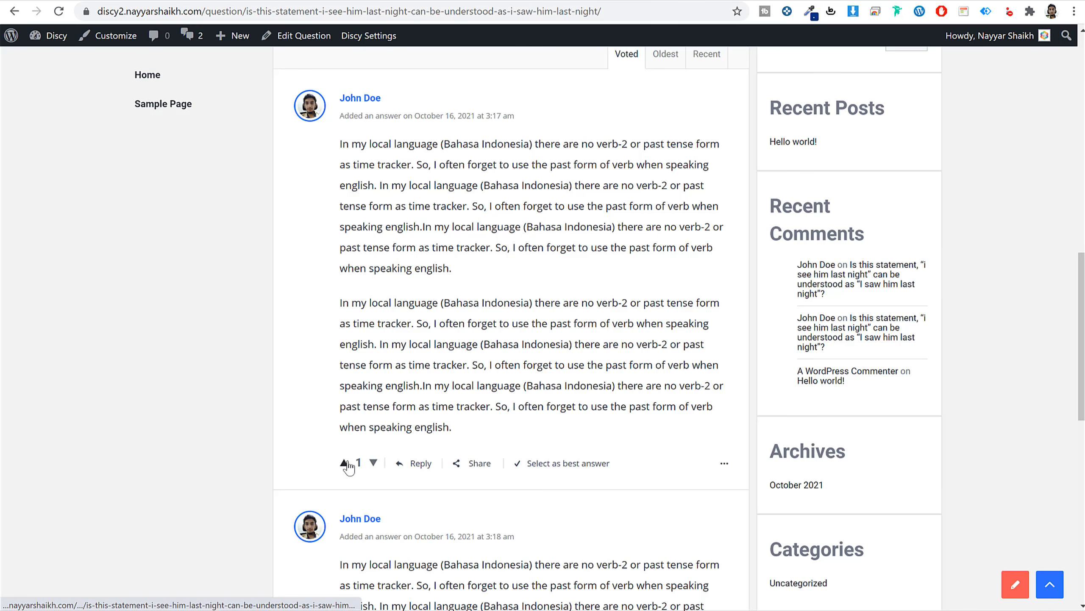
click(556, 463)
scroll(566, 389, up, 11)
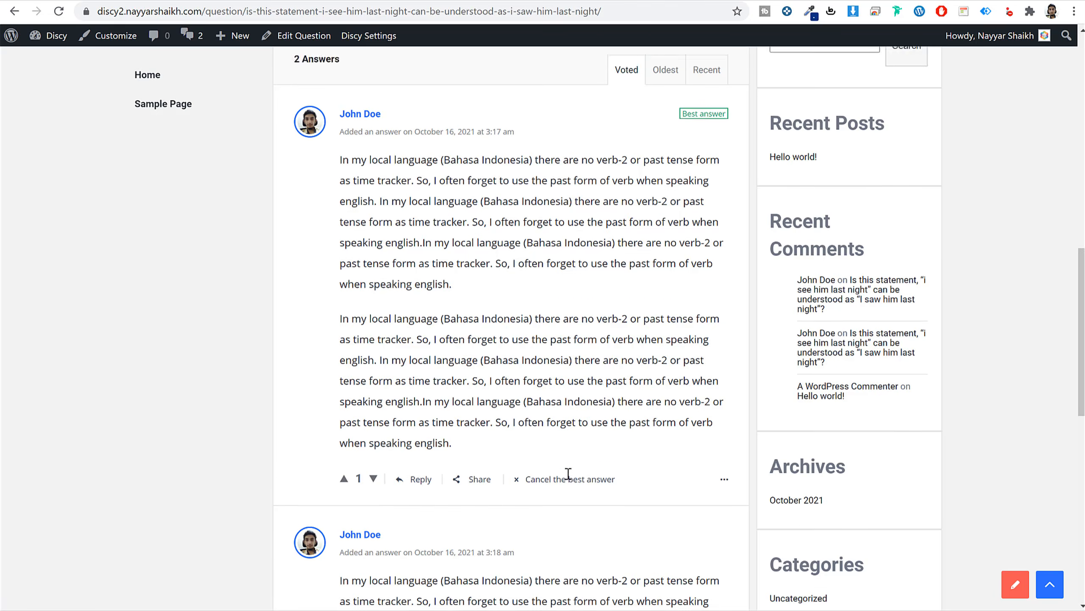
scroll(569, 477, down, 8)
scroll(688, 236, up, 1)
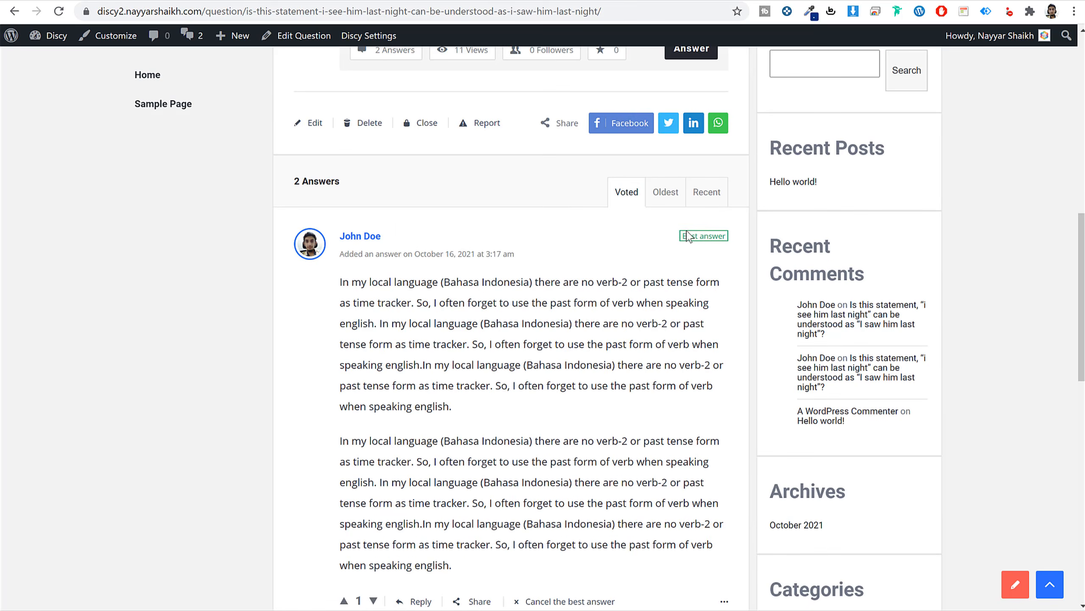
triple_click(693, 238)
click(722, 252)
scroll(704, 274, up, 10)
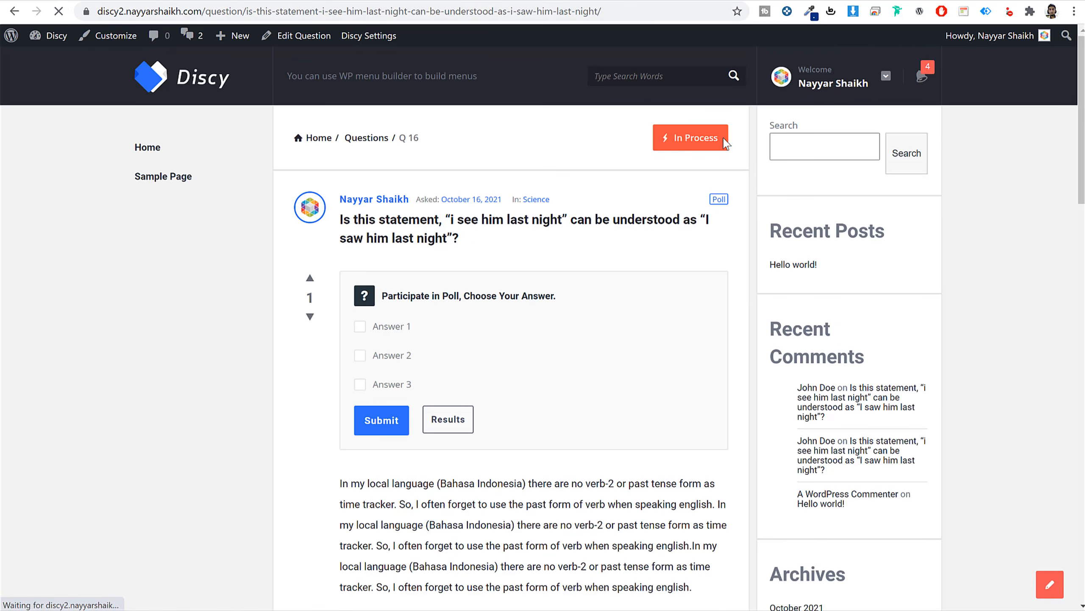
Switch the question from In Process to Answered and check the new notifications.
click(682, 138)
drag(678, 139, 781, 135)
click(681, 138)
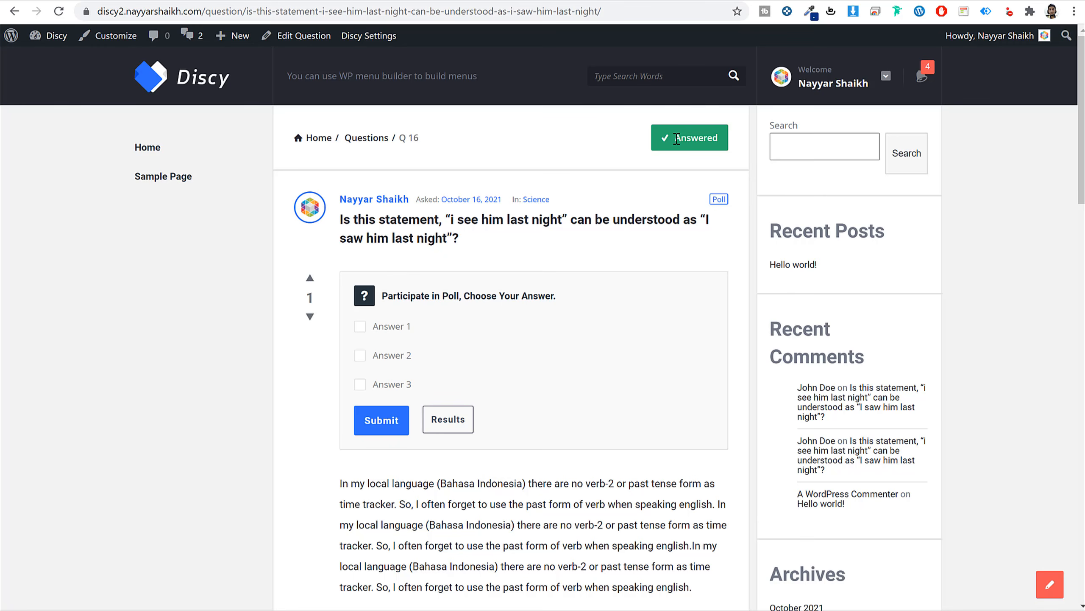
click(922, 76)
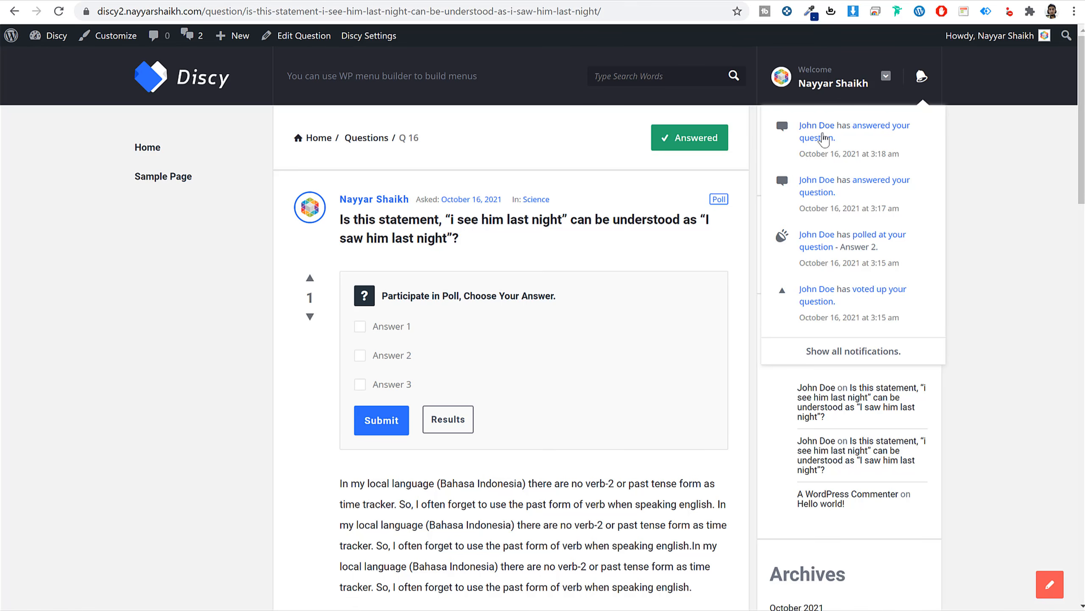
click(982, 144)
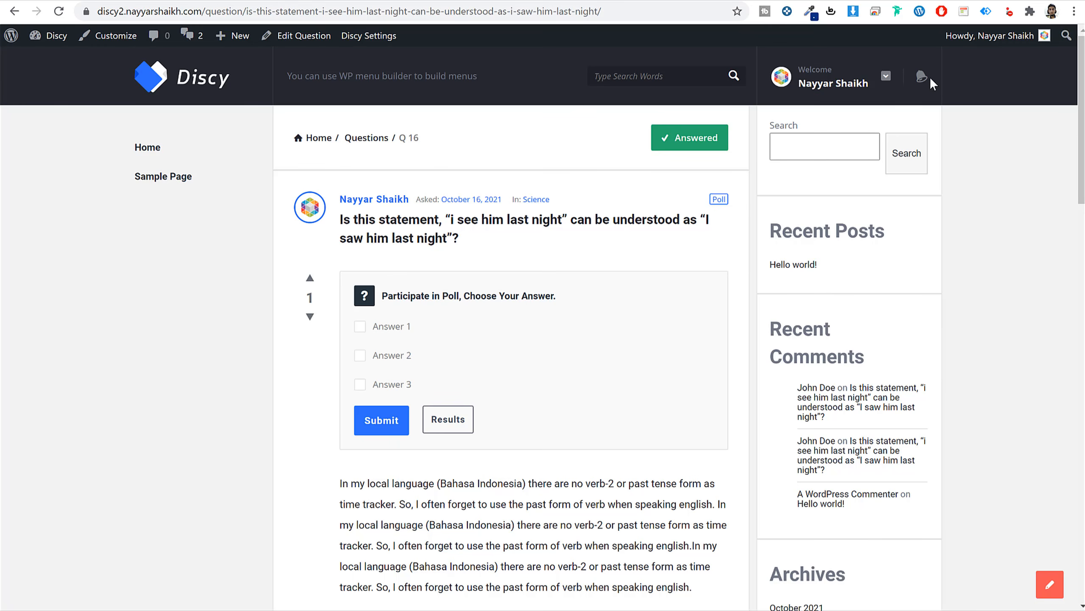
Open the user profile's Point history showing 1 point for 'Voted your question.'.
click(886, 75)
click(841, 133)
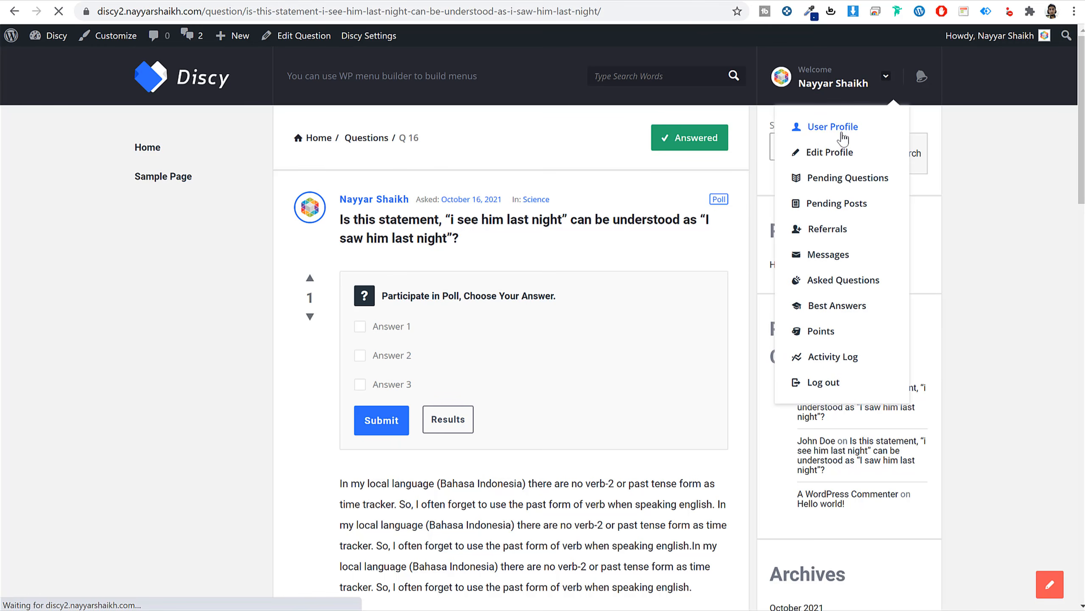
scroll(703, 380, down, 5)
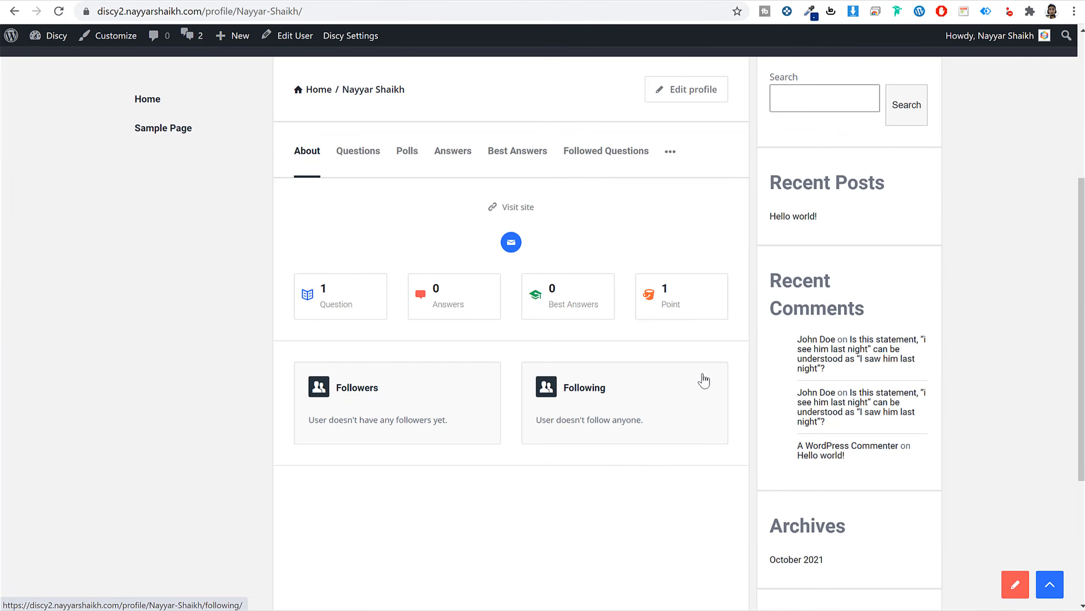
click(692, 310)
scroll(599, 342, down, 5)
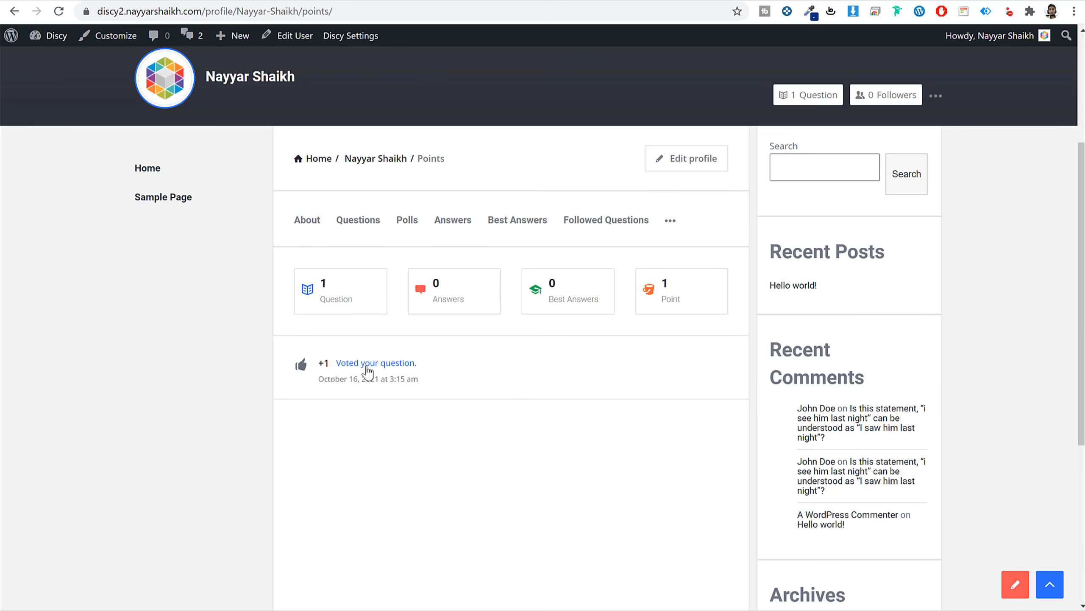
drag(434, 370, 338, 366)
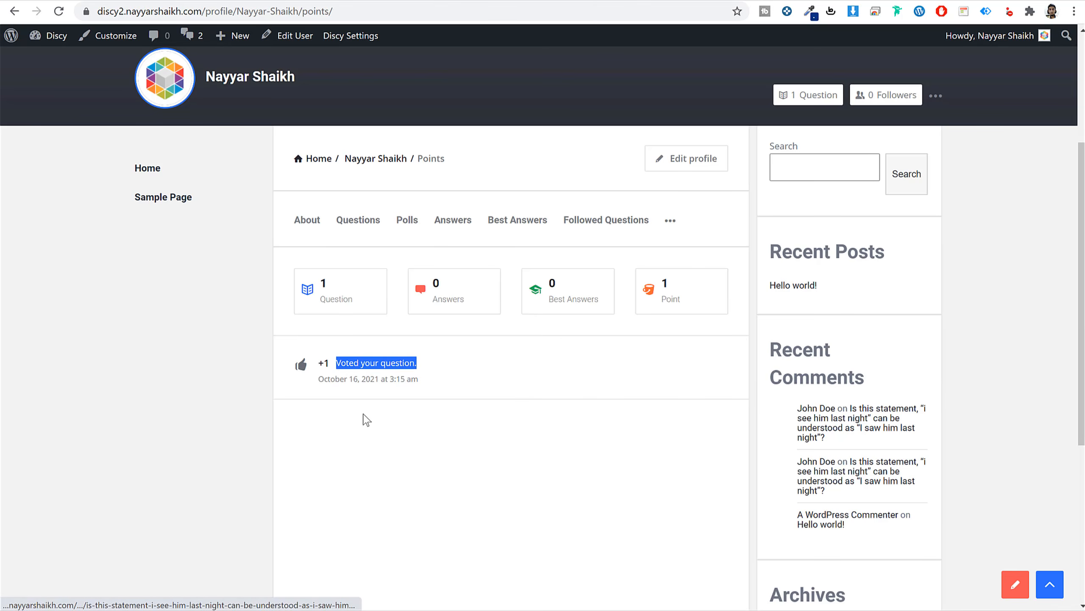
click(378, 383)
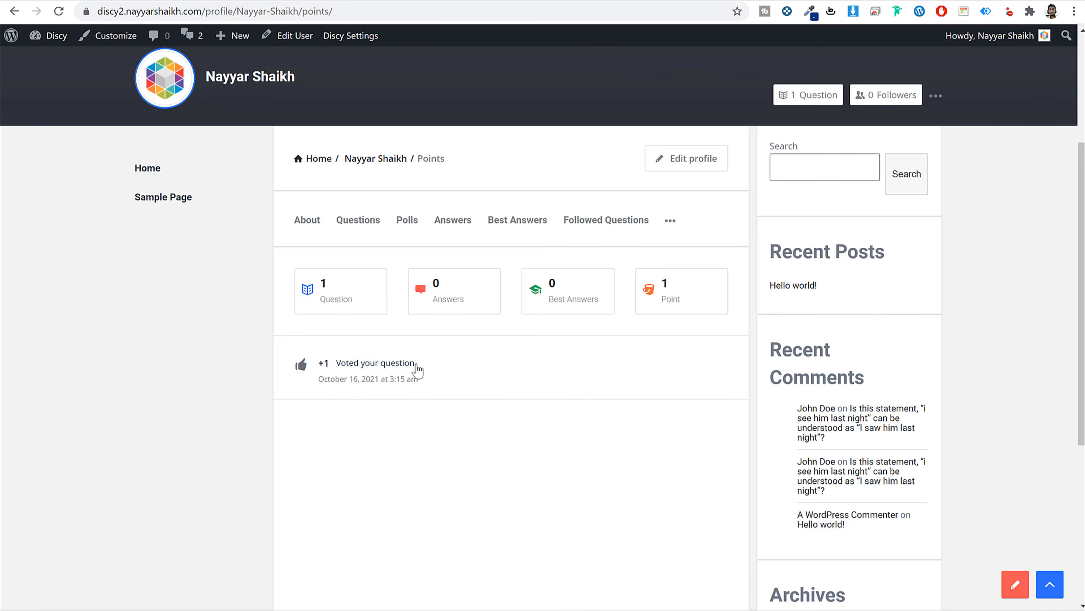
scroll(412, 456, up, 5)
scroll(456, 437, down, 5)
scroll(456, 436, up, 3)
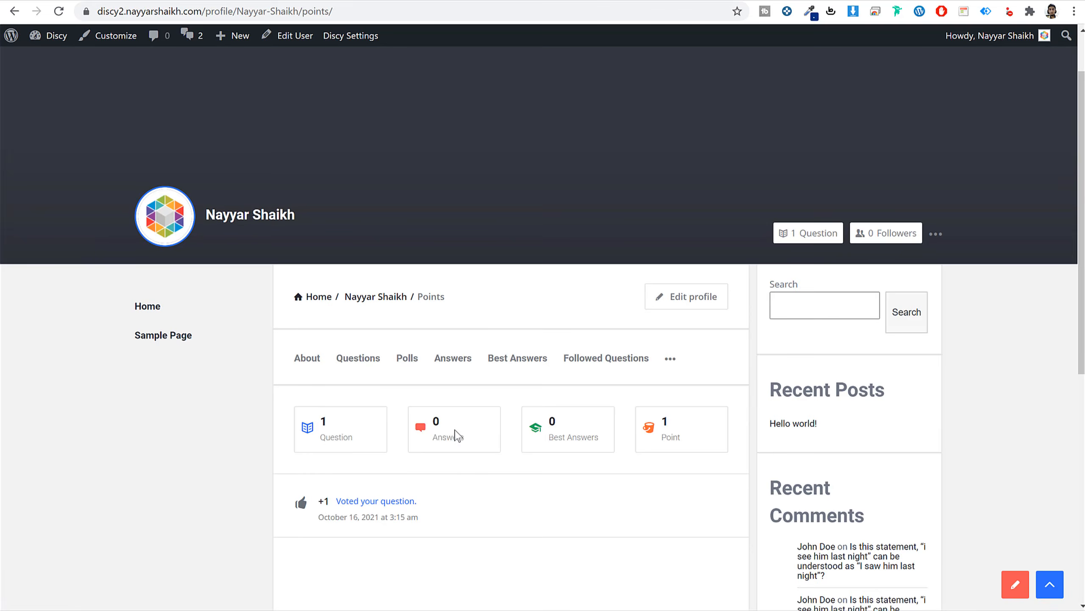
scroll(438, 487, up, 1)
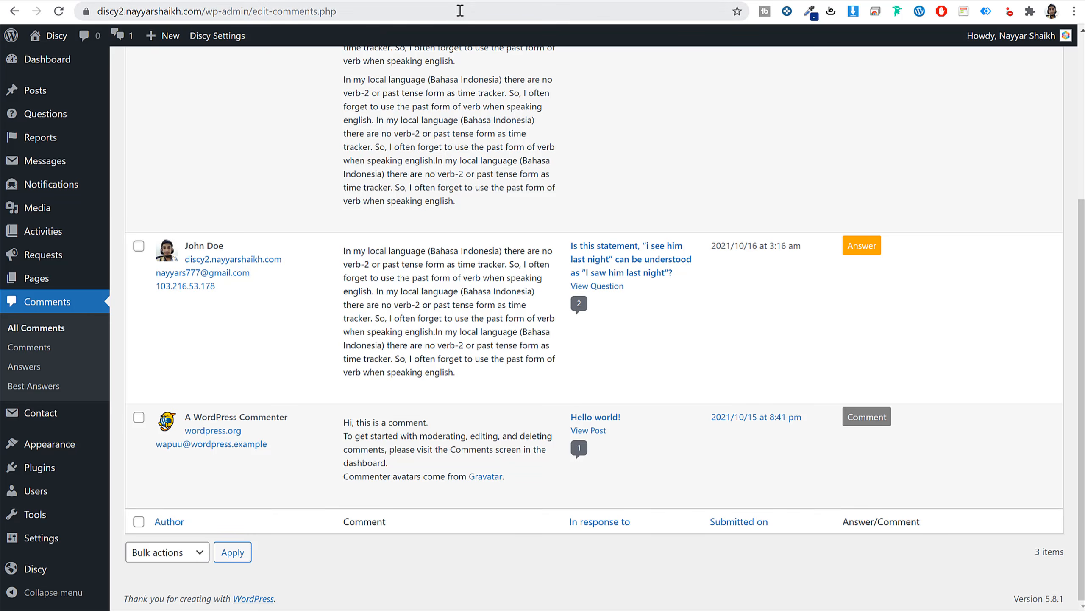
scroll(452, 263, up, 10)
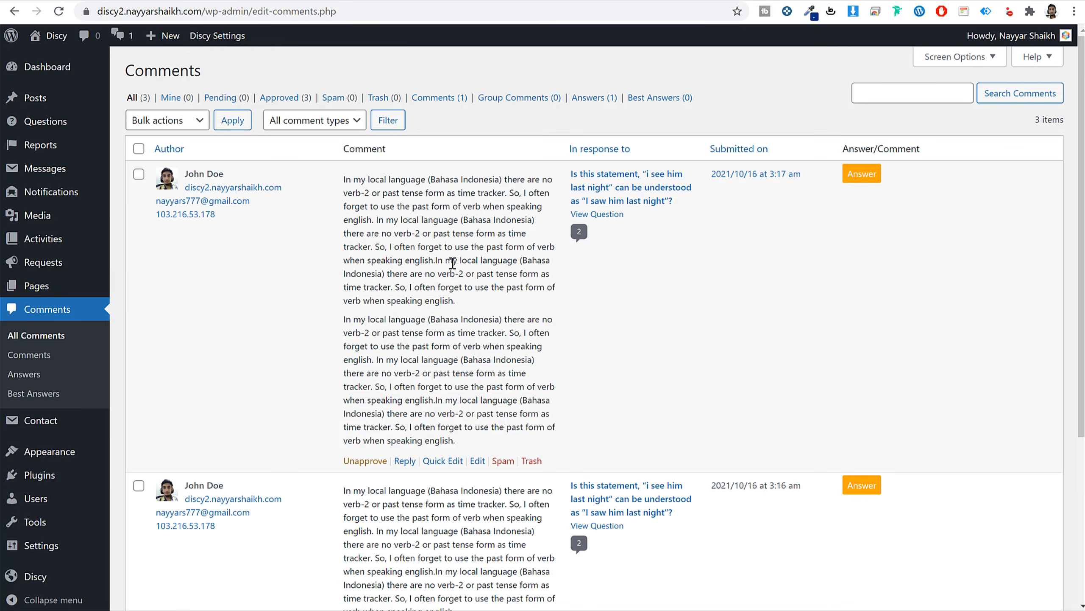
Open the Badges & Points section of the Discy theme settings.
click(217, 37)
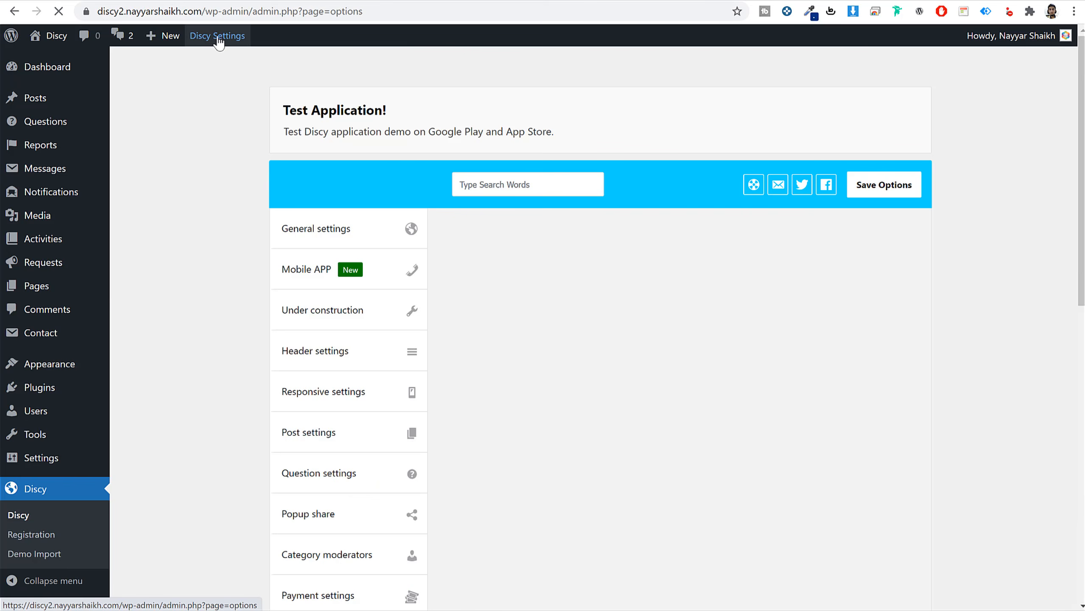
scroll(936, 274, down, 6)
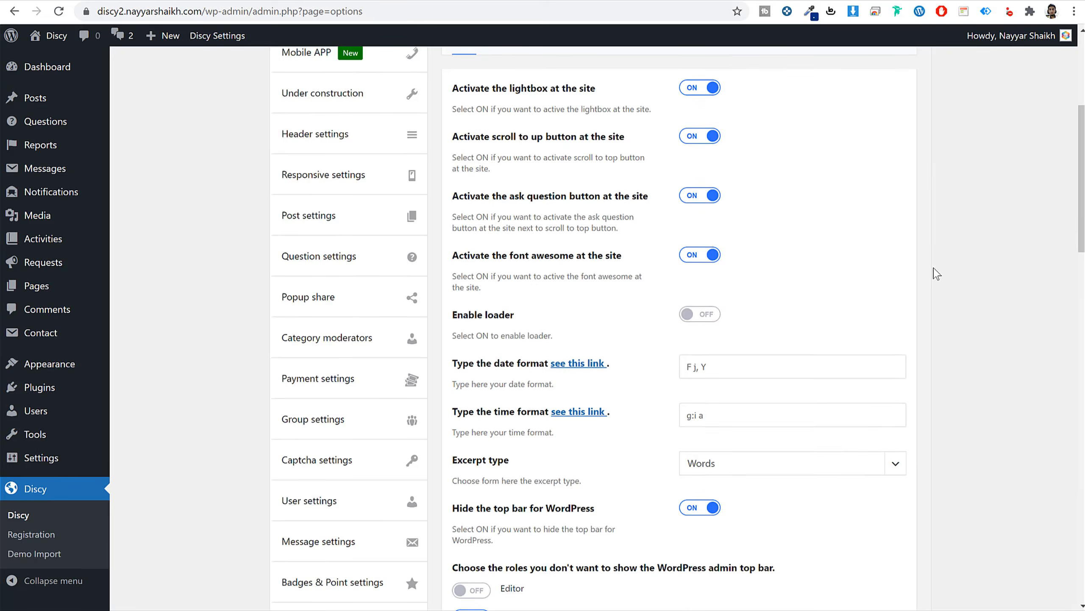
scroll(935, 274, down, 6)
click(325, 314)
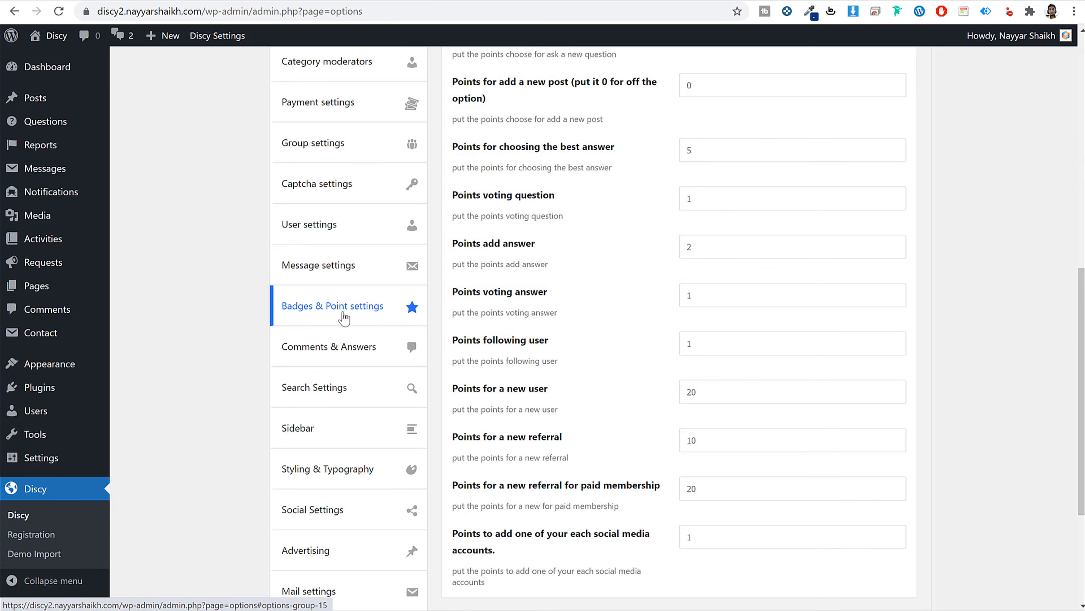
scroll(524, 323, up, 8)
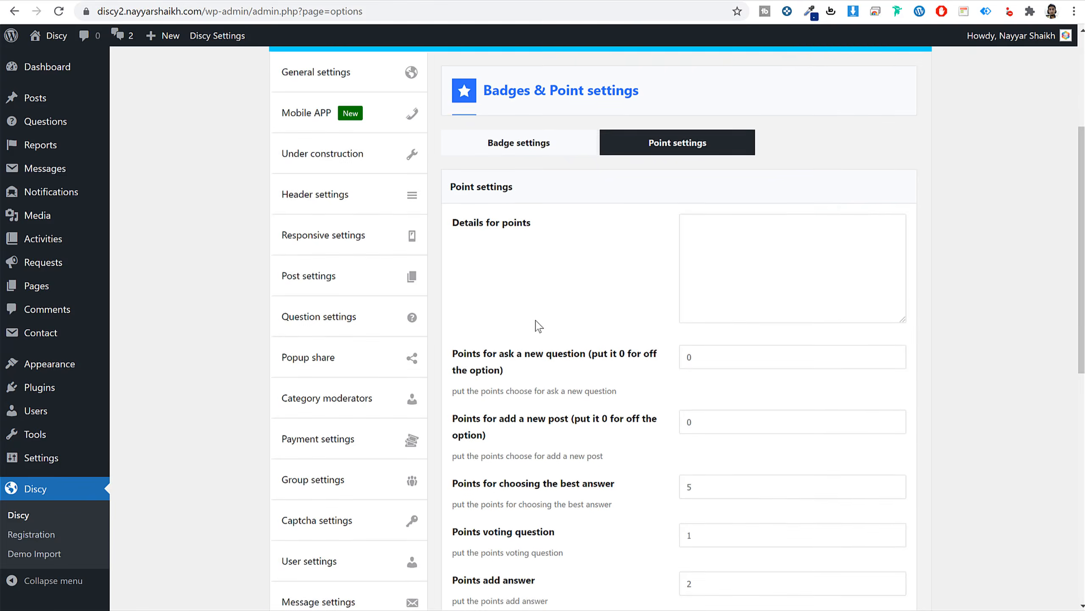
scroll(539, 326, up, 2)
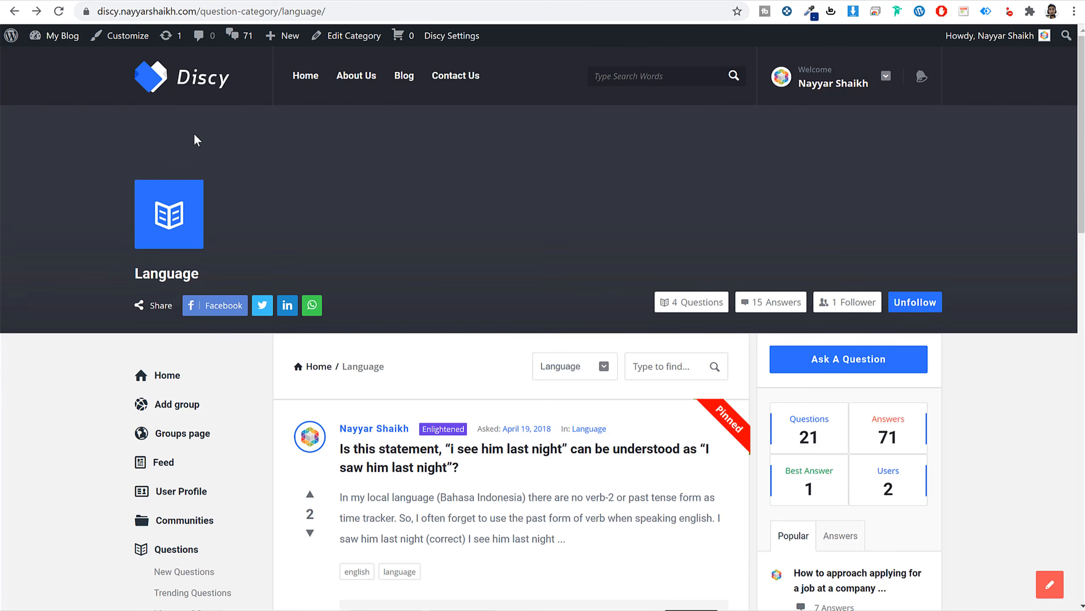
scroll(252, 254, down, 10)
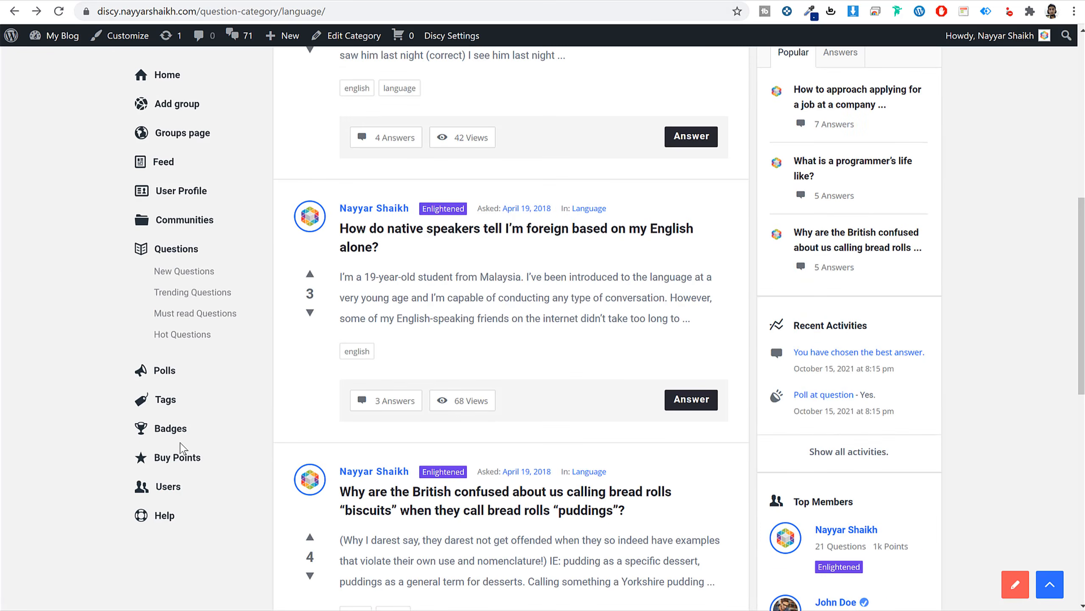
Copy the Points System paragraph from the demo Badges page into Details for points.
click(183, 436)
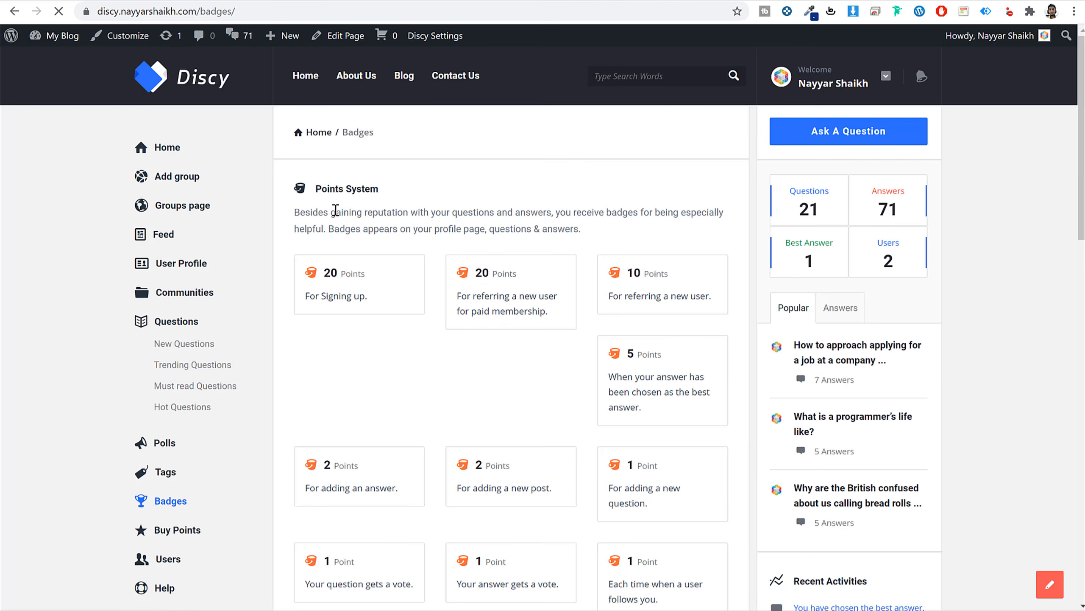
triple_click(351, 185)
triple_click(391, 216)
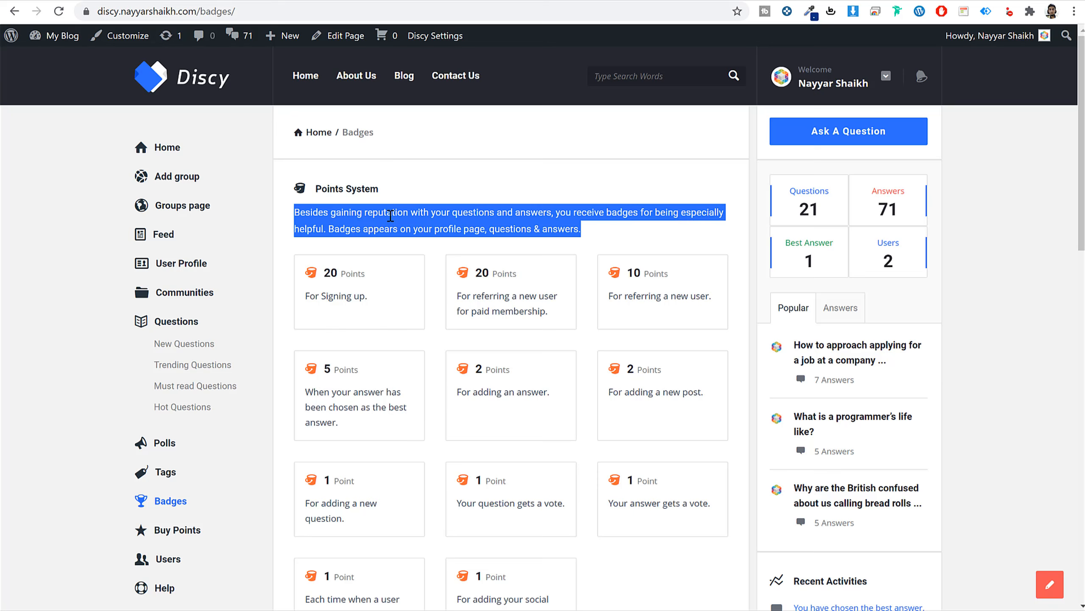
right_click(367, 227)
click(387, 233)
click(281, 2)
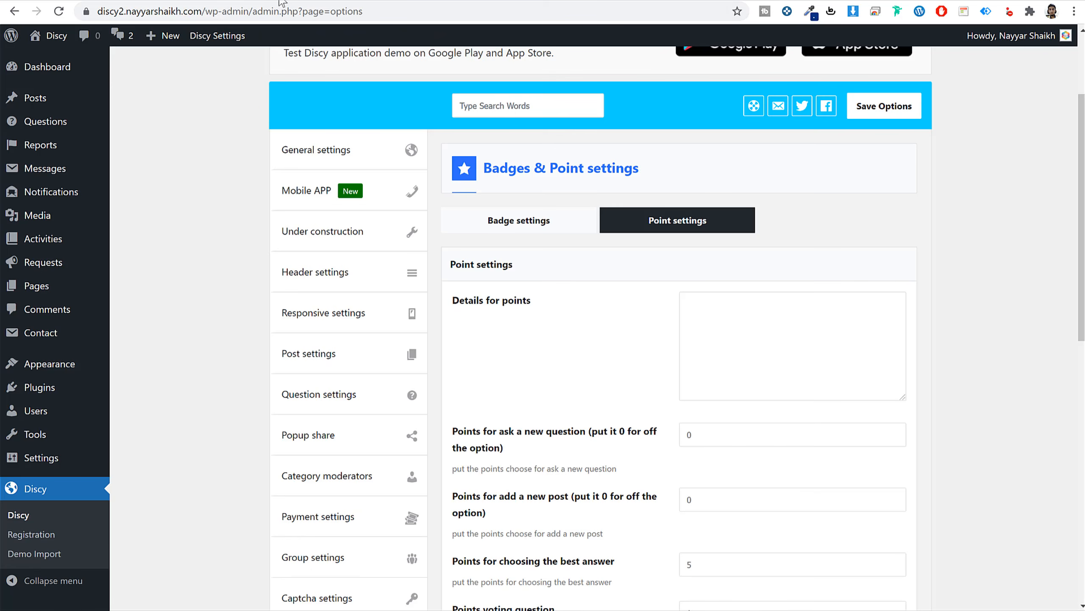
click(767, 334)
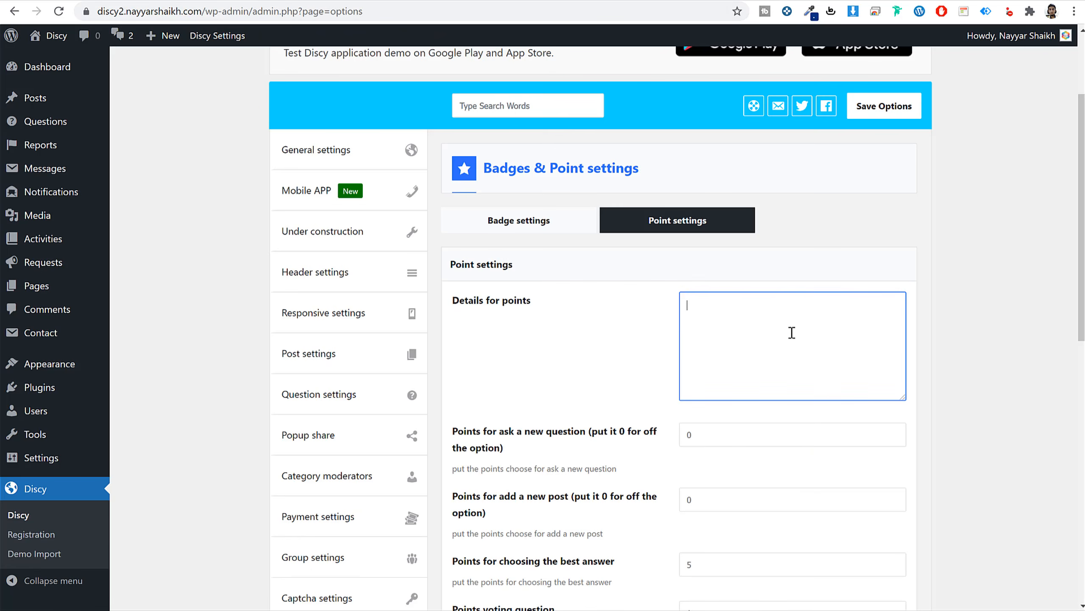
key(ctrl+v)
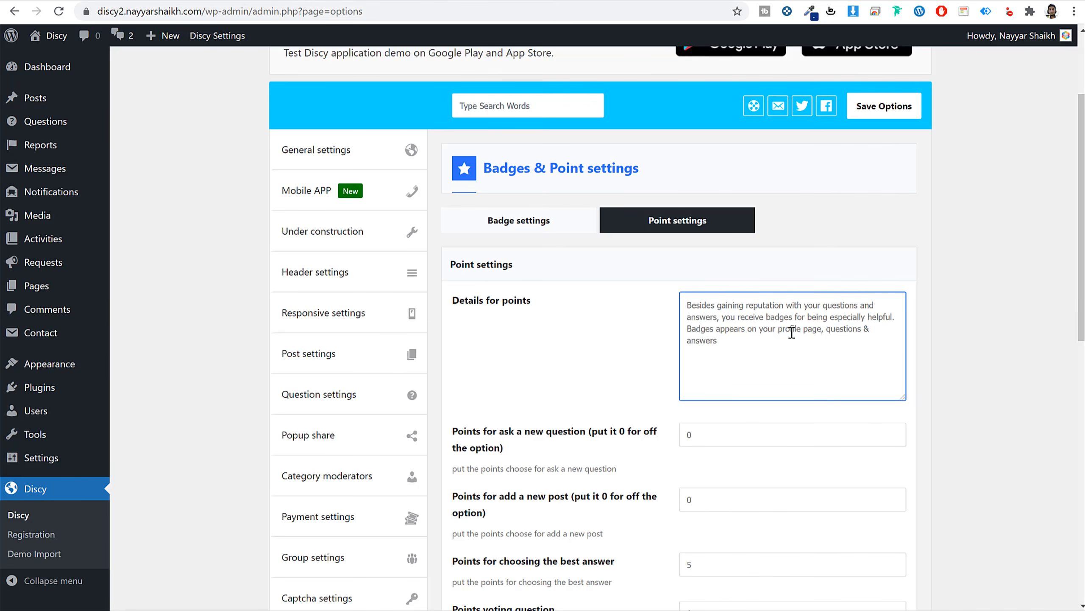
scroll(792, 333, down, 5)
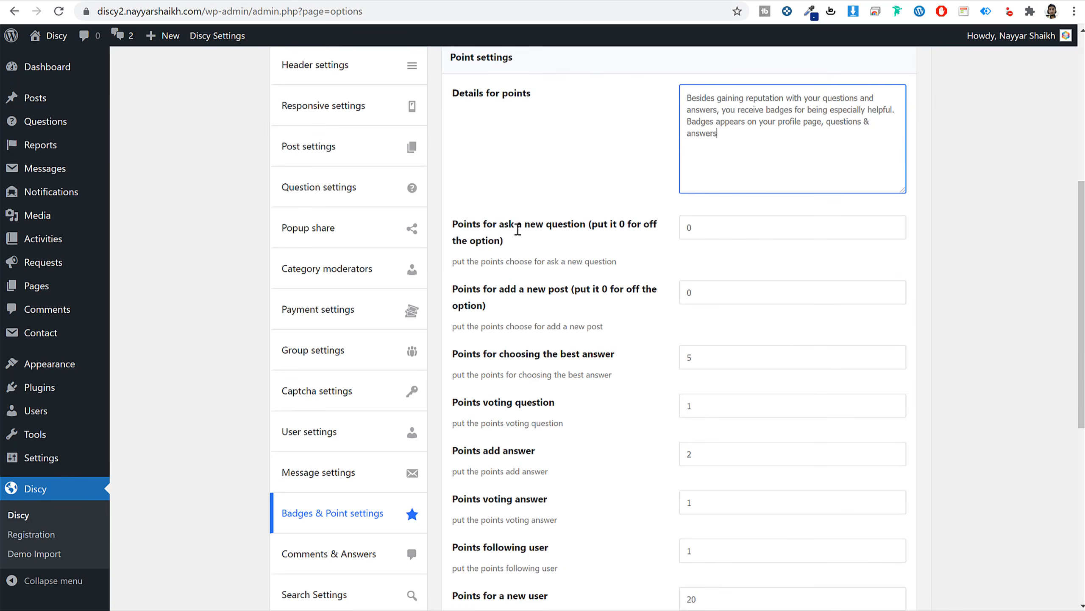
Set 1 point for asking a question and 5 for adding a post, then save.
drag(722, 225, 643, 241)
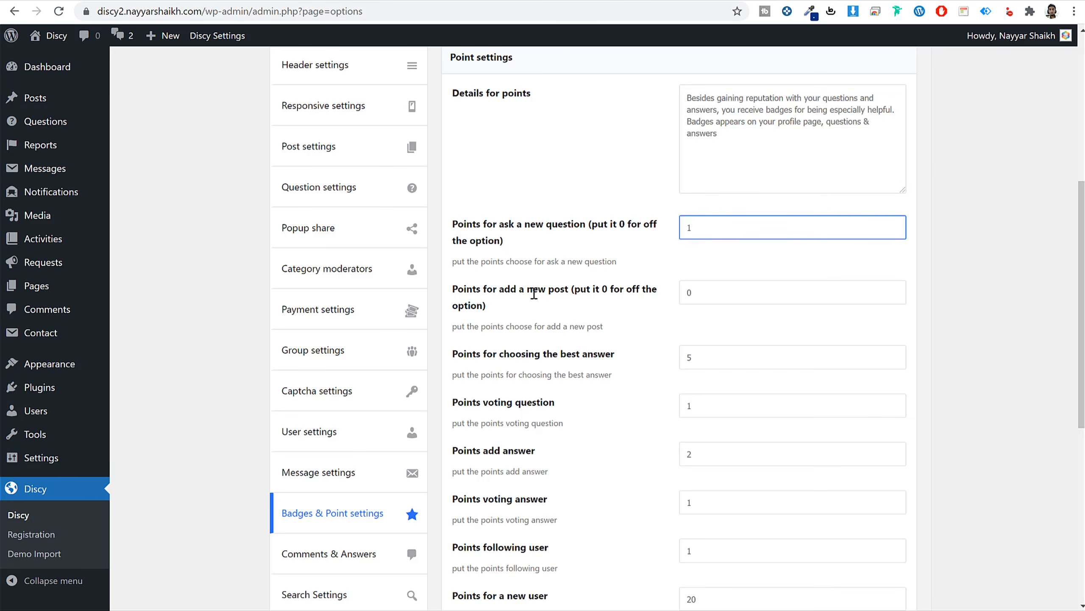
drag(691, 292, 613, 300)
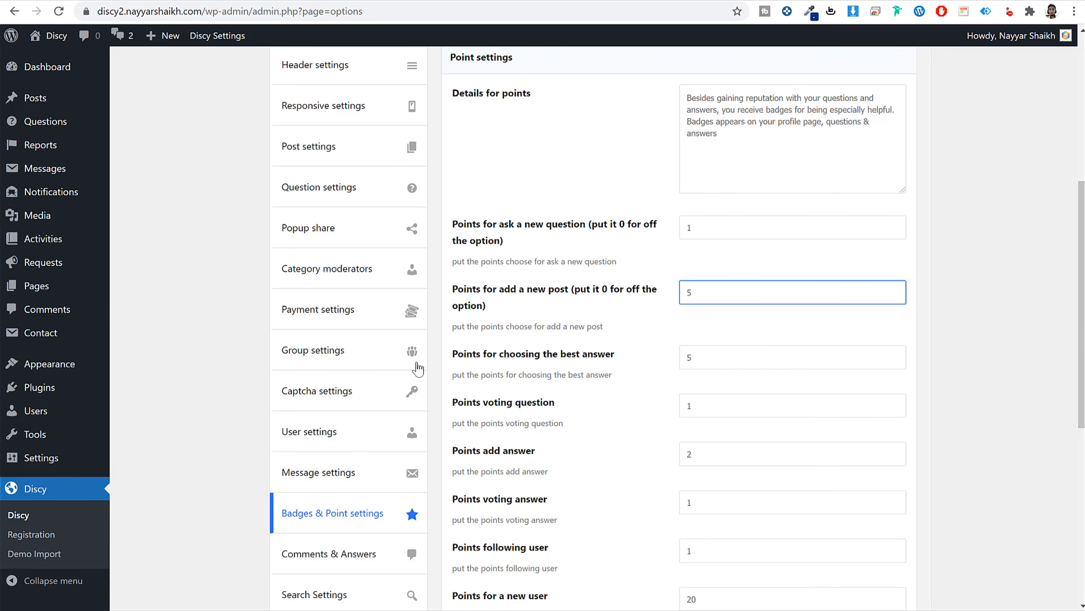
click(968, 345)
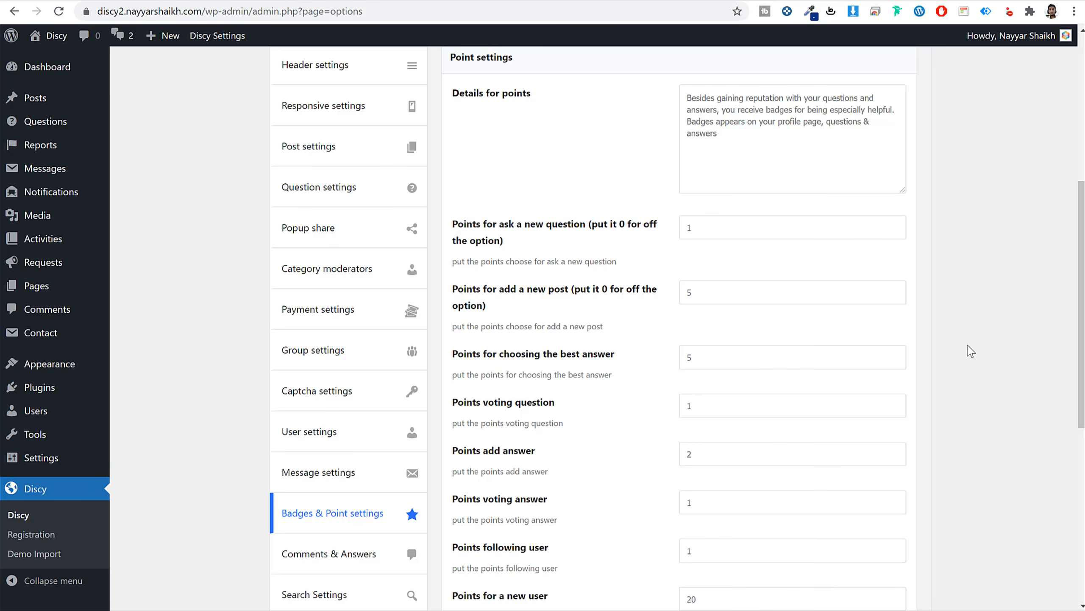
drag(765, 353, 685, 361)
scroll(716, 354, down, 3)
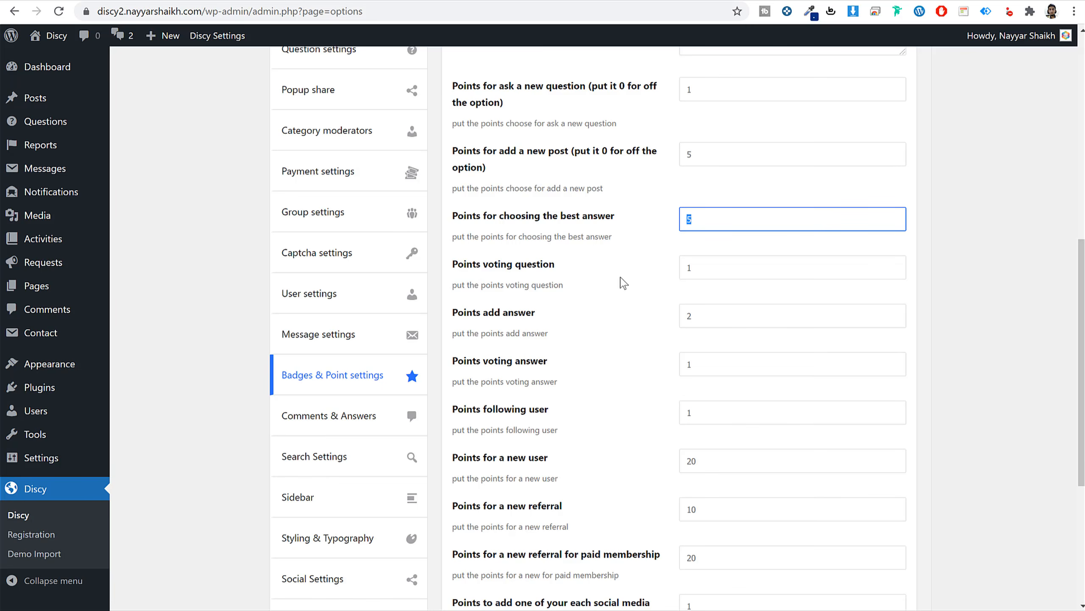
double_click(710, 314)
scroll(708, 351, down, 3)
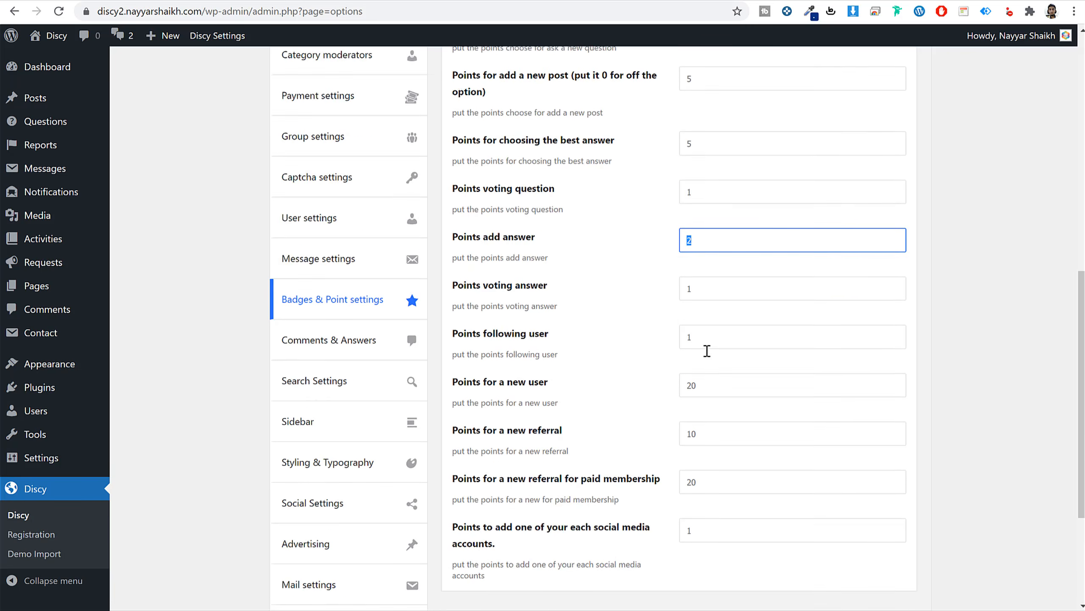
scroll(601, 322, down, 3)
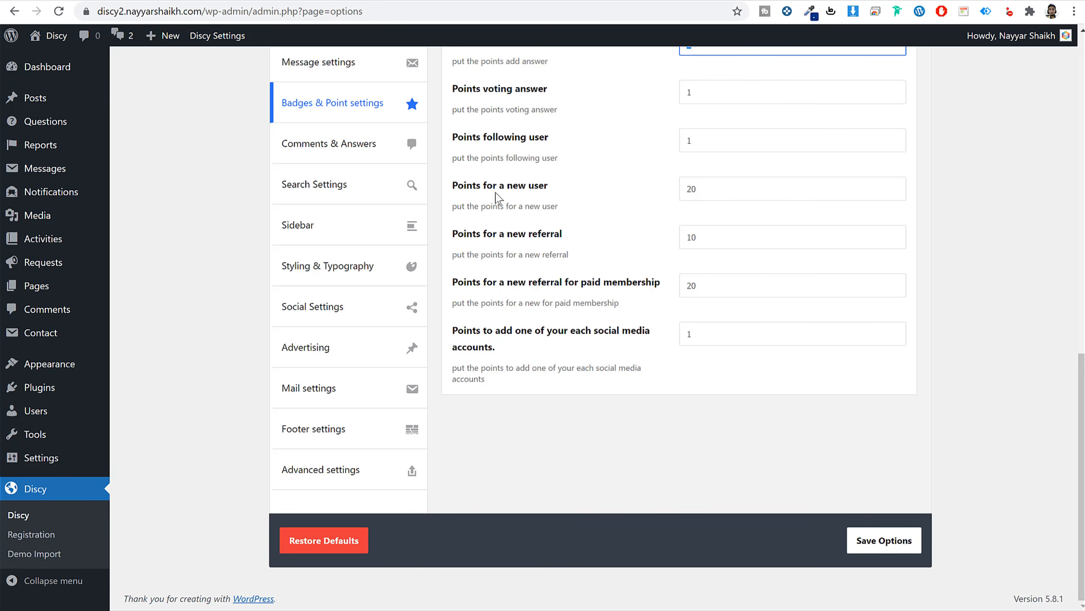
double_click(730, 187)
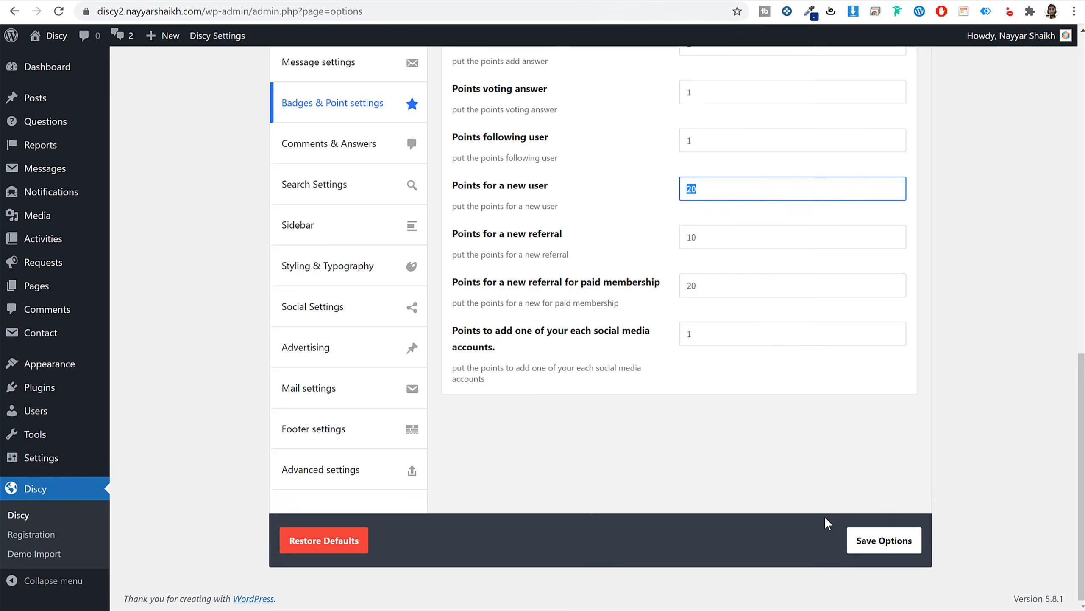
click(855, 539)
scroll(863, 539, up, 4)
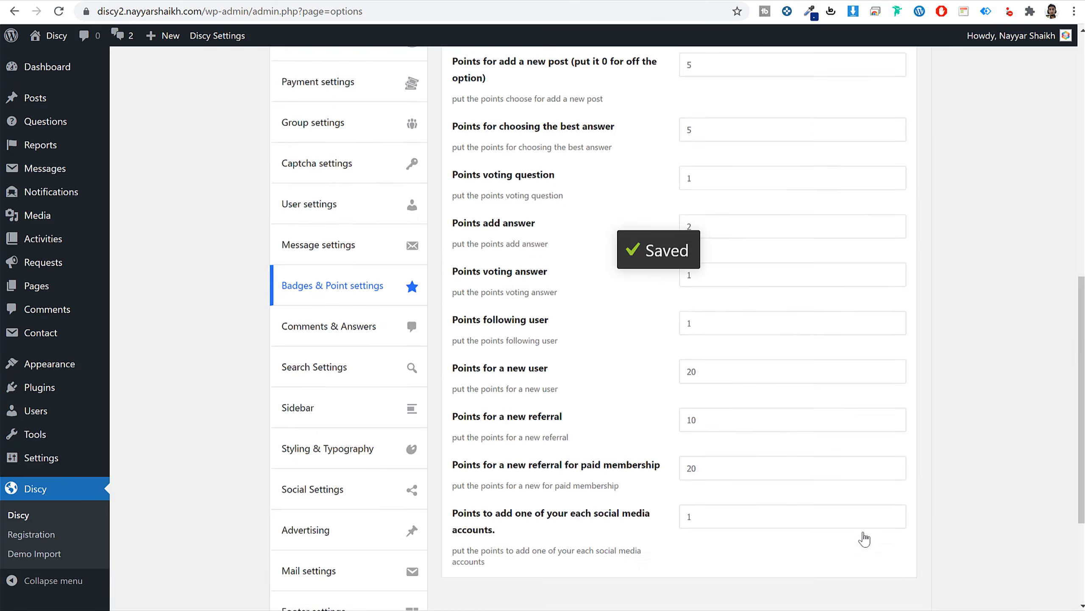
scroll(864, 538, up, 10)
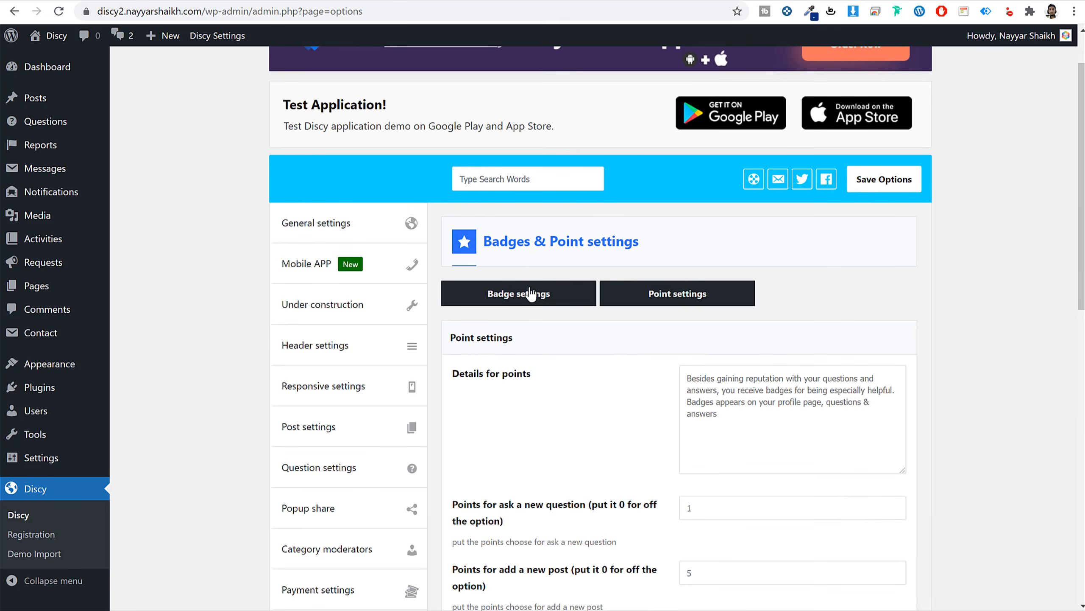
Paste the front-end Badges System reputation paragraph into Details for badges, keeping badge style By points.
click(530, 295)
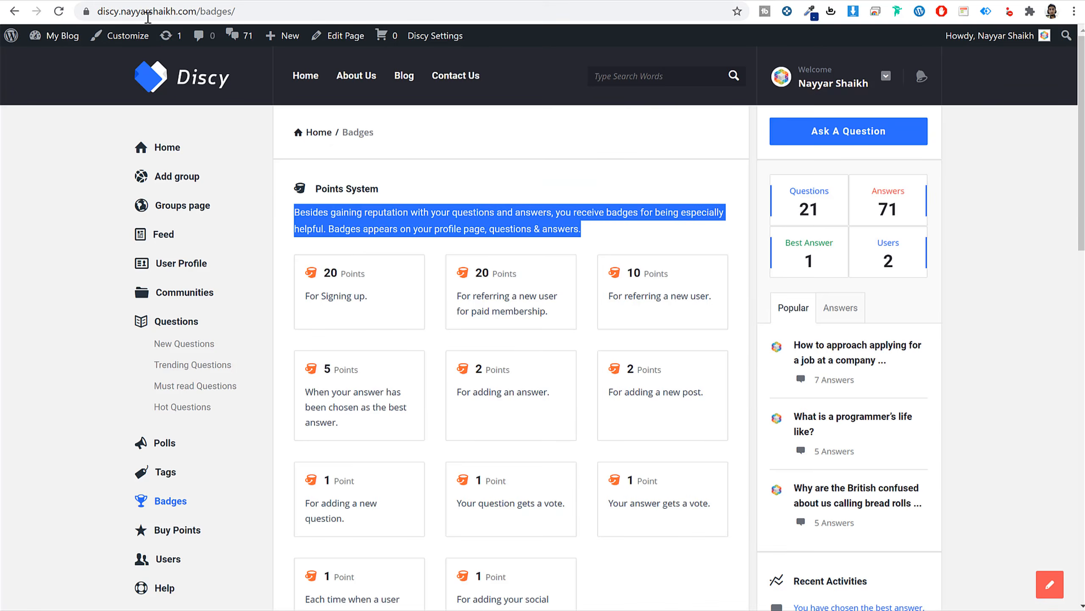
scroll(514, 431, down, 10)
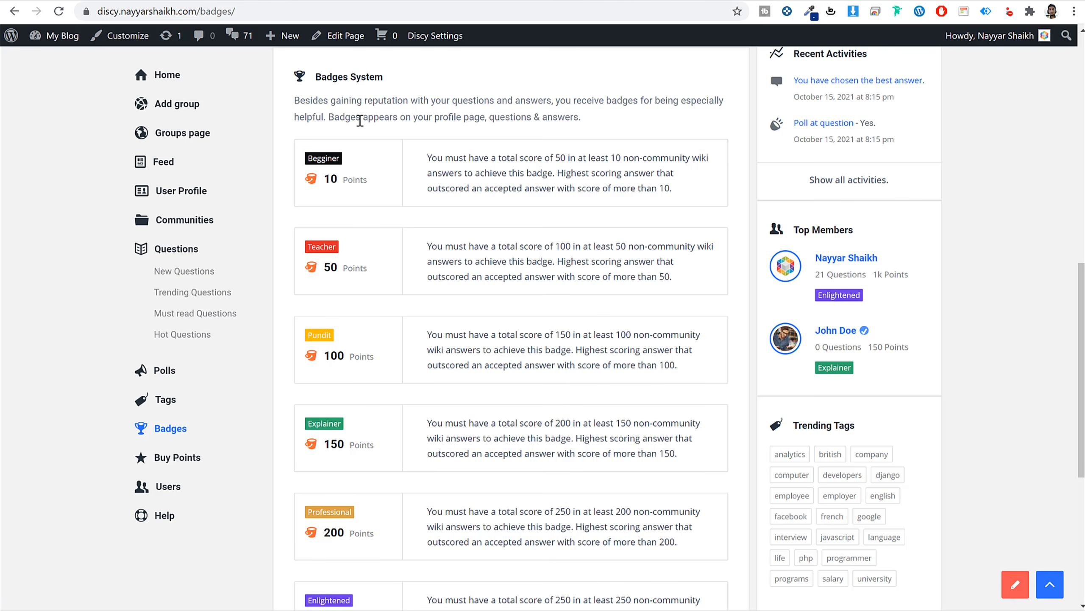
triple_click(361, 121)
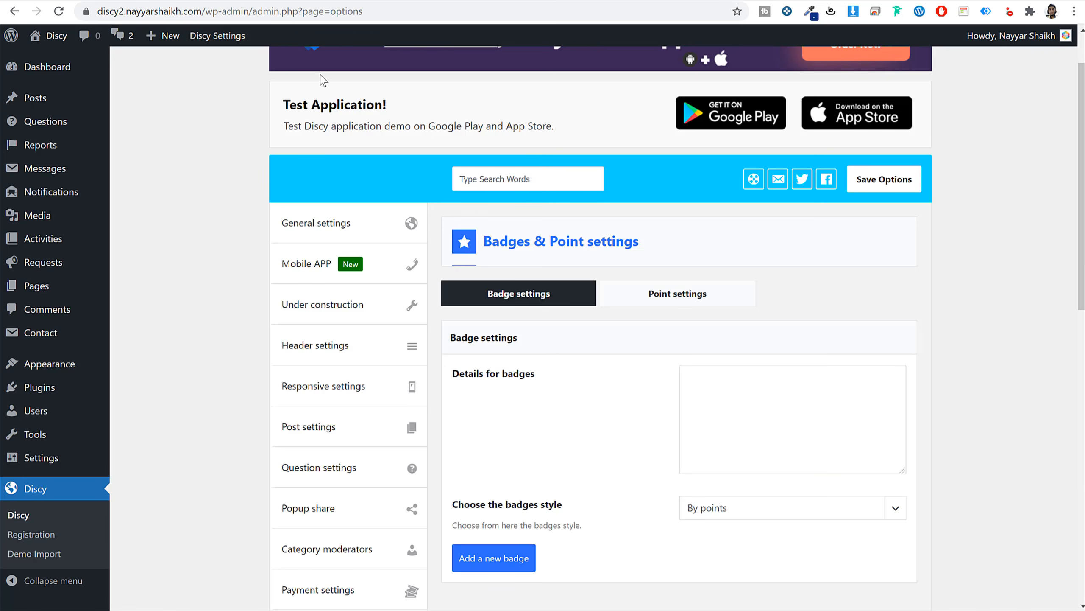
click(724, 413)
key(ctrl+v)
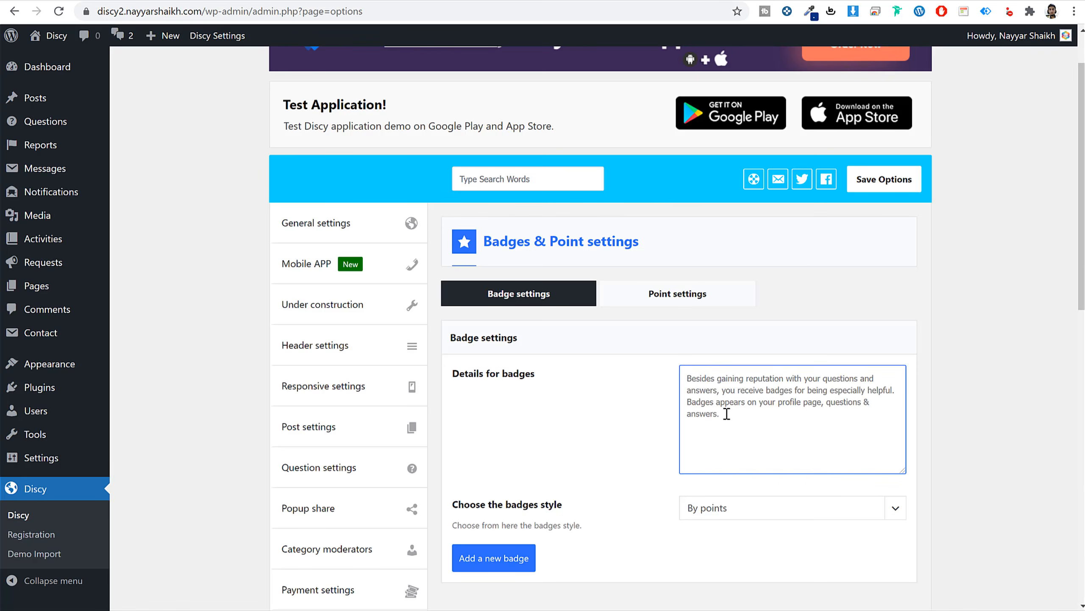
scroll(639, 380, down, 5)
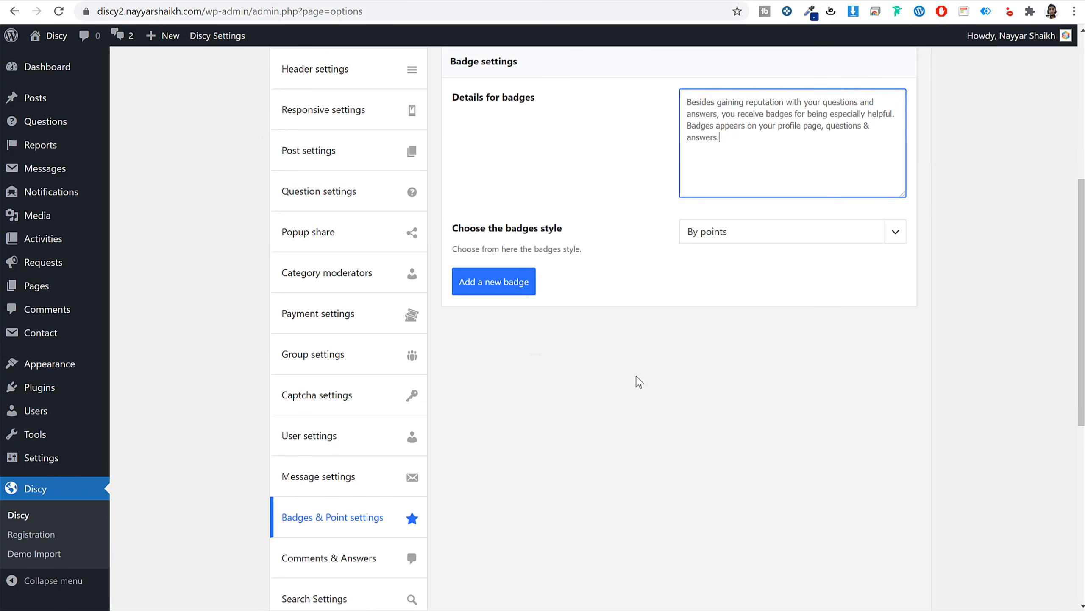
click(759, 233)
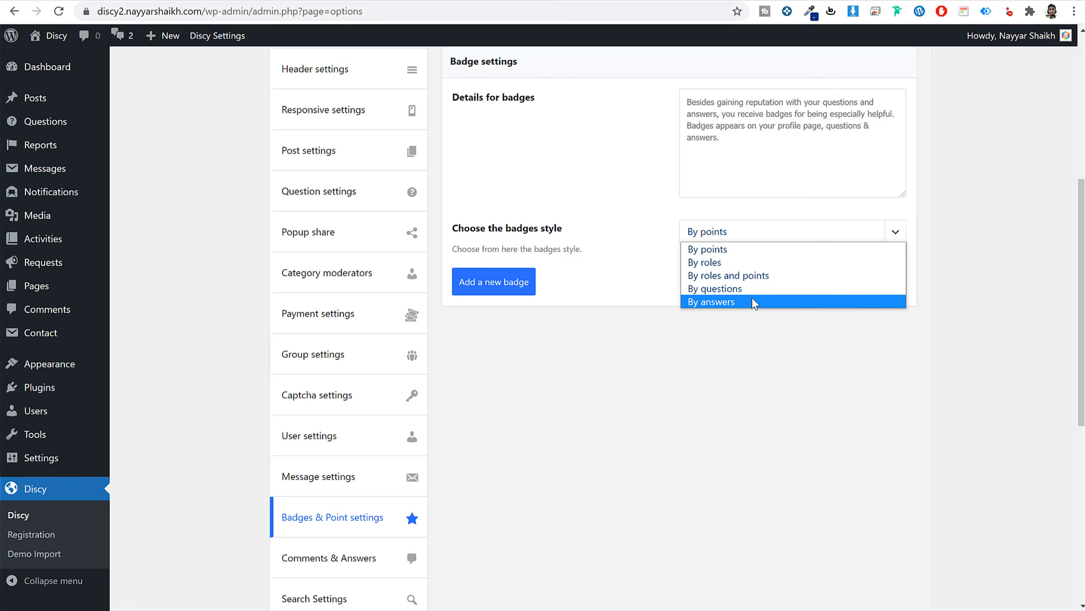
click(563, 284)
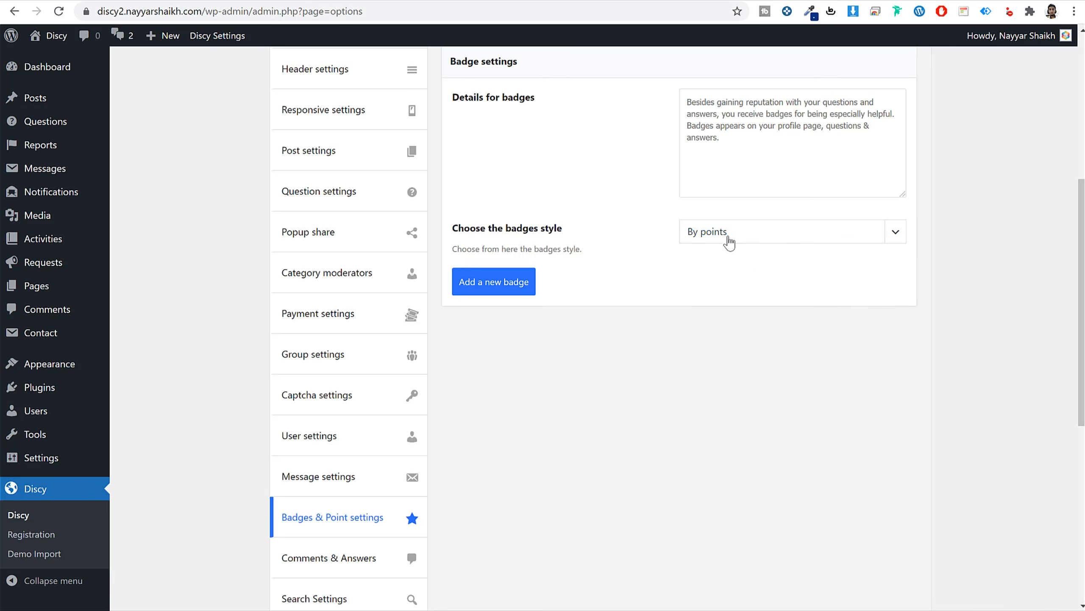
Add a new badge entry named Beginner, fixing the copied 'Begginer' spelling.
click(503, 285)
scroll(661, 274, down, 5)
scroll(681, 269, up, 2)
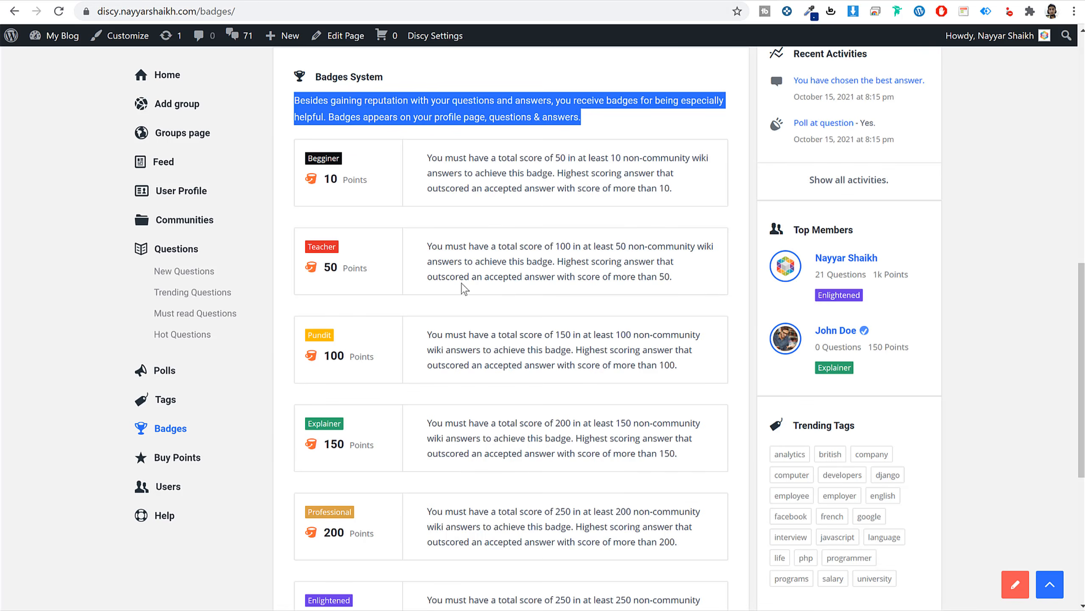
scroll(395, 236, up, 2)
double_click(314, 226)
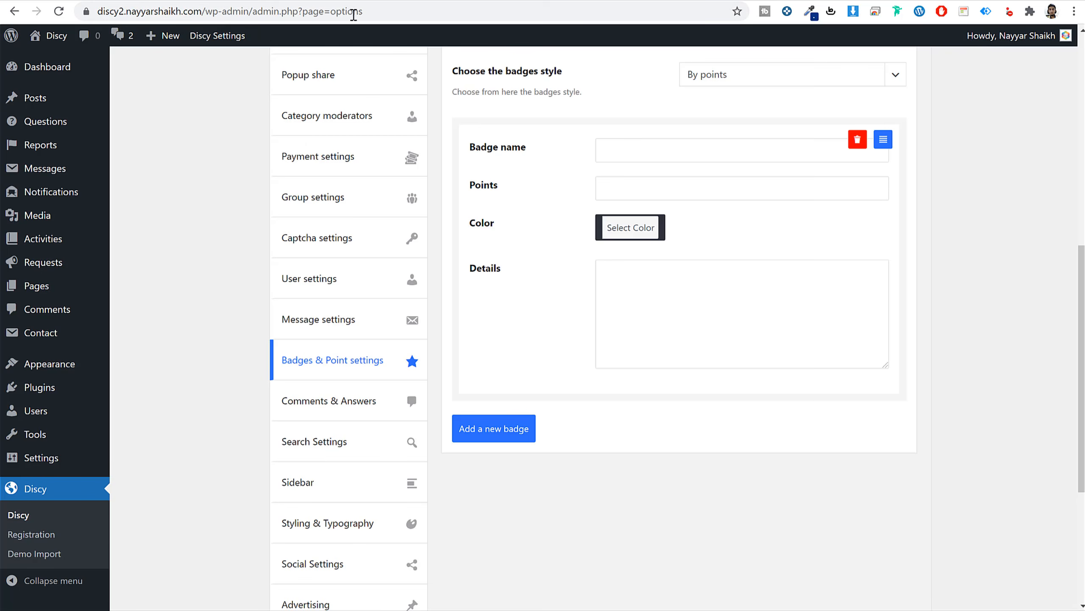
click(643, 147)
key(ctrl+v)
right_click(612, 151)
click(650, 168)
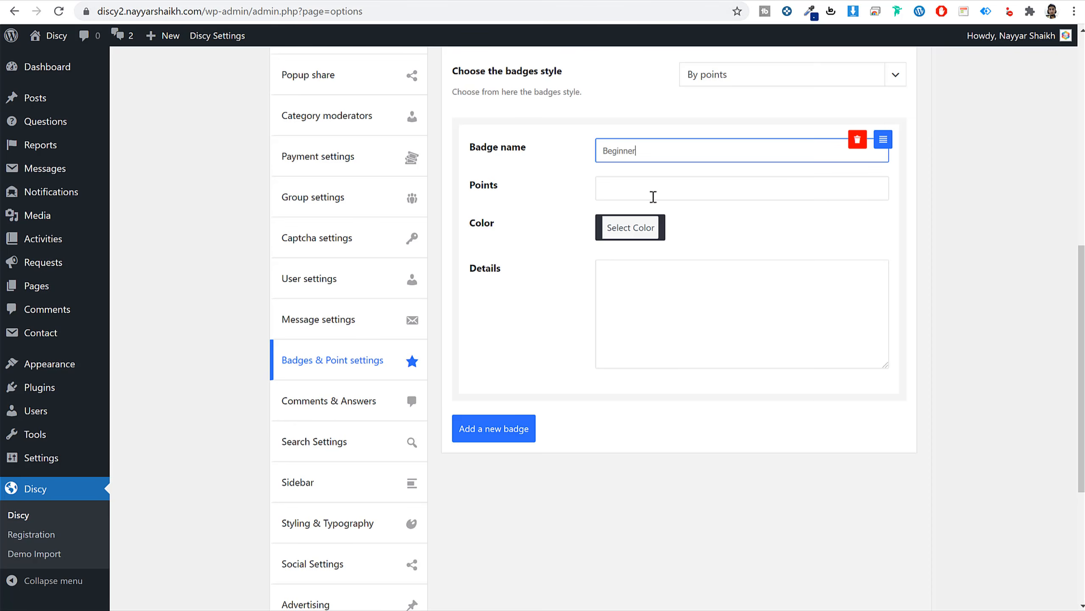
Give the Beginner badge 10 points and paste its score-of-50 requirement text into Details.
click(653, 197)
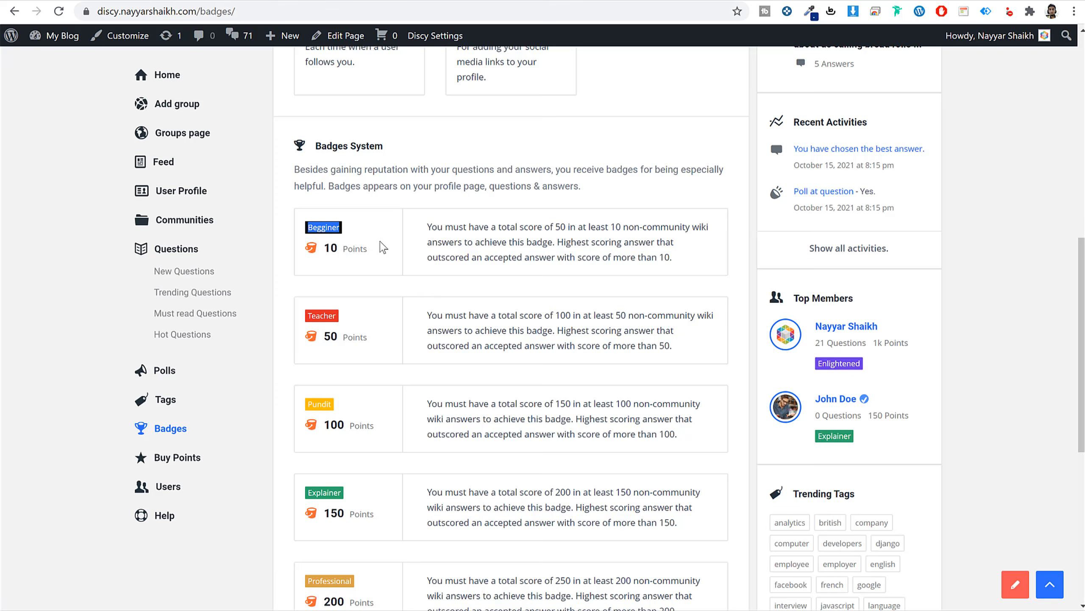
click(380, 242)
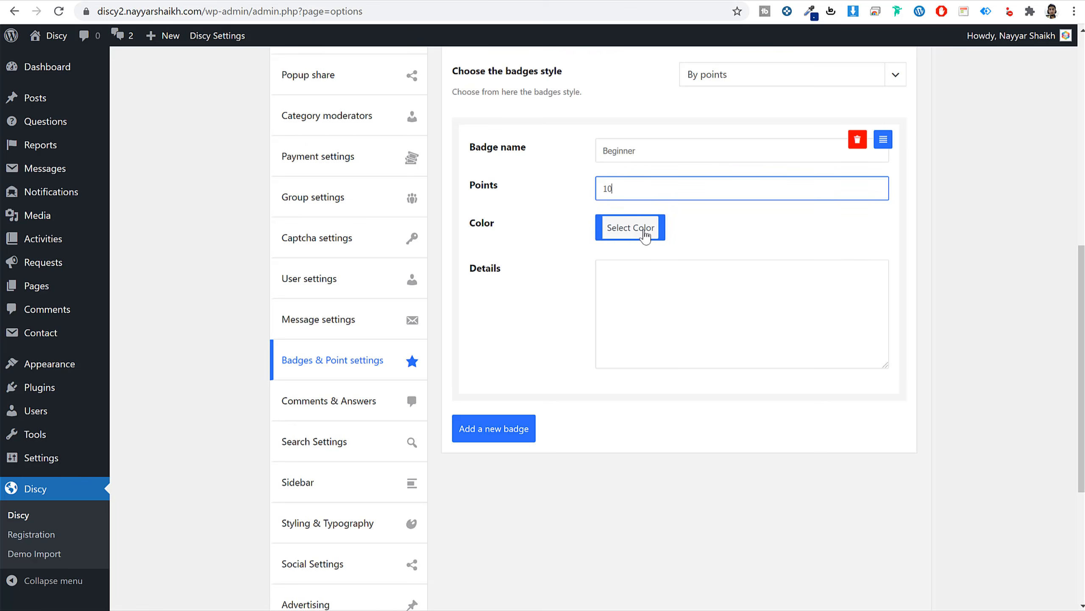
click(644, 234)
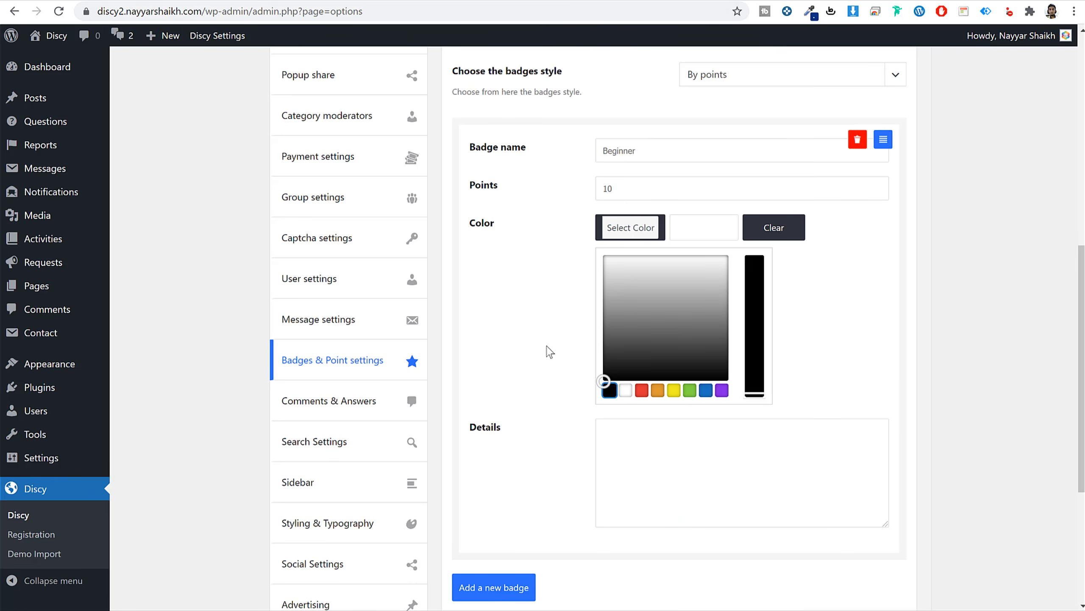
click(542, 339)
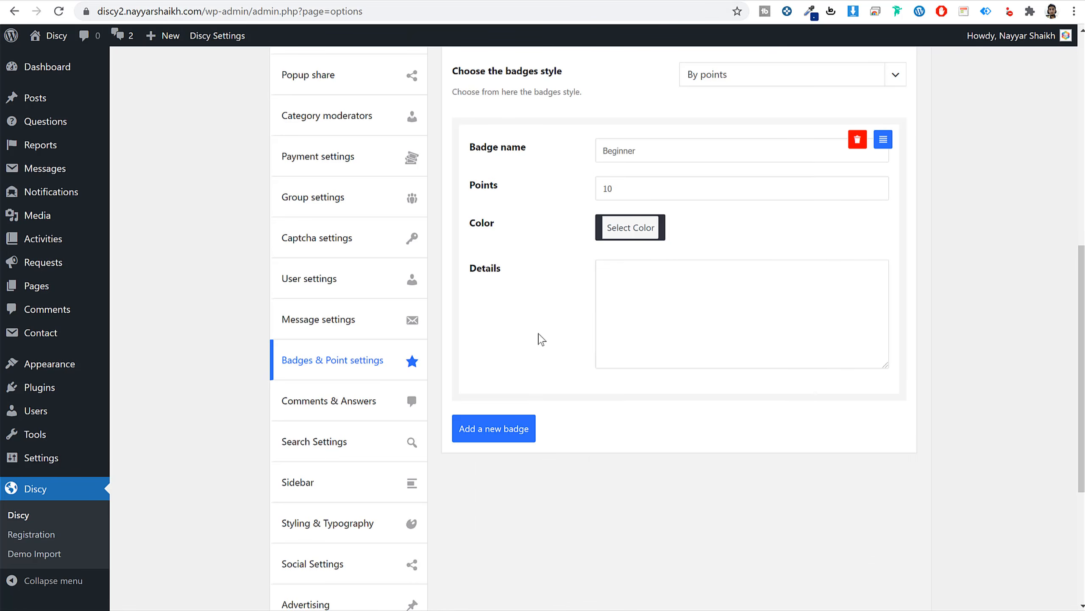
click(94, 0)
triple_click(454, 243)
key(ctrl+c)
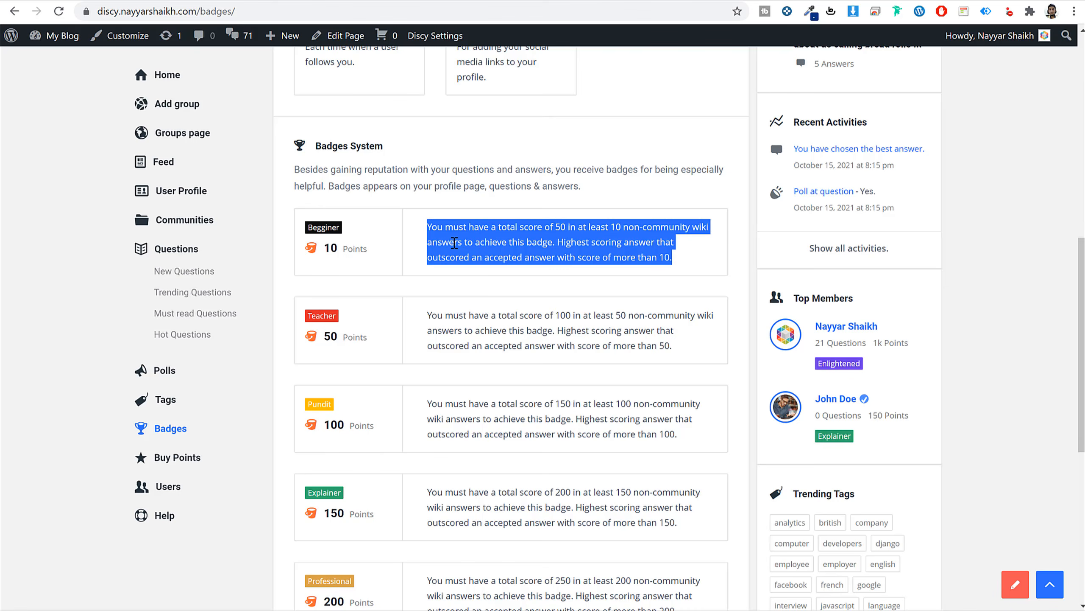
click(256, 0)
double_click(724, 326)
click(698, 298)
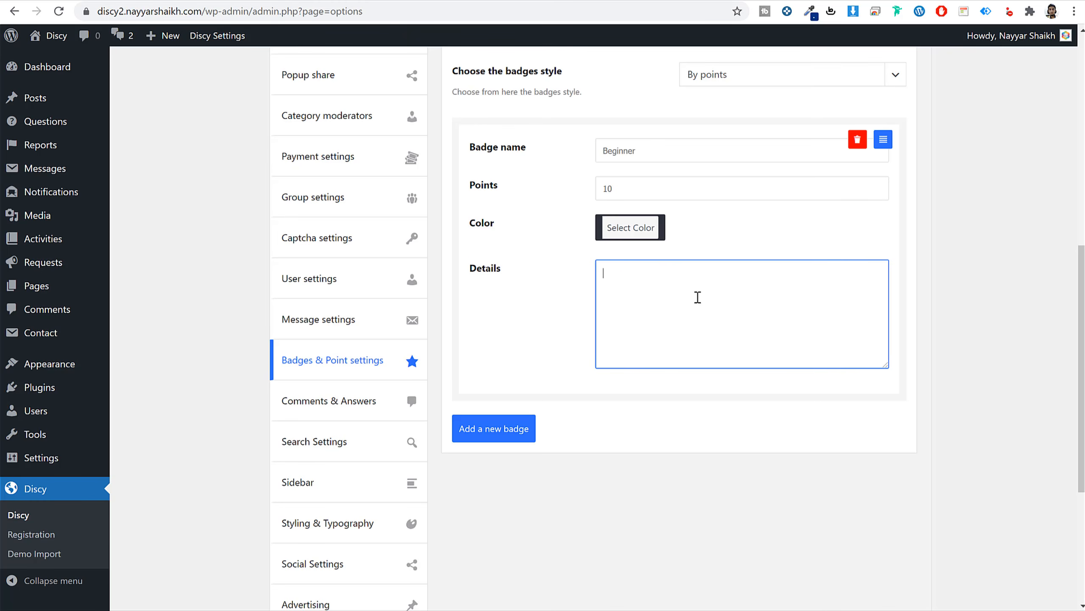
key(ctrl+v)
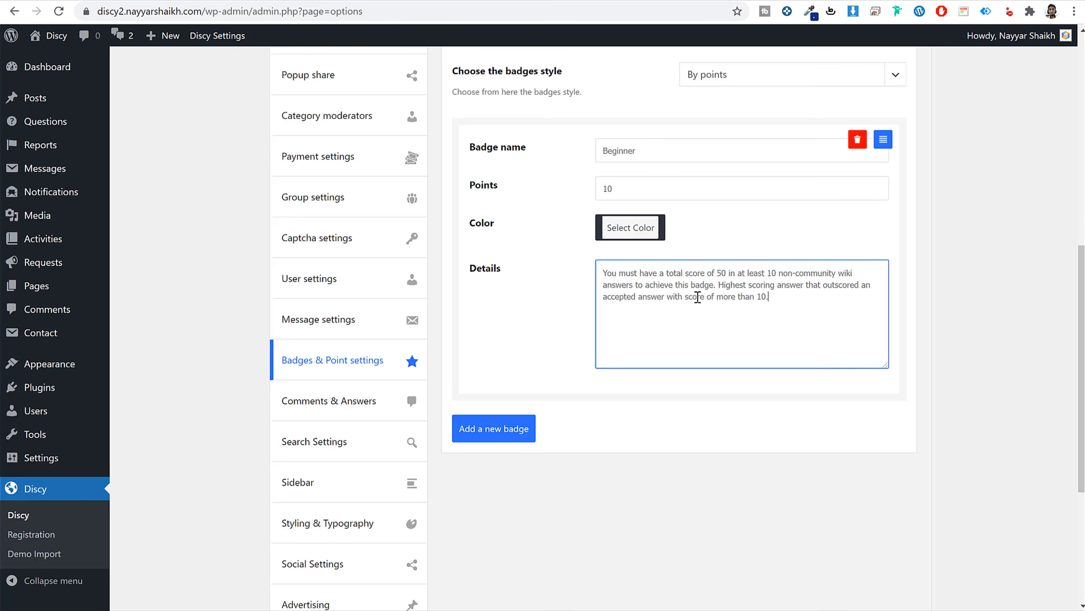
scroll(594, 428, down, 5)
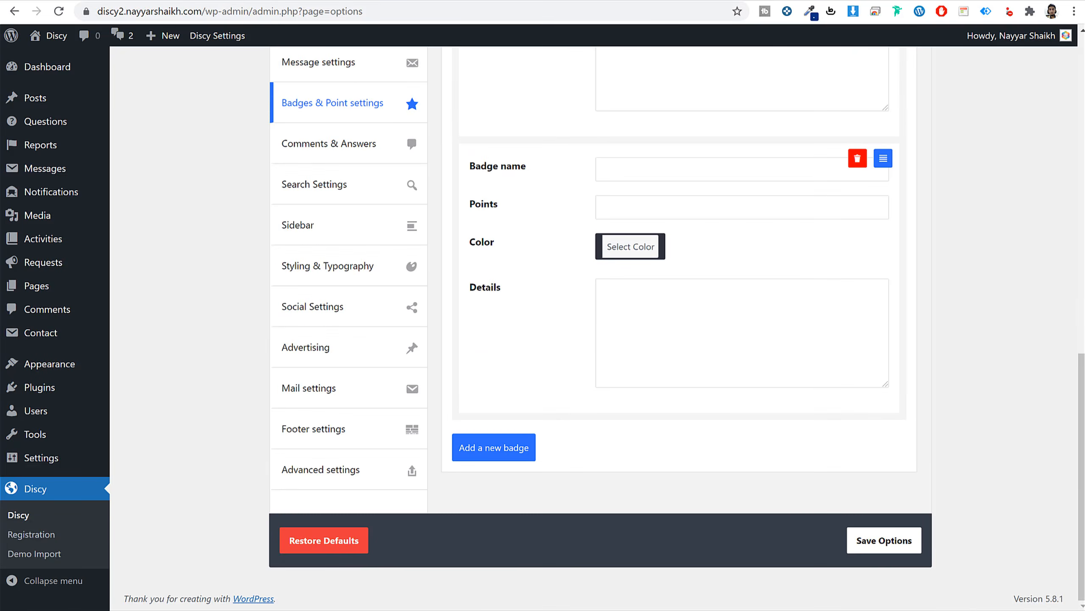
Name the second badge Teacher, copying the label from the front-end Badges page.
click(137, 0)
double_click(326, 312)
key(ctrl+c)
click(259, 0)
click(615, 168)
key(ctrl+v)
click(636, 209)
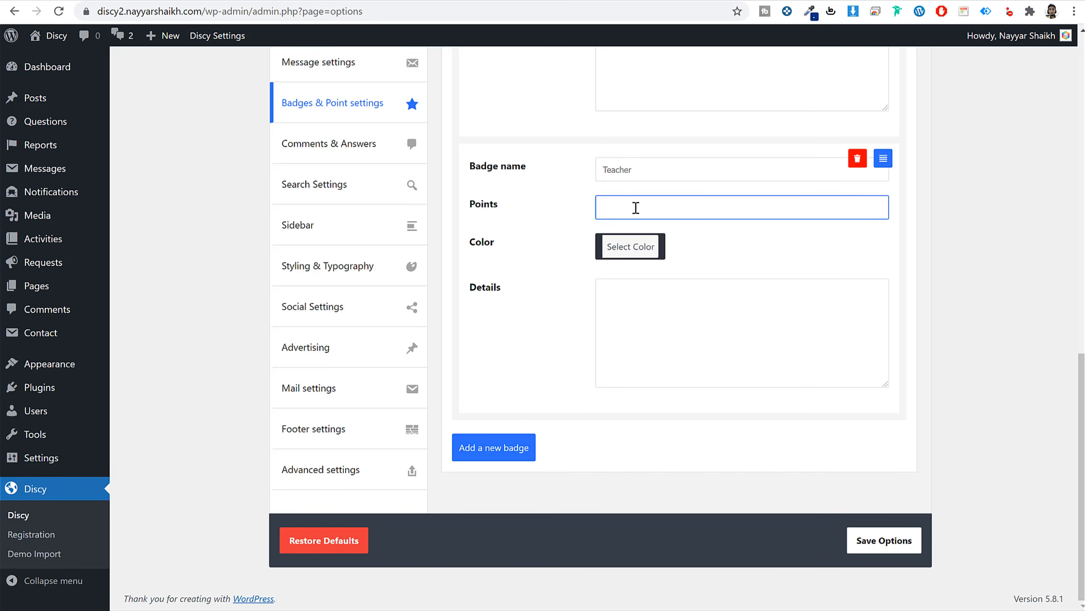
Make the Teacher badge red and paste its description into Details.
click(623, 255)
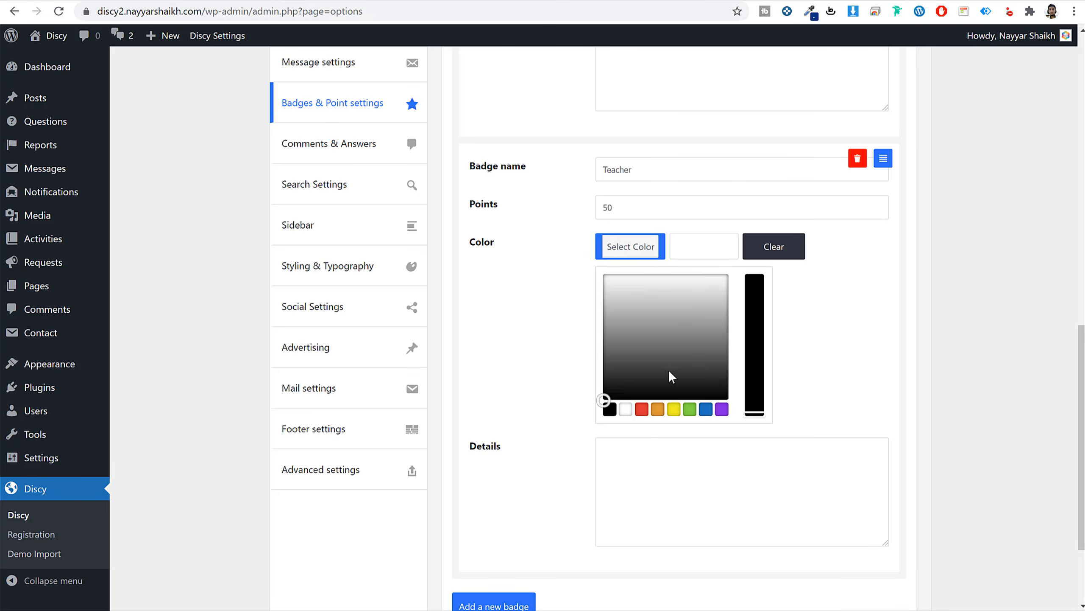
click(642, 409)
click(657, 442)
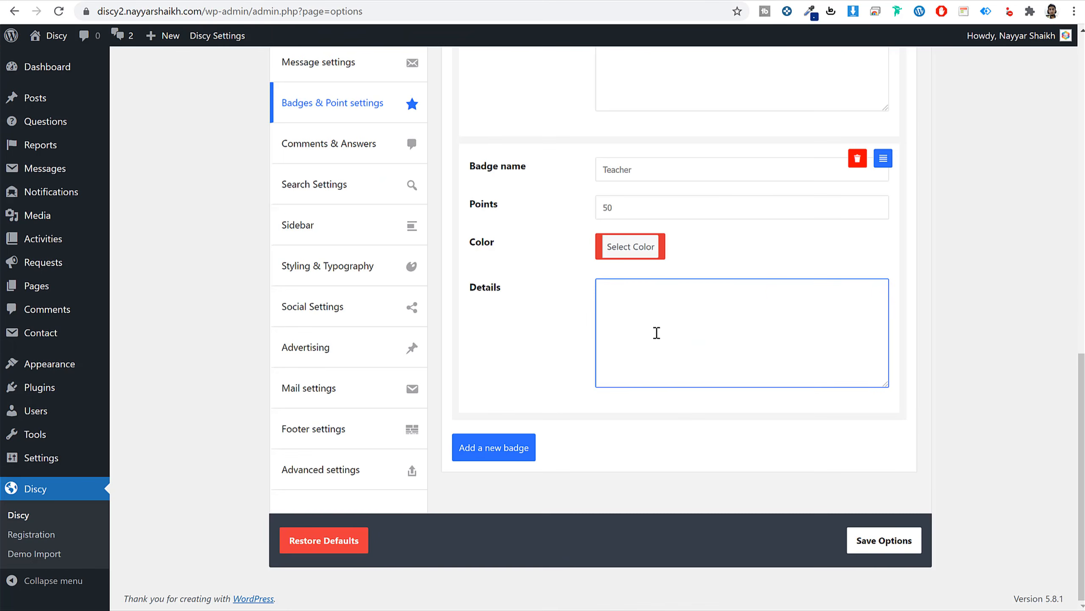
text(You must have a total score of 100 in at least 50 non-community wiki answers to achieve this badge. Highest scoring answer that outscored an accepted answer with score of more than 50.)
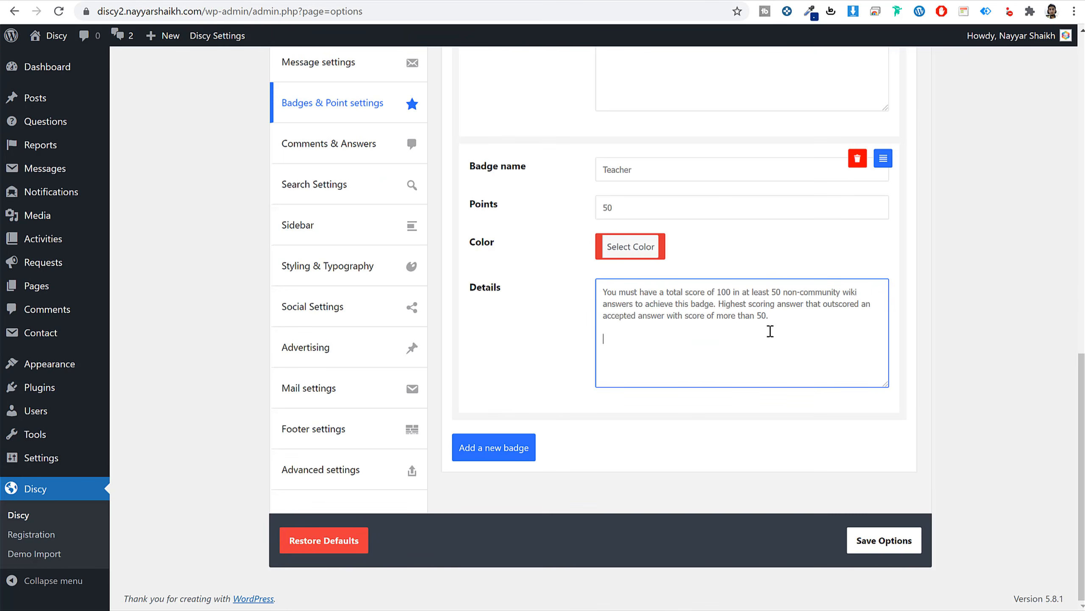
drag(823, 353, 851, 377)
Add another badge named Pundit worth 100 points.
click(511, 452)
click(145, 0)
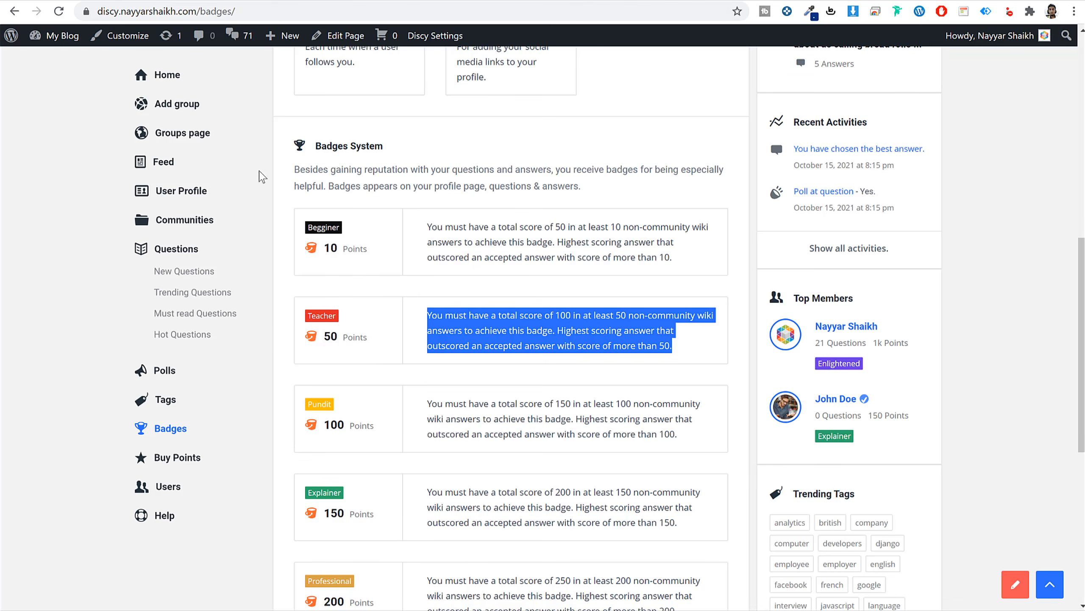
double_click(320, 404)
key(ctrl+c)
click(280, 1)
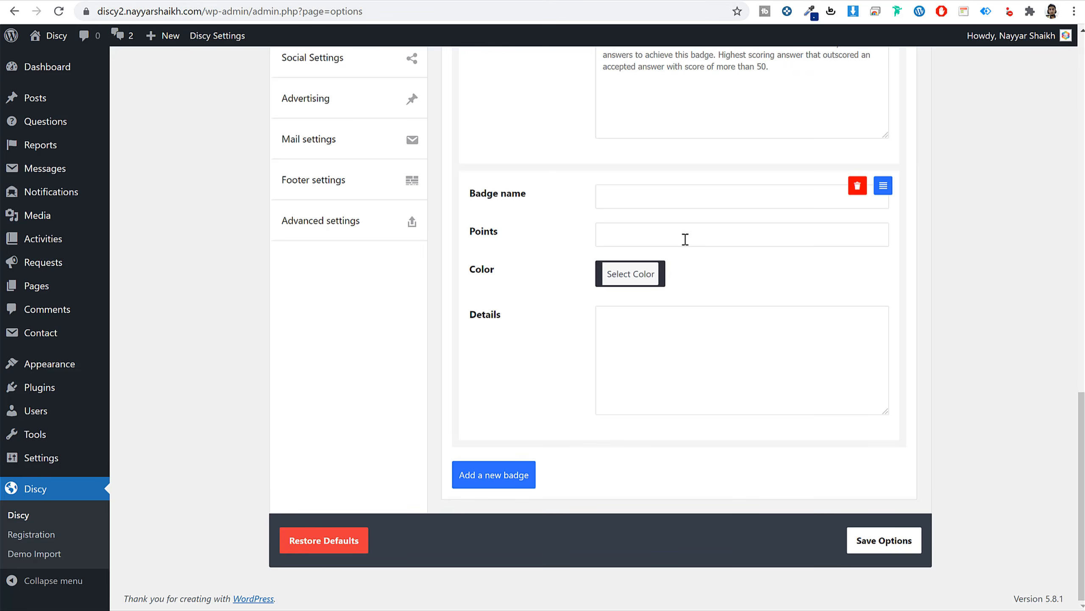
click(667, 197)
key(ctrl+v)
click(649, 240)
click(121, 3)
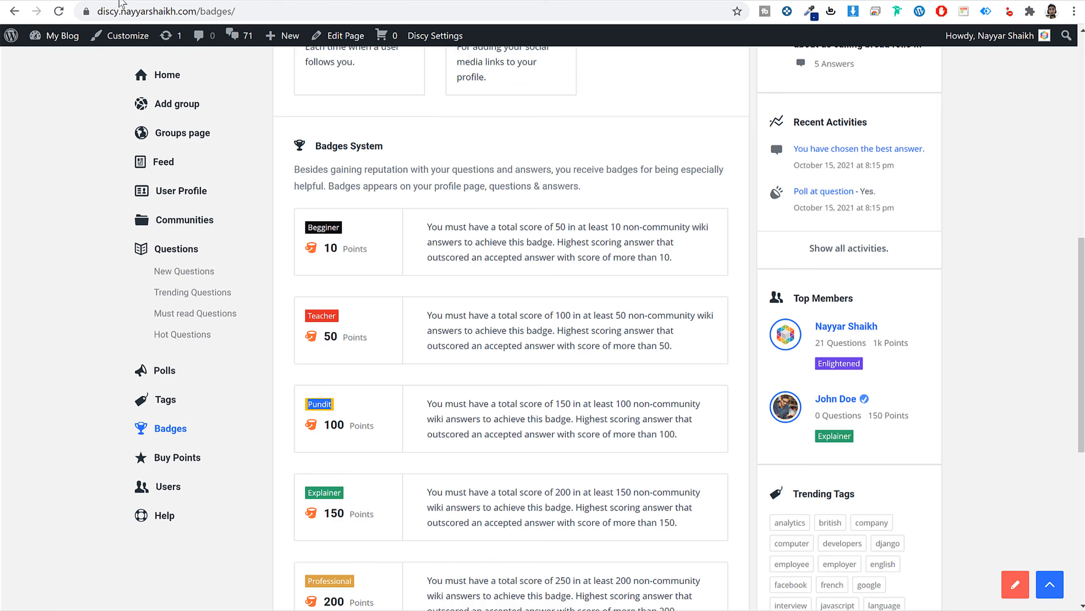
click(275, 2)
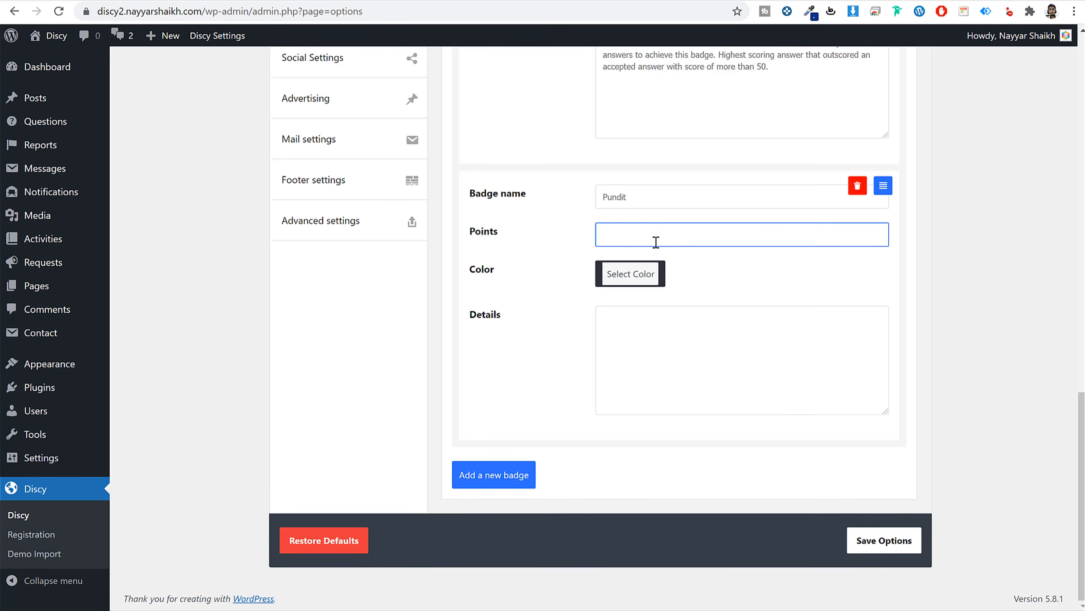
text(100)
Set the Pundit badge colour to yellow #ffb405 and paste its score-of-150 description.
click(631, 273)
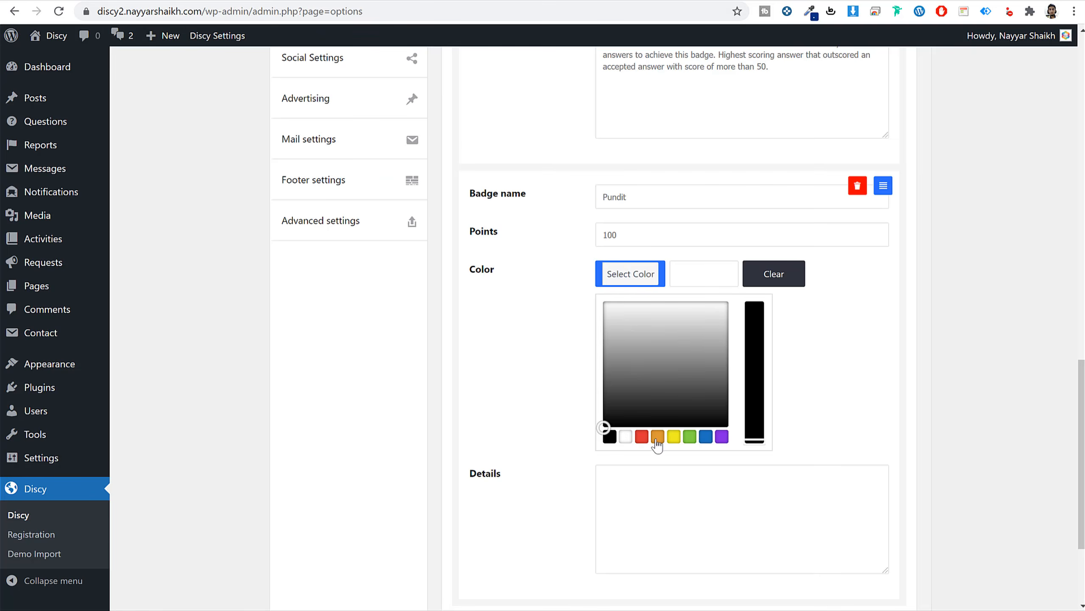
click(658, 436)
click(674, 436)
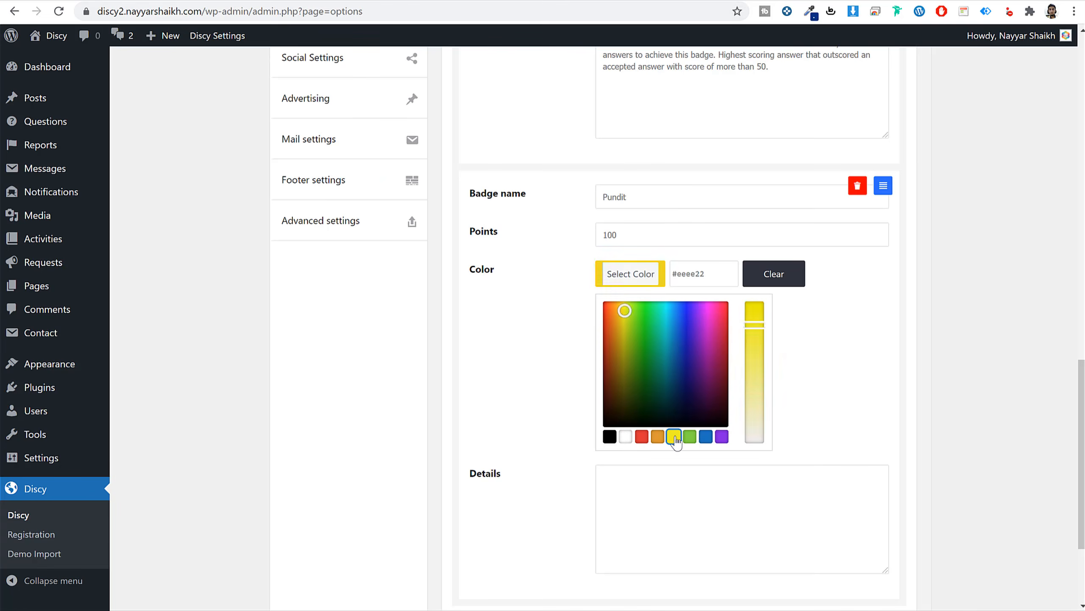
click(860, 343)
click(679, 368)
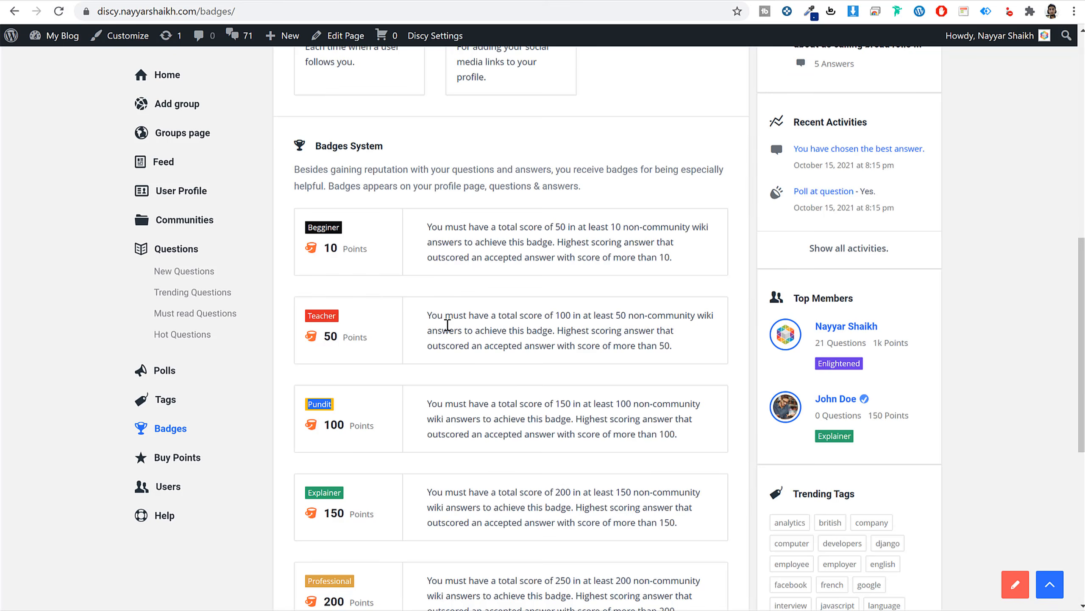
triple_click(478, 415)
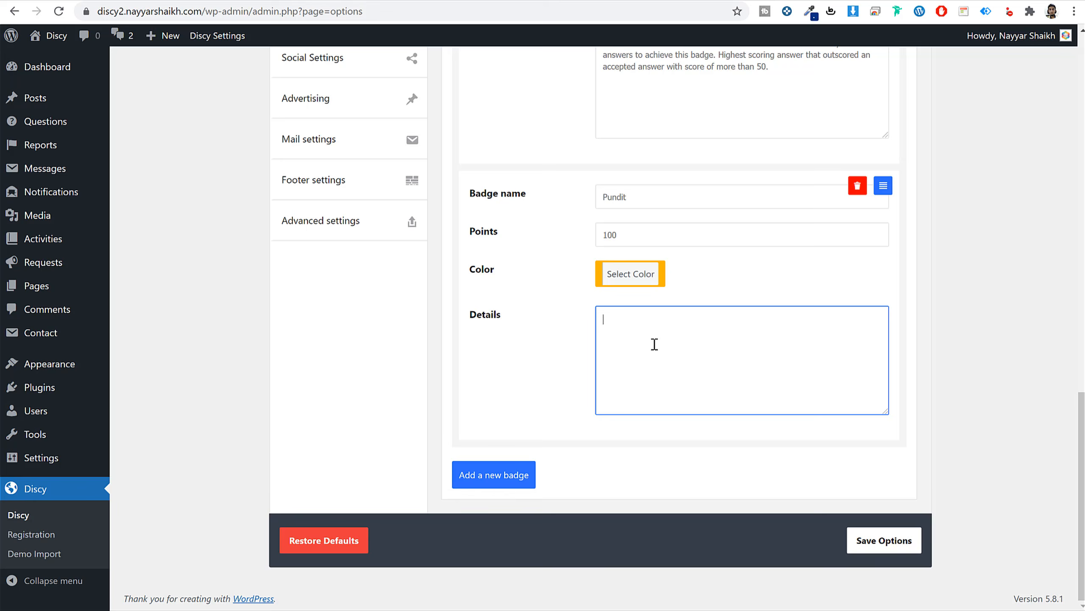
text(You must have a total score of 150 in at least 100 non-community wiki answers to achieve this badge. Highest scoring answer that outscored an accepted answer with score of more than 100.)
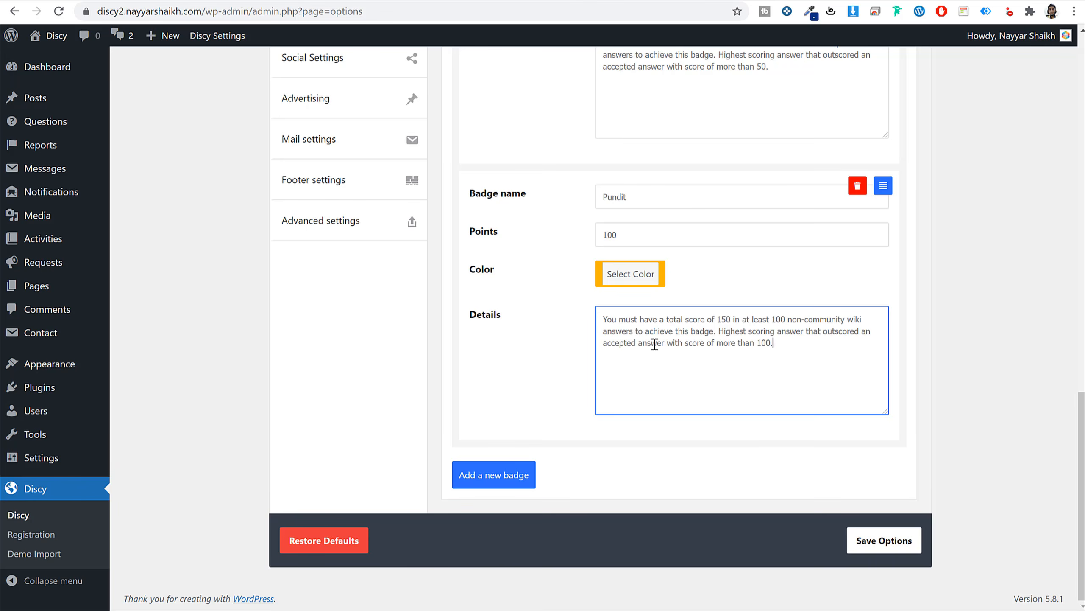
Save the badge options and reload the admin's profile points page.
click(893, 543)
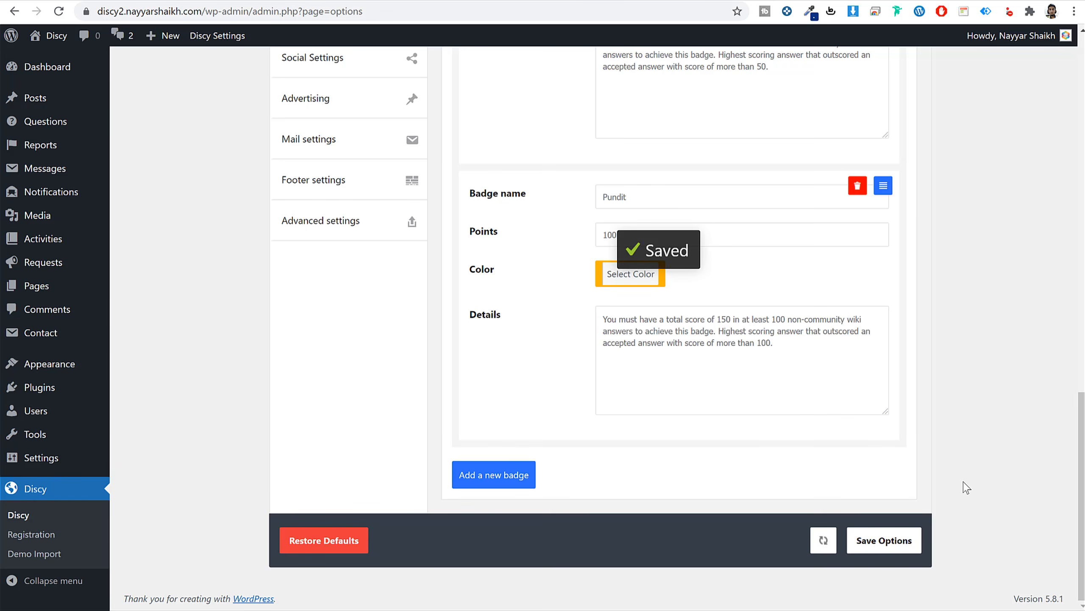
click(398, 1)
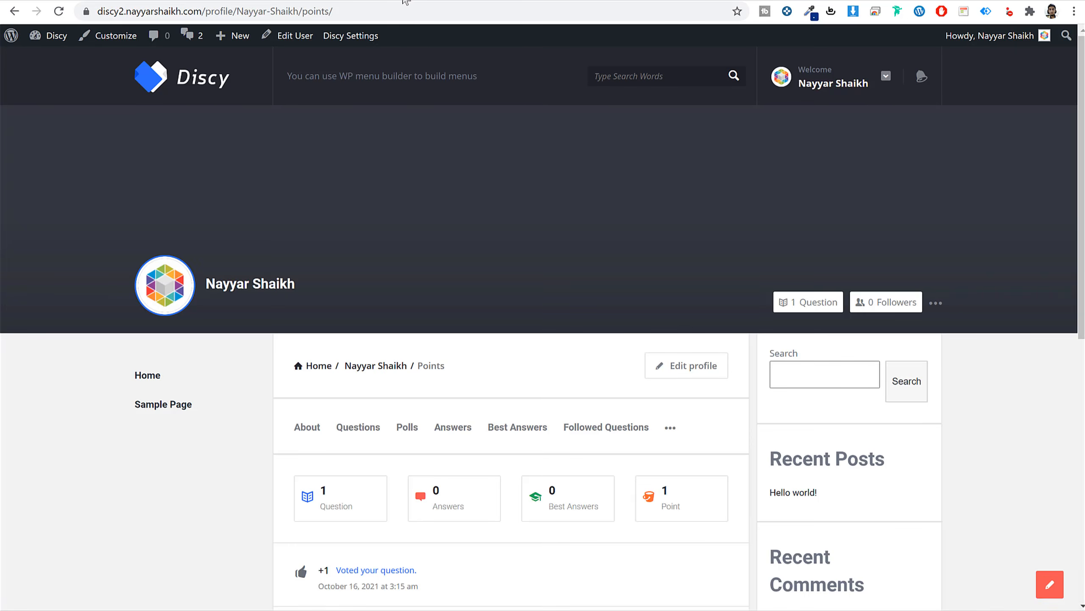
click(58, 11)
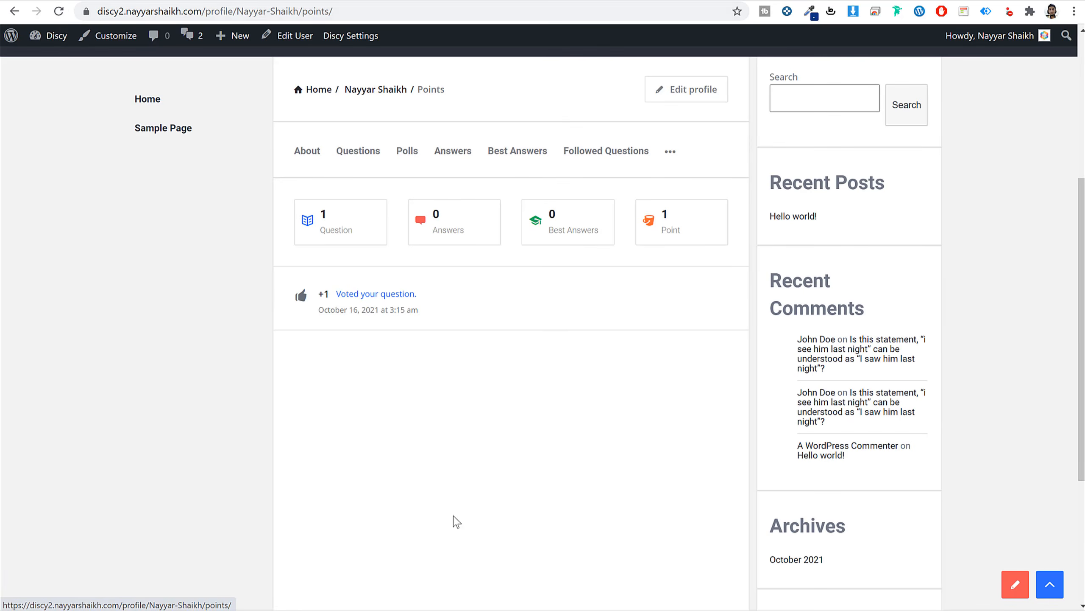
In the private window, reload the question and open the answering member's profile (Beginner, 34 points).
click(314, 600)
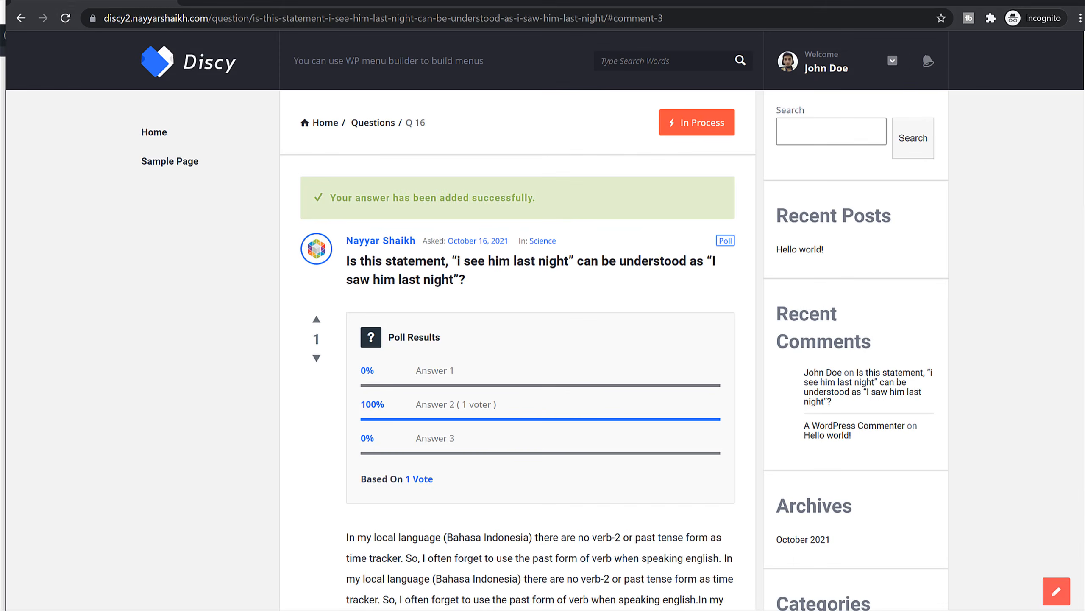
click(64, 19)
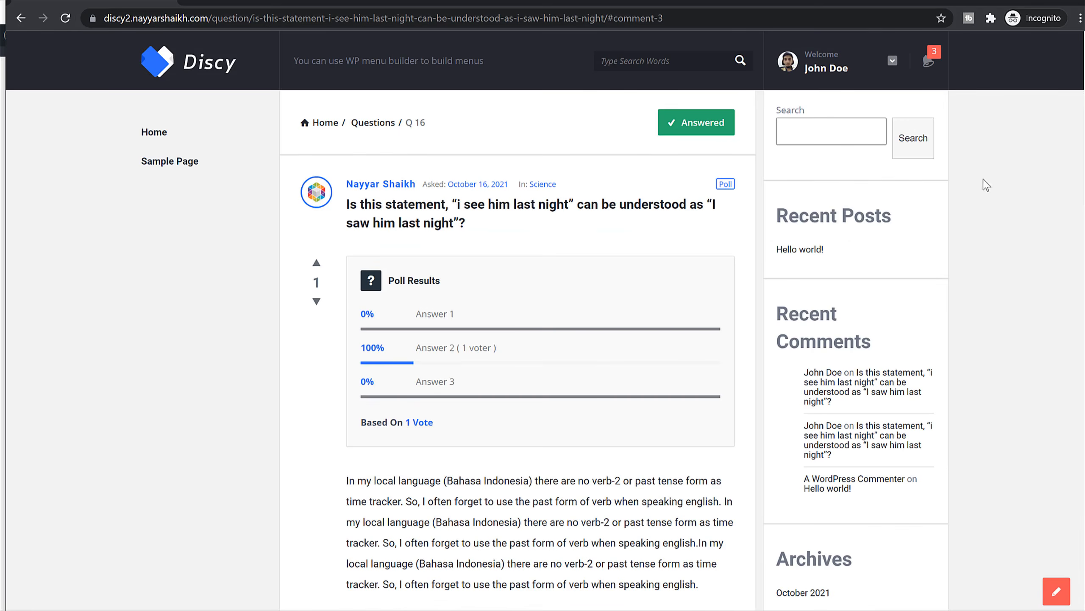
scroll(902, 318, down, 10)
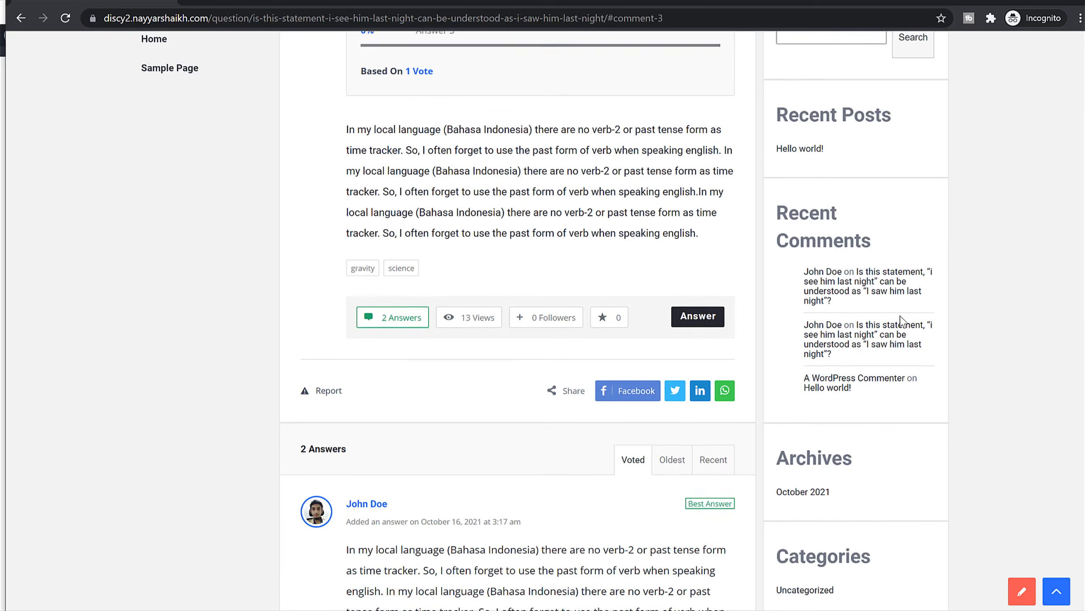
click(370, 241)
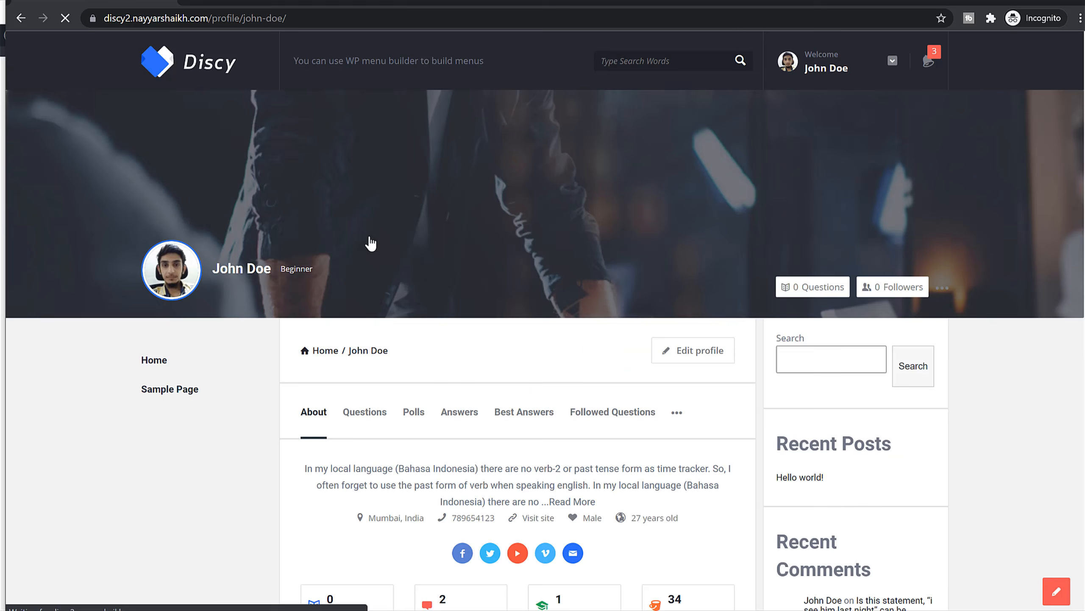
scroll(683, 389, down, 5)
scroll(692, 325, down, 3)
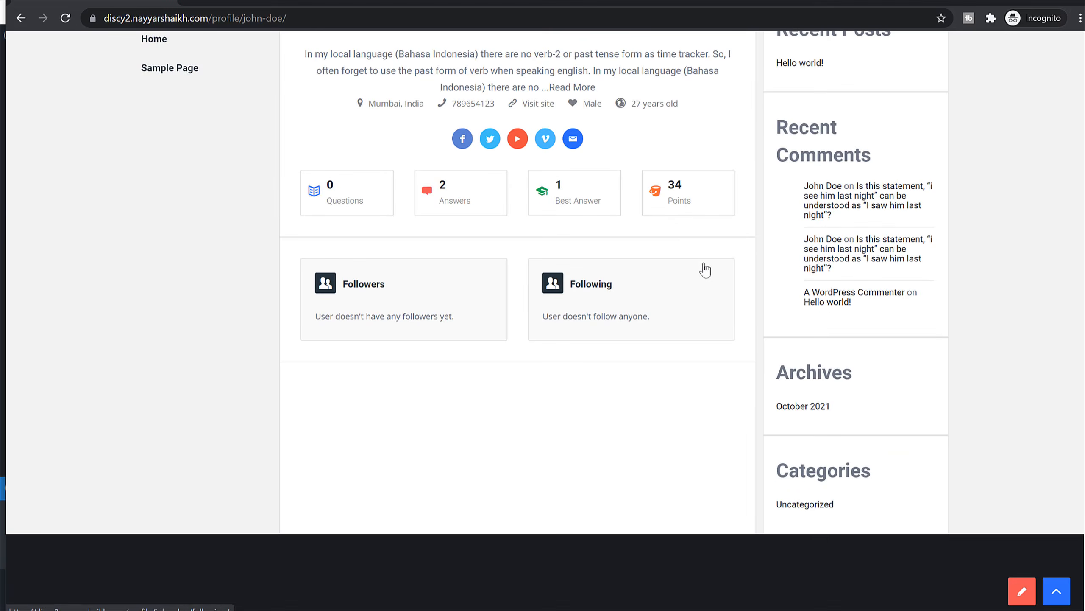
scroll(703, 267, up, 10)
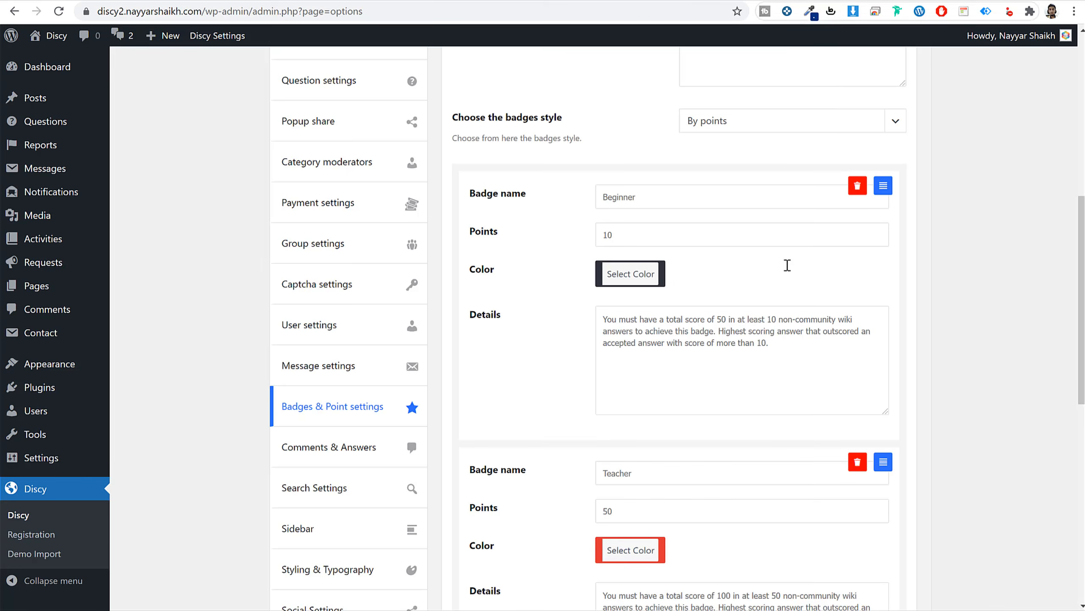
Remove the unused empty badge entry and save the badge settings.
click(634, 274)
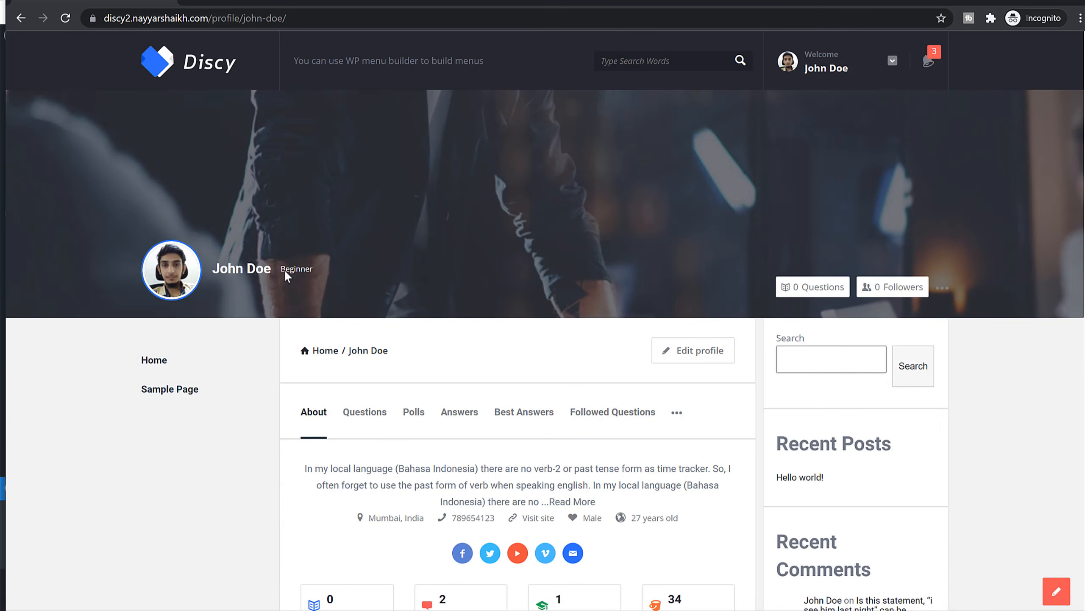
click(163, 601)
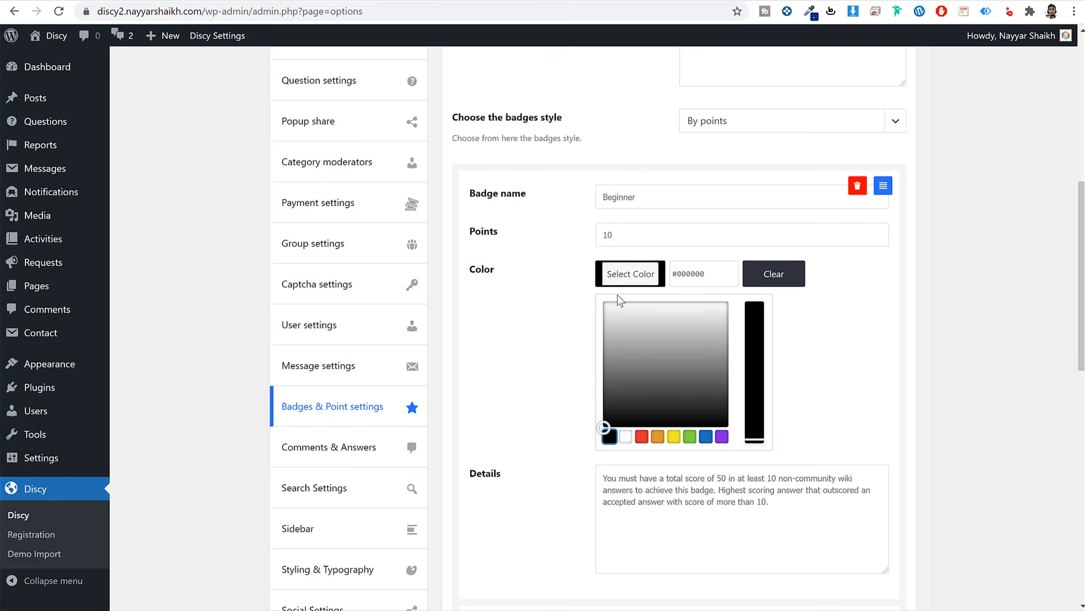
click(957, 296)
scroll(858, 375, down, 11)
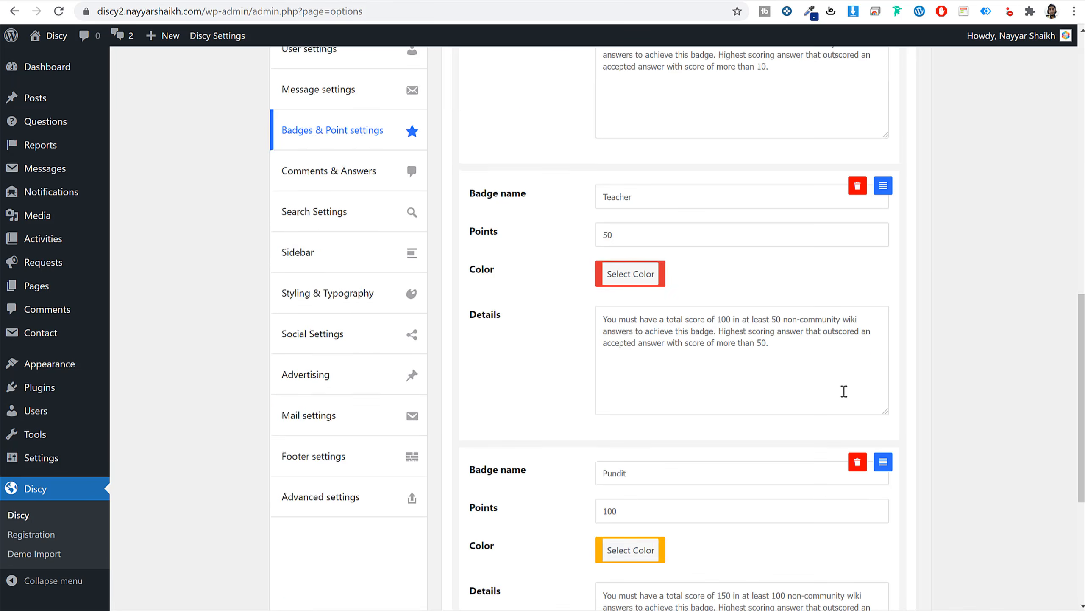
click(513, 544)
scroll(513, 553, down, 5)
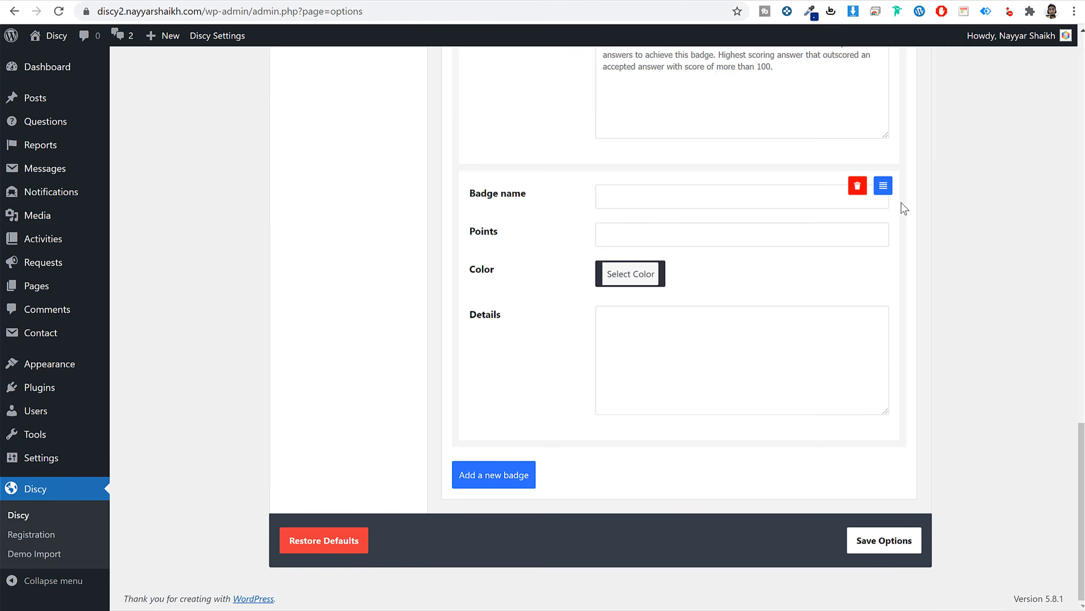
click(857, 185)
click(885, 540)
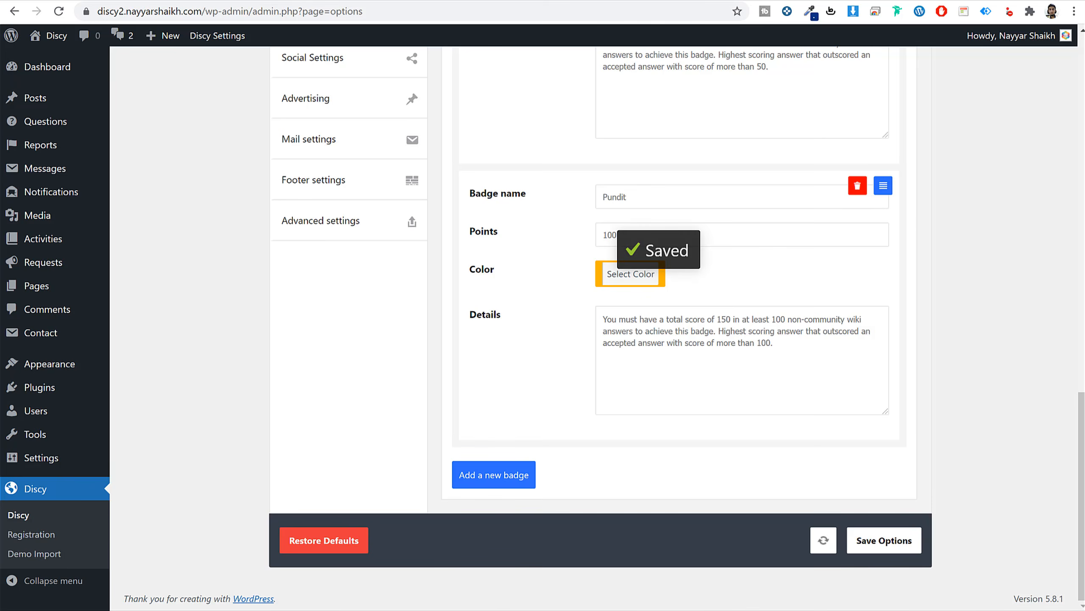
Reload the member's profile to confirm it still shows the Beginner badge.
mouse_move(239, 609)
click(305, 602)
drag(292, 267, 207, 165)
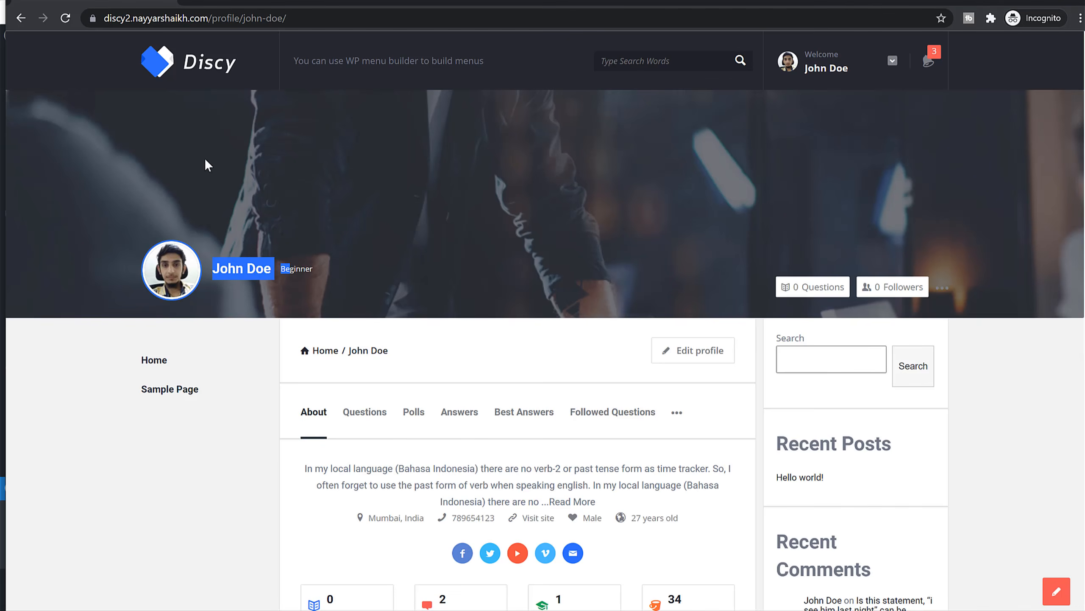
click(65, 24)
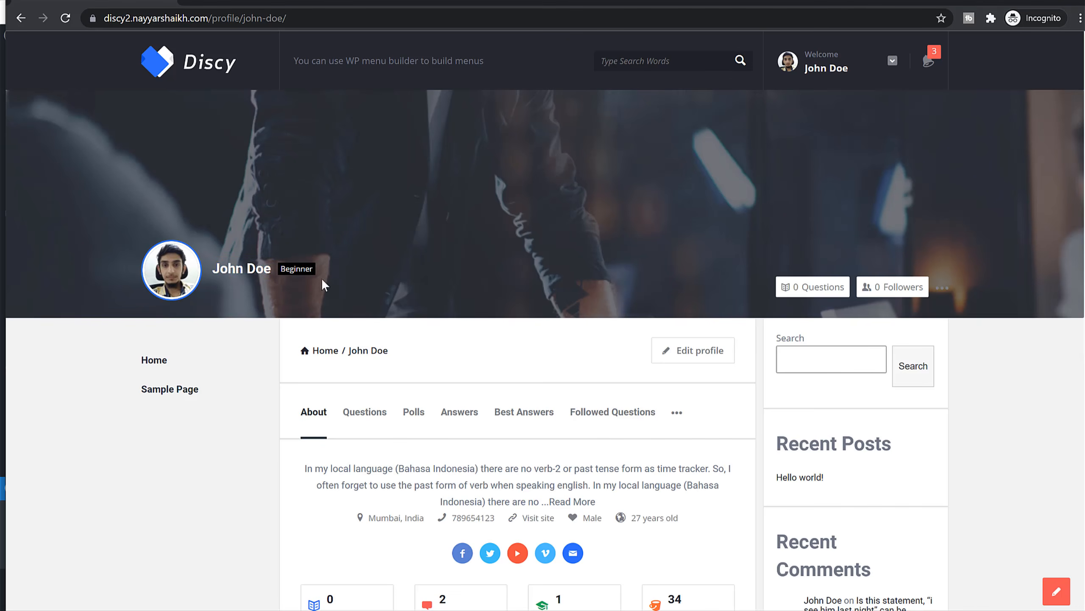
drag(321, 278, 290, 274)
click(360, 272)
scroll(570, 369, down, 8)
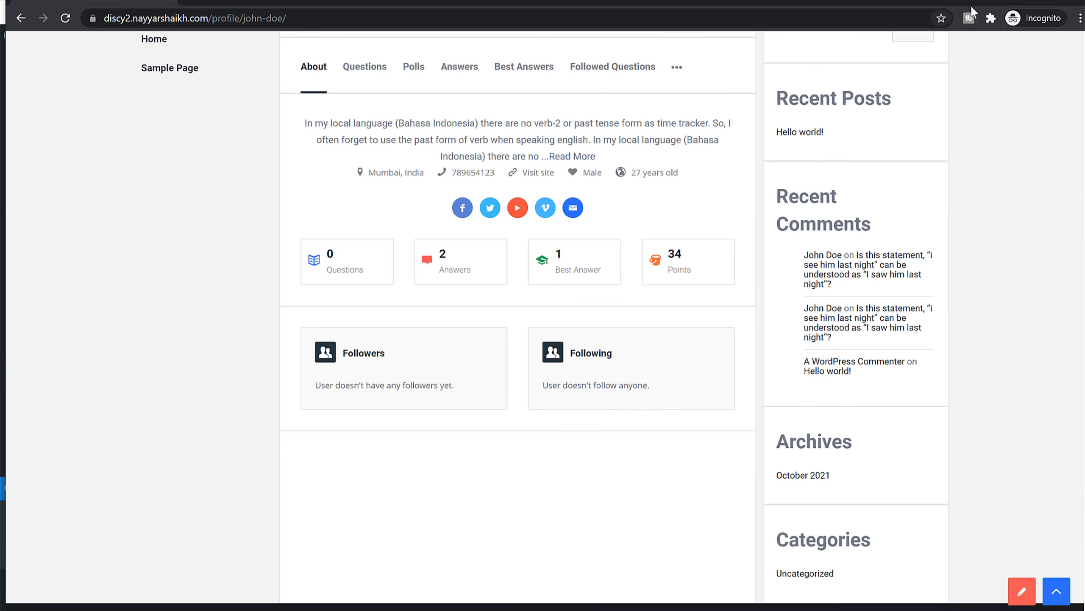
Change the Teacher badge's points to 30 and save the options.
click(1022, 1)
scroll(922, 237, up, 6)
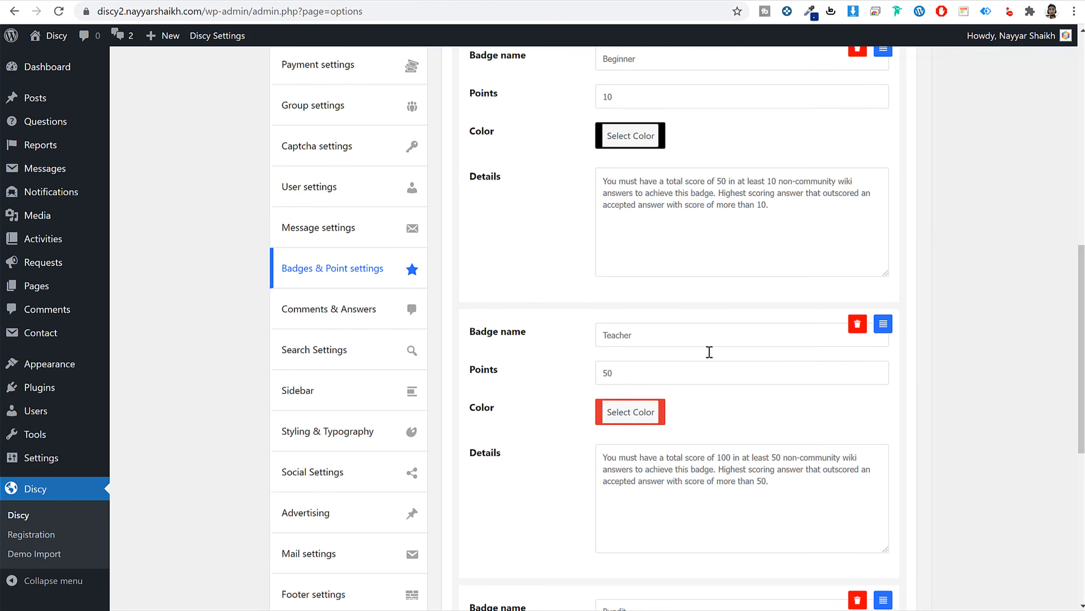
double_click(602, 379)
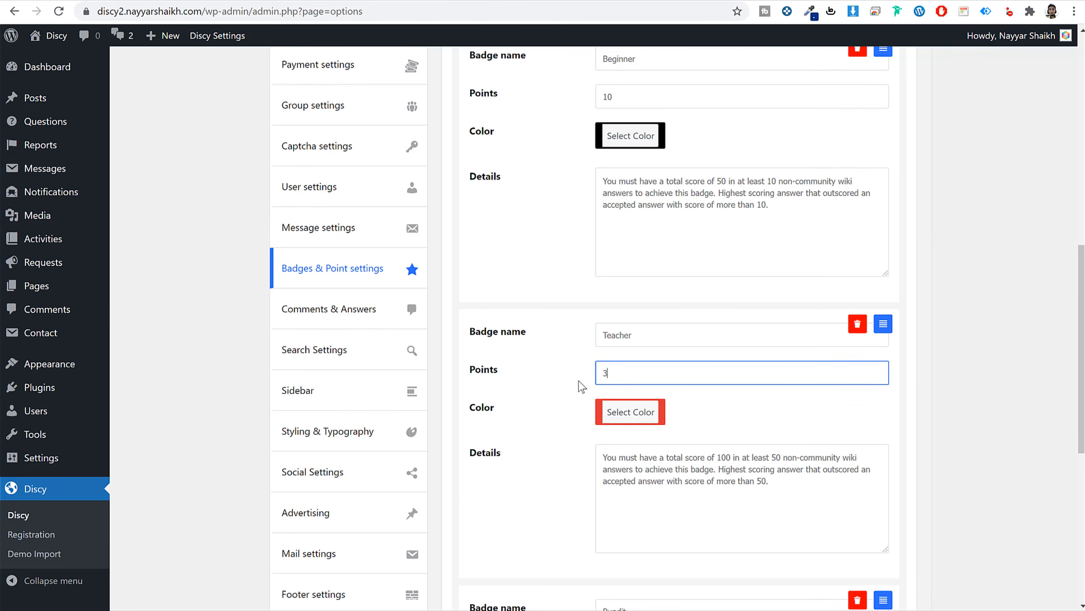
text(30)
scroll(581, 387, down, 5)
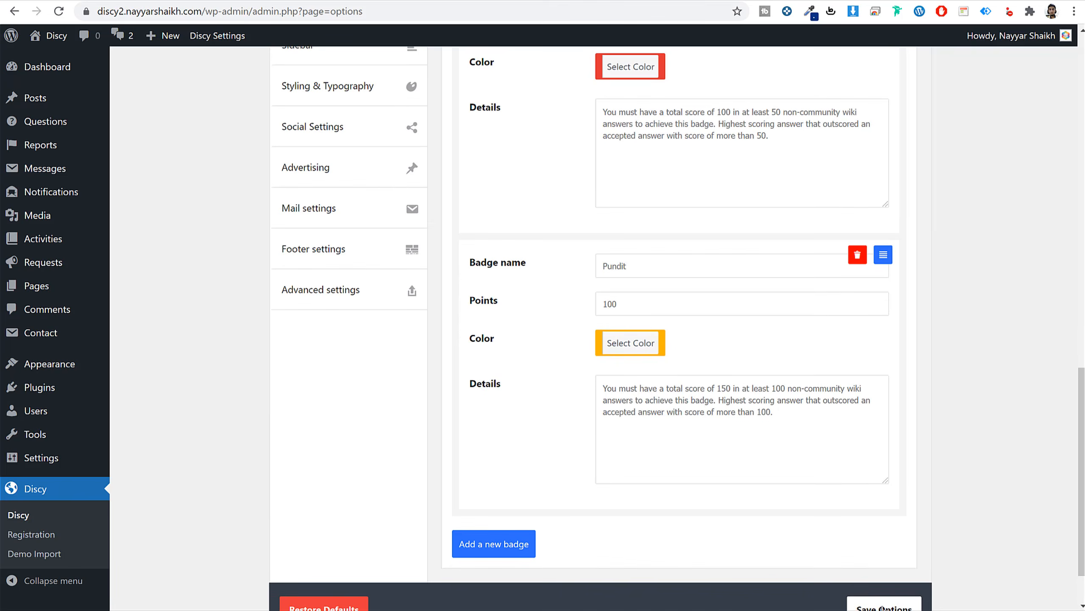
click(883, 607)
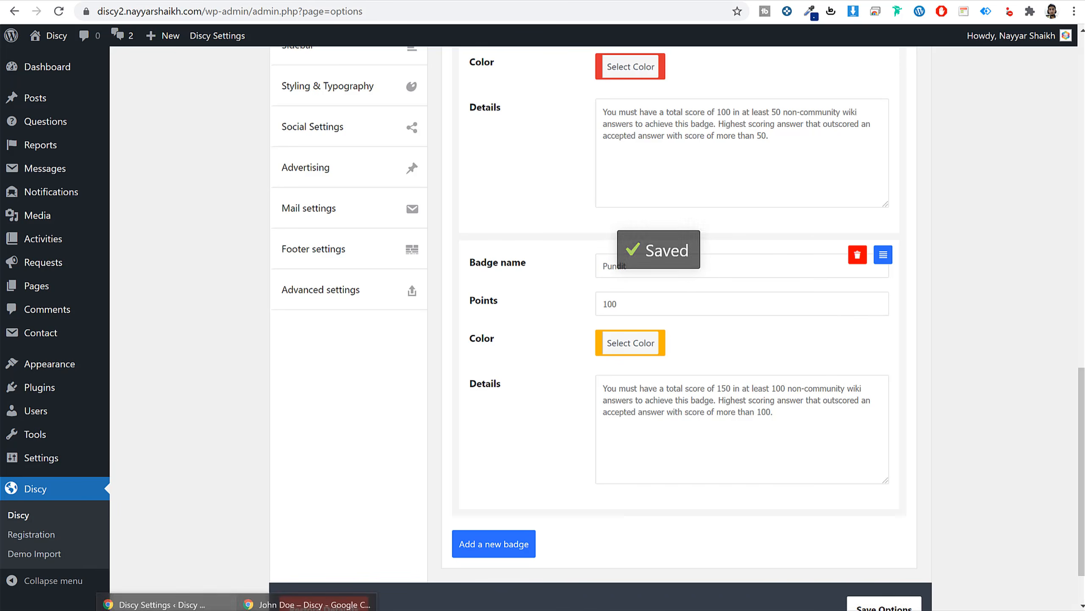
Reload the member's profile and dismiss the Teacher badge-unlocked notice.
click(325, 599)
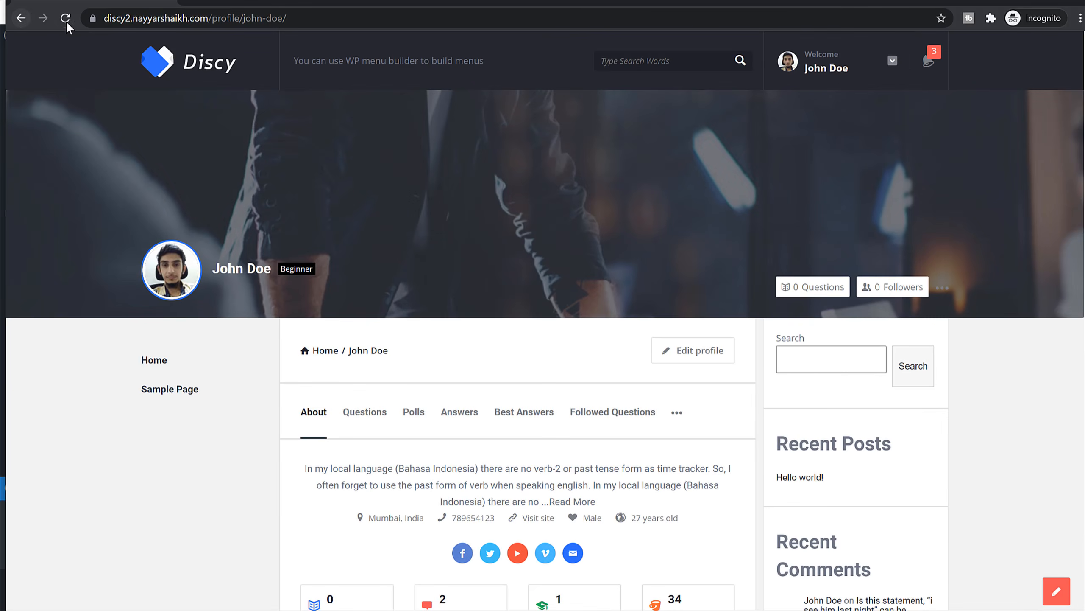
click(65, 18)
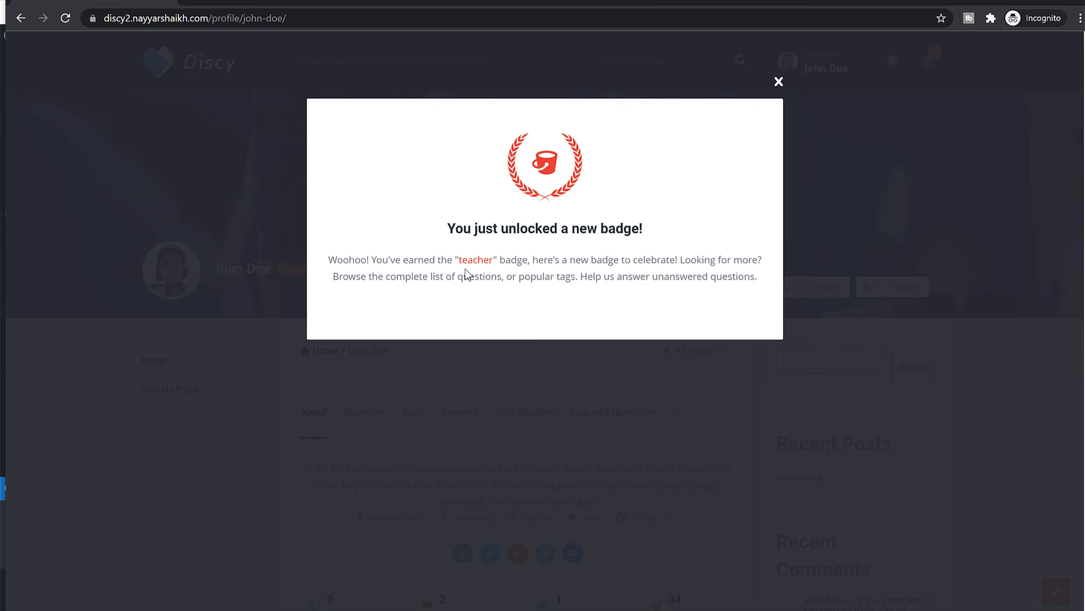
drag(456, 259, 532, 261)
click(753, 148)
click(779, 82)
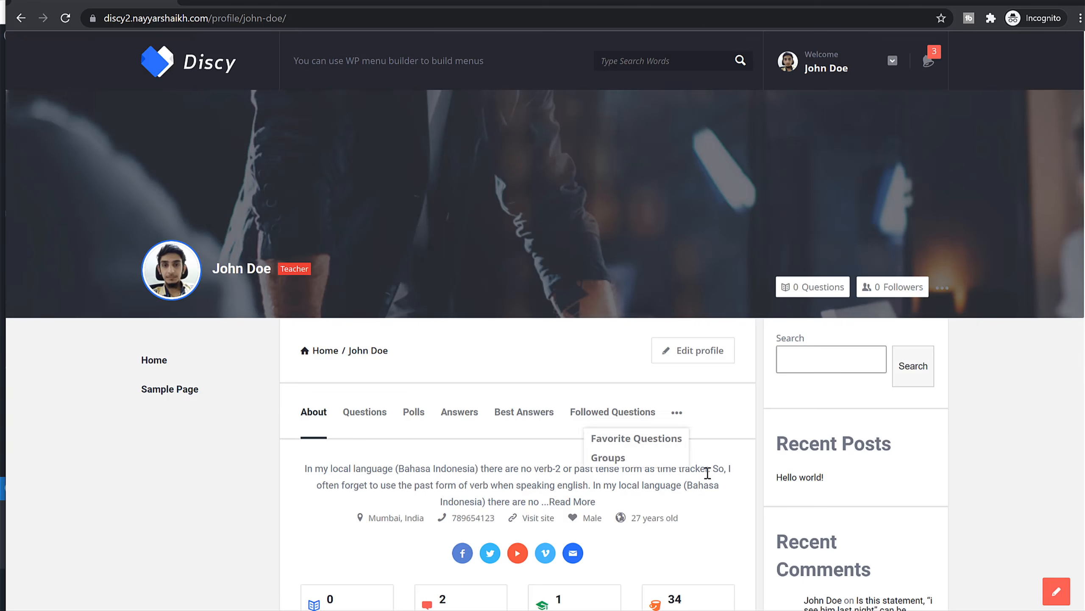
scroll(707, 472, down, 3)
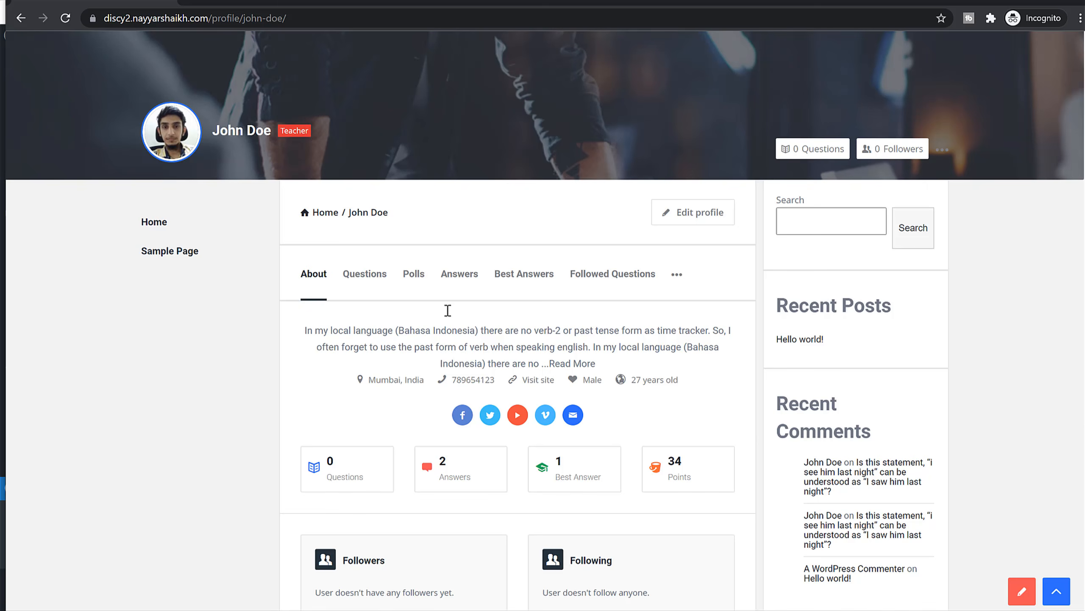
scroll(900, 327, up, 2)
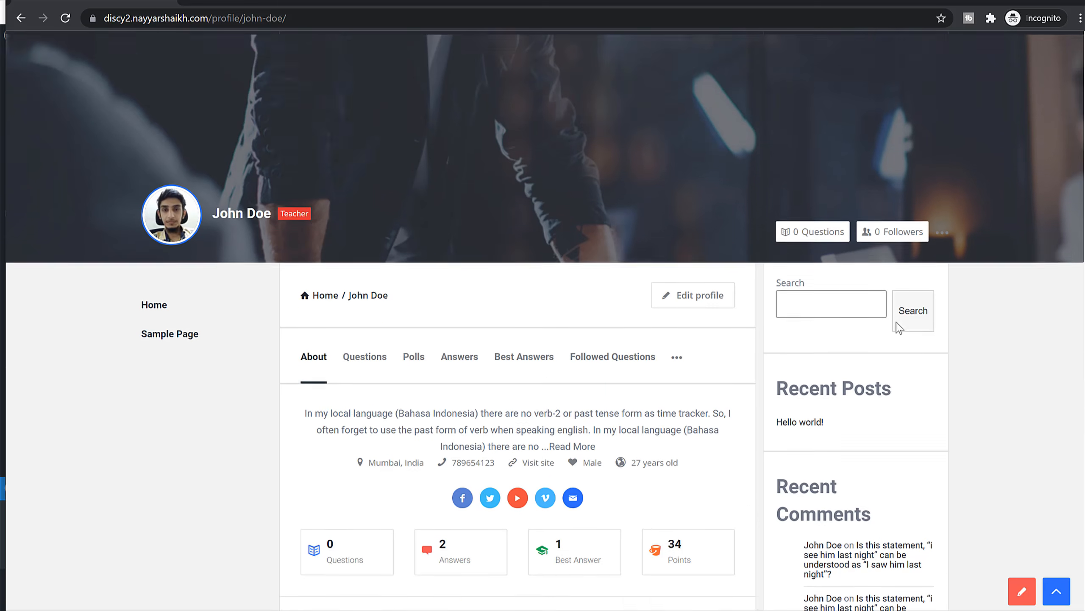
scroll(900, 327, up, 1)
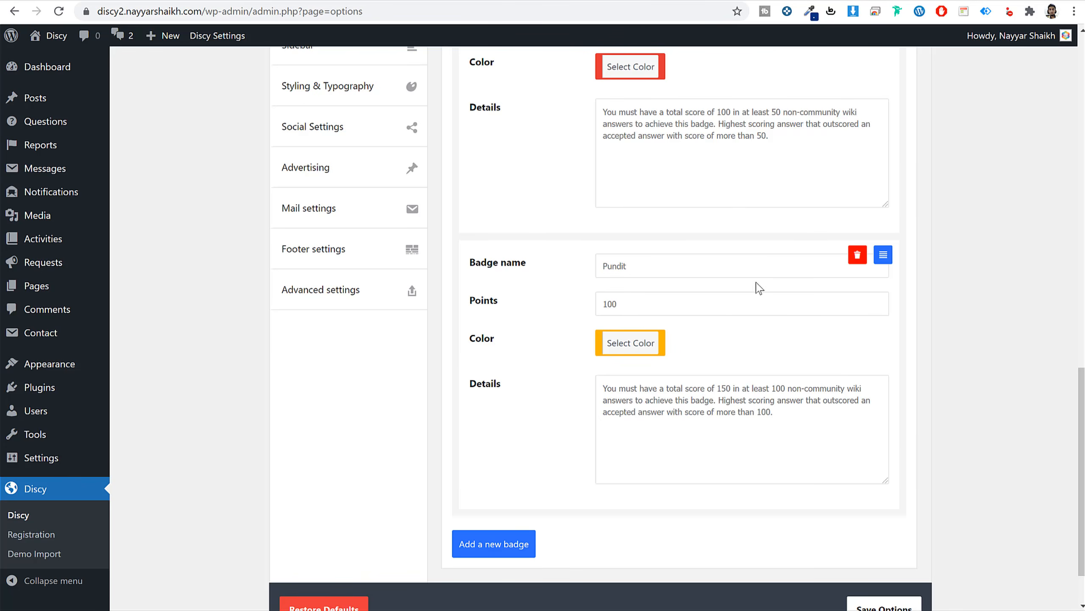
Edit the subscriber in All Users and switch on the verified user option.
scroll(757, 286, up, 5)
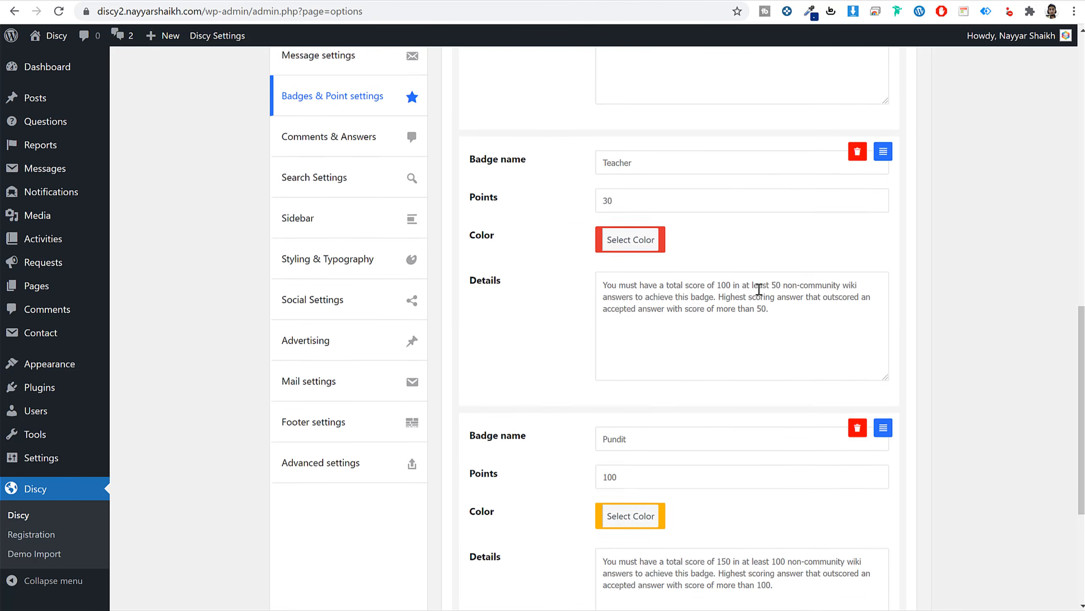
scroll(253, 260, up, 12)
scroll(206, 281, down, 4)
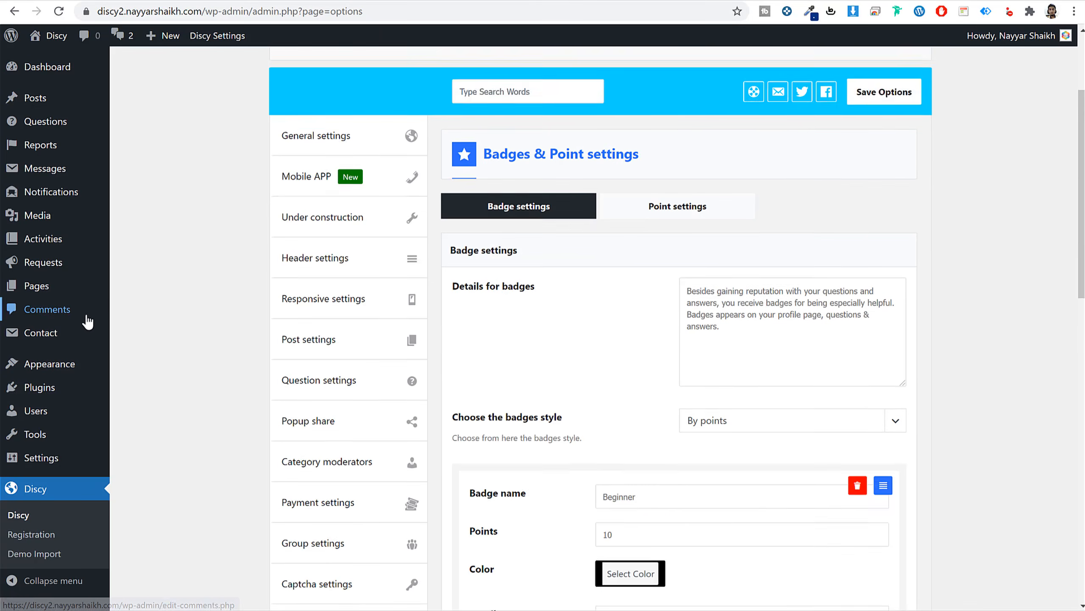
scroll(35, 470, up, 5)
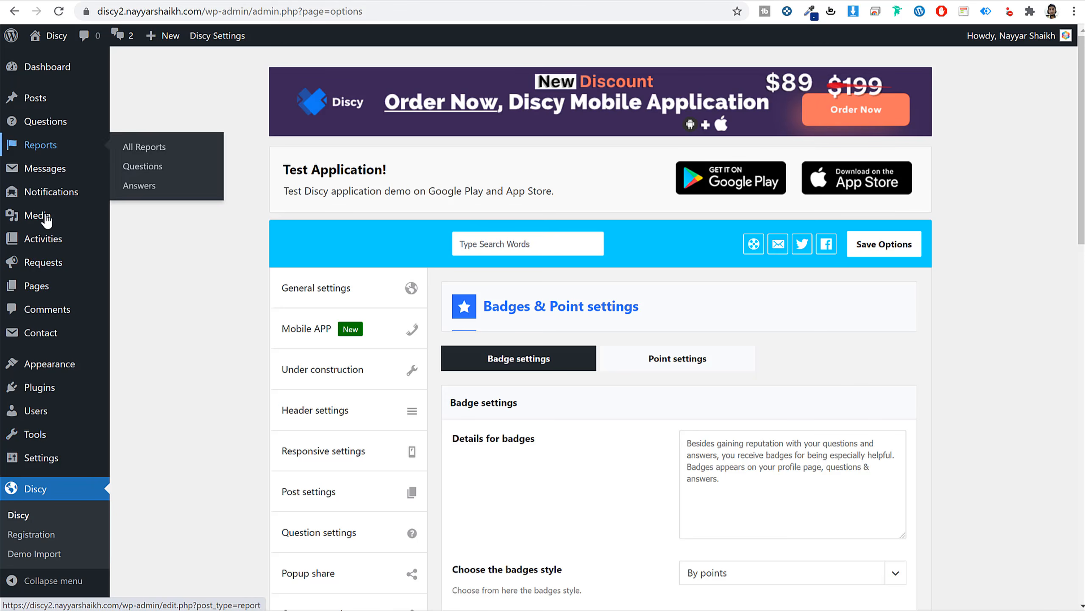
click(34, 411)
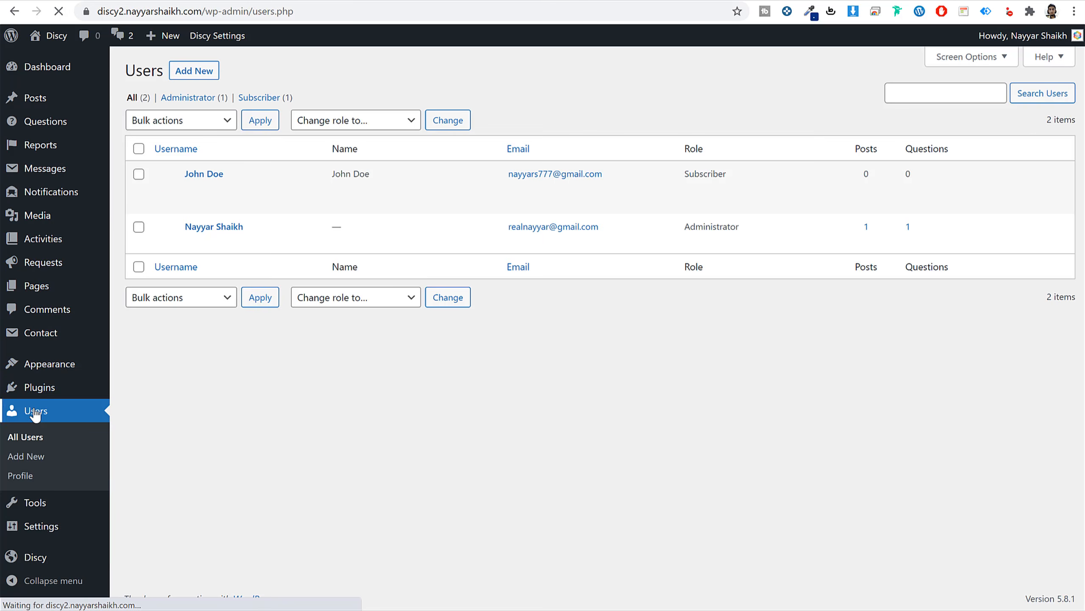
click(193, 188)
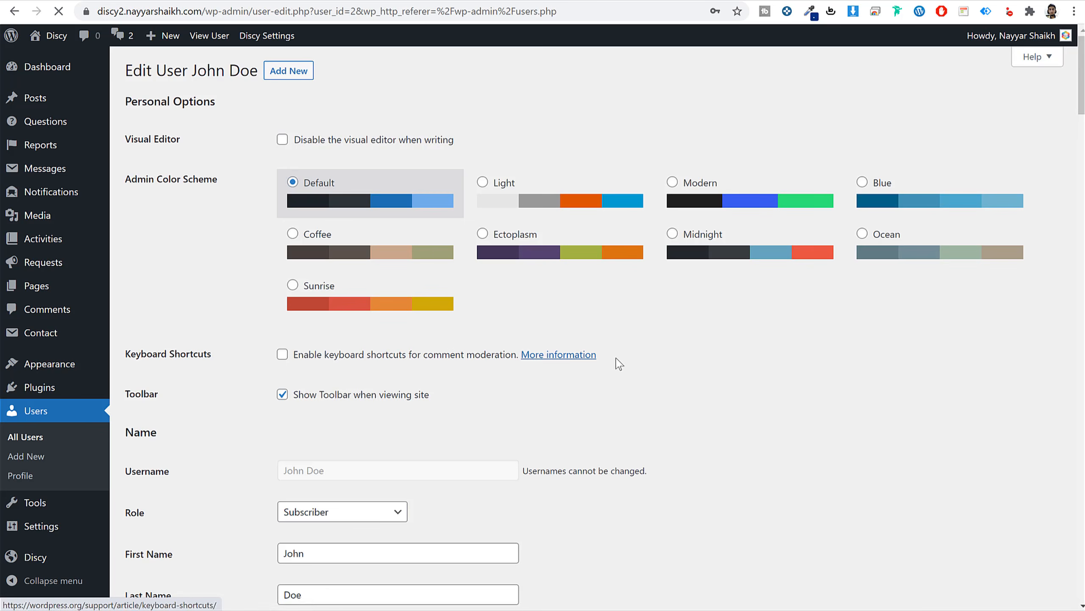
scroll(615, 364, down, 10)
scroll(620, 363, down, 10)
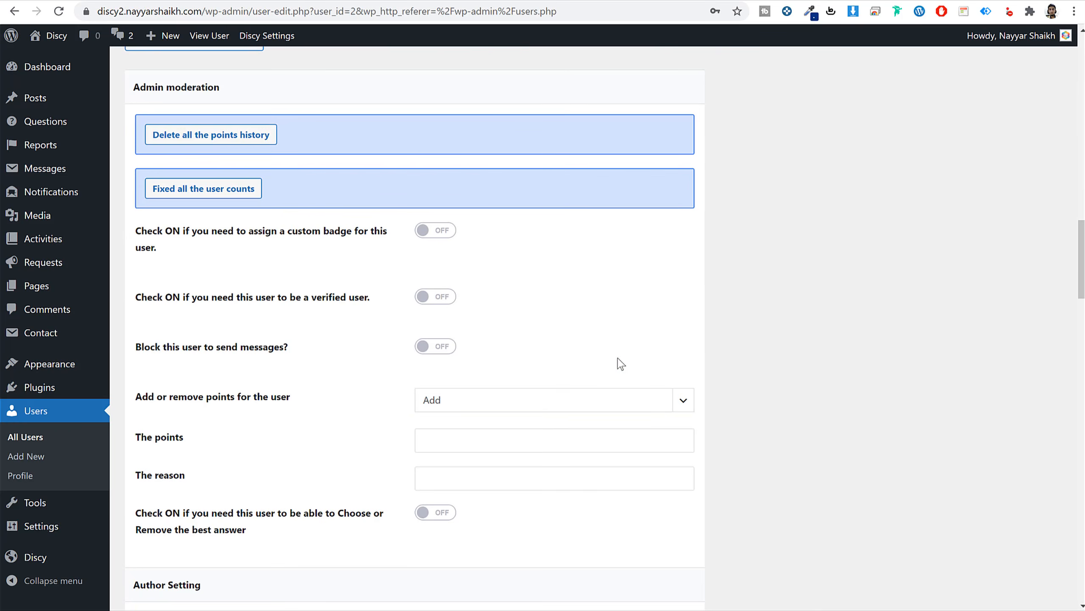
drag(291, 295, 361, 303)
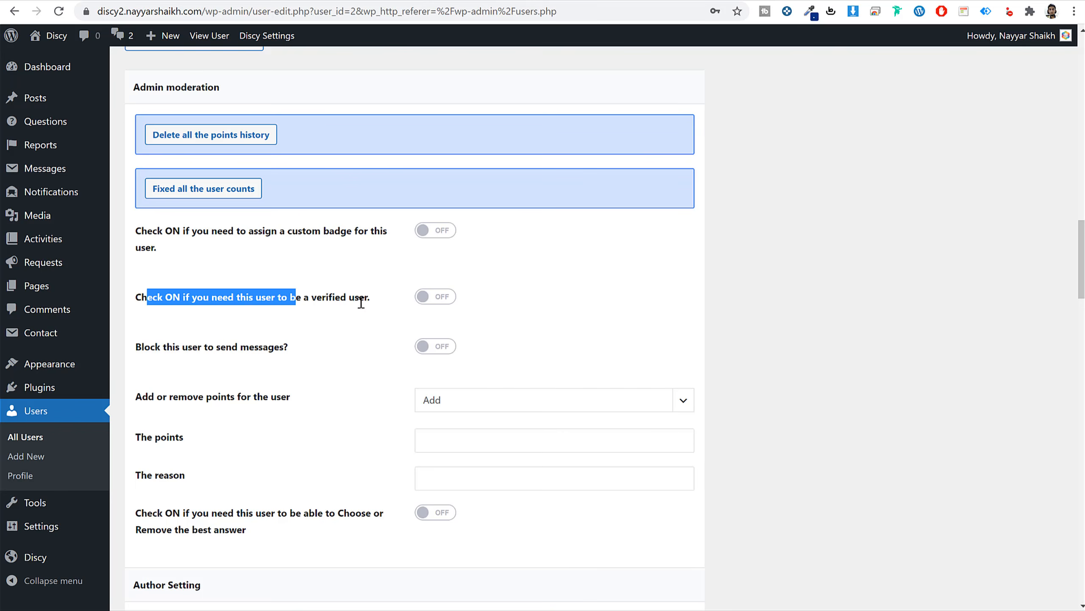
click(418, 305)
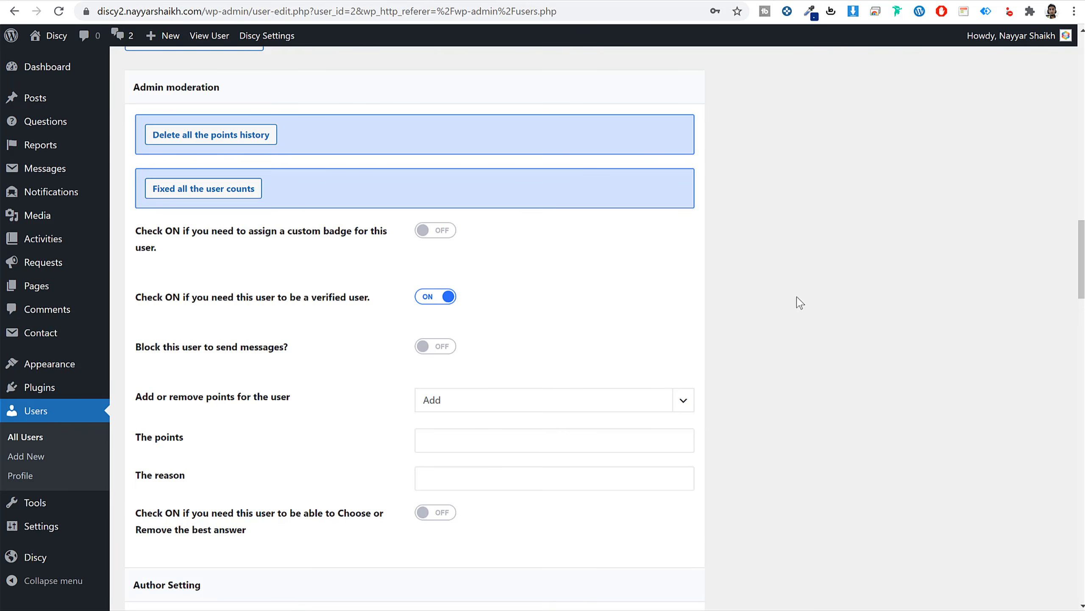
Add 120 points to the subscriber, update the user, and return to the profile window.
scroll(800, 303, down, 3)
click(512, 301)
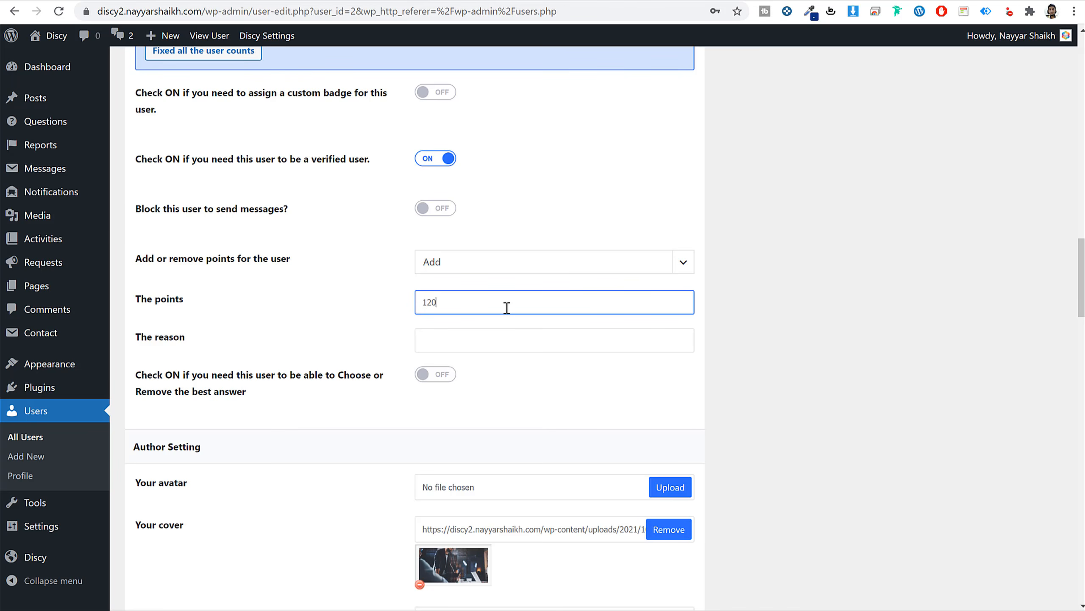
key(ctrl+a)
scroll(601, 318, down, 20)
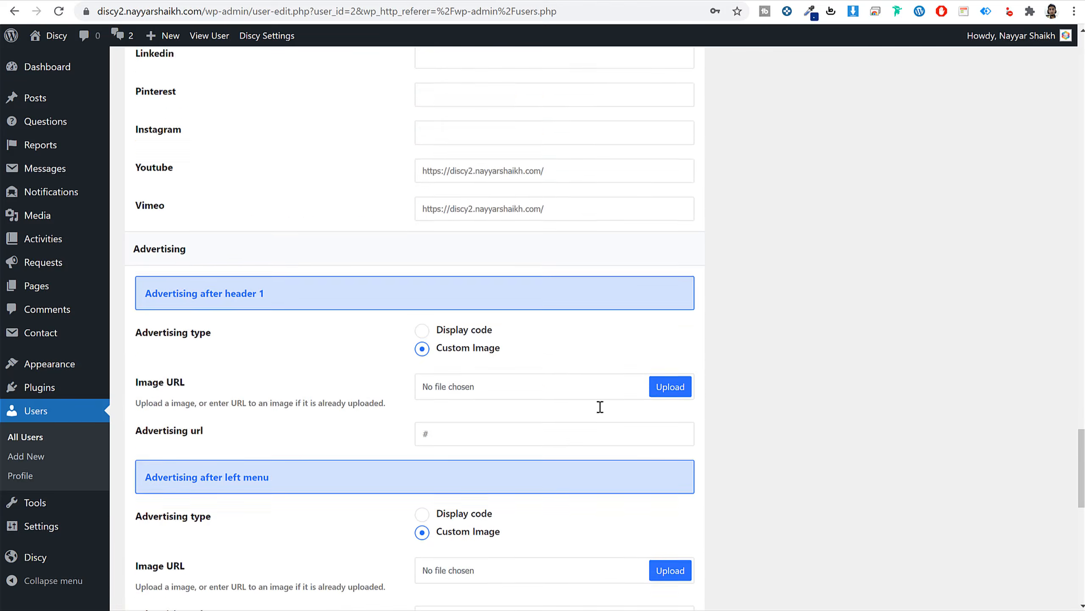
scroll(600, 407, down, 15)
click(155, 540)
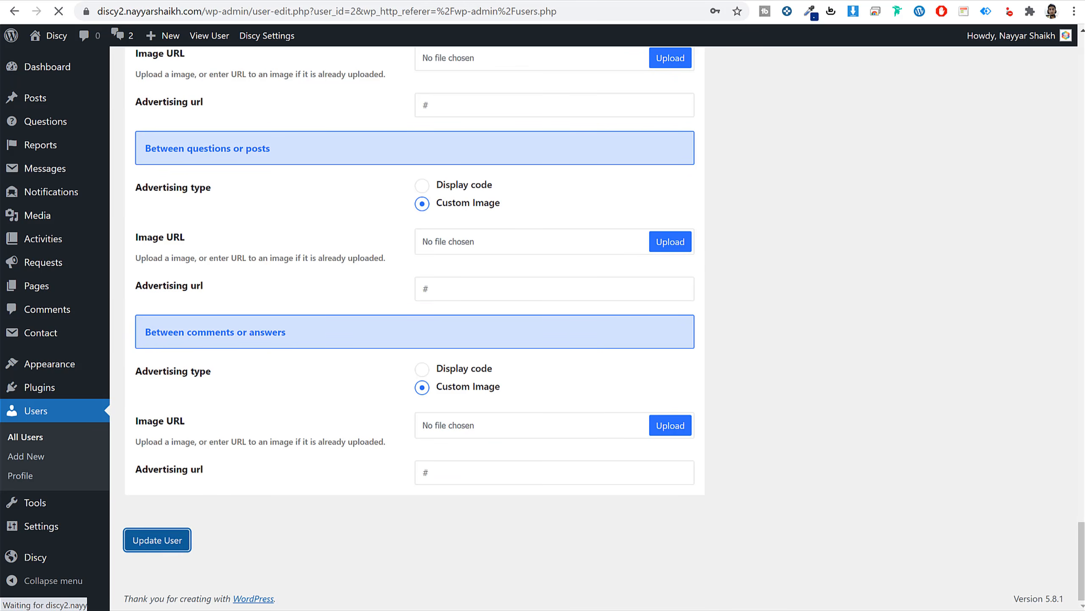
mouse_move(239, 609)
click(309, 607)
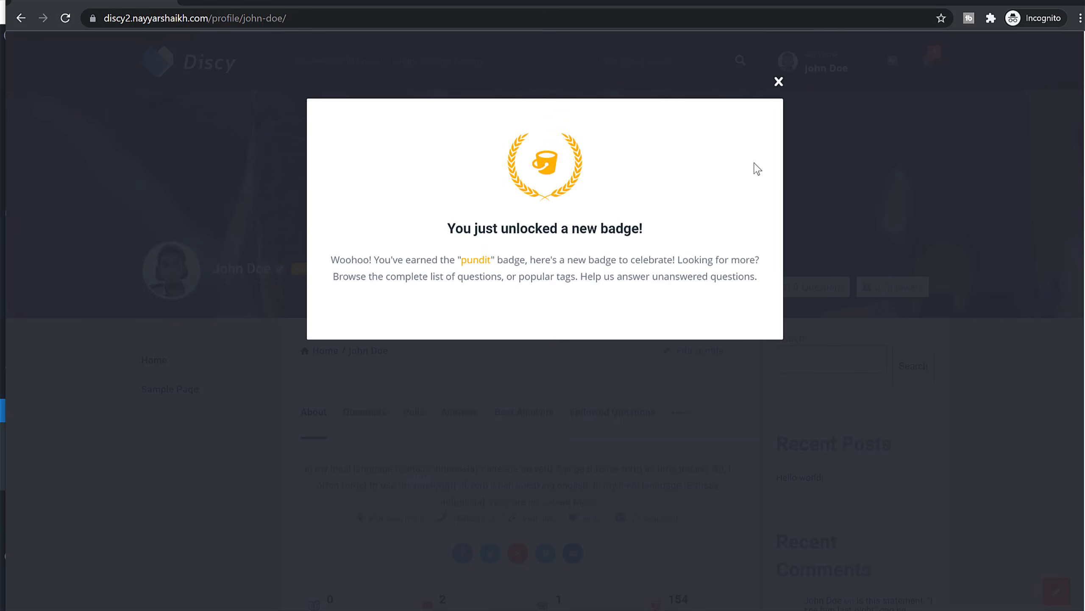
Dismiss the Pundit badge-unlocked notice on the member's profile.
double_click(474, 264)
click(778, 82)
mouse_move(280, 276)
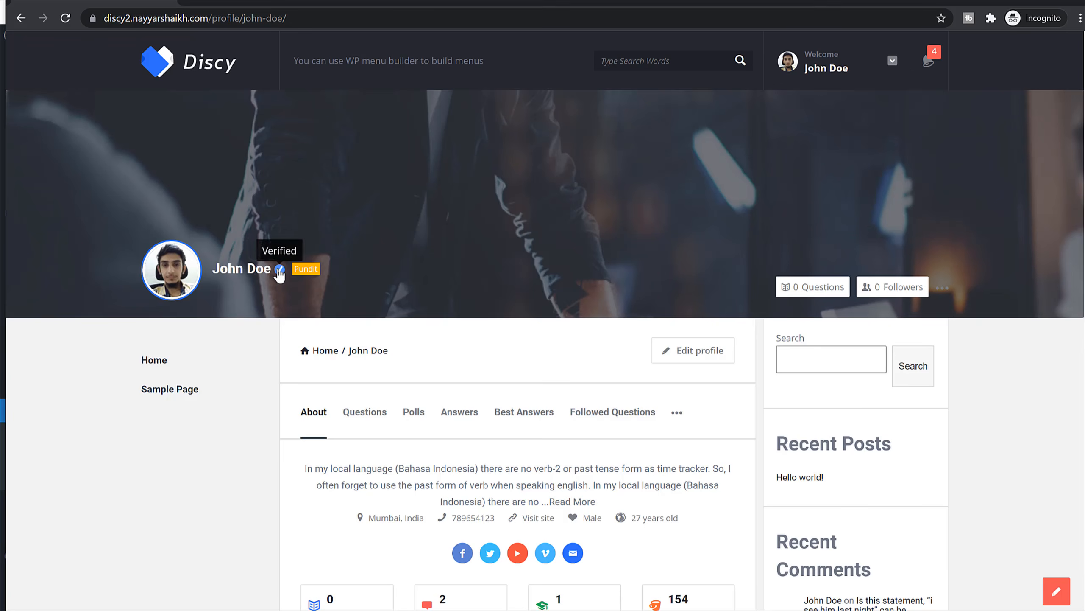
scroll(521, 334, down, 5)
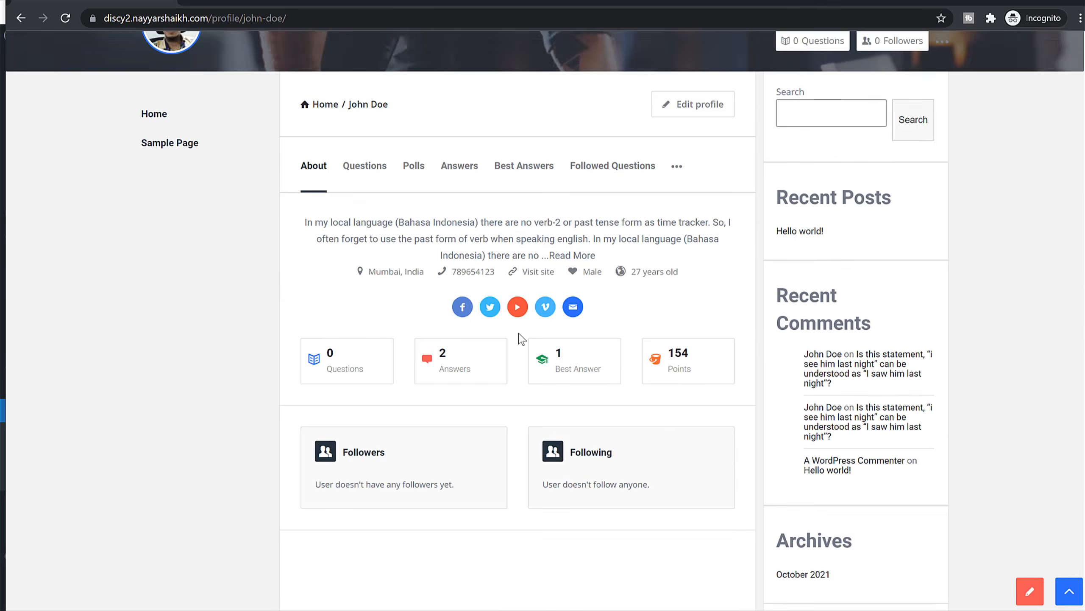
Review the 154-point history with its +120 admin entry, then return to the Discy home page.
click(683, 336)
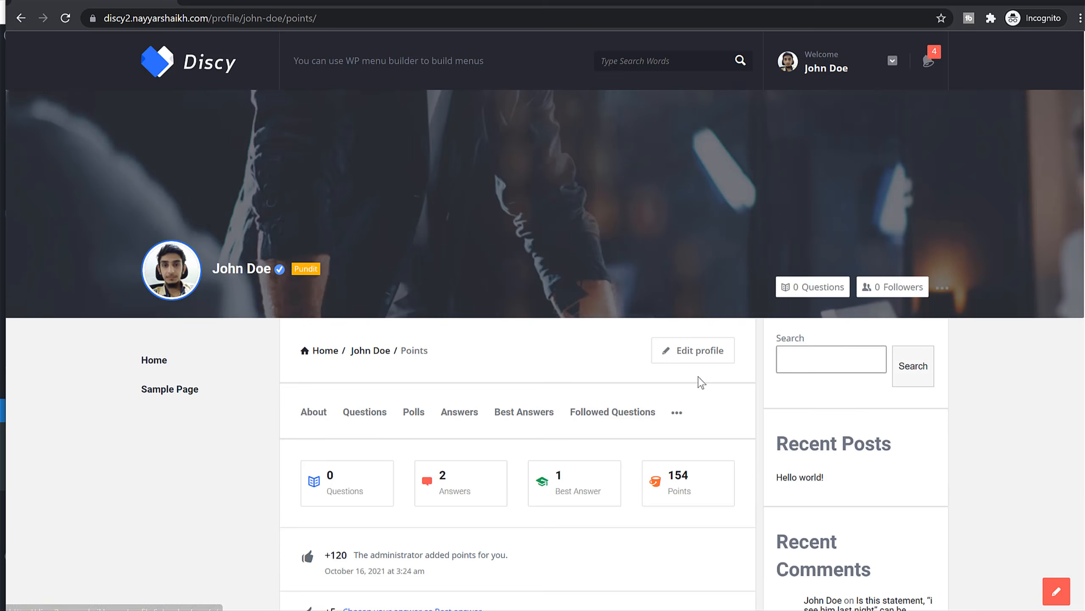
drag(348, 278, 516, 278)
click(516, 279)
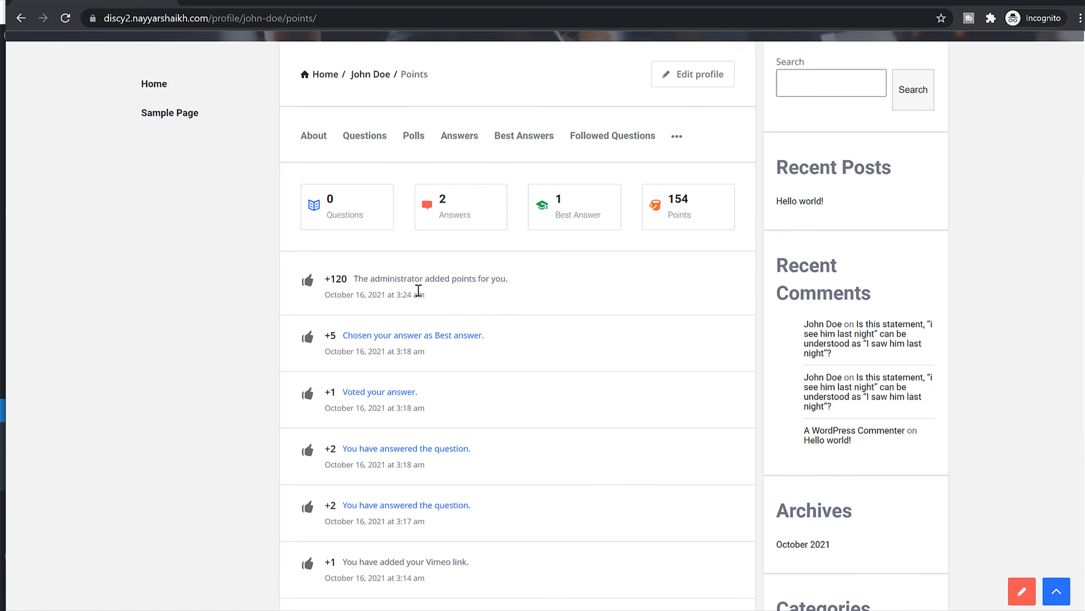
scroll(435, 332, up, 5)
scroll(435, 332, up, 1)
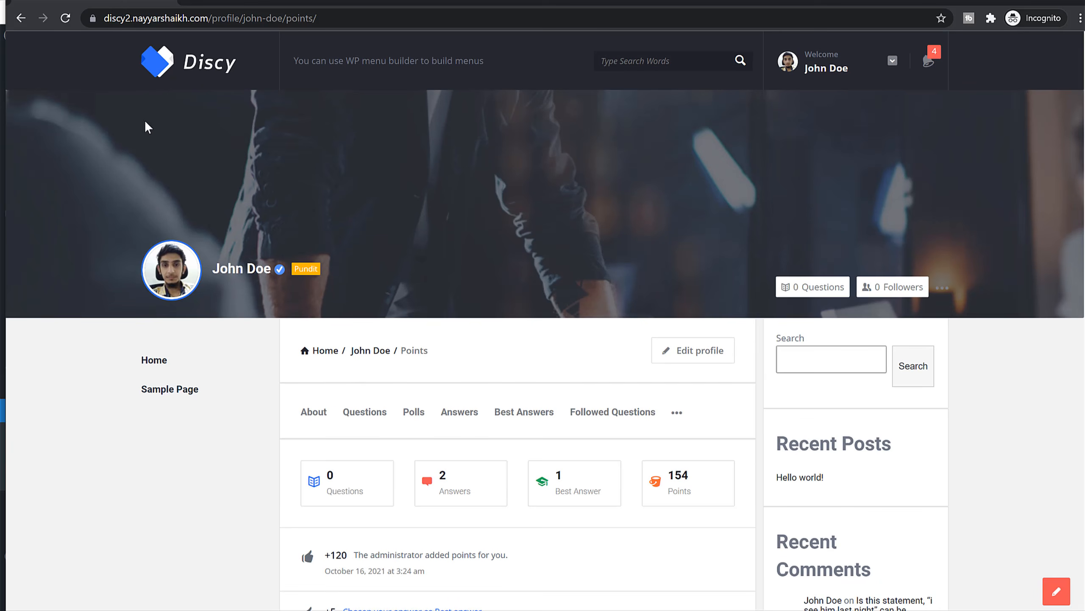
click(188, 74)
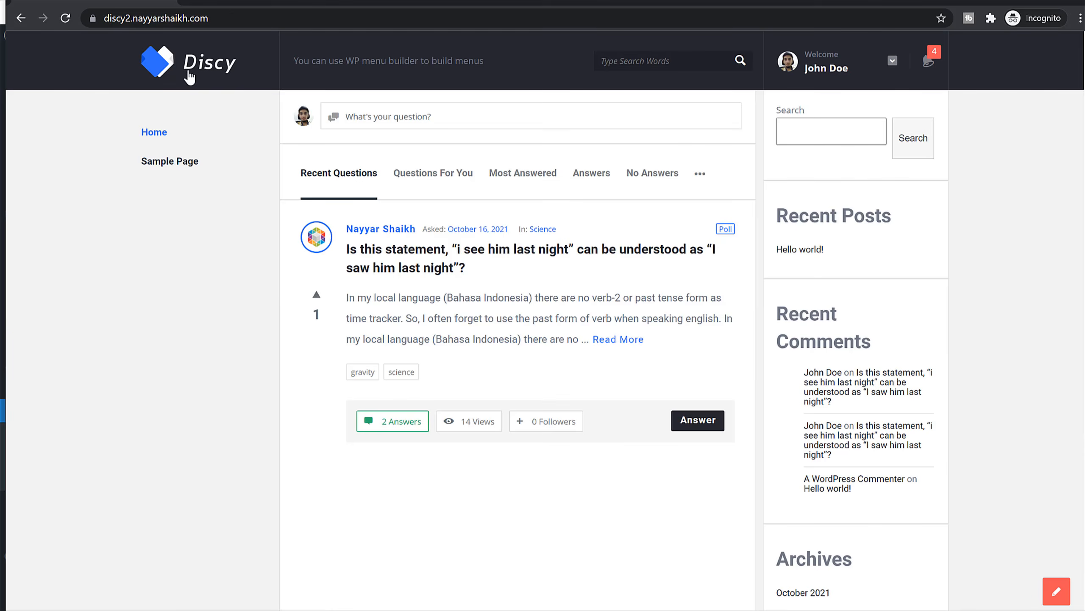
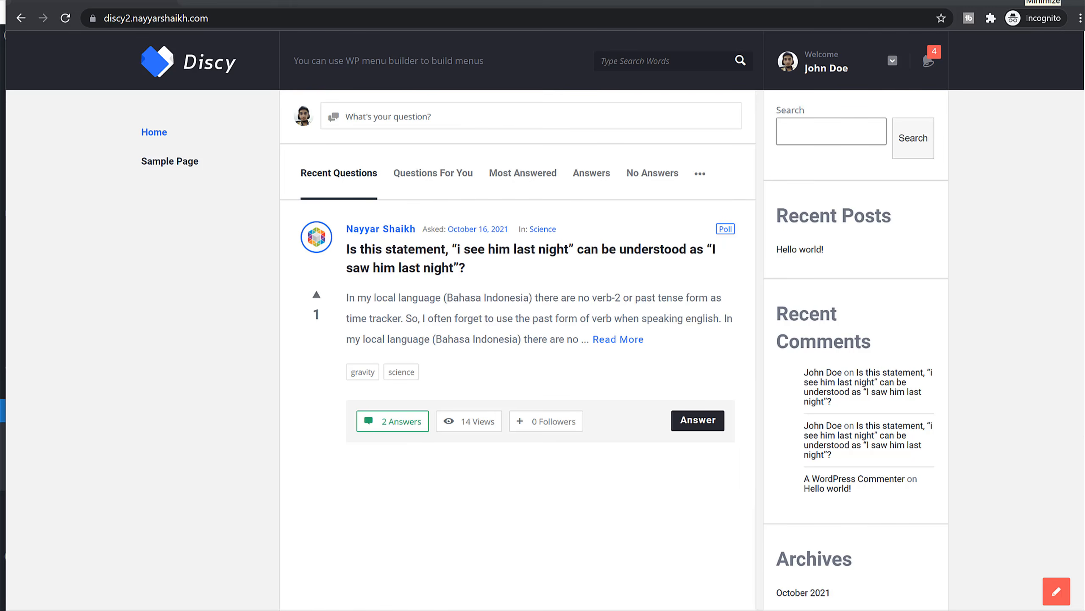
Return to WordPress admin from the site preview and begin a new page from the Pages list.
click(1043, 1)
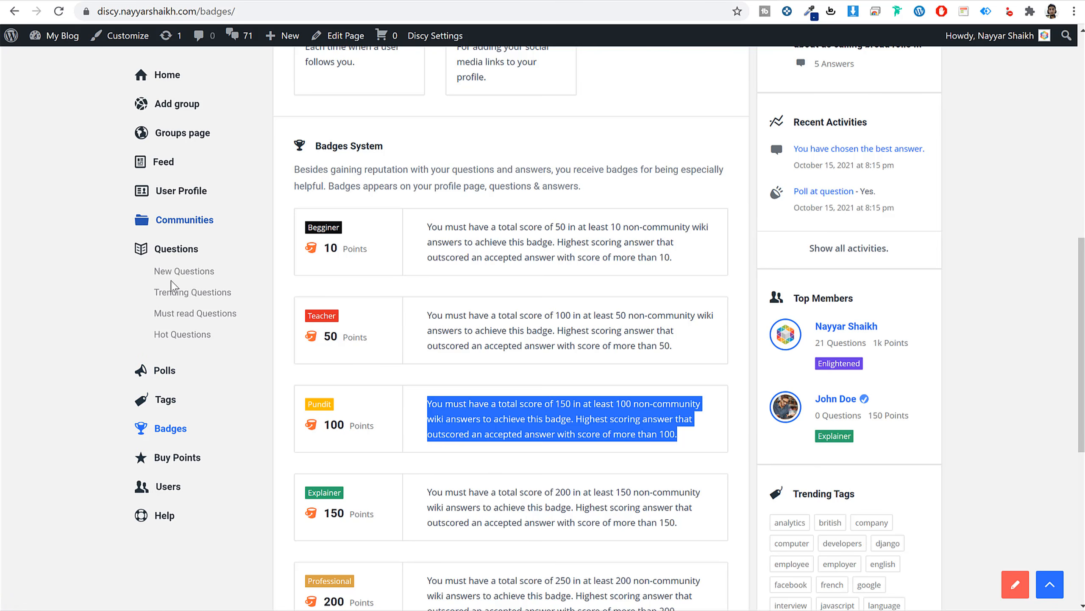
scroll(191, 325, up, 10)
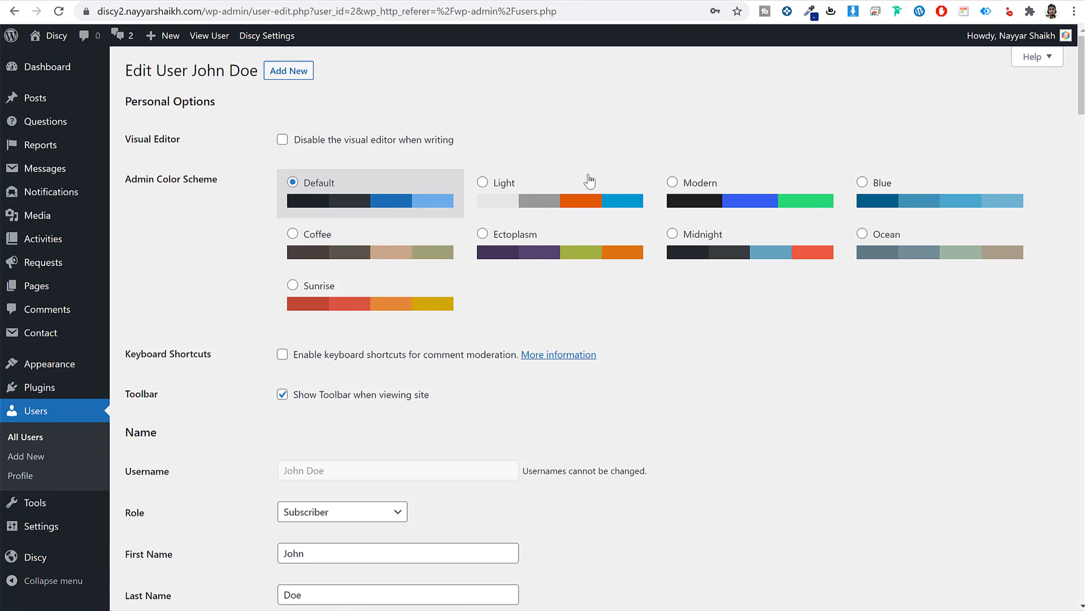
click(59, 286)
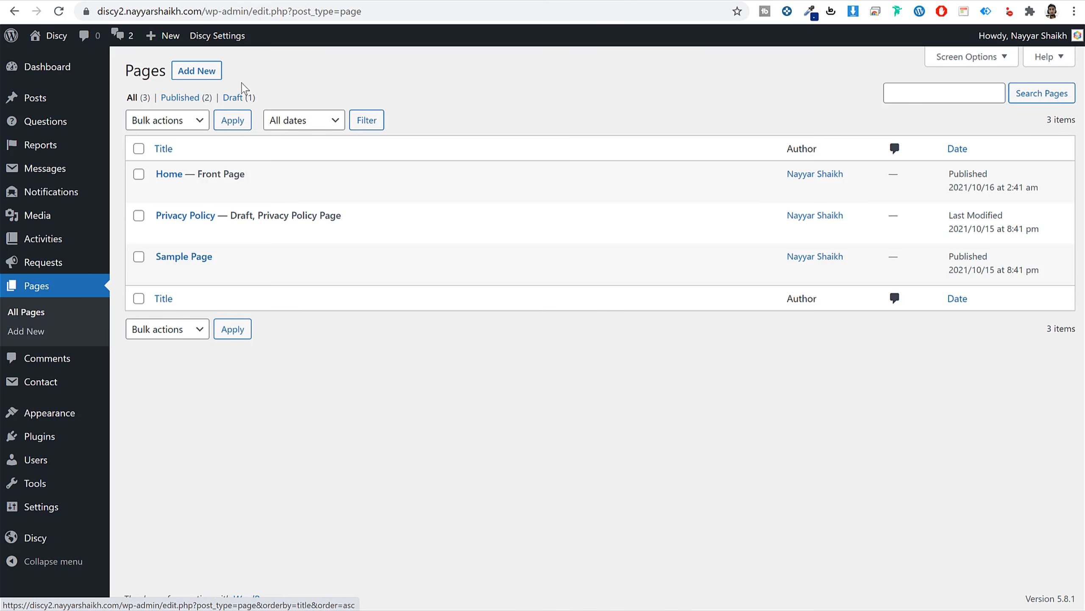
click(184, 72)
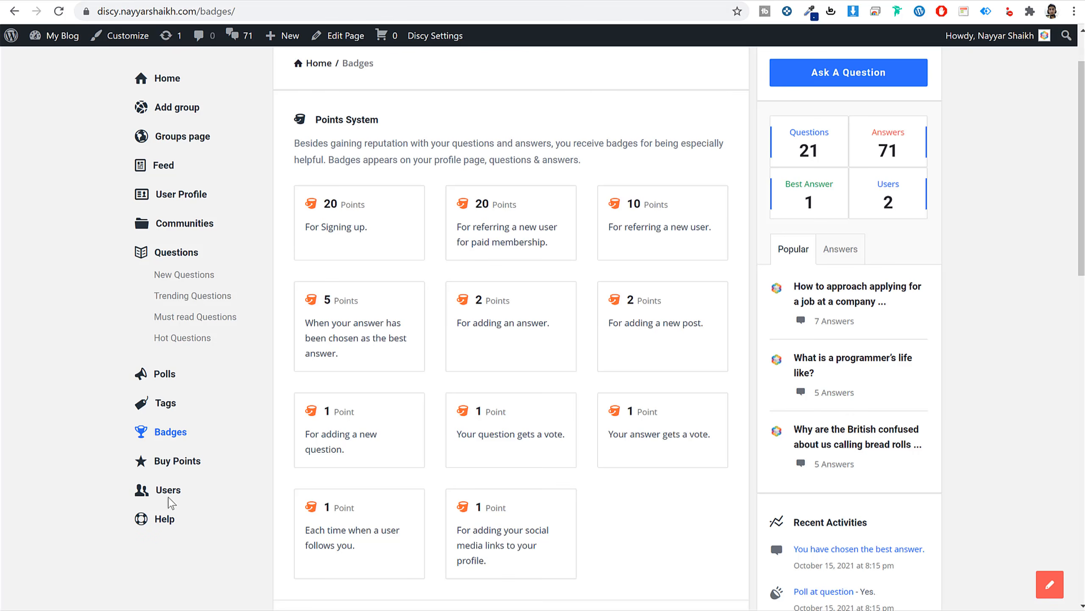
Title the new page 'Users', assign the Users template, and publish it.
click(171, 495)
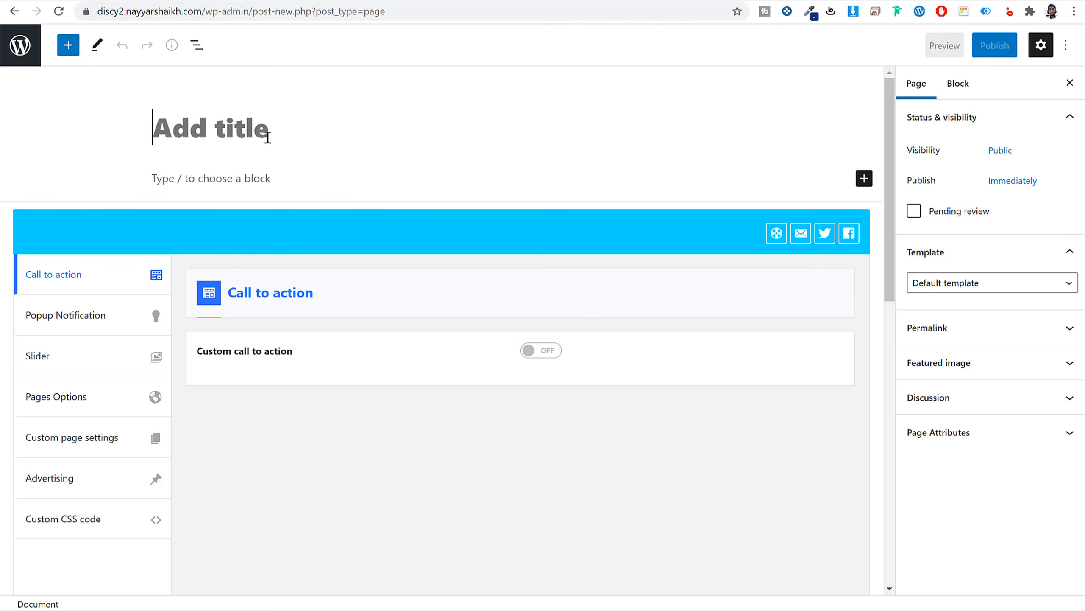
text(Ustr)
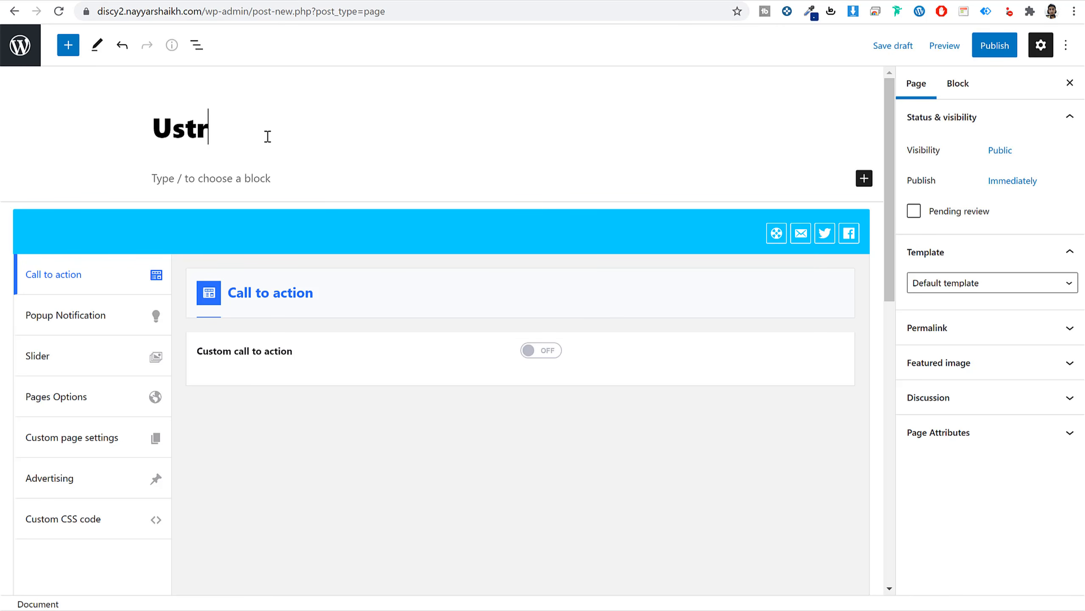
key(BackSpace)
key(BackSpace)
text(ers)
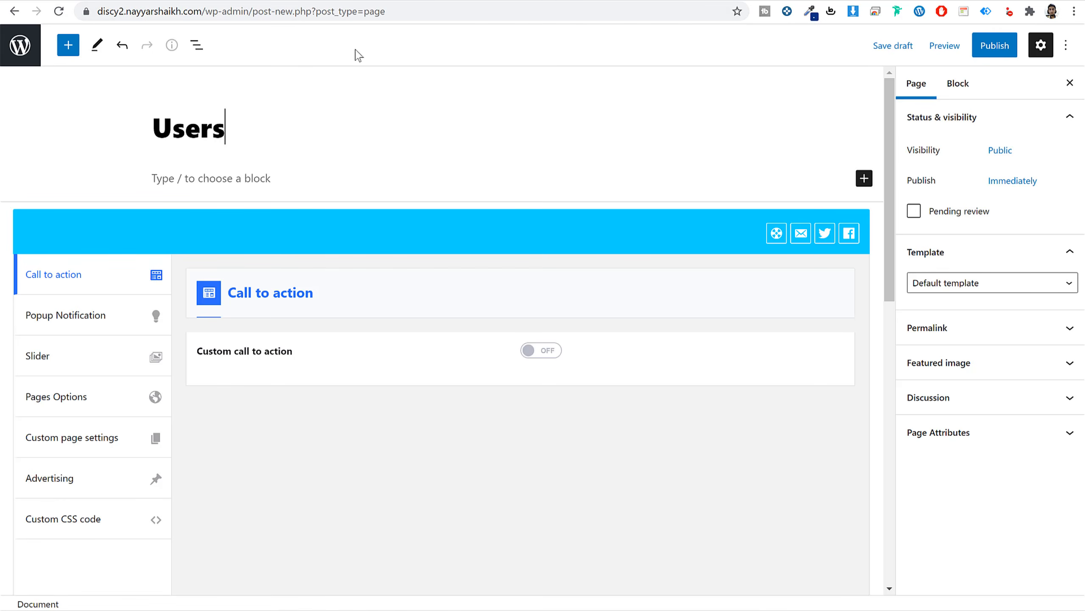
click(957, 289)
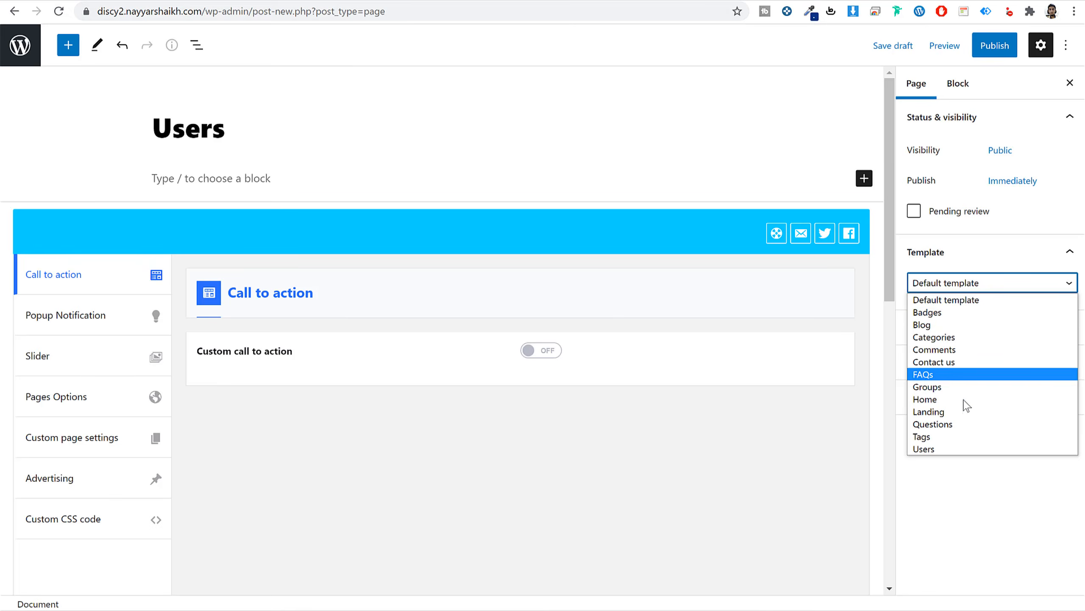
click(953, 453)
click(995, 46)
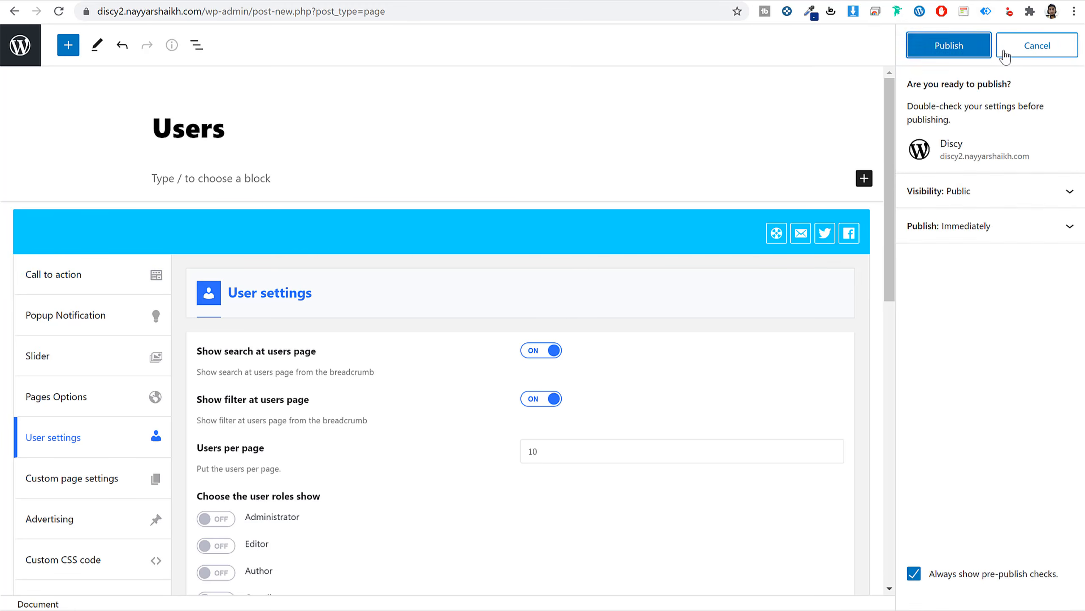
click(964, 51)
Review the Users page settings, including Users per page, against the demo site's Users page.
scroll(297, 296, down, 3)
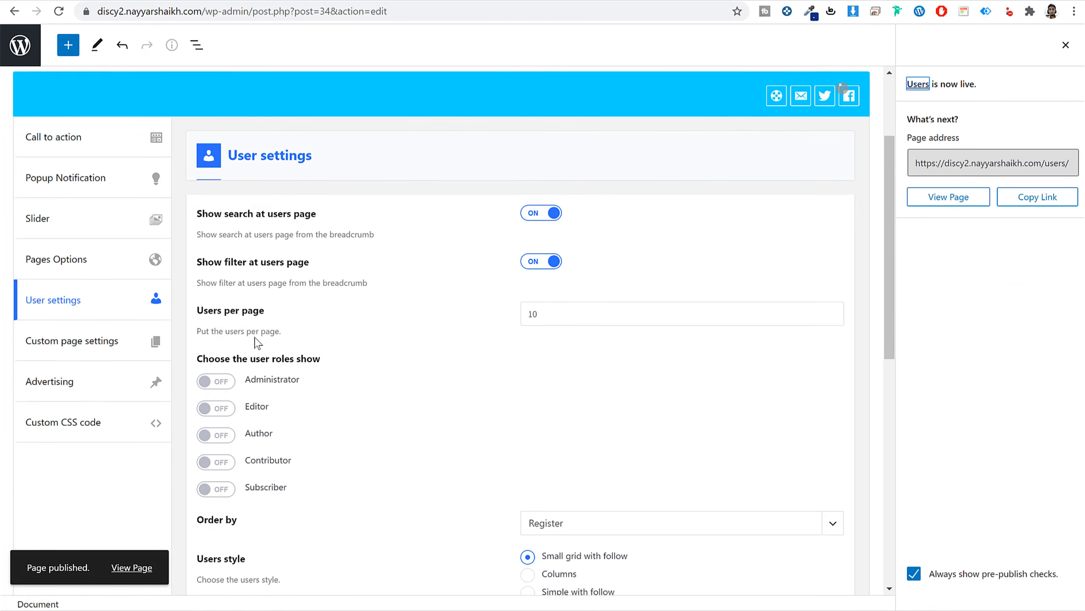
click(46, 305)
drag(85, 301, 43, 300)
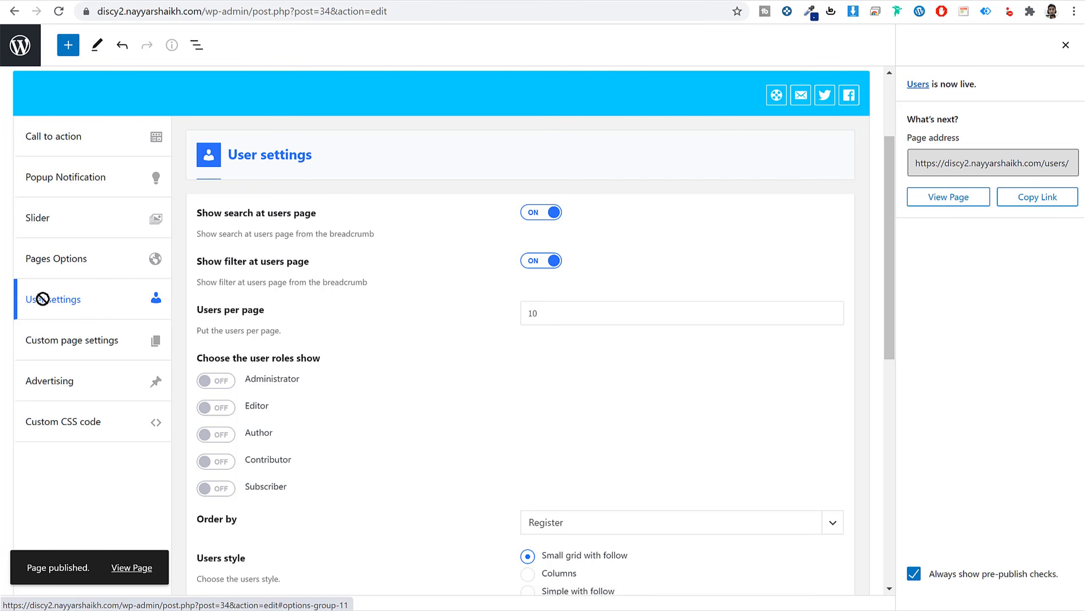
drag(217, 215, 340, 218)
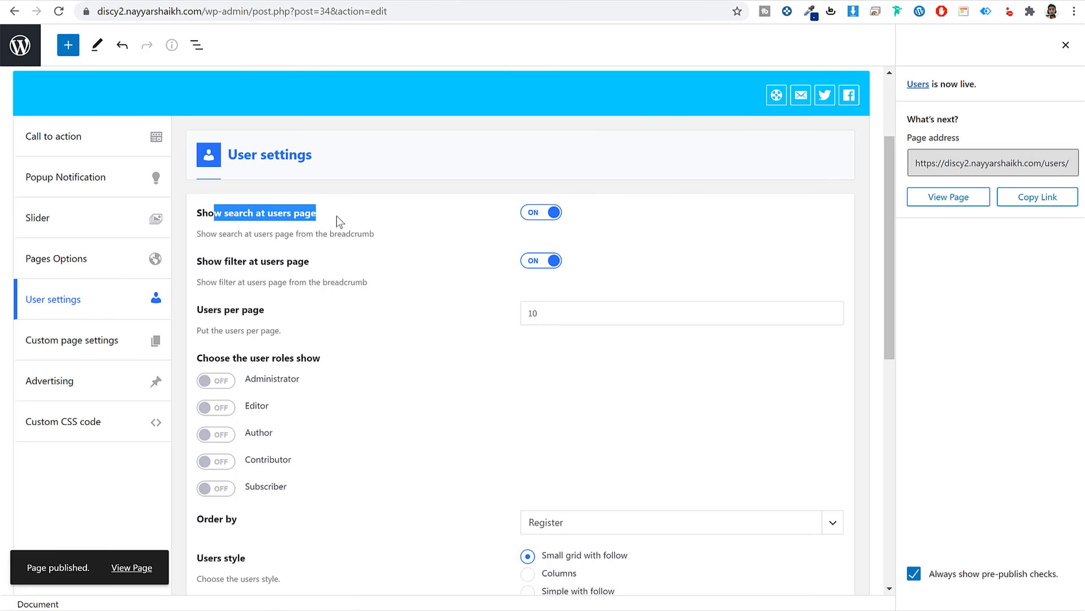
click(342, 223)
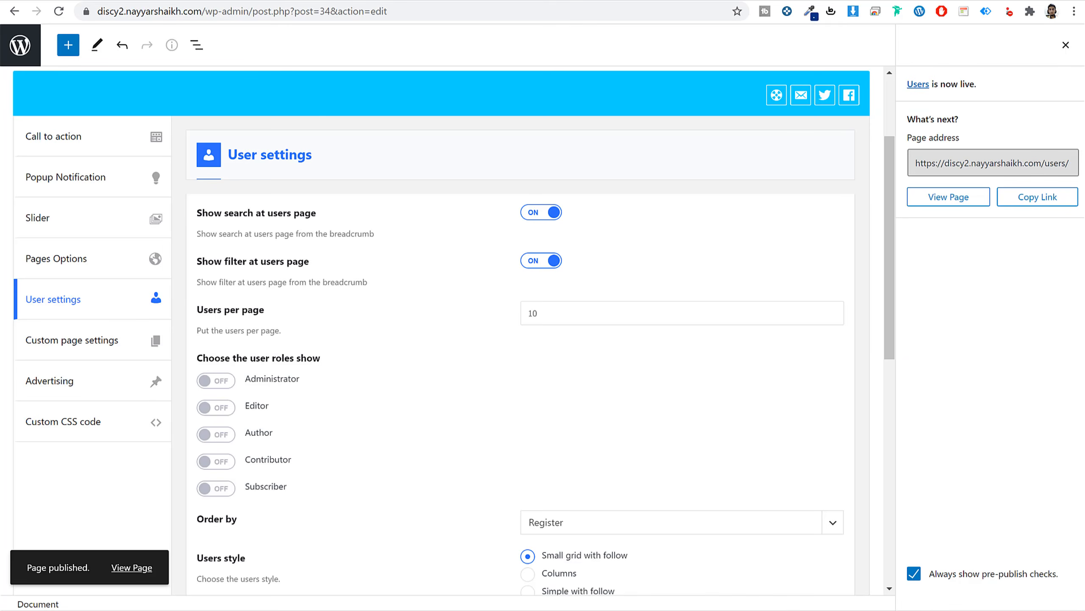
drag(236, 262, 308, 270)
click(337, 274)
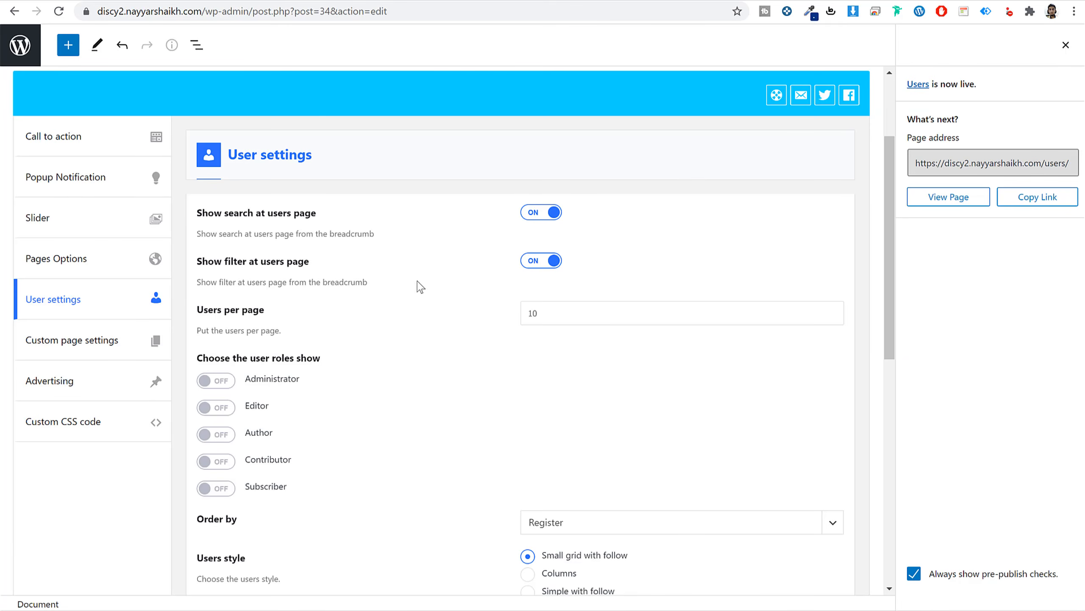
scroll(470, 257, down, 3)
drag(579, 176, 490, 190)
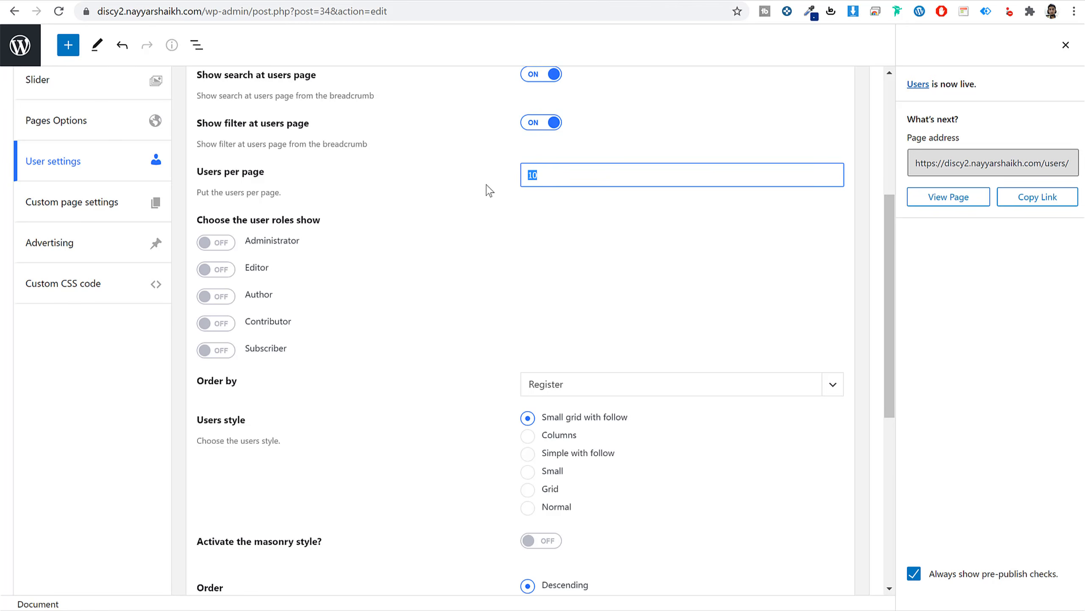
scroll(542, 280, down, 3)
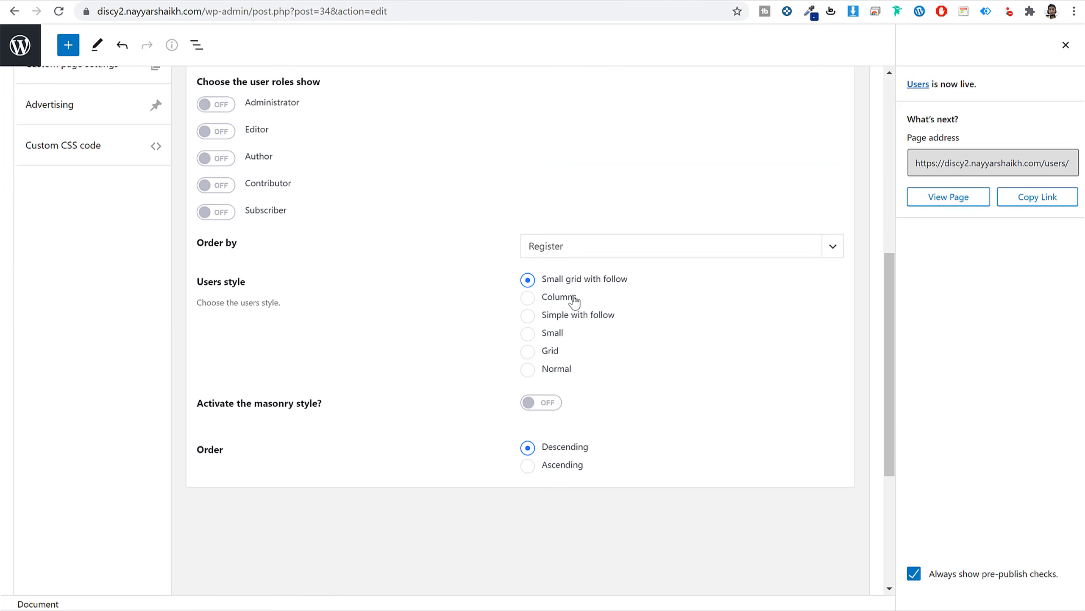
drag(542, 282, 618, 286)
click(618, 285)
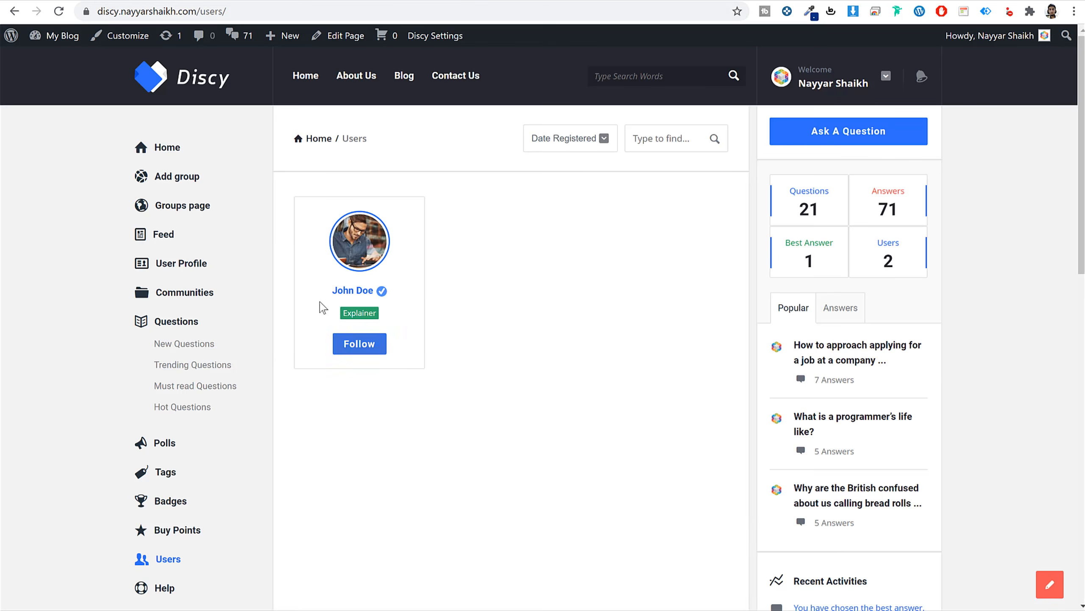
Turn on the Administrator and Subscriber roles in User settings and update the page.
click(343, 358)
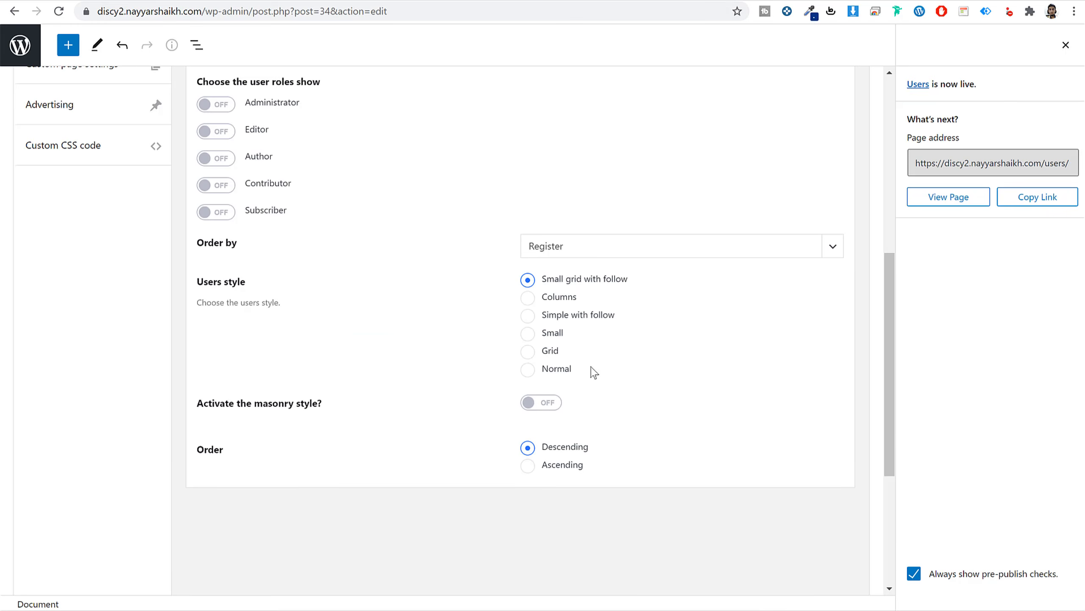
scroll(555, 355, up, 5)
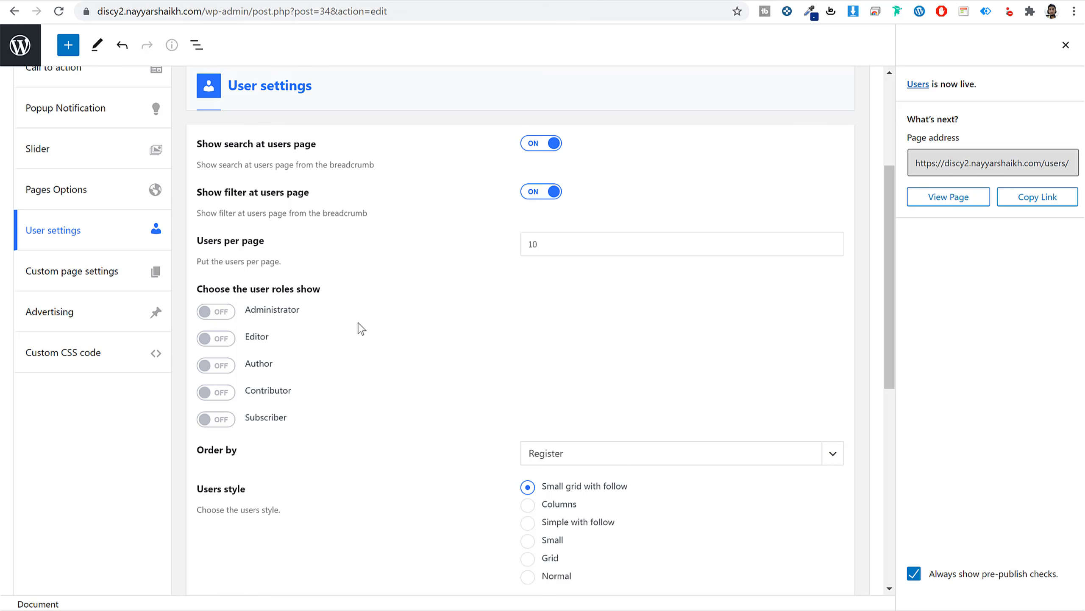
click(228, 313)
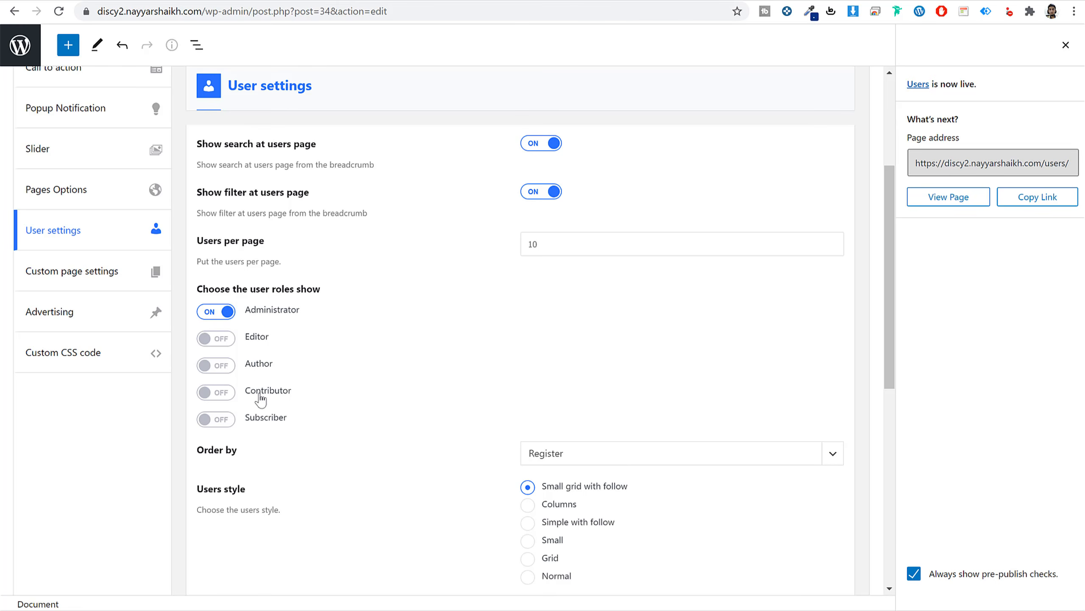
click(228, 420)
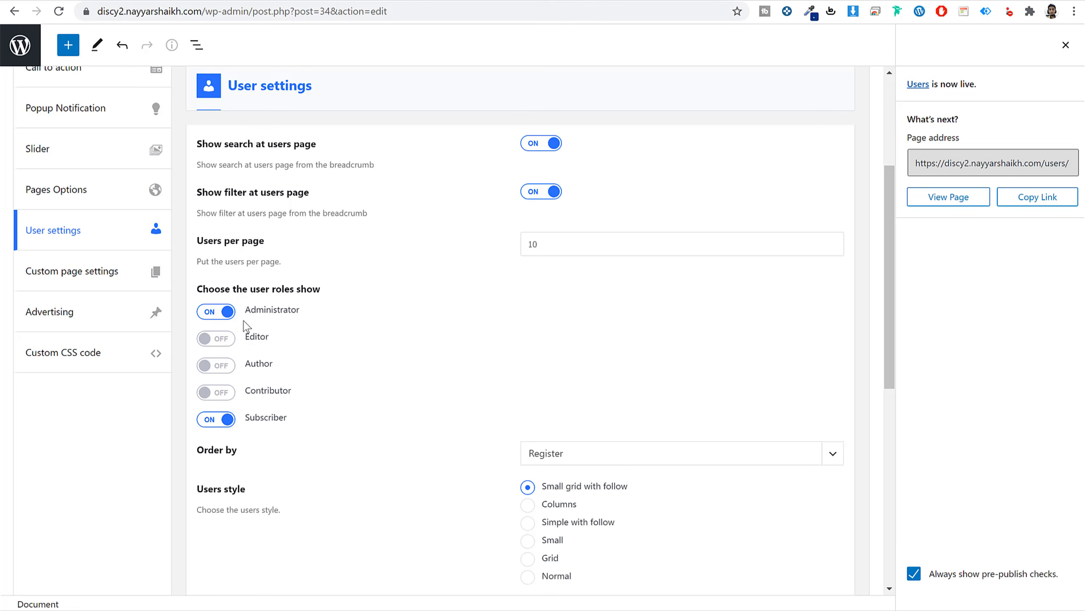
click(1066, 45)
click(996, 46)
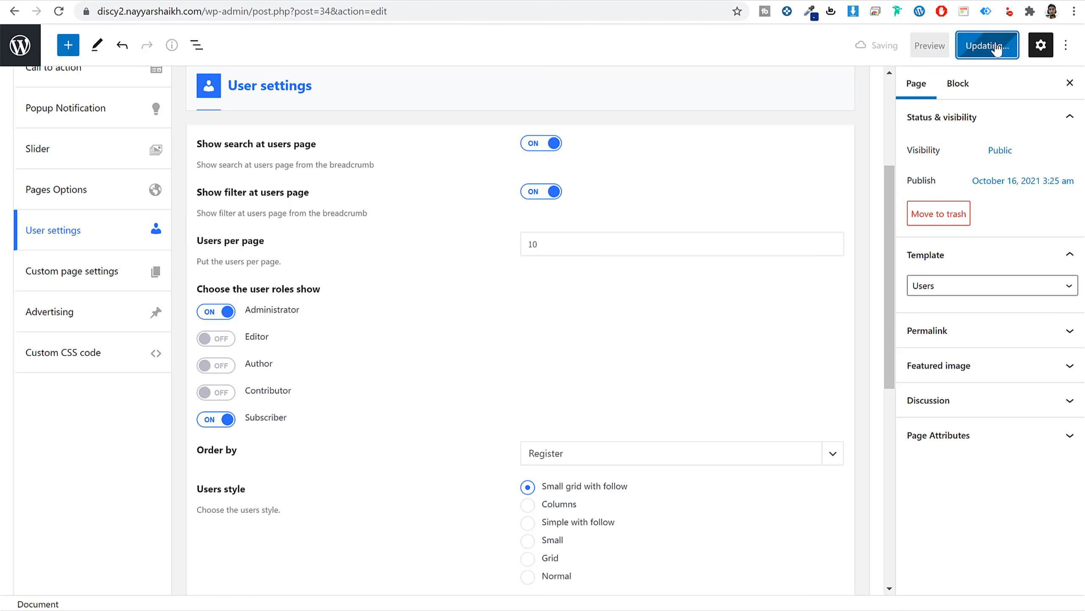
drag(242, 421, 285, 424)
click(285, 424)
click(286, 428)
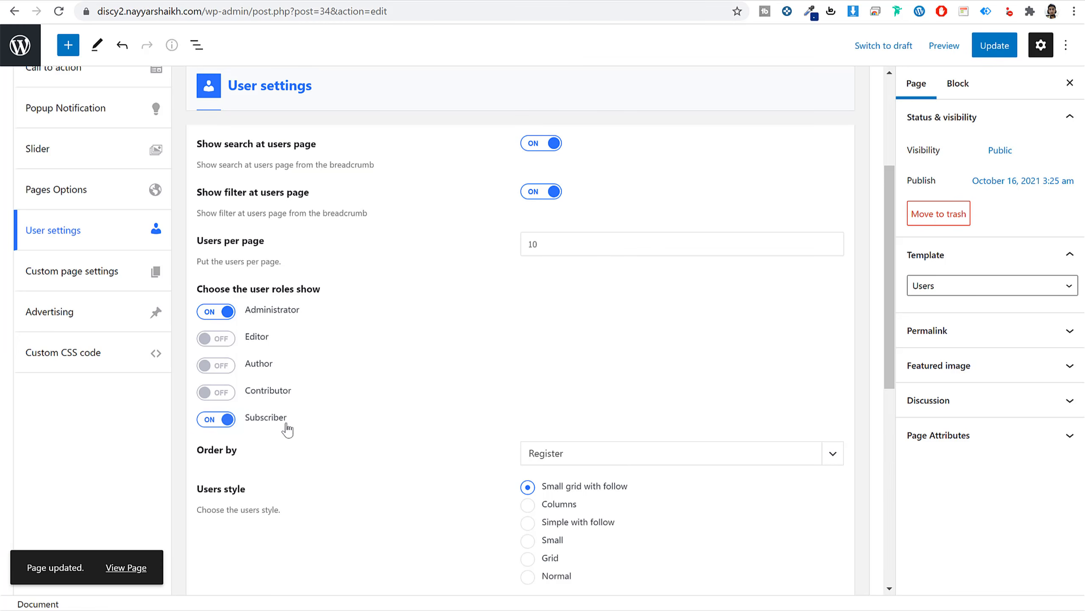
click(988, 54)
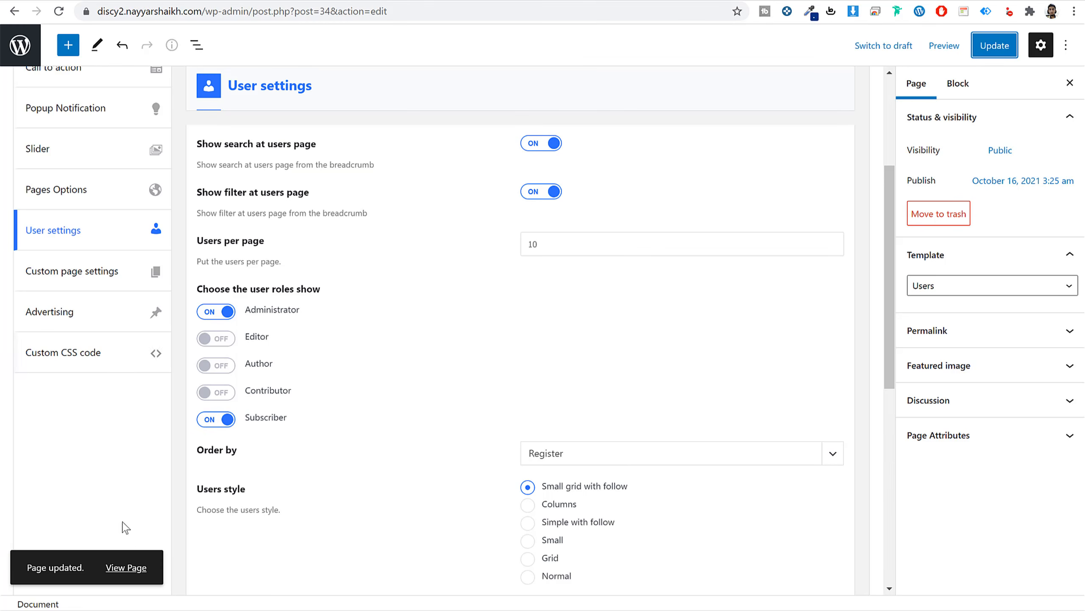
Check the live Users page in a new tab, then return to the Pages list.
right_click(128, 567)
click(204, 406)
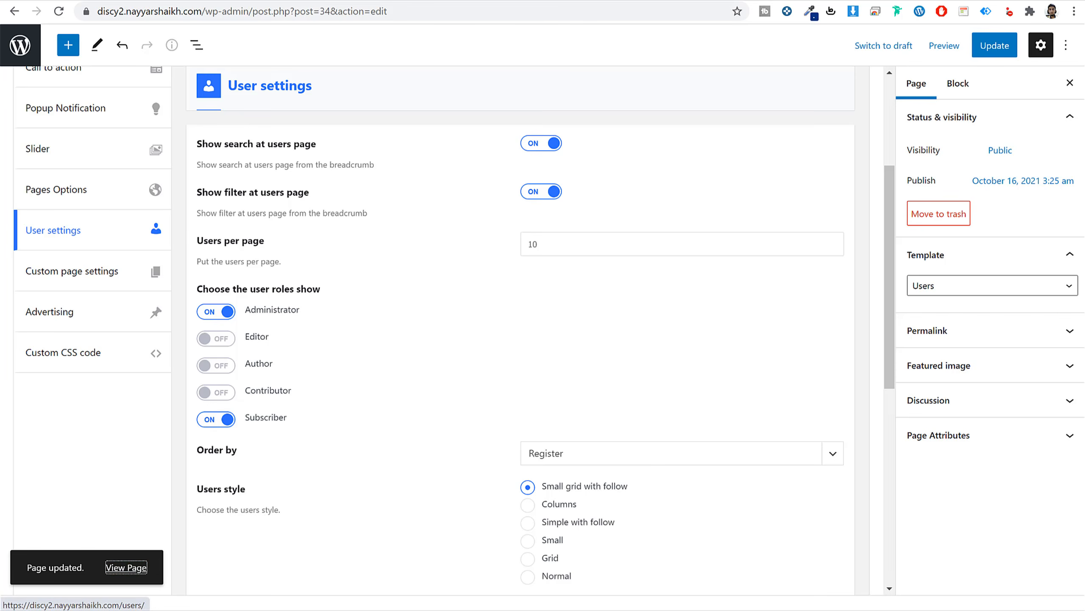
key(ctrl+Tab)
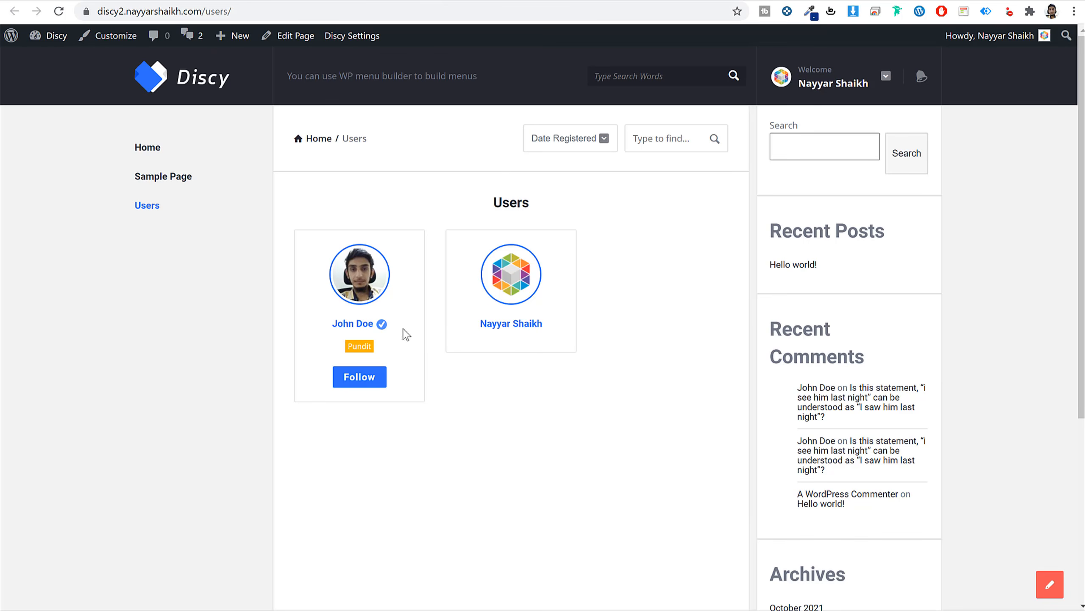
key(ctrl+shift+Tab)
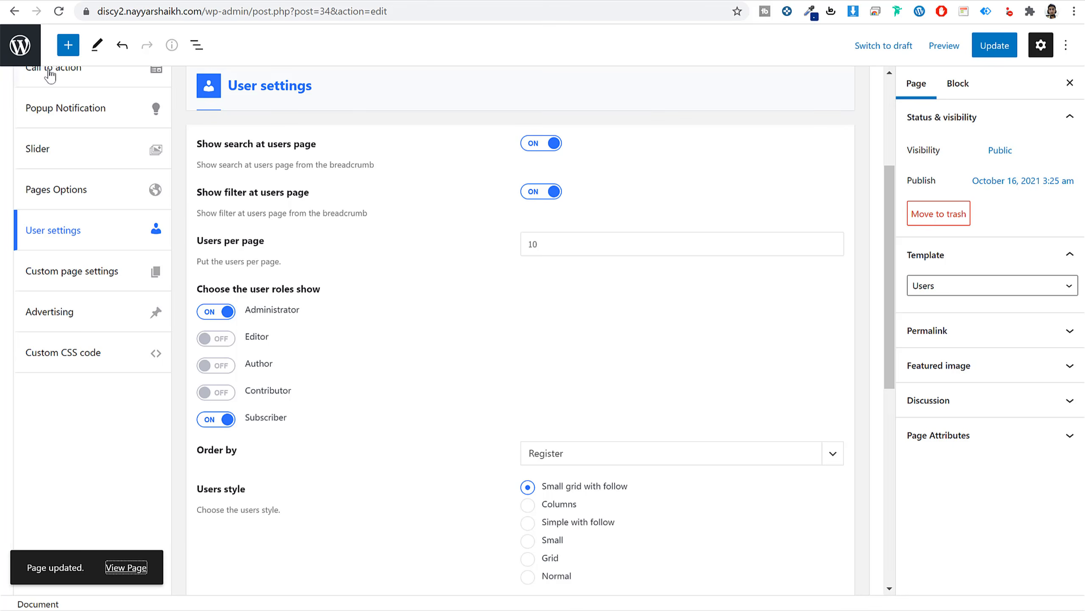
click(26, 50)
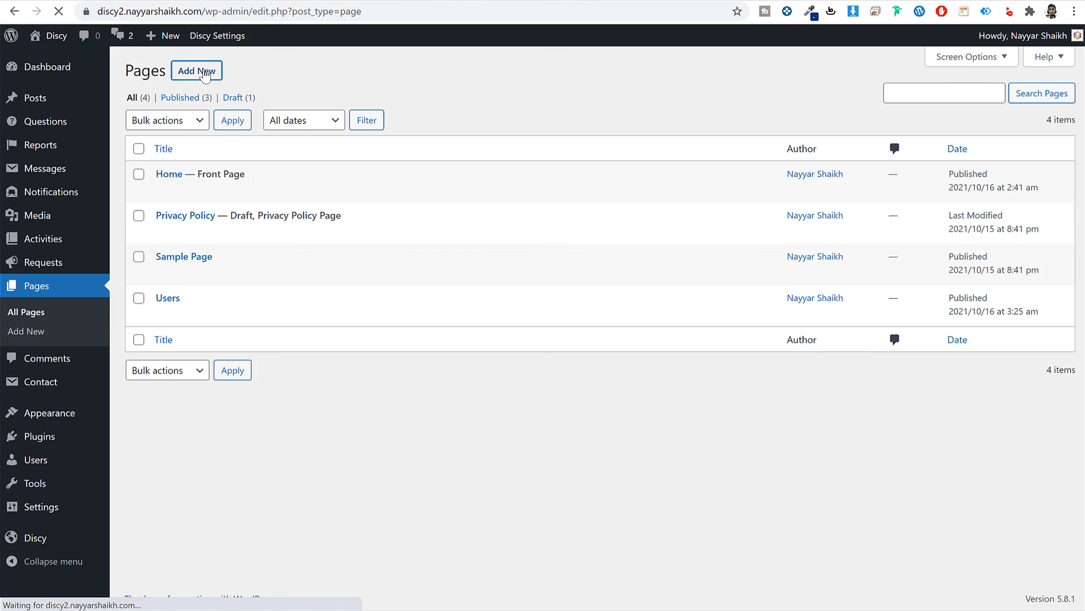
Create a page titled 'Badges' with the Badges template and publish it.
click(197, 71)
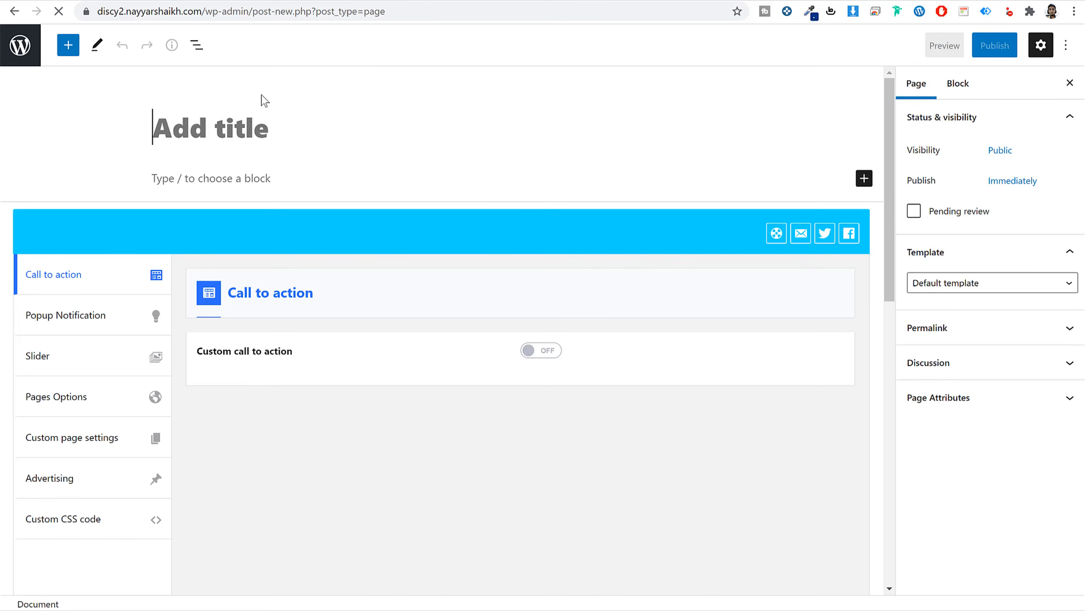
text(Badges)
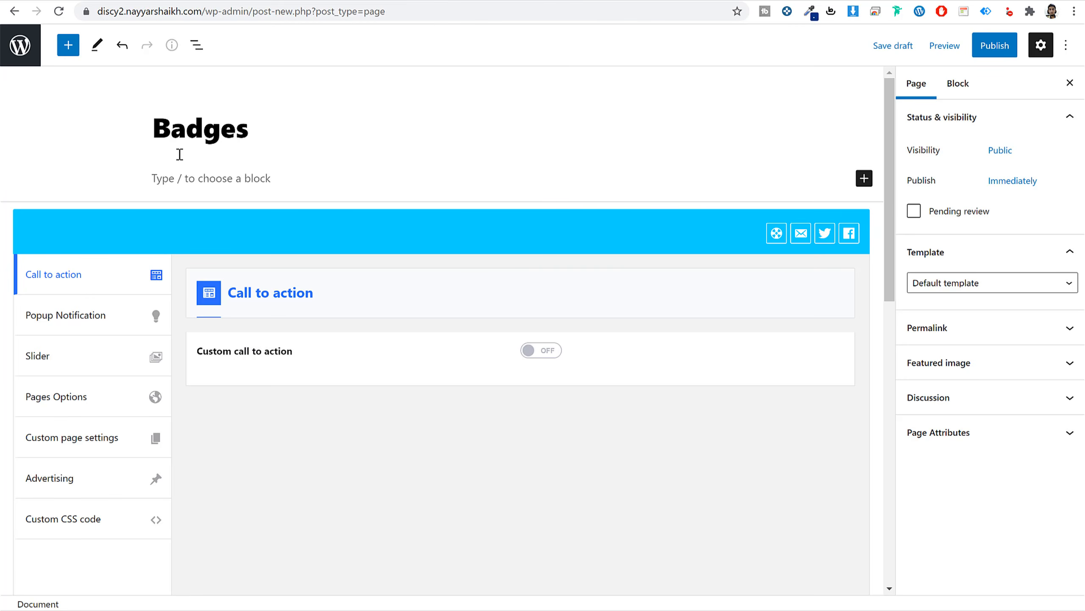
click(957, 283)
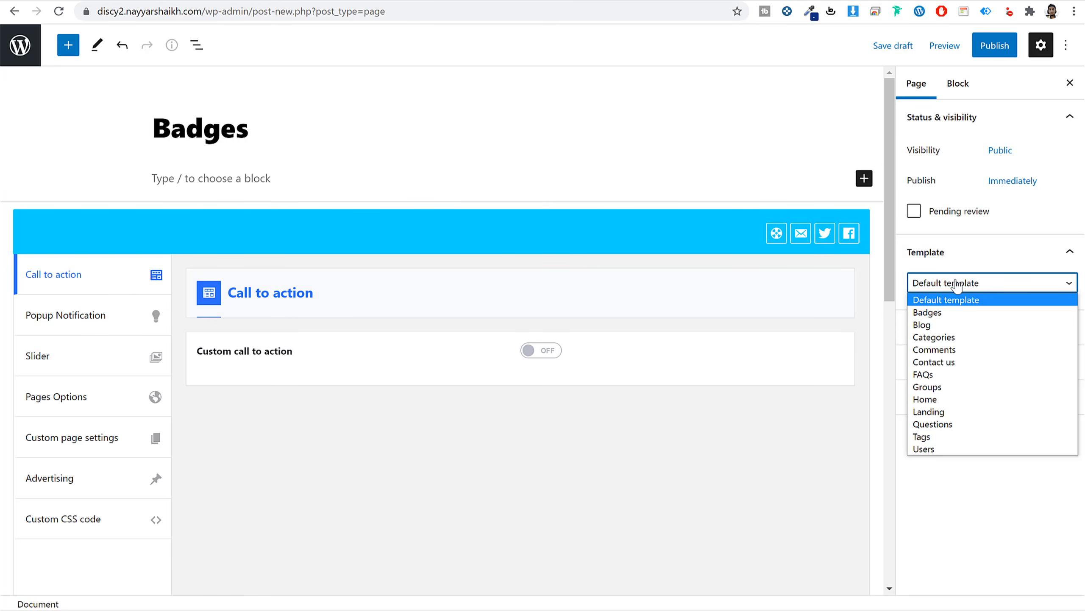
click(966, 313)
click(983, 45)
click(976, 46)
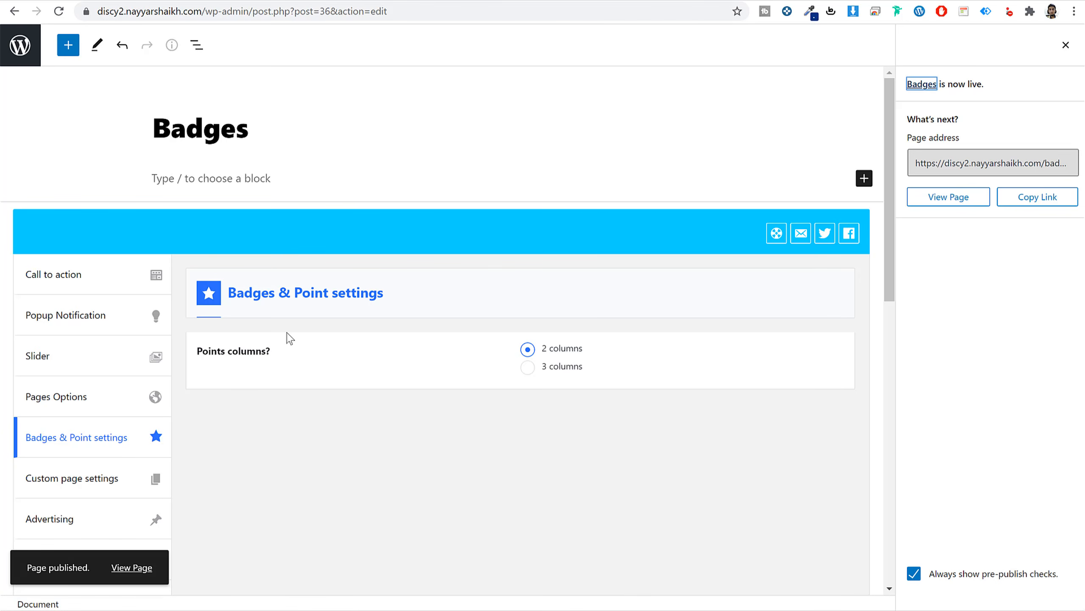
Inspect the published Badges page live in a new tab.
right_click(131, 577)
click(210, 401)
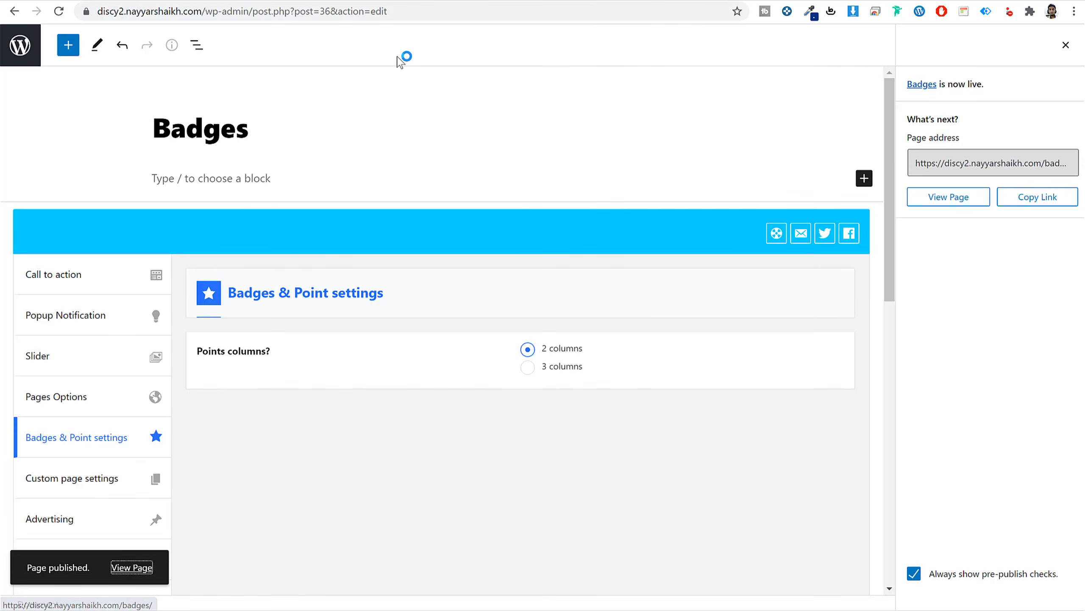
click(582, 1)
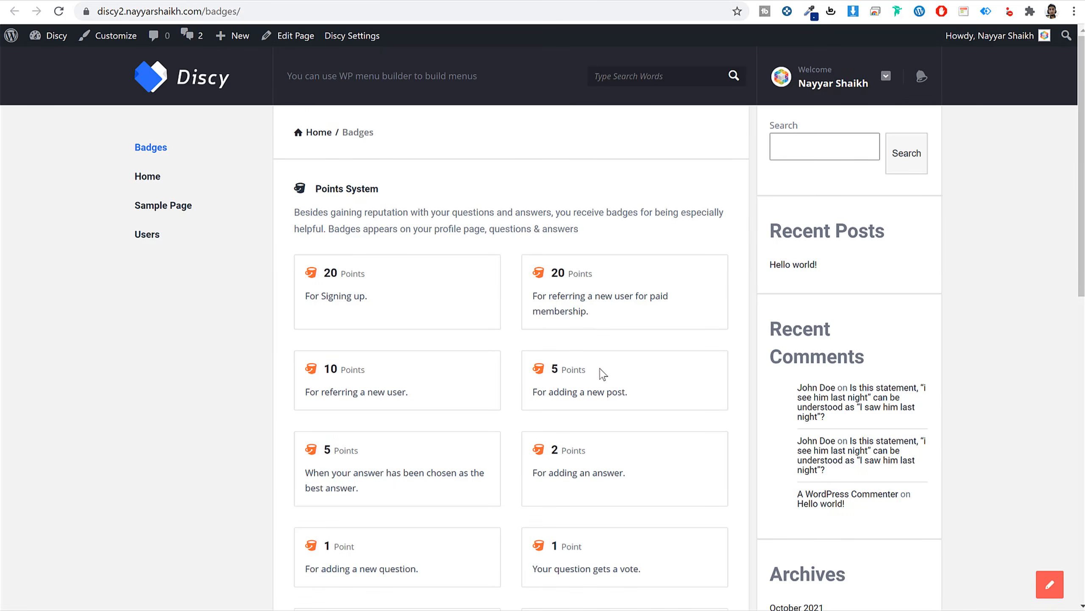
scroll(600, 368, down, 4)
scroll(479, 376, up, 4)
click(479, 1)
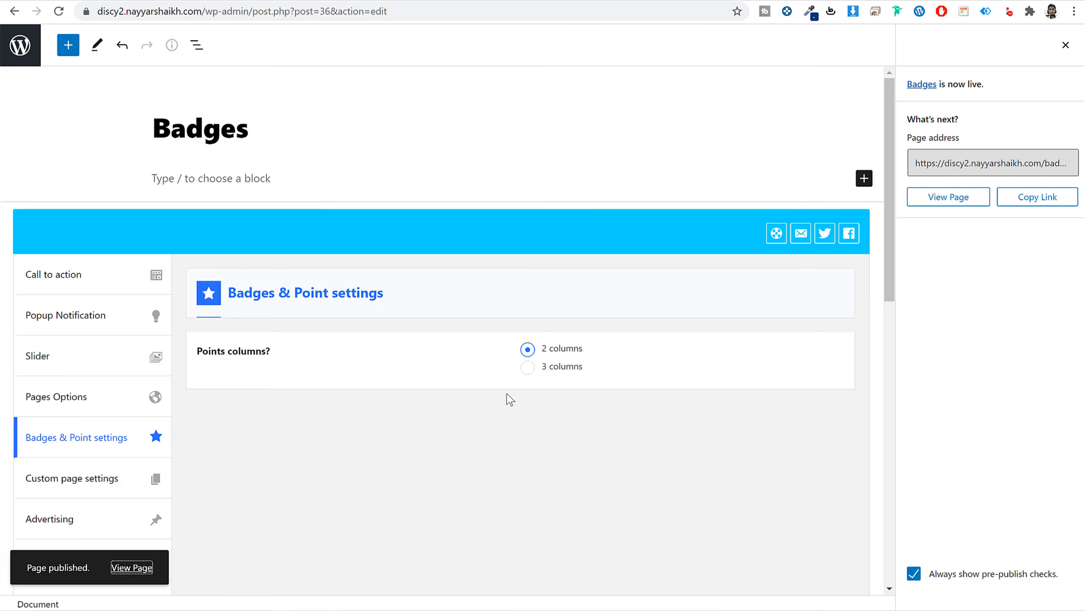
Set the Badges page points to 3 columns, update, and confirm the three-column layout live.
click(528, 367)
click(1066, 45)
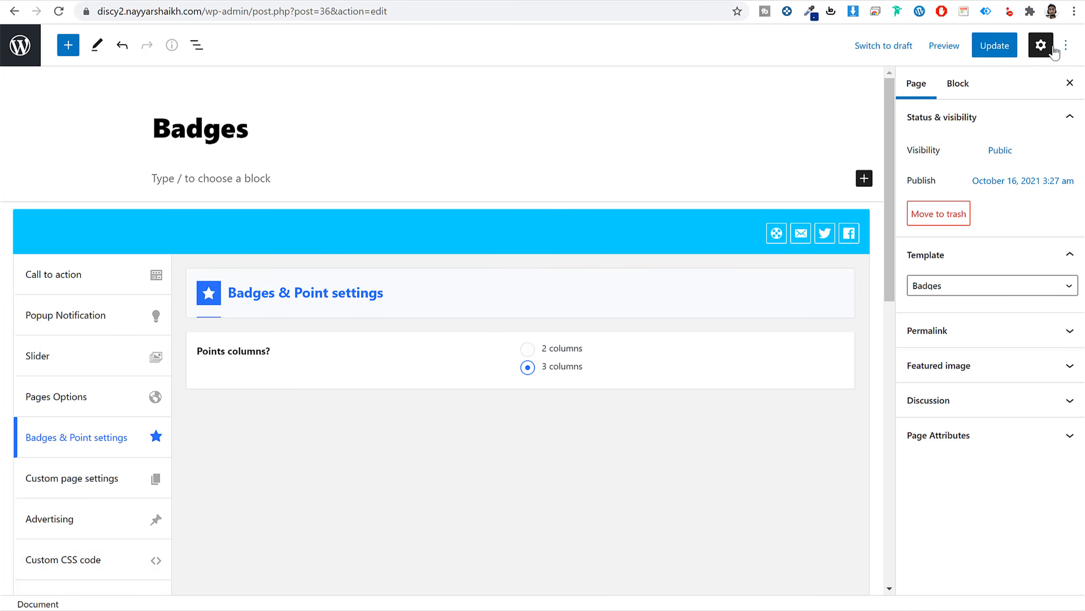
click(1007, 54)
click(582, 2)
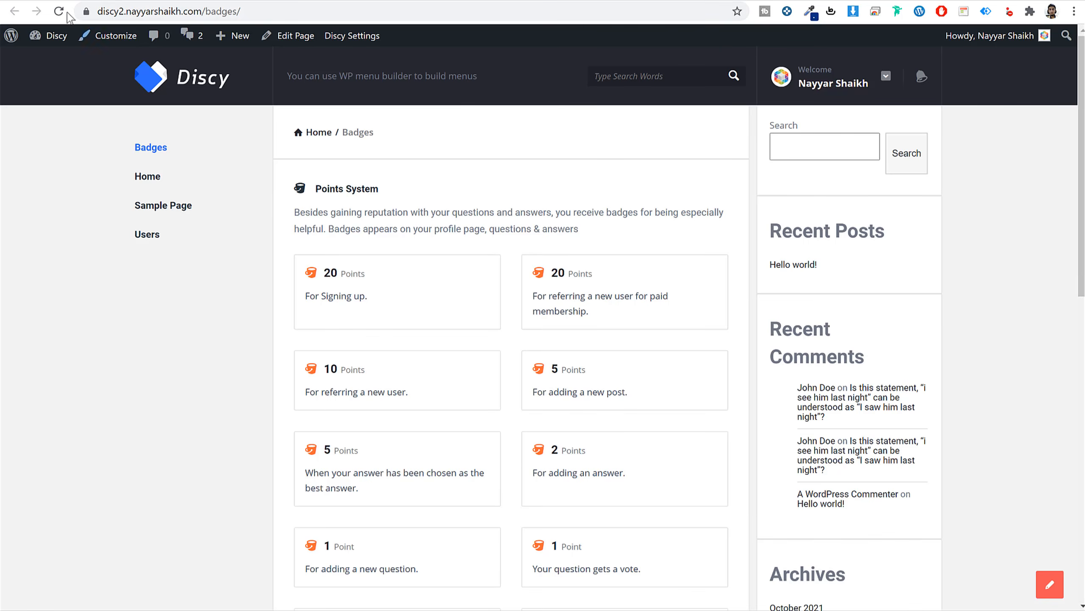
click(60, 11)
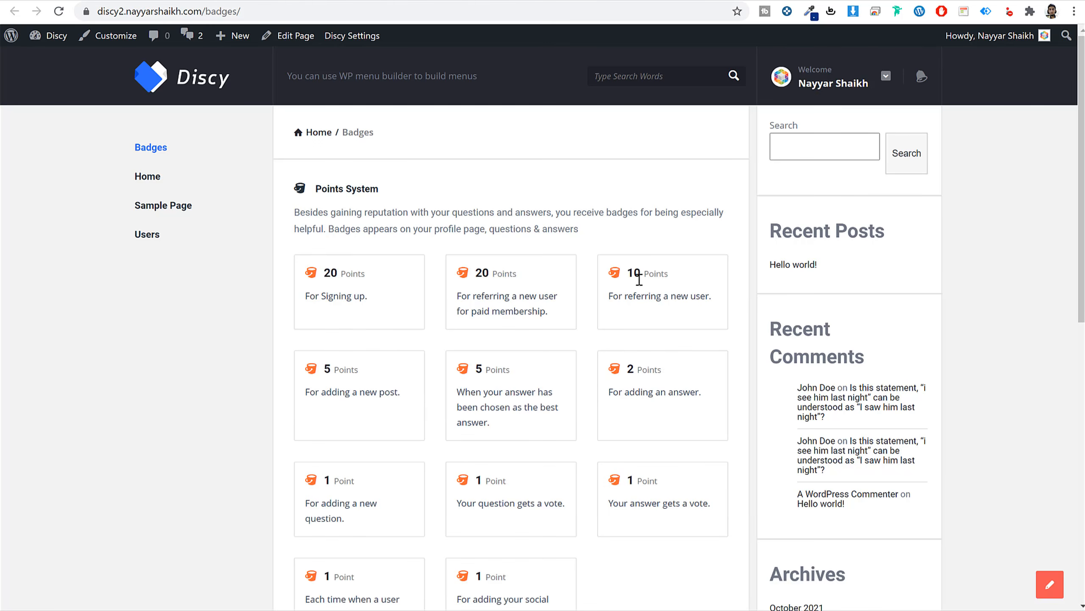
scroll(660, 377, down, 10)
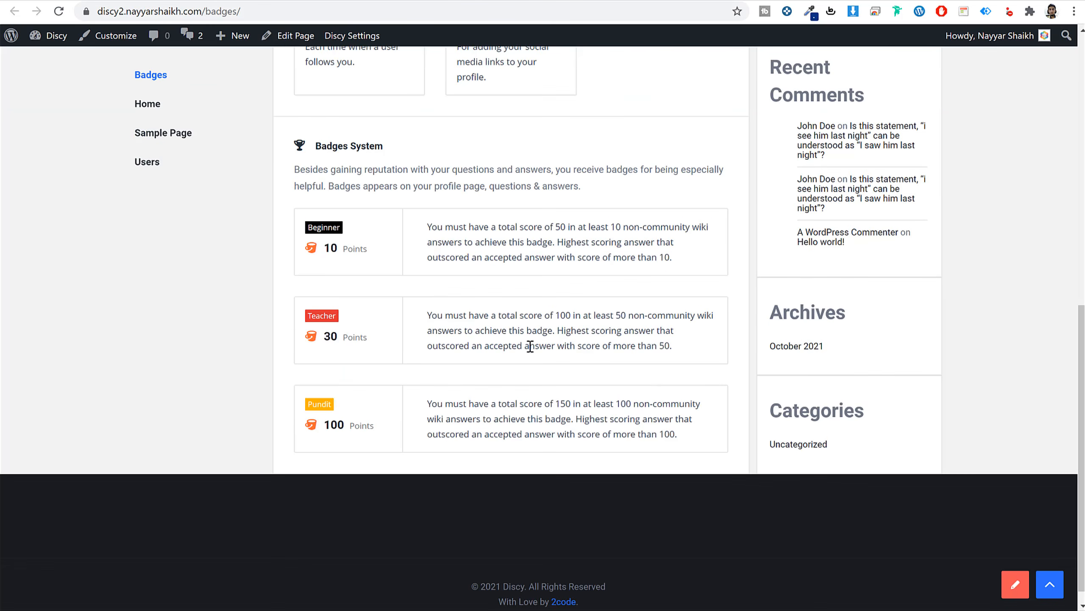
scroll(530, 346, up, 10)
click(359, 2)
click(28, 51)
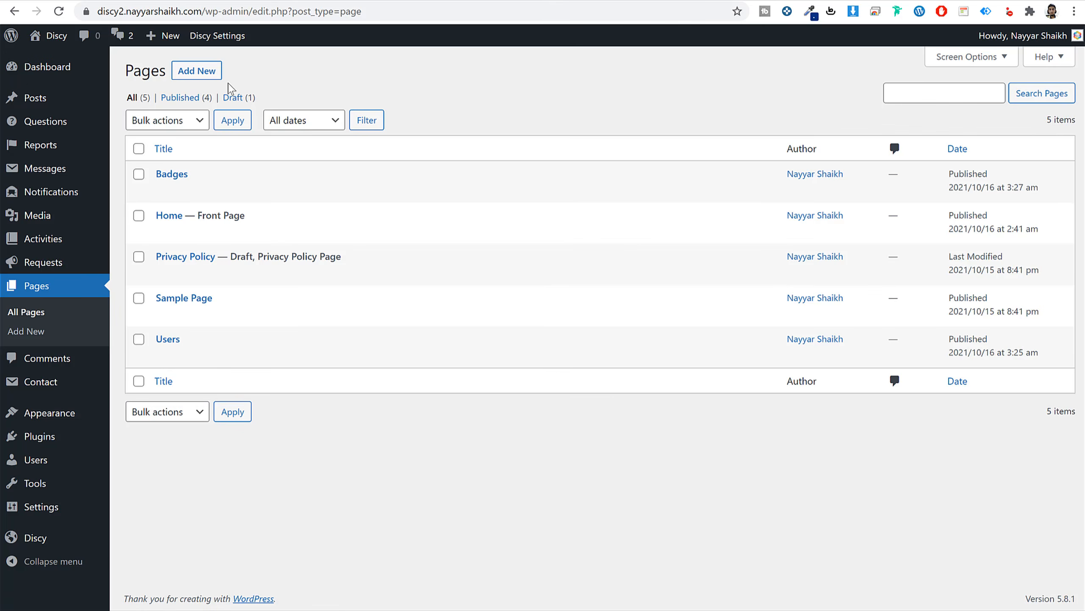
Create a page titled 'Communities' with the Categories template and publish it.
click(179, 72)
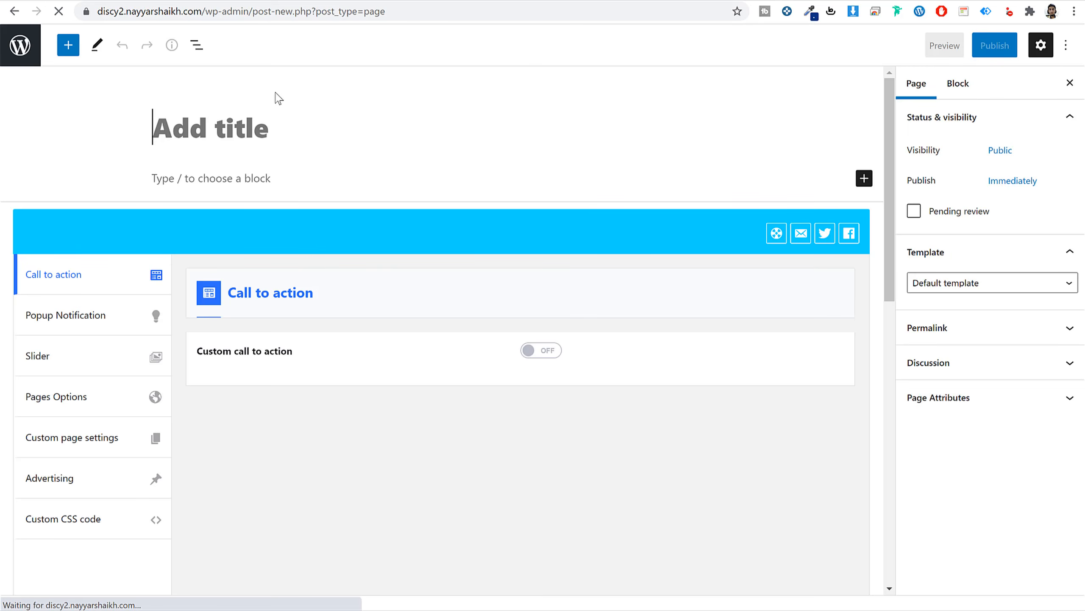
text(Communities)
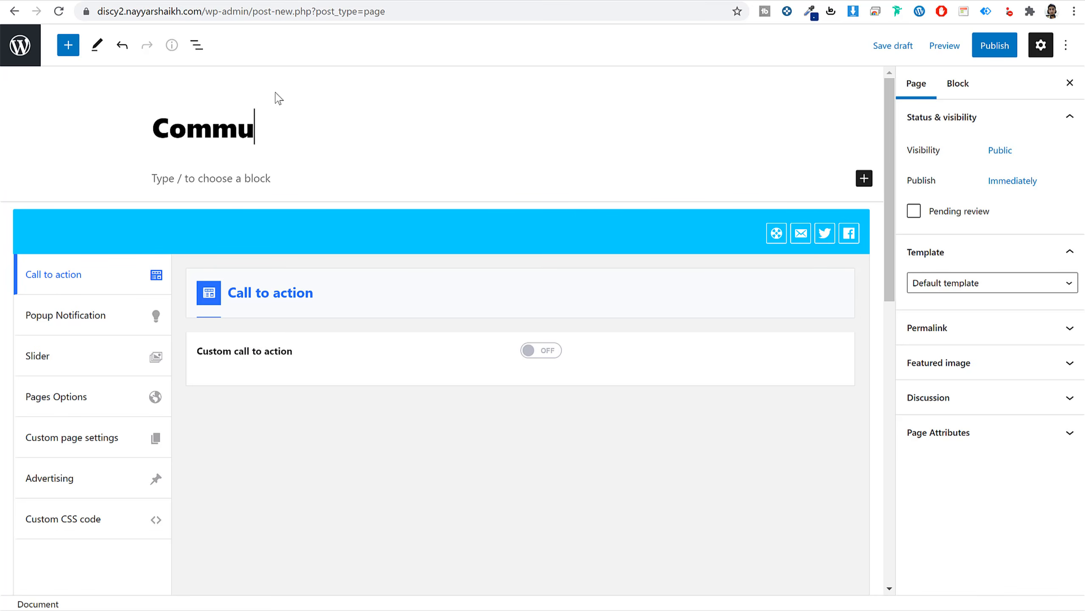
click(961, 295)
click(962, 322)
click(993, 45)
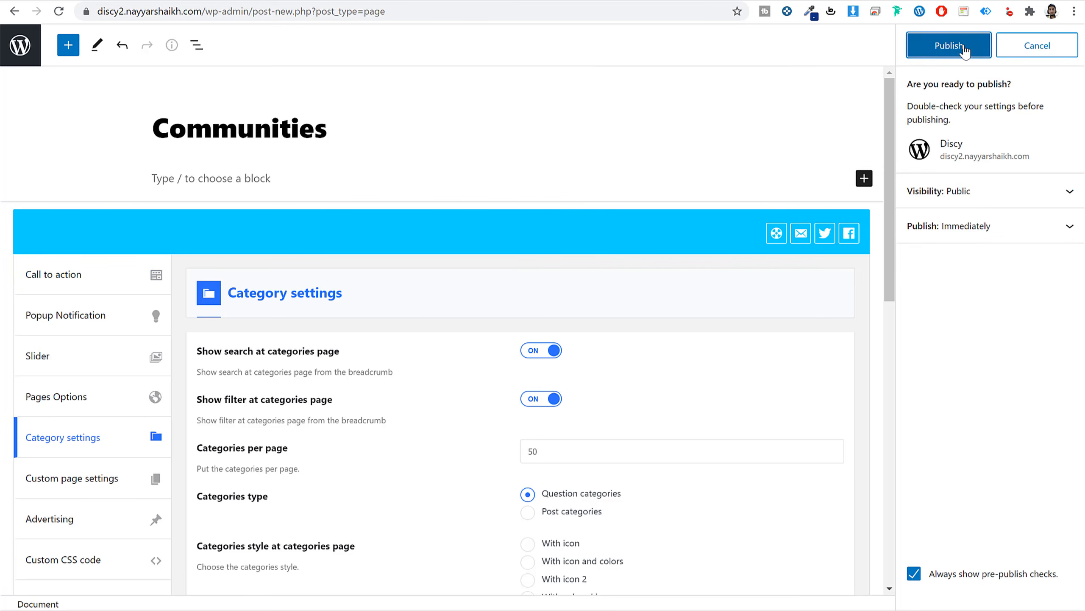
click(965, 47)
Review the Category settings and view the live Communities page listing Science, Politics and Religion.
scroll(144, 351, down, 5)
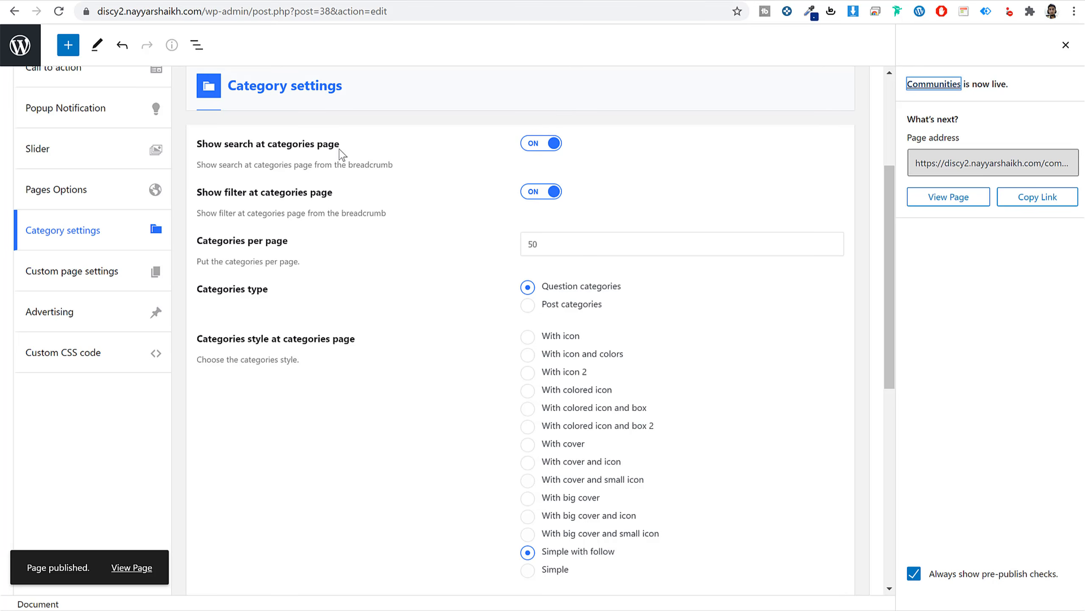
scroll(505, 204, down, 3)
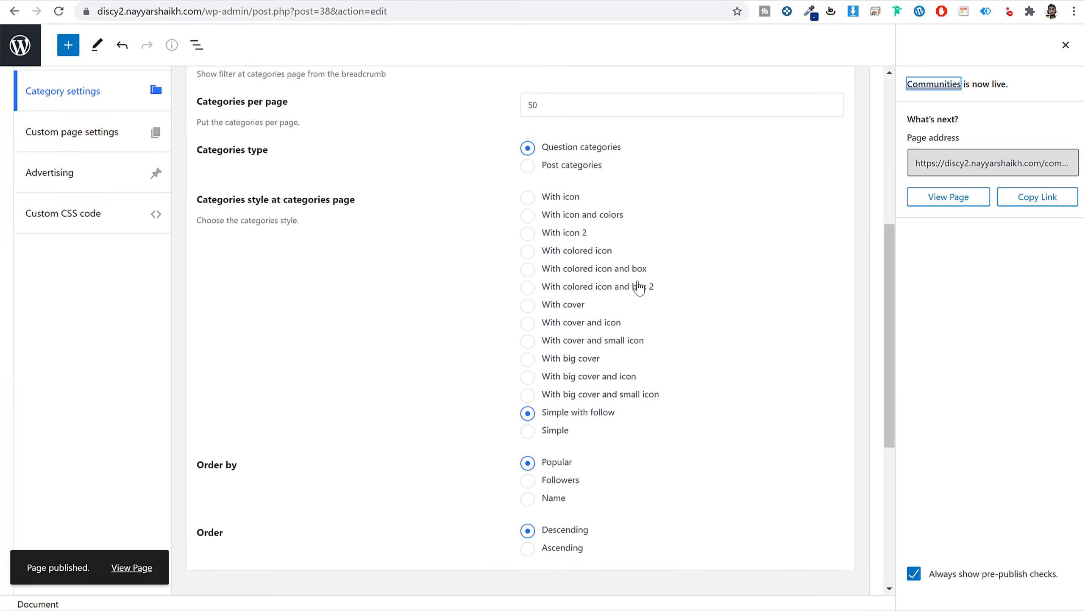
scroll(590, 284, down, 3)
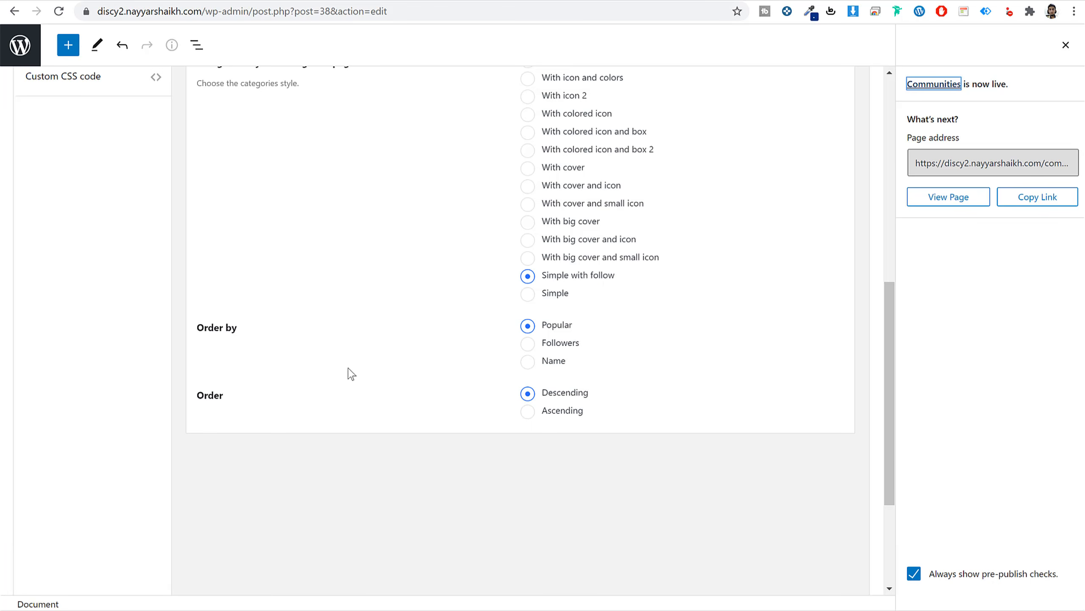
scroll(351, 374, down, 4)
scroll(310, 396, up, 9)
click(957, 199)
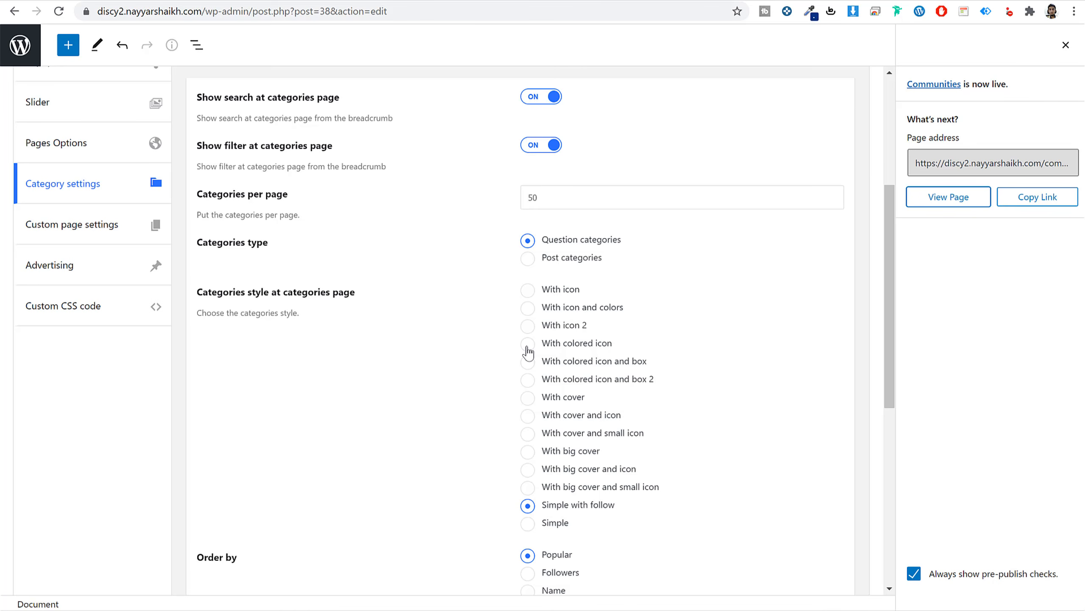
scroll(529, 351, up, 5)
Create a page titled 'FAQs' with the FAQs template and publish it.
click(20, 45)
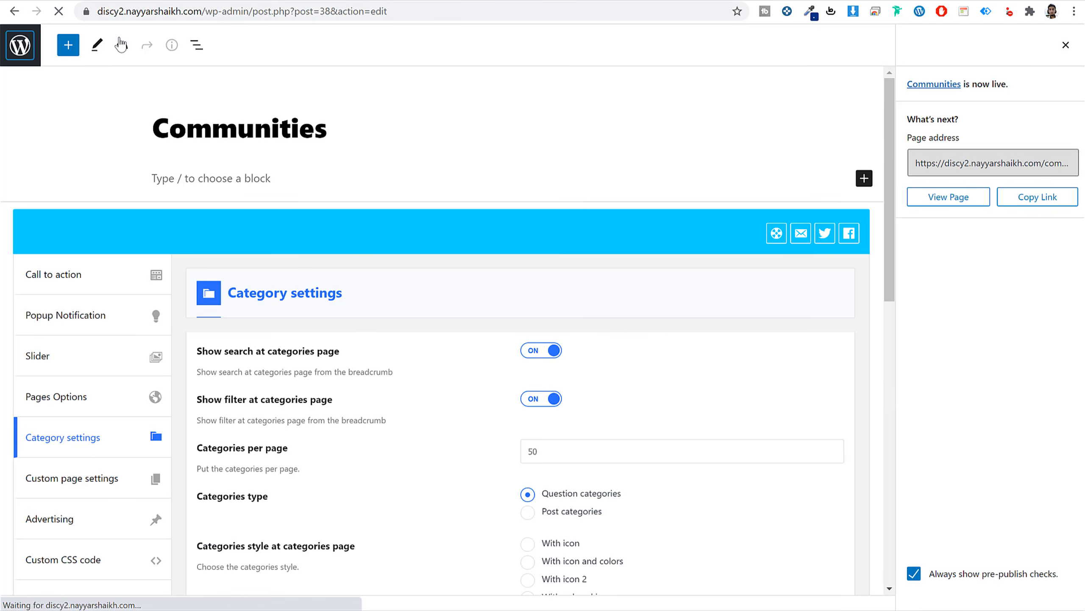
click(203, 70)
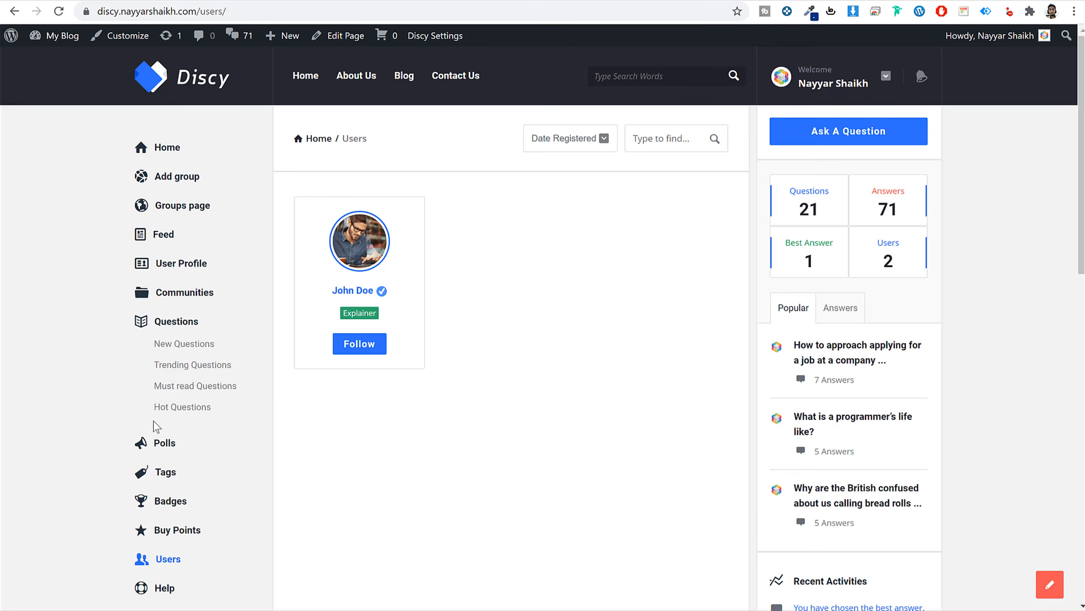
scroll(157, 425, down, 5)
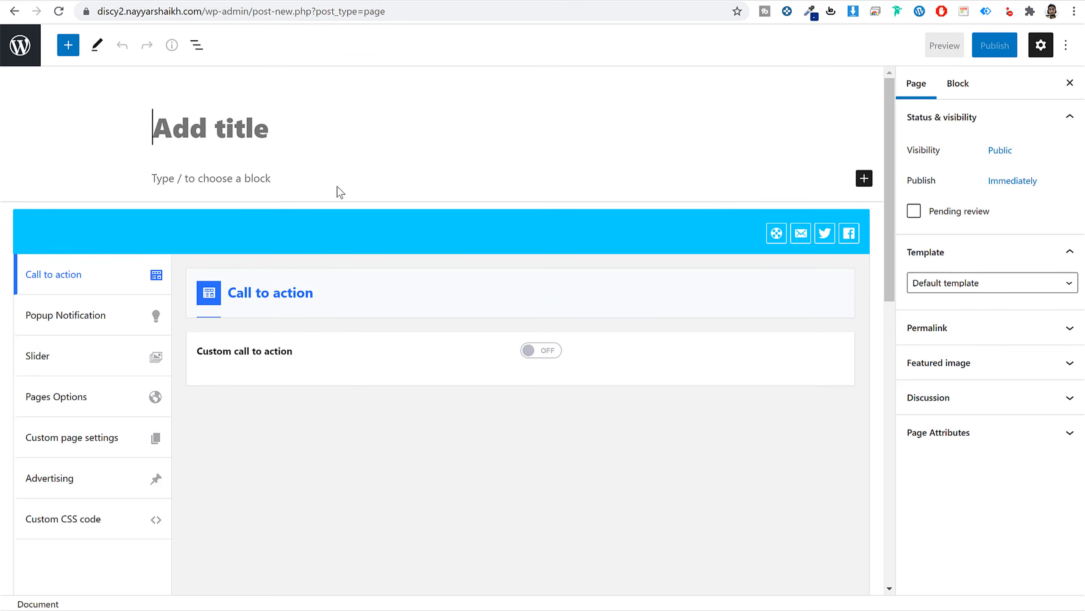
text(FAQs)
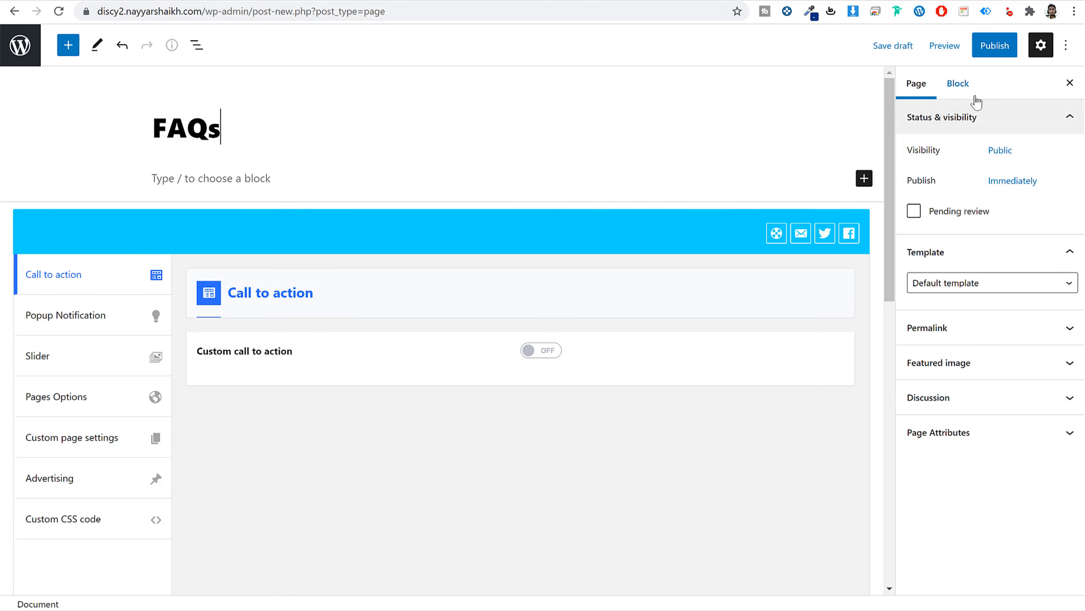
click(966, 282)
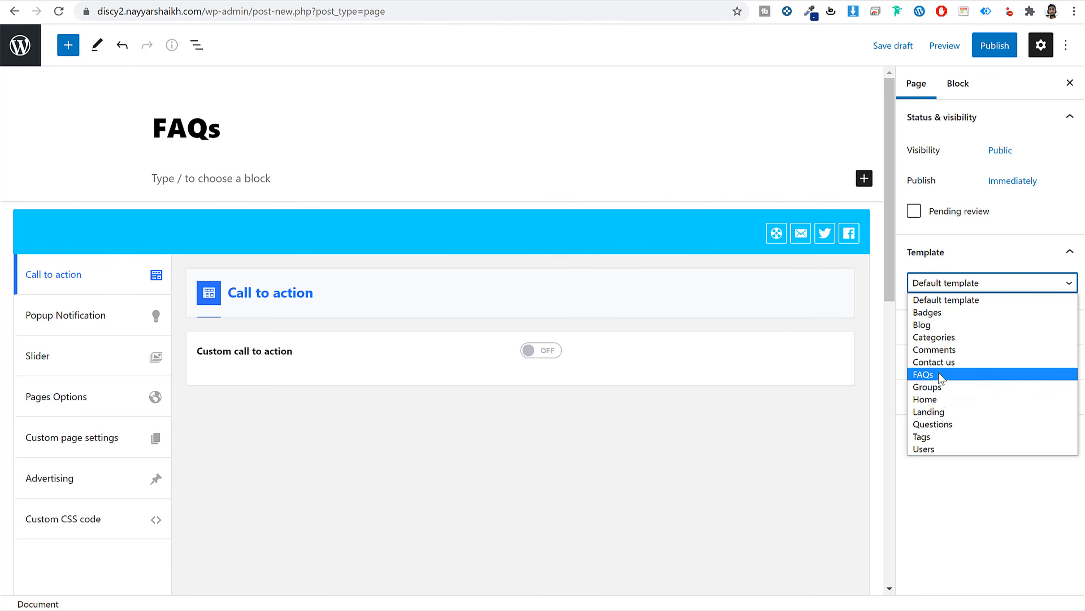
click(923, 374)
click(995, 45)
click(949, 44)
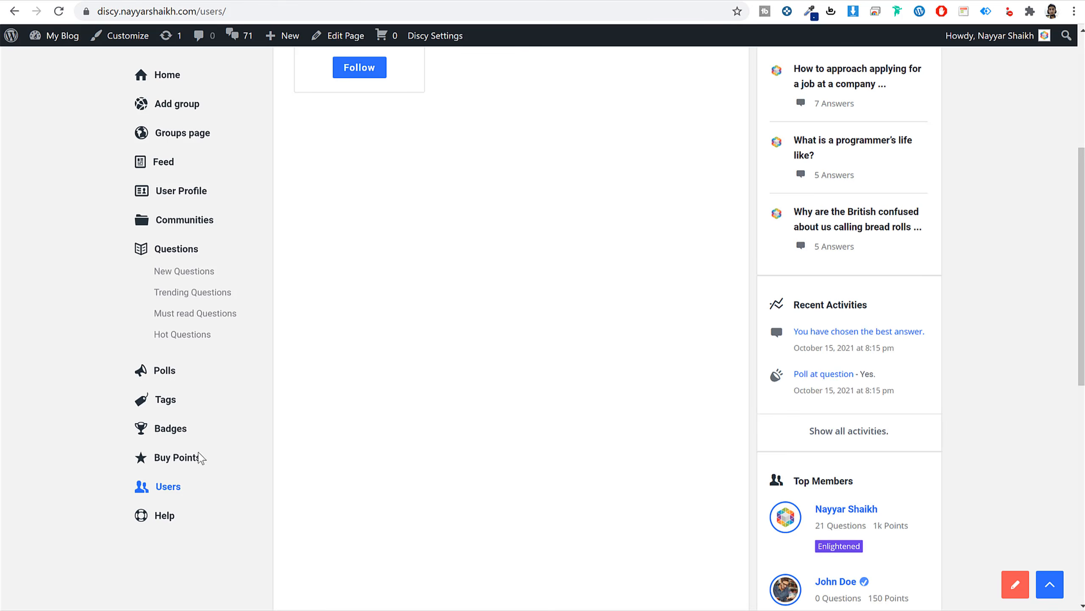
Paste the demo FAQs page's intro paragraph into the page content and copy the first FAQ question.
scroll(315, 409, up, 3)
click(166, 518)
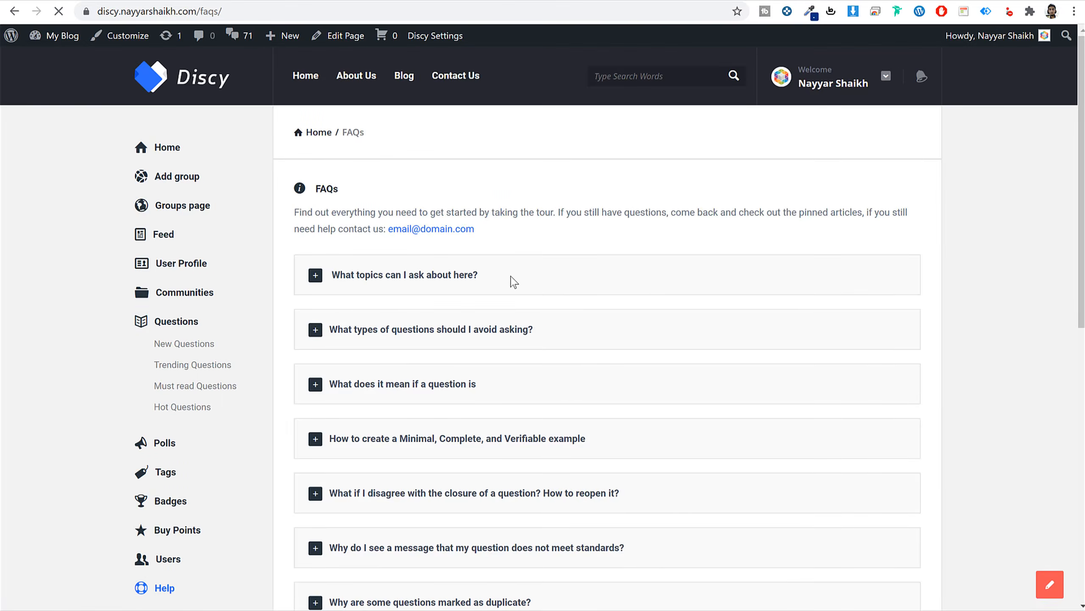
scroll(509, 275, down, 1)
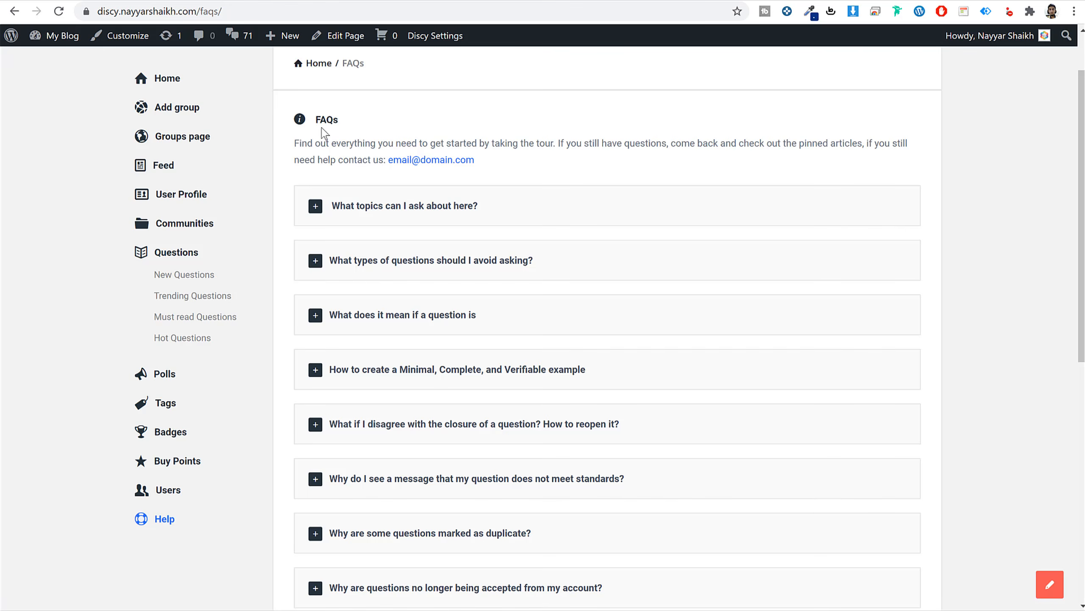
drag(297, 141, 509, 162)
key(ctrl+c)
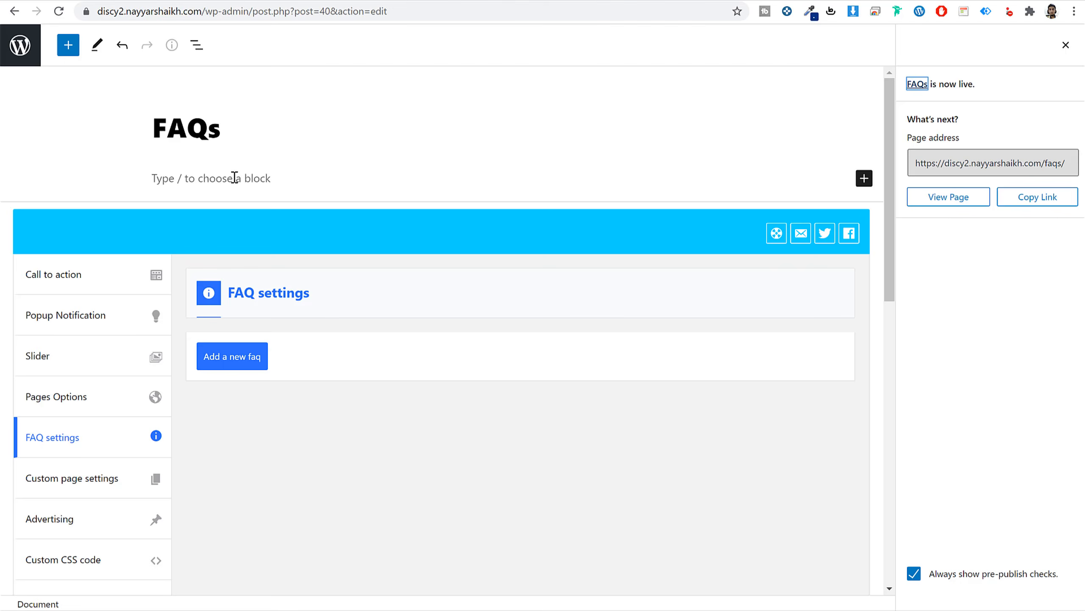
click(235, 178)
key(ctrl+v)
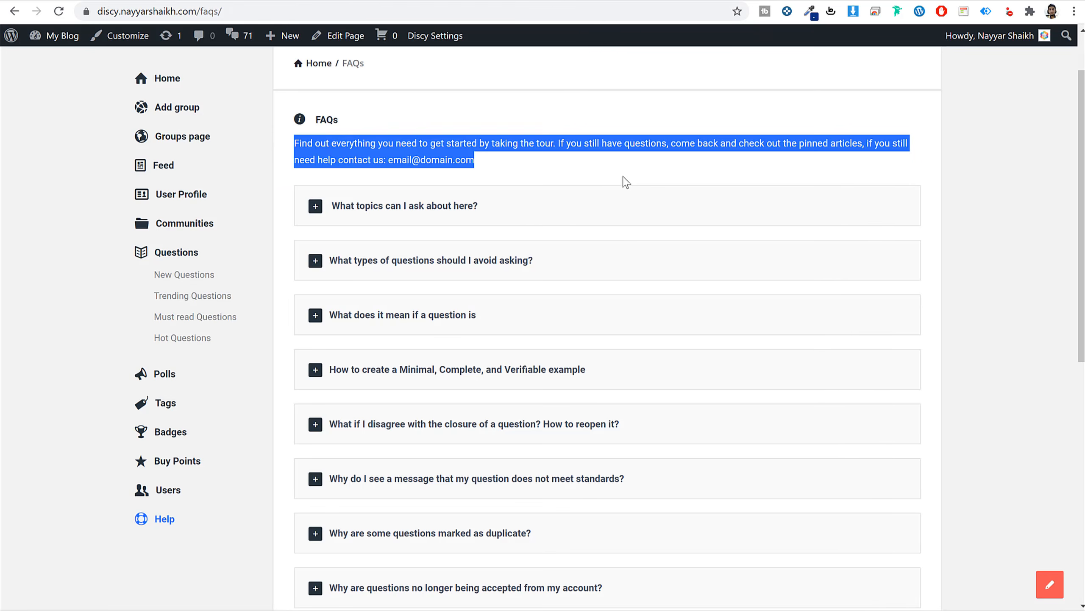
click(483, 209)
drag(480, 207, 328, 206)
key(ctrl+c)
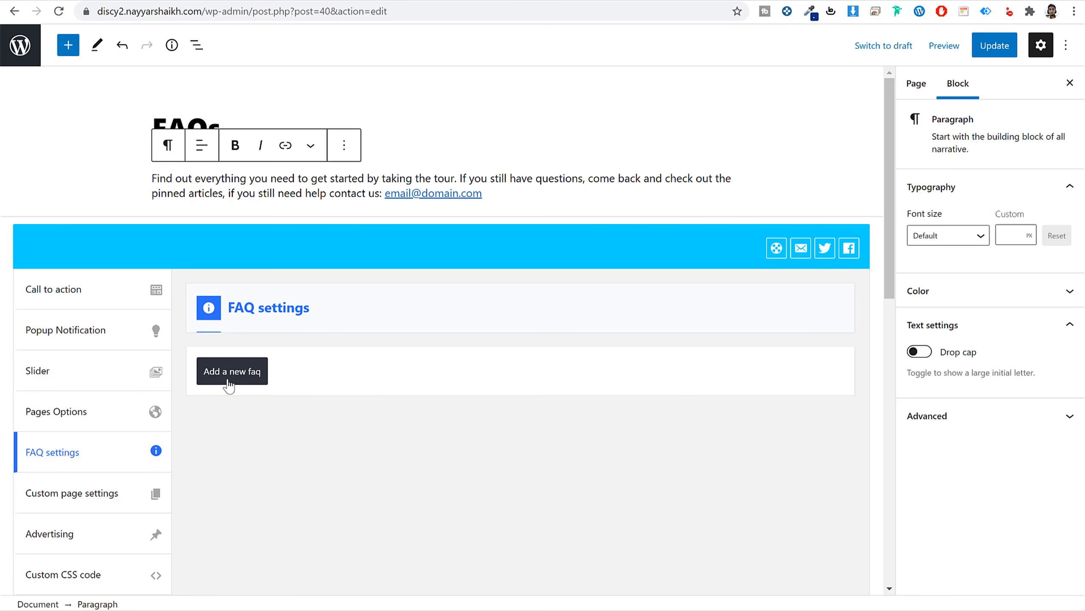
Add the FAQ 'What topics can I ask about here?' with its answer from the demo.
click(233, 376)
scroll(324, 384, down, 3)
click(518, 257)
key(ctrl+v)
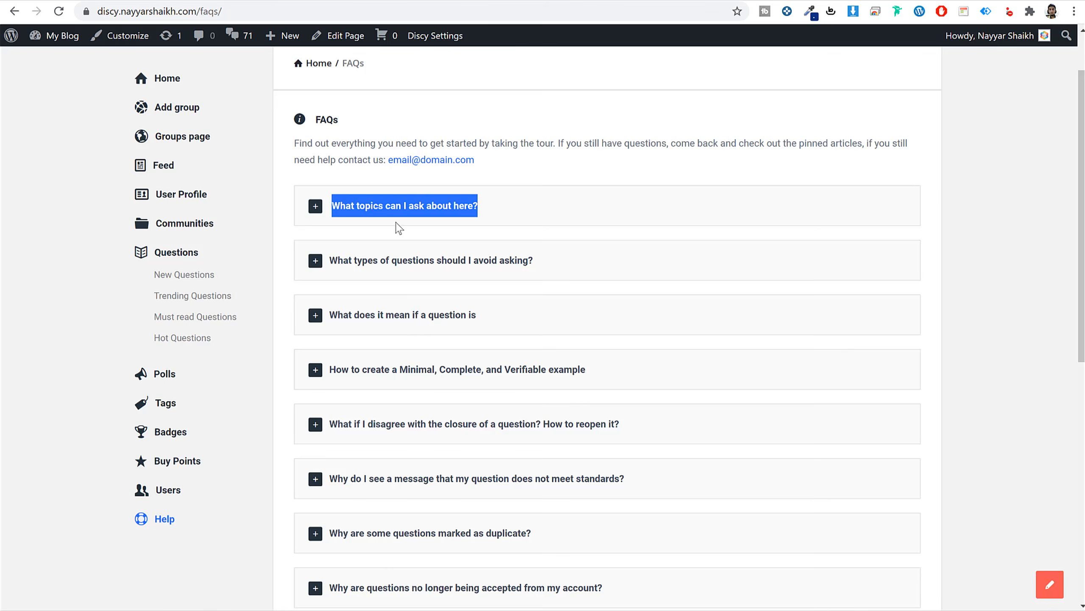
click(398, 214)
triple_click(375, 258)
key(ctrl+c)
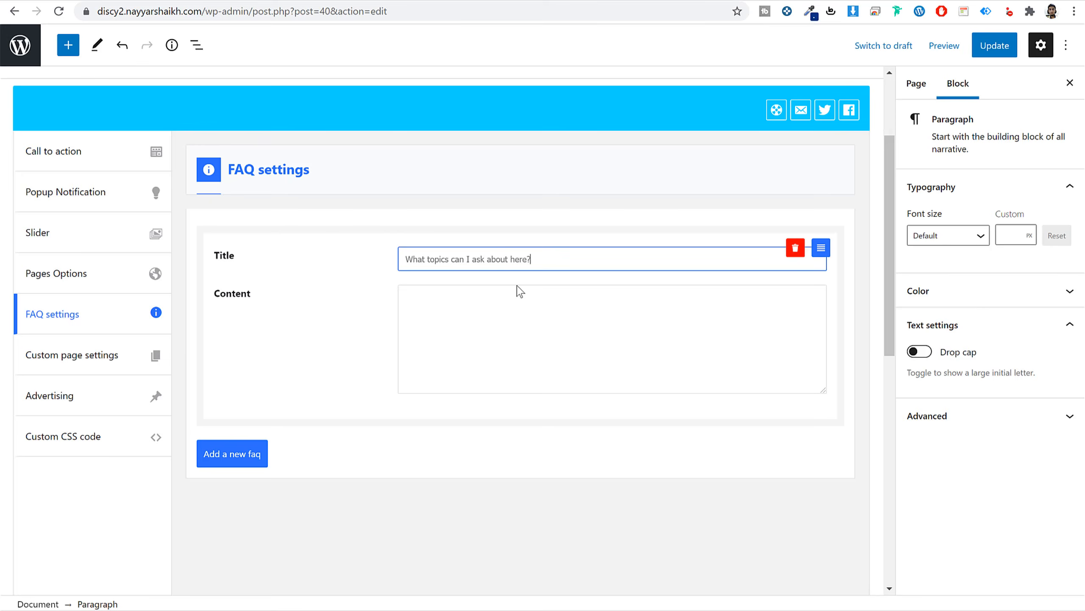
click(512, 300)
key(ctrl+v)
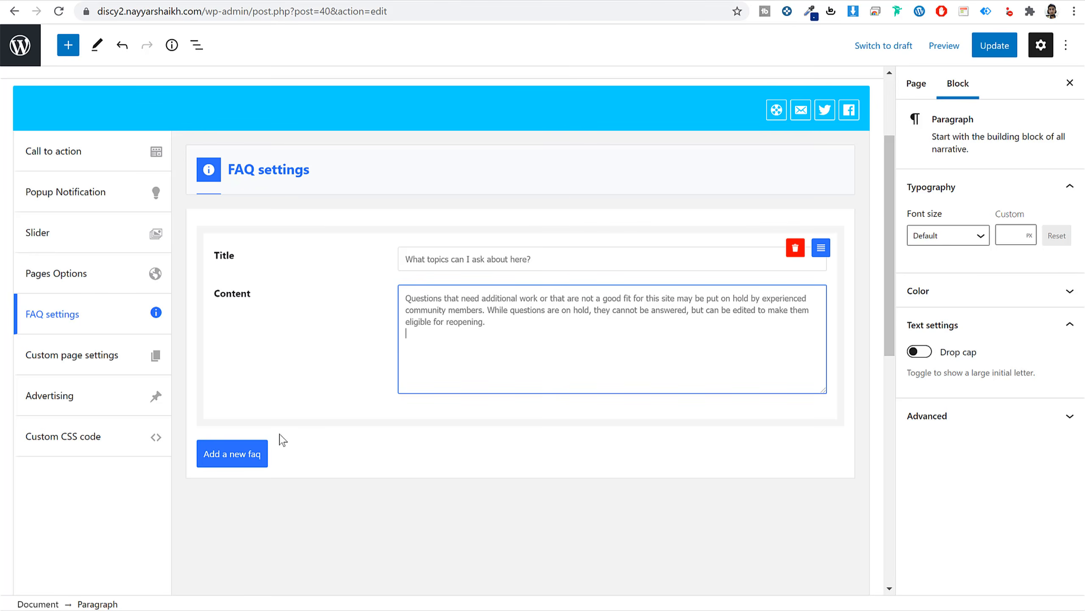
Add a second FAQ 'What types of questions should I avoid asking?' with its demo answer.
click(229, 464)
scroll(460, 376, down, 3)
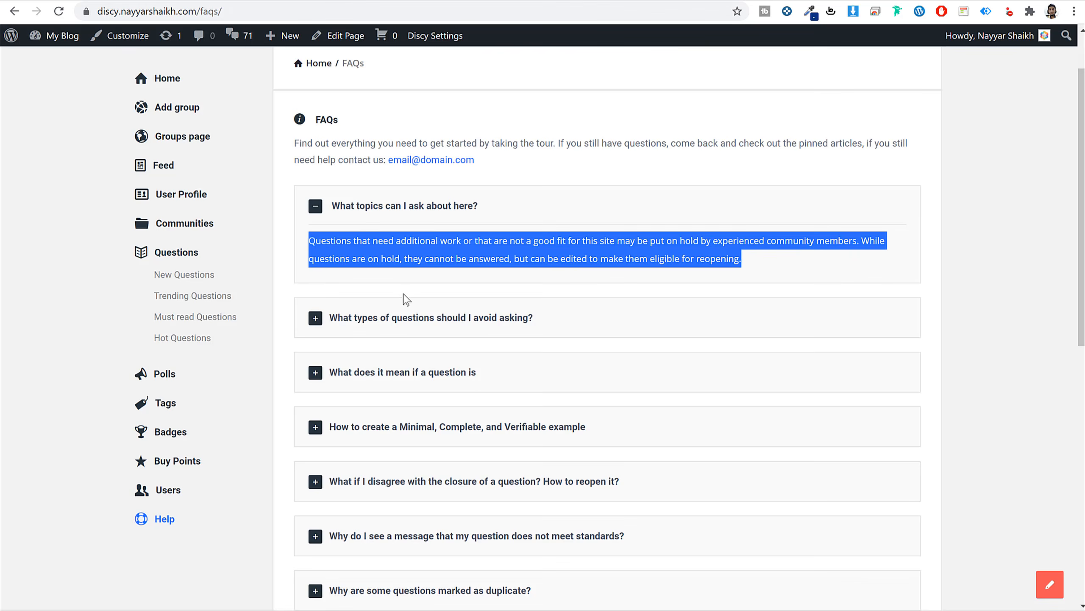
click(411, 327)
drag(533, 319, 329, 317)
key(ctrl+c)
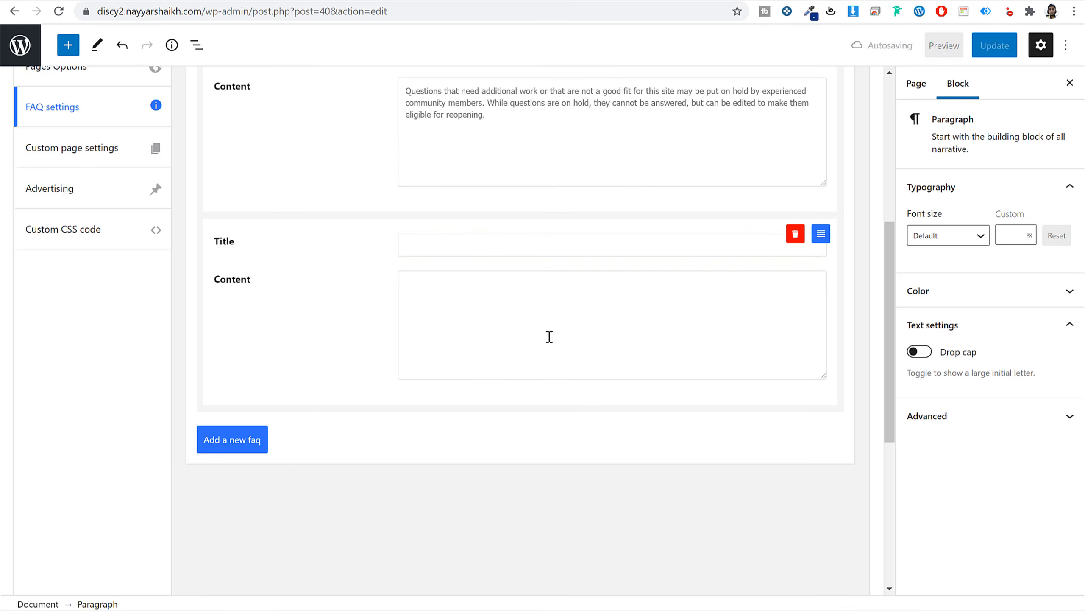
click(538, 243)
key(ctrl+v)
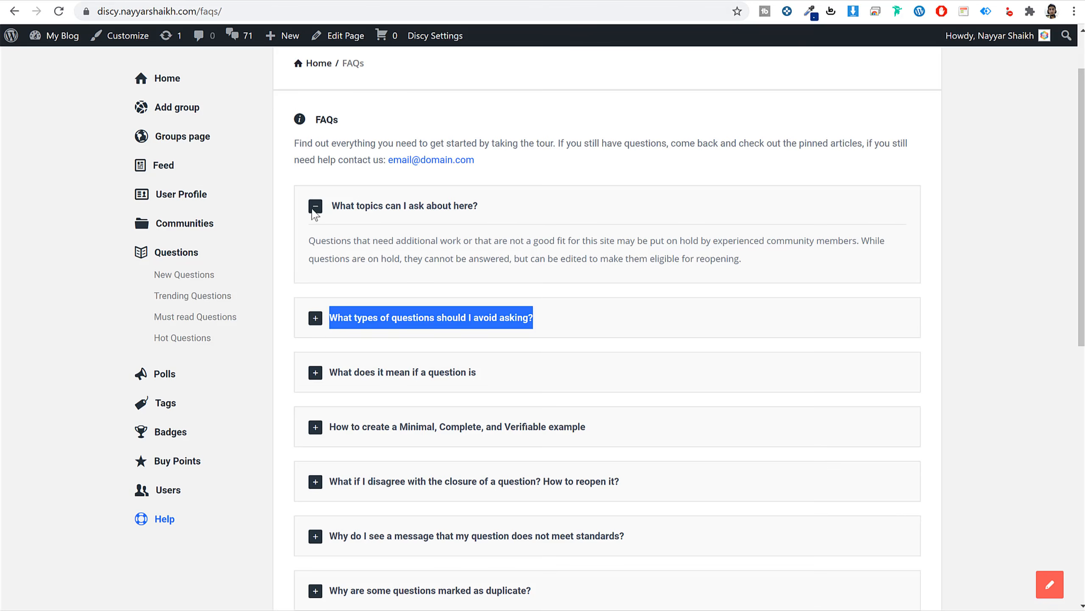
click(448, 320)
drag(742, 370, 395, 233)
key(ctrl+c)
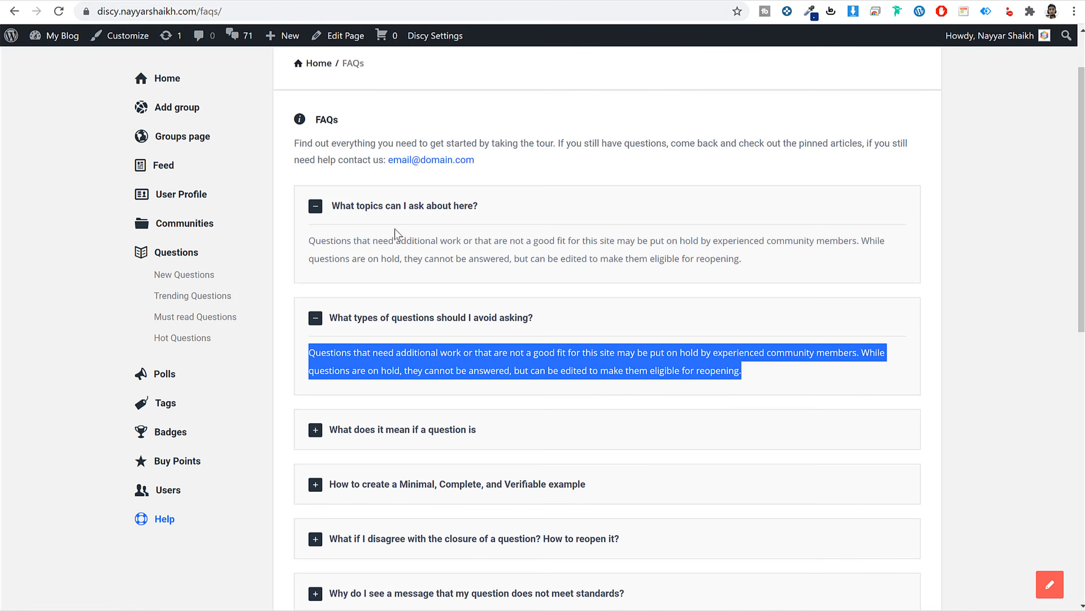
click(497, 281)
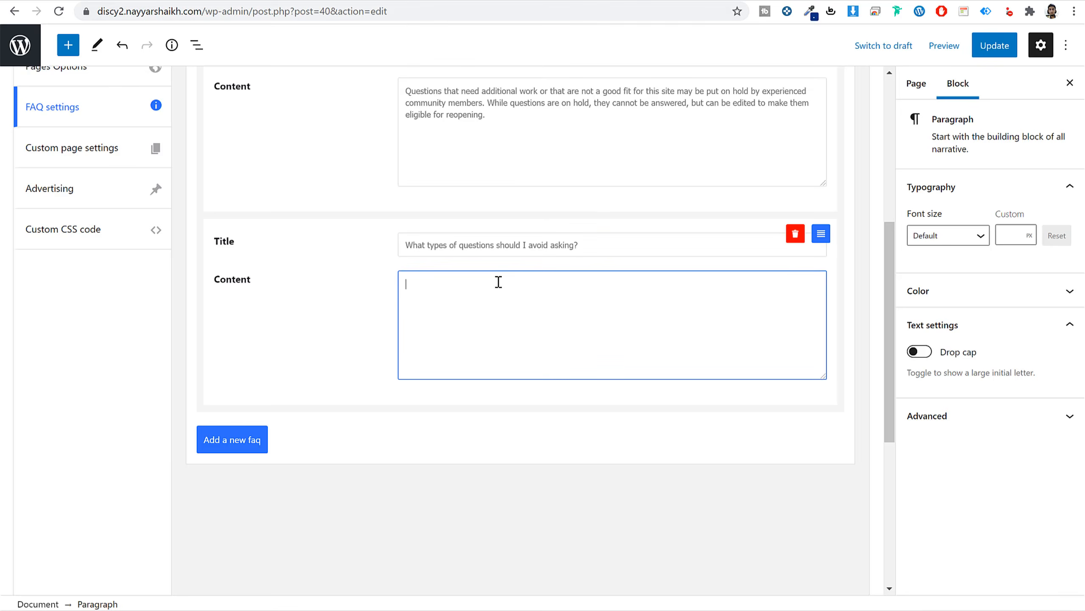
key(ctrl+v)
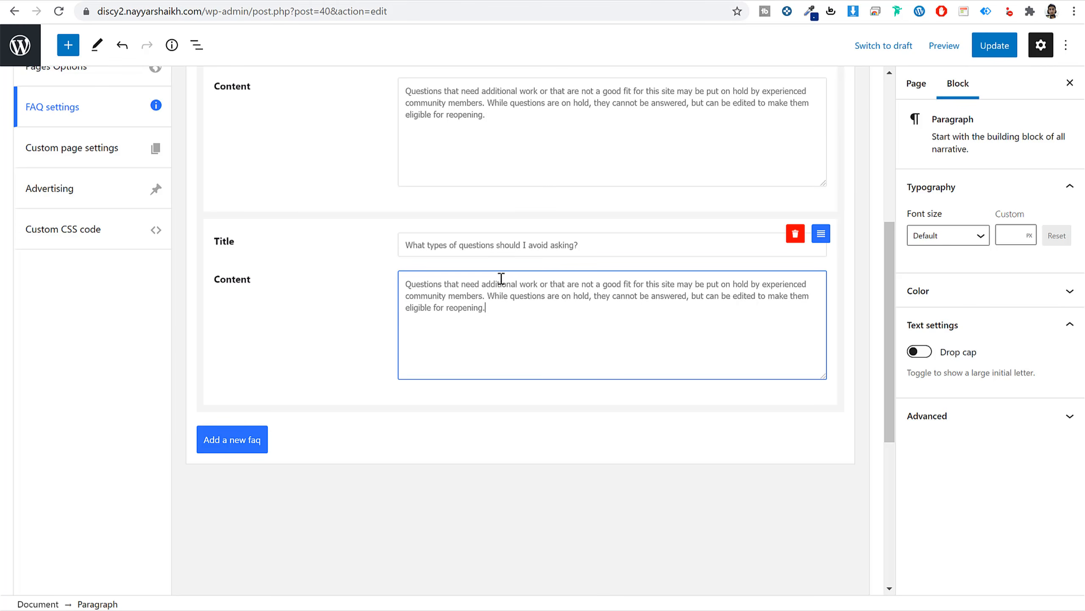
Update the FAQs page with both new FAQ entries.
scroll(522, 305, up, 5)
drag(572, 259, 445, 259)
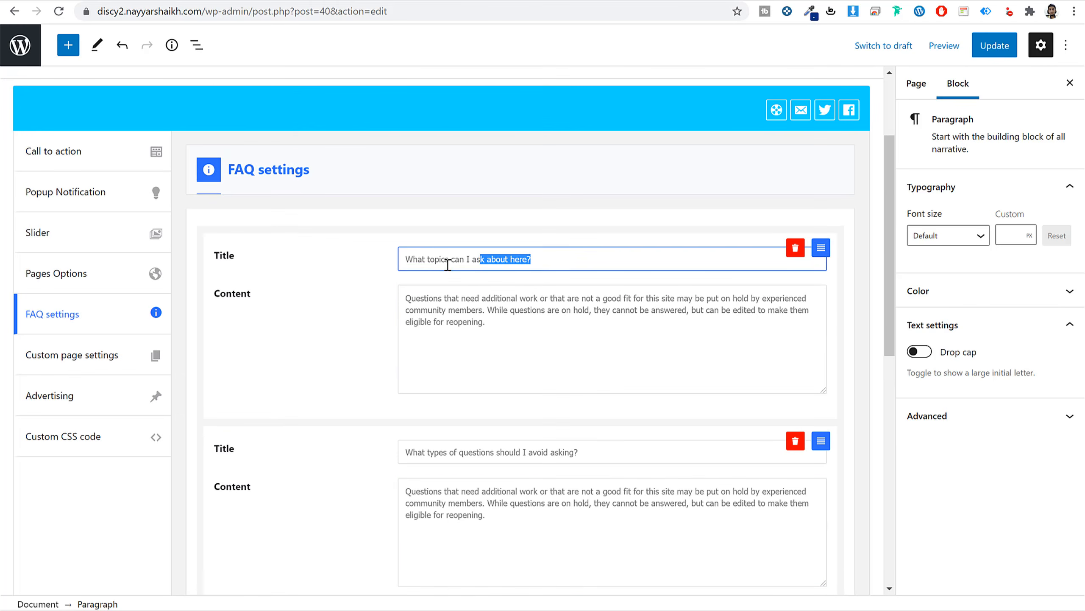
click(975, 55)
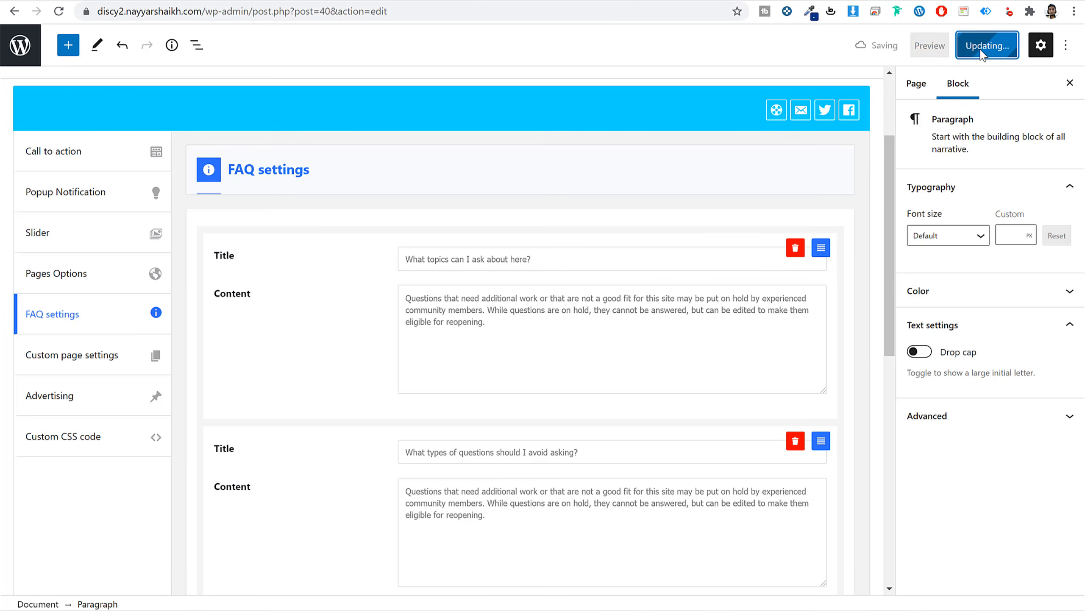
right_click(126, 569)
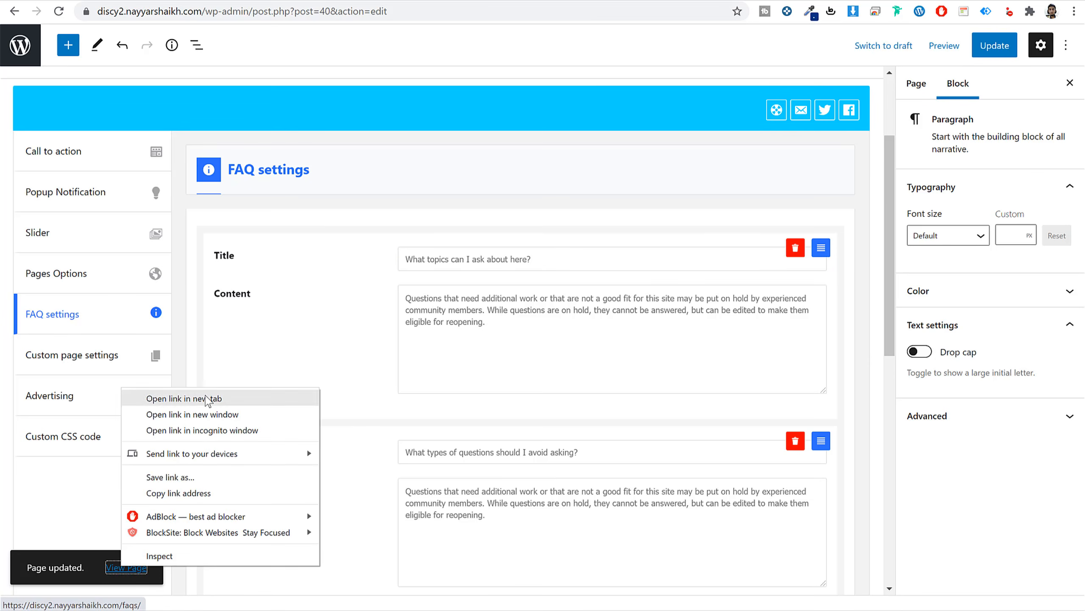
click(212, 399)
key(ctrl+Tab)
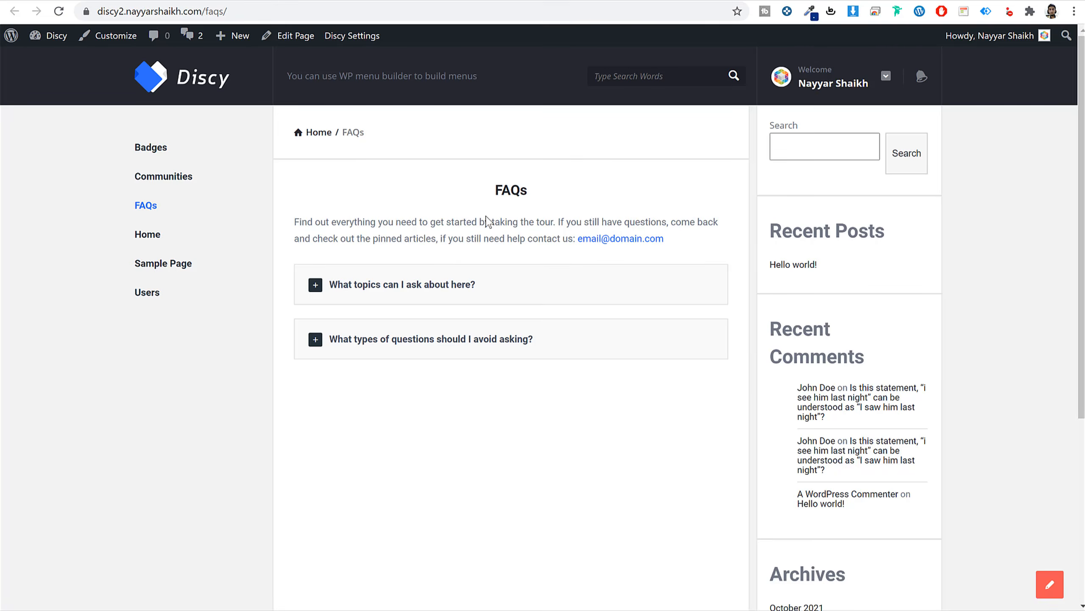
triple_click(488, 221)
click(443, 285)
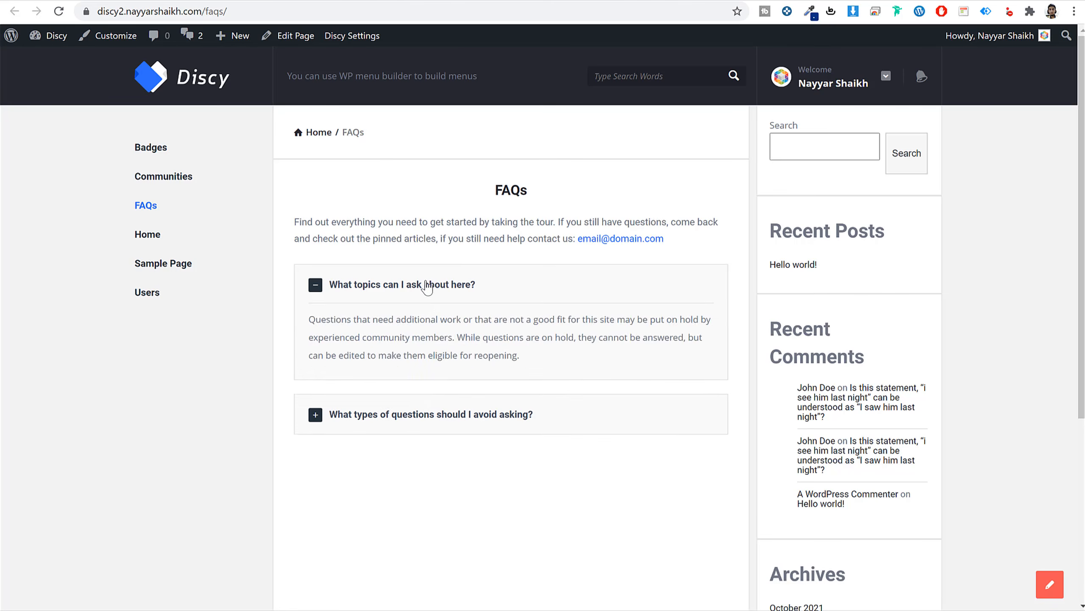
click(428, 286)
click(436, 354)
click(467, 287)
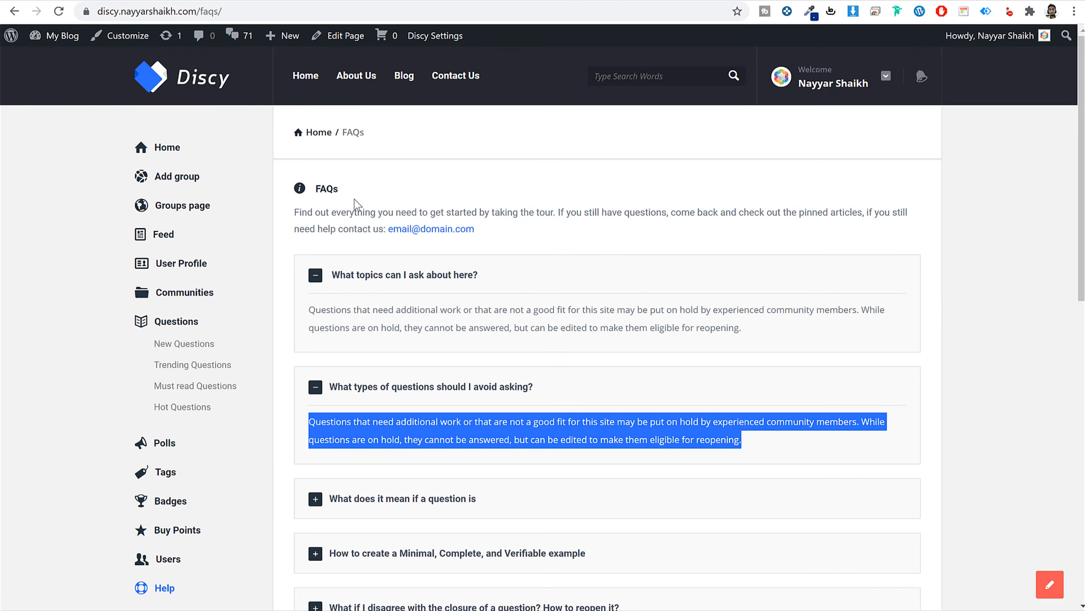
double_click(321, 189)
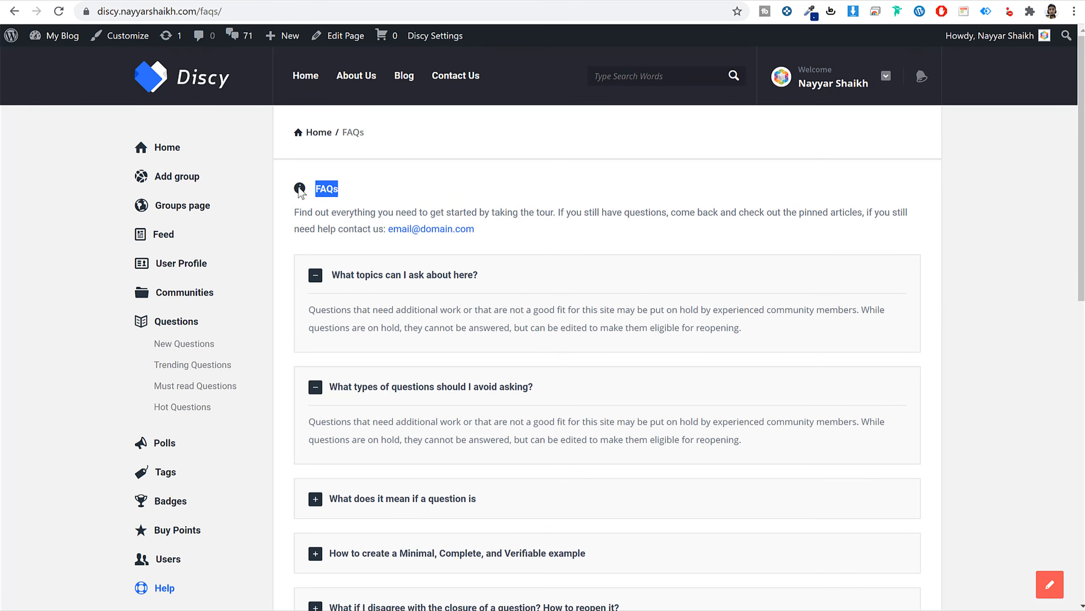
click(316, 198)
drag(344, 195, 316, 190)
click(297, 195)
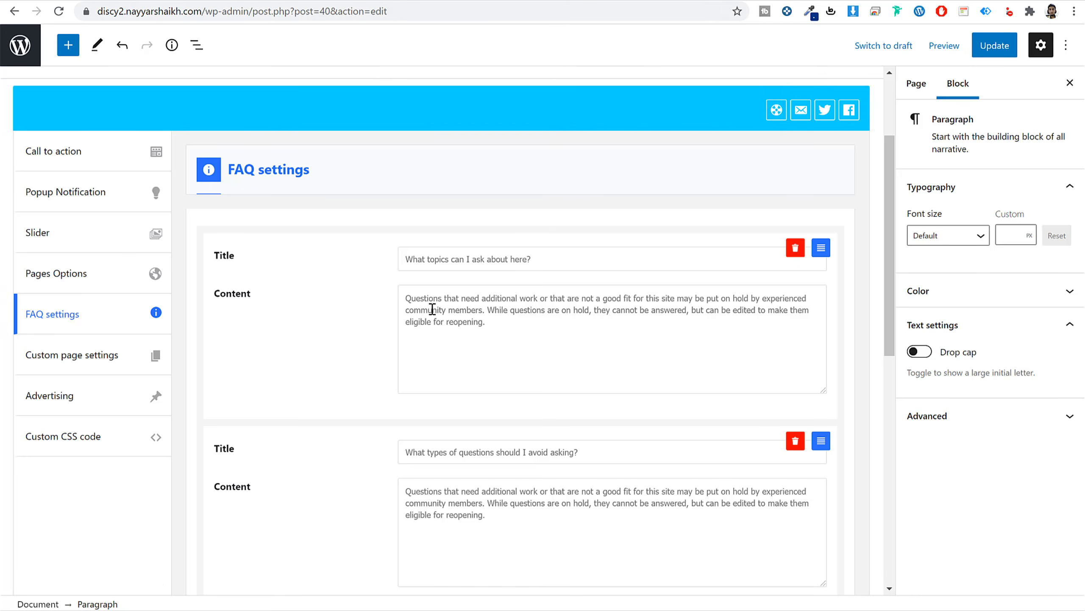
scroll(433, 308, down, 3)
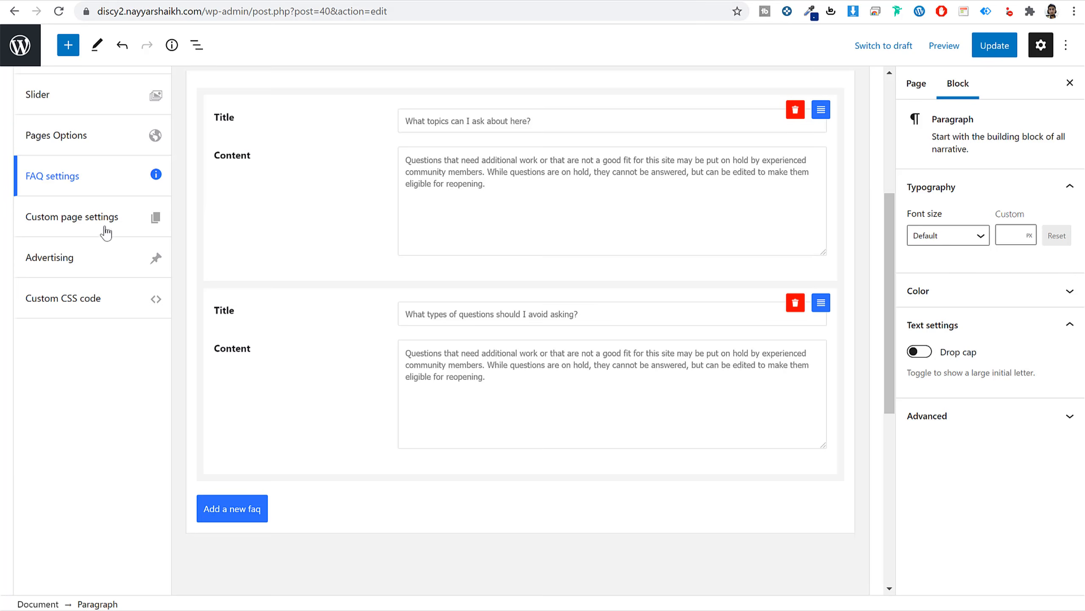
Enable the FAQs page's custom page settings and set its Title style to Style 2.
click(88, 220)
scroll(268, 272, up, 2)
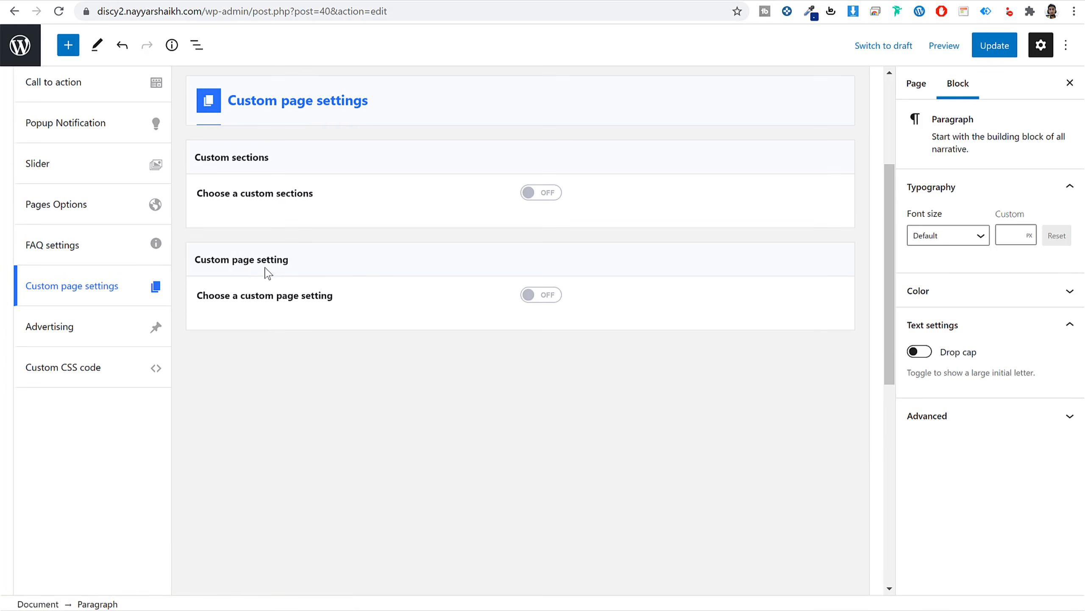
click(543, 298)
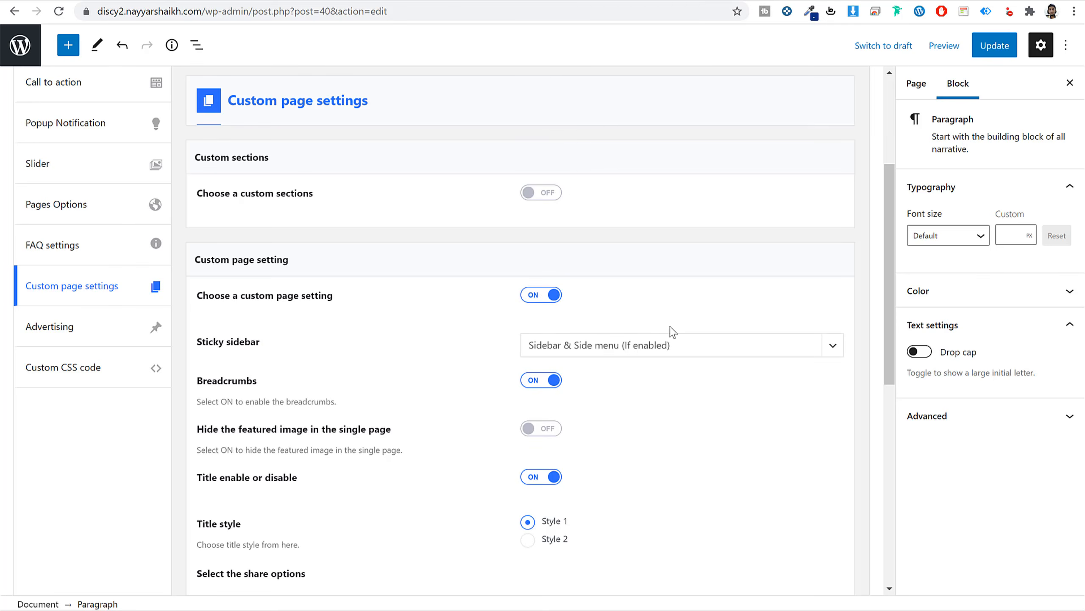
scroll(653, 338, down, 3)
scroll(400, 296, down, 3)
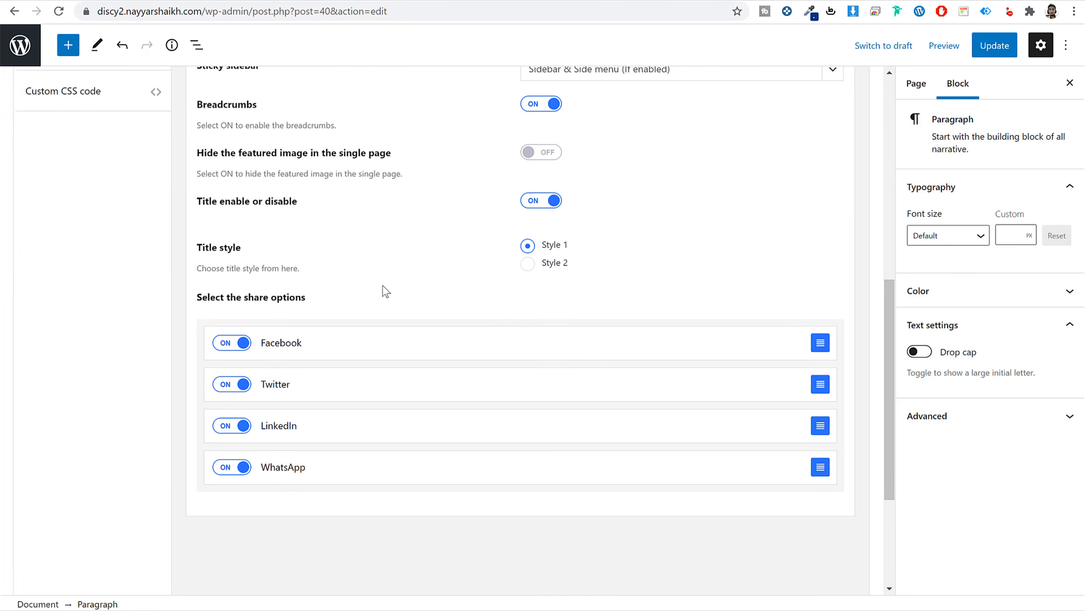
drag(254, 254, 196, 250)
click(529, 263)
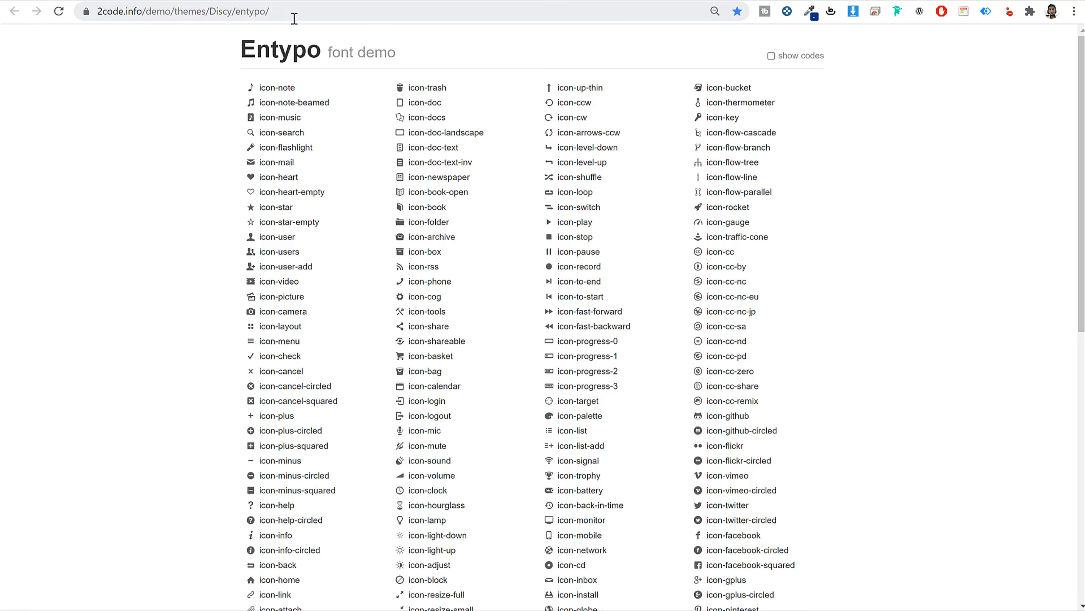
Copy icon-cog from the Entypo list into the Title icon field and update the page.
scroll(781, 302, down, 10)
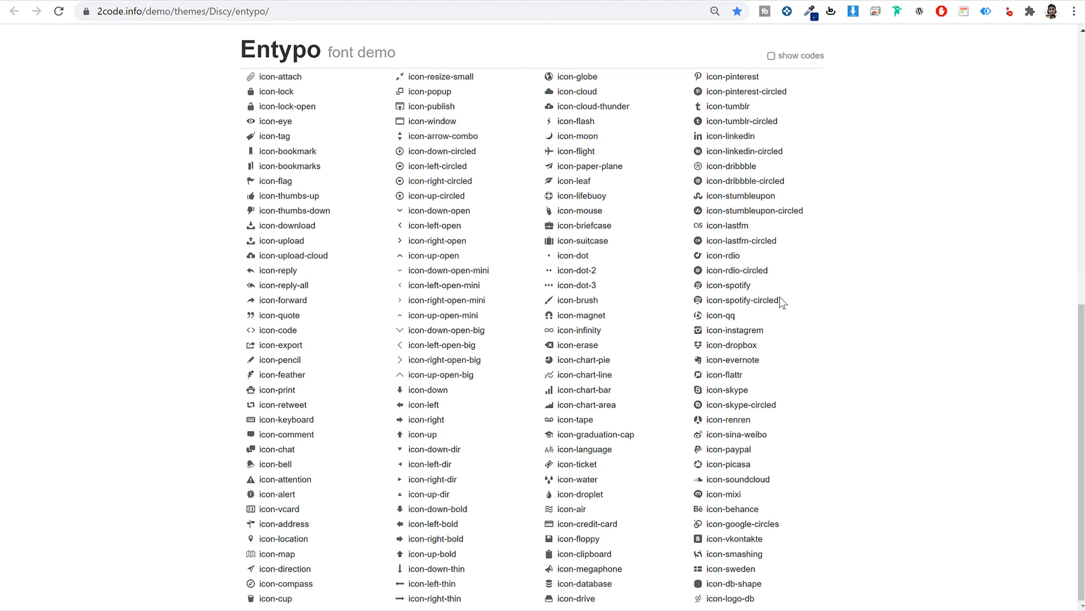
scroll(782, 301, up, 10)
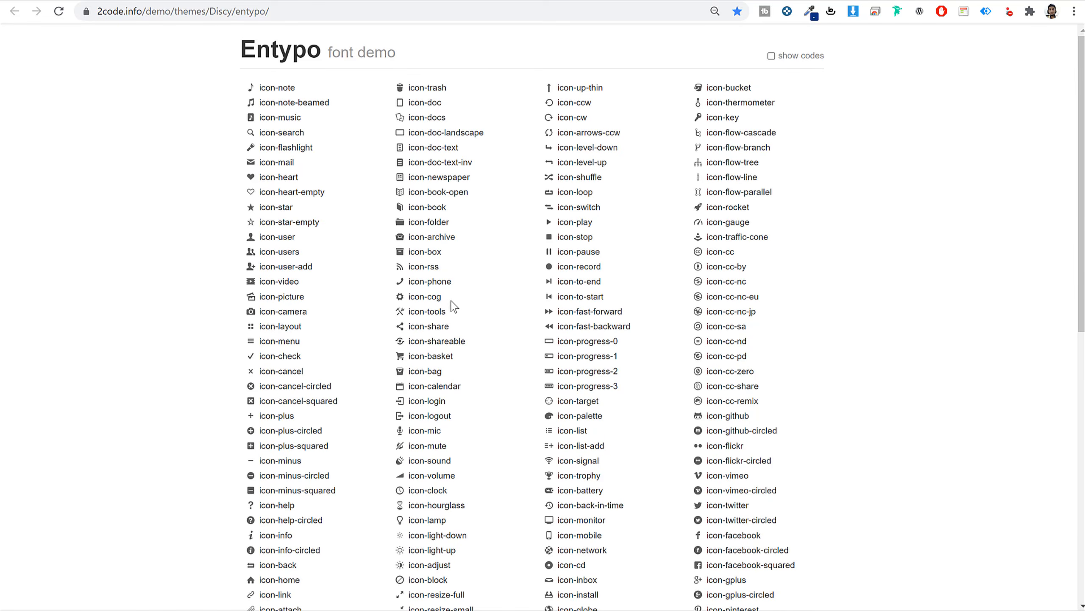
drag(452, 301, 409, 301)
key(ctrl+c)
key(alt+Tab)
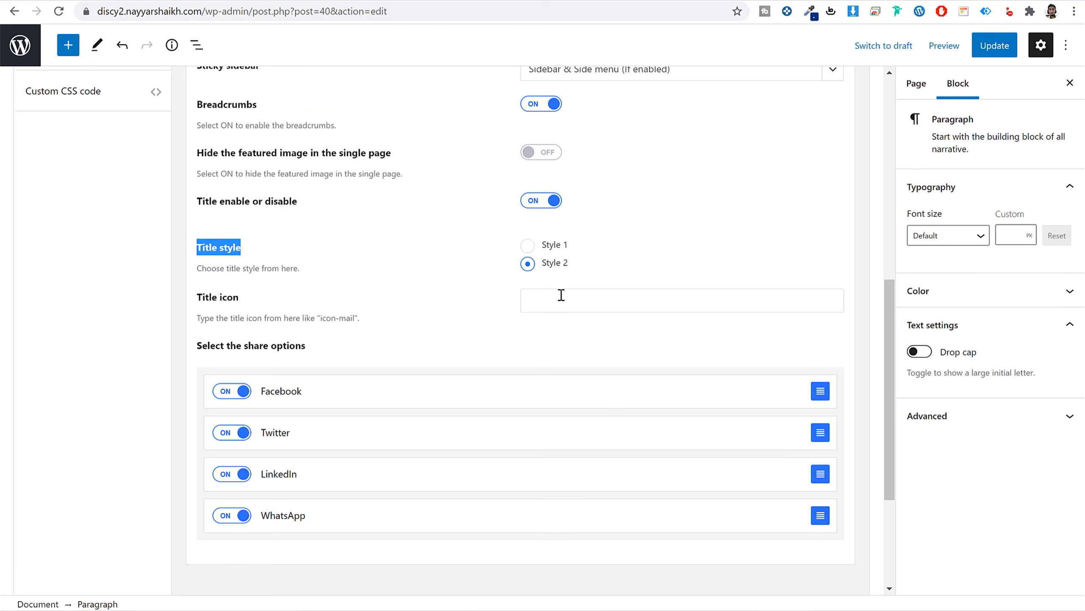
click(561, 294)
key(ctrl+v)
click(1005, 52)
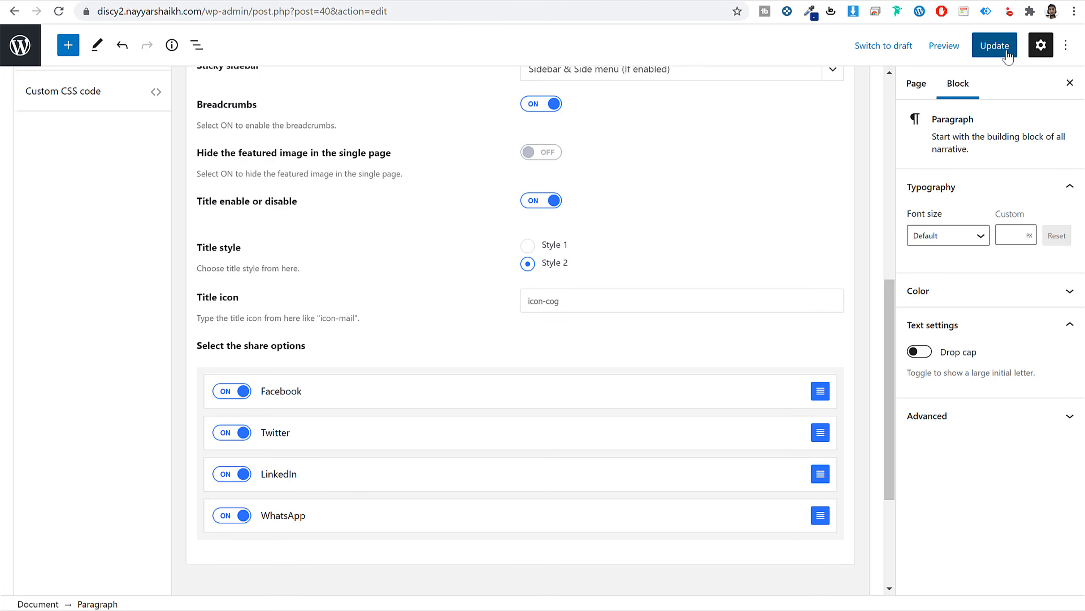
Reload the live FAQs page to confirm the cog icon beside its heading.
click(404, 0)
click(402, 8)
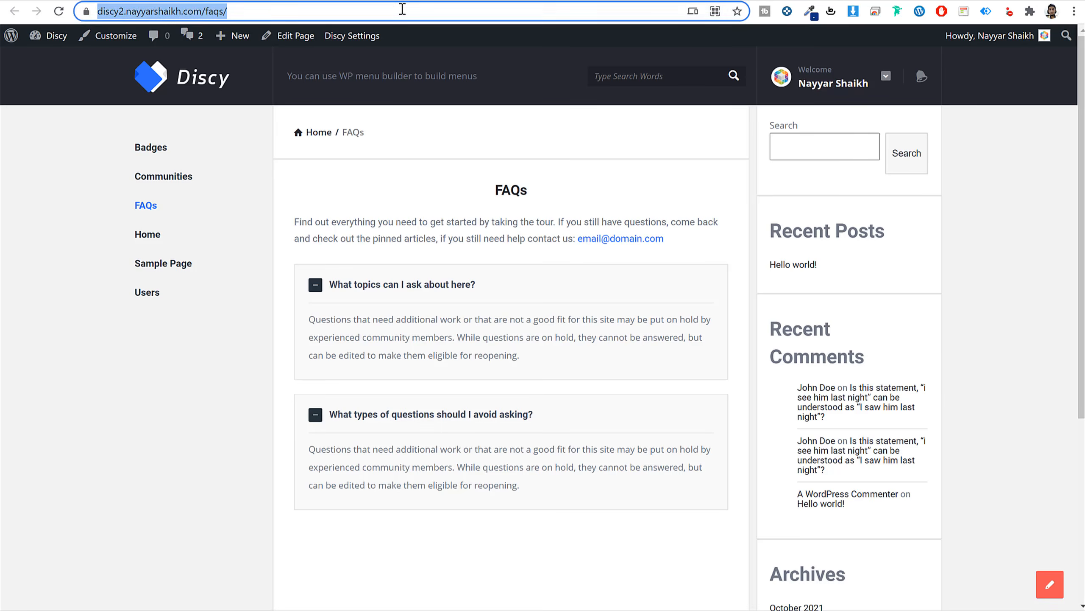
key(Return)
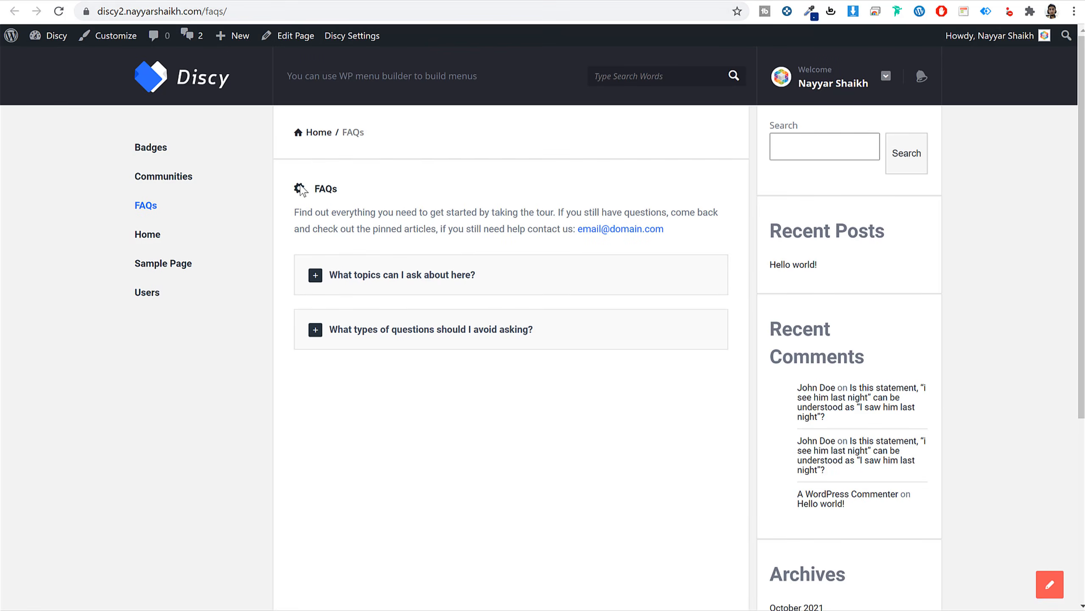
double_click(323, 188)
click(315, 197)
click(717, 1)
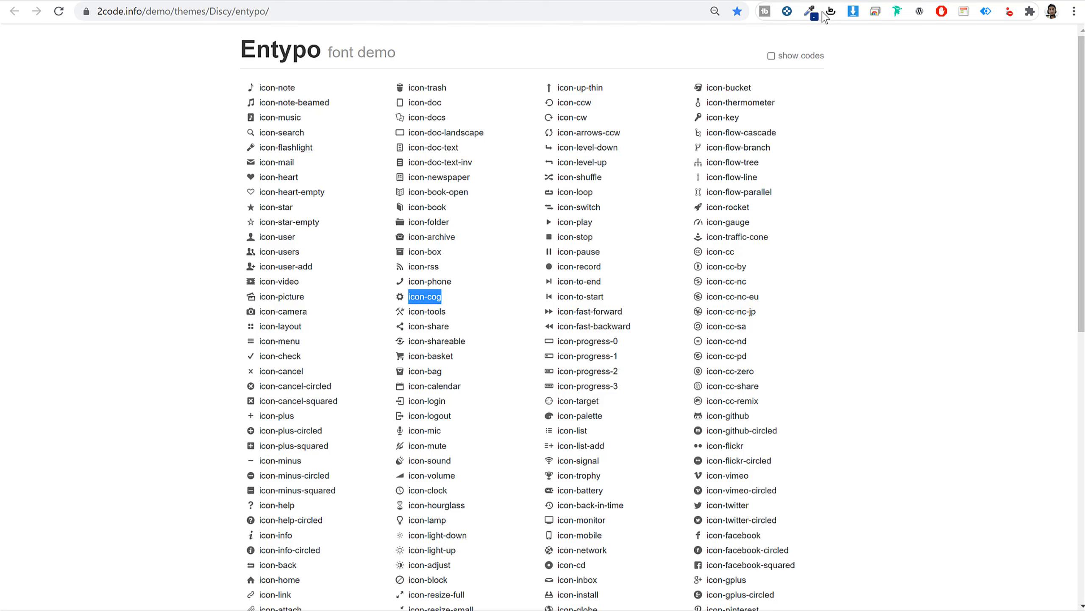
Open bloggdude.com in a new tab and read its classified ads listing tutorial post.
key(ctrl+t)
text(bloggdude.com)
key(Return)
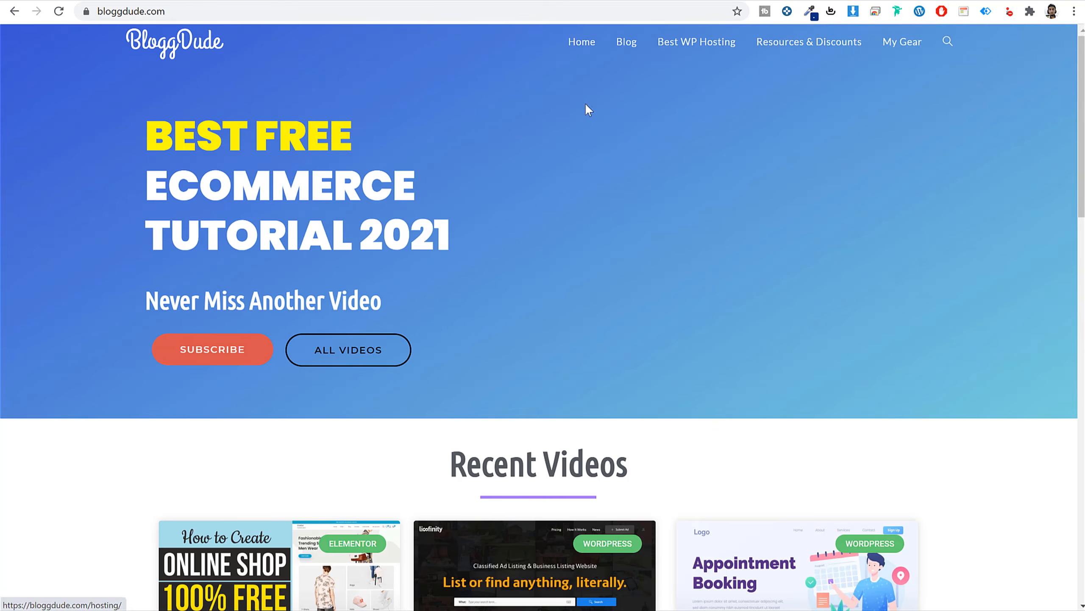
scroll(579, 247, down, 5)
click(537, 452)
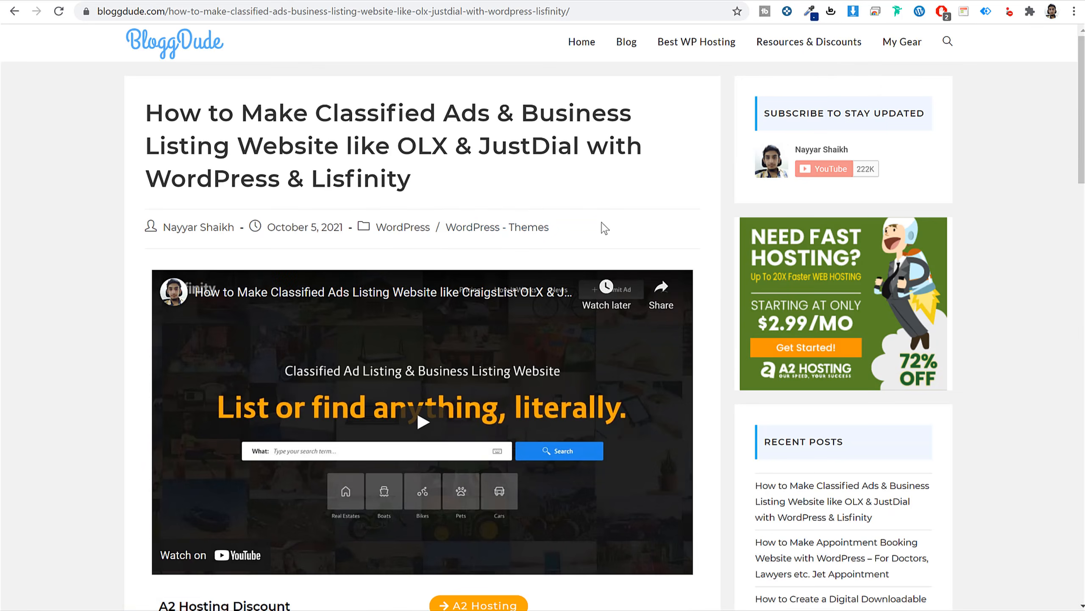
scroll(714, 308, down, 5)
scroll(555, 342, down, 3)
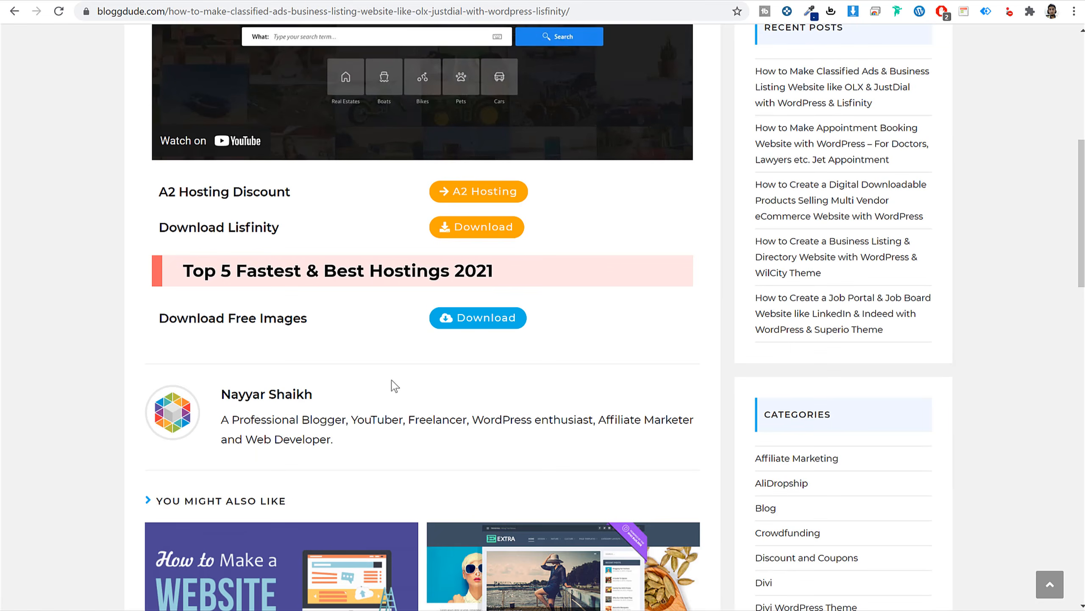
drag(168, 319, 339, 329)
click(340, 330)
Check the Entypo demo and live FAQs page tabs, then return to the WordPress page editor.
click(665, 1)
click(336, 13)
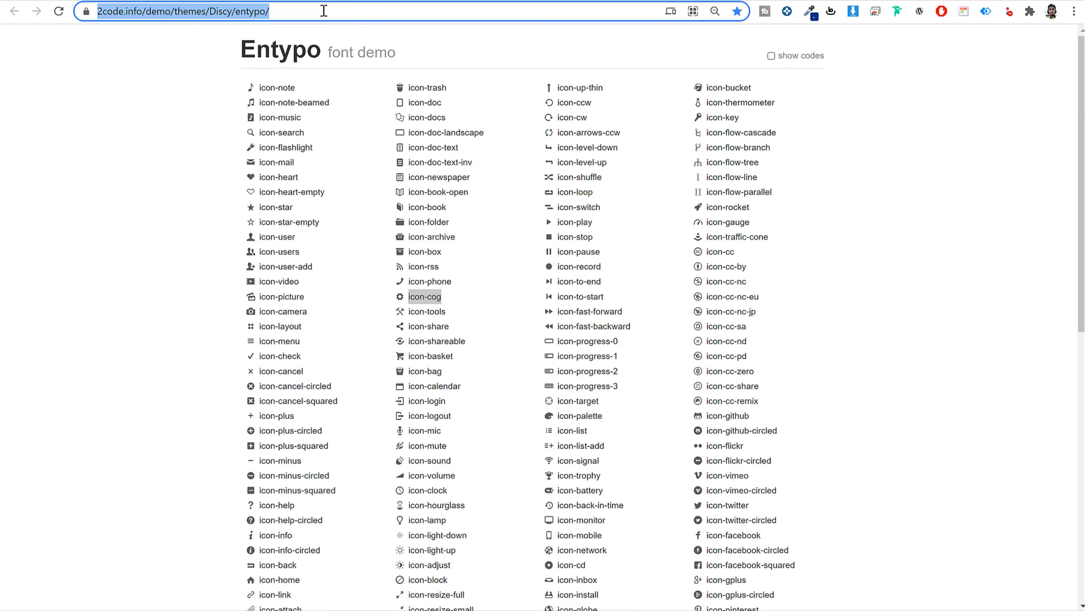
click(256, 1)
click(100, 1)
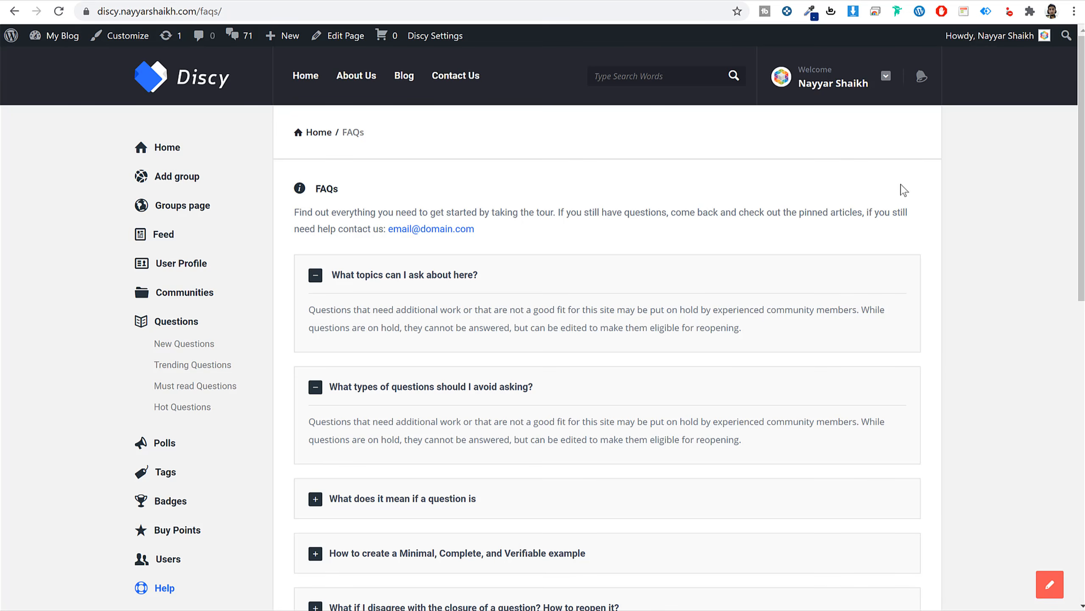
click(225, 1)
In Pages Options, give the FAQs page the left-sidebar layout, update, and reload the live page.
scroll(412, 230, up, 5)
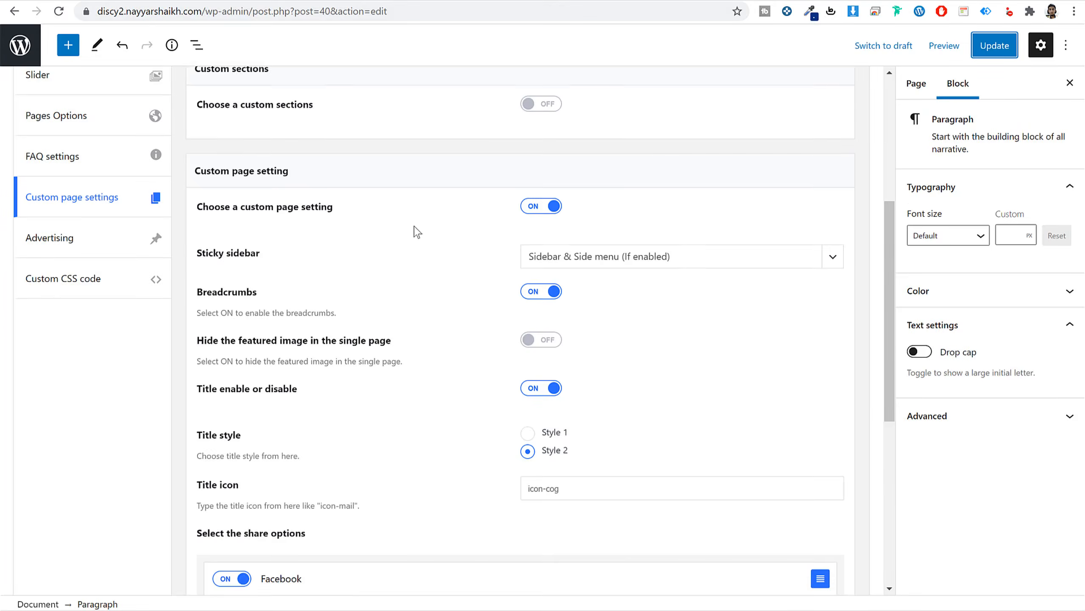
click(143, 139)
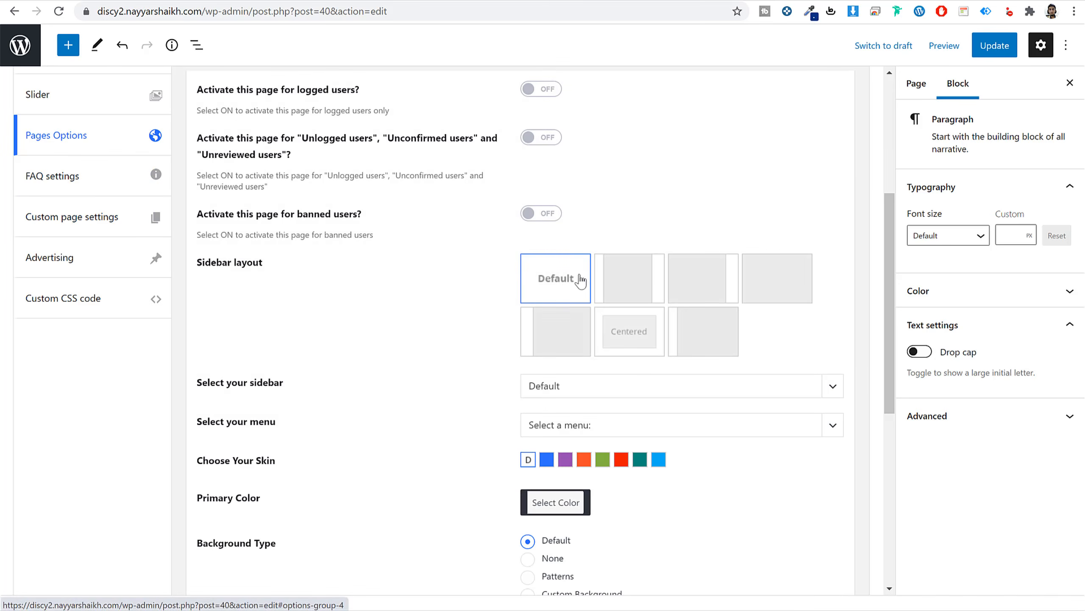
drag(263, 262, 204, 265)
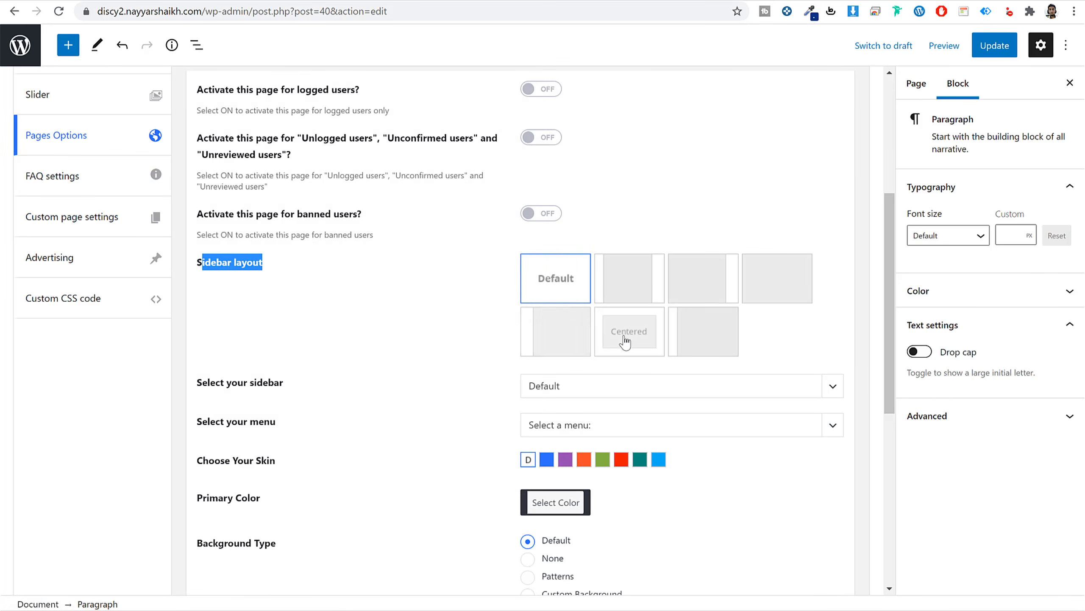
click(567, 336)
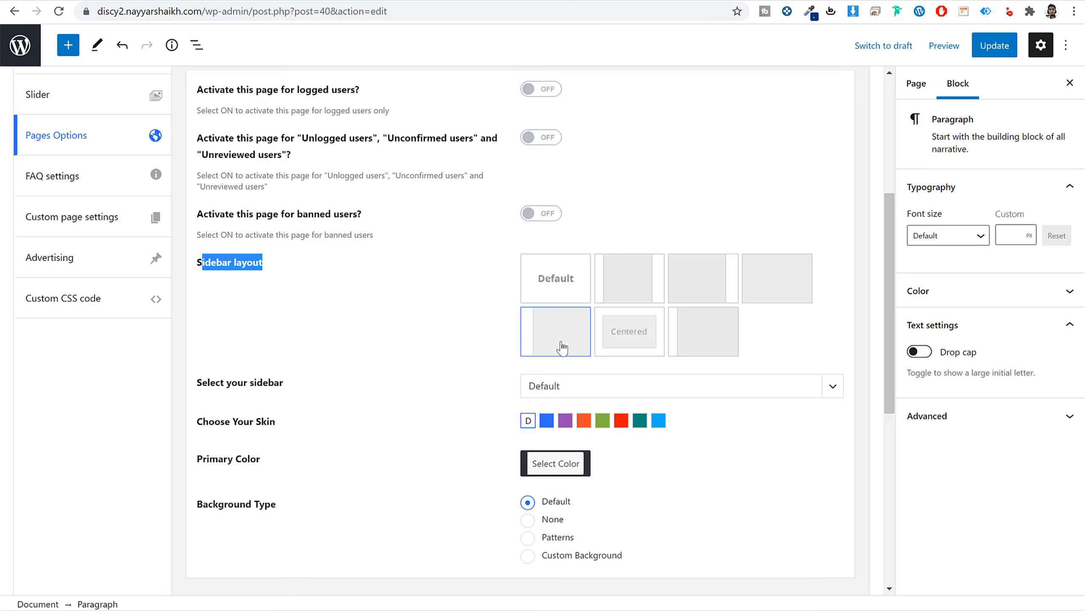
click(705, 338)
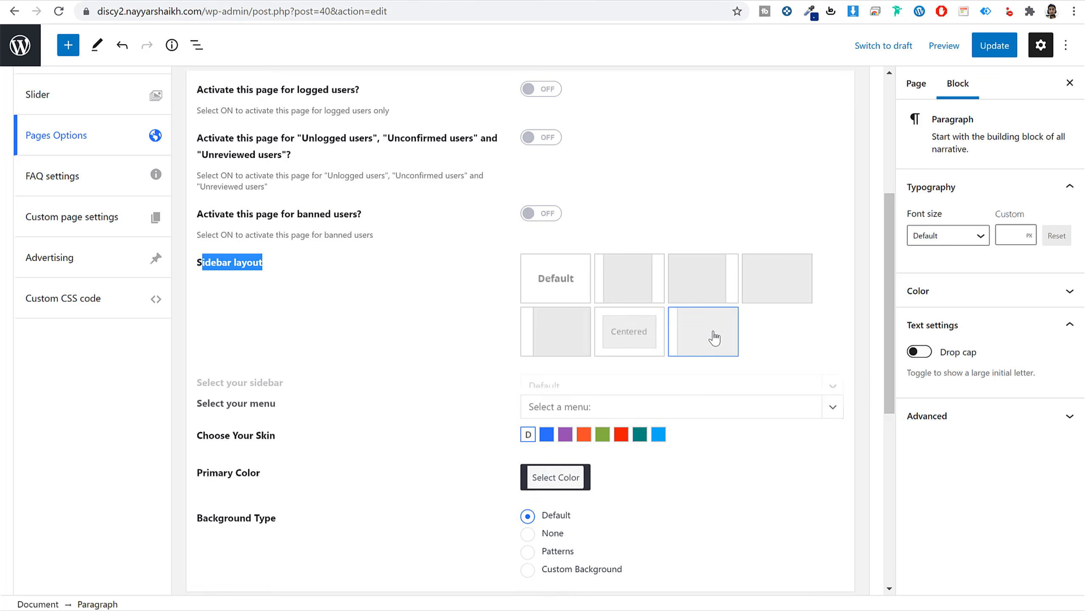
click(564, 337)
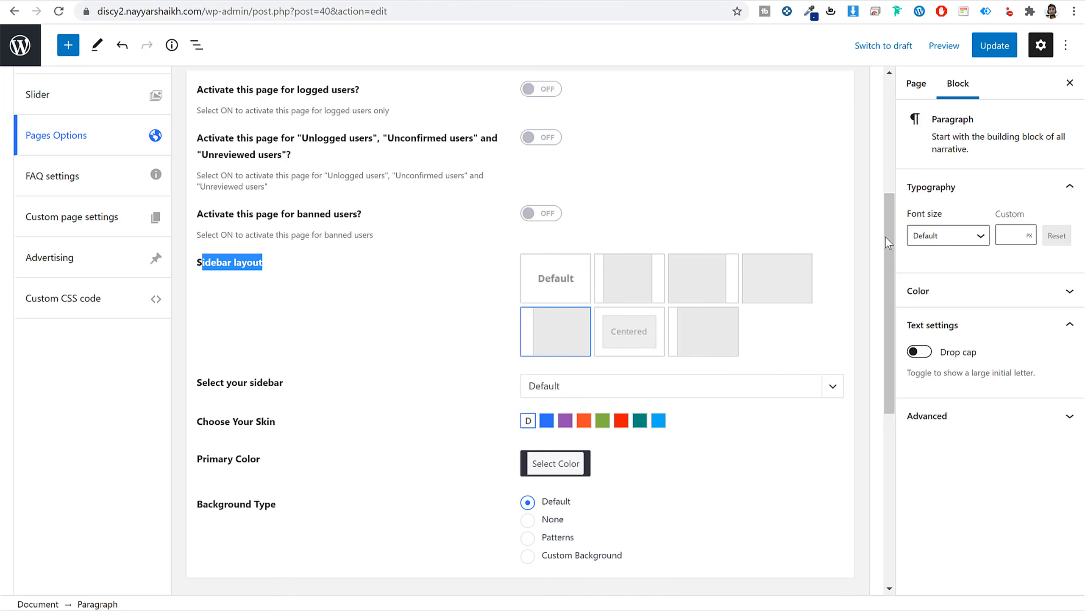
click(994, 46)
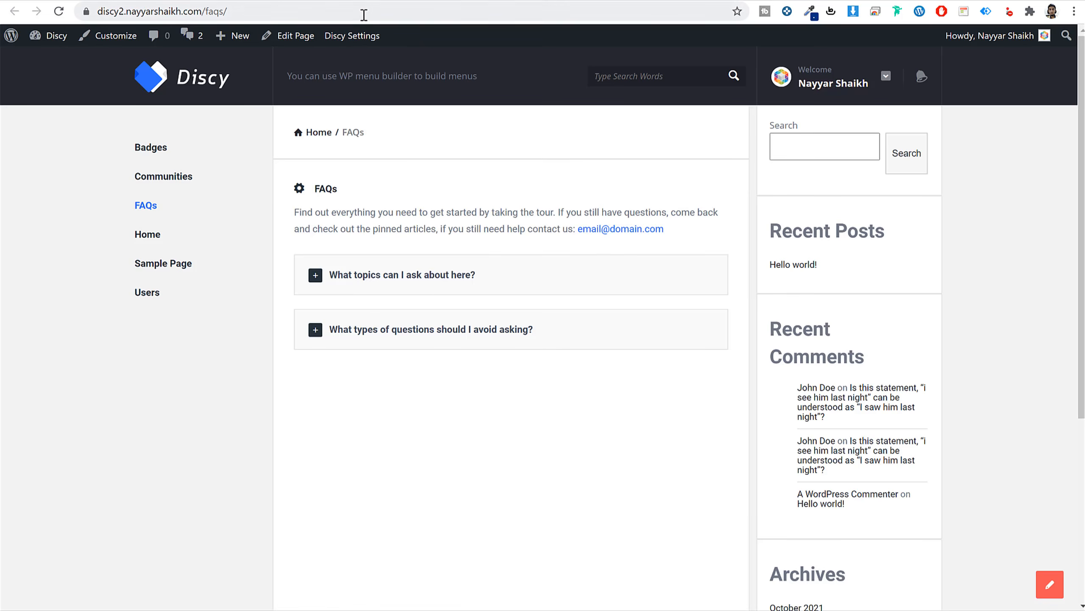
click(364, 11)
key(Return)
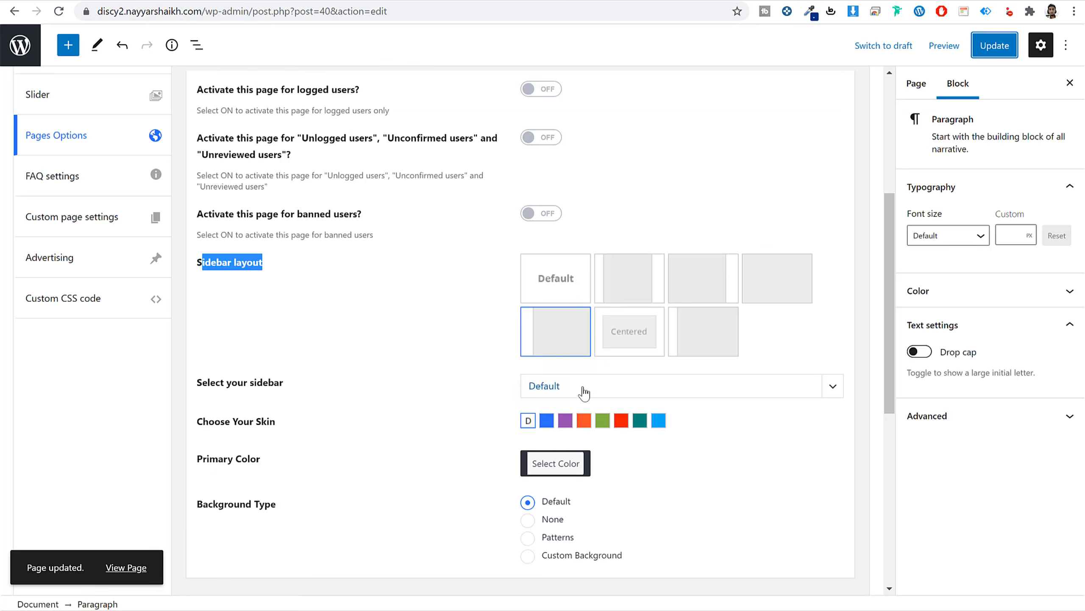
Keep the Default sidebar, switch to the last no-sidebar layout, update, and recheck the live FAQs page.
click(583, 387)
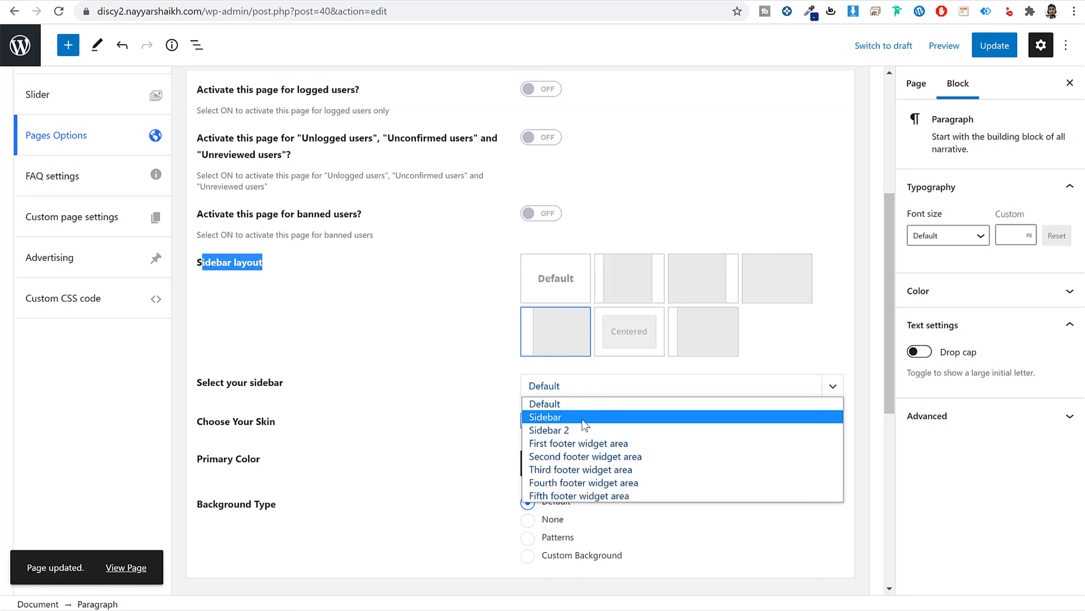
key(Down)
key(Down)
key(Down)
key(Down)
key(Down)
key(Down)
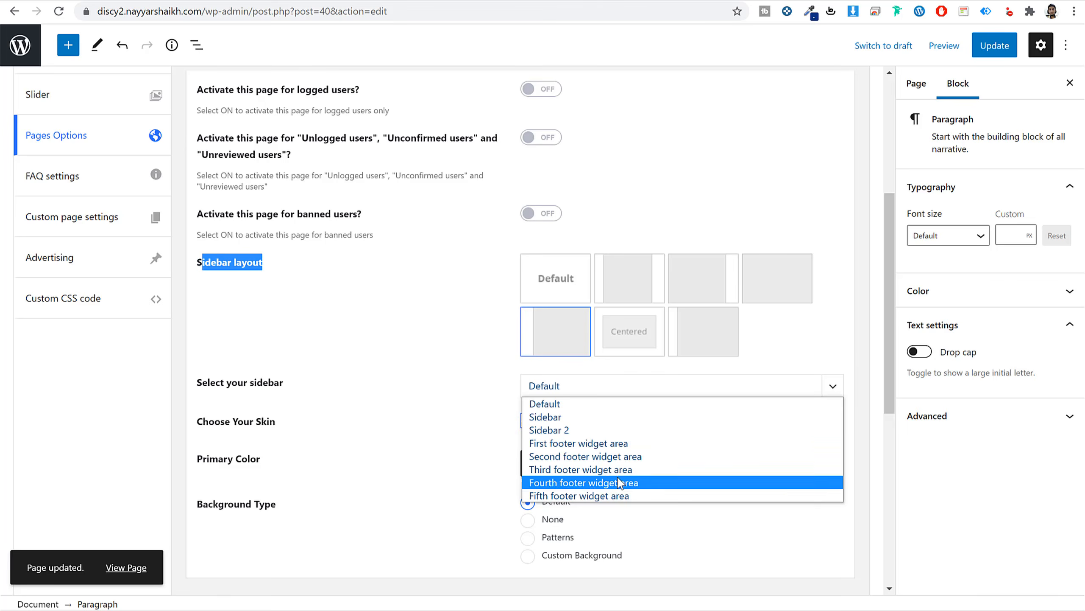
click(479, 469)
click(699, 342)
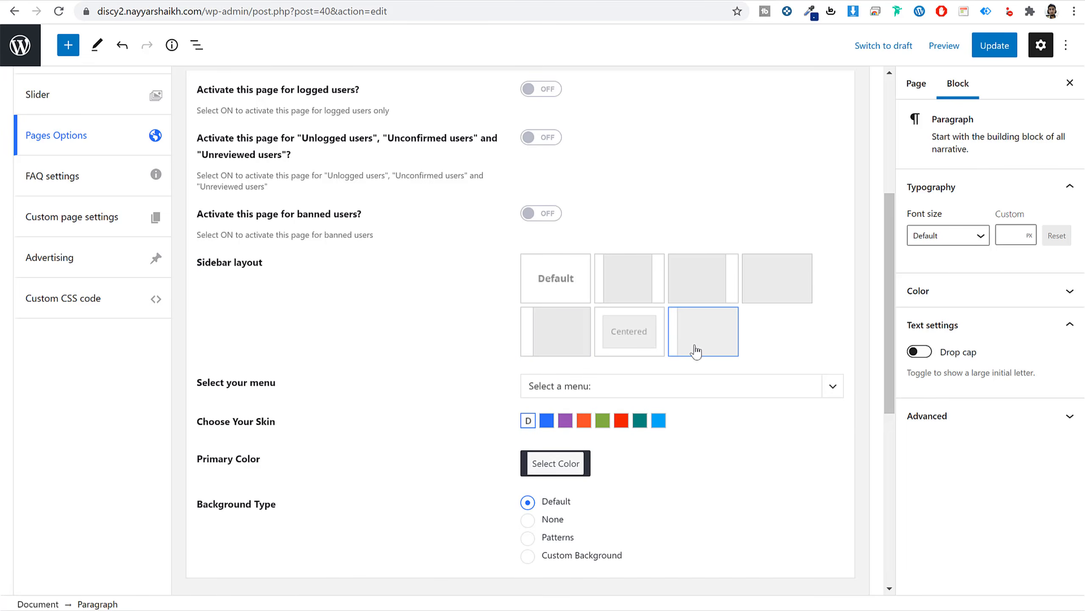
click(995, 45)
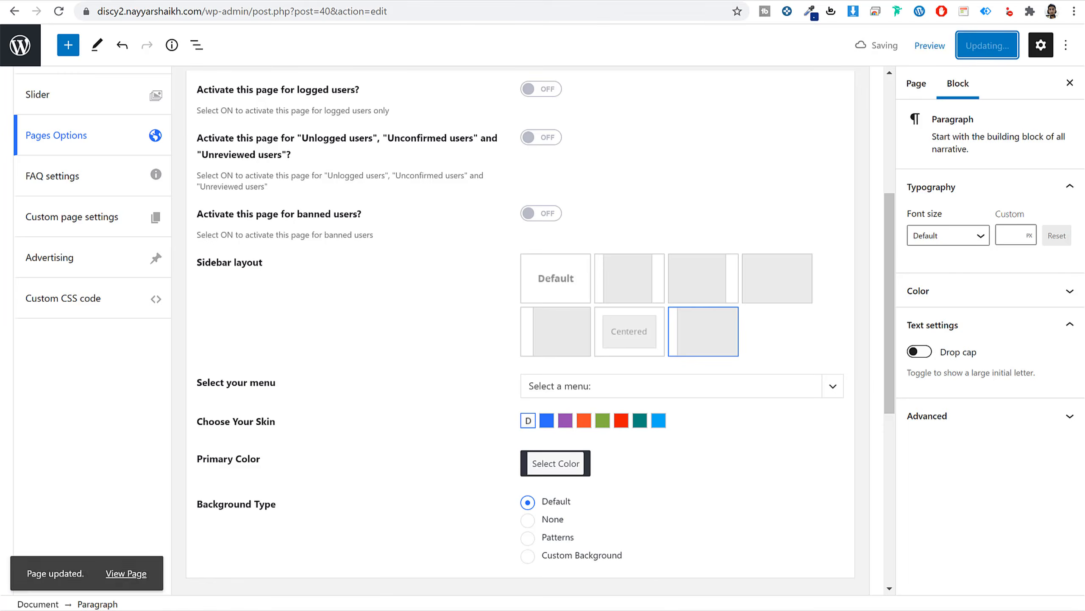
click(362, 13)
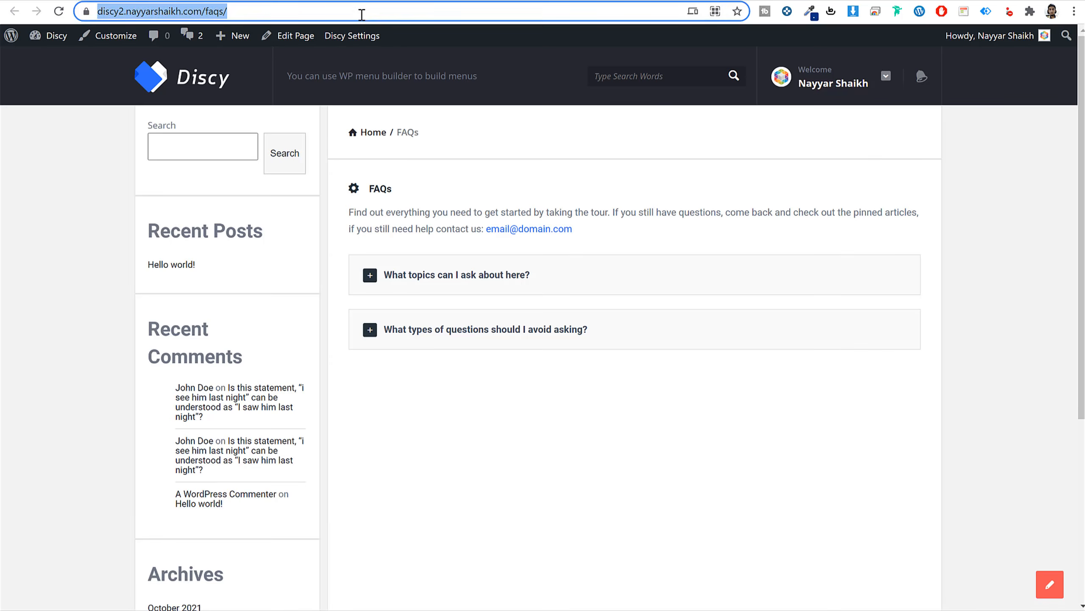
key(Return)
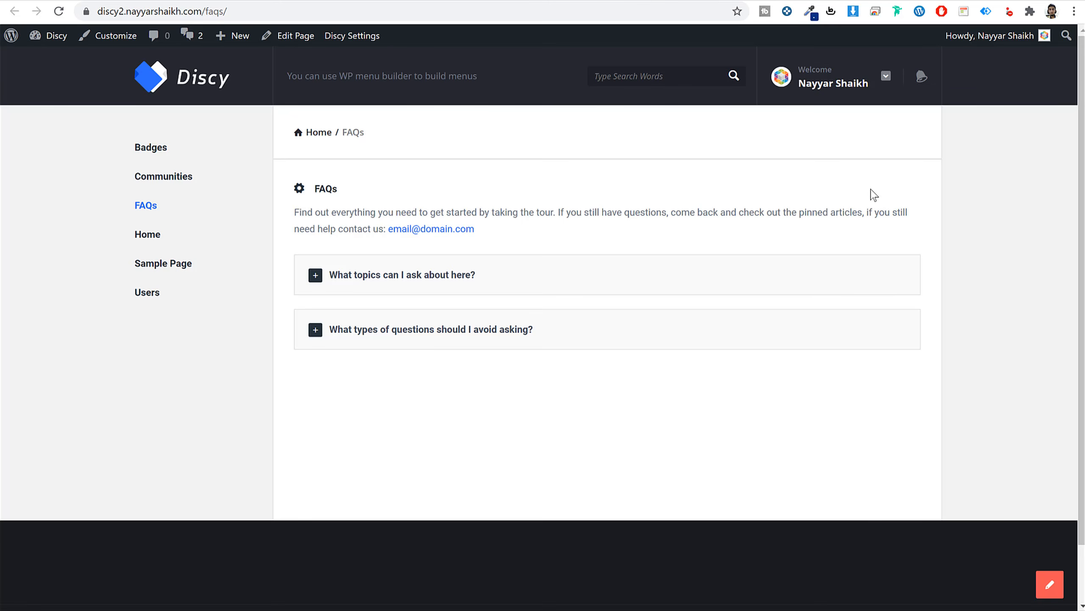
click(314, 36)
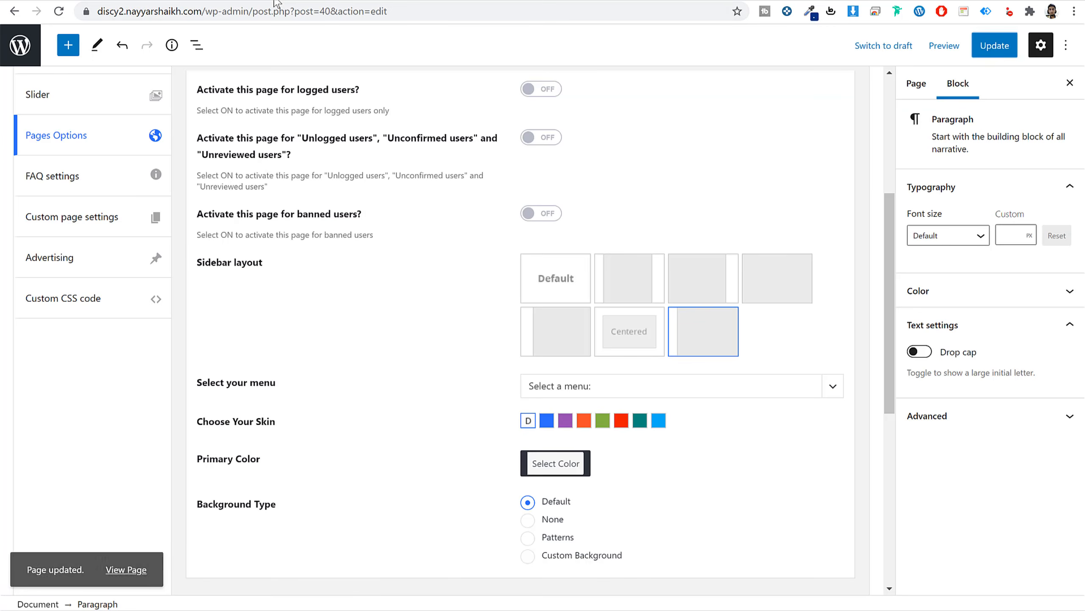
Publish a new page titled Tags using the Tags template.
click(13, 55)
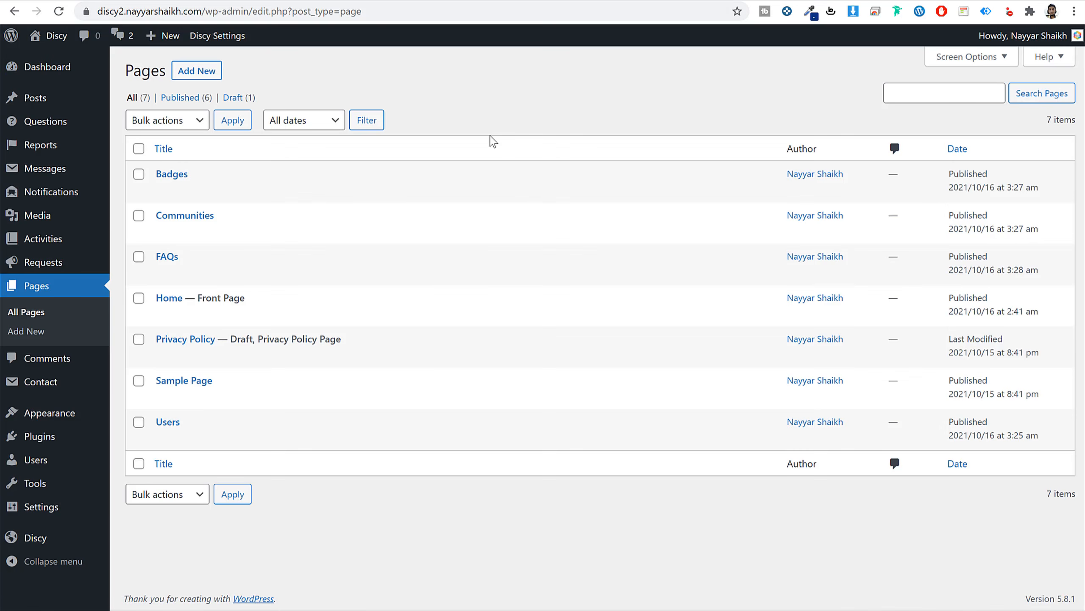
click(207, 76)
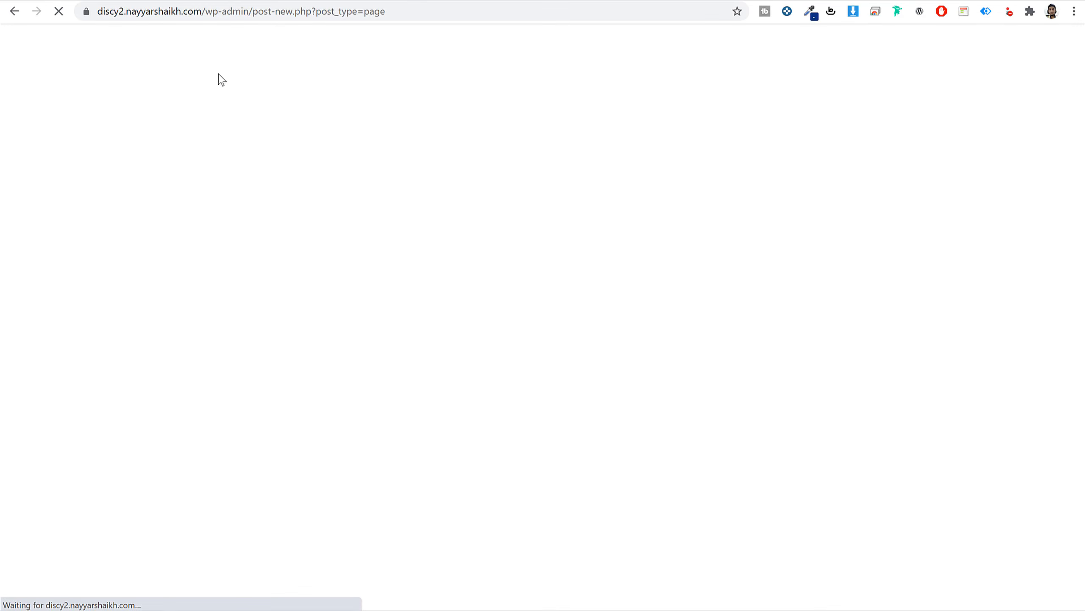
text(Tags)
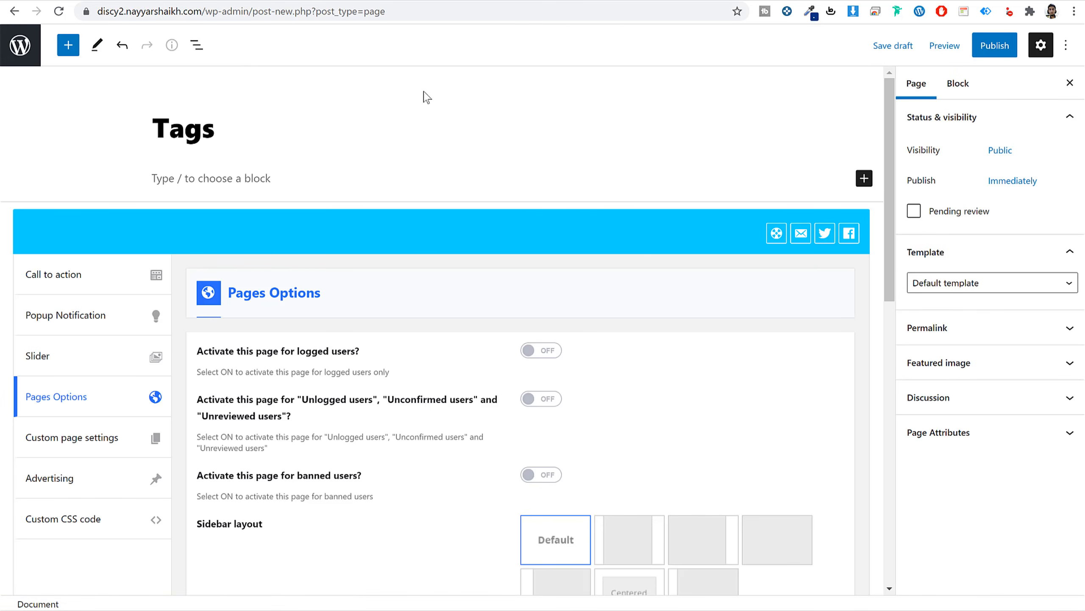
click(957, 284)
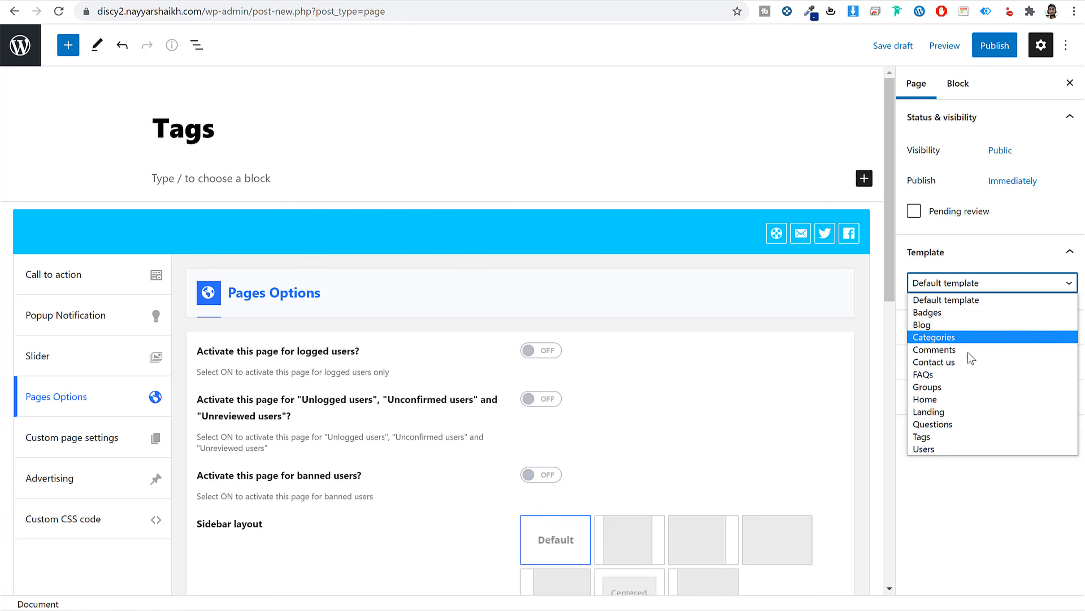
click(965, 437)
click(995, 45)
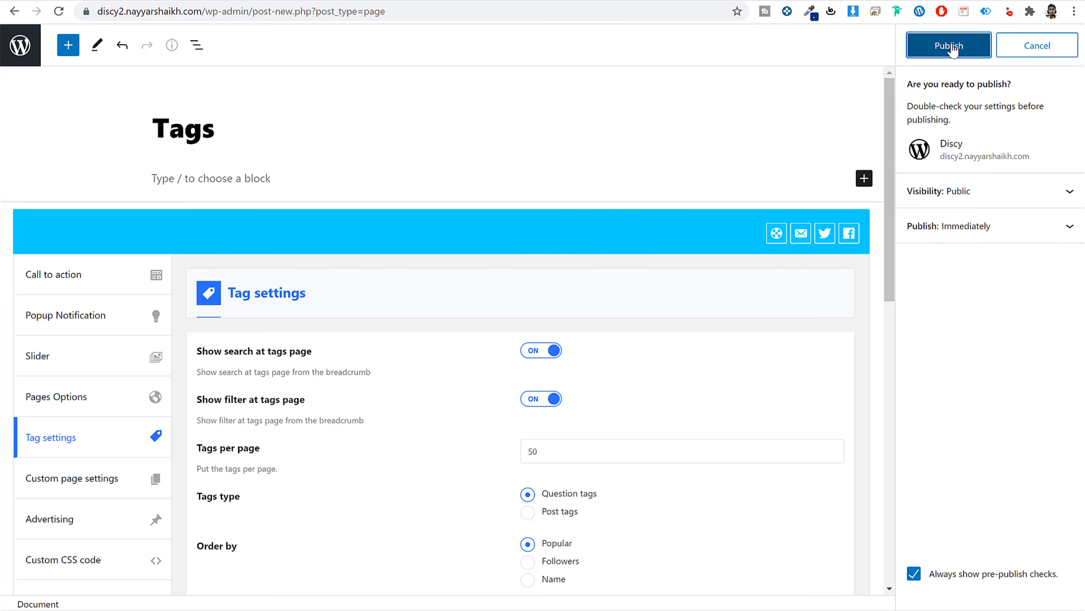
click(950, 46)
scroll(655, 309, down, 5)
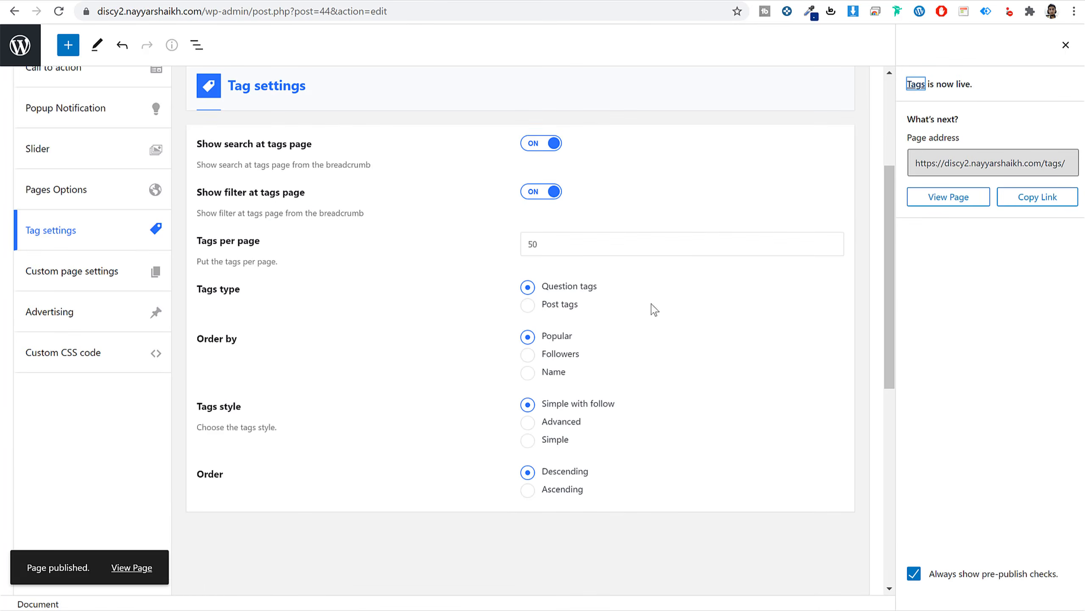
scroll(509, 317, up, 5)
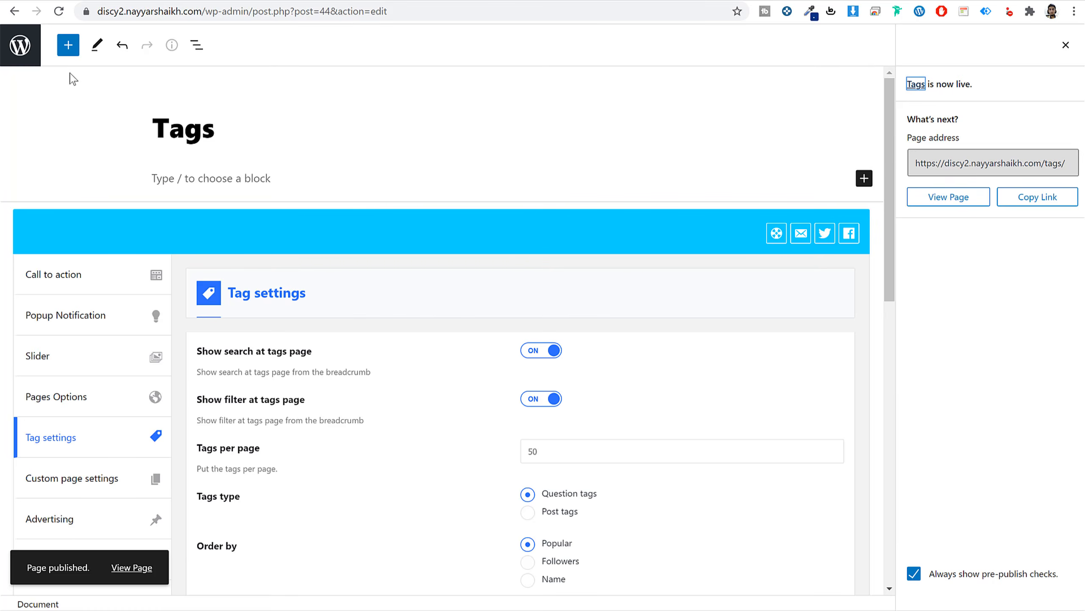
Publish a new page titled Groups using the Groups template.
click(19, 44)
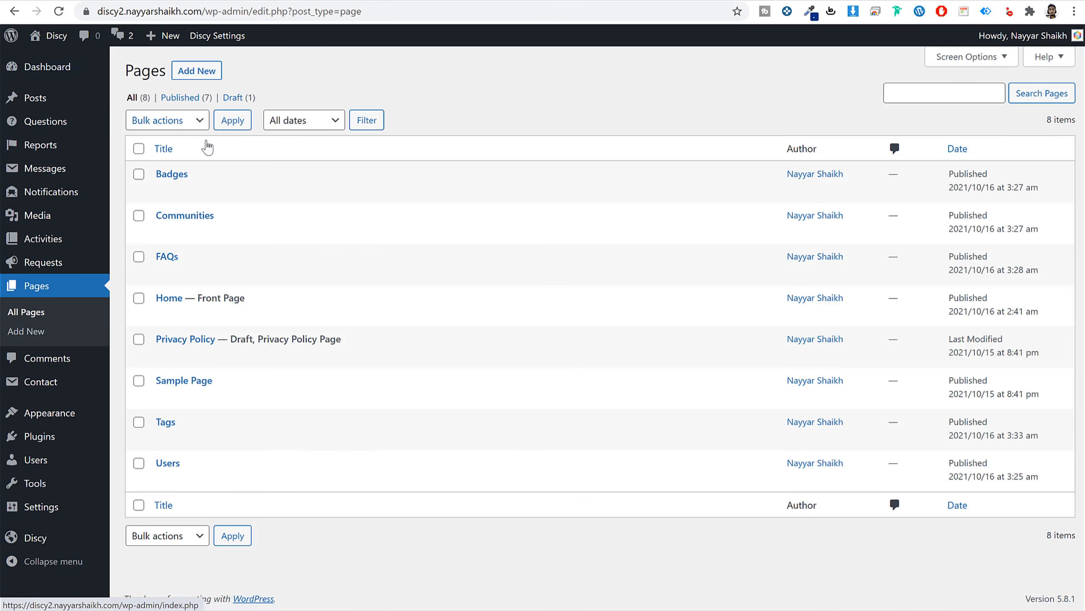
click(188, 71)
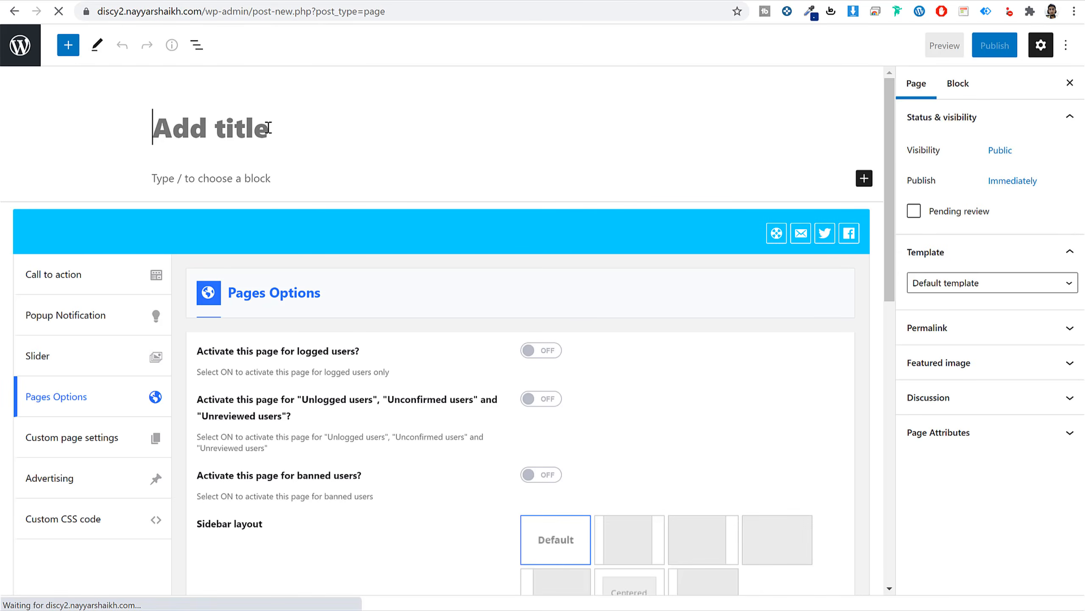
text(Groups)
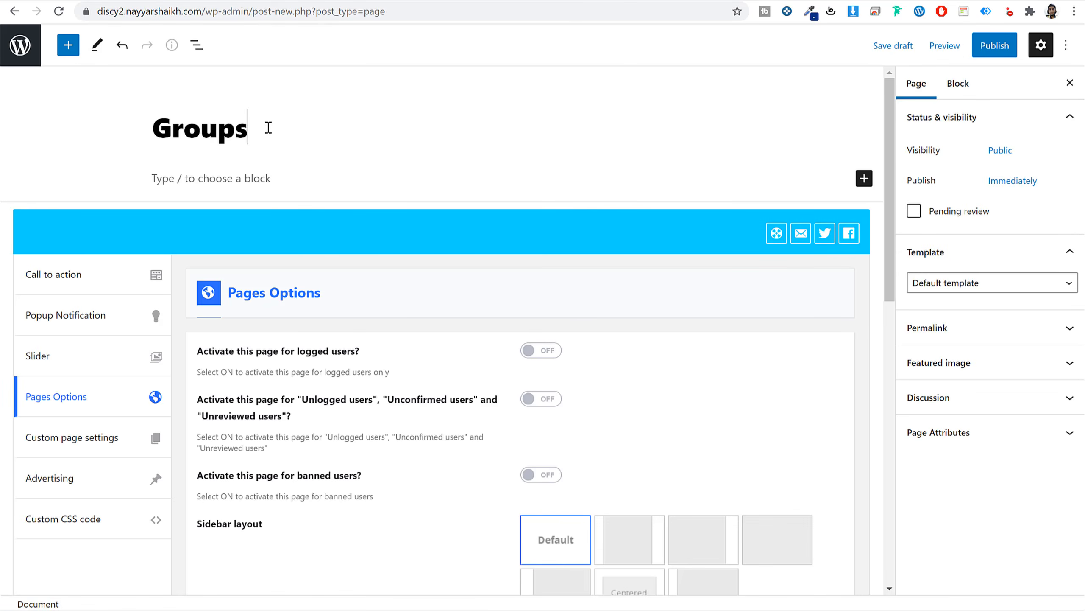
click(967, 284)
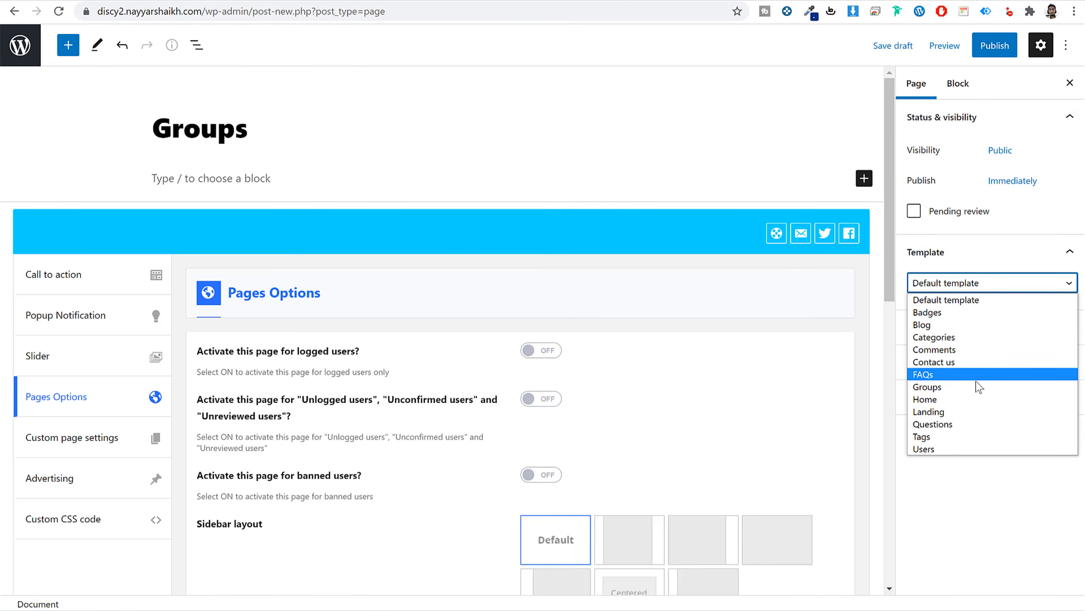
click(973, 387)
click(987, 45)
click(968, 51)
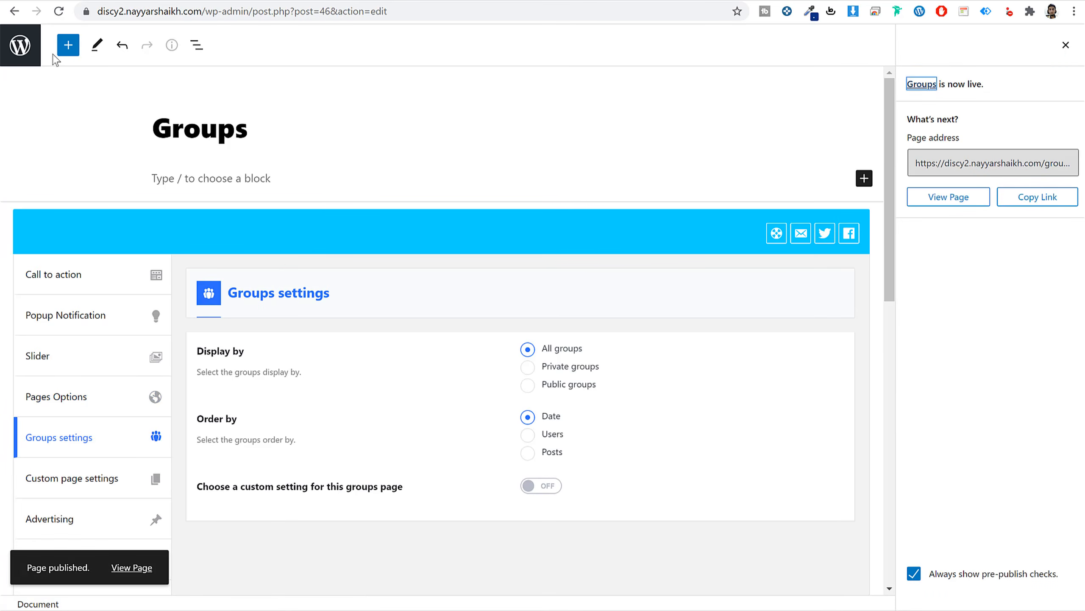
Publish a new page titled About Us, keeping the Default template.
click(35, 55)
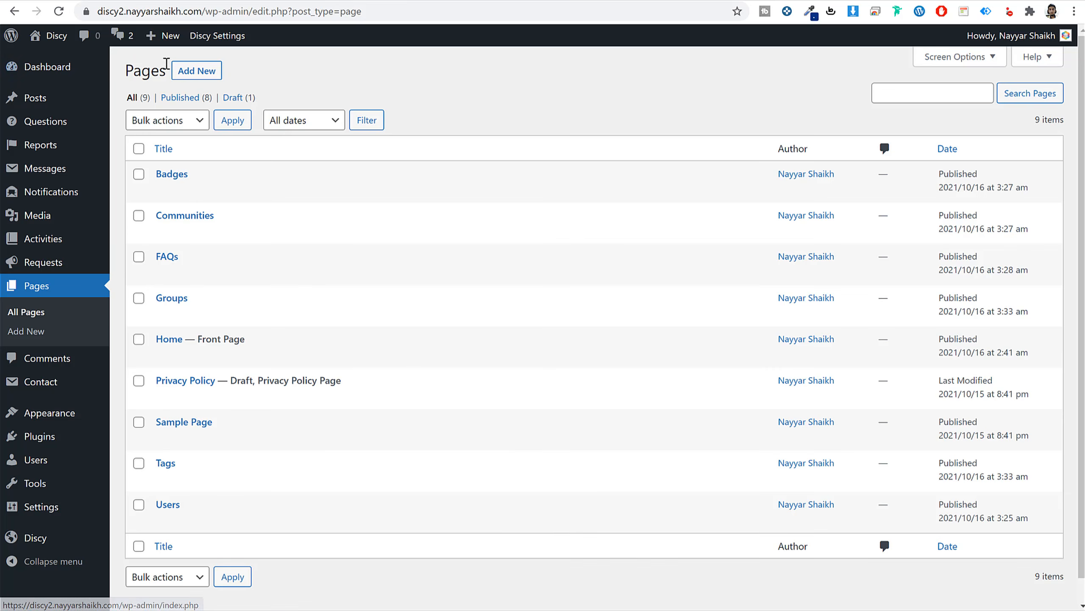
click(197, 71)
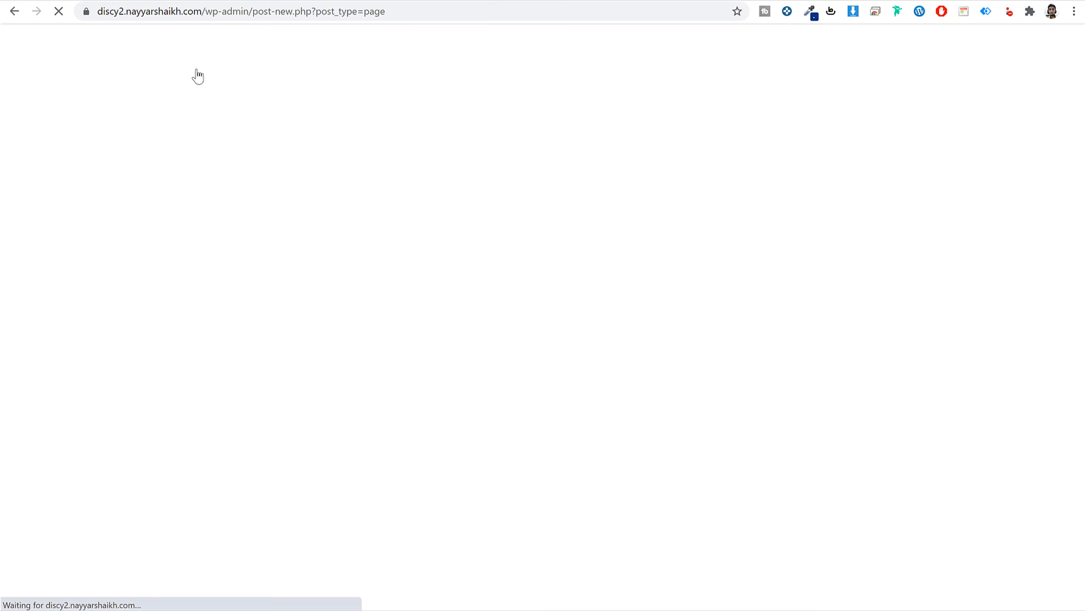
text(A)
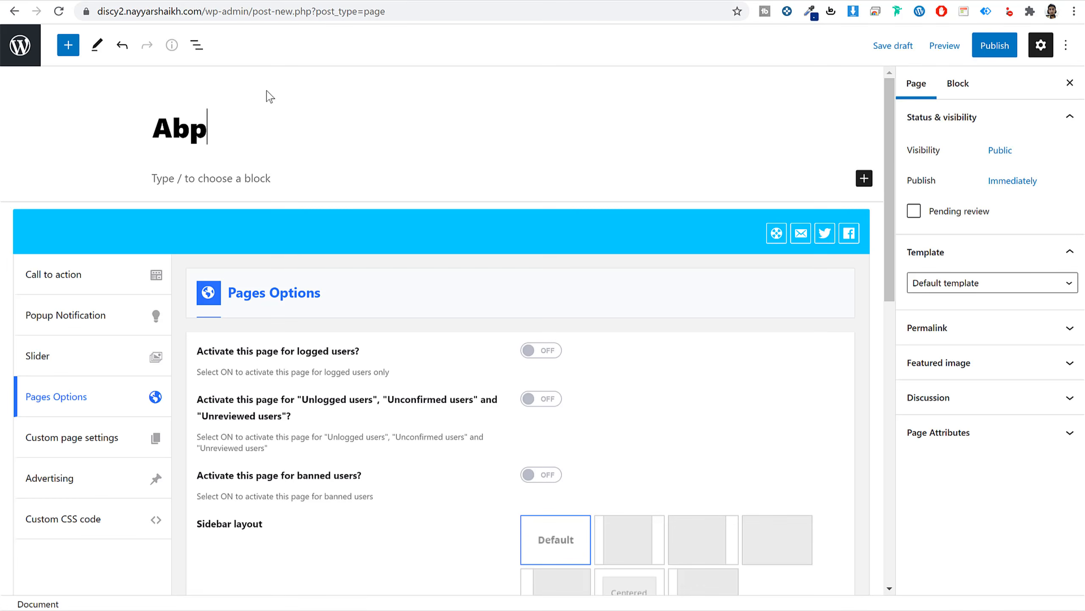
text(bout )
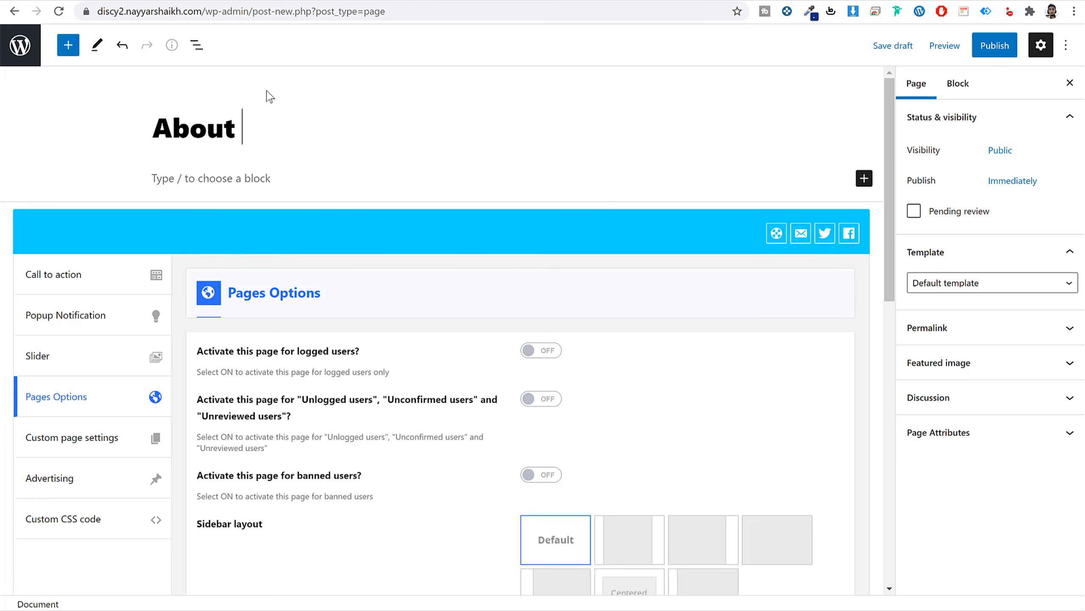
text(Us)
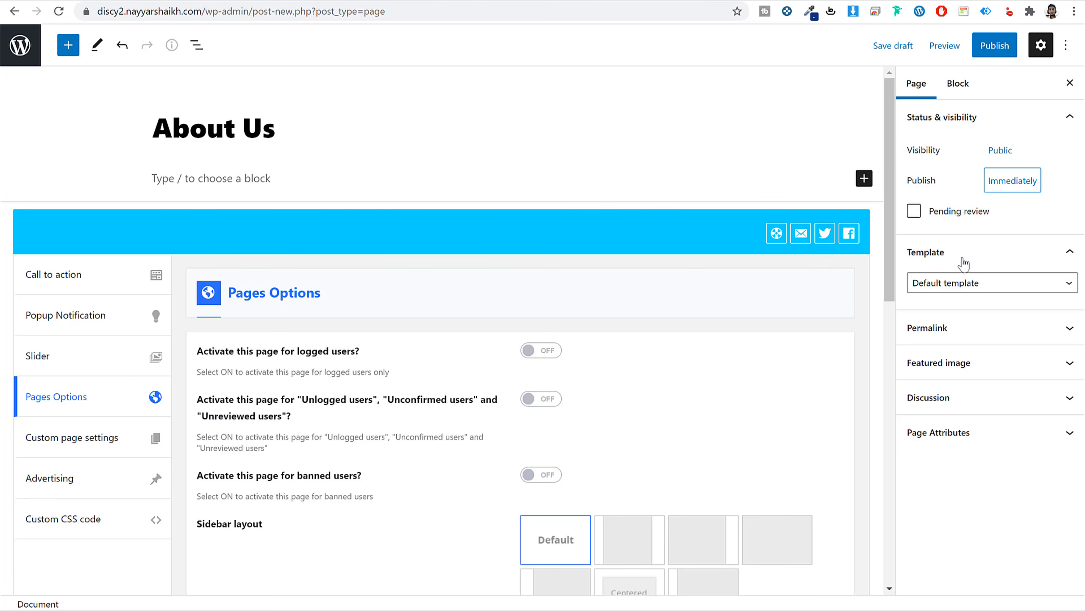
click(961, 283)
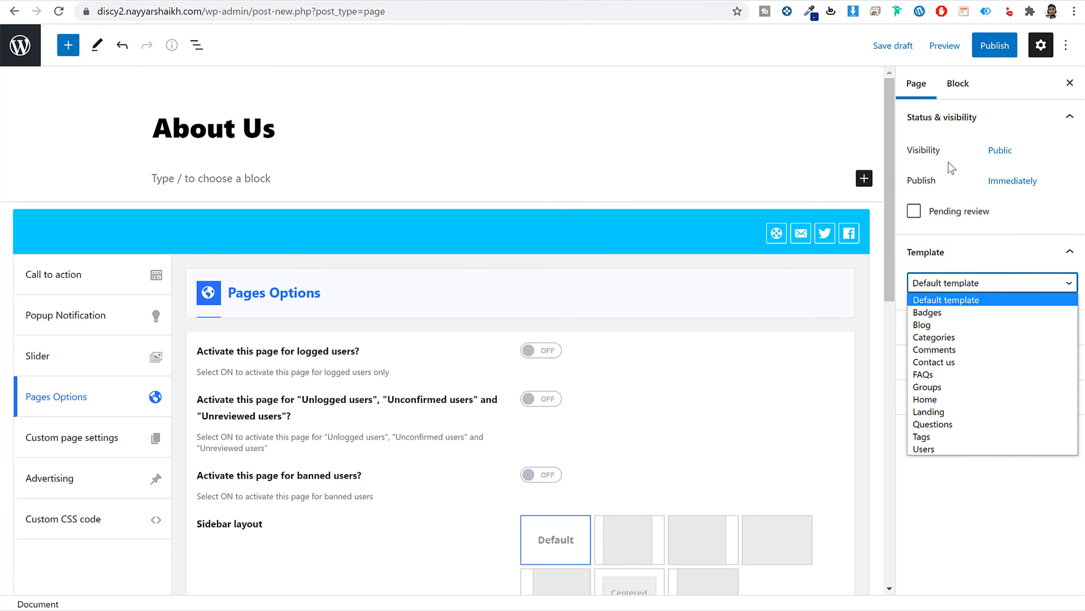
click(987, 51)
click(995, 46)
click(953, 45)
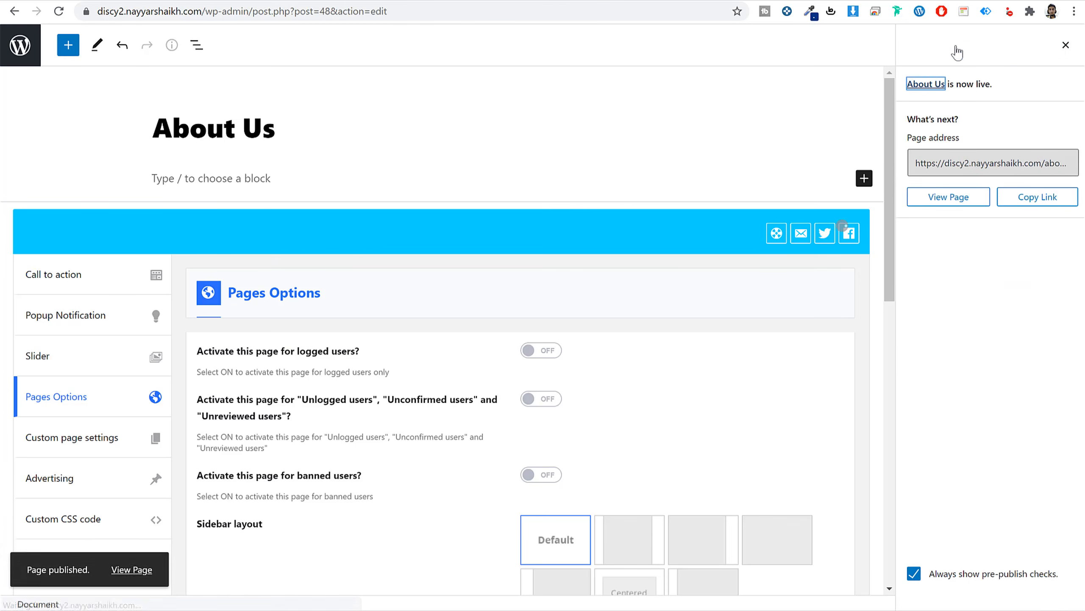
Select the About Us text on the Discy demo site, from the heading down.
click(99, 1)
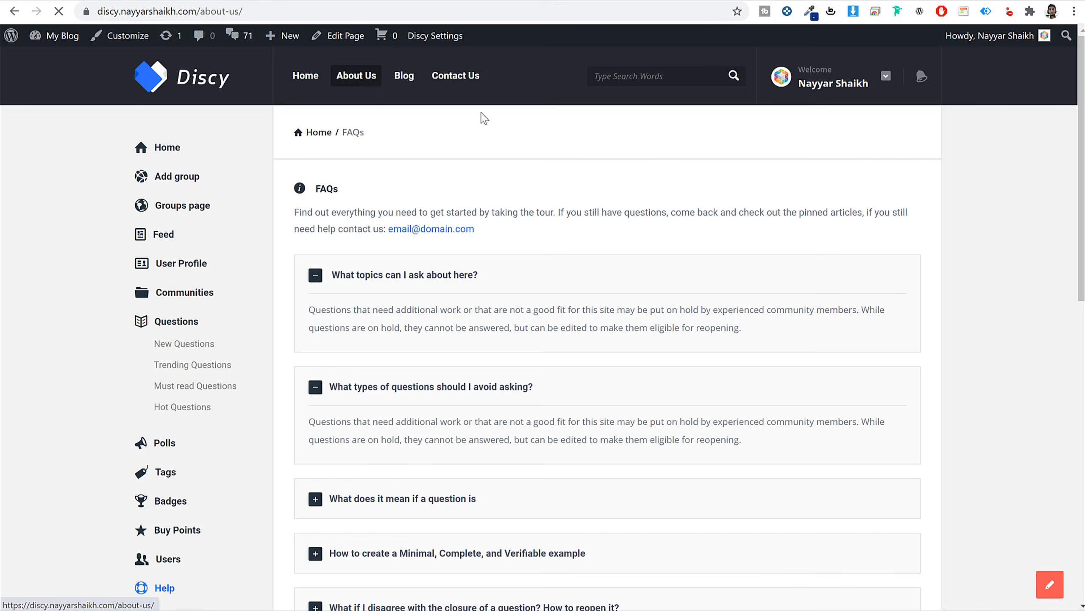
drag(488, 139, 626, 180)
click(521, 222)
scroll(489, 286, down, 8)
scroll(489, 286, down, 10)
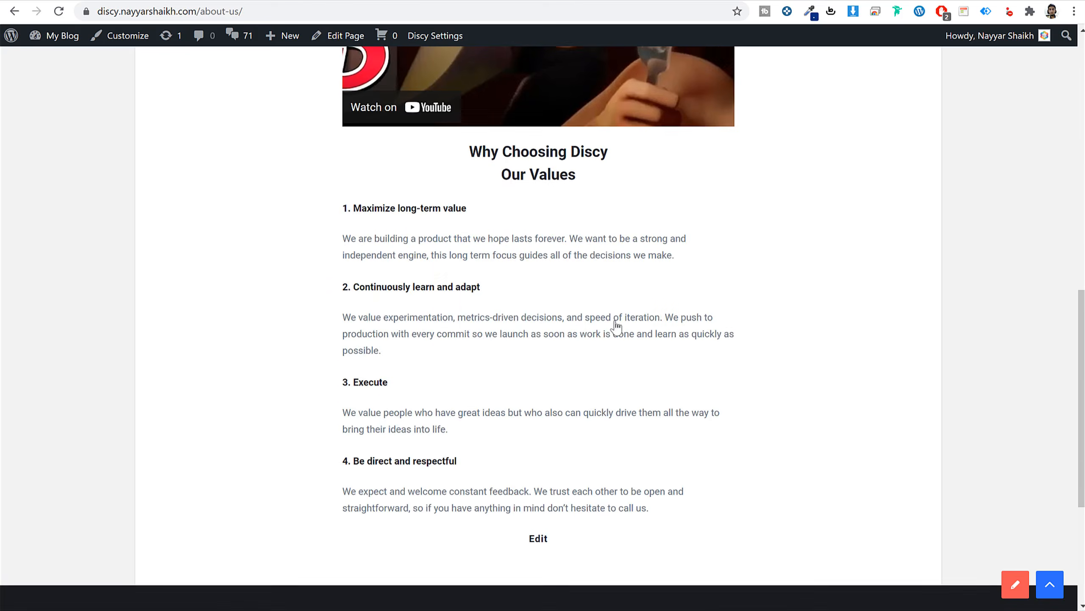
scroll(579, 337, up, 20)
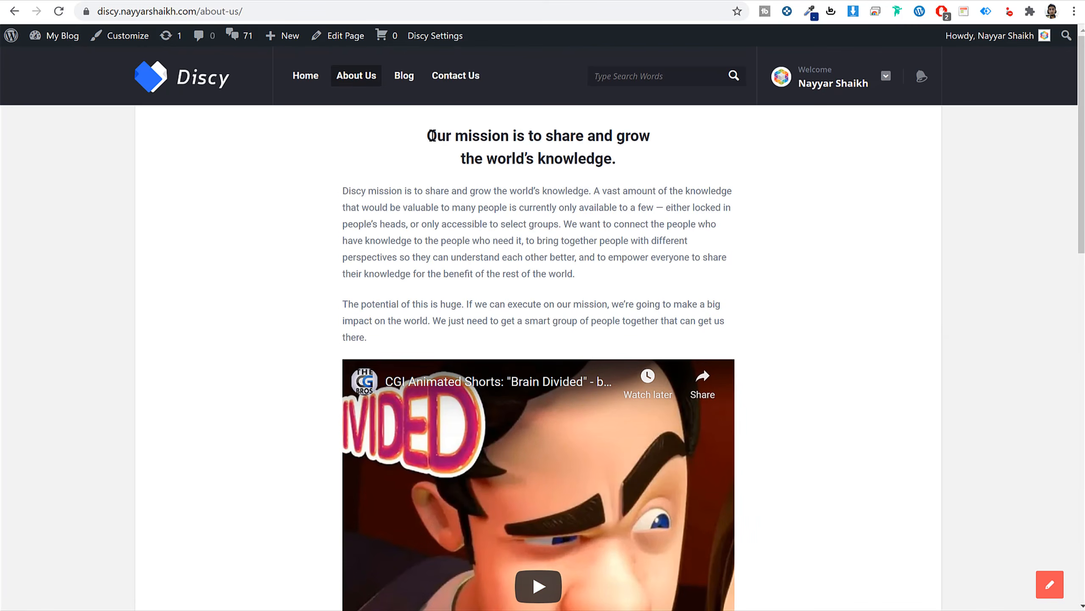
drag(429, 136, 650, 278)
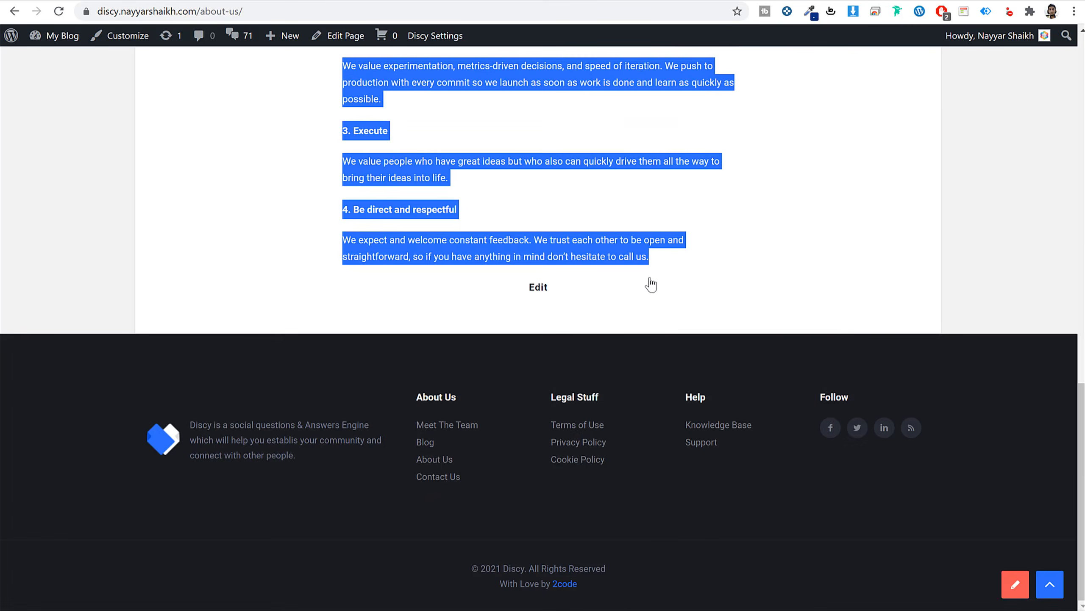
Paste the About Us text into the page editor and replace the first heading with Title.
click(391, 1)
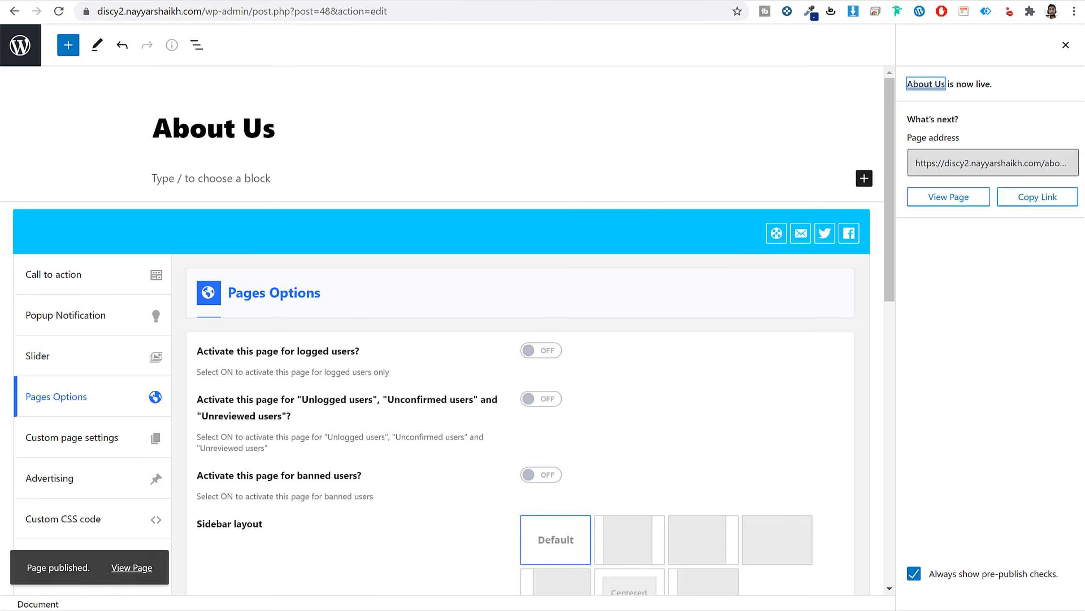
click(225, 175)
key(ctrl+v)
scroll(272, 214, up, 12)
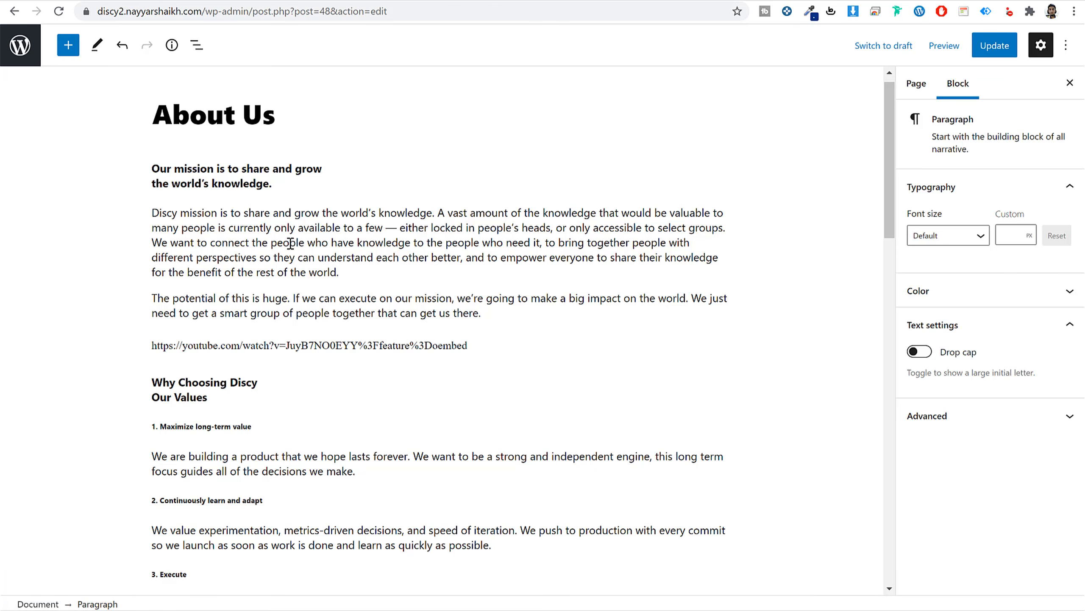
click(250, 175)
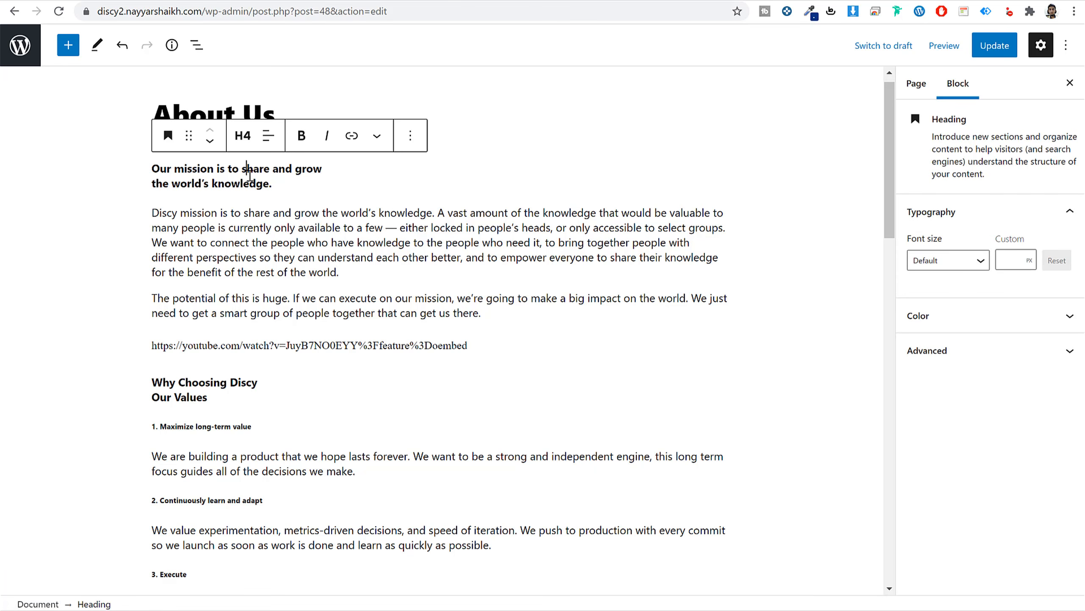
drag(290, 187, 151, 166)
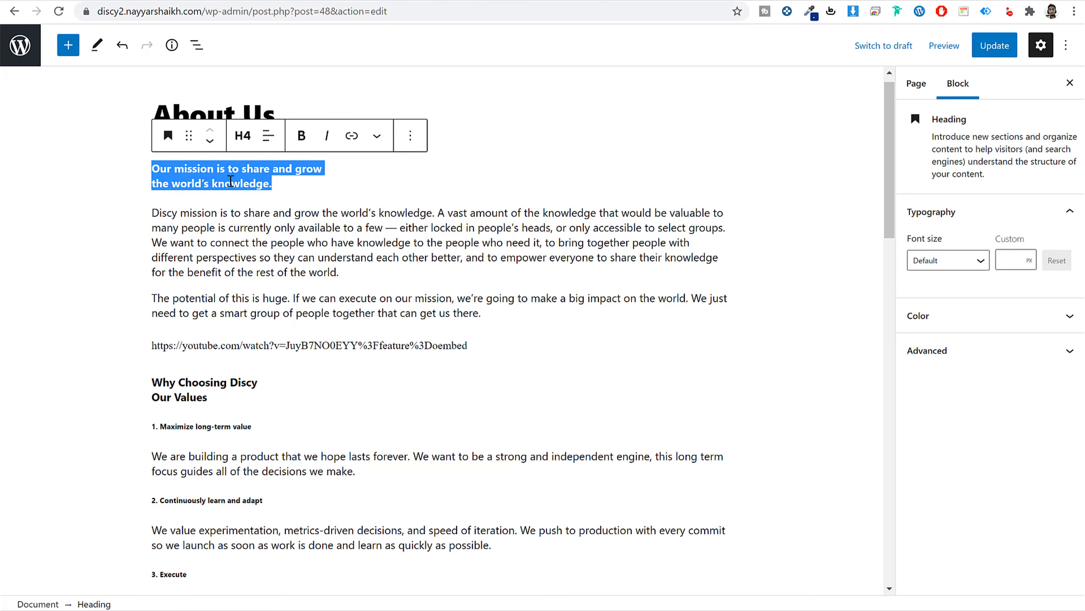
text(Title)
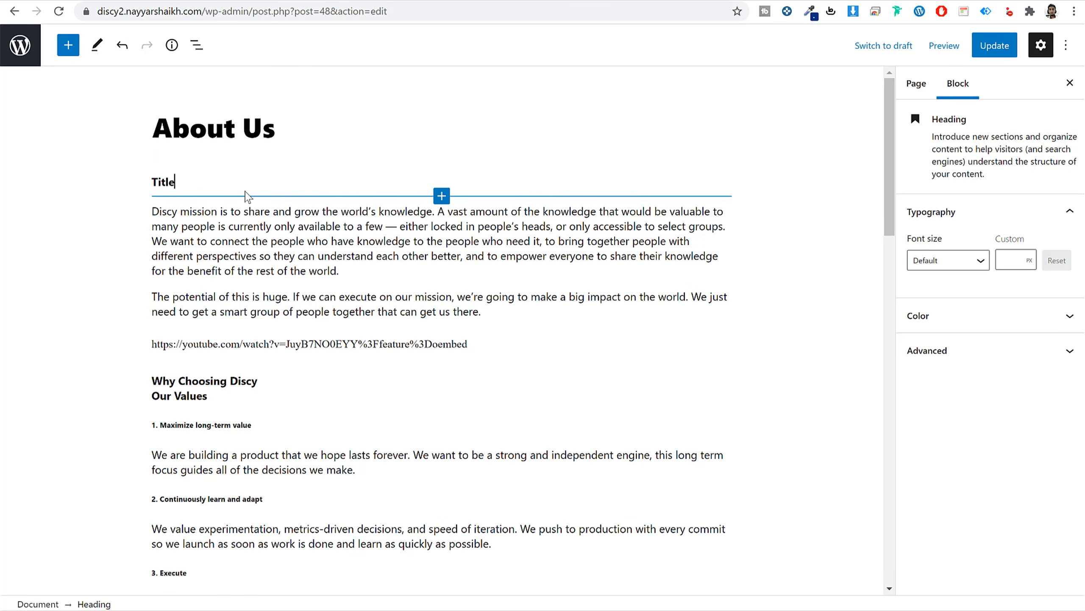
Copy the first YouTube video's link address.
triple_click(253, 242)
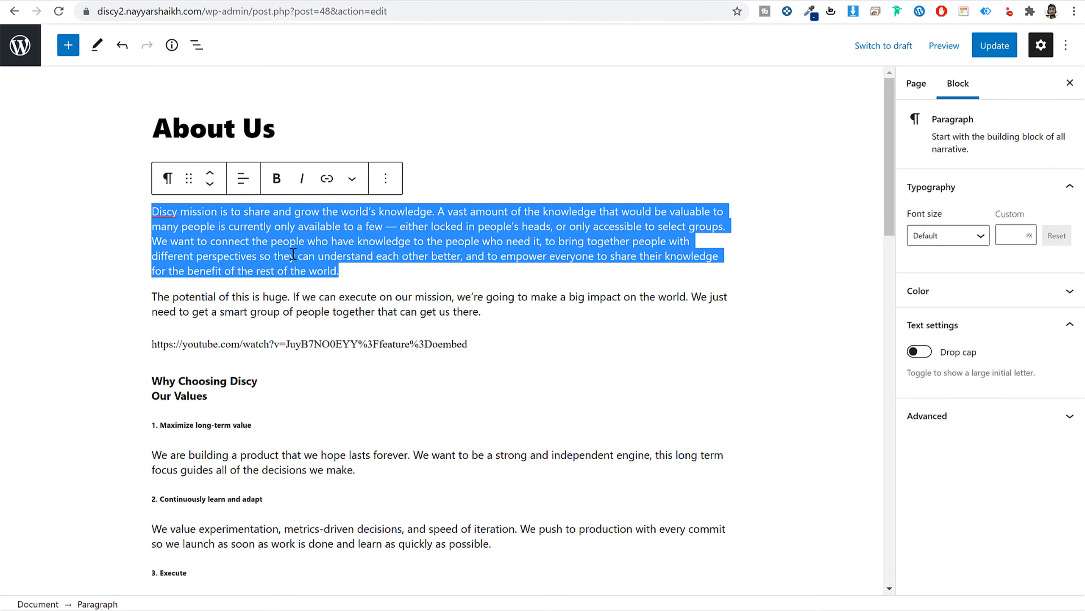
click(238, 345)
triple_click(237, 345)
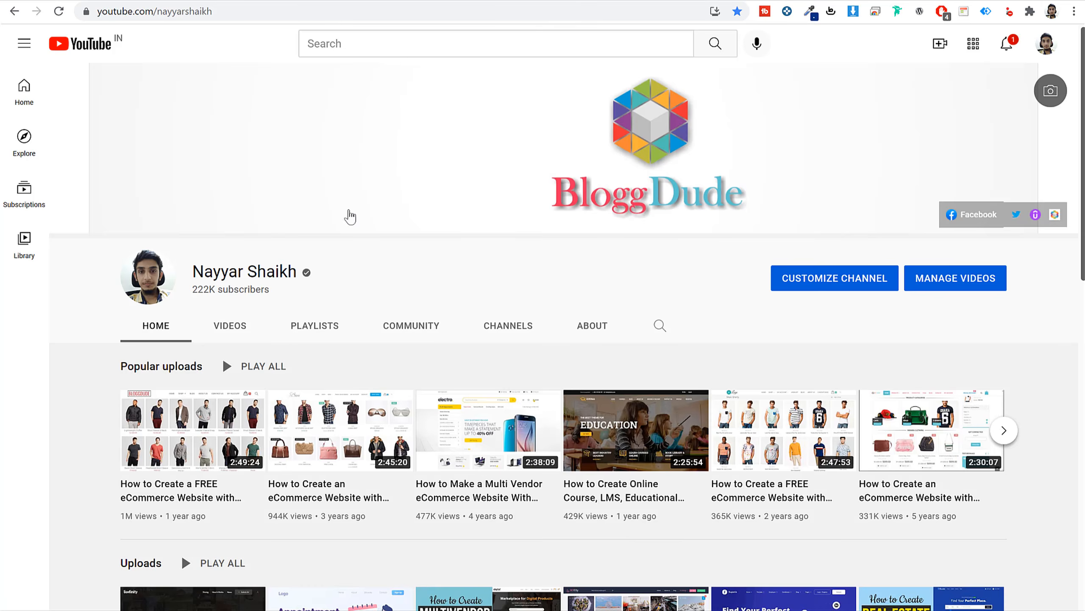
scroll(299, 216, down, 8)
scroll(266, 216, up, 2)
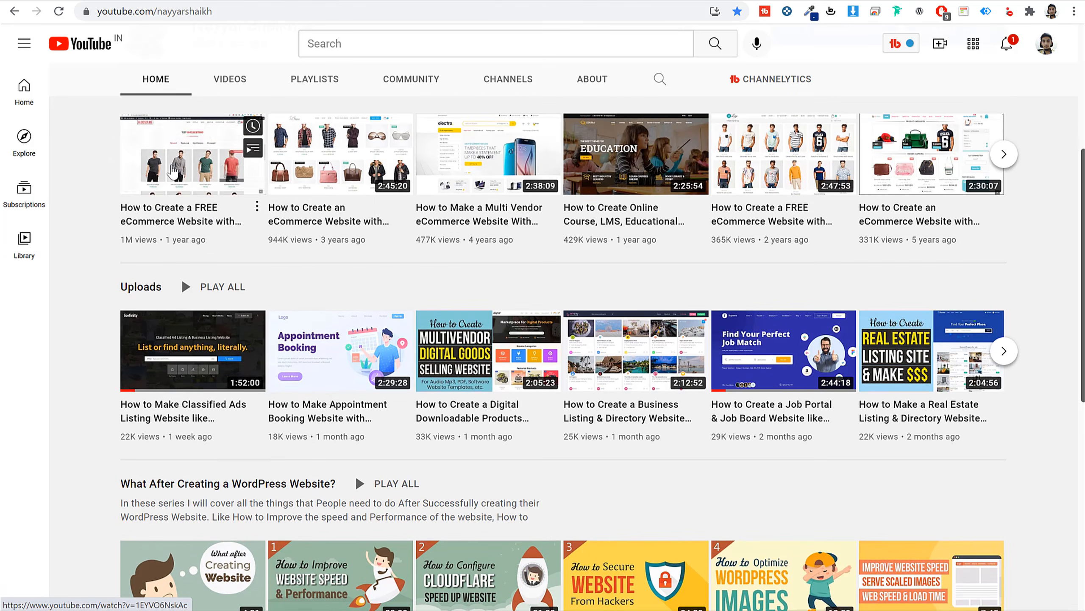
right_click(172, 165)
click(282, 289)
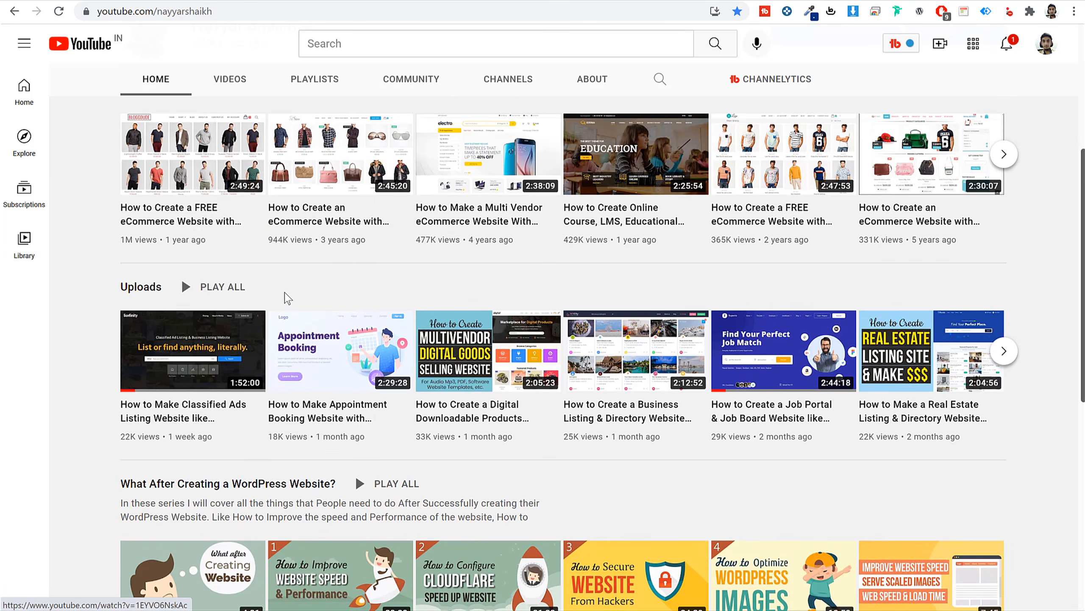
scroll(284, 296, up, 3)
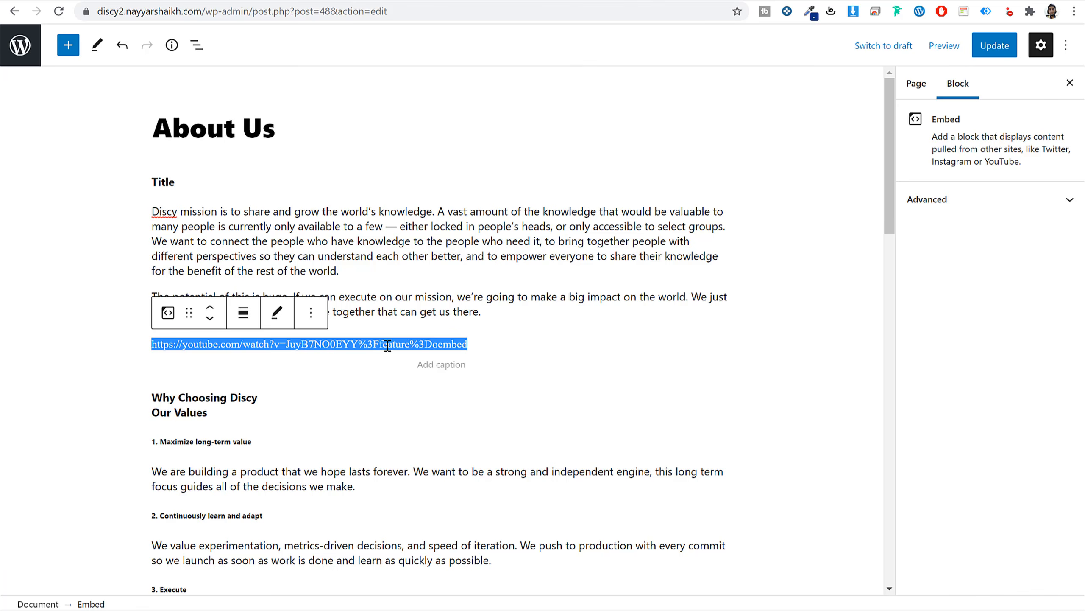
Replace the embed's URL with the copied eCommerce tutorial YouTube link.
click(278, 313)
triple_click(380, 424)
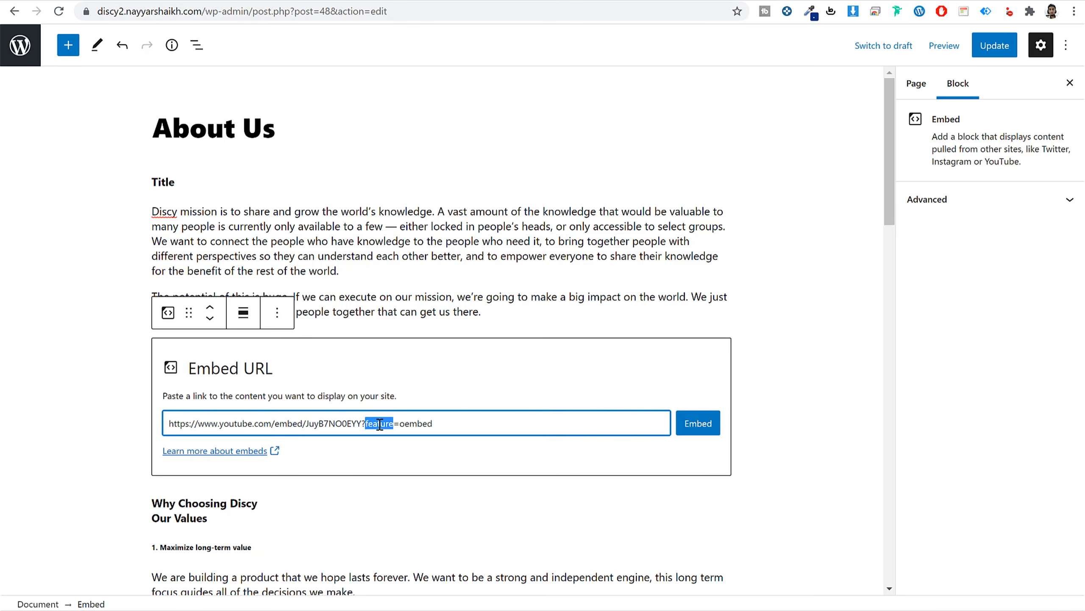
key(ctrl+v)
click(699, 423)
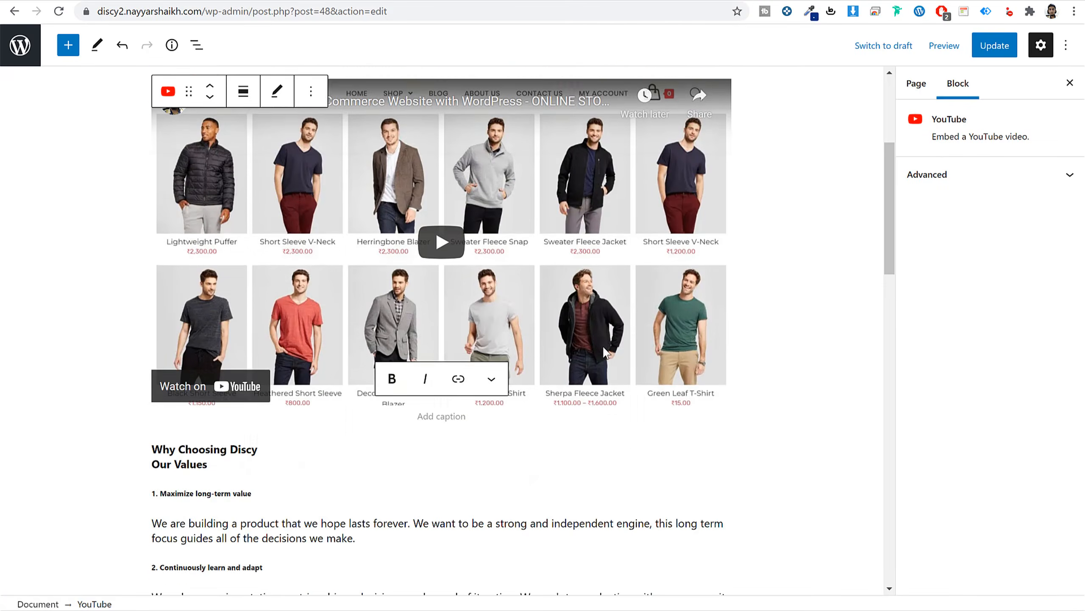
Review the Why Choosing Discy heading and values paragraphs, then update the About Us page.
scroll(471, 346, down, 6)
click(201, 238)
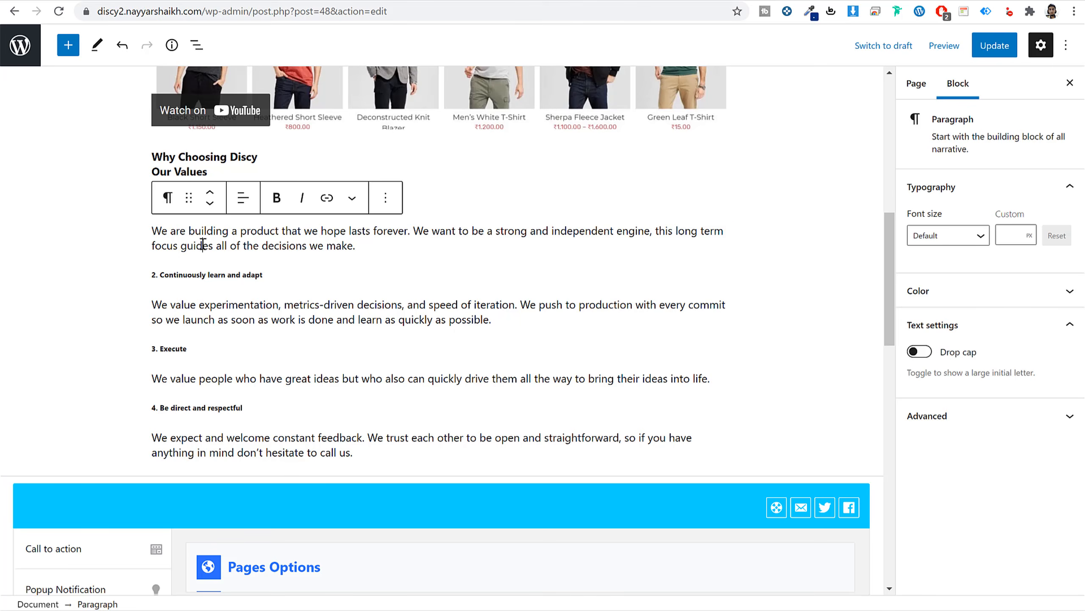
click(193, 157)
triple_click(241, 230)
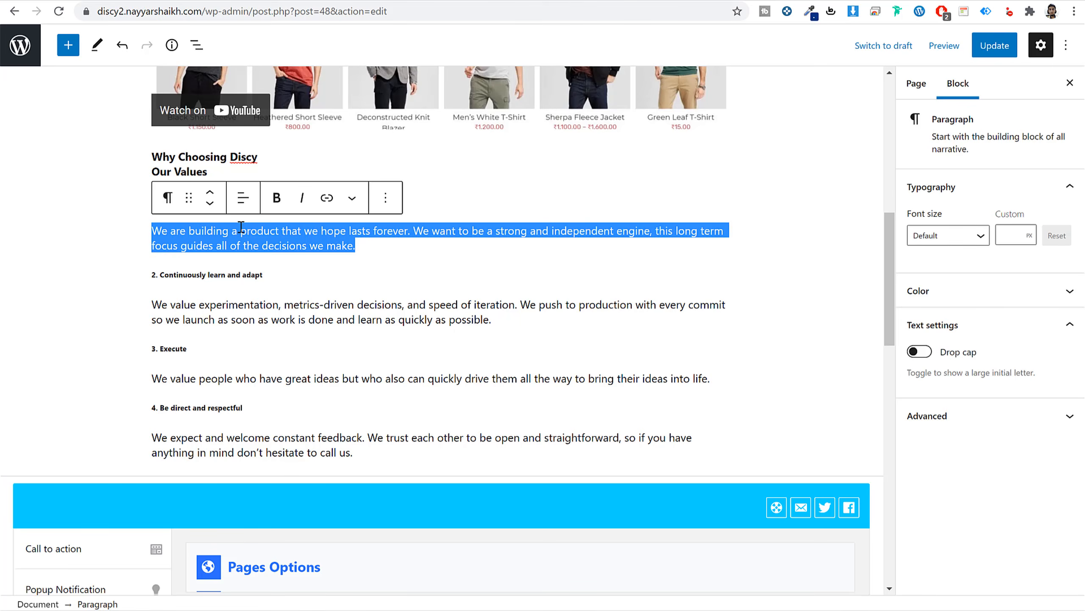
click(303, 240)
triple_click(240, 318)
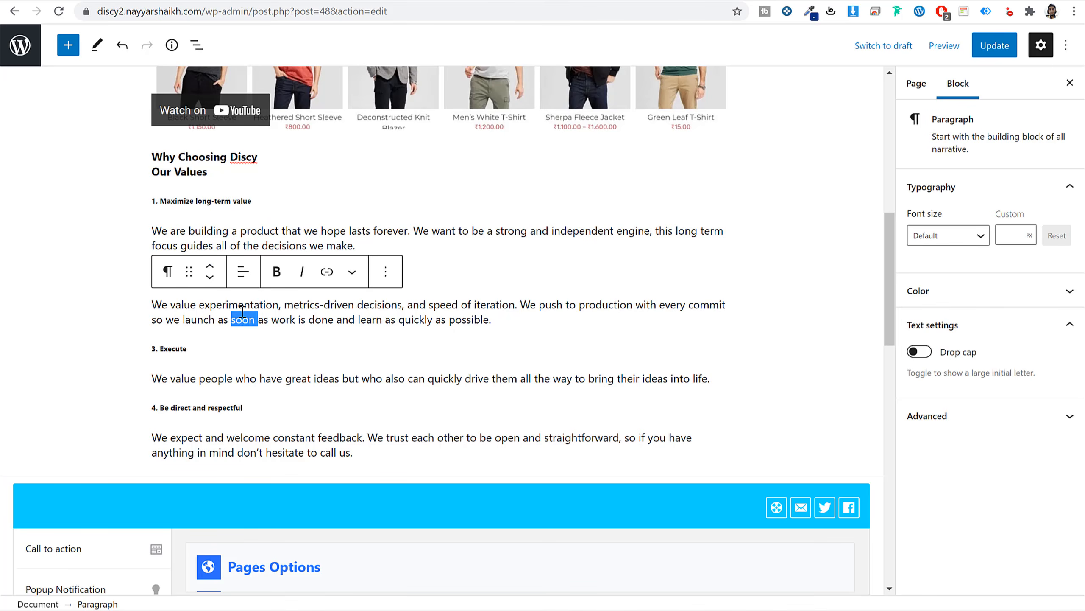
scroll(445, 376, up, 8)
click(995, 45)
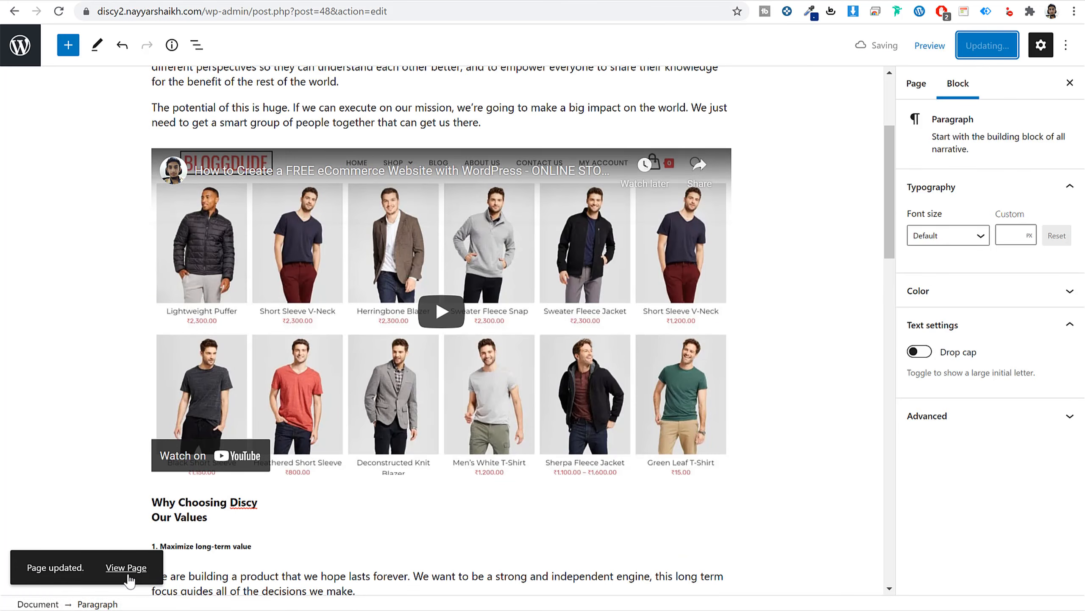
Preview the updated About Us page on the live site, then close that tab.
click(126, 567)
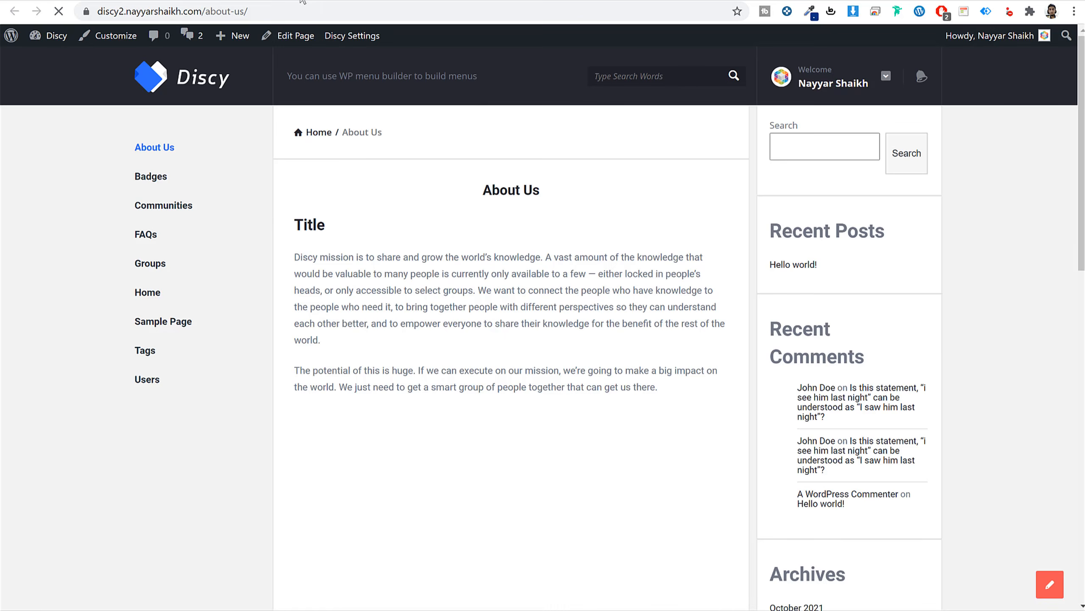
scroll(621, 200, down, 15)
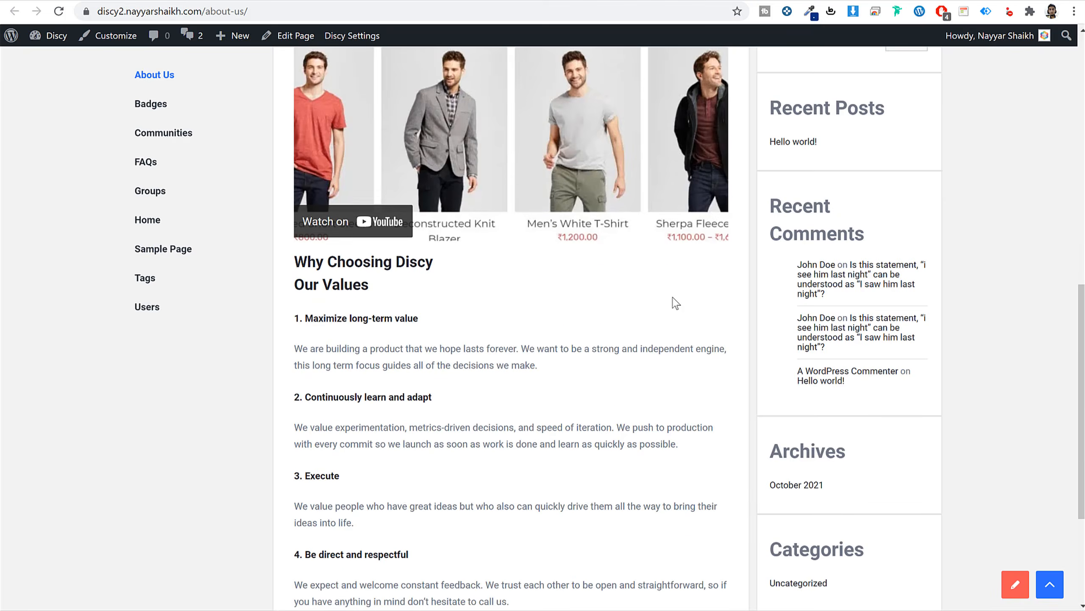
scroll(674, 303, up, 5)
key(ctrl+w)
scroll(264, 290, down, 5)
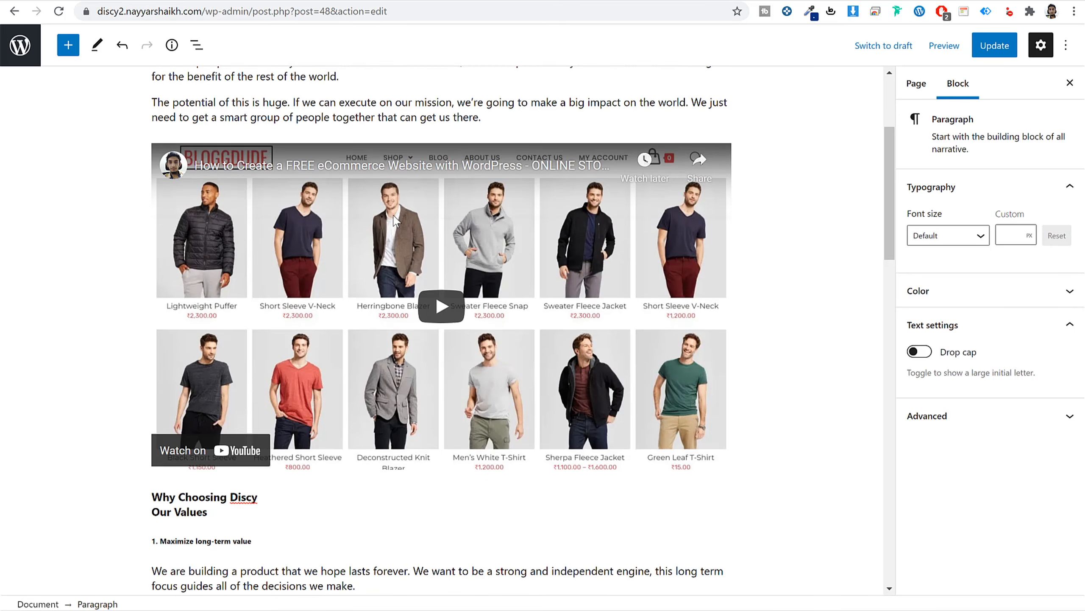
Center-align the Why Choosing Discy and Title headings, then save with Ctrl+S.
click(199, 295)
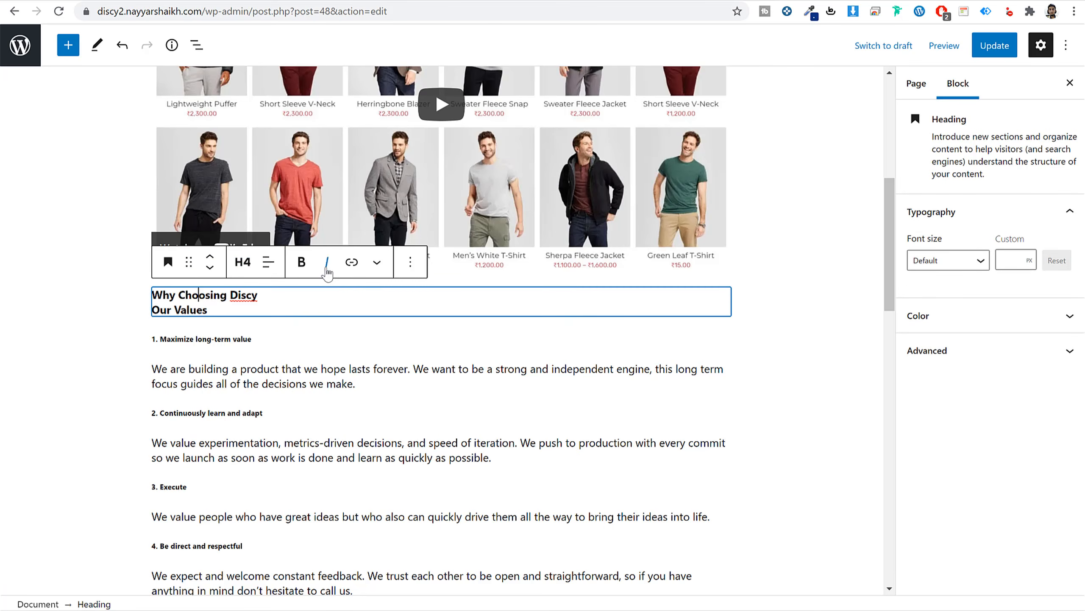
click(268, 261)
click(306, 335)
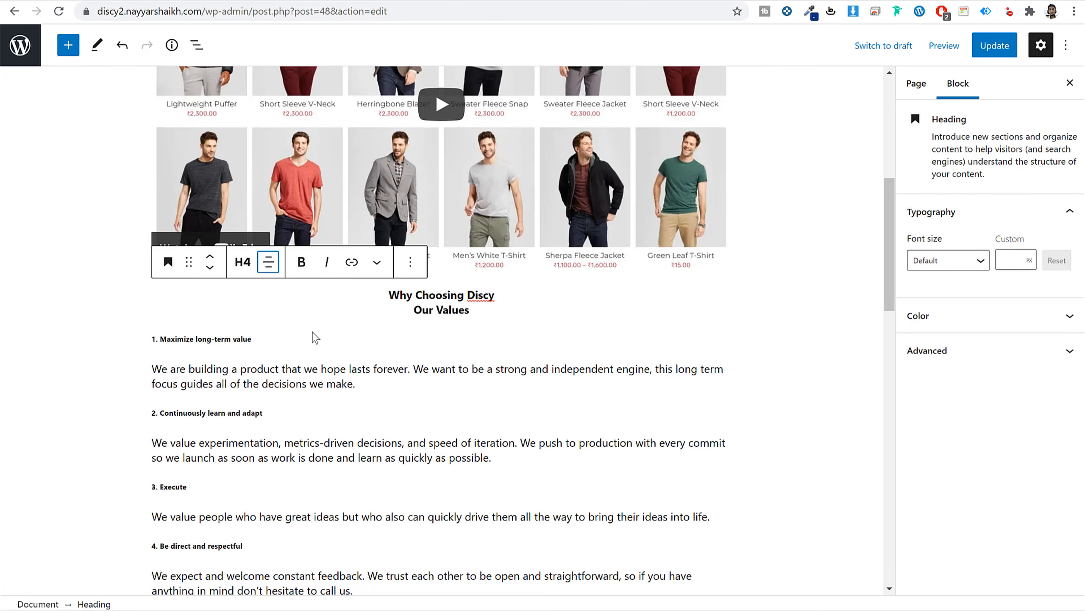
scroll(310, 340, up, 10)
click(165, 180)
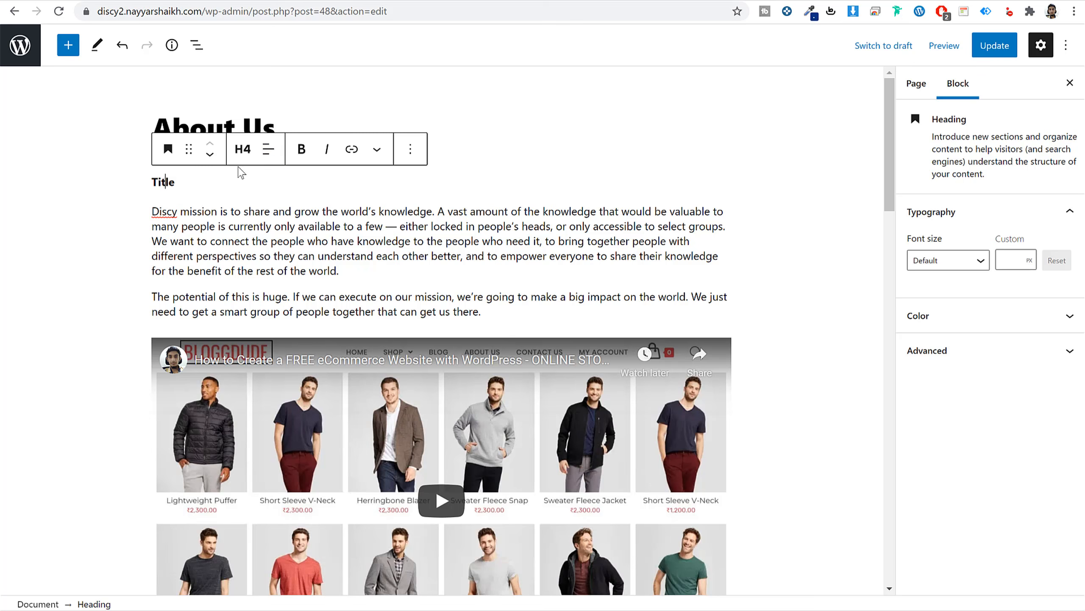
click(268, 149)
click(316, 218)
key(ctrl+s)
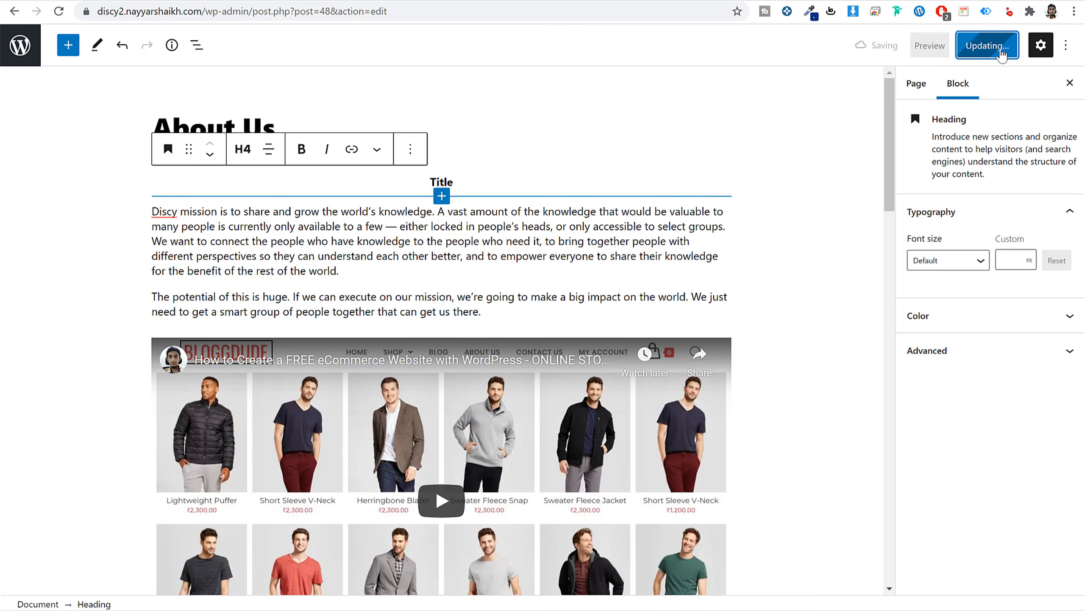
In Pages Options, set the About Us page to the full-width no-sidebar layout and update.
scroll(320, 301, down, 20)
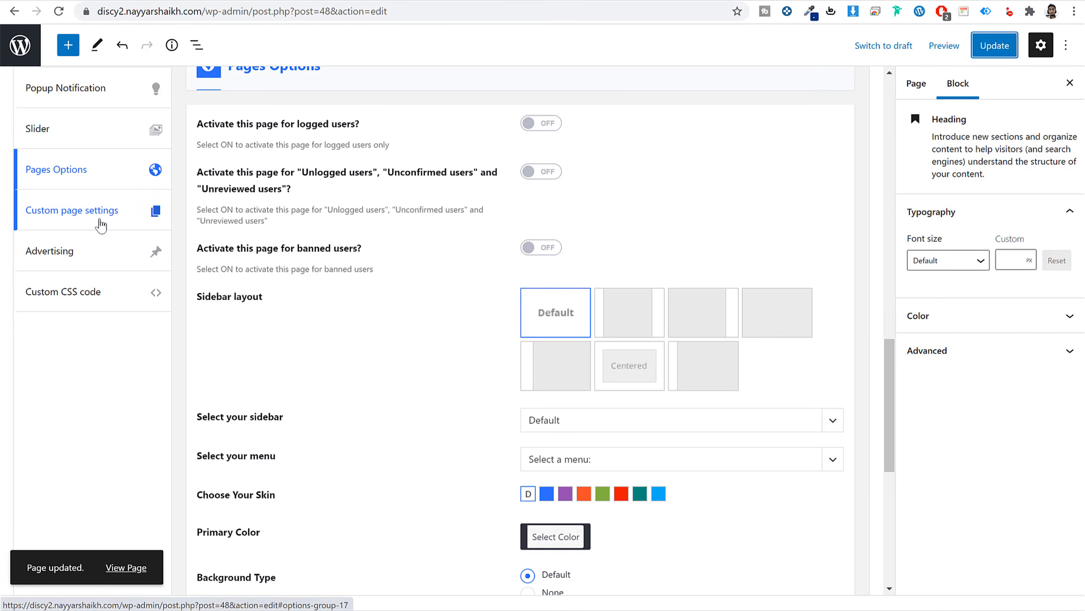
click(100, 226)
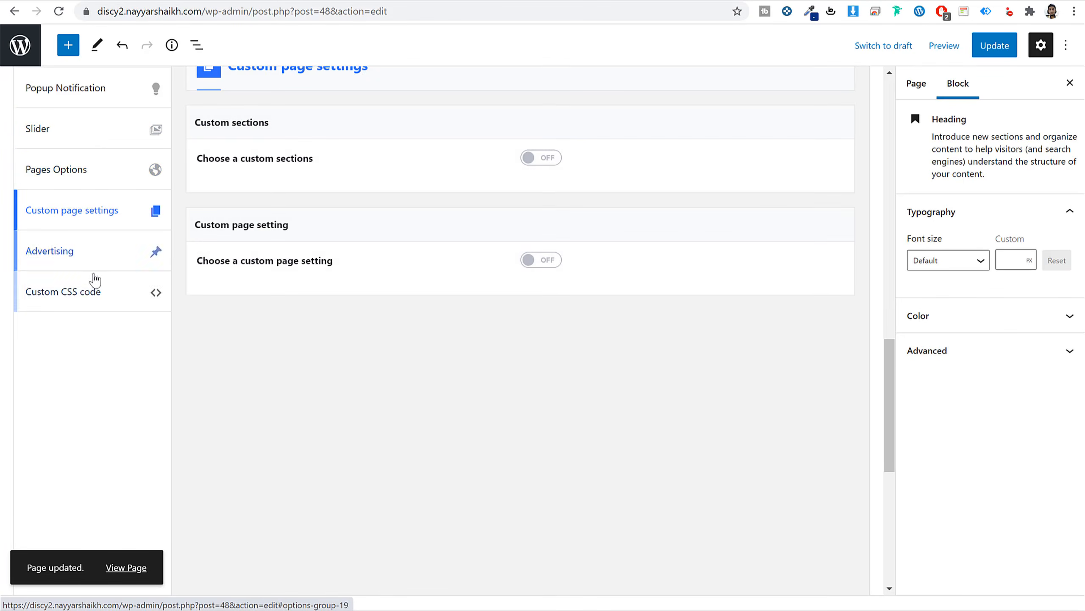
scroll(90, 206, up, 2)
click(95, 234)
scroll(586, 305, down, 3)
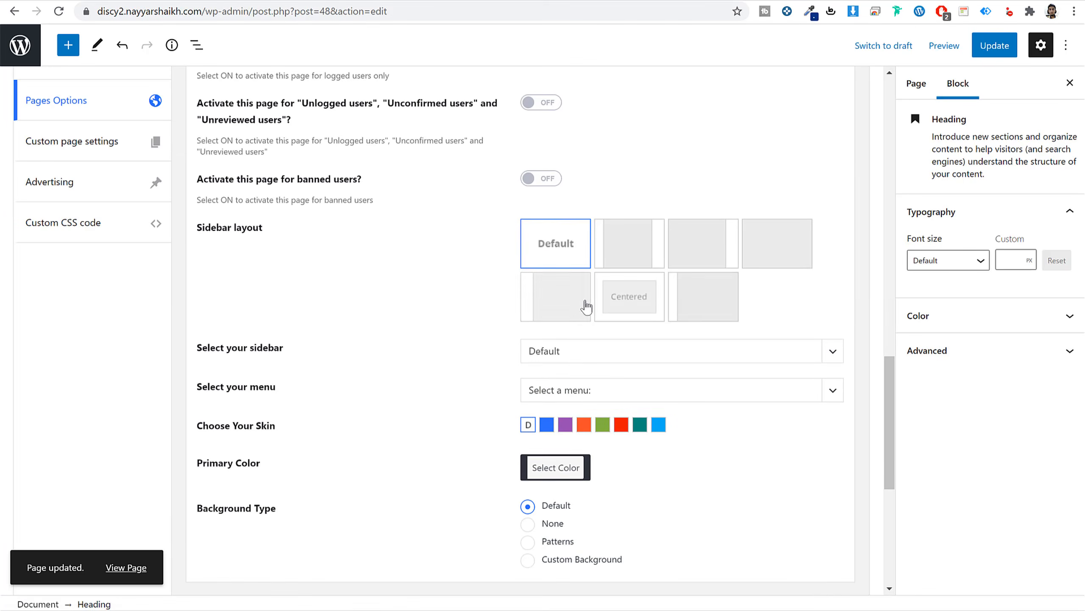
click(712, 298)
click(756, 258)
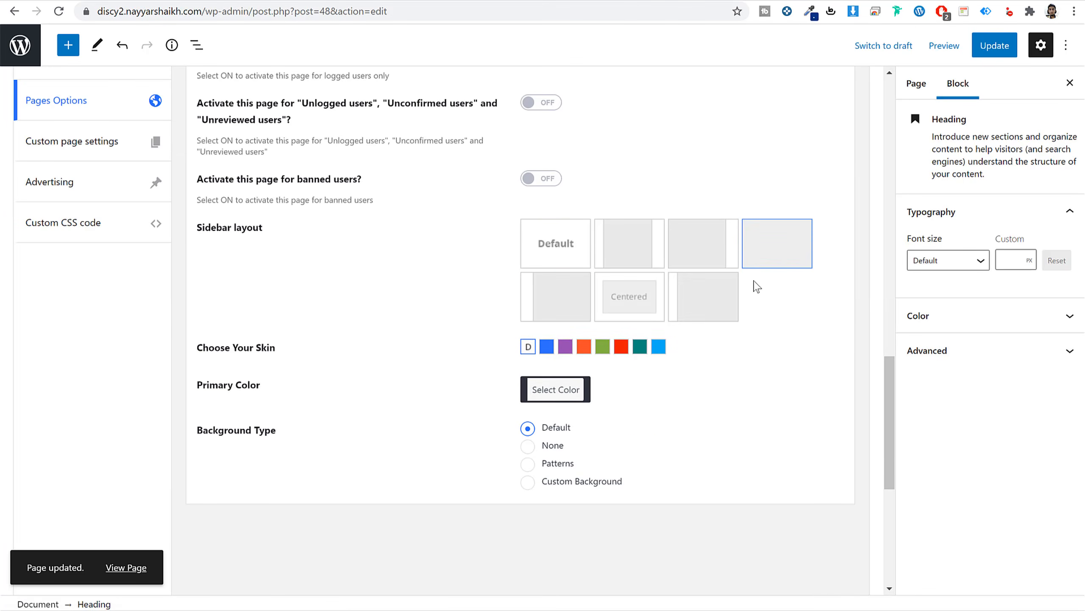
click(714, 305)
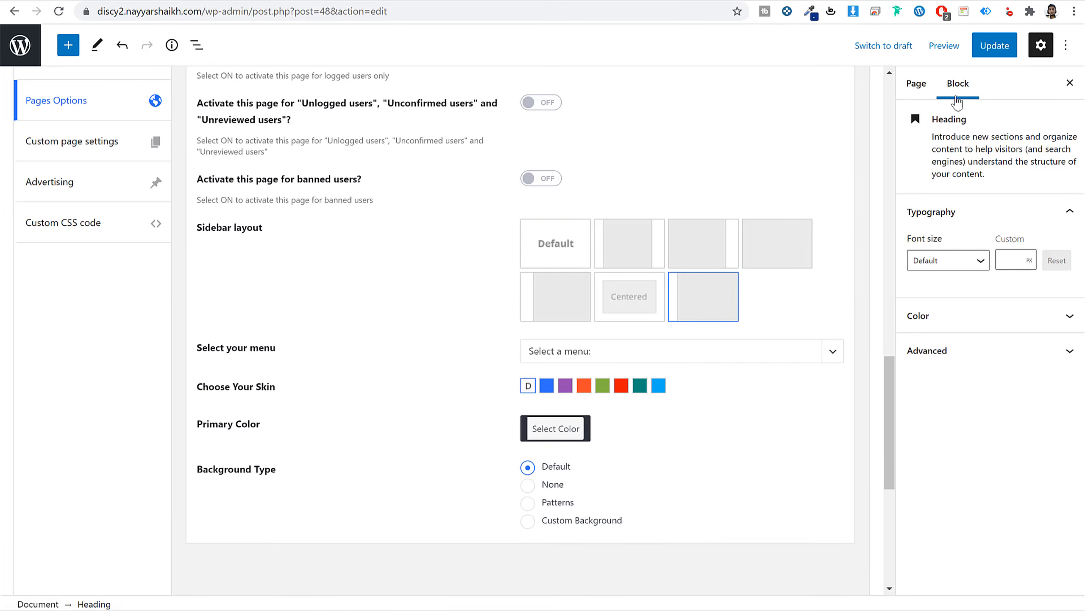
click(995, 45)
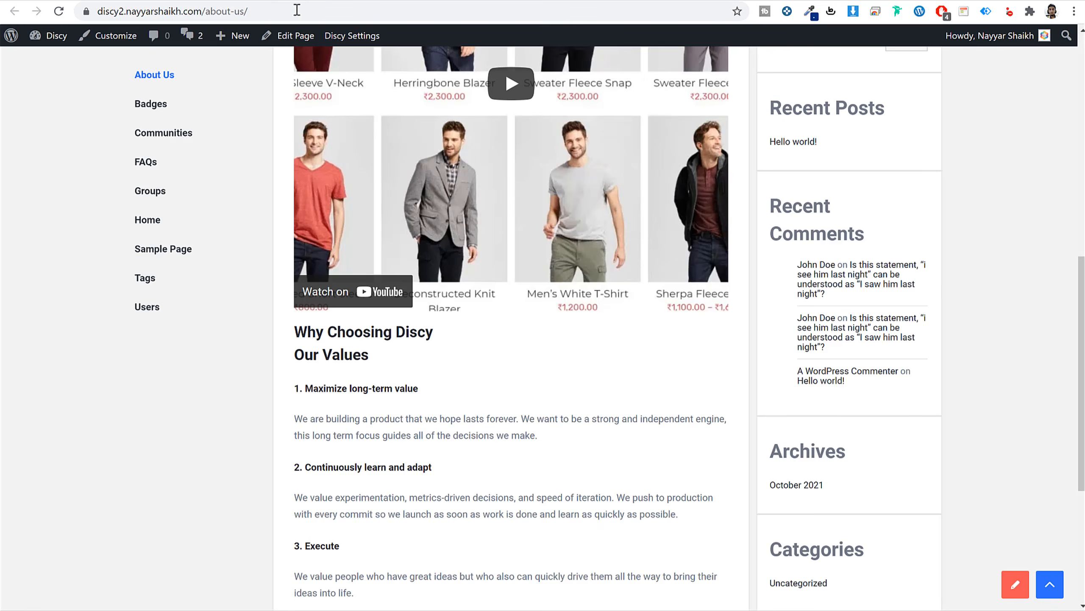
Reload the live About Us page to confirm the full-width layout.
click(300, 11)
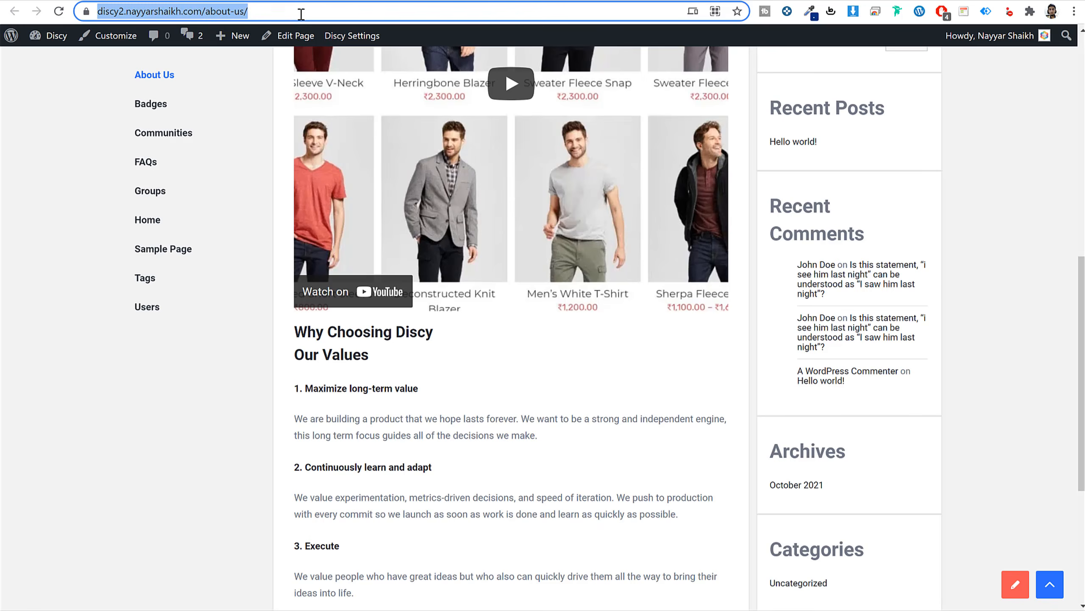
key(Return)
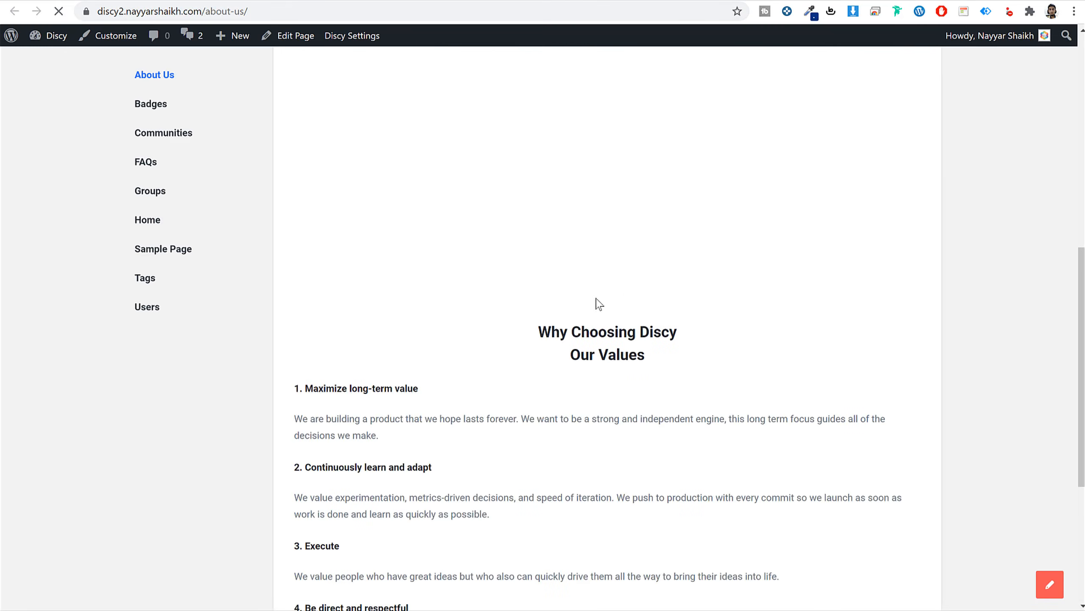
scroll(771, 298, up, 10)
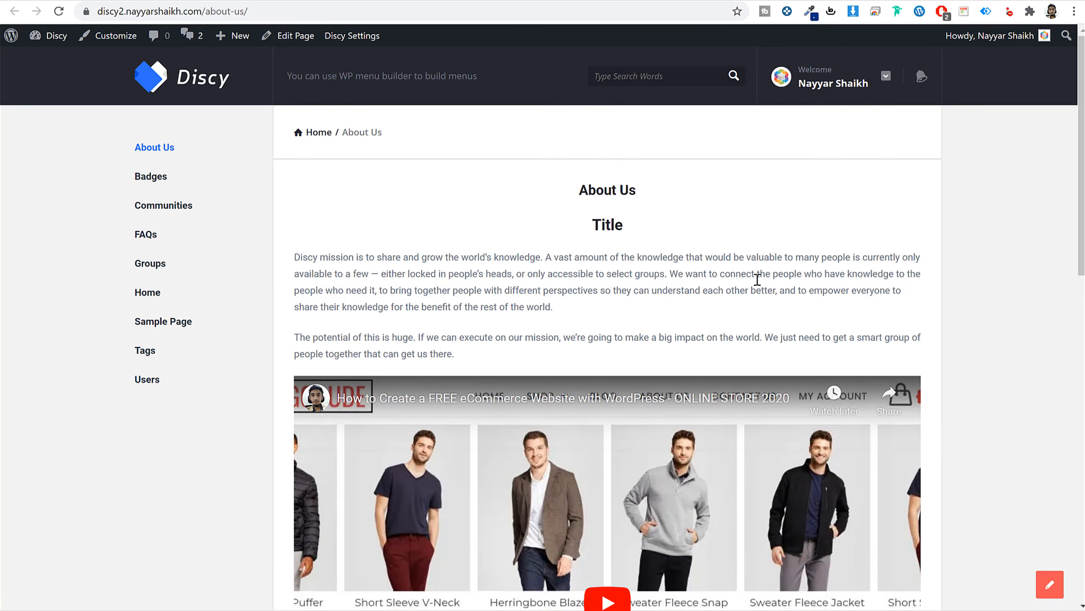
scroll(704, 290, down, 10)
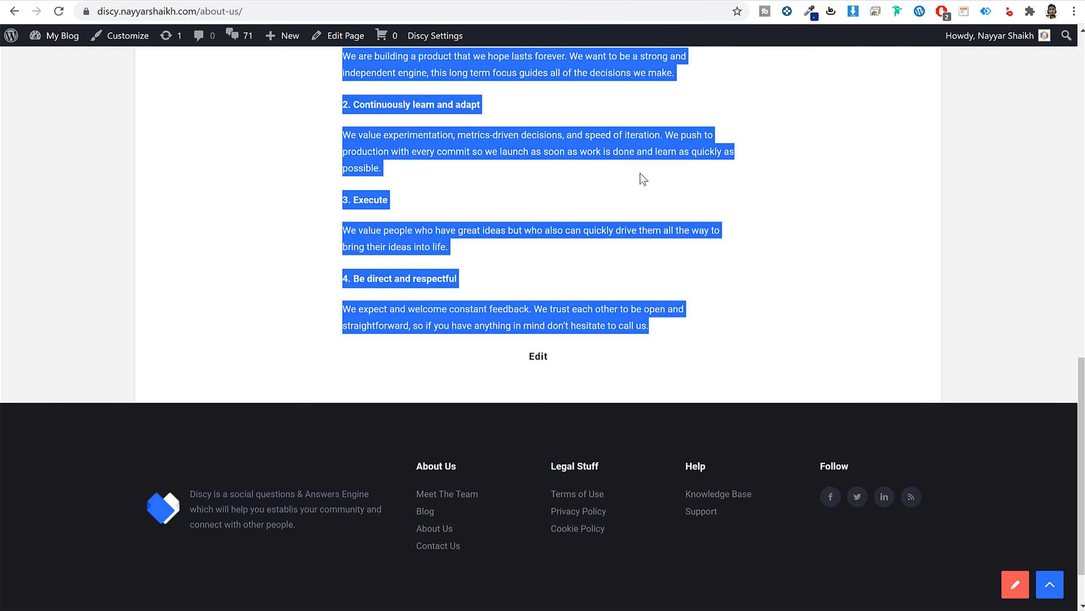
Publish a new page titled Contact using the Contact us template.
scroll(644, 179, up, 10)
click(447, 86)
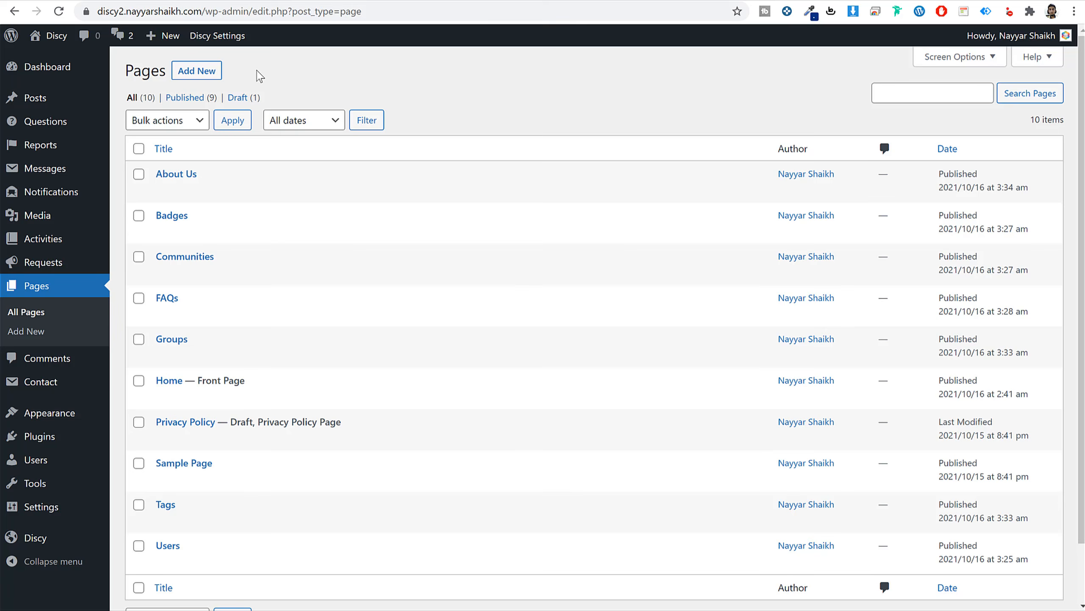
click(199, 73)
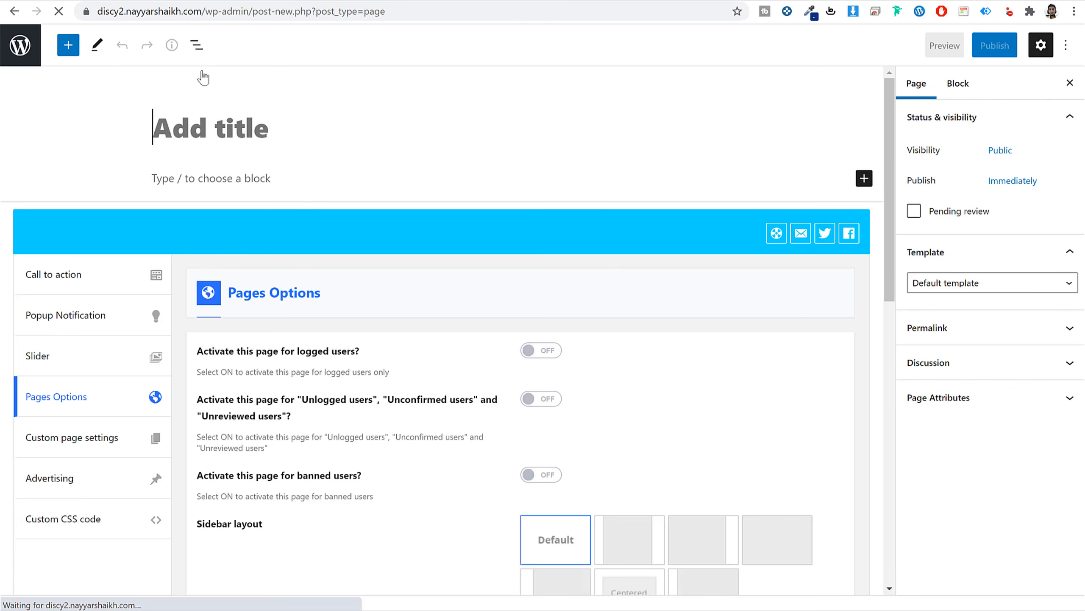
text(Conta)
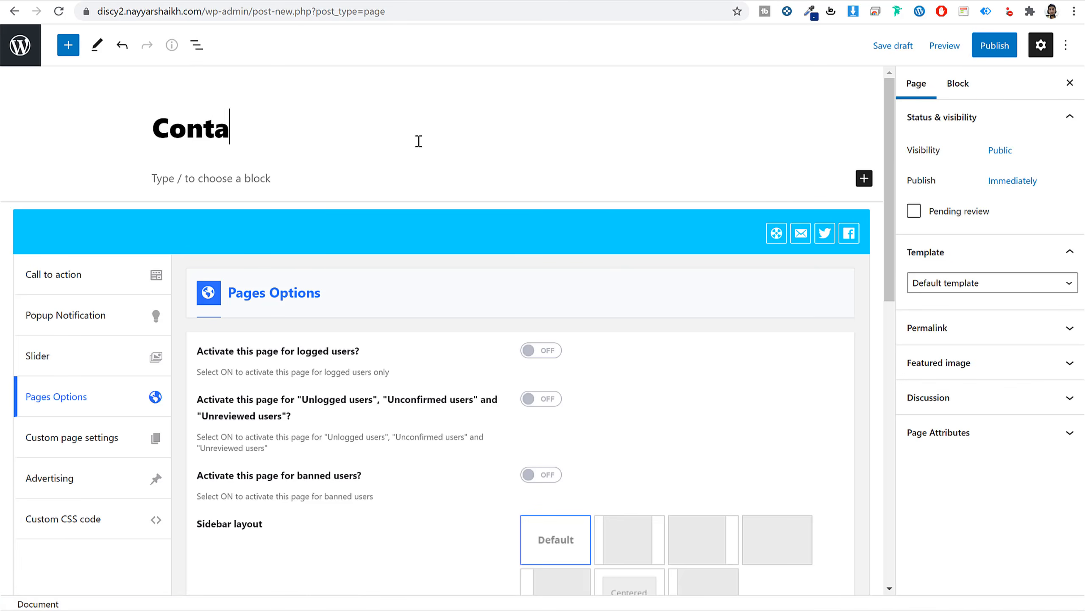
text(cvt)
text(t)
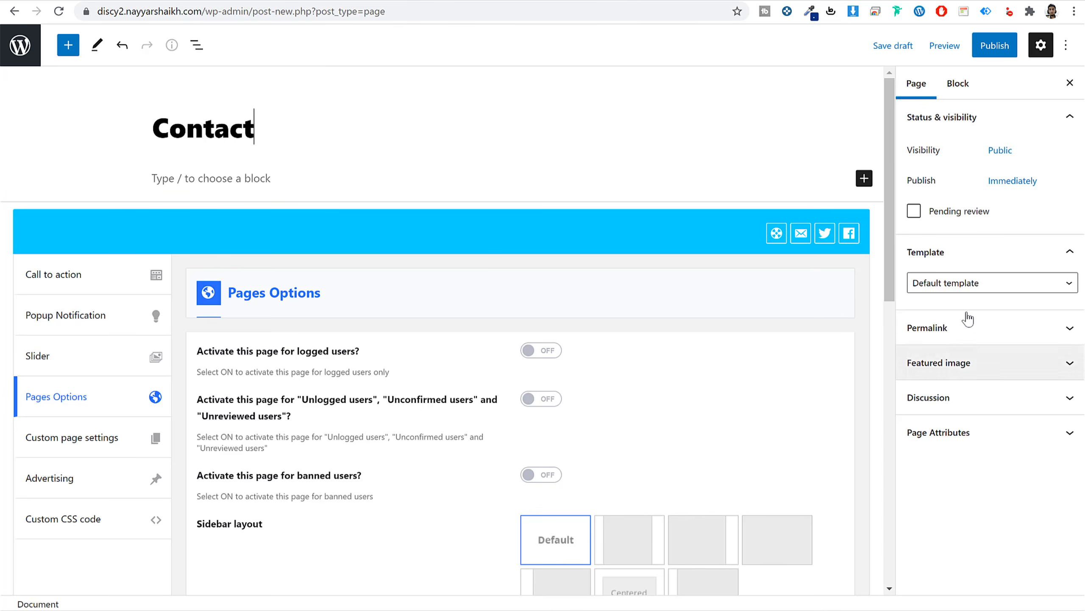
click(965, 282)
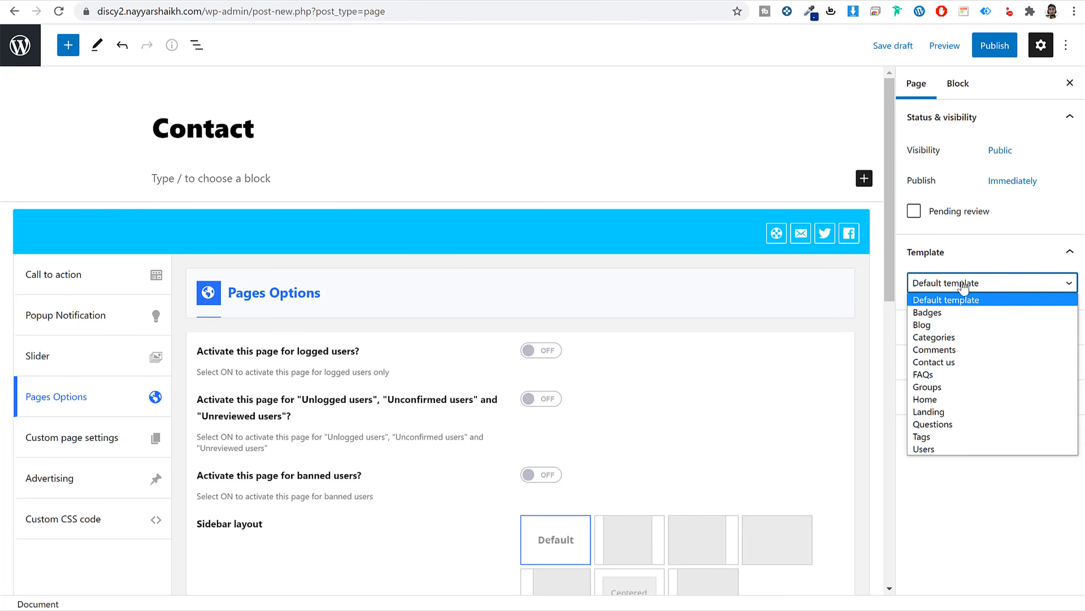
click(948, 362)
click(1006, 49)
click(948, 44)
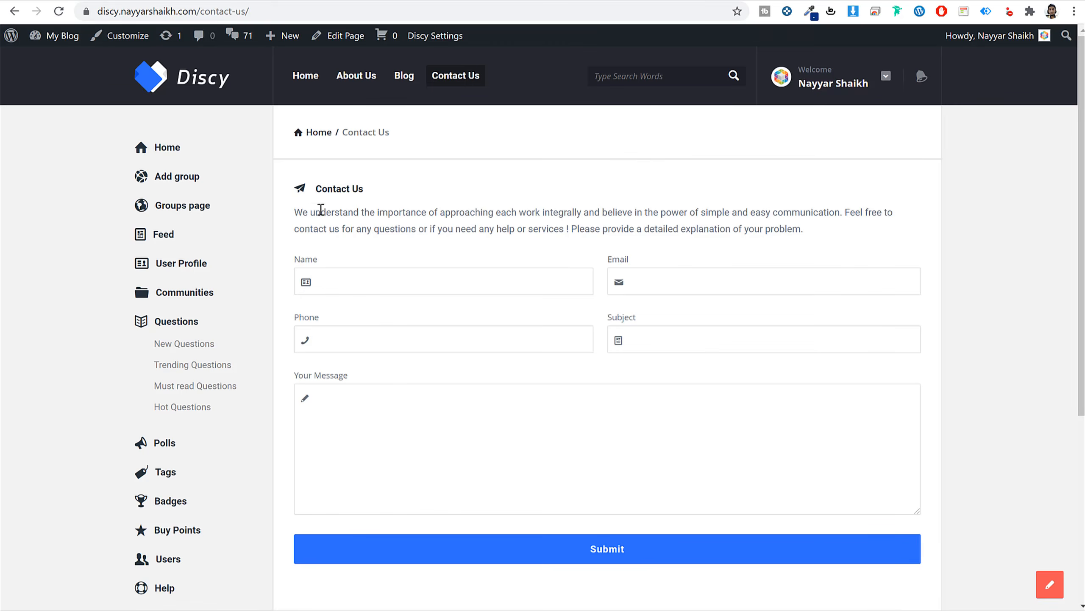
Paste the demo's contact intro paragraph into the Contact page body.
triple_click(321, 209)
key(ctrl+c)
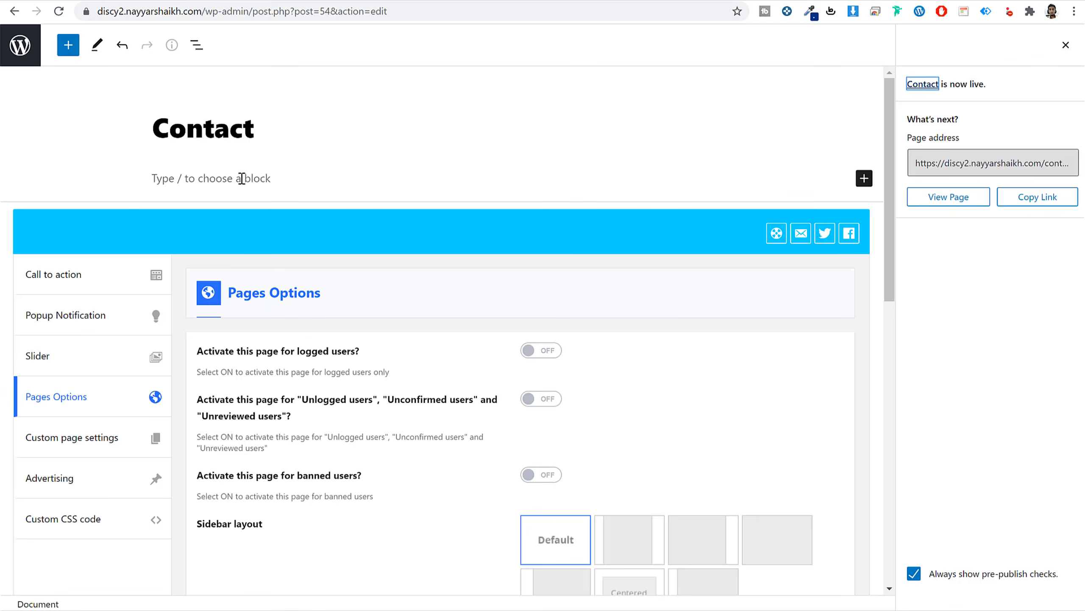
click(241, 179)
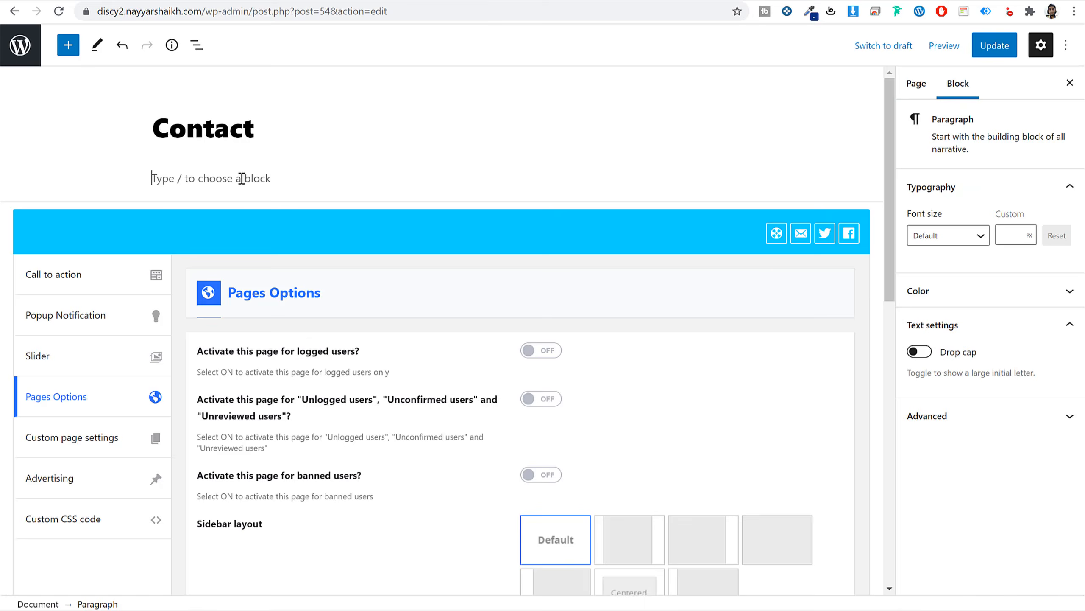
key(ctrl+v)
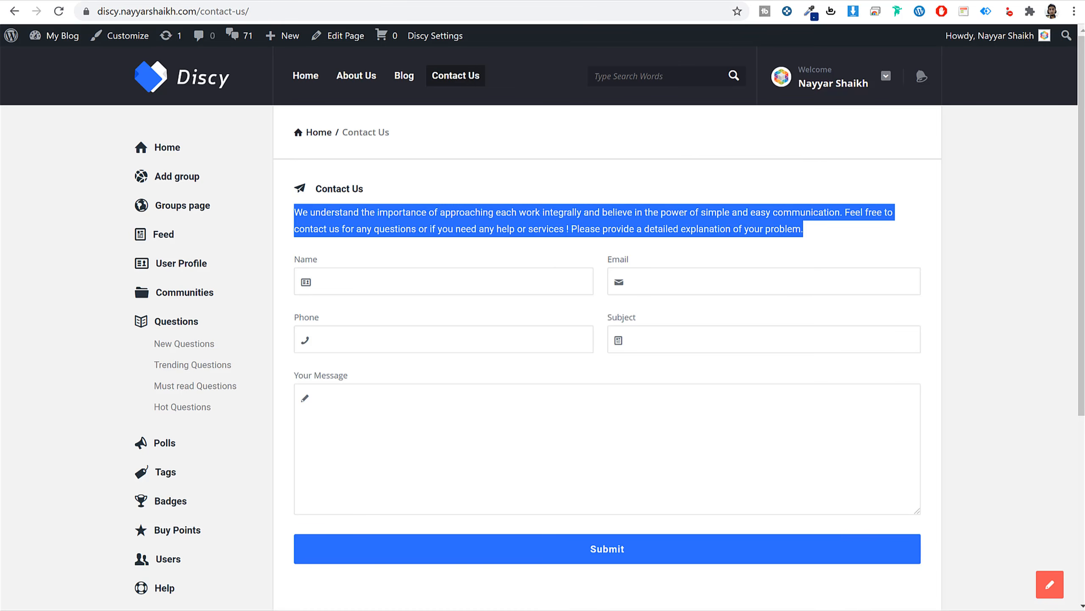
click(360, 338)
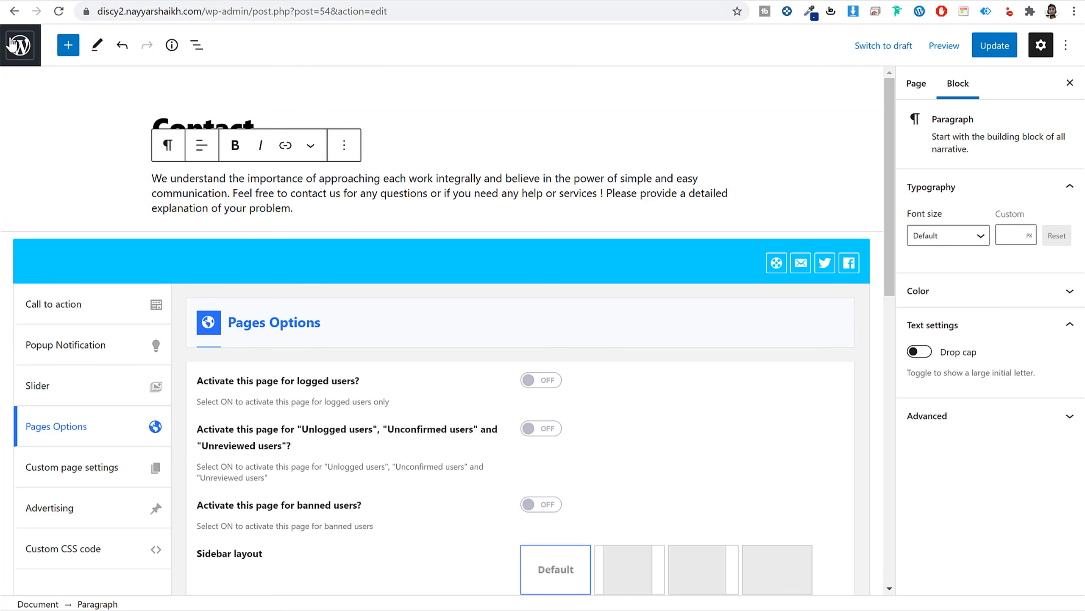
Open Contact form 1's settings and delete its entire default form template.
right_click(13, 43)
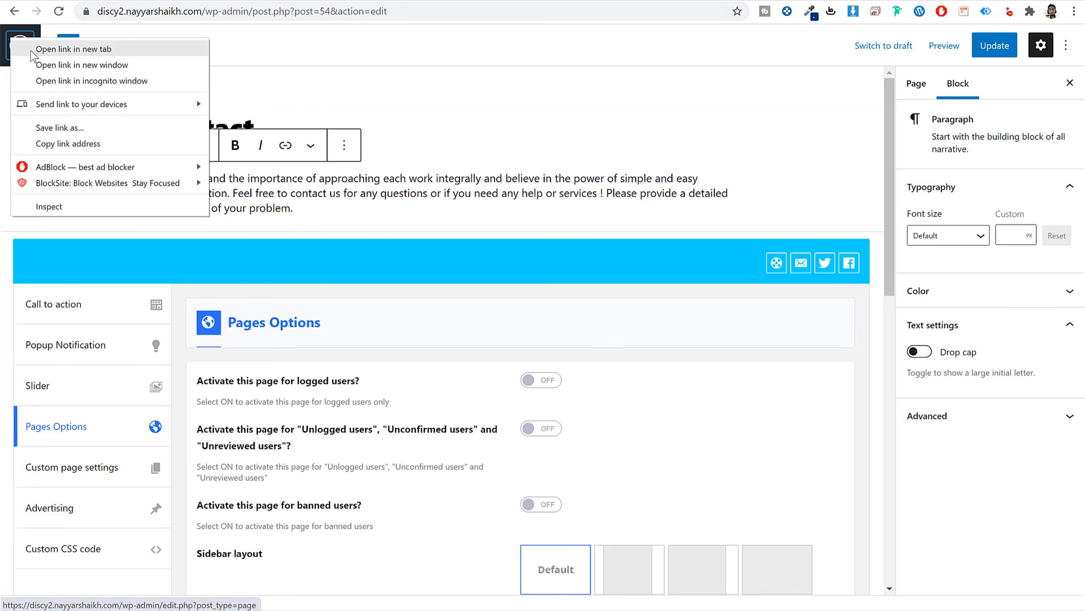
key(Escape)
click(13, 43)
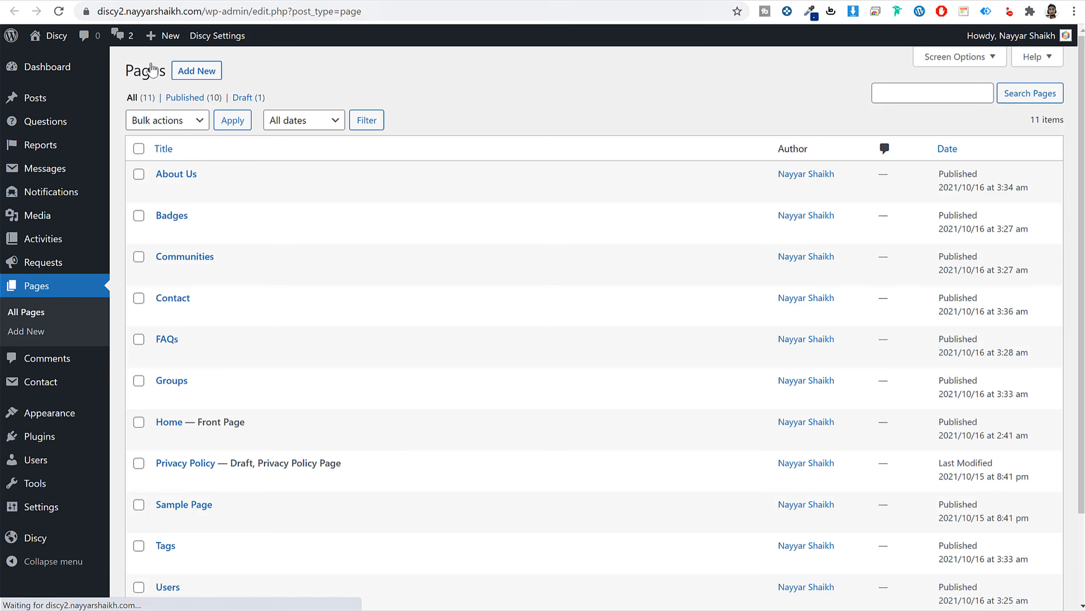
scroll(59, 342, down, 3)
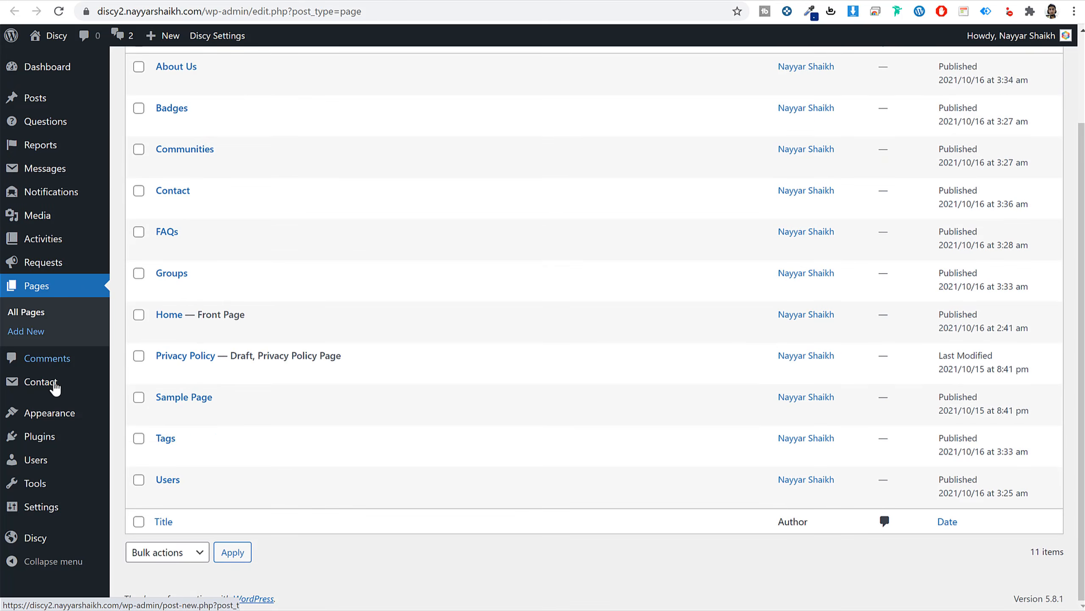
click(54, 380)
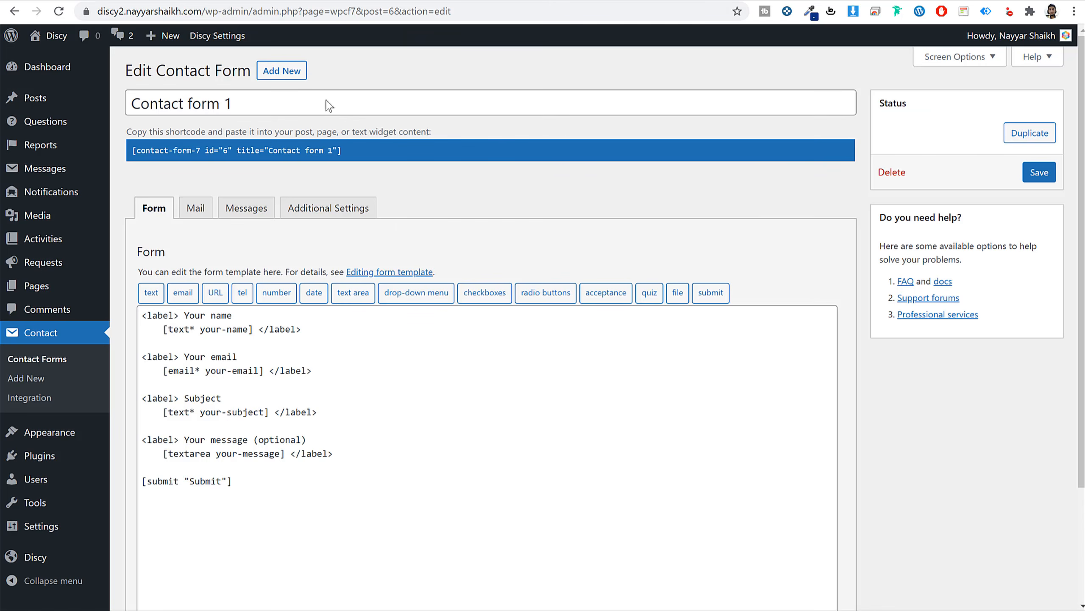
drag(293, 488, 112, 319)
scroll(270, 308, down, 3)
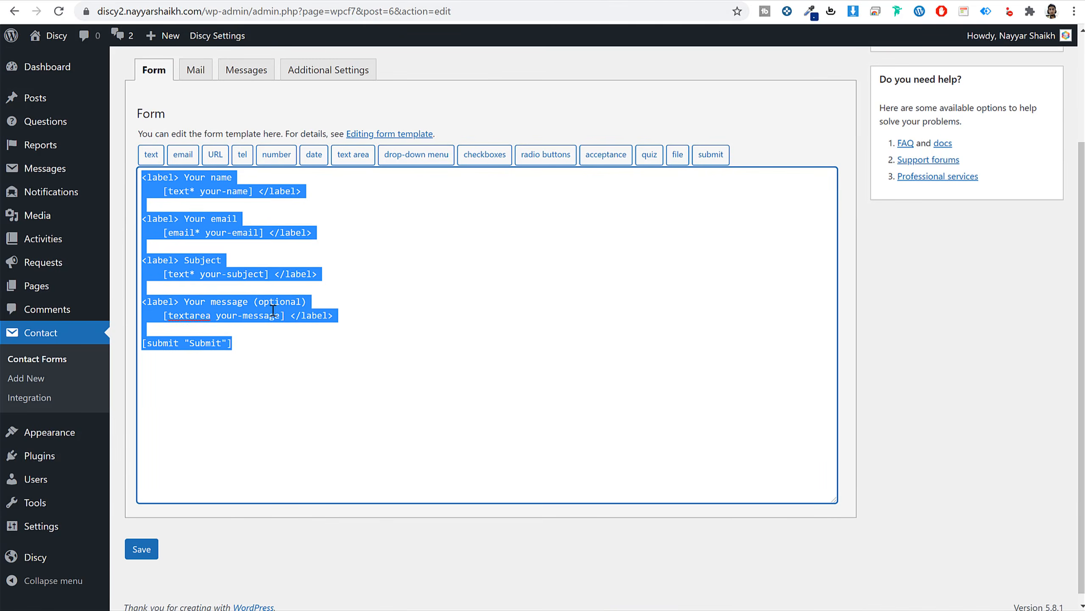
key(BackSpace)
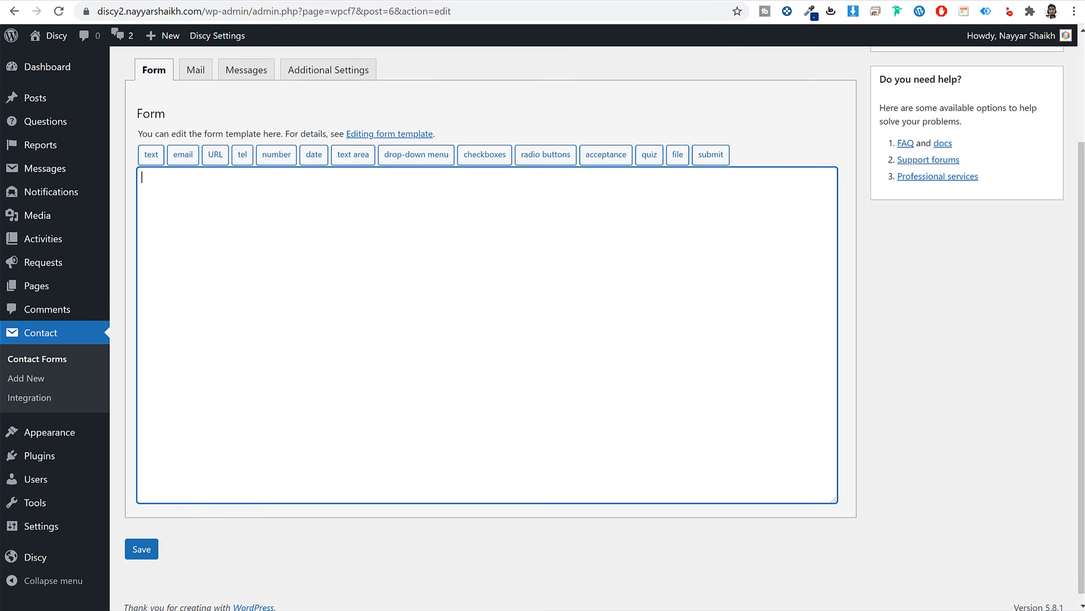
Bring up File Explorer and navigate to the Discy folder.
click(289, 609)
click(560, 182)
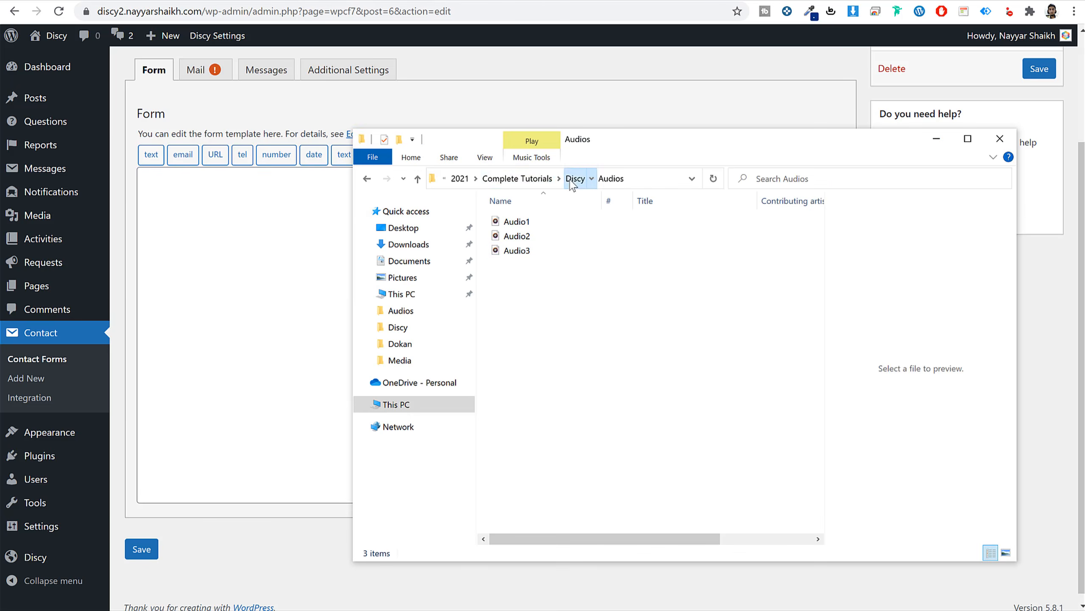
click(573, 182)
Take the Contact Form template code from the Media folder's Notepad file, ready for the empty Form field.
double_click(547, 234)
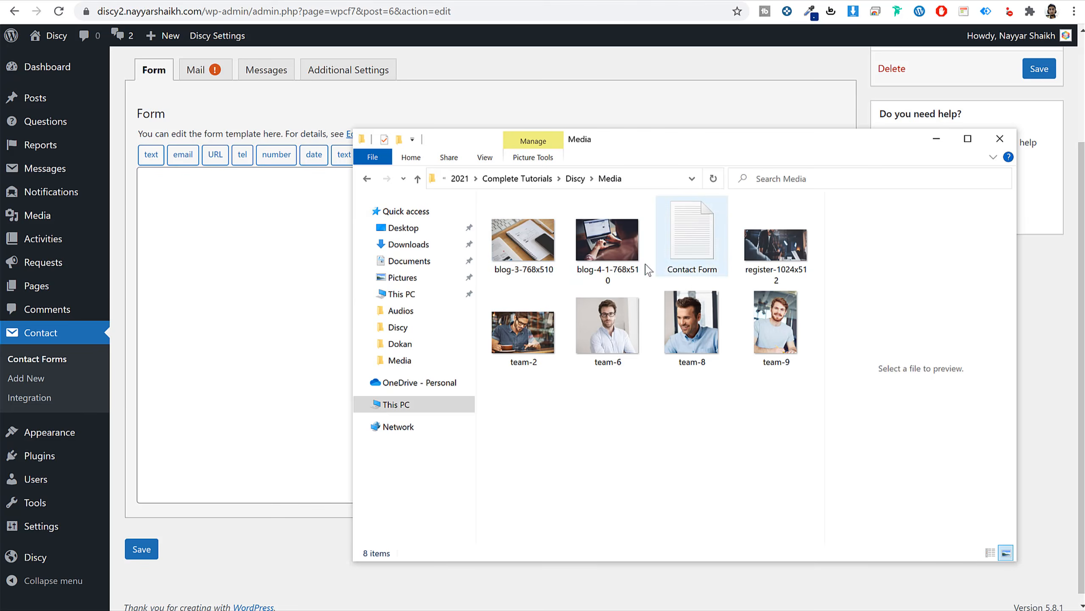
click(700, 240)
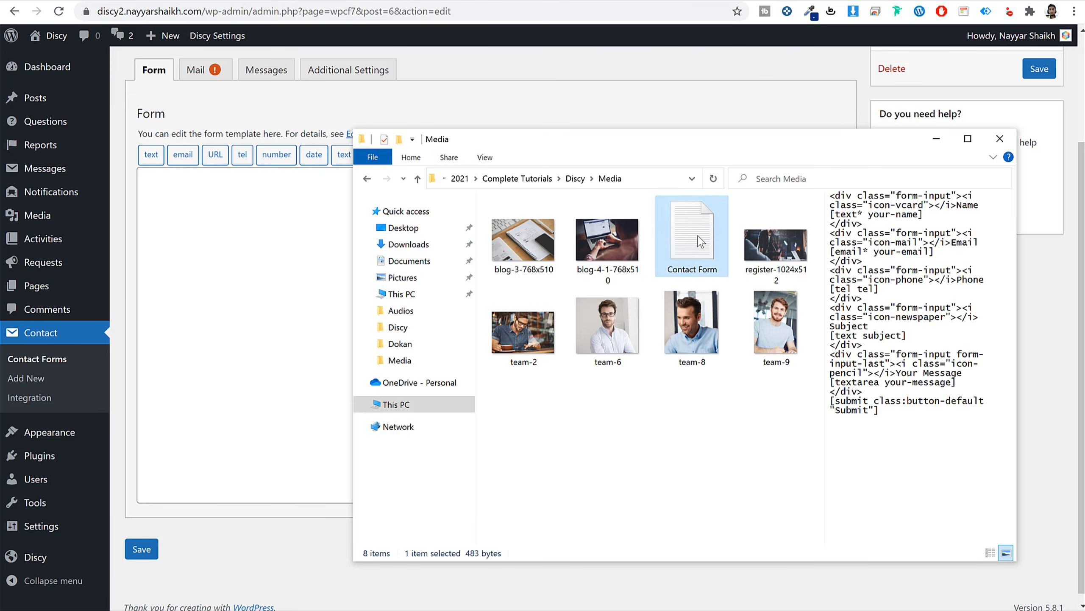
double_click(698, 236)
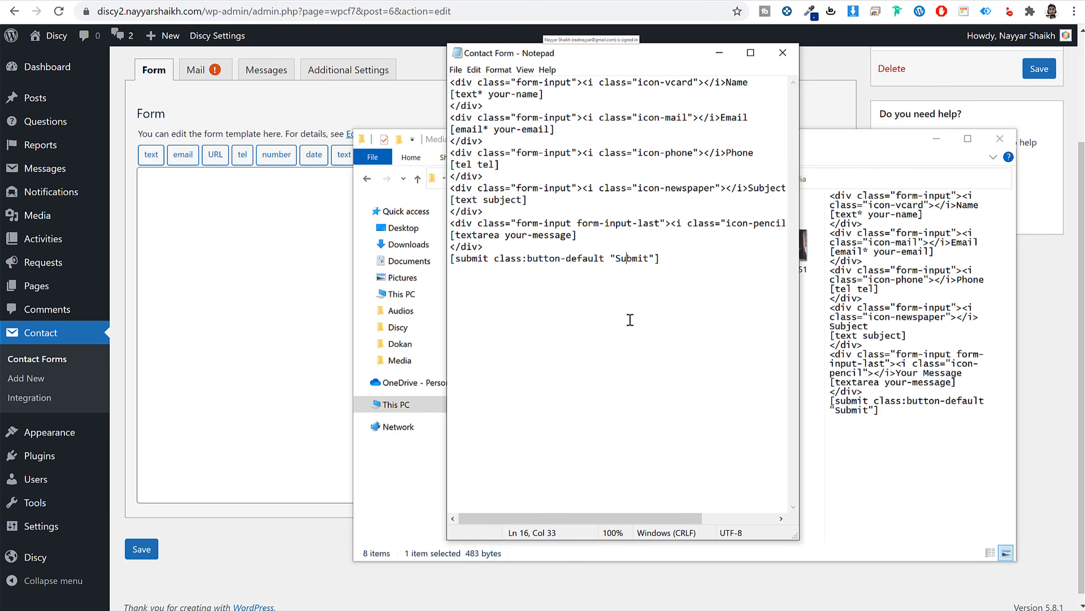
drag(665, 258, 420, 81)
key(ctrl+c)
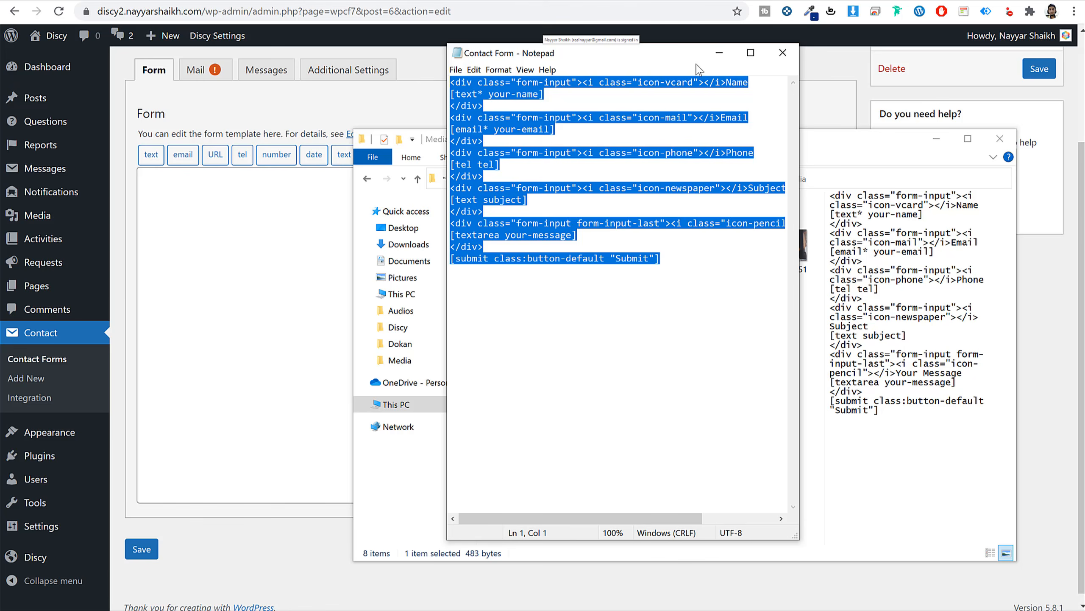
click(782, 53)
click(206, 247)
Paste the template into the Form field, save Contact form 1, and copy its shortcode.
key(ctrl+v)
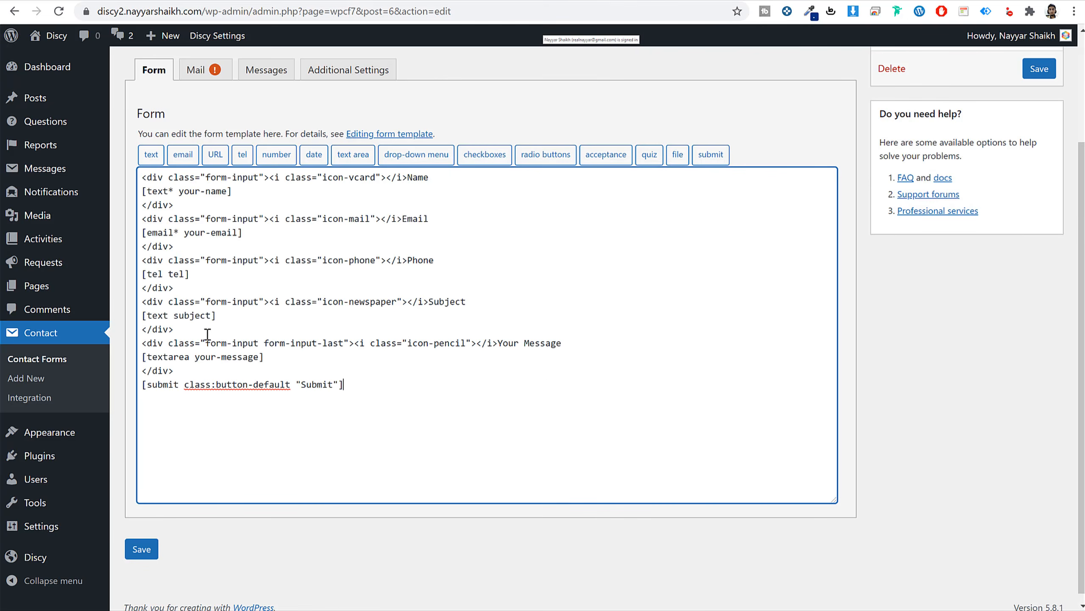
click(136, 552)
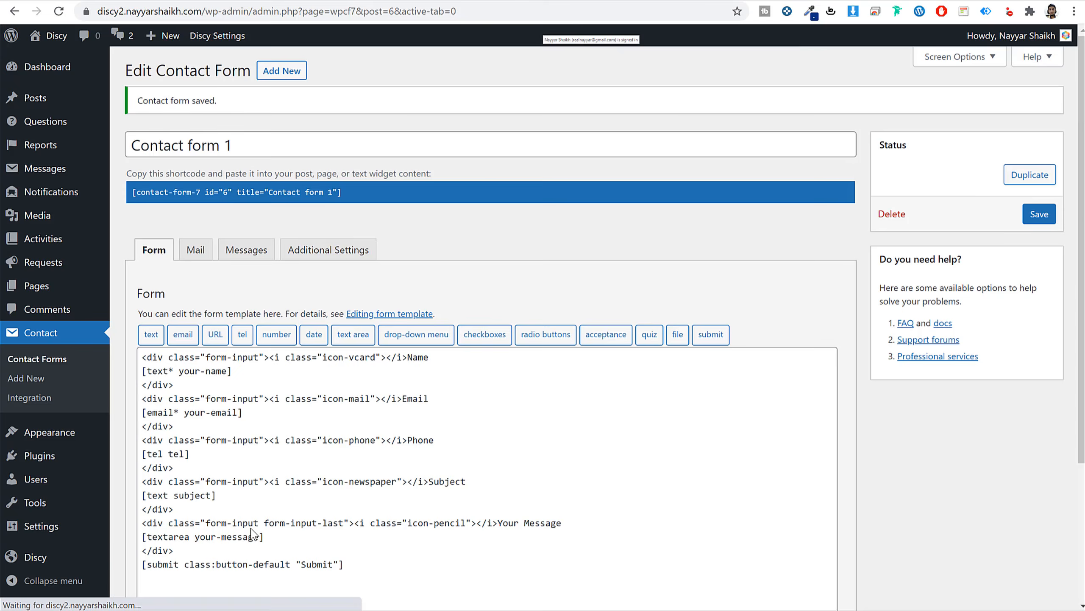
click(251, 190)
right_click(250, 190)
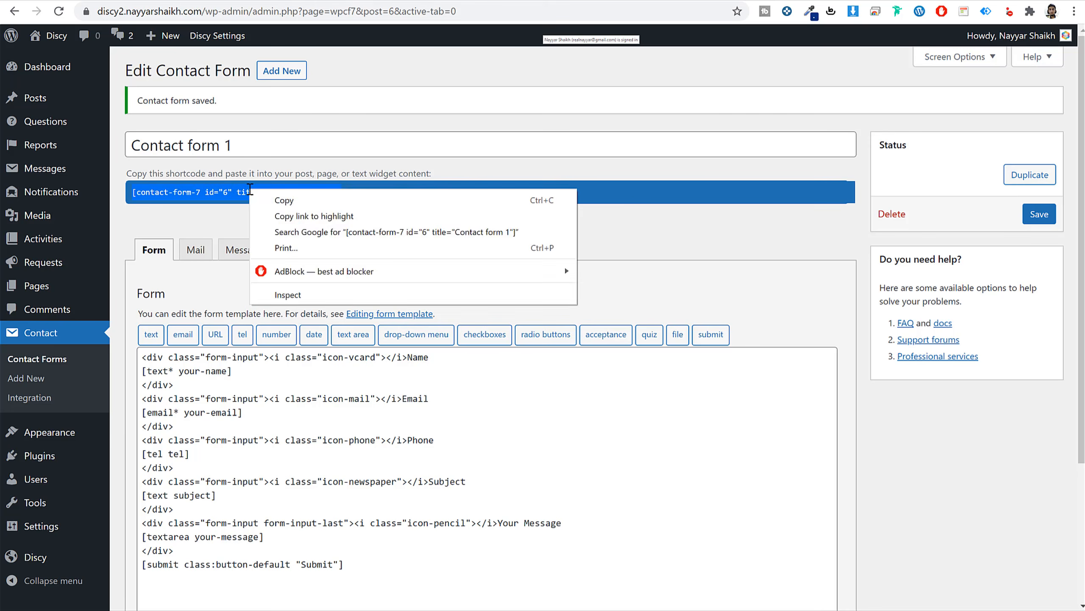
click(310, 199)
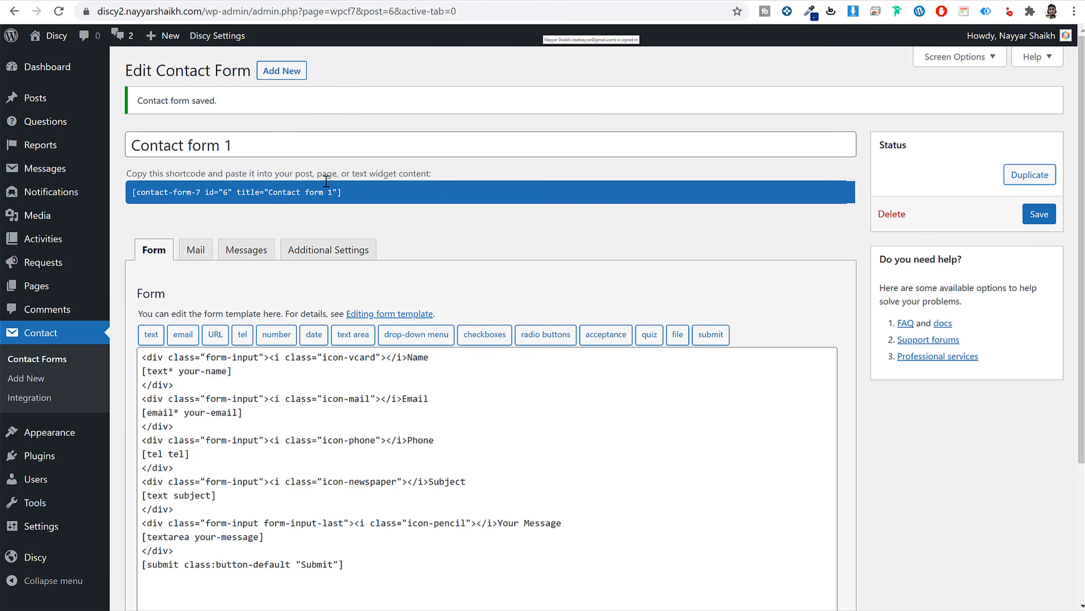
Embed the form shortcode in a Shortcode block on the Contact page, update it, and open it live.
click(181, 1)
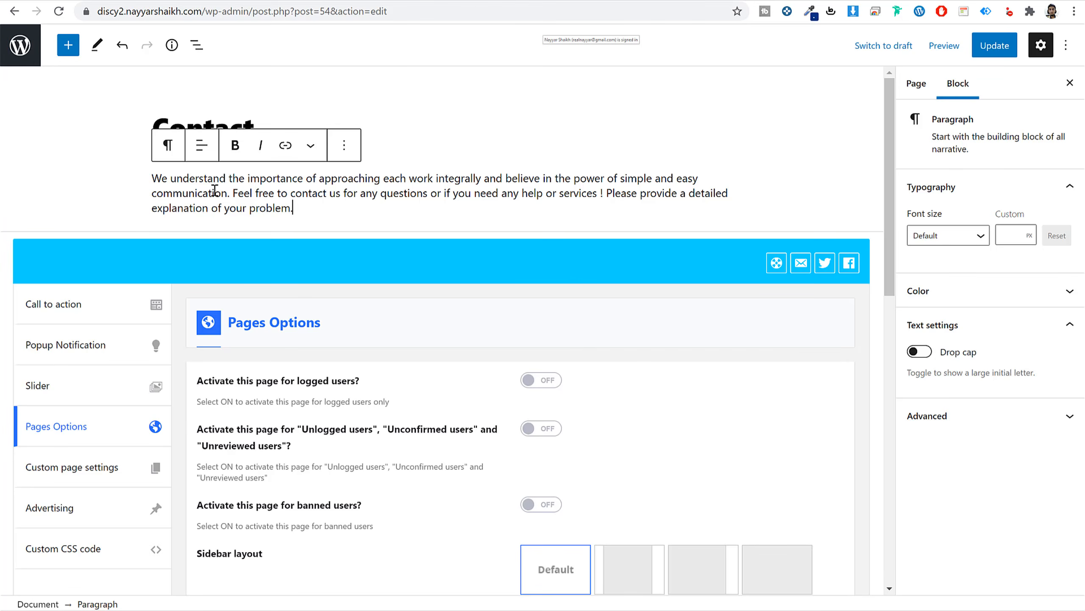
click(68, 45)
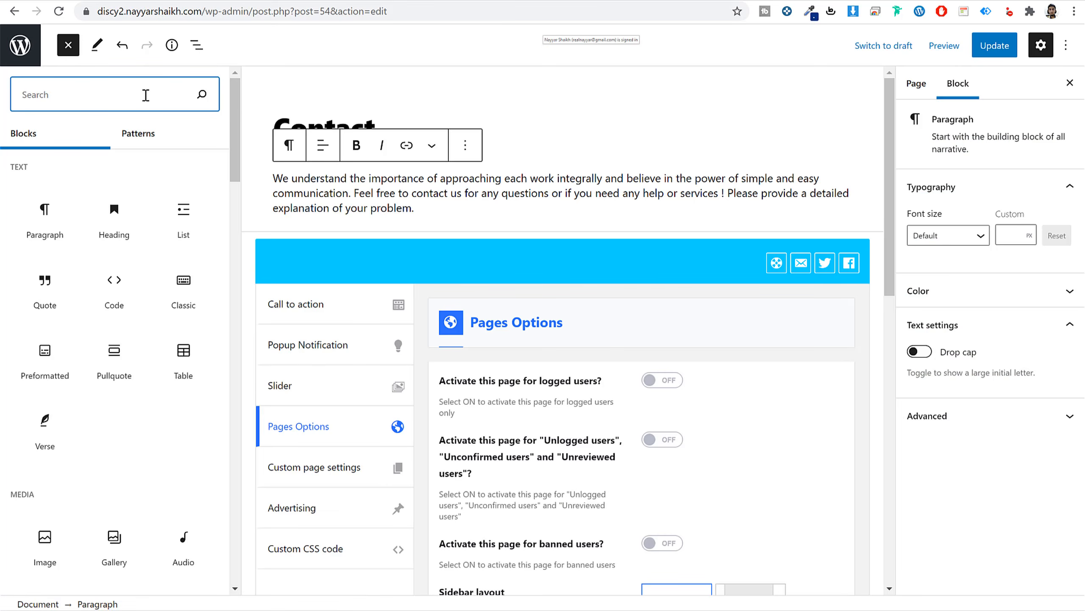
text(sho)
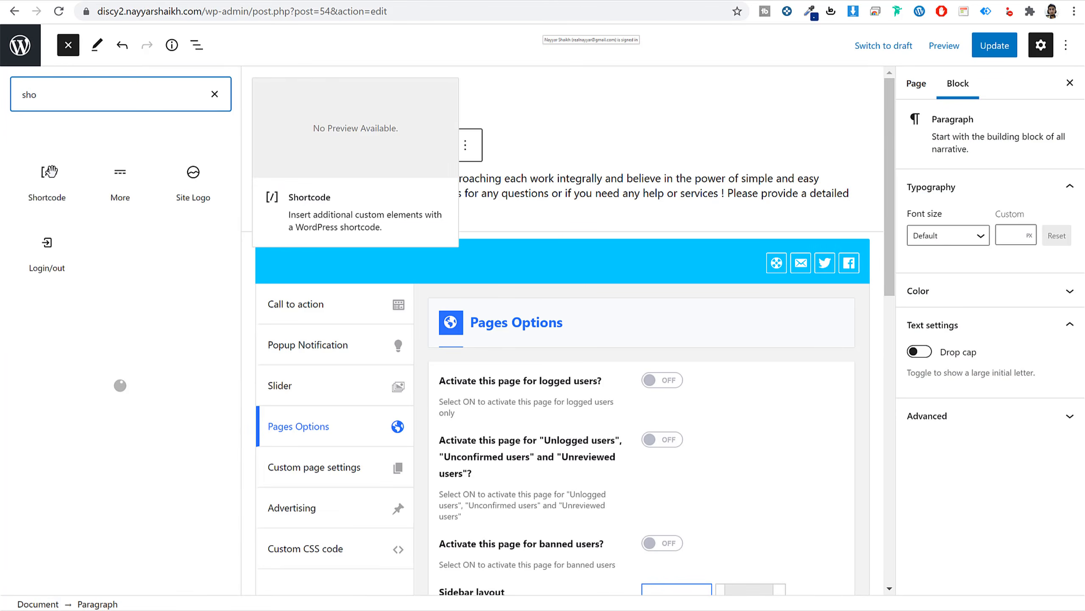
click(47, 180)
click(387, 273)
key(ctrl+v)
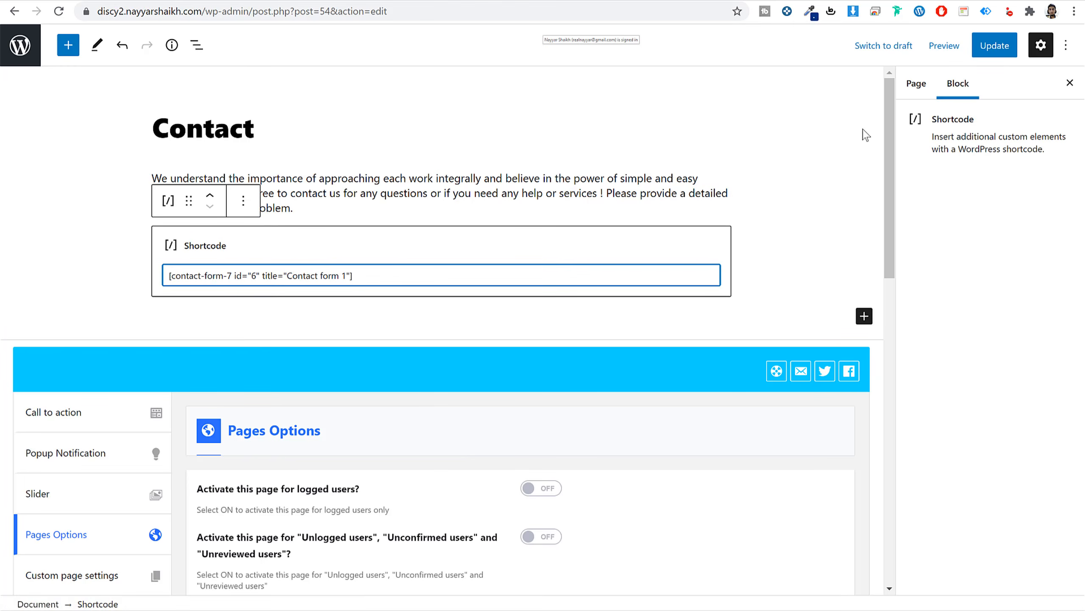
click(994, 46)
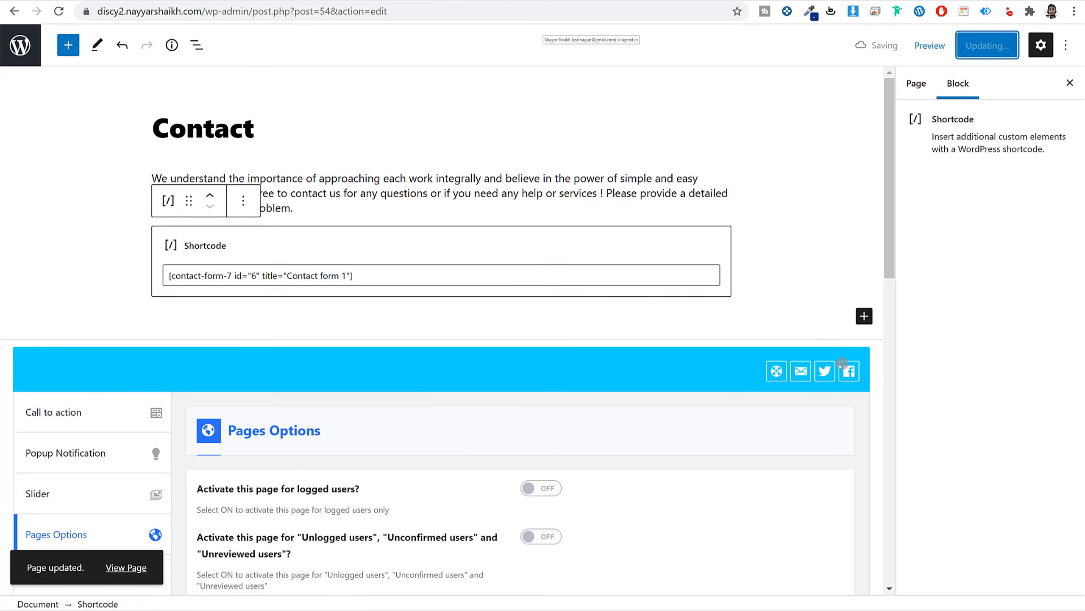
right_click(127, 567)
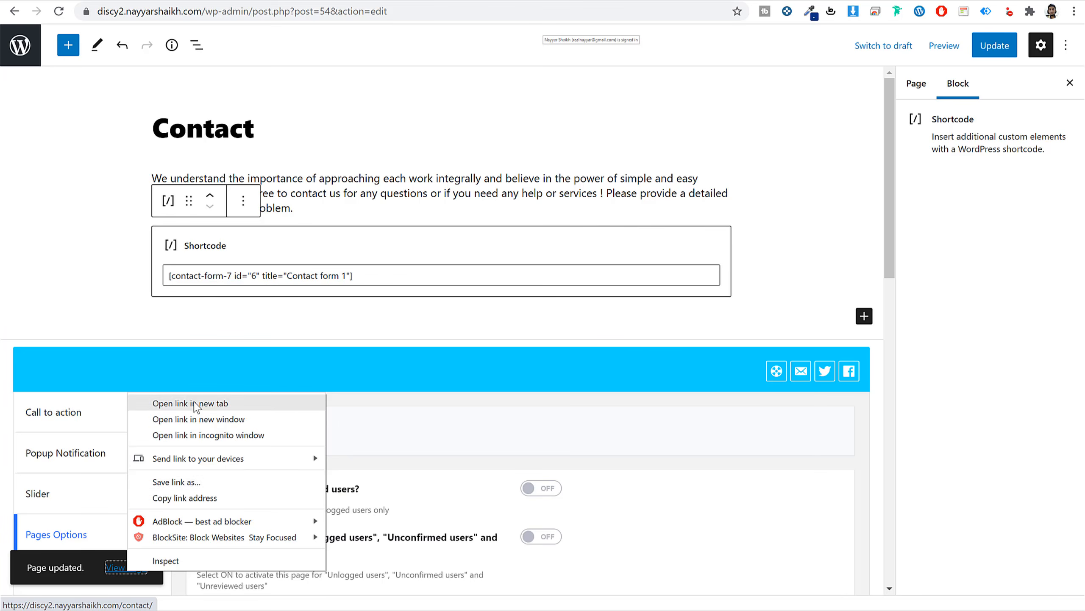
click(197, 406)
Scroll through the live Contact page to check the new contact form.
click(273, 1)
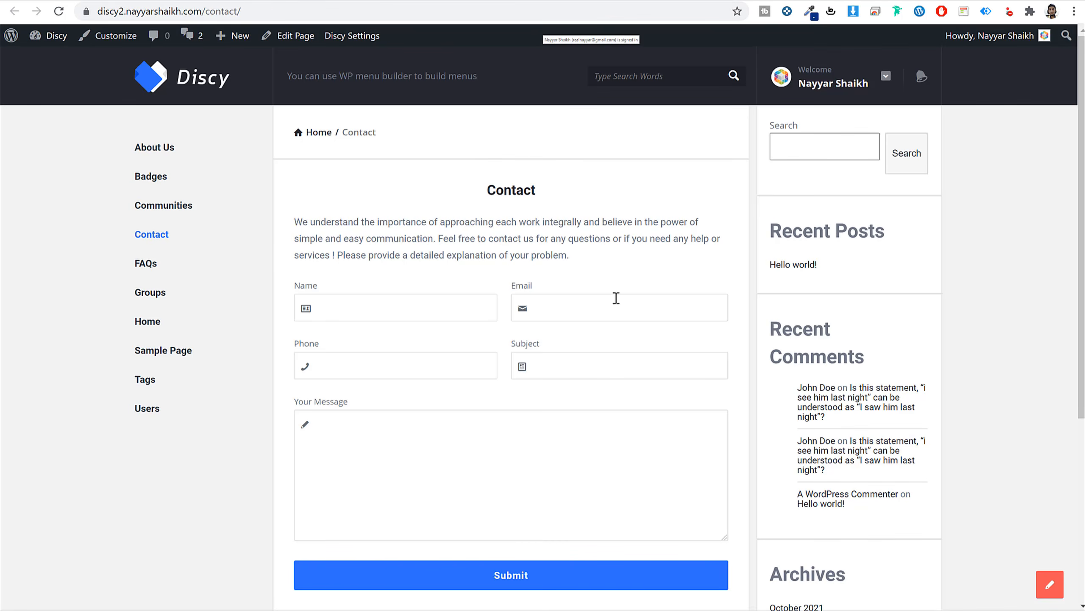
scroll(692, 382, down, 3)
scroll(691, 380, up, 3)
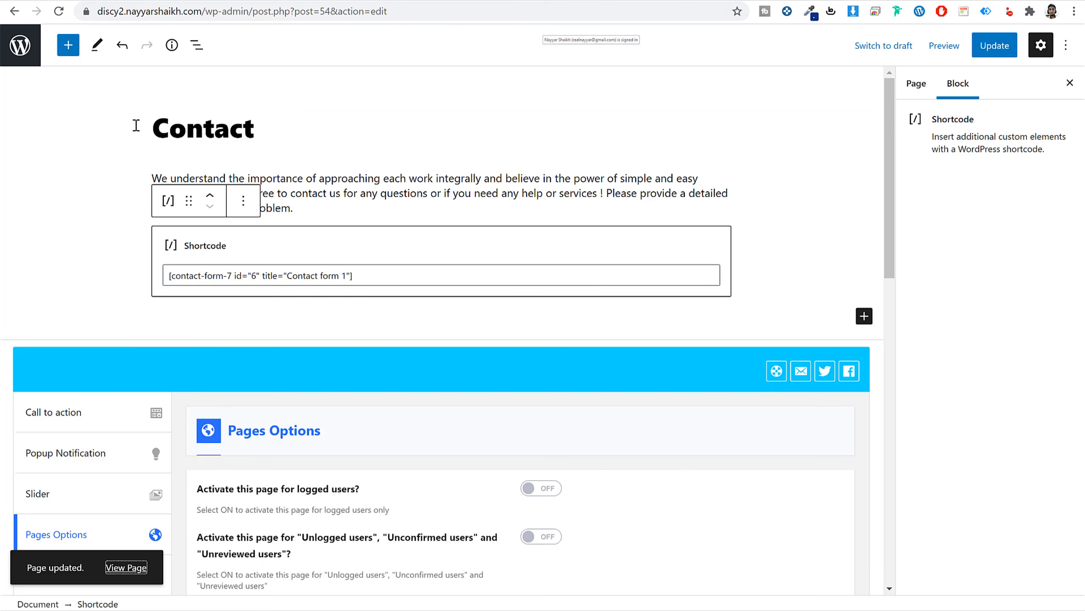
scroll(126, 383, down, 6)
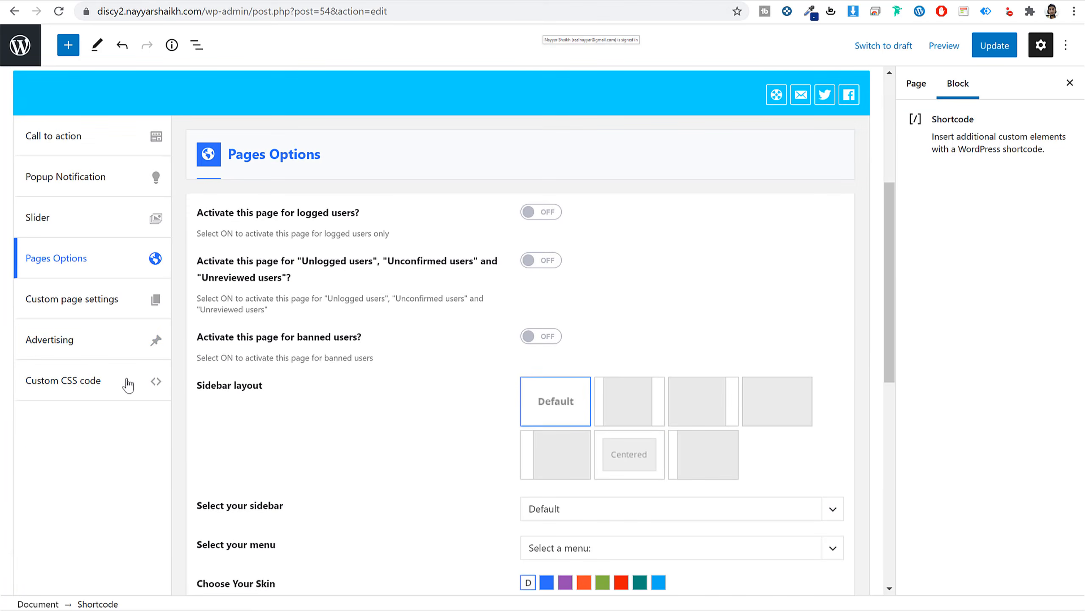
scroll(701, 363, down, 3)
Change the Contact page's sidebar layout, update the page, and reload the live version.
click(728, 311)
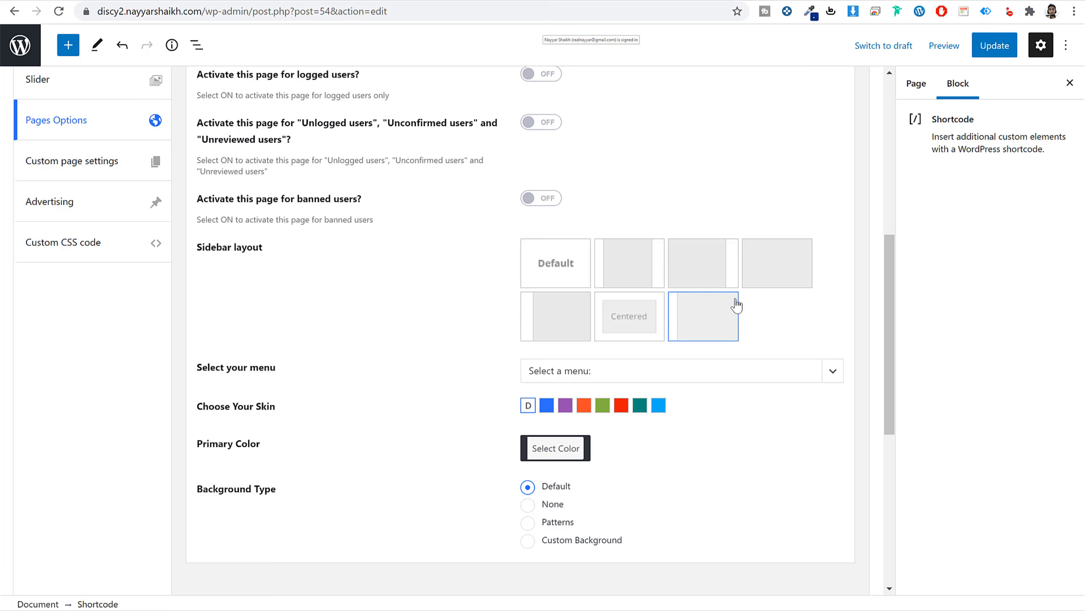
click(996, 46)
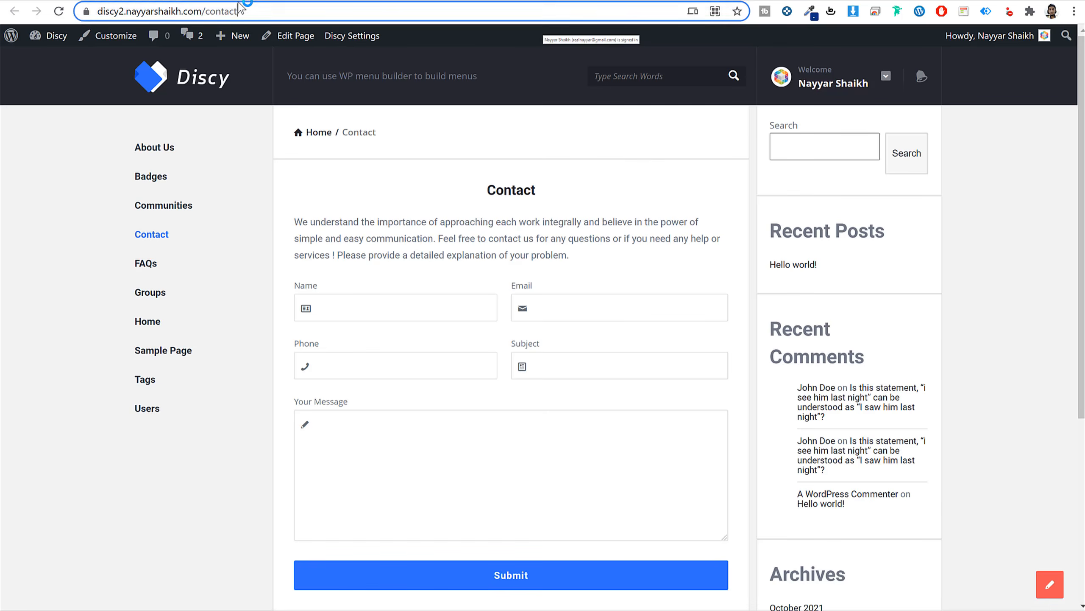
click(239, 11)
key(Return)
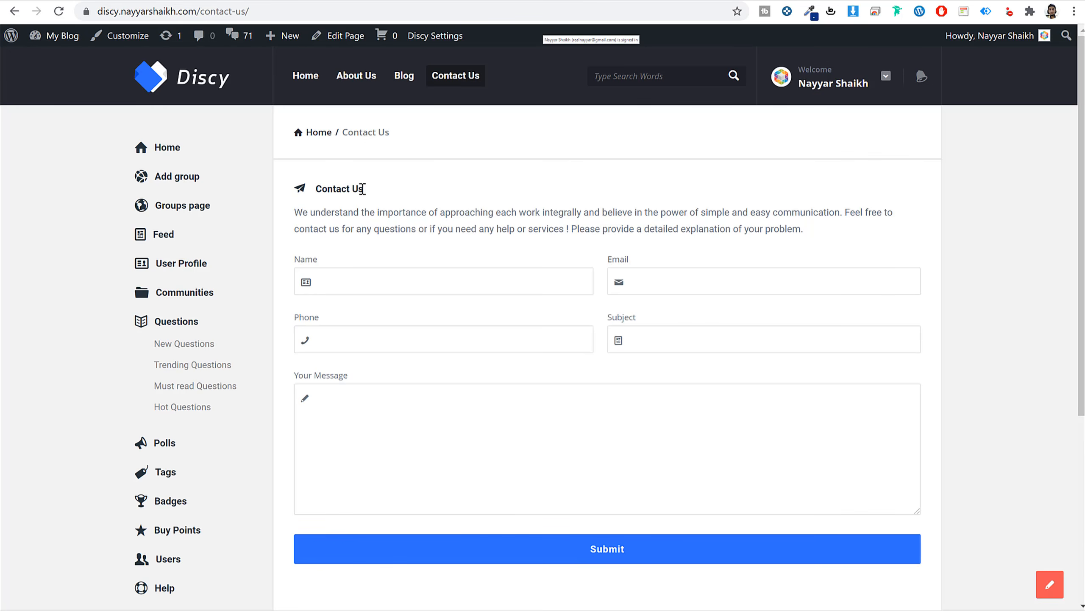
drag(363, 189, 318, 188)
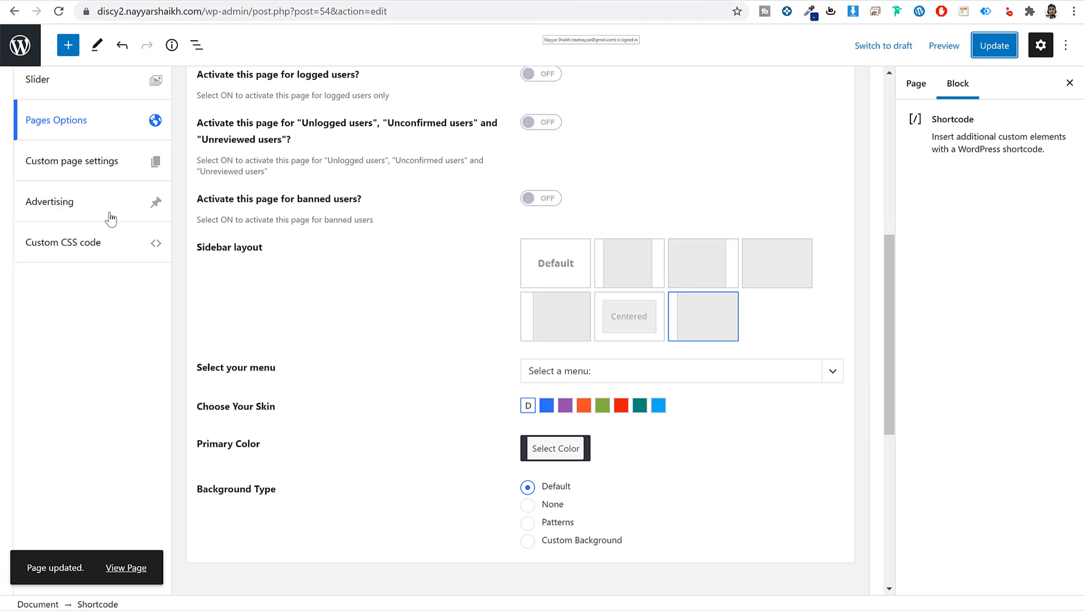
Turn on custom page settings for the Contact page and choose title style 2.
scroll(122, 244, up, 3)
click(107, 298)
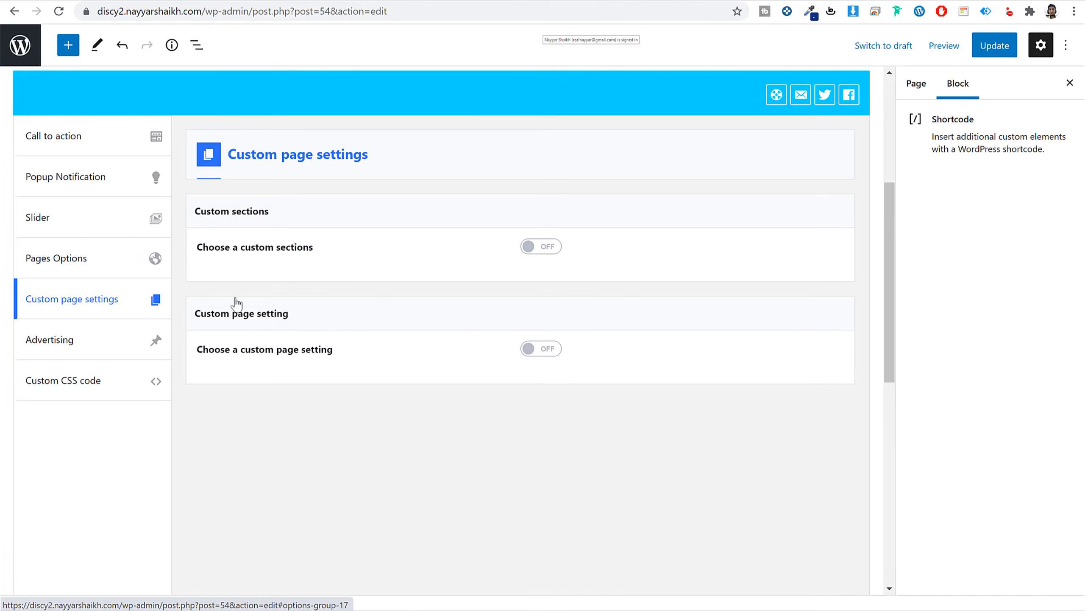
click(535, 350)
scroll(572, 373, down, 5)
click(526, 319)
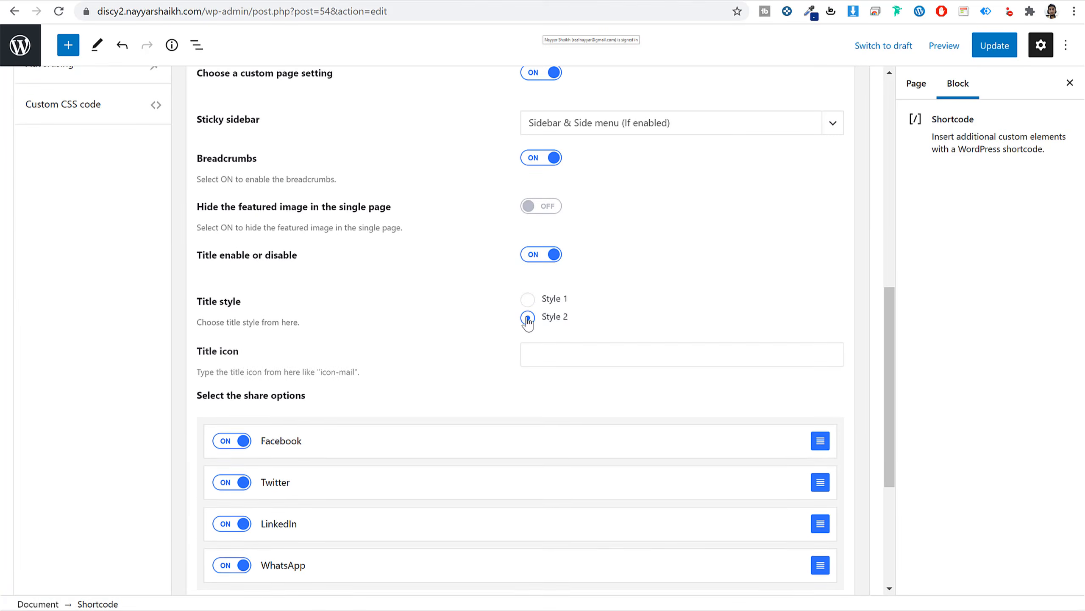
Copy icon-hourglass from the Entypo icon list into the Title icon field and update the page.
click(612, 1)
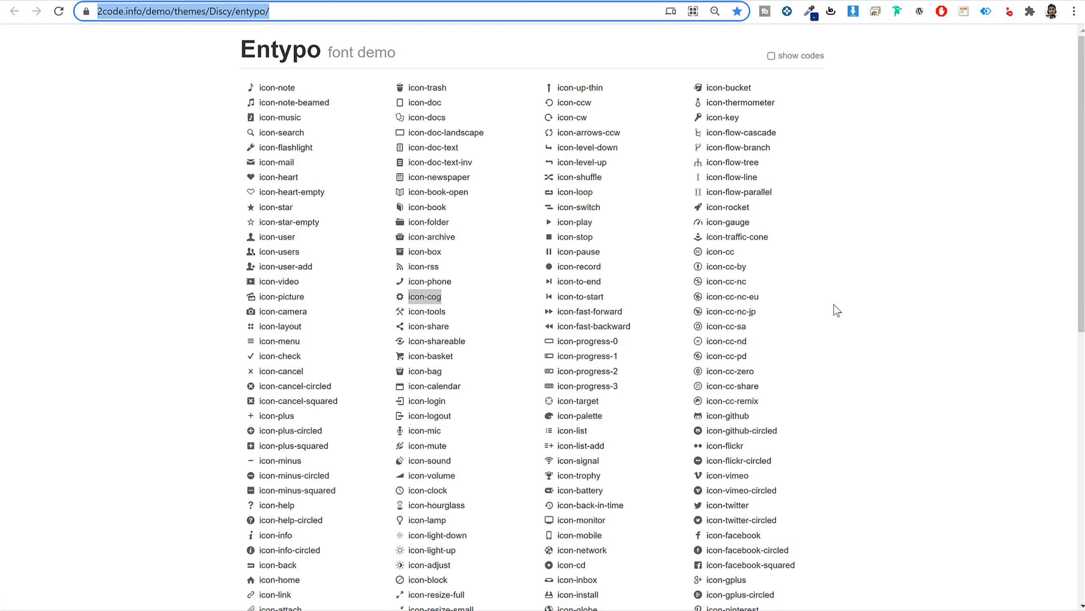
scroll(837, 311, down, 3)
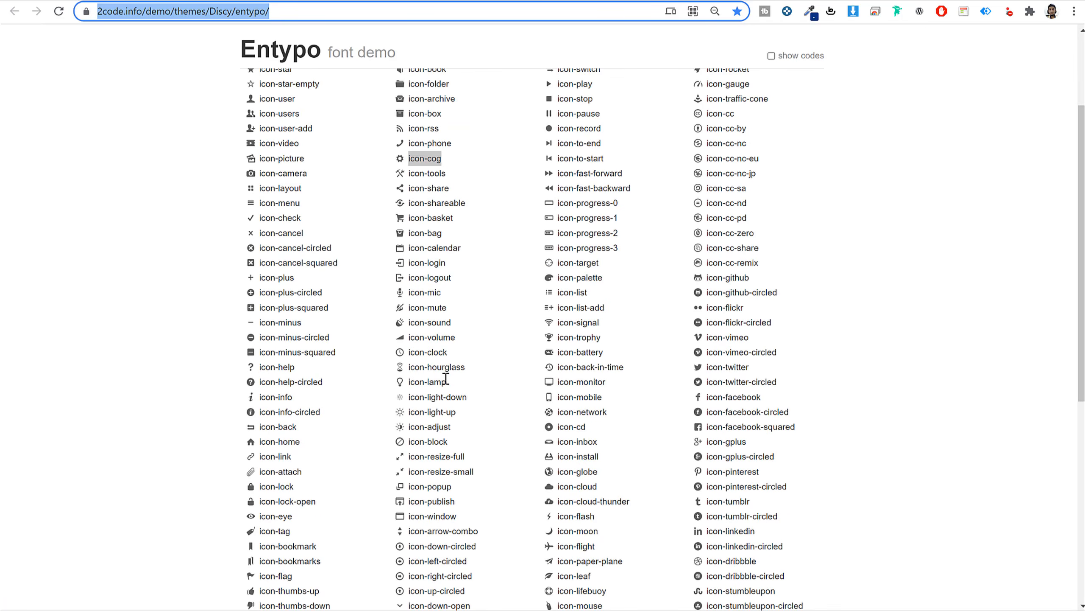
triple_click(441, 366)
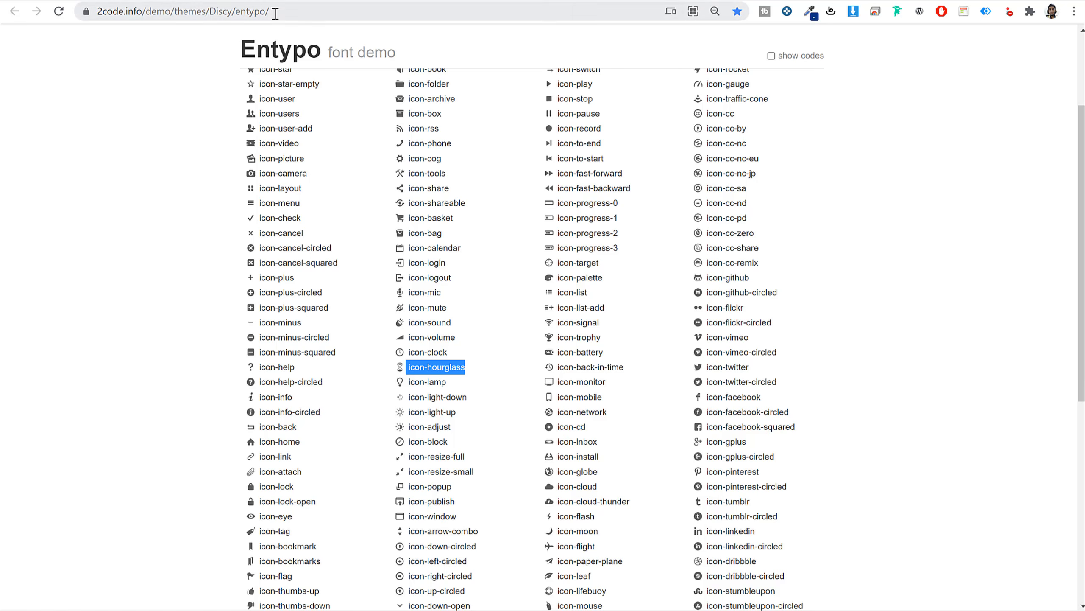
drag(476, 367, 398, 369)
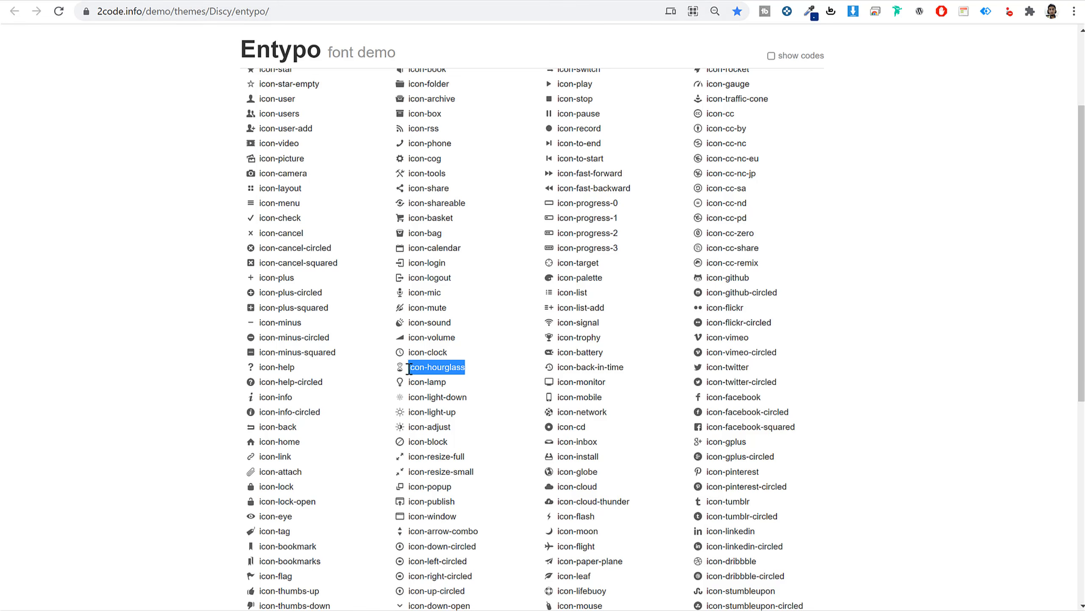
click(158, 2)
click(606, 347)
key(ctrl+v)
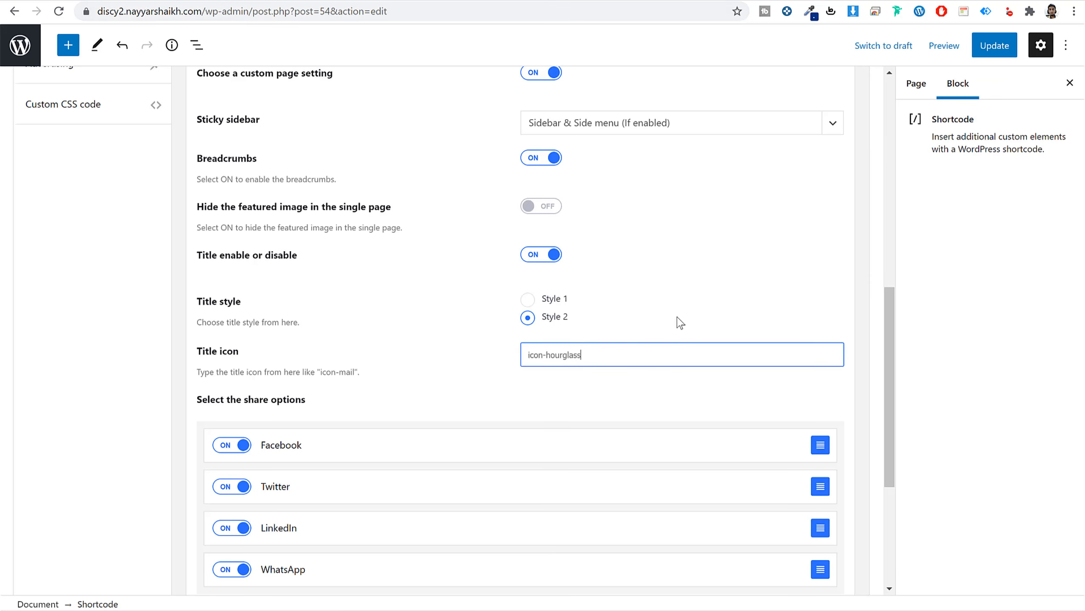
click(1002, 52)
Reload the live Contact page to see the hourglass icon on its heading.
click(248, 2)
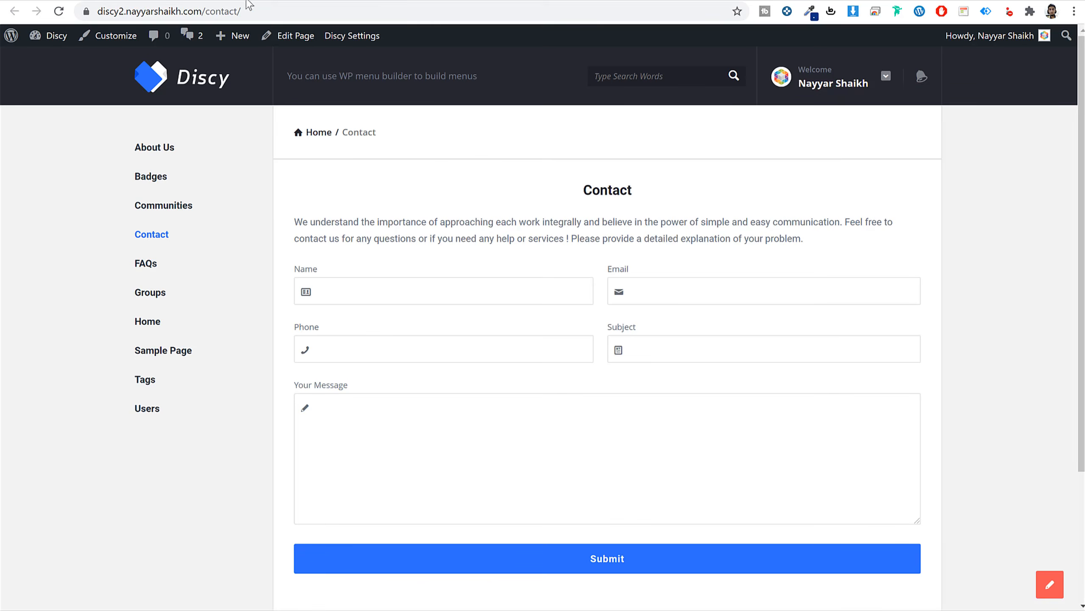
click(253, 6)
key(Return)
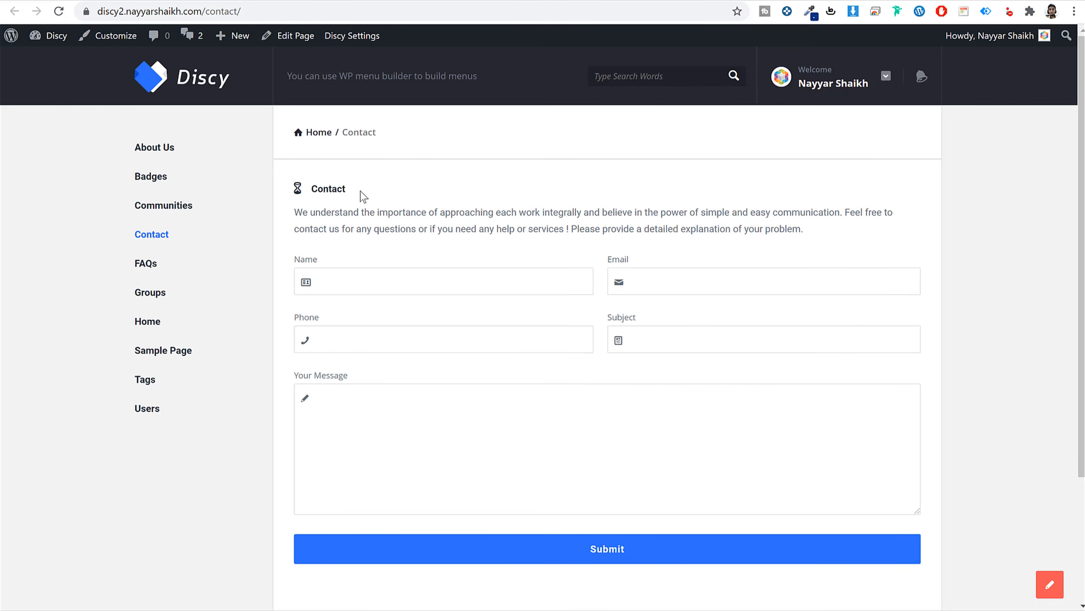
drag(361, 192, 311, 191)
click(276, 205)
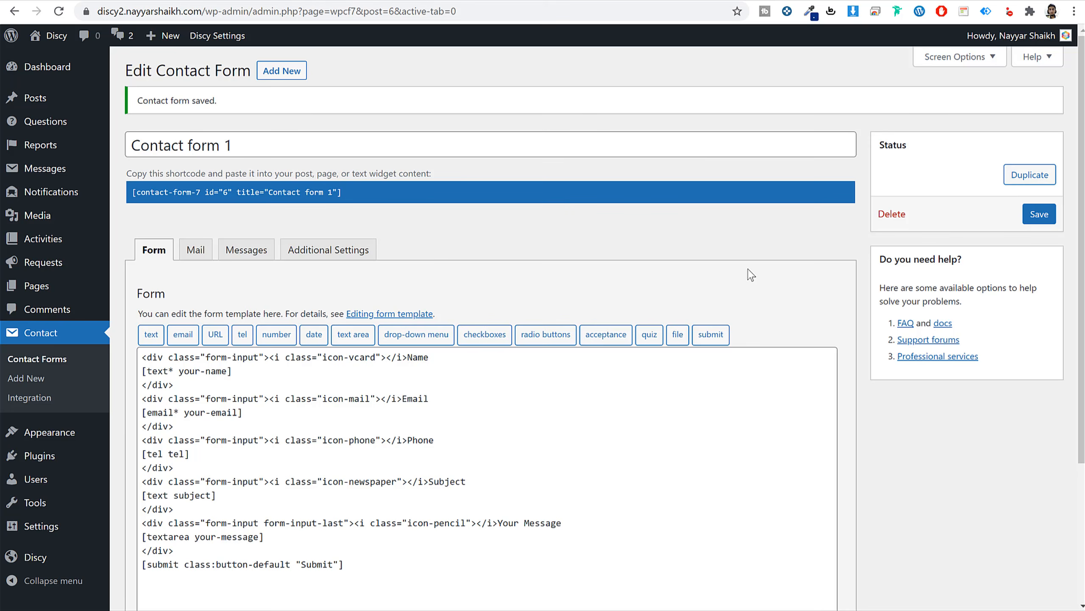
Trash the Hello world! post from the Posts list and begin a new post.
click(53, 105)
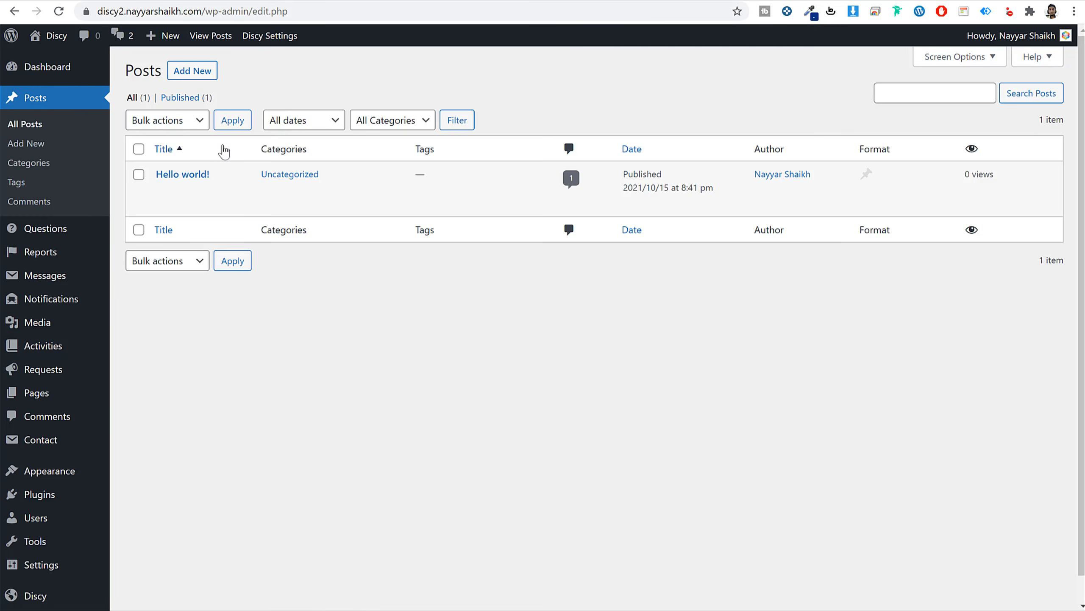
click(231, 193)
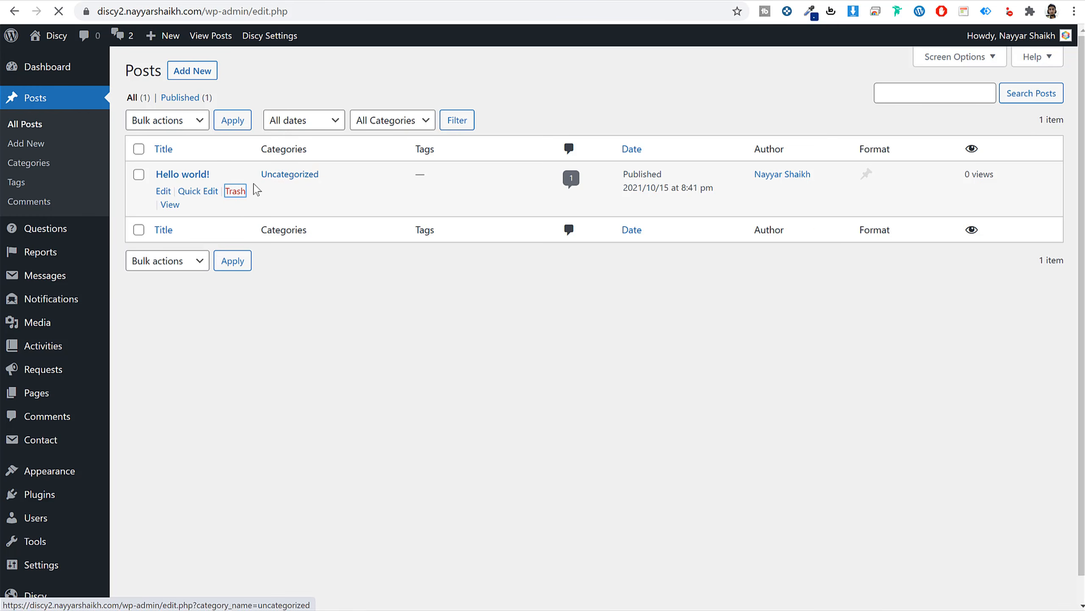
click(194, 75)
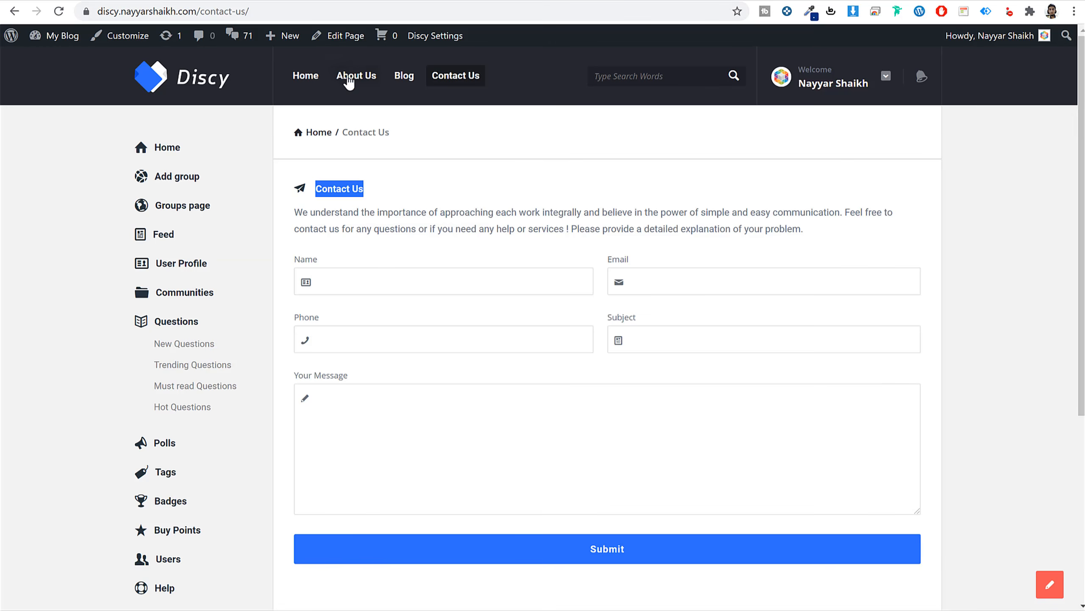
Copy the demo post's title 'Highlighting what's important about questions & Answers on Discy Community!' into the new post.
click(396, 82)
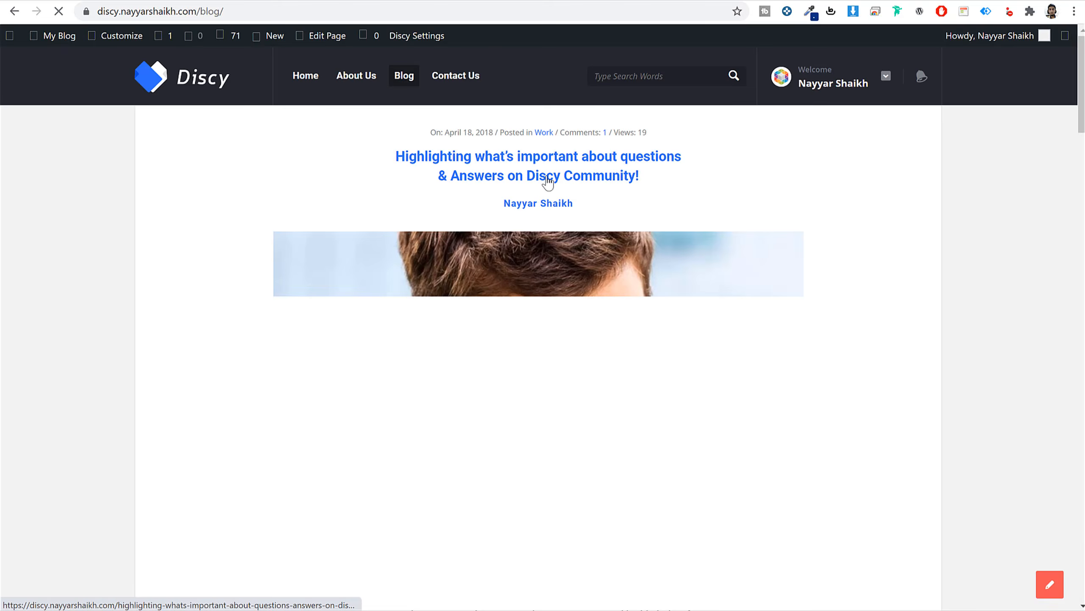
click(549, 182)
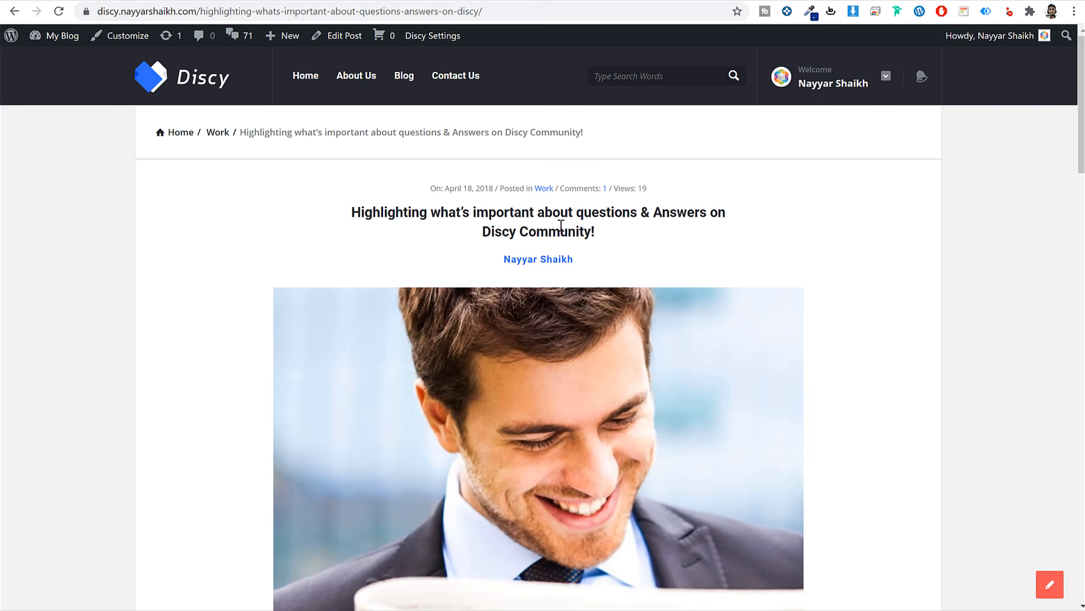
triple_click(537, 217)
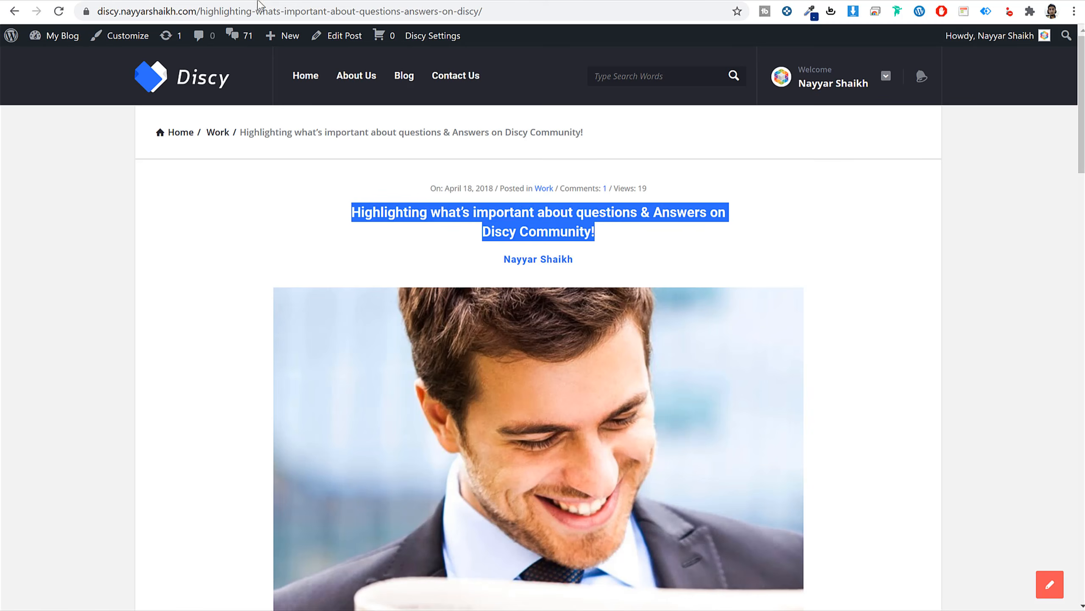
click(243, 0)
text(Highlighting what’s important about questions &amp; Answers on Discy Community!)
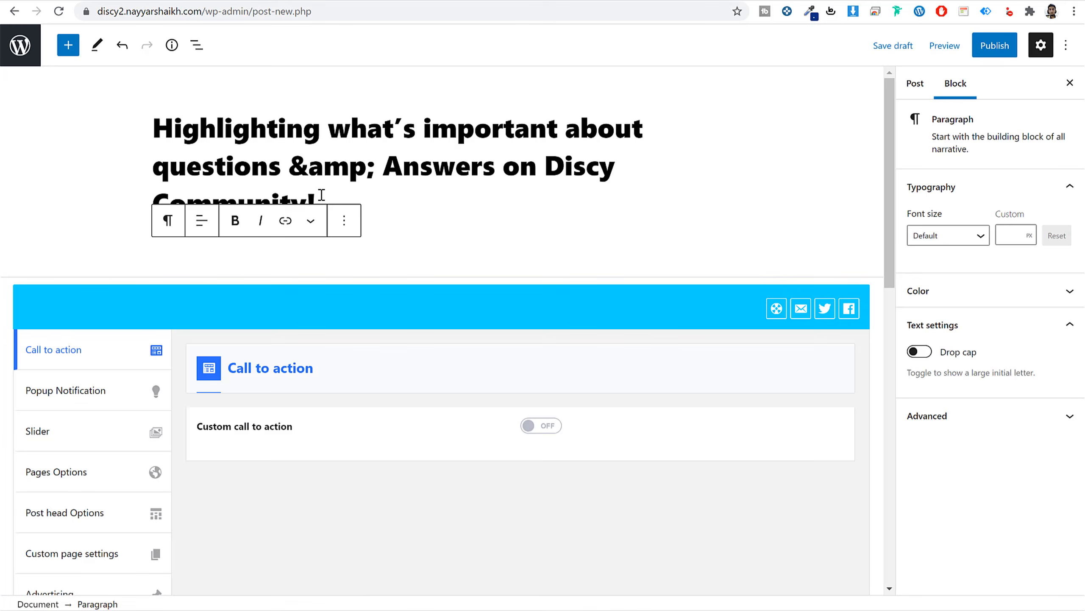
key(ctrl+shift+Tab)
key(ctrl+Tab)
Set the laptop photo from the media library as the post's featured image.
click(908, 83)
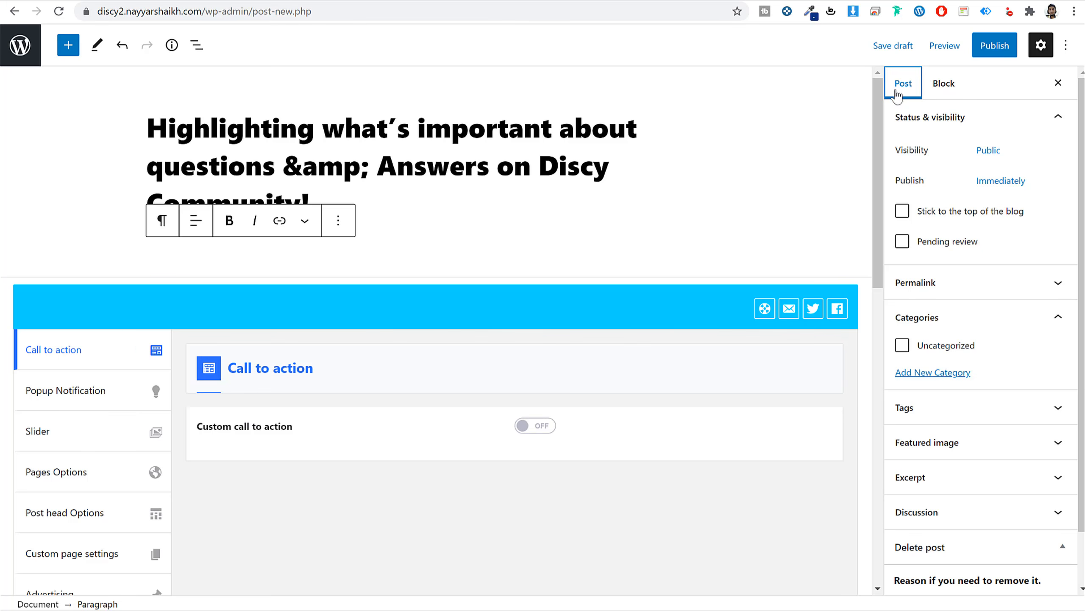
scroll(959, 388, down, 1)
click(960, 387)
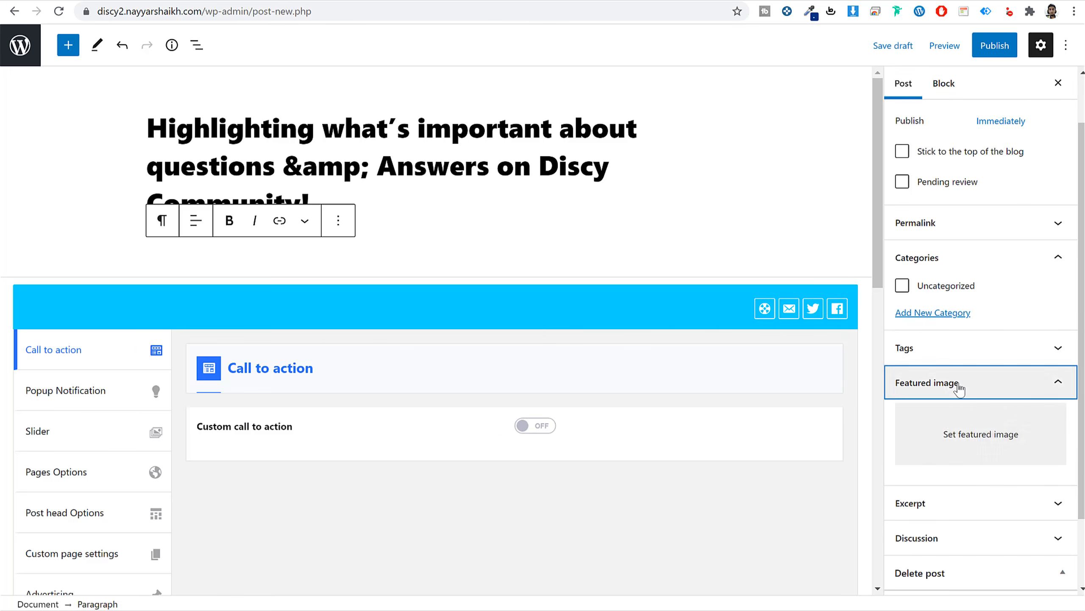
click(957, 451)
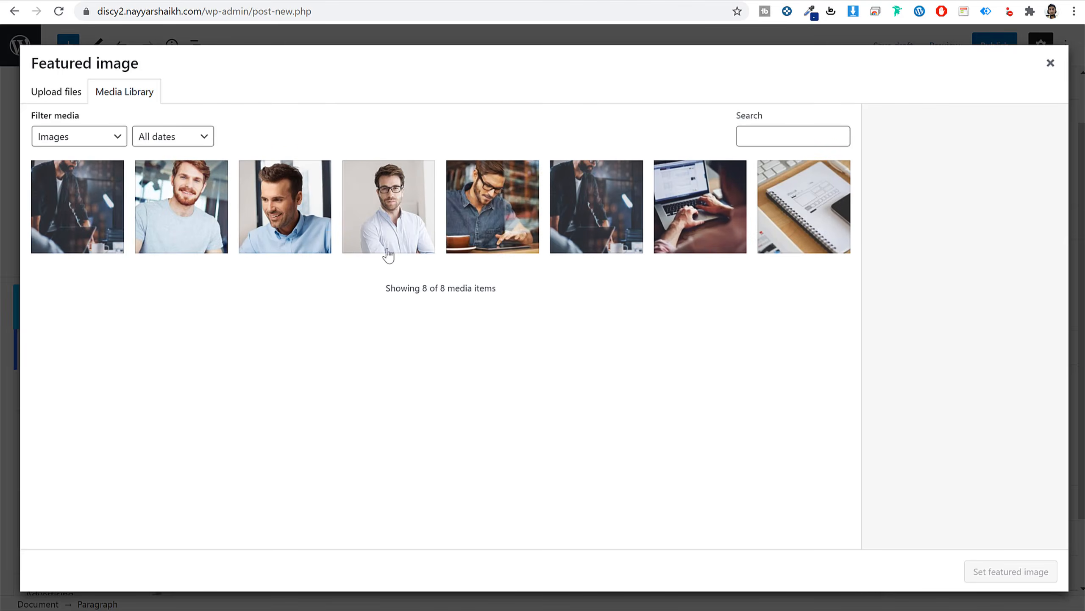
click(533, 231)
click(707, 234)
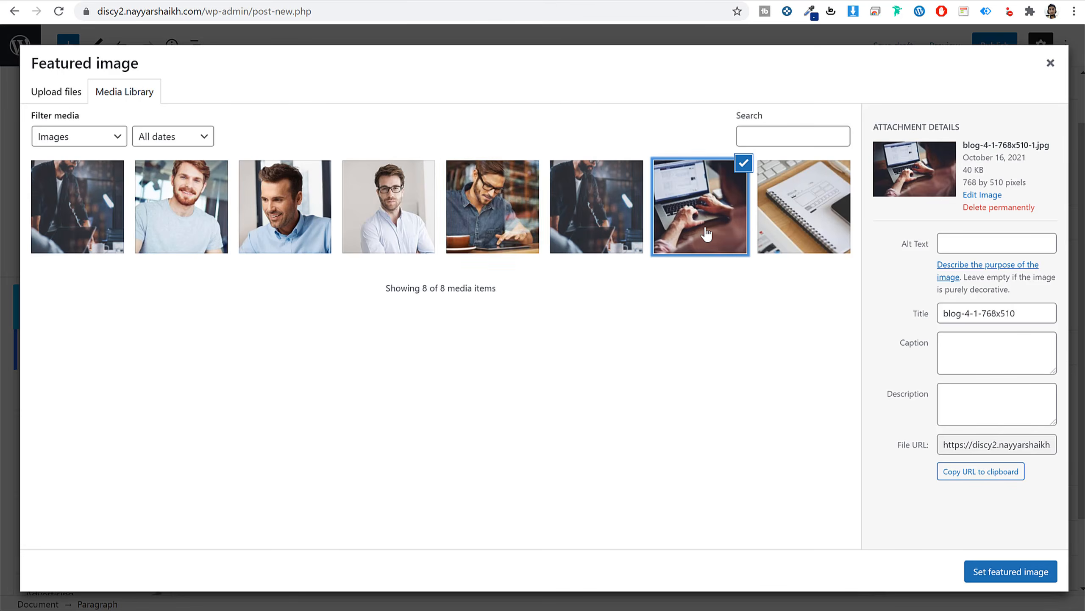
click(1009, 573)
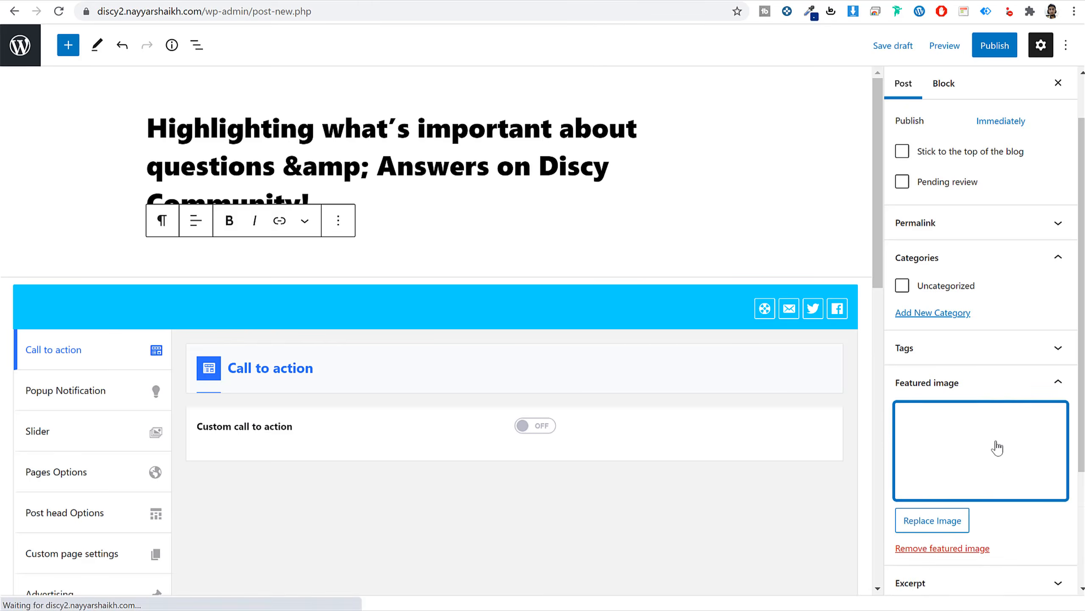
Create a Work category and assign it to the post.
click(957, 314)
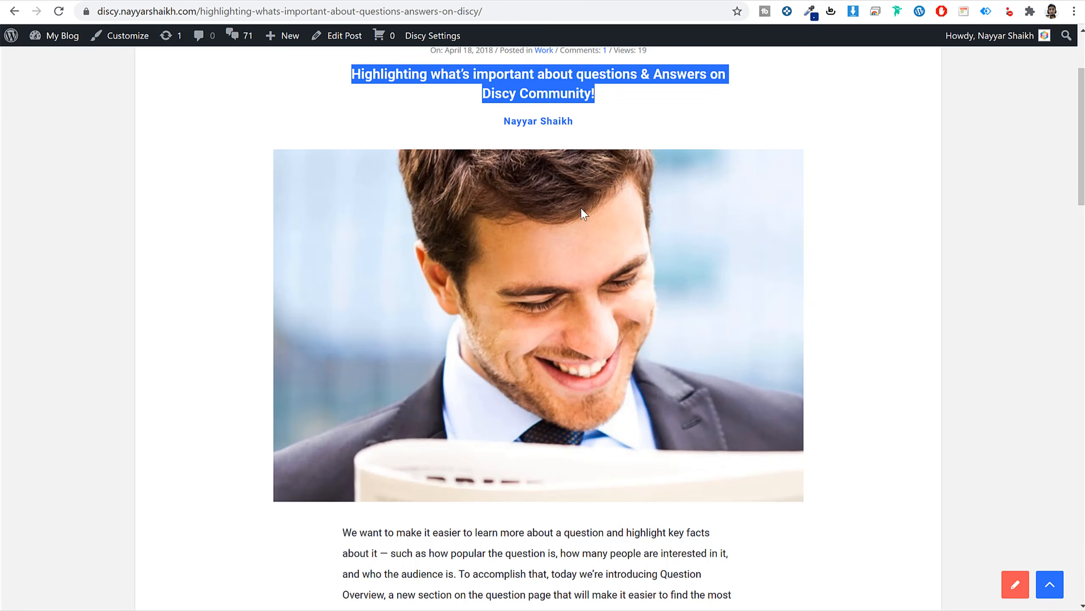
scroll(582, 209, up, 3)
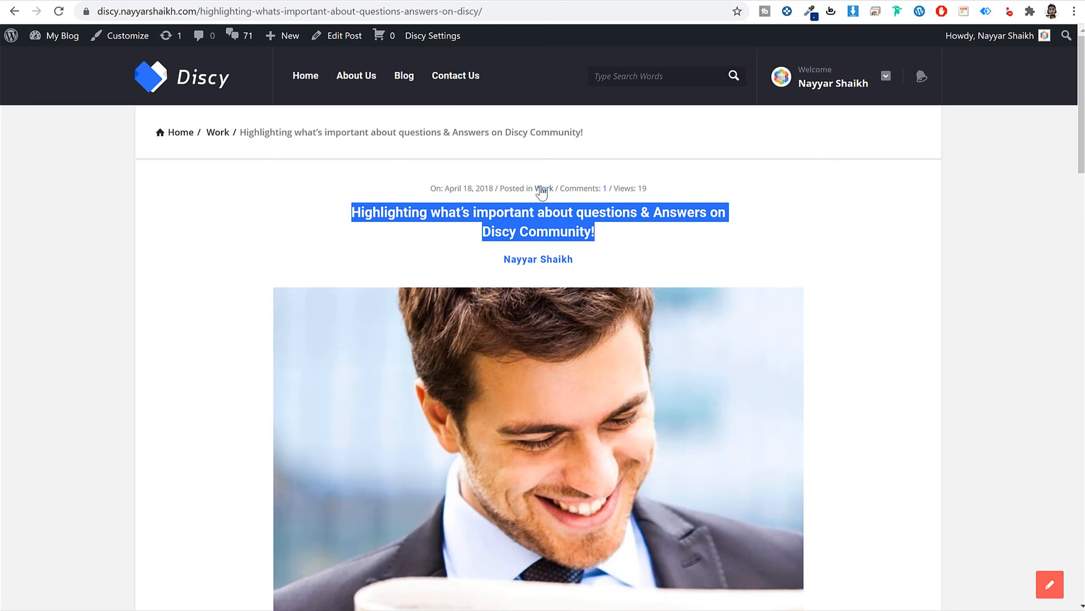
drag(554, 189, 529, 189)
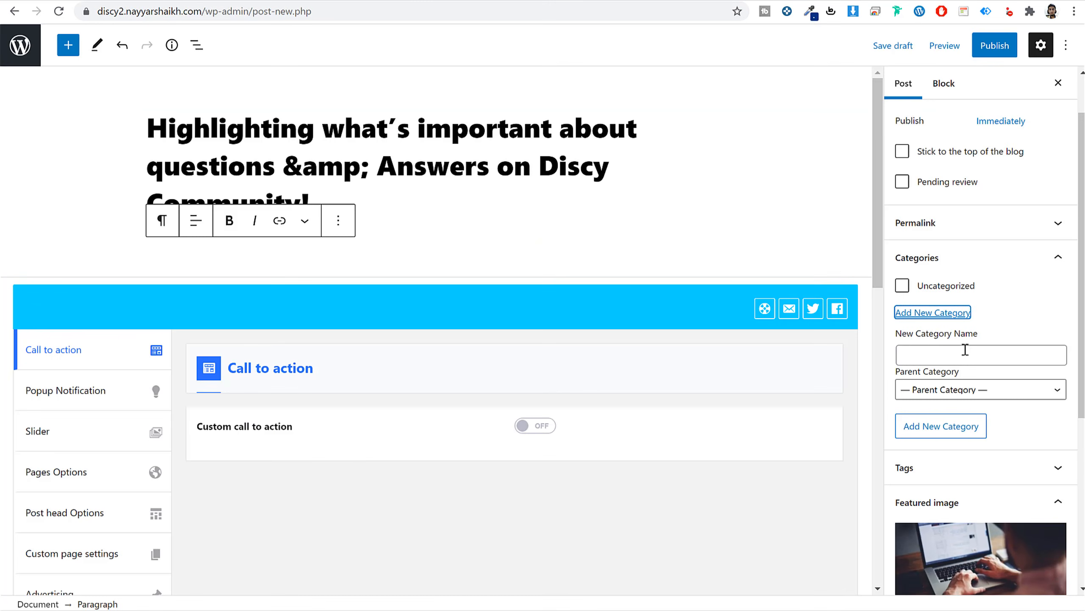
click(965, 350)
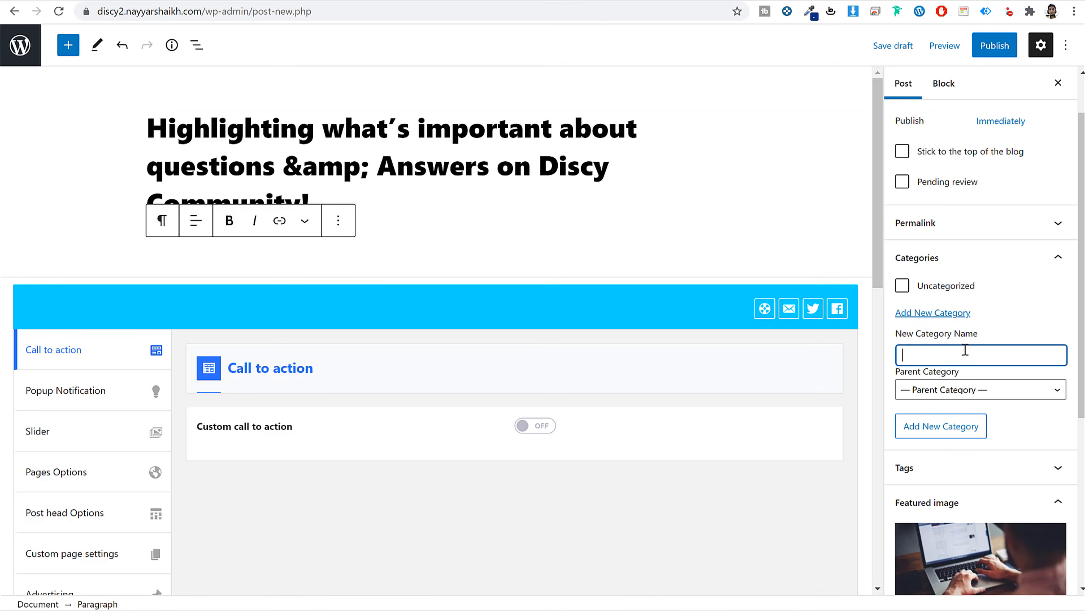
key(Return)
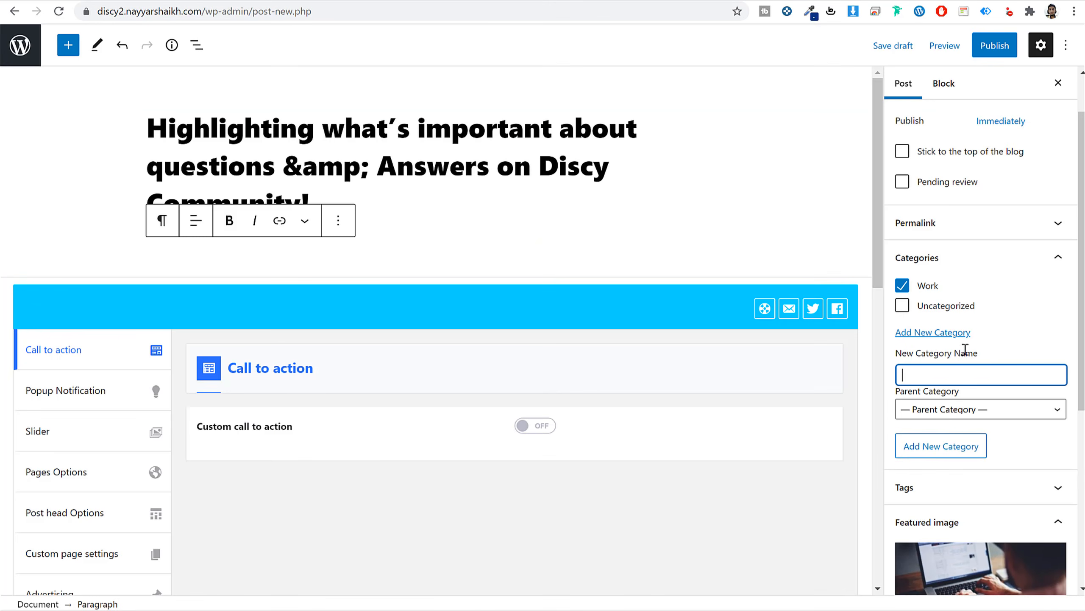
Paste the demo post's body text into a paragraph below the title.
scroll(1001, 417, down, 4)
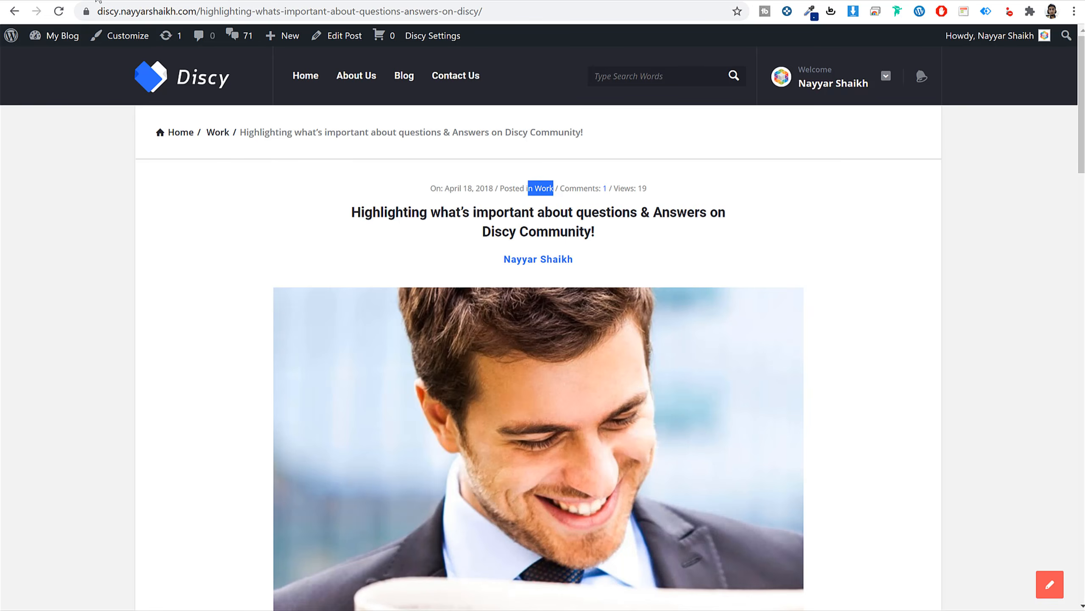
scroll(377, 232, down, 10)
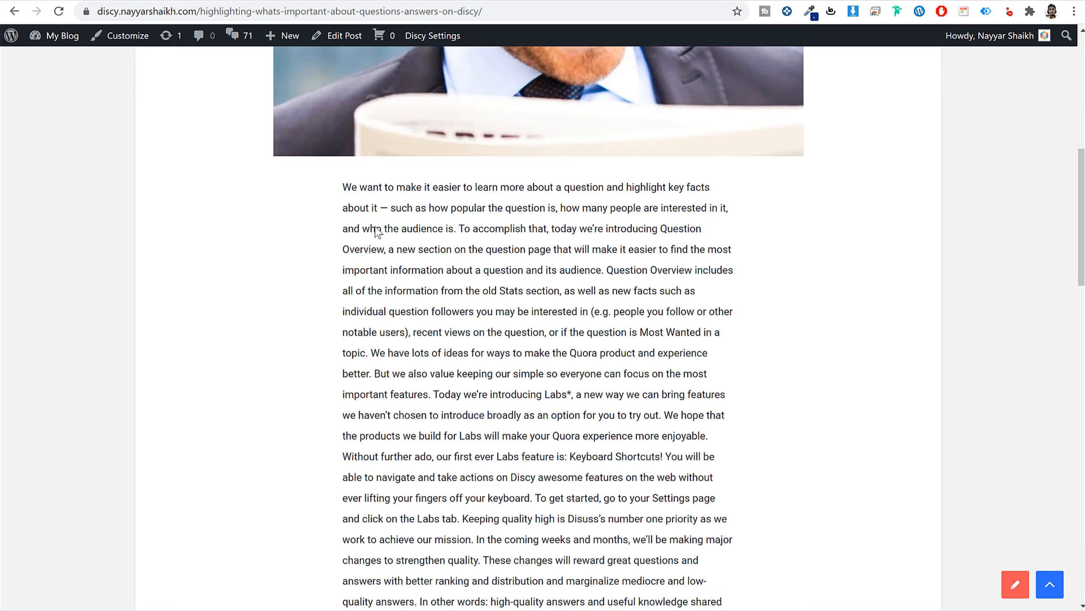
drag(342, 187, 707, 435)
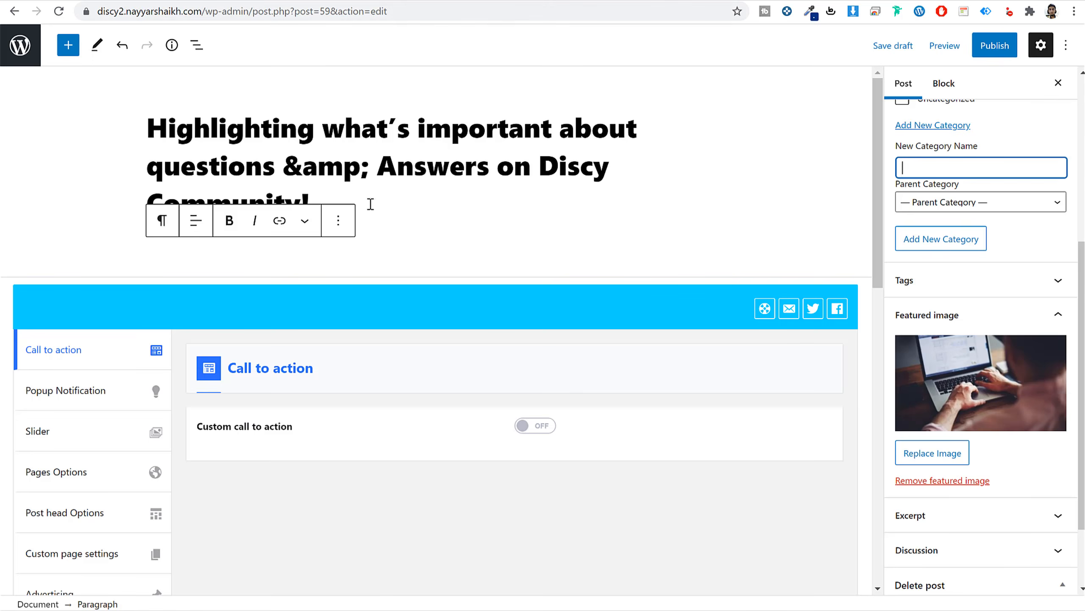
click(337, 247)
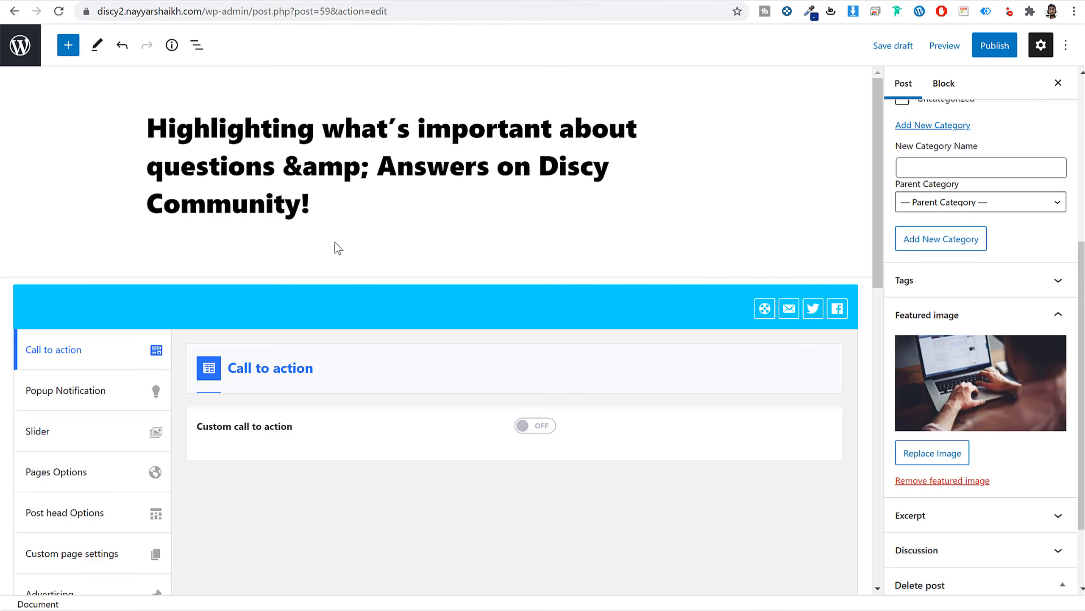
click(273, 251)
key(ctrl+v)
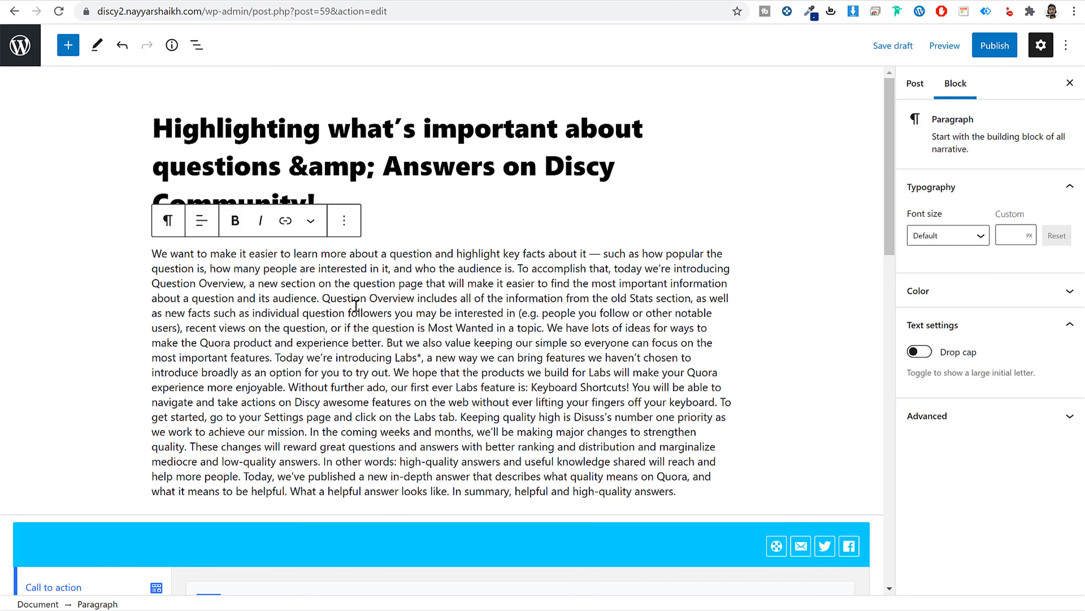
Publish the post, check it on the live site, and return to the posts list.
scroll(445, 385, down, 5)
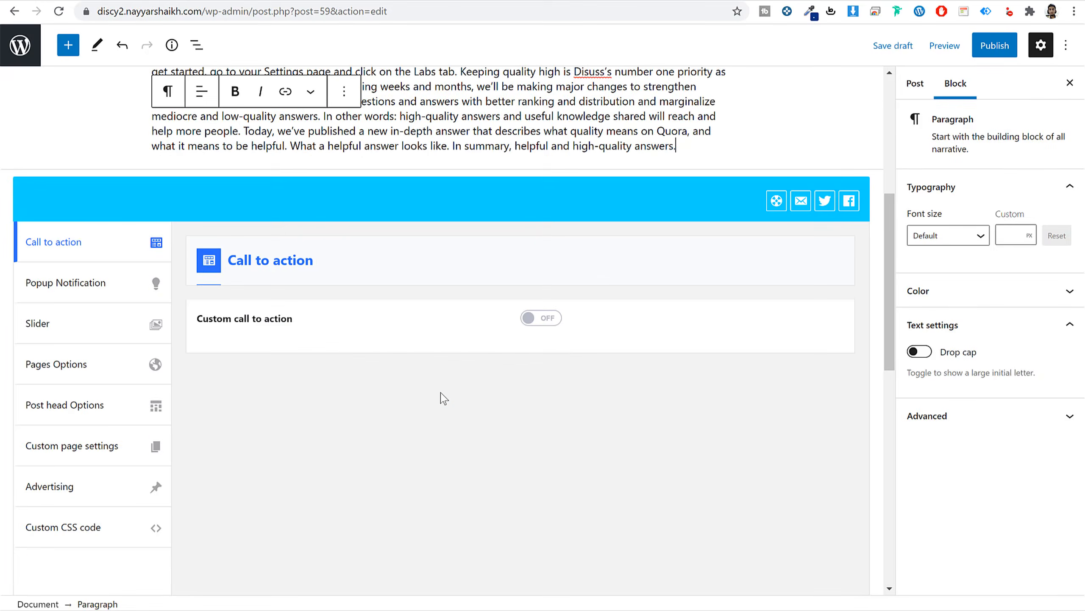
scroll(441, 395, up, 3)
click(995, 45)
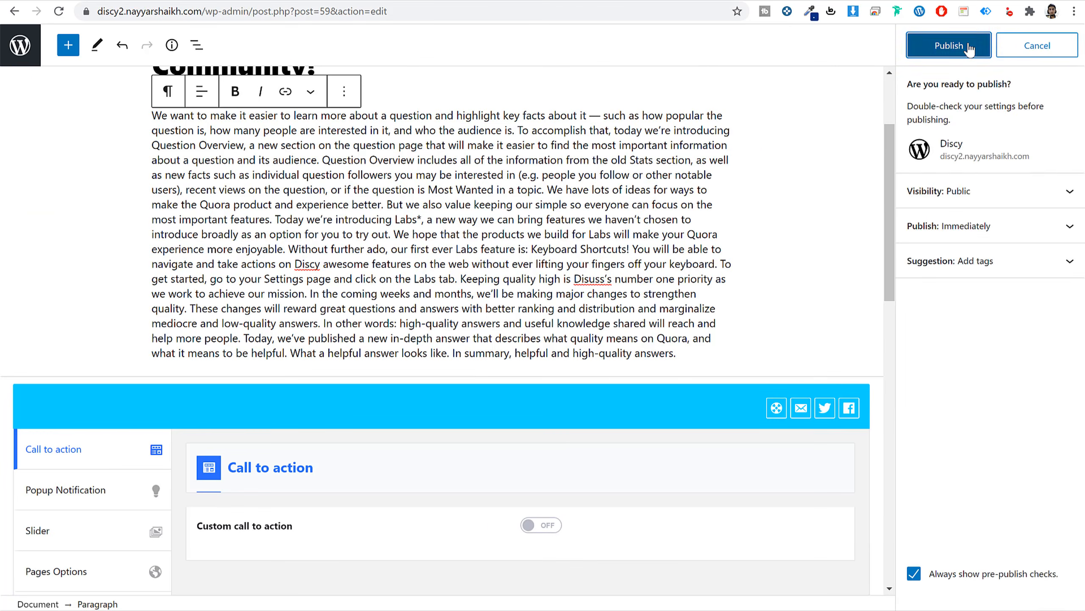
click(950, 44)
click(128, 569)
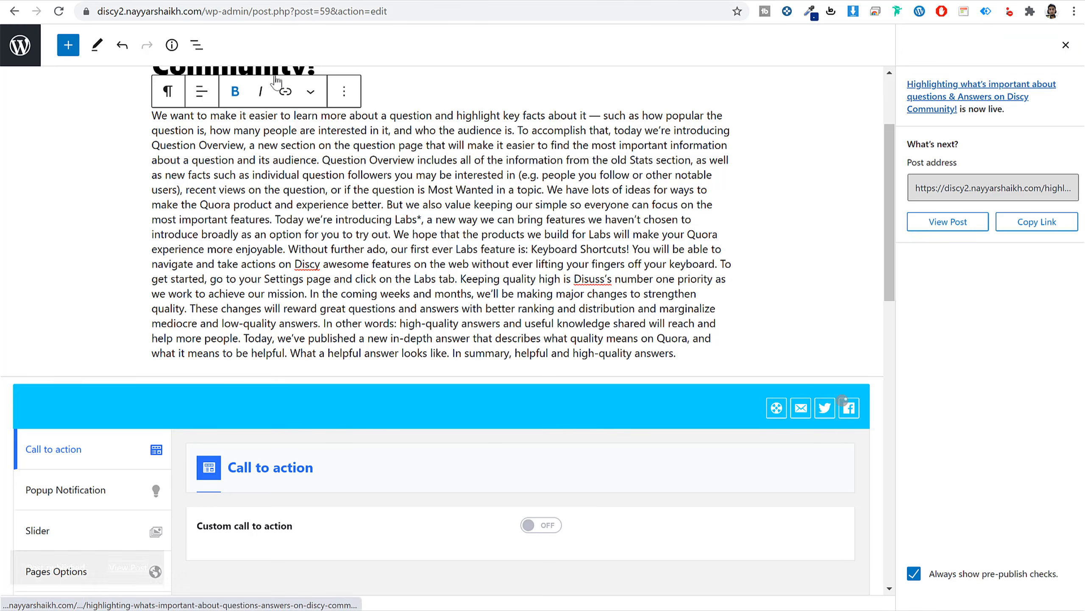
scroll(978, 354, down, 12)
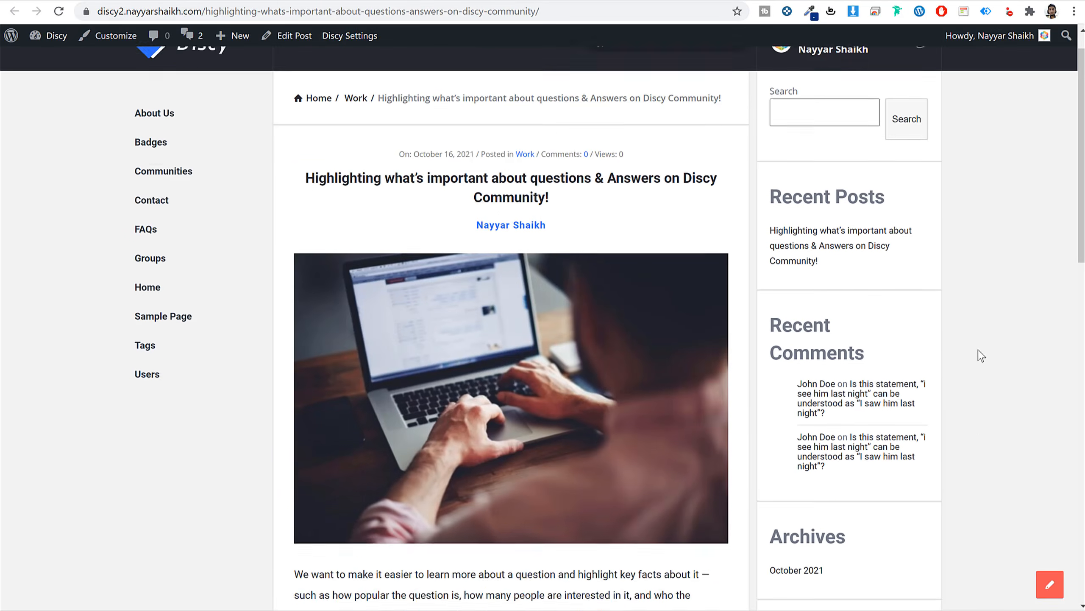
scroll(979, 356, up, 12)
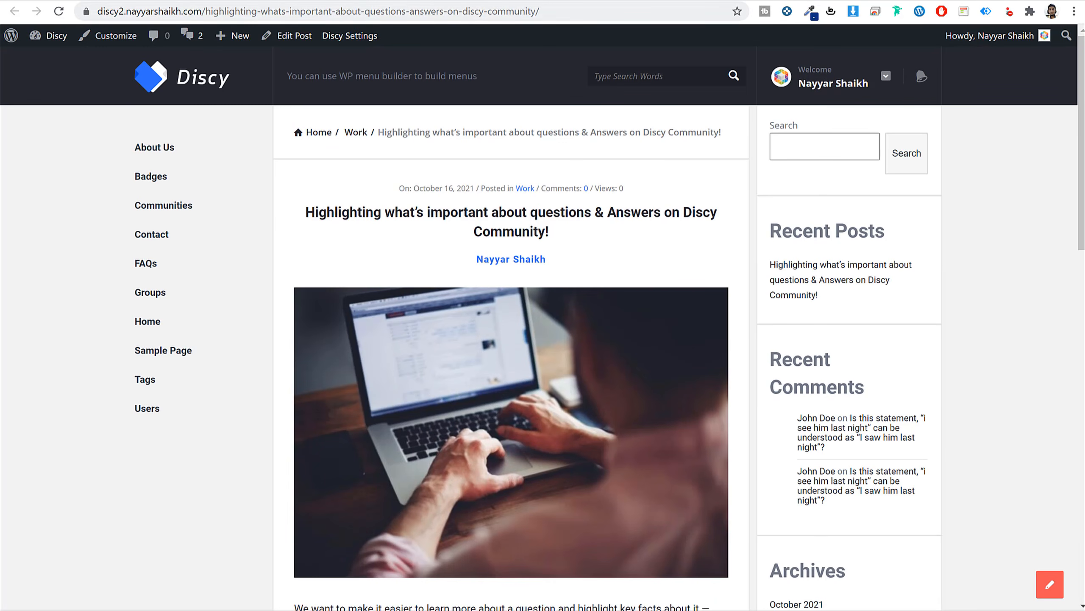
click(186, 1)
click(23, 47)
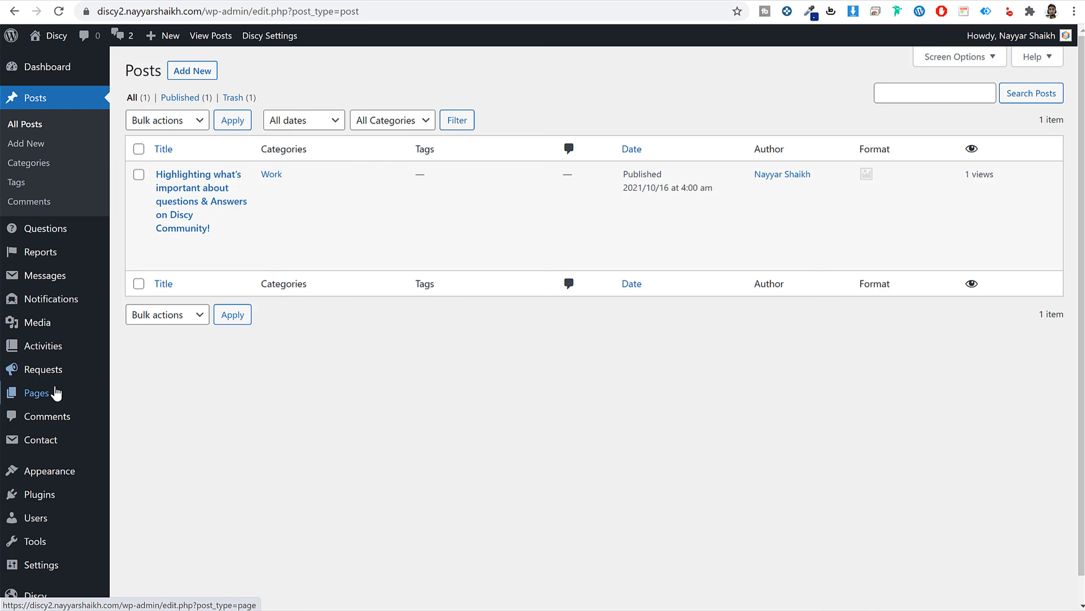
Publish a new page titled Blog using the Blog template.
click(55, 393)
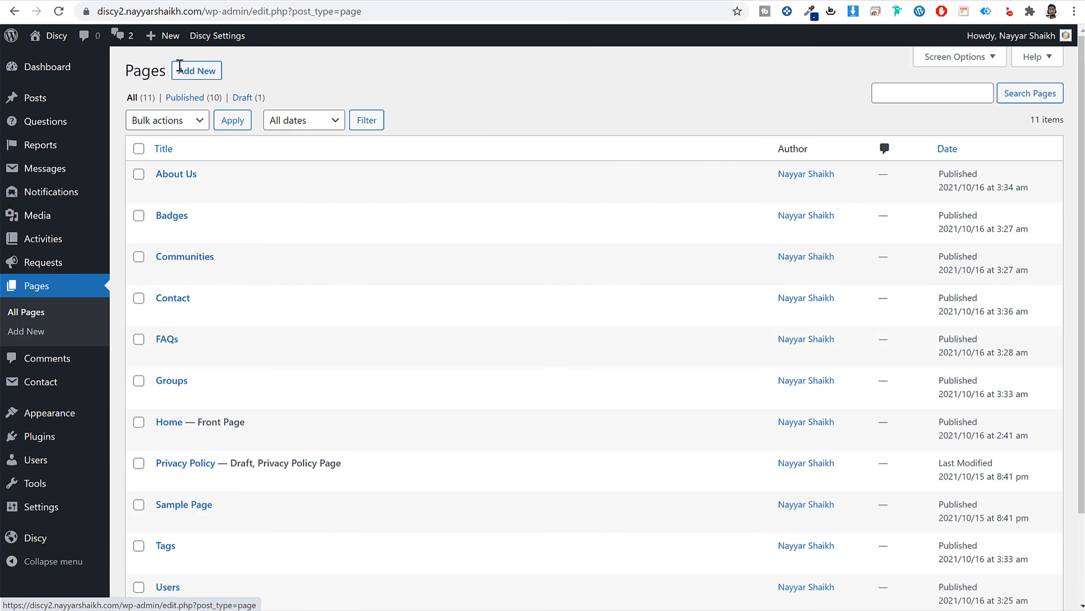
click(201, 71)
text(Bl)
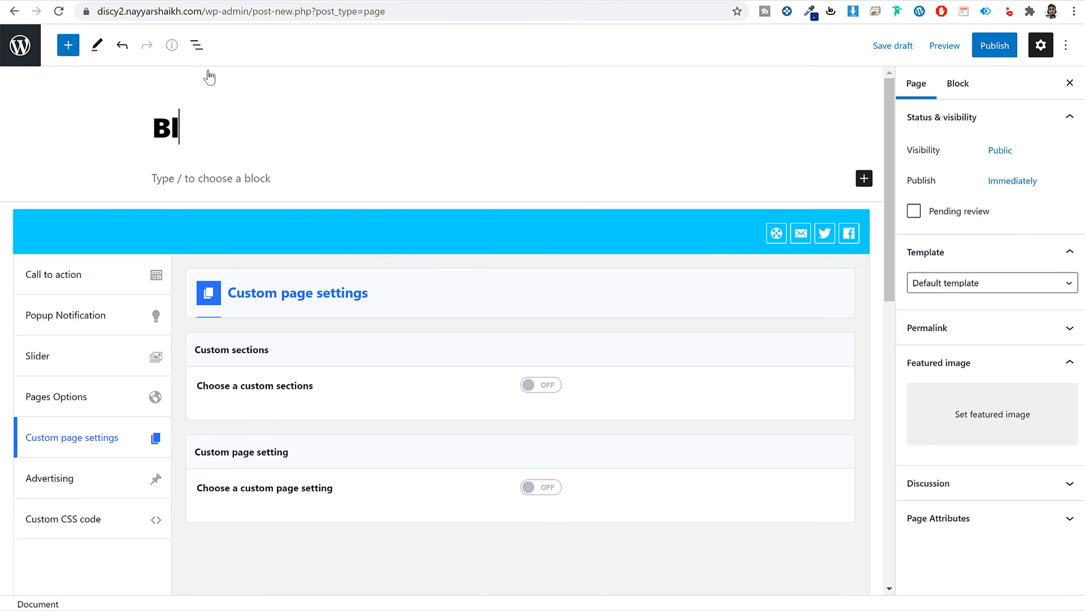
text(og)
click(962, 282)
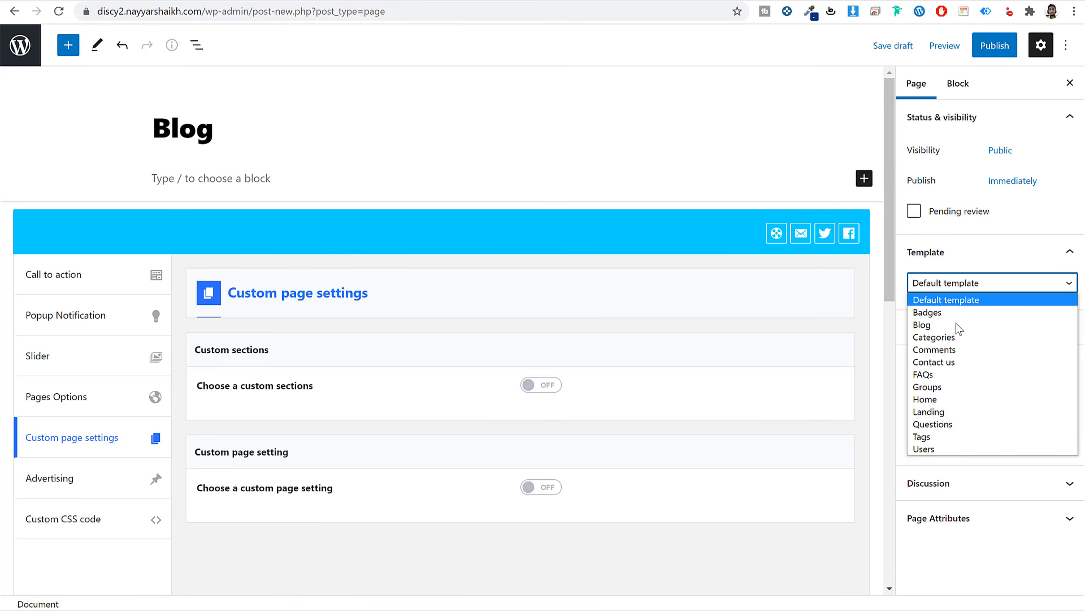
click(957, 326)
click(989, 49)
click(946, 51)
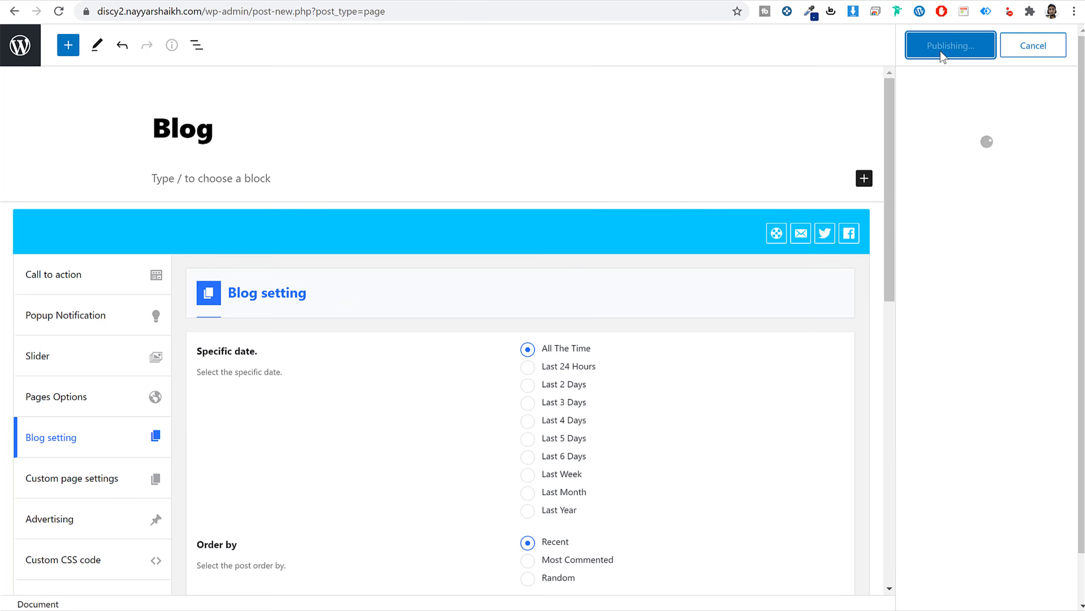
View the published Blog page on the live site, then go to the site's home page.
ctrl+click(138, 572)
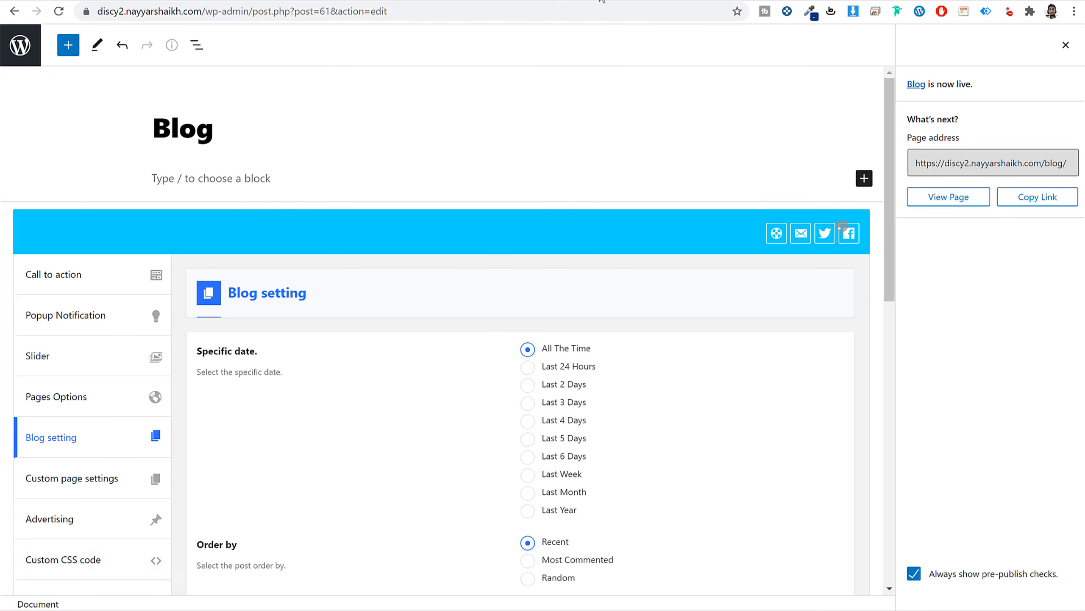
click(602, 1)
scroll(688, 399, down, 6)
scroll(688, 399, up, 6)
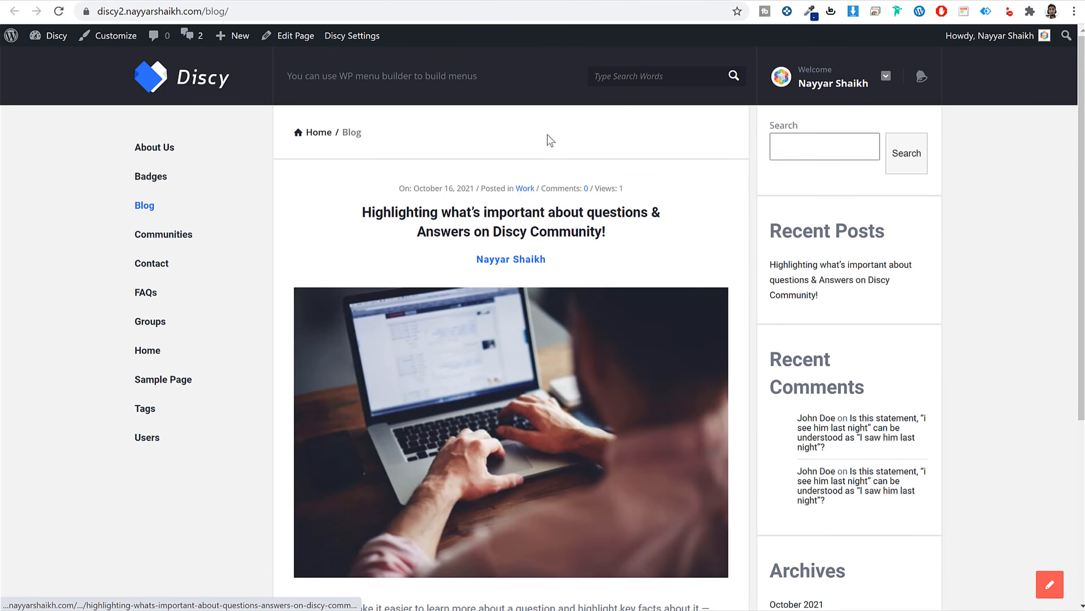
click(455, 1)
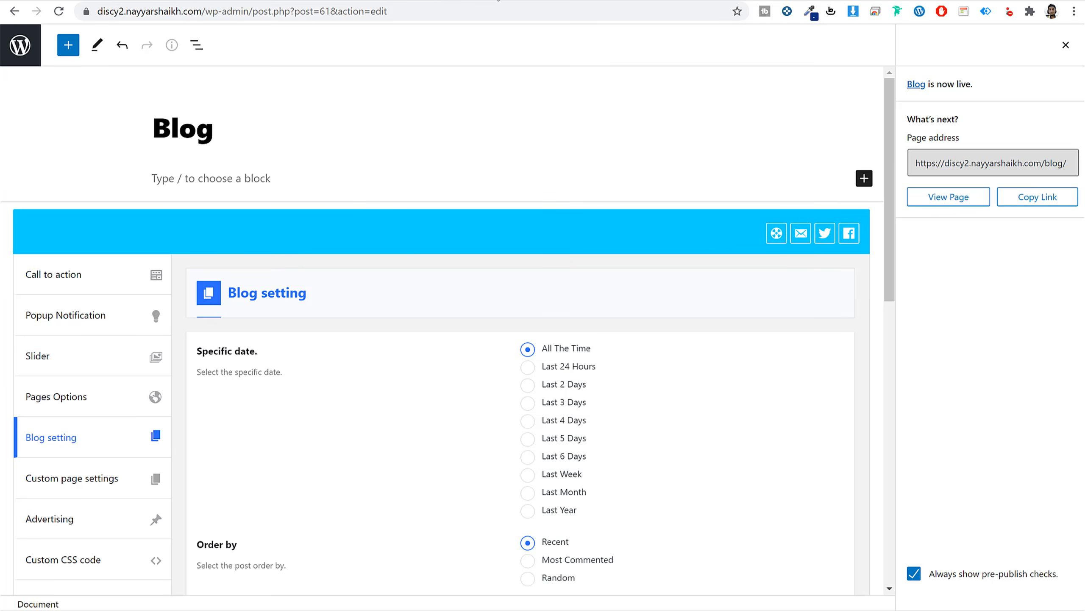
drag(206, 12, 97, 12)
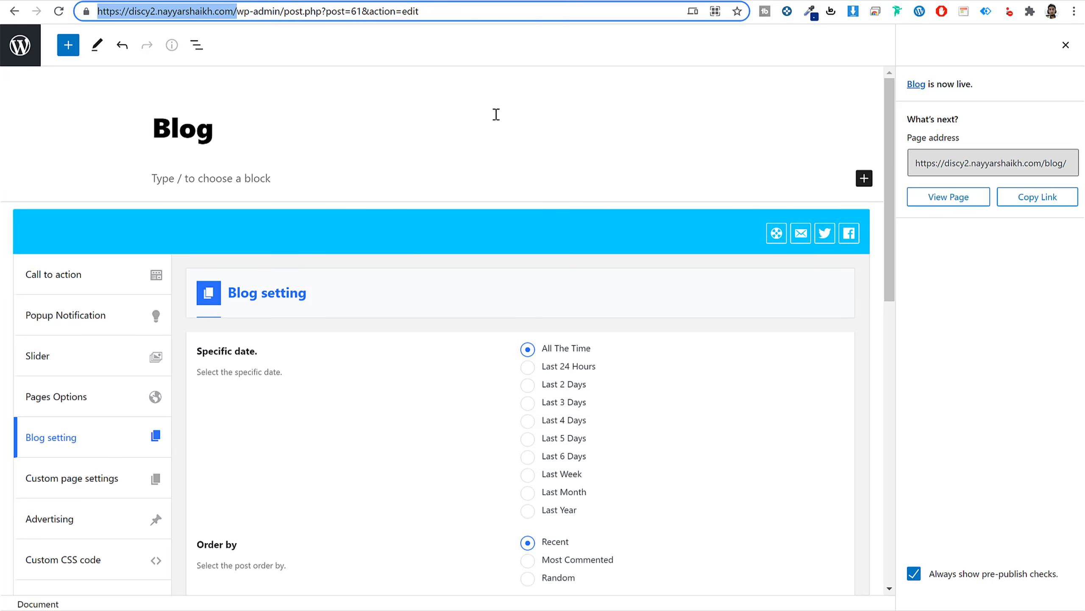
click(408, 1)
Review the Discy demo home page's Home, About Us, Blog and Contact Us header menu.
scroll(1017, 326, down, 5)
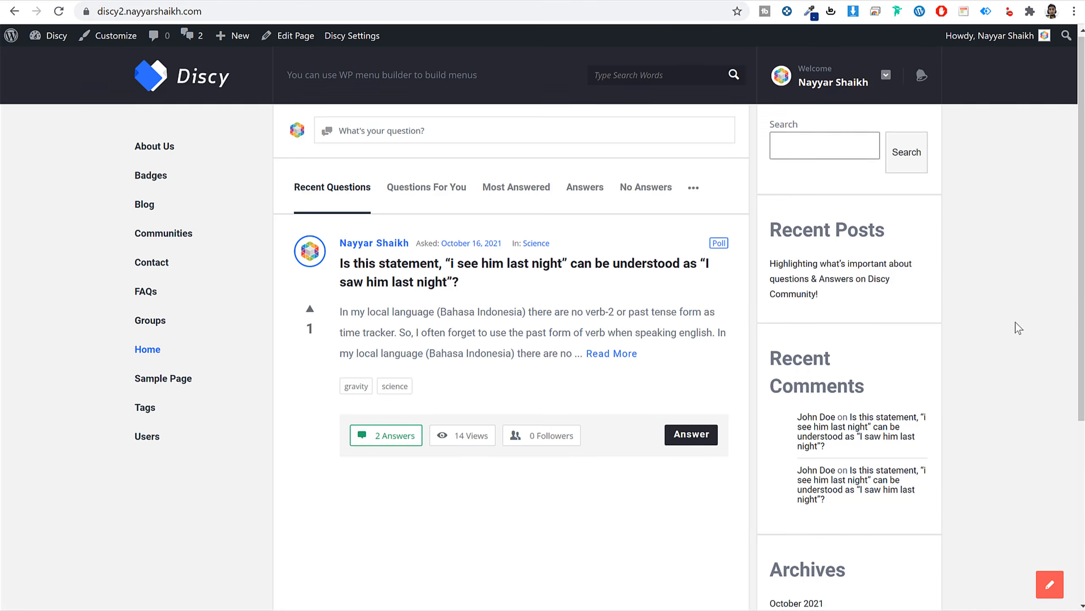
scroll(1017, 328, up, 5)
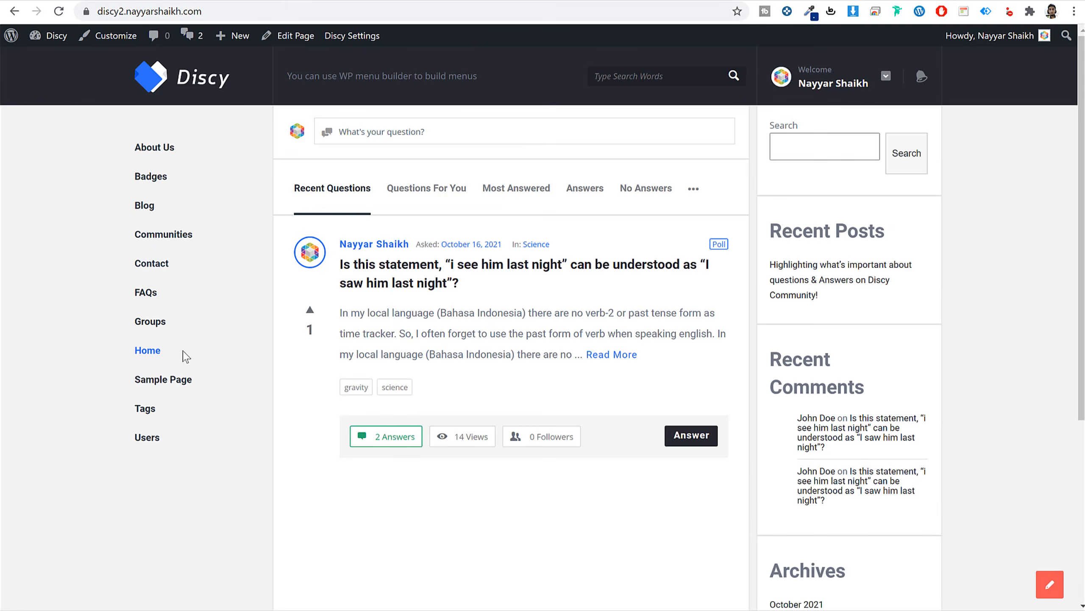
click(74, 1)
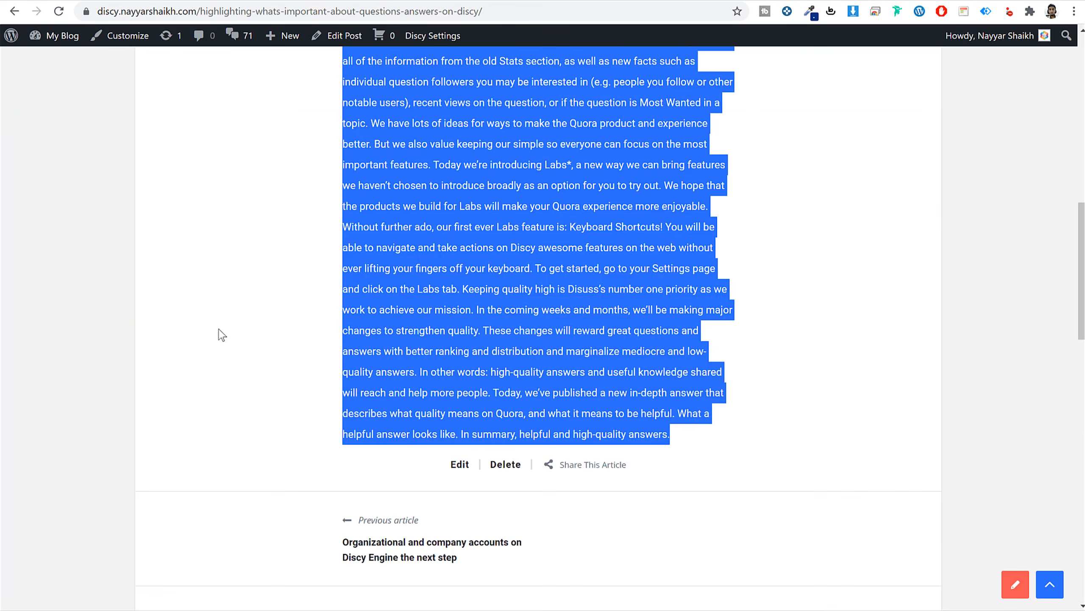
scroll(218, 336, up, 10)
click(191, 88)
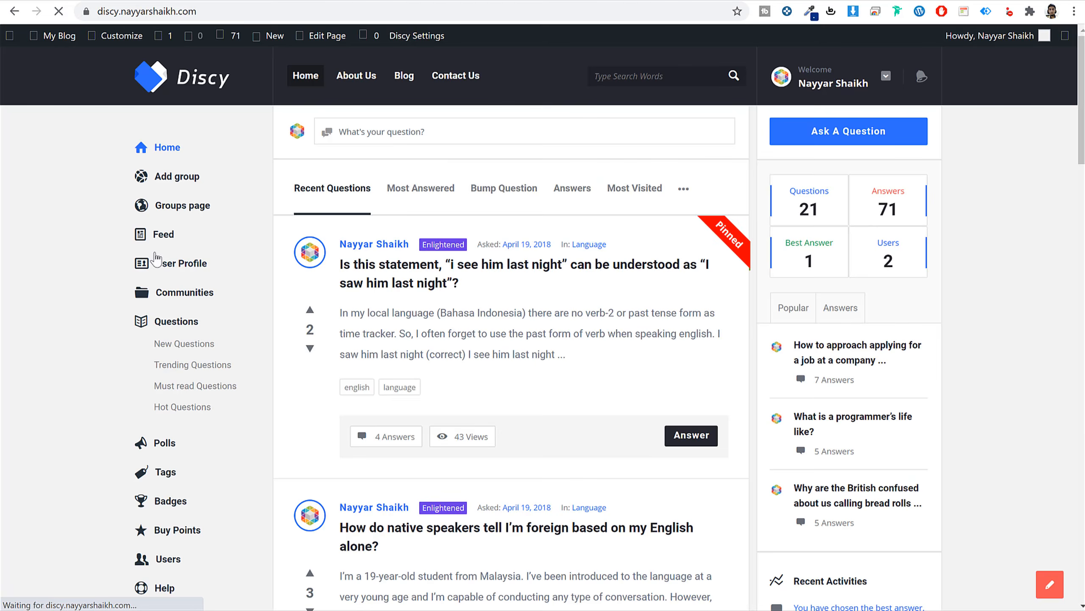
scroll(170, 387, down, 5)
scroll(351, 121, up, 5)
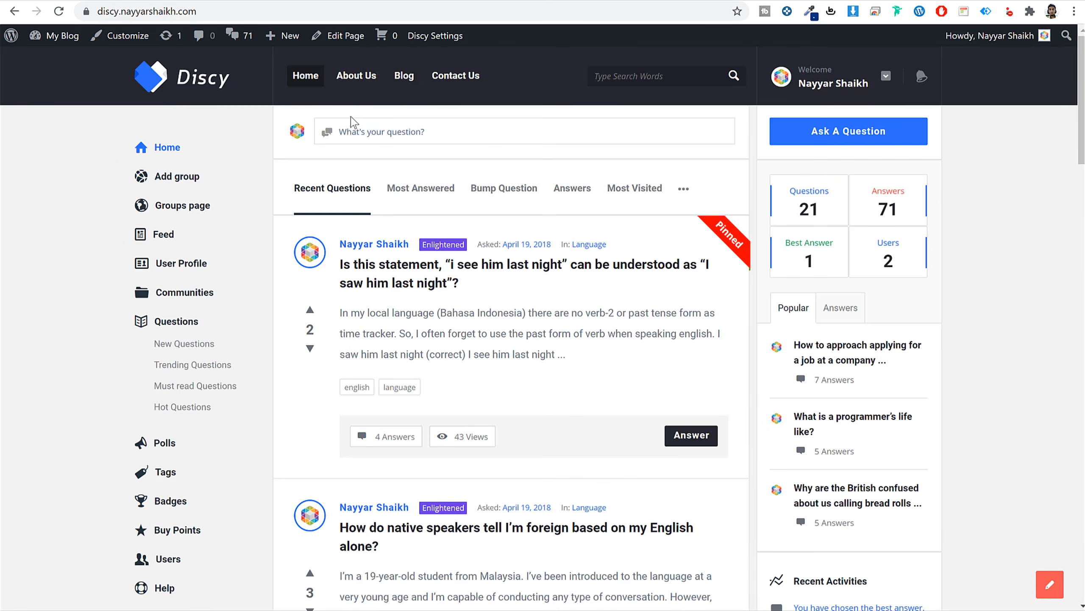
scroll(606, 395, down, 20)
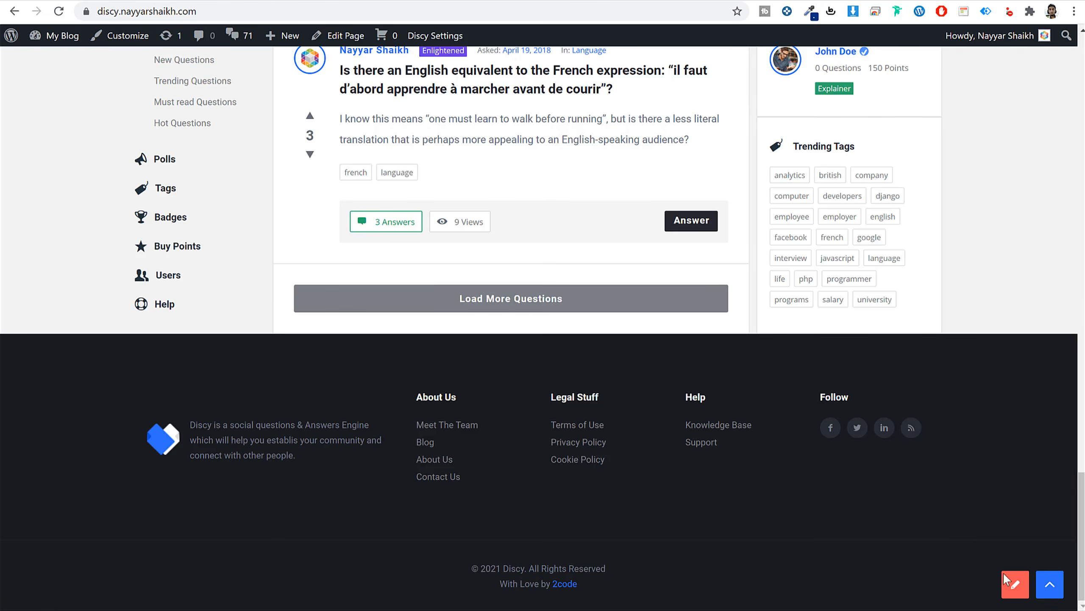
click(1050, 583)
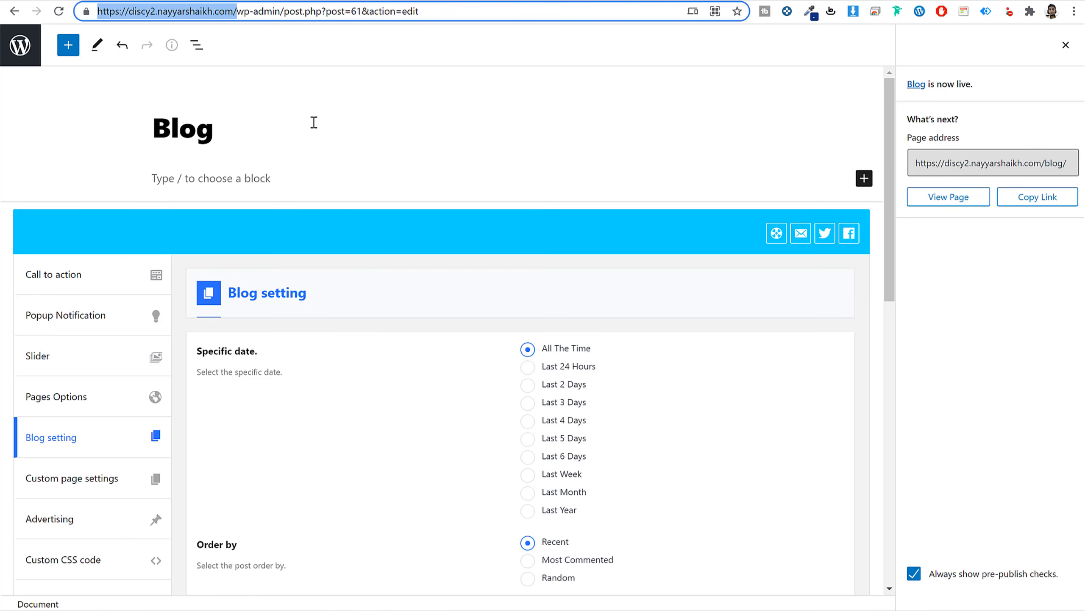
Go to Appearance > Menus in the WordPress admin.
click(19, 54)
scroll(339, 194, down, 3)
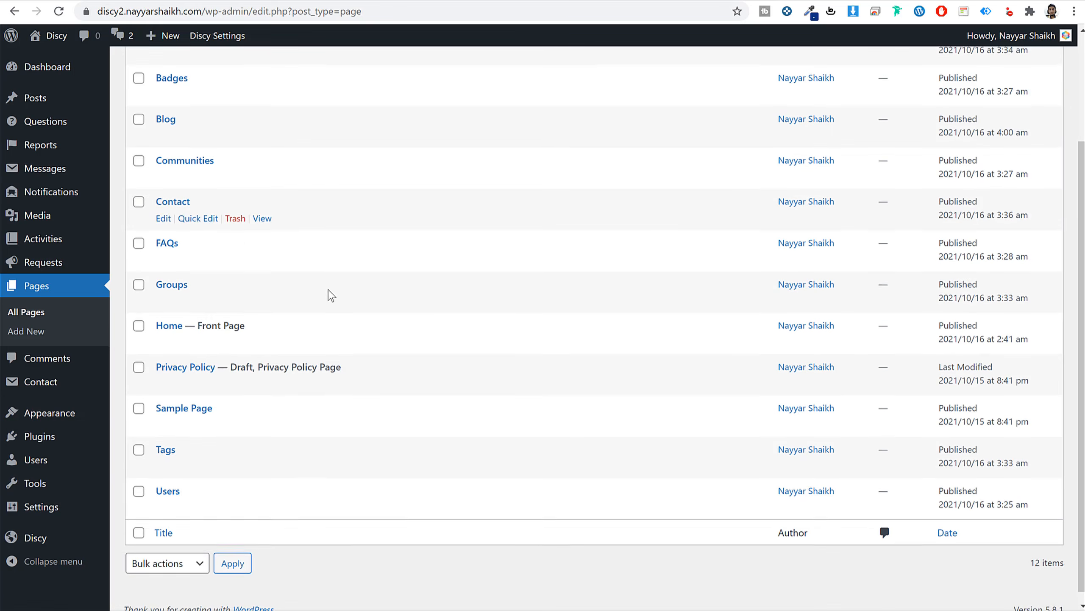
mouse_move(62, 421)
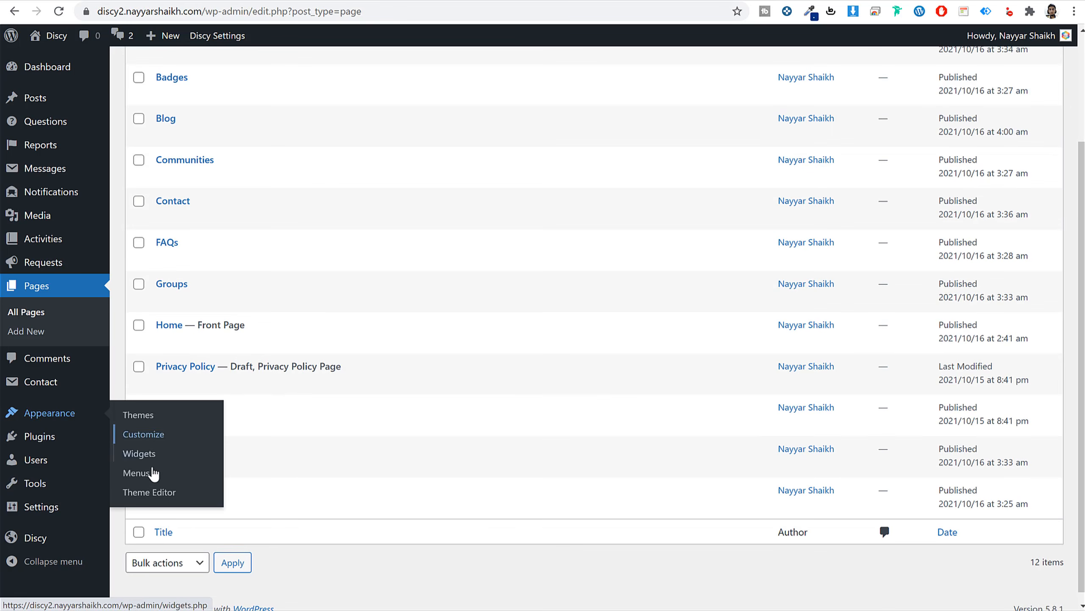
click(148, 477)
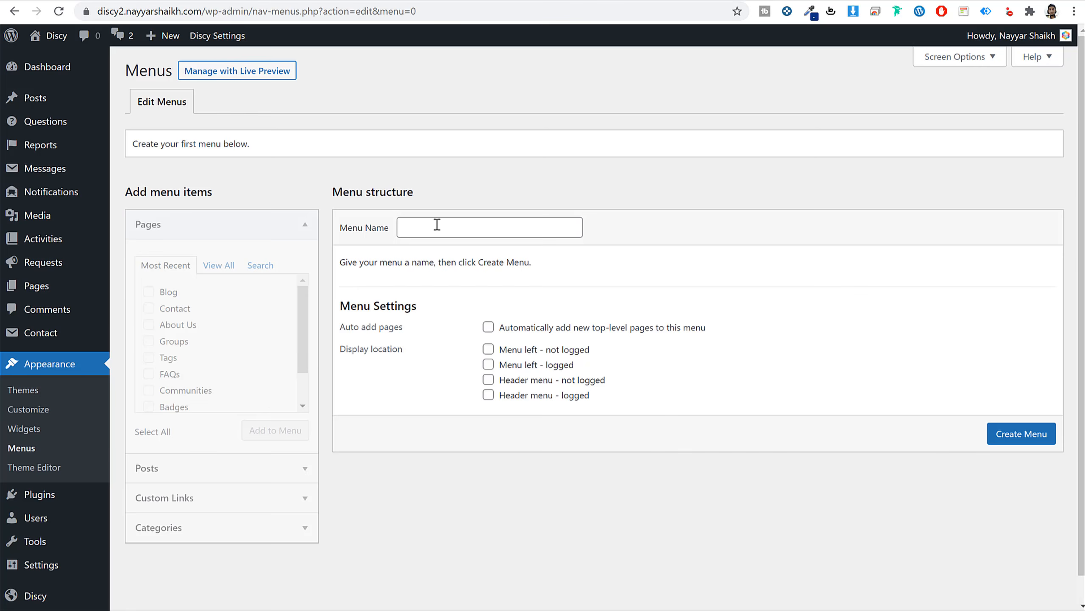
Create Main Menu and add the Home, About Us, Blog and Contact pages to it.
click(437, 224)
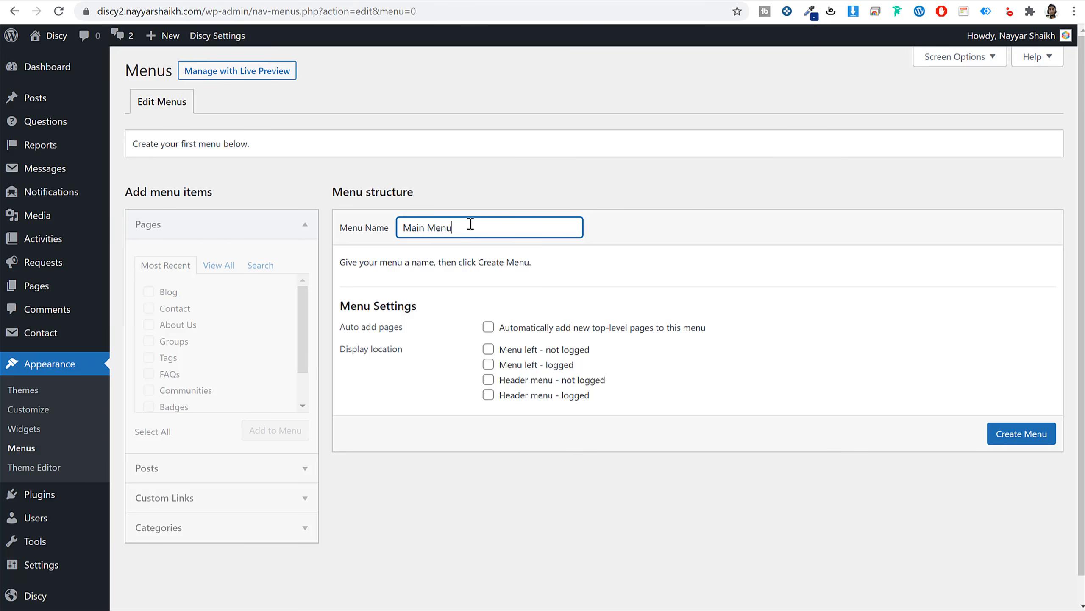
click(1030, 441)
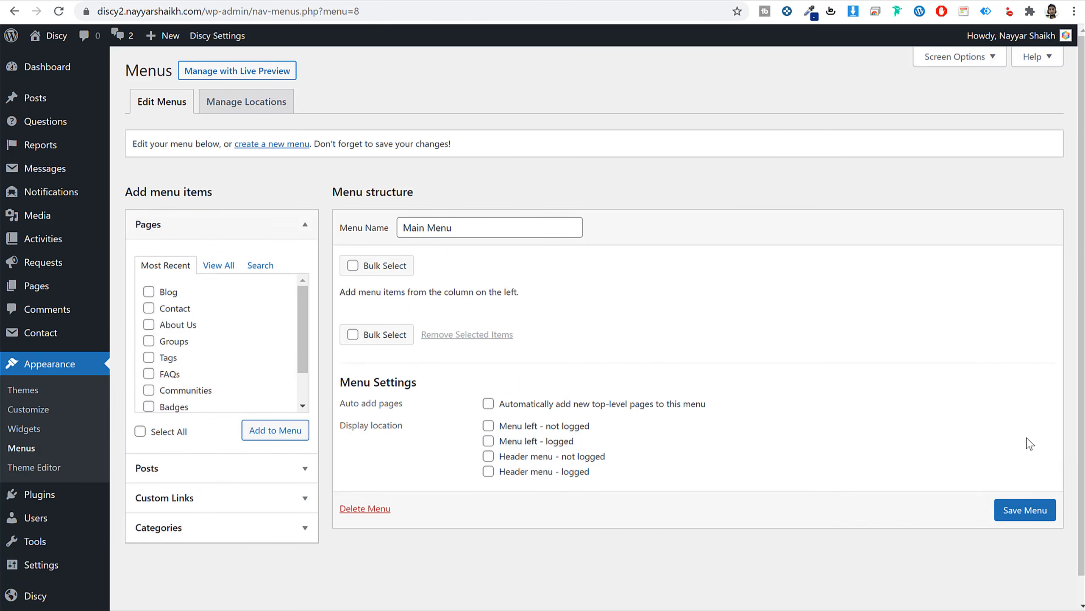
click(219, 265)
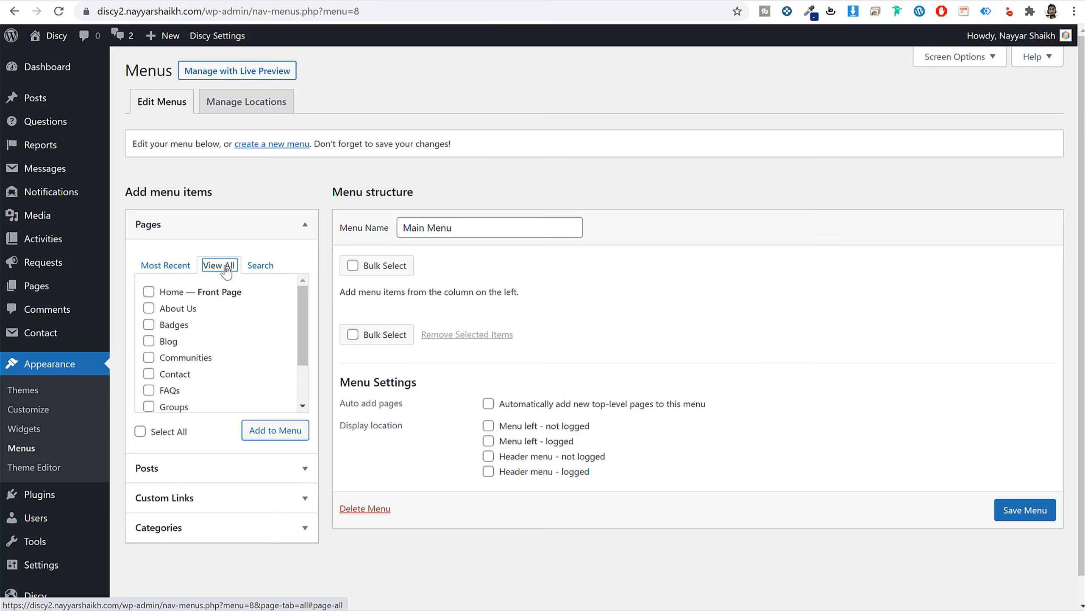
click(165, 294)
click(172, 311)
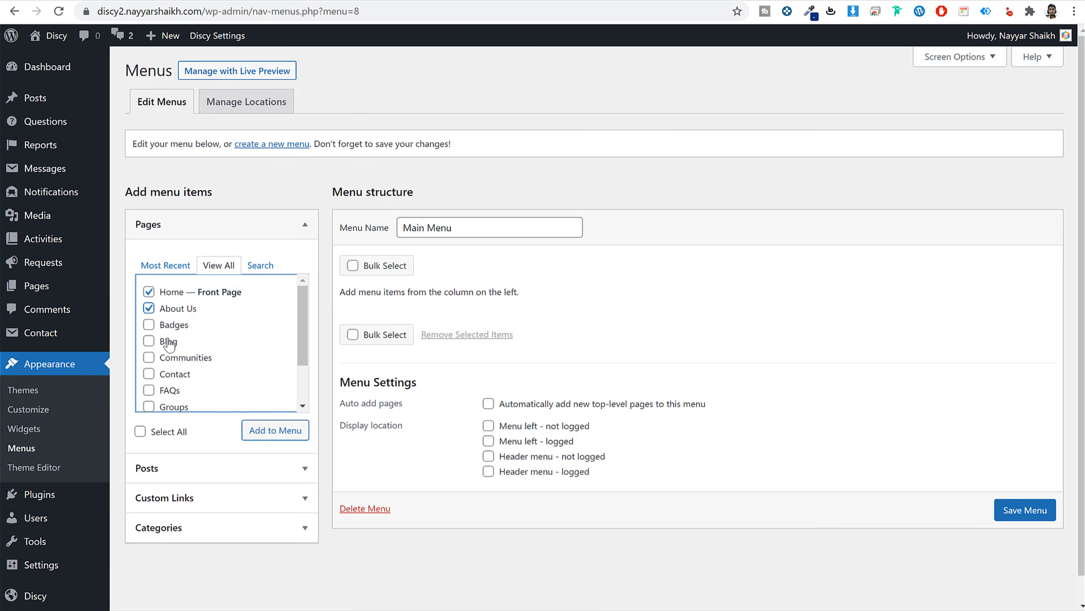
click(169, 342)
click(173, 374)
click(263, 431)
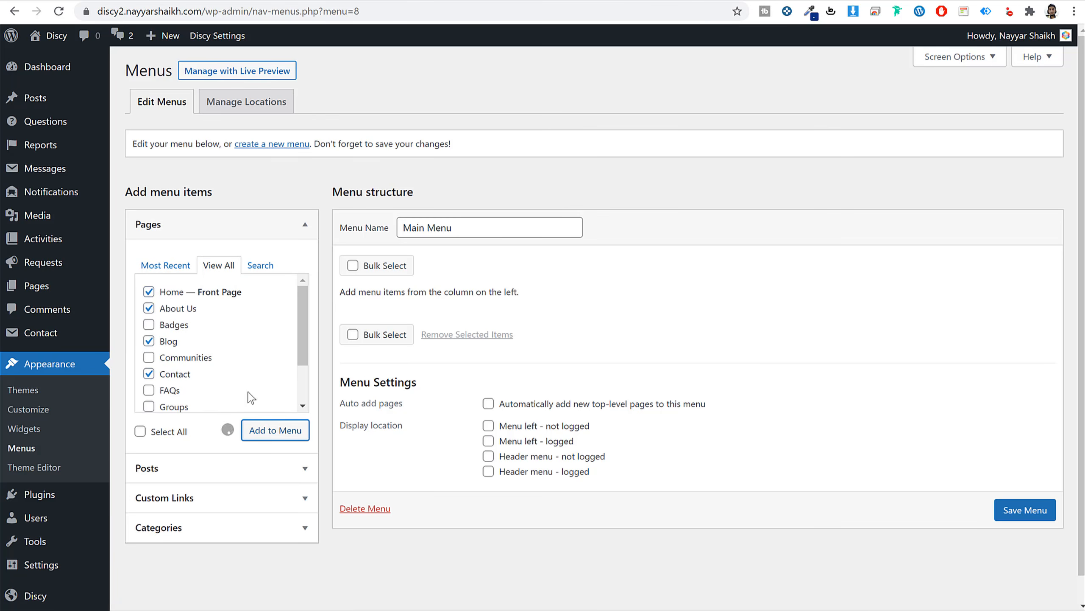
Assign Main Menu to both logged-out and logged-in header locations and save it.
scroll(654, 340, down, 3)
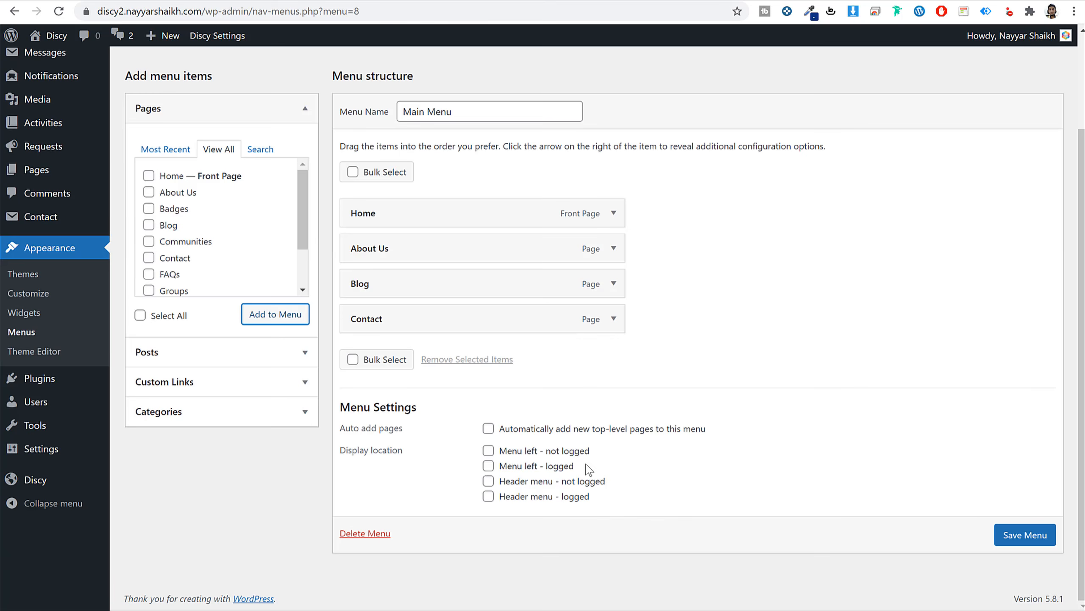
click(512, 482)
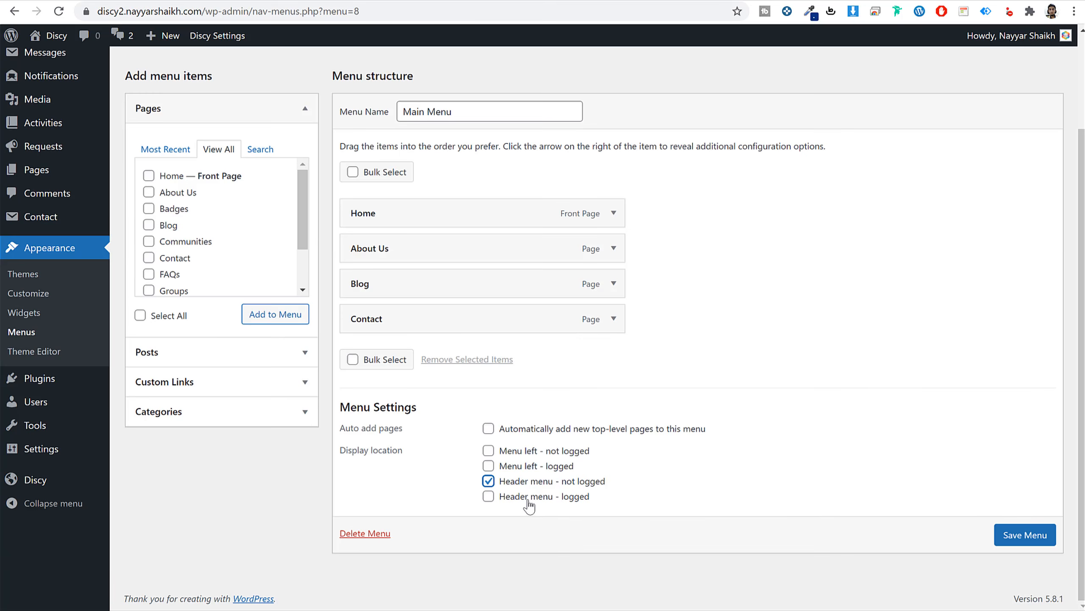
click(530, 497)
click(1037, 542)
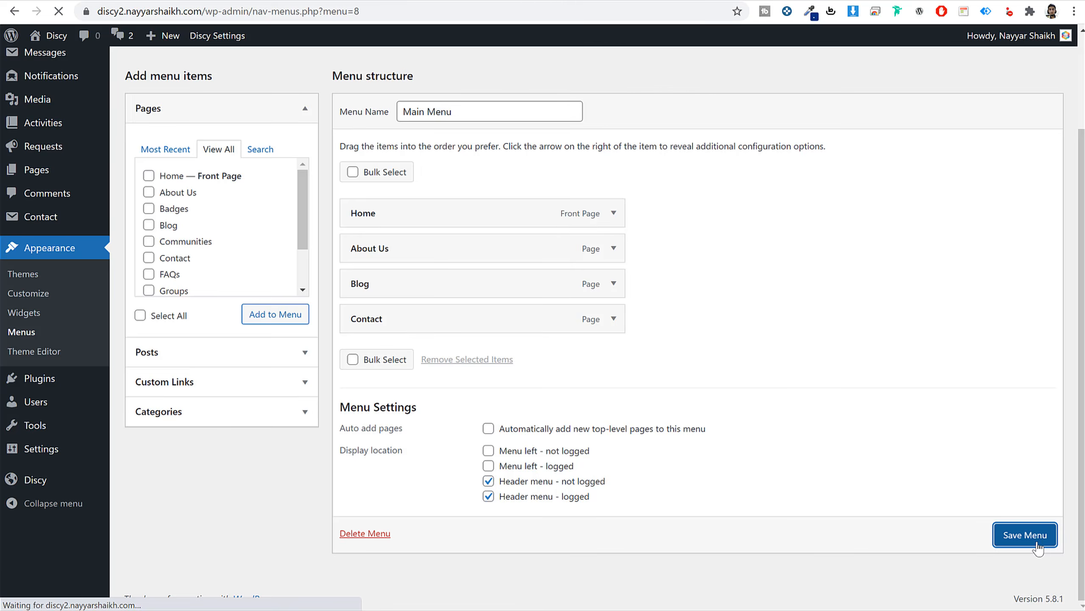
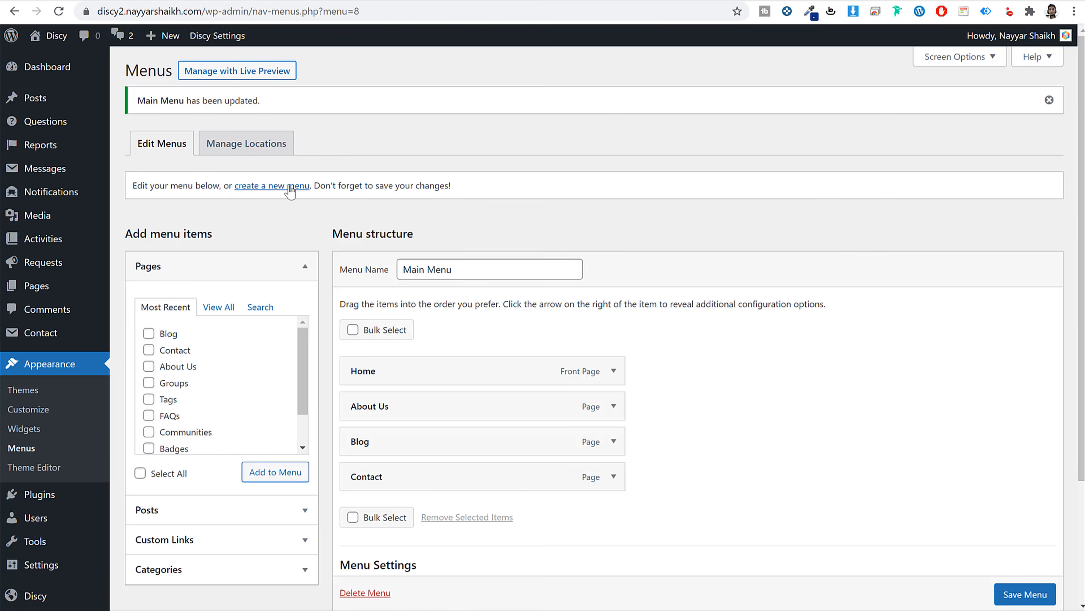
Create a new menu named Left Menu and list all pages with Home marked.
click(290, 191)
click(433, 223)
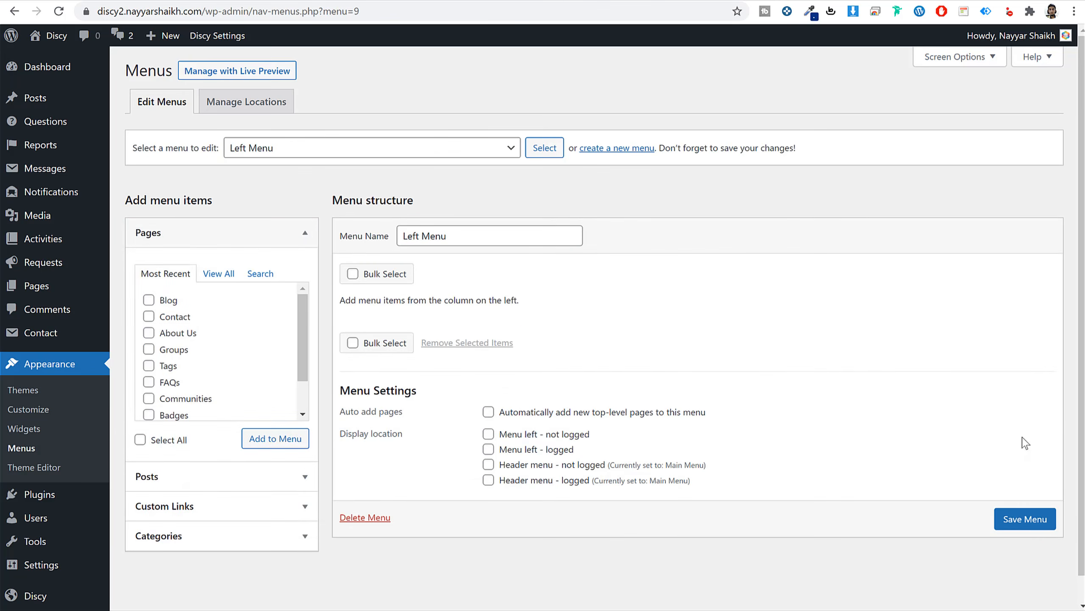
click(217, 273)
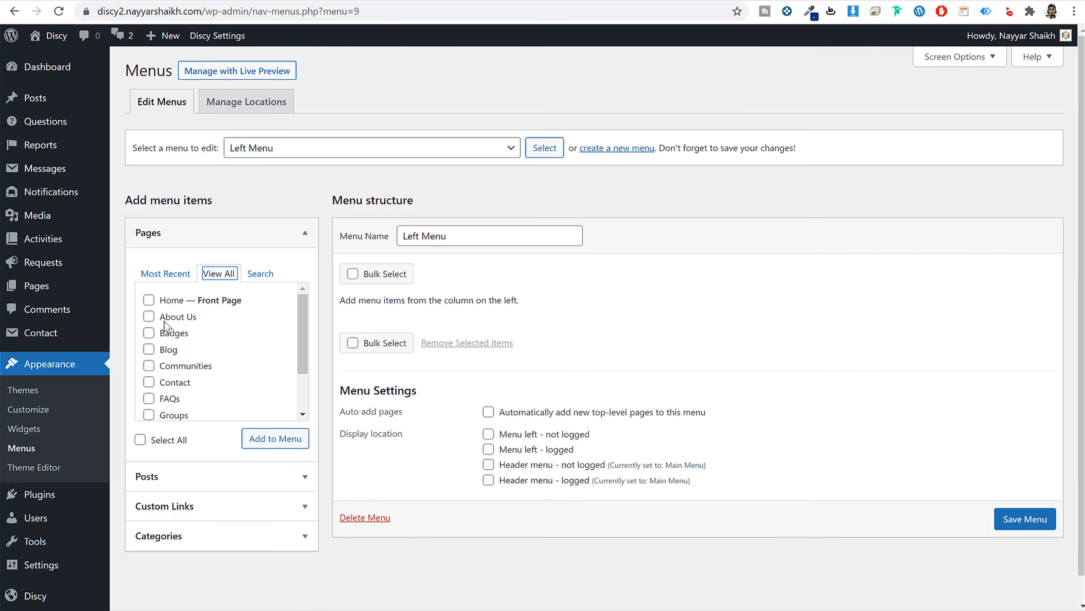
click(166, 300)
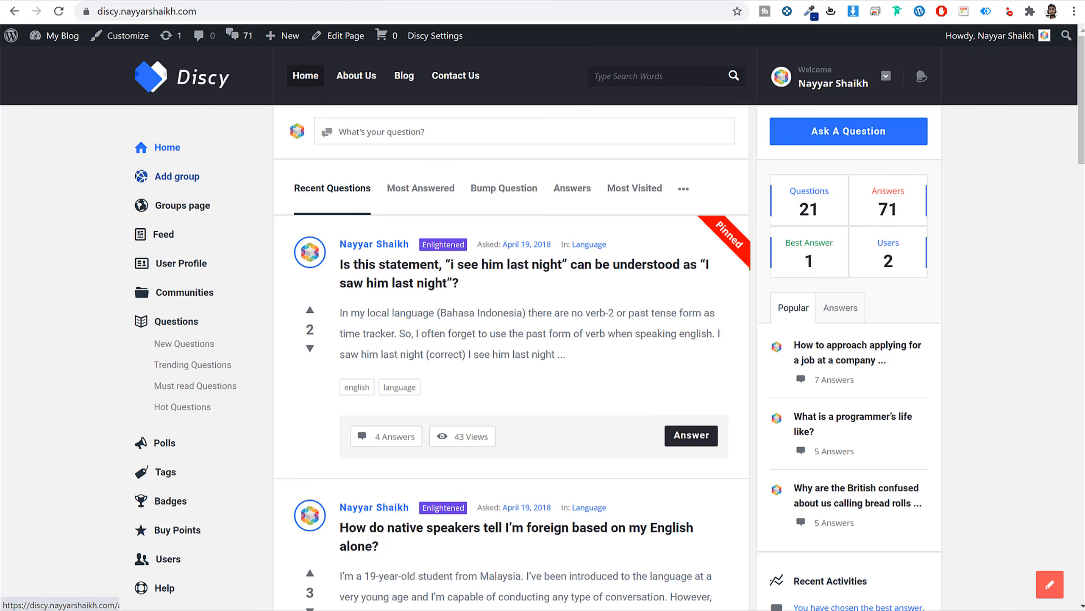
scroll(234, 344, down, 3)
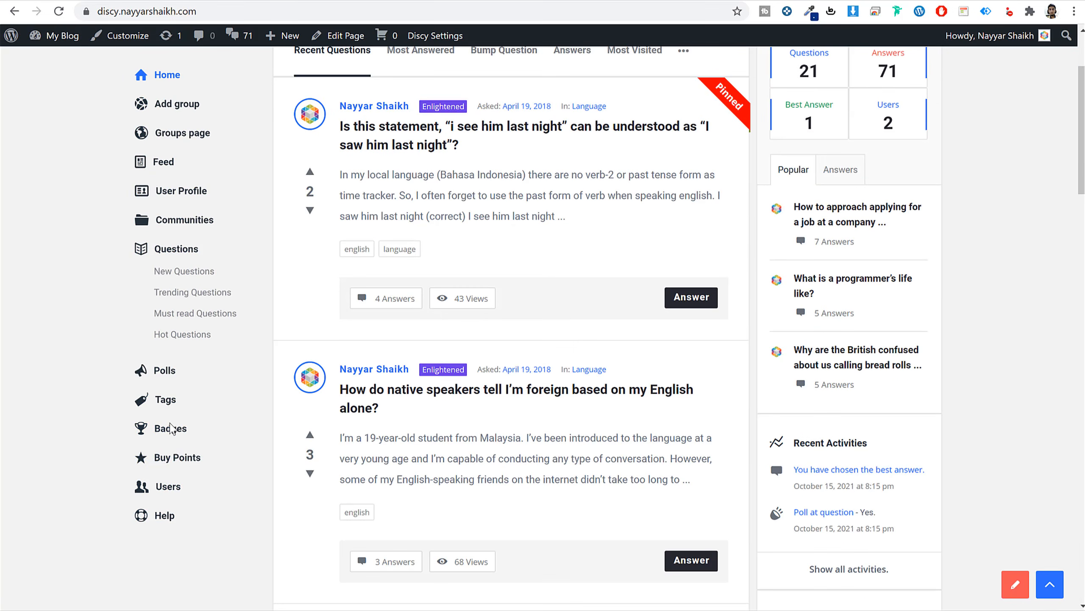
scroll(173, 509, up, 3)
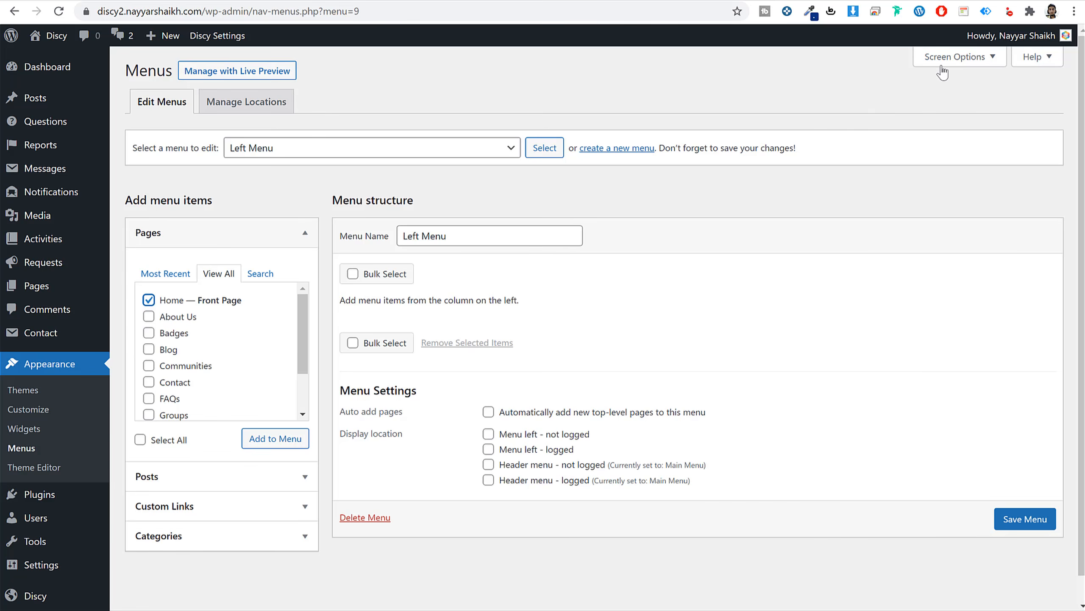
Enable the WPQA - Custom Links box and add Add group to the Left Menu.
click(960, 59)
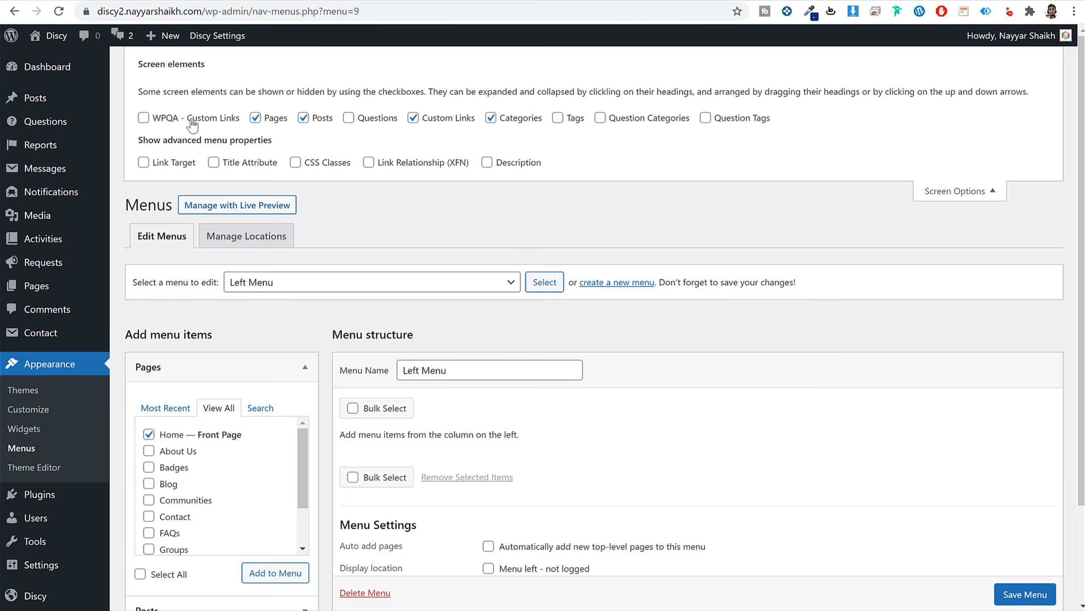
click(170, 121)
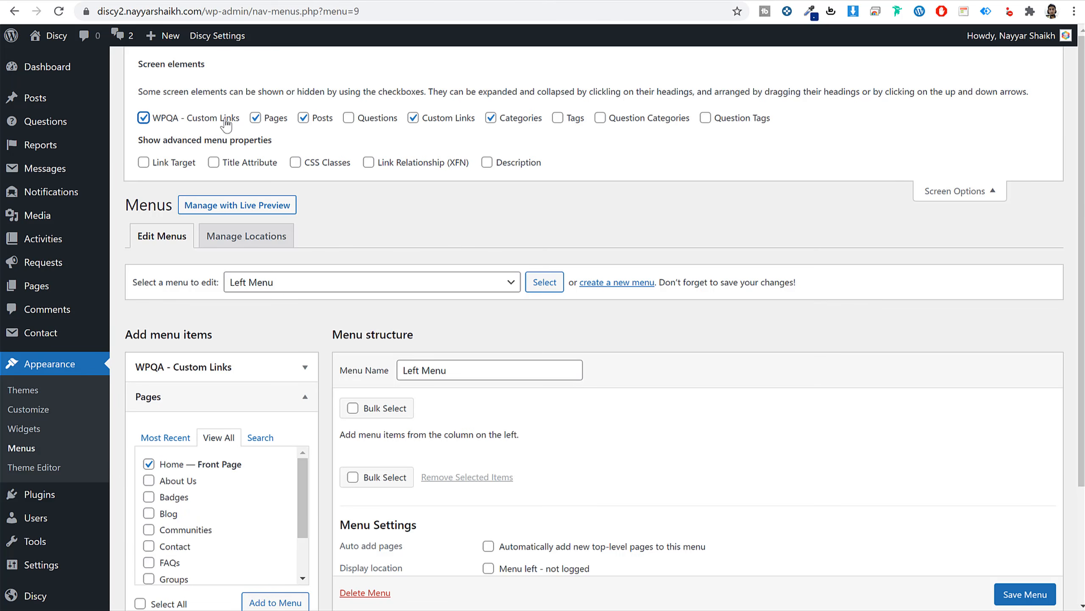
click(951, 193)
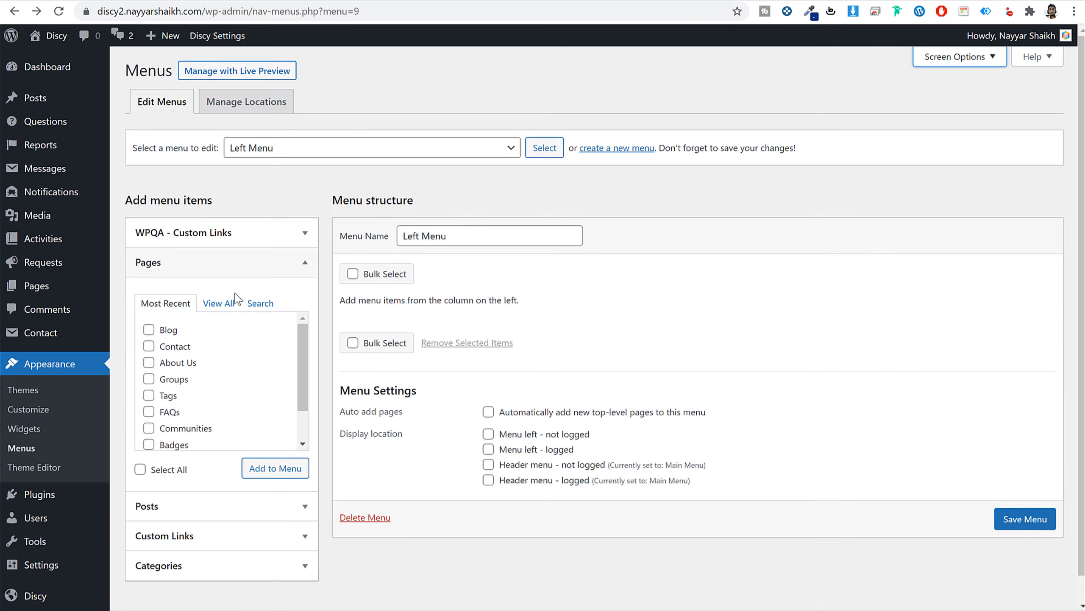
click(252, 239)
scroll(280, 381, down, 3)
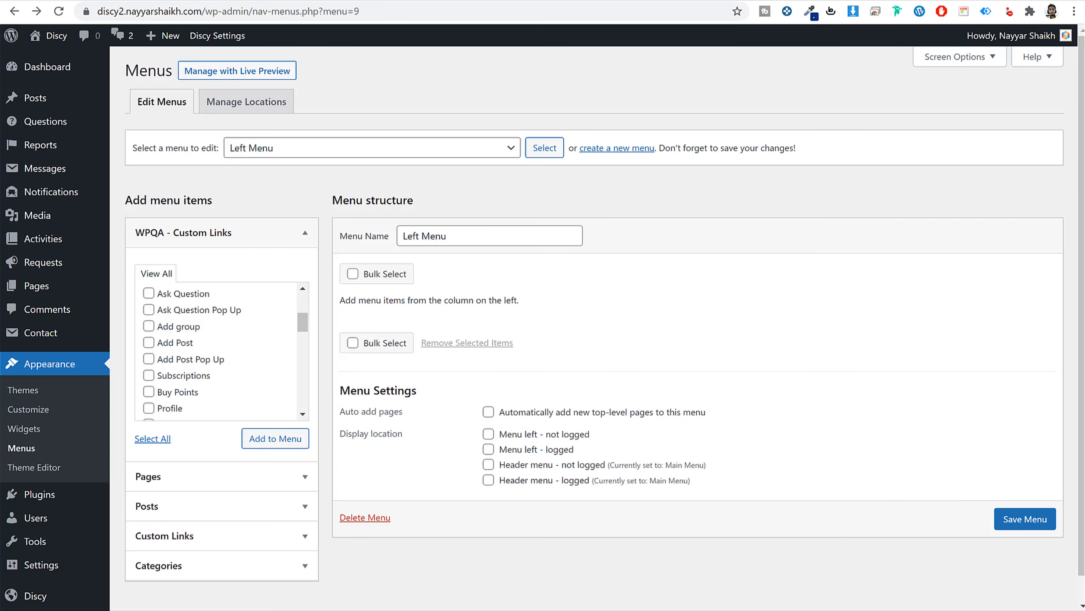
click(172, 327)
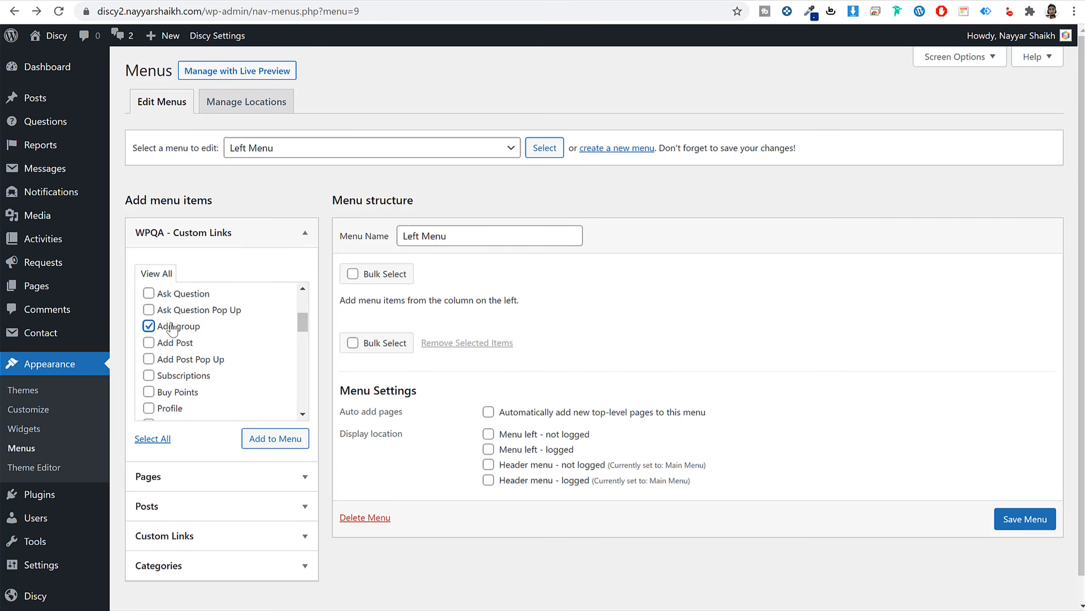
click(263, 439)
click(280, 233)
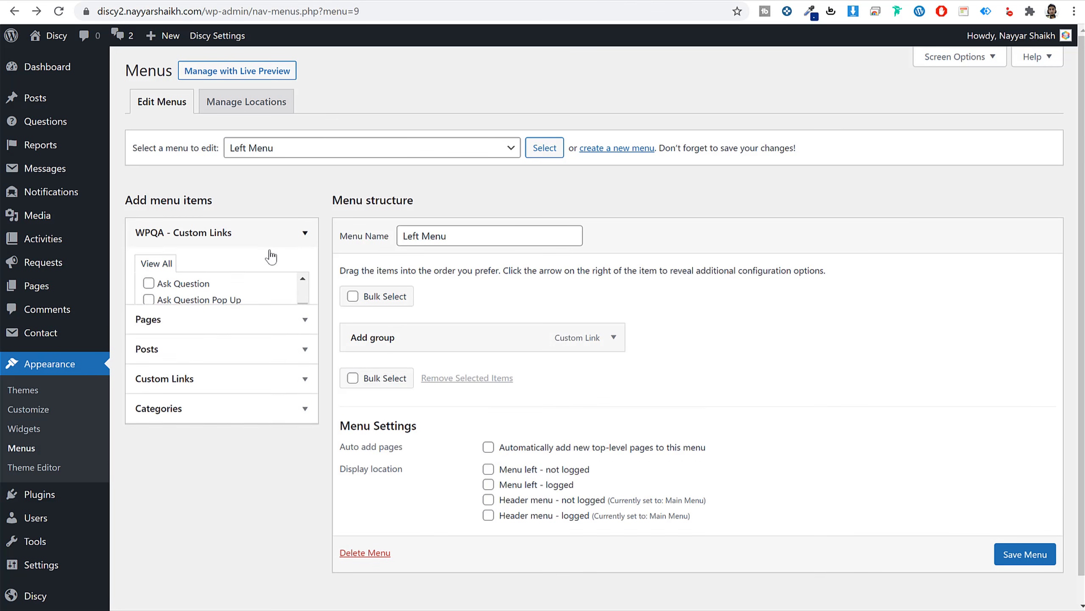
Add the Home page and move Add group below Home.
click(218, 263)
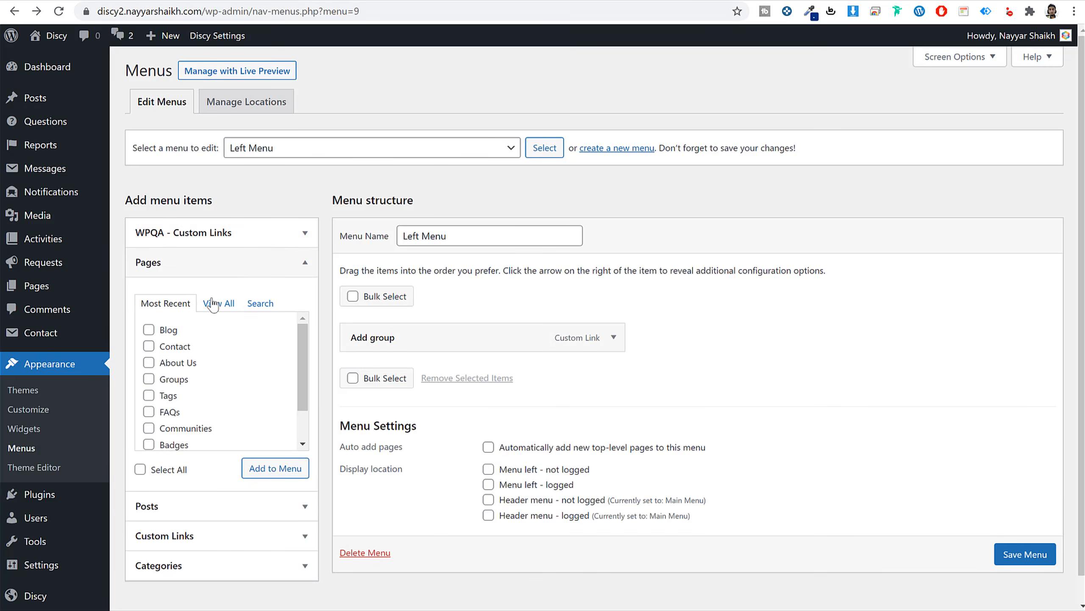
click(216, 303)
click(148, 329)
click(264, 470)
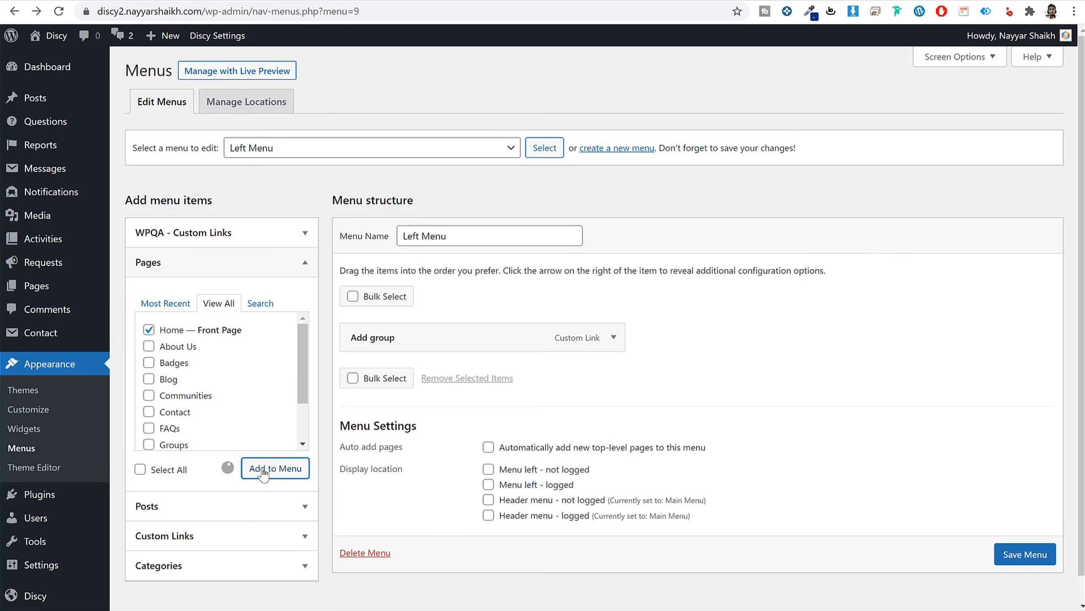
drag(398, 348, 389, 377)
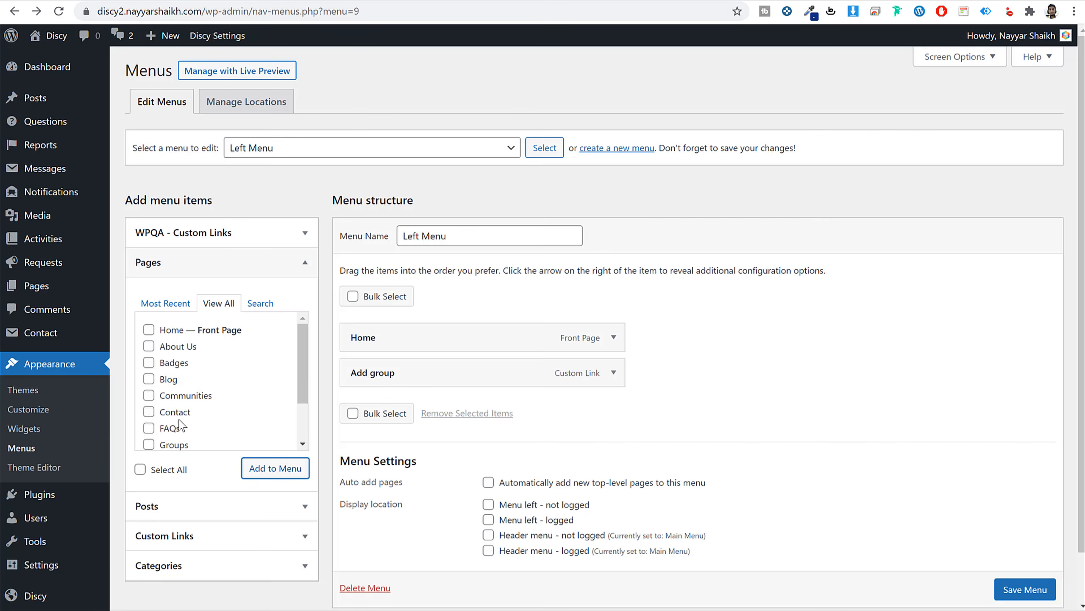
scroll(180, 425, down, 2)
Add the Groups page, then the Polls and Buy Points custom links to the Left Menu.
click(149, 384)
click(274, 470)
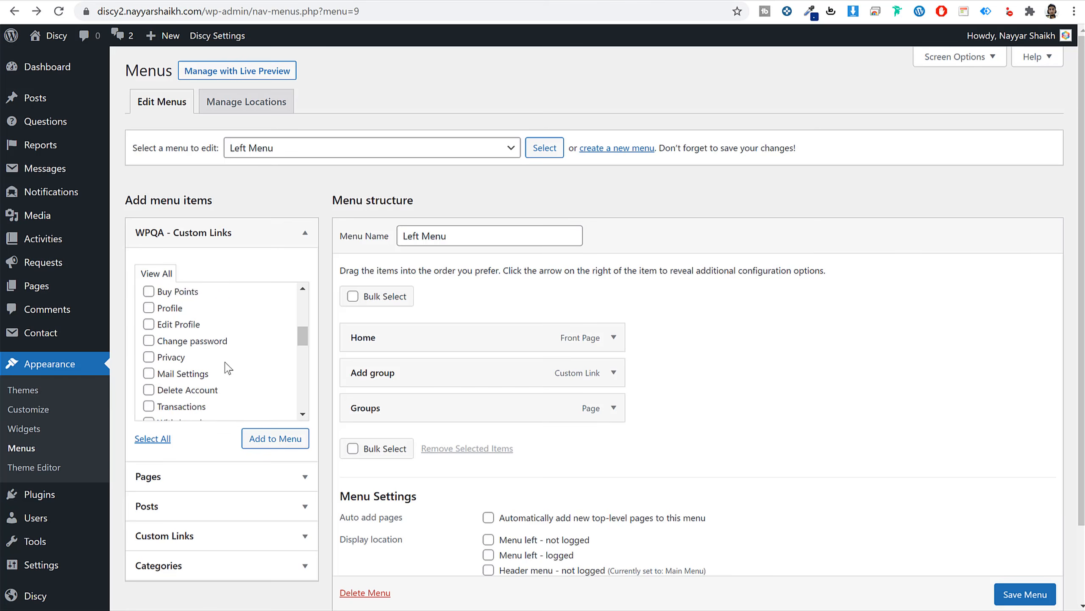
scroll(225, 367, down, 2)
scroll(226, 366, up, 3)
click(193, 323)
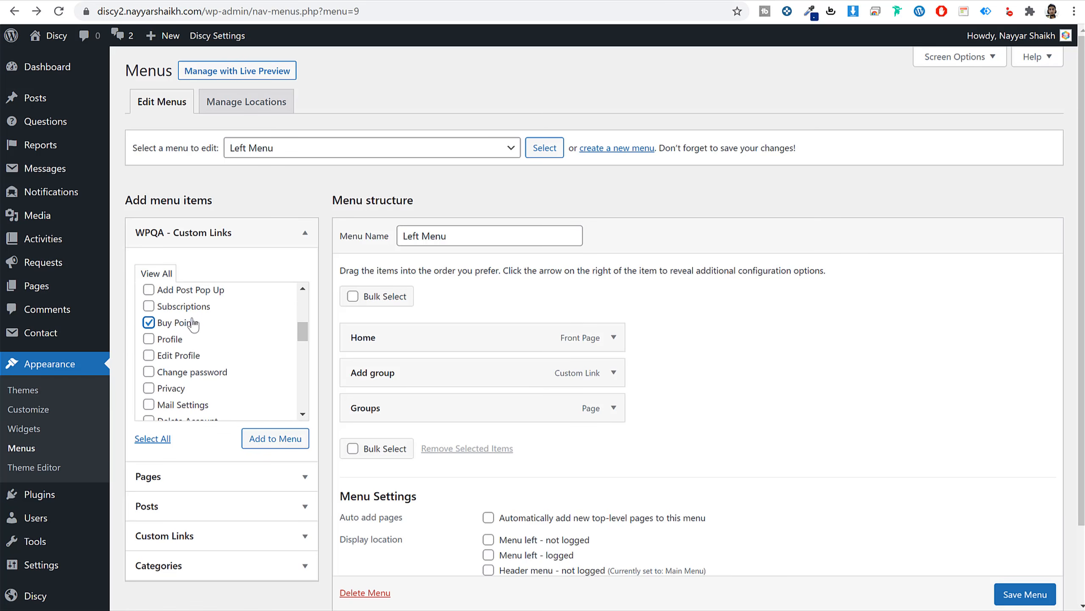
scroll(216, 340, down, 2)
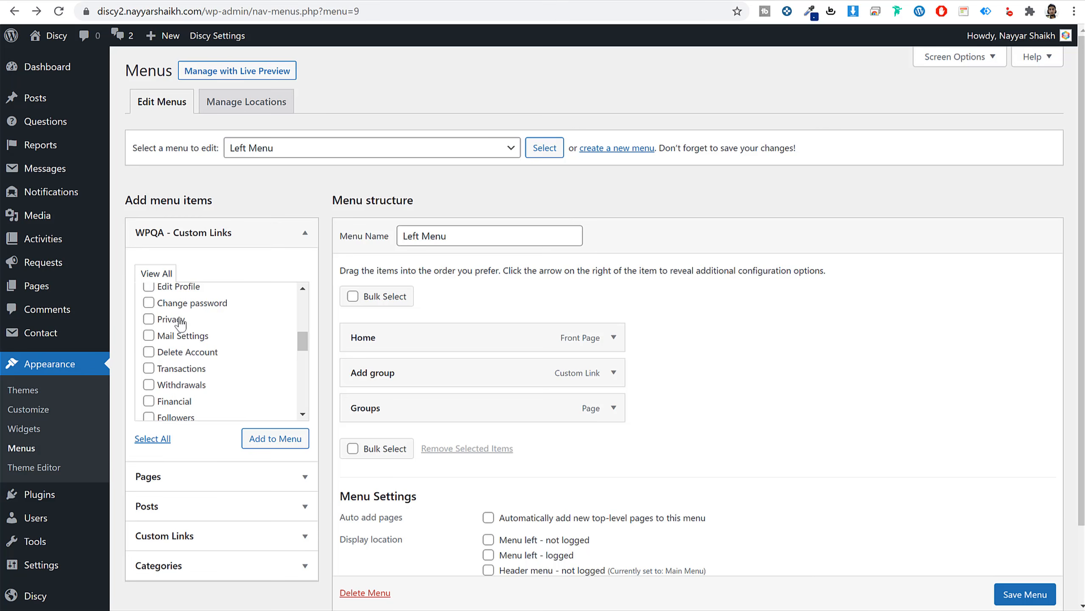
scroll(210, 349, down, 3)
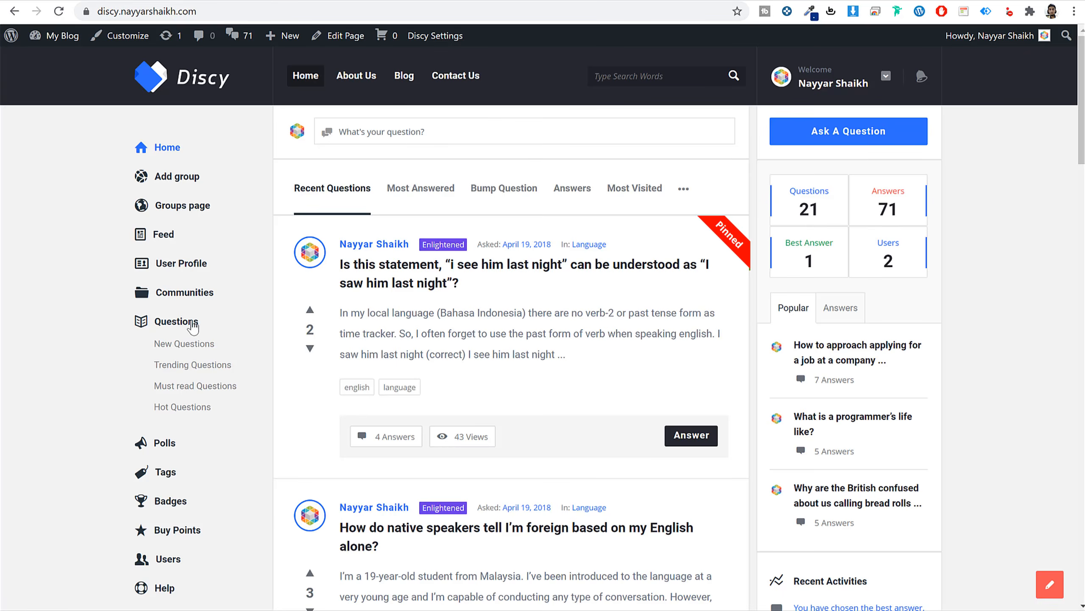
scroll(209, 377, down, 2)
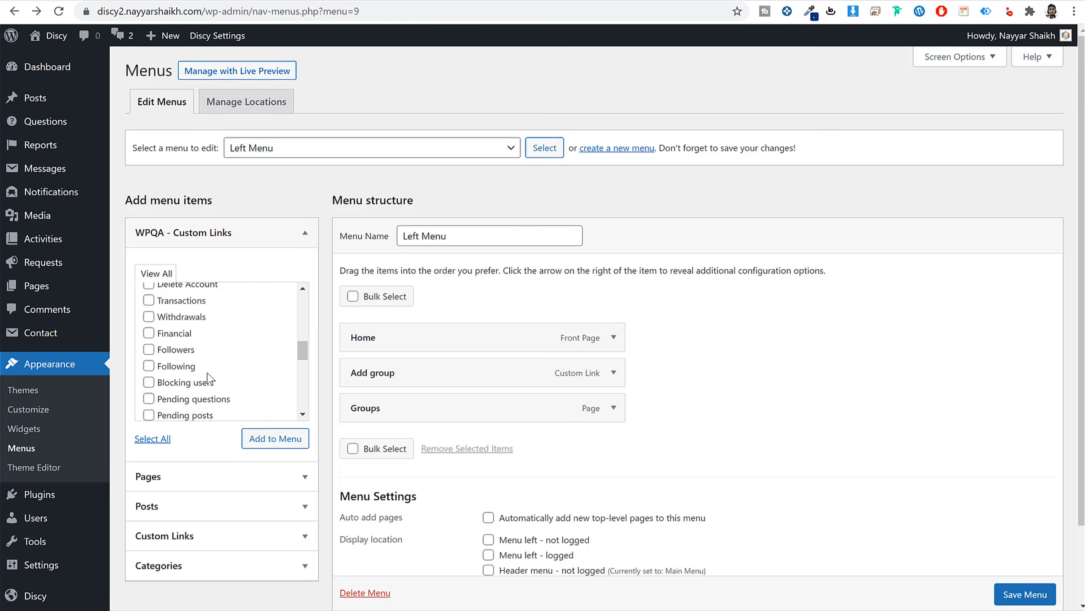
scroll(207, 376, up, 5)
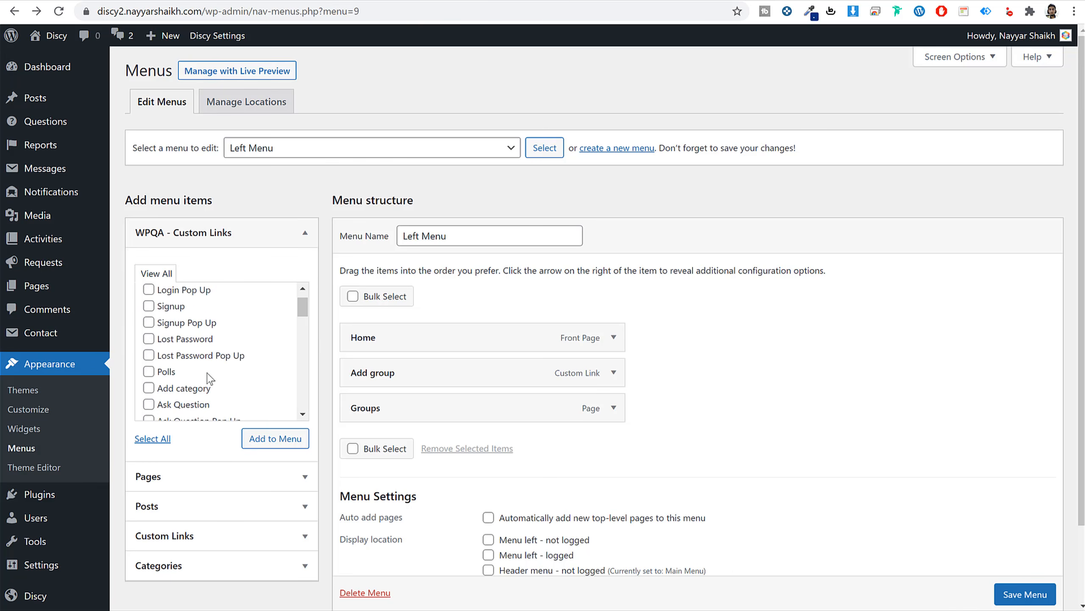
scroll(209, 378, up, 1)
click(168, 400)
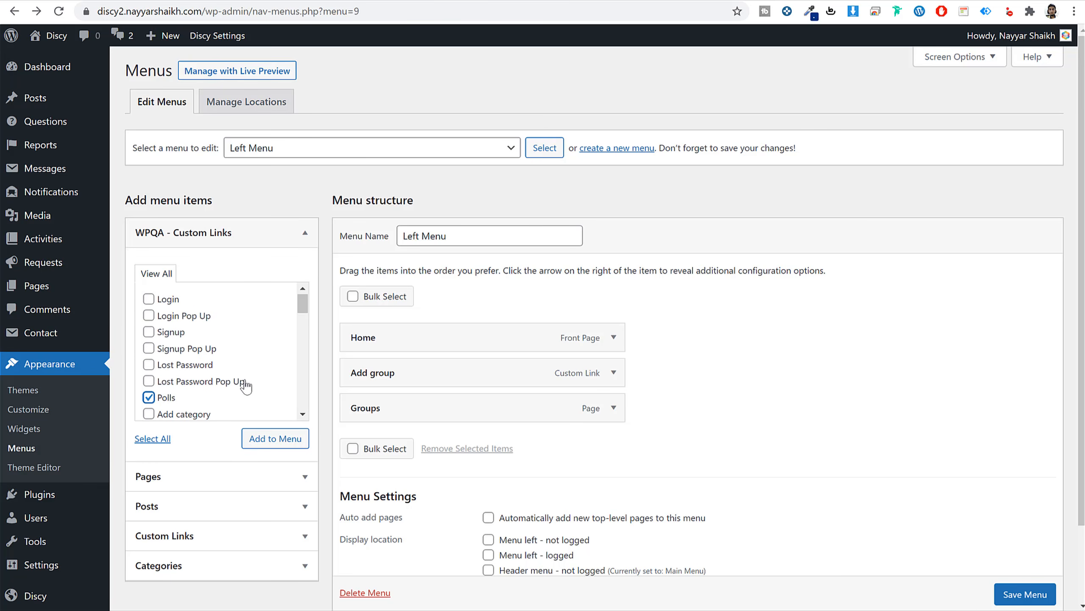
scroll(246, 386, down, 4)
scroll(248, 382, down, 2)
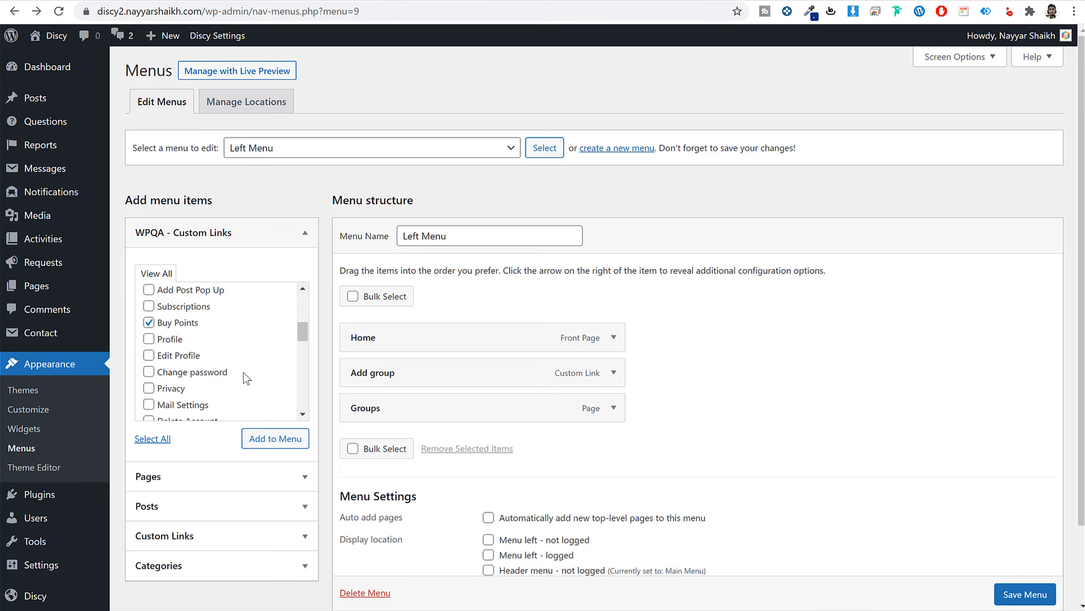
click(276, 439)
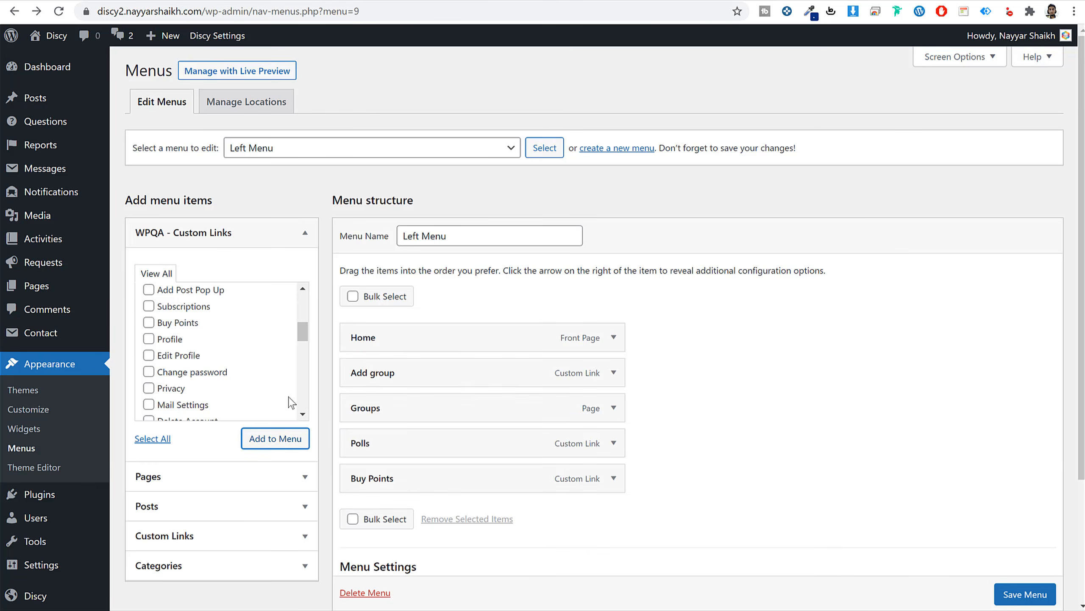
Add the Badges, FAQs, Tags and Users pages to the Left Menu.
scroll(686, 417, down, 3)
click(242, 338)
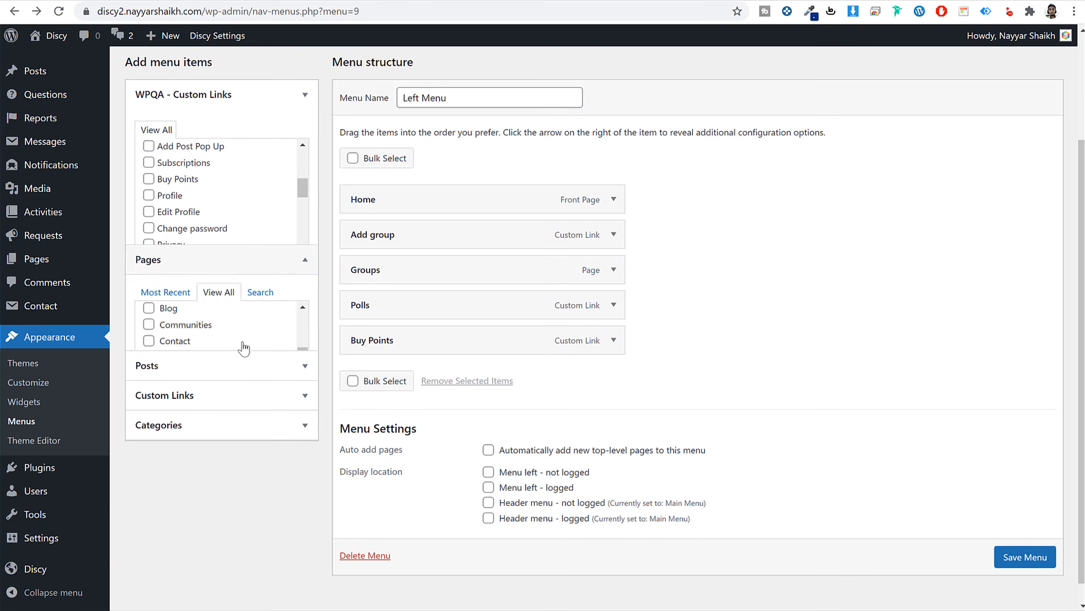
click(173, 235)
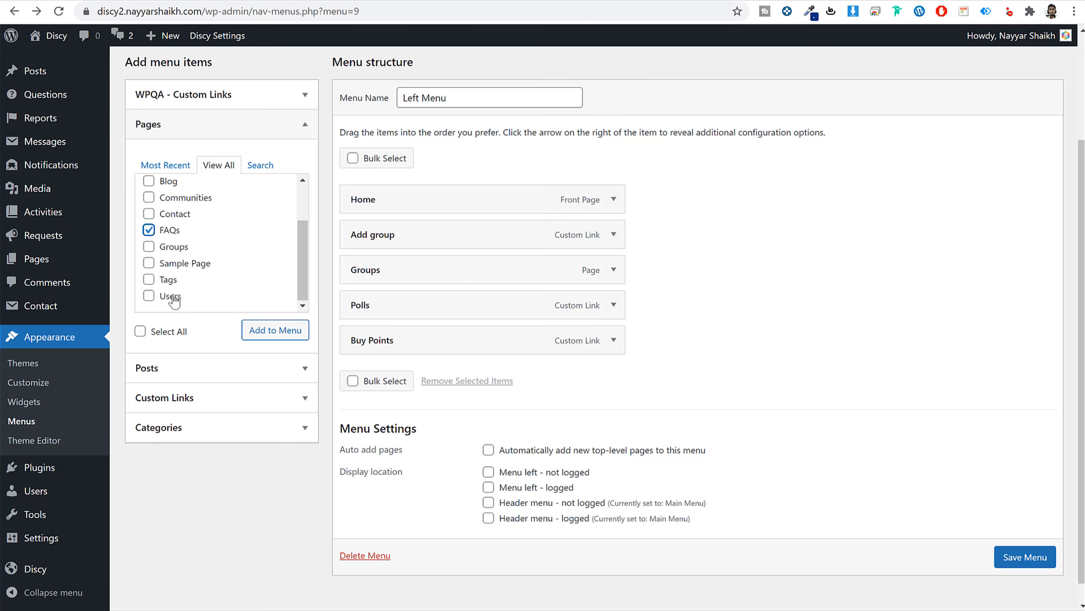
click(169, 280)
scroll(203, 274, up, 1)
scroll(204, 274, up, 1)
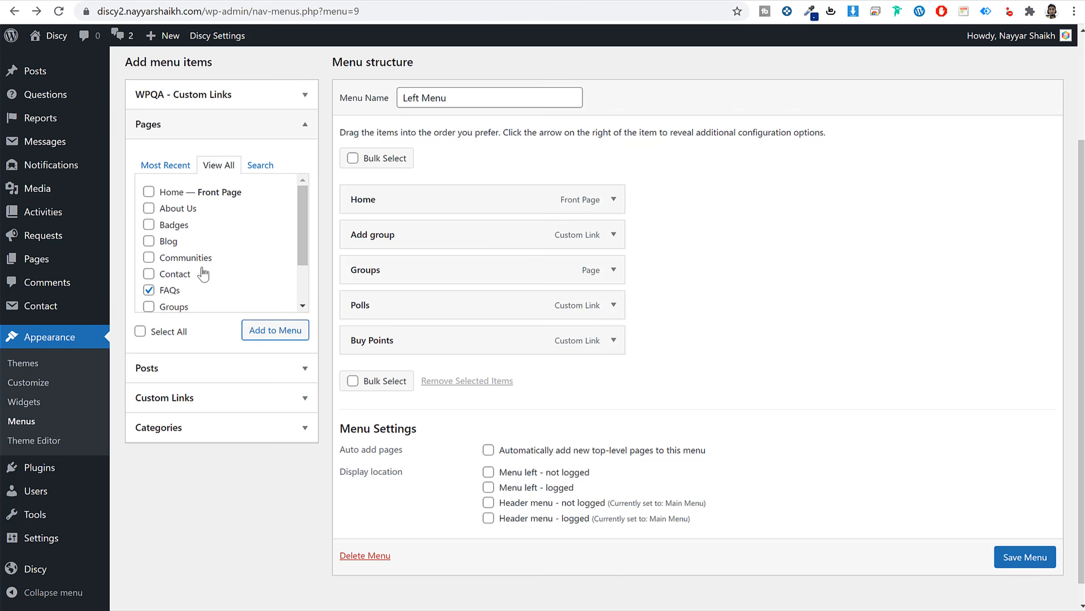
click(172, 224)
click(275, 329)
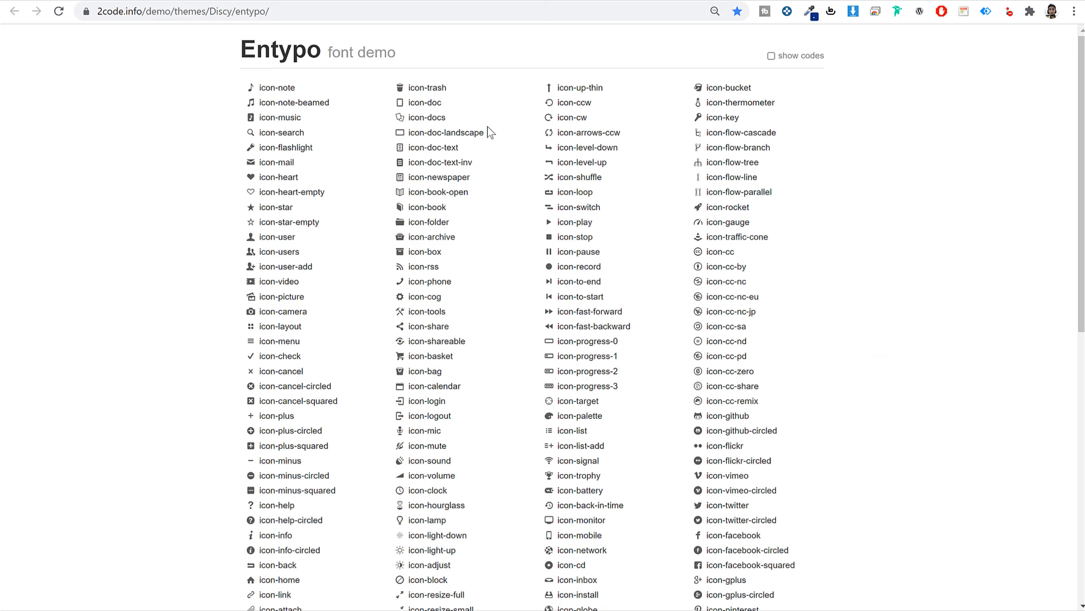
Set the Add group item's icon class to icon-note from the Entypo demo.
drag(322, 87, 259, 86)
click(272, 0)
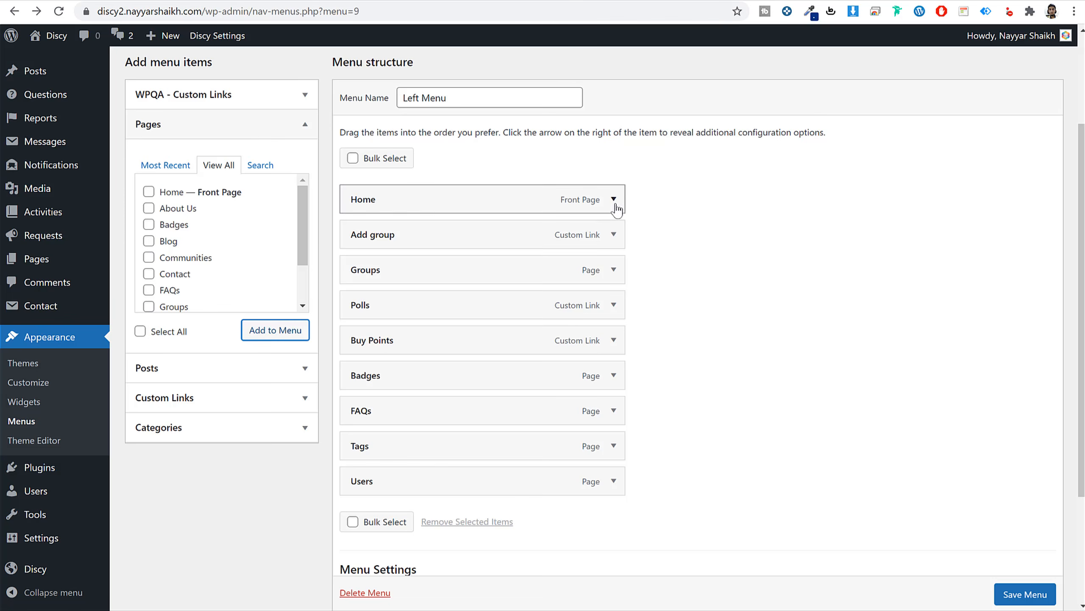
click(615, 243)
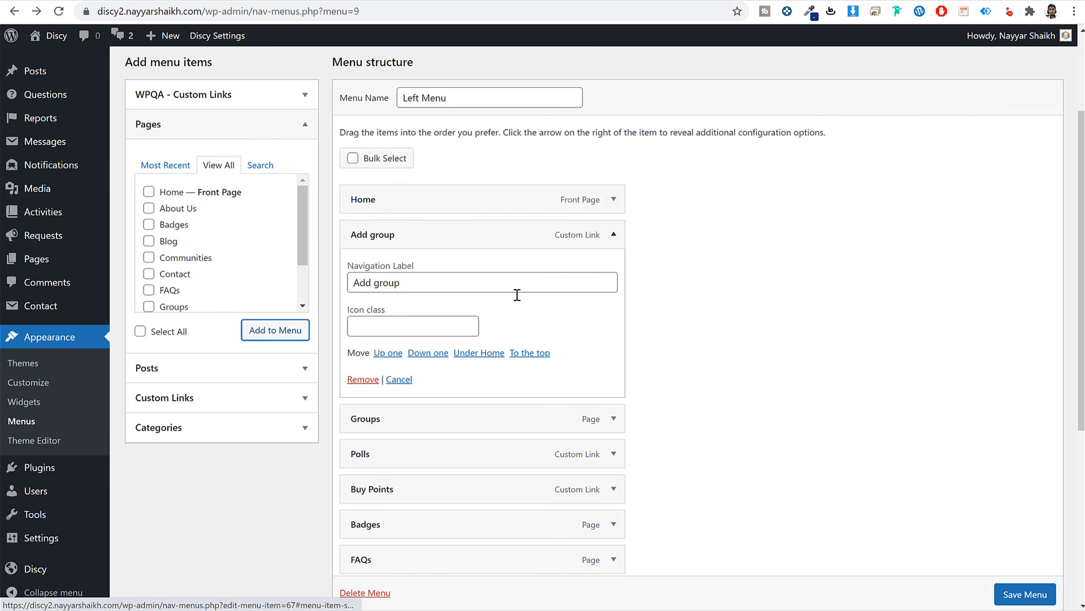
click(397, 327)
text(icon-note)
click(614, 235)
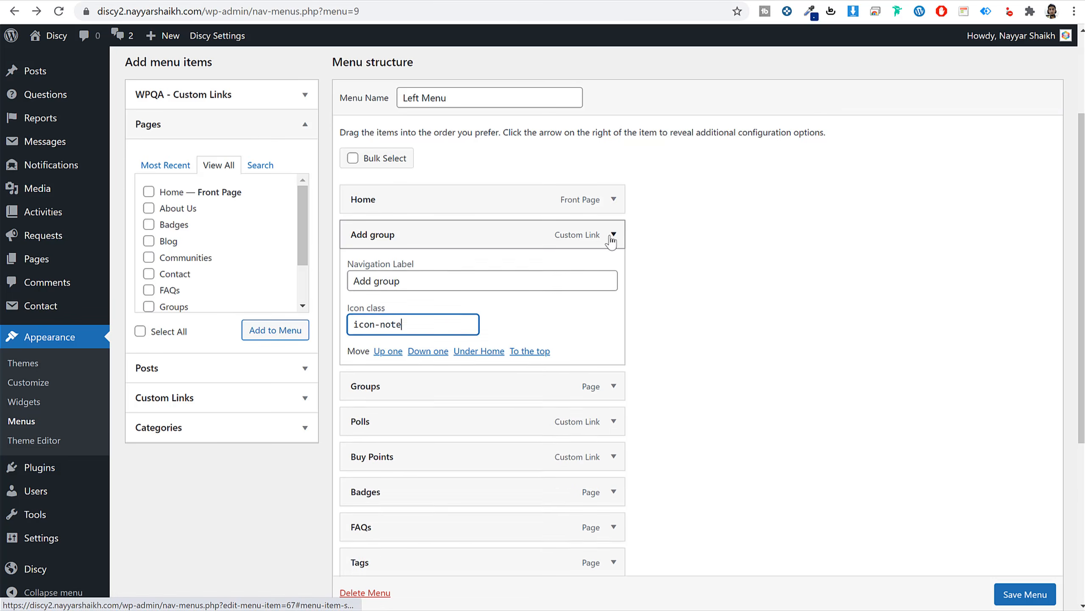
Search the Entypo demo for 'home' and select the icon-home class for the Home item.
click(614, 199)
click(584, 0)
click(788, 264)
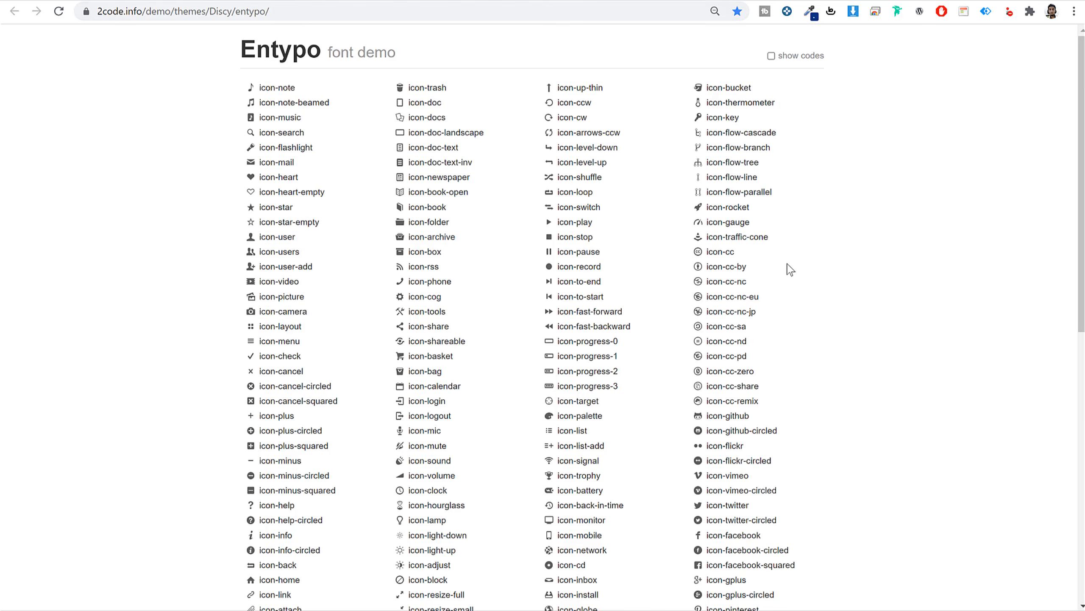
key(ctrl+f)
text(home)
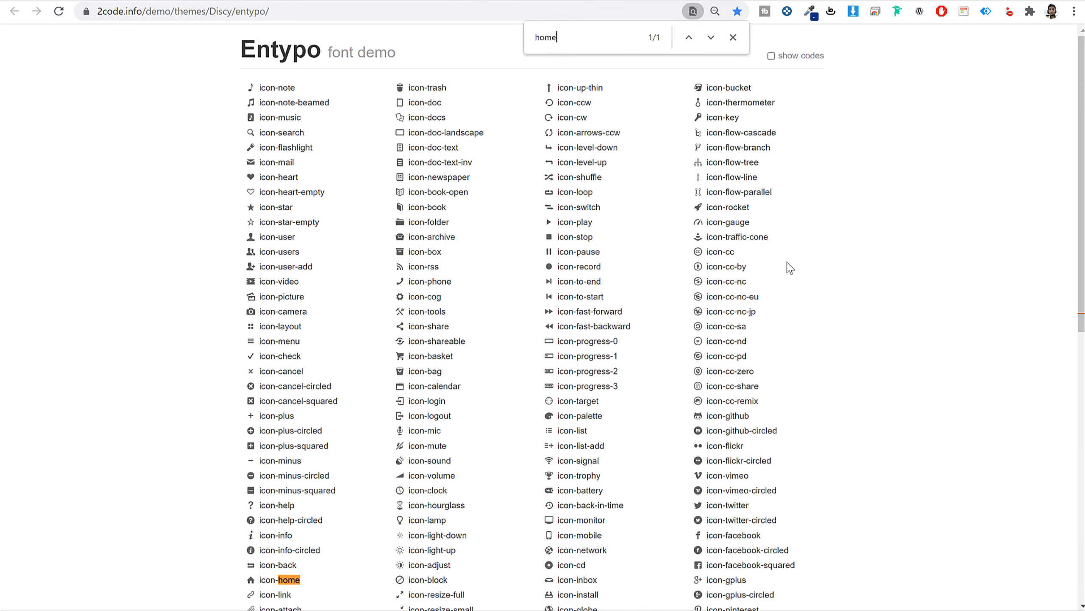
scroll(376, 340, down, 8)
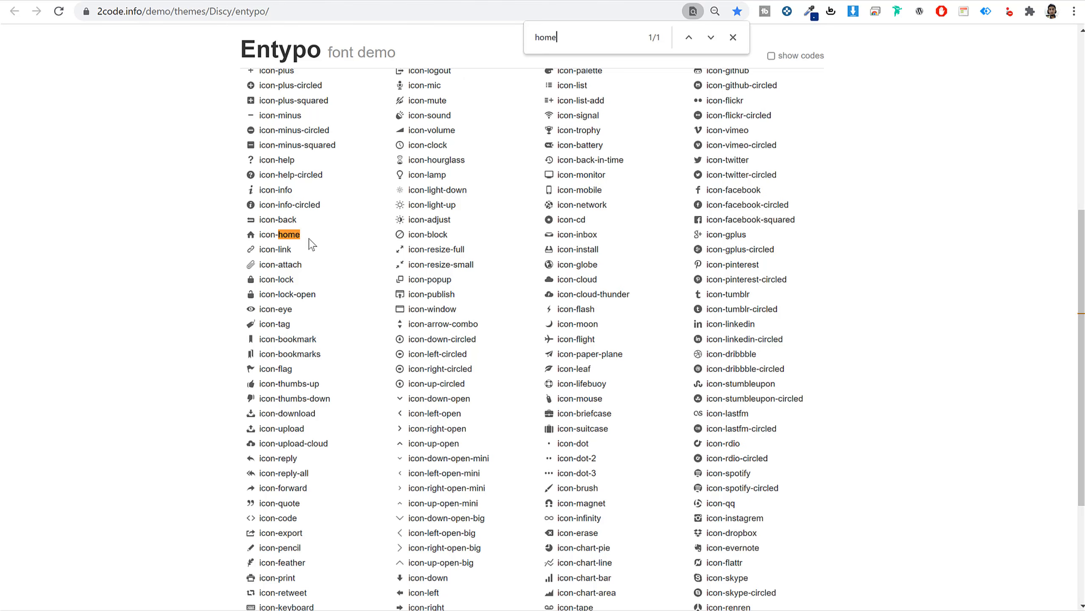
drag(309, 240, 256, 237)
key(ctrl+c)
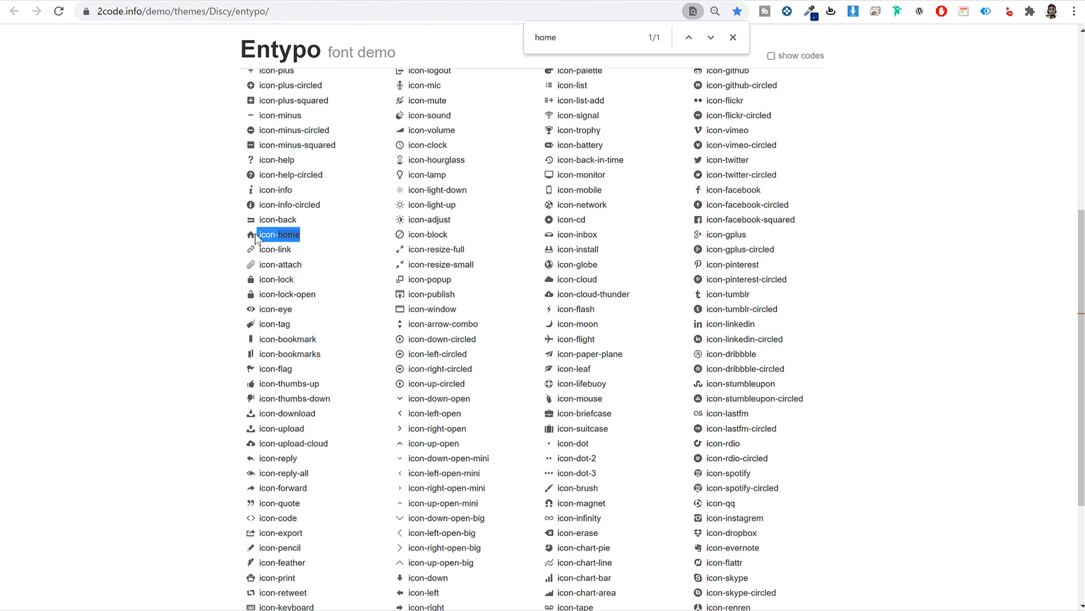
click(733, 37)
click(730, 175)
key(ctrl+f)
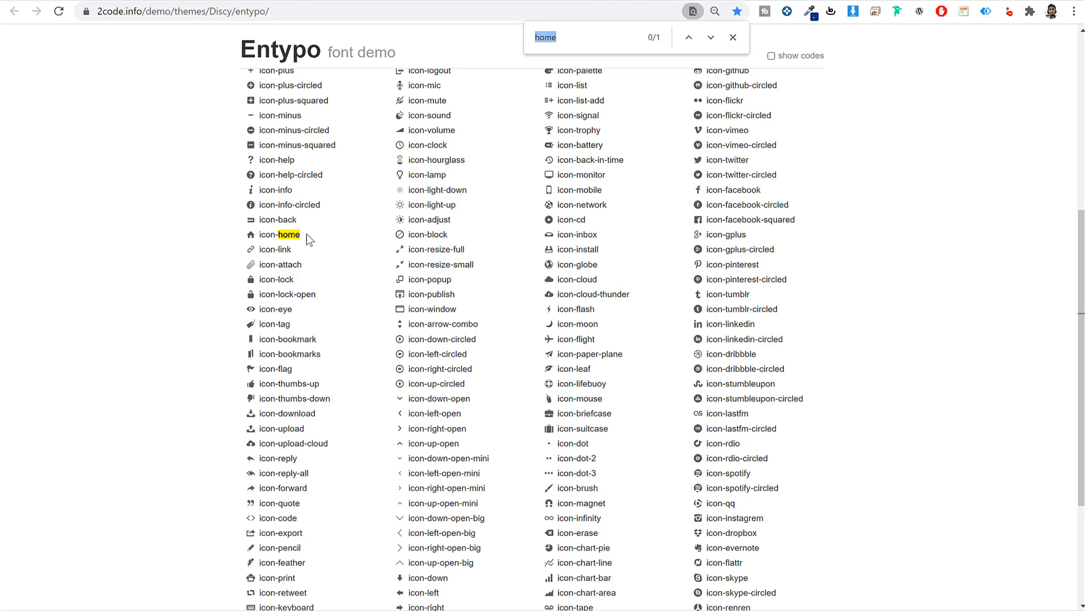
drag(306, 235, 296, 235)
click(229, 1)
Set Home's icon class to icon-home and Groups' to icon-globe.
click(391, 291)
key(ctrl+v)
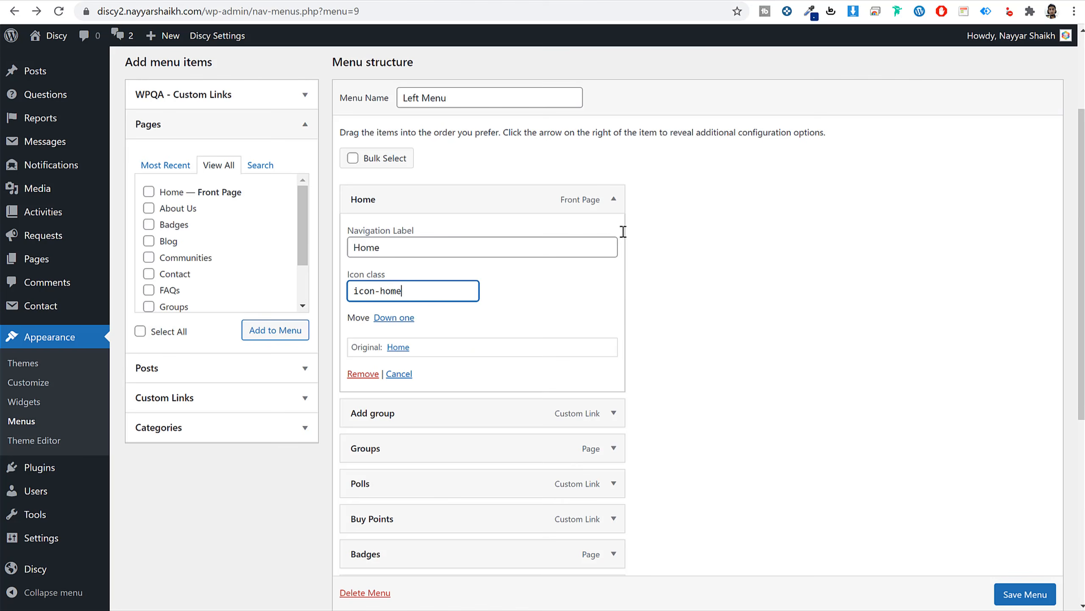
click(613, 200)
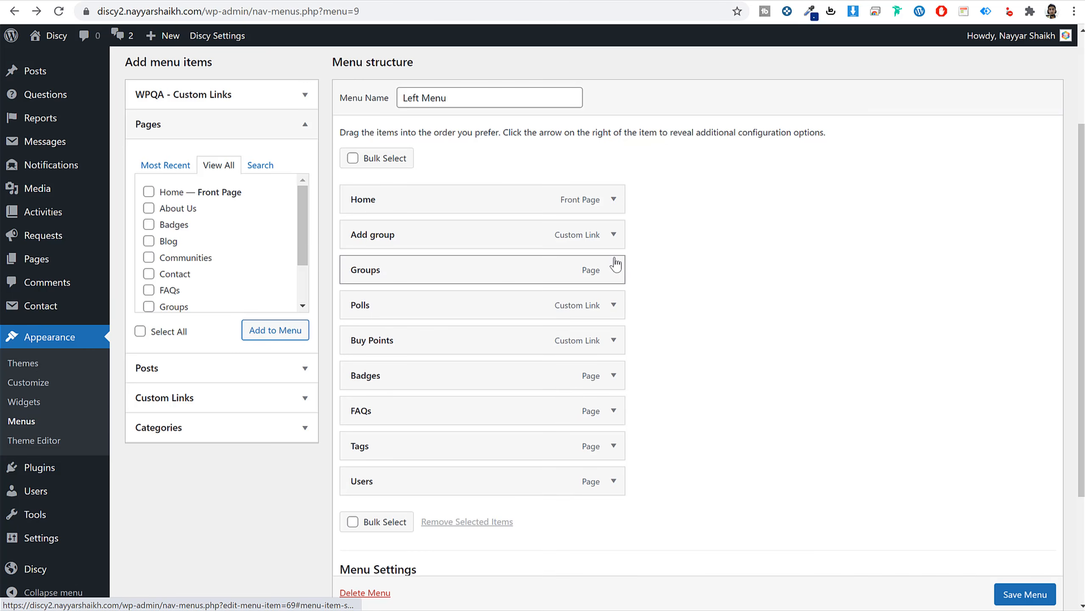
click(615, 277)
click(567, 3)
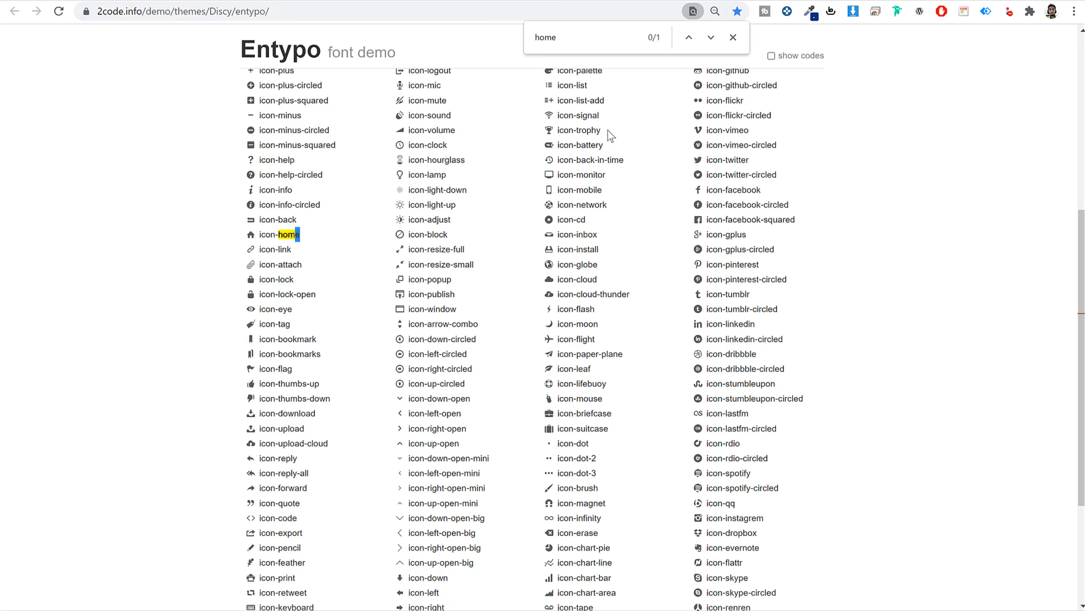
drag(587, 264, 557, 267)
key(ctrl+c)
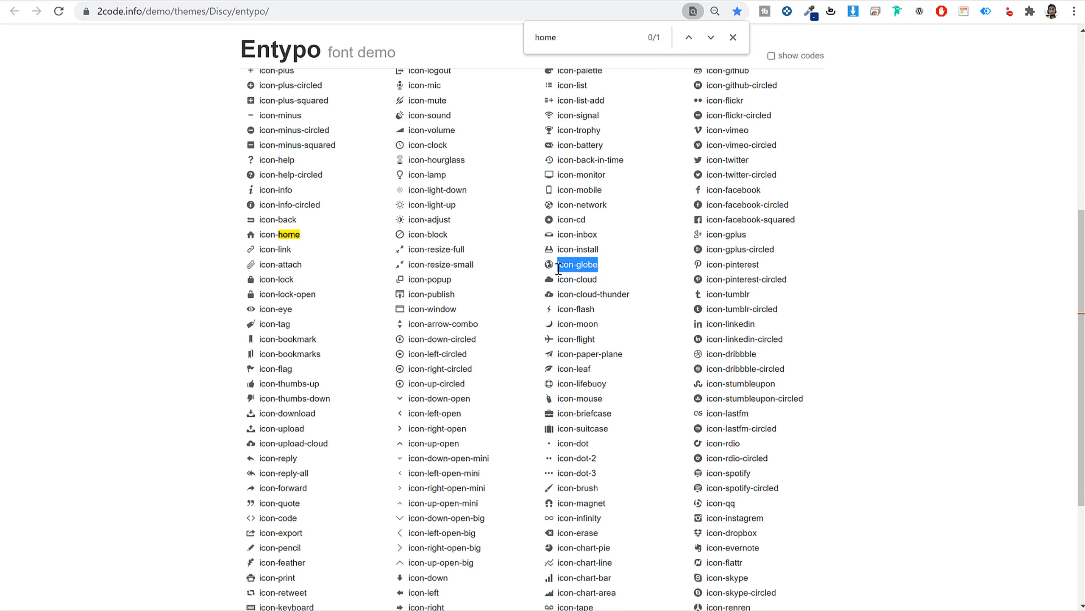
click(259, 1)
click(402, 361)
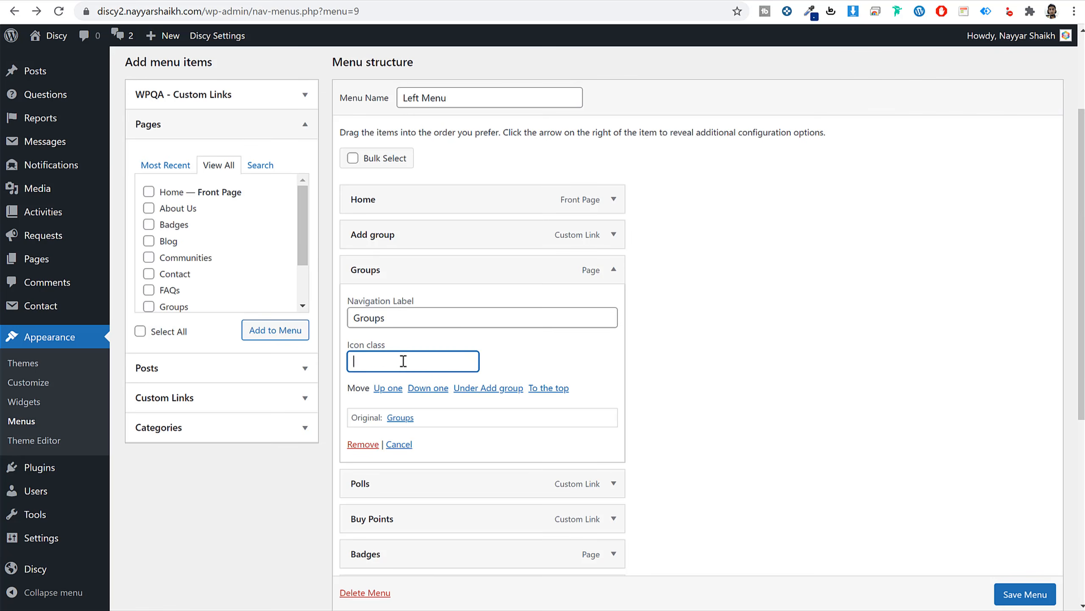
key(ctrl+v)
click(614, 273)
Give the Polls item the icon class icon-lifebuoy.
click(614, 313)
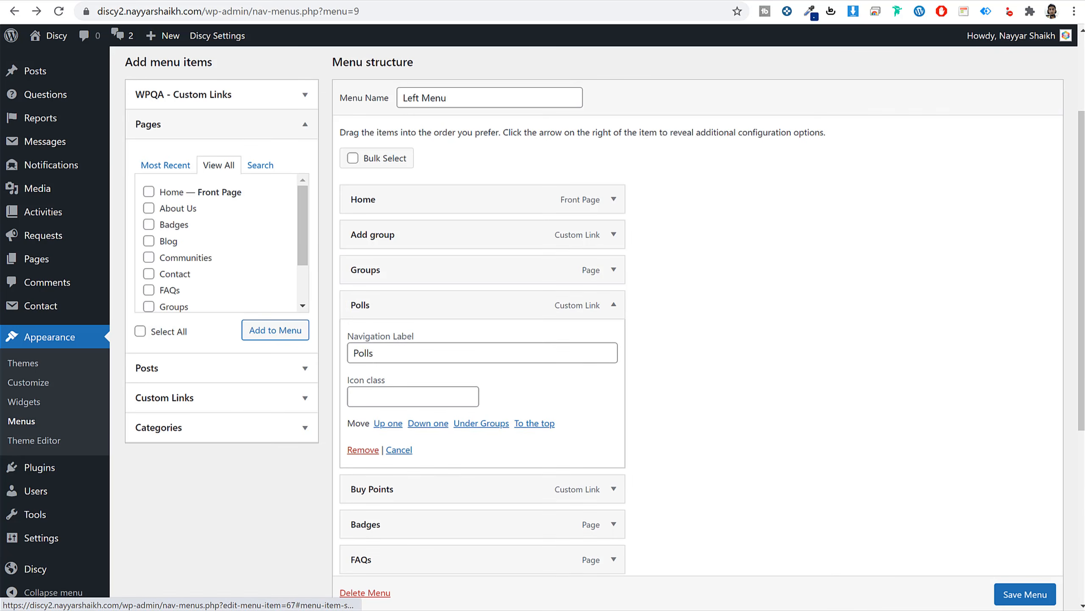
click(570, 2)
drag(607, 384, 557, 385)
key(ctrl+c)
key(ctrl+shift+Tab)
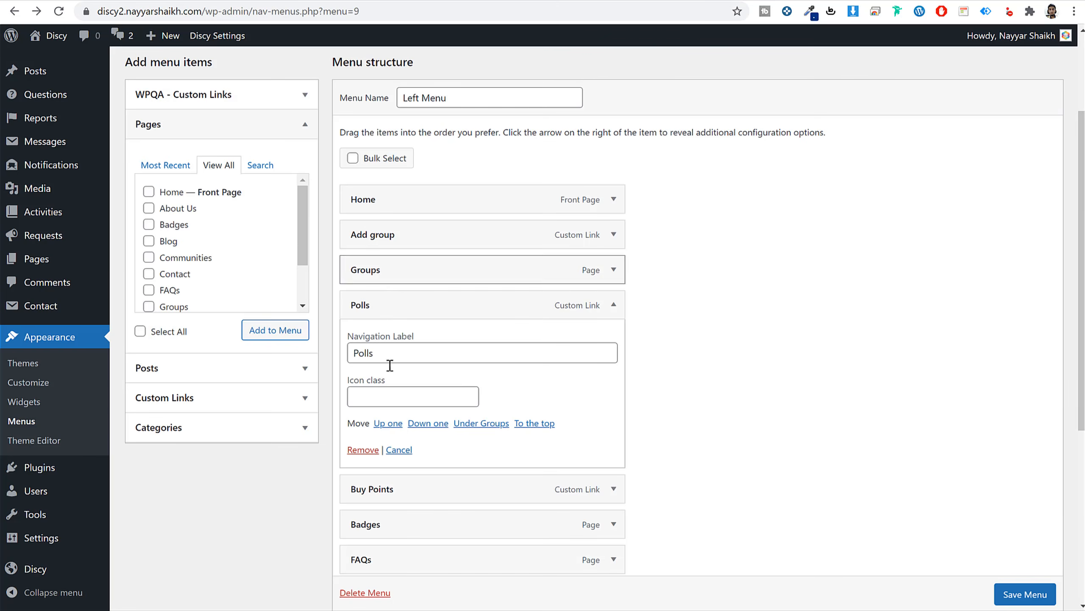
click(405, 396)
key(ctrl+v)
click(612, 306)
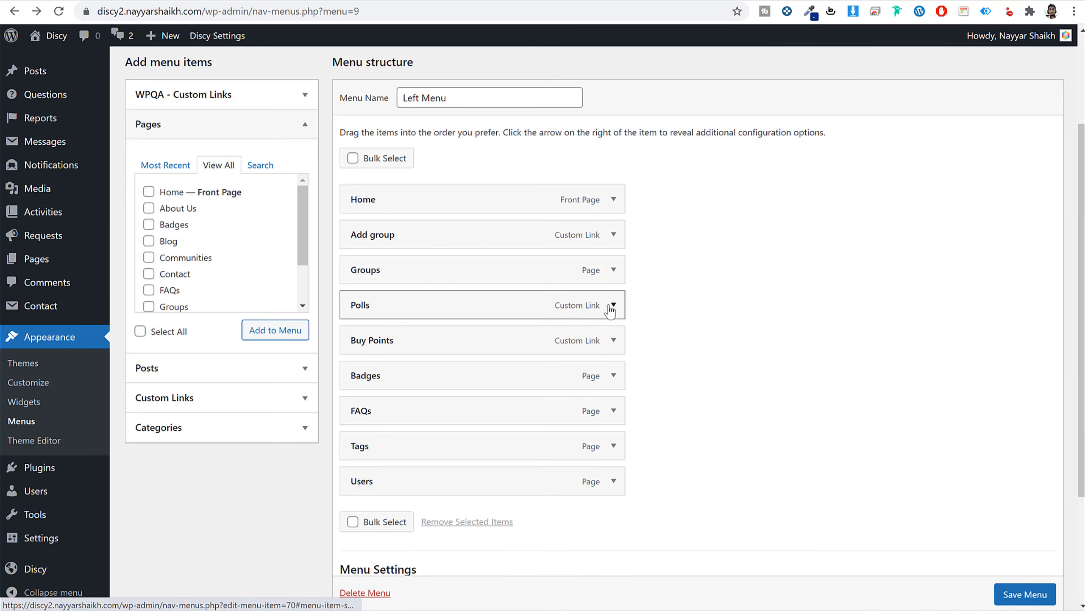
Give the Buy Points item the icon class icon-magnet.
click(613, 341)
key(ctrl+Tab)
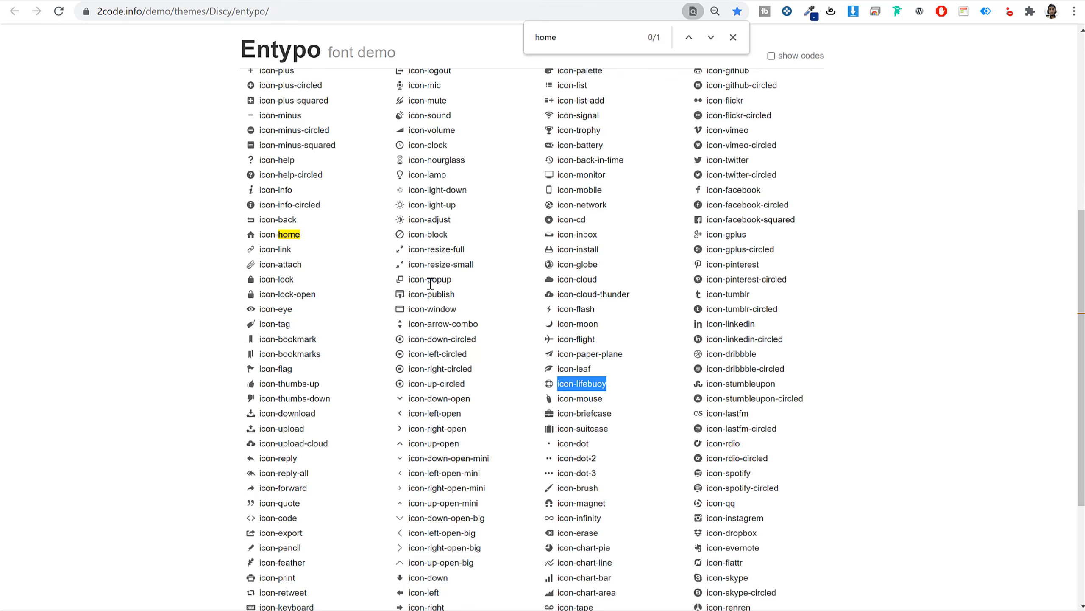
scroll(448, 256, up, 2)
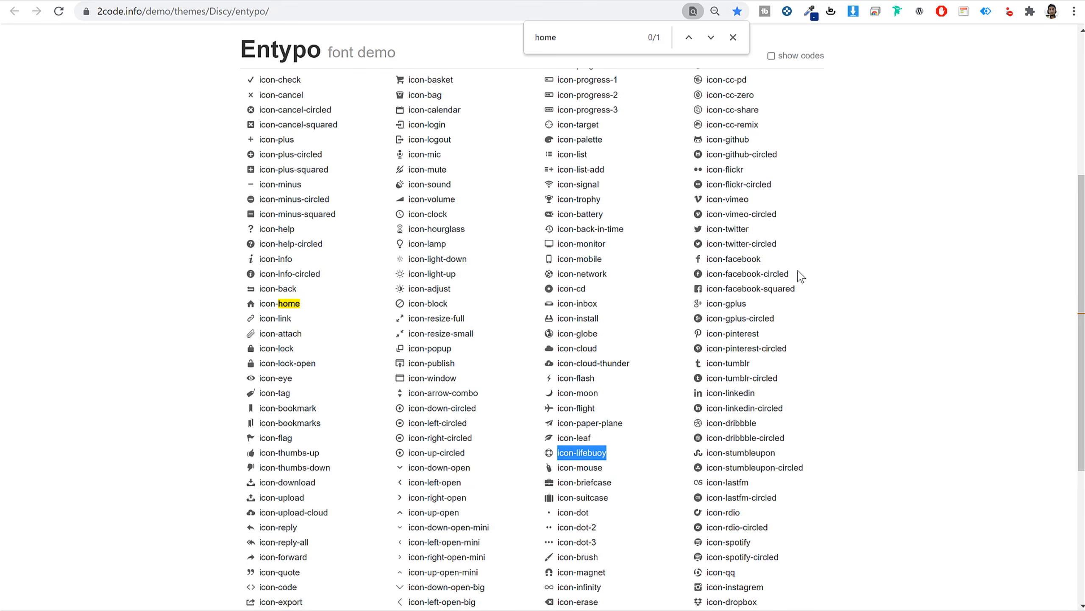
scroll(796, 286, down, 5)
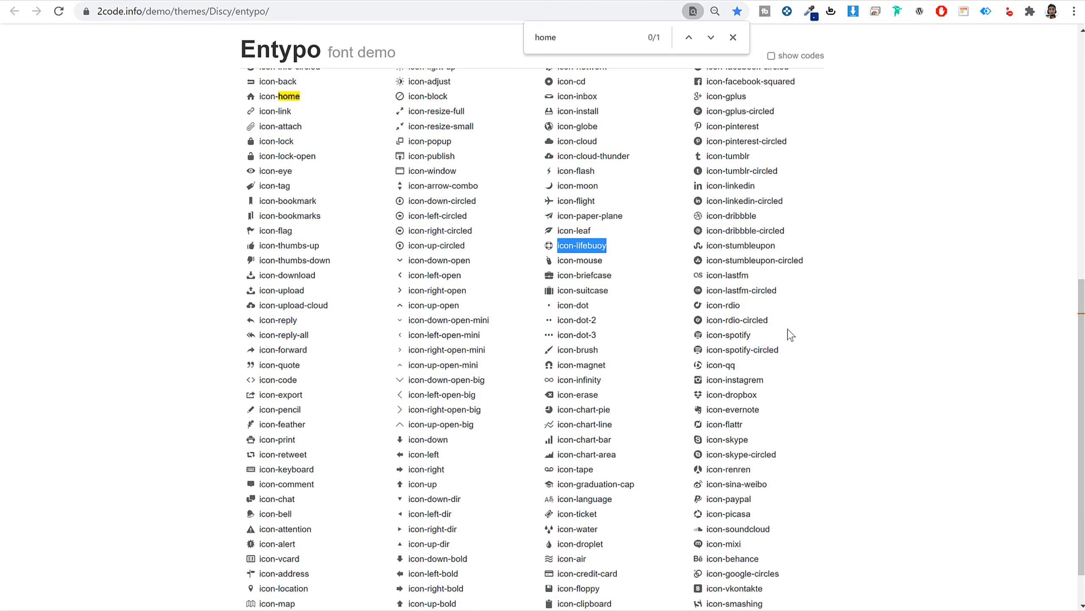
drag(605, 364, 561, 369)
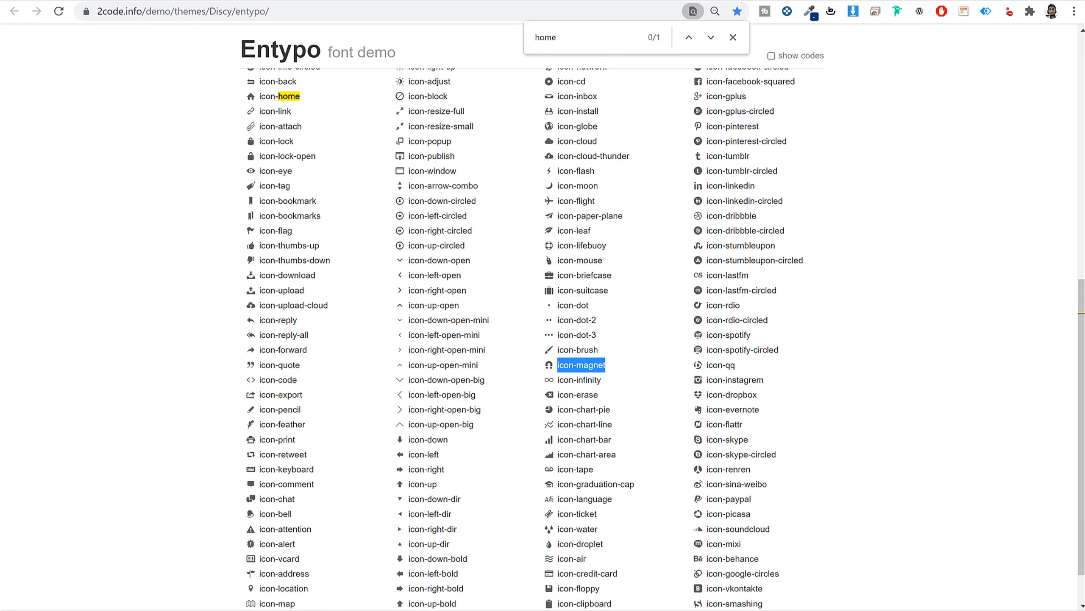
key(ctrl+Tab)
click(408, 433)
key(ctrl+v)
click(610, 344)
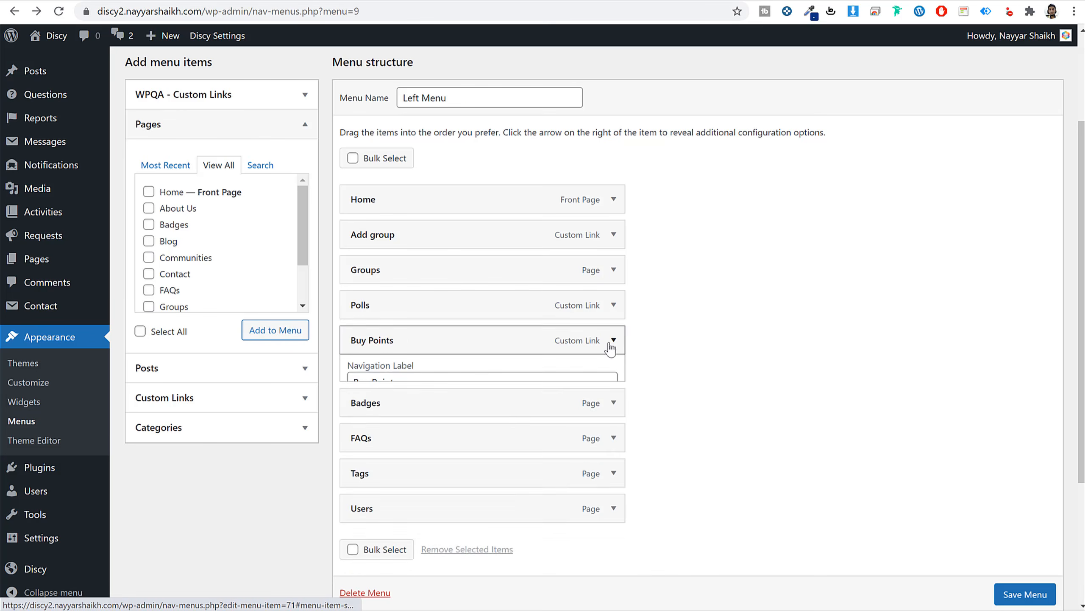
Give the Badges item the icon class icon-graduation-cap.
click(614, 376)
scroll(603, 381, down, 4)
key(ctrl+Tab)
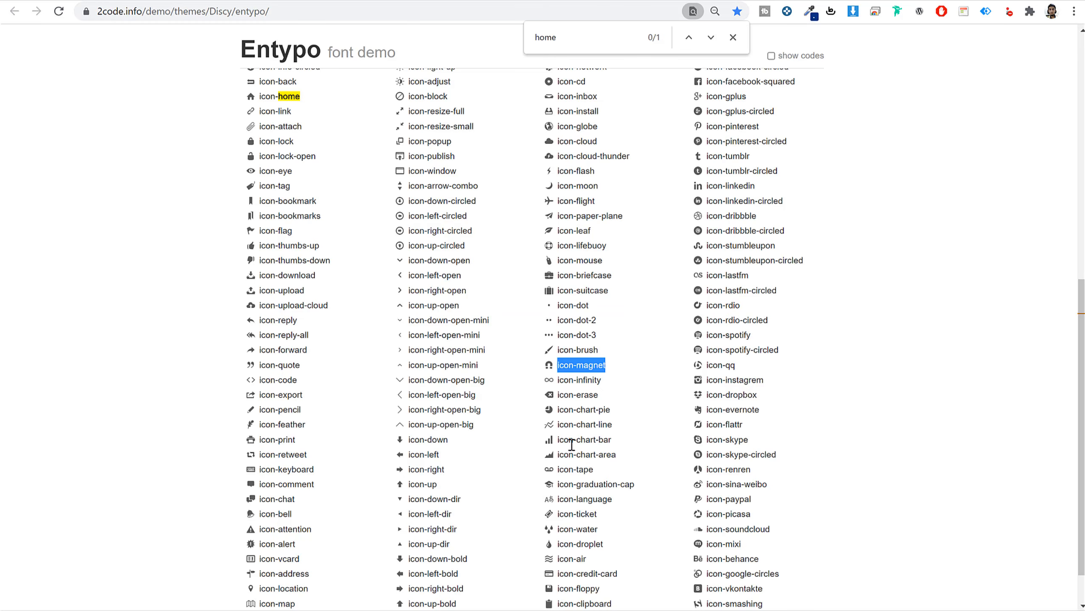
drag(650, 484, 559, 491)
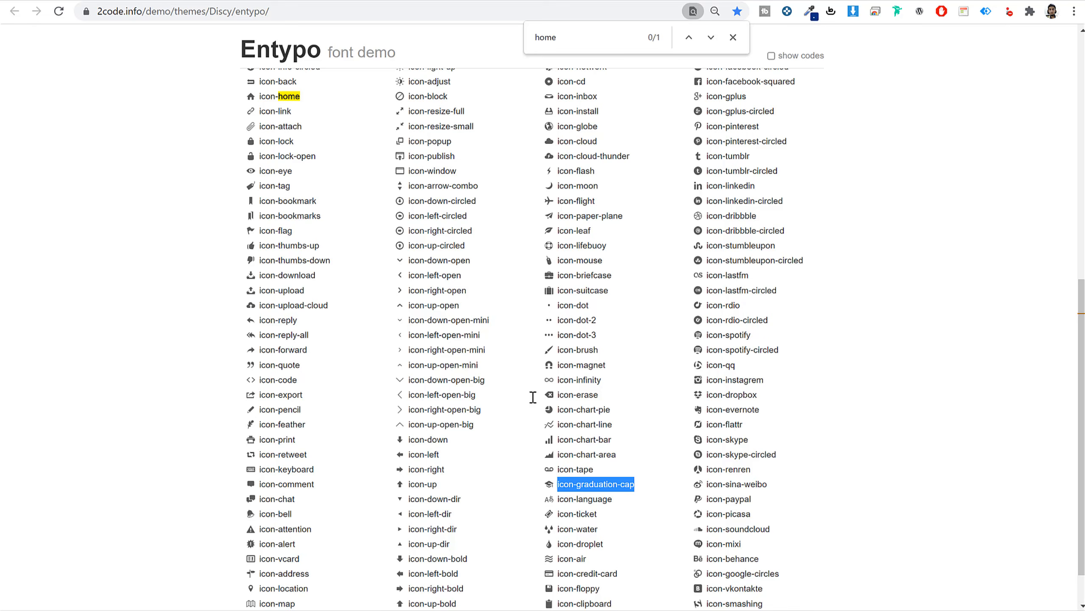
key(ctrl+Tab)
key(ctrl+v)
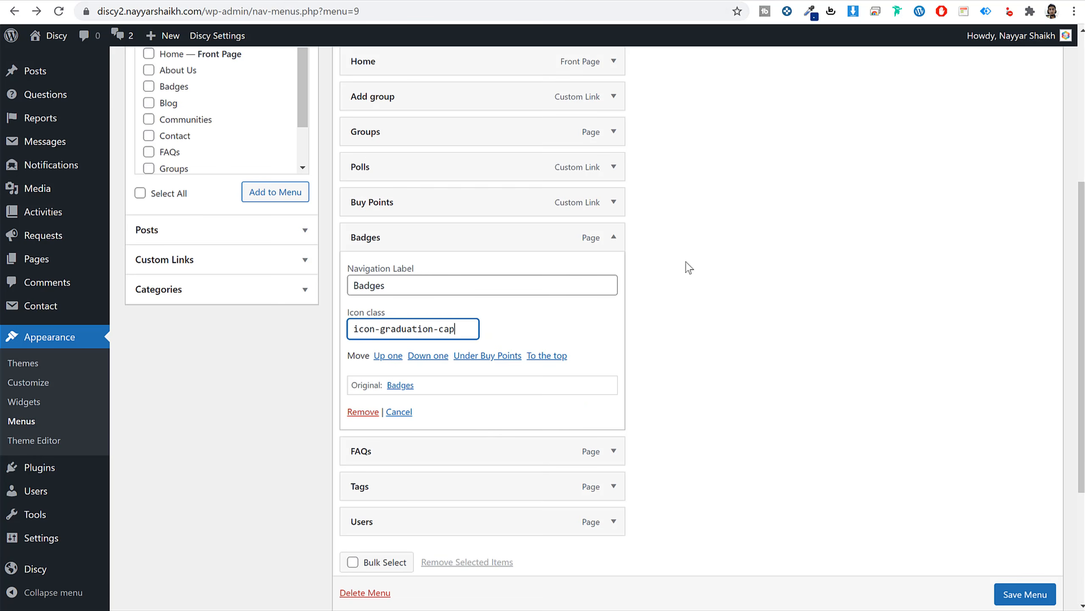
click(614, 237)
Give the FAQs item the icon class icon-suitcase.
click(613, 272)
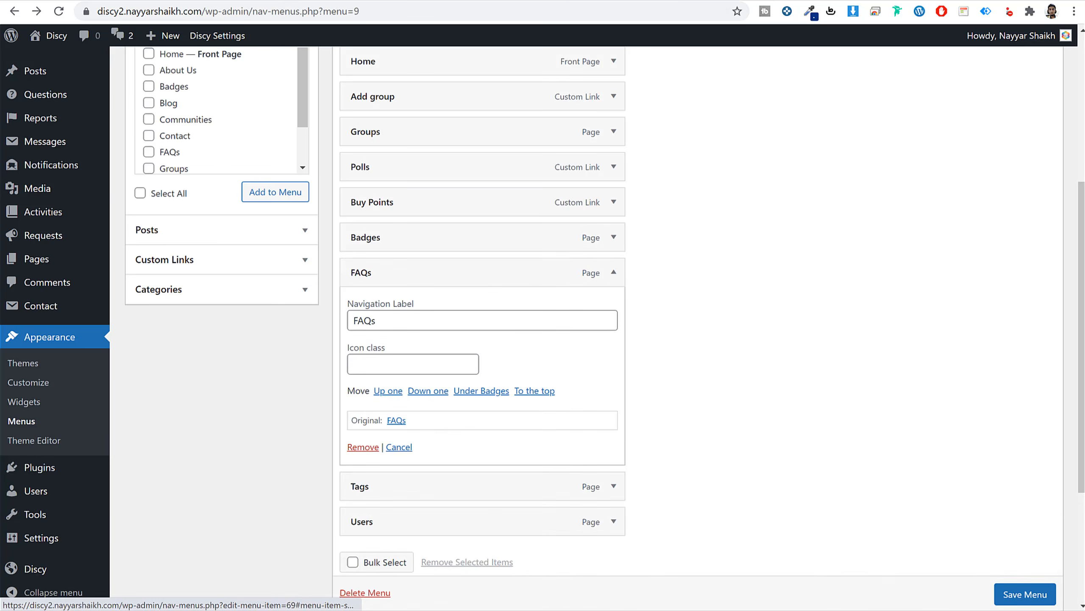
key(ctrl+Tab)
drag(611, 294, 560, 298)
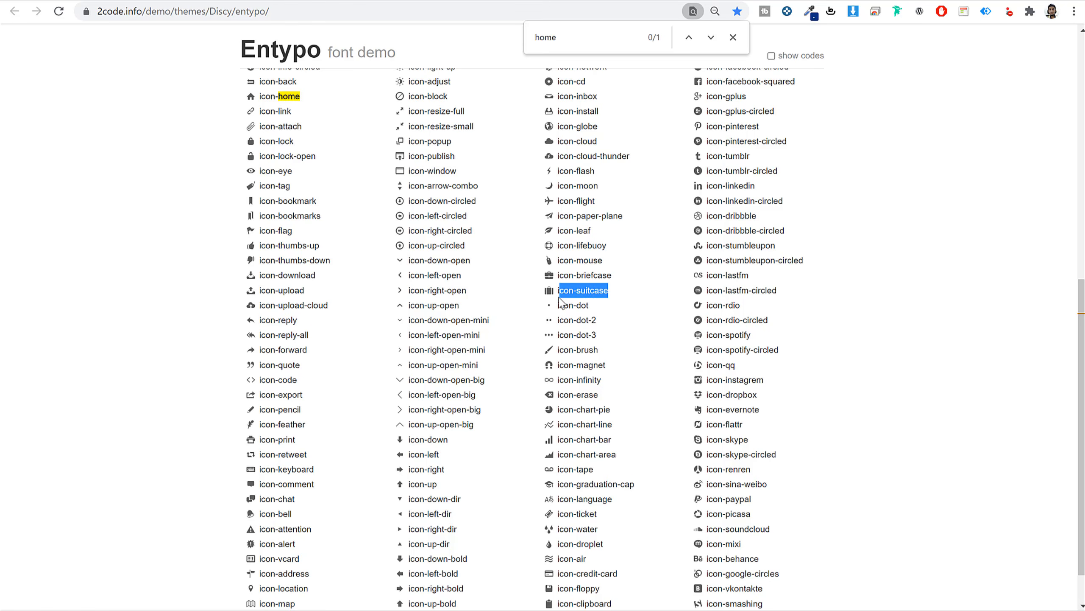
key(ctrl+shift+Tab)
click(432, 363)
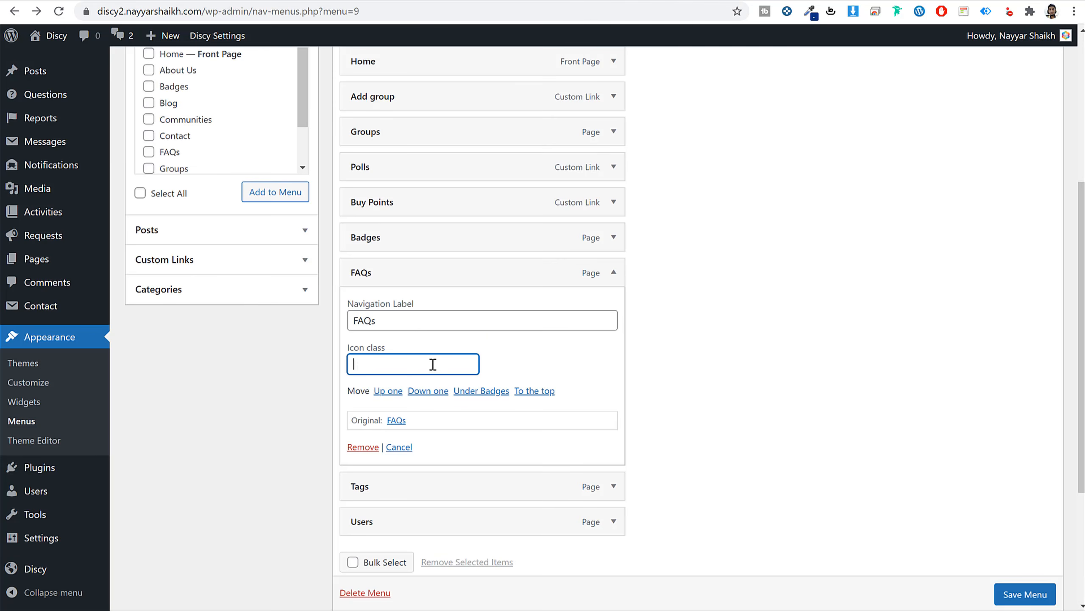
key(ctrl+v)
click(613, 272)
Find icon-tag in the Entypo demo and paste it into the Tags menu item.
key(ctrl+Tab)
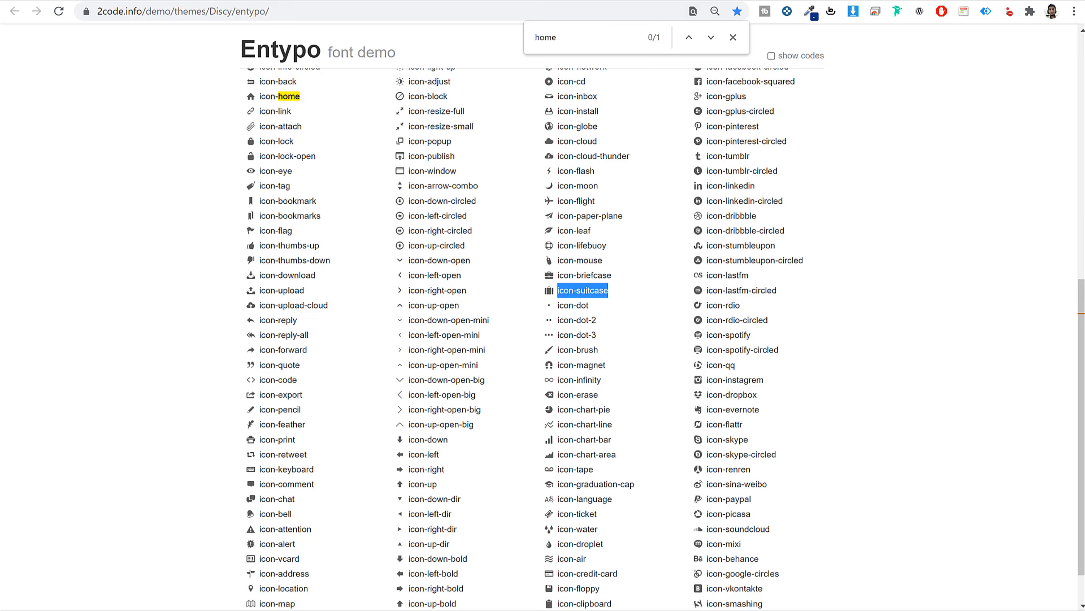
double_click(564, 34)
text(tags)
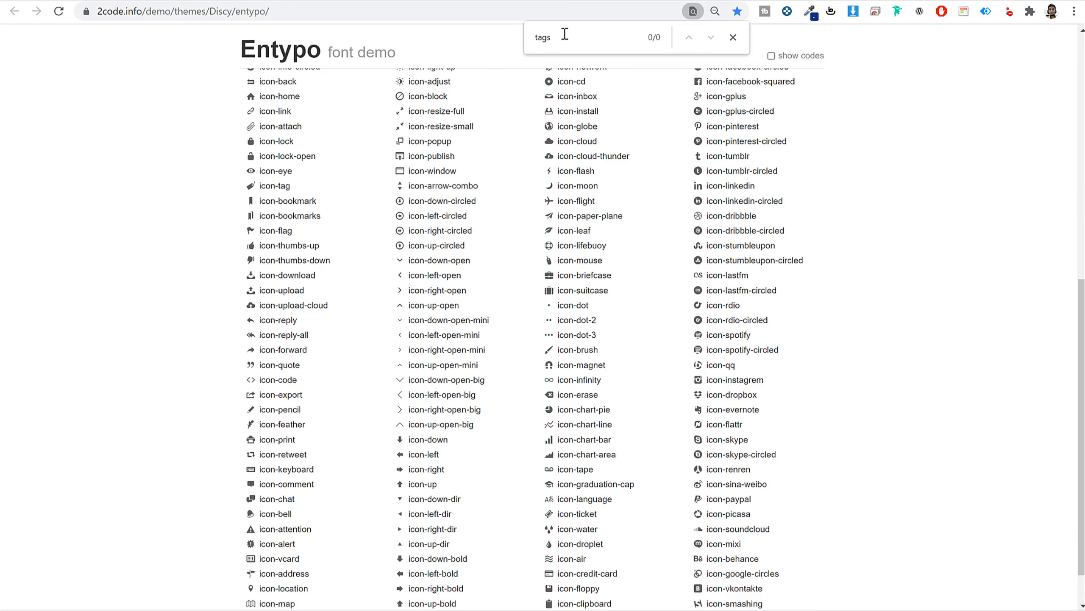
key(BackSpace)
drag(291, 186, 260, 186)
click(225, 1)
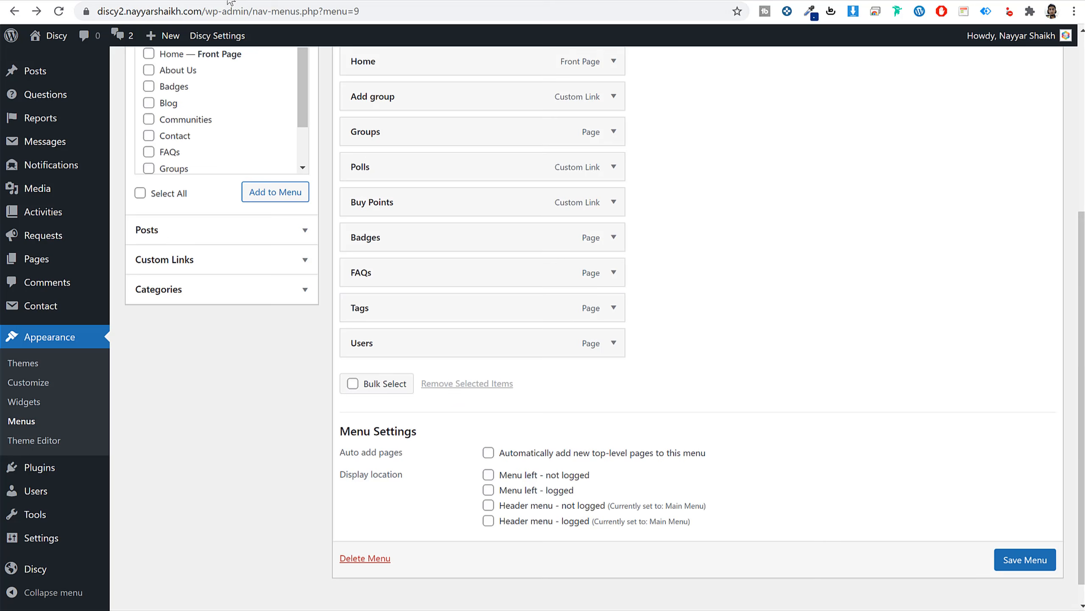
click(613, 307)
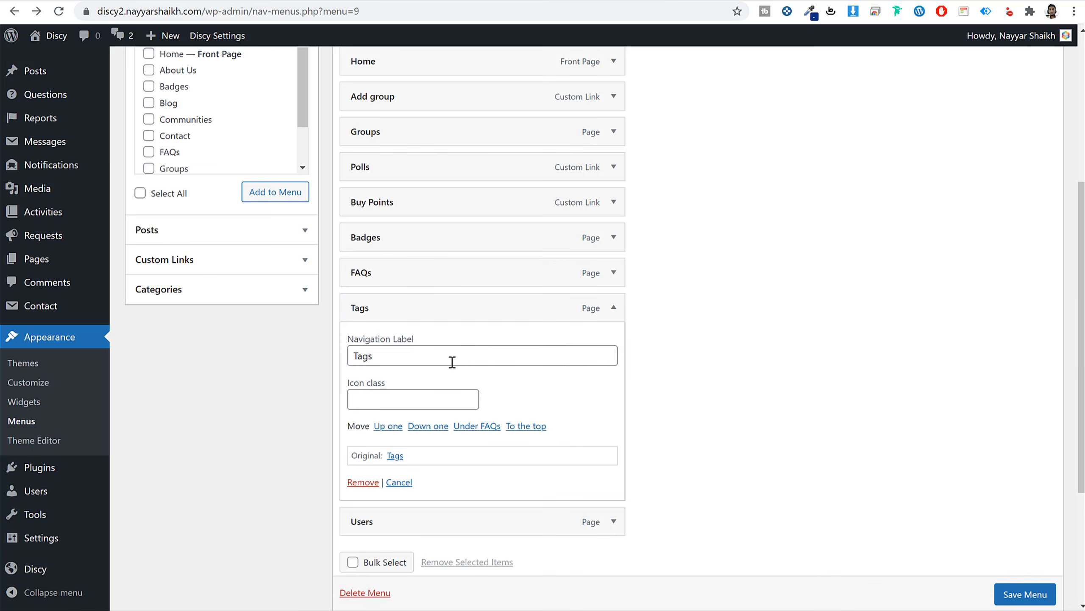
double_click(452, 362)
key(ctrl+v)
Search the Entypo demo for 'user' and give the Users item icon class icon-user.
click(565, 4)
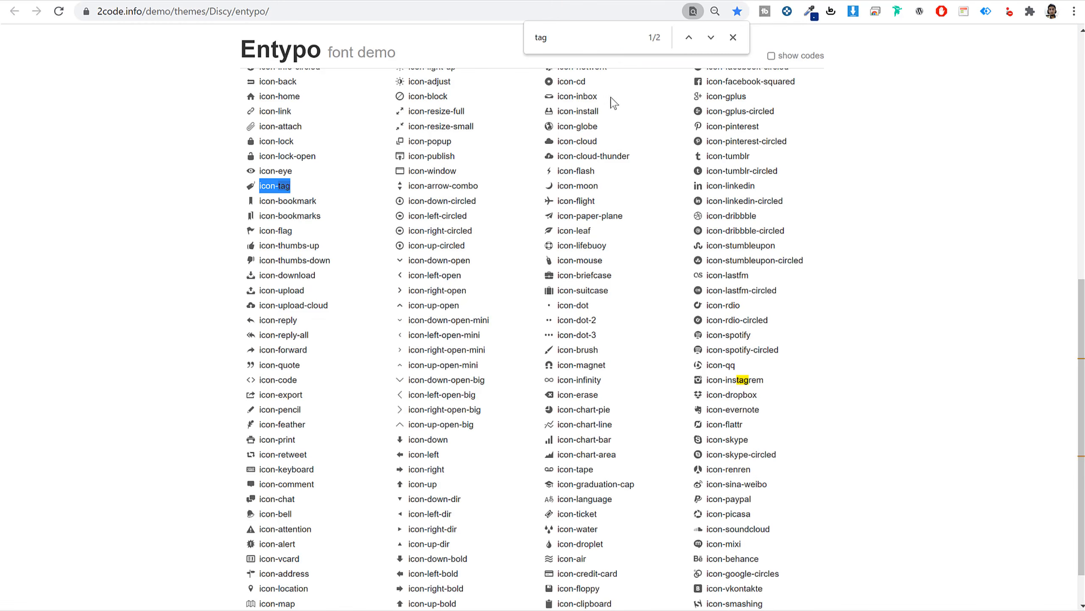
key(ctrl+f)
text(per)
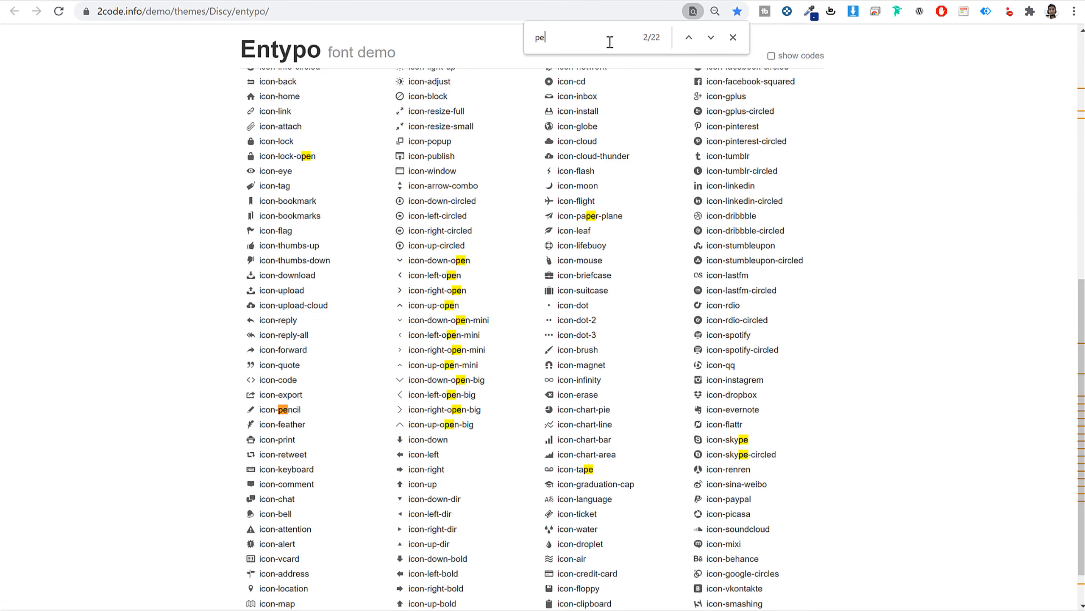
key(BackSpace)
key(BackSpace)
key(BackSpace)
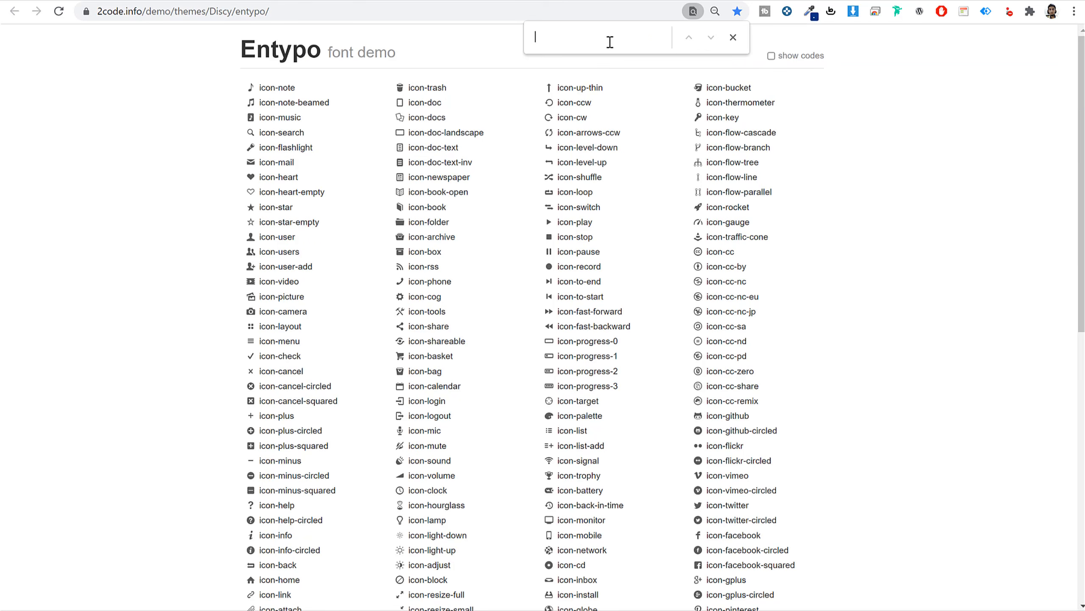
text(user)
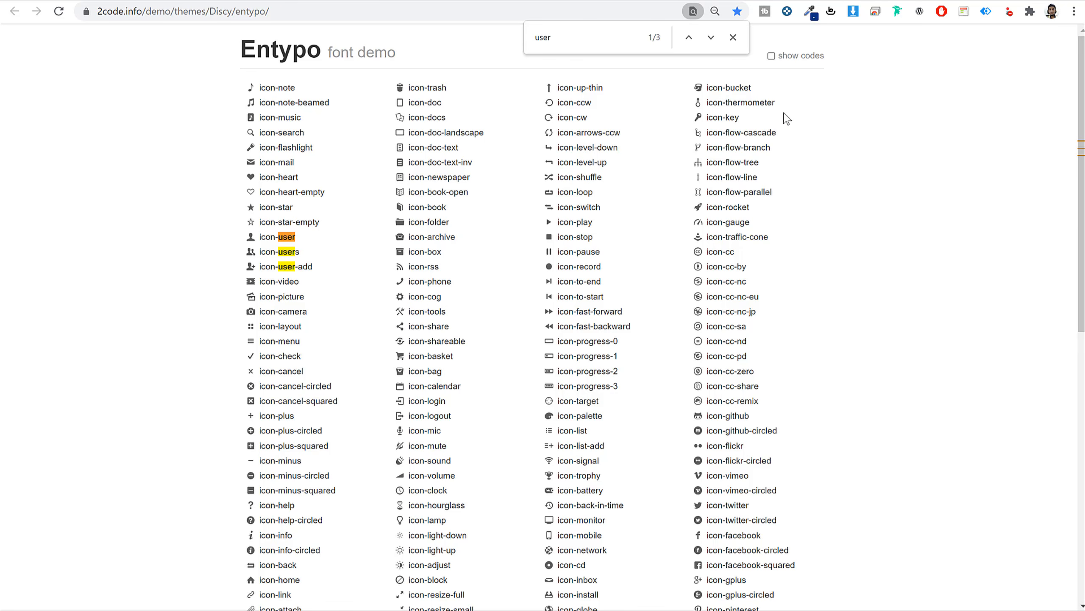
drag(303, 239, 258, 235)
key(ctrl+c)
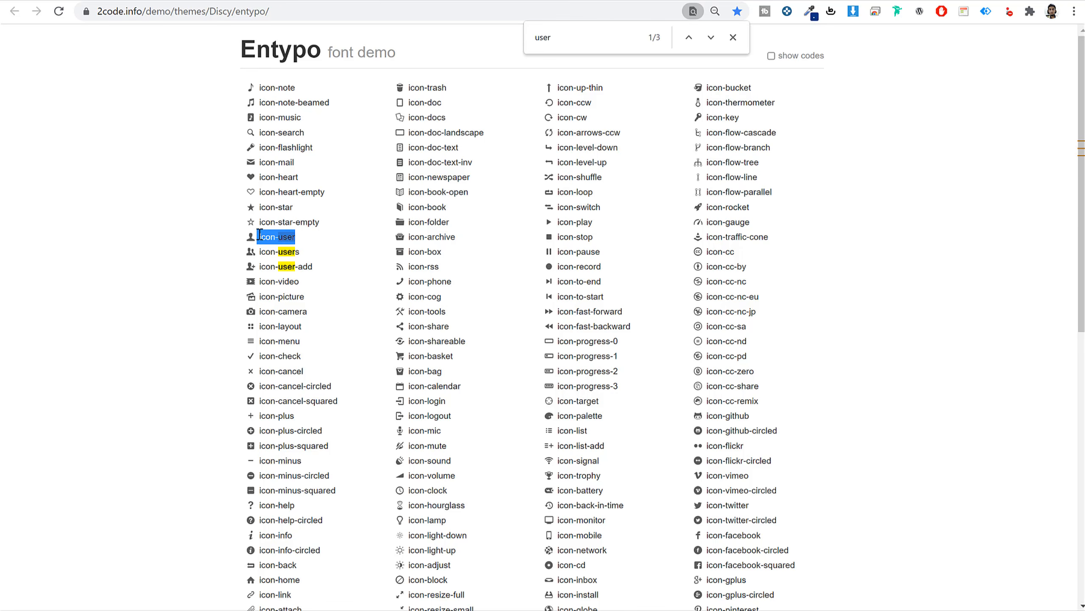
click(277, 1)
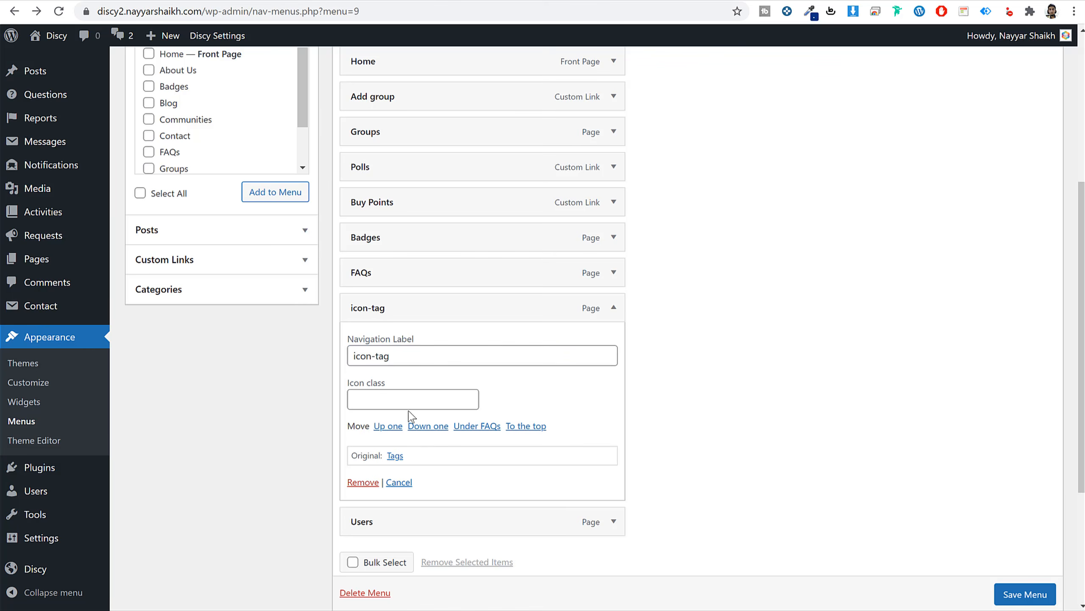
click(432, 401)
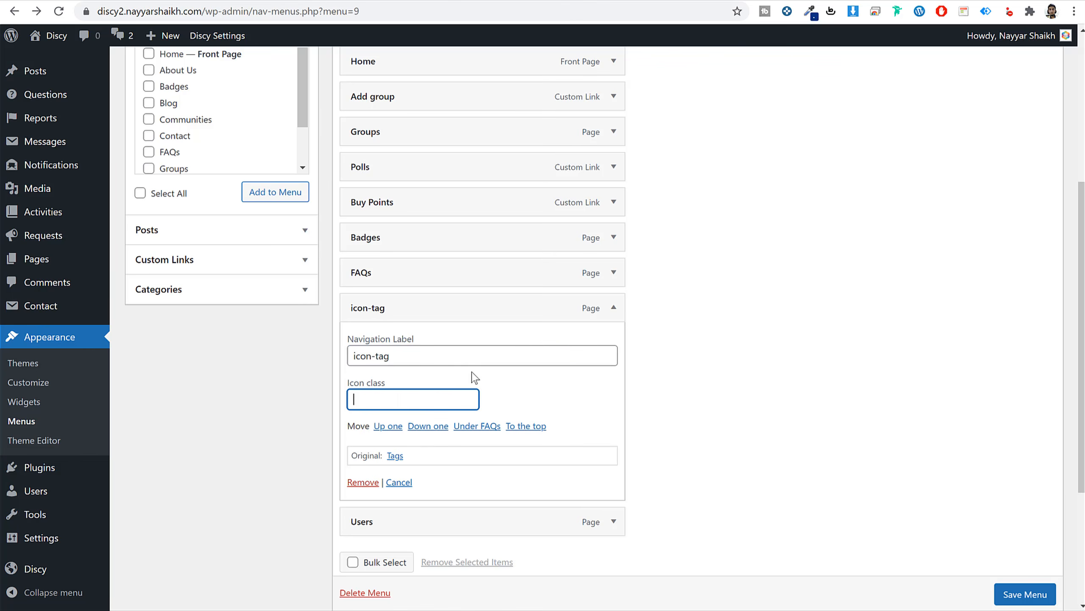
click(623, 521)
click(614, 521)
scroll(521, 324, down, 3)
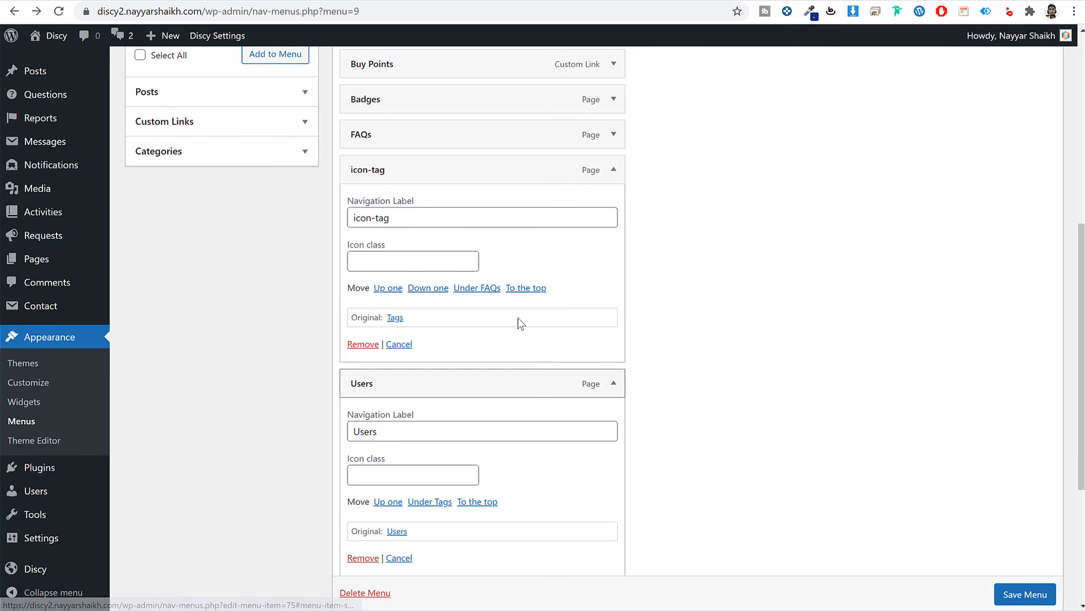
click(410, 474)
key(ctrl+v)
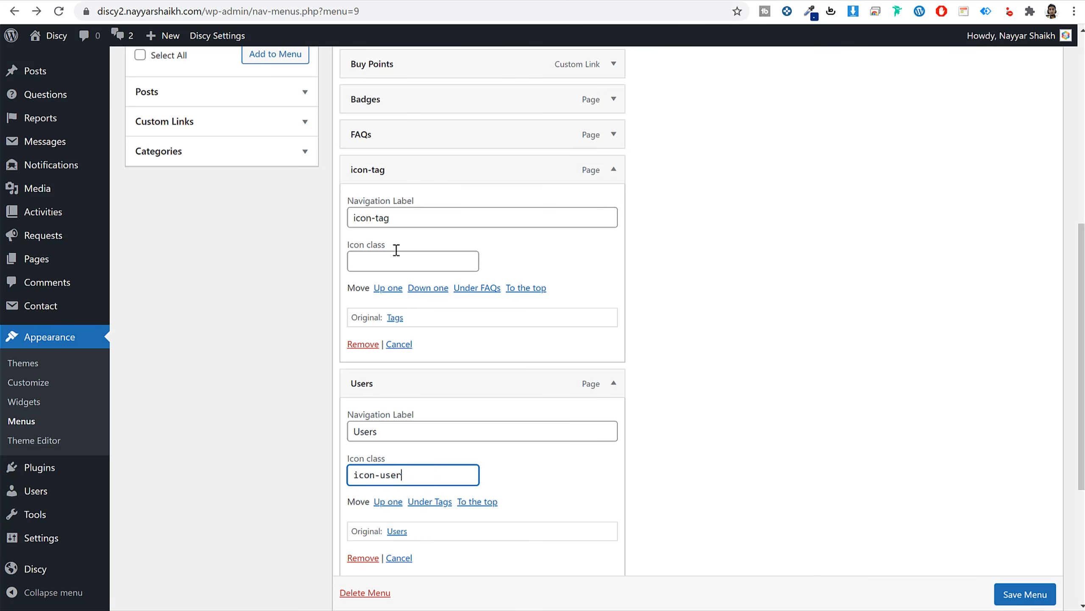
Put icon-tag in the Tags item's icon class field and restore its label to Tags.
triple_click(401, 216)
key(ctrl+c)
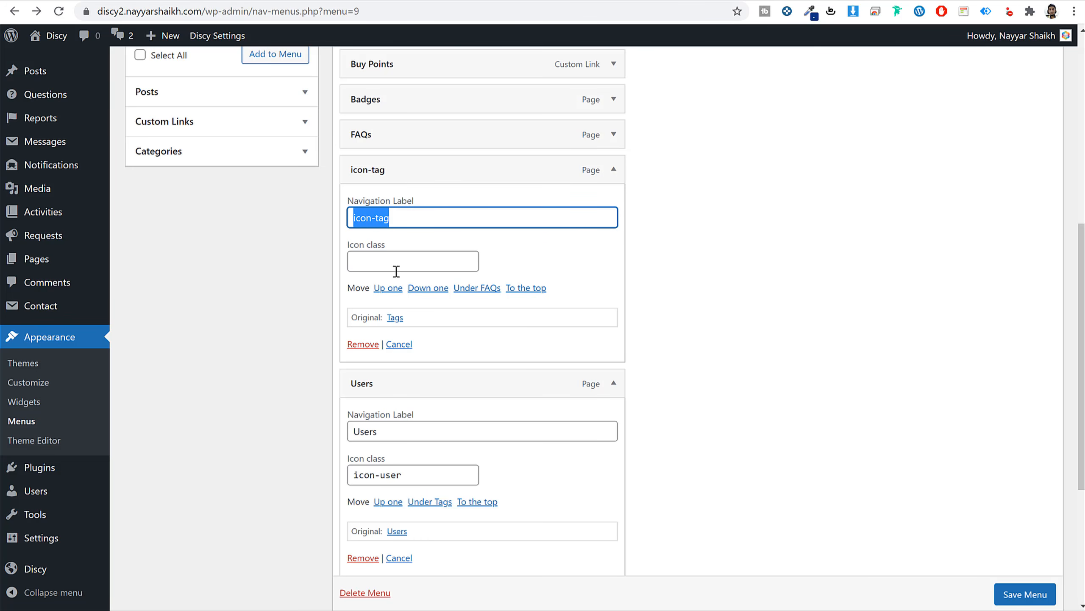
click(396, 271)
key(ctrl+v)
triple_click(401, 214)
text(t)
key(BackSpace)
text(Ta)
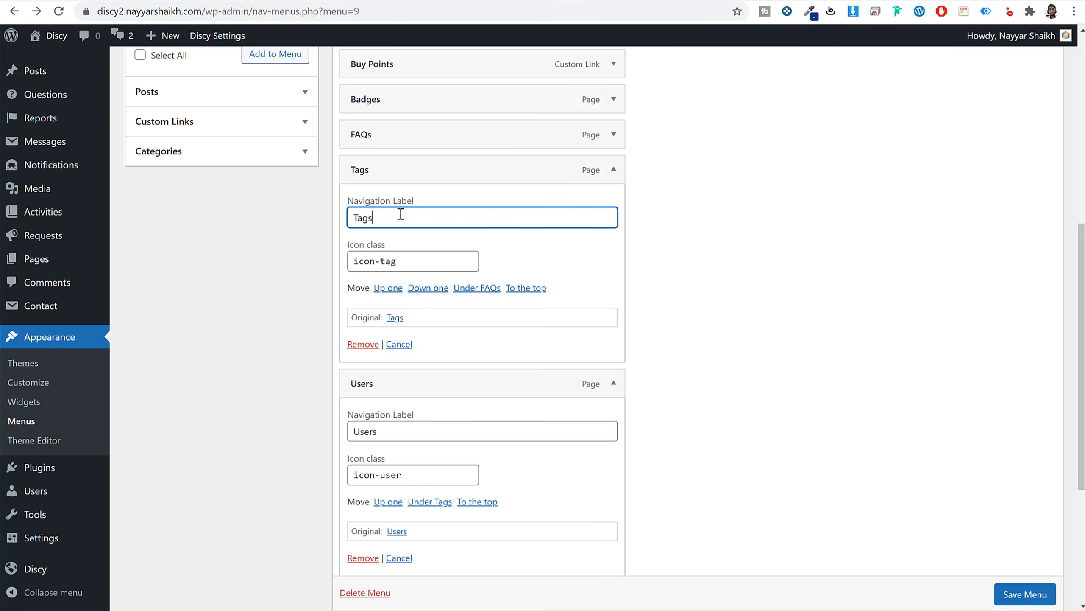
scroll(620, 416, down, 5)
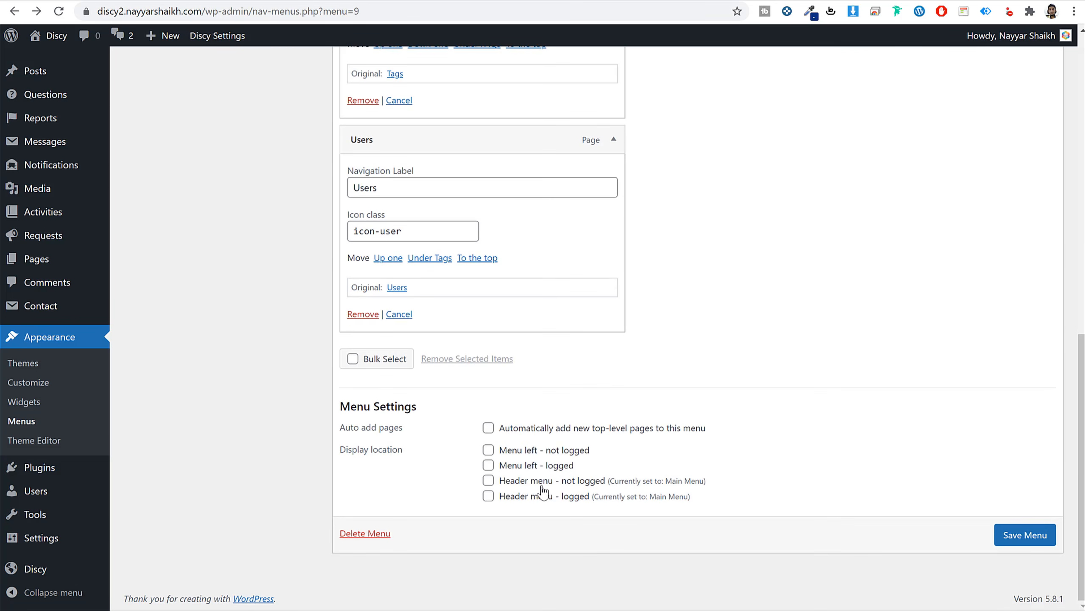
Assign the Left Menu to Menu left - logged and not logged, save, and reload the site.
click(528, 466)
click(502, 452)
click(1008, 538)
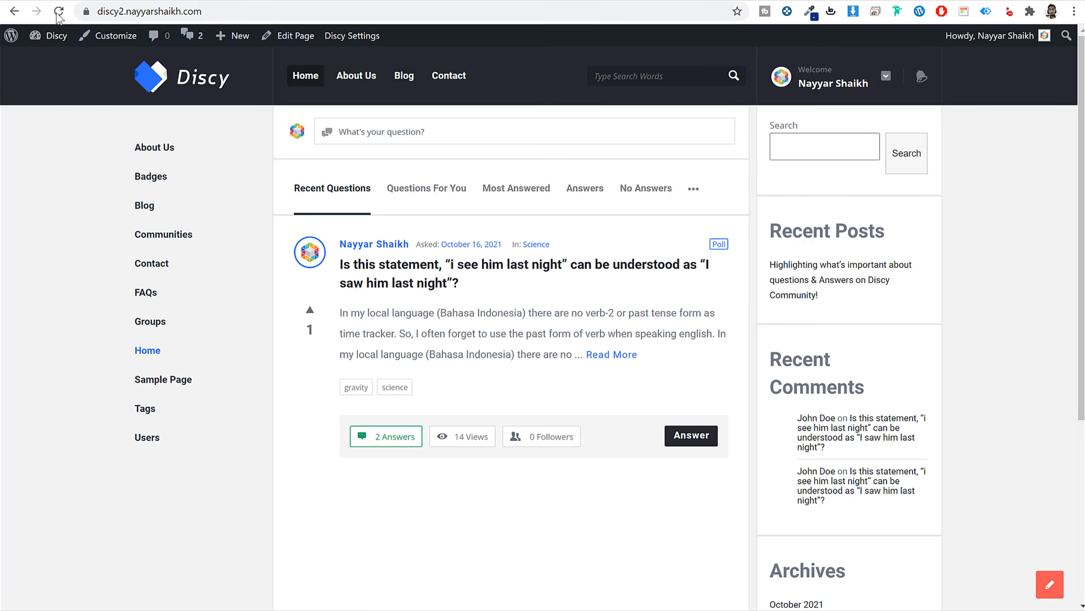
click(58, 12)
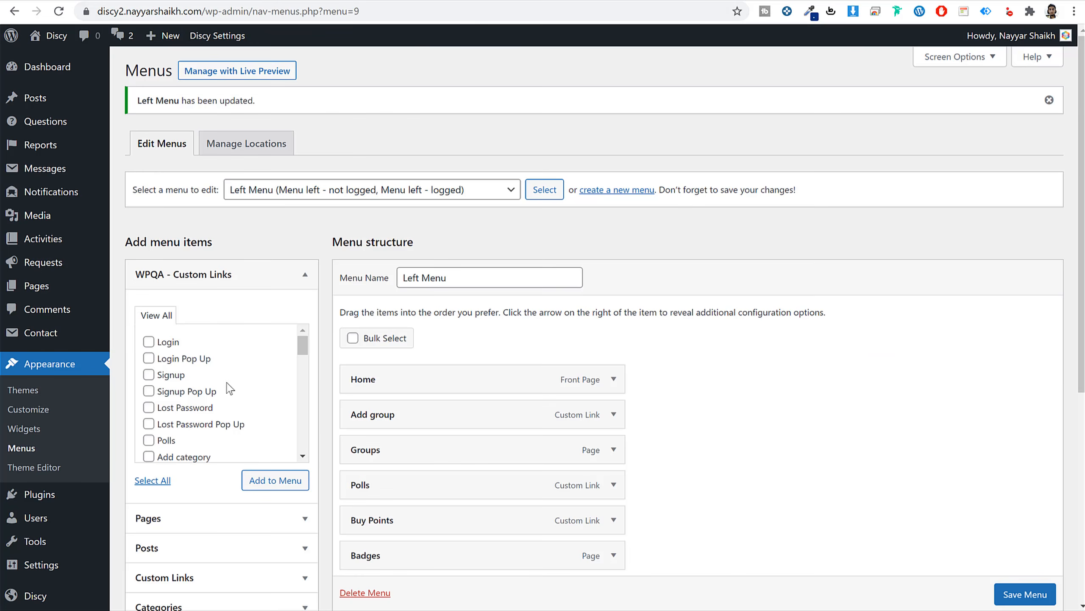
Add the WPQA custom links Ask Question, Ask Question Pop Up, Add group, Add category and Questions to the Left Menu.
scroll(229, 388, down, 3)
click(194, 337)
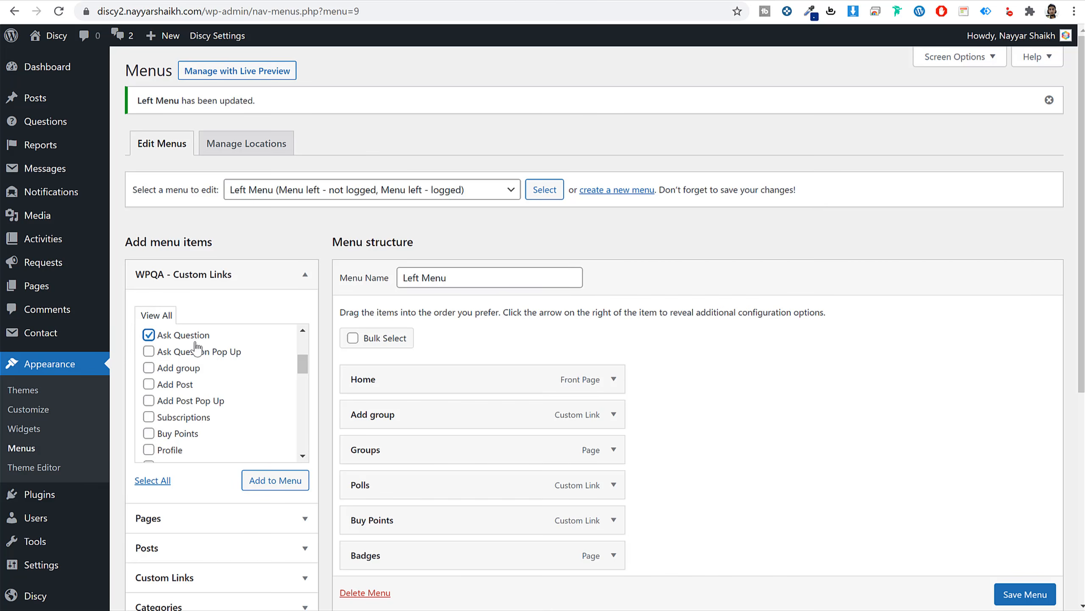
click(190, 353)
click(179, 368)
scroll(216, 417, up, 2)
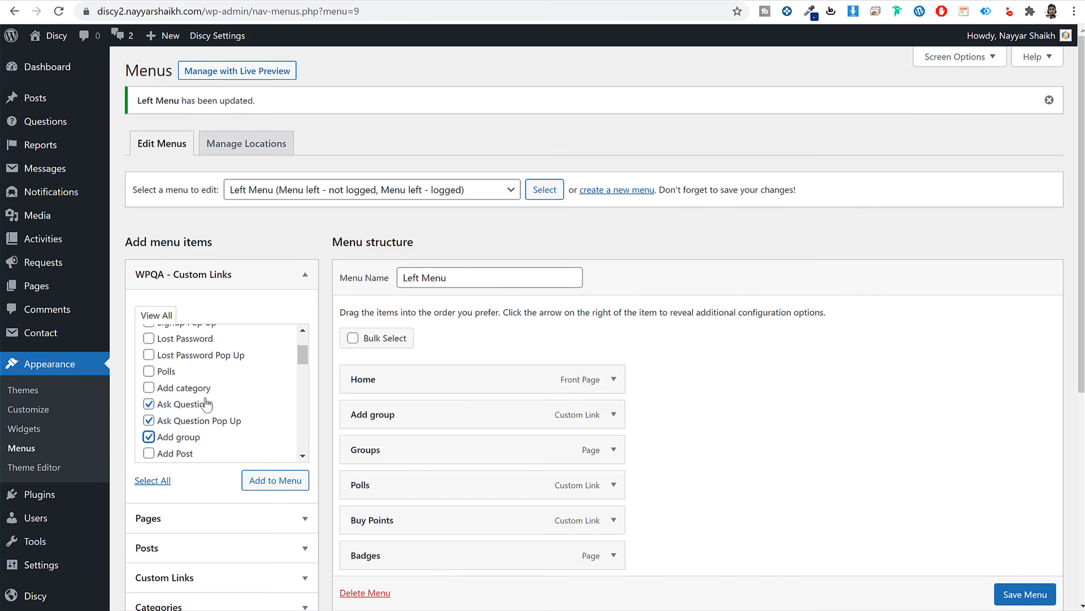
click(195, 387)
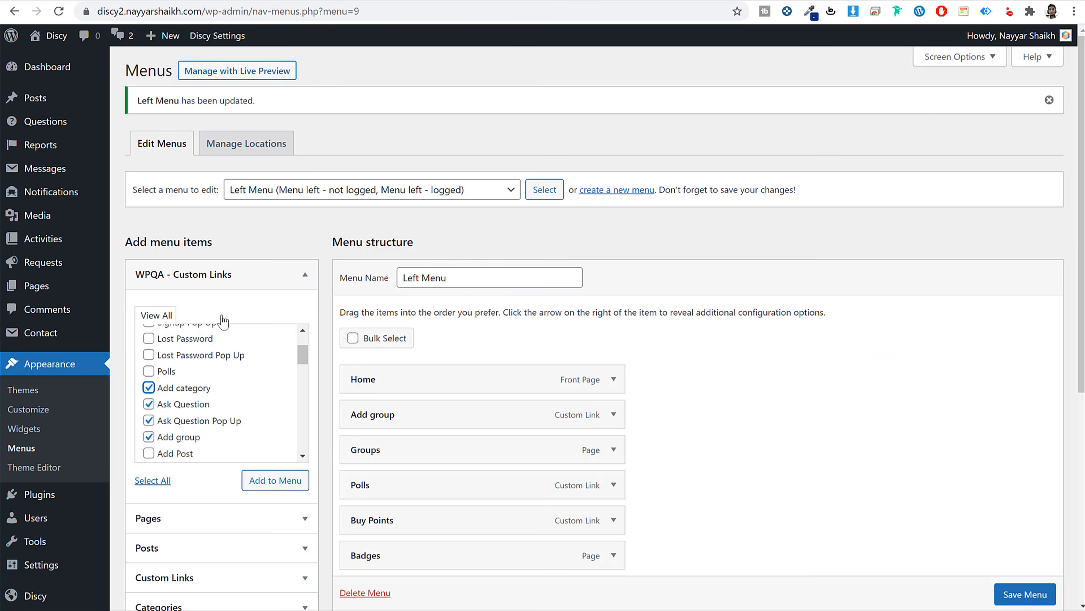
scroll(217, 441, down, 6)
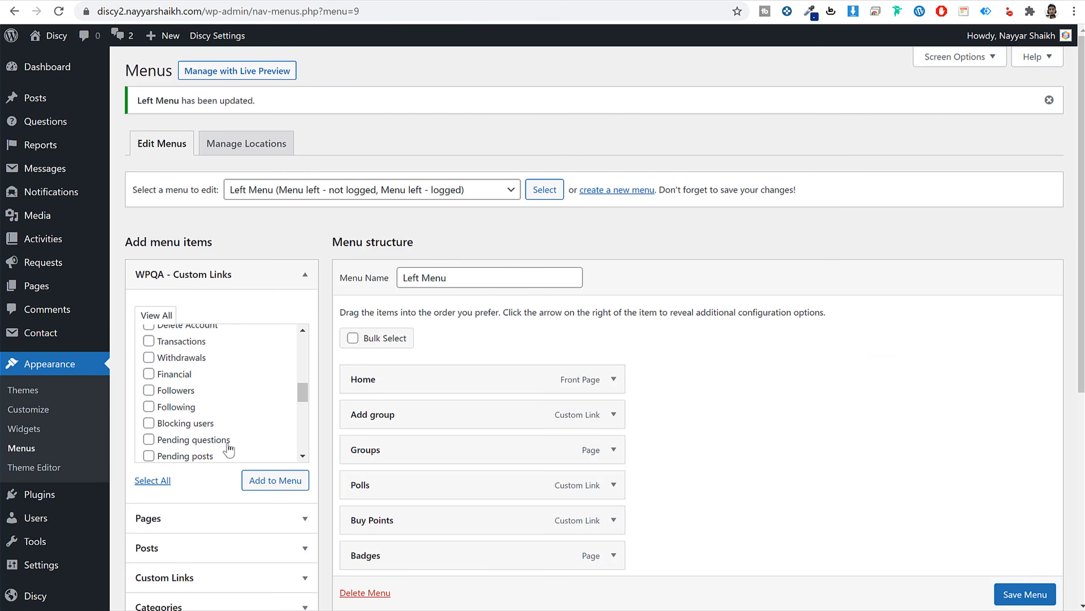
scroll(229, 449, down, 3)
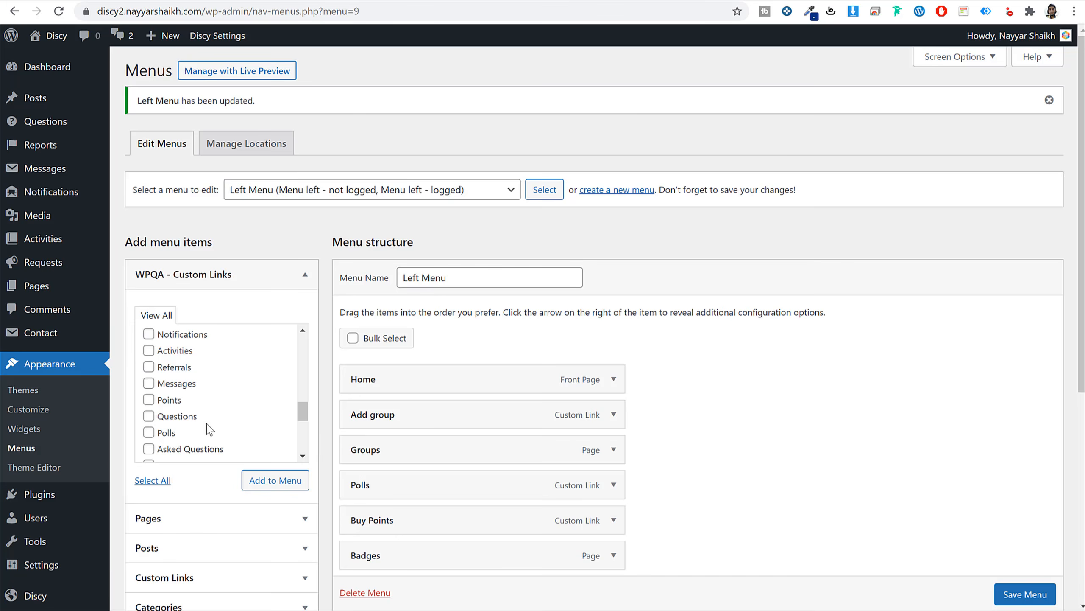
click(188, 416)
click(274, 480)
Move Questions below Users and nest Add category, Ask Question, Ask Question Pop Up and Add group under it.
scroll(726, 470, down, 6)
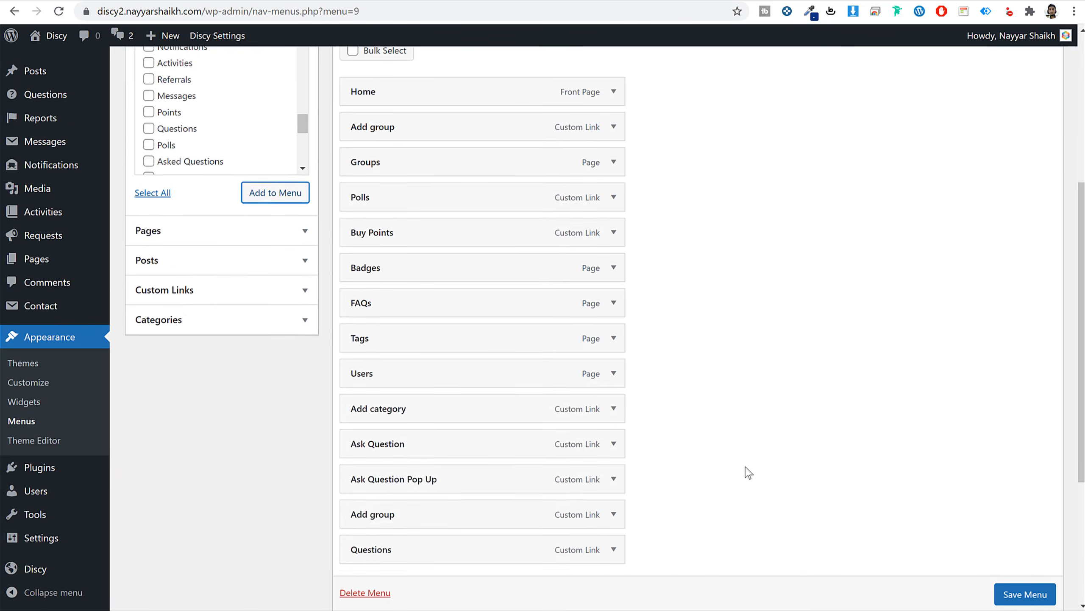
scroll(748, 473, down, 5)
drag(442, 353, 438, 227)
drag(445, 249, 473, 252)
mouse_move(424, 284)
mouse_down()
mouse_move(439, 300)
mouse_move(442, 285)
mouse_up()
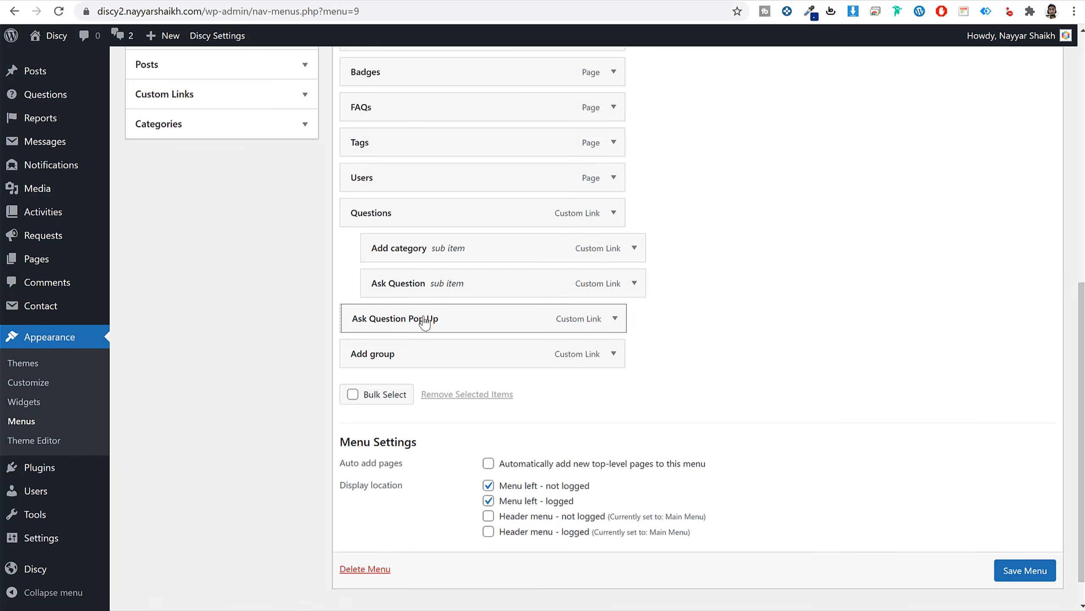
drag(425, 321, 440, 338)
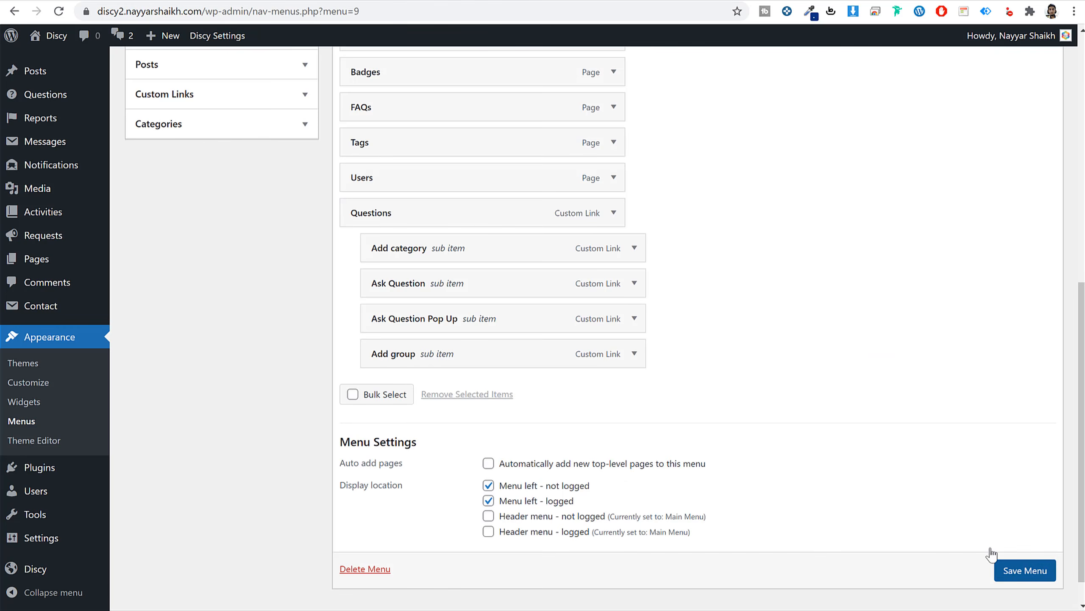
Give the Questions item the icon class 'icon-tag' and save the menu.
click(613, 212)
click(402, 304)
text(icon-tag)
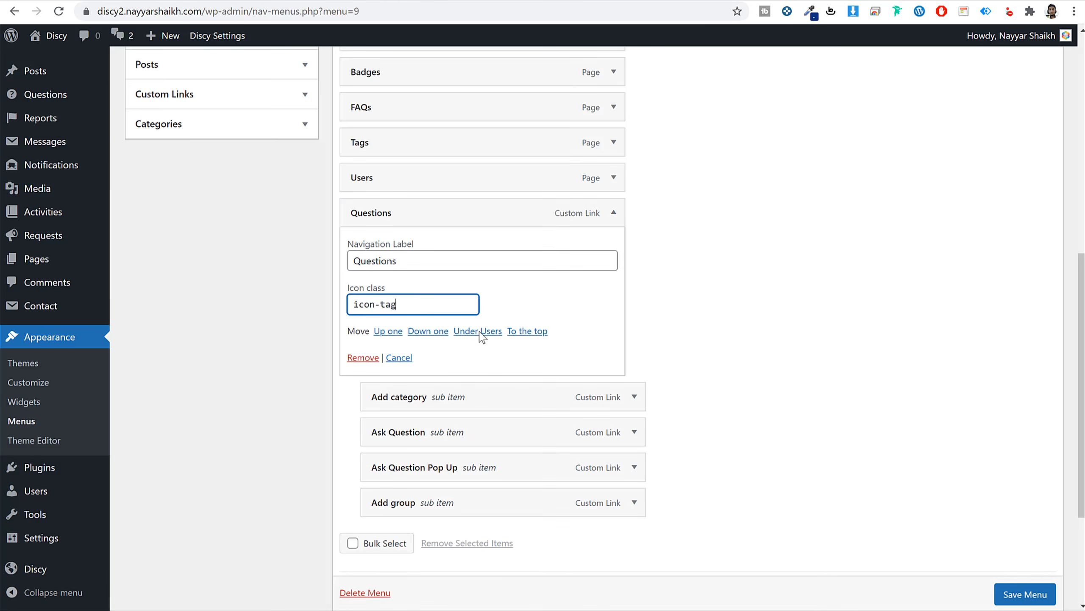
click(1011, 592)
Reload the live site to see the updated Left Menu and compare it with the reference demo.
click(390, 1)
click(409, 15)
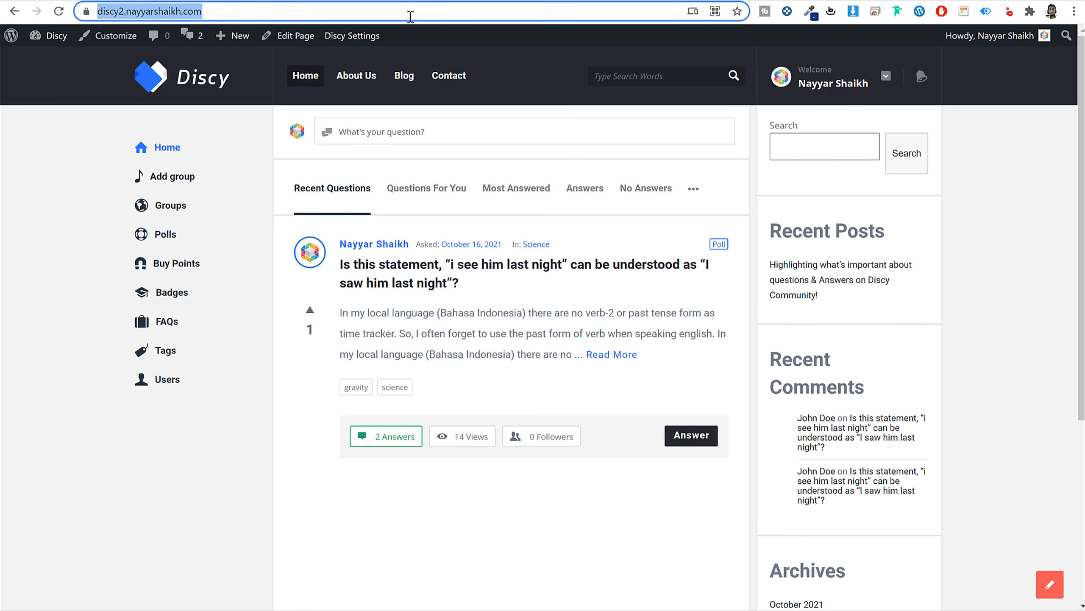
key(Return)
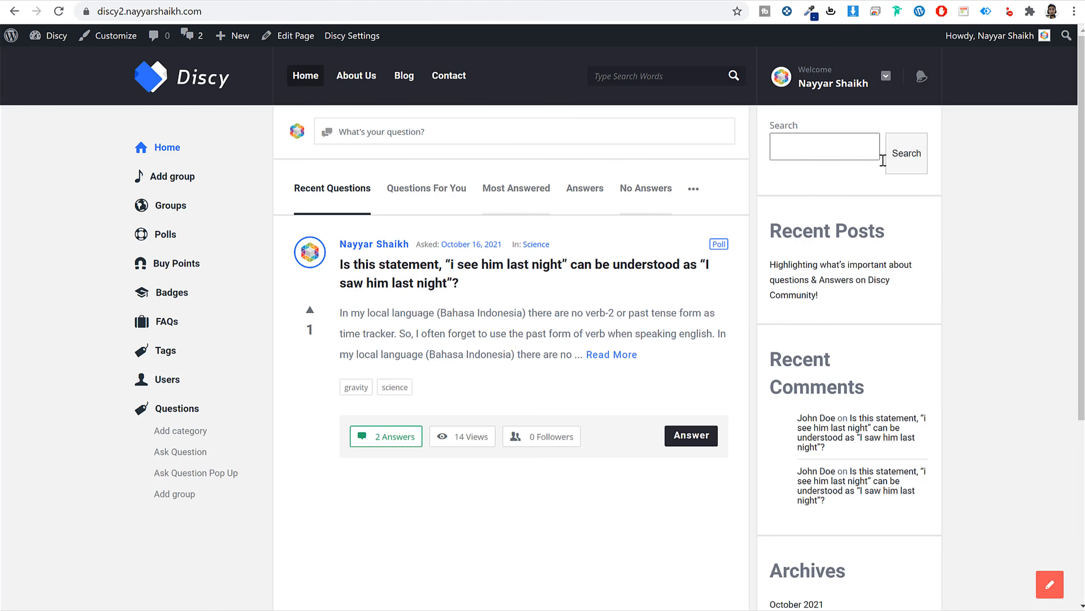
click(252, 0)
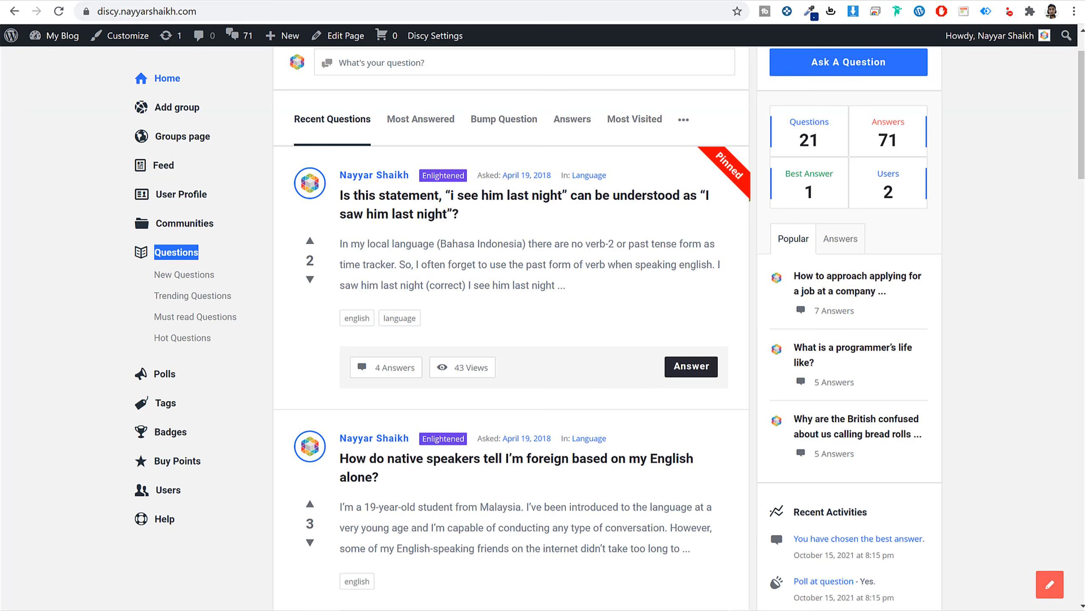
scroll(818, 133, up, 2)
scroll(896, 286, down, 10)
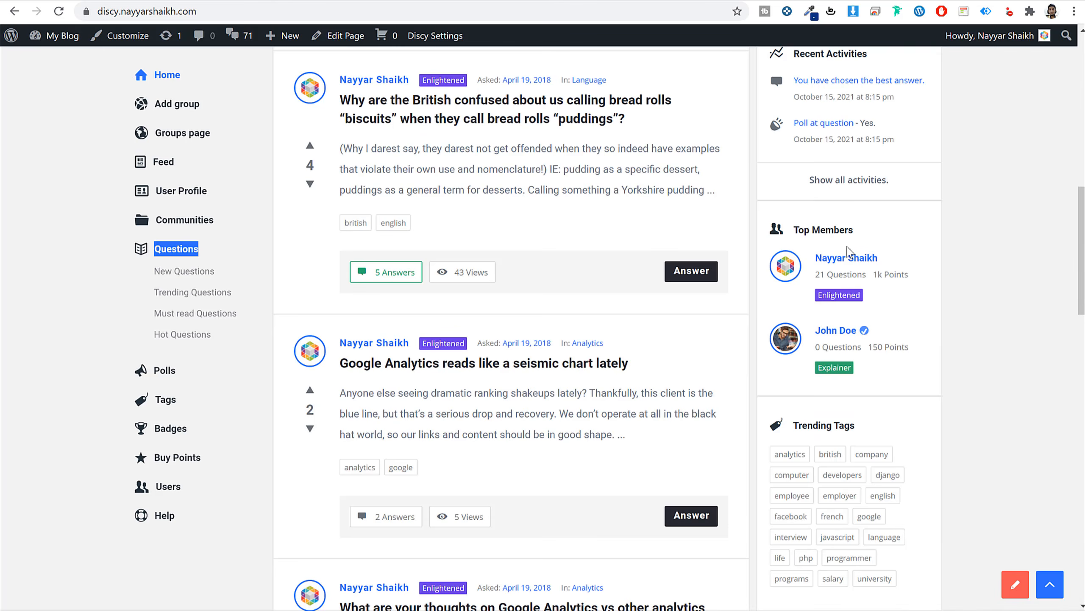
scroll(836, 440, down, 20)
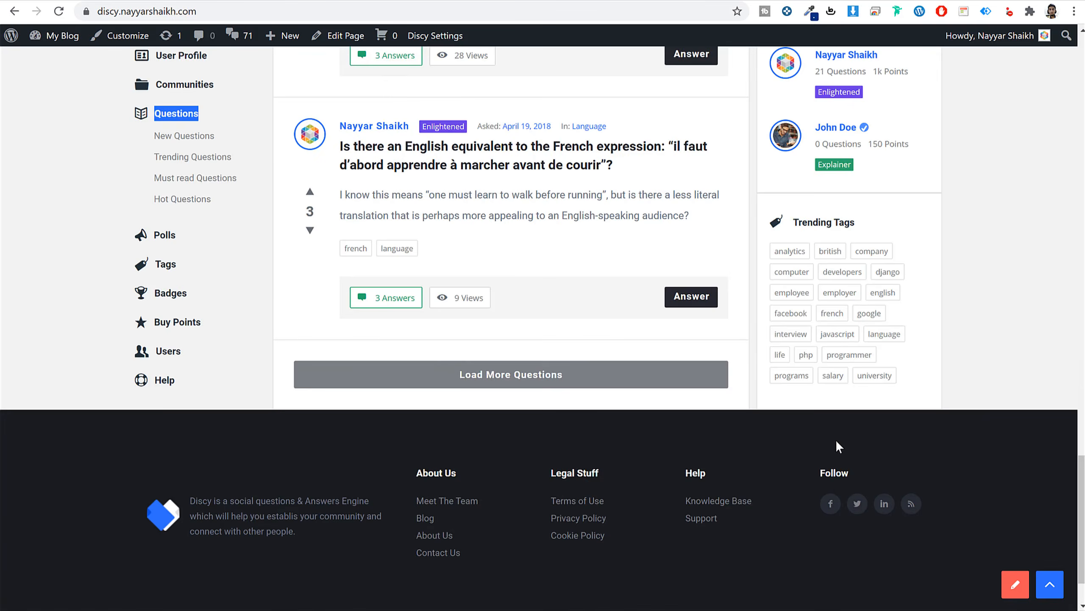
scroll(619, 441, up, 6)
Review the live footer's About Us, Legal Stuff and Help link columns against the menu page.
click(255, 0)
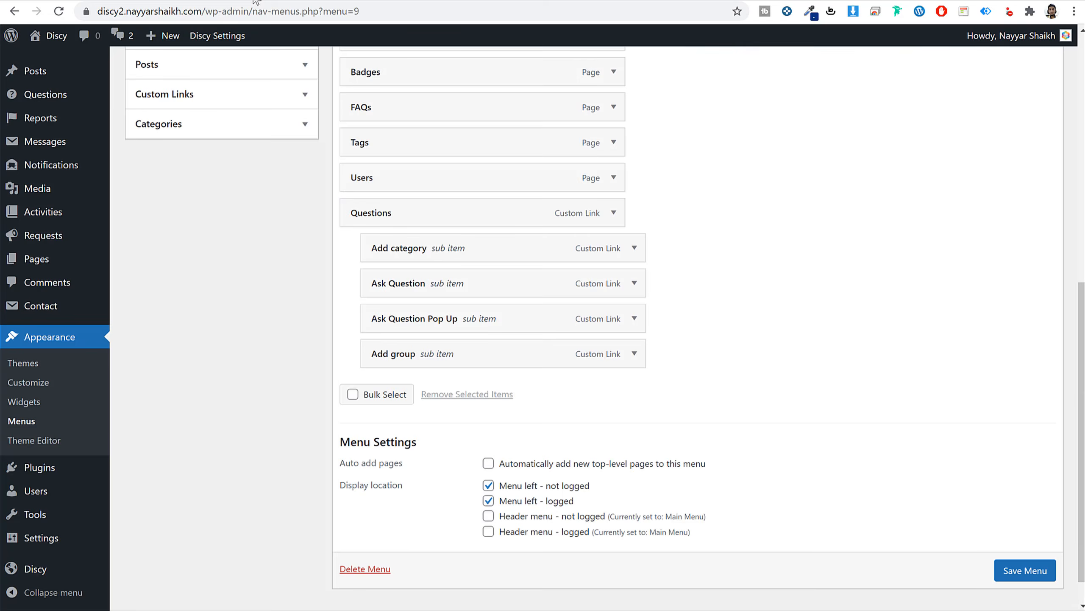
scroll(712, 243, up, 1)
scroll(713, 243, up, 4)
scroll(713, 243, down, 4)
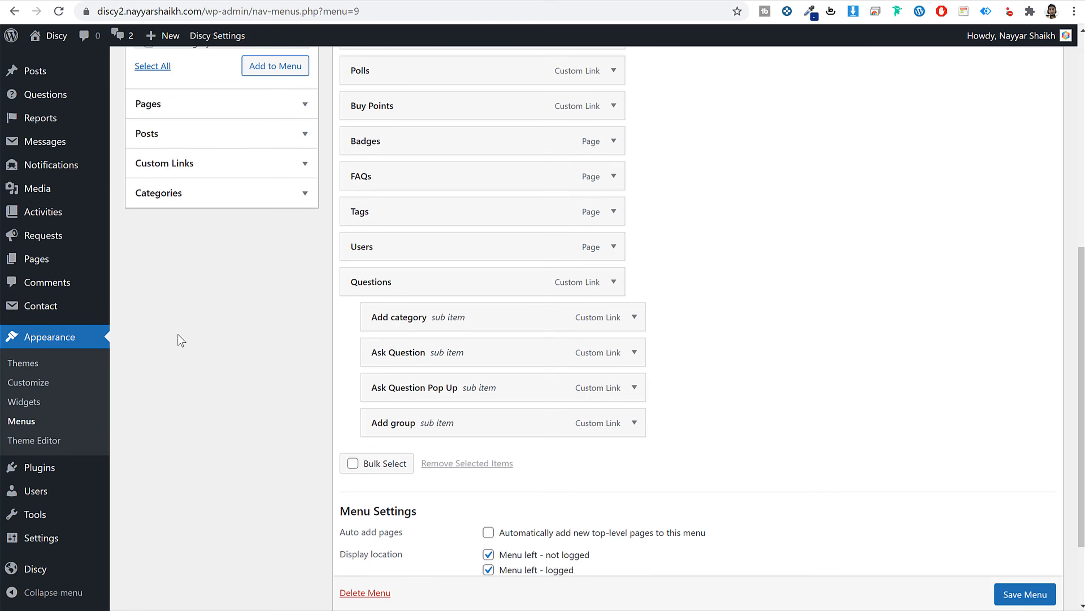
click(128, 0)
scroll(922, 445, down, 10)
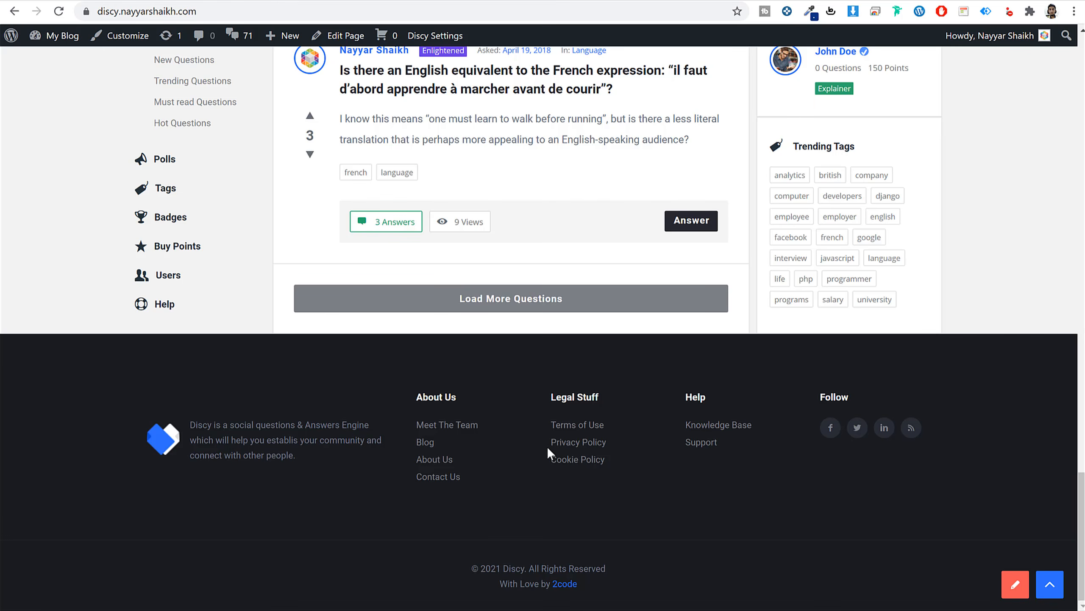
drag(470, 478, 424, 422)
click(725, 500)
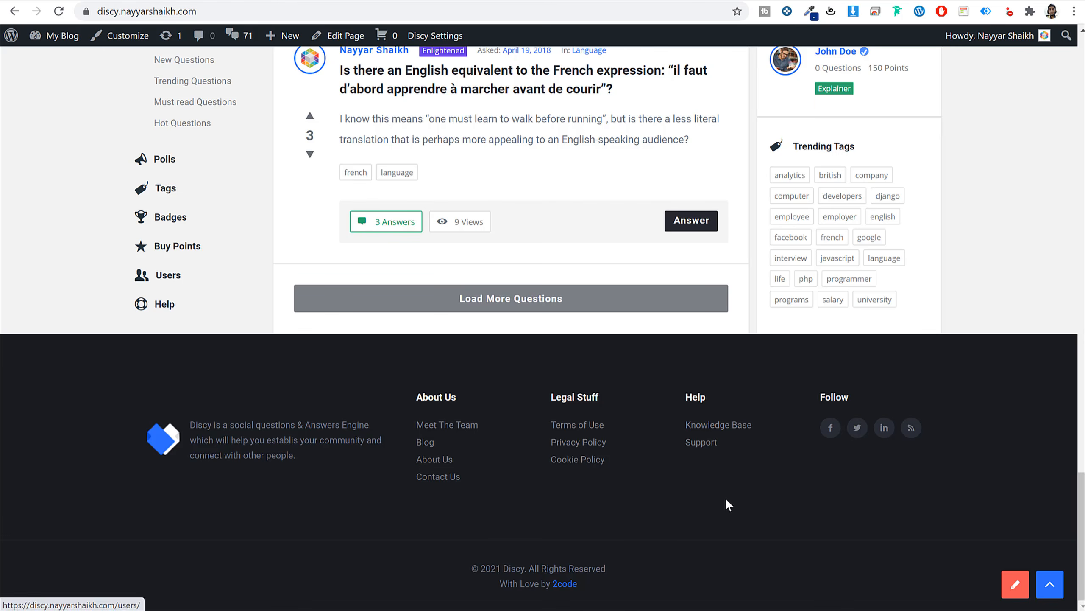
drag(626, 481, 576, 420)
drag(712, 469, 701, 424)
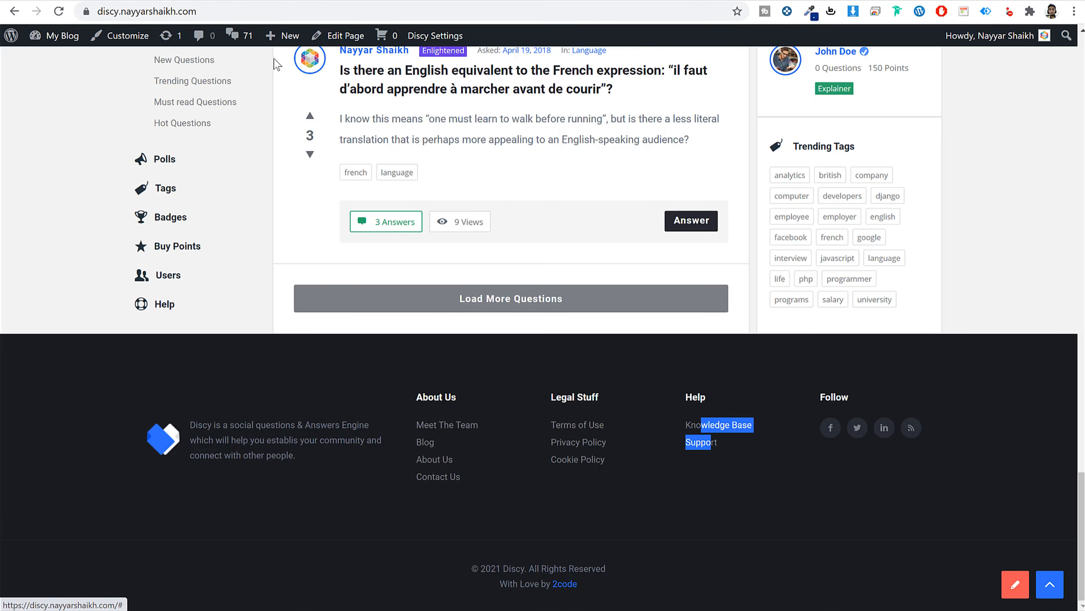
click(288, 0)
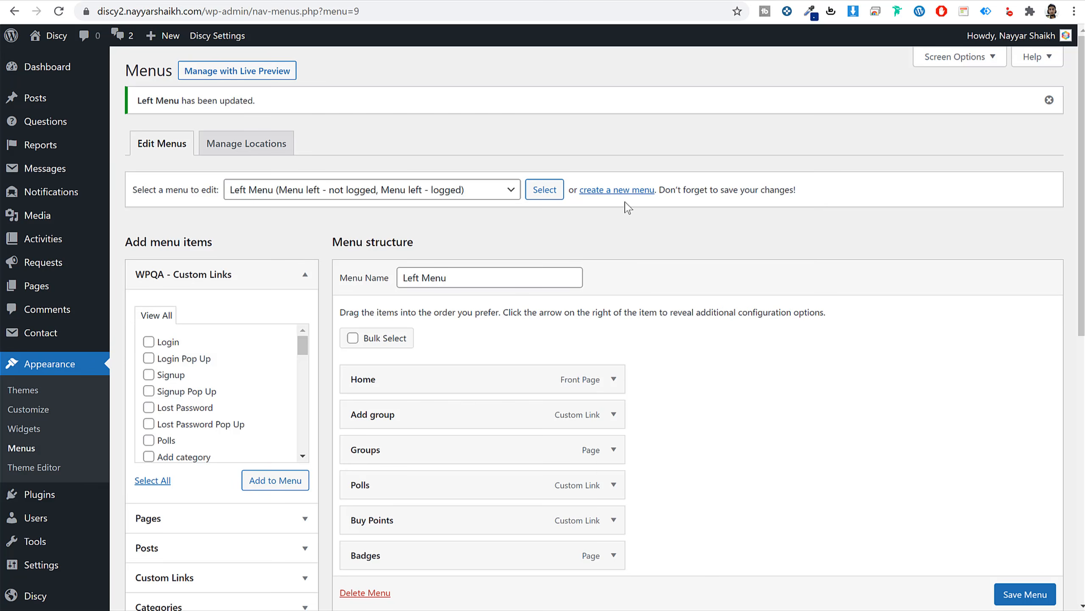
Create a new menu named Footer1.
click(637, 193)
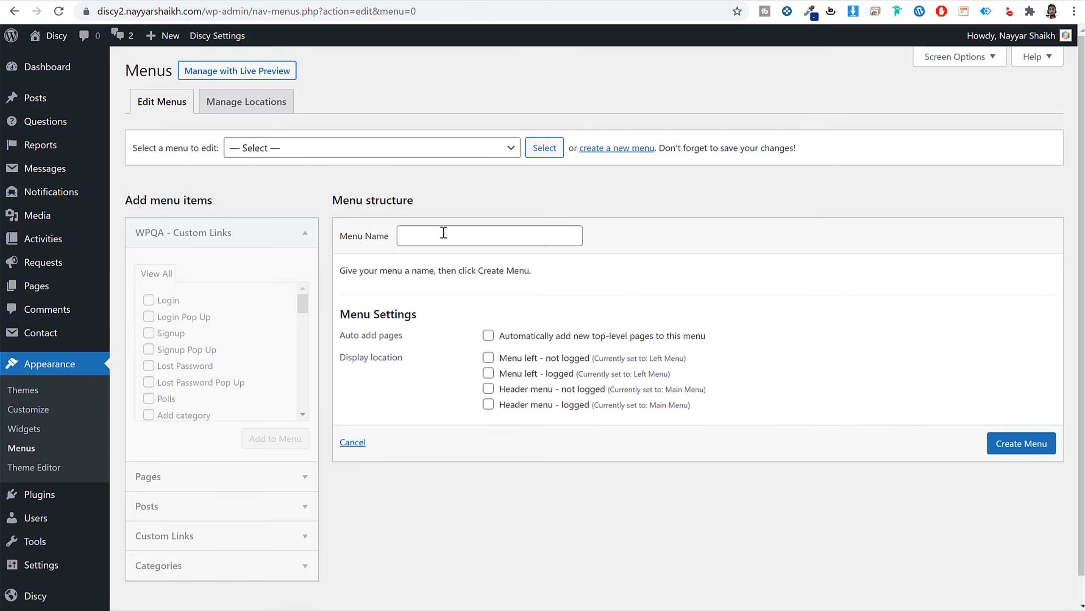
click(444, 232)
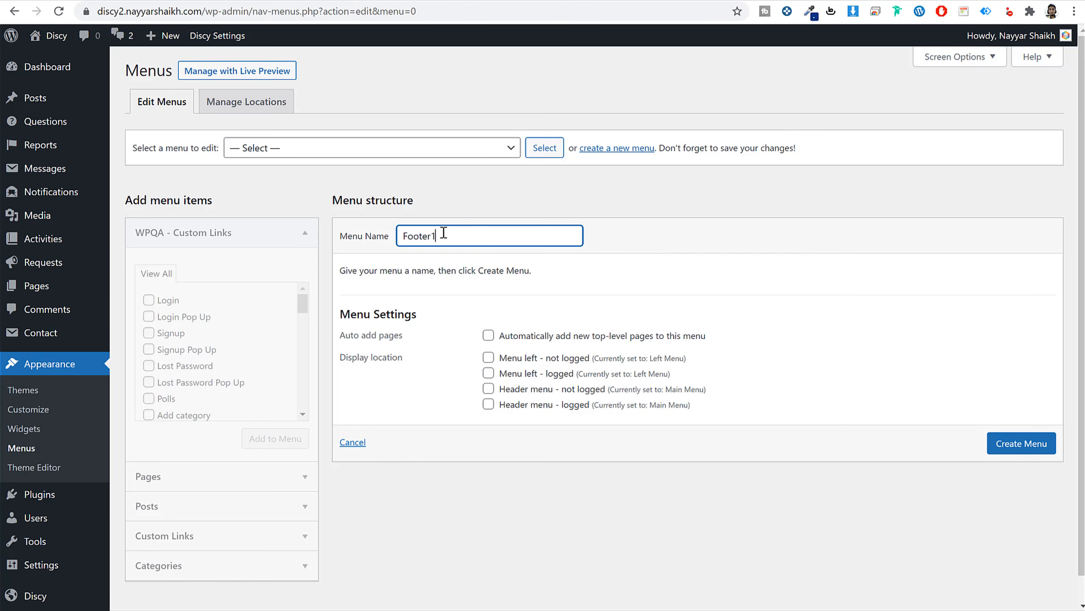
click(1027, 444)
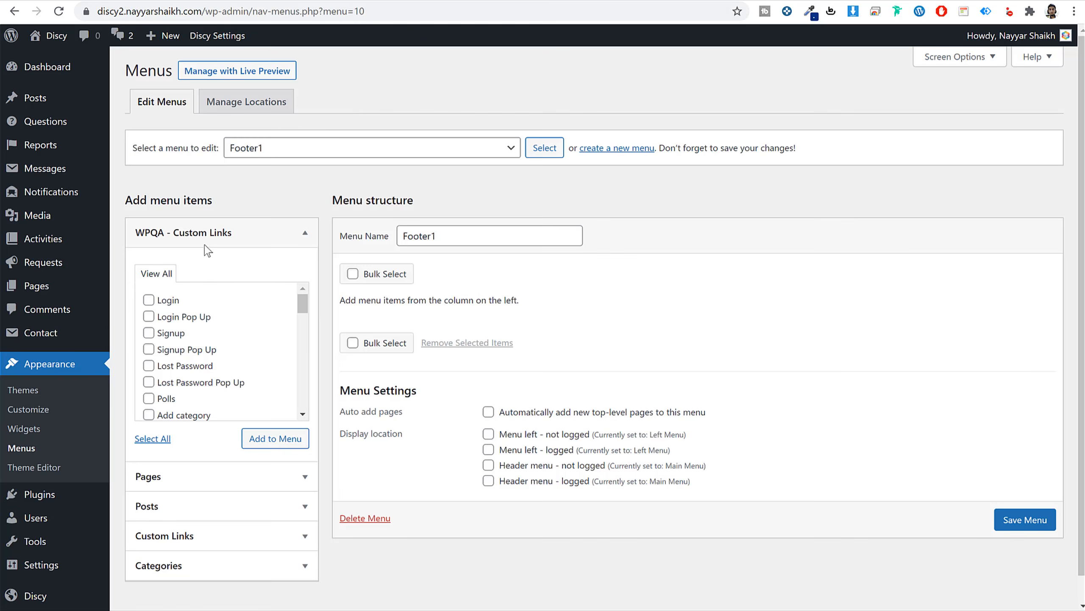
Add the Blog, Contact, About Us and Groups pages to Footer1 and save it.
click(204, 479)
click(168, 330)
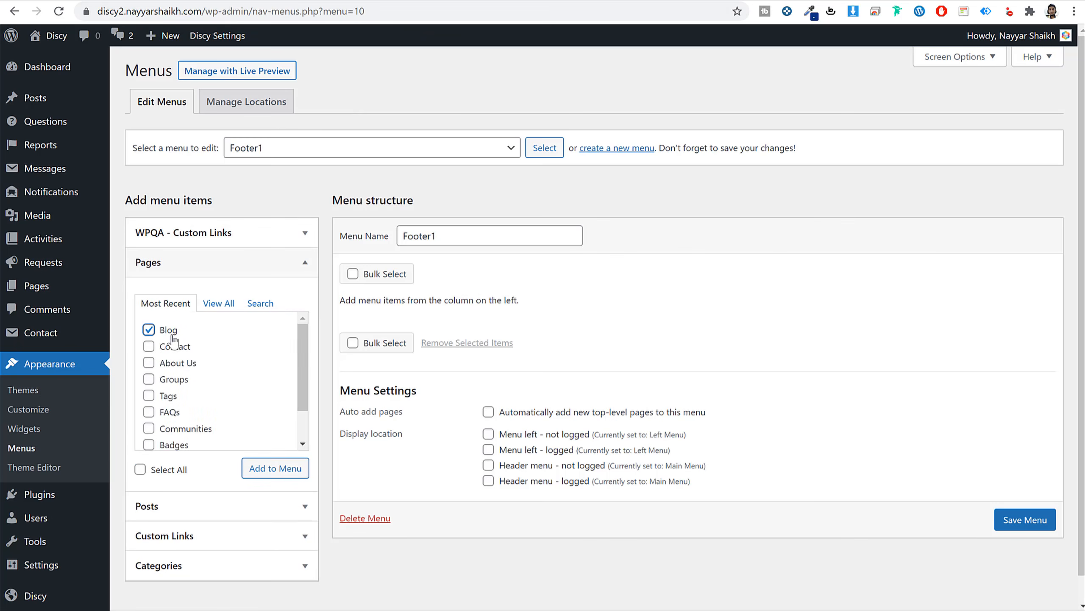
click(173, 346)
click(175, 364)
click(173, 379)
click(276, 467)
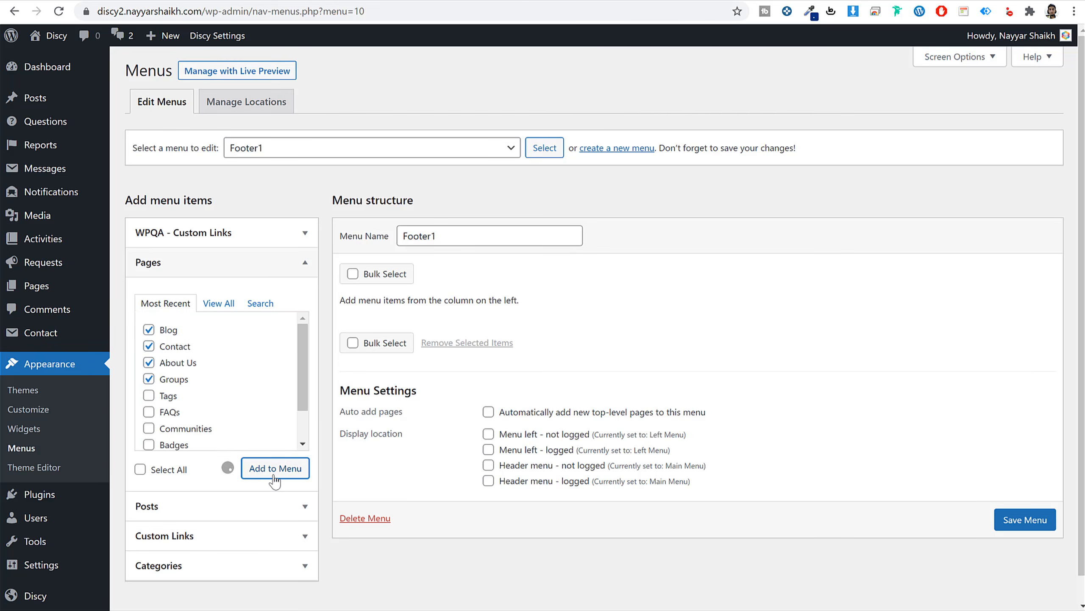
scroll(551, 452, down, 3)
click(1042, 536)
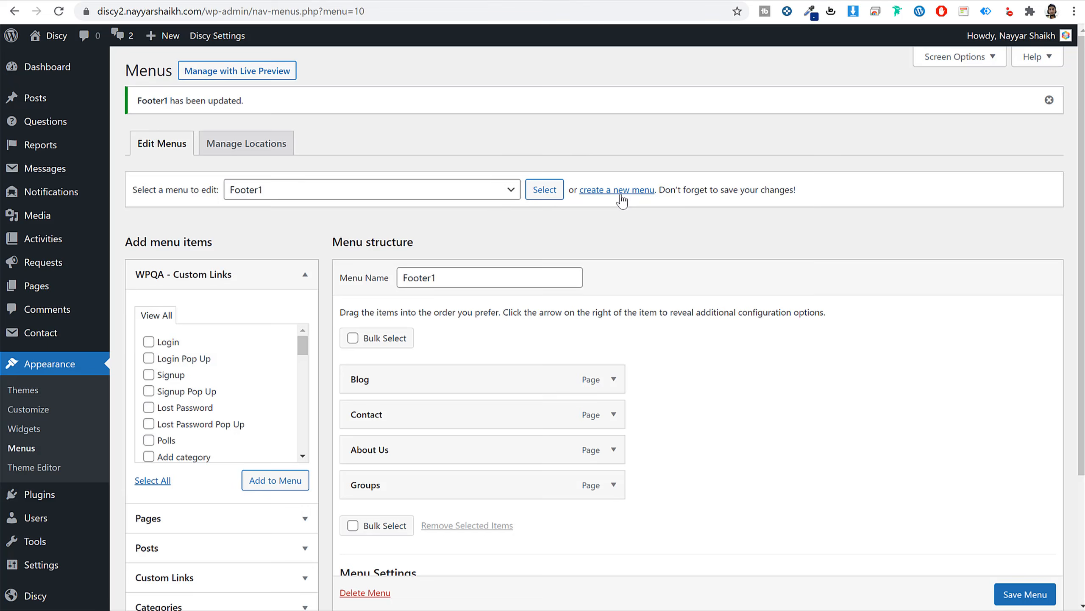
click(622, 190)
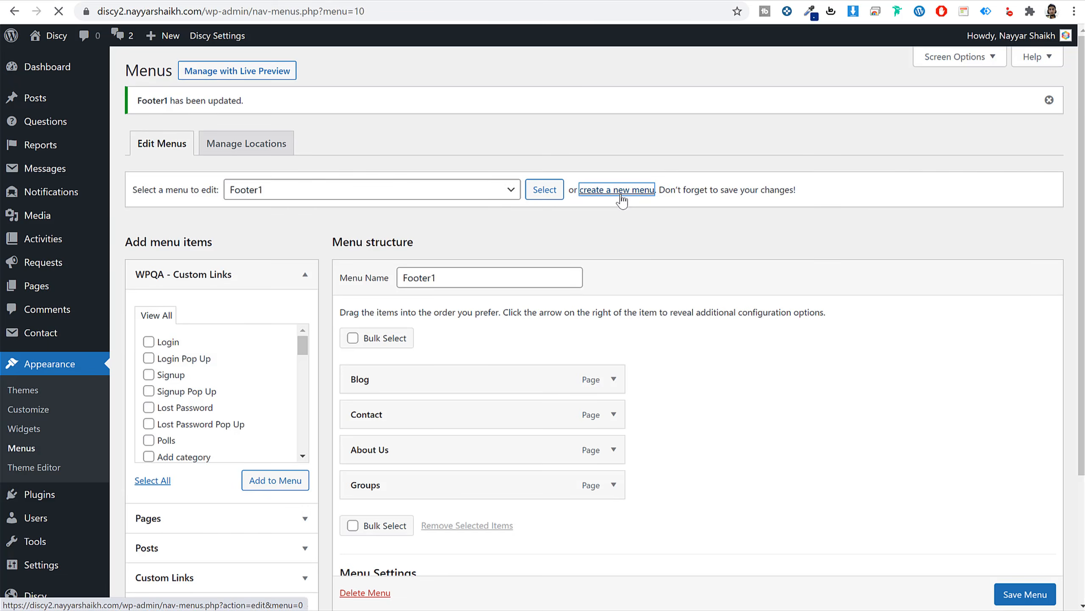
Create the Footer2 menu with the FAQs, Communities and Badges pages and save it.
click(440, 236)
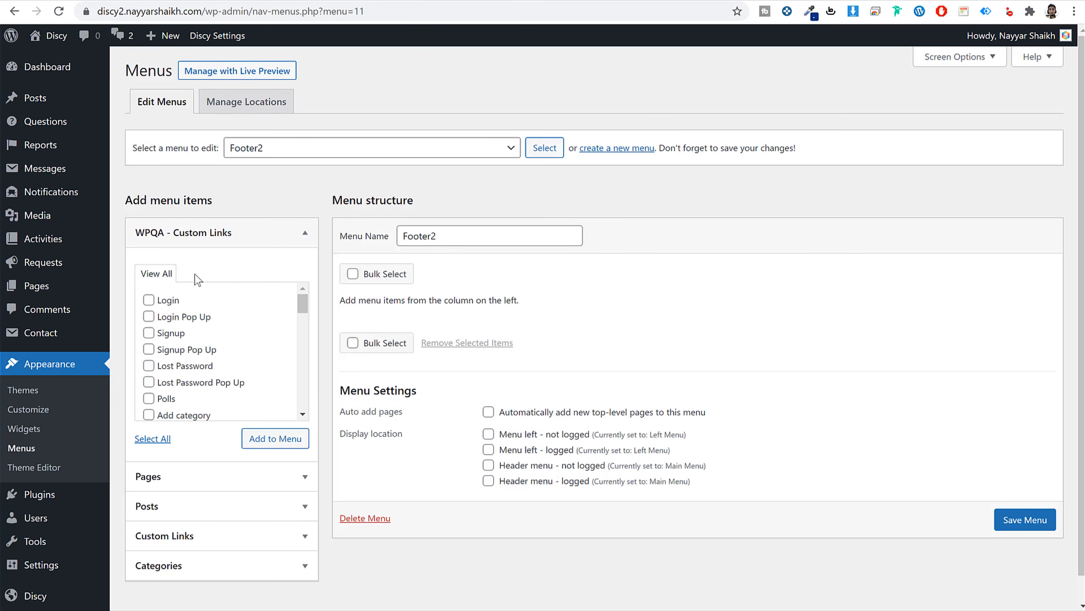
click(231, 472)
click(170, 412)
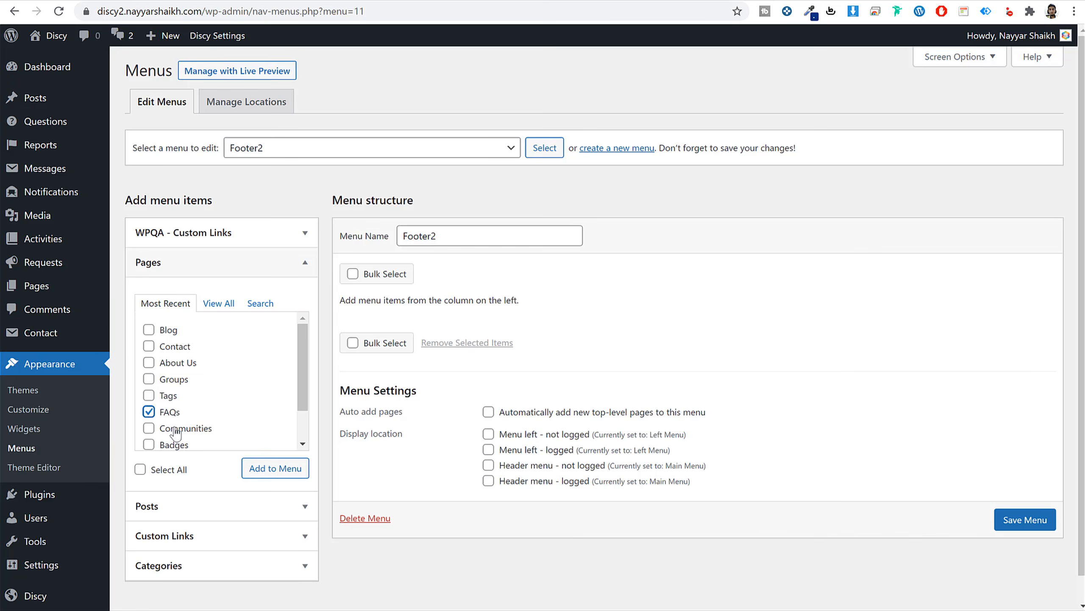
click(175, 428)
click(173, 444)
click(271, 468)
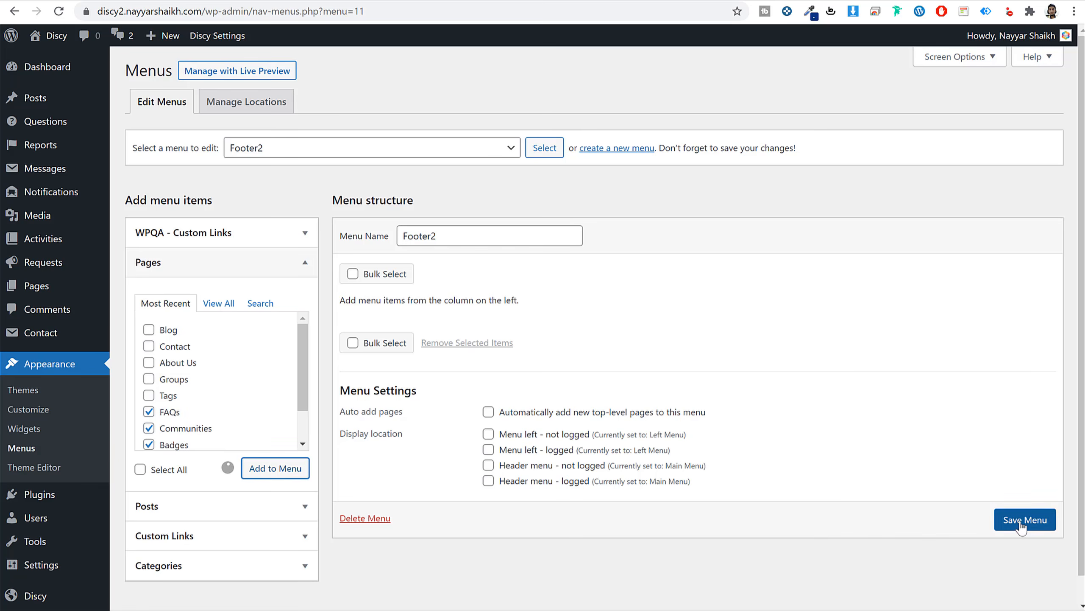
scroll(1036, 599, down, 1)
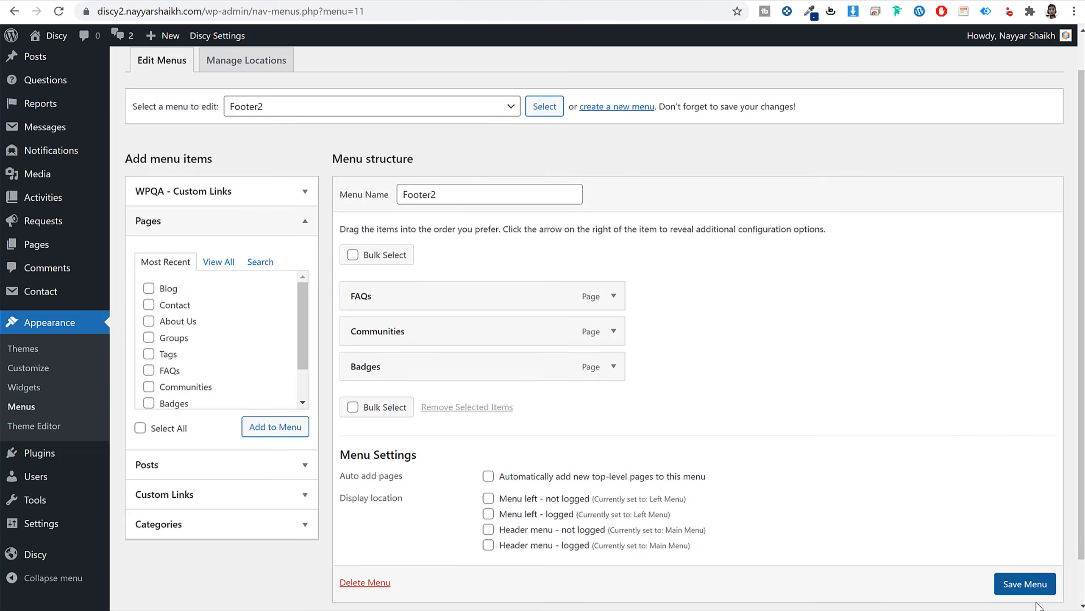
click(1034, 592)
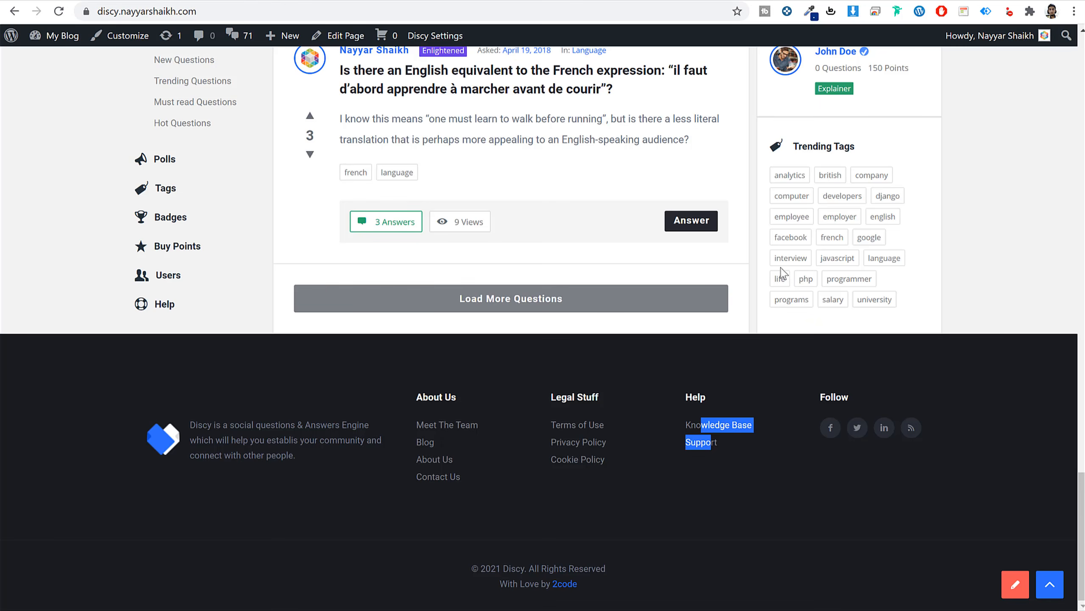
click(767, 468)
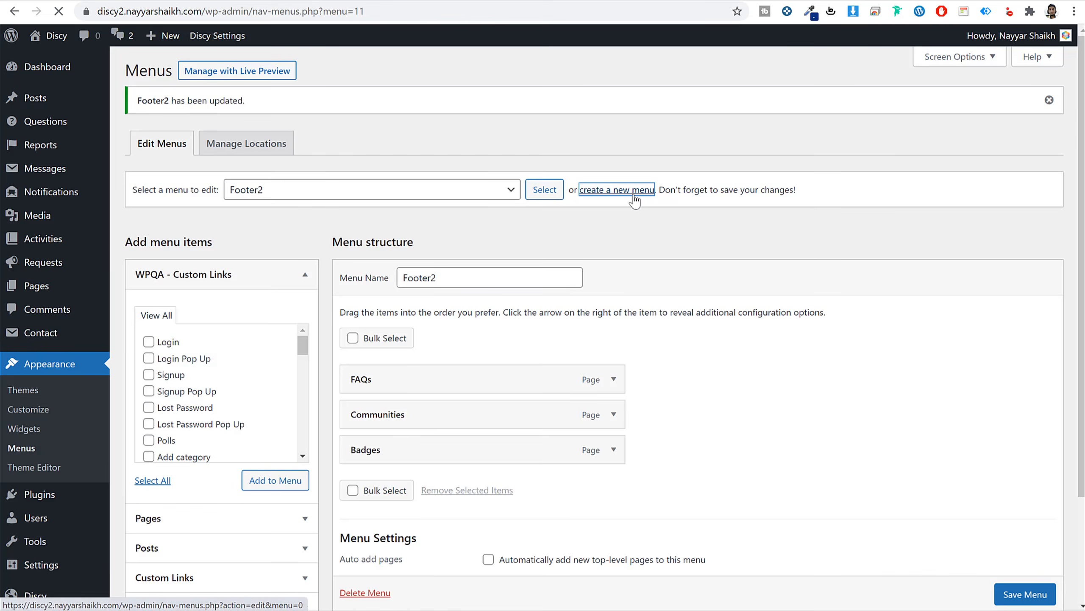
Create the Footer3 menu with the FAQs and Communities pages and save it.
click(636, 190)
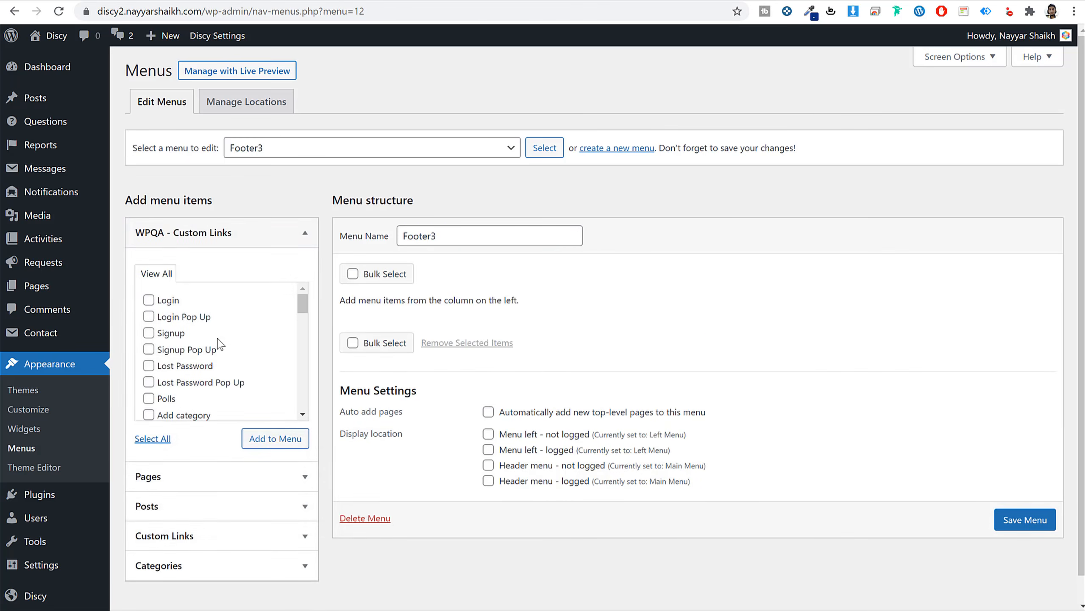
click(196, 483)
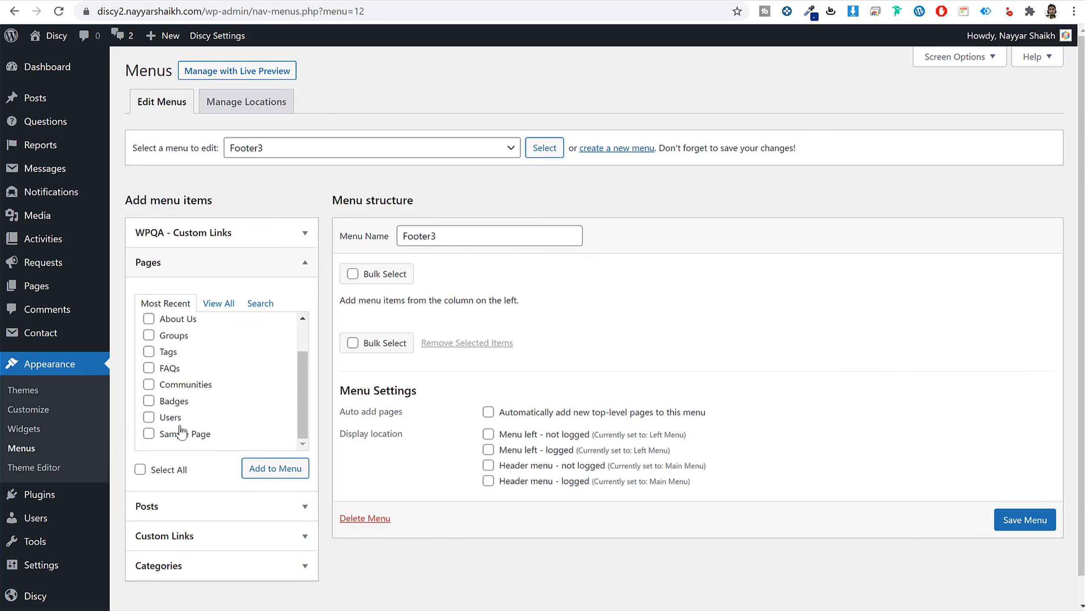
click(183, 387)
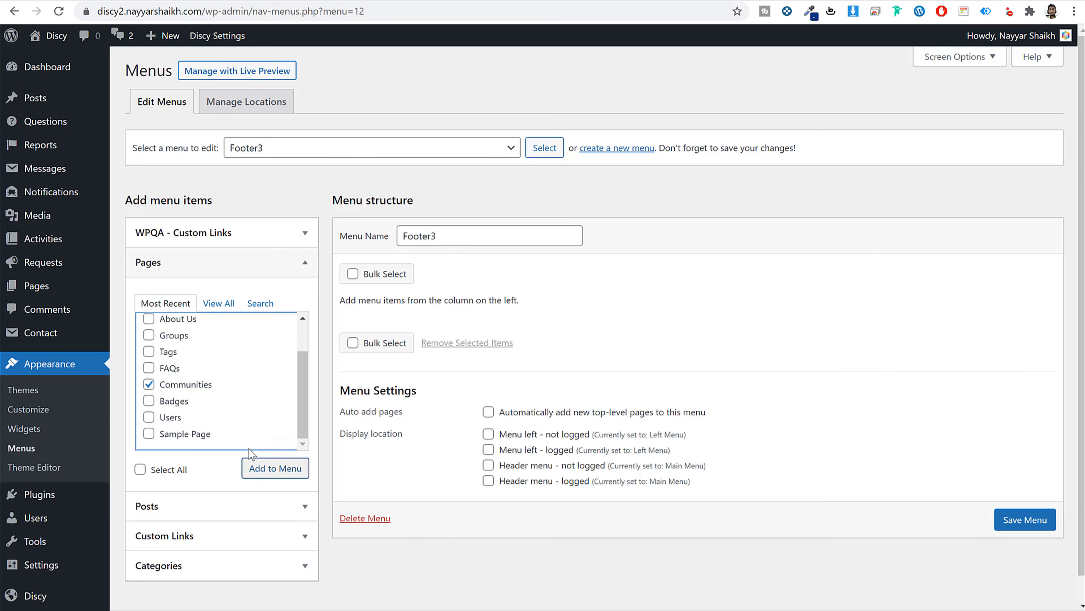
click(171, 369)
click(275, 468)
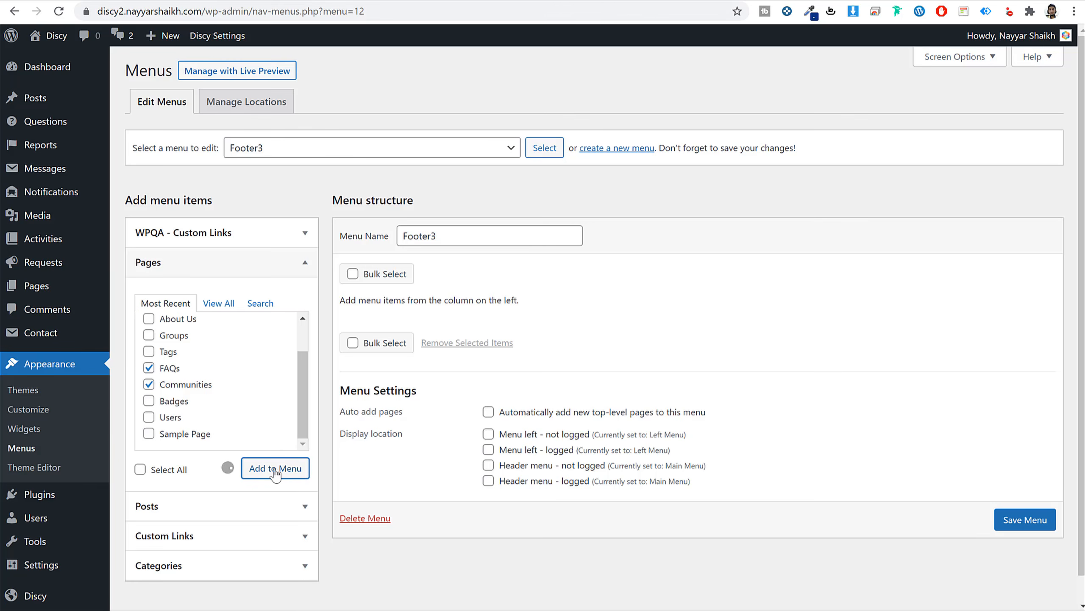
scroll(1022, 586, down, 1)
click(1025, 553)
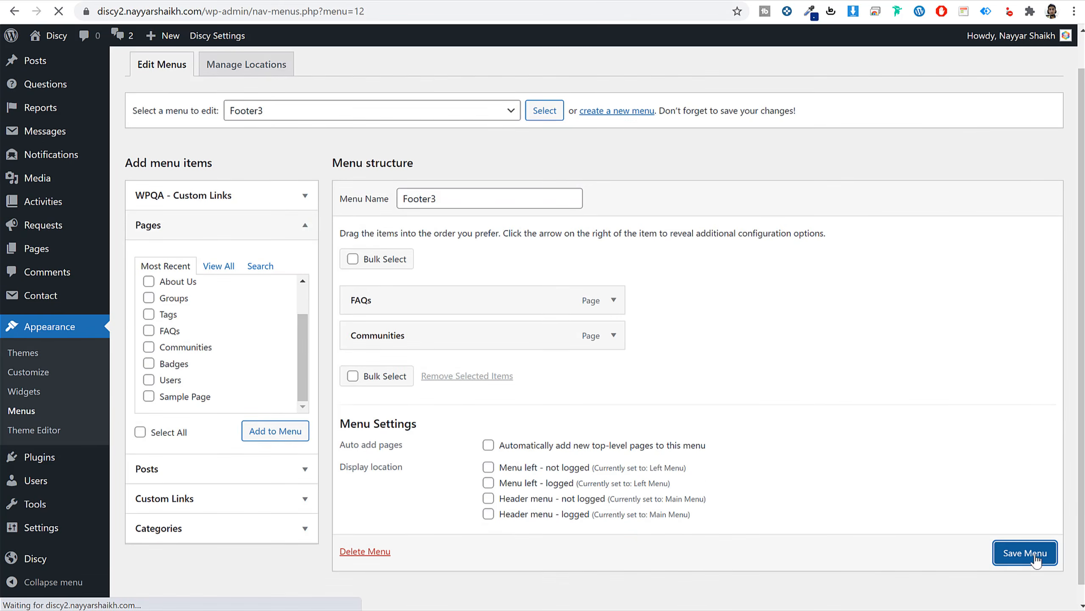
scroll(859, 389, down, 3)
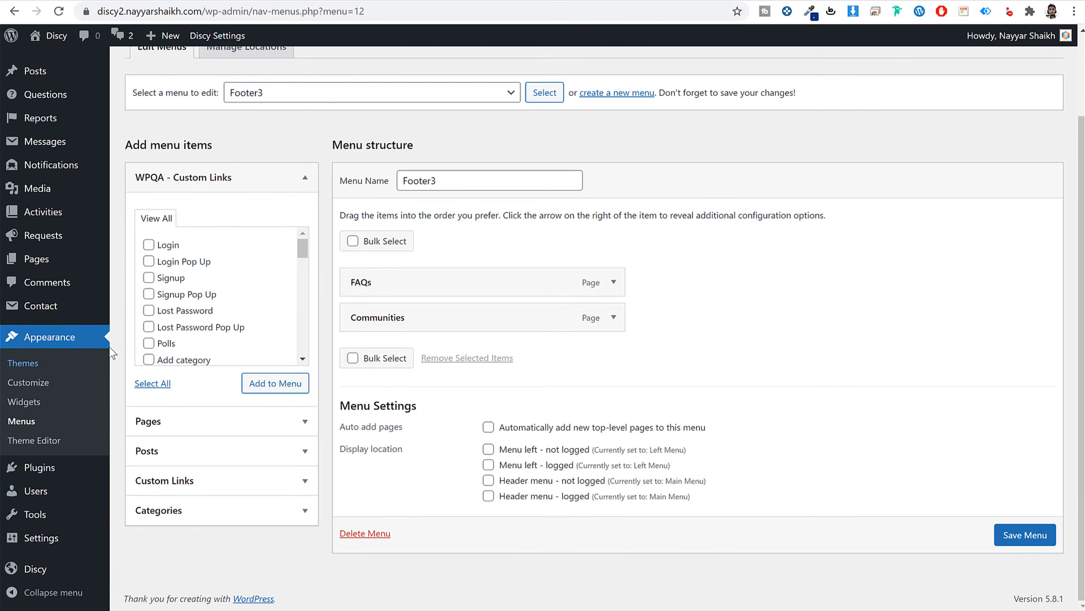
Remove the Search block and the Recent Posts and Recent Comments headings from the Sidebar.
click(33, 405)
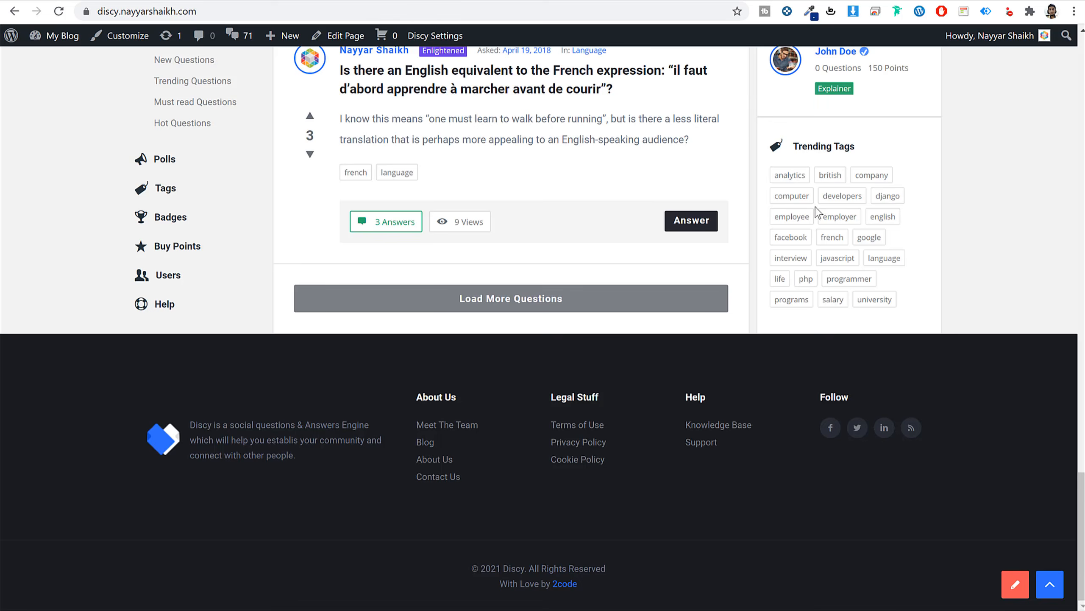
scroll(848, 267, up, 10)
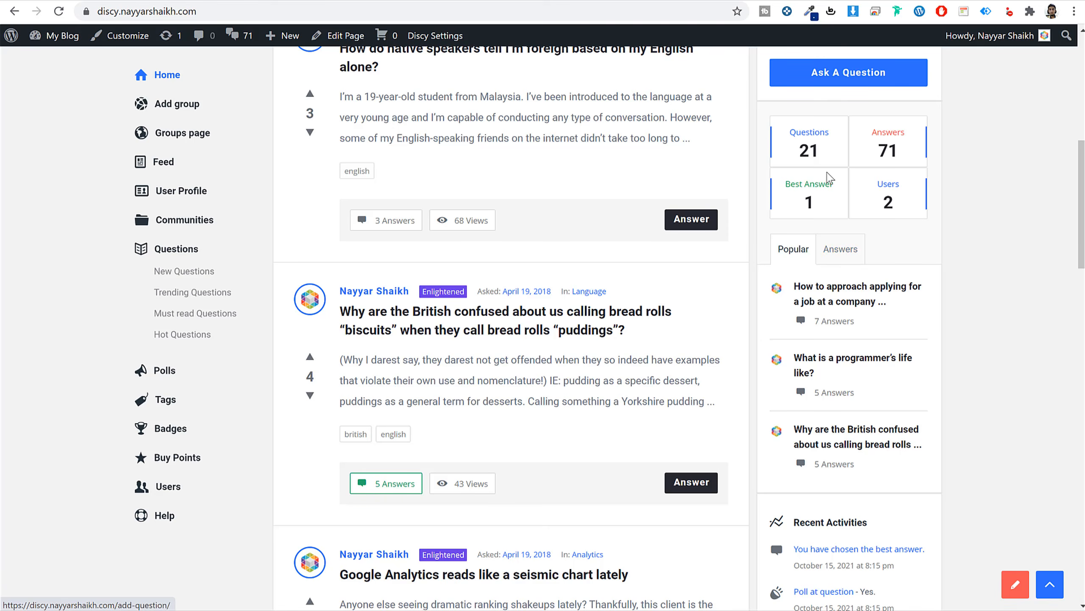
scroll(829, 171, up, 5)
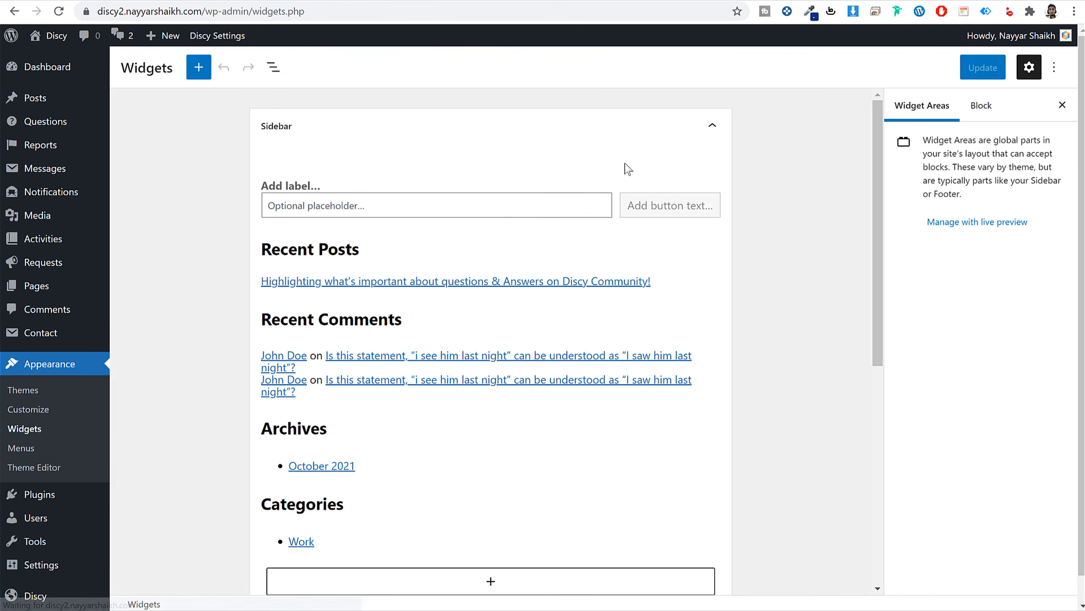
click(422, 204)
click(504, 153)
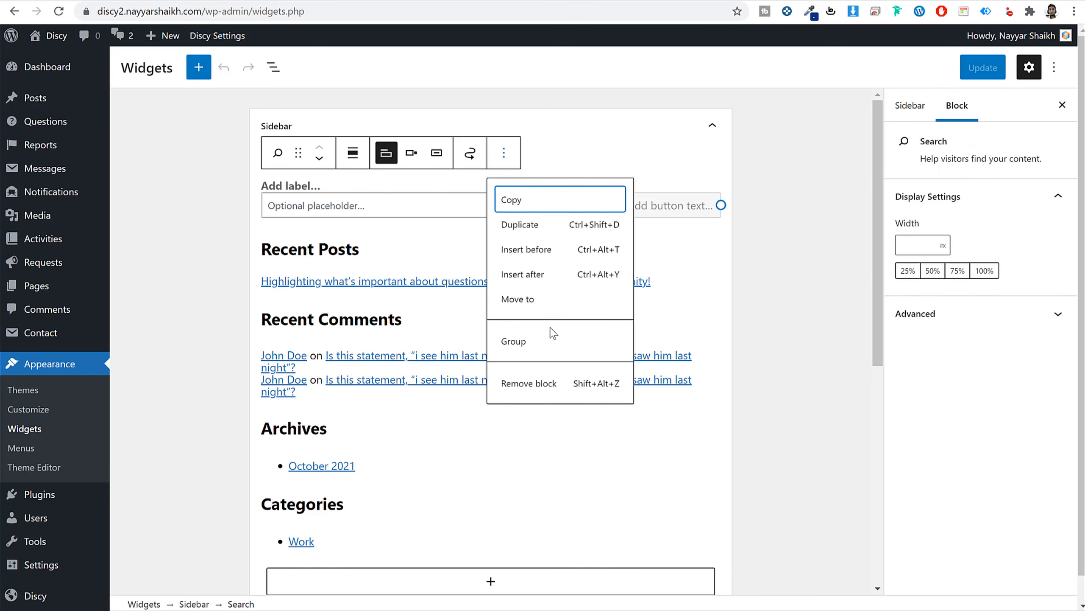
click(551, 385)
click(424, 192)
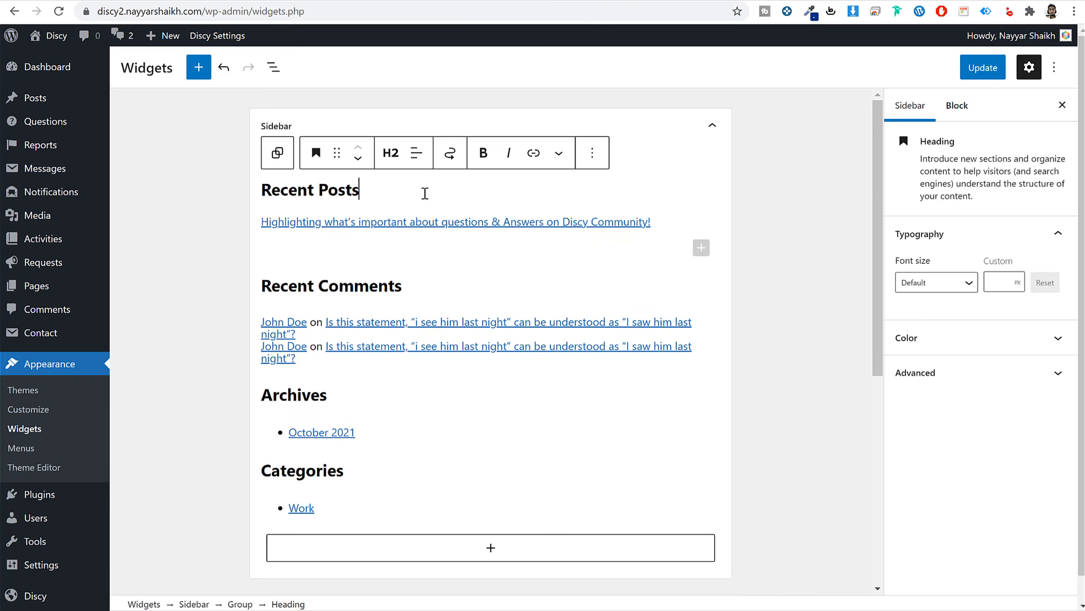
click(601, 167)
click(647, 409)
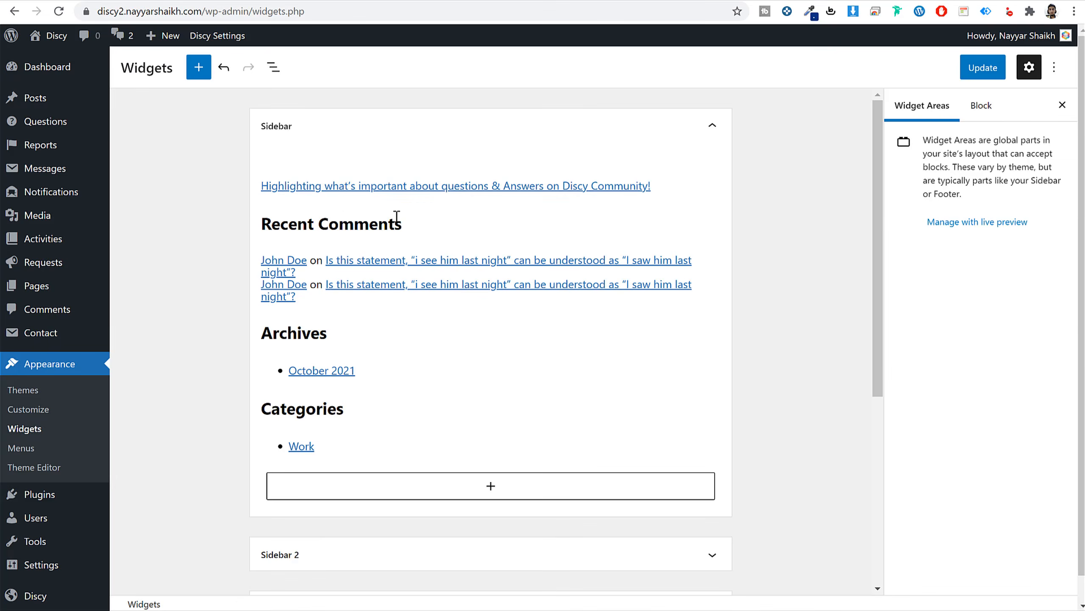
click(396, 217)
click(597, 188)
click(632, 442)
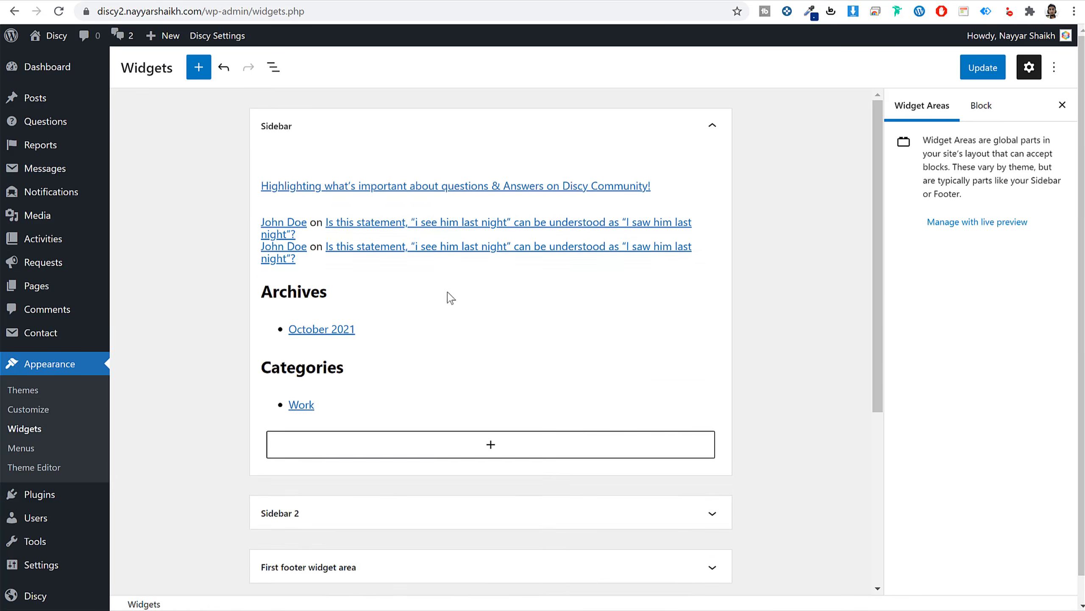
Remove the latest comments, latest posts, Archives and Categories headings and lists from the Sidebar.
click(451, 298)
click(538, 249)
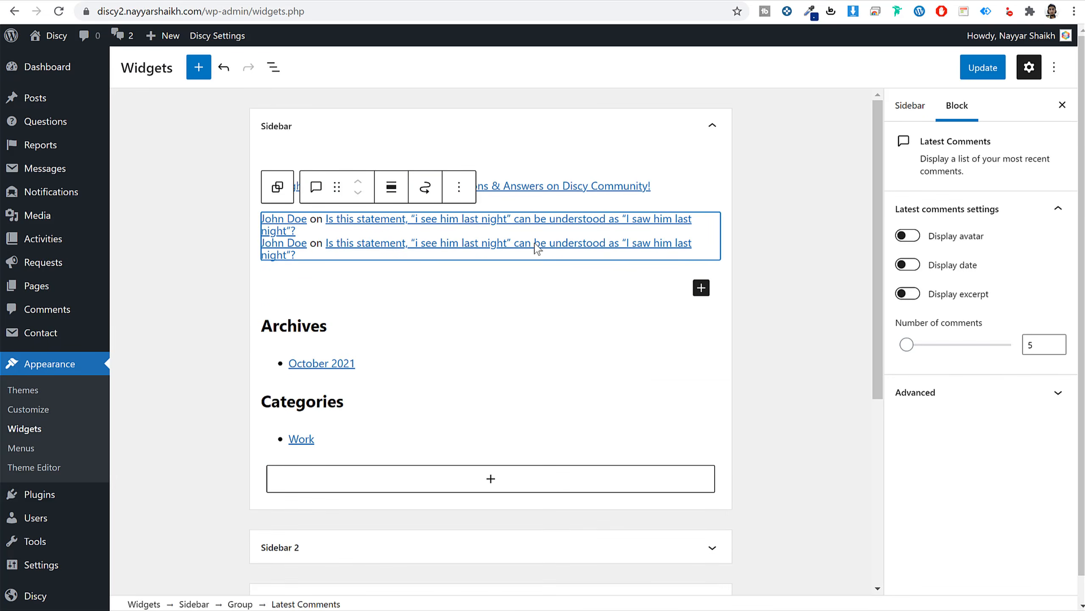
click(474, 195)
click(539, 417)
click(426, 189)
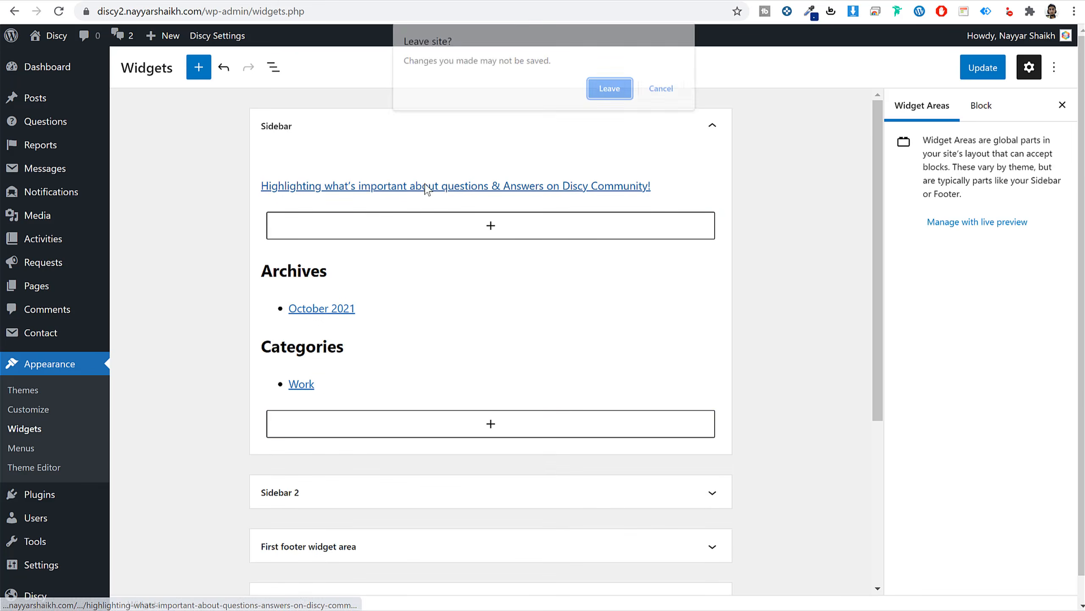
click(661, 88)
click(512, 153)
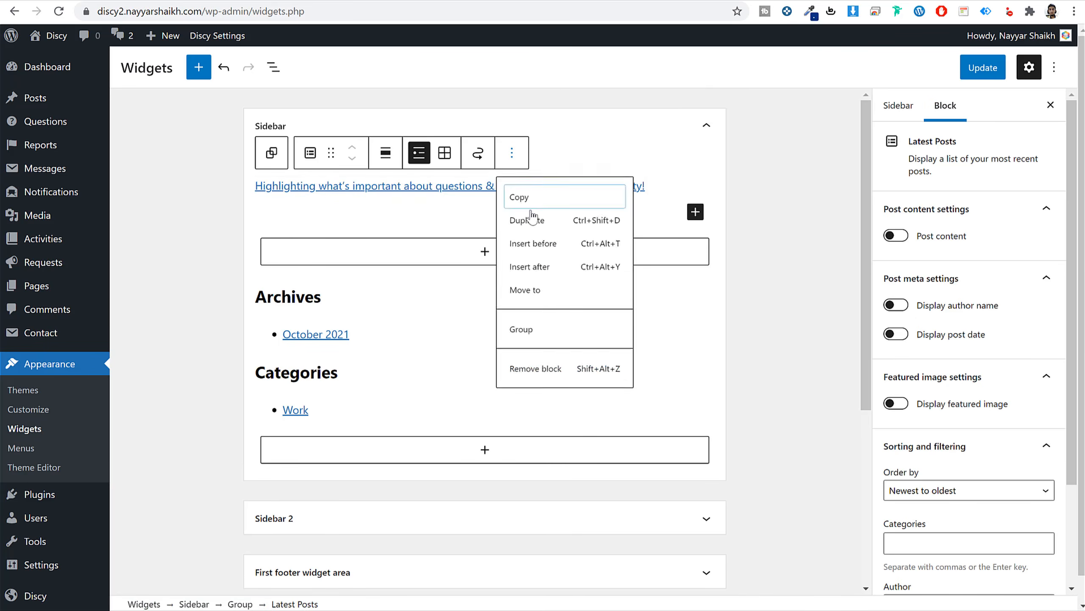
click(544, 384)
click(616, 283)
click(591, 281)
click(620, 535)
click(470, 281)
click(459, 246)
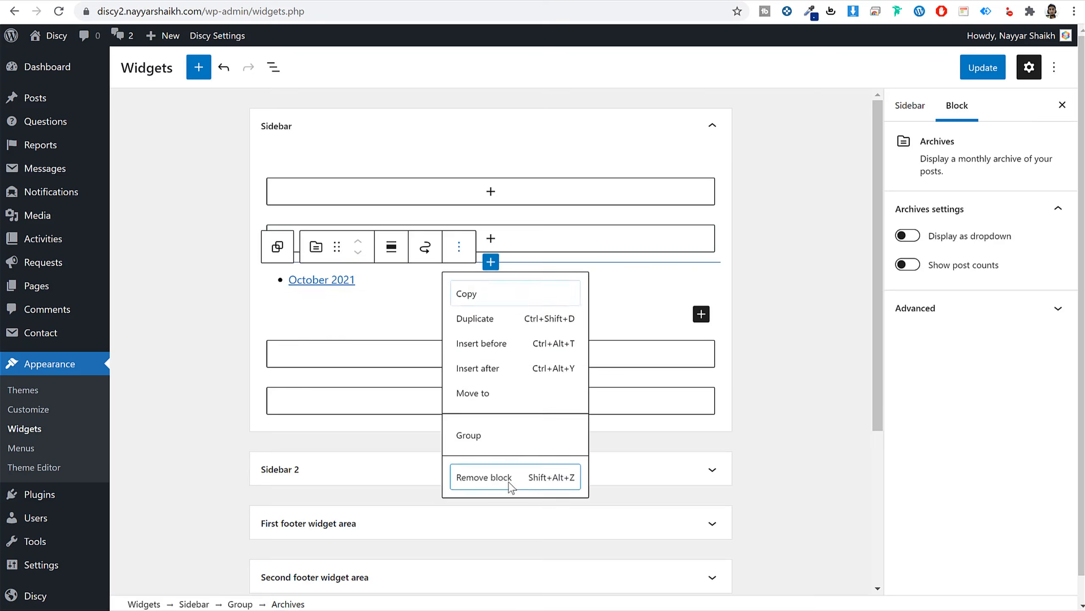
click(509, 482)
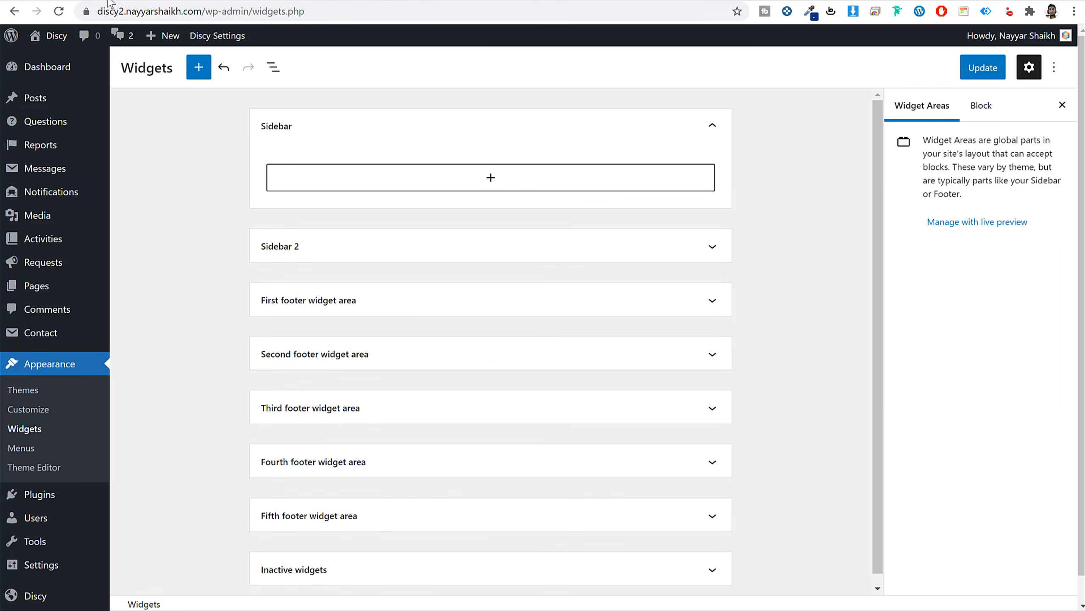
Add a WPQA - Buttons widget to the empty Sidebar by searching 'butt'.
click(490, 179)
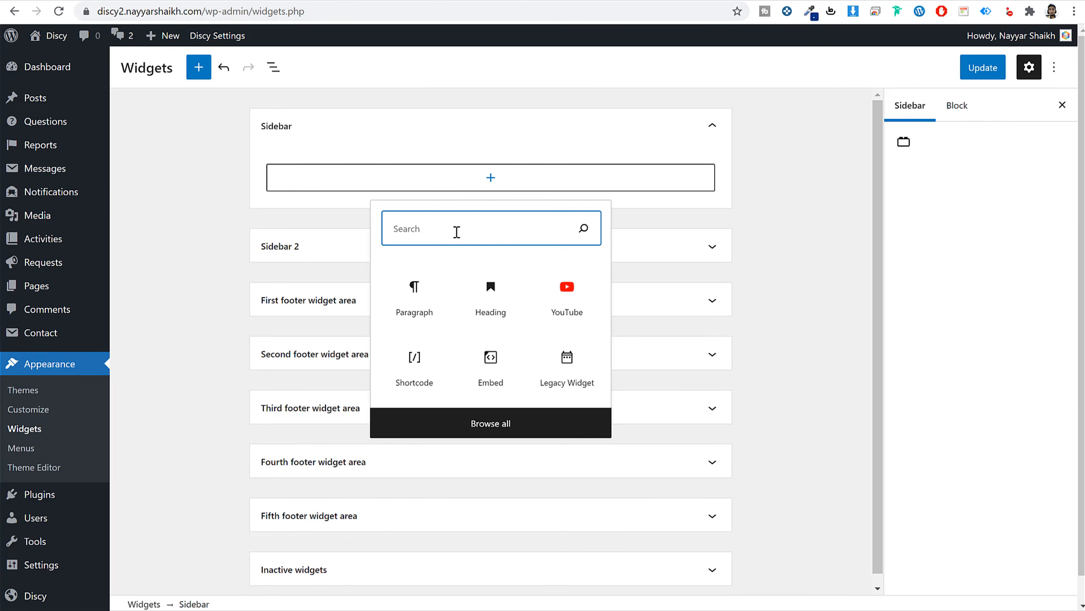
text(butt)
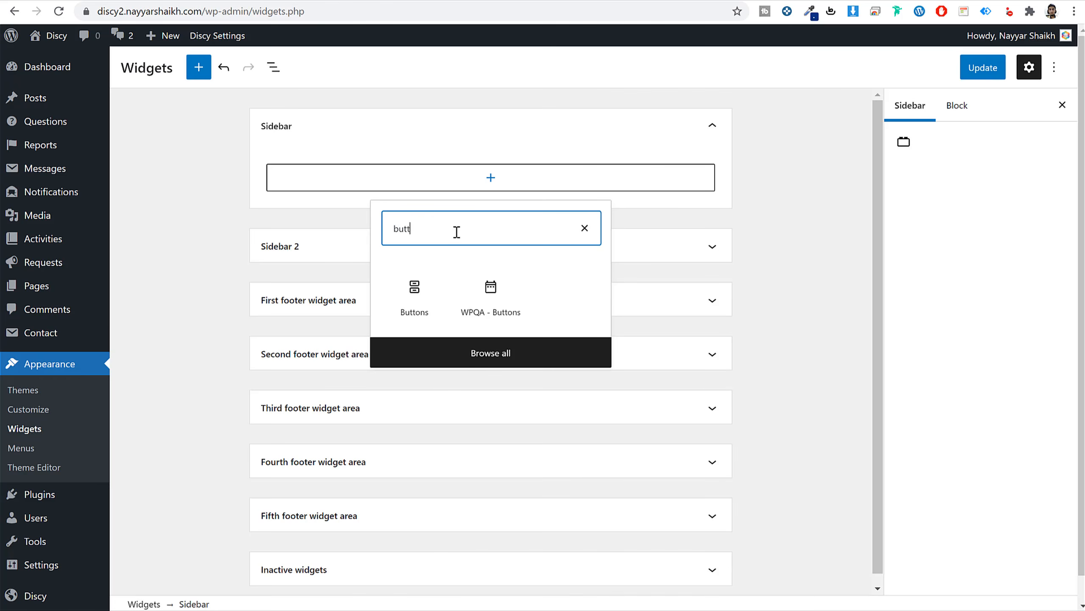
click(505, 313)
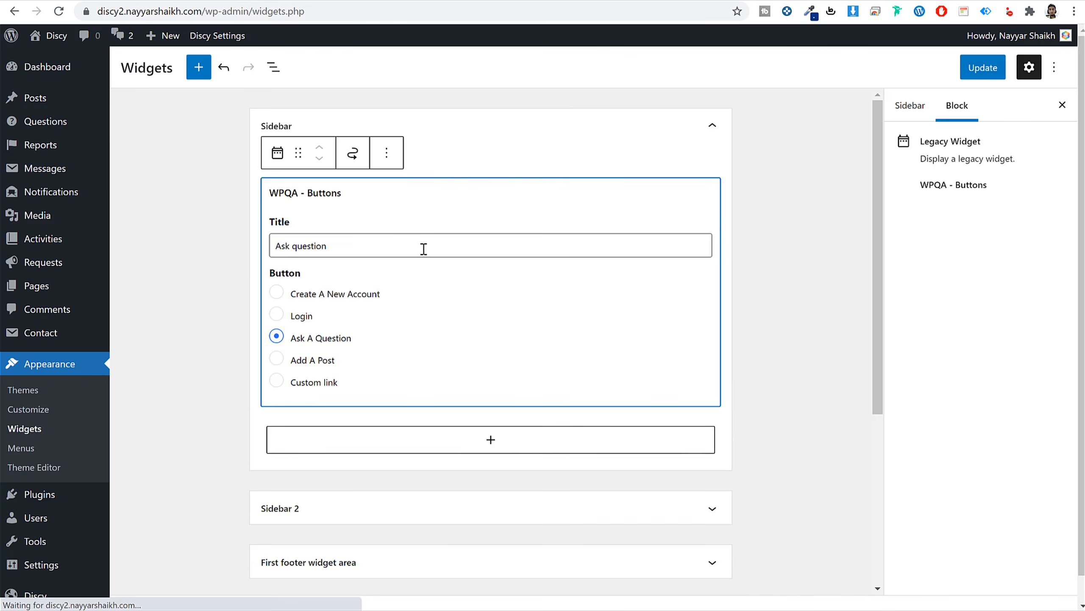
Change the button widget's title to 'Ask a Question' and preview it.
triple_click(360, 245)
click(296, 247)
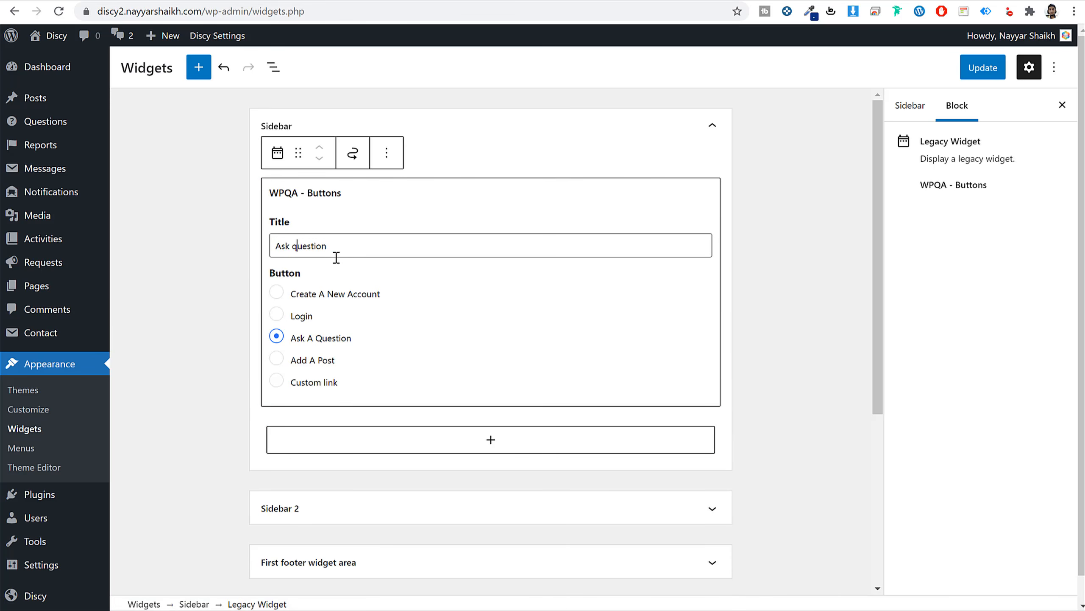
text(a)
key(Delete)
text(Q)
drag(296, 339, 518, 258)
click(785, 200)
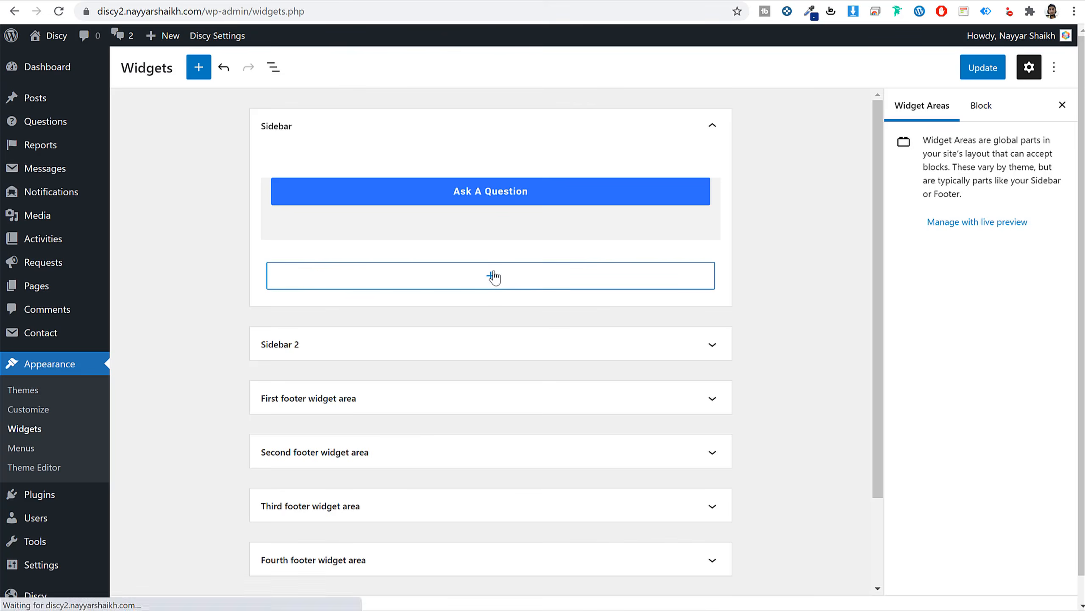
Add a WPQA - Stats widget under the button with the Posts and Comments counts turned off.
click(492, 275)
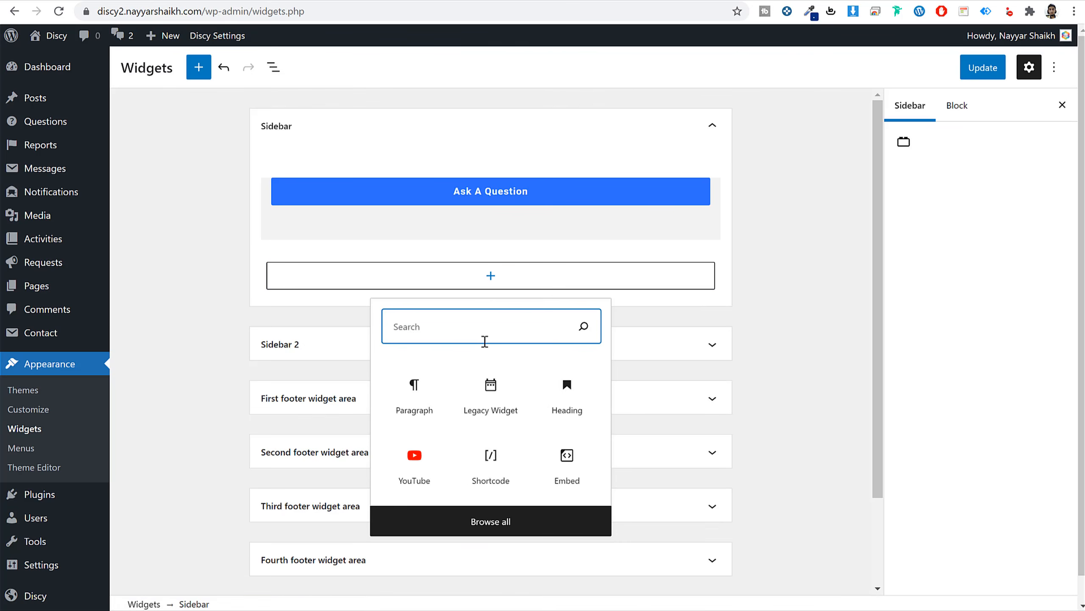
text(sta)
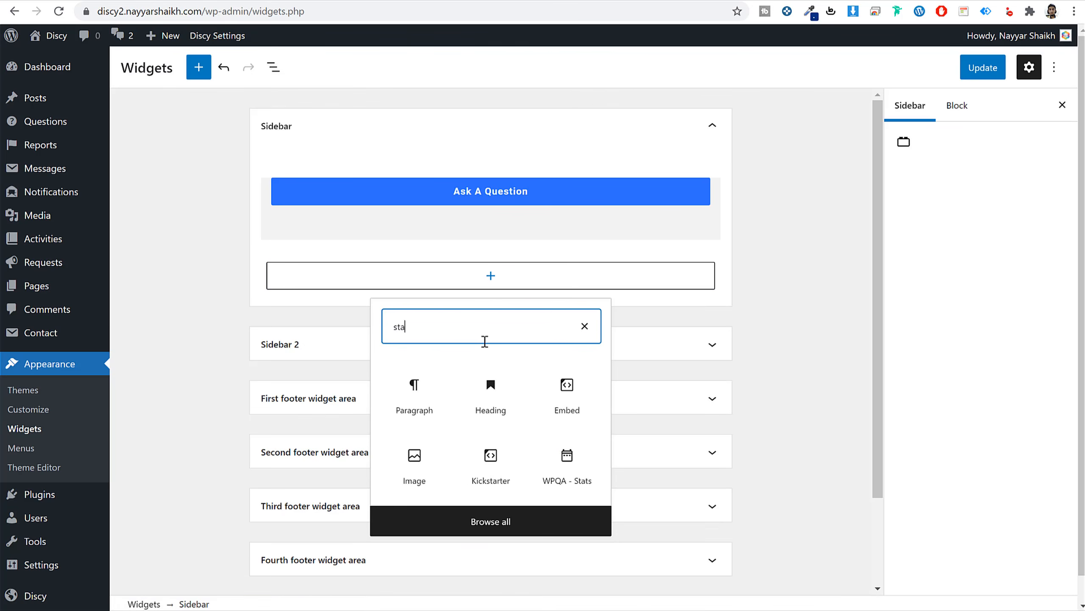
click(566, 483)
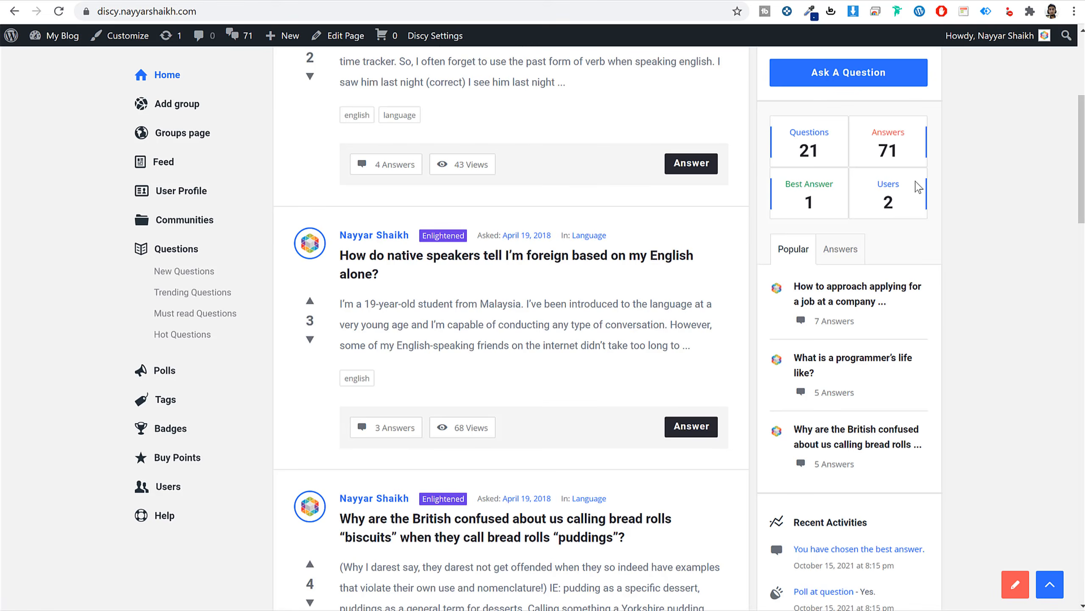
scroll(812, 148, up, 3)
drag(796, 131, 848, 197)
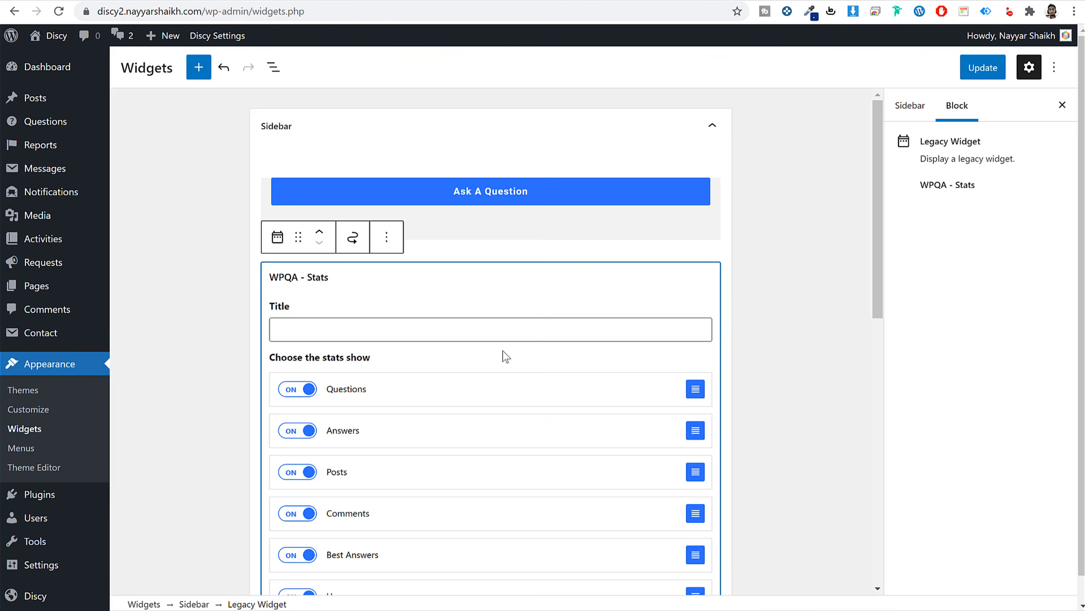
scroll(504, 356, down, 5)
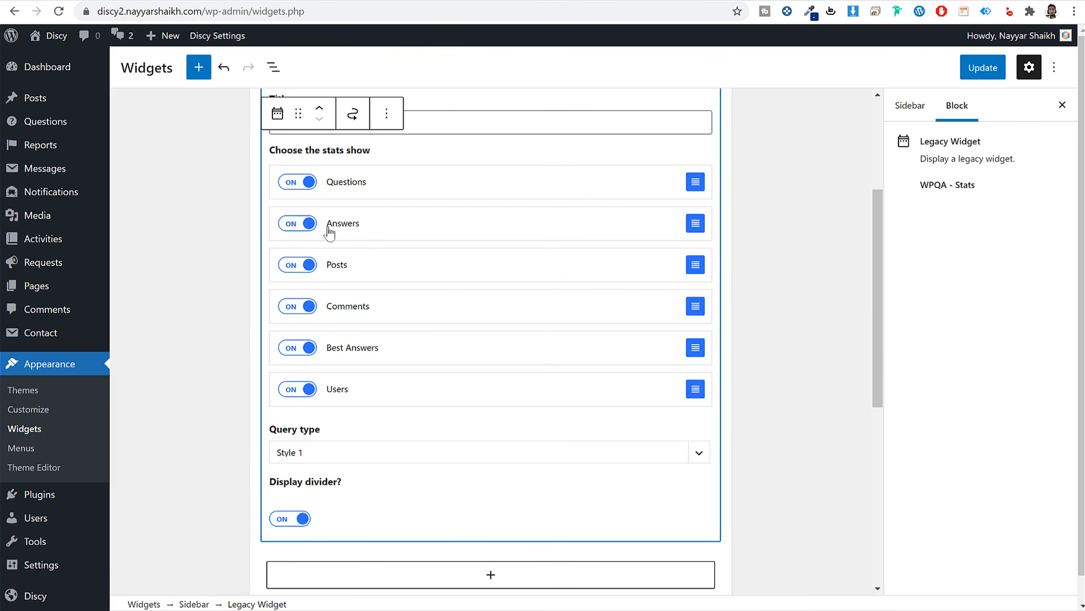
click(304, 266)
click(301, 306)
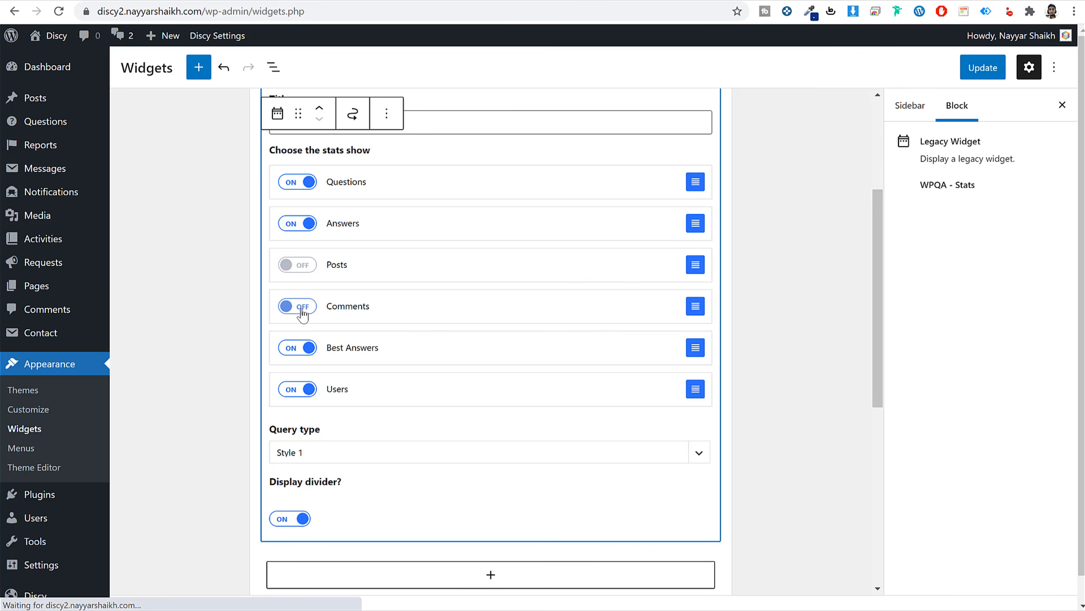
click(340, 457)
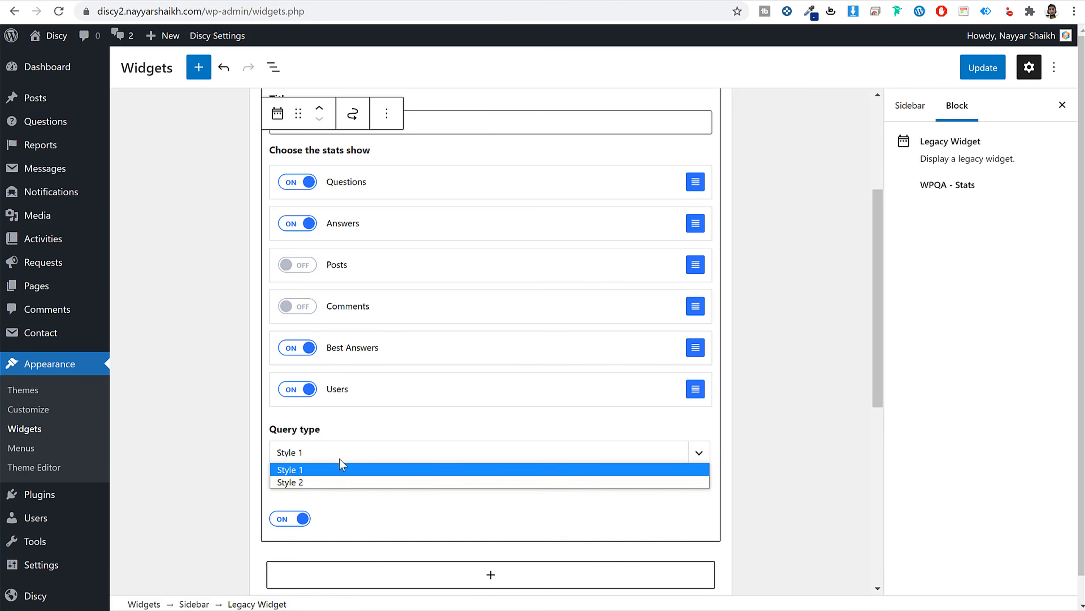
Add a WPQA - Tabs widget below the stats with 'Display tags?' turned off.
click(776, 458)
scroll(773, 454, up, 5)
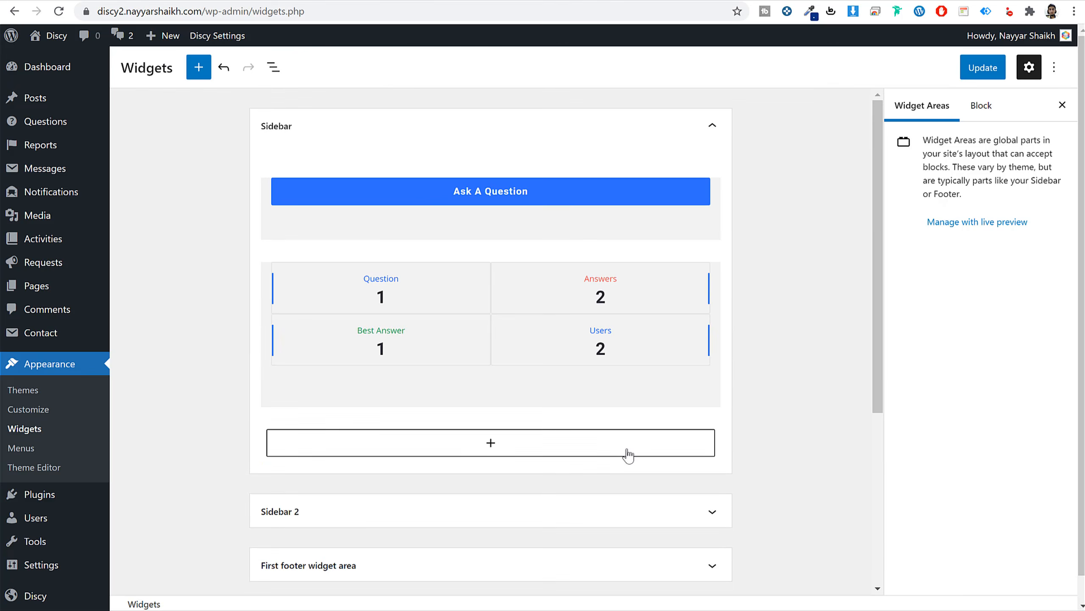
click(495, 449)
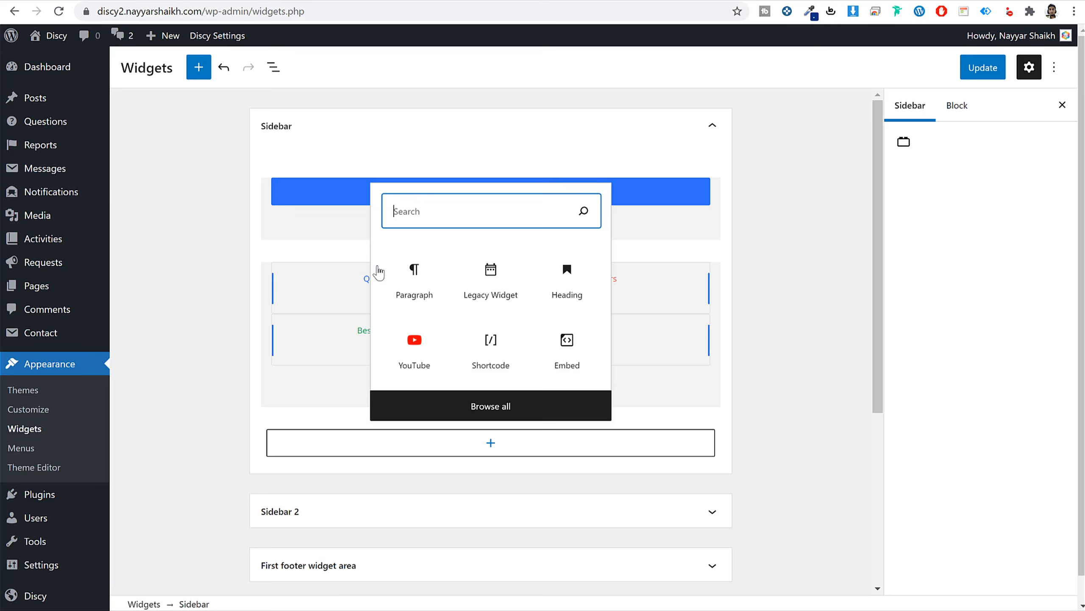
text(tabs)
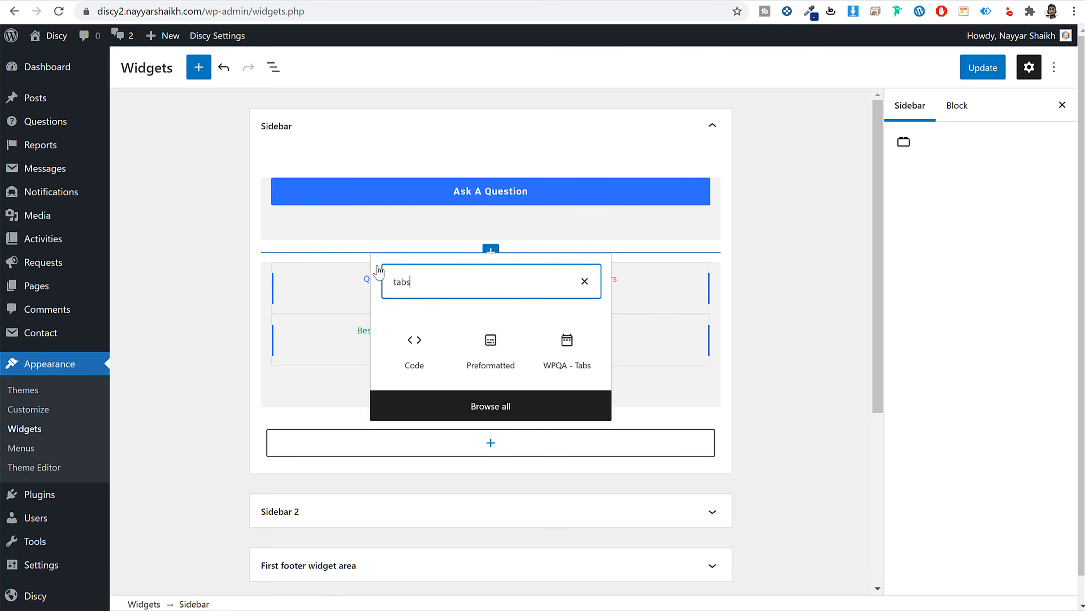
click(568, 369)
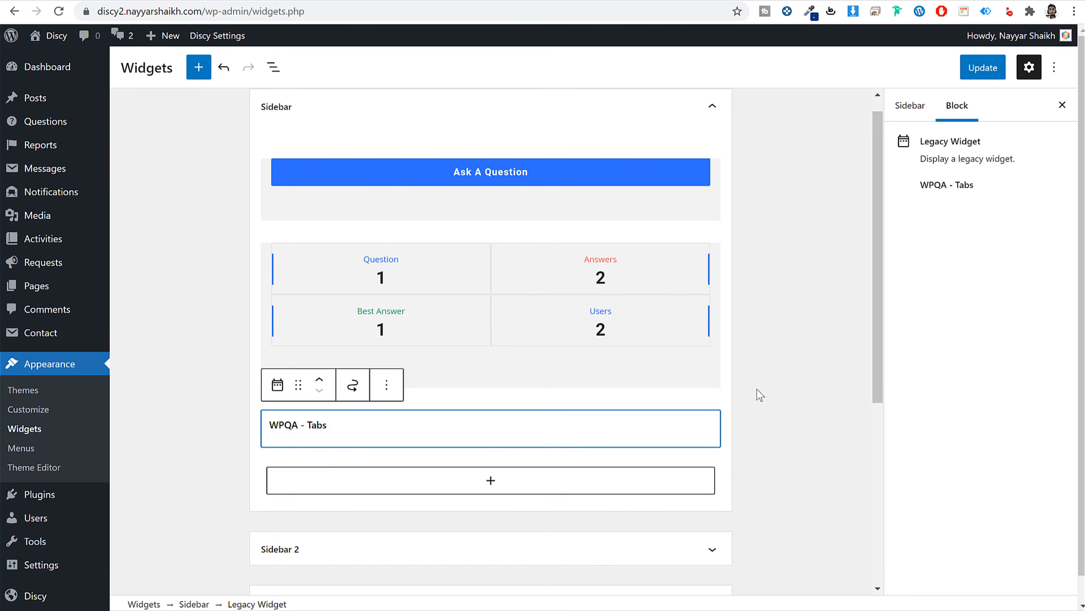
scroll(757, 394, down, 3)
scroll(744, 394, down, 3)
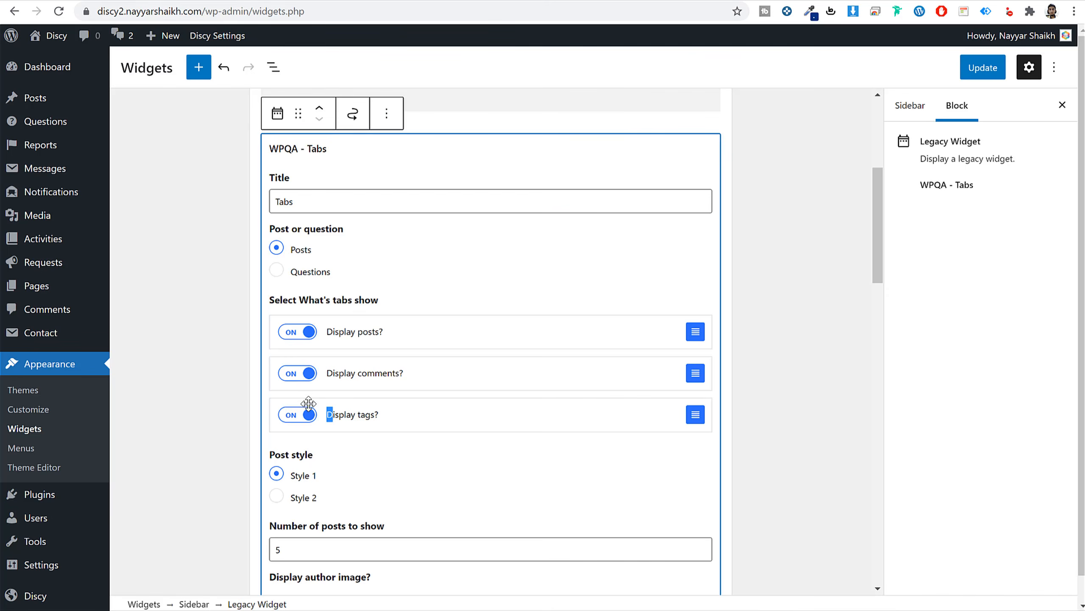
click(307, 413)
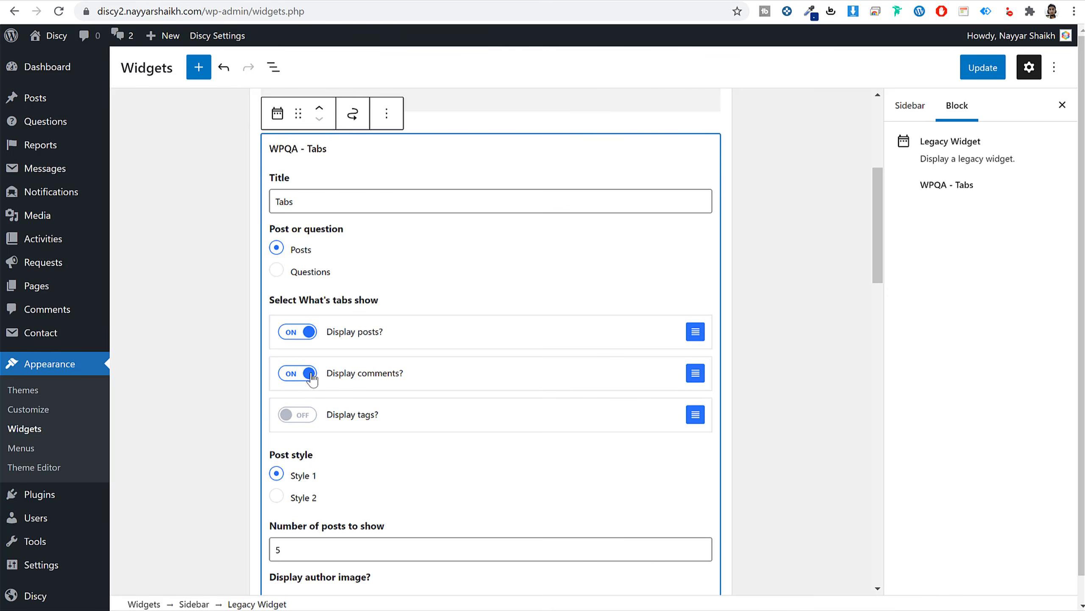
scroll(768, 358, down, 10)
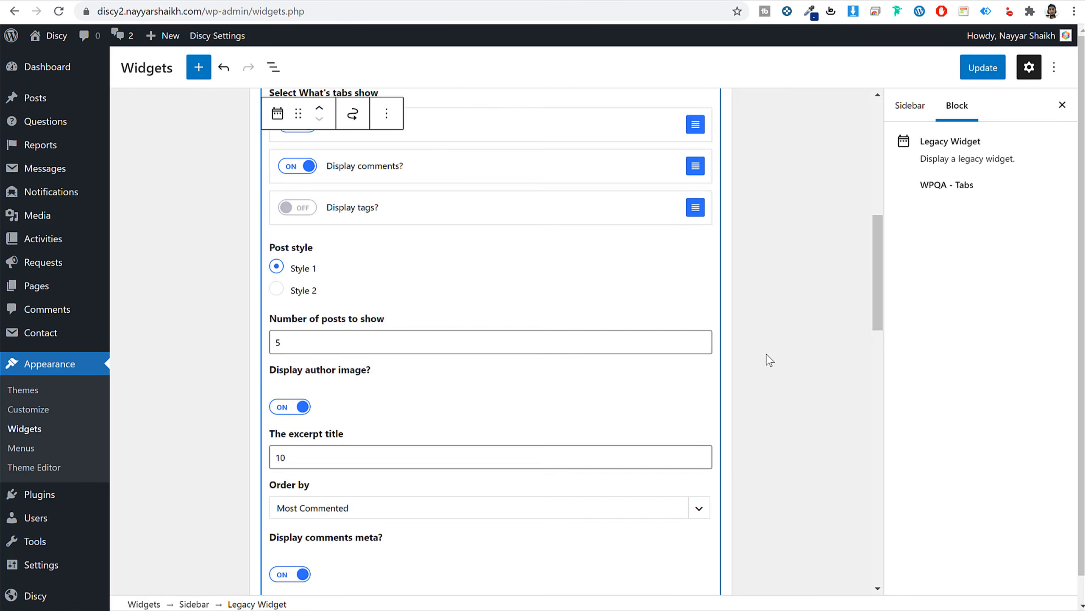
scroll(495, 388, down, 12)
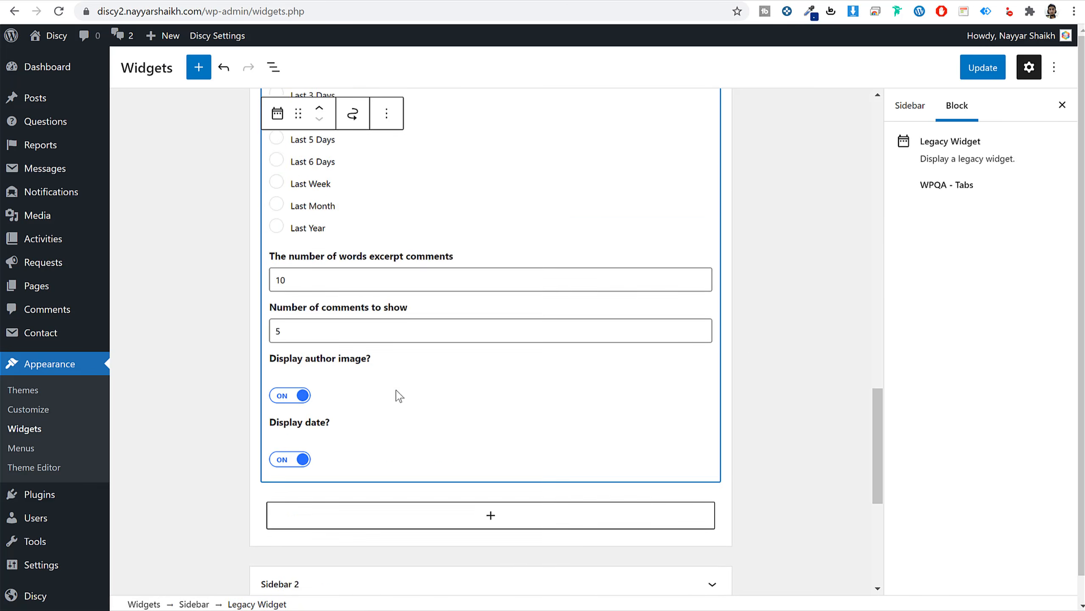
click(465, 251)
click(436, 163)
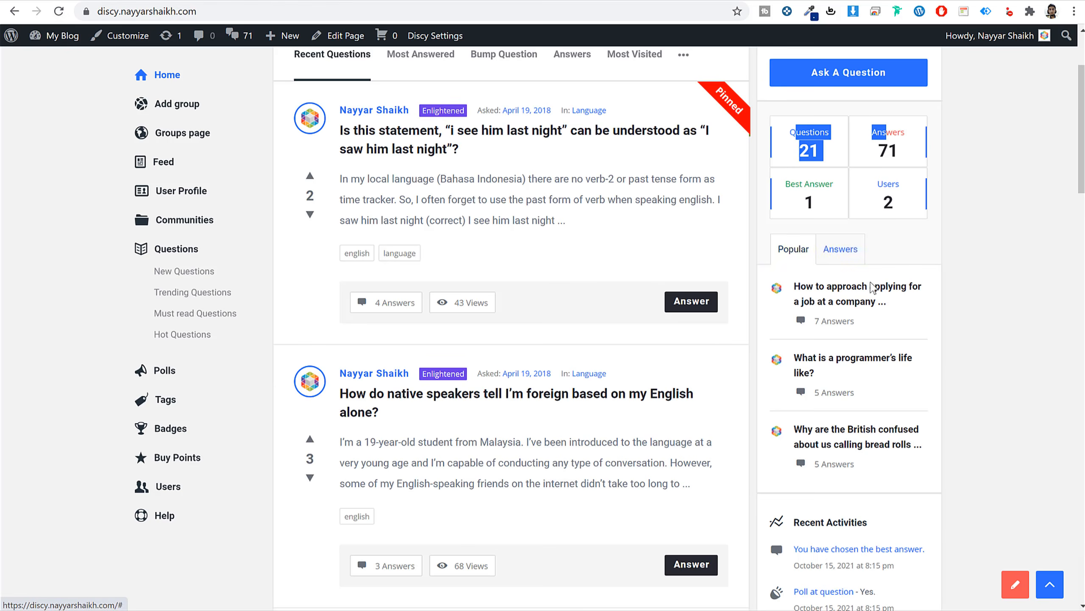
scroll(918, 364, down, 5)
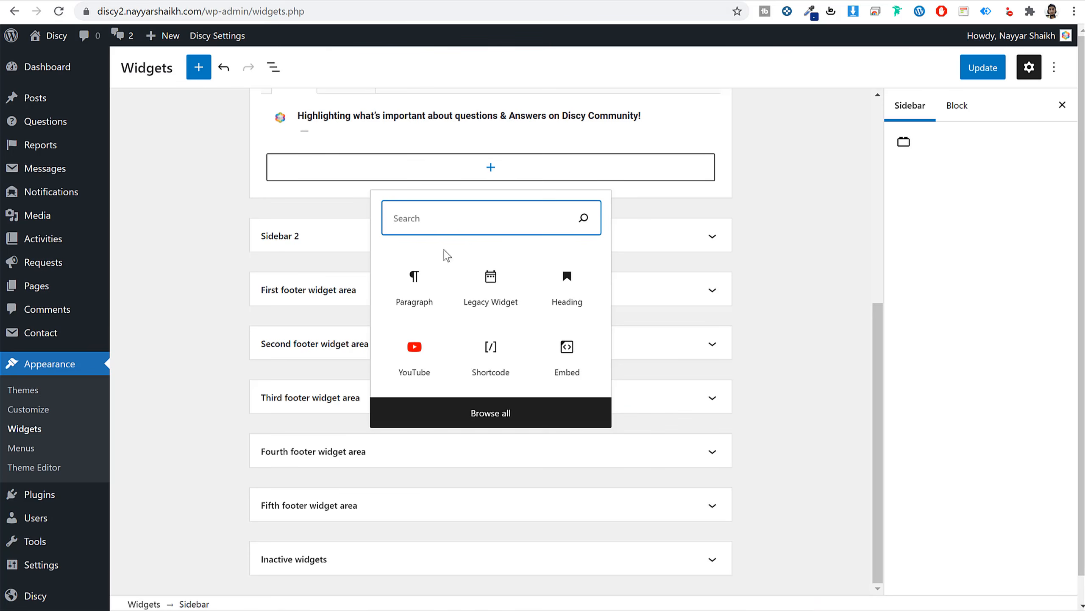
Add the WPQA - Activities log widget to the Sidebar.
text(ad)
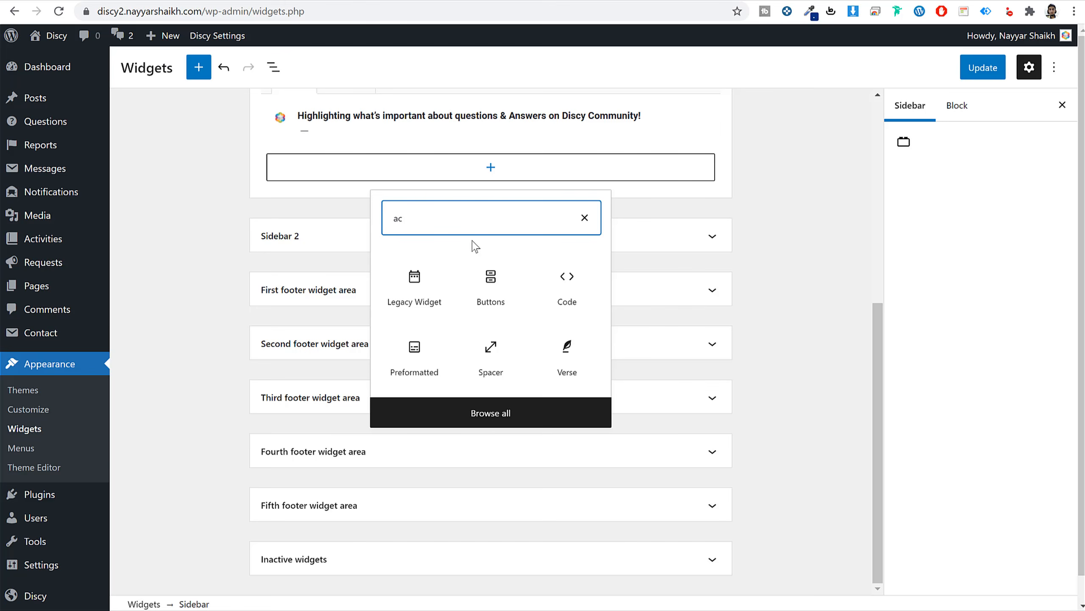
key(BackSpace)
text(cti)
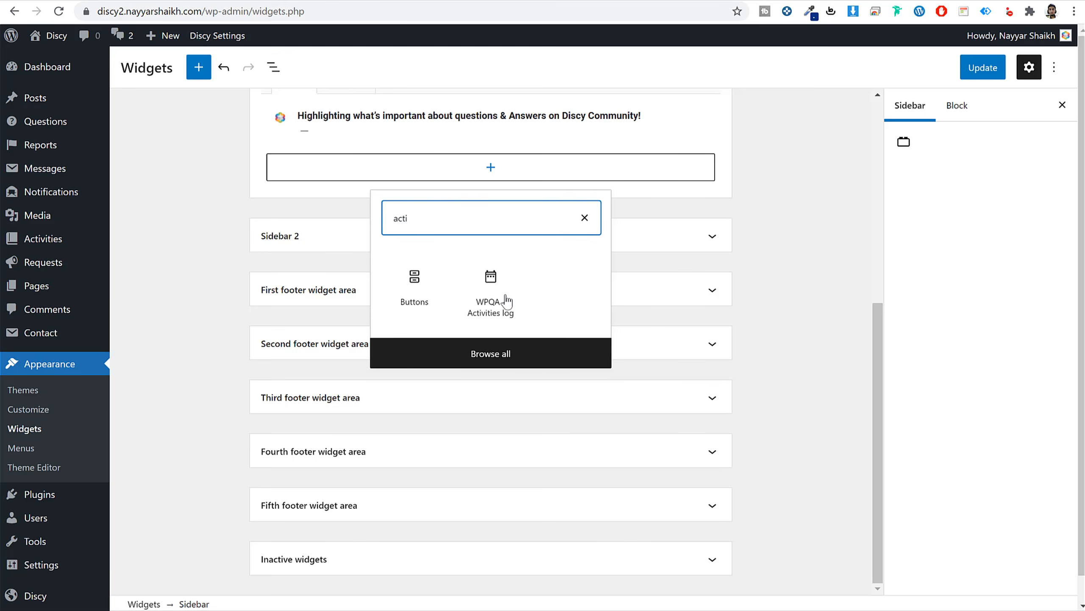
click(507, 302)
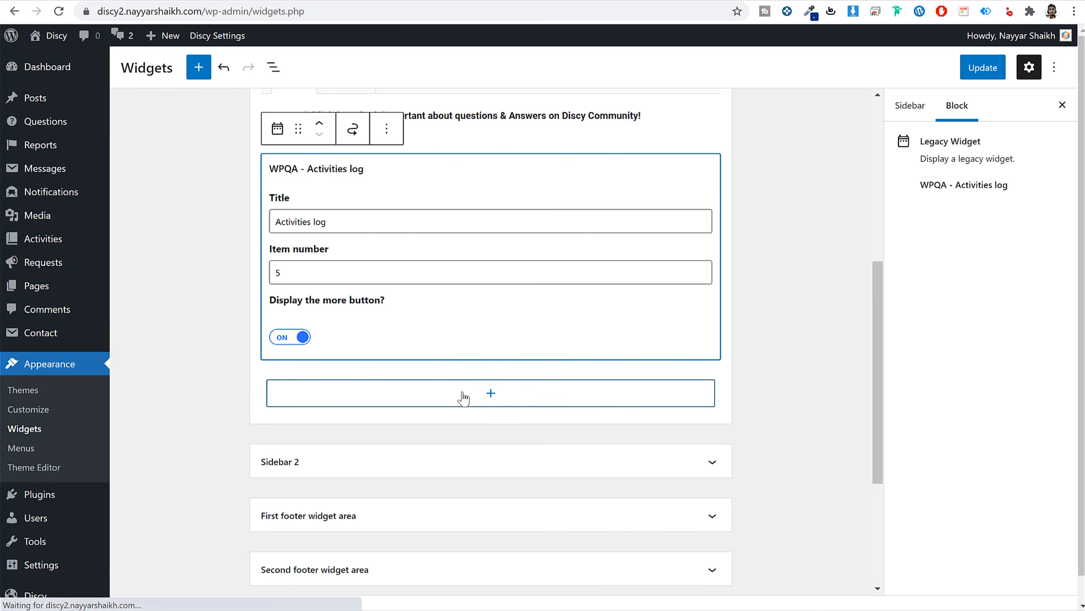
click(463, 394)
click(460, 395)
Add a WPQA - Users widget with crowns on, including Administrator and Subscriber users.
click(460, 414)
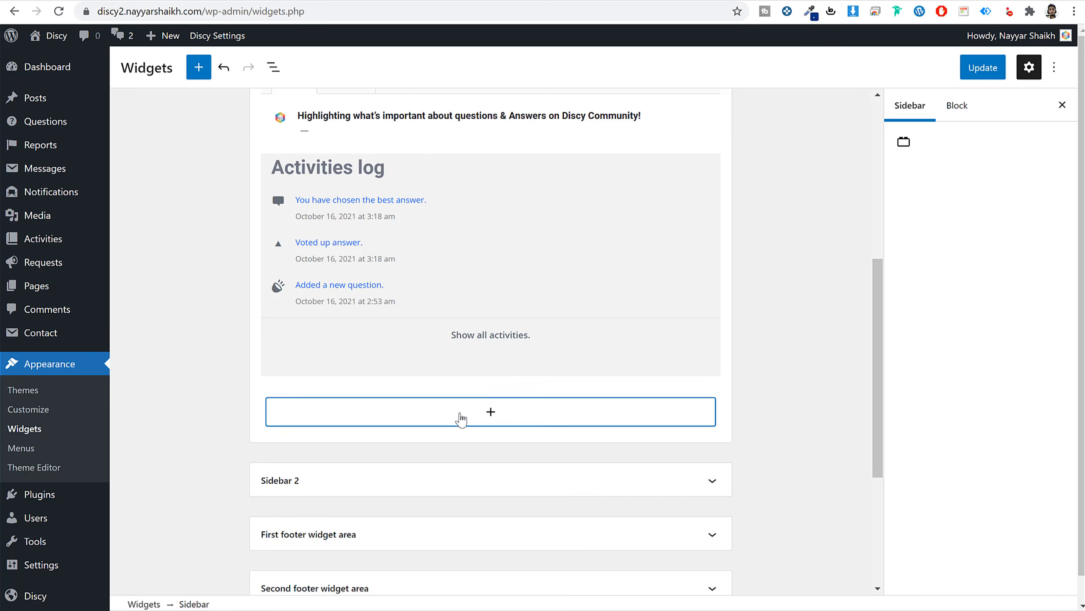
click(461, 416)
text(user)
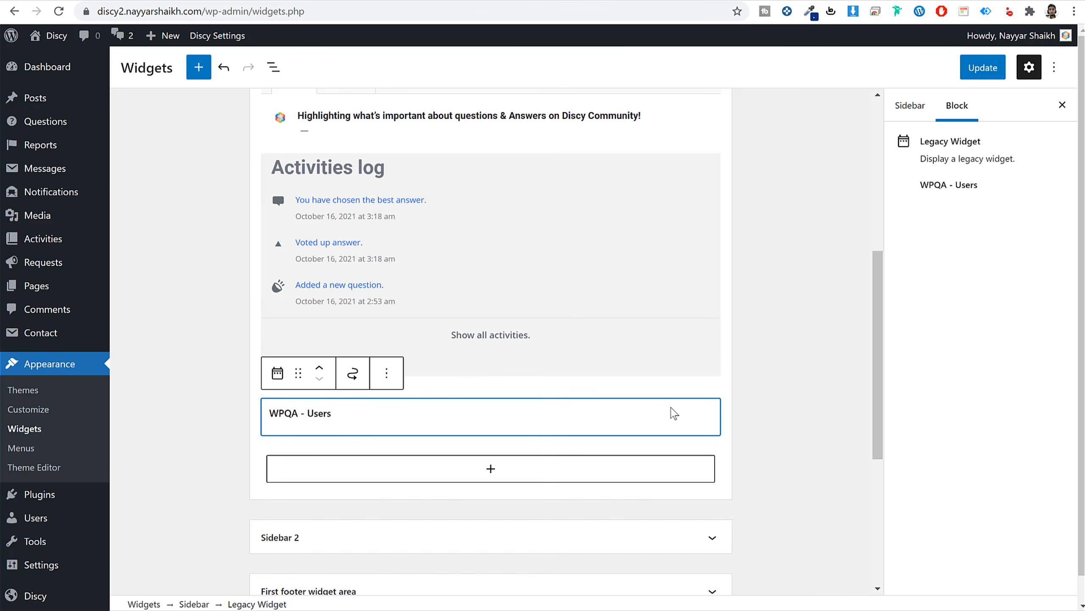
scroll(554, 443, down, 5)
scroll(521, 444, down, 6)
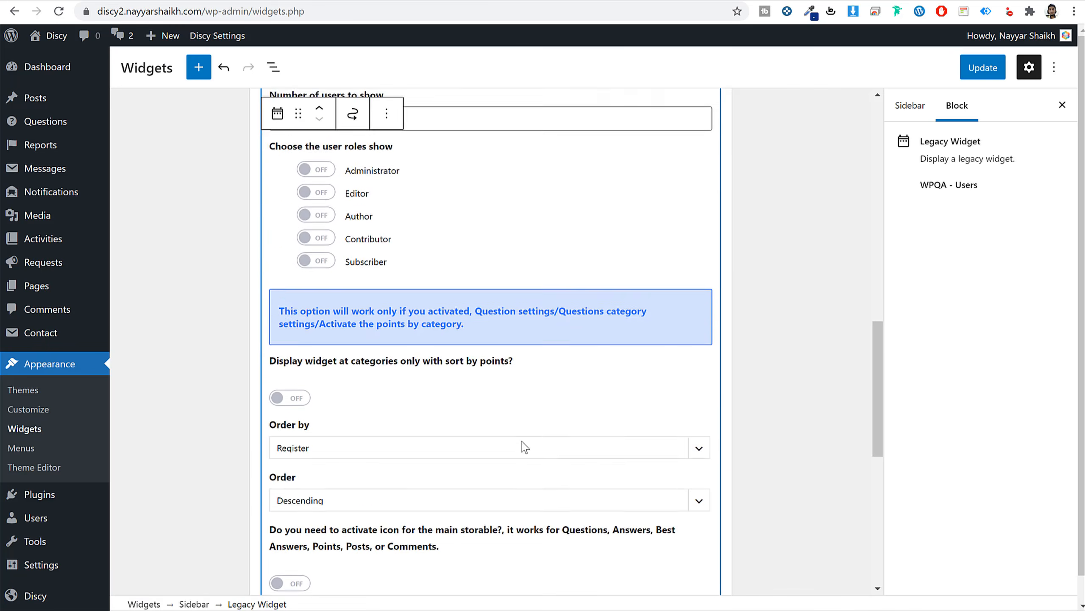
scroll(521, 444, up, 8)
scroll(463, 431, down, 4)
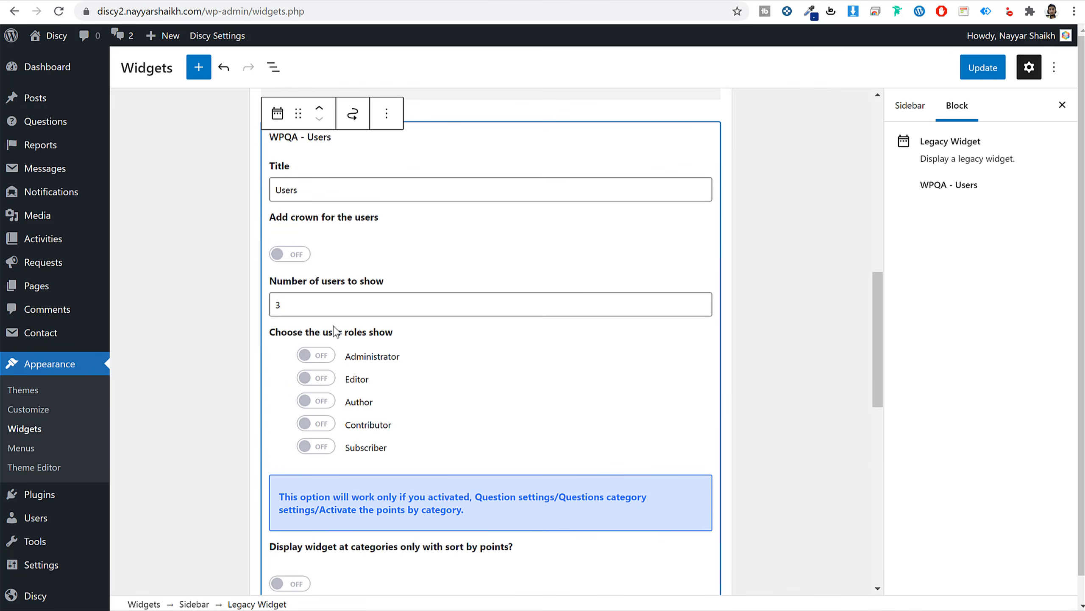
click(297, 255)
click(309, 358)
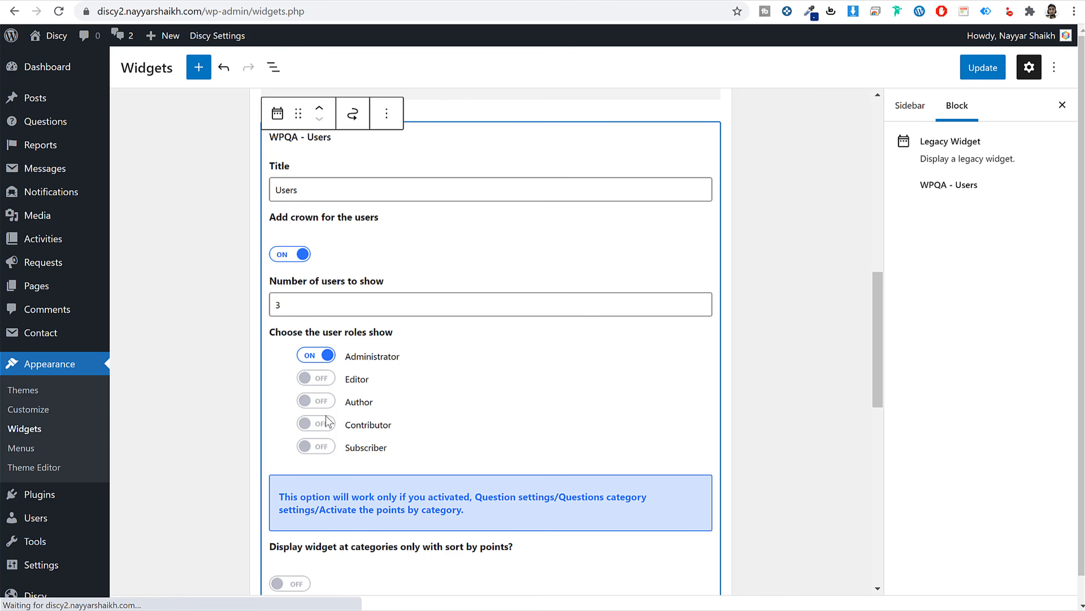
click(322, 447)
scroll(473, 448, down, 12)
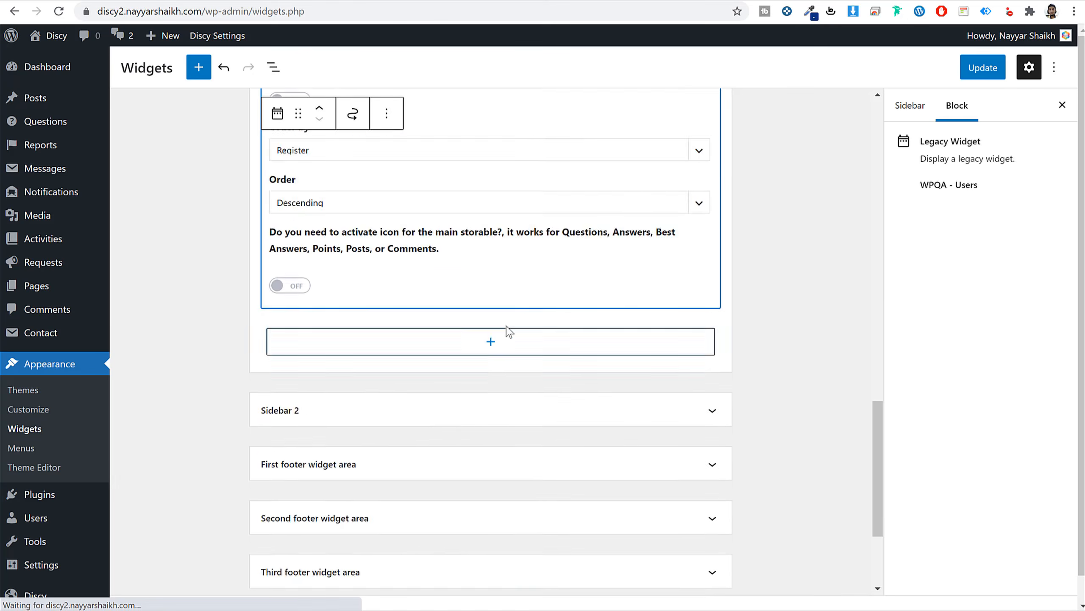
Add a Tag Cloud widget at the end of the Sidebar and save the widgets.
click(506, 329)
click(479, 167)
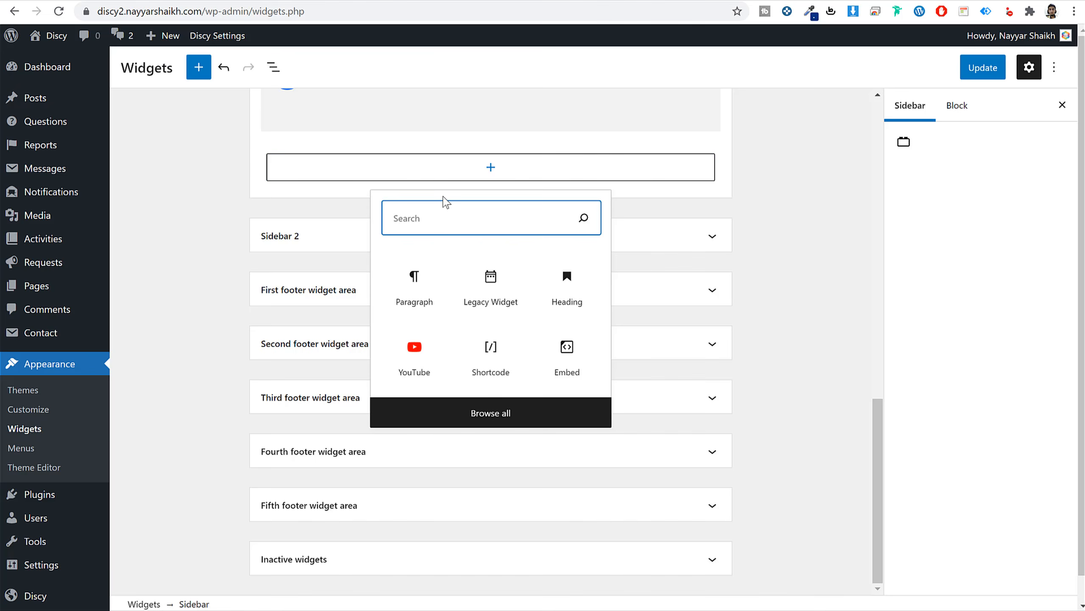
text(tag)
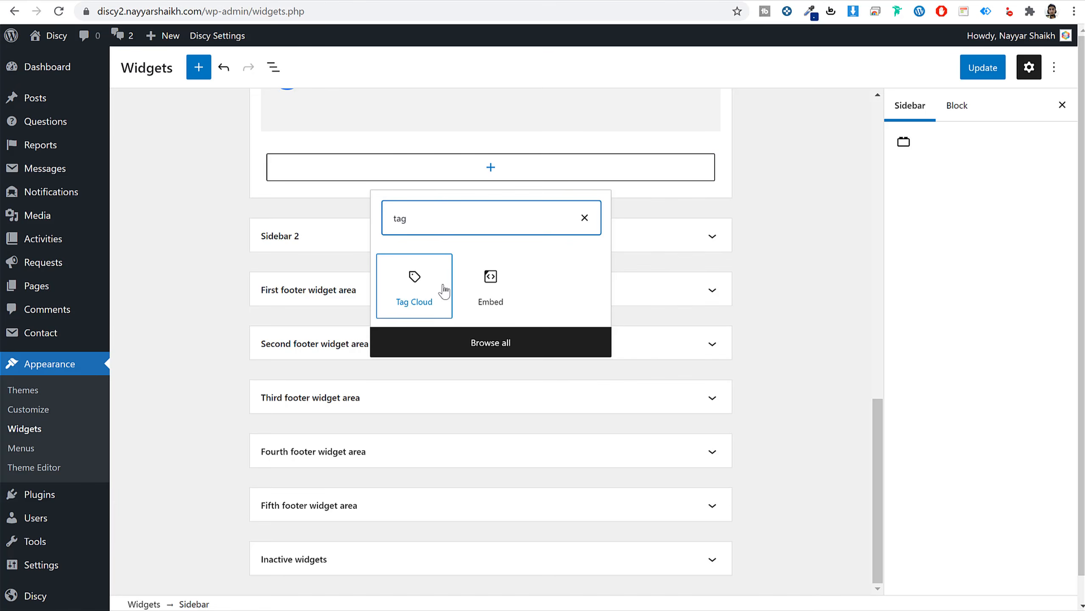
click(436, 290)
click(983, 68)
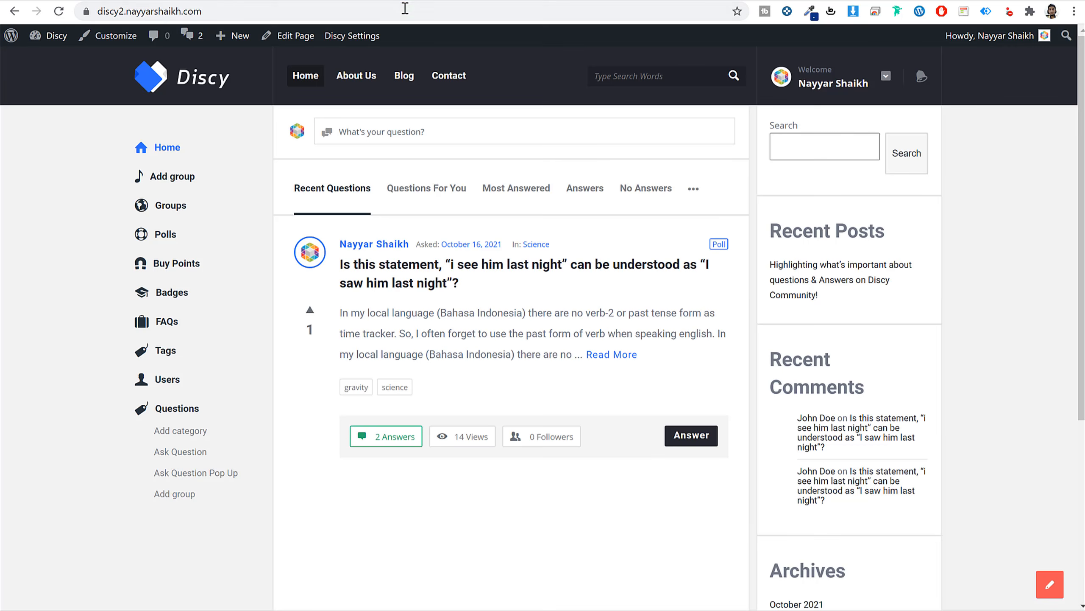
click(405, 9)
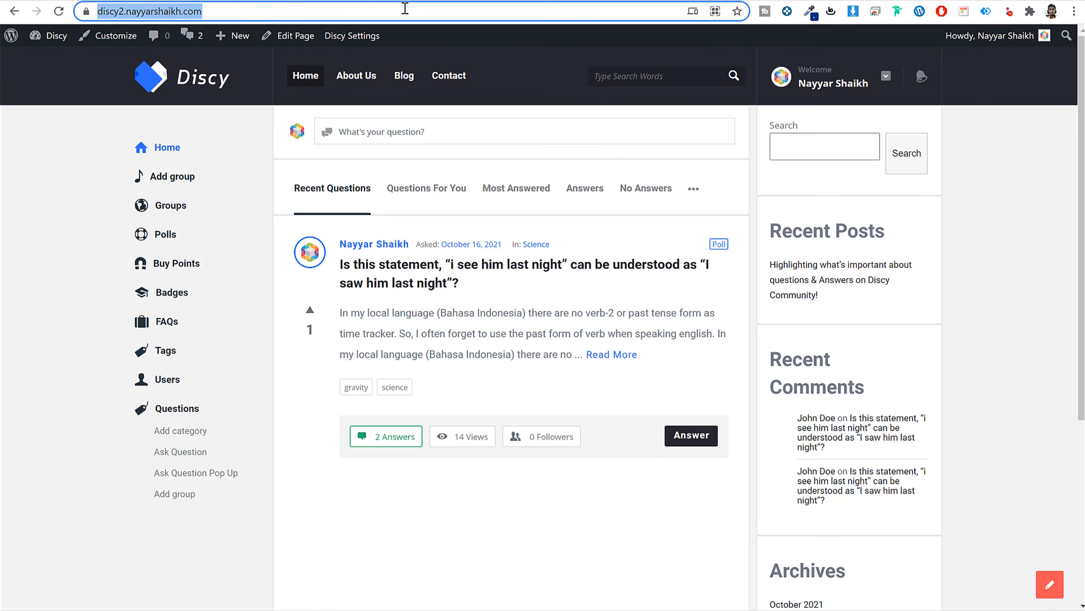
key(Return)
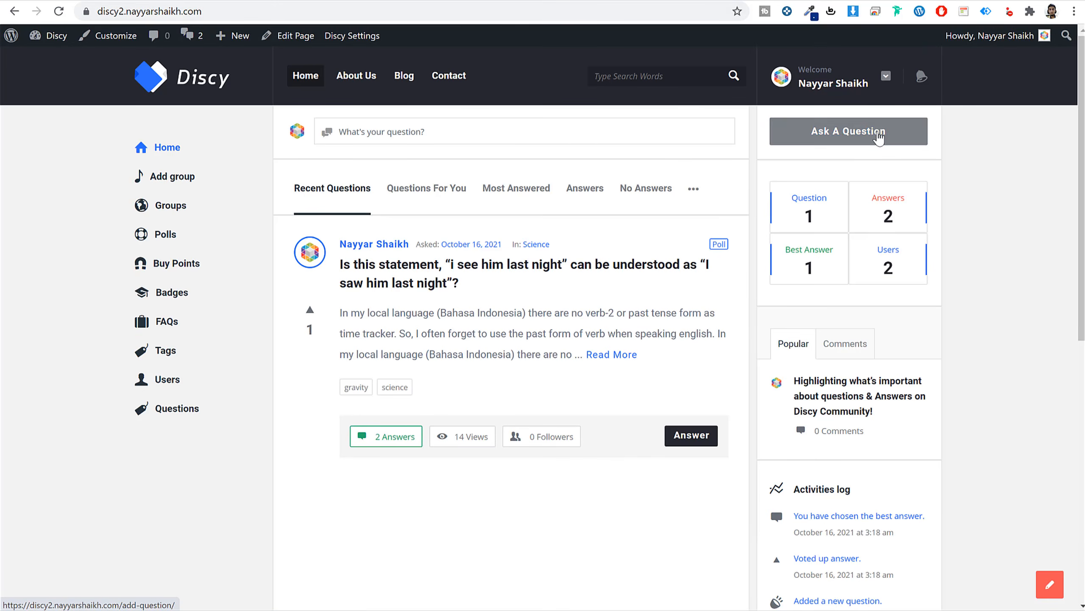
click(878, 136)
click(769, 74)
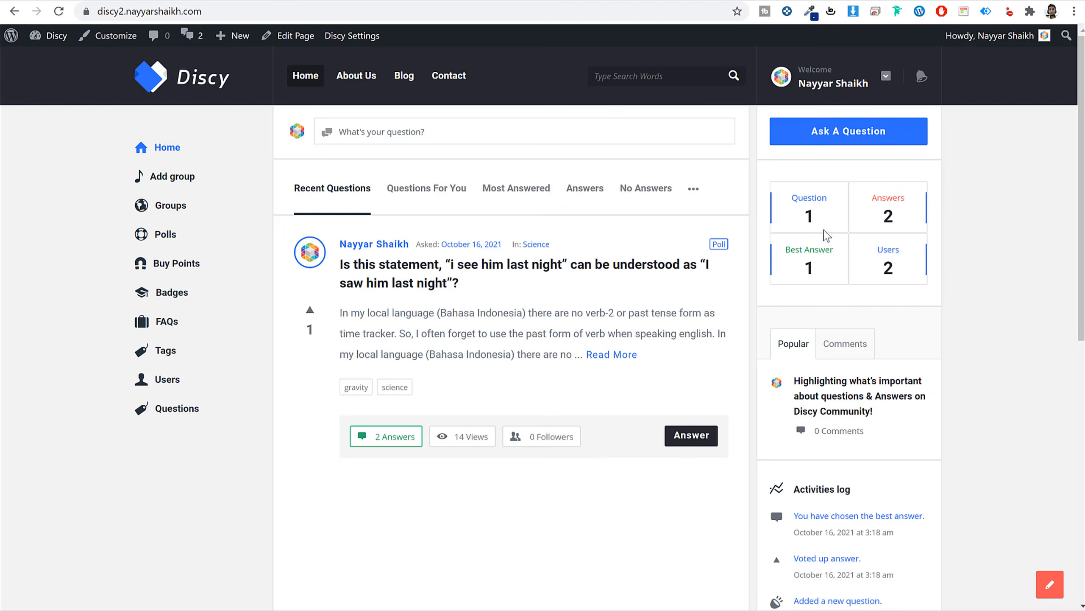
drag(827, 235, 870, 220)
scroll(940, 235, down, 5)
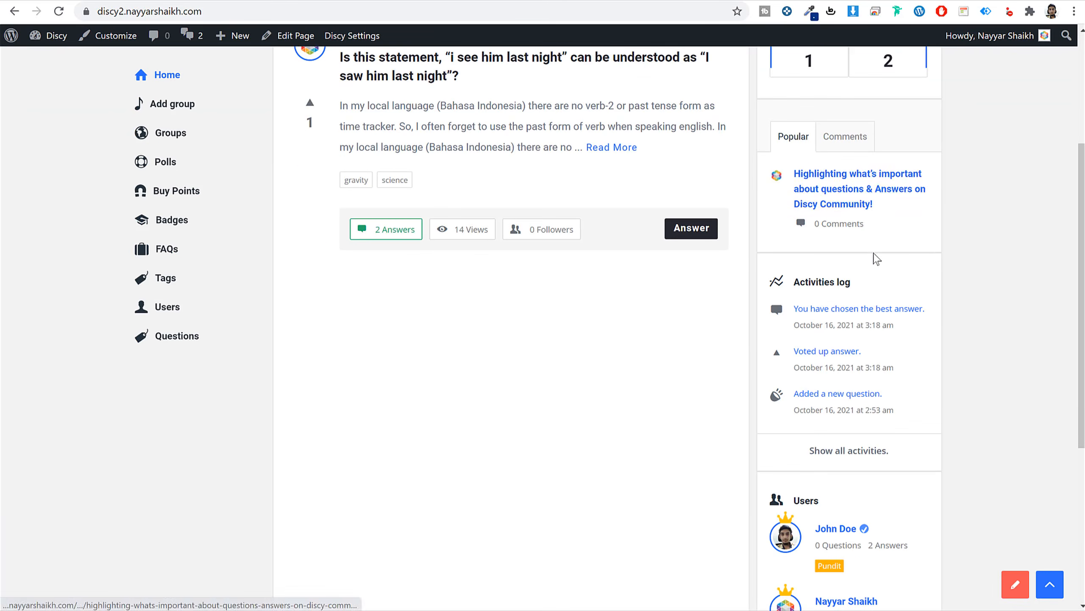
scroll(843, 230, down, 5)
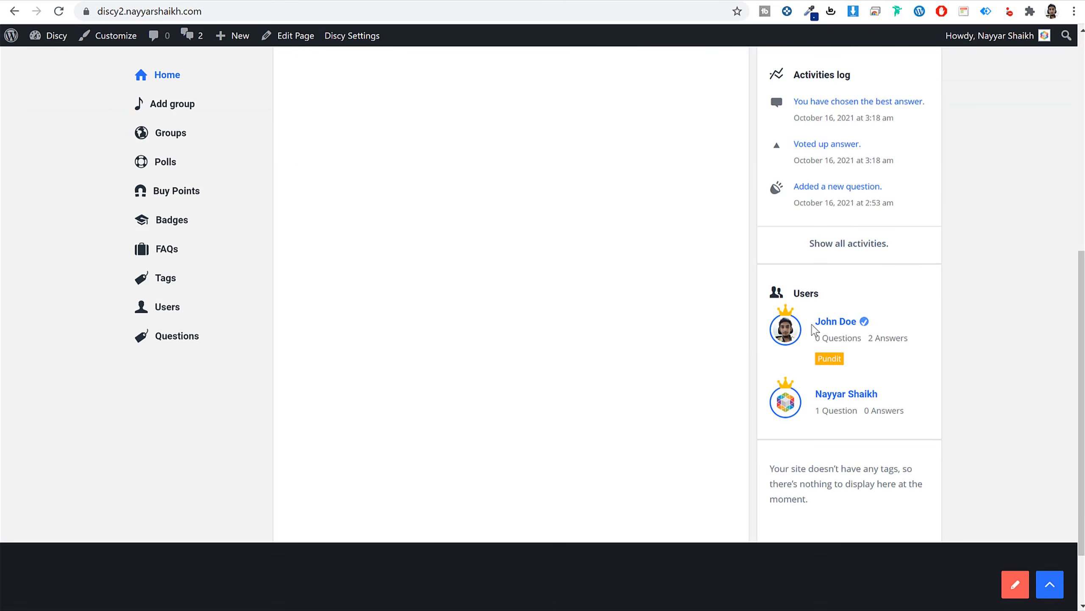
scroll(945, 485, up, 1)
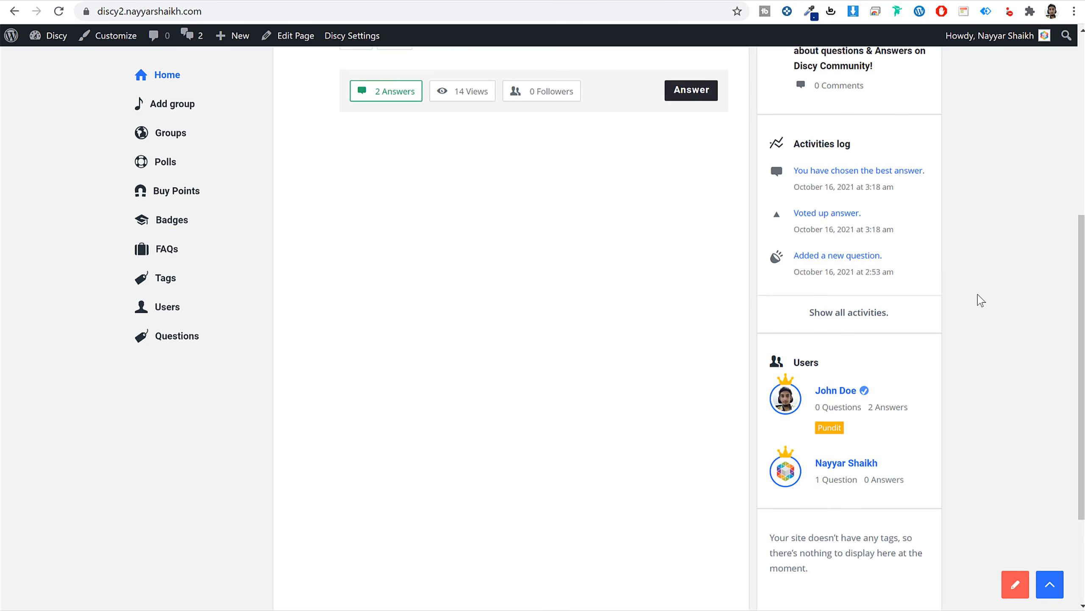
scroll(979, 301, down, 3)
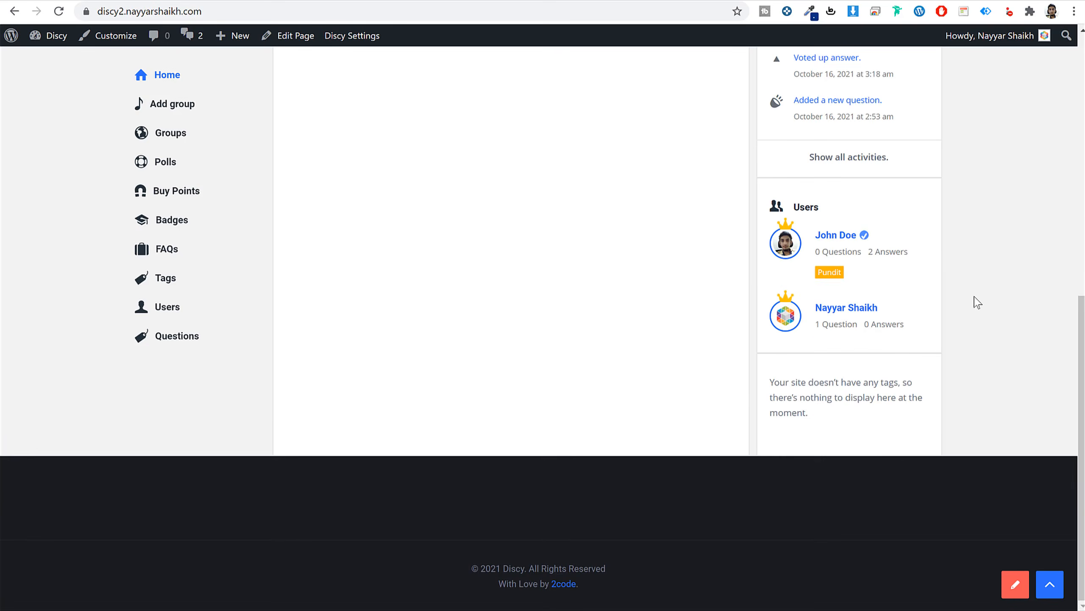
click(241, 0)
scroll(600, 253, up, 10)
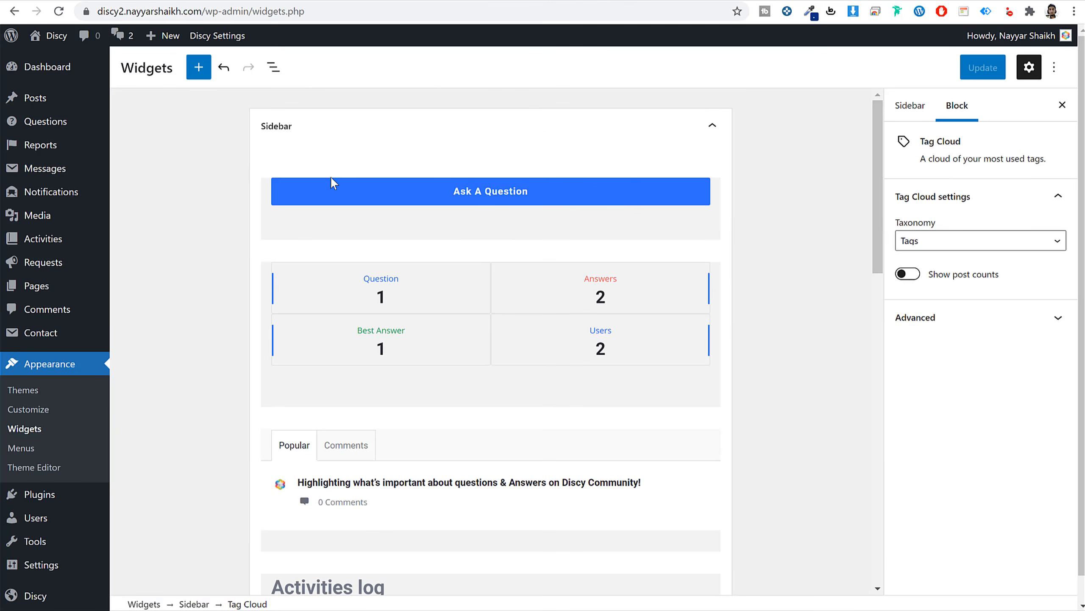
Add the Discy - About widget to the First footer widget area.
click(301, 127)
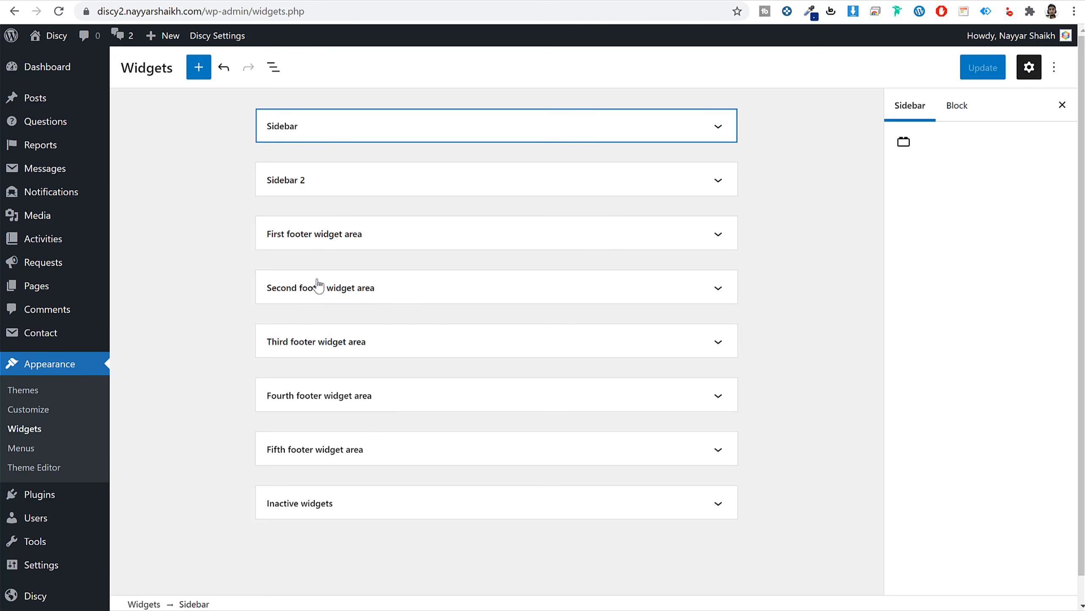
click(306, 241)
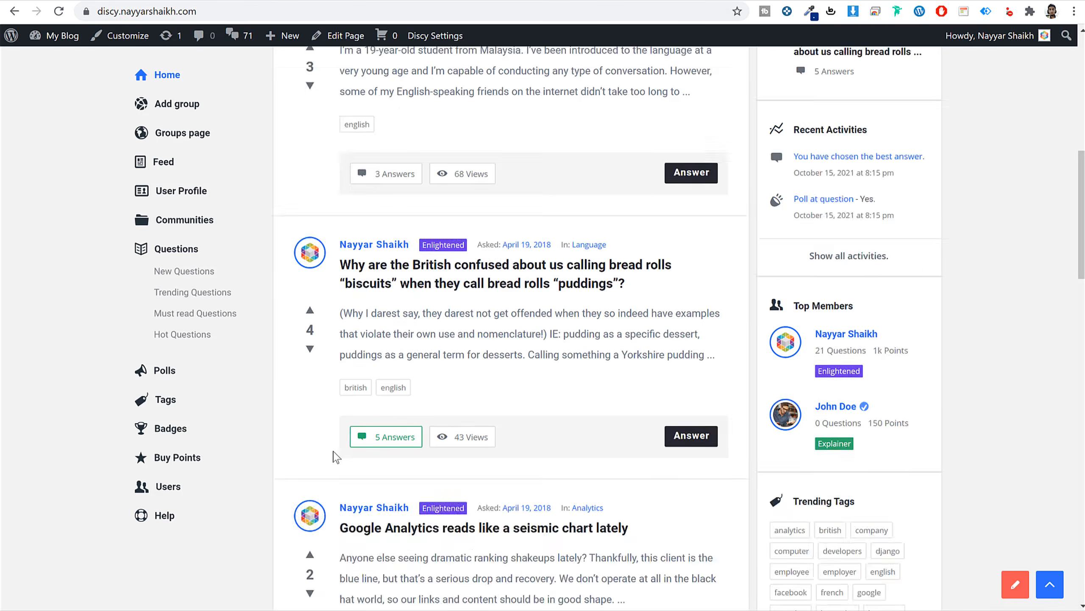
scroll(335, 459, down, 10)
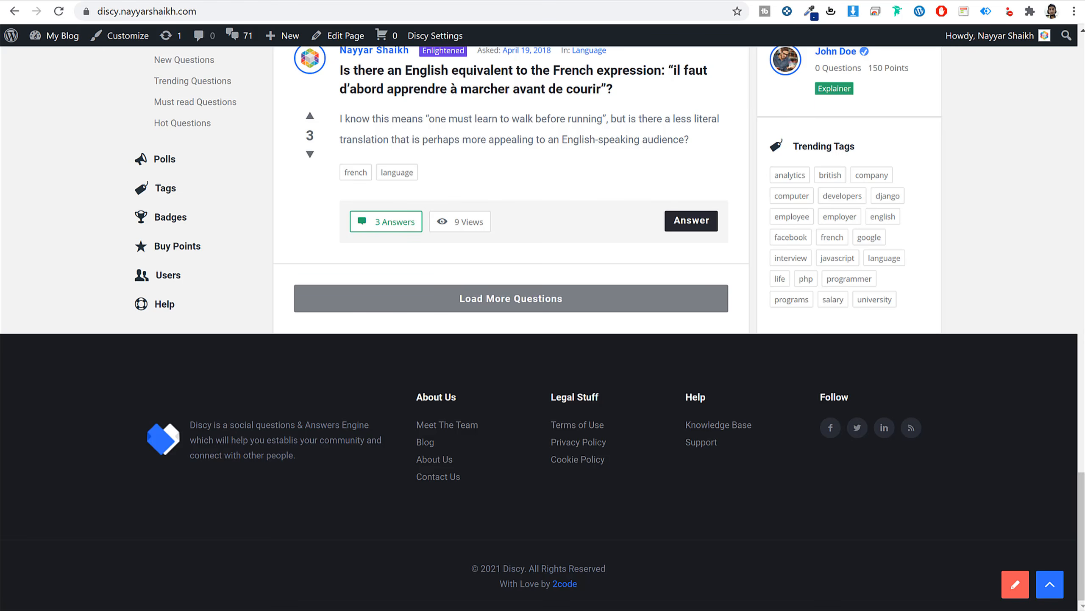
triple_click(234, 440)
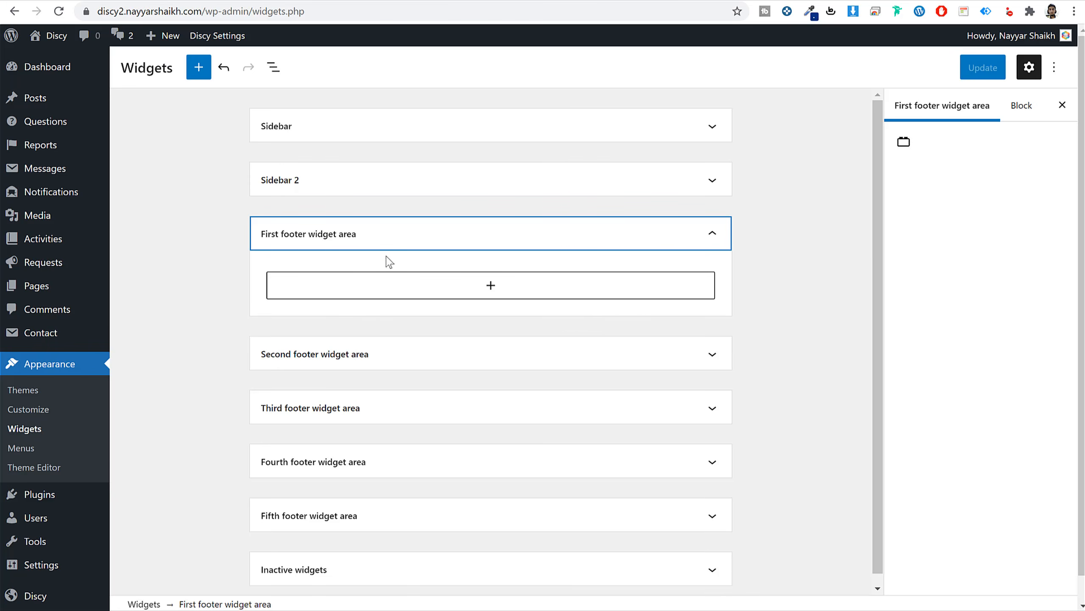
click(407, 295)
text(abou)
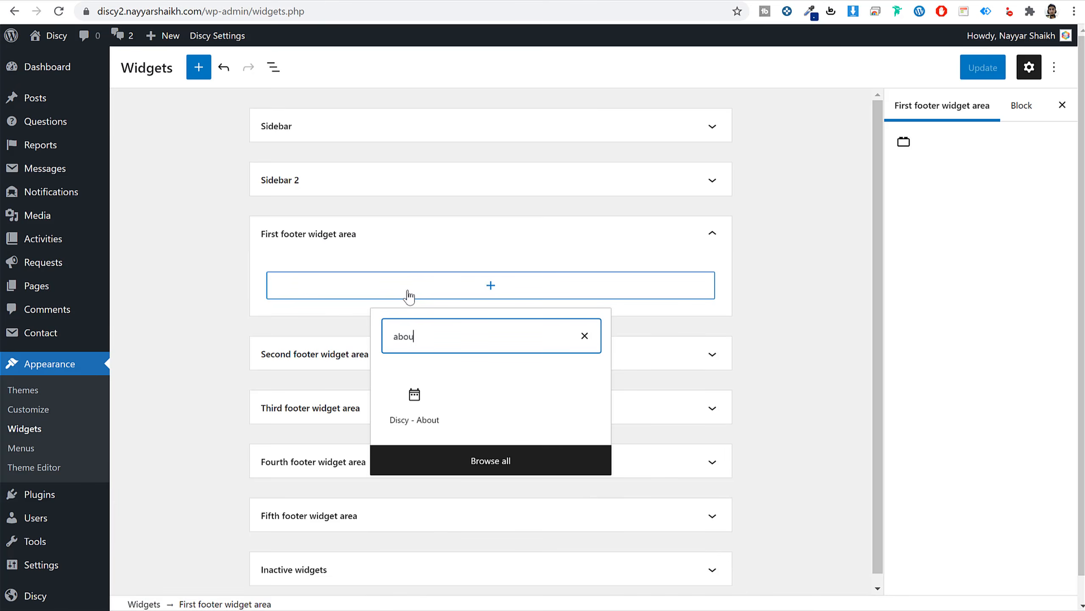
click(414, 397)
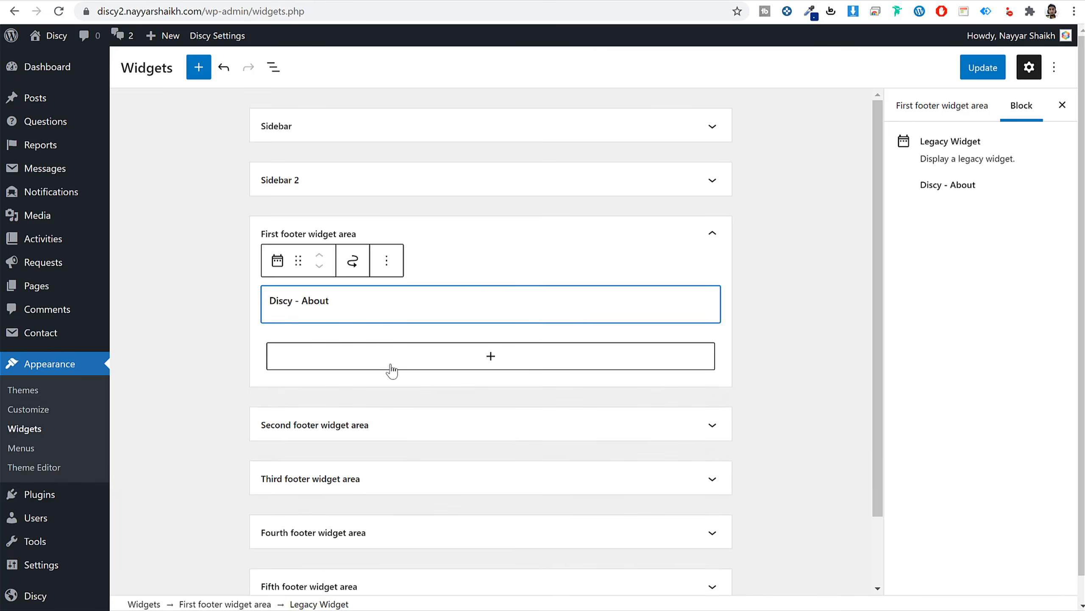
Finish the About widget's logo URL, title and about text, then collapse the First footer area.
double_click(363, 404)
scroll(556, 423, down, 2)
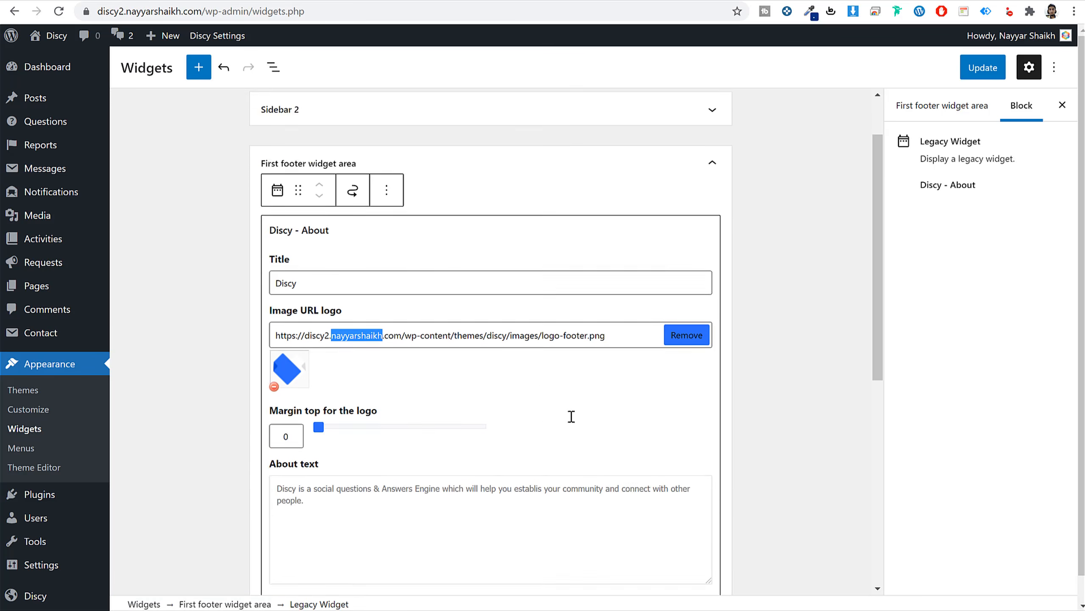
scroll(572, 416, down, 2)
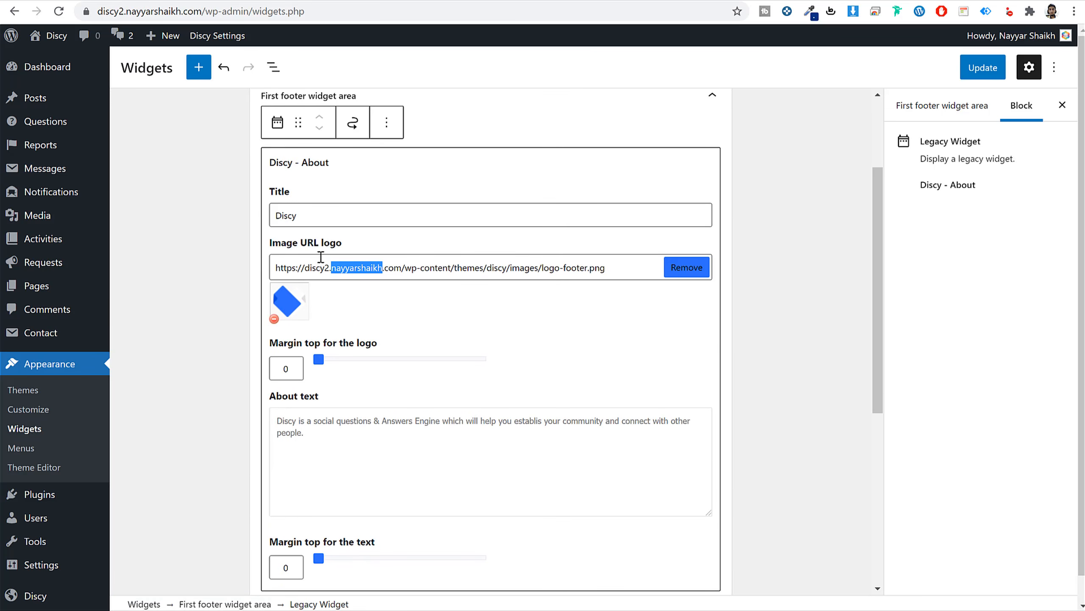
double_click(340, 215)
scroll(394, 417, down, 3)
click(375, 320)
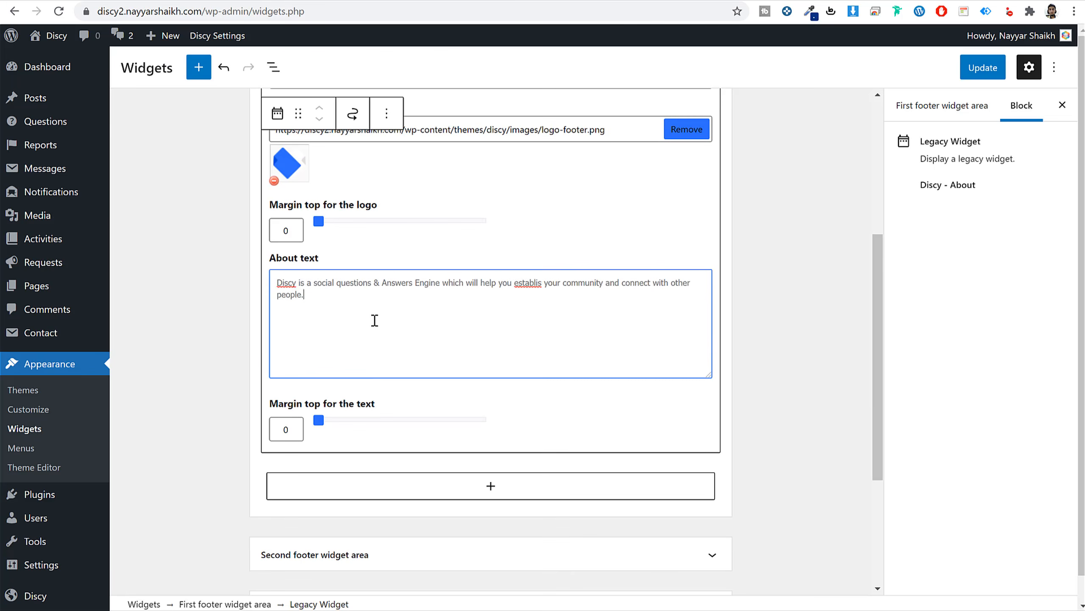
key(ctrl+a)
click(374, 320)
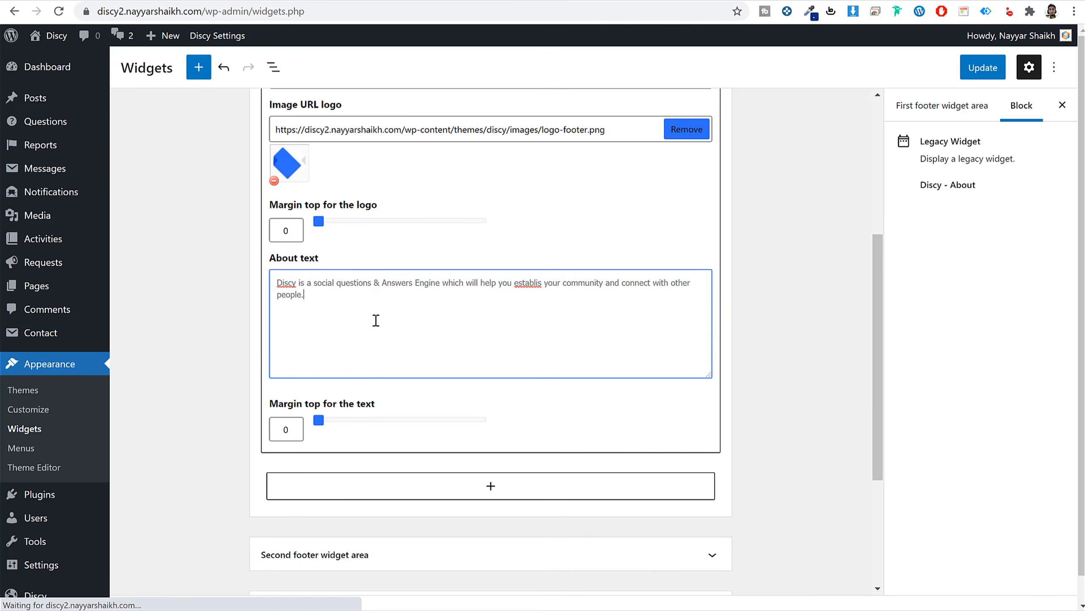
click(737, 276)
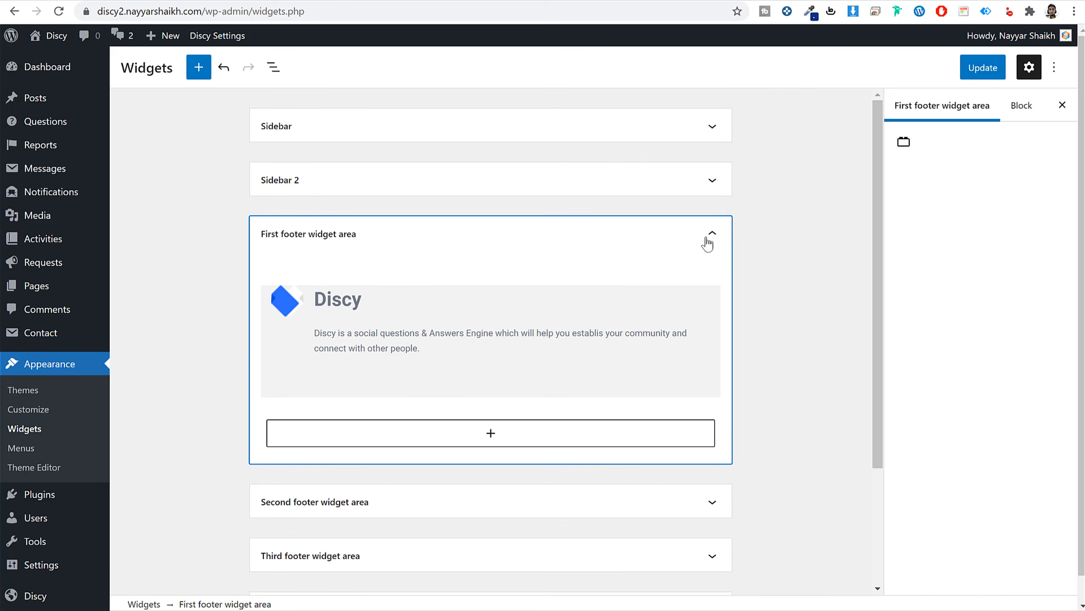
click(712, 240)
click(800, 254)
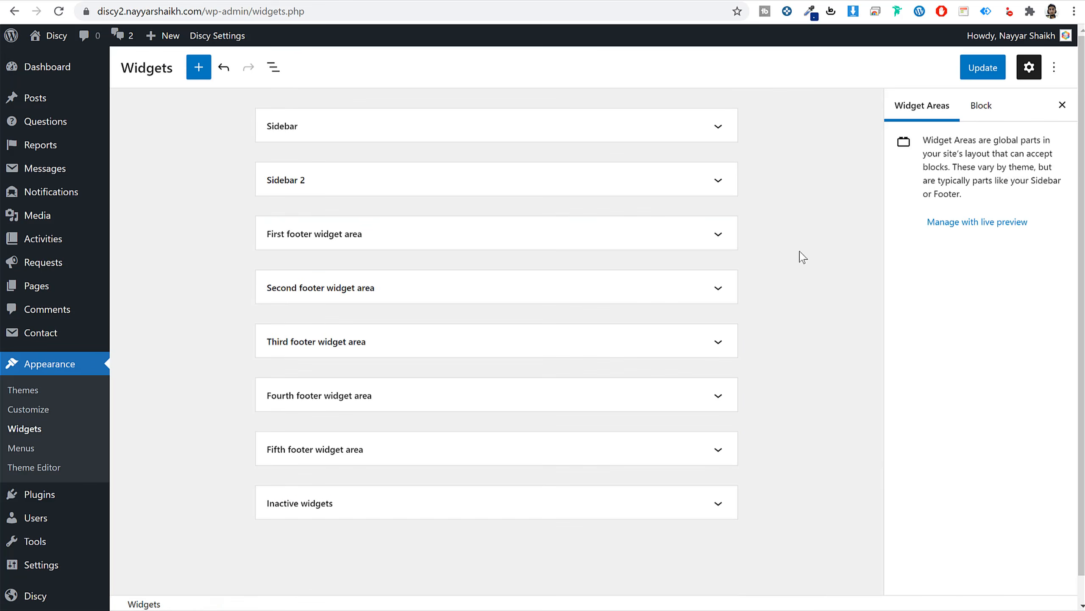
Open the Second footer widget area and start adding a new block there.
click(374, 294)
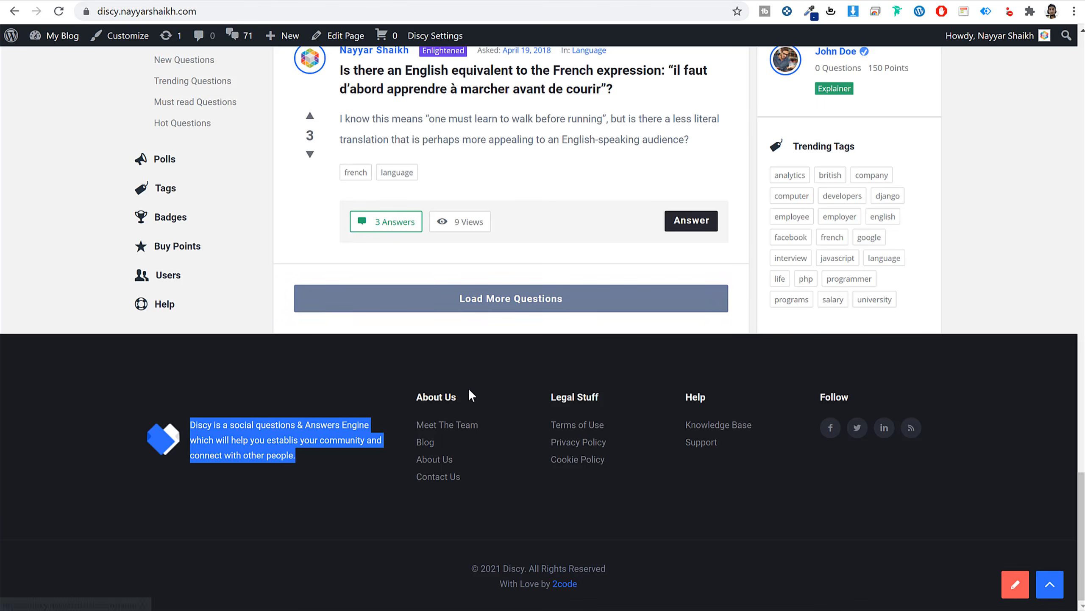
drag(472, 395, 417, 401)
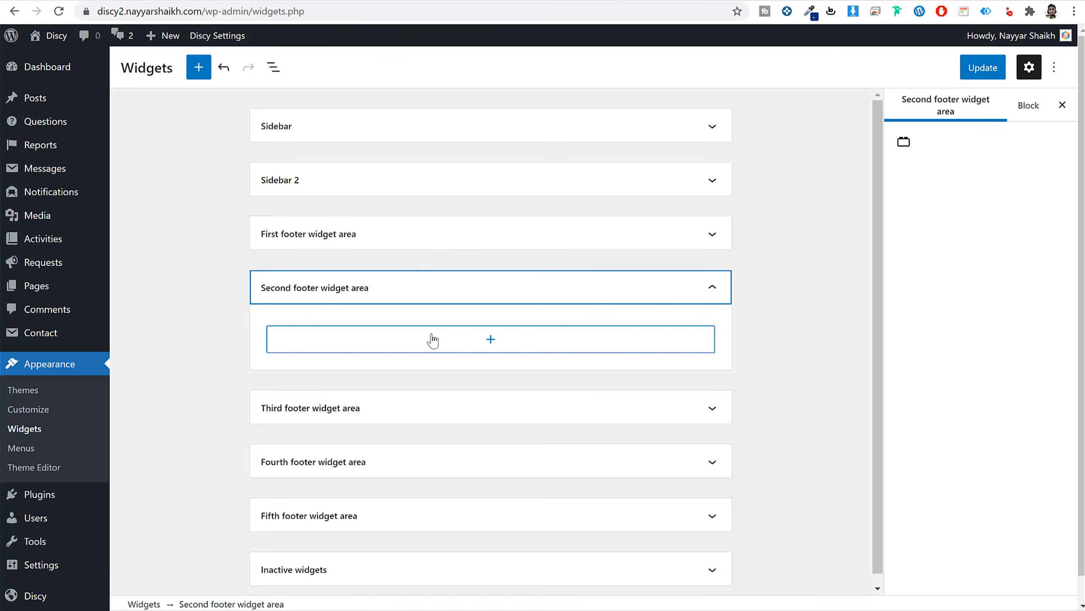
click(431, 340)
Add a Navigation Menu titled 'About Us' showing Footer1 to the second footer area.
text(nav)
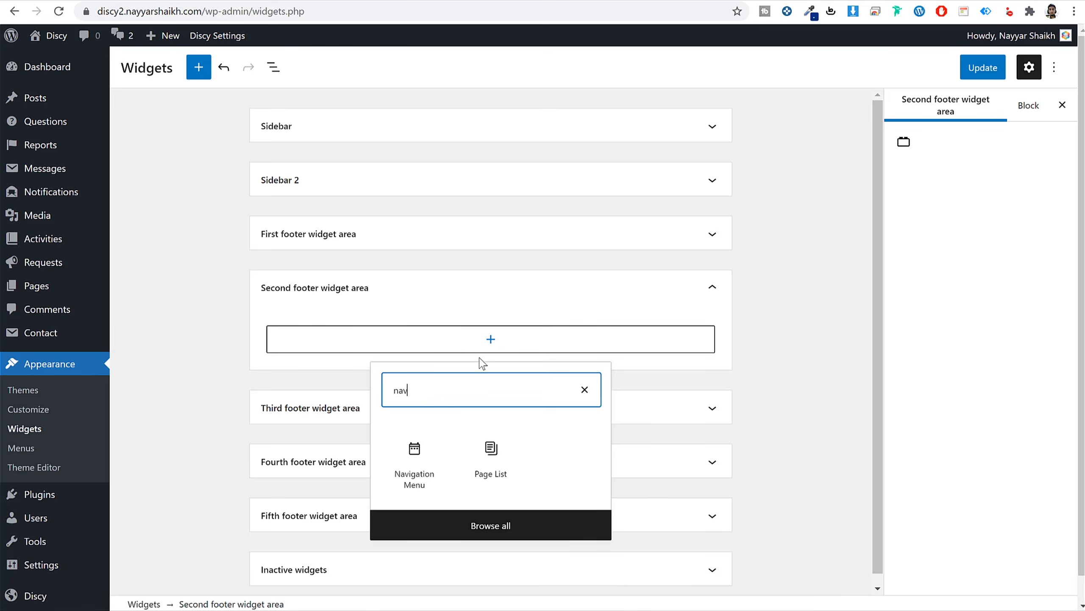
click(443, 471)
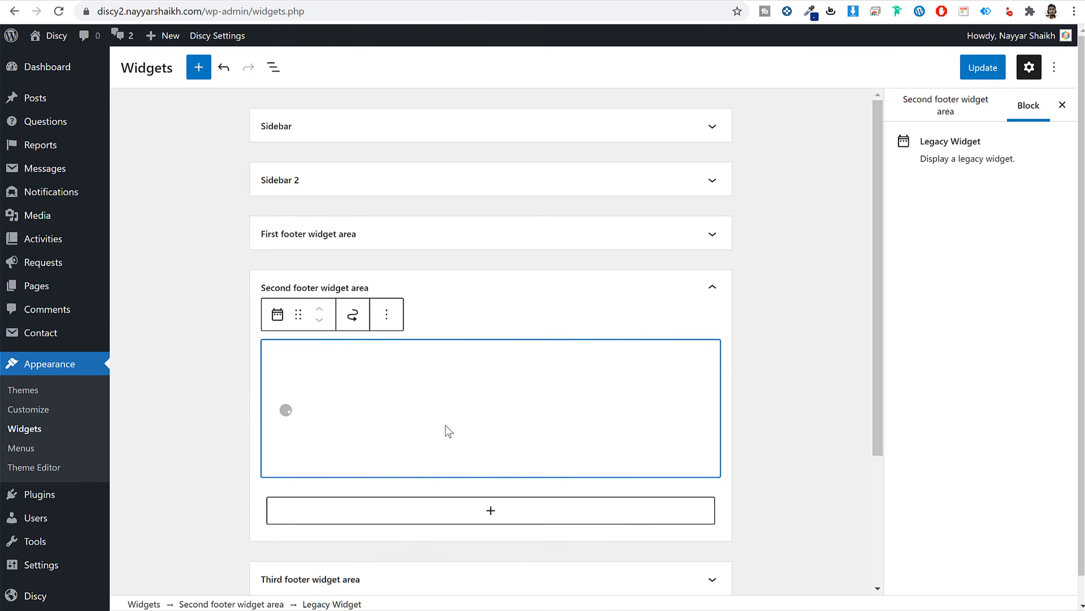
click(356, 402)
text(About Us)
click(346, 453)
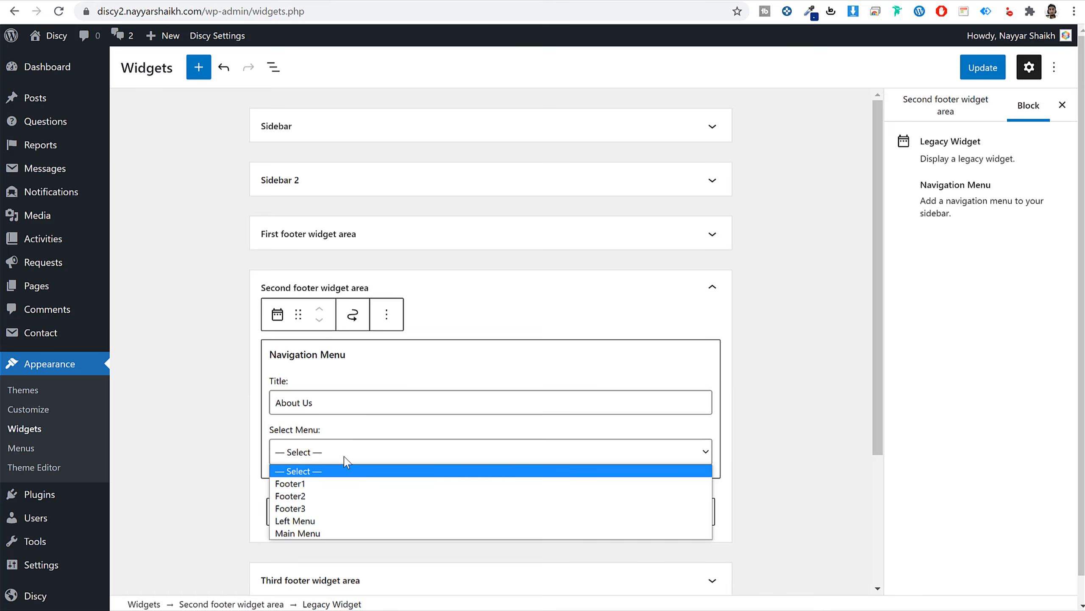
click(337, 483)
click(717, 287)
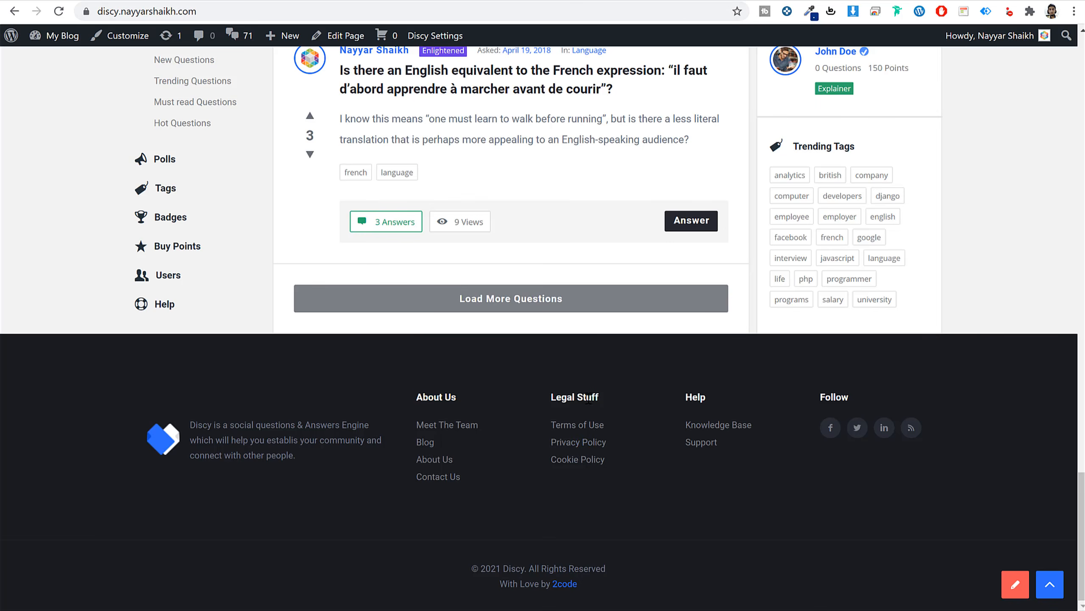
Add a Navigation Menu titled 'Legal Stuff' showing Footer2 to the third footer area.
triple_click(589, 398)
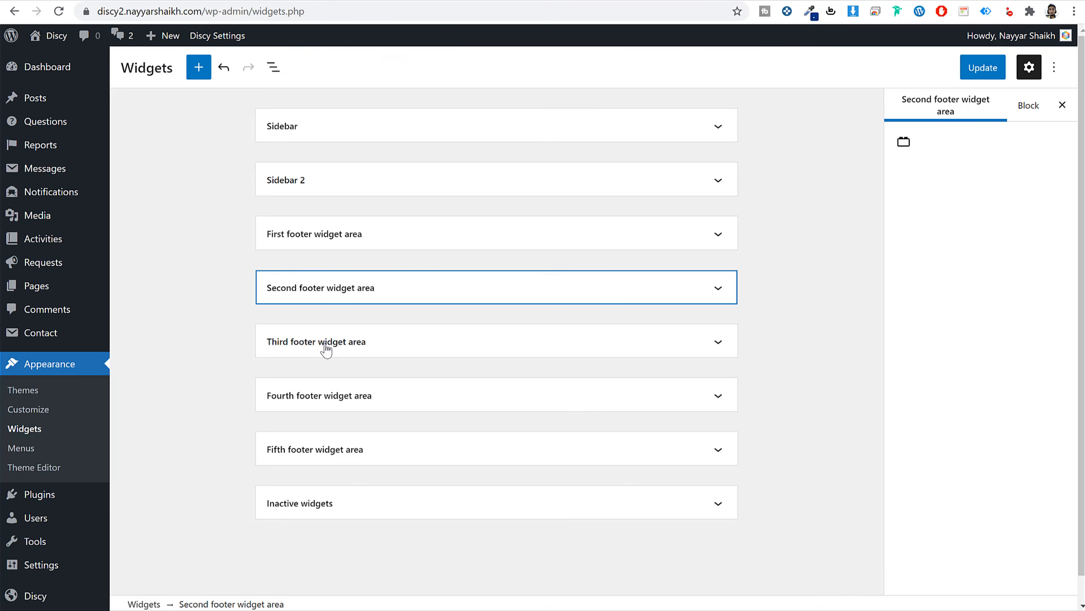
click(323, 342)
click(401, 408)
text(nav)
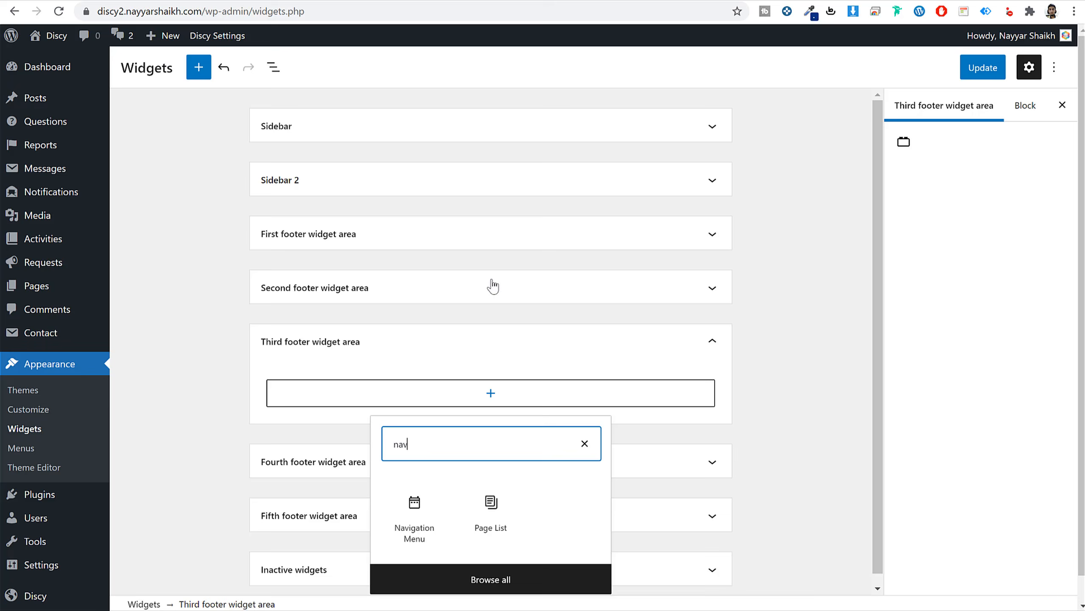
click(418, 519)
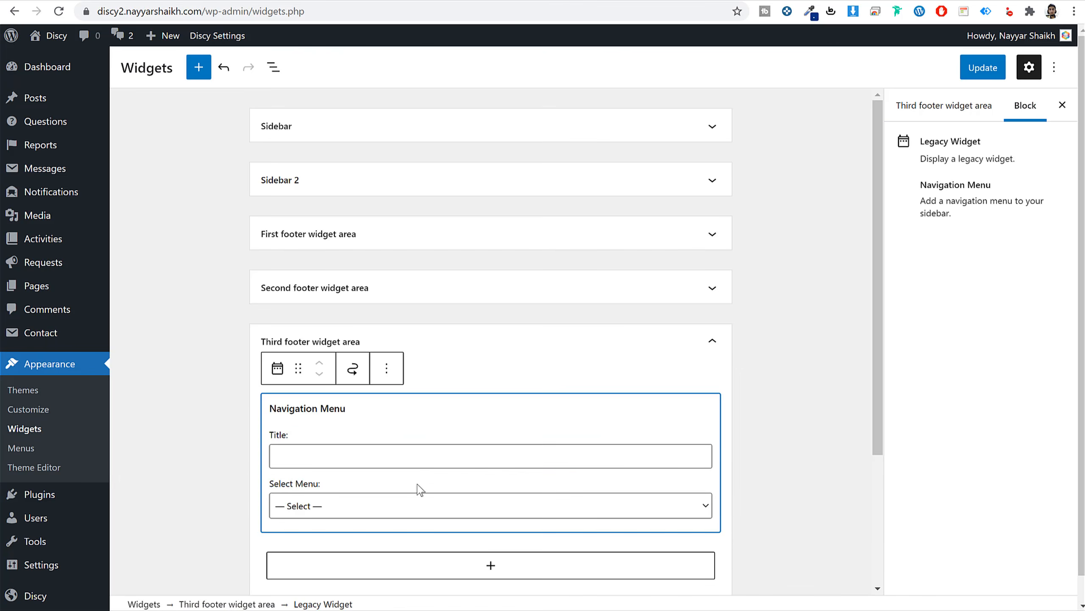
click(389, 453)
text(Legal Stuff)
click(357, 511)
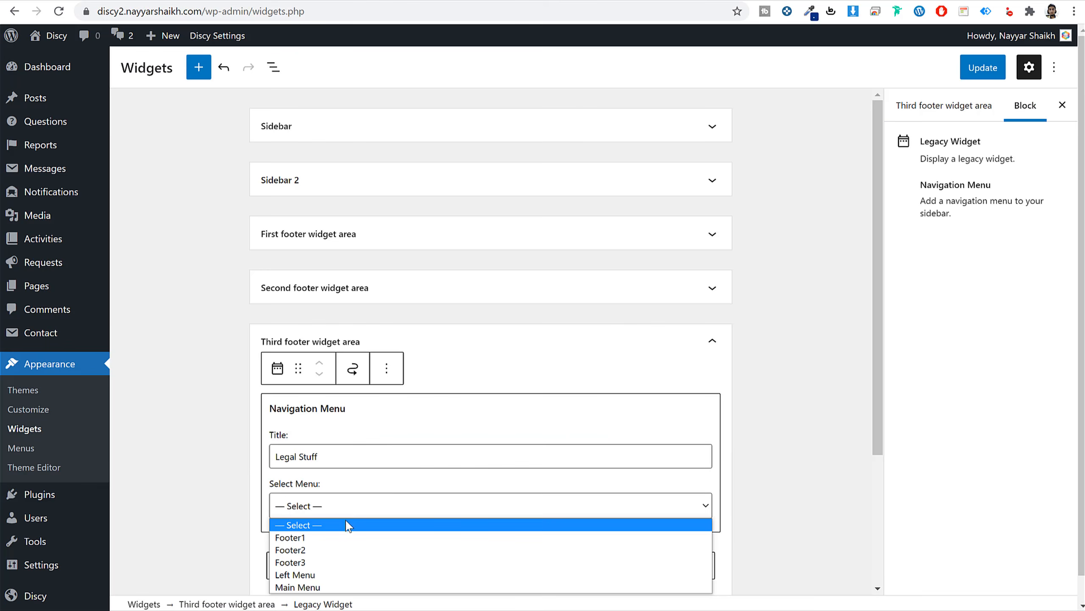
click(334, 550)
click(720, 347)
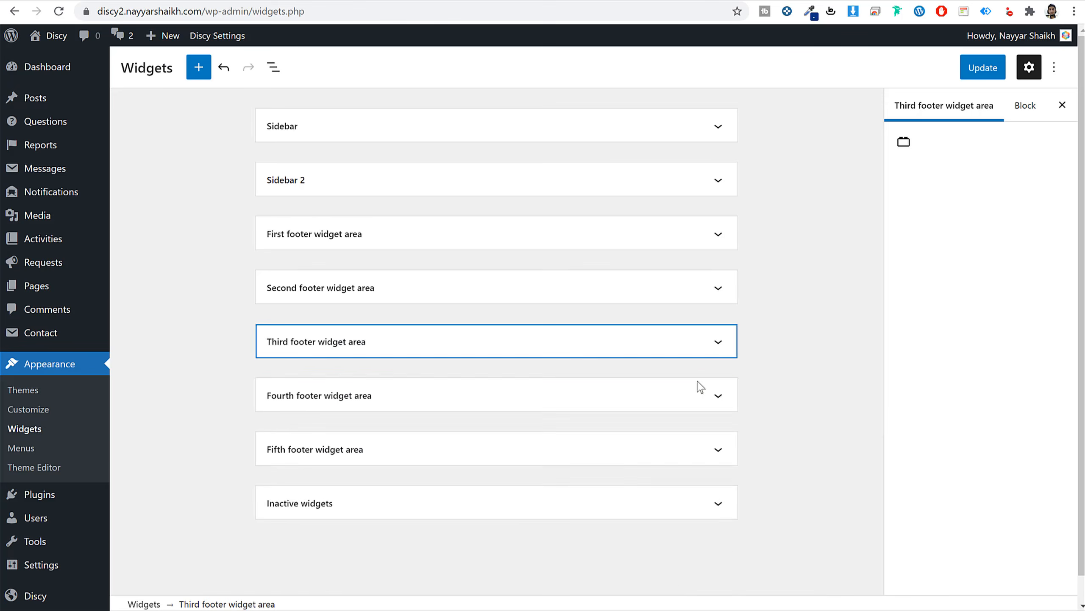
Add a Navigation Menu titled 'Help' showing Footer3 to the fourth footer area.
click(697, 395)
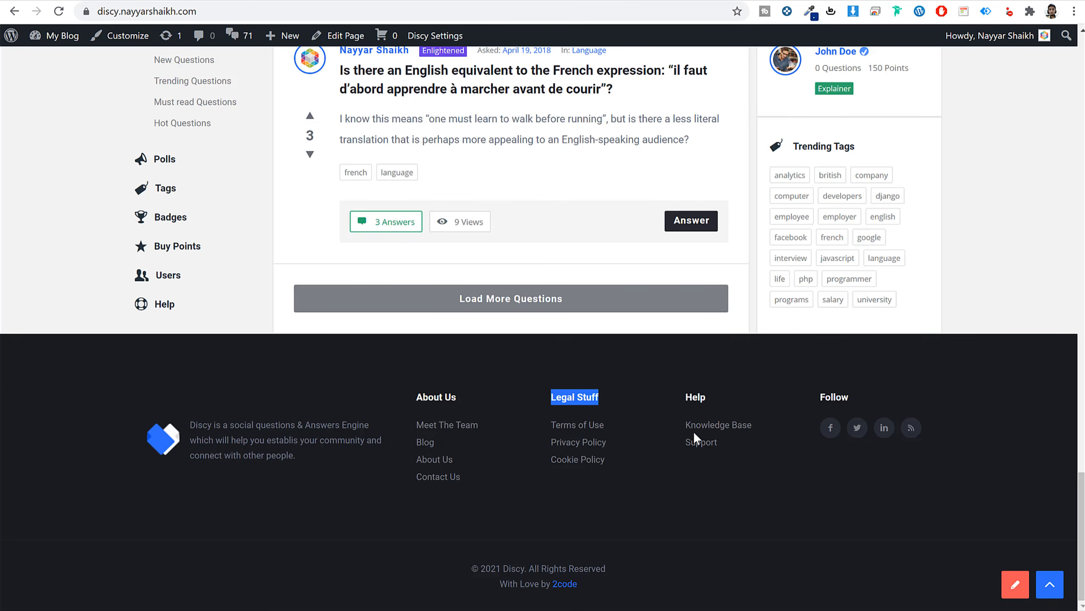
double_click(694, 401)
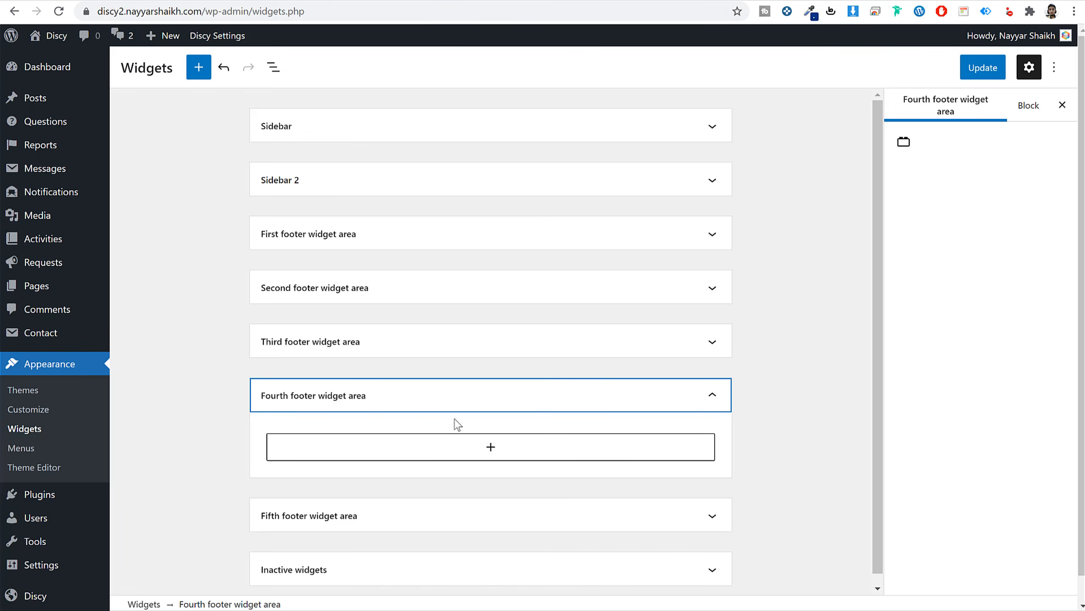
click(444, 452)
text(nav)
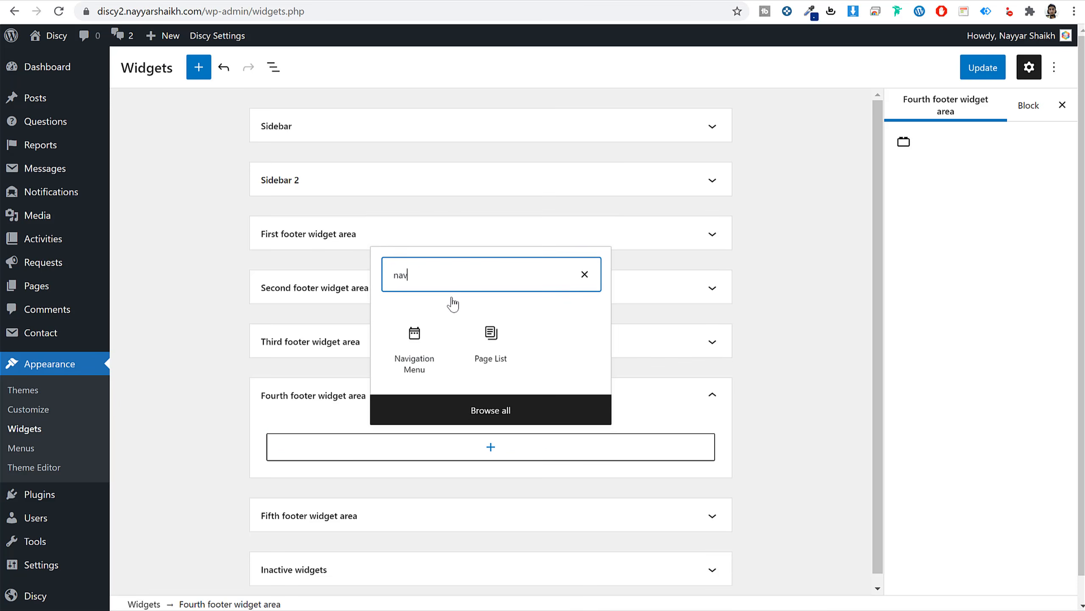
click(427, 344)
click(361, 511)
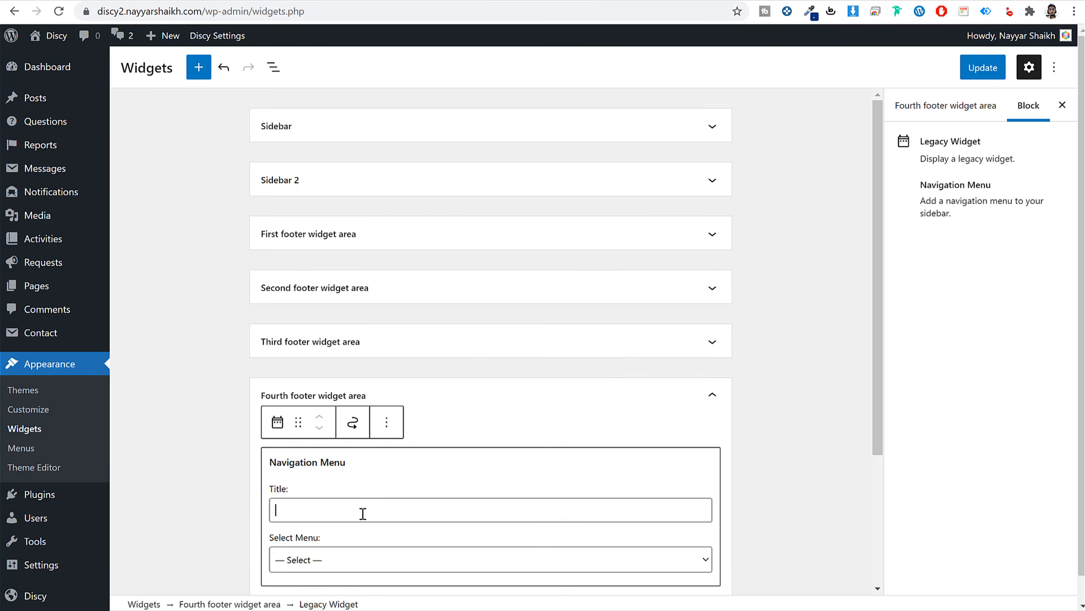
text(Help)
scroll(432, 502, down, 2)
click(340, 428)
click(332, 479)
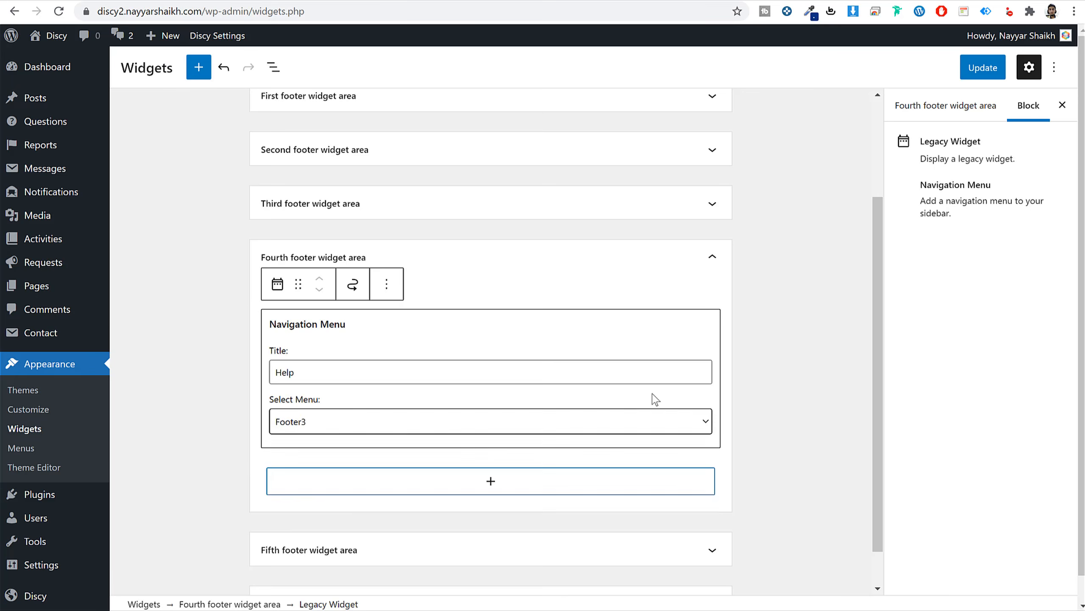
click(745, 342)
click(713, 307)
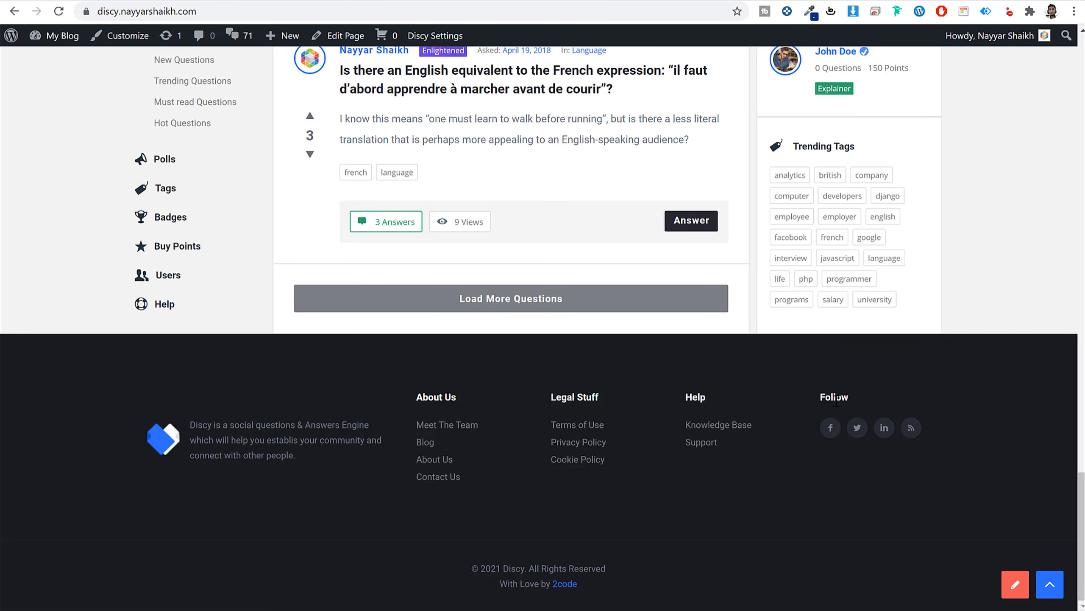
double_click(835, 397)
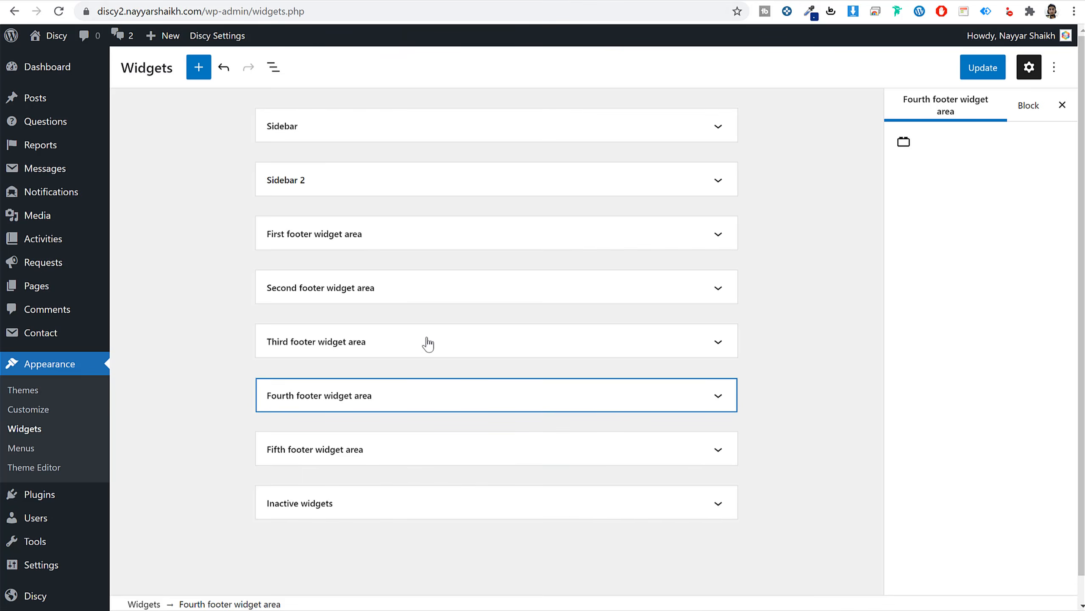
Add a Discy - Social media widget titled Follow to the fifth footer area and save all widgets.
click(504, 450)
click(487, 498)
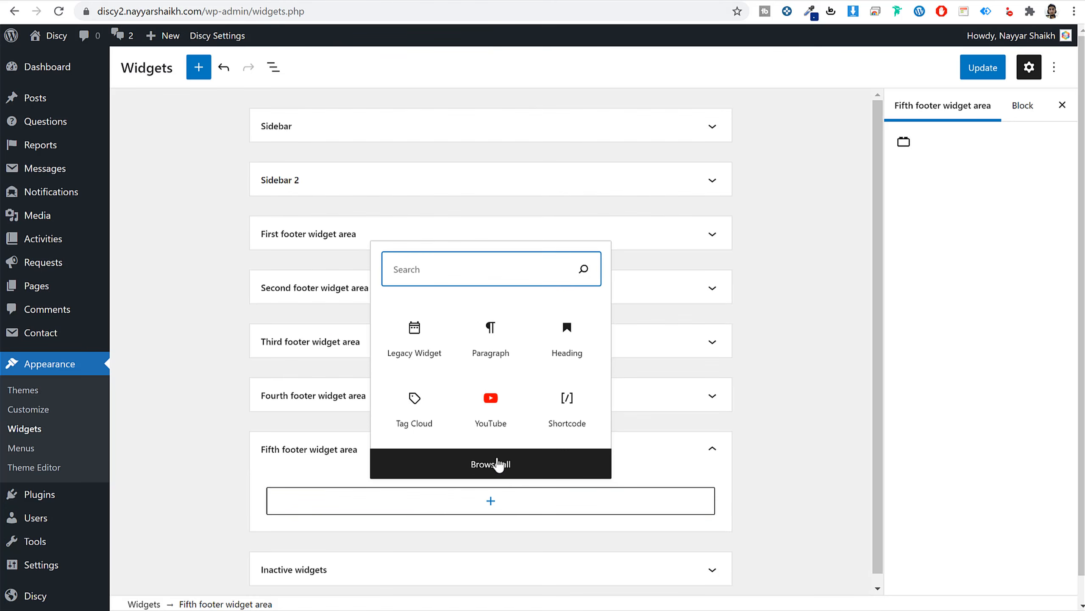
text(soci)
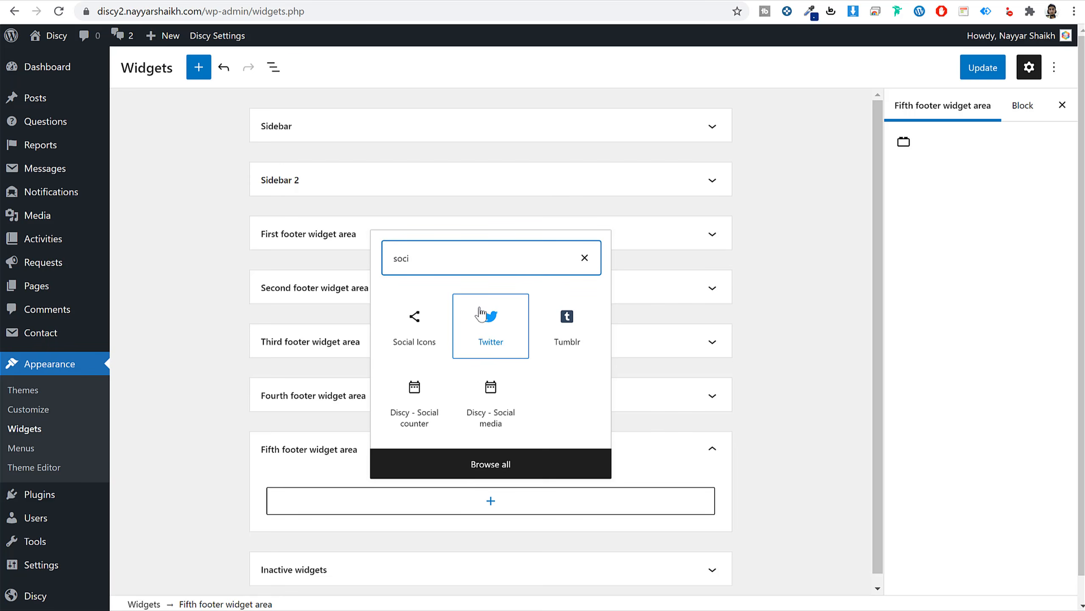
click(501, 426)
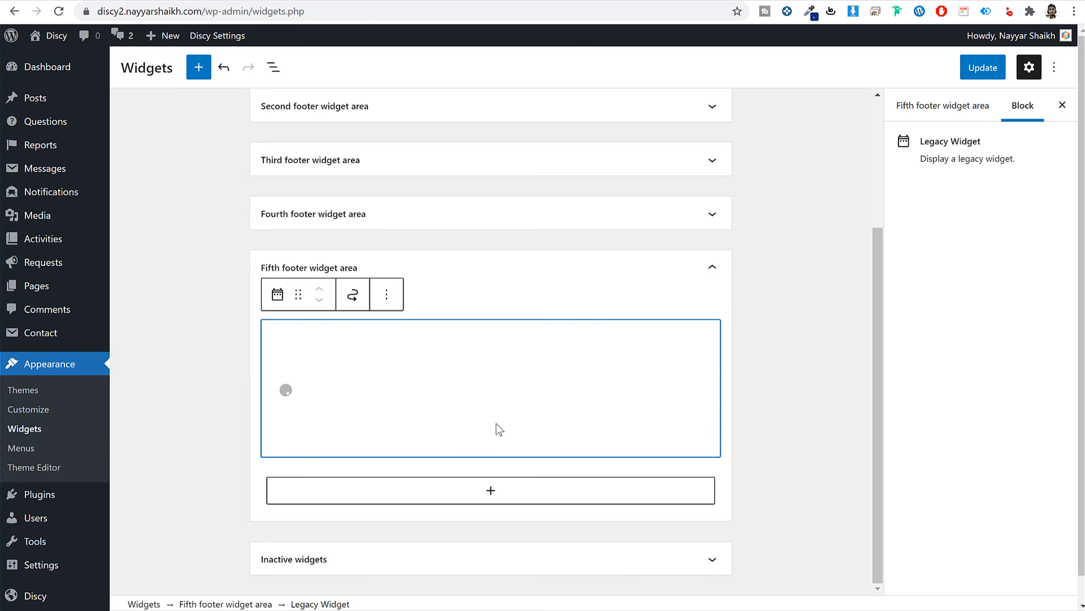
double_click(363, 429)
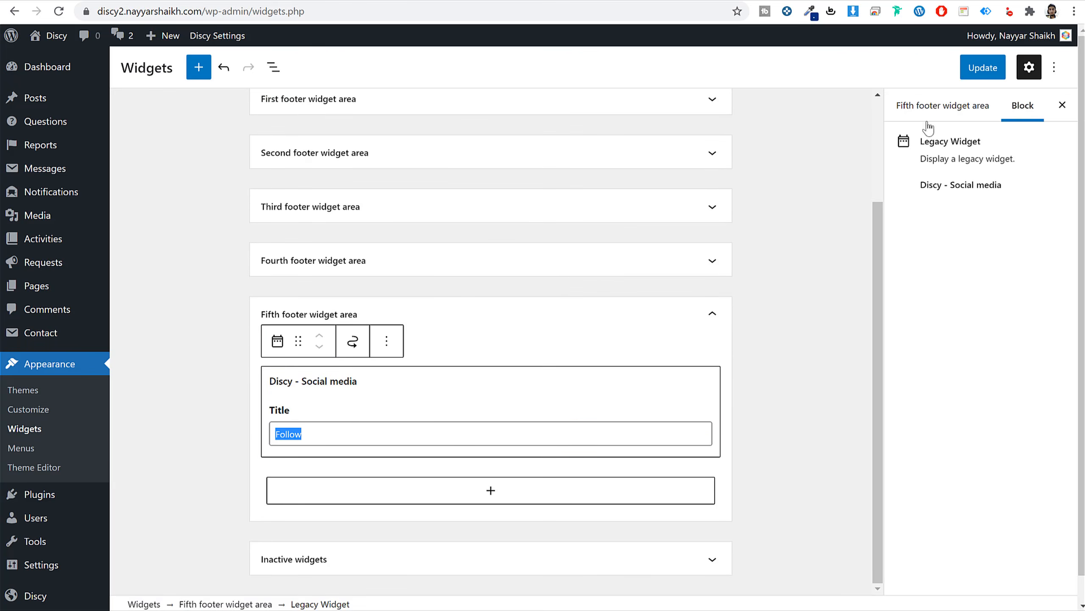
click(981, 66)
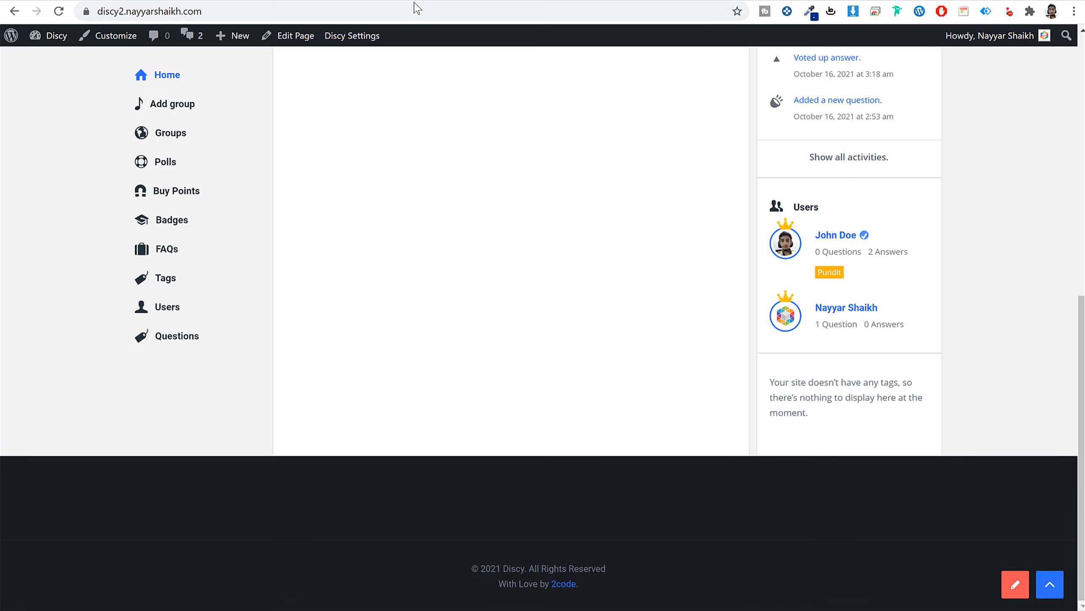
Reload the live site to review the new five-column footer, then go to Discy Settings.
click(413, 9)
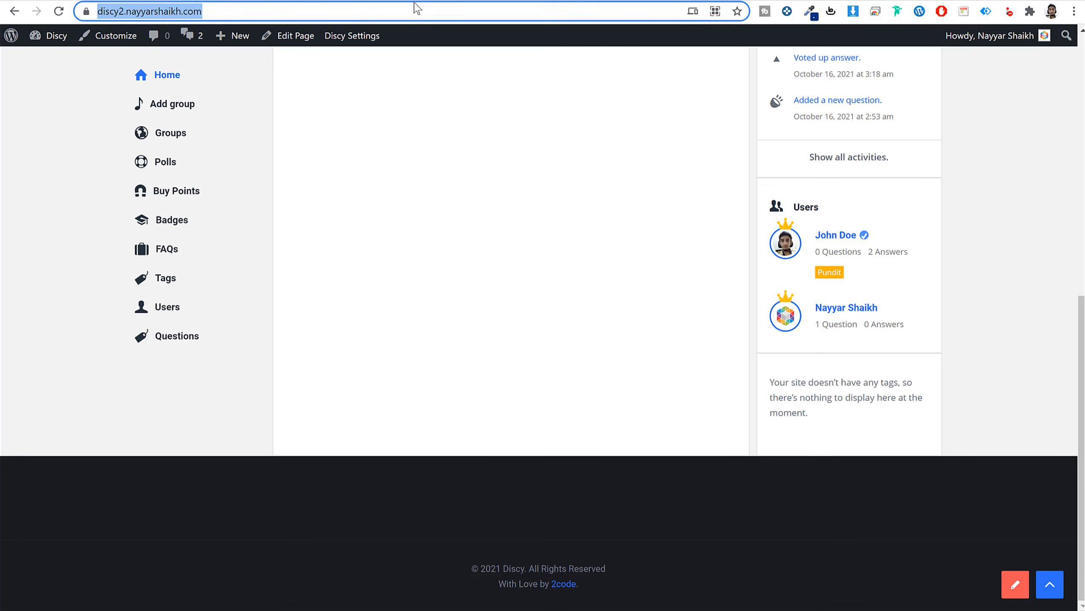
key(Return)
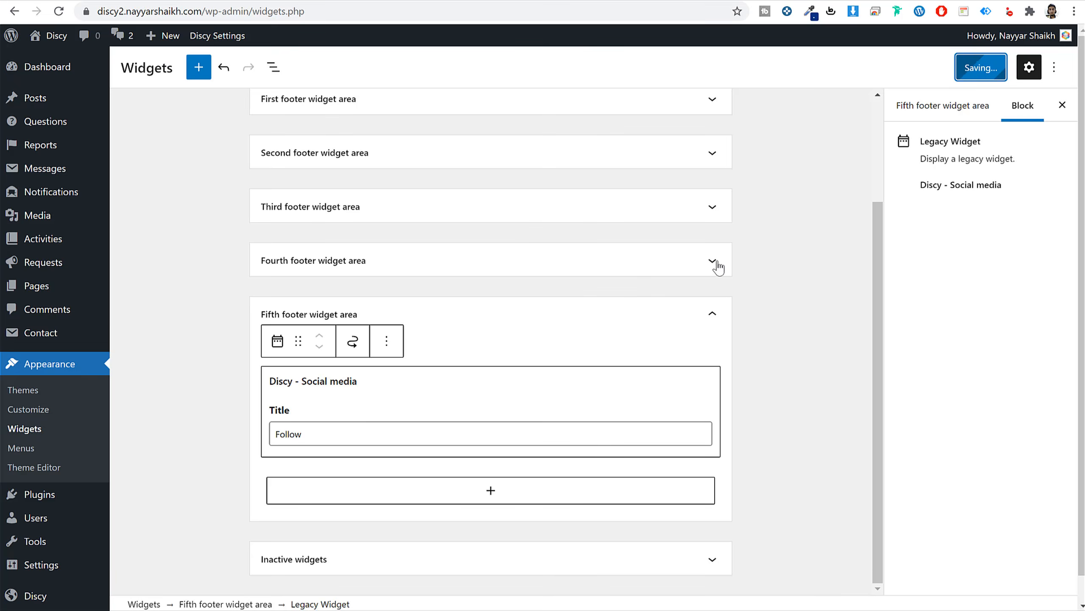
click(395, 6)
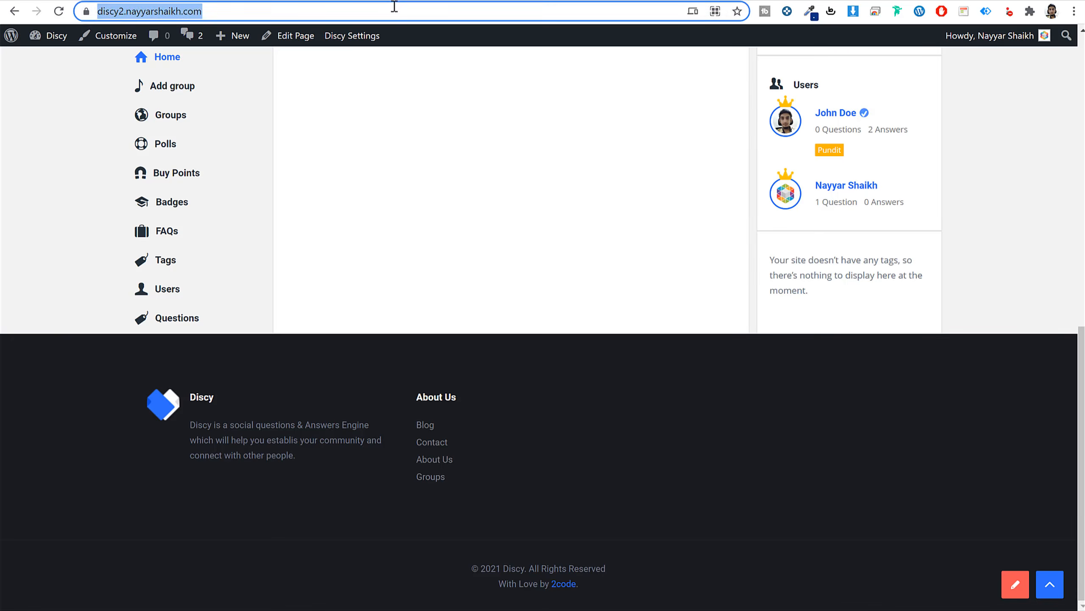
key(Return)
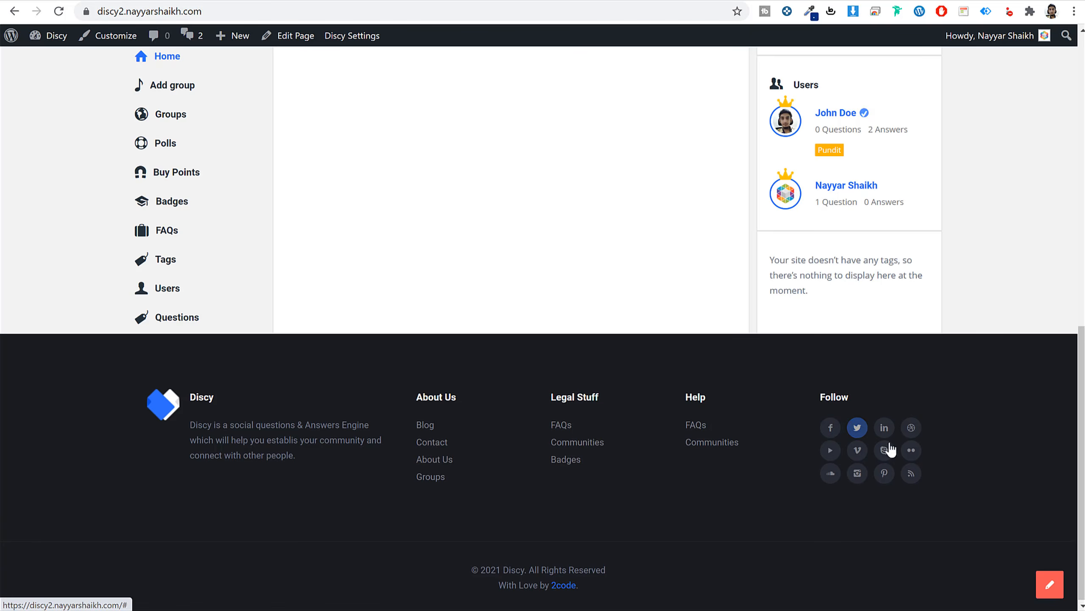
scroll(661, 545, up, 10)
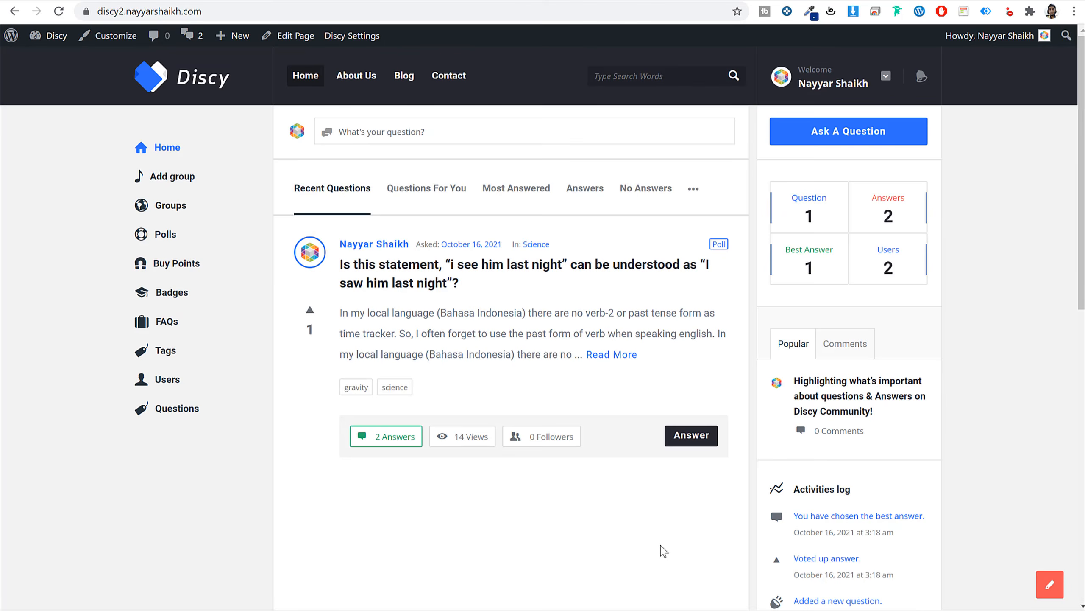
scroll(661, 550, down, 10)
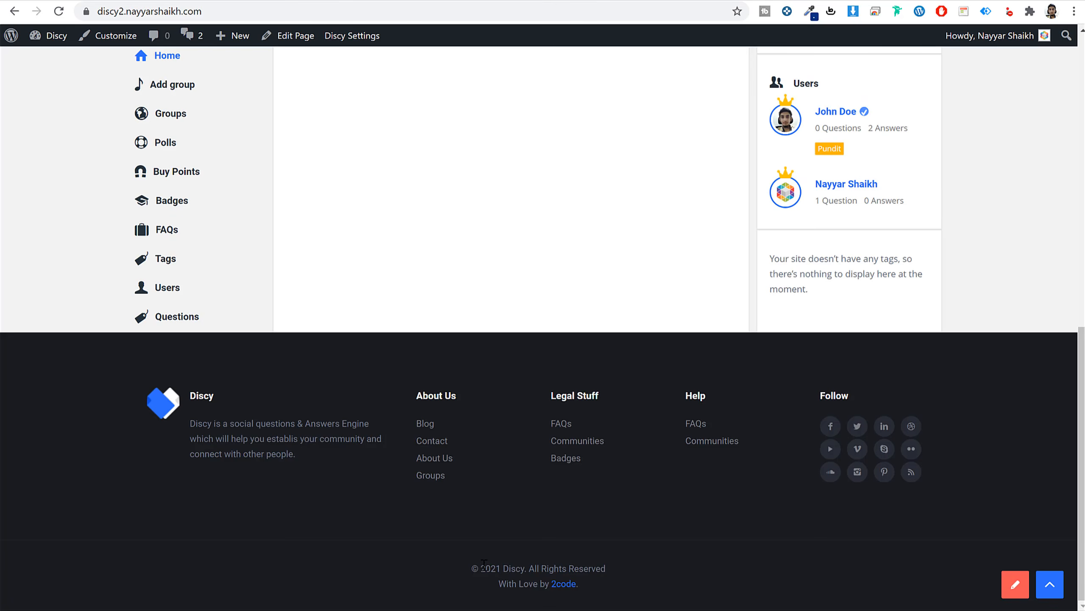
drag(472, 563, 654, 580)
click(466, 569)
click(1050, 584)
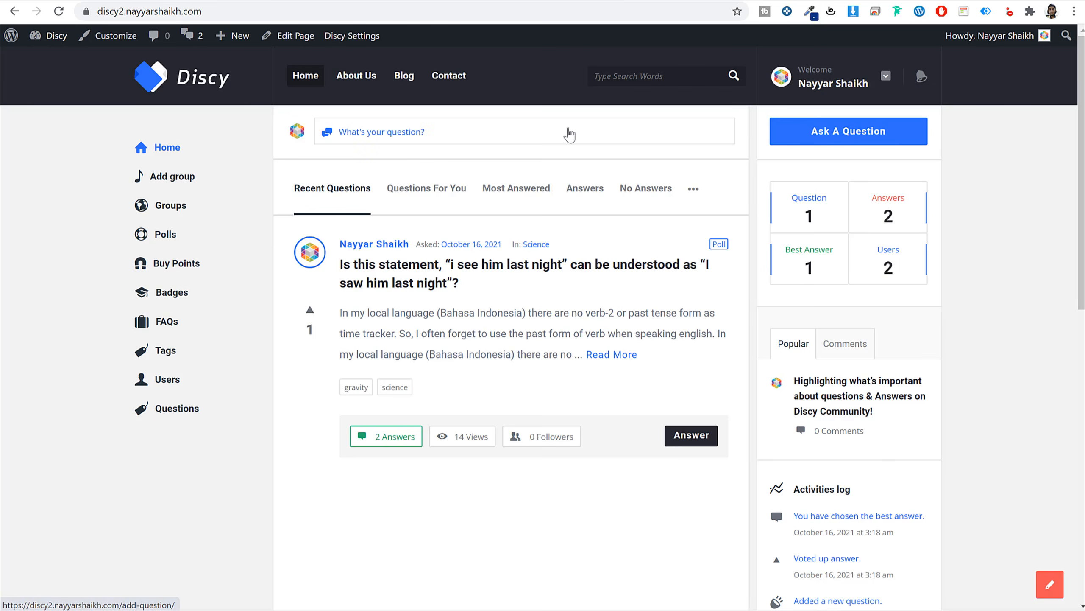
click(360, 40)
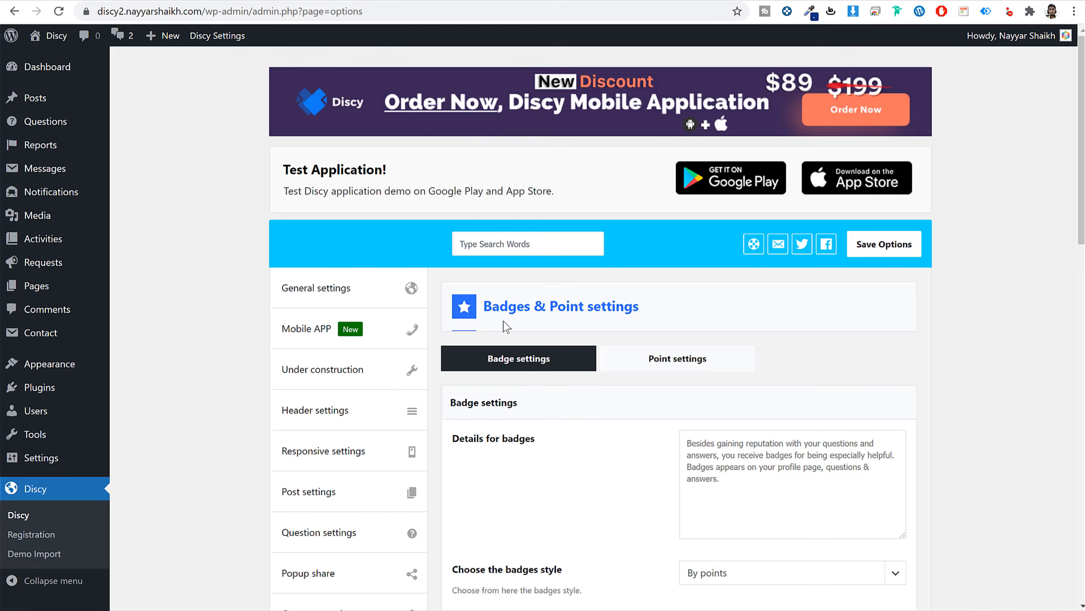
Switch Discy Settings to General settings and scroll through its logo and favicon options.
click(335, 288)
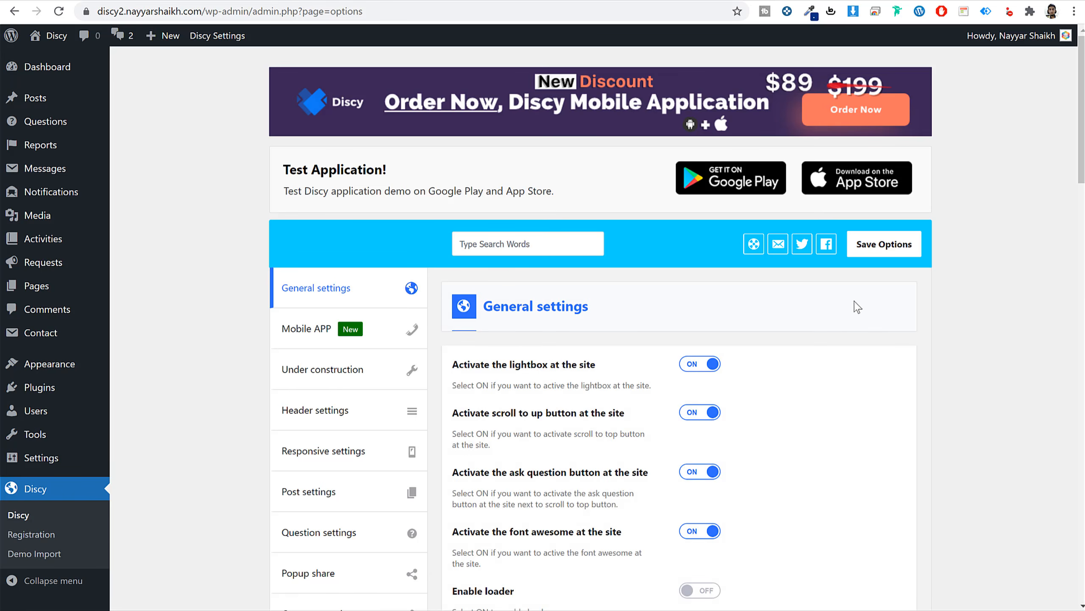
scroll(857, 376, down, 10)
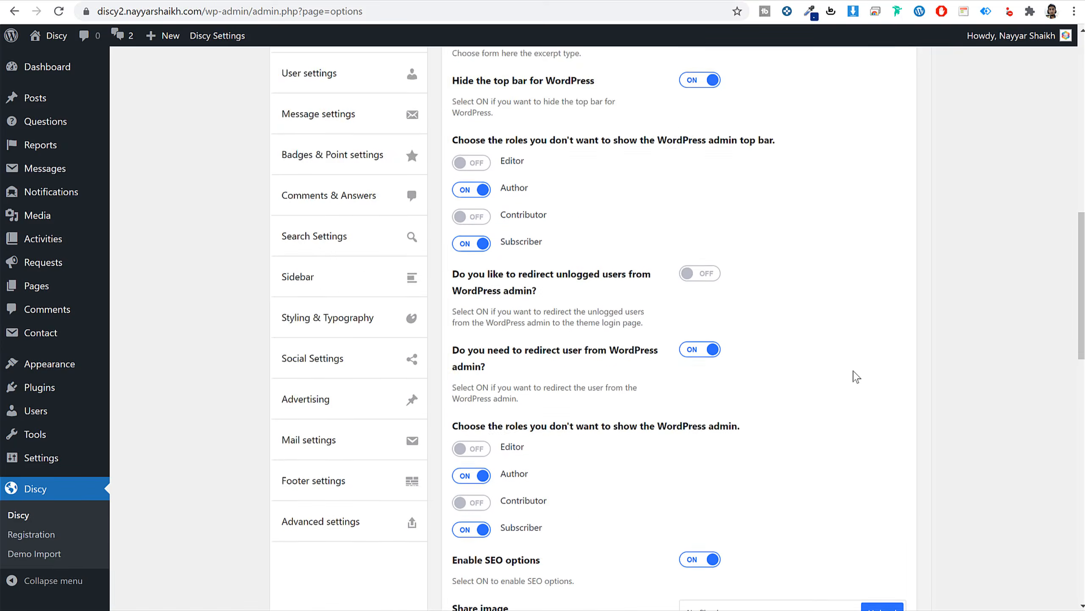
scroll(857, 376, up, 10)
scroll(857, 376, up, 1)
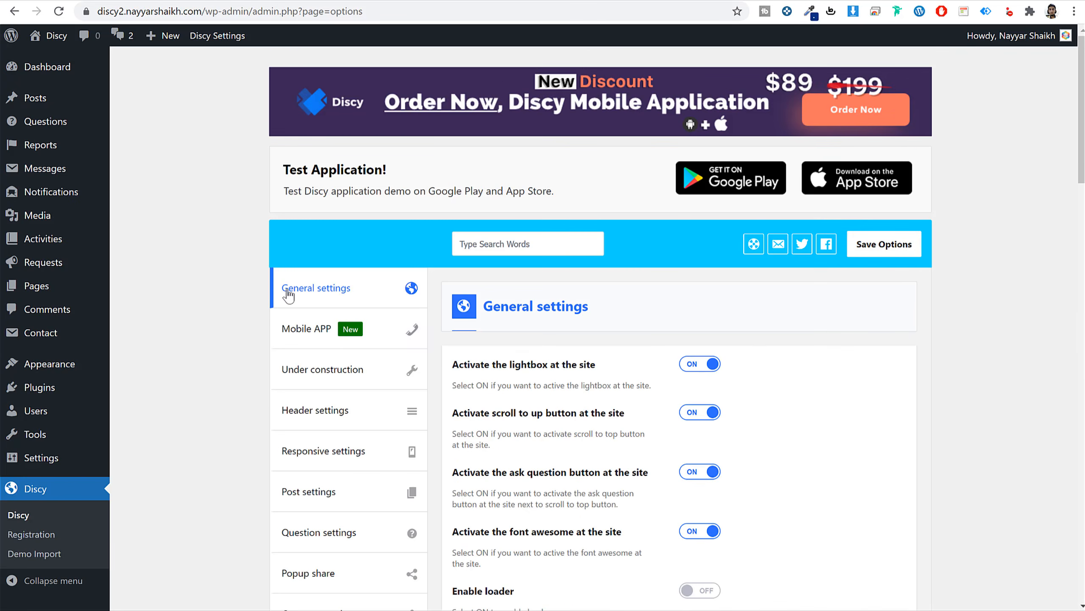
scroll(885, 388, down, 5)
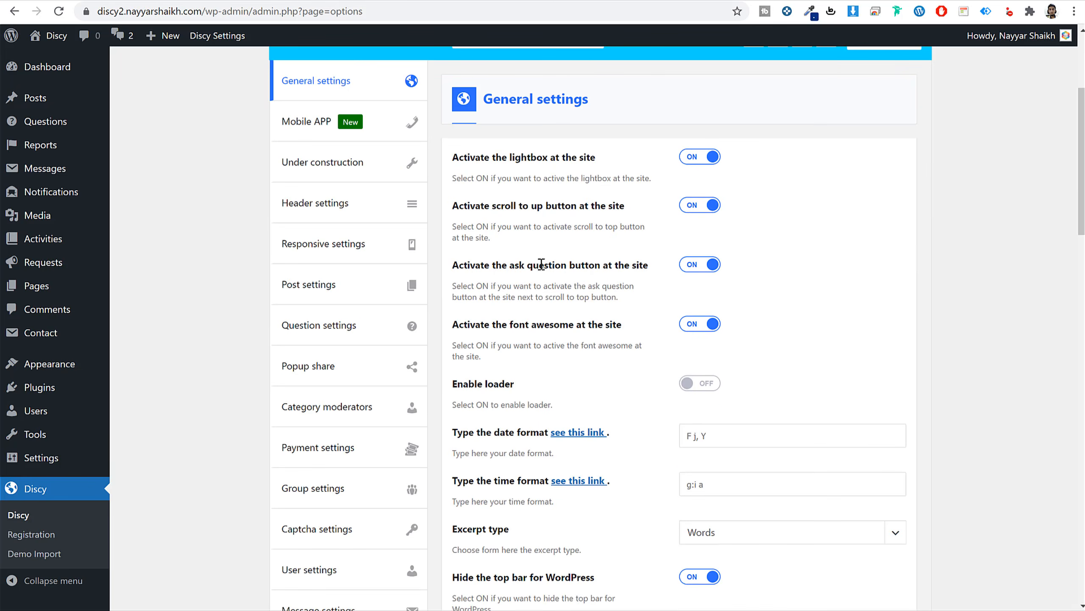
drag(476, 260, 622, 267)
click(611, 268)
scroll(819, 352, down, 8)
scroll(819, 356, down, 2)
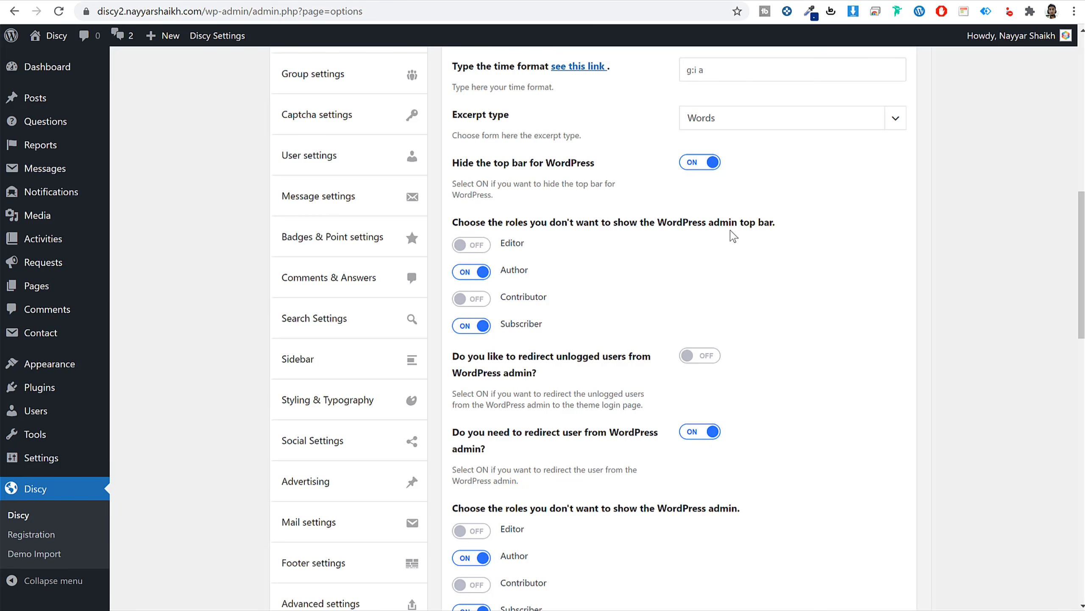
click(551, 0)
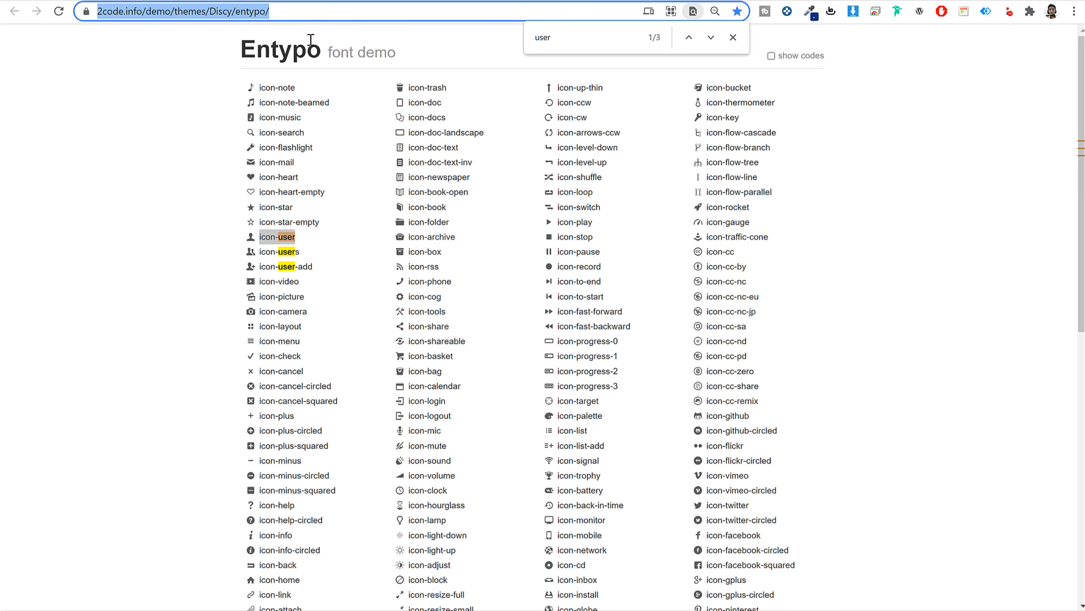
click(411, 2)
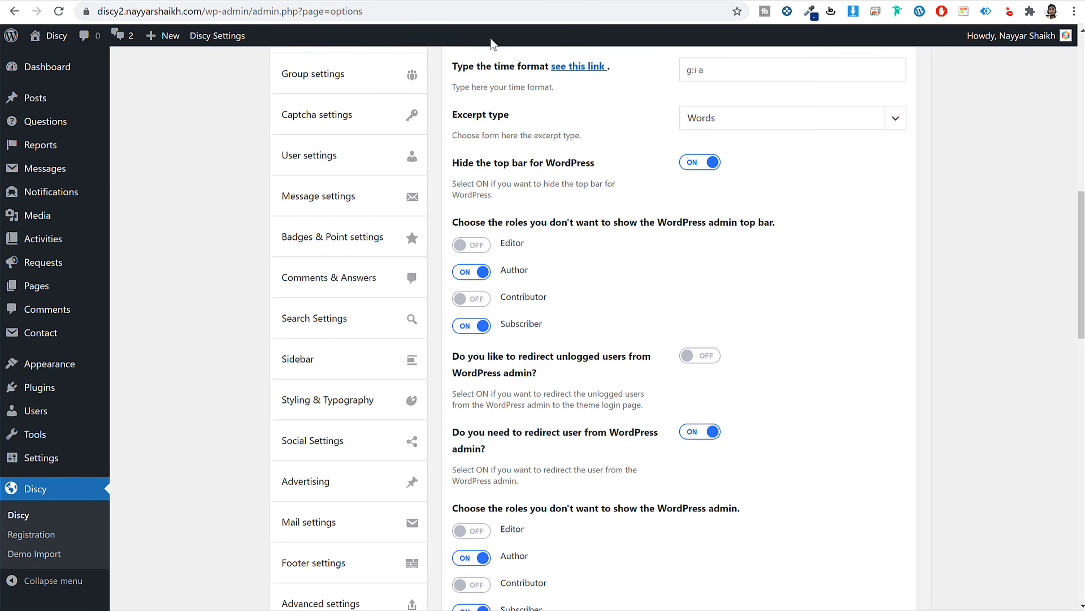
click(431, 34)
Review the Head code, Footer code and SEO keywords fields in General settings.
scroll(915, 325, down, 3)
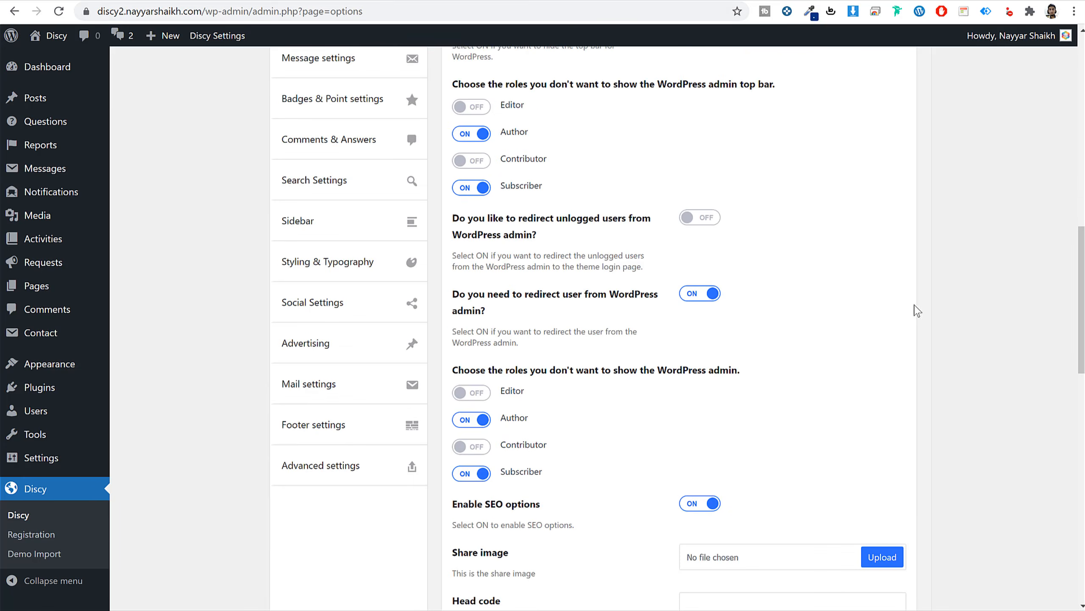
scroll(916, 325, down, 6)
scroll(930, 342, down, 7)
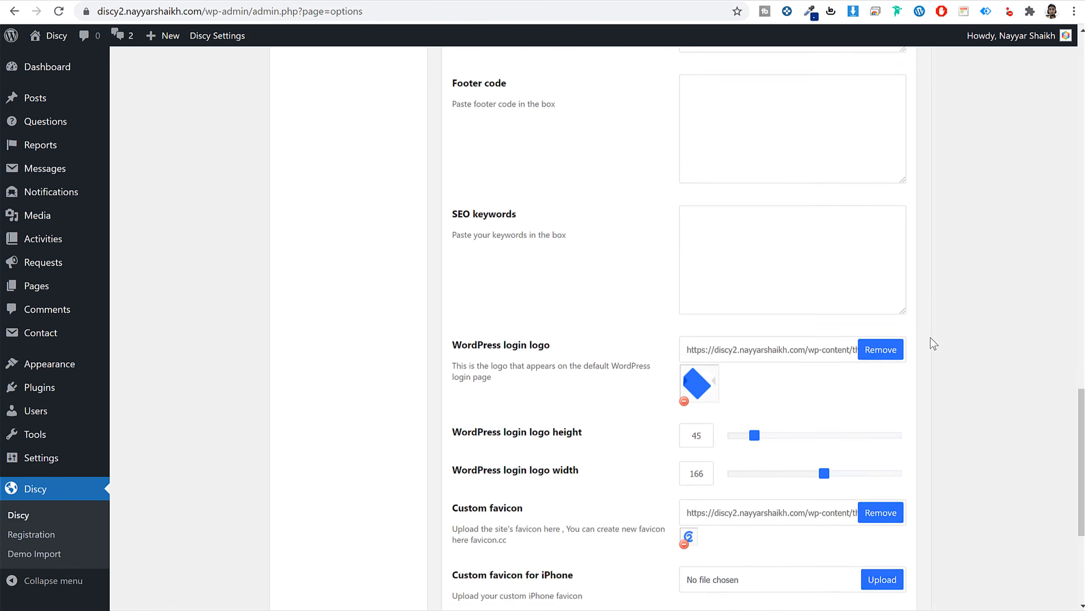
scroll(934, 343, up, 4)
click(757, 271)
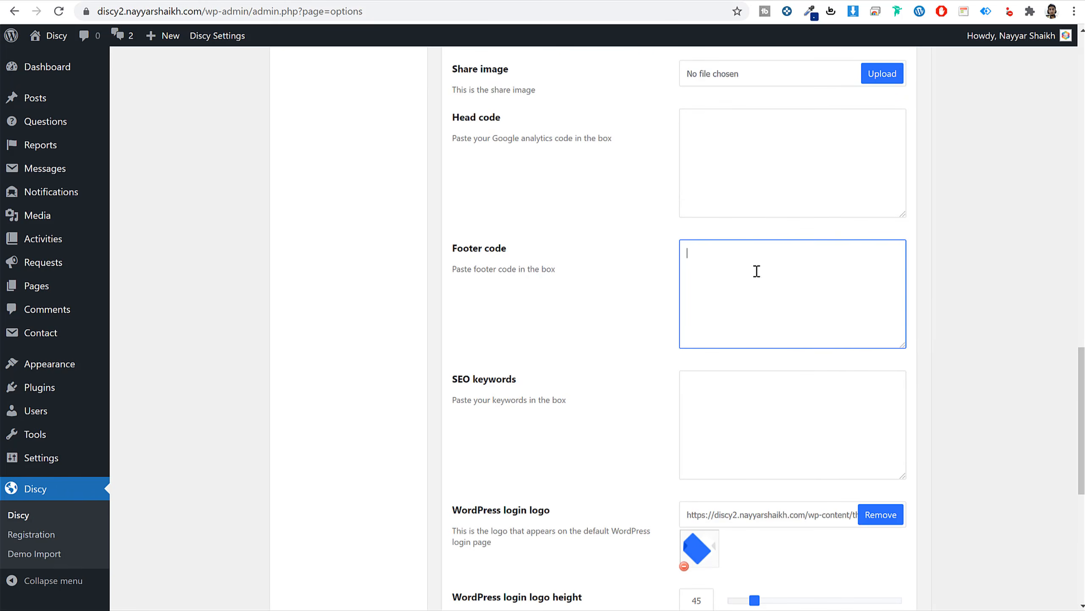
click(762, 163)
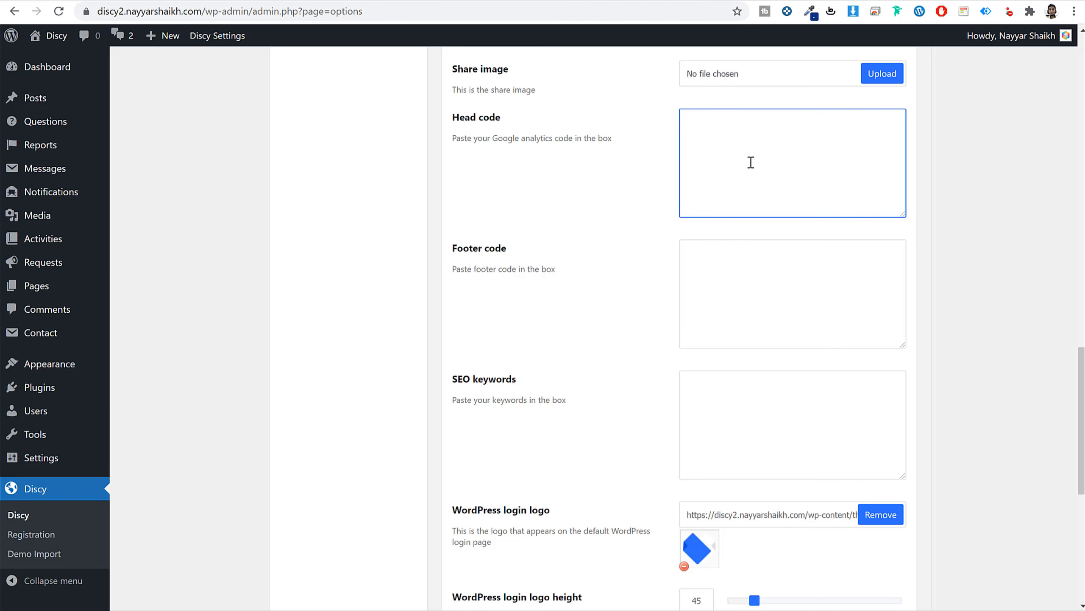
click(750, 281)
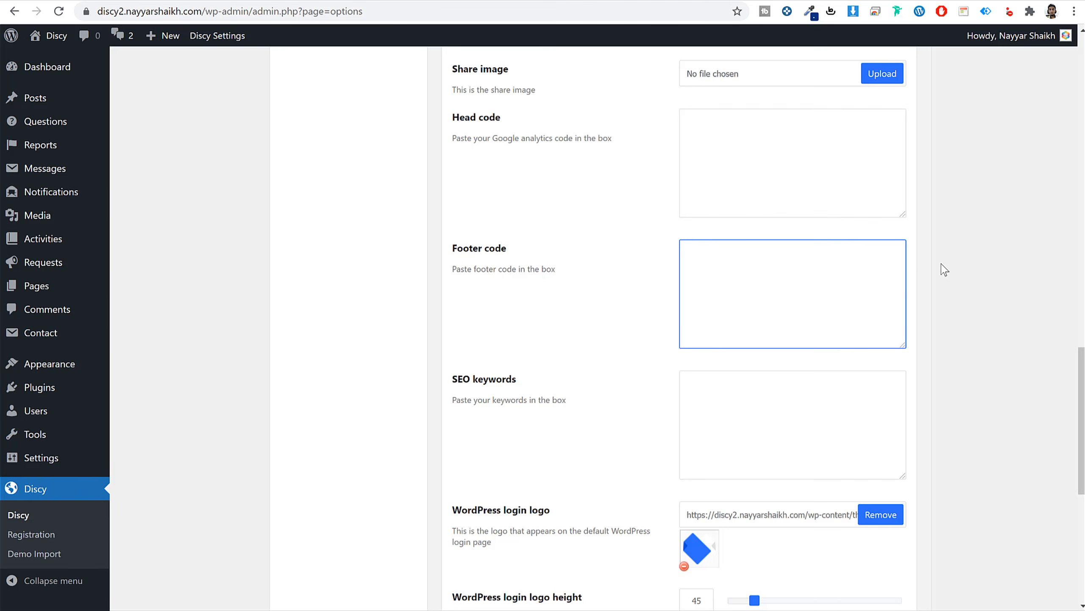
scroll(918, 373, down, 5)
click(793, 247)
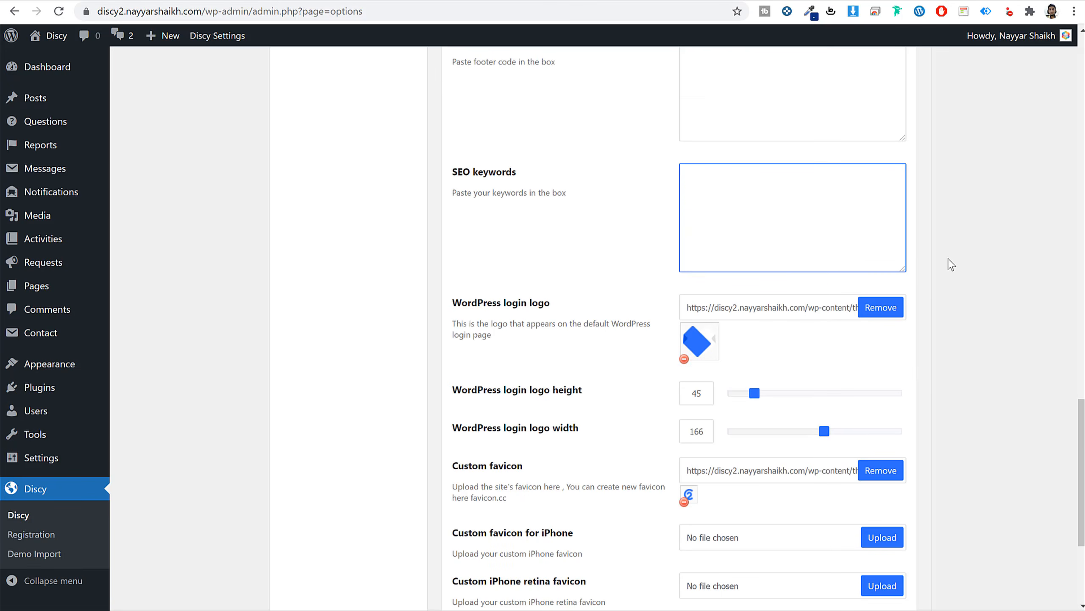
scroll(935, 293, down, 5)
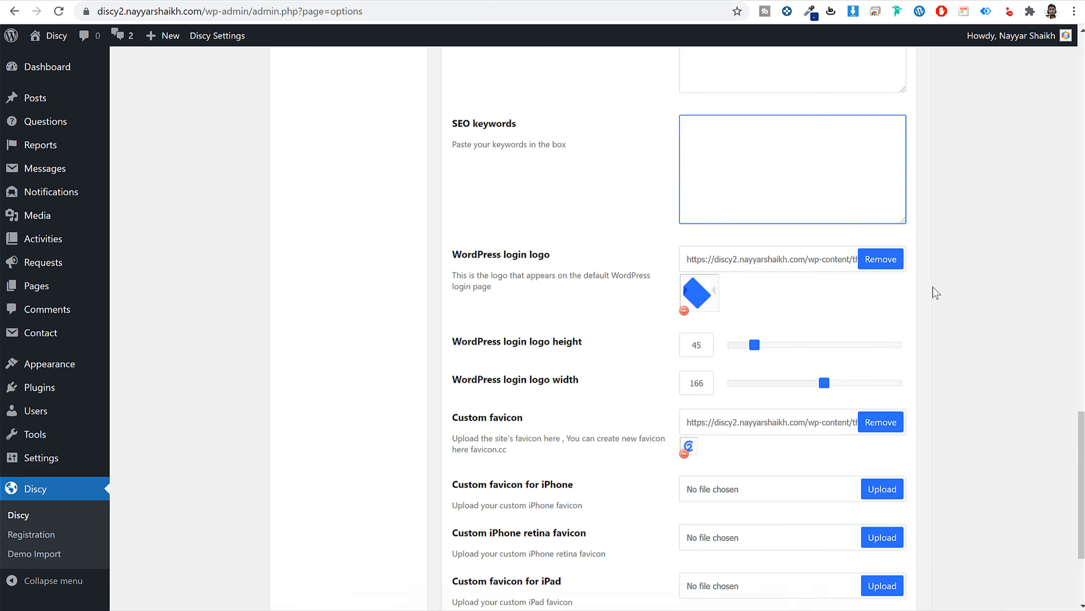
scroll(709, 102, up, 2)
drag(478, 165, 598, 173)
click(631, 179)
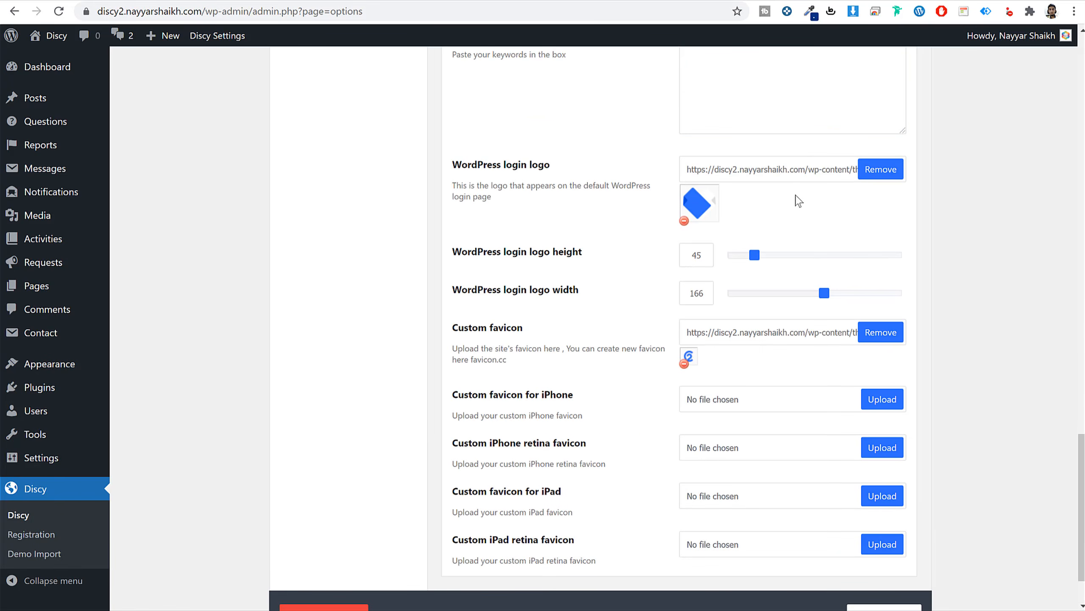
scroll(765, 315, down, 2)
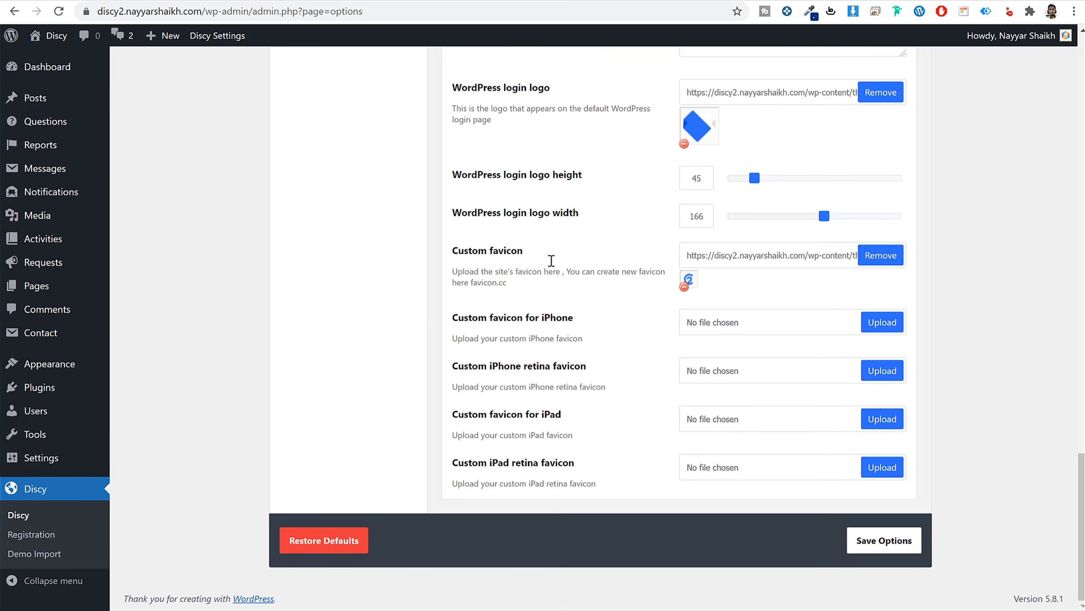
scroll(905, 462, up, 15)
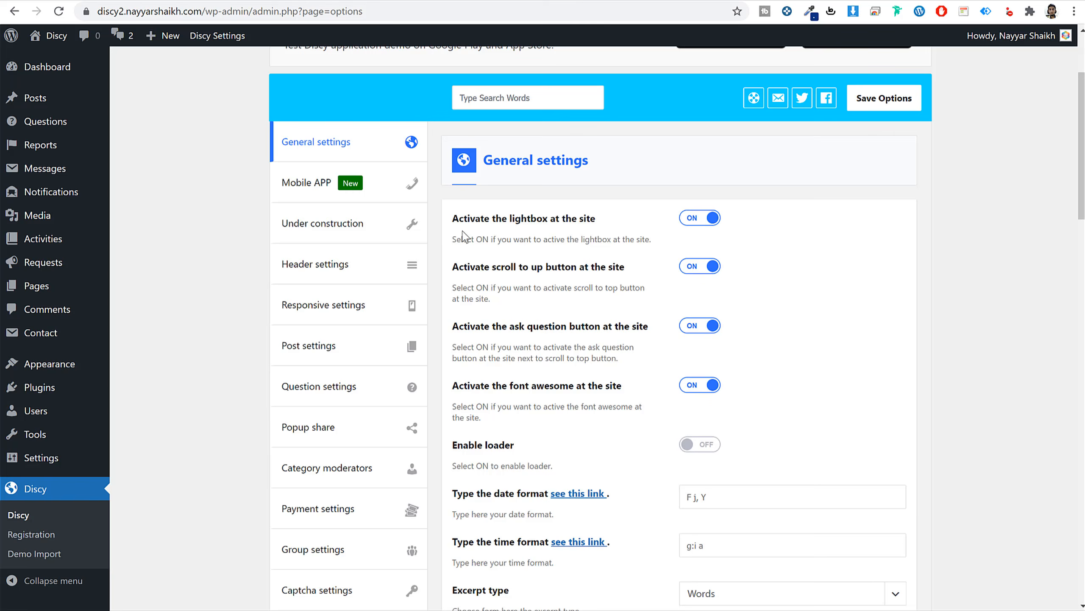
Look through the Mobile APP section, then open Under construction, where activation is off.
click(344, 184)
scroll(941, 293, up, 3)
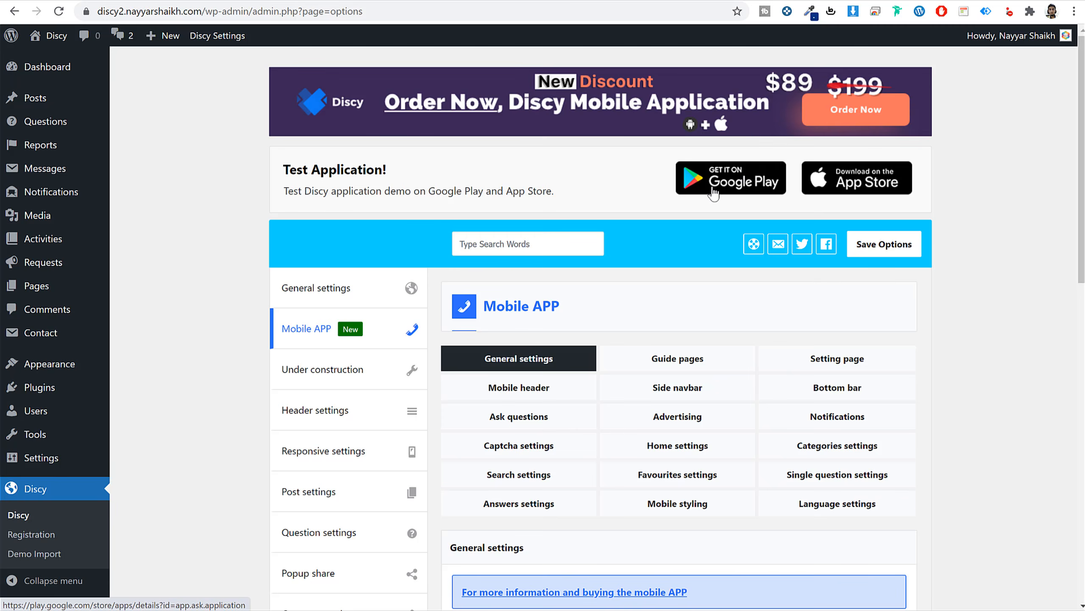
scroll(427, 343, down, 1)
click(331, 296)
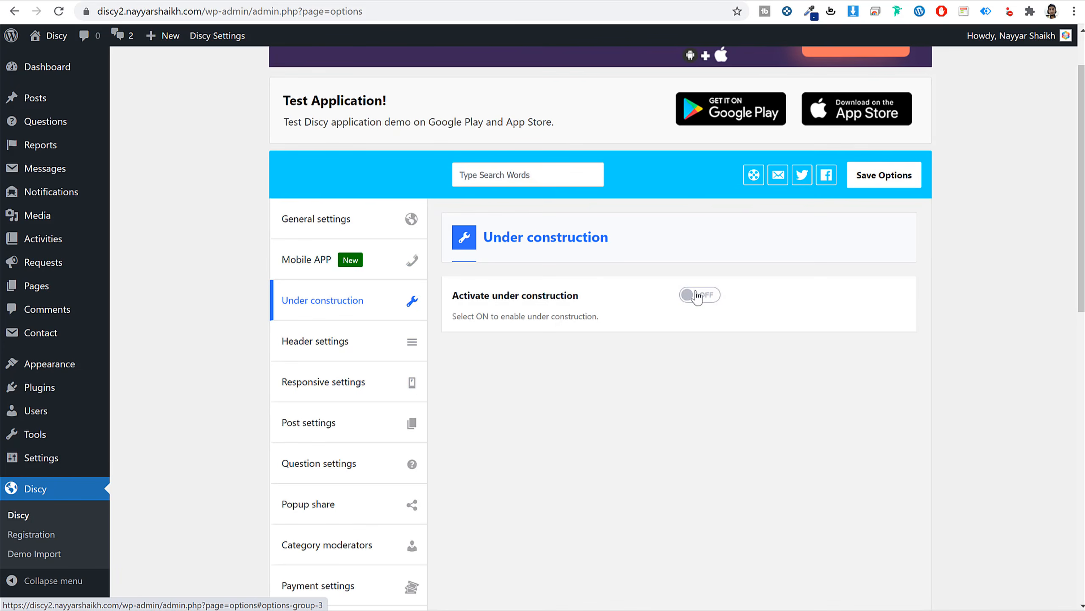
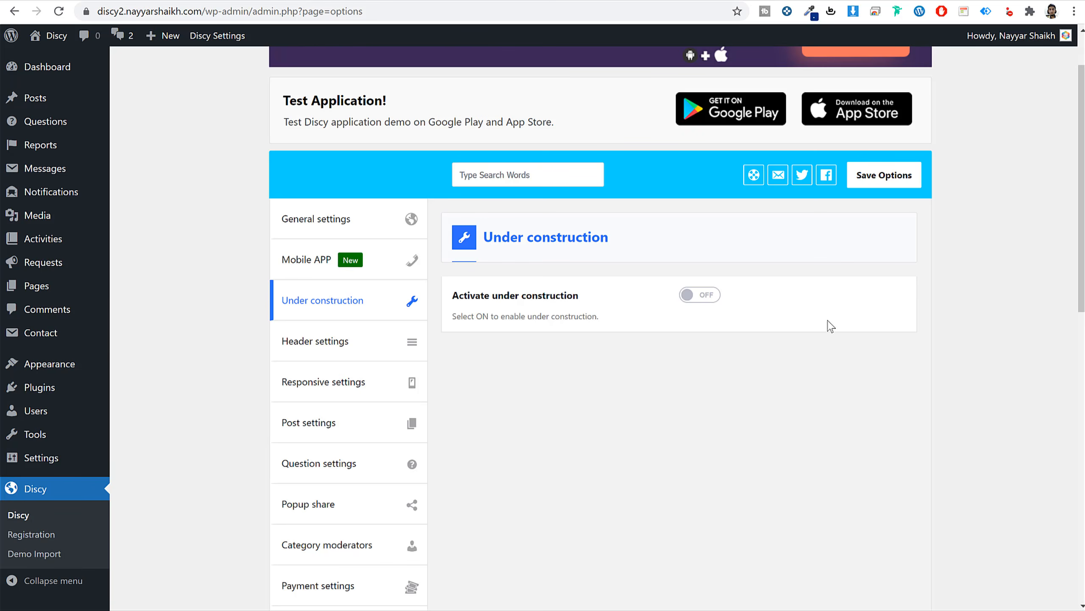
Switch the Discy options to Header settings, showing Large height, Normal style and Dark skin.
click(355, 348)
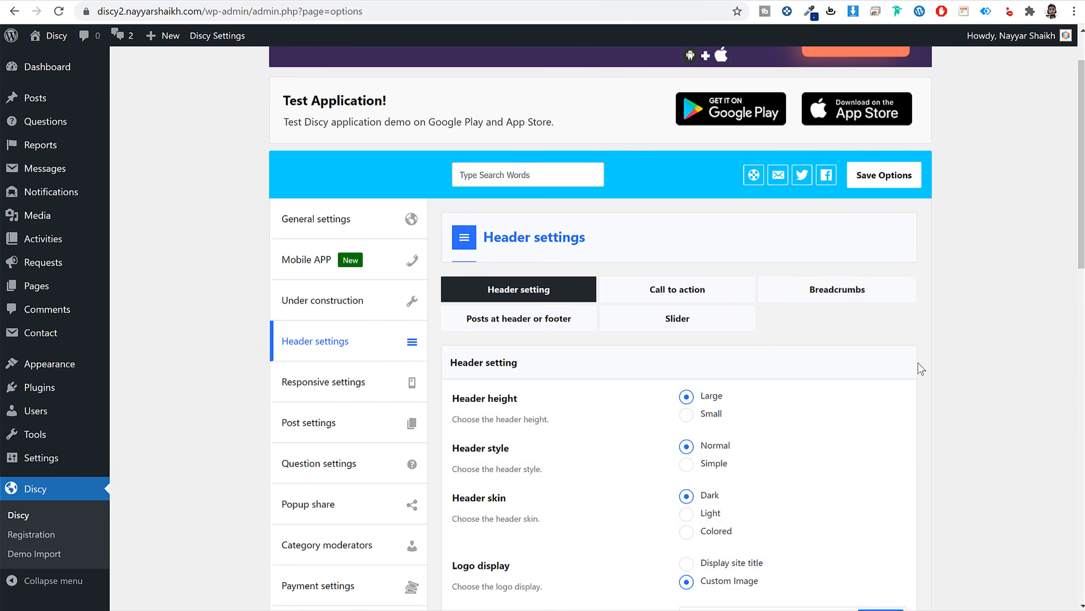
Open the front-end site in a new browser tab next to the header settings.
scroll(921, 368, down, 3)
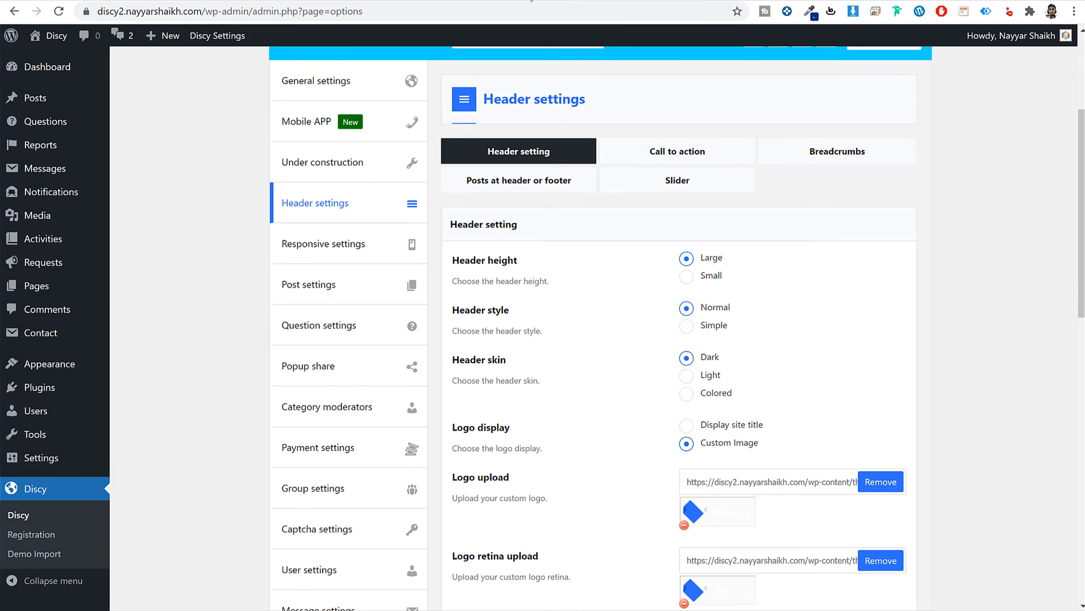
right_click(60, 39)
click(87, 50)
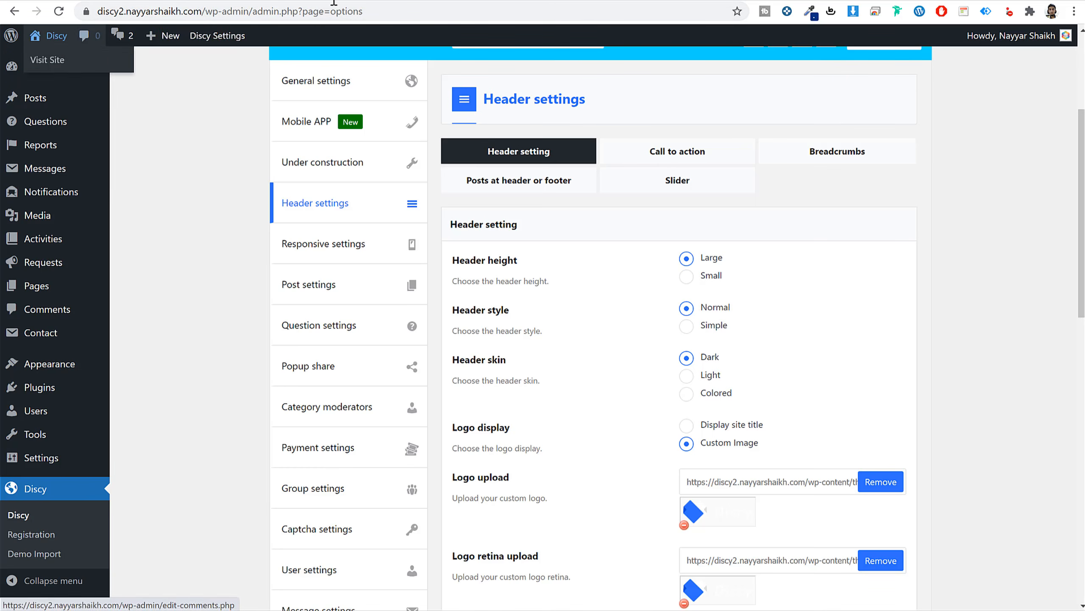
click(530, 0)
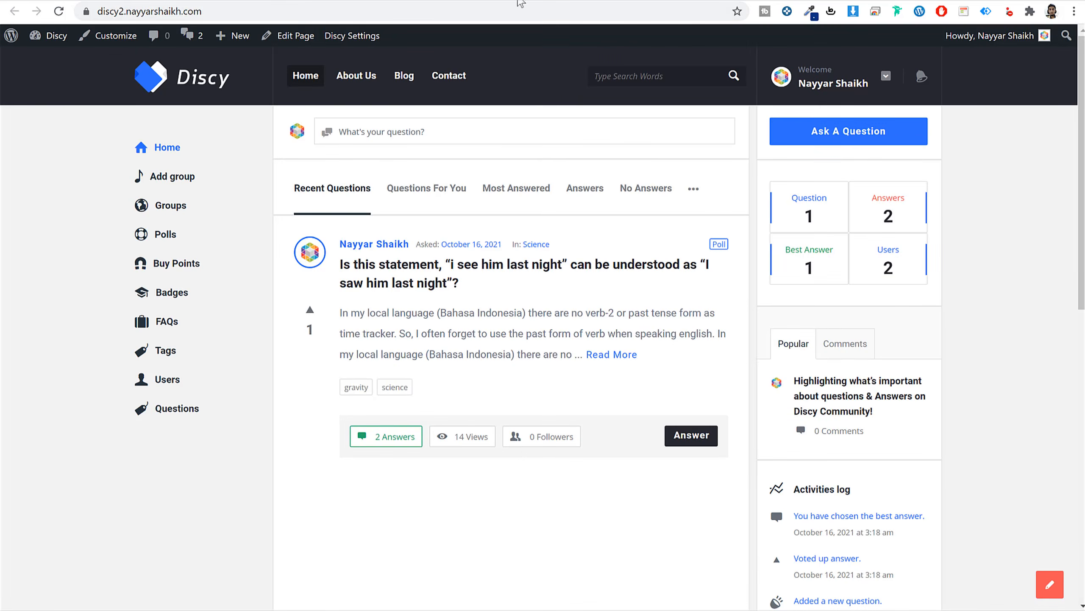
click(515, 1)
Set the header height to Small, save, and reload the front-end to see it.
click(709, 278)
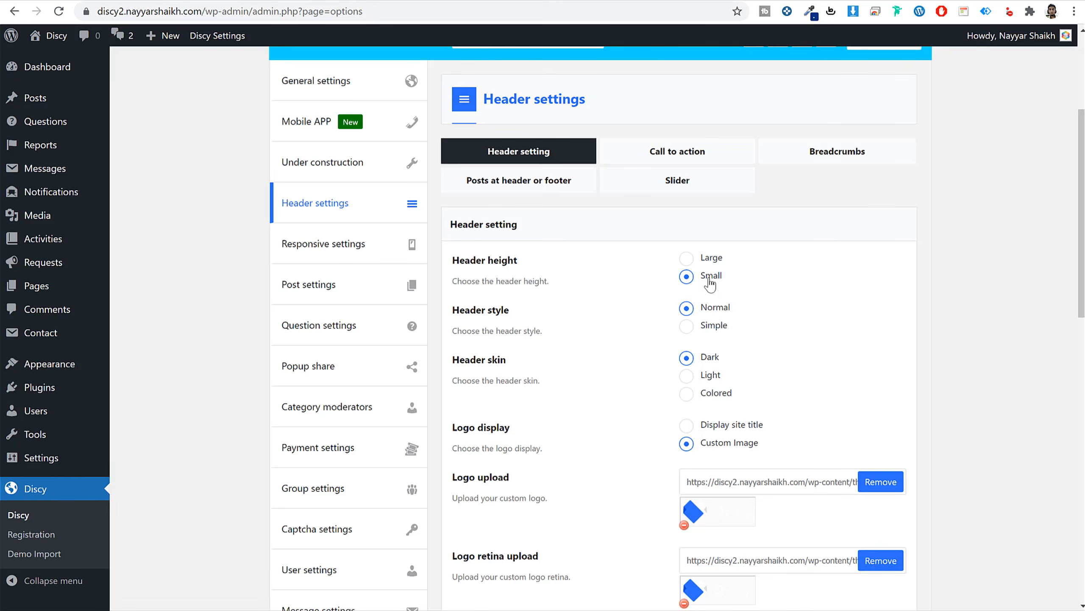
scroll(904, 494, down, 18)
click(915, 543)
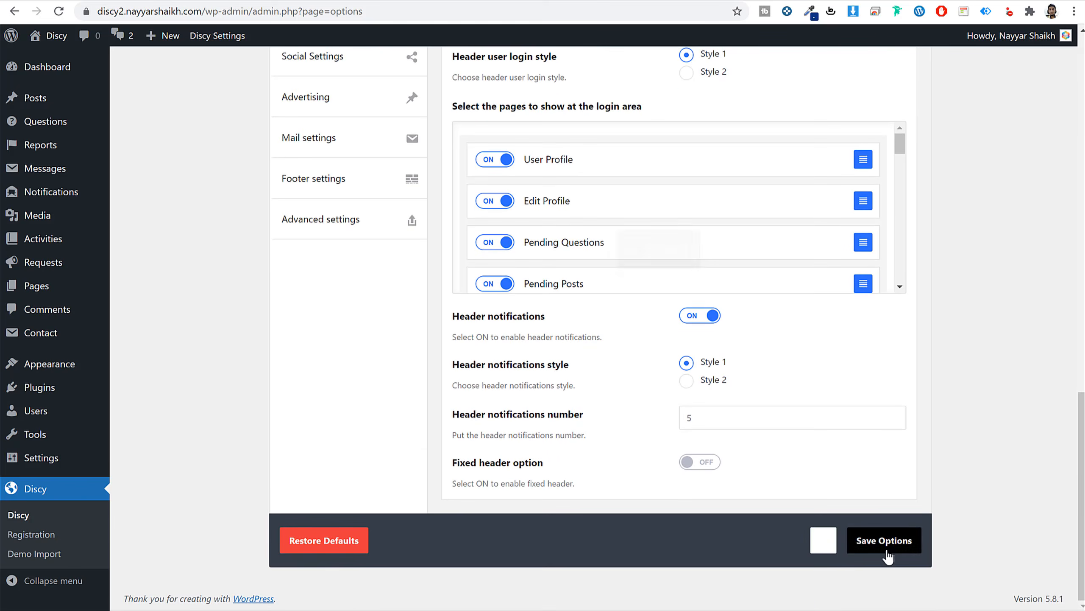
click(530, 1)
click(573, 7)
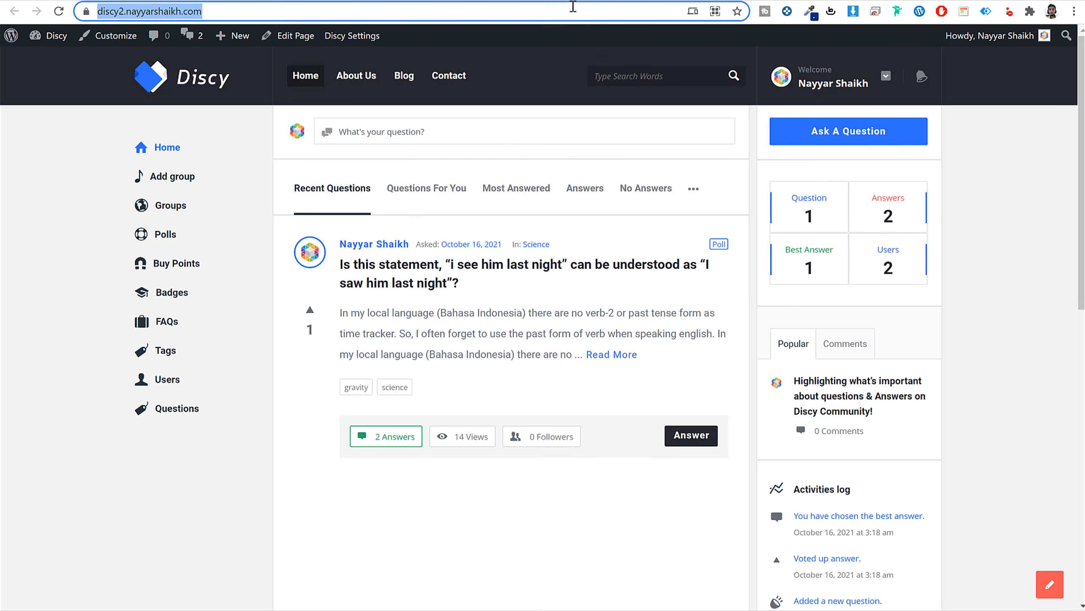
key(Return)
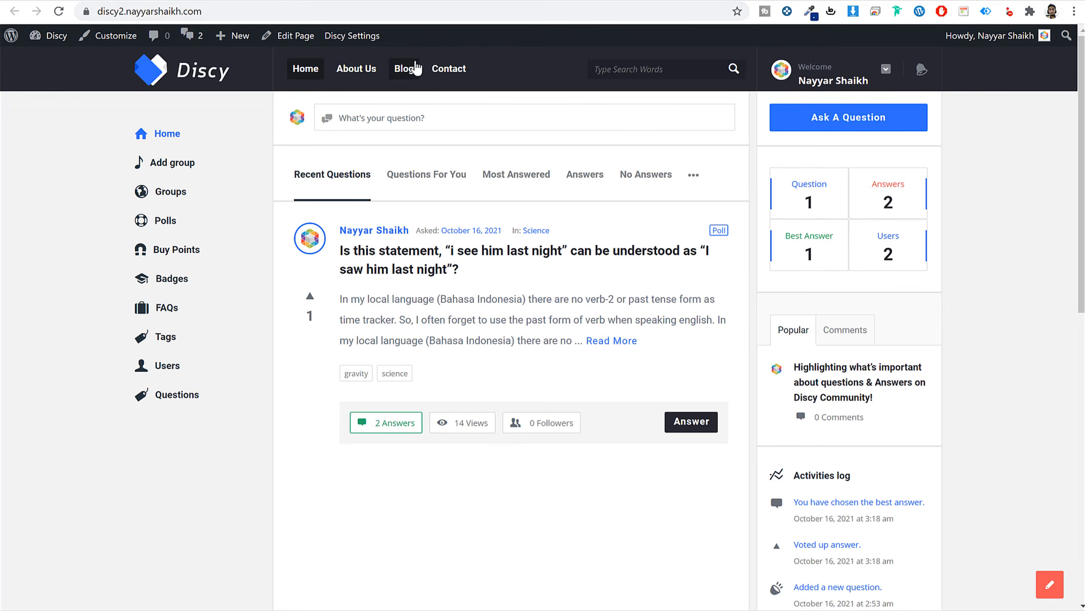
Scroll through the header options and compare the logo on the front-end site.
click(419, 1)
scroll(826, 290, up, 12)
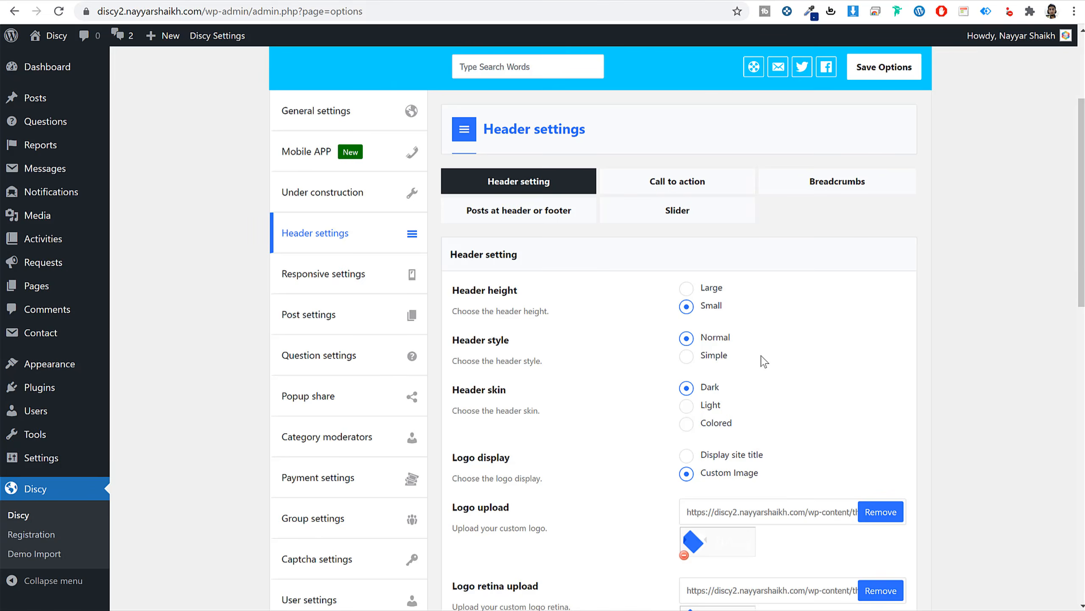
scroll(765, 361, down, 3)
scroll(649, 257, down, 3)
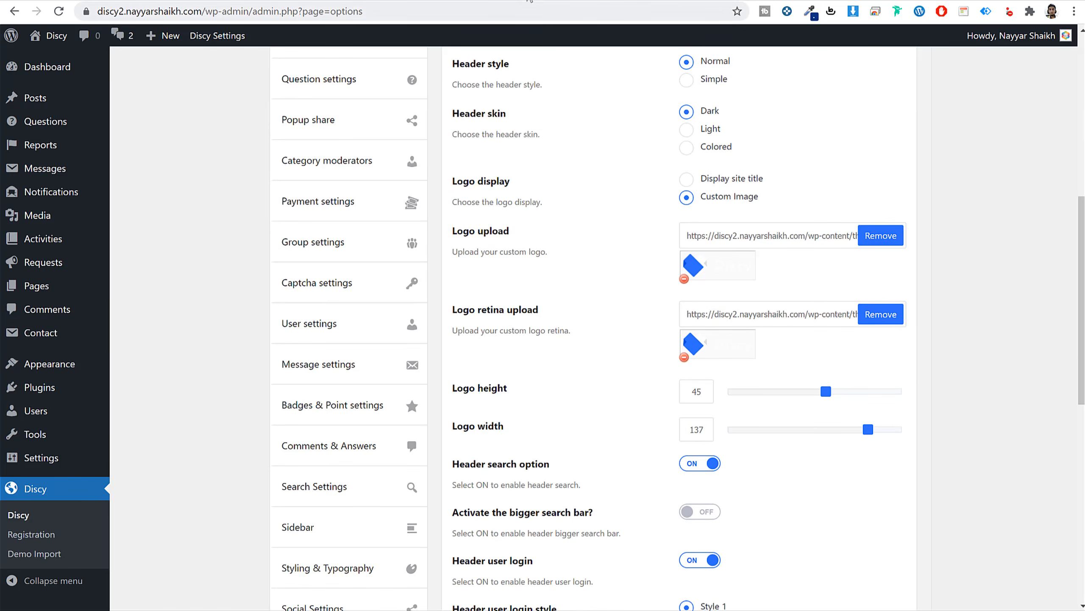
click(529, 1)
click(419, 1)
Review the login-area page and notification options, then check the site's user account menu.
scroll(727, 277, down, 5)
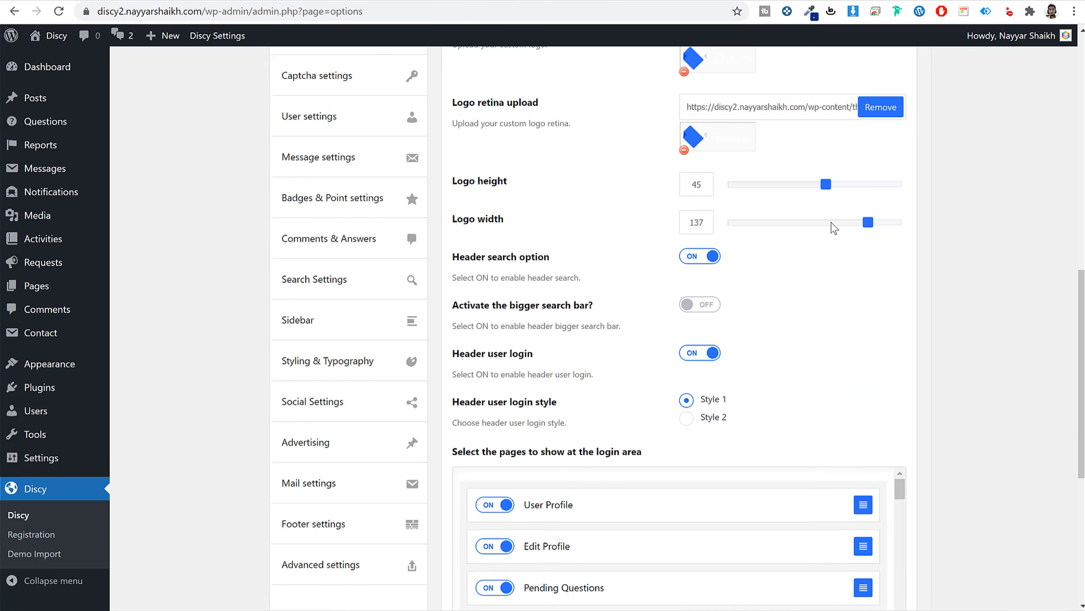
scroll(768, 152, up, 3)
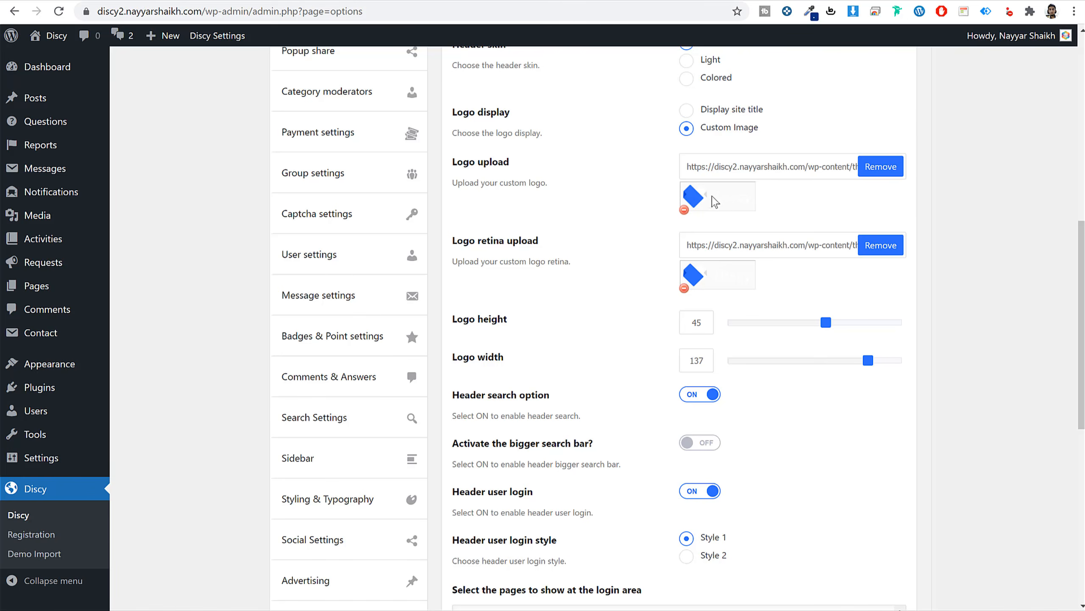
scroll(929, 317, down, 10)
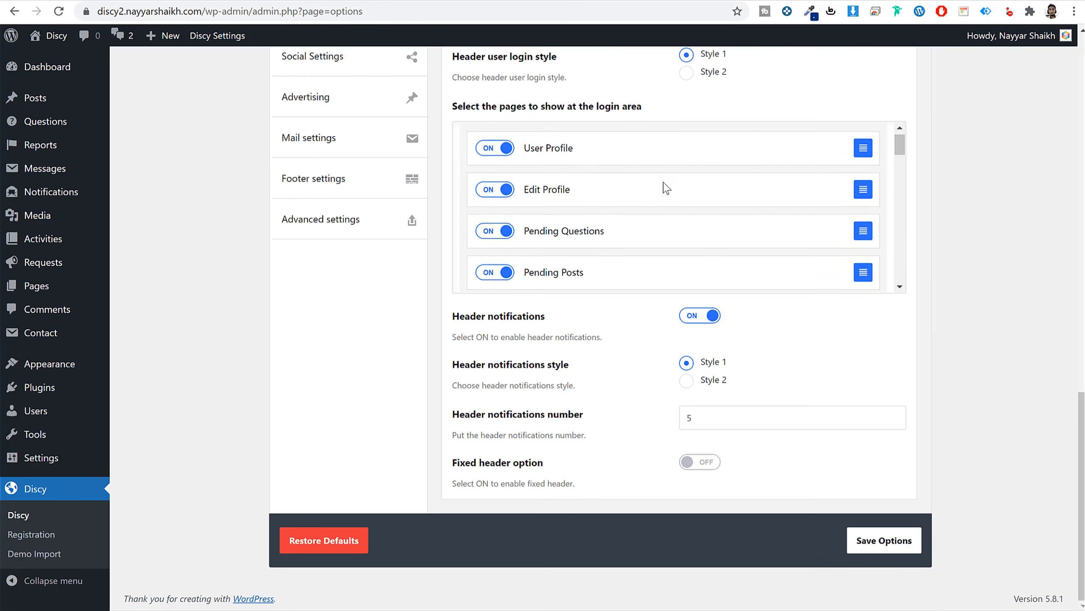
scroll(664, 187, down, 3)
scroll(665, 188, up, 5)
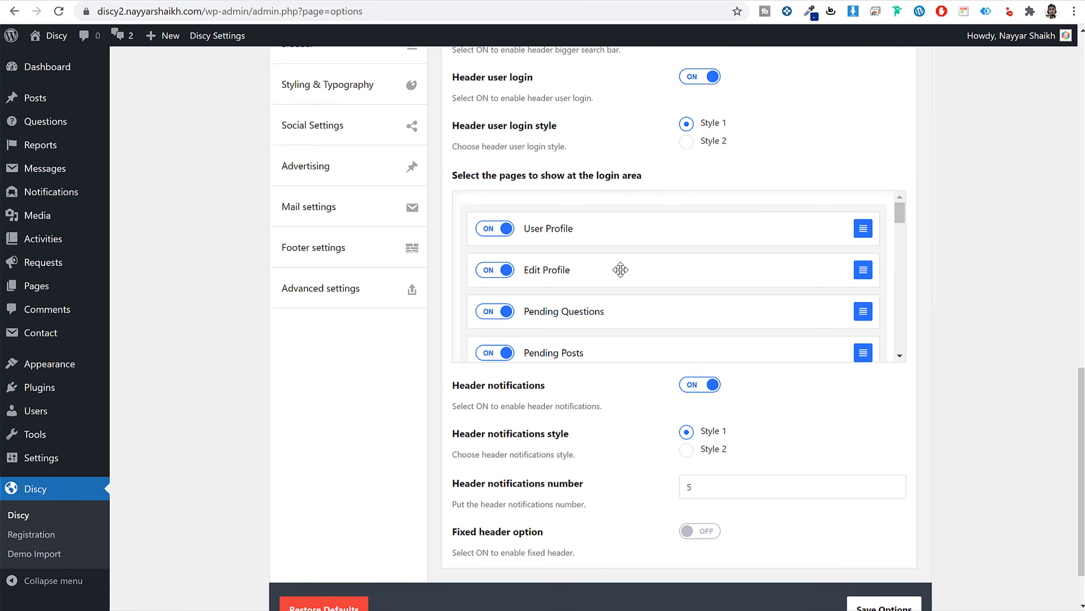
click(597, 2)
click(849, 75)
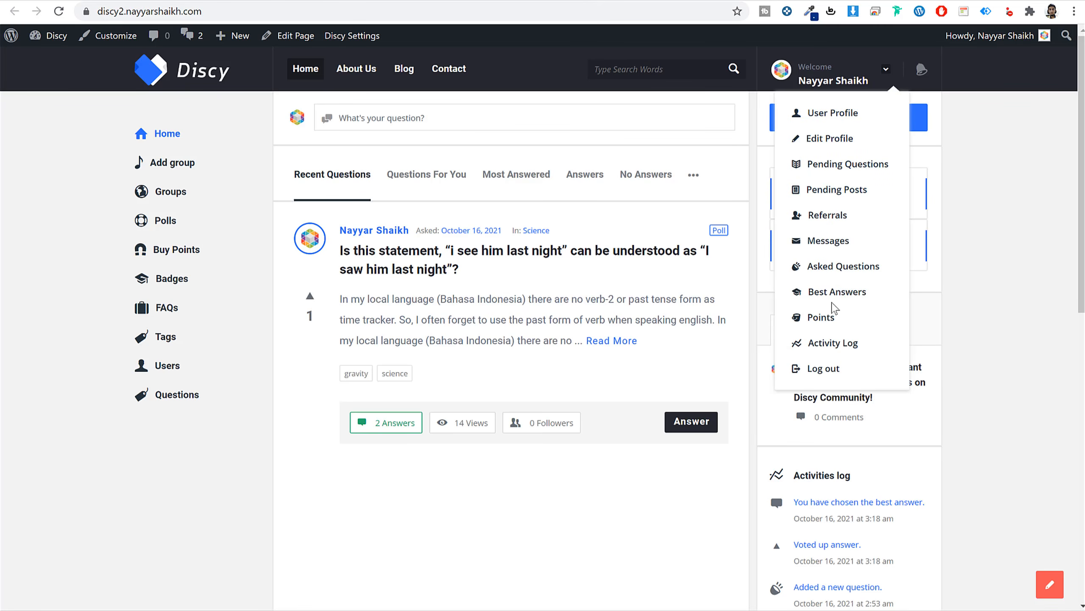
click(464, 1)
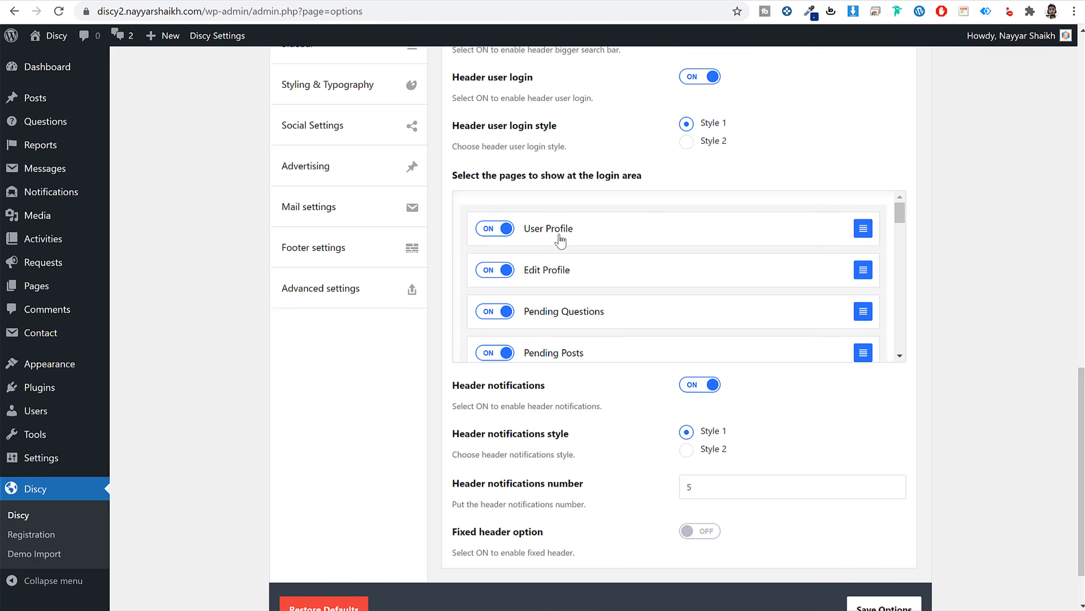
Turn on the Fixed header option and save the header settings.
scroll(562, 271, down, 15)
scroll(553, 318, up, 1)
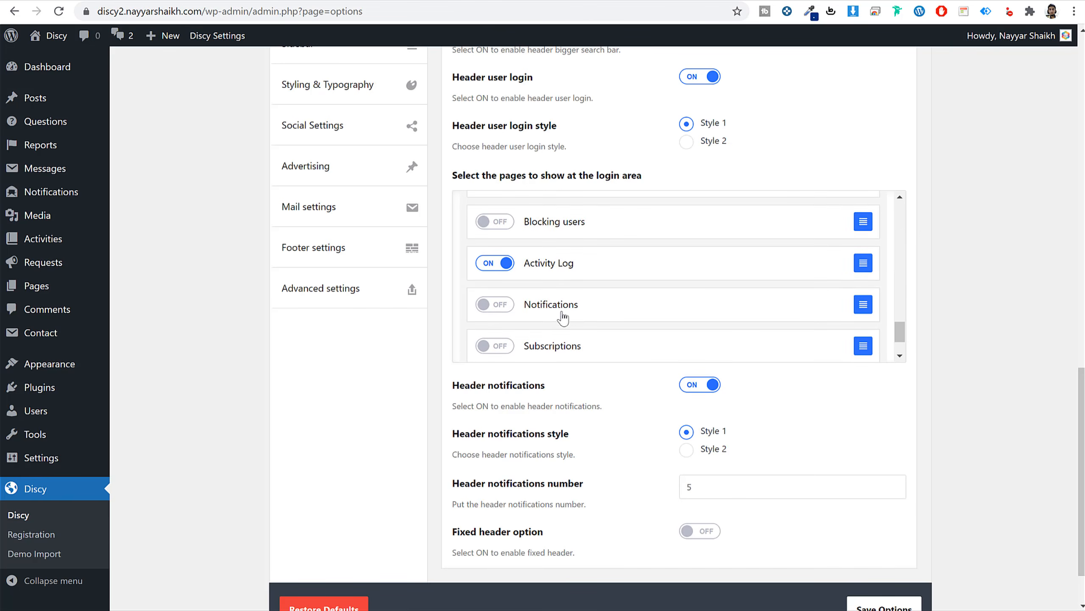
scroll(562, 315, down, 1)
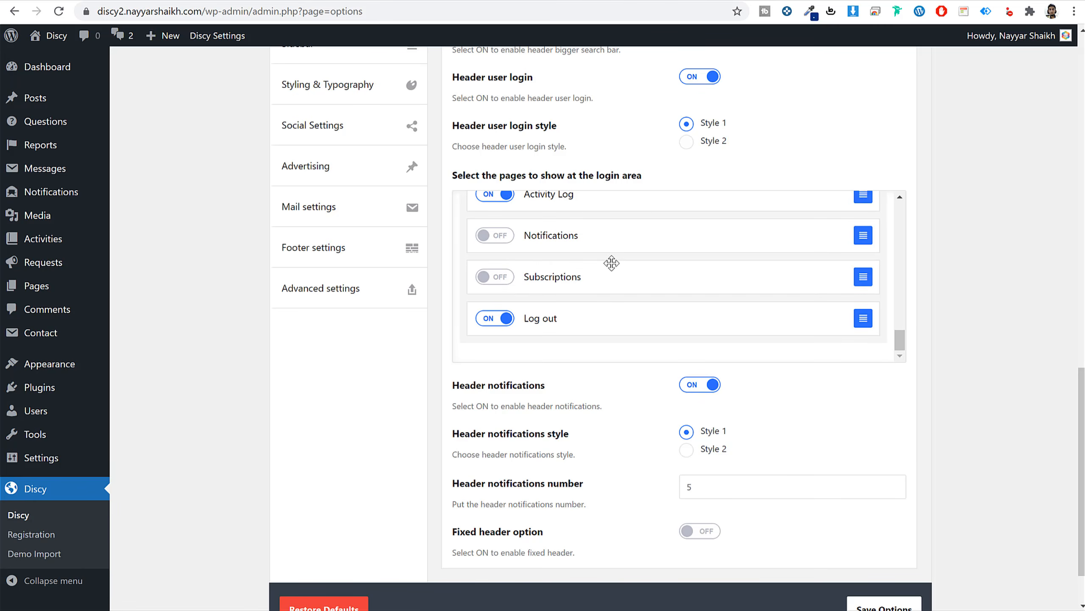
scroll(599, 277, down, 2)
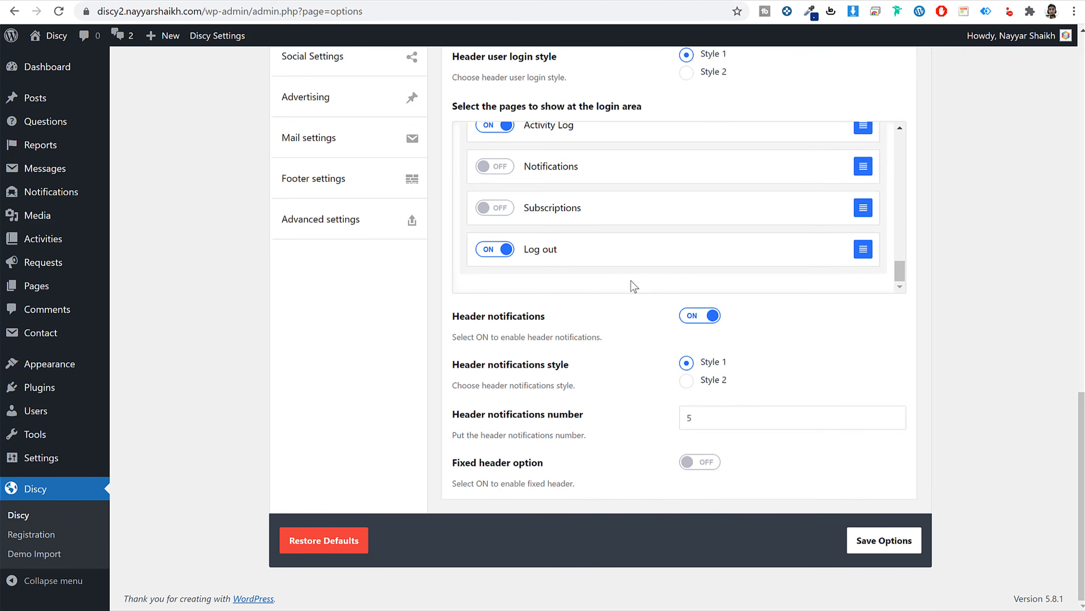
click(715, 466)
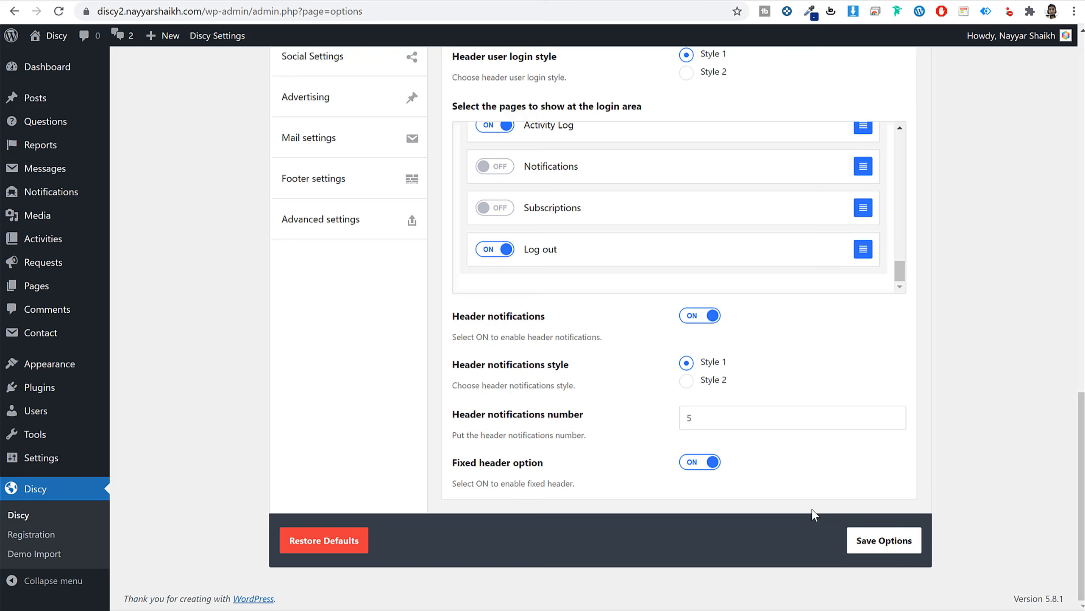
click(884, 540)
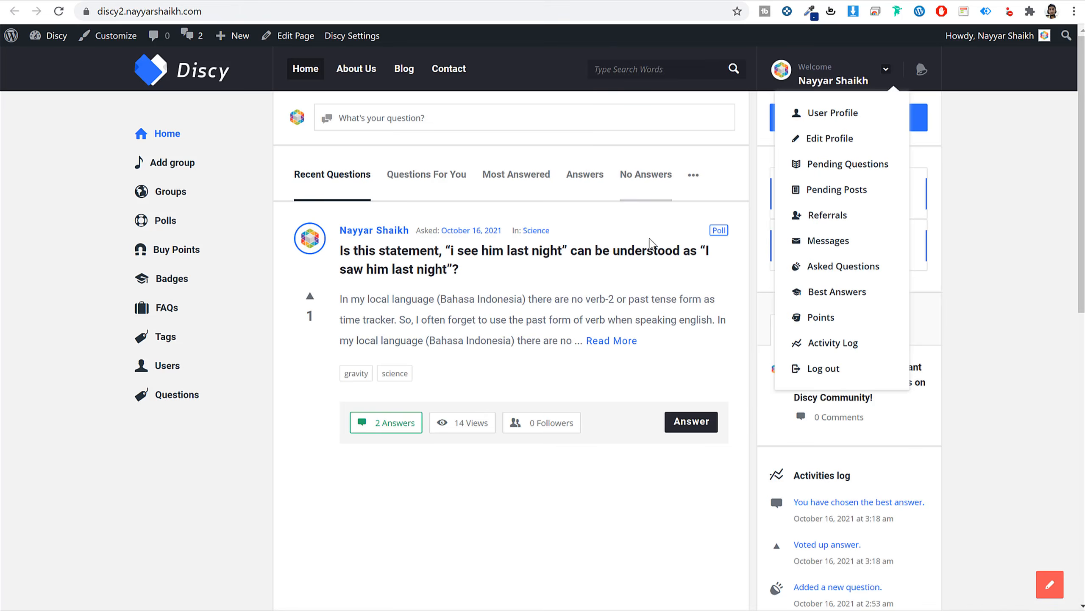
Reload the front-end page to confirm the header stays pinned.
scroll(650, 242, down, 10)
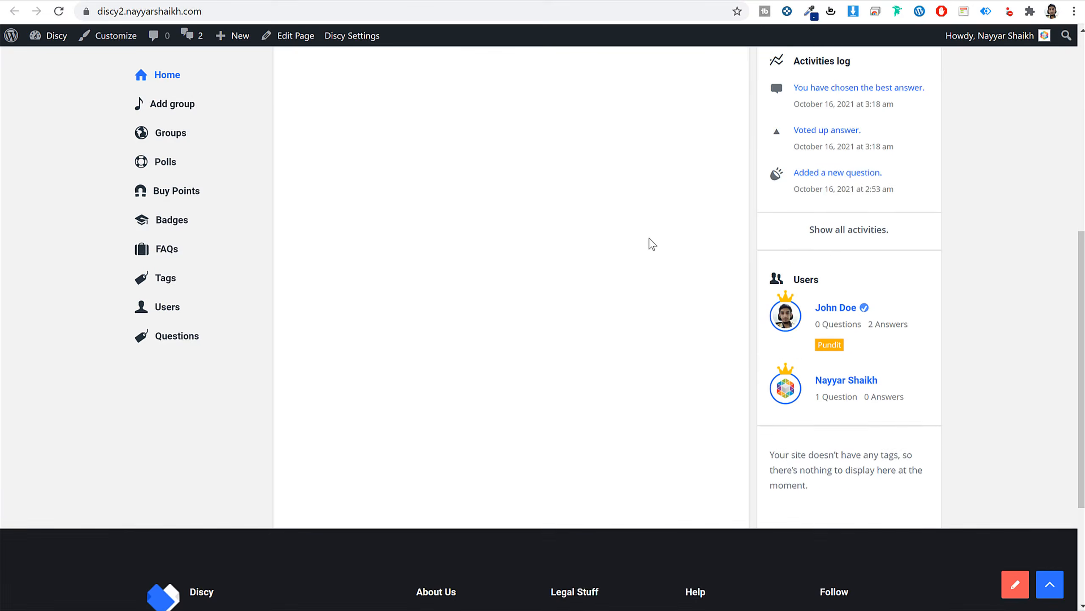
scroll(650, 242, up, 1)
scroll(620, 205, down, 2)
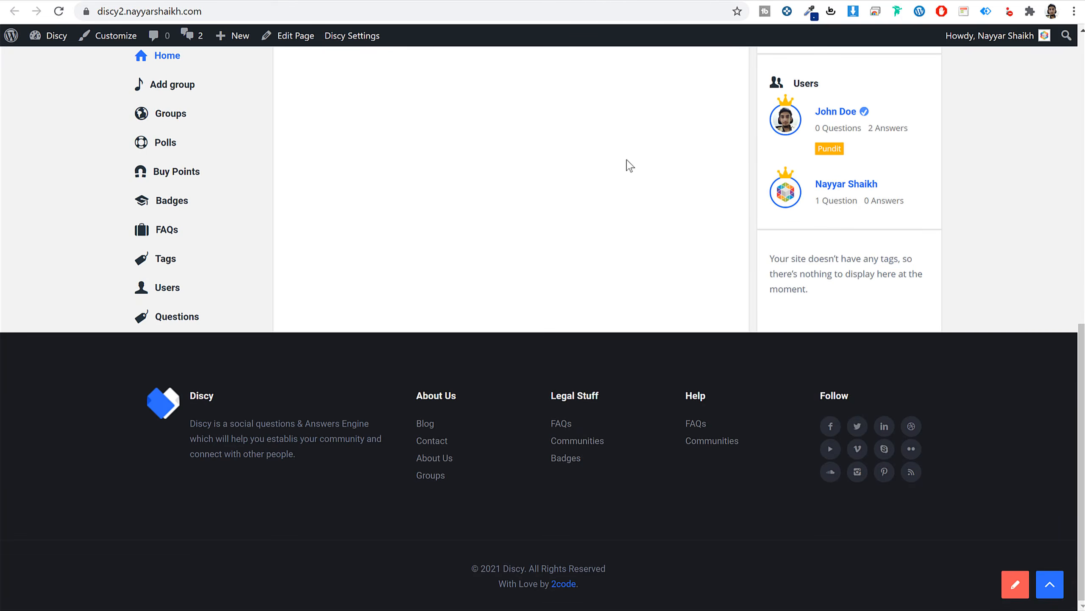
click(59, 11)
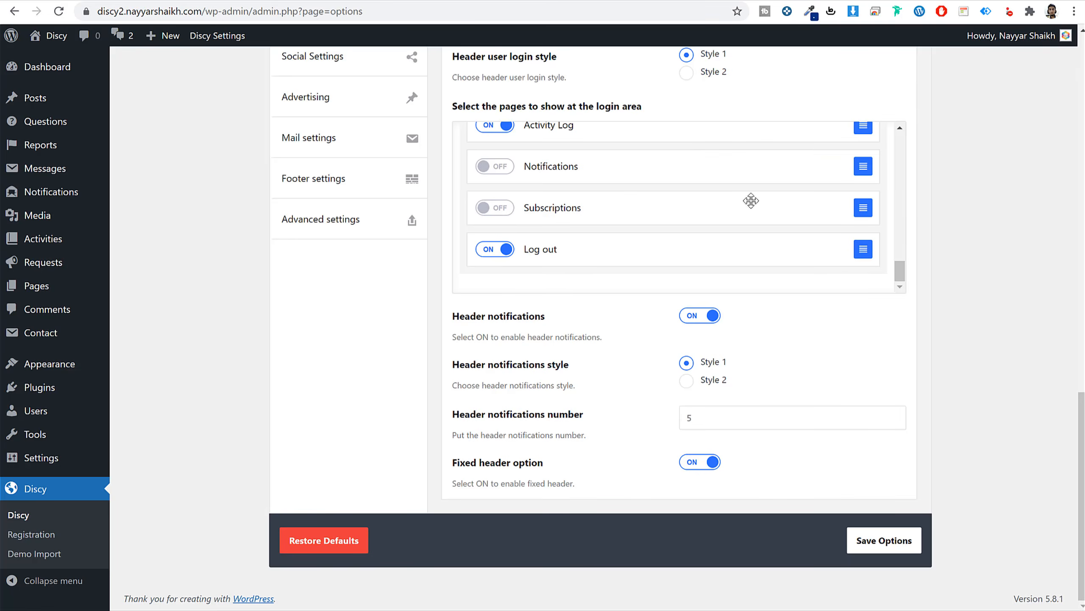
scroll(940, 286, up, 15)
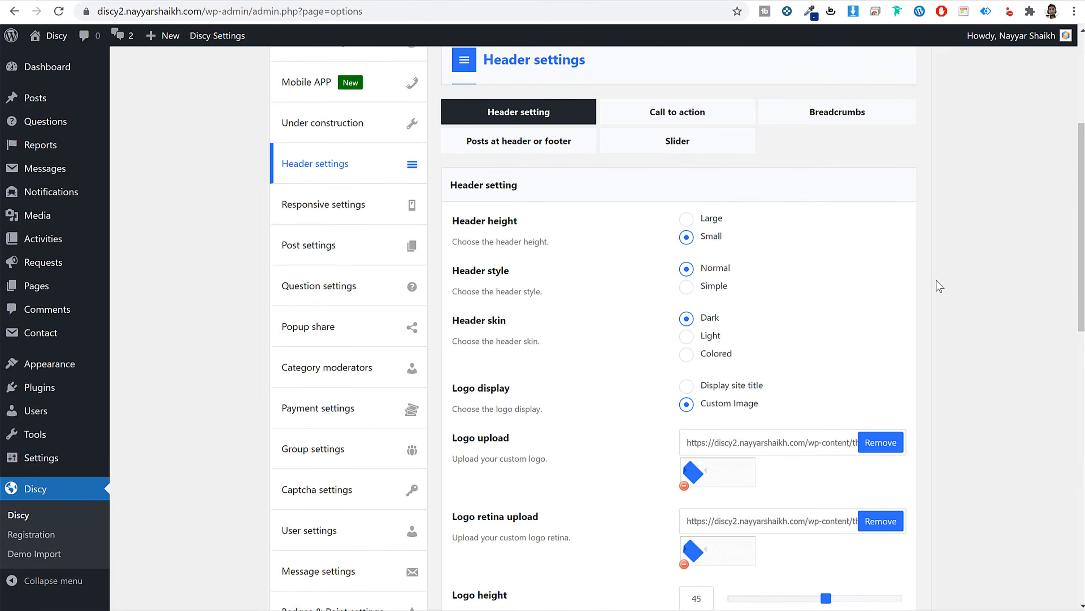
Browse the call to action, Breadcrumbs, Posts at header or footer, and Slider tabs.
scroll(939, 286, up, 4)
click(718, 318)
scroll(850, 321, down, 6)
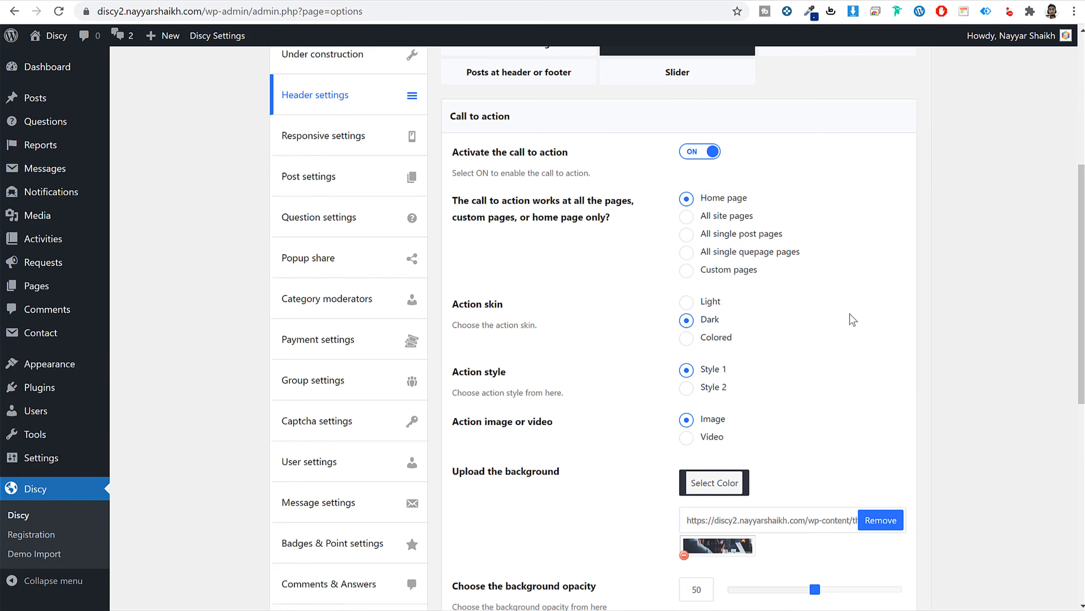
scroll(856, 318, up, 4)
click(851, 248)
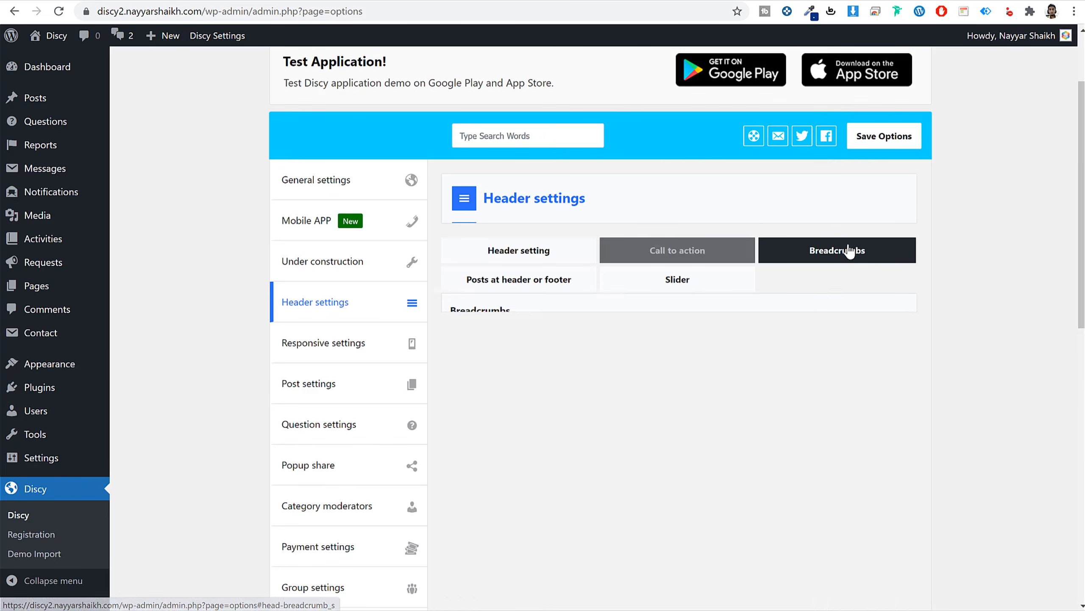
click(572, 279)
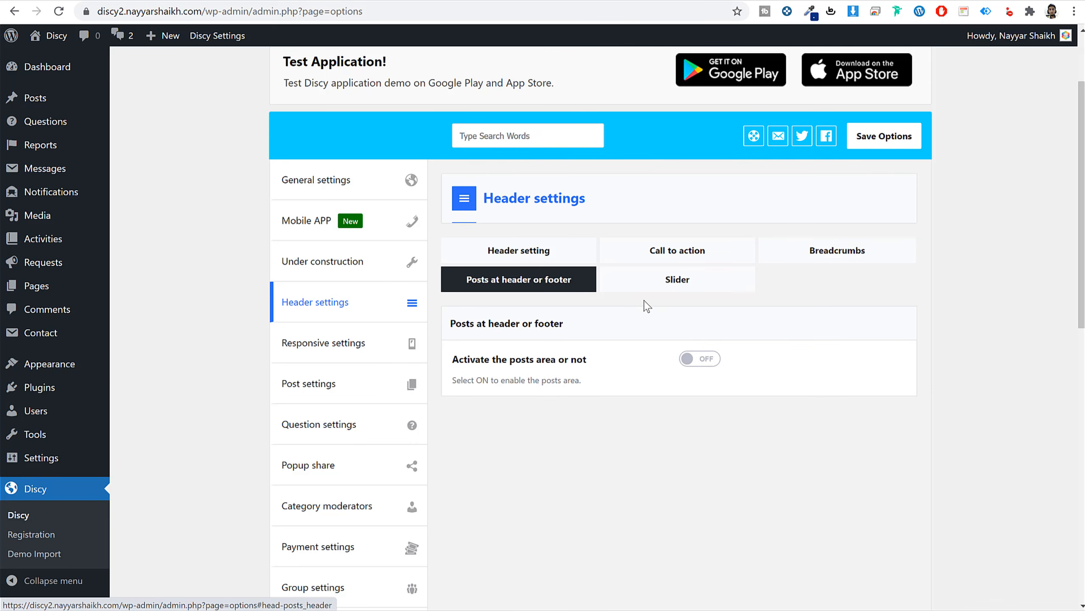
click(720, 284)
Look over the Responsive settings section.
click(359, 342)
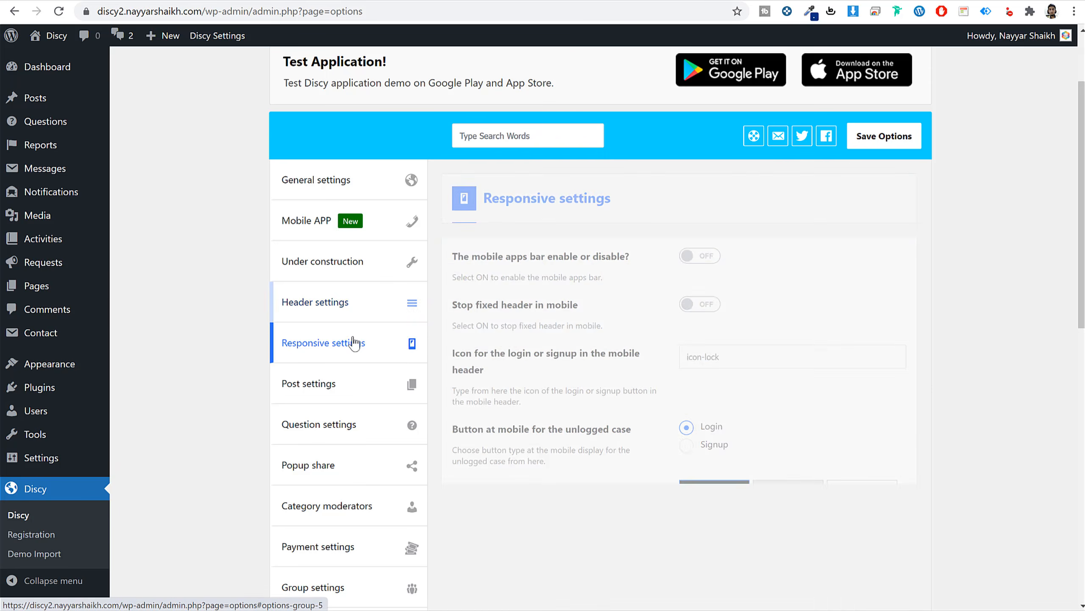
scroll(854, 299, down, 9)
scroll(856, 295, up, 4)
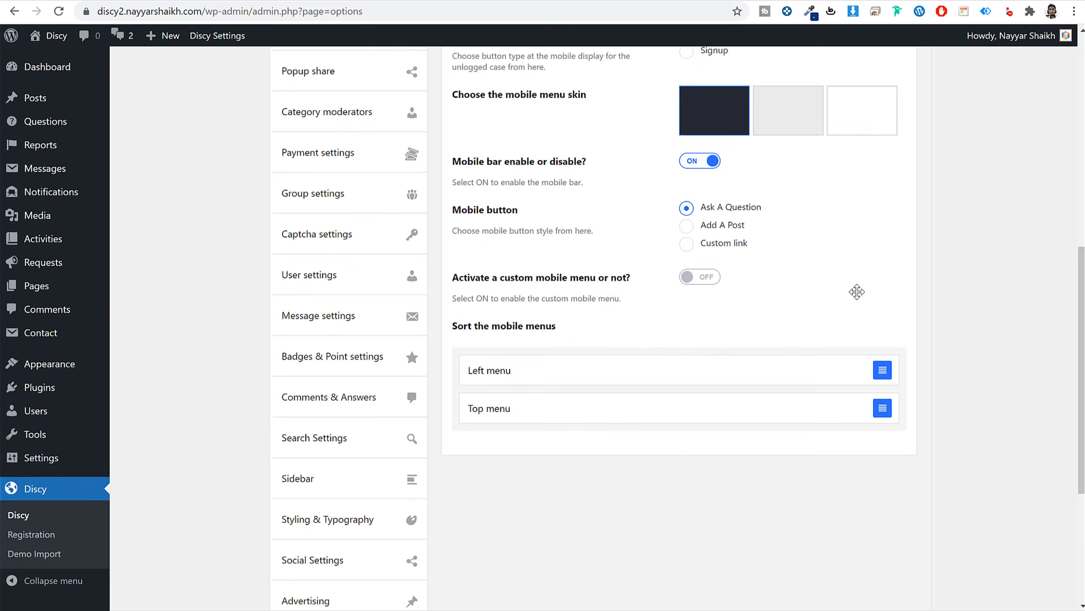
scroll(854, 290, down, 4)
scroll(854, 290, up, 6)
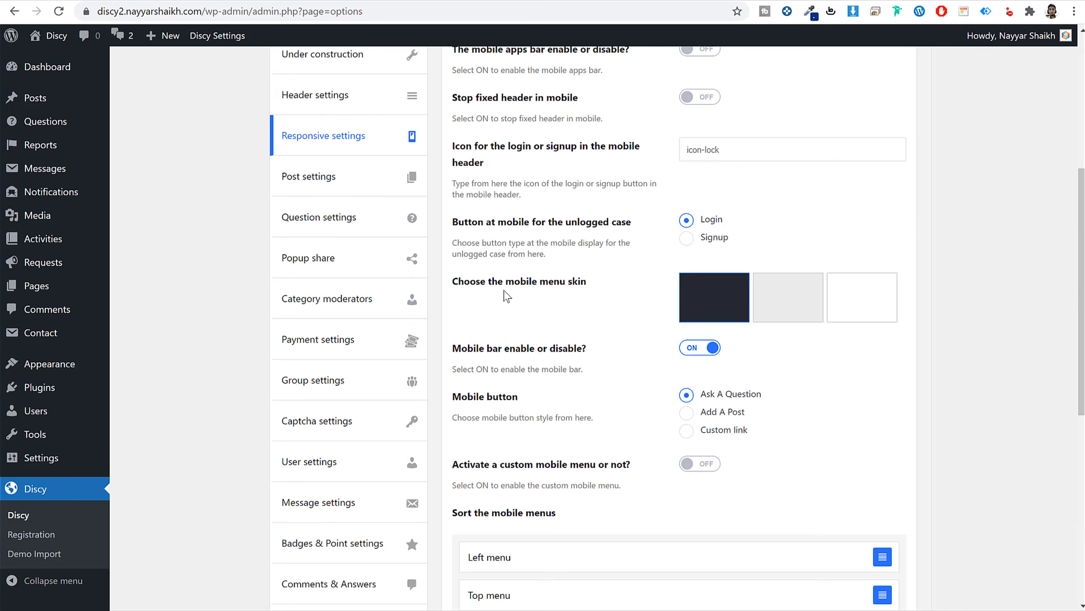
Open Post settings and view its share, add-edit-delete, meta and inner page tabs.
click(346, 185)
scroll(852, 316, down, 9)
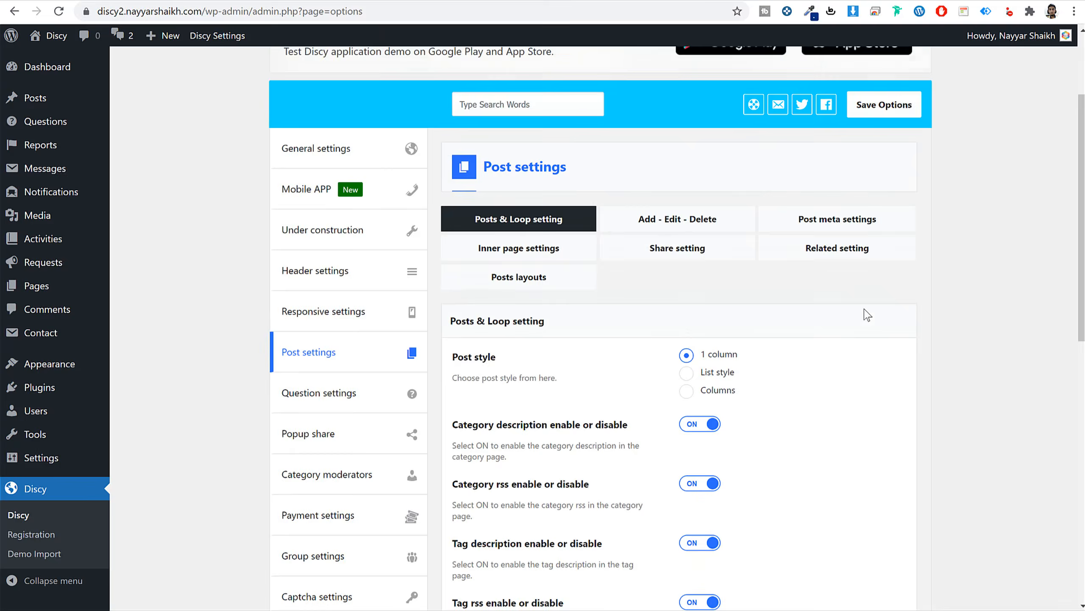
scroll(707, 160, up, 10)
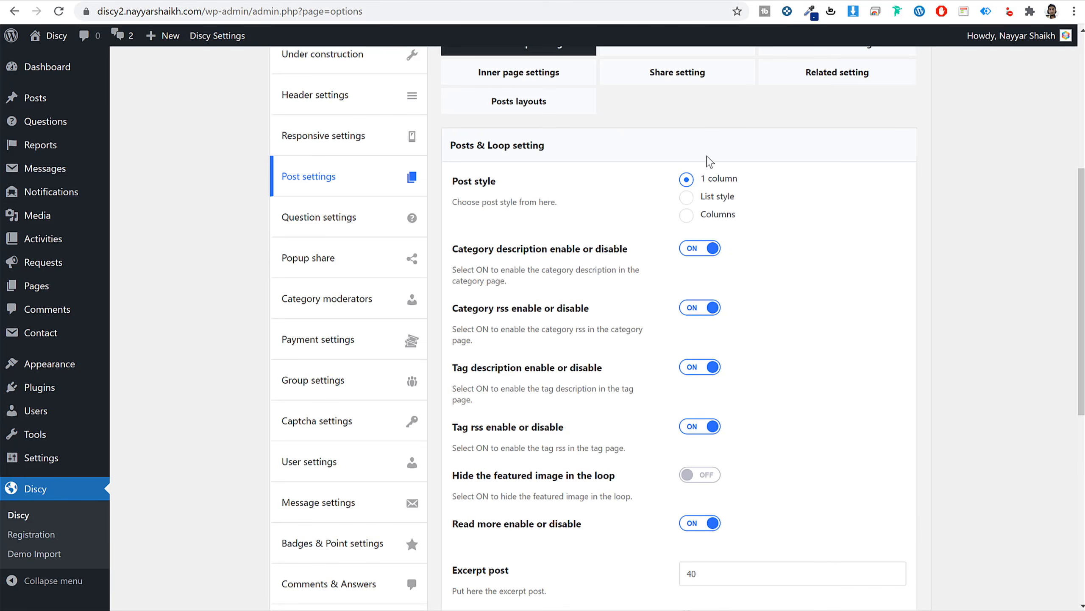
click(680, 280)
click(689, 253)
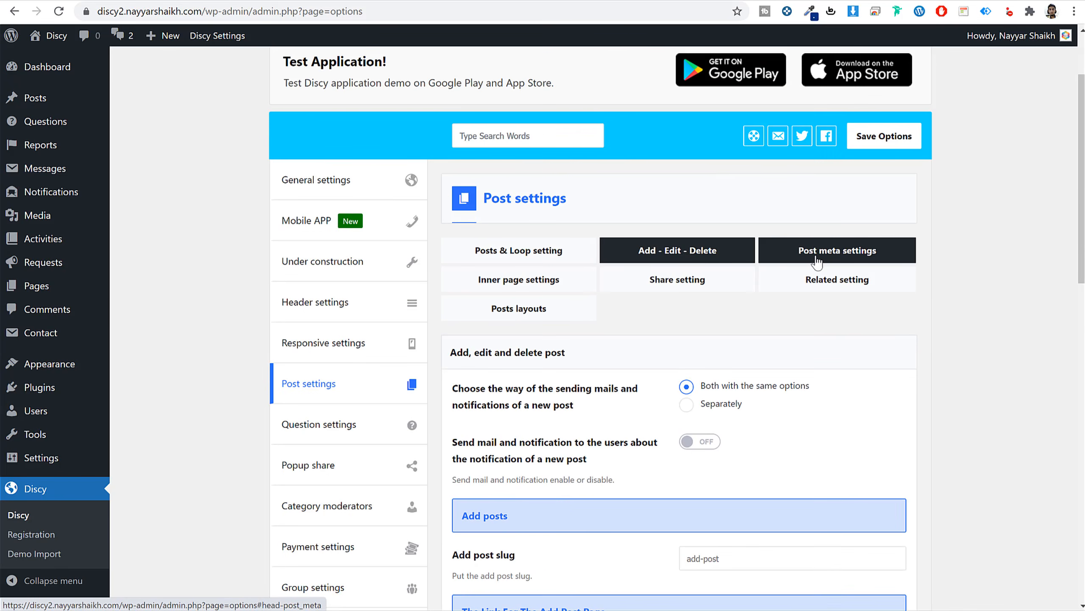
click(817, 261)
click(564, 283)
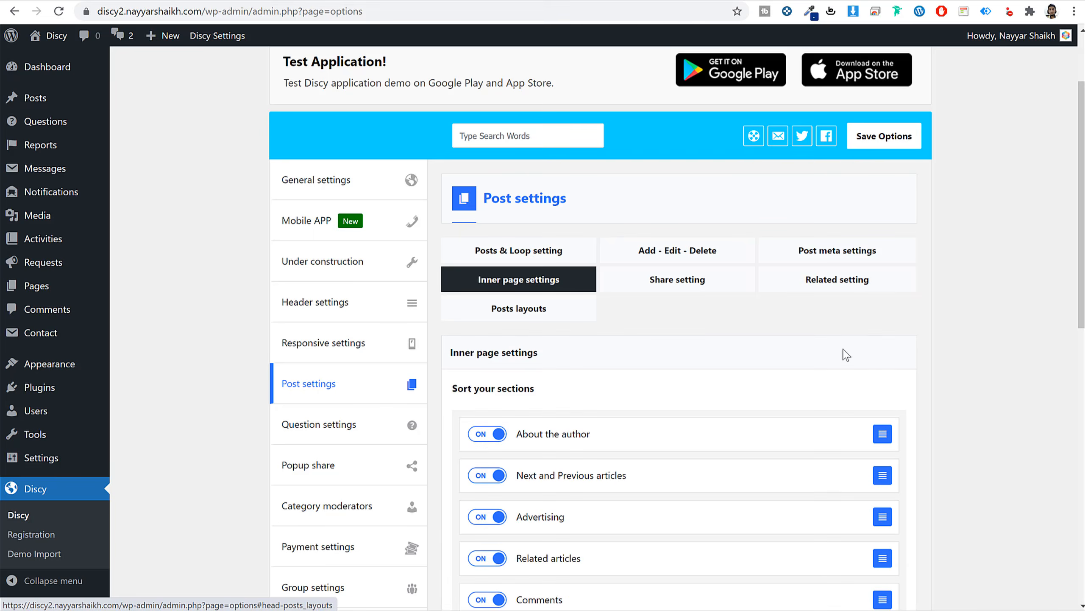
Move on to the Question settings section.
scroll(872, 361, down, 5)
scroll(902, 367, up, 5)
scroll(641, 361, down, 1)
click(358, 424)
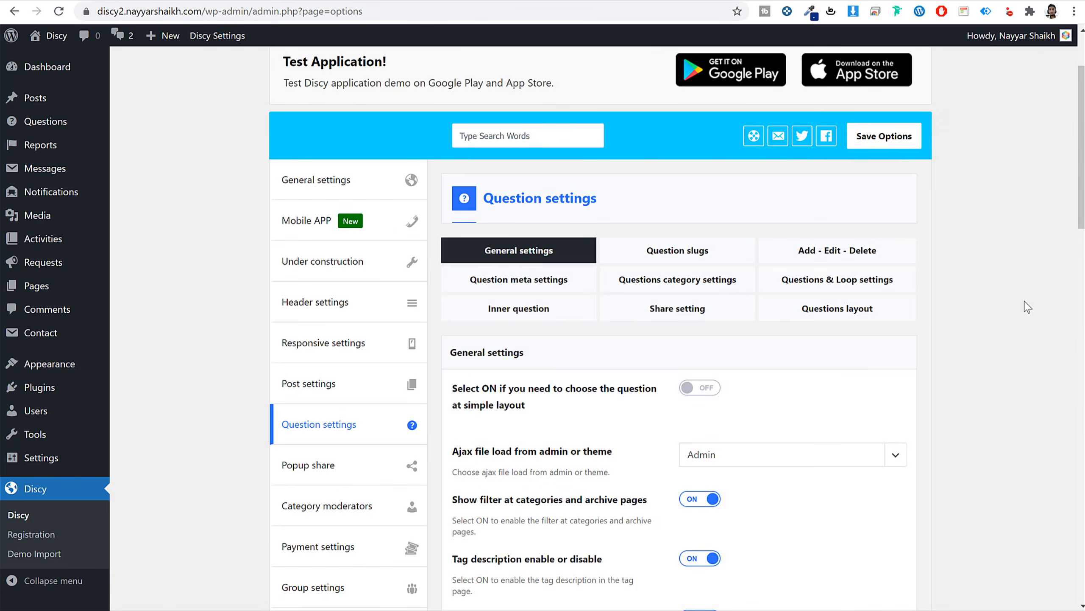
Turn on the 'you might like' options in the question general settings.
scroll(1028, 306, down, 3)
scroll(1024, 306, down, 6)
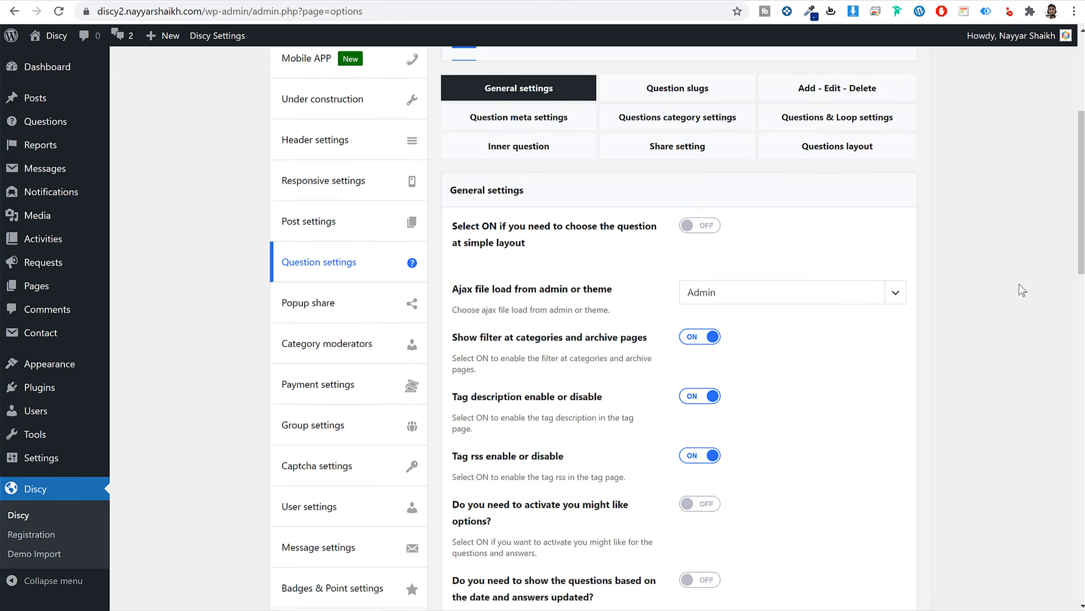
click(717, 254)
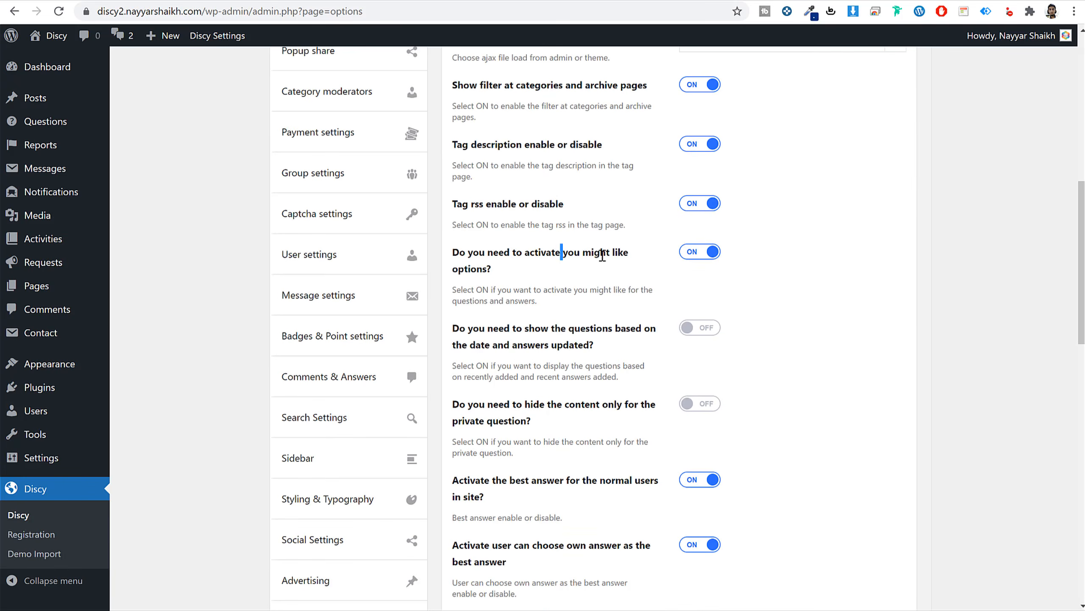
drag(602, 255, 620, 271)
click(774, 226)
Activate bump questions at 50 points and save the question settings.
scroll(971, 262, down, 10)
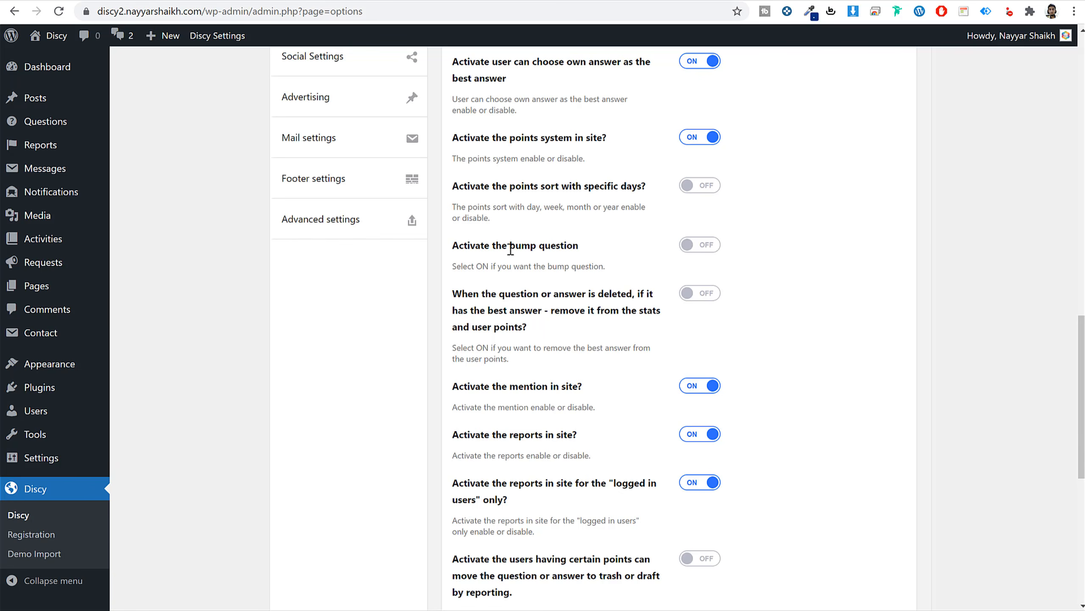
drag(507, 250, 592, 251)
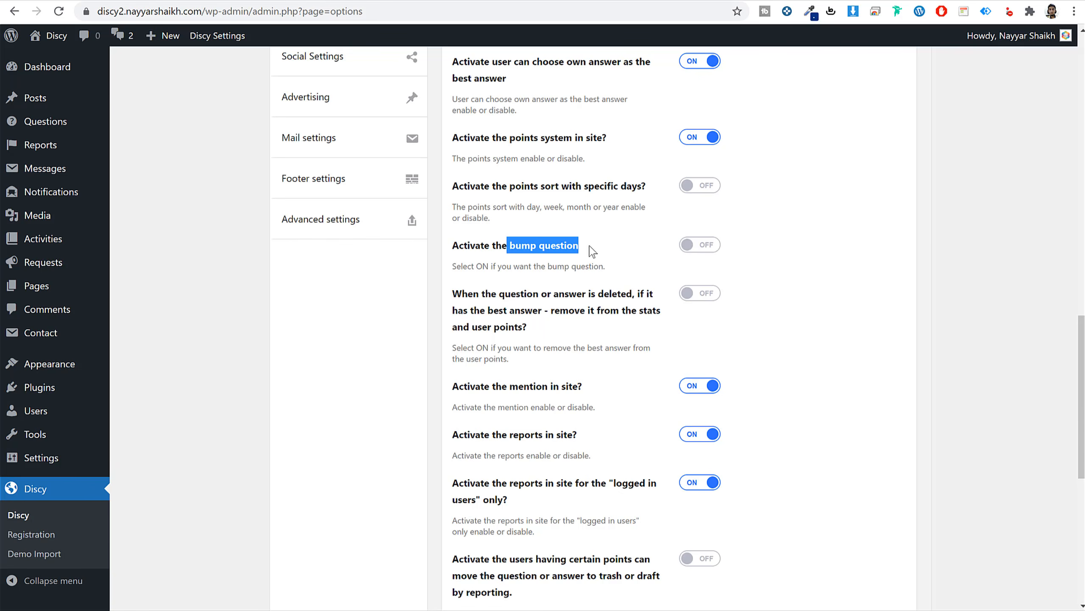
click(691, 255)
double_click(779, 291)
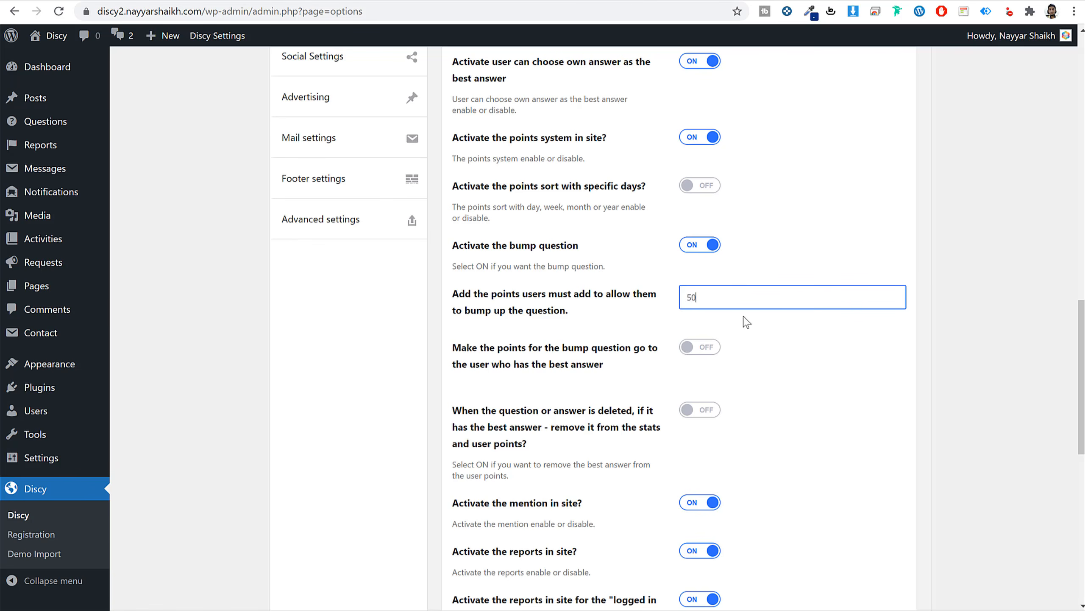
scroll(884, 380, down, 6)
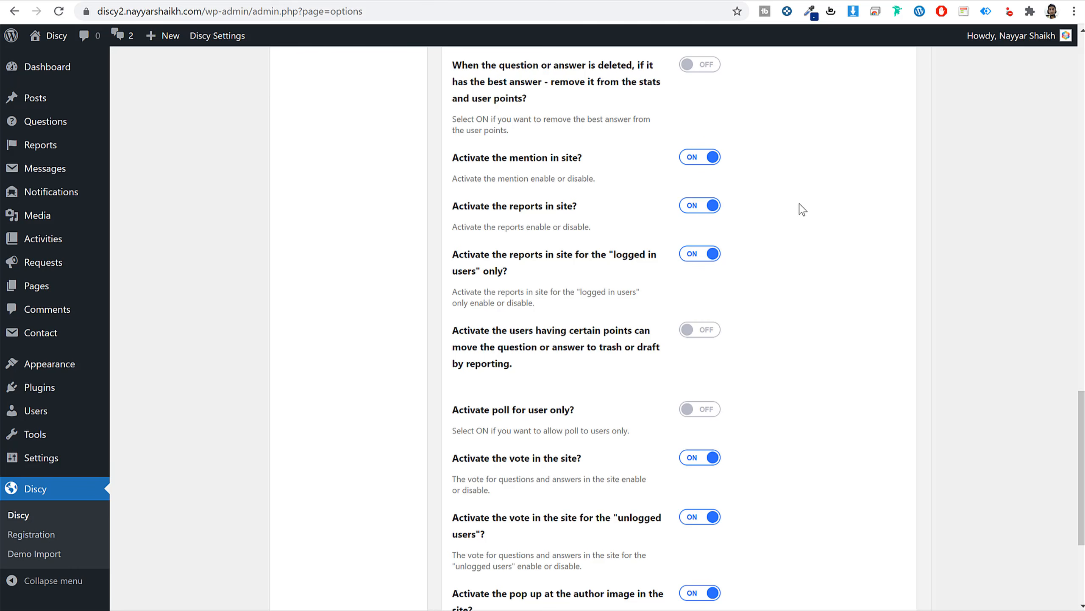
scroll(761, 333, down, 5)
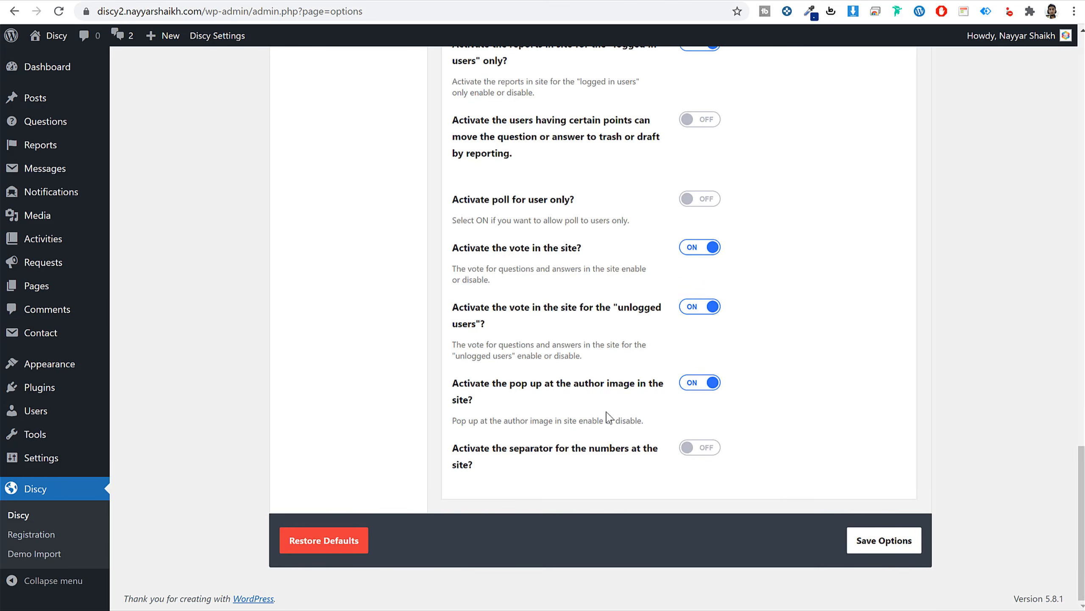
click(906, 543)
scroll(695, 449, up, 15)
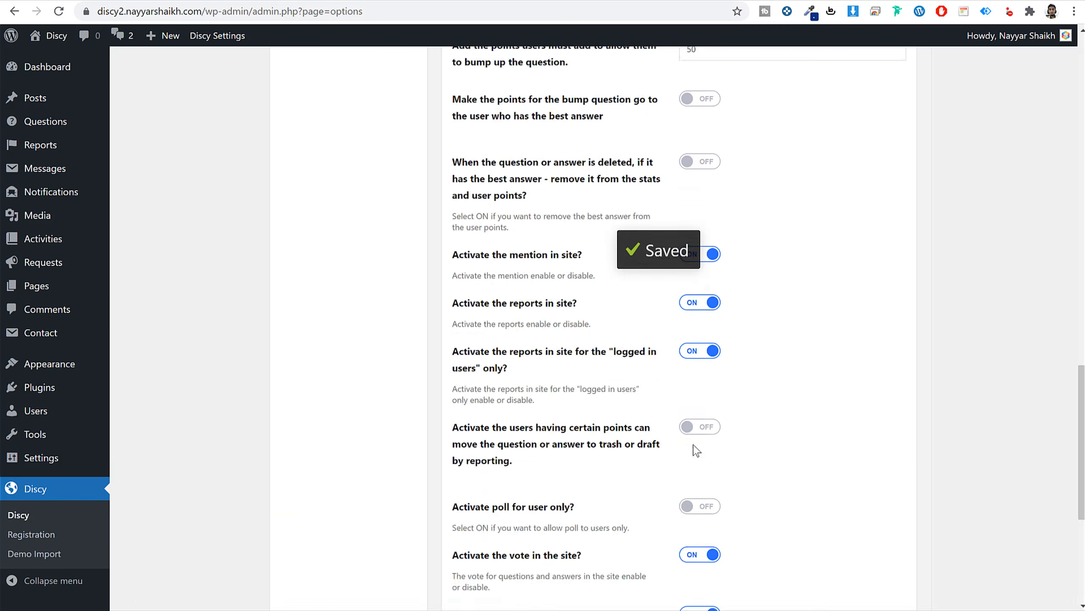
scroll(696, 449, up, 15)
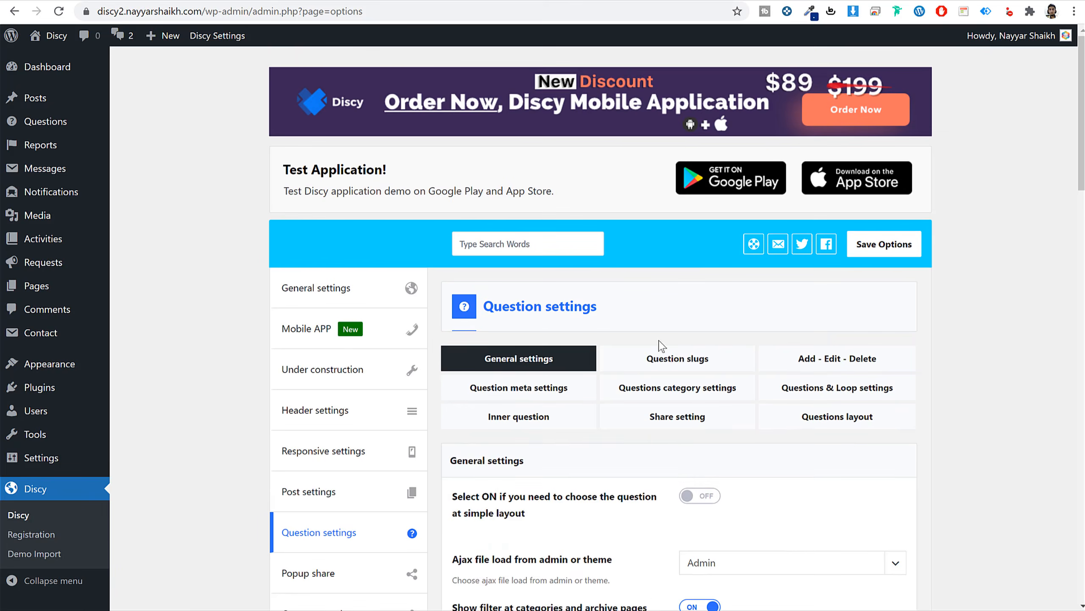
View the Question slugs tab, then the Add - Edit - Delete tab with charging points off.
click(668, 358)
scroll(952, 370, down, 5)
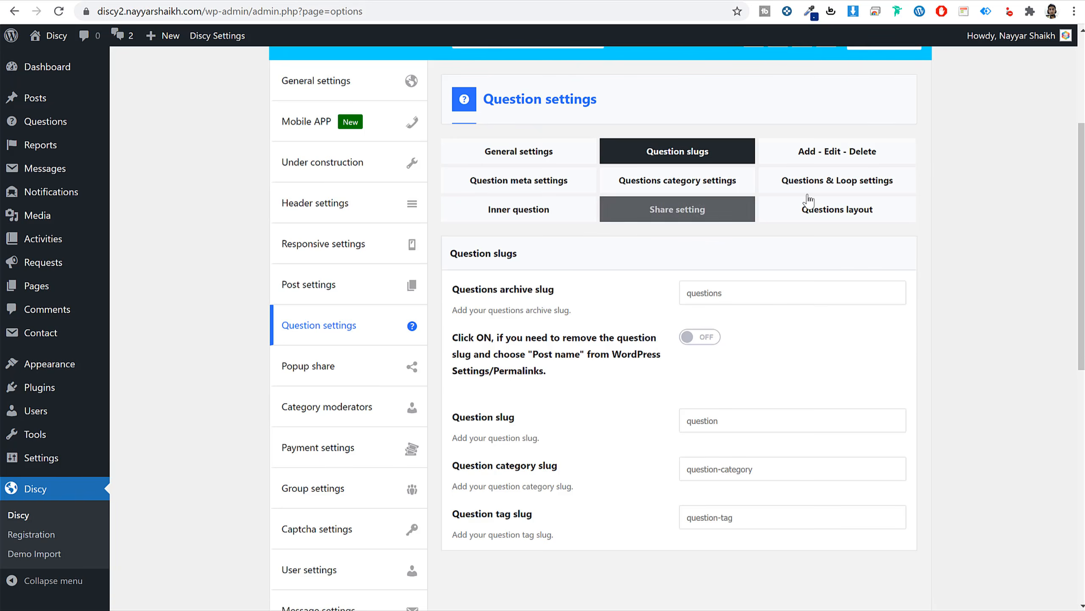
click(860, 162)
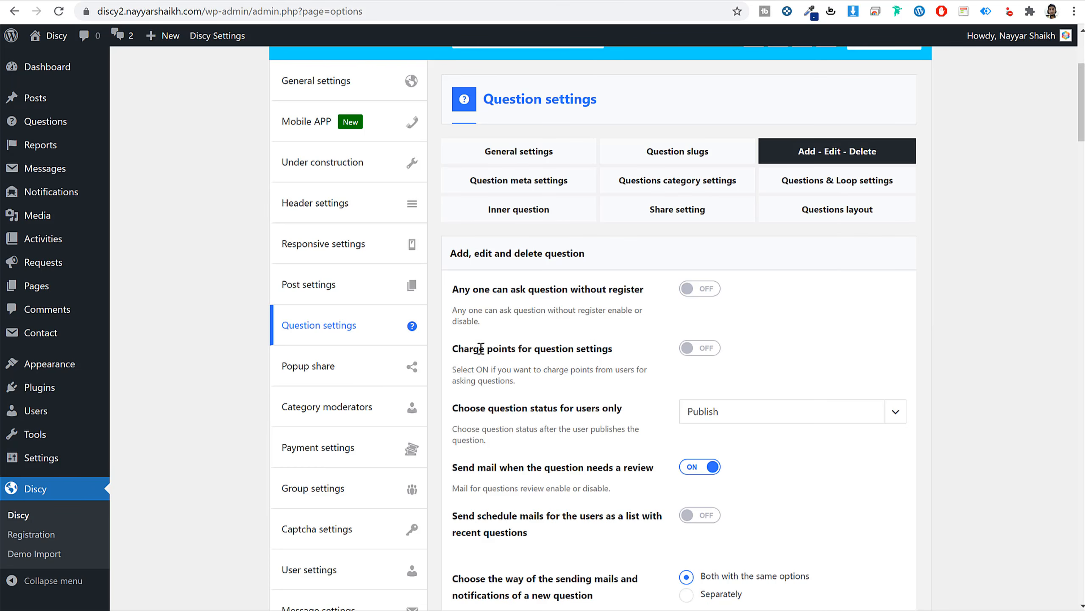
drag(481, 348, 610, 348)
click(656, 357)
Scroll through the ask-question form limits on the Add - Edit - Delete tab.
scroll(960, 444, down, 15)
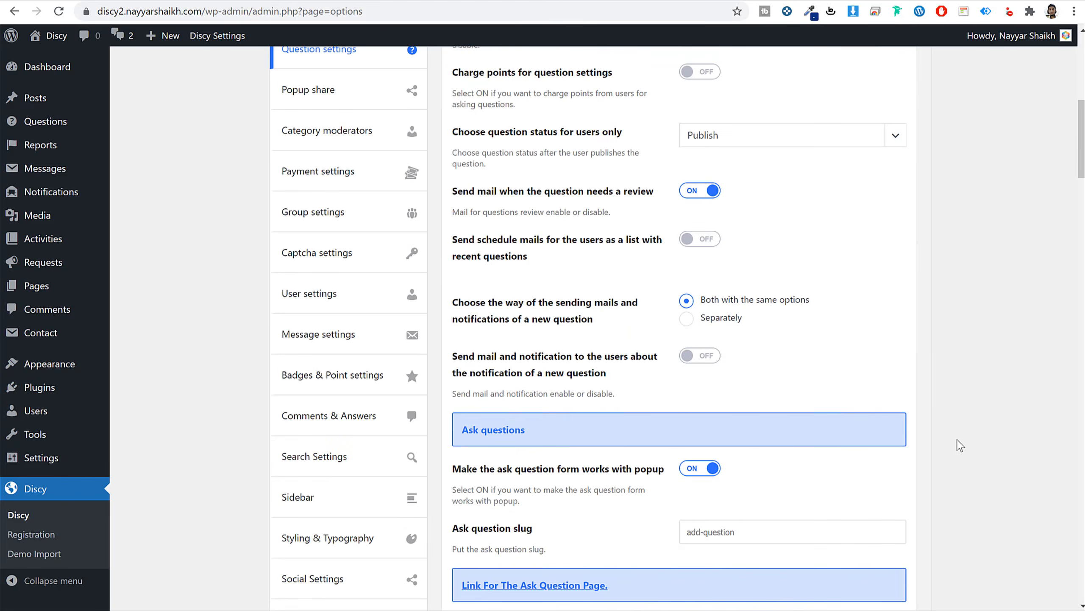
scroll(960, 445, down, 5)
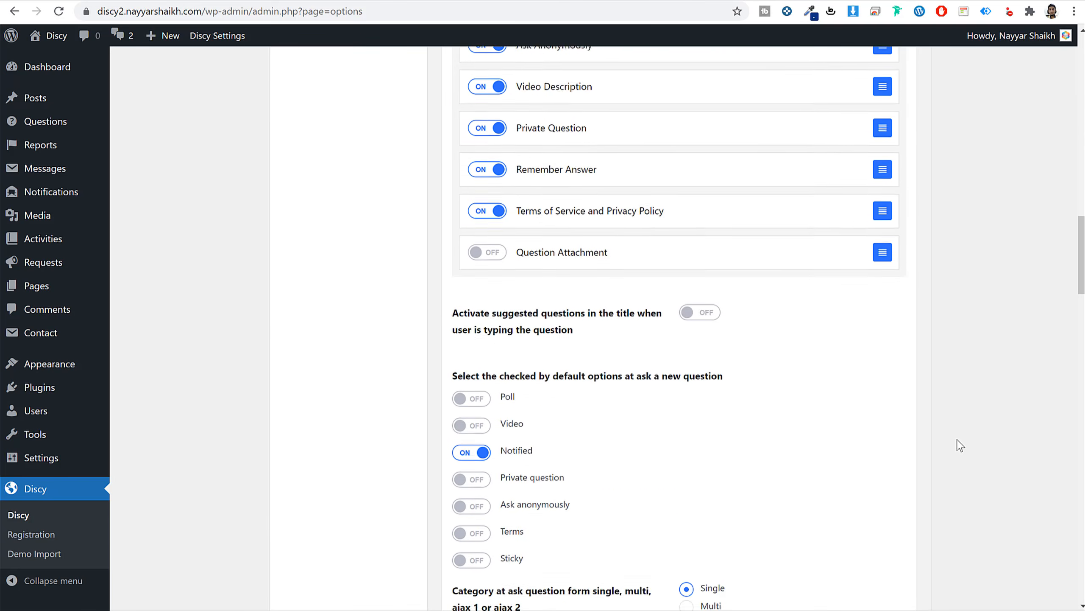
scroll(960, 445, up, 9)
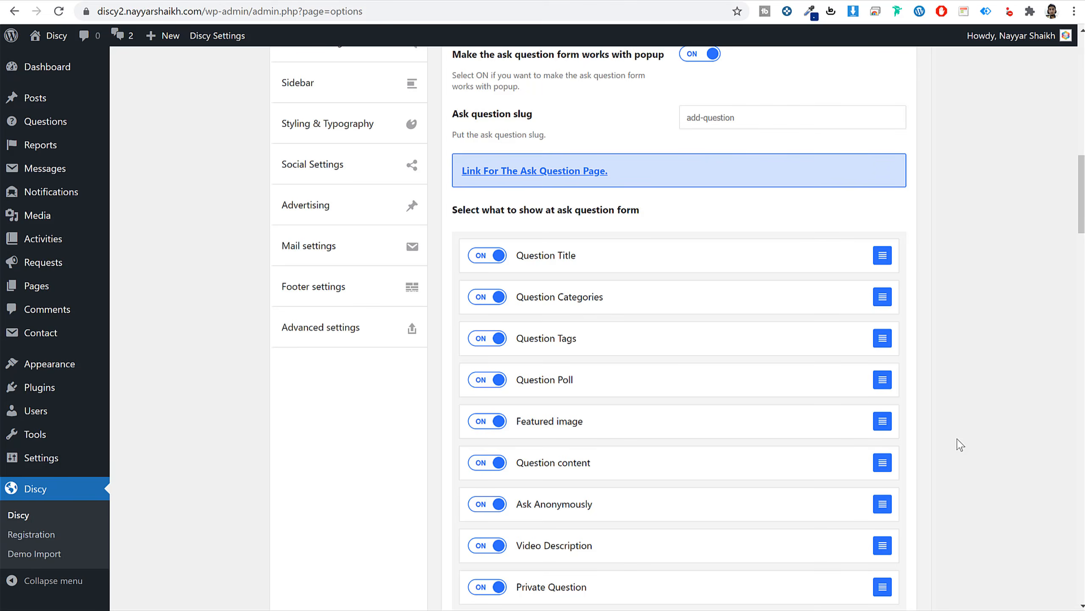
scroll(959, 445, down, 20)
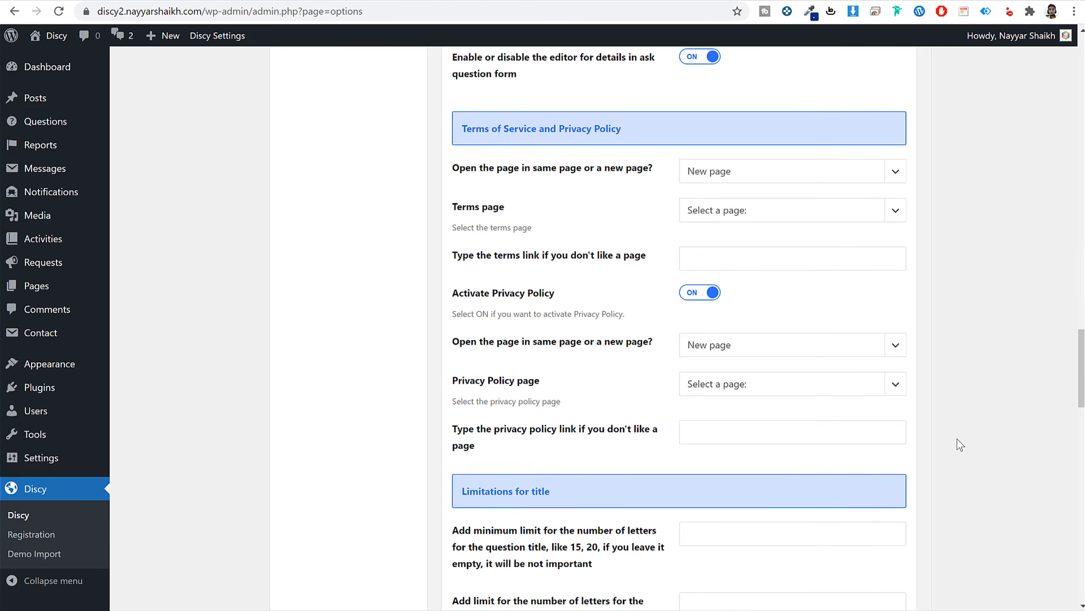
scroll(959, 445, down, 5)
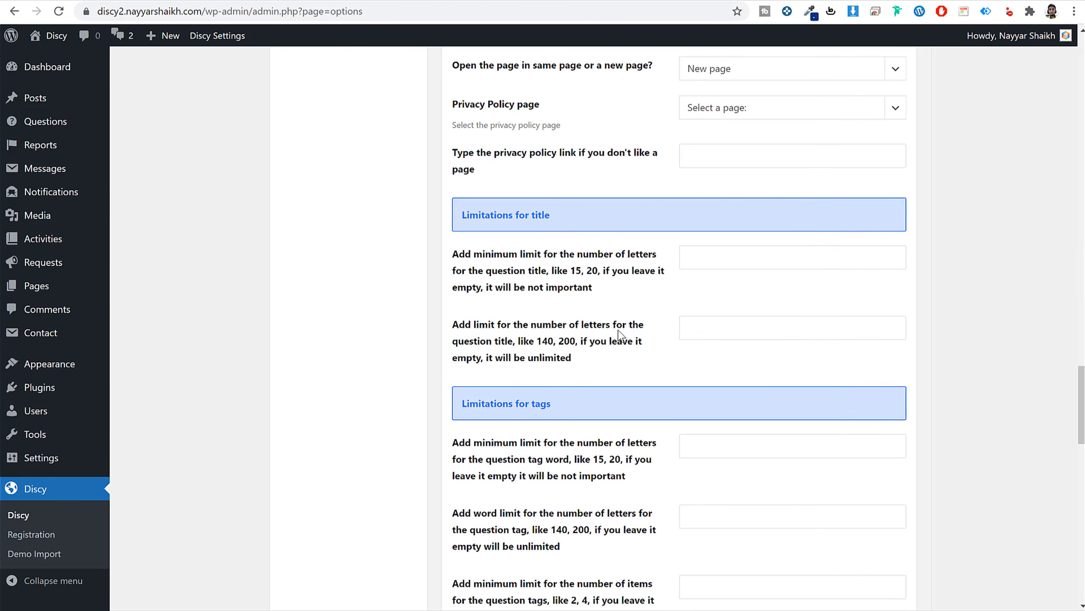
scroll(770, 422, down, 6)
scroll(770, 422, up, 20)
scroll(770, 421, down, 7)
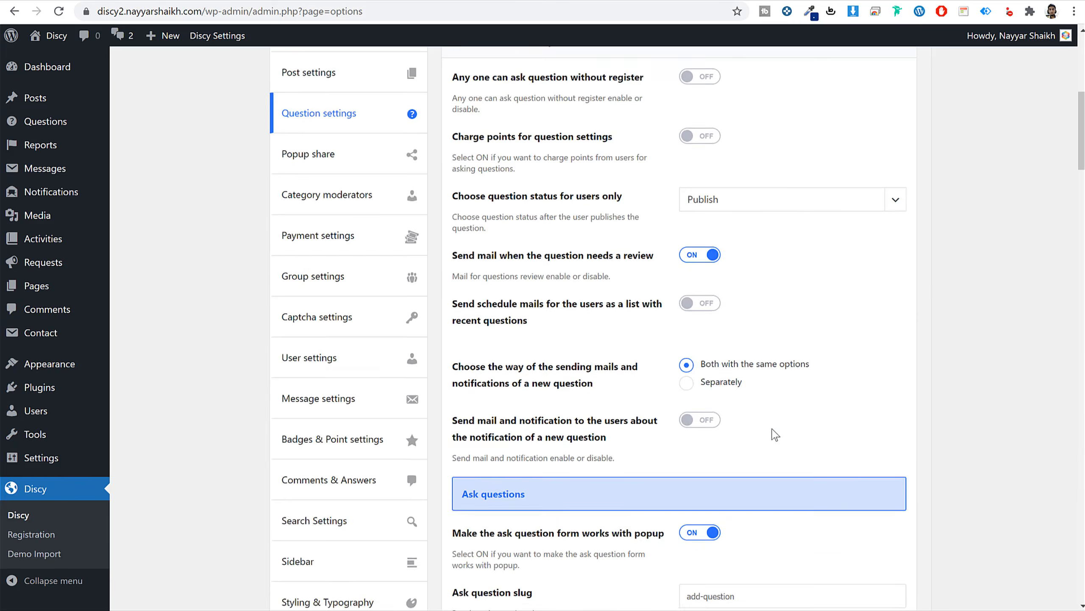
scroll(775, 435, down, 20)
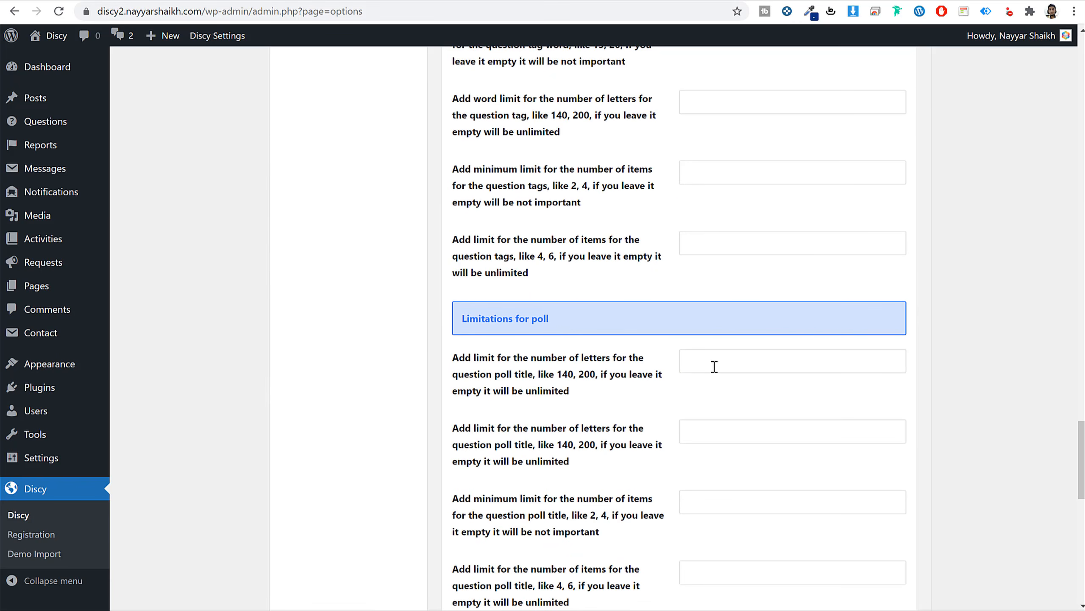
scroll(738, 415, down, 5)
scroll(666, 363, up, 8)
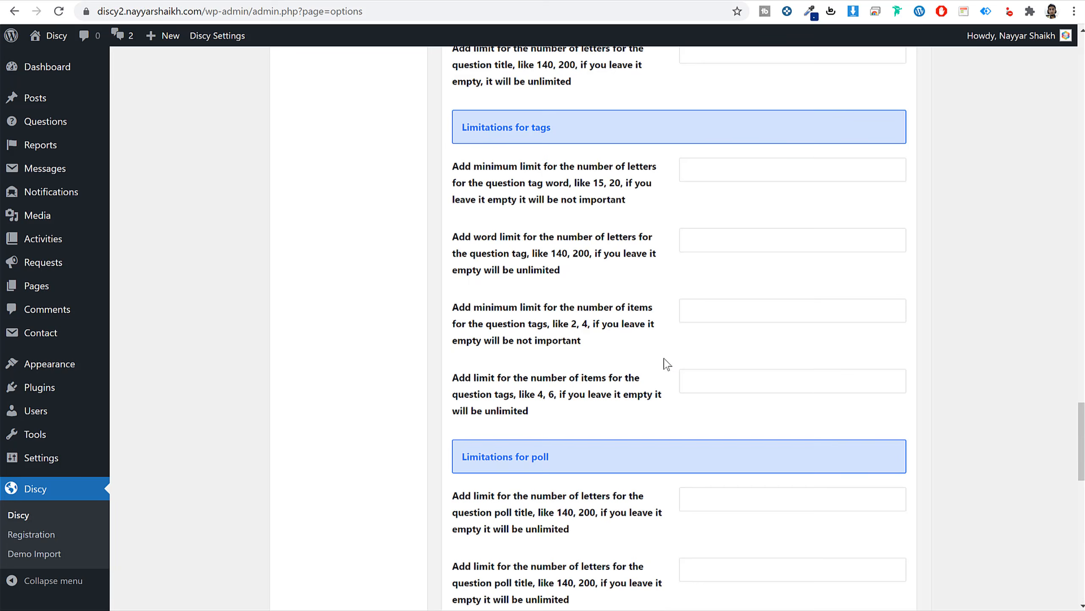
scroll(564, 473, up, 20)
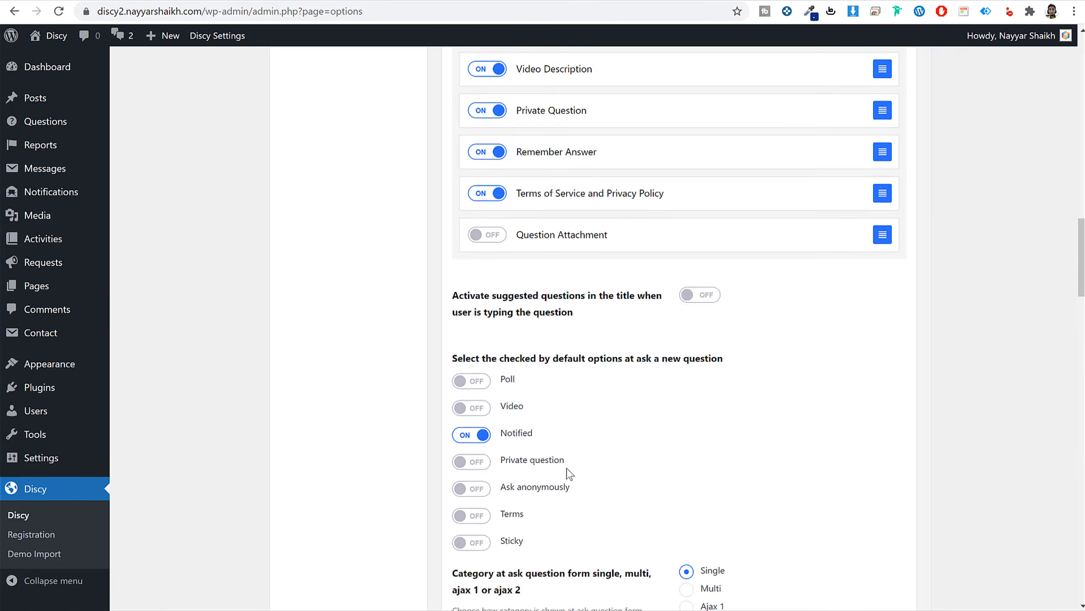
scroll(565, 472, up, 18)
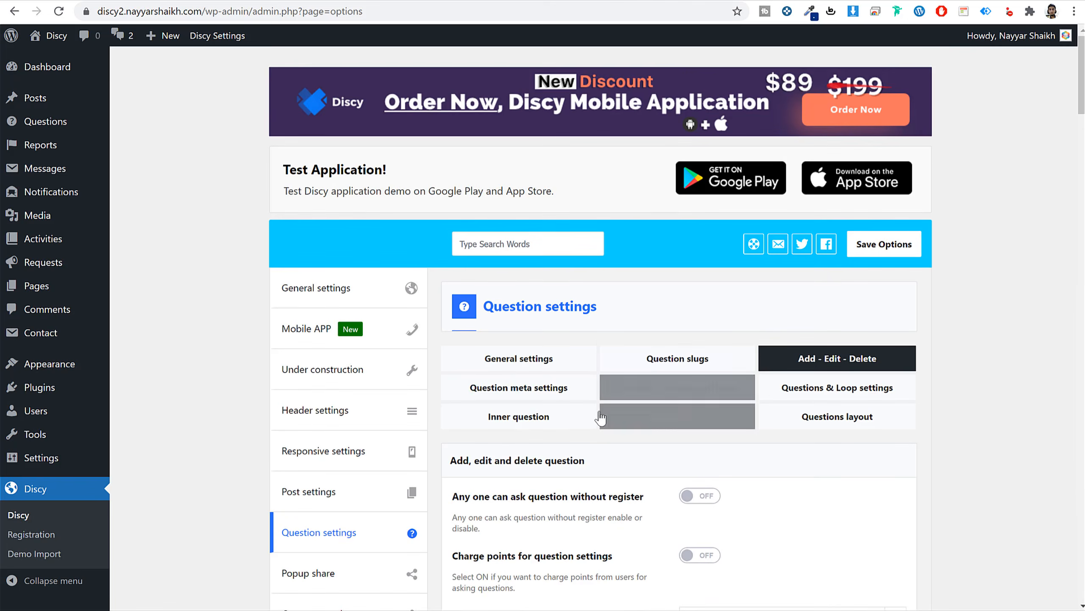
Open Question meta settings and review the author, date, answer and views meta toggles.
click(531, 387)
scroll(1017, 410, up, 6)
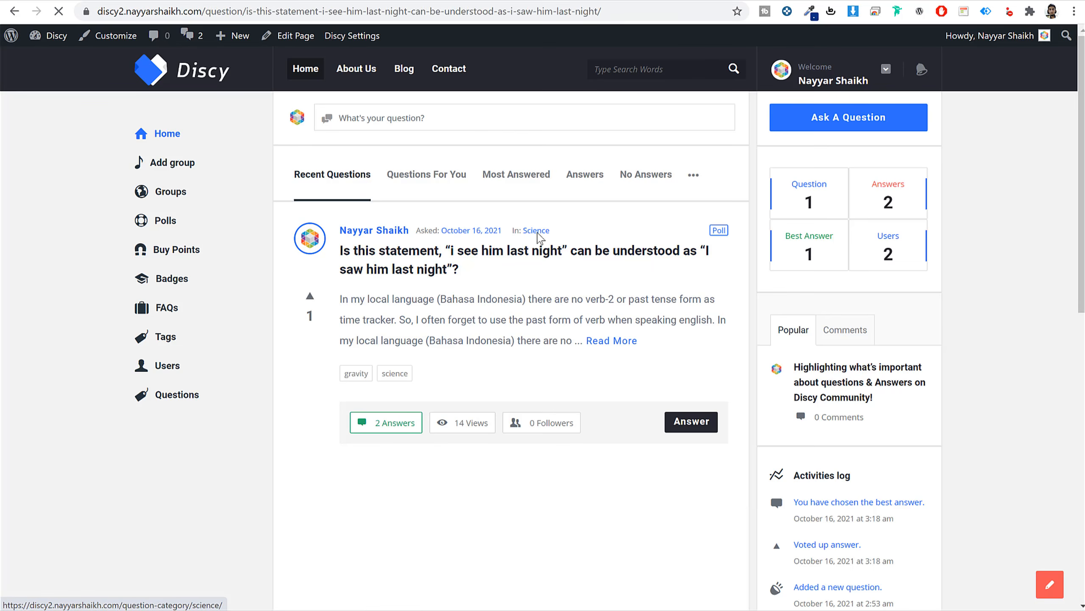
scroll(700, 277, down, 4)
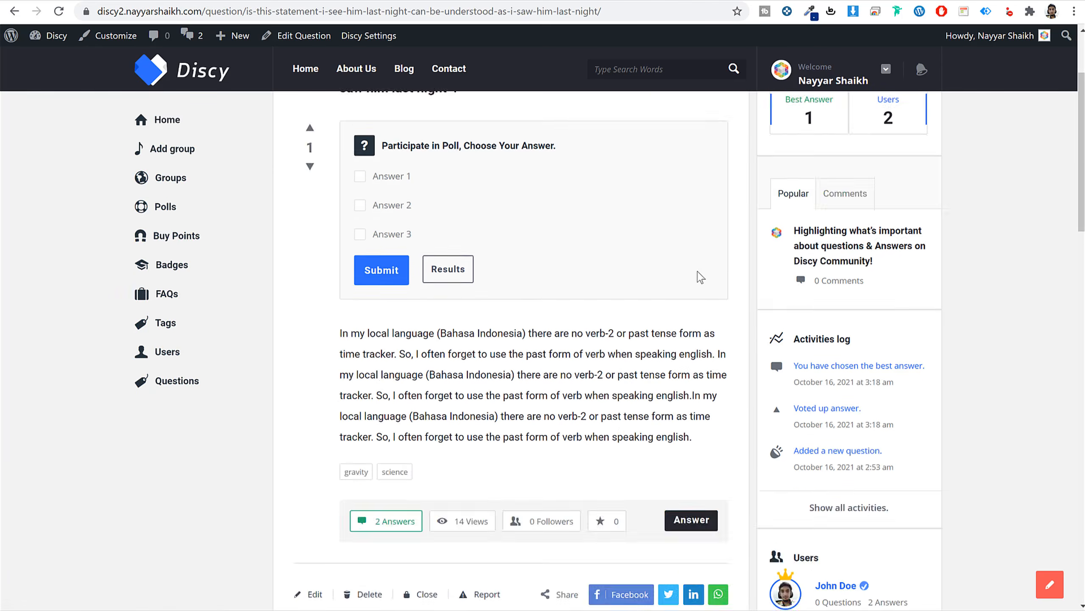
scroll(701, 277, down, 3)
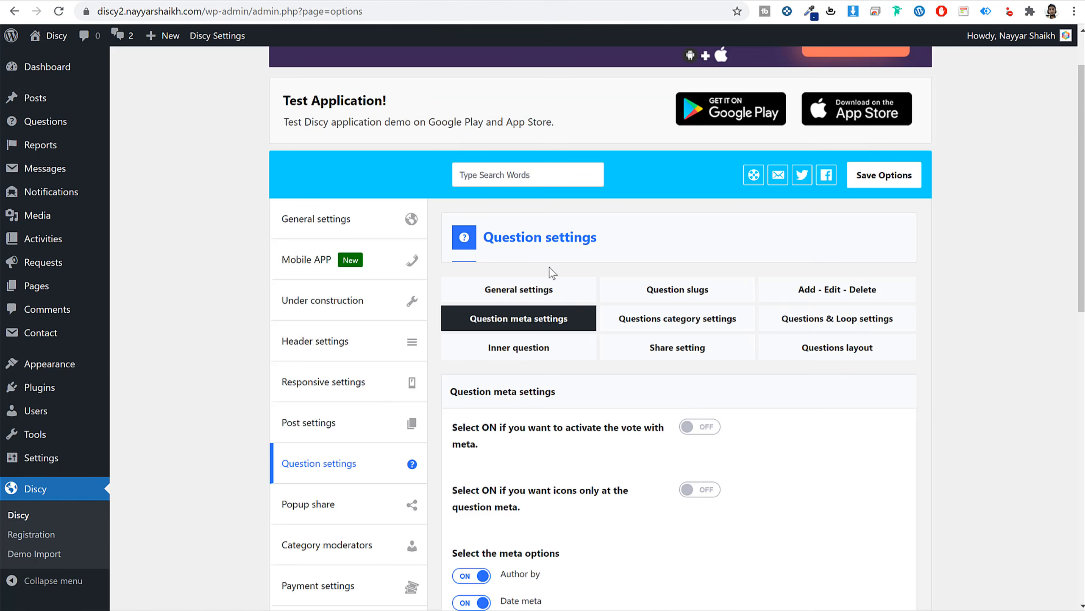
scroll(589, 401, down, 5)
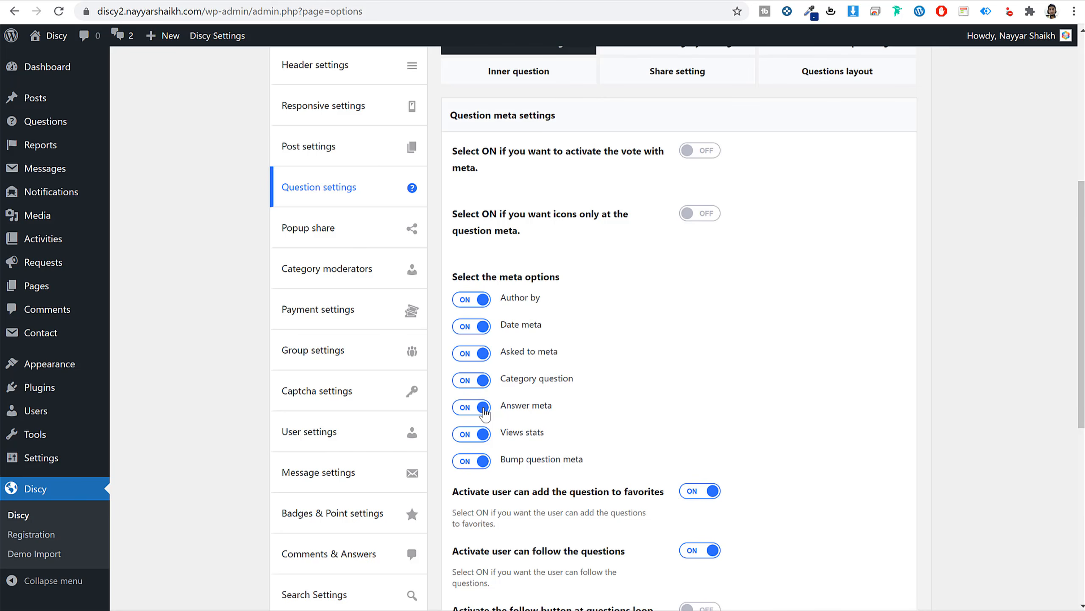
scroll(674, 475, down, 2)
scroll(601, 473, up, 8)
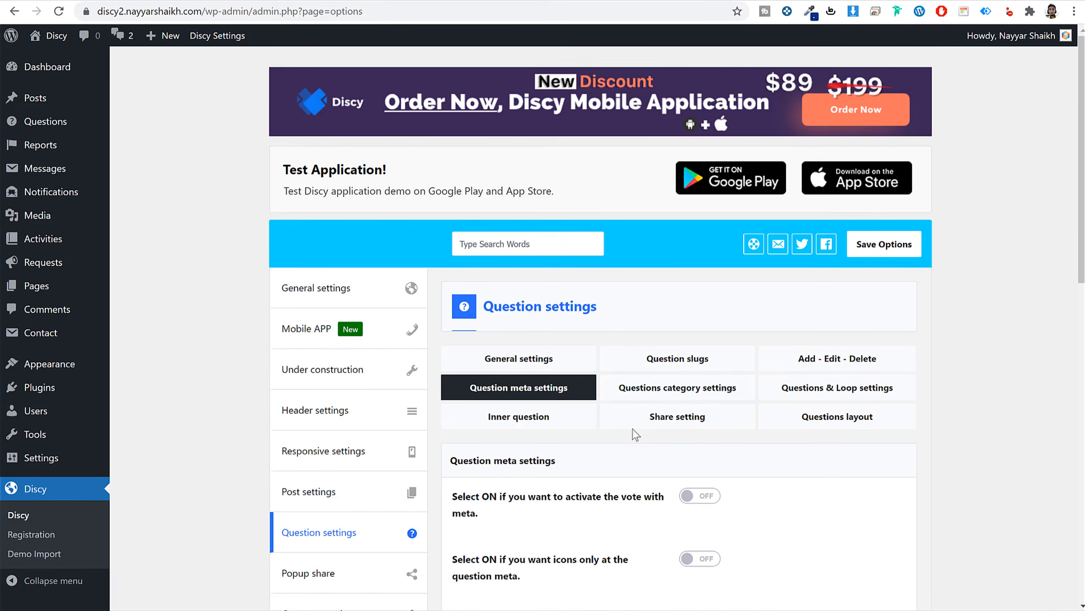
scroll(800, 436, down, 4)
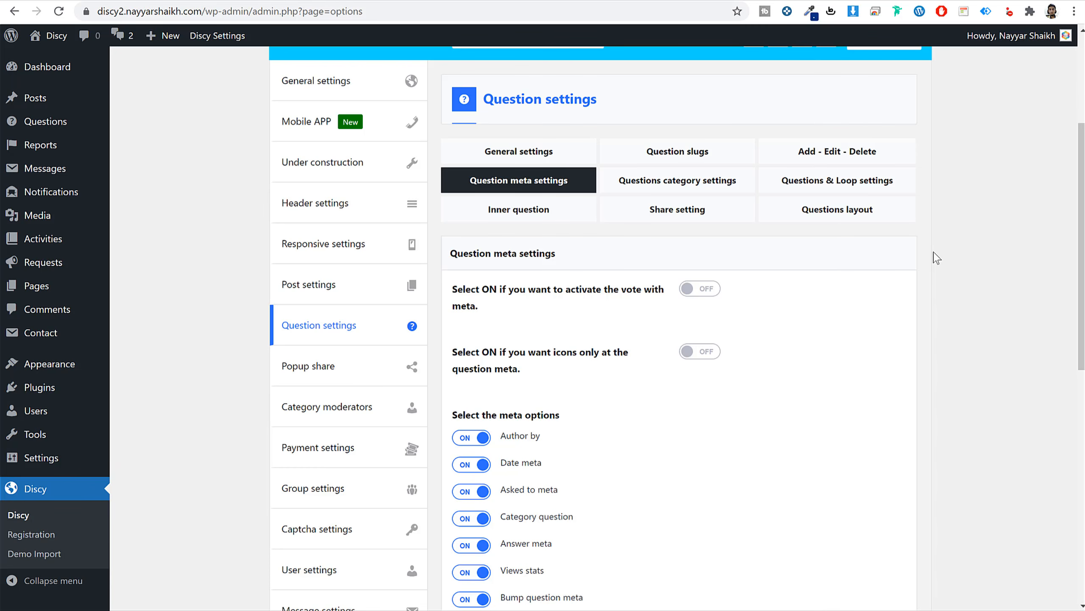
Open Questions category settings and view the front-end Science category page.
click(670, 184)
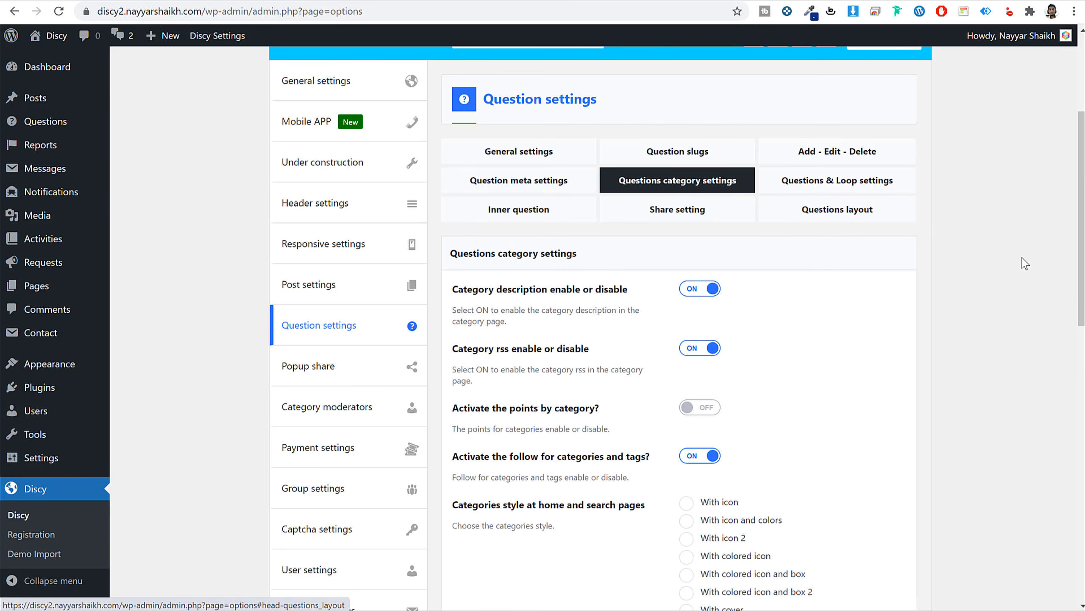
click(568, 1)
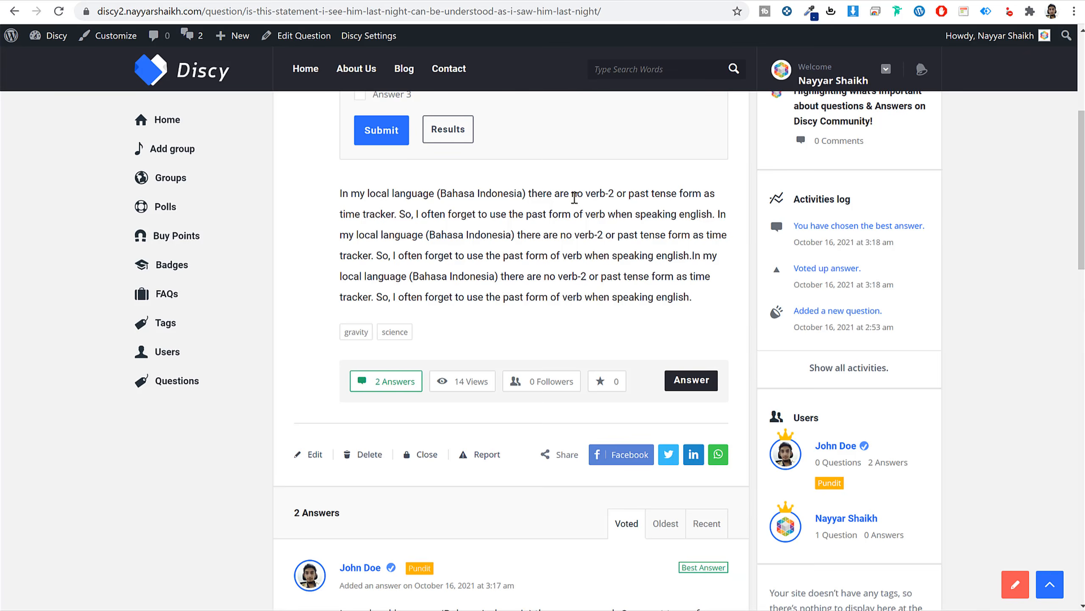
scroll(569, 227, up, 4)
click(536, 185)
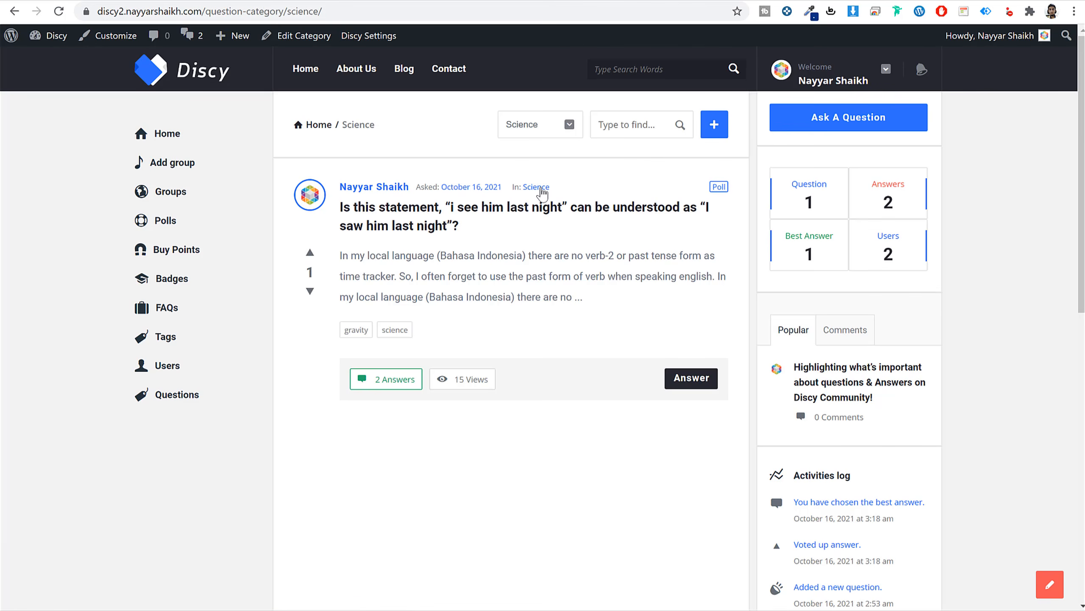
click(456, 2)
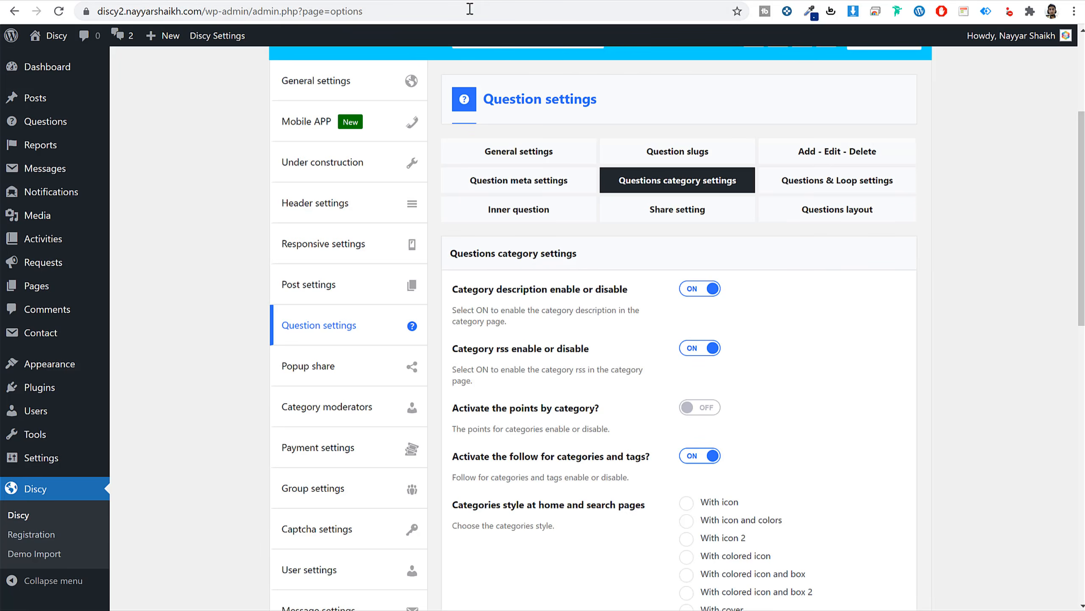
Set category style to With cover and icon, save, and reload the Science page.
scroll(918, 287, down, 5)
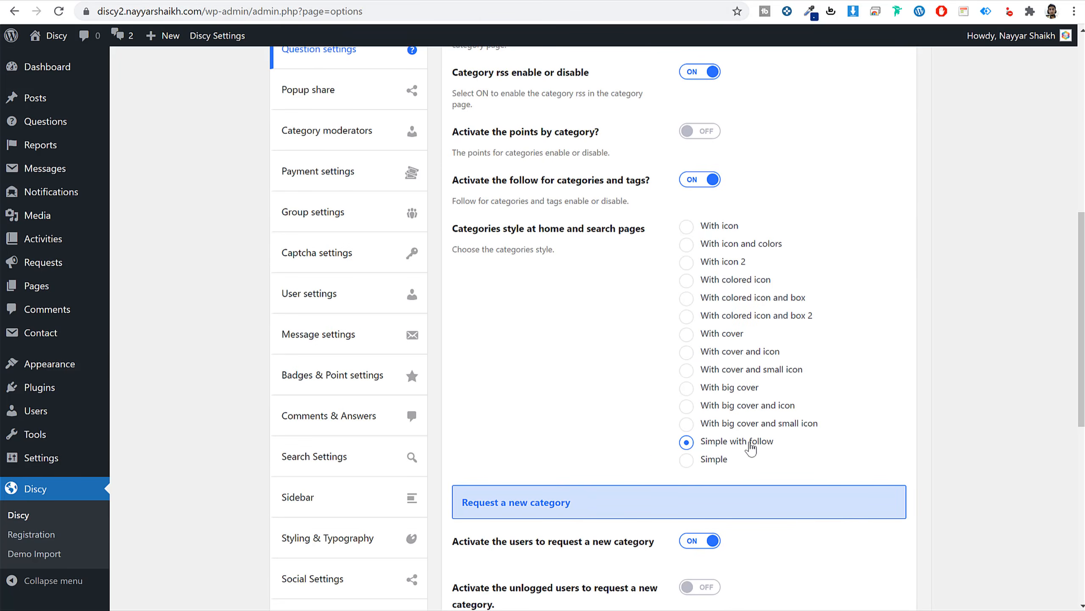
click(748, 354)
scroll(817, 465, down, 8)
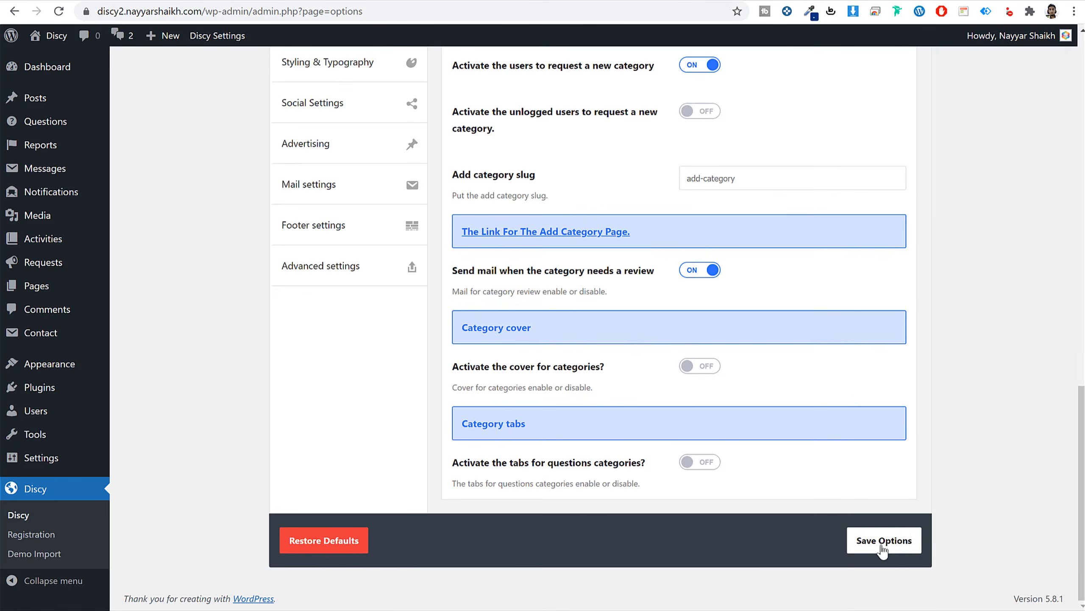
click(883, 540)
click(600, 2)
click(599, 10)
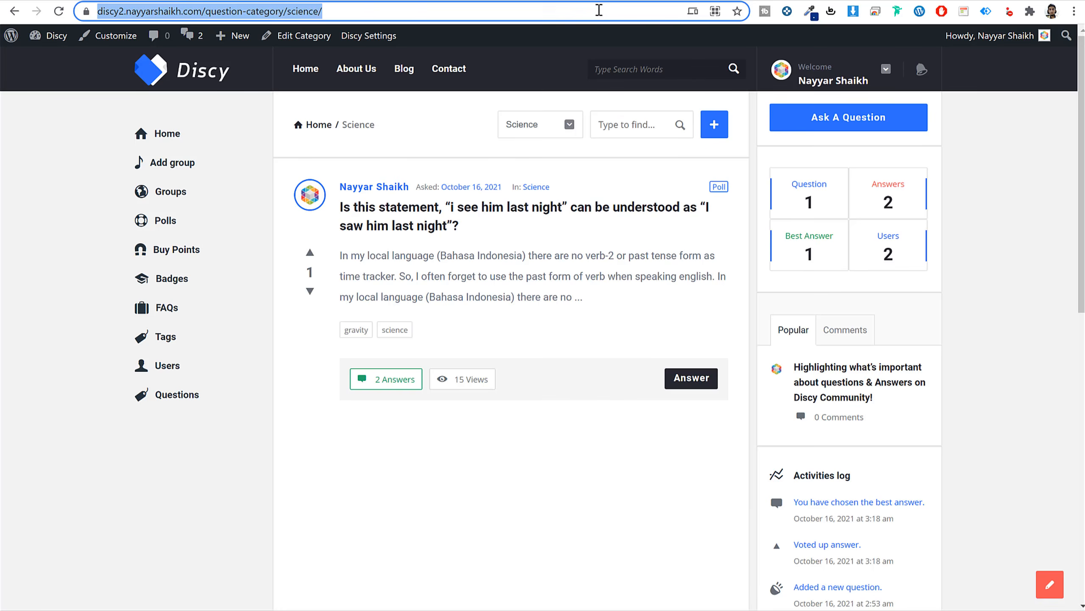
key(Return)
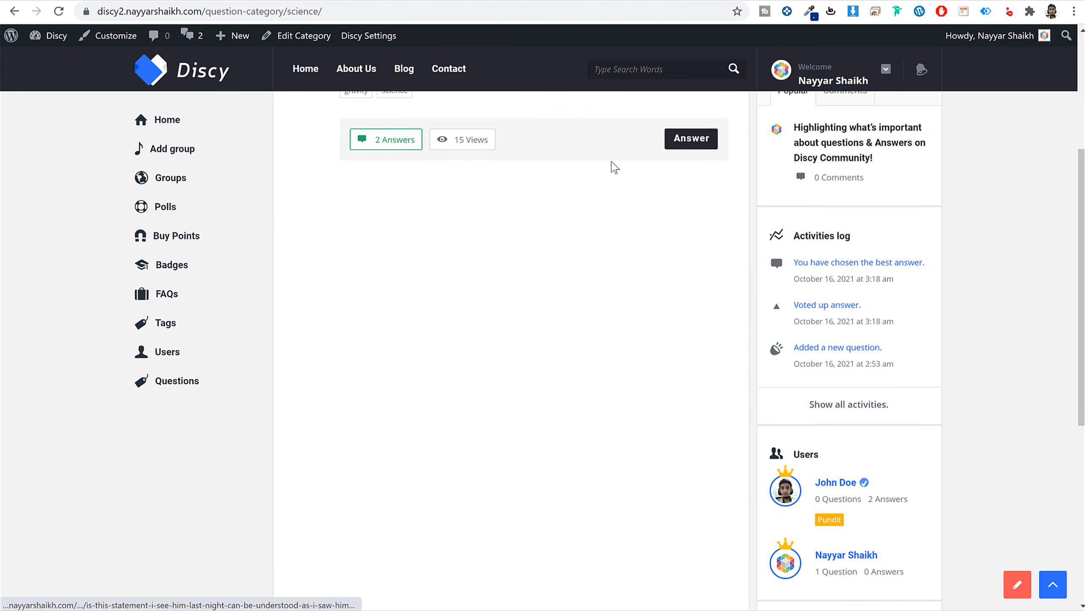
Turn on full-width covers for categories and save the setting.
click(431, 0)
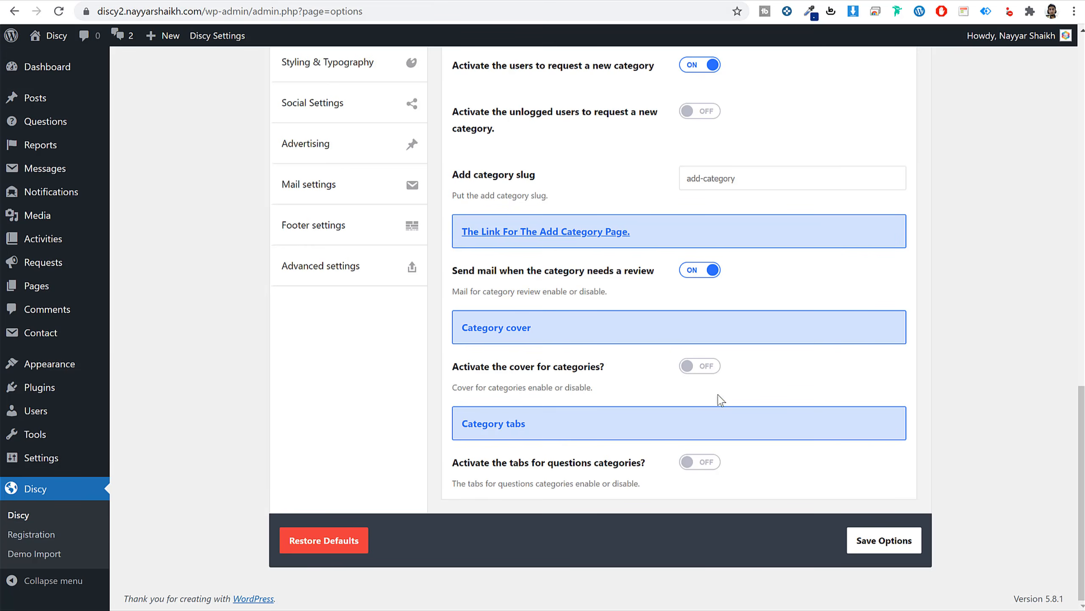
click(699, 369)
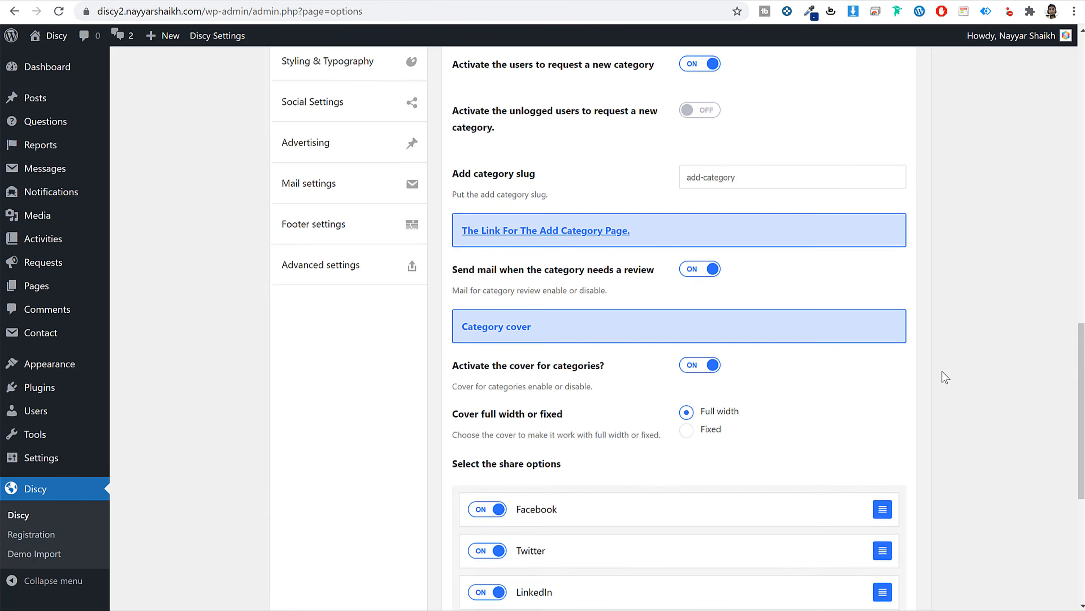
scroll(944, 376, down, 5)
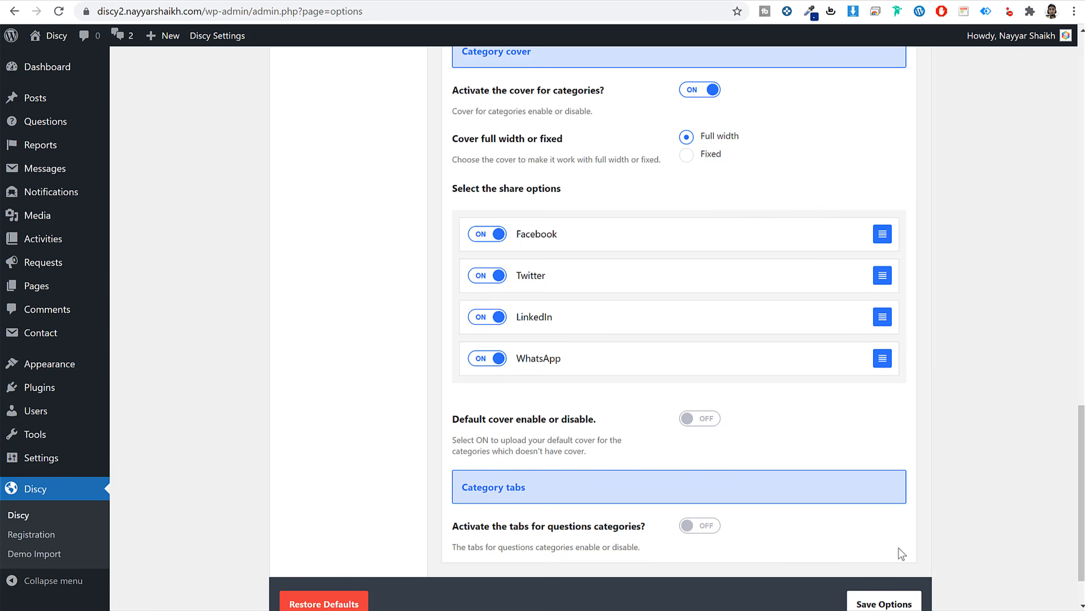
click(887, 594)
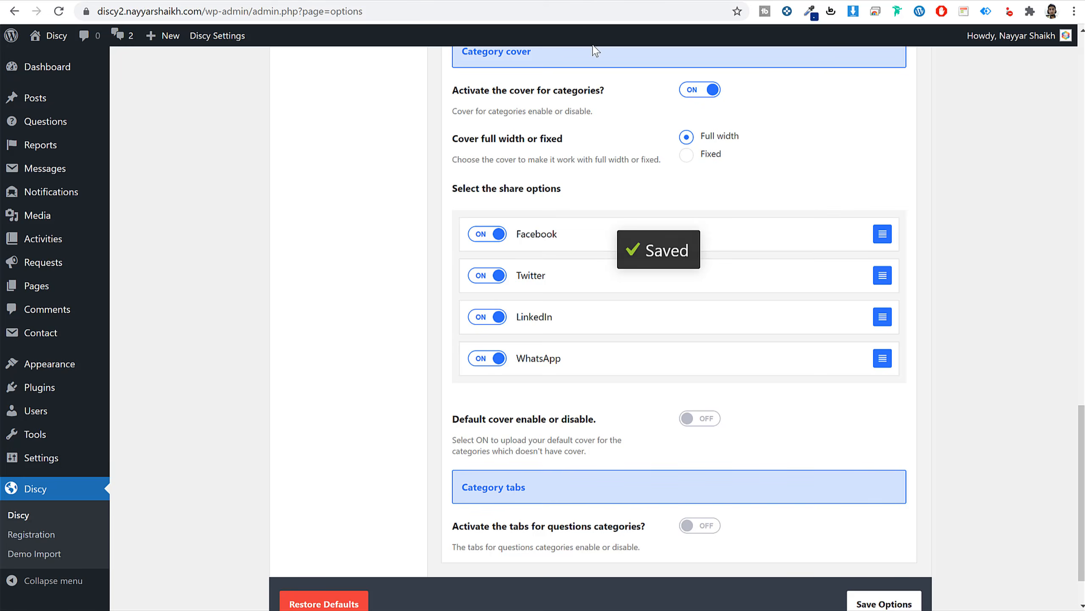
click(574, 0)
Reload the Science category page to see its new cover.
click(576, 9)
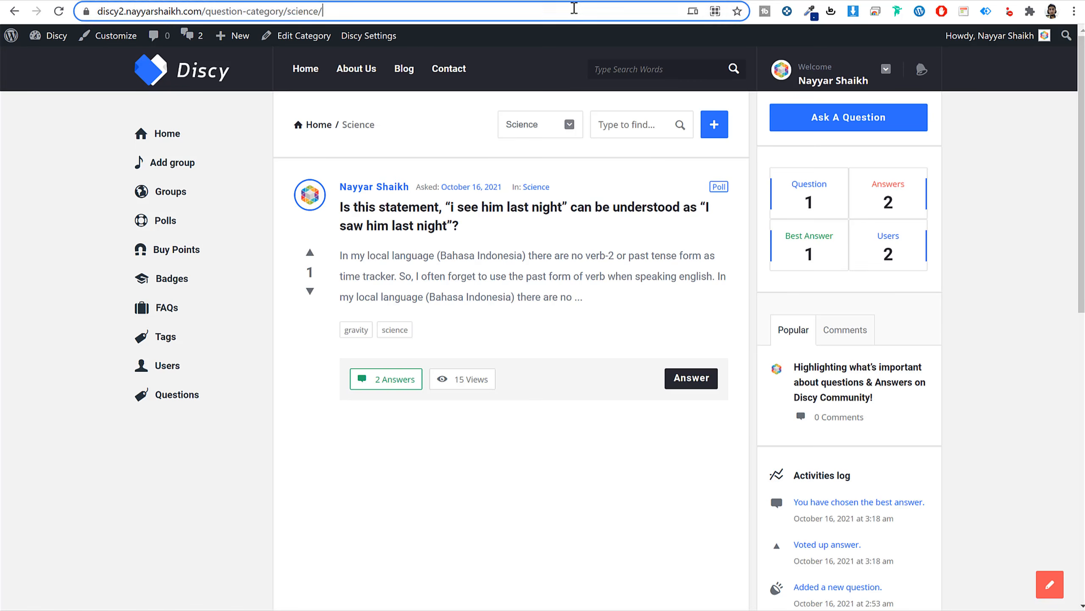
key(Return)
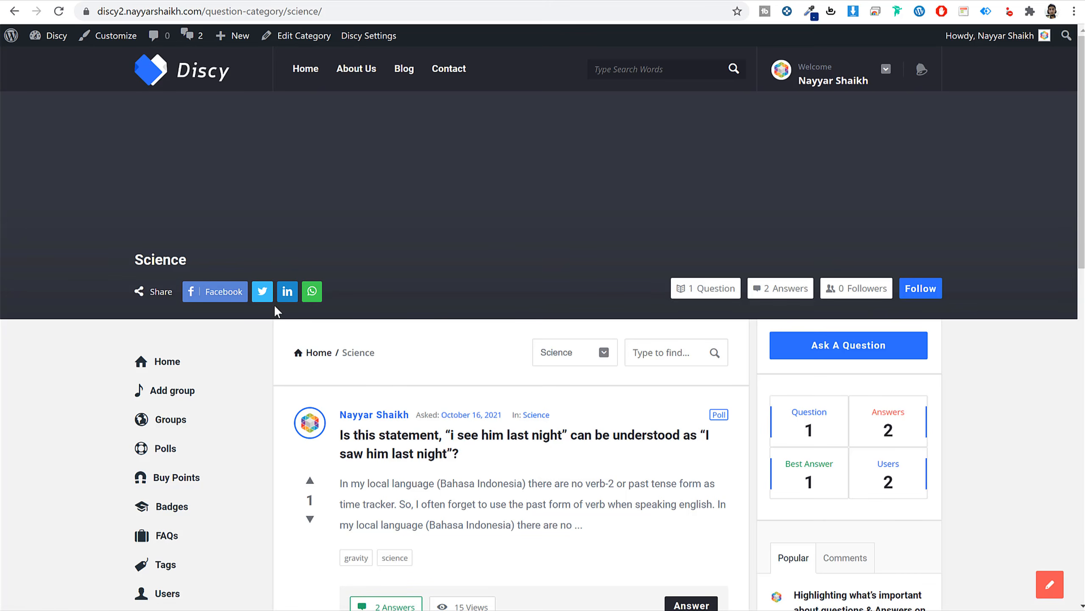
click(453, 0)
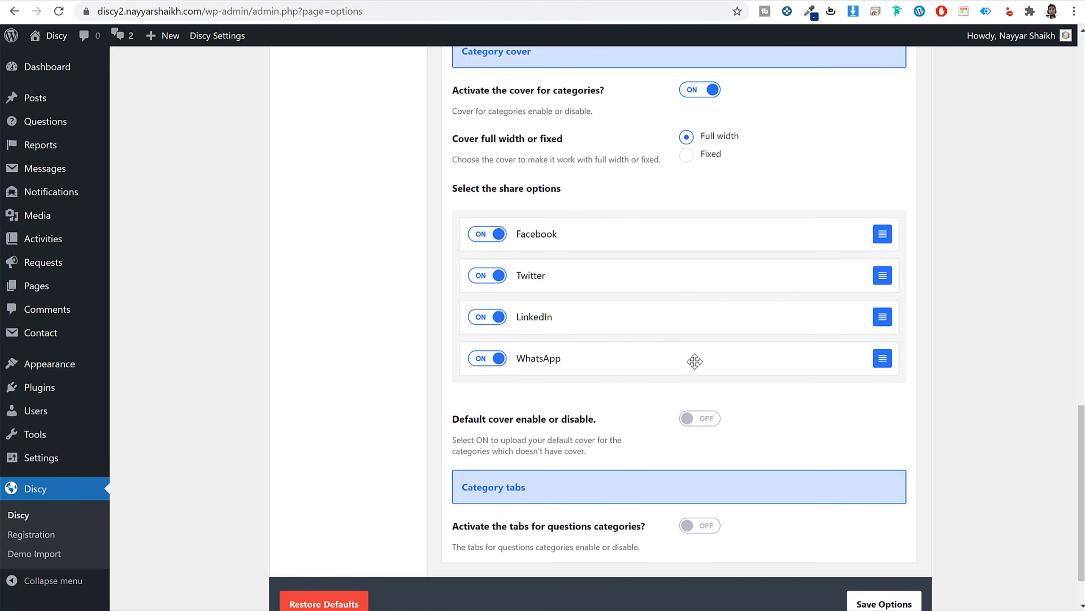
Activate tabs for question categories and save the settings.
click(717, 525)
scroll(913, 492, down, 5)
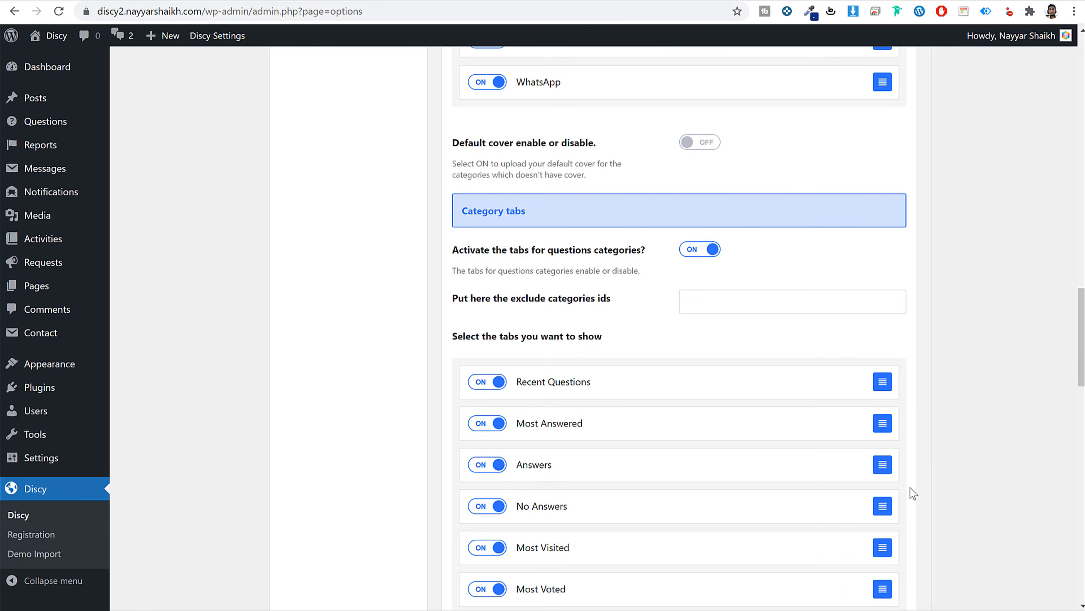
scroll(913, 492, down, 1)
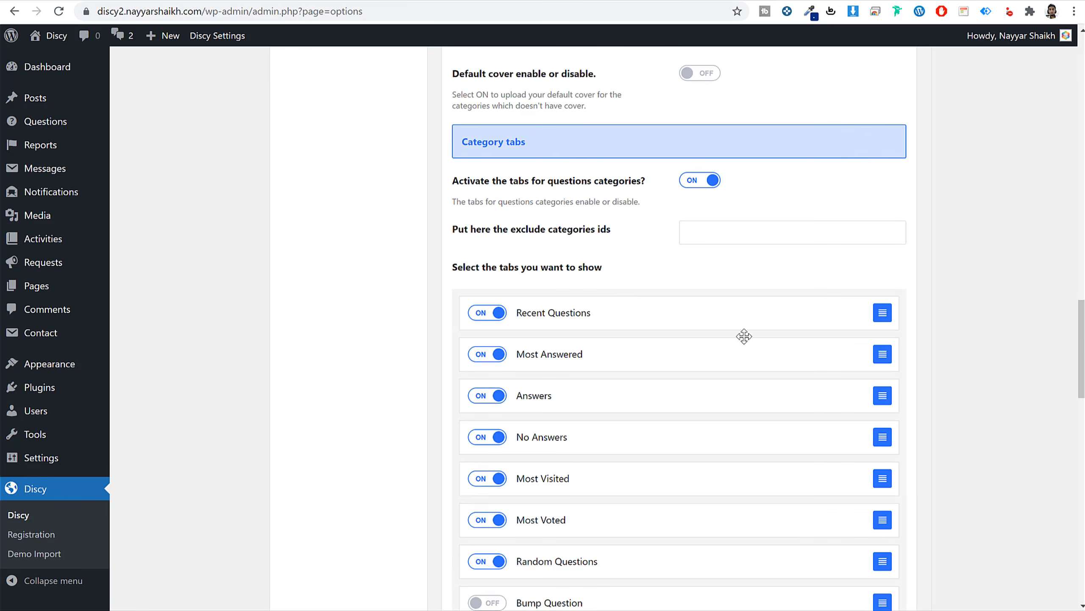
scroll(810, 477, down, 18)
scroll(809, 487, down, 4)
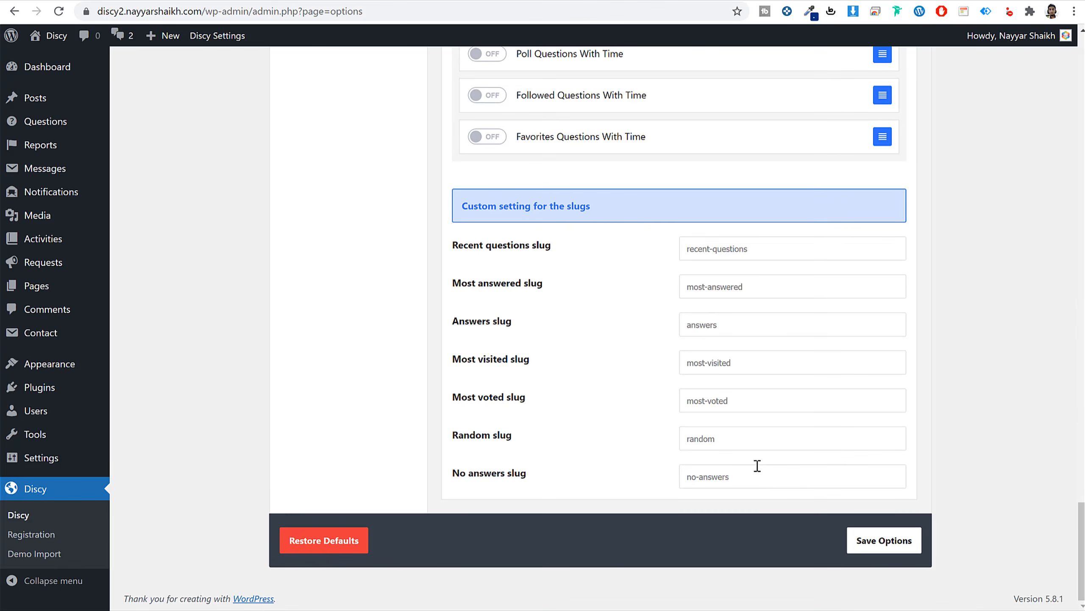
click(882, 539)
scroll(883, 512, up, 11)
scroll(883, 512, up, 10)
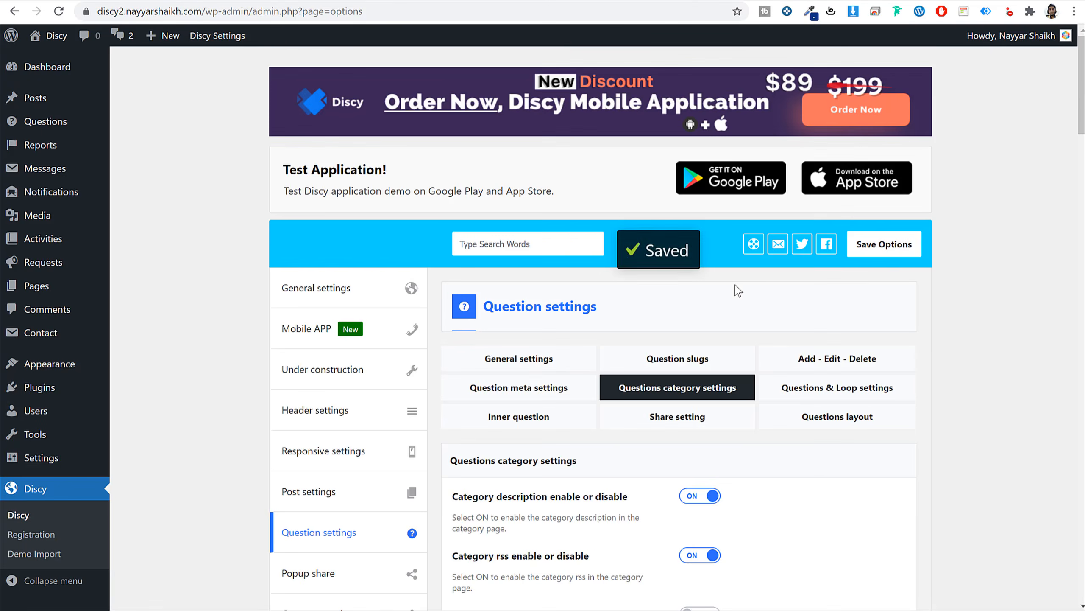
scroll(933, 359, down, 3)
click(854, 257)
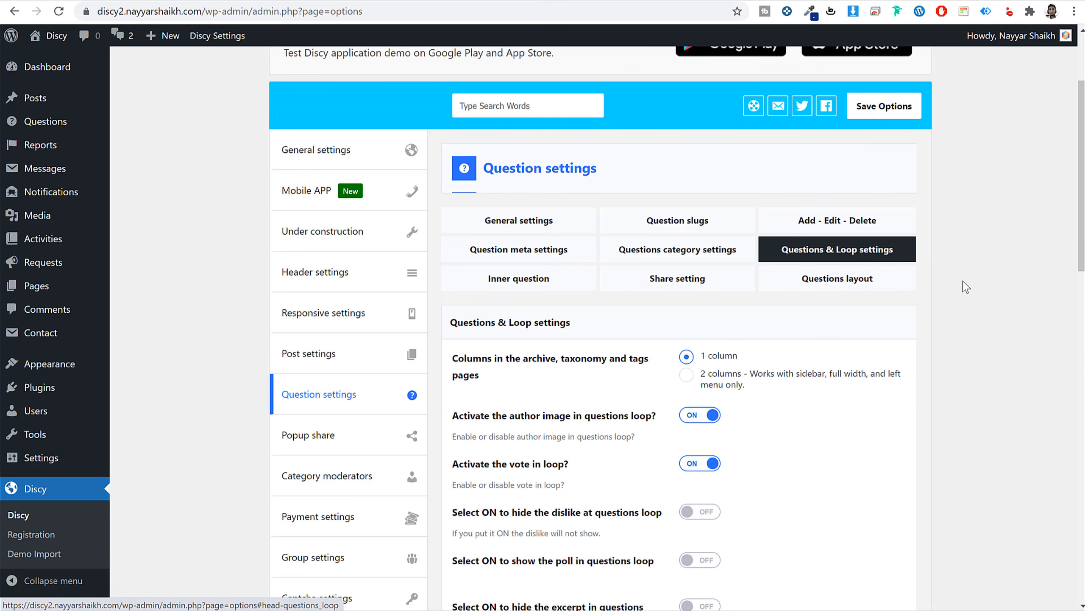
Browse Discy's question settings tabs and reach the Questions & Loop options.
click(556, 284)
click(689, 286)
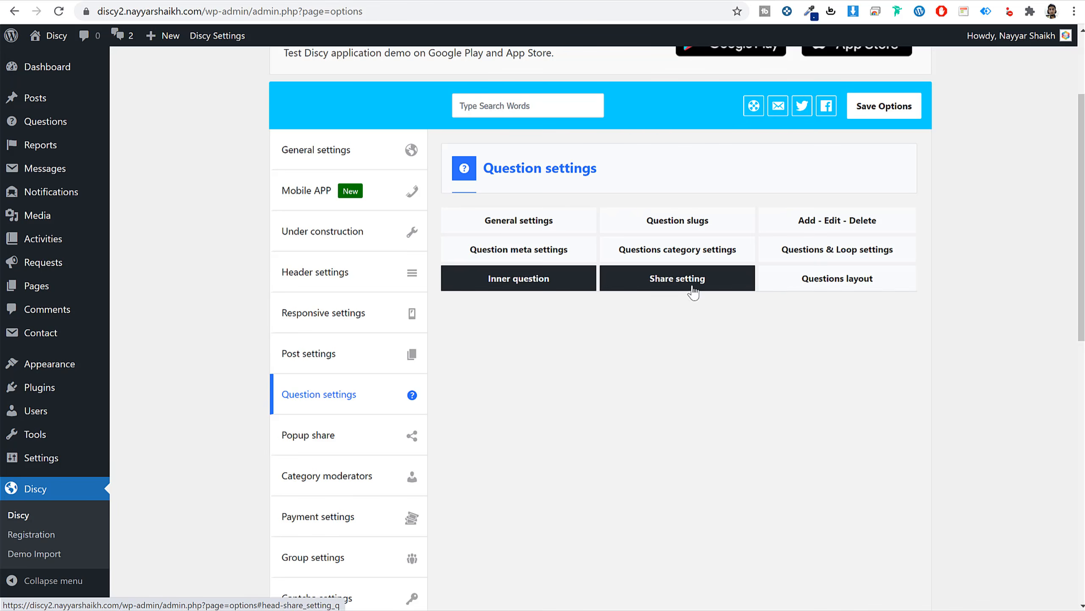
click(769, 286)
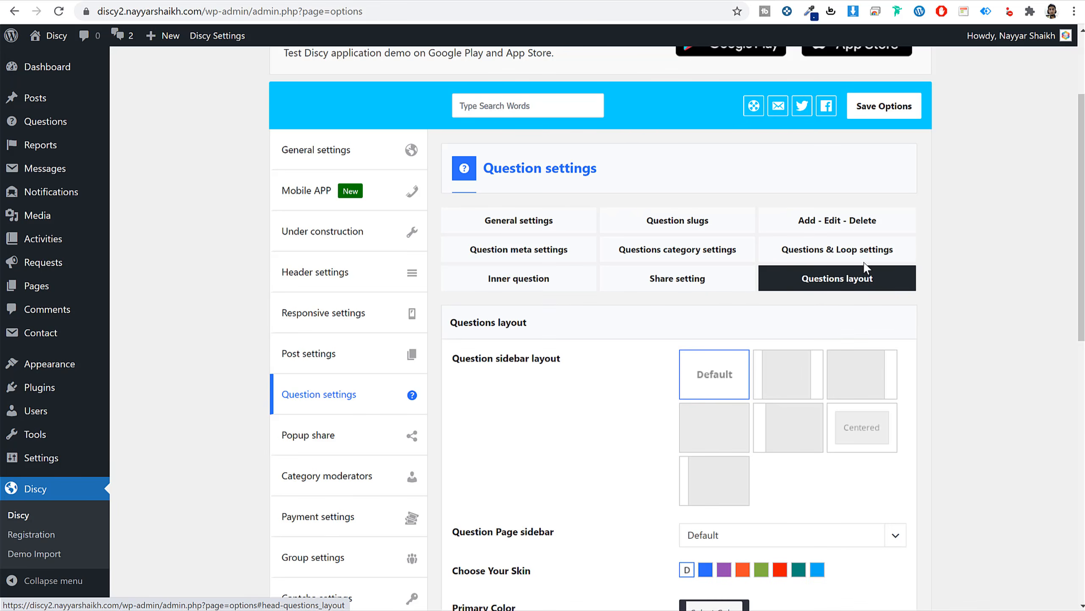
click(864, 259)
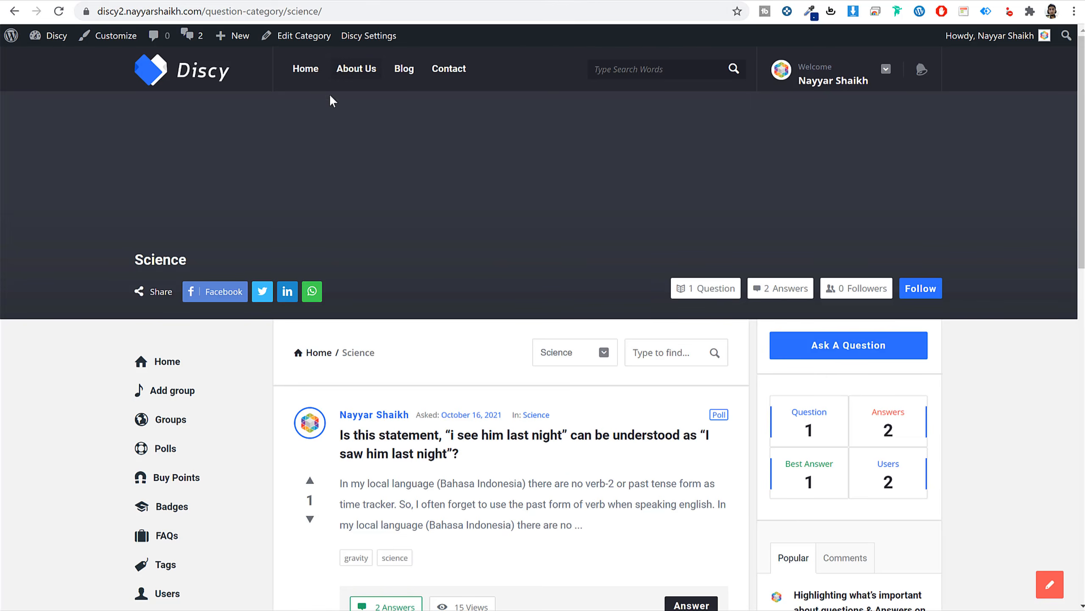
click(216, 79)
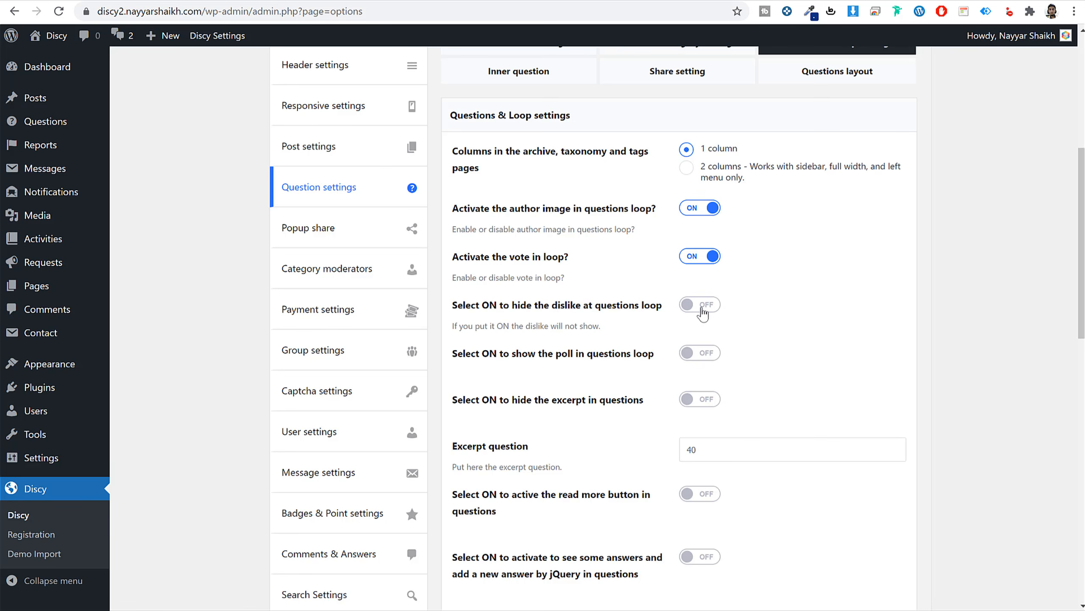
Save the question loop pagination style as Load more.
scroll(837, 370, down, 15)
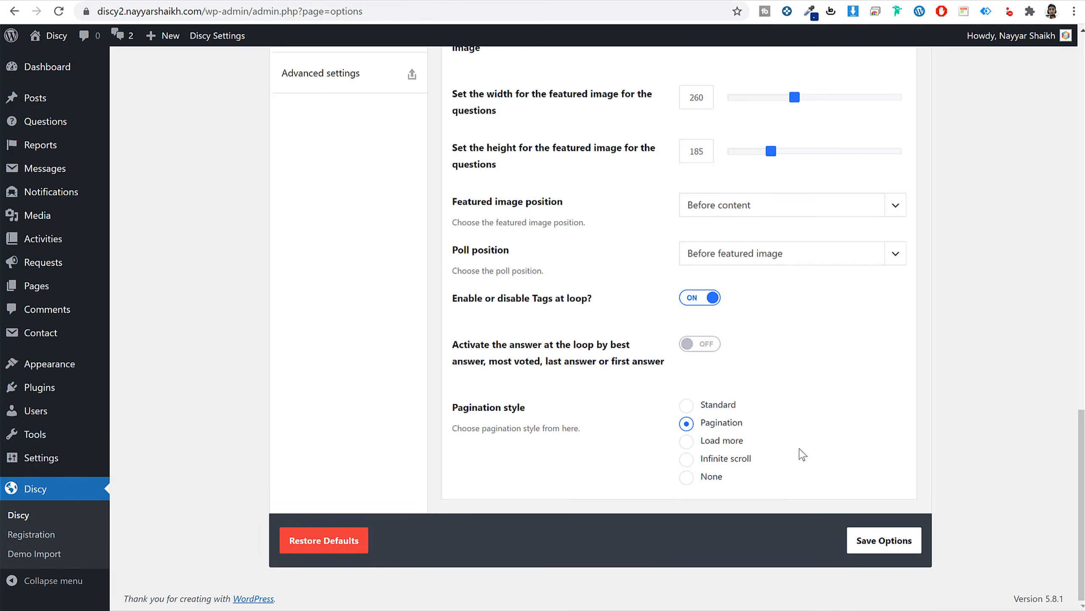
click(900, 540)
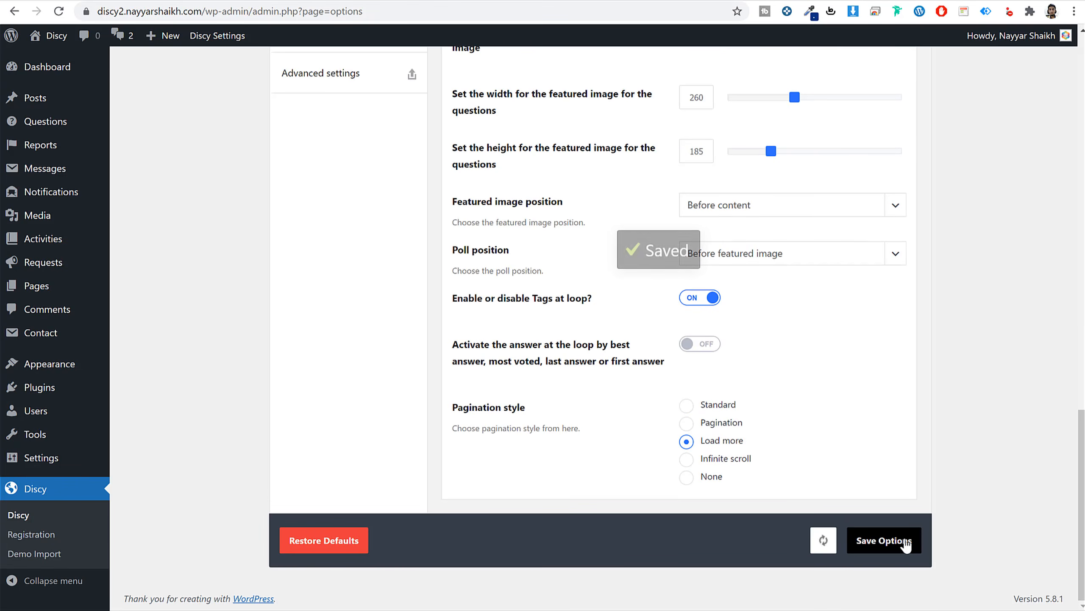
scroll(680, 308, up, 5)
scroll(693, 341, up, 8)
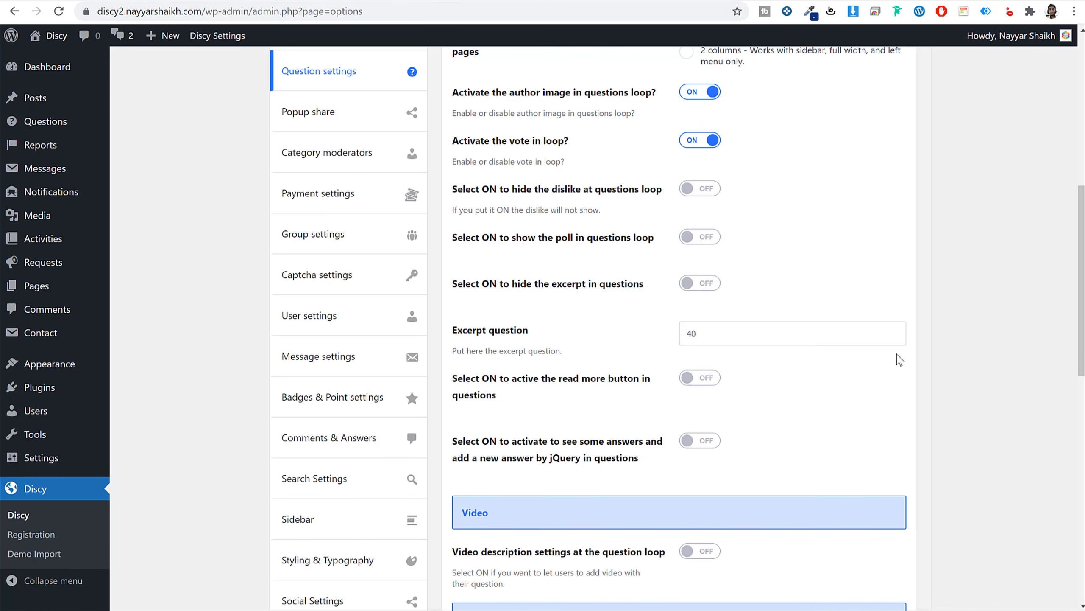
scroll(805, 351, down, 10)
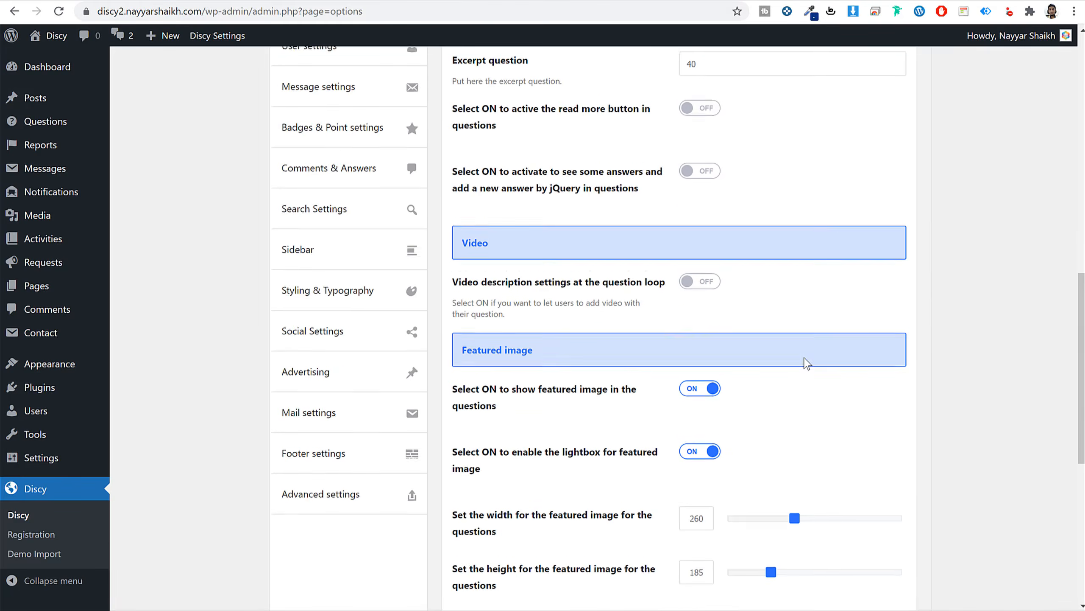
scroll(800, 380, up, 12)
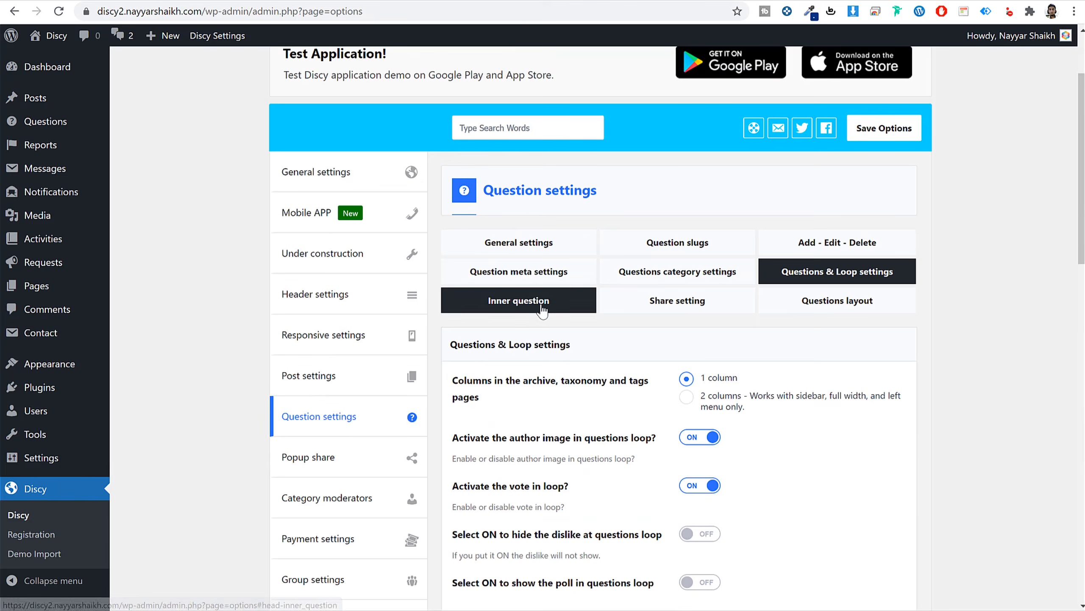
In Inner question settings, keep the video description position at After content.
click(542, 310)
scroll(794, 401, down, 3)
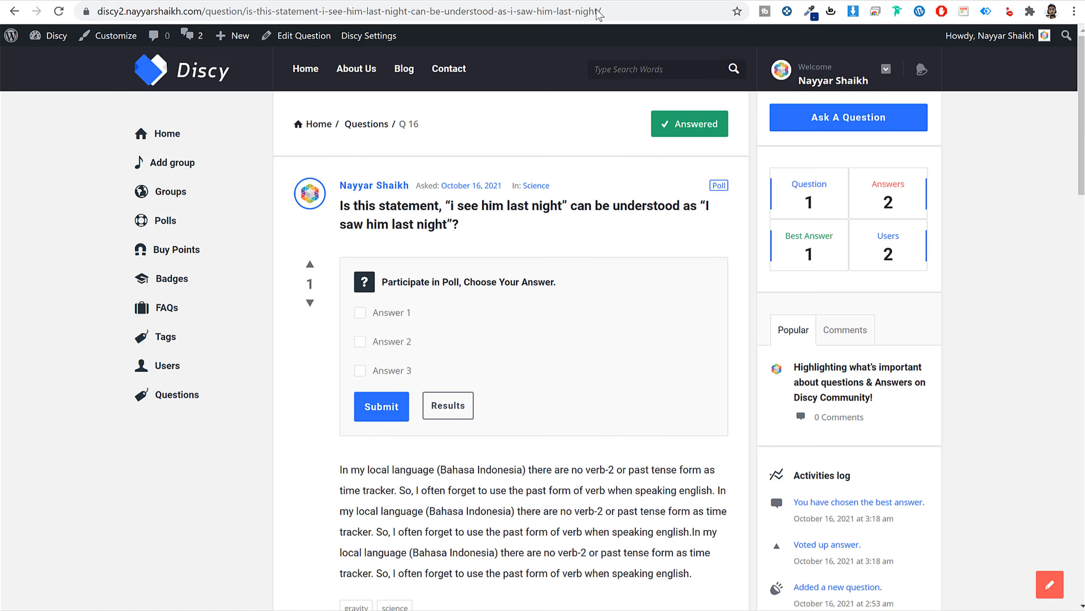
scroll(538, 303, down, 5)
drag(336, 265, 685, 366)
click(690, 367)
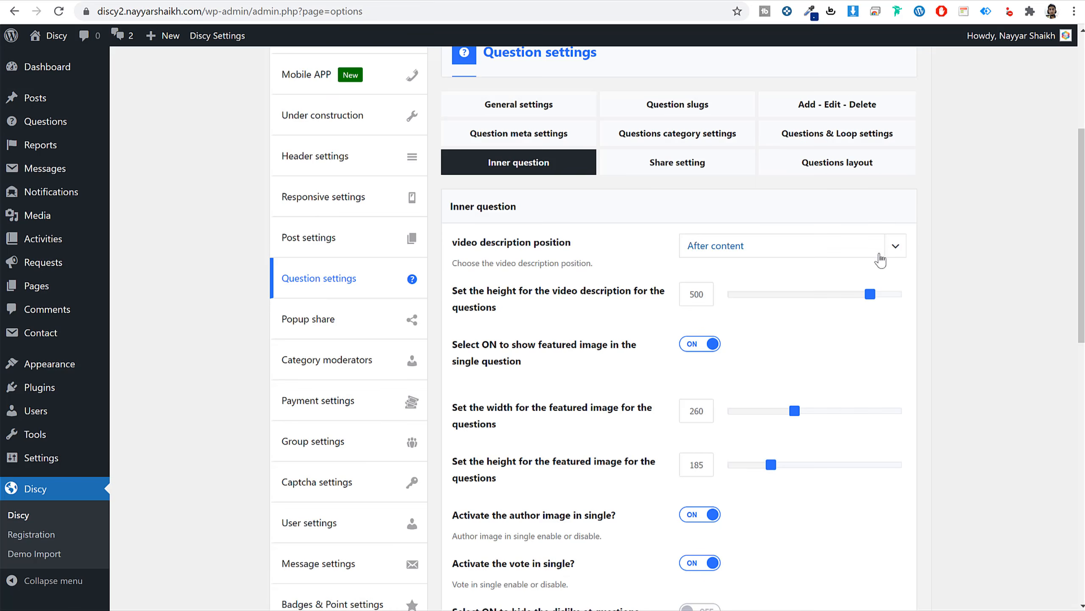
click(814, 252)
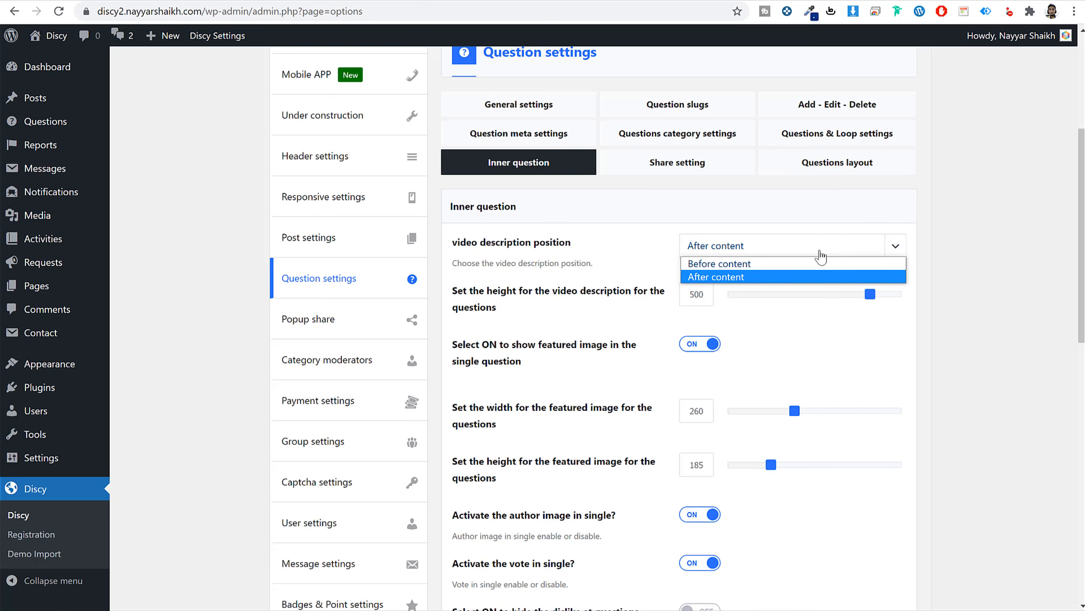
click(818, 252)
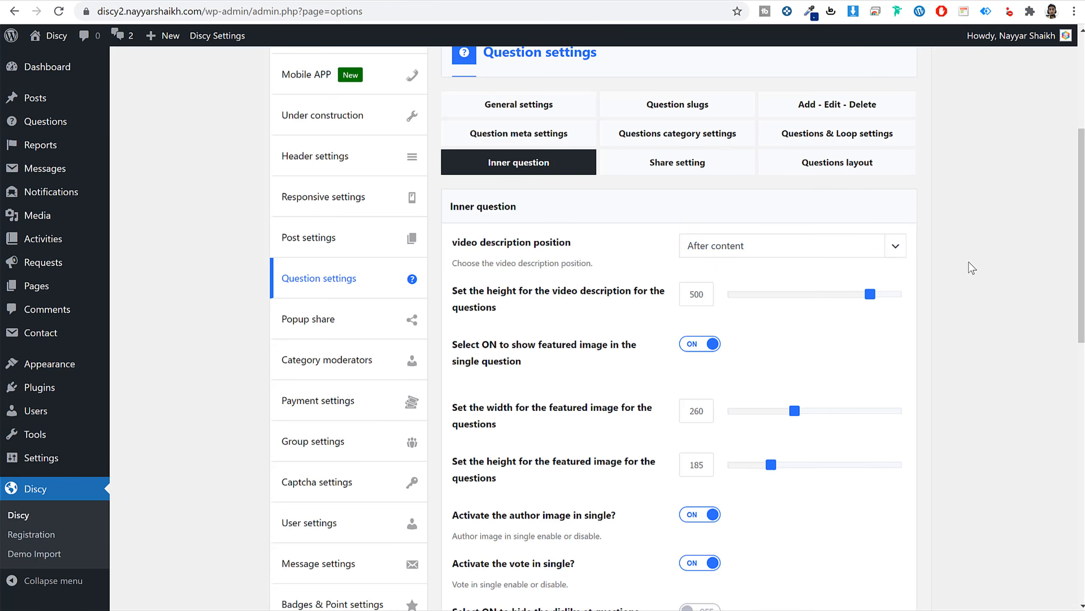
Switch on related questions after content and save the question settings.
scroll(641, 281, down, 2)
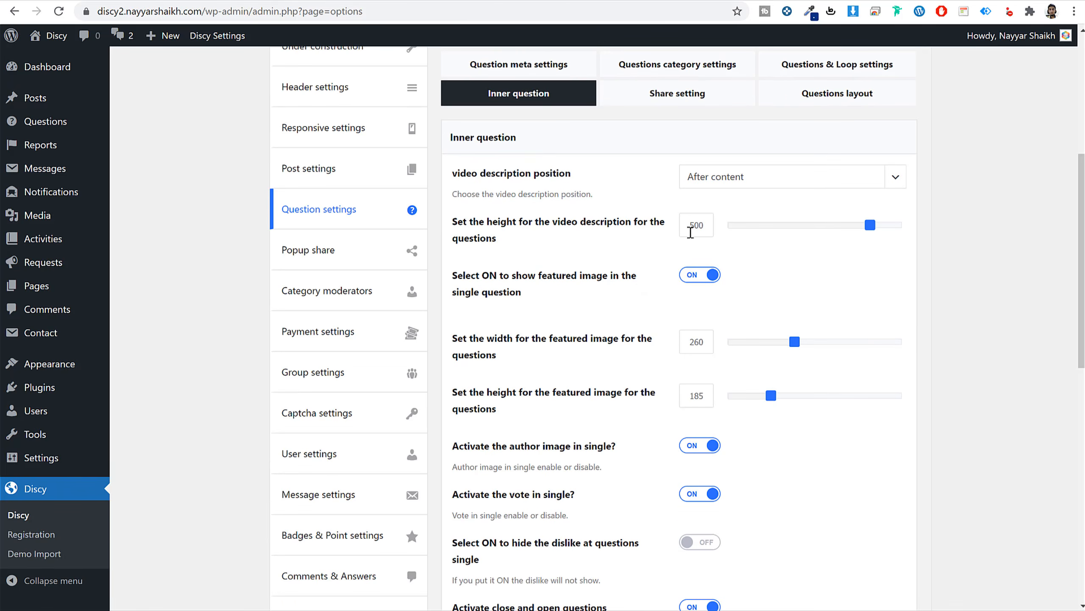
scroll(819, 295, down, 12)
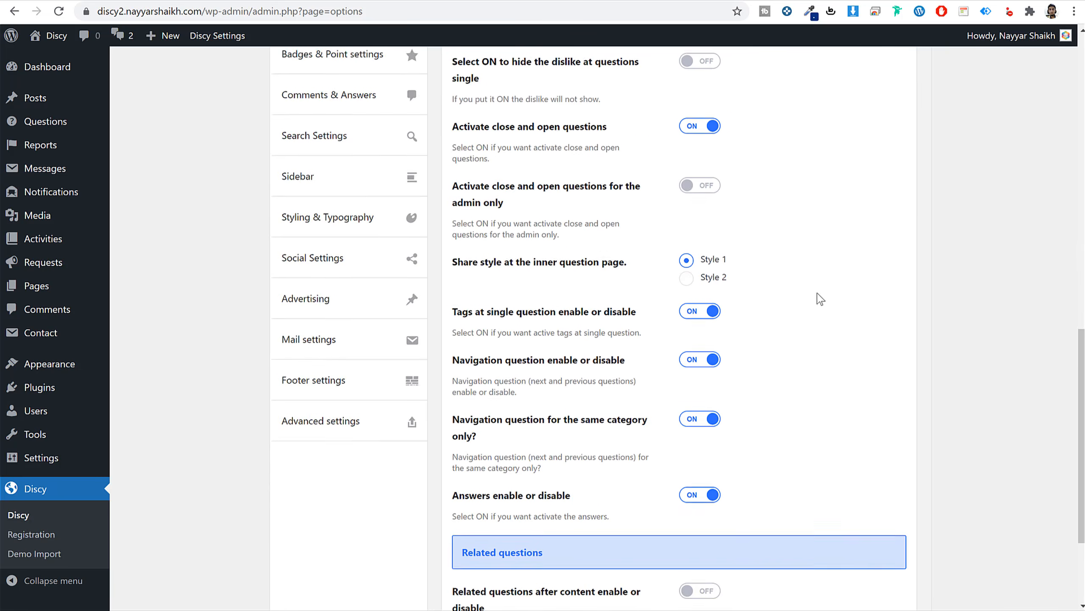
scroll(822, 308, down, 2)
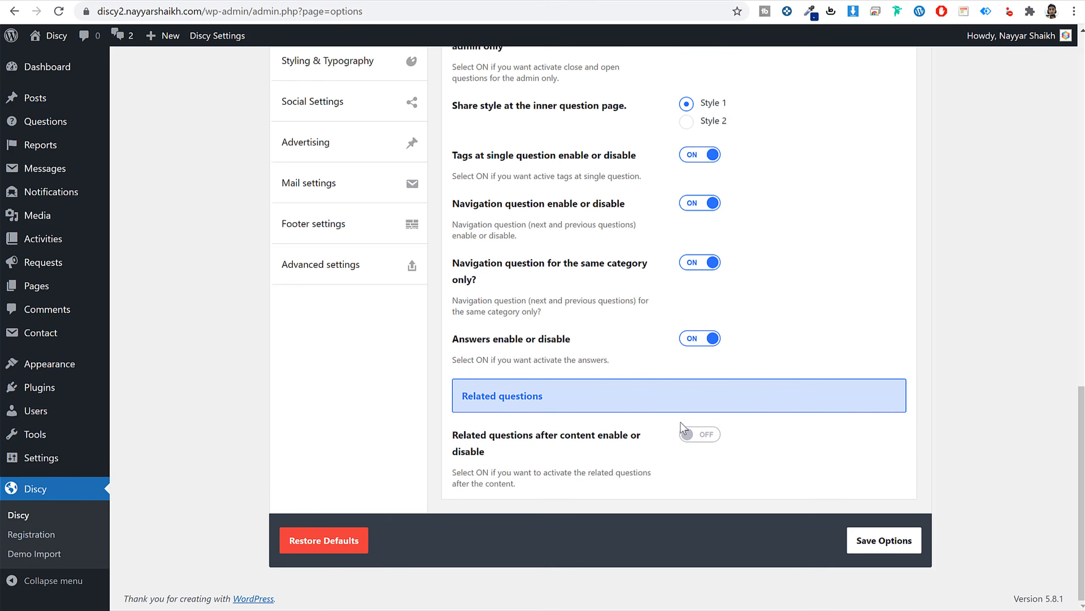
click(704, 437)
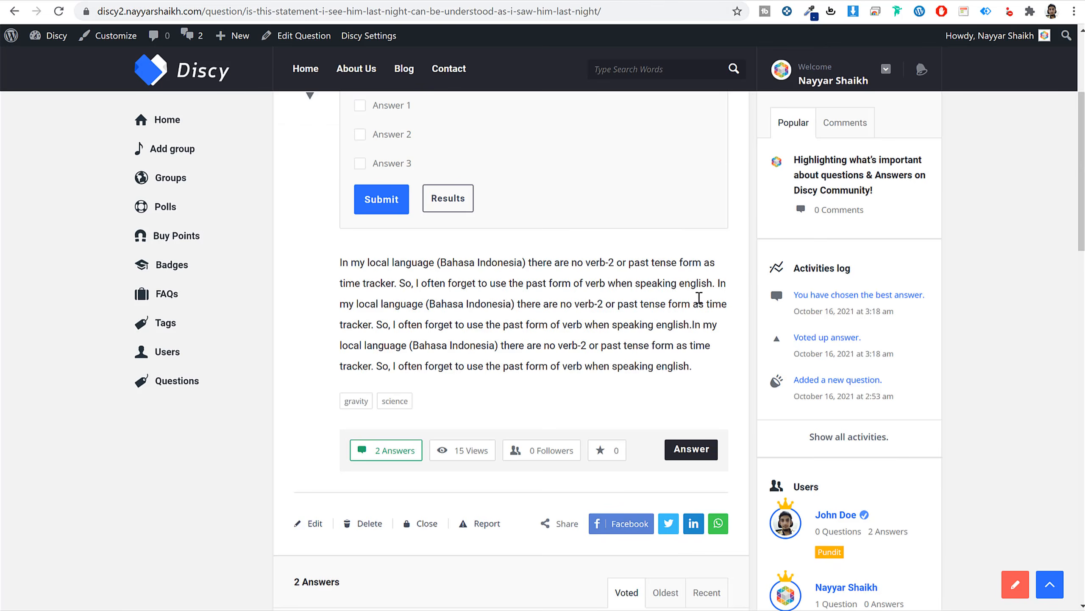
scroll(707, 308, down, 15)
scroll(484, 322, down, 5)
scroll(611, 125, up, 10)
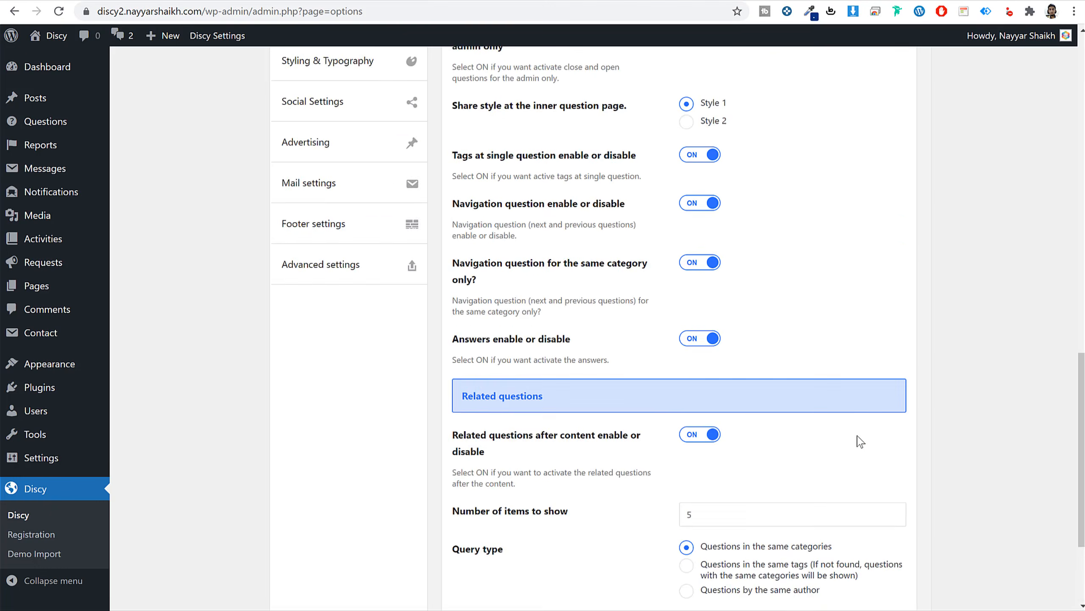
scroll(688, 271, down, 5)
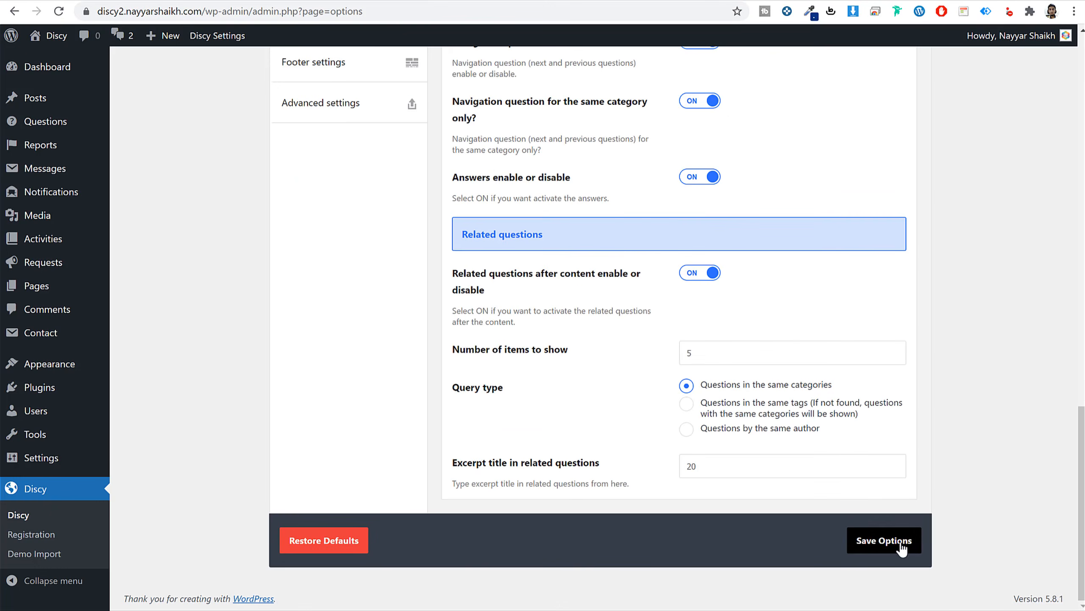
click(884, 540)
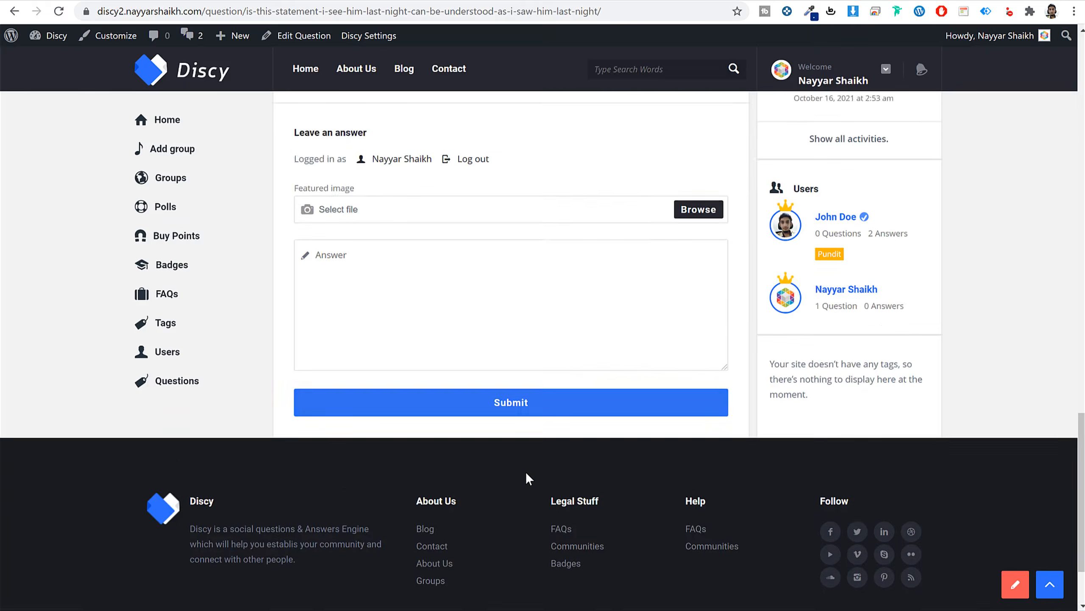
scroll(504, 423, down, 2)
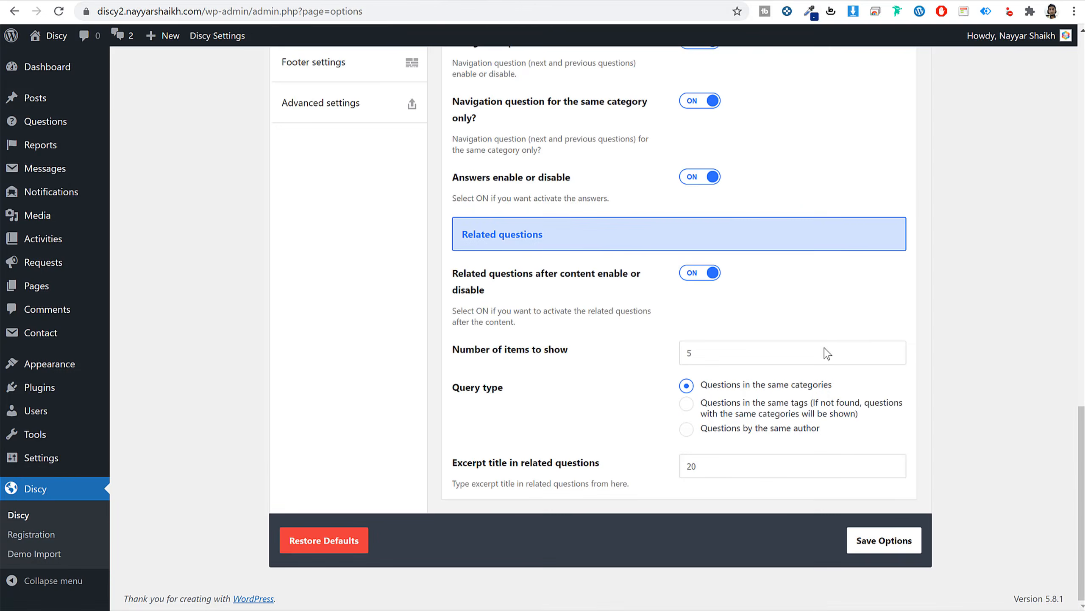
scroll(824, 359, up, 15)
scroll(708, 371, down, 1)
Try another question sidebar layout, then set the questions layout back to Default.
click(707, 353)
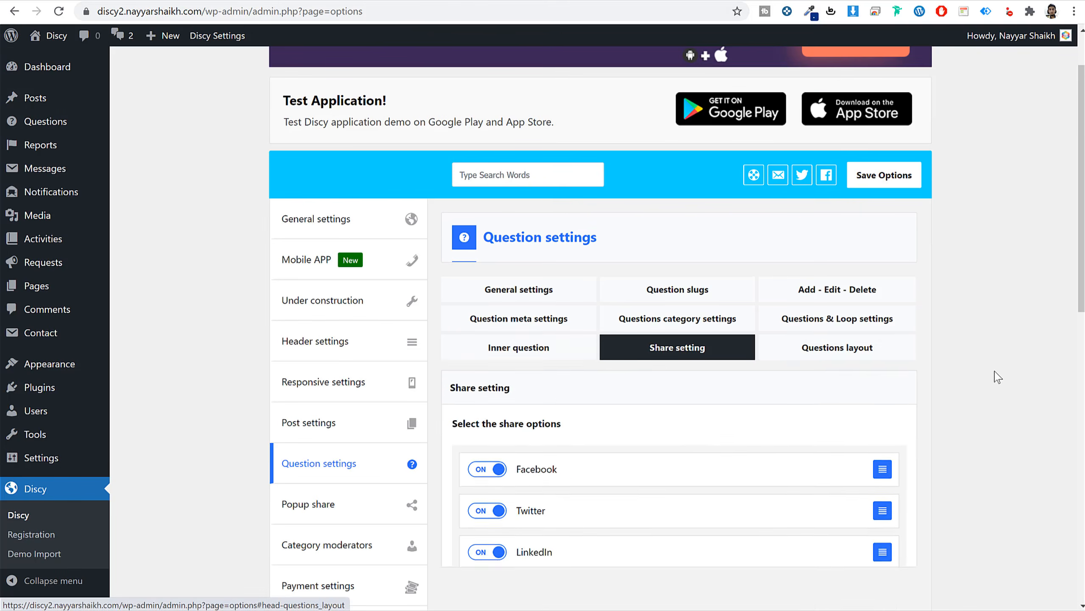
scroll(829, 376, down, 5)
click(872, 142)
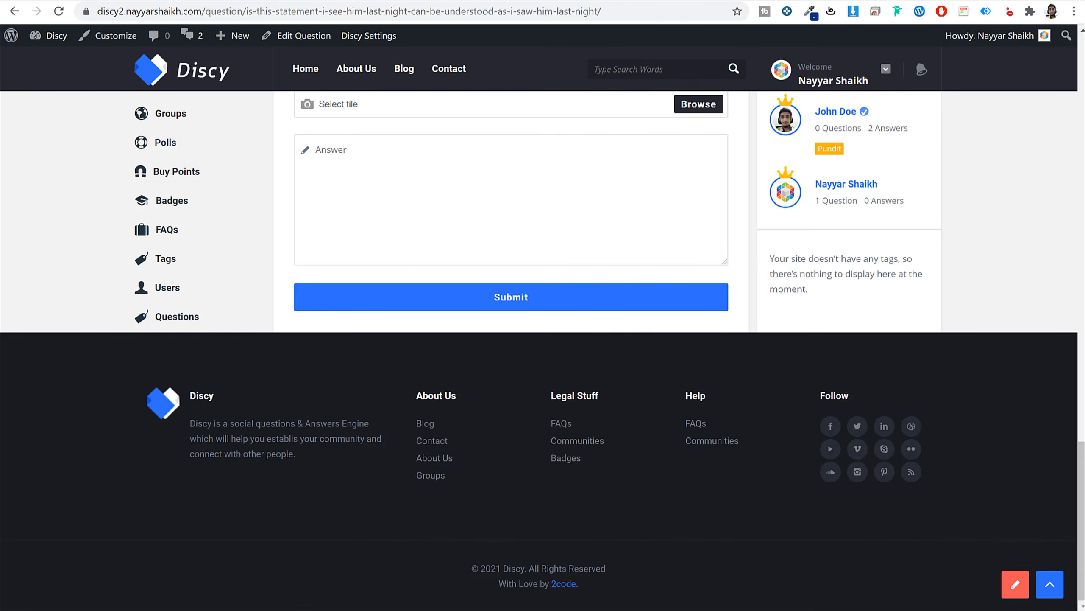
scroll(419, 284, up, 15)
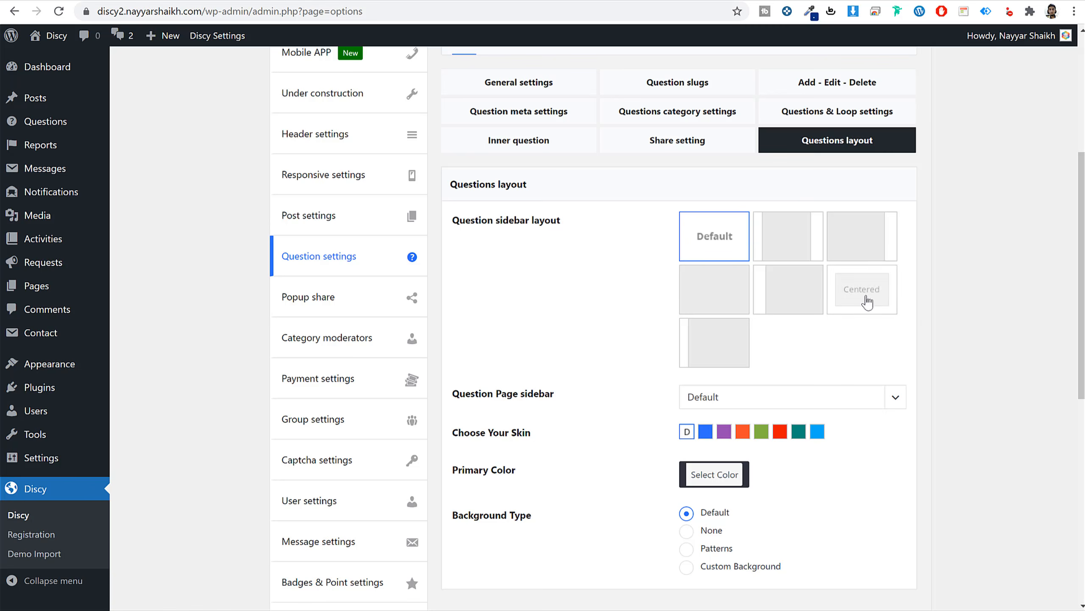
click(736, 335)
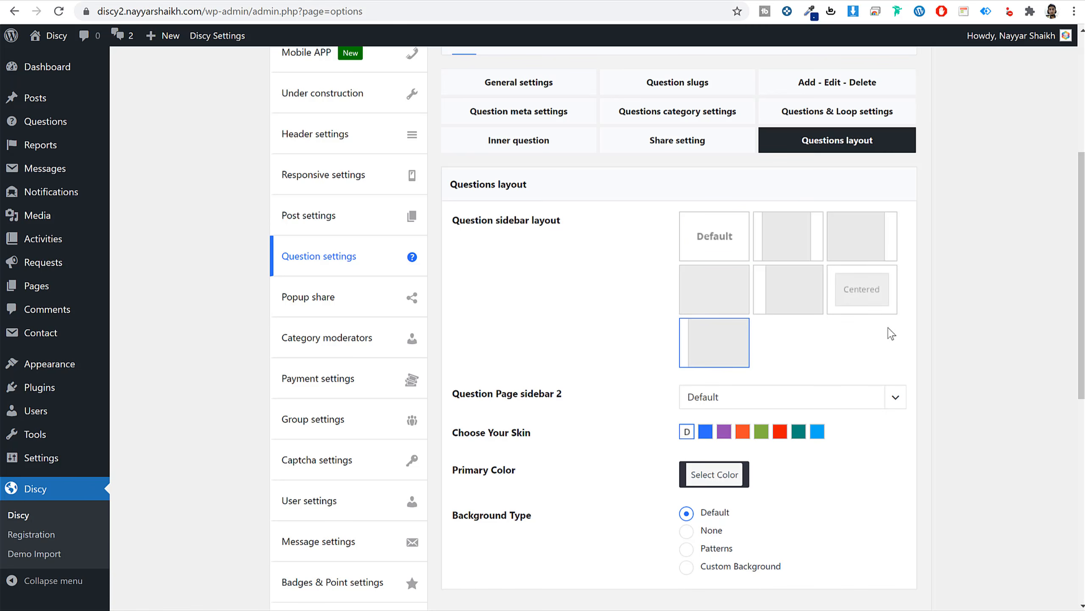
click(729, 257)
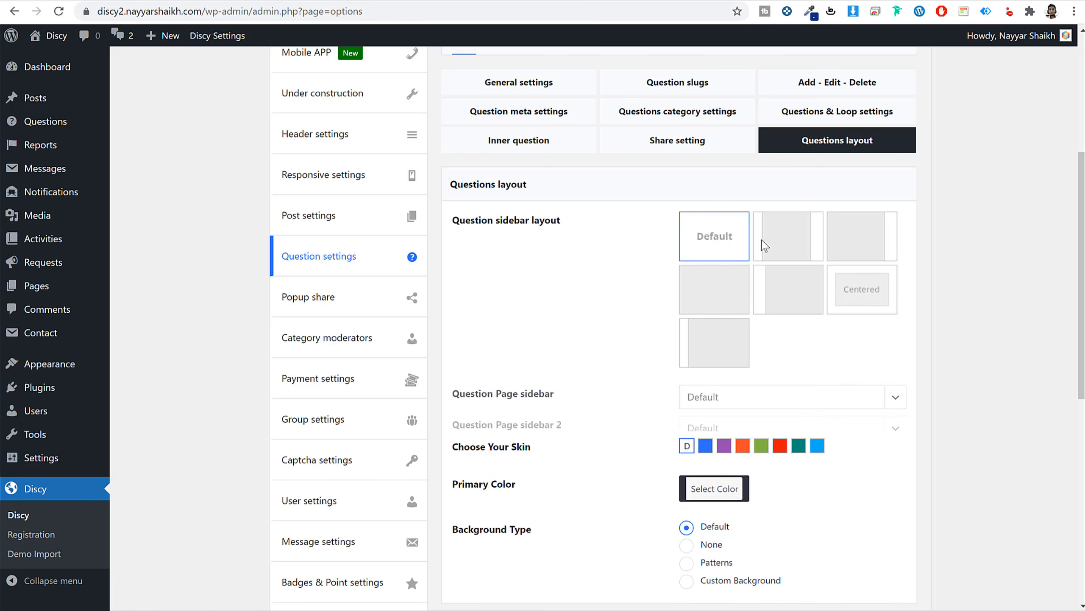
Pass through Popup share and Category moderators to reach Discy's Payment settings.
click(327, 301)
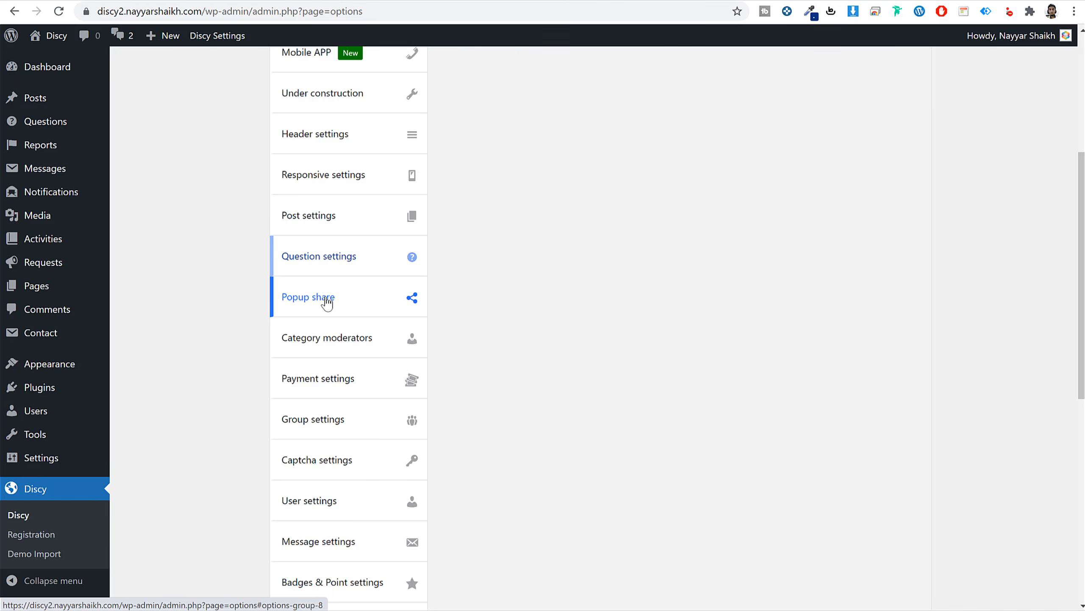
click(351, 352)
click(333, 380)
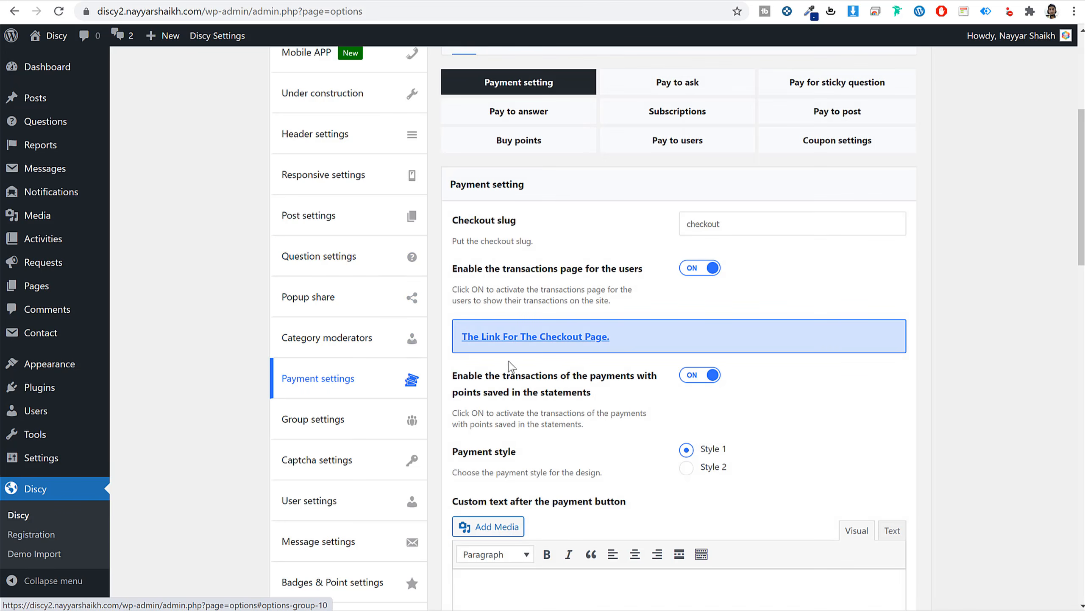
scroll(953, 295, up, 3)
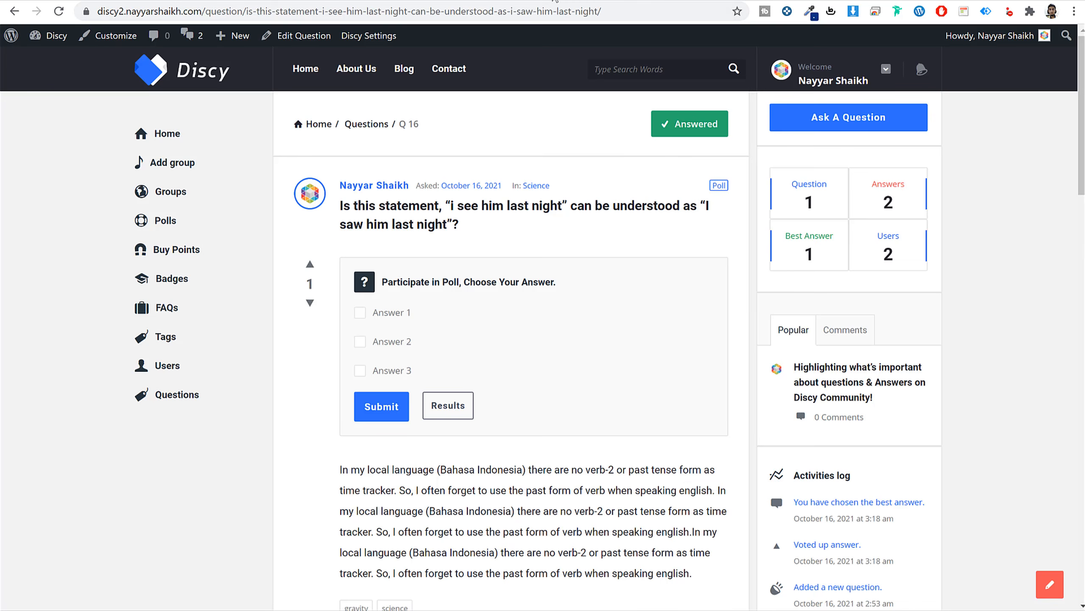
Confirm the own site's Buy Points page is unavailable, then open the demo site's Buy Points page.
click(177, 251)
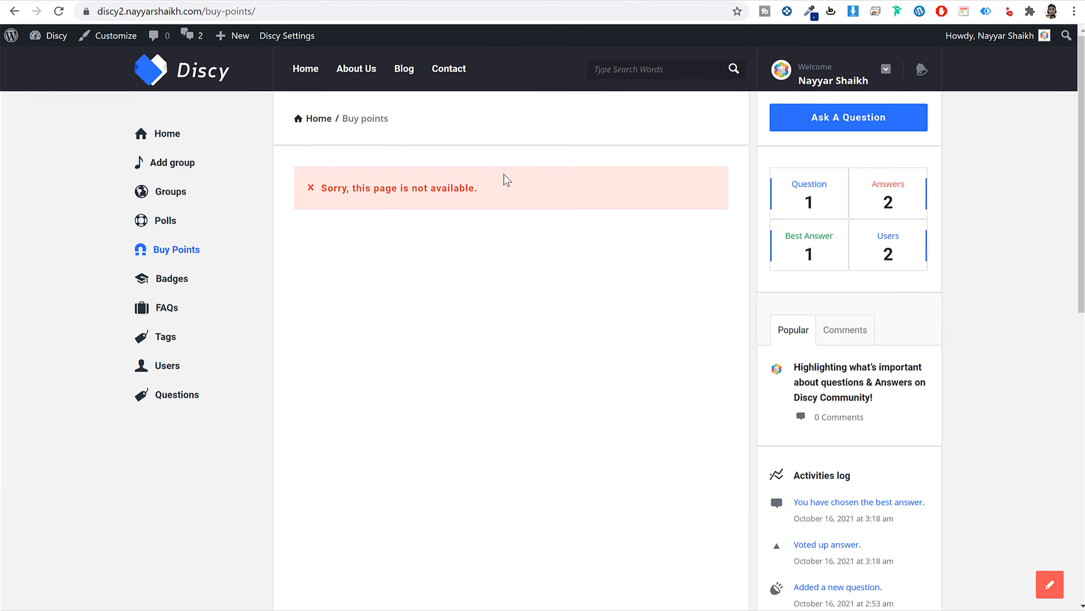
drag(509, 190, 325, 209)
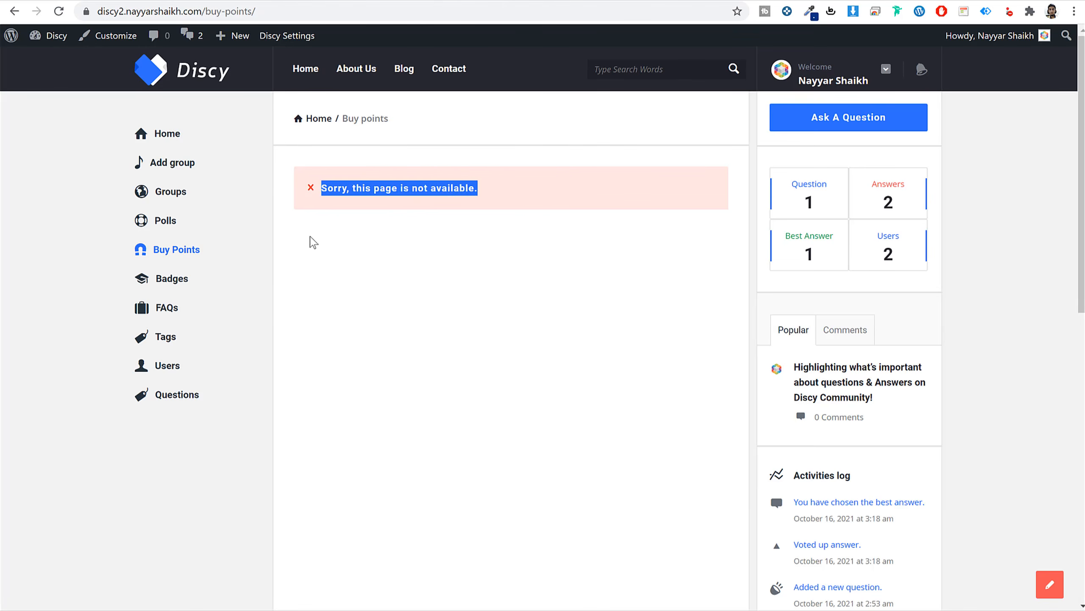
click(95, 0)
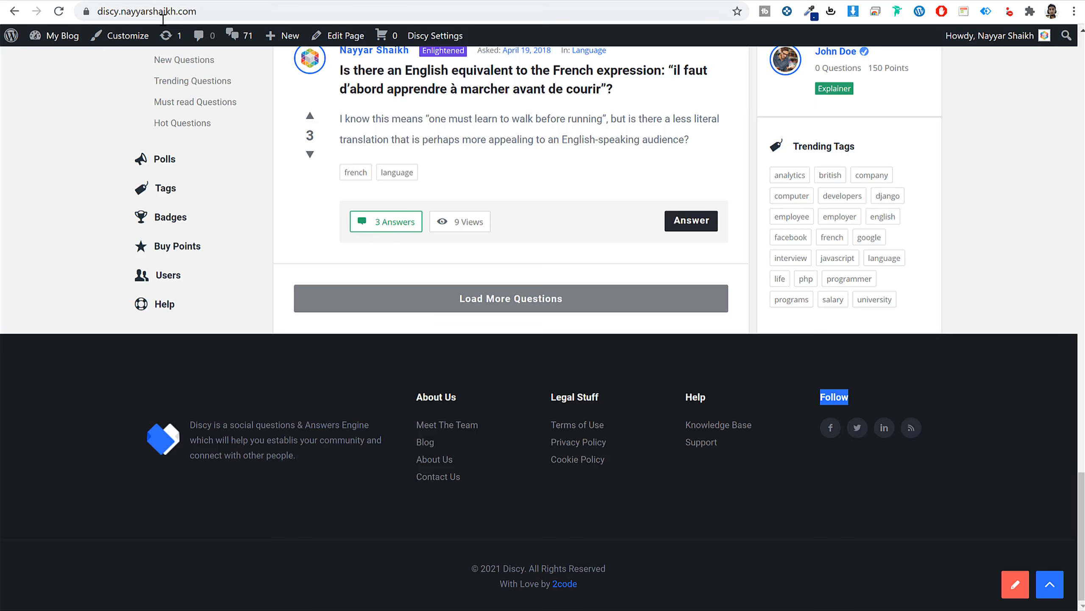
click(190, 246)
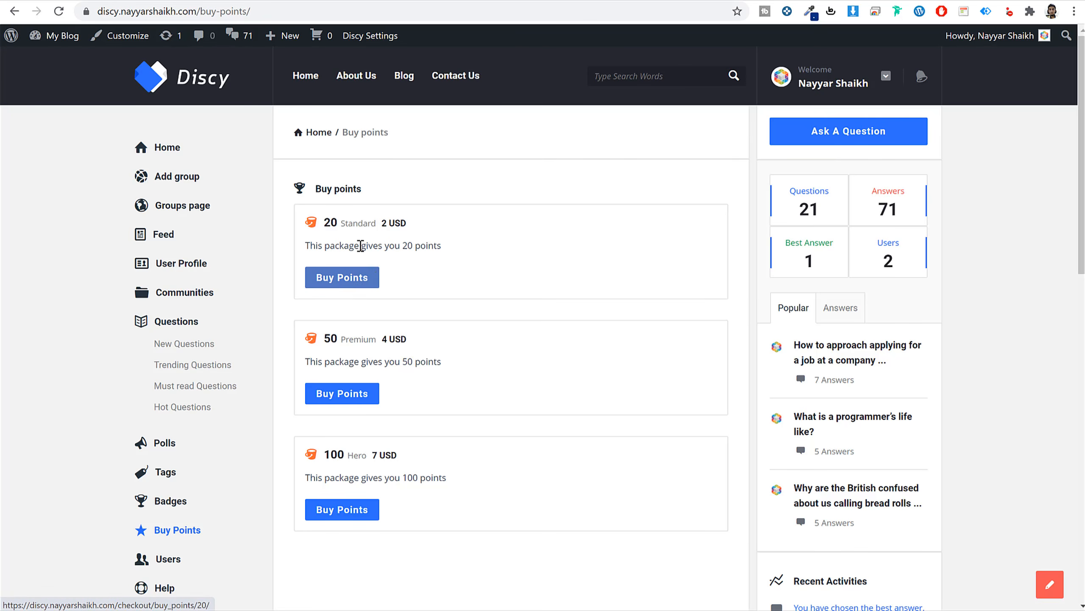
View the demo checkout for the 20-point Standard package with card payment, then return to admin.
click(363, 277)
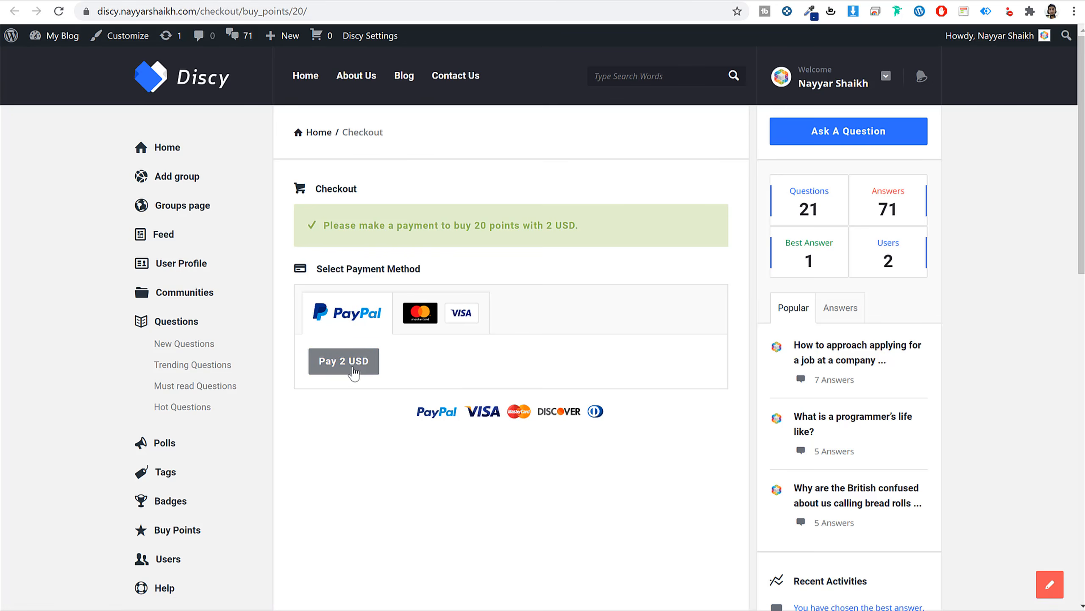
drag(474, 226, 532, 227)
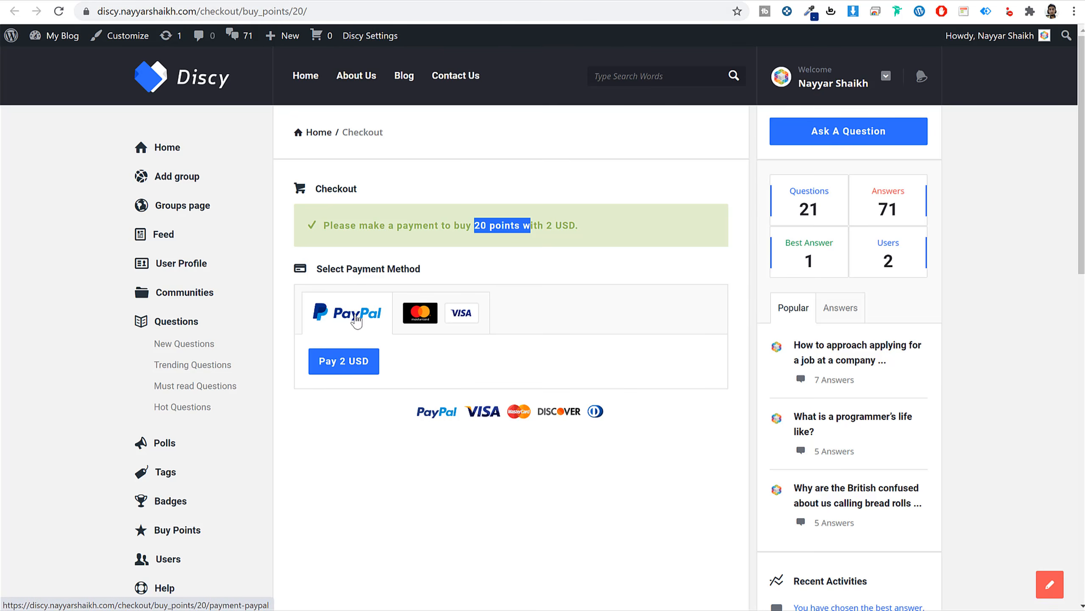
click(431, 313)
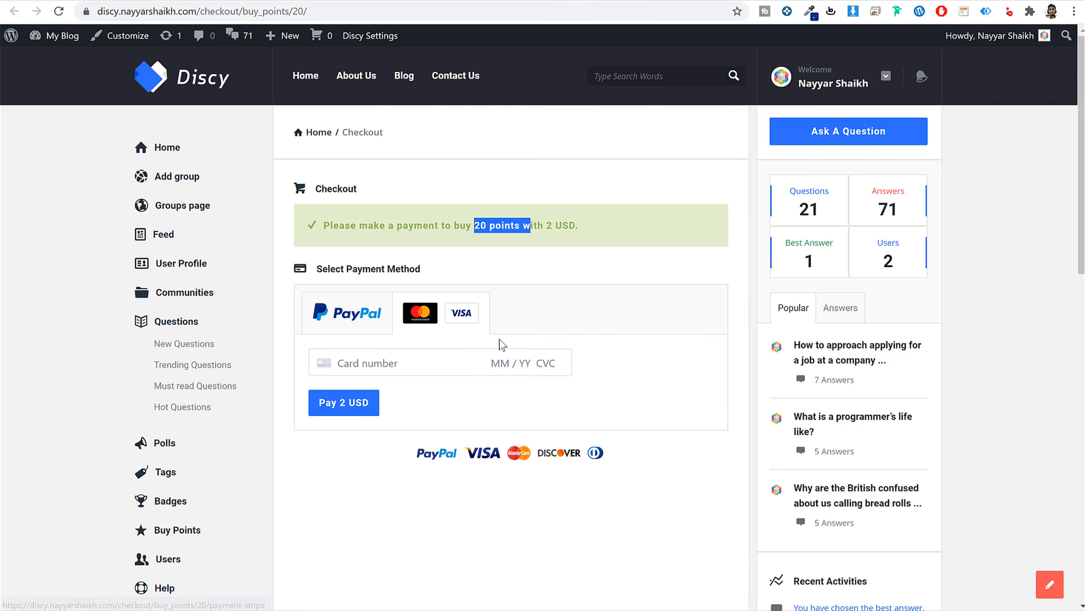
click(541, 1)
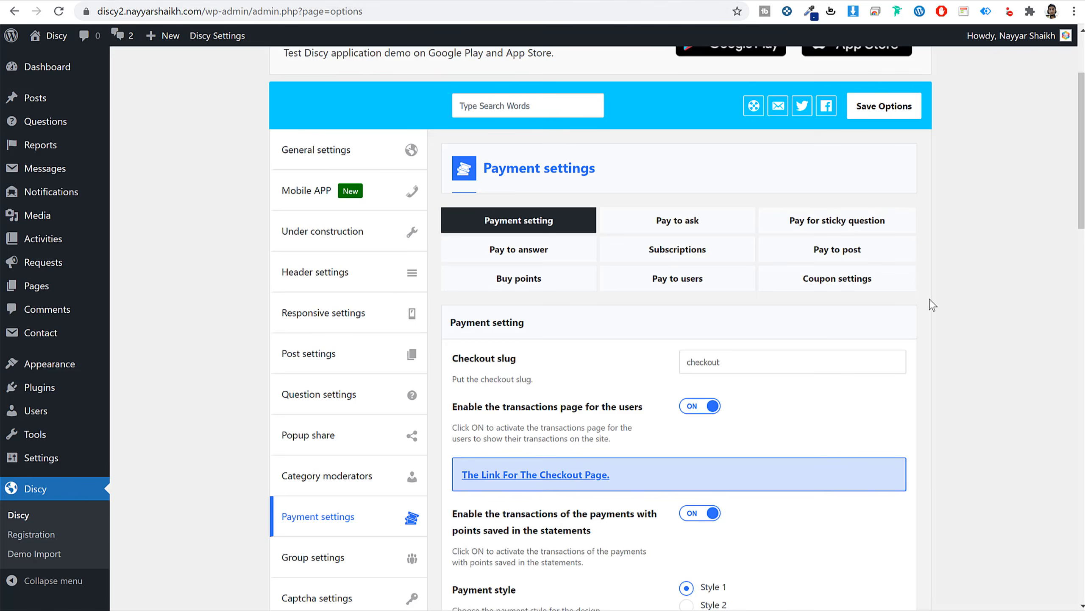
Turn on Bank Transfer as a payment method in Payment settings.
scroll(984, 363, down, 10)
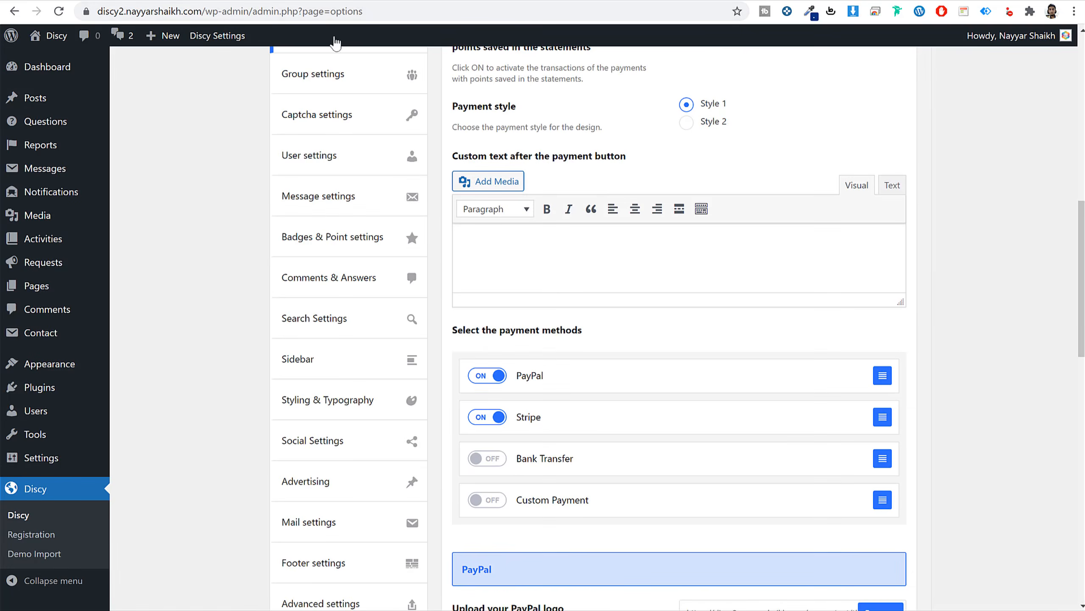
click(133, 0)
drag(364, 222, 315, 219)
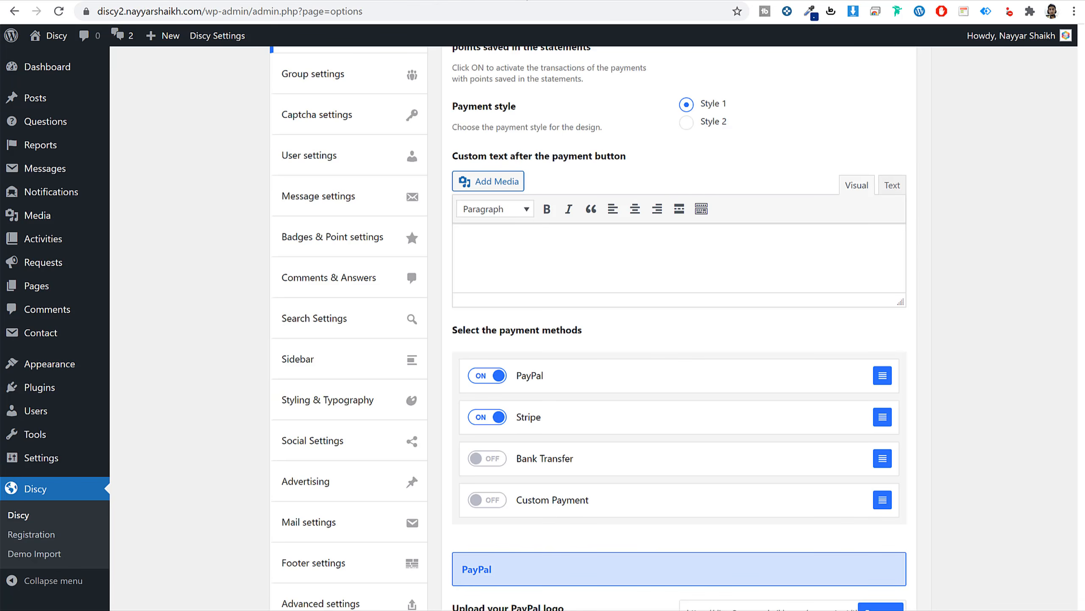
scroll(972, 256, up, 8)
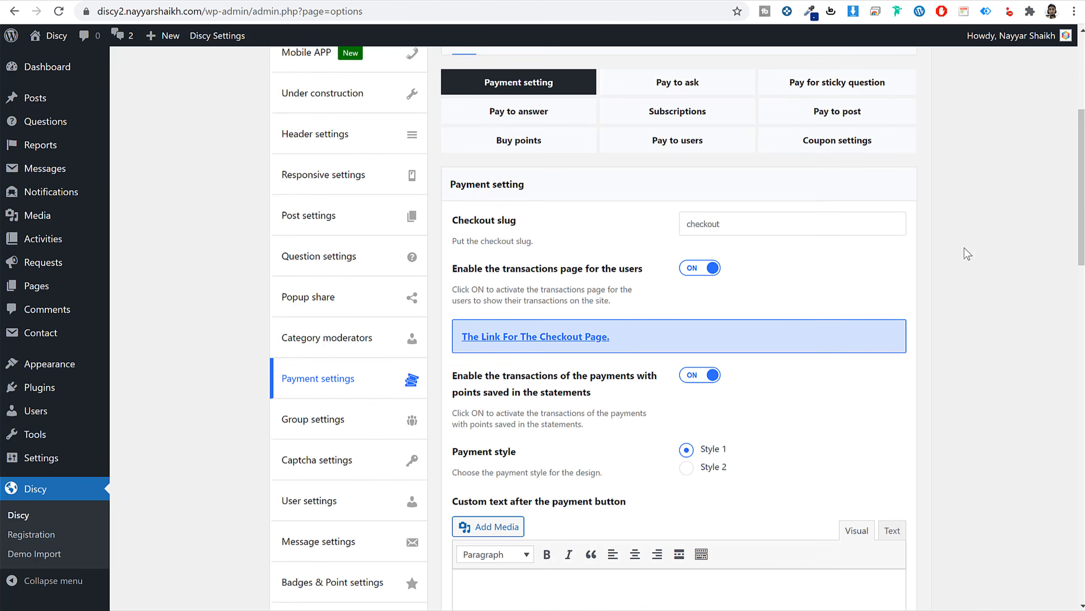
scroll(967, 253, down, 10)
scroll(966, 253, down, 3)
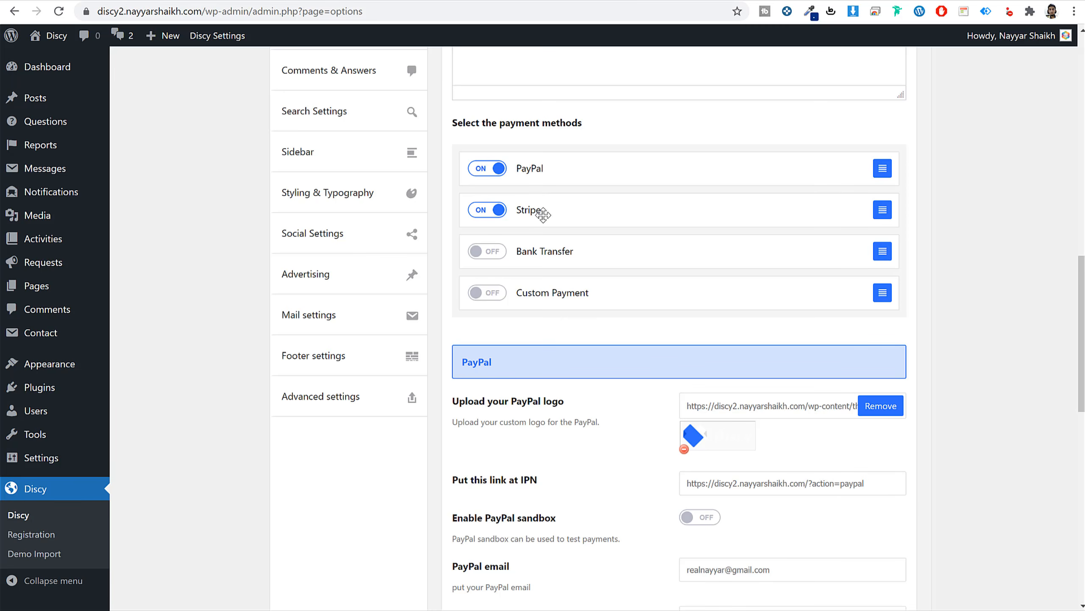
click(485, 255)
Review the PayPal email and the empty PayPal Live API username, password and signature fields.
scroll(940, 296, down, 10)
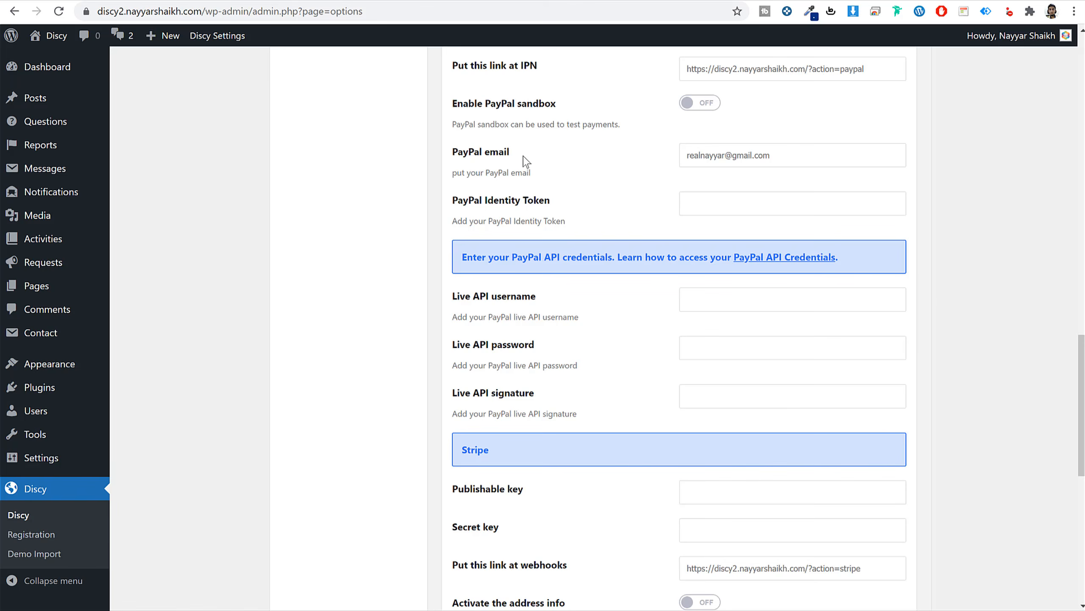
drag(527, 151, 457, 151)
double_click(736, 155)
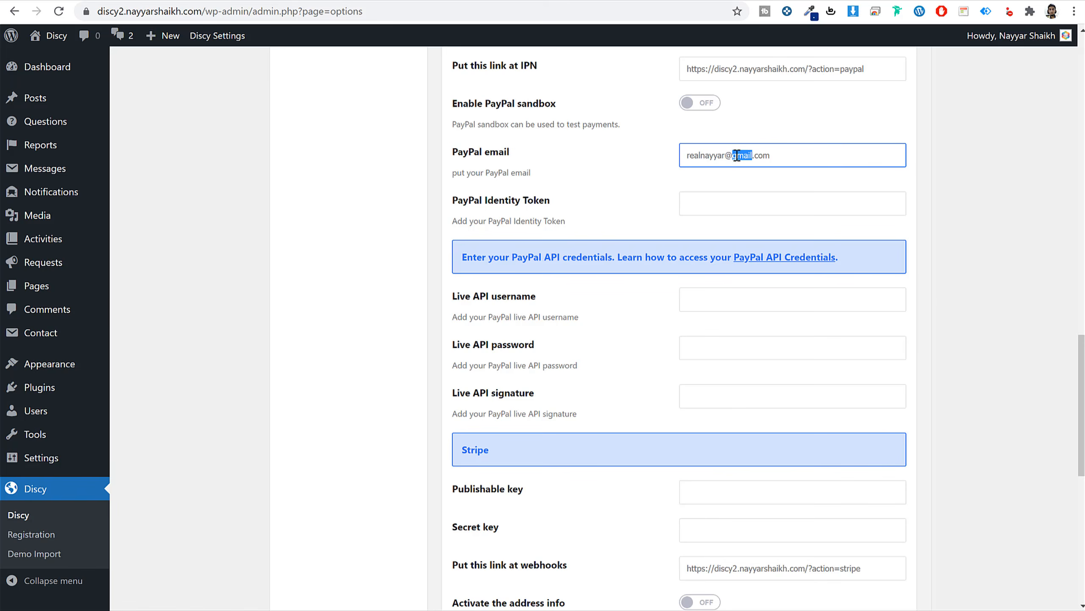
key(ctrl+a)
triple_click(785, 158)
drag(455, 298, 560, 306)
drag(471, 345, 570, 357)
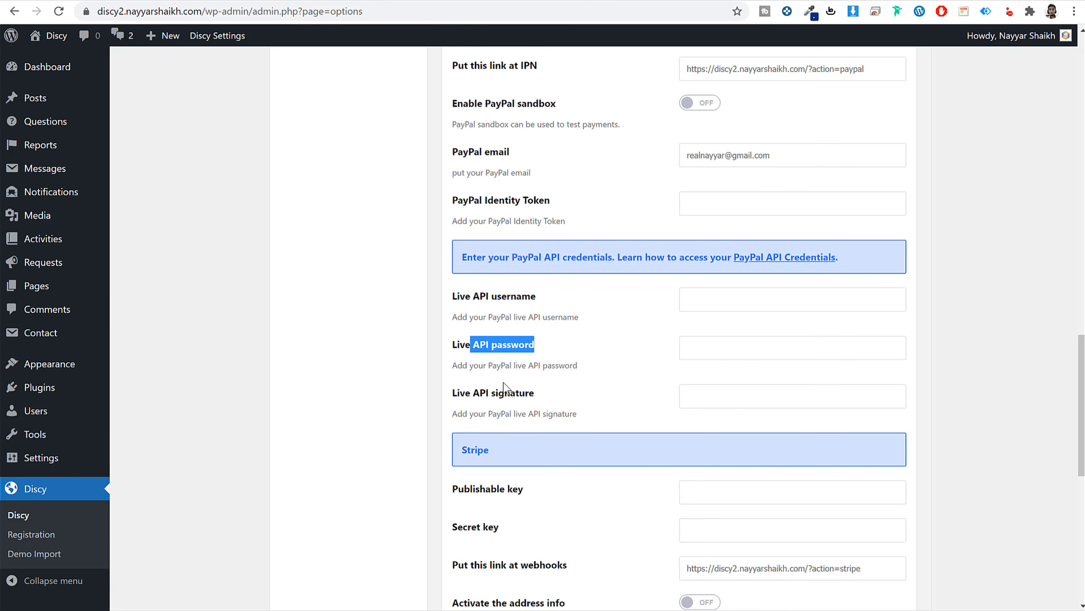
drag(504, 391, 612, 399)
click(612, 399)
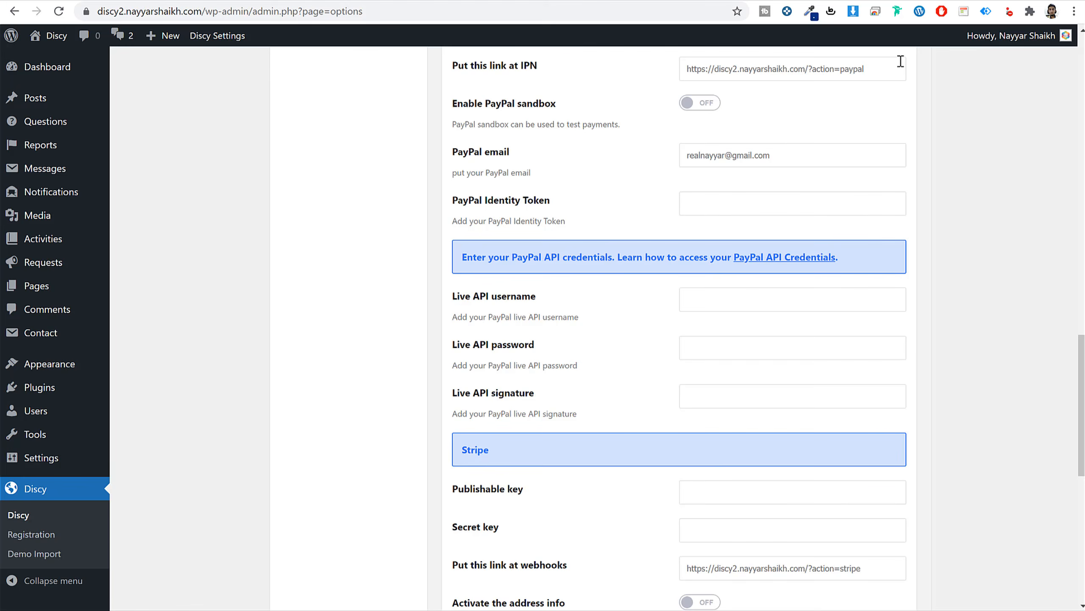
Open PayPal's API credentials page at businessmanage/credentials/apiAccess in a new tab.
key(ctrl+t)
text(paypal.com)
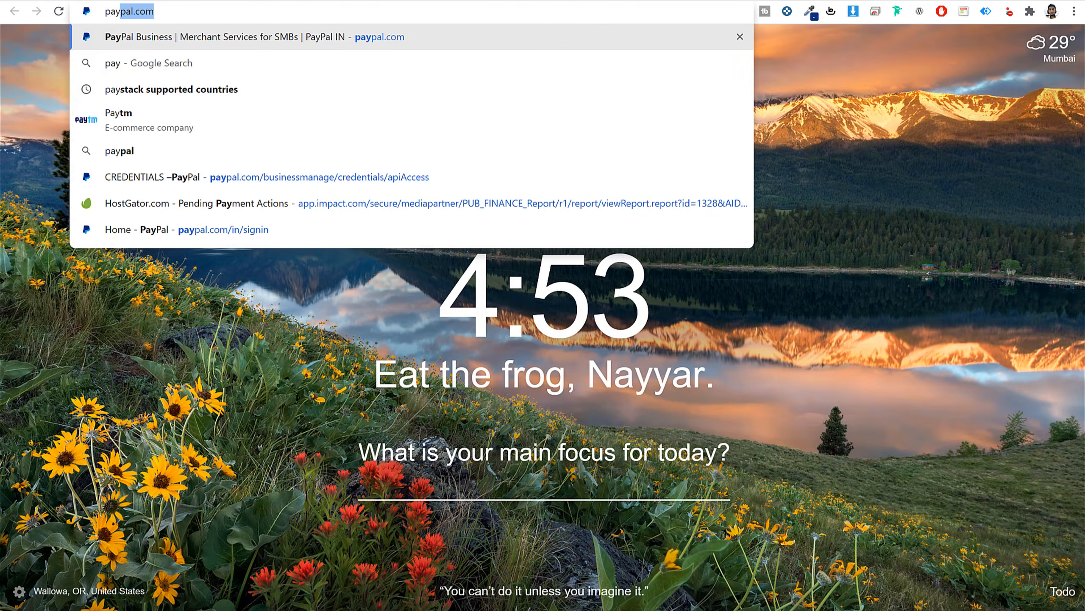
key(Return)
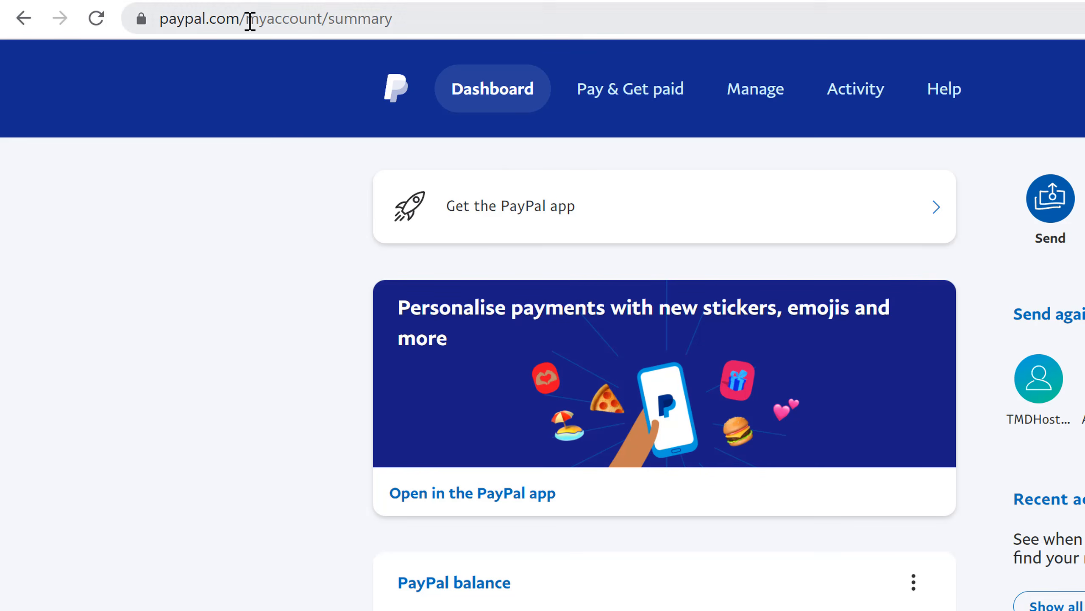
drag(248, 18, 1047, 24)
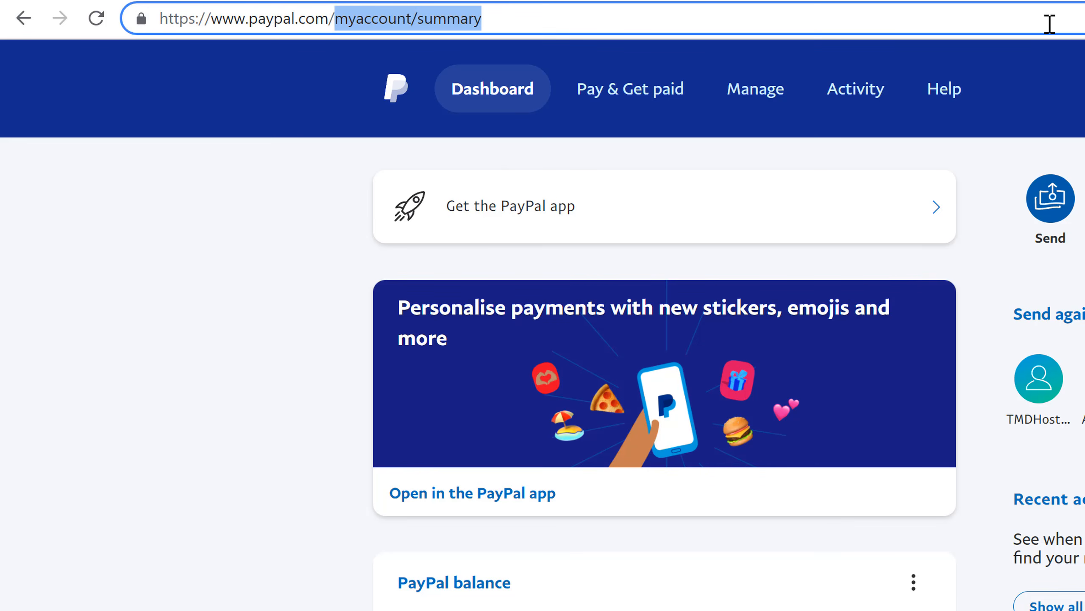
key(BackSpace)
key(Down)
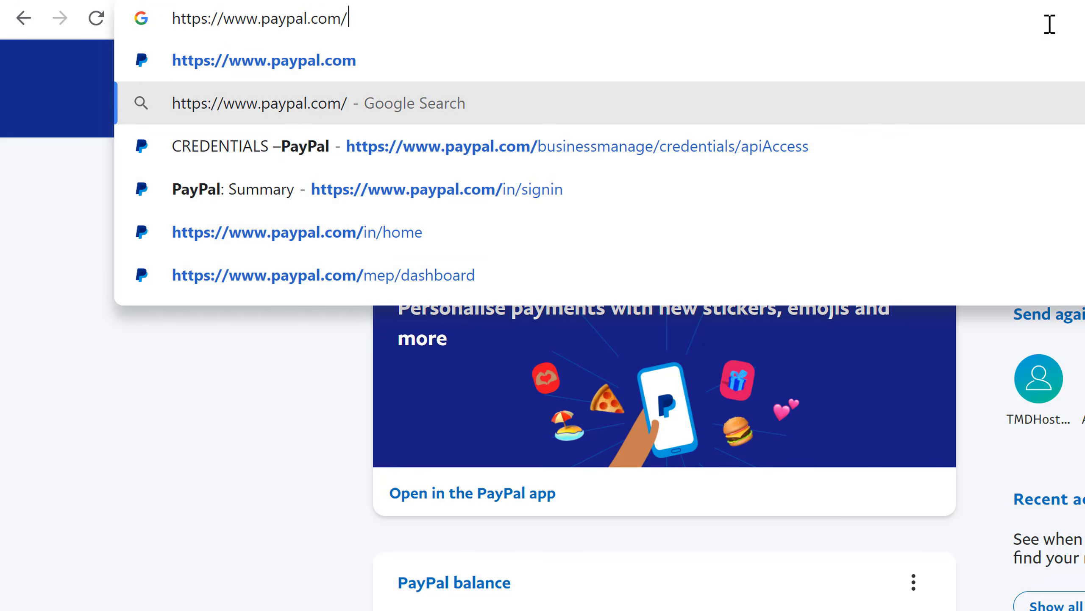
key(Down)
key(Return)
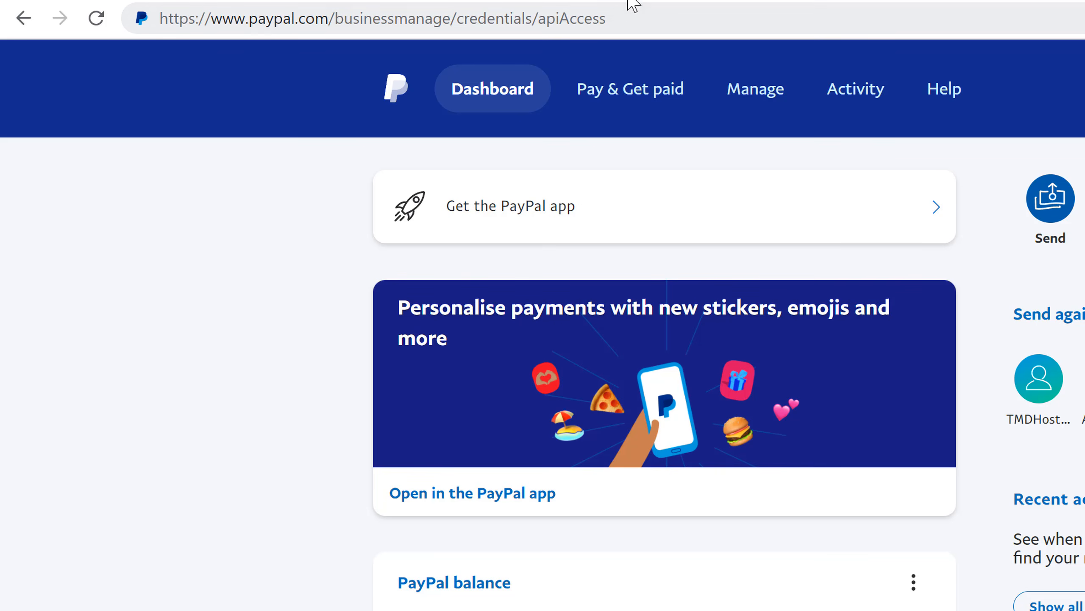
click(614, 19)
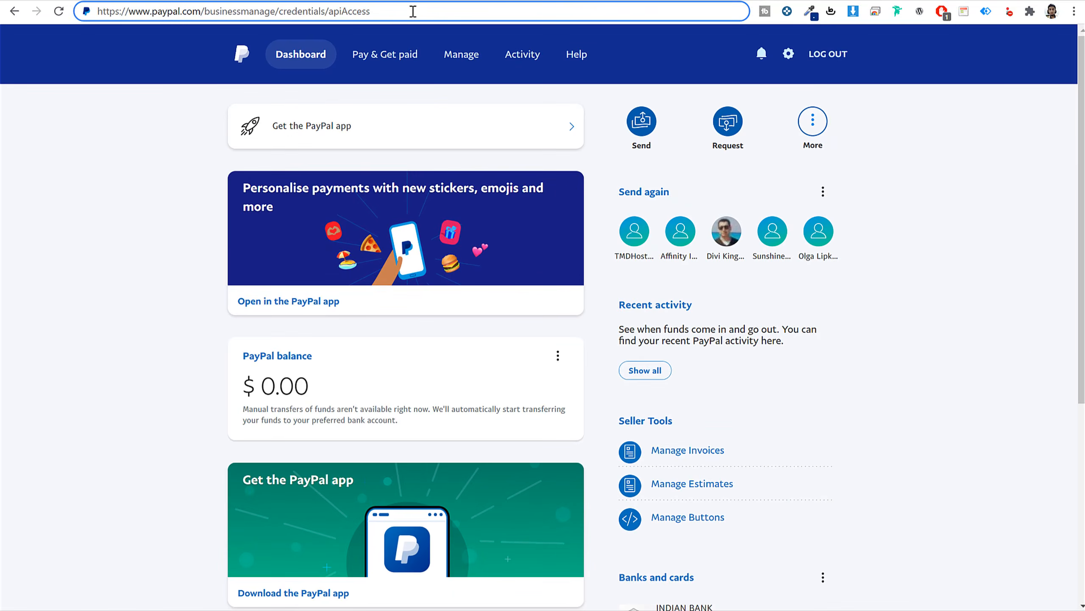
key(Return)
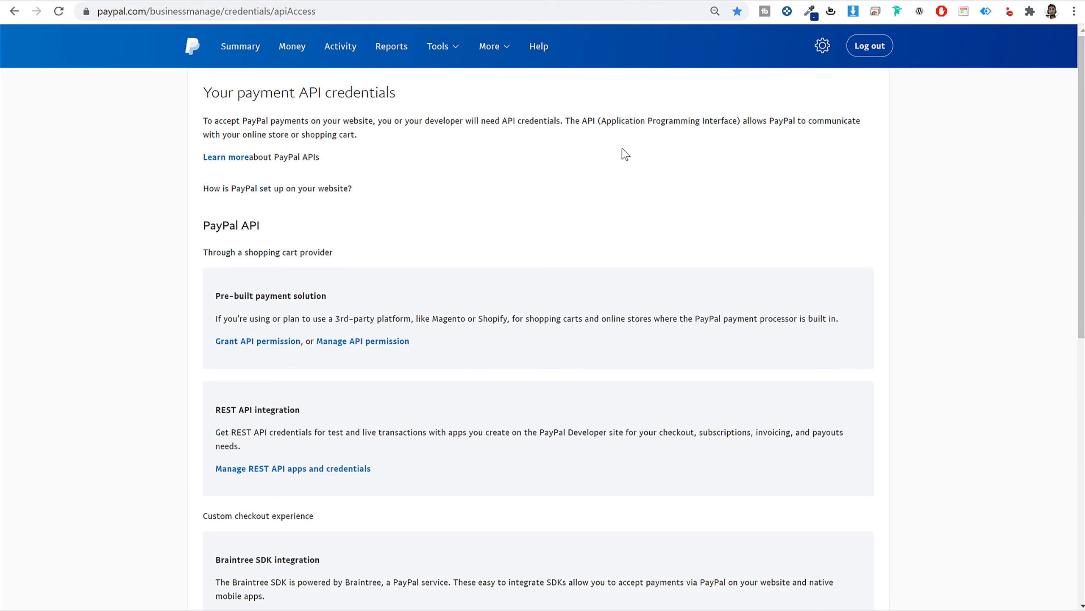
Open the NVP/SOAP classic API credentials and reveal the API username.
scroll(630, 189, down, 6)
scroll(631, 190, down, 3)
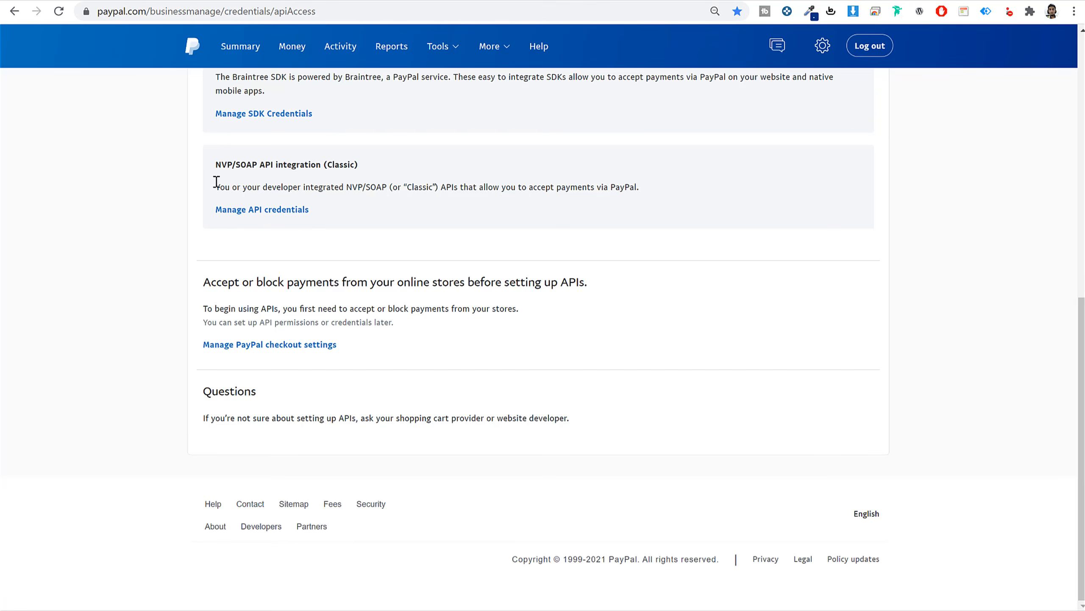
drag(216, 168, 344, 160)
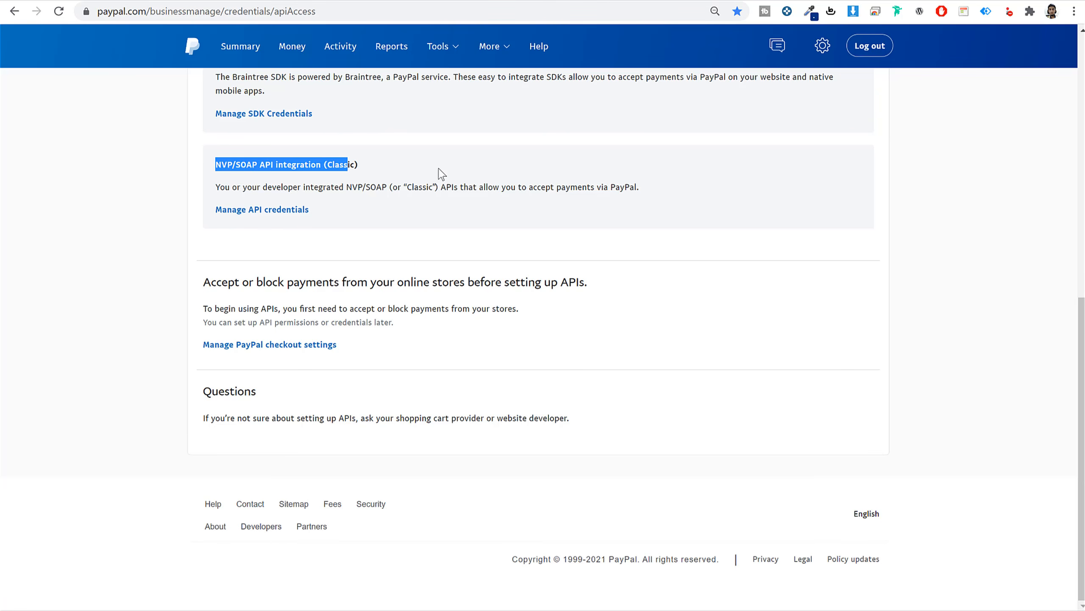
click(276, 211)
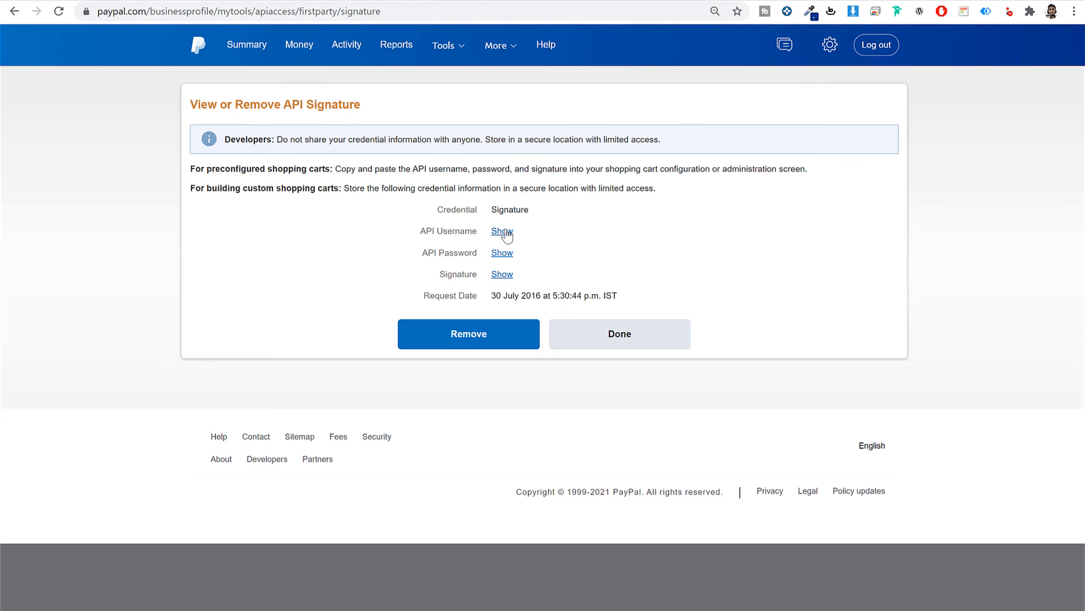
click(504, 232)
key(ctrl+c)
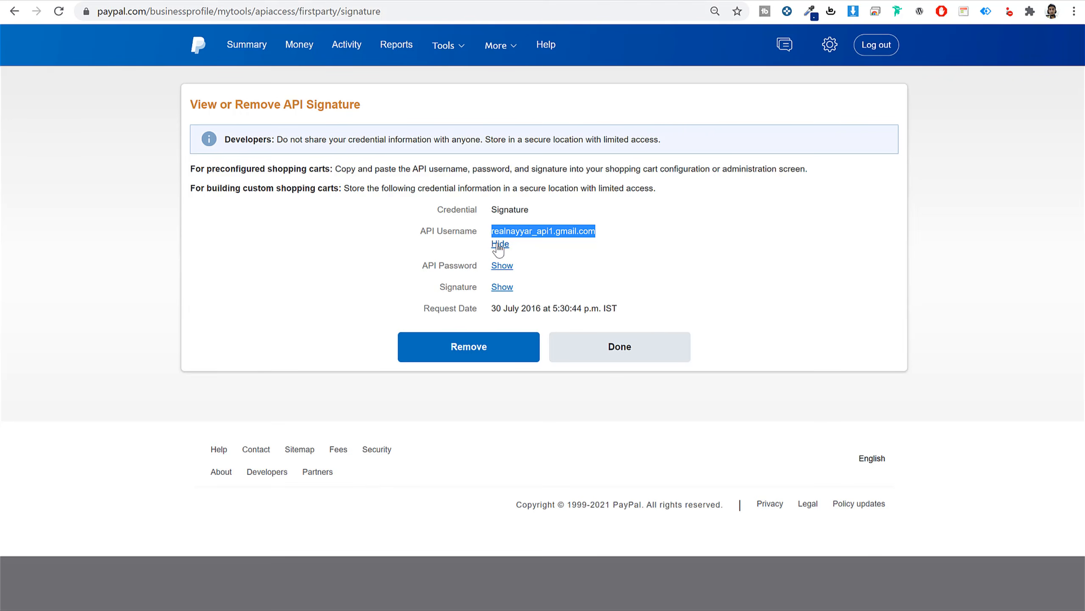
click(499, 244)
Paste the PayPal API credentials into Discy's Live API username, password and signature fields.
key(ctrl+Tab)
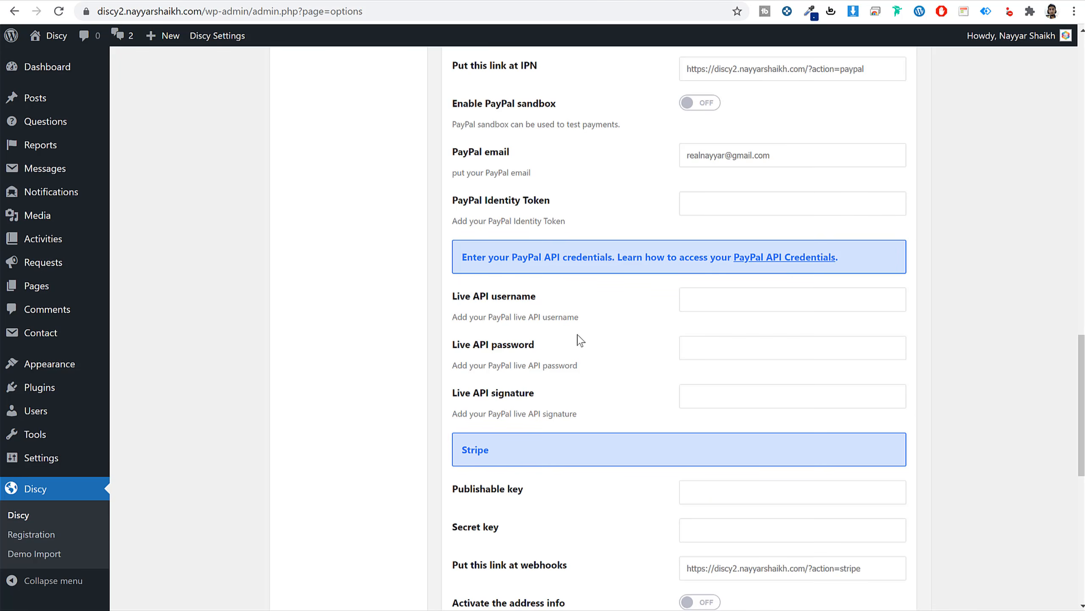
click(722, 298)
key(ctrl+v)
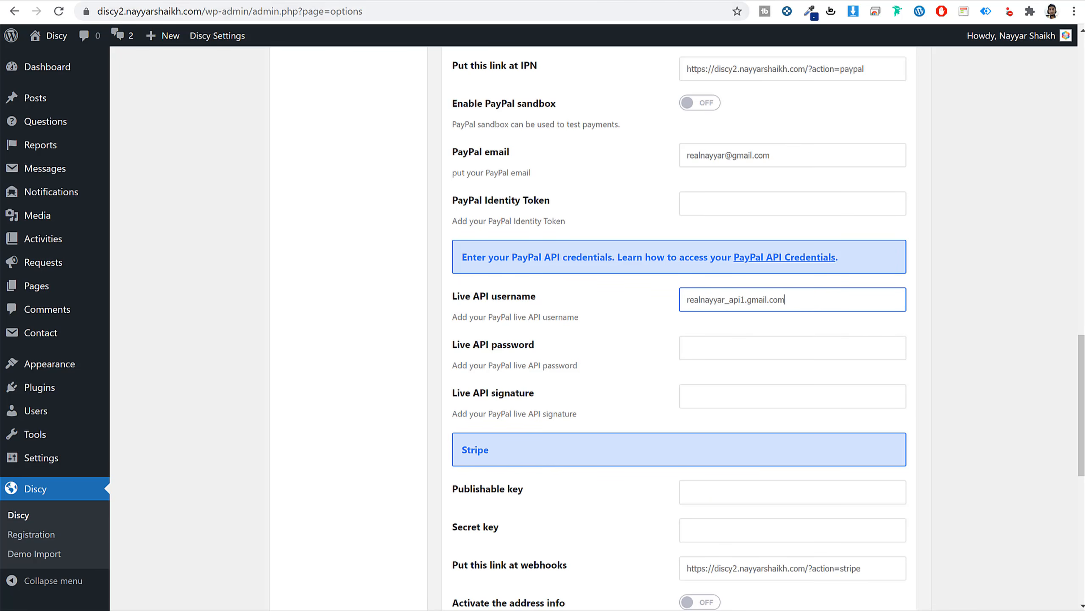
key(ctrl+Tab)
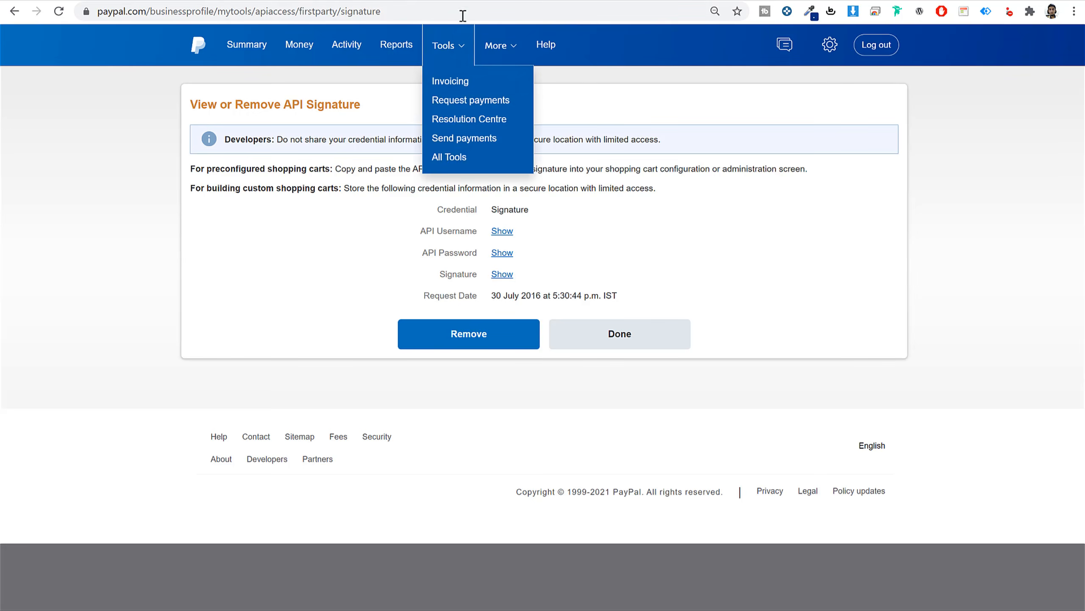
key(ctrl+Tab)
key(ctrl+Tab)
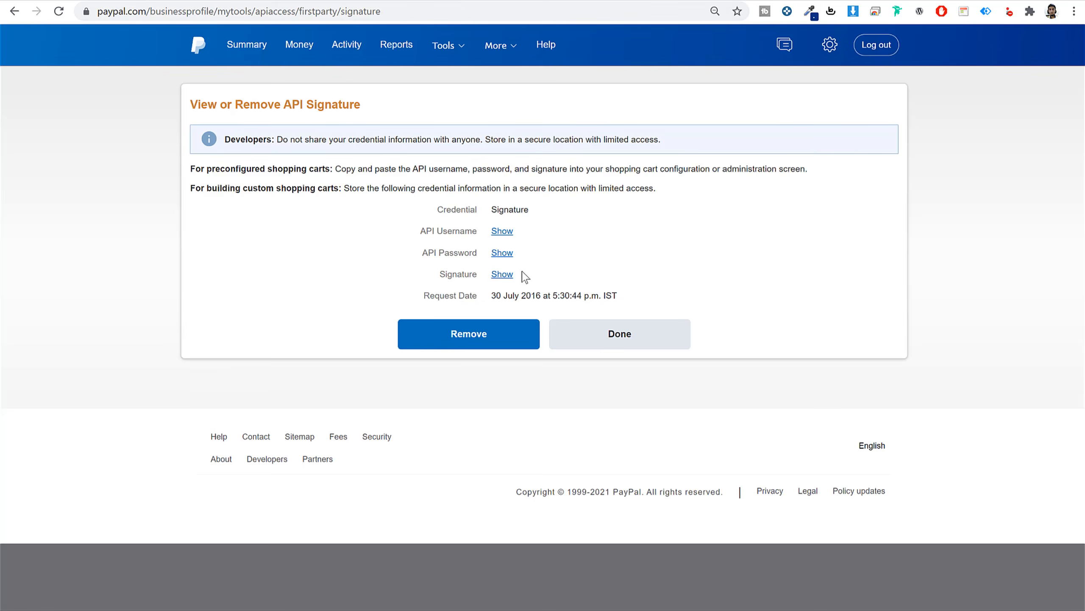
key(ctrl+Tab)
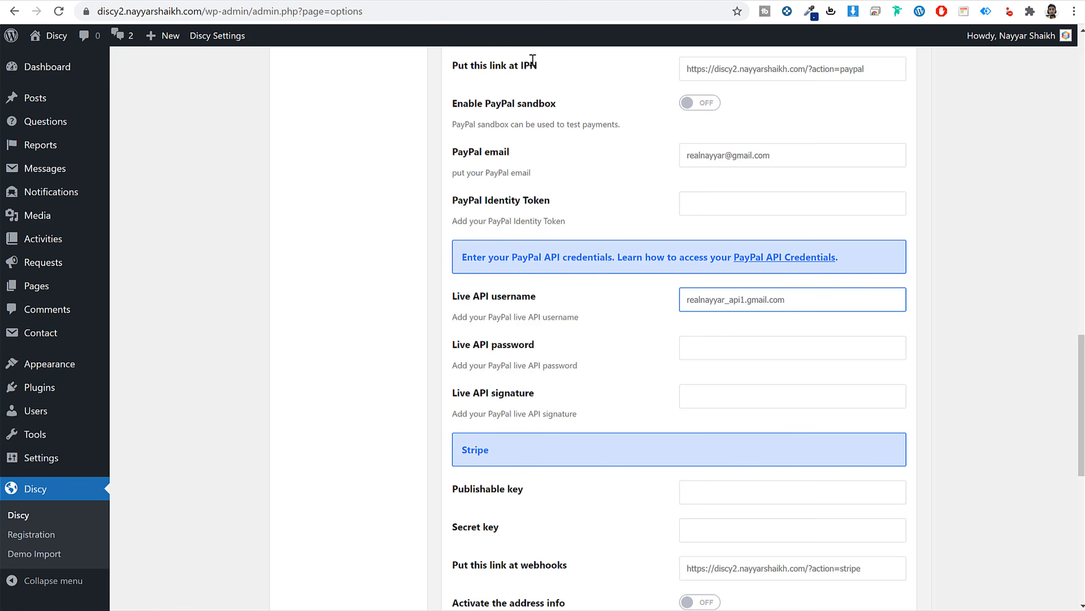
key(ctrl+Tab)
key(ctrl+Tab)
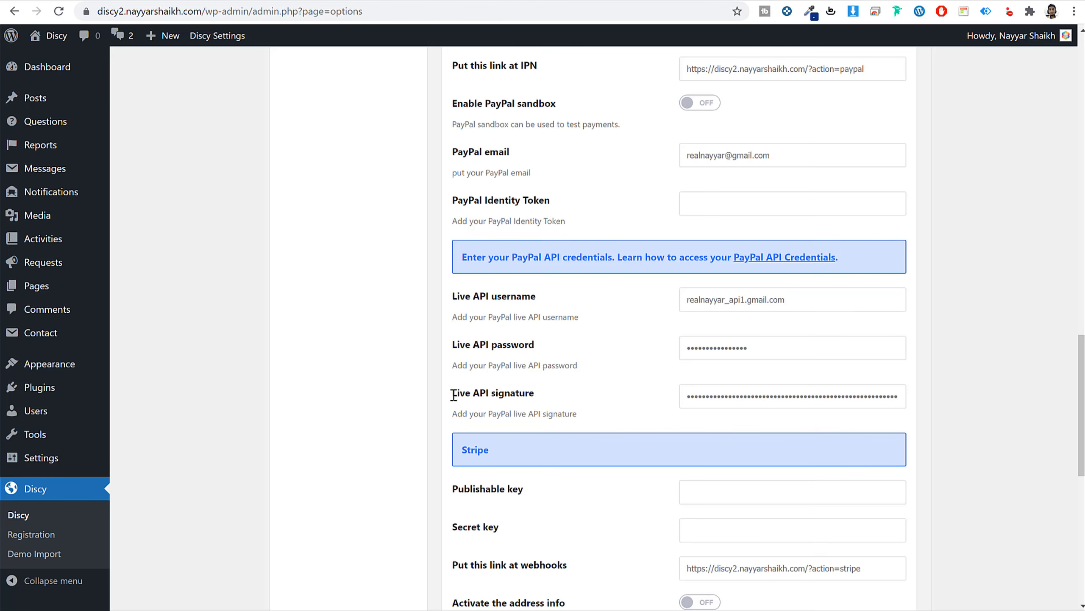
scroll(620, 402, down, 6)
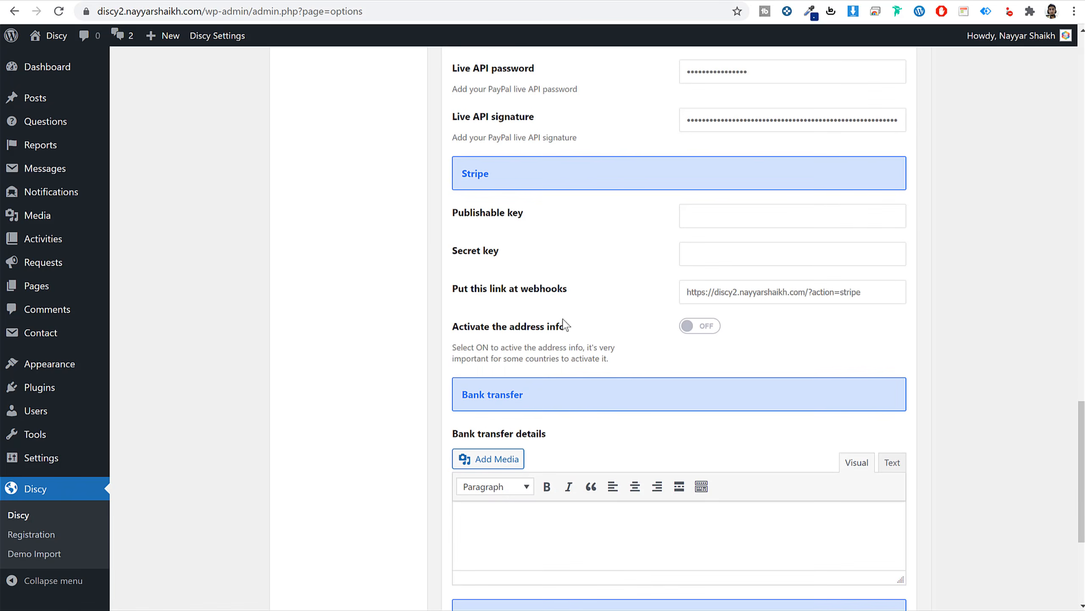
Check the card payment form on the Discy checkout page, then locate the Stripe settings.
key(ctrl+Tab)
click(448, 321)
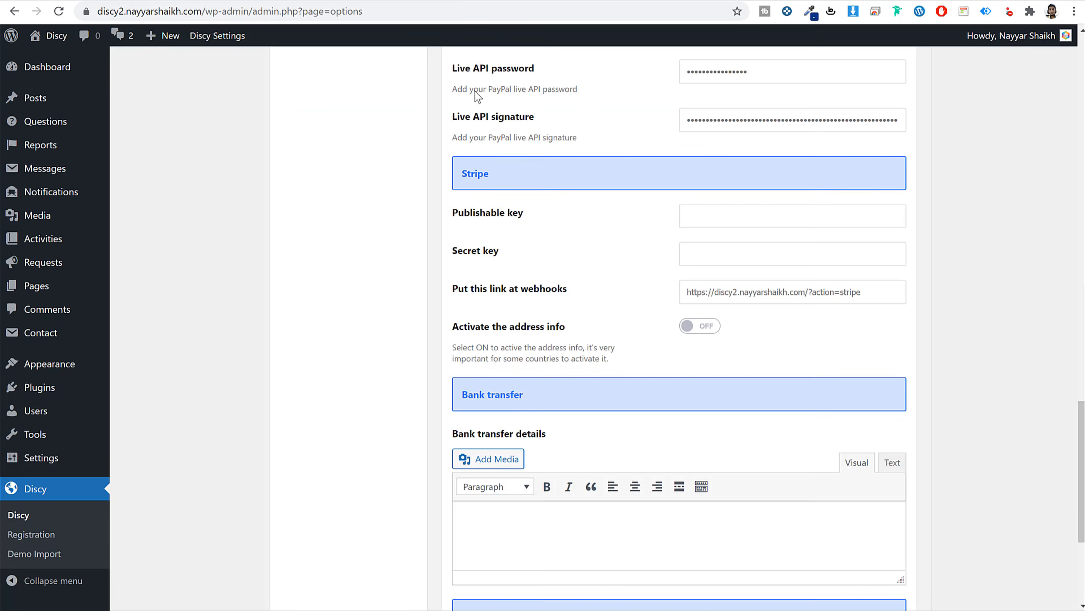
key(ctrl+shift+Tab)
double_click(492, 172)
key(ctrl+t)
Go to the Stripe dashboard and sign in to the Stripe account.
text(da)
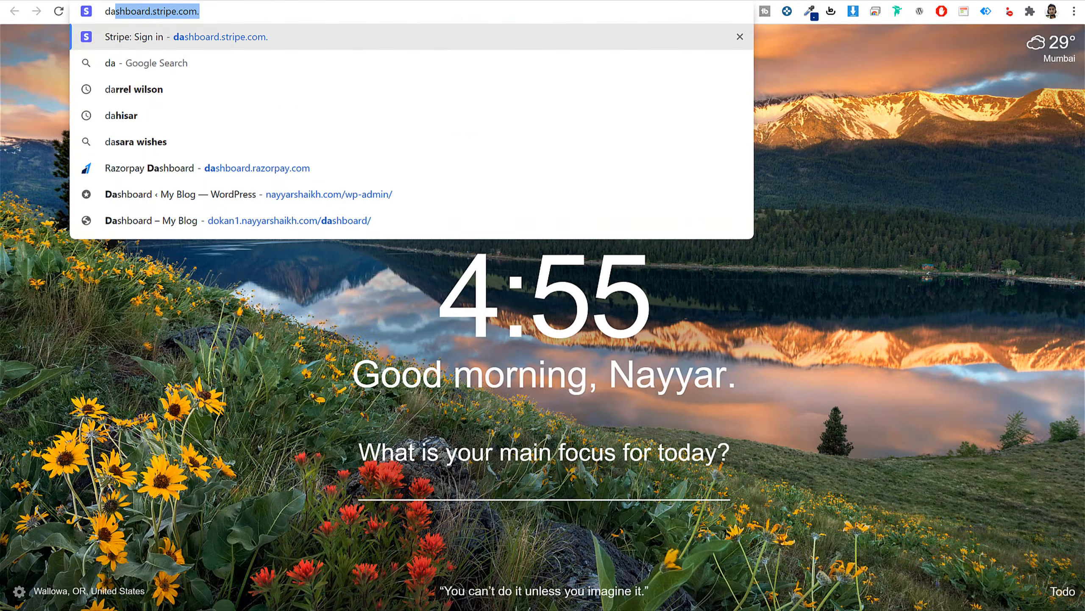
key(Return)
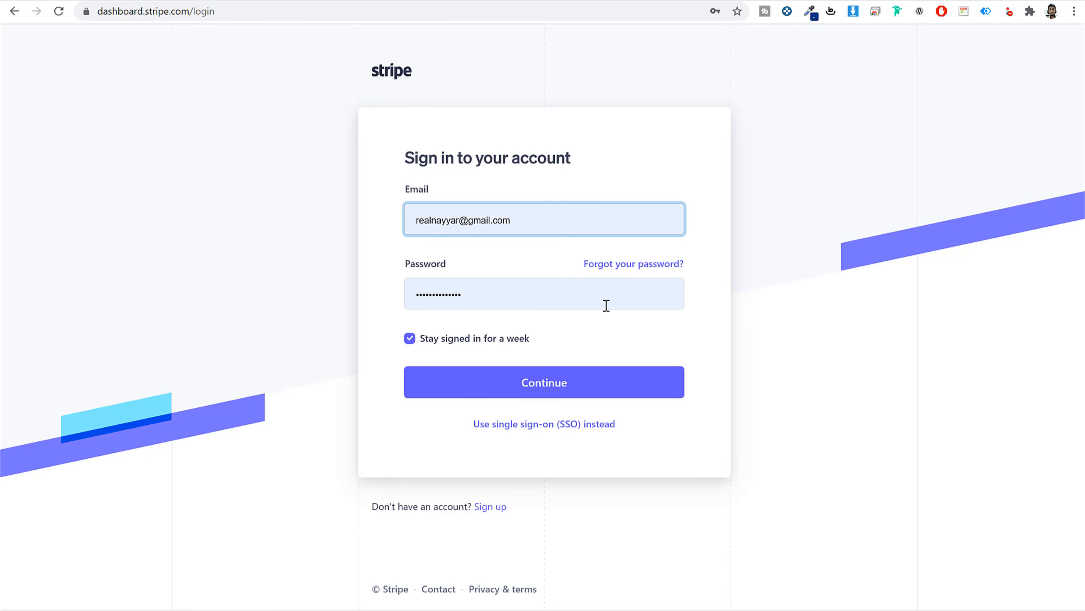
click(592, 395)
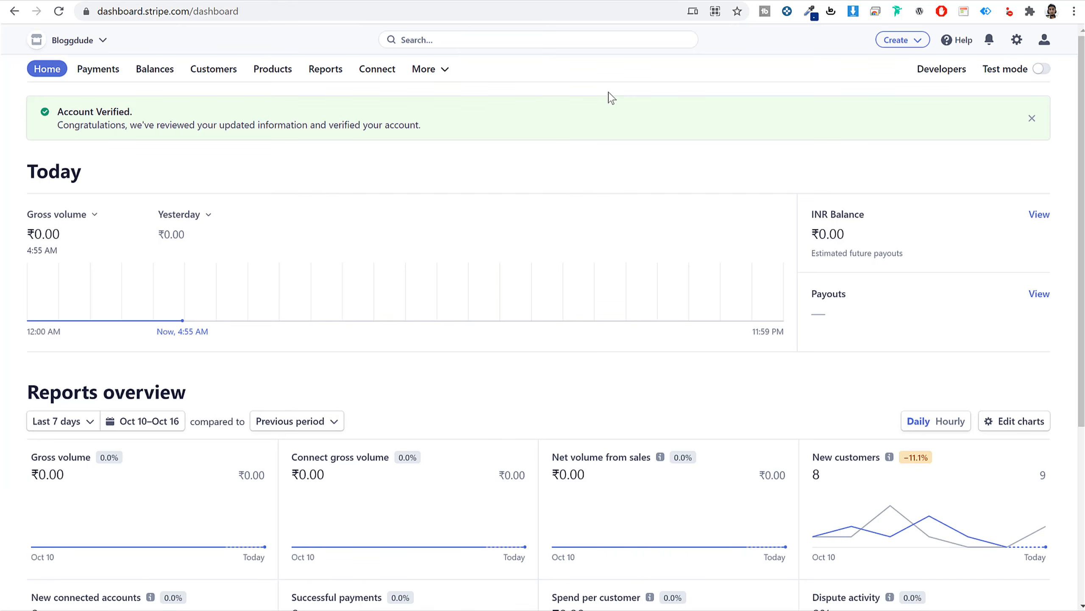
drag(224, 11, 86, 12)
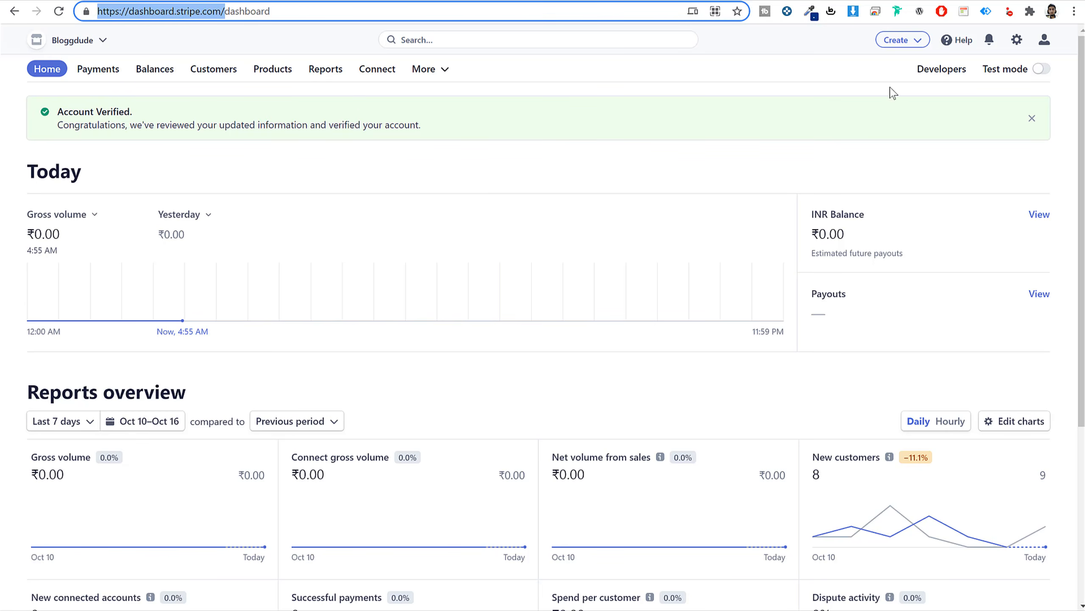
Copy the publishable key from Developers > API keys and return to Discy's payment settings.
click(946, 72)
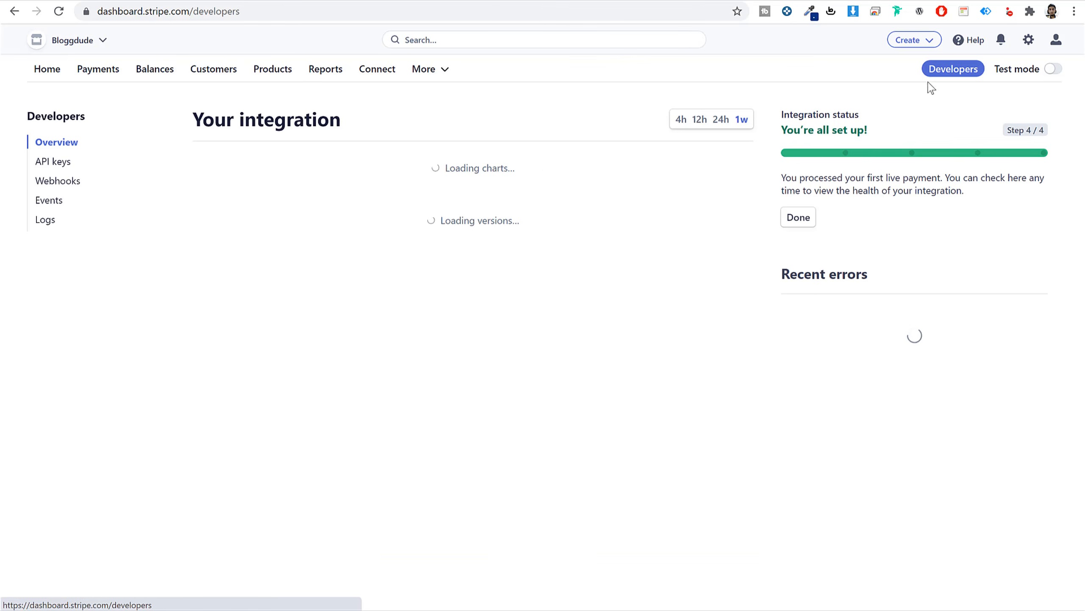
click(53, 163)
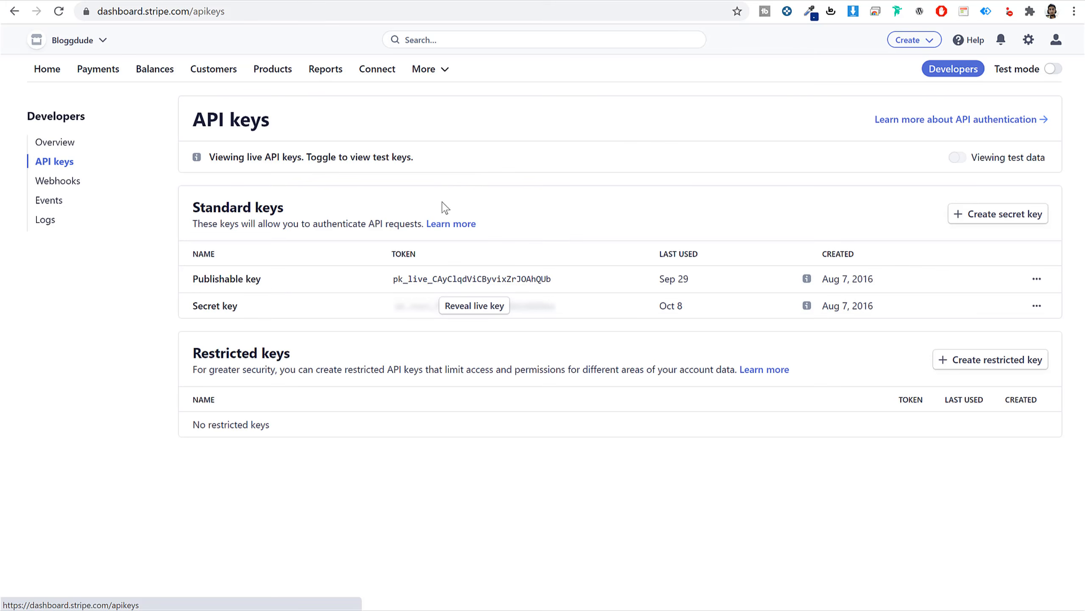
click(481, 279)
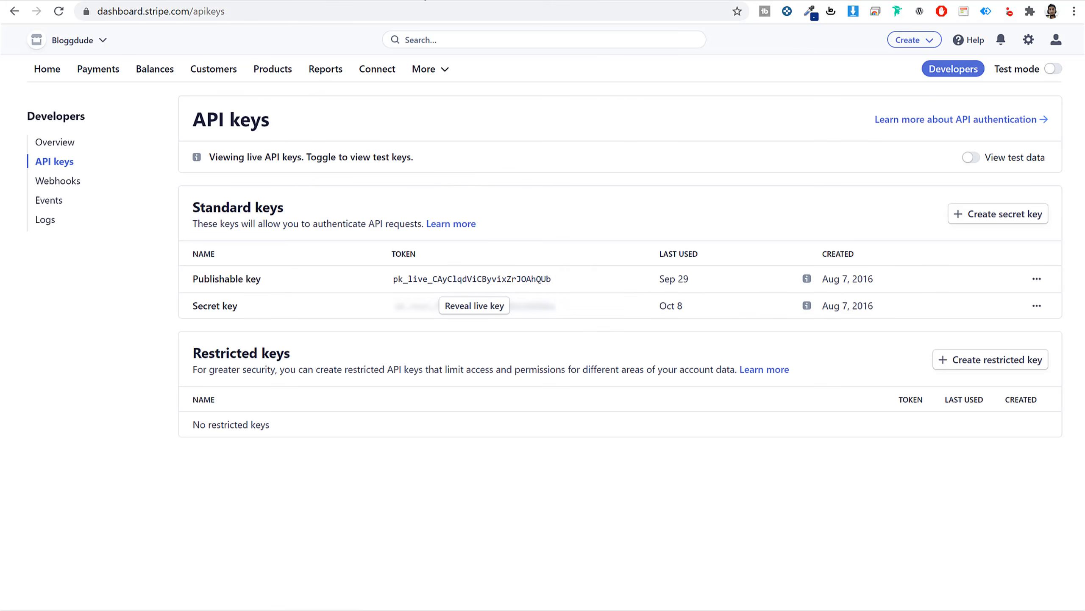
key(ctrl+shift+Tab)
click(748, 210)
Paste the Stripe publishable key and secret key into Discy's Stripe fields.
click(749, 209)
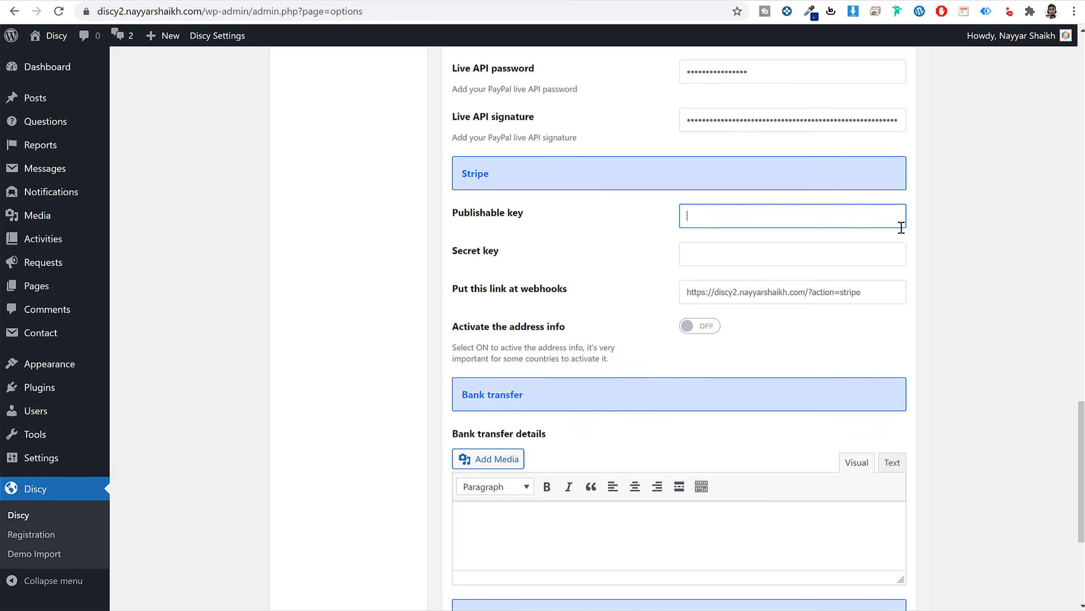
key(ctrl+v)
key(ctrl+Tab)
mouse_move(448, 305)
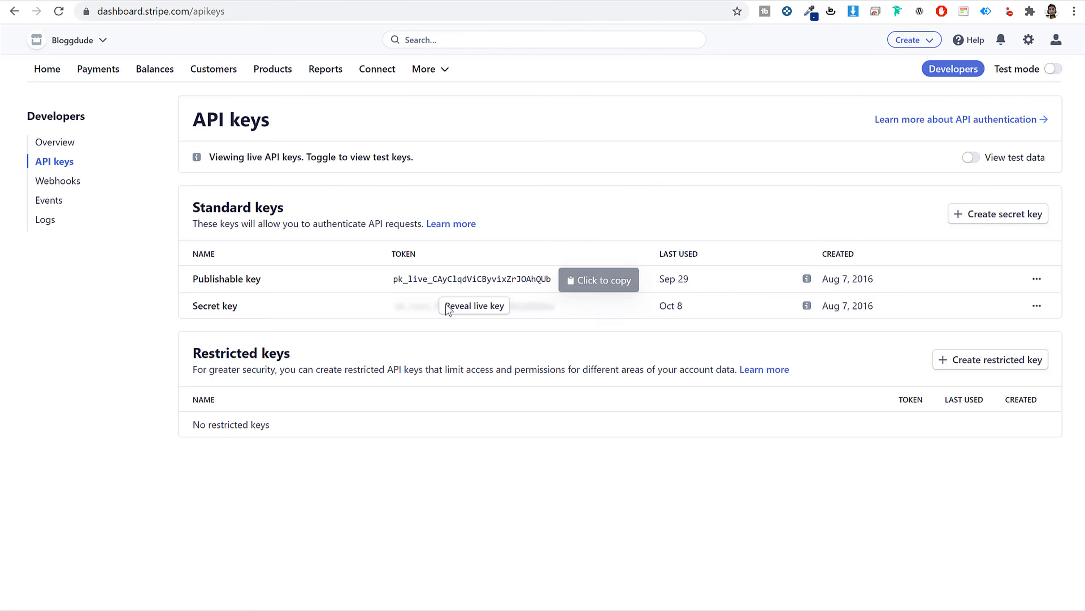
key(ctrl+Tab)
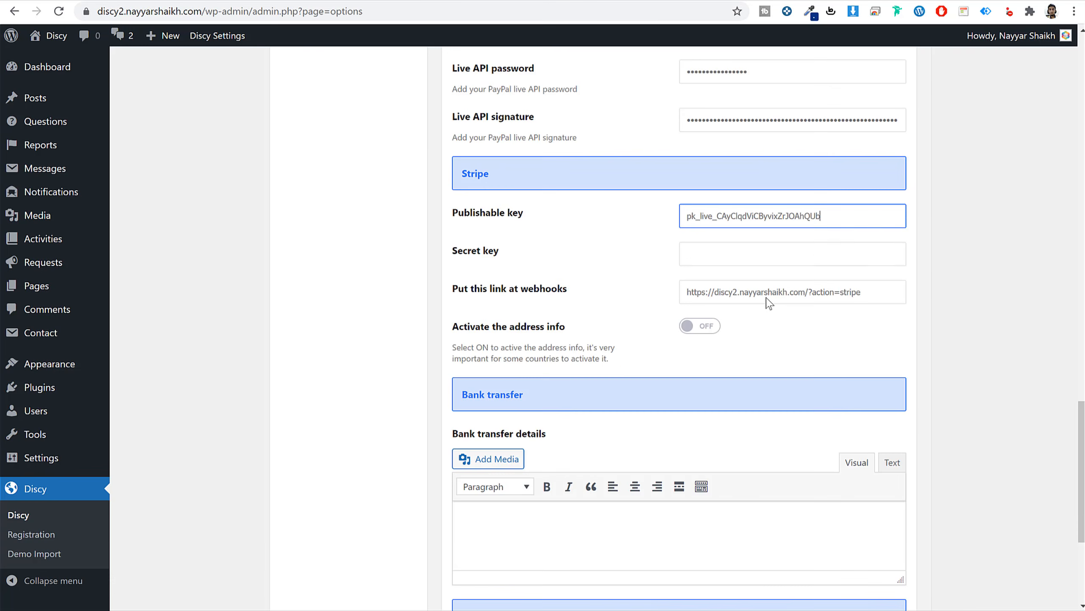
click(751, 252)
key(ctrl+v)
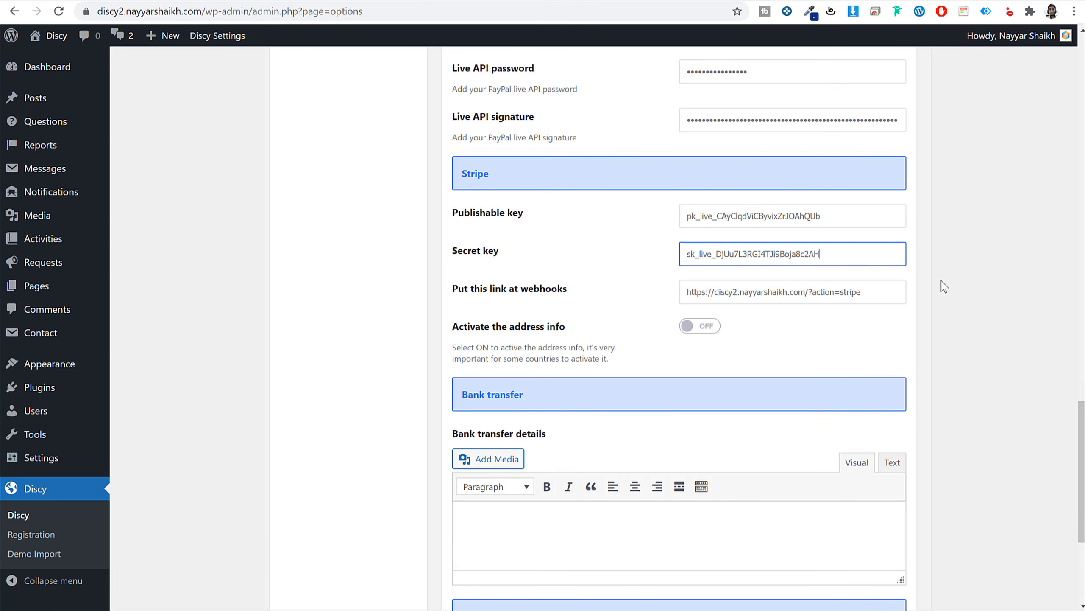
click(944, 287)
Enter the 'Bank Ace:' and 'Number:' bank transfer details, keep USD currency, and save.
scroll(854, 334, down, 5)
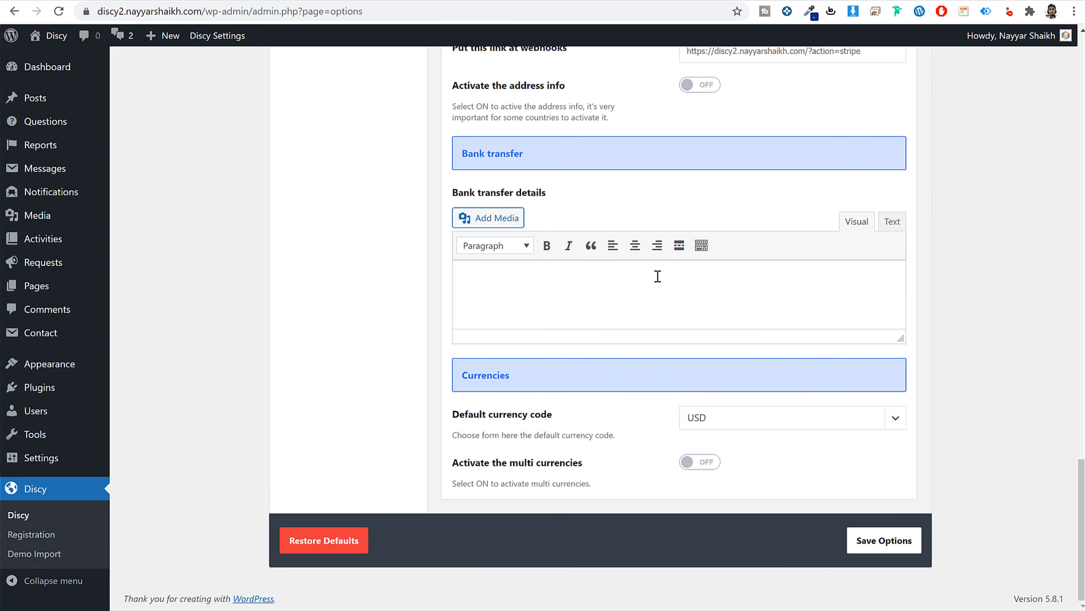
drag(900, 338, 898, 441)
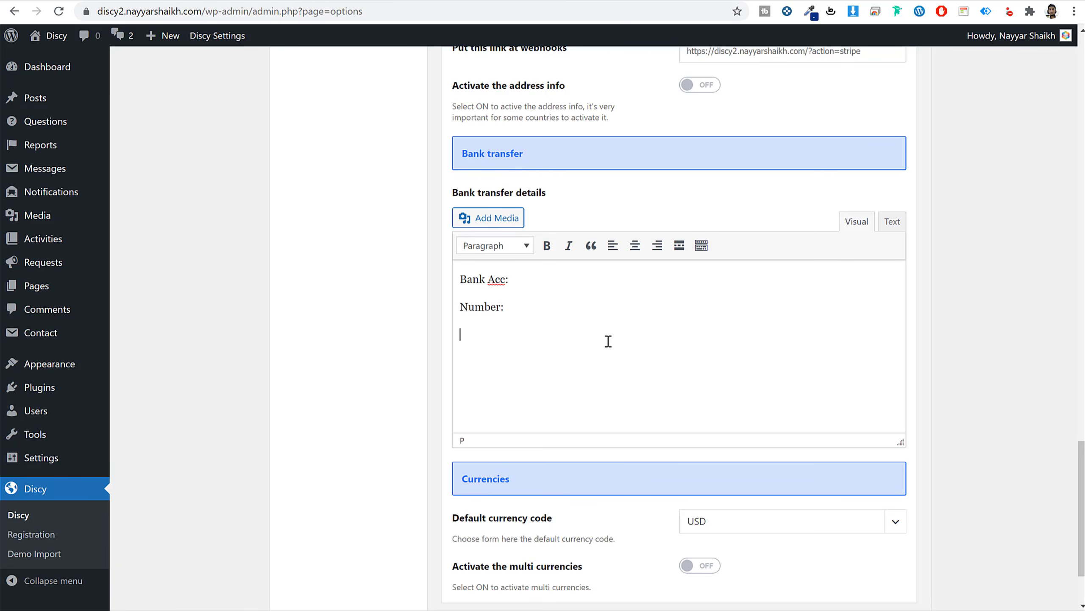
scroll(792, 419, down, 3)
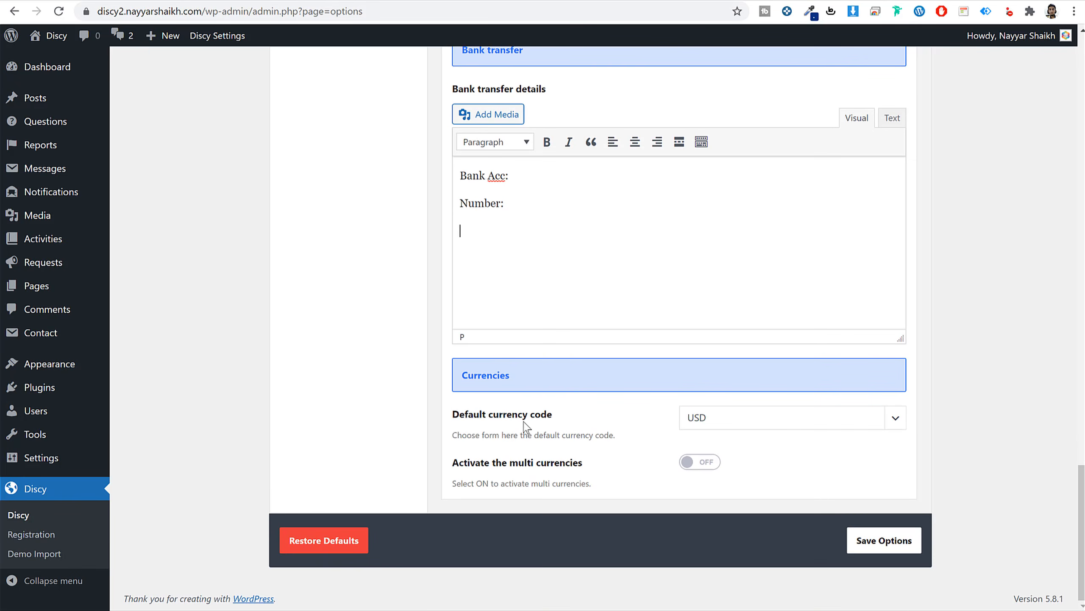
click(709, 427)
click(969, 421)
click(788, 418)
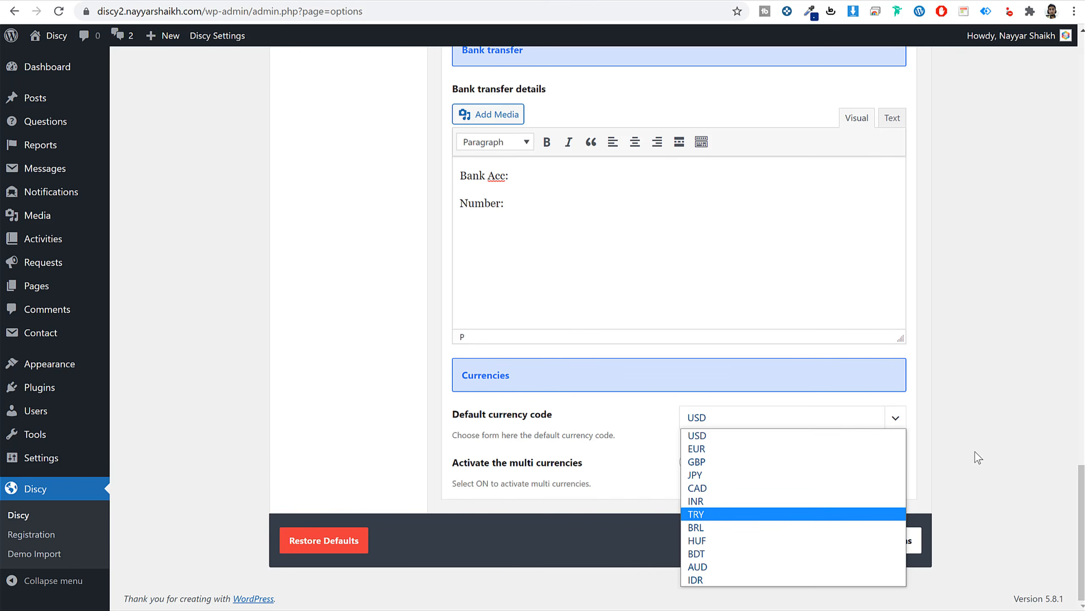
click(1008, 429)
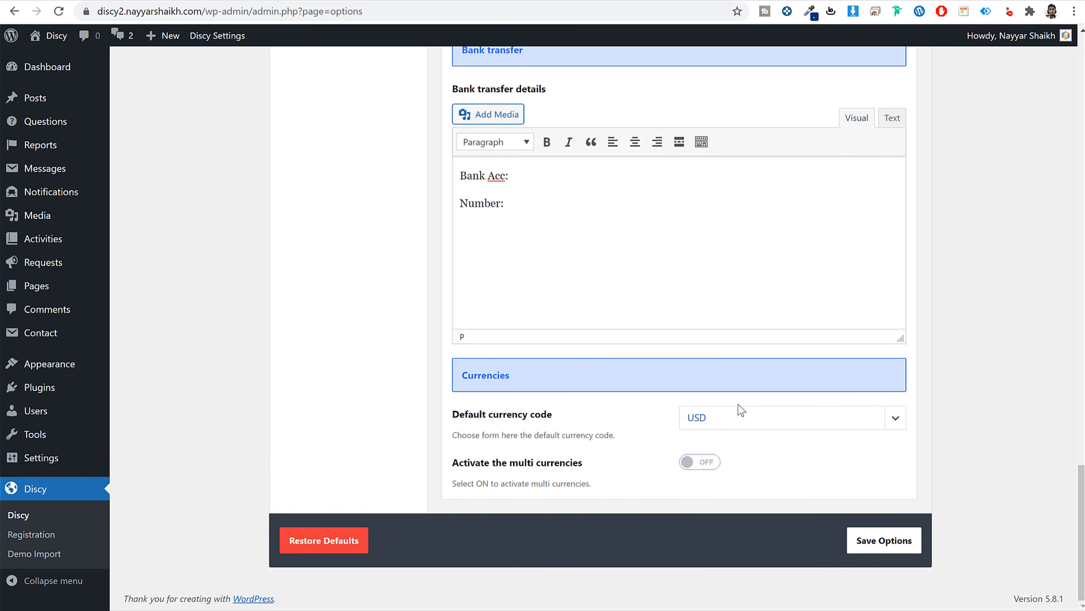
click(916, 556)
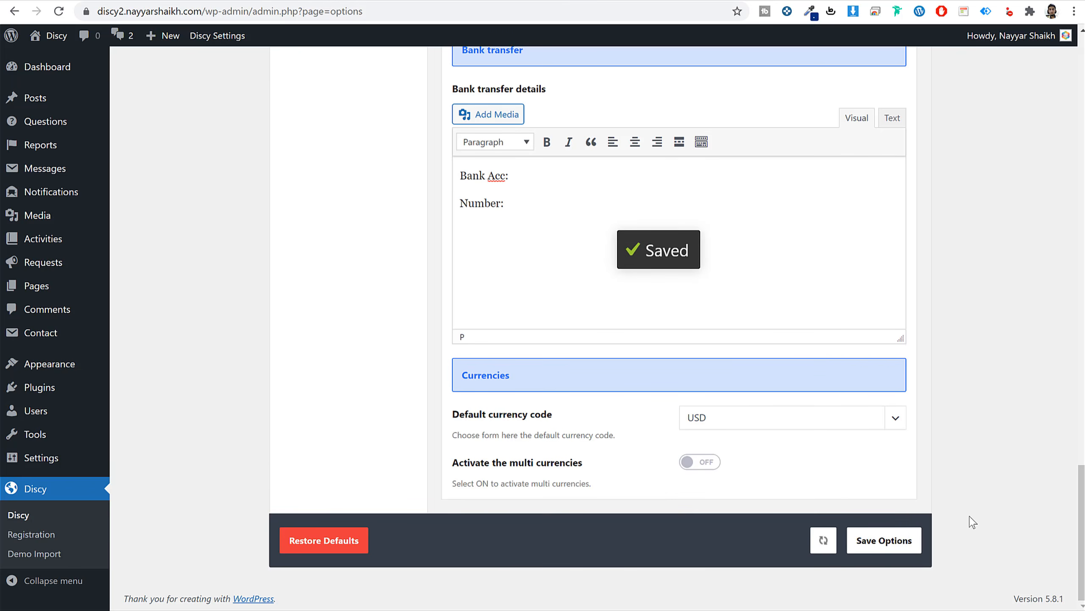
scroll(973, 522, up, 8)
Try Pay to ask's points, both-methods and packages payment choices, then switch Pay to ask question off.
scroll(973, 522, up, 15)
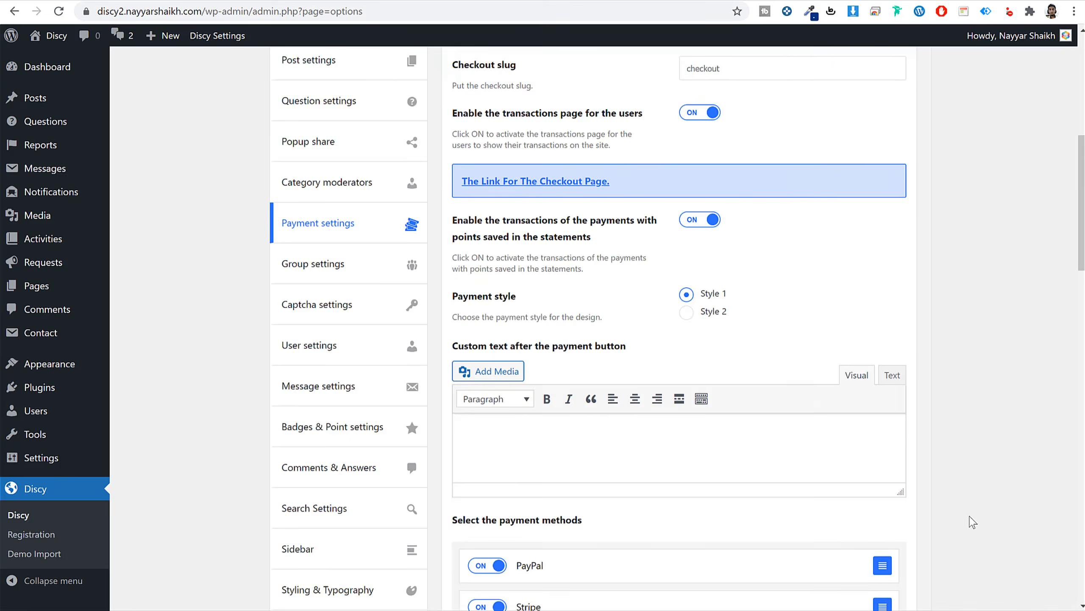
scroll(707, 452, up, 10)
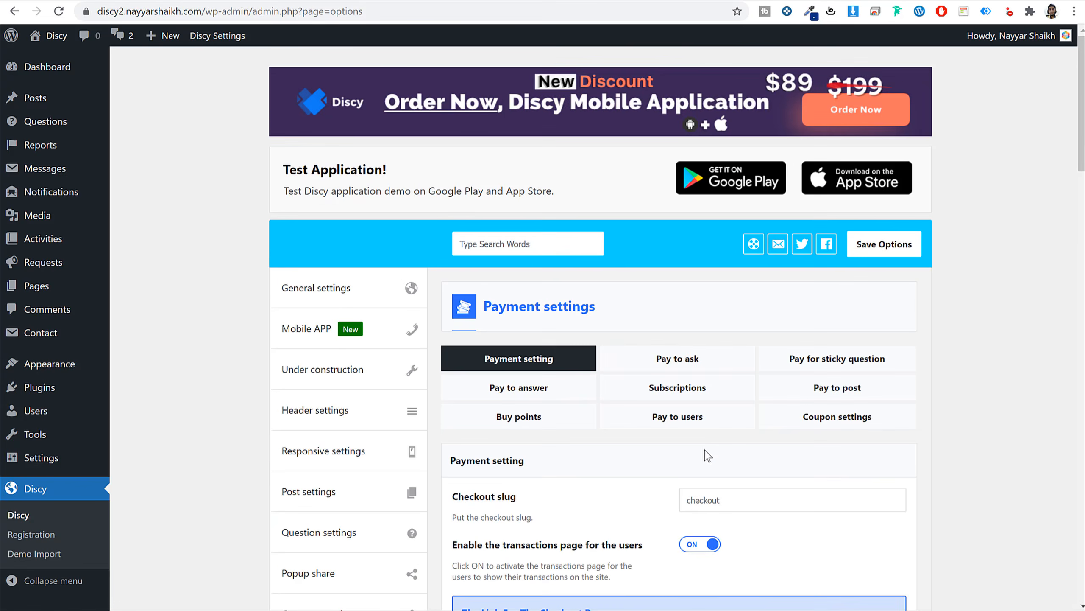
click(710, 366)
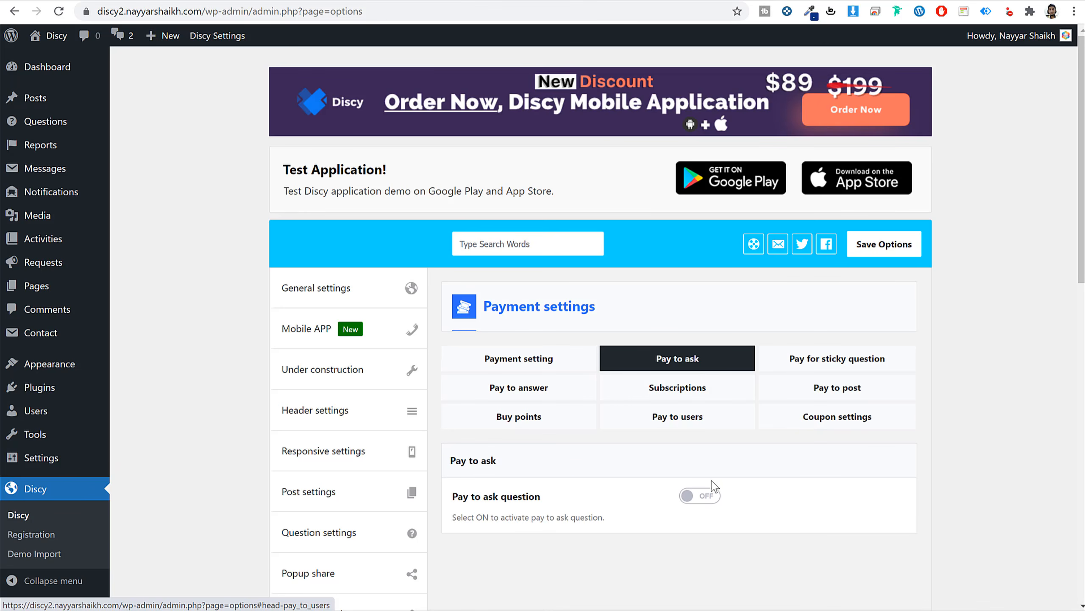
click(699, 496)
scroll(897, 477, down, 5)
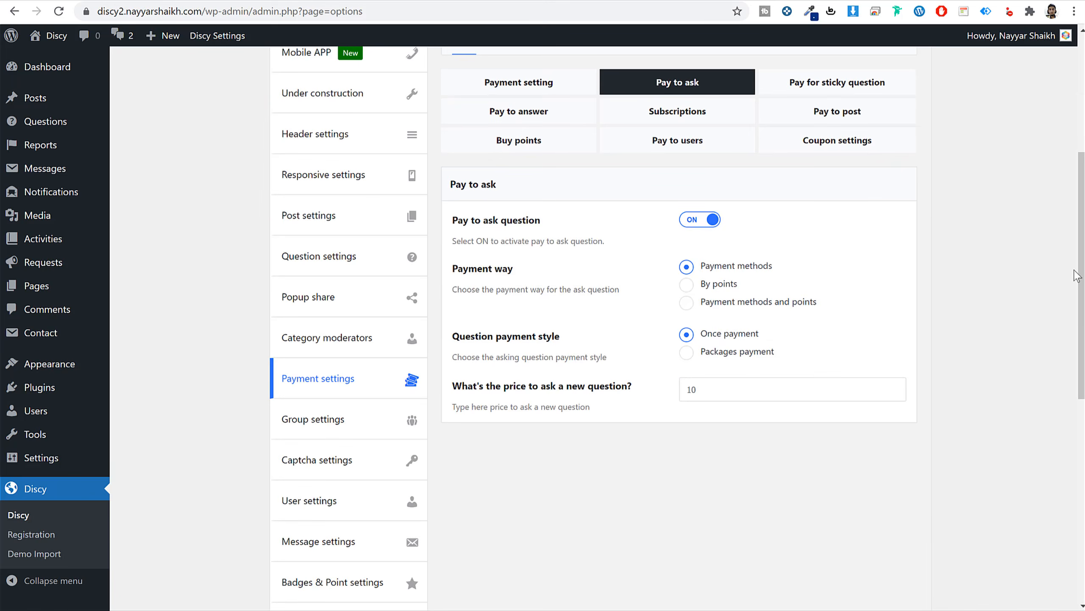
click(724, 286)
click(740, 308)
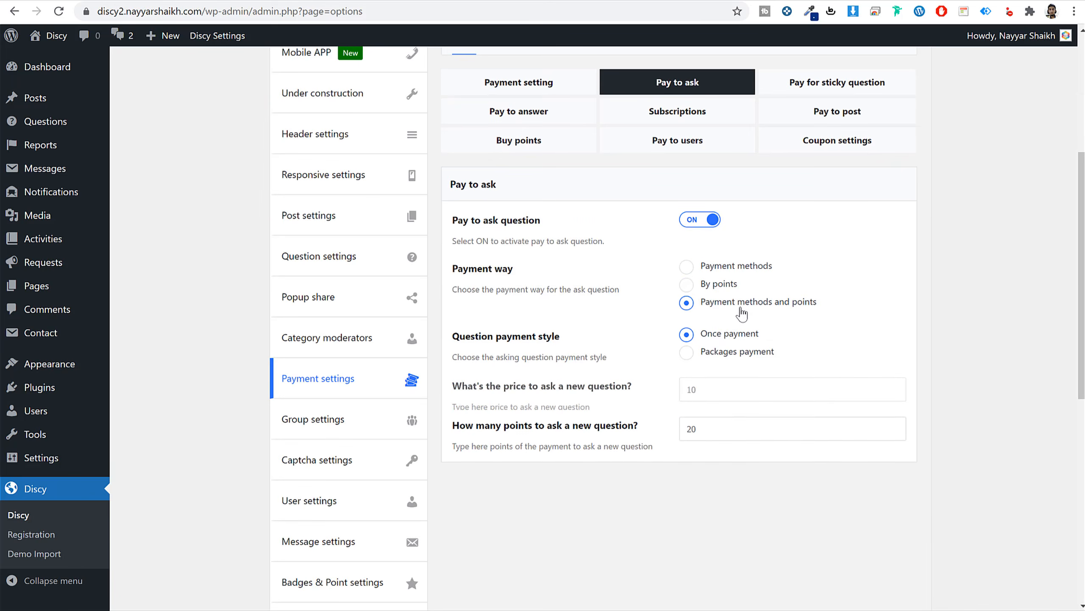
click(749, 359)
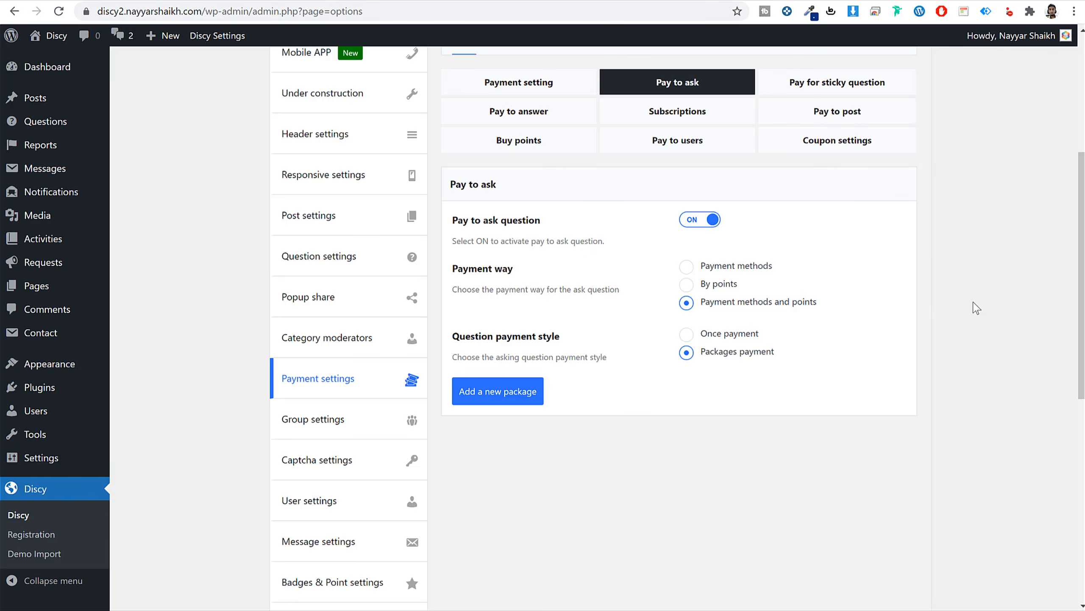
click(687, 218)
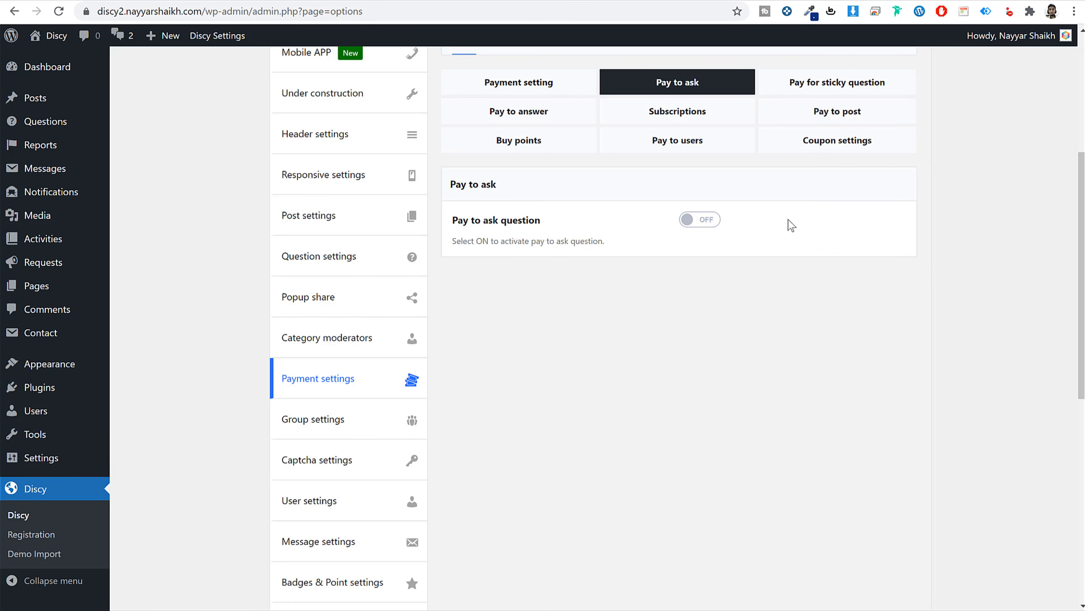
Turn on Pay for sticky question and save the payment options.
click(850, 88)
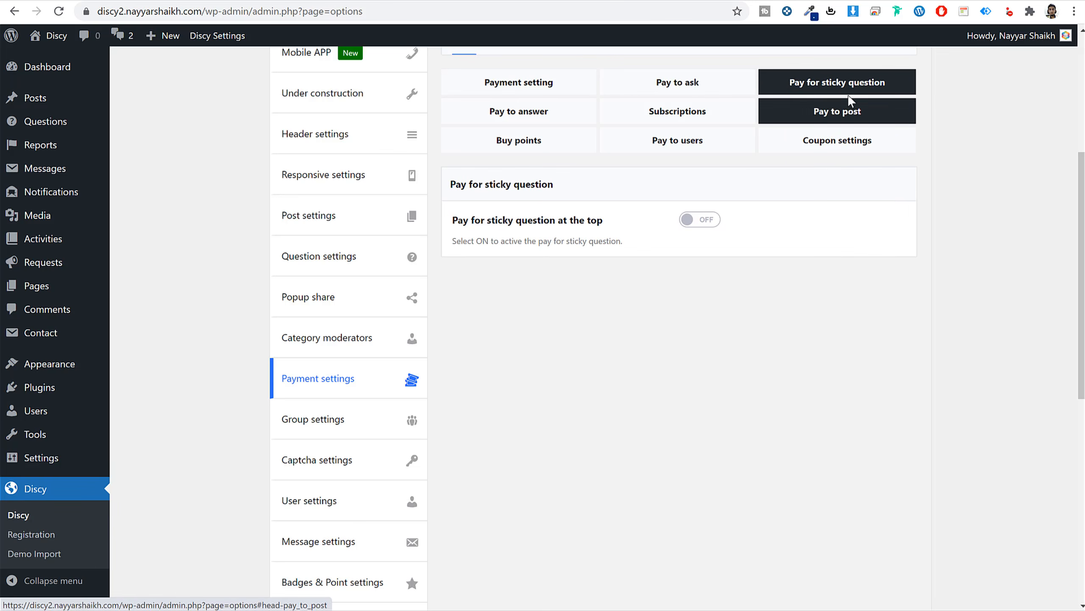
click(711, 219)
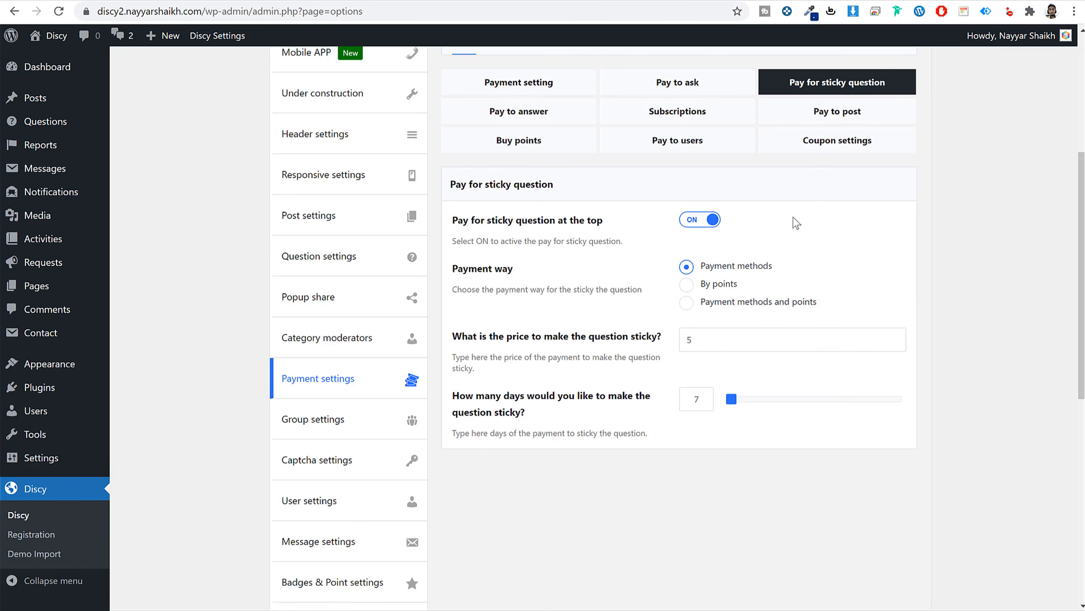
scroll(919, 375, down, 2)
scroll(919, 384, down, 9)
click(889, 535)
Try charging points for sticky questions, then revert to payment methods and select the price field.
scroll(916, 523, up, 10)
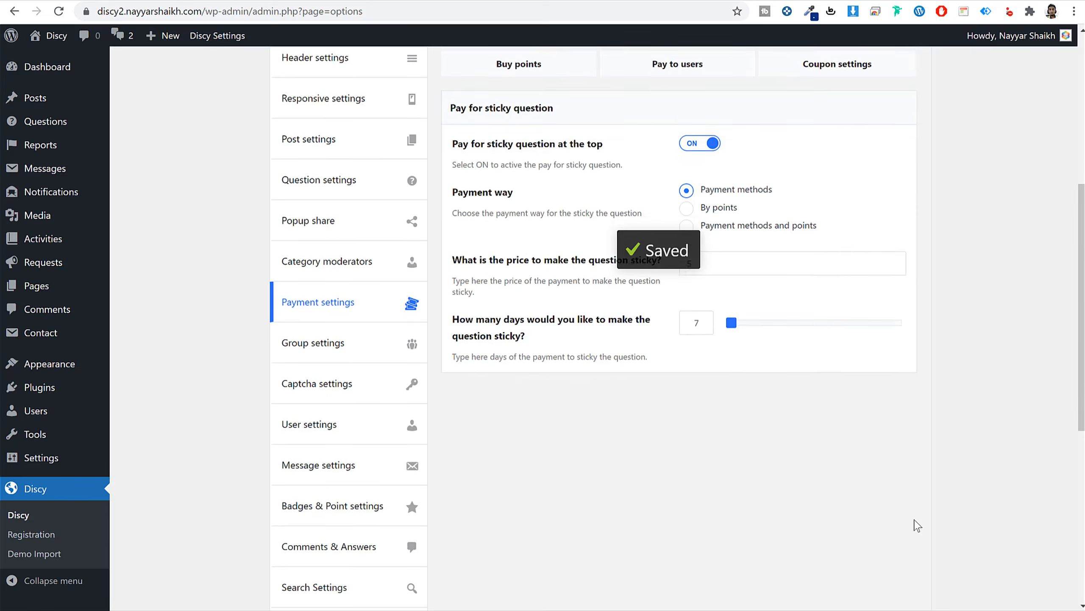
scroll(917, 513, up, 6)
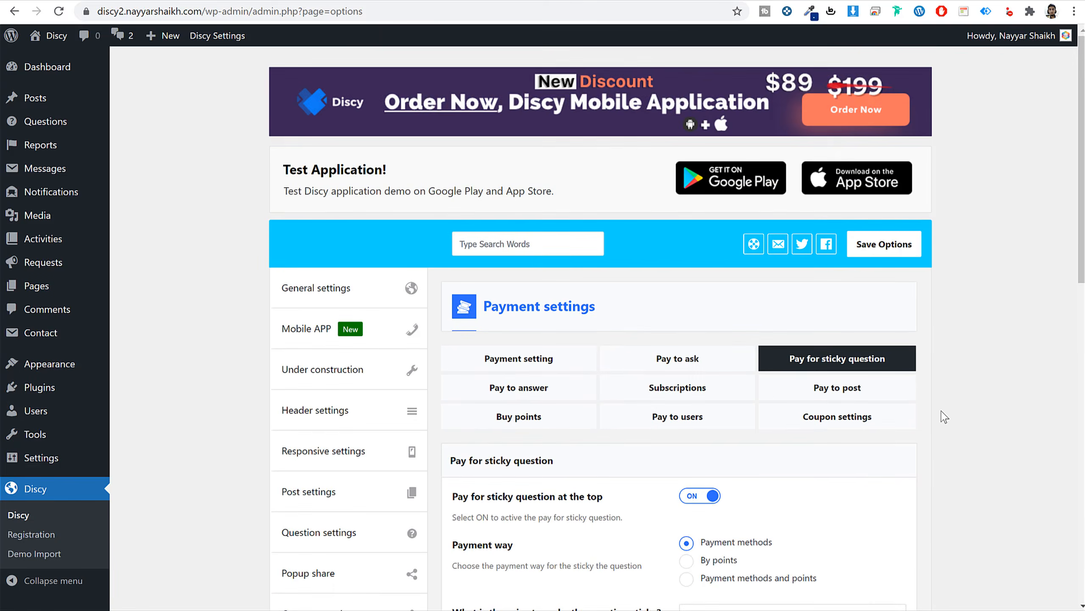
scroll(943, 414, down, 5)
scroll(943, 417, down, 3)
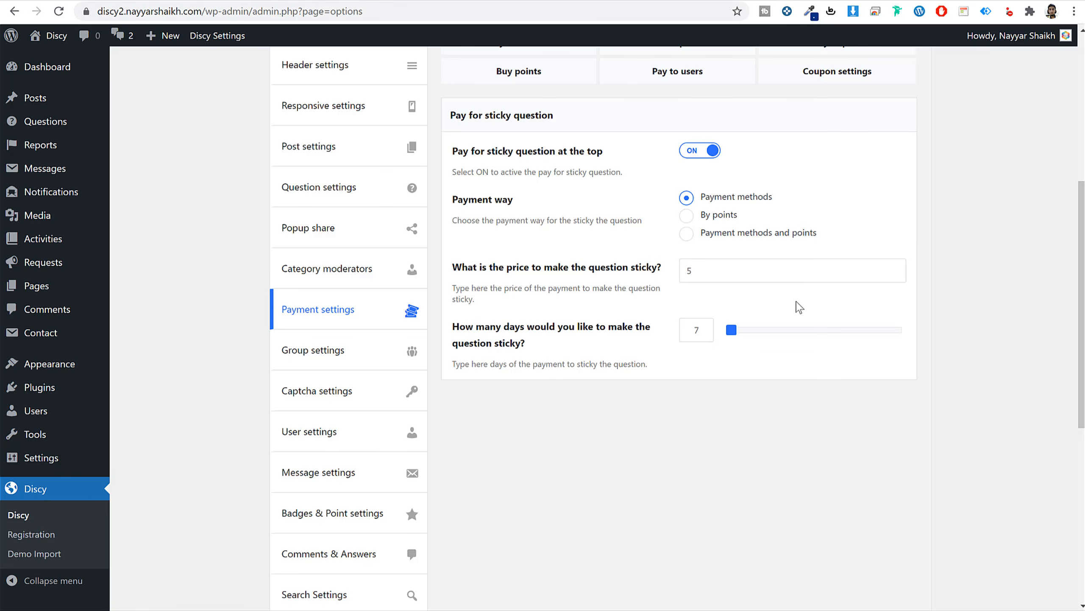
click(720, 217)
click(721, 200)
click(745, 262)
On Pay to answer, switch paying to add answers on and then back off.
scroll(869, 274, up, 6)
click(571, 319)
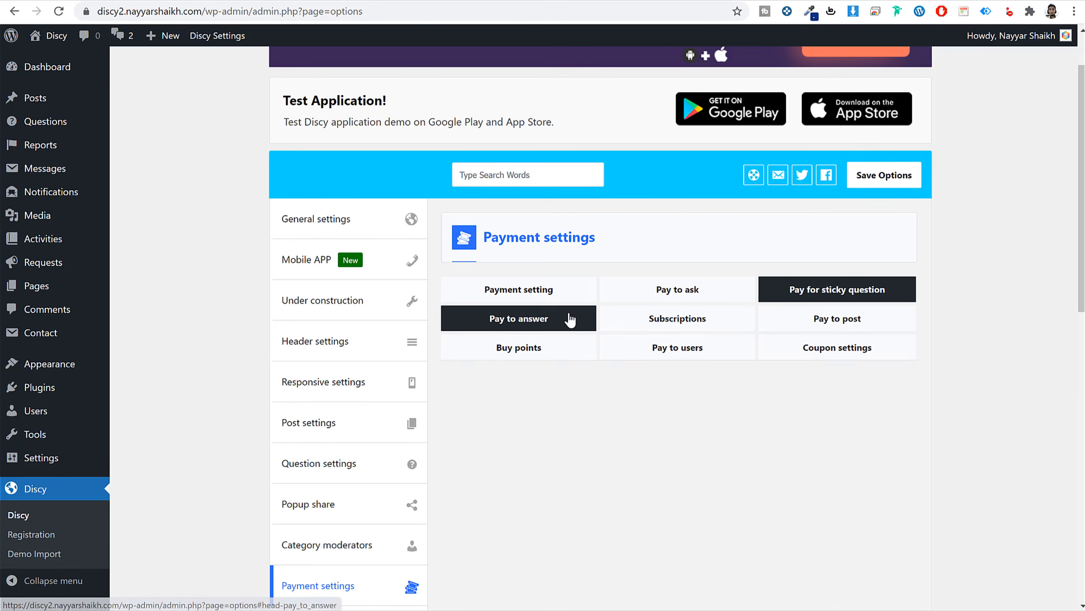
scroll(994, 374, down, 2)
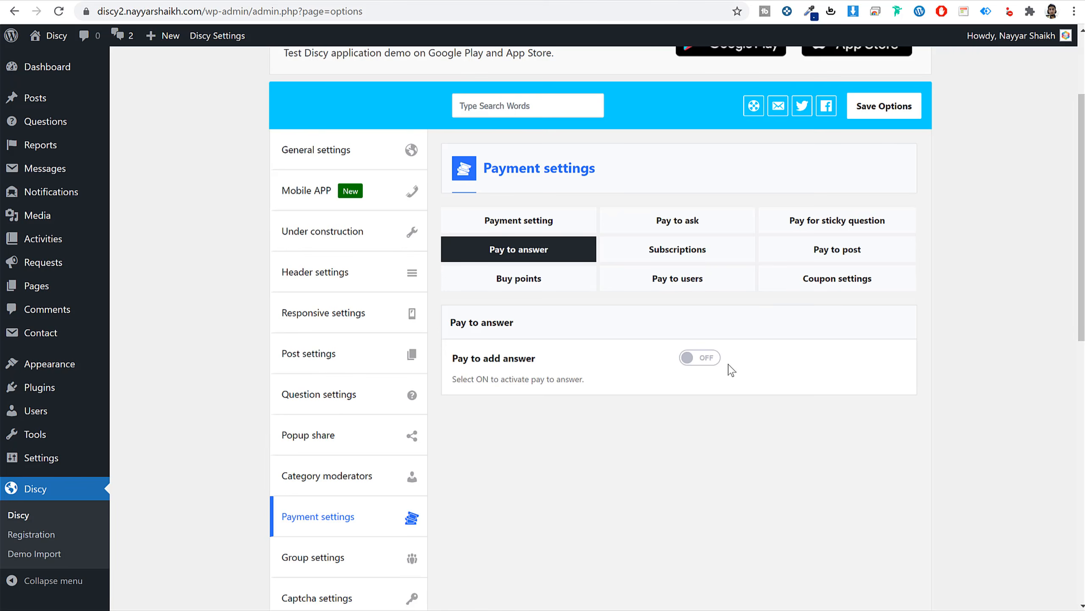
click(702, 359)
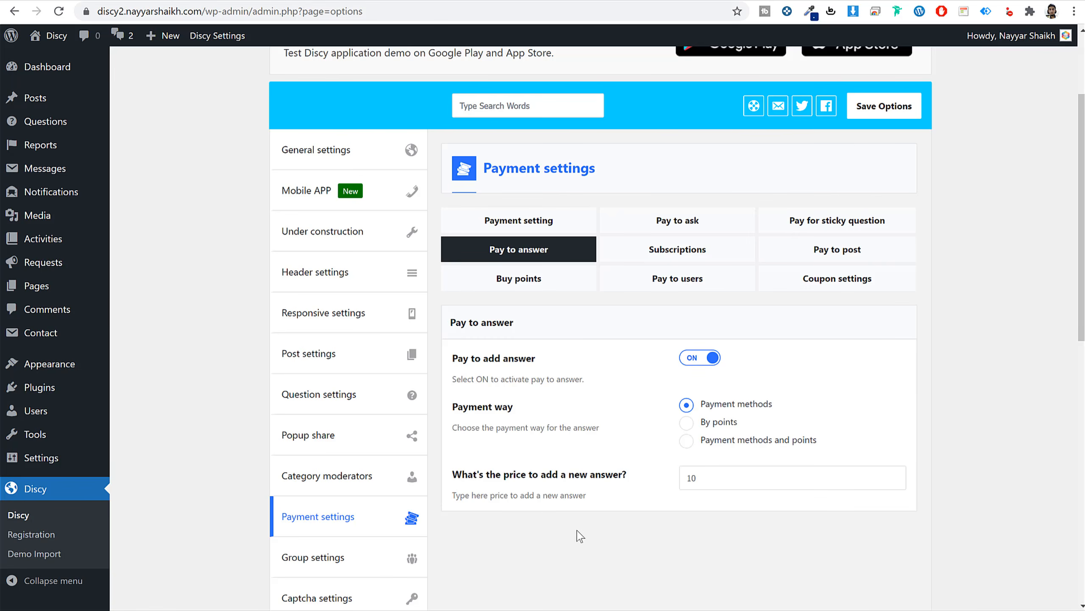
click(707, 363)
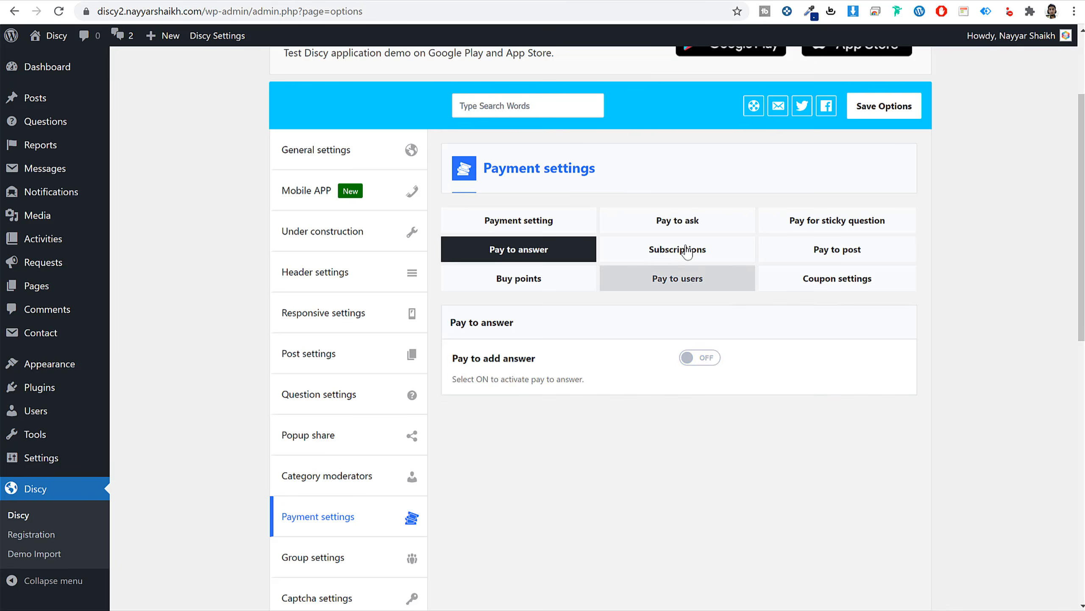
On the Subscriptions tab, turn subscriptions on to preview their options, then off again.
click(687, 251)
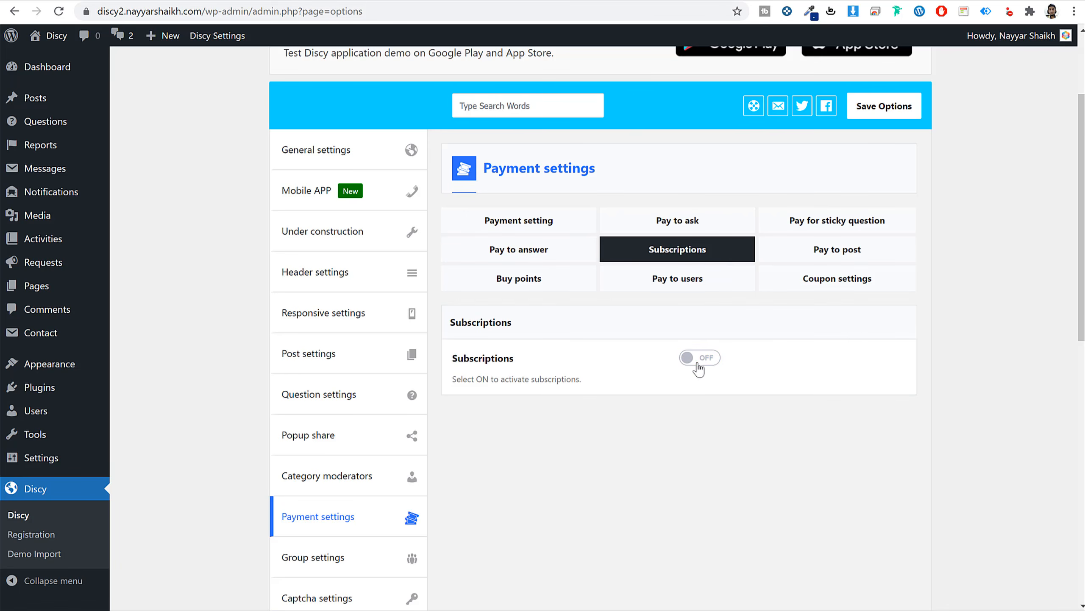
click(698, 363)
scroll(735, 417, down, 10)
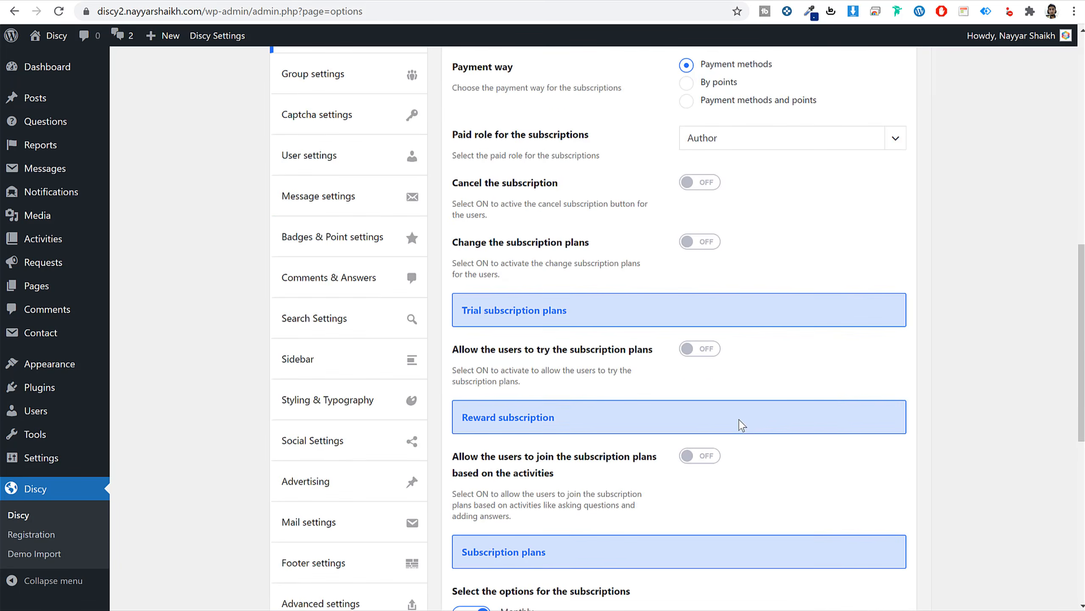
scroll(739, 424, up, 7)
scroll(742, 426, up, 2)
click(710, 289)
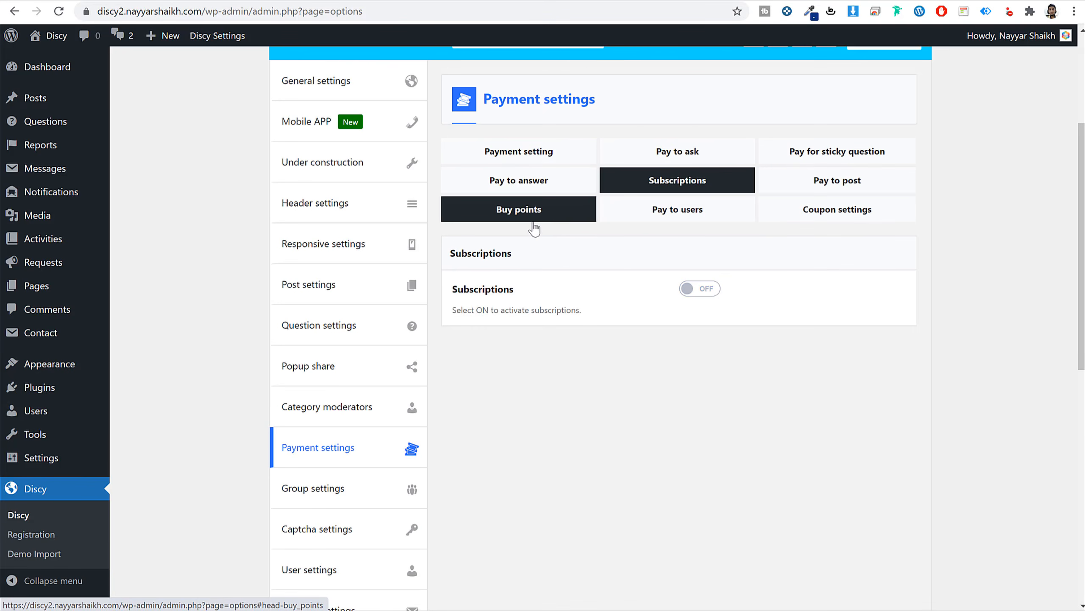
Enable Buy points and add a first package with 20 points and its description.
click(565, 210)
click(701, 289)
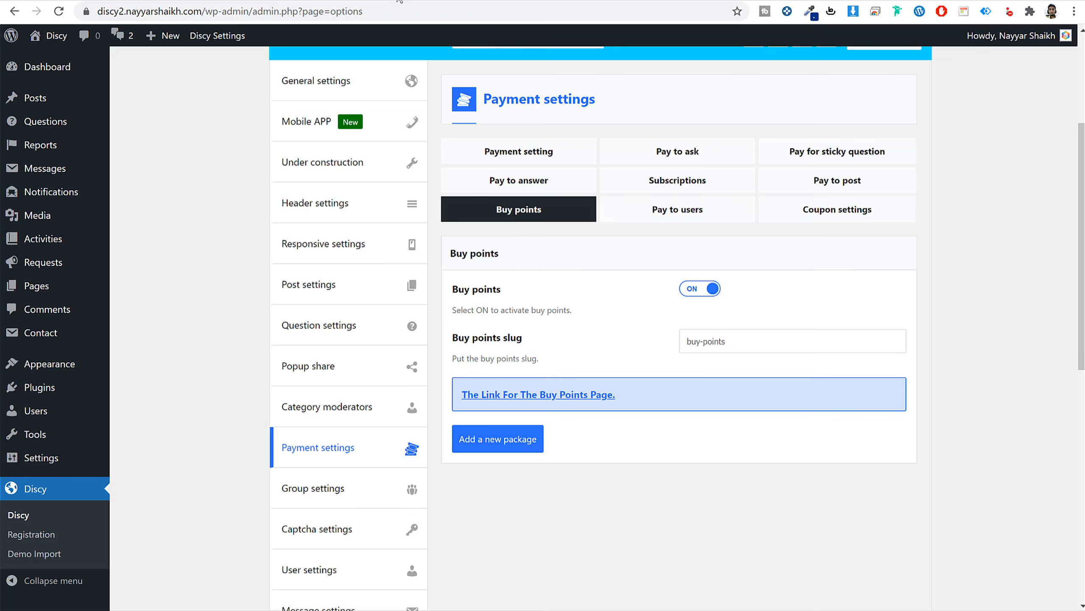
click(546, 436)
scroll(556, 385, down, 9)
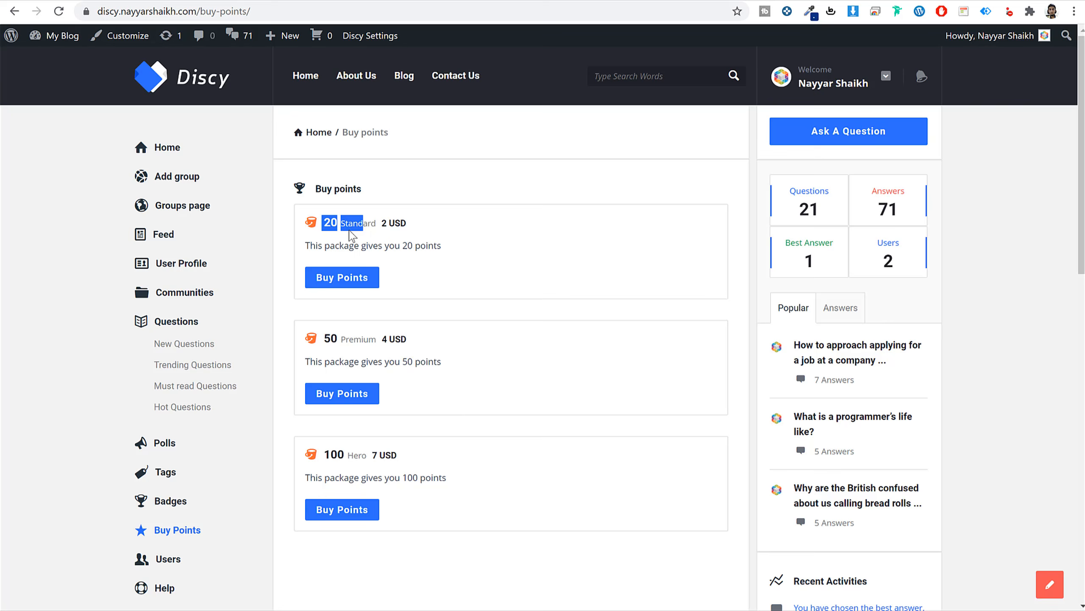
click(351, 235)
triple_click(355, 223)
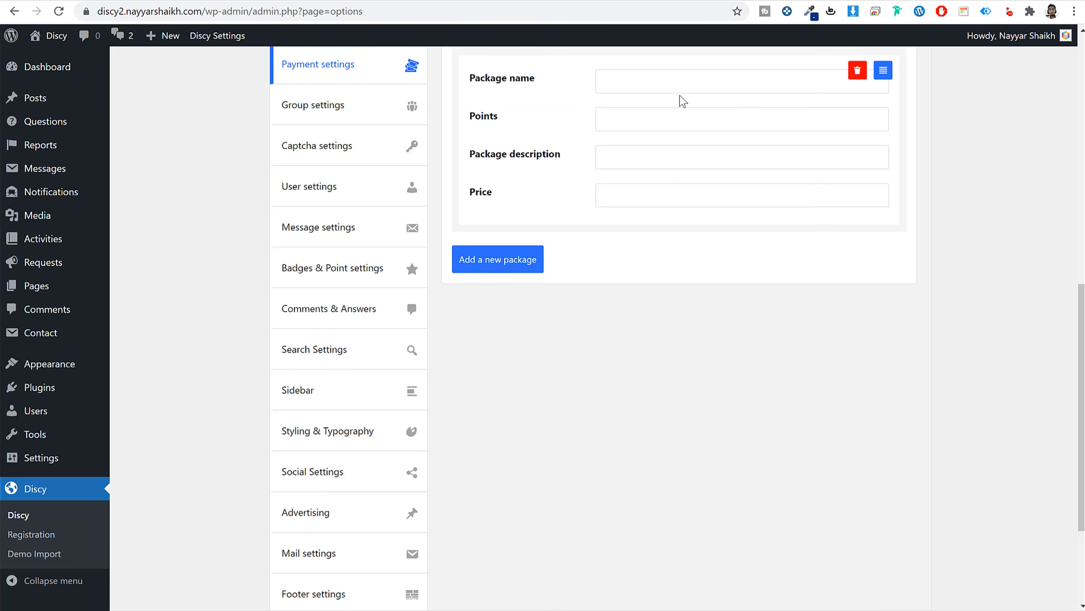
click(679, 87)
text(Standard)
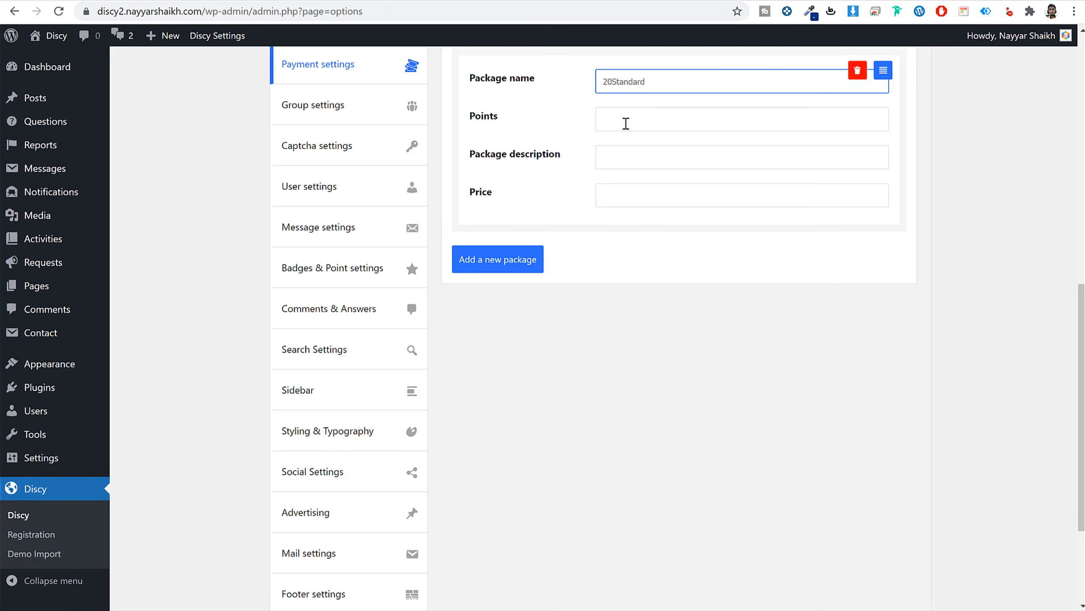
click(625, 123)
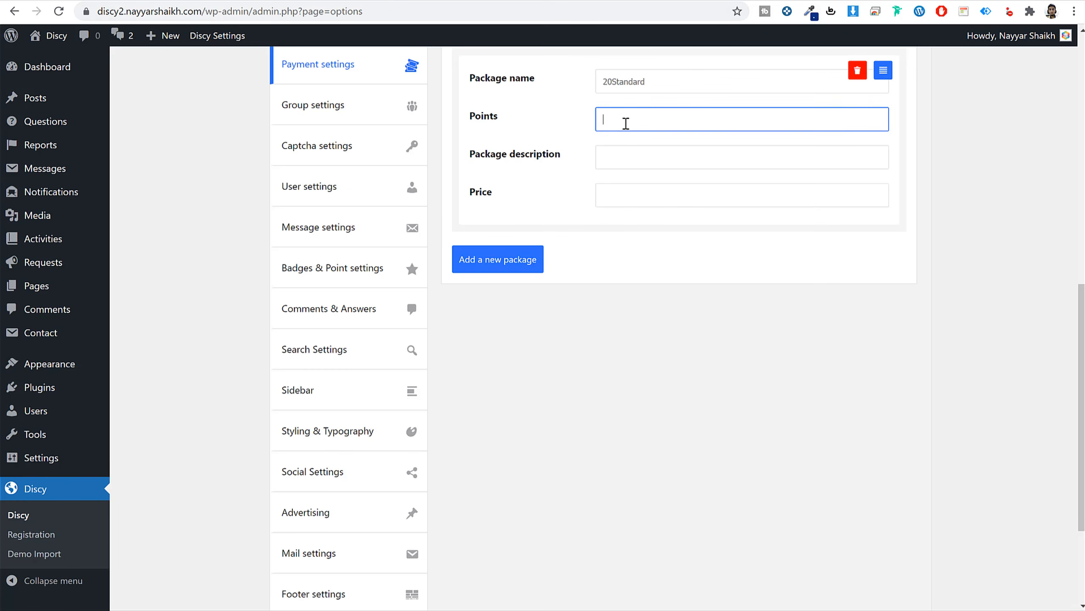
key(Tab)
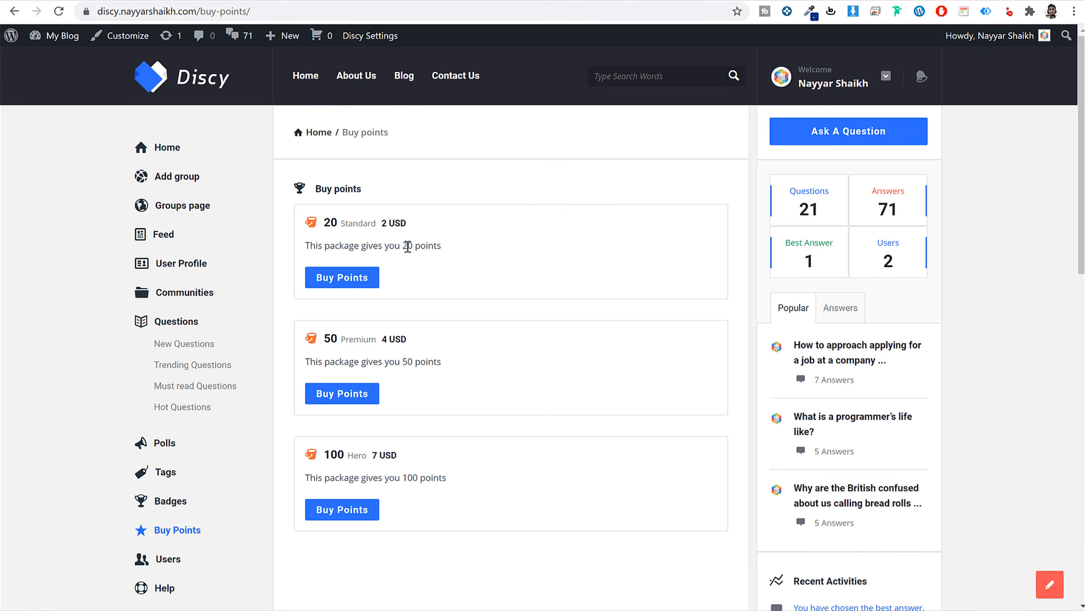
triple_click(408, 246)
key(ctrl+c)
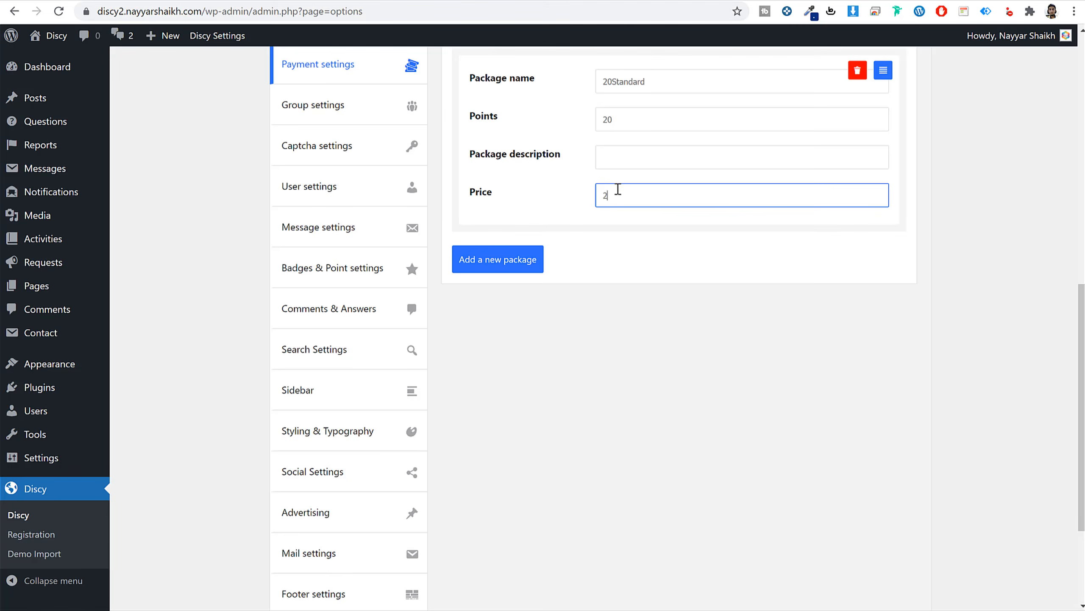
click(617, 155)
key(ctrl+v)
Add a second package named Premium and trim the first package's name to Standard.
click(511, 257)
scroll(626, 218, down, 2)
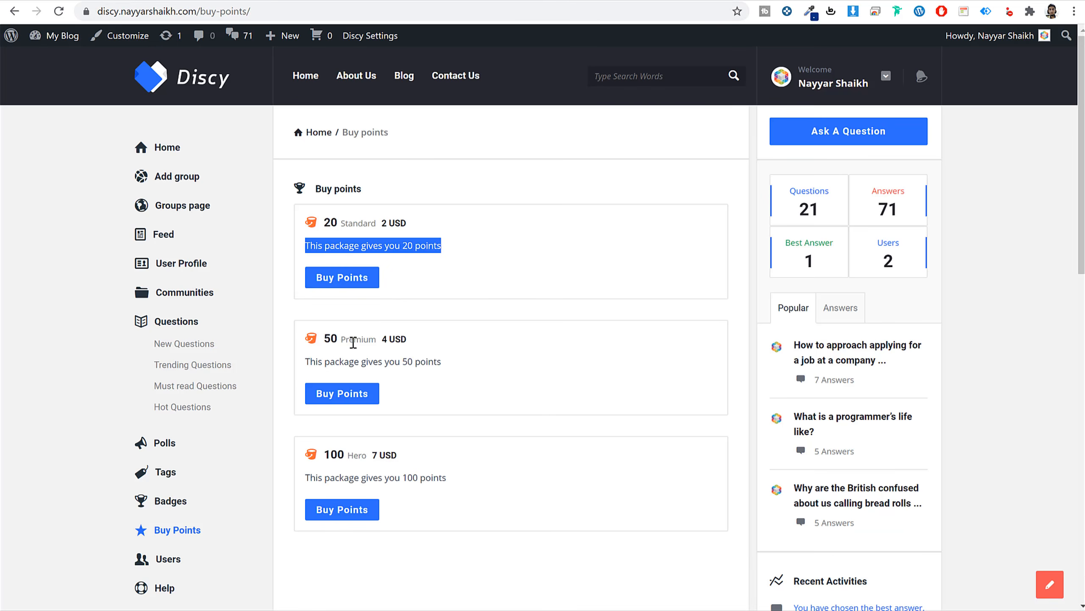
double_click(353, 342)
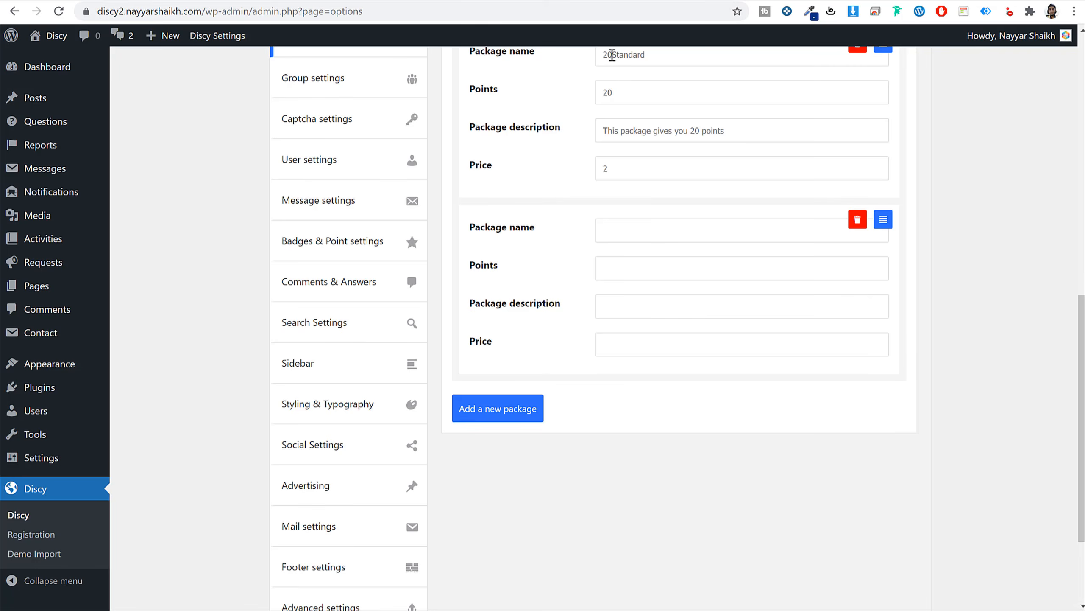
drag(602, 55, 612, 54)
key(ctrl+x)
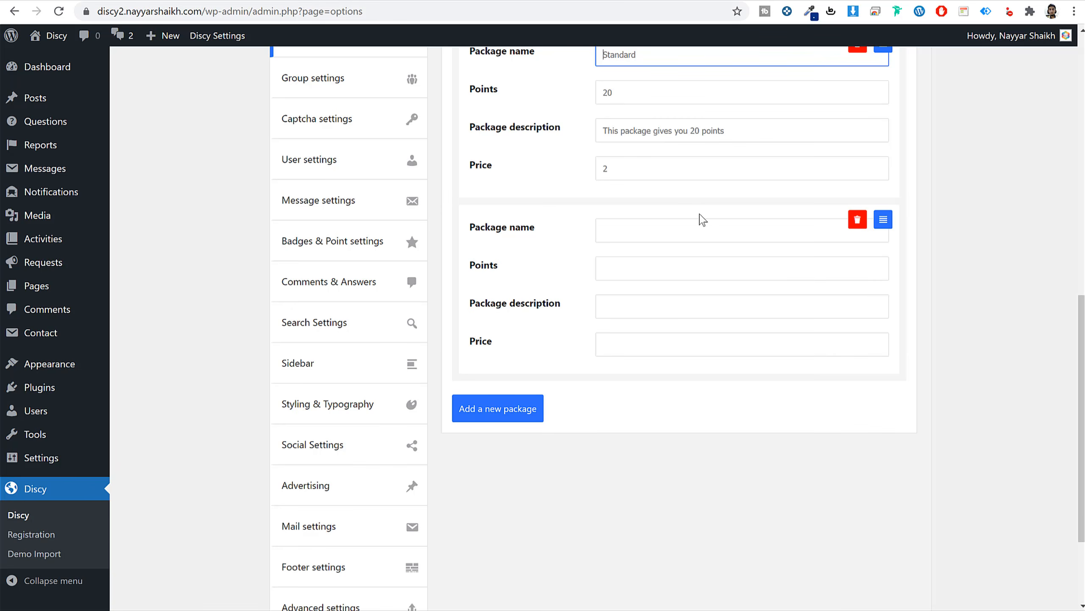
click(645, 225)
key(ctrl+v)
drag(612, 231, 553, 244)
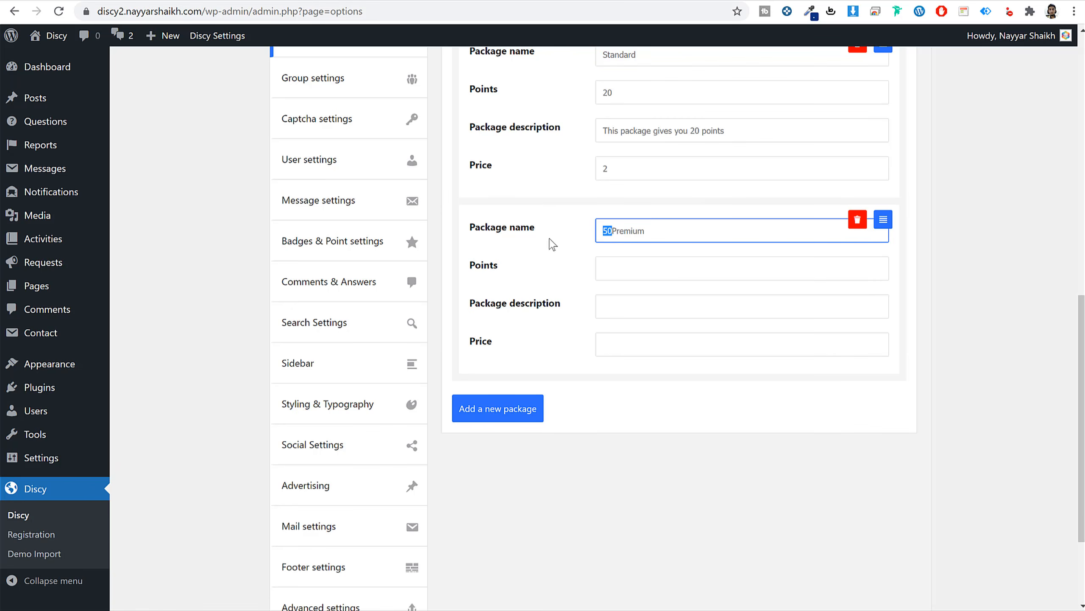
key(ctrl+x)
Give Premium 50 points, its description and price 4, then save the options.
click(646, 336)
click(635, 274)
key(ctrl+v)
click(643, 350)
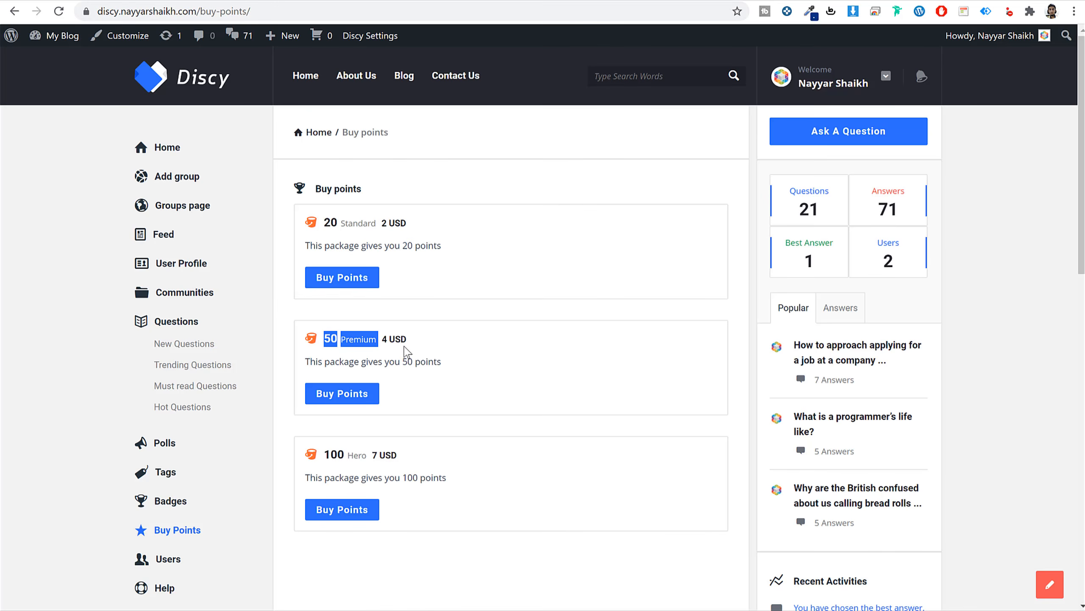
triple_click(417, 362)
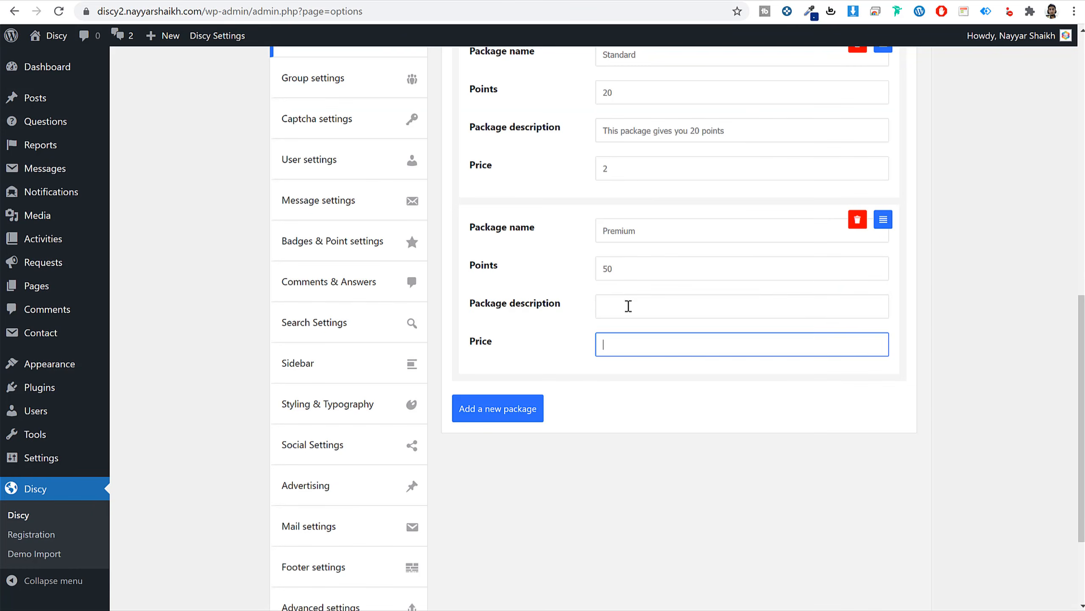
click(628, 305)
key(ctrl+v)
click(641, 347)
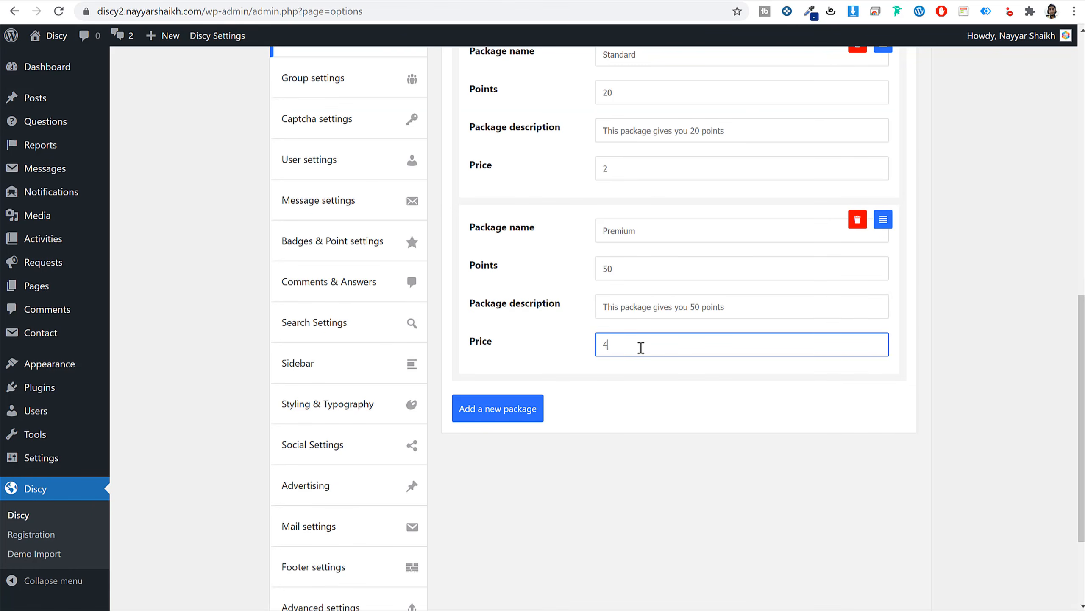
text(4)
scroll(758, 395, down, 3)
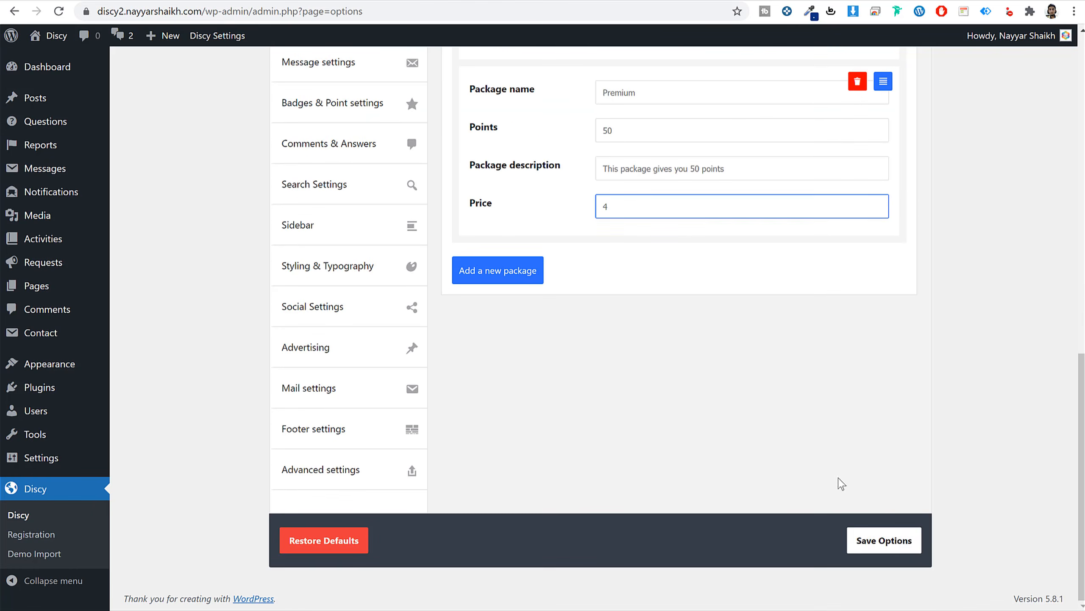
click(895, 545)
scroll(816, 198, up, 5)
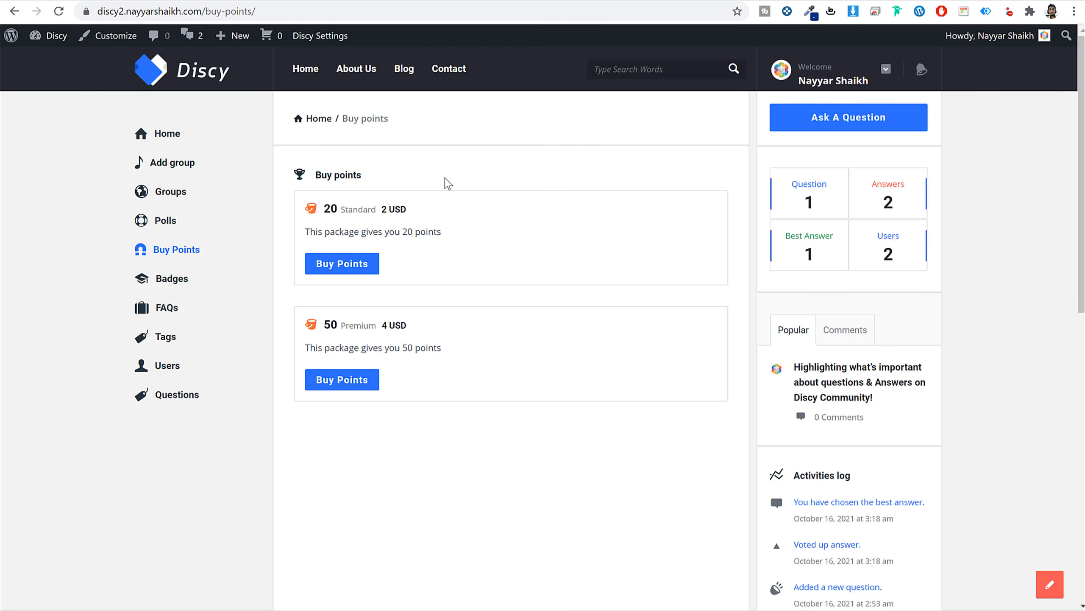
Start checkout for the 20-point Standard package and view its card and bank transfer options.
click(351, 265)
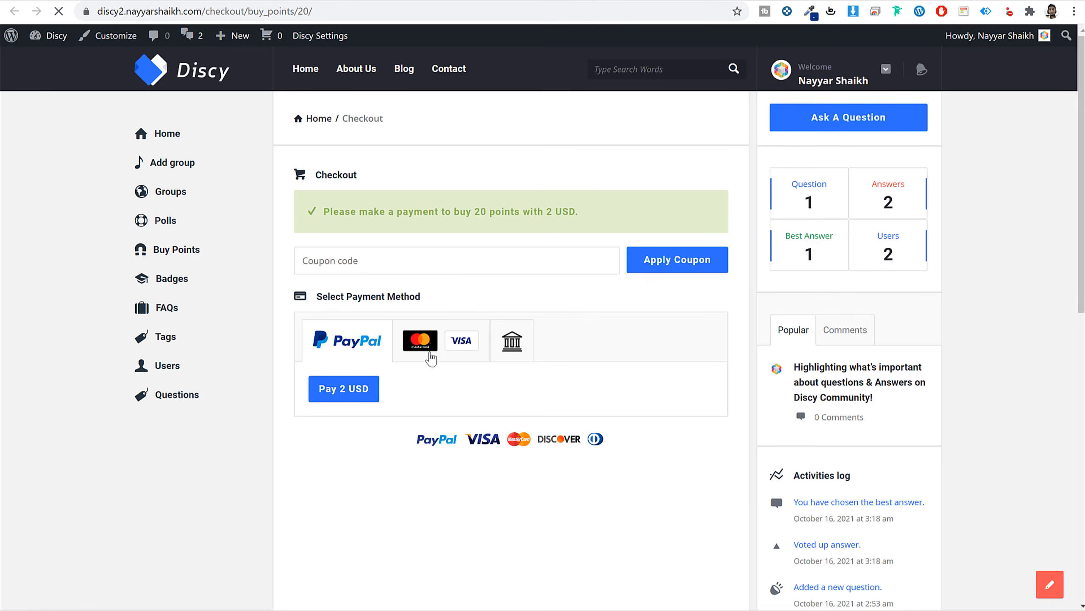
click(417, 346)
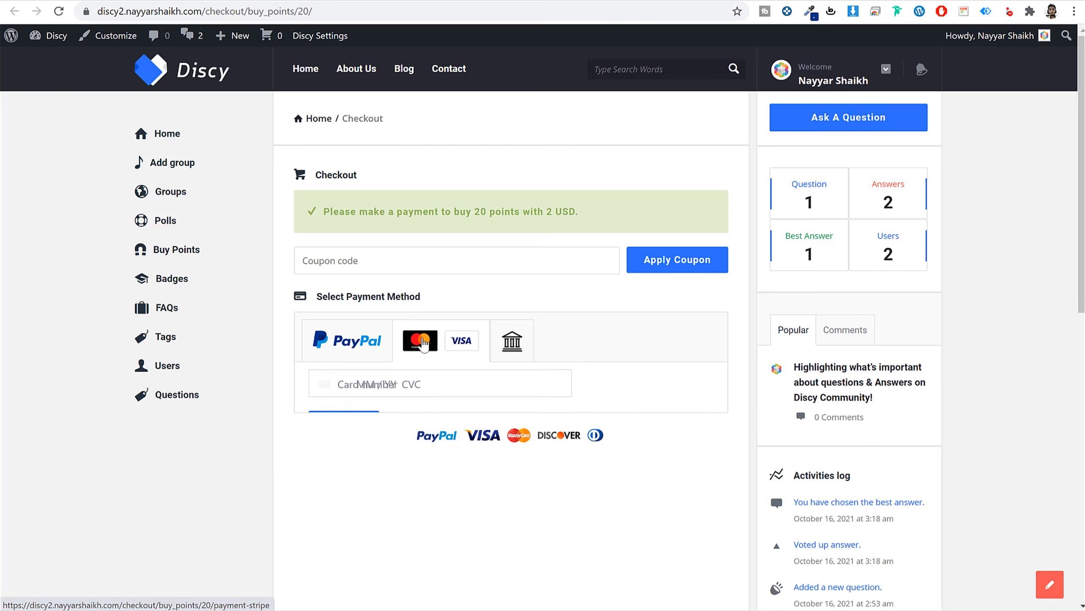
click(336, 390)
click(515, 359)
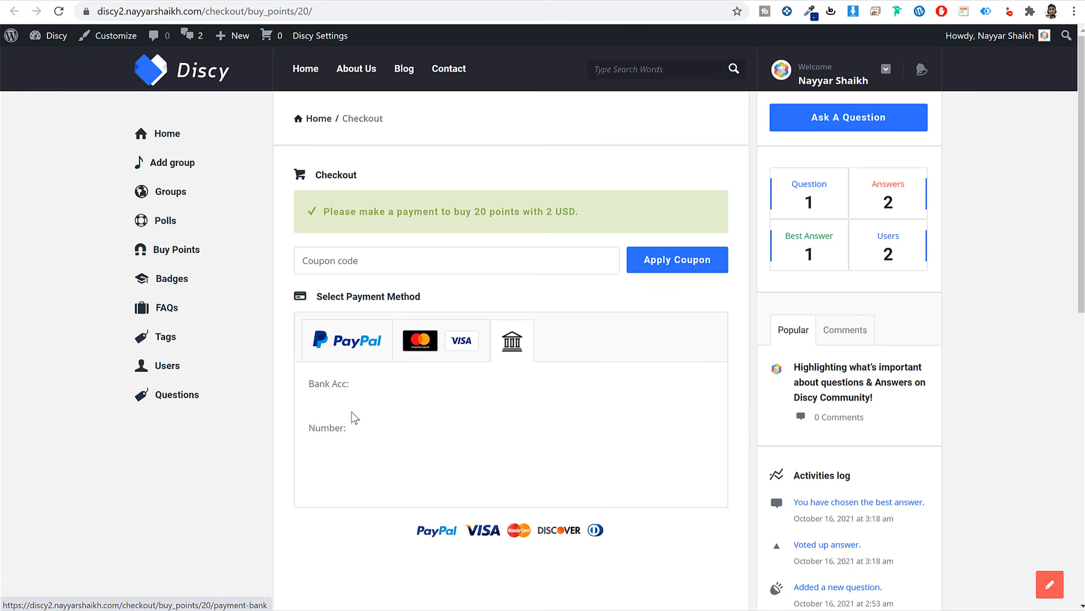
drag(310, 380, 395, 465)
click(355, 448)
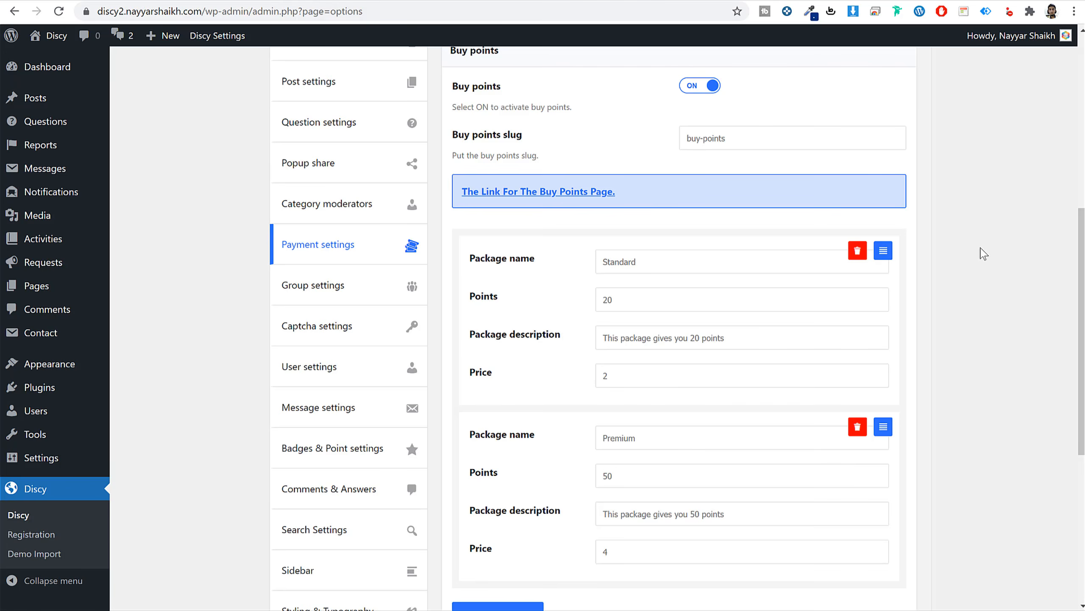
Toggle Pay money to users on and back off, then switch to the Coupon settings.
scroll(1025, 322, up, 5)
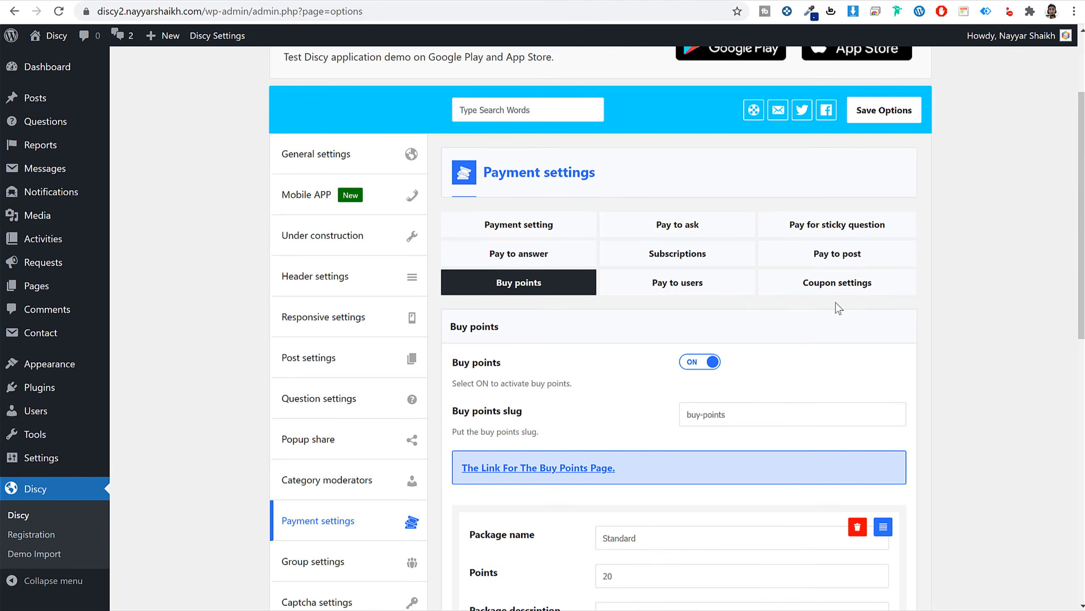
click(705, 282)
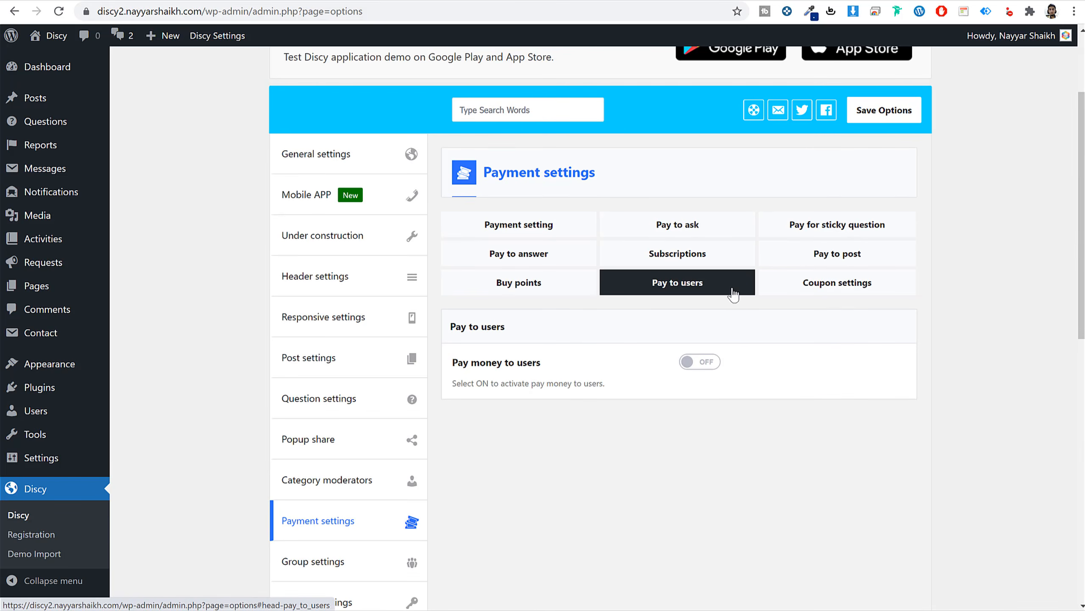
click(711, 363)
scroll(739, 374, down, 6)
scroll(768, 403, up, 6)
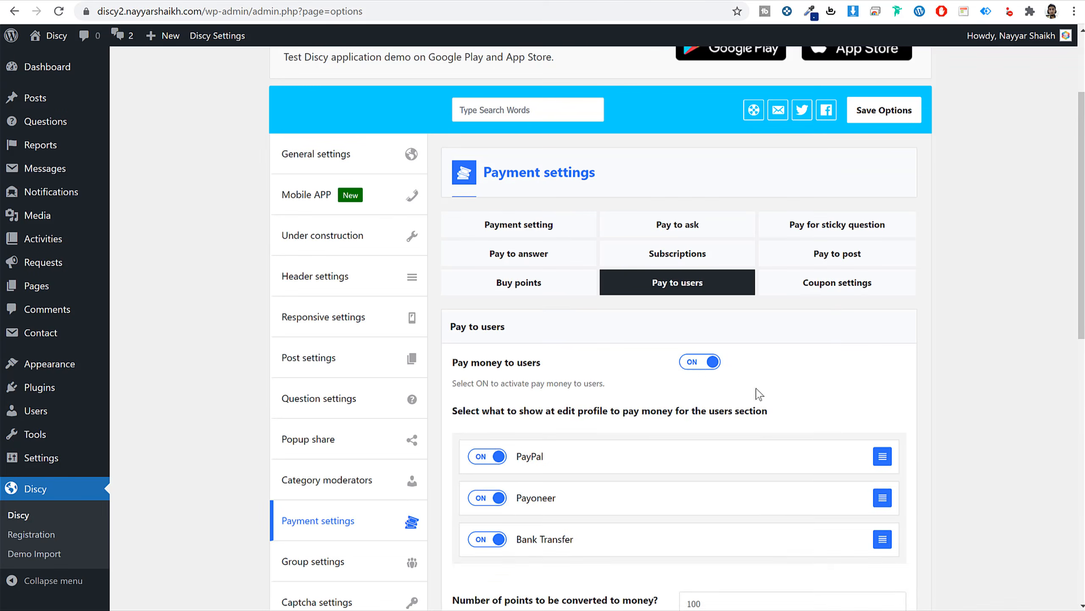
click(700, 362)
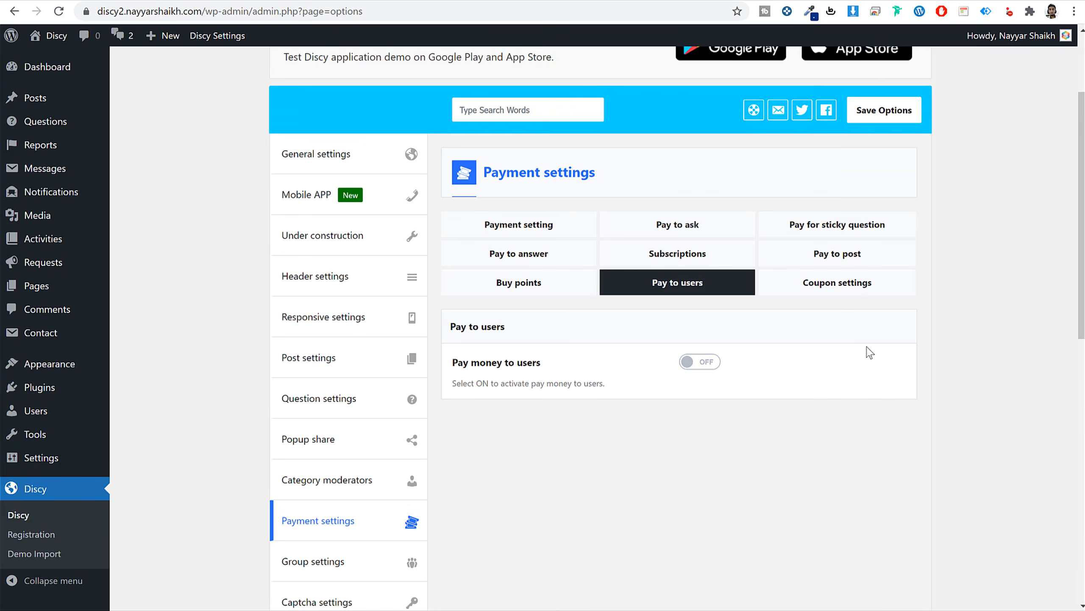
click(845, 291)
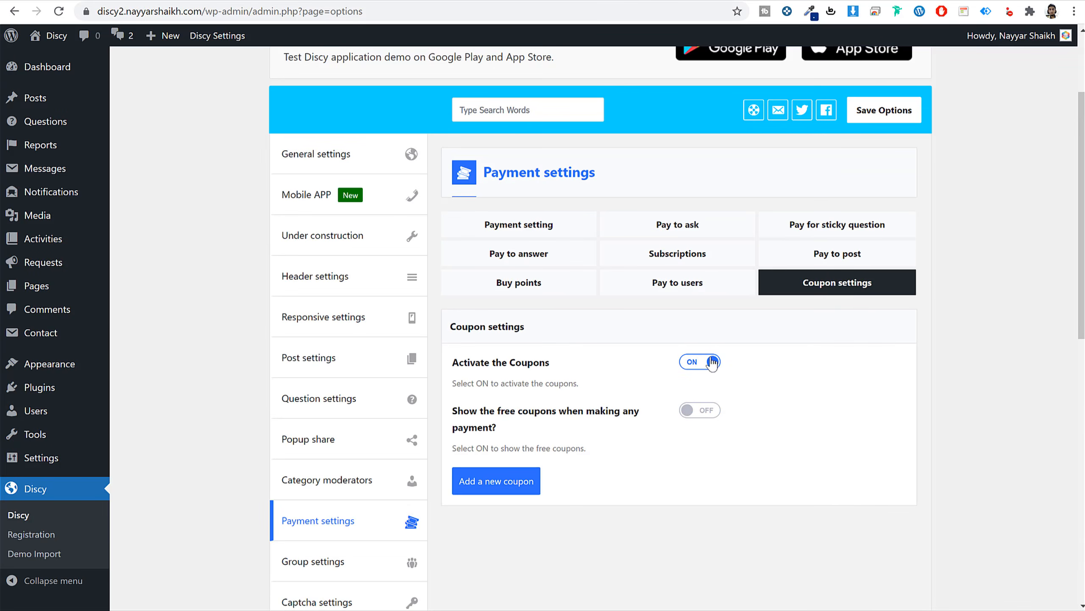
Add a '10off' coupon with discount type % Percent and amount 10.
click(494, 482)
scroll(781, 458, down, 3)
scroll(782, 458, down, 6)
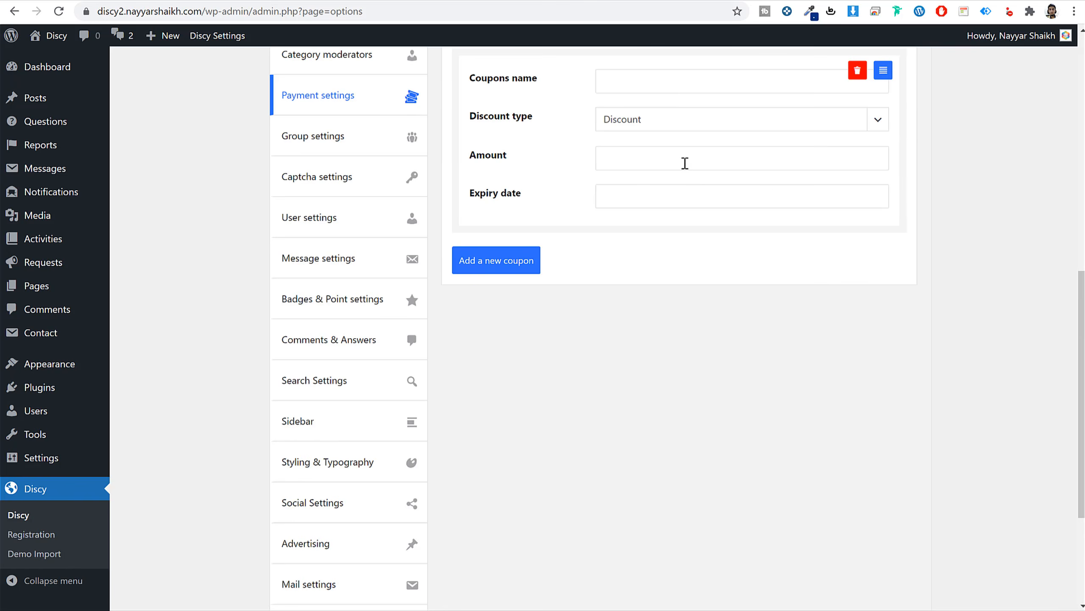
click(682, 76)
scroll(775, 208, up, 3)
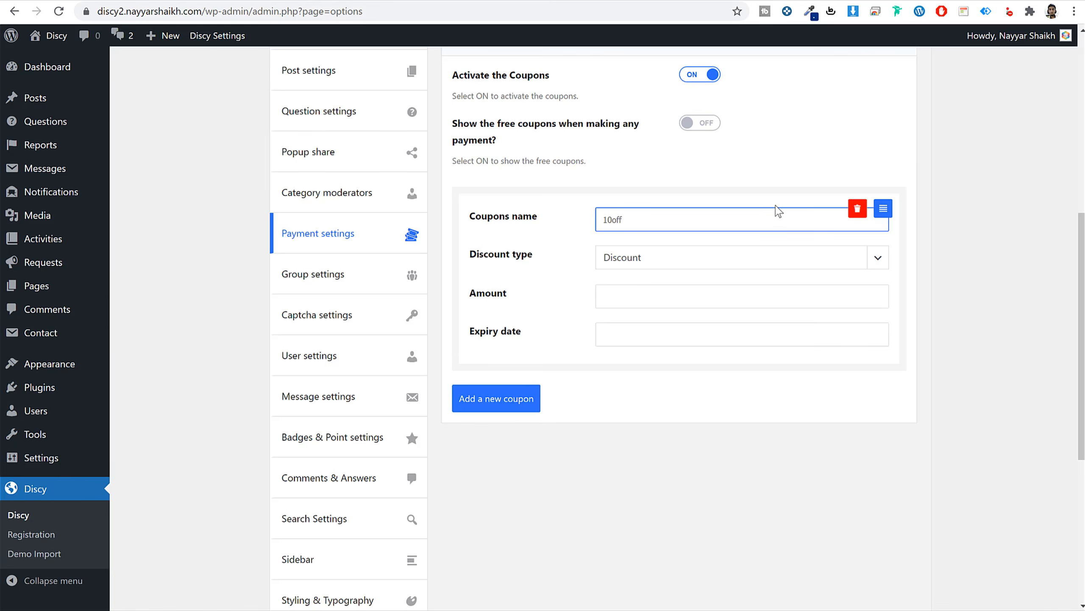
click(664, 261)
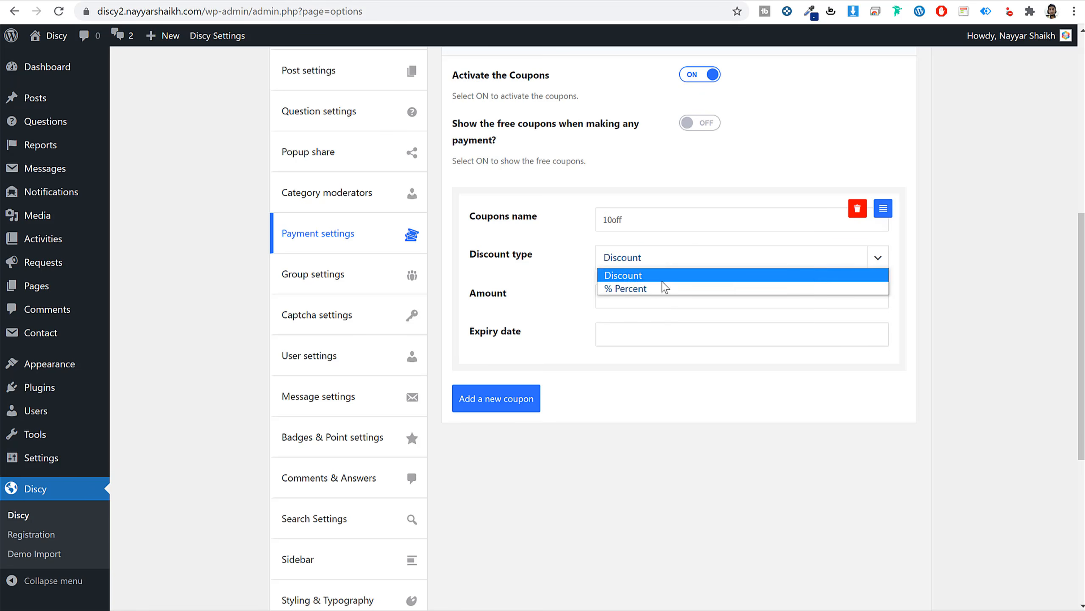
click(665, 288)
click(655, 291)
text(10)
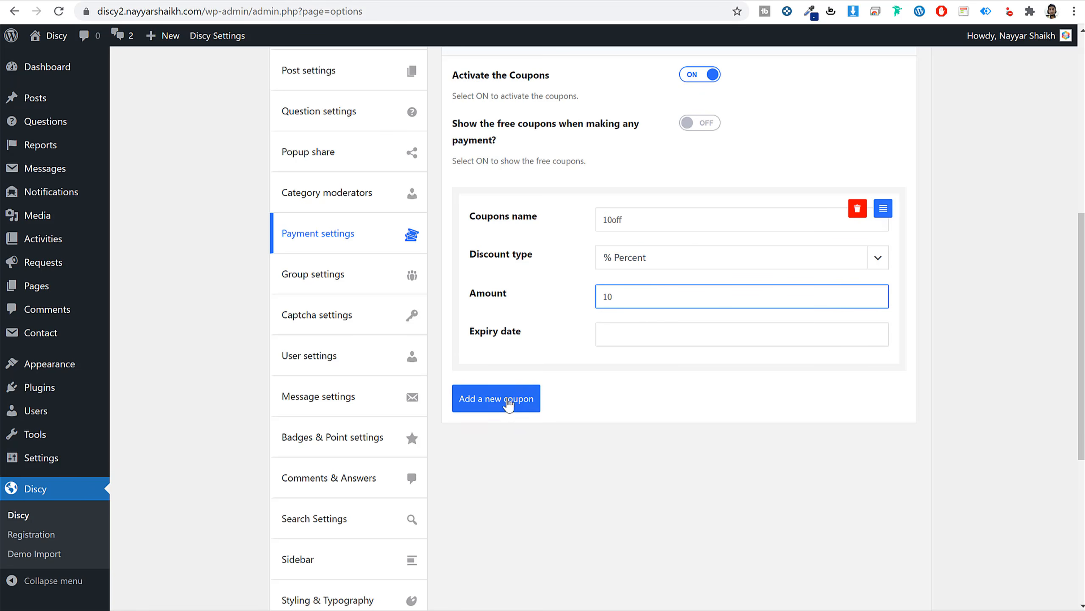
Remove an extra empty coupon, save the coupon settings, and open the 20-point checkout.
click(509, 404)
scroll(564, 395, down, 7)
scroll(625, 337, up, 5)
click(857, 274)
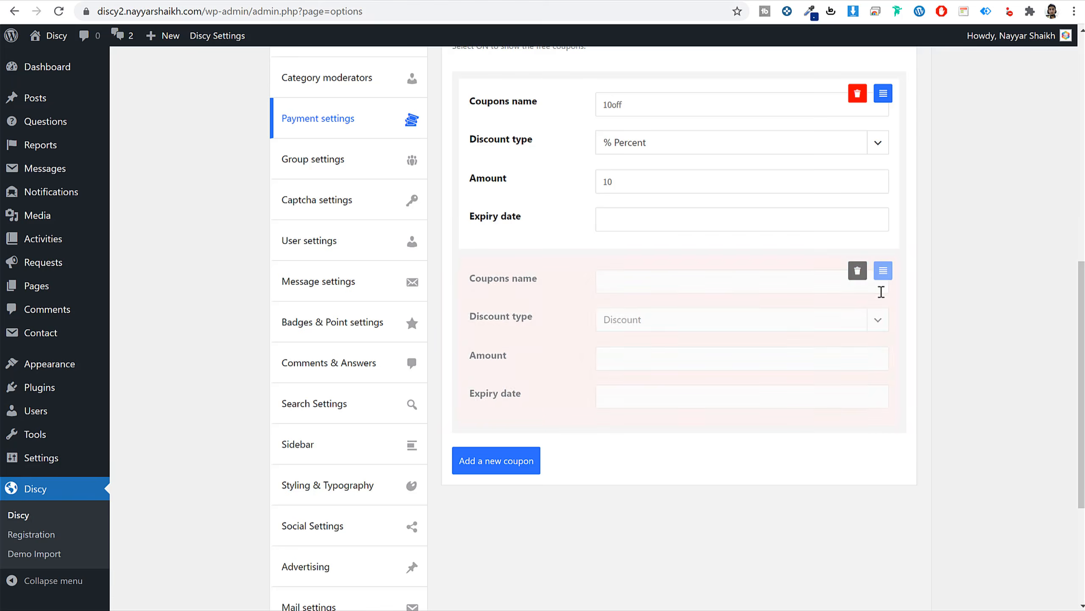
scroll(882, 359, down, 5)
click(880, 573)
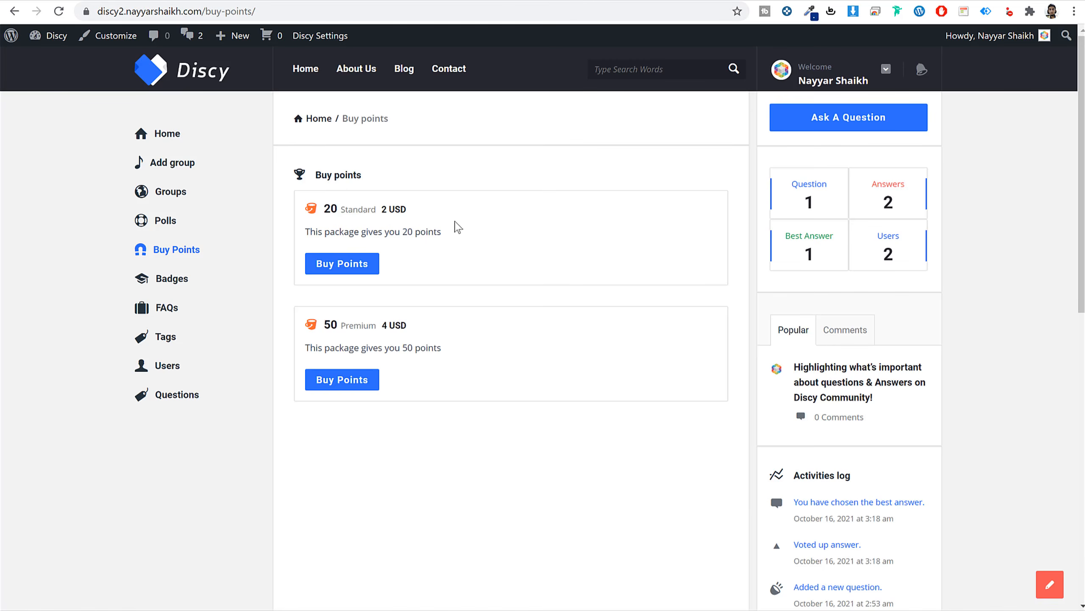
click(364, 262)
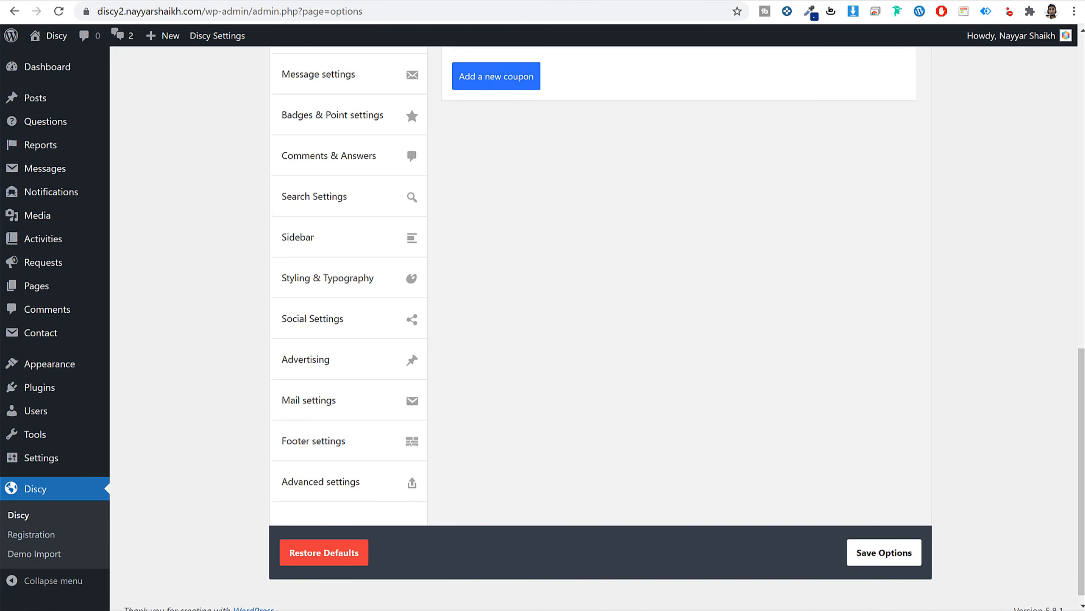
Open the Group settings, then visit the front-end Add group page showing 'Sorry, this page is not available'.
scroll(684, 218, up, 10)
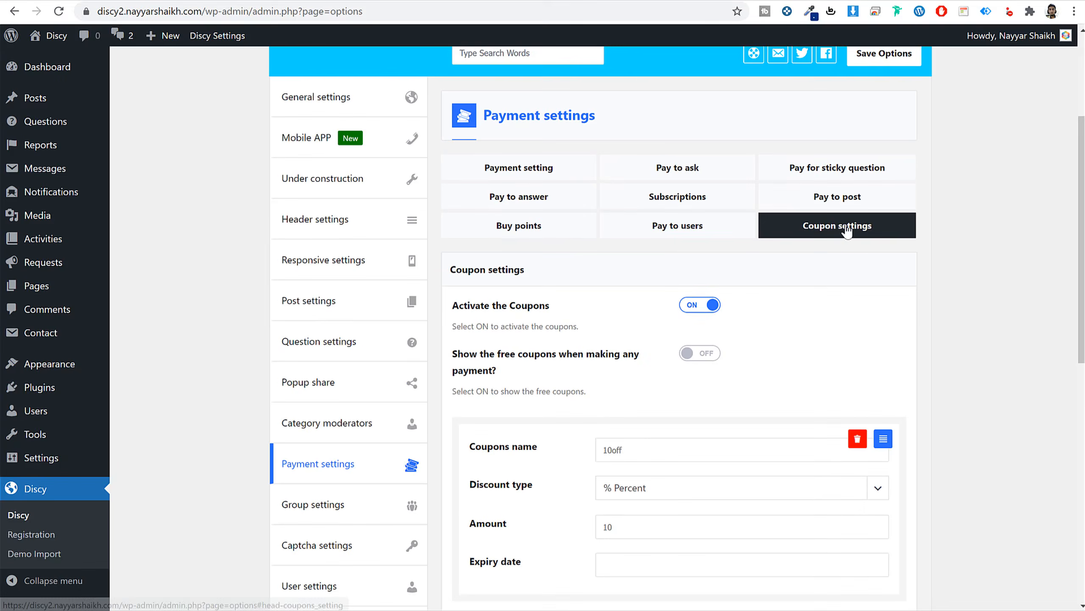
scroll(381, 269, down, 5)
click(373, 238)
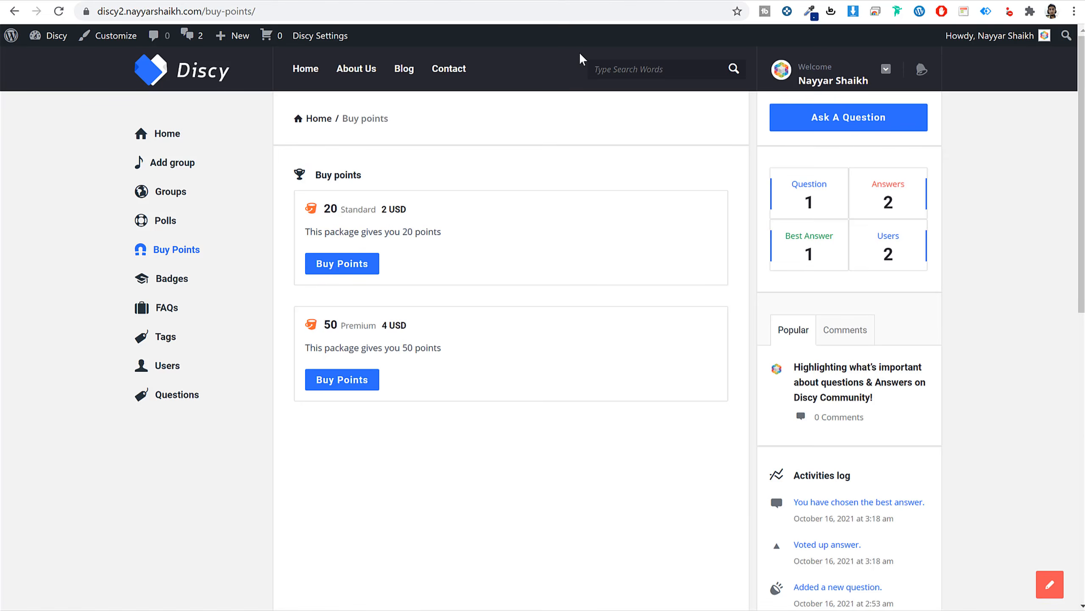
click(177, 165)
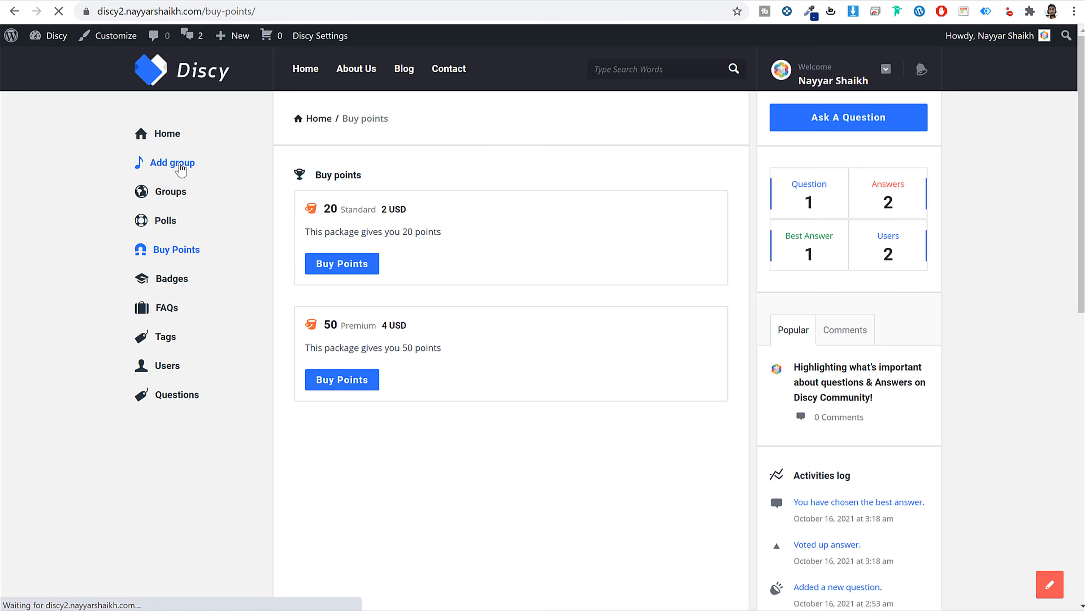
drag(340, 184, 550, 176)
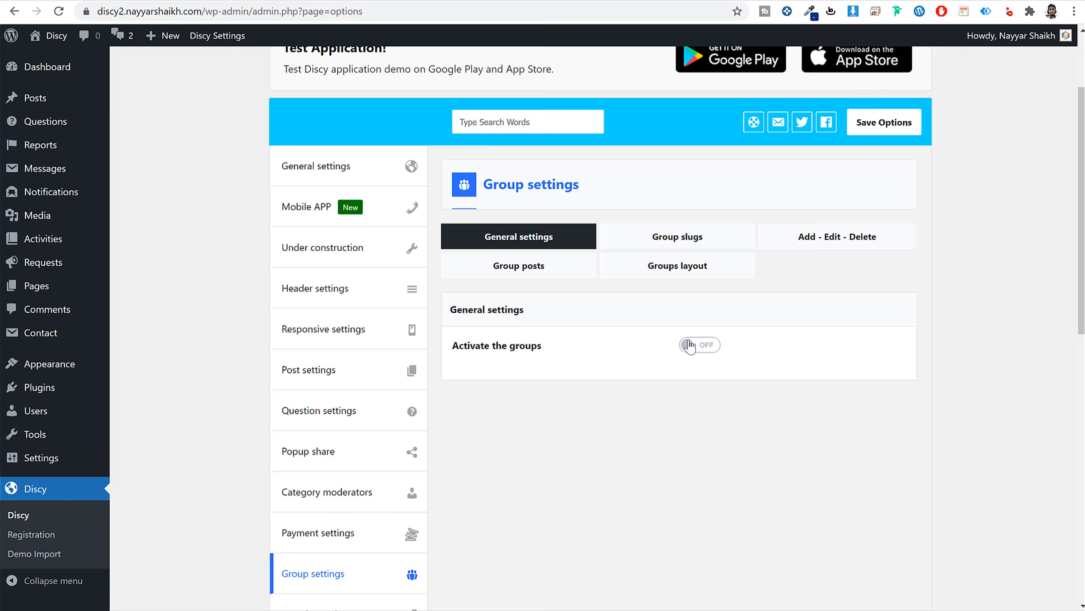
Activate groups and save, then look over the slug and add/edit/delete group options.
click(692, 346)
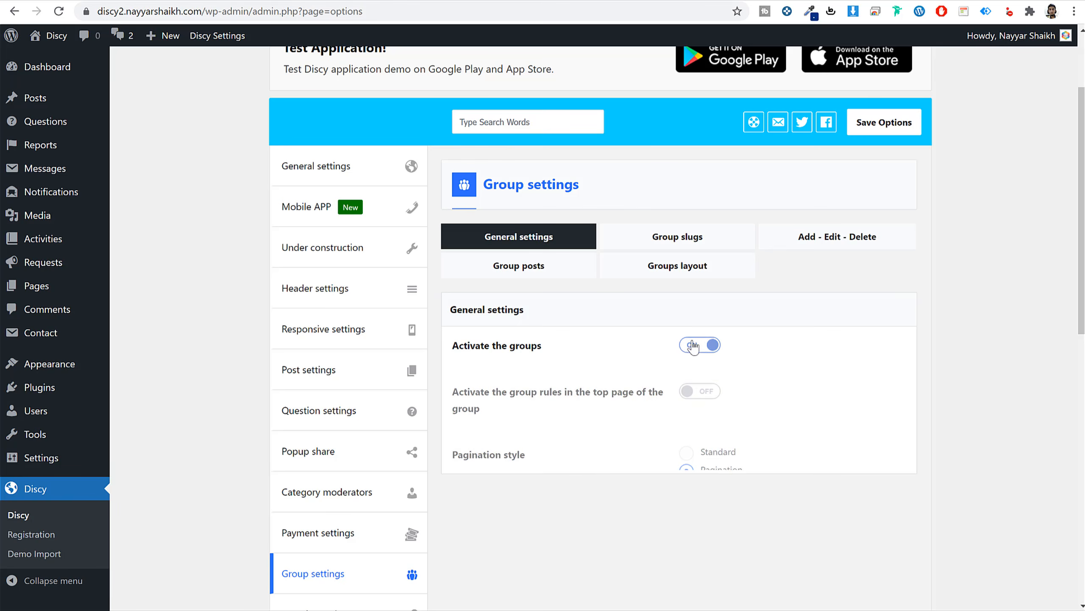
click(916, 121)
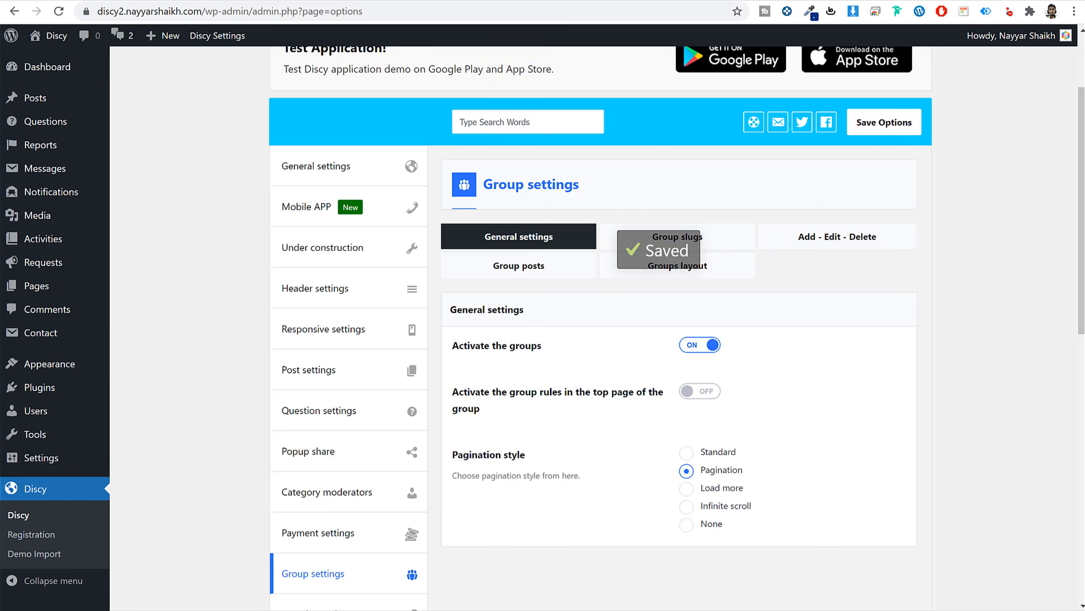
click(717, 242)
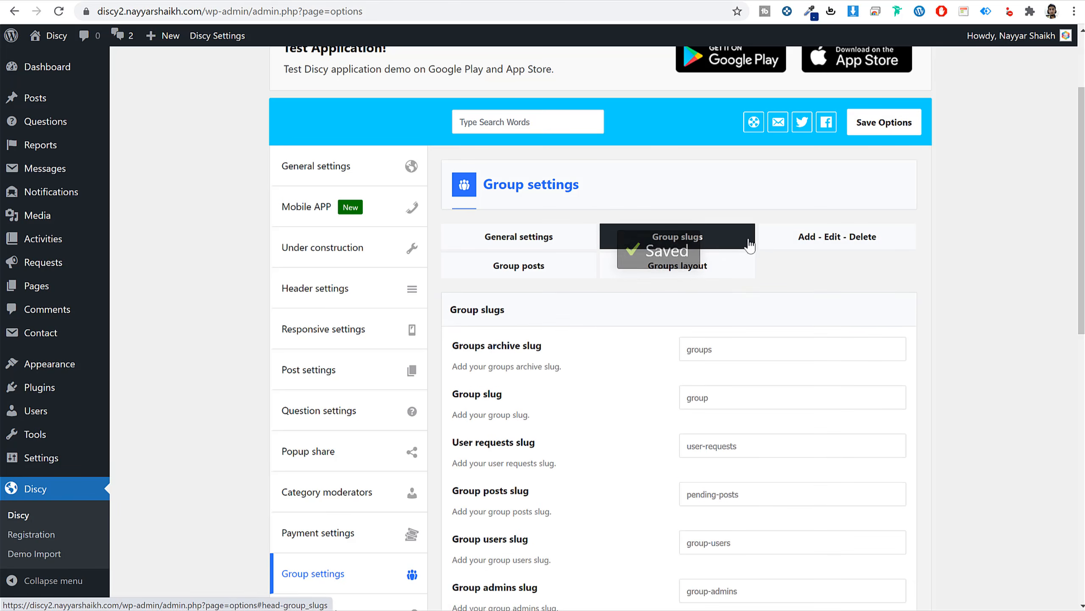
click(880, 247)
scroll(985, 354, down, 5)
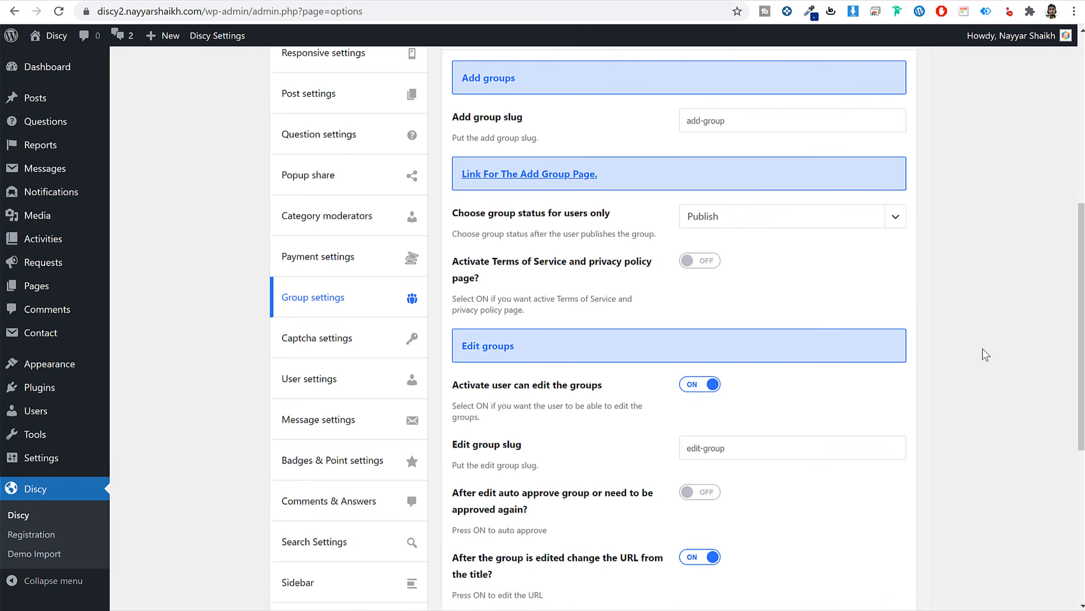
Try group status Draft, leave it at Publish, review posts and layout tabs, and save.
drag(476, 216, 608, 223)
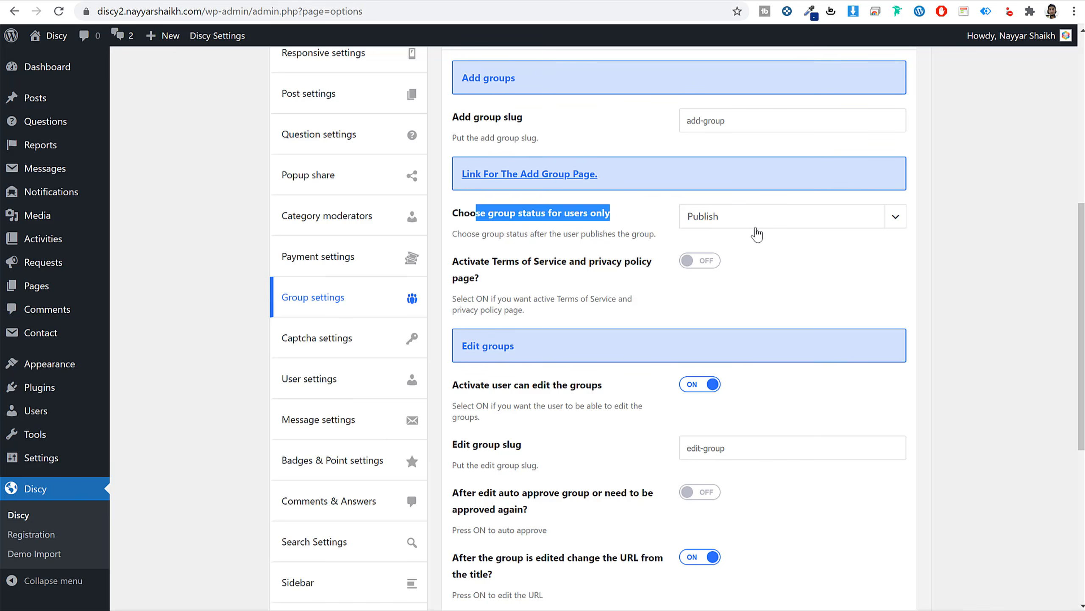
scroll(843, 354, down, 6)
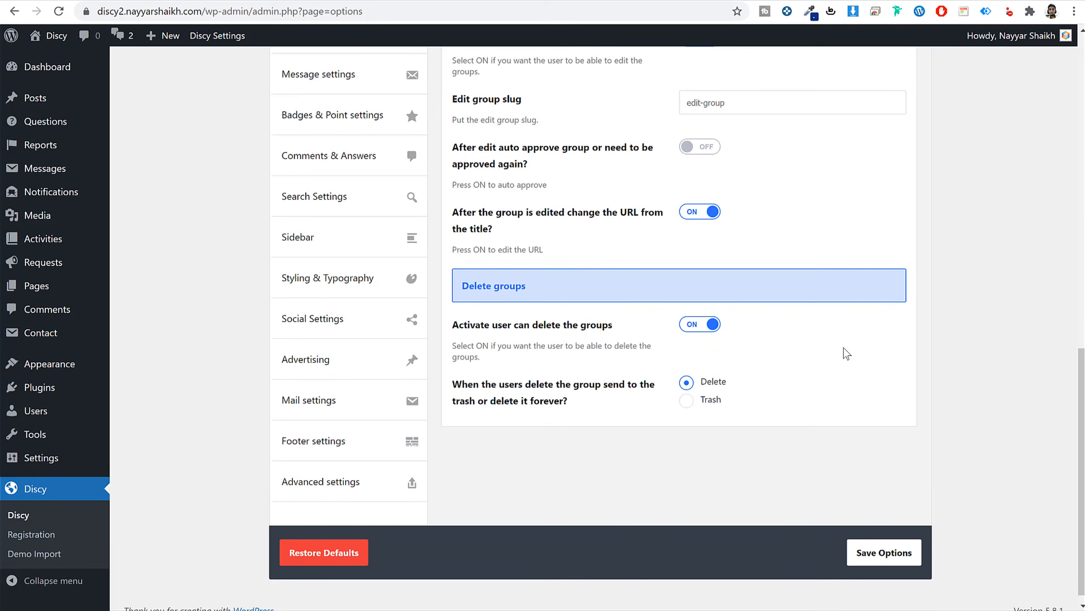
scroll(844, 354, up, 7)
click(726, 283)
click(739, 316)
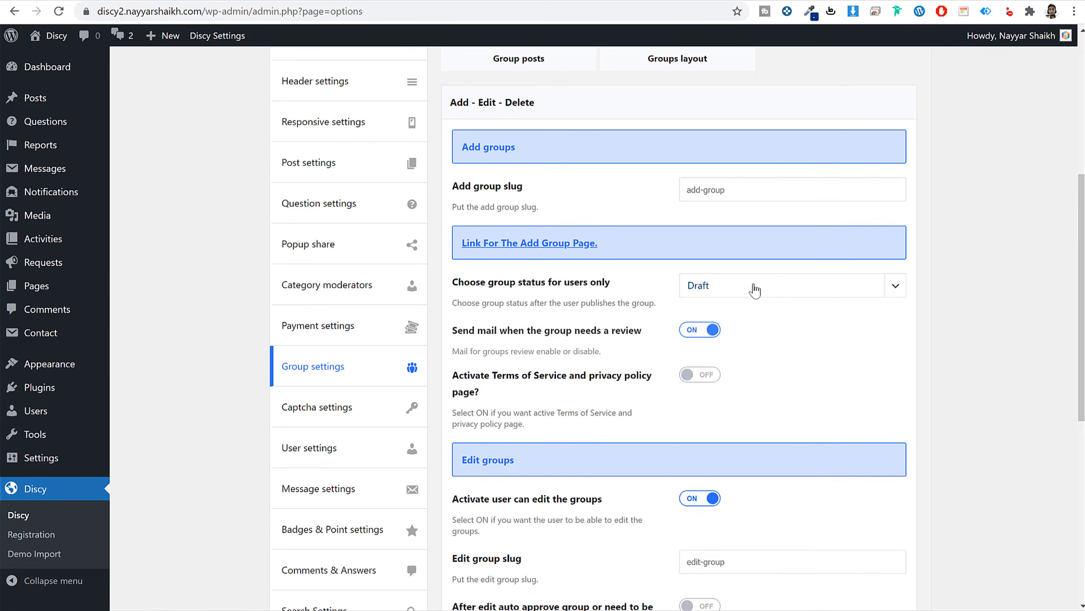
click(753, 286)
click(743, 302)
scroll(940, 321, up, 5)
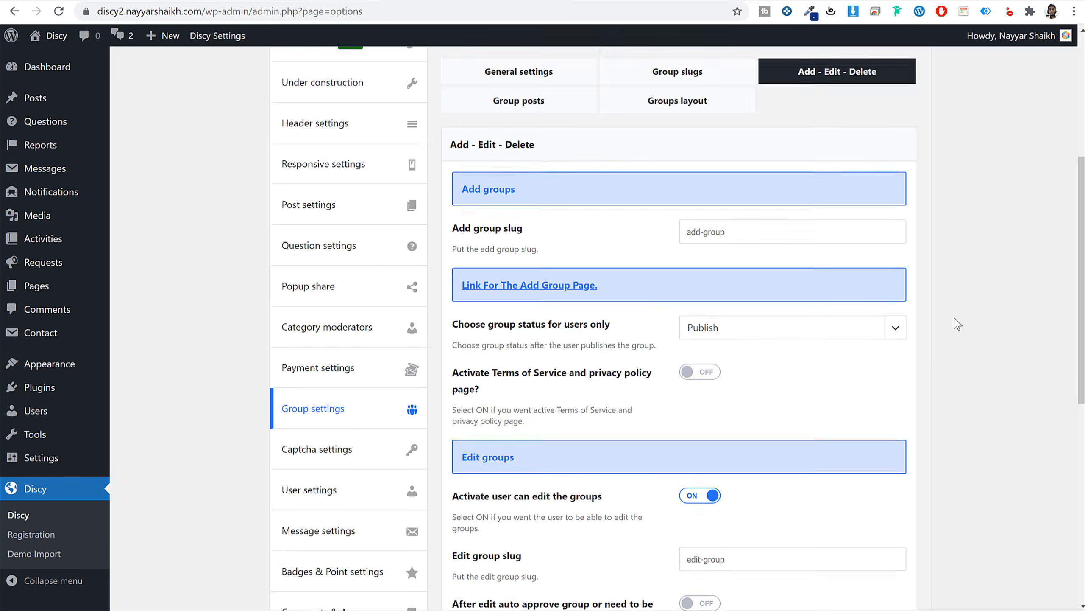
click(496, 270)
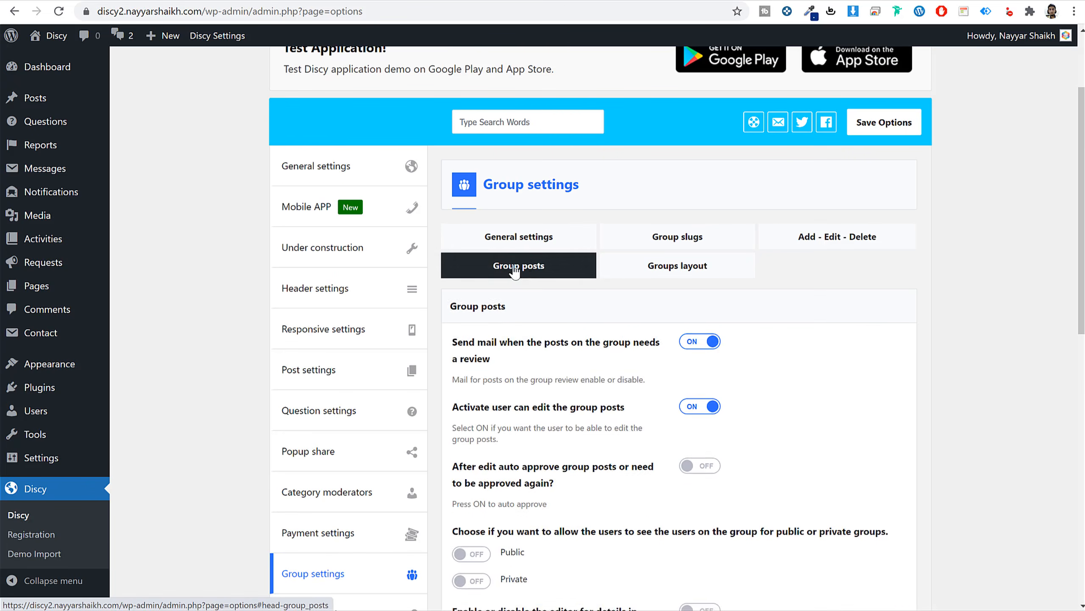
click(674, 271)
click(876, 129)
Reload the front-end Add group page to confirm the group form now appears.
scroll(811, 369, down, 5)
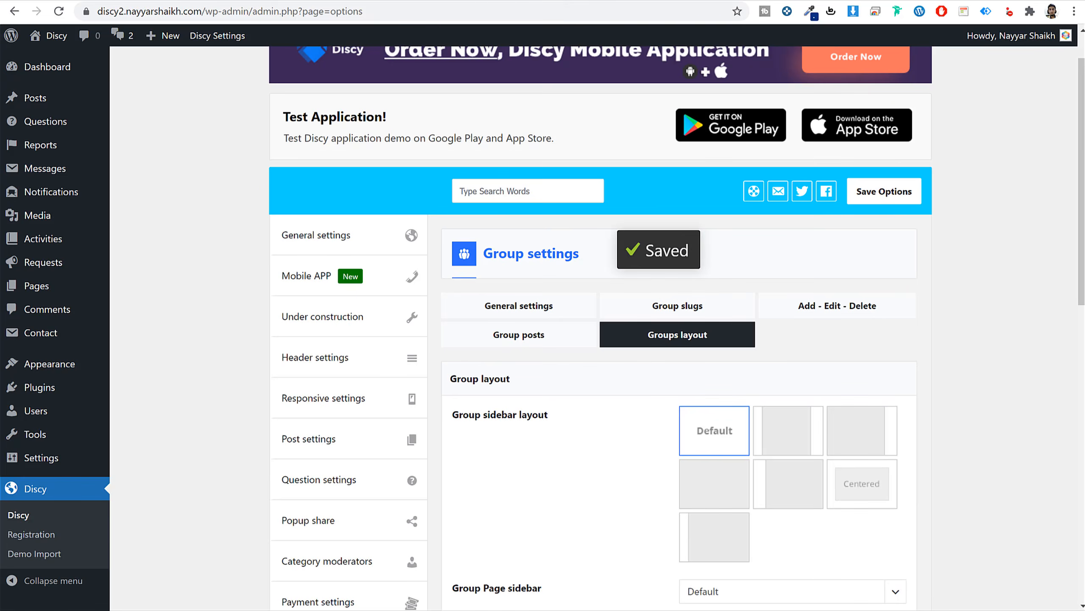
click(575, 1)
click(567, 13)
key(Return)
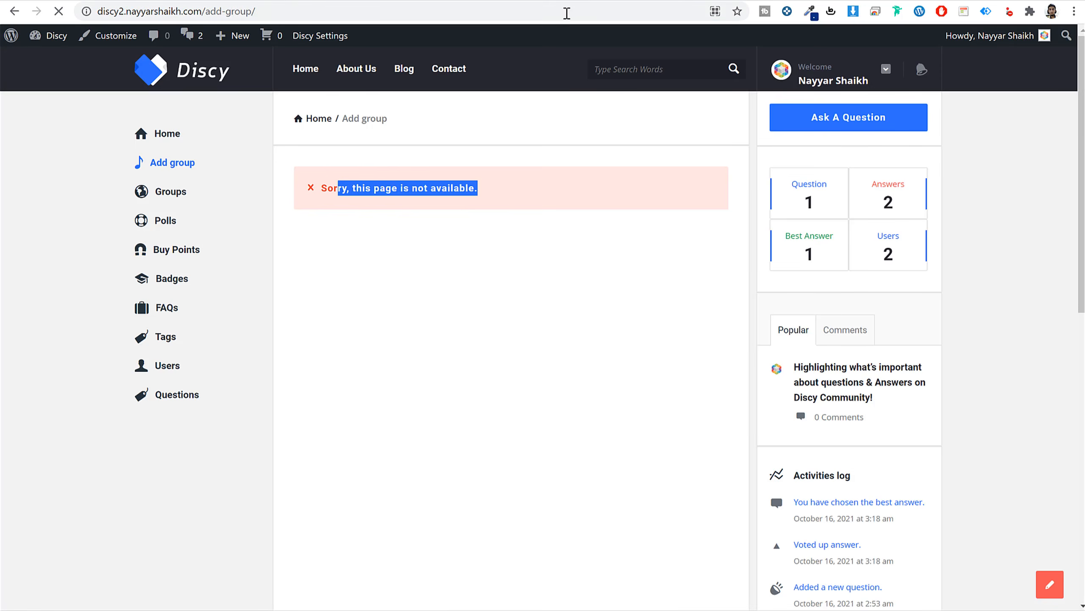
scroll(488, 321, down, 5)
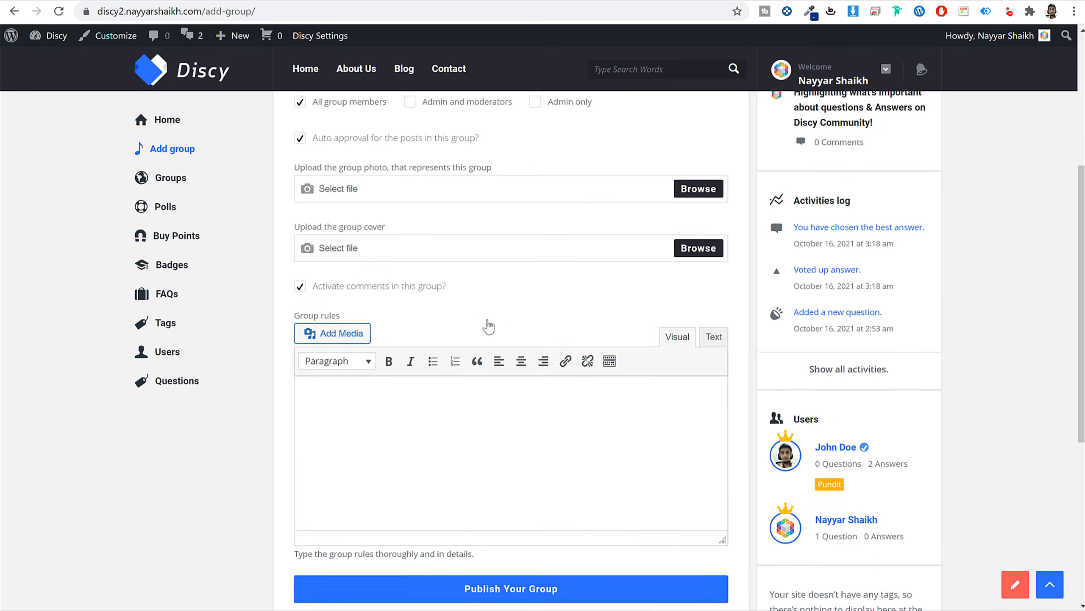
scroll(489, 326, up, 5)
Go back to the theme options and open the Captcha settings.
click(468, 1)
scroll(656, 315, down, 6)
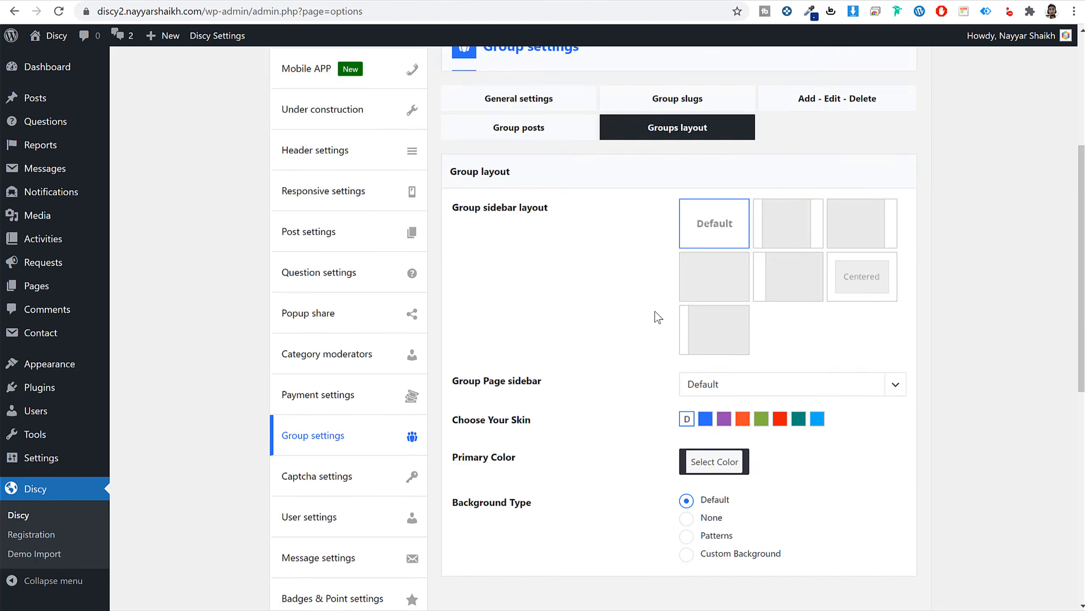
click(353, 279)
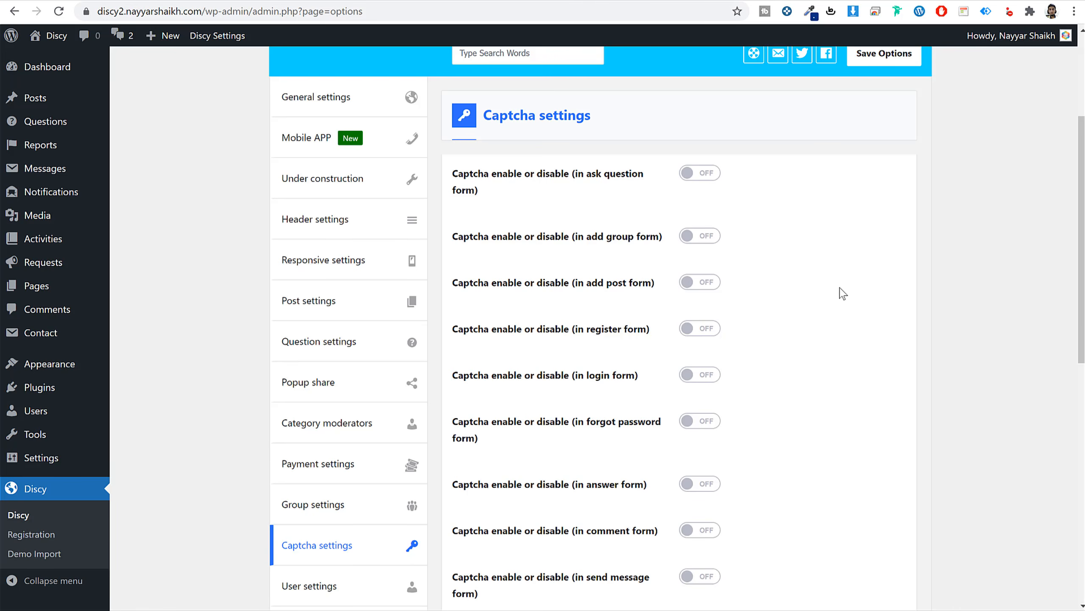
Turn on captcha for the answer form in the Discy Captcha settings.
scroll(842, 294, down, 5)
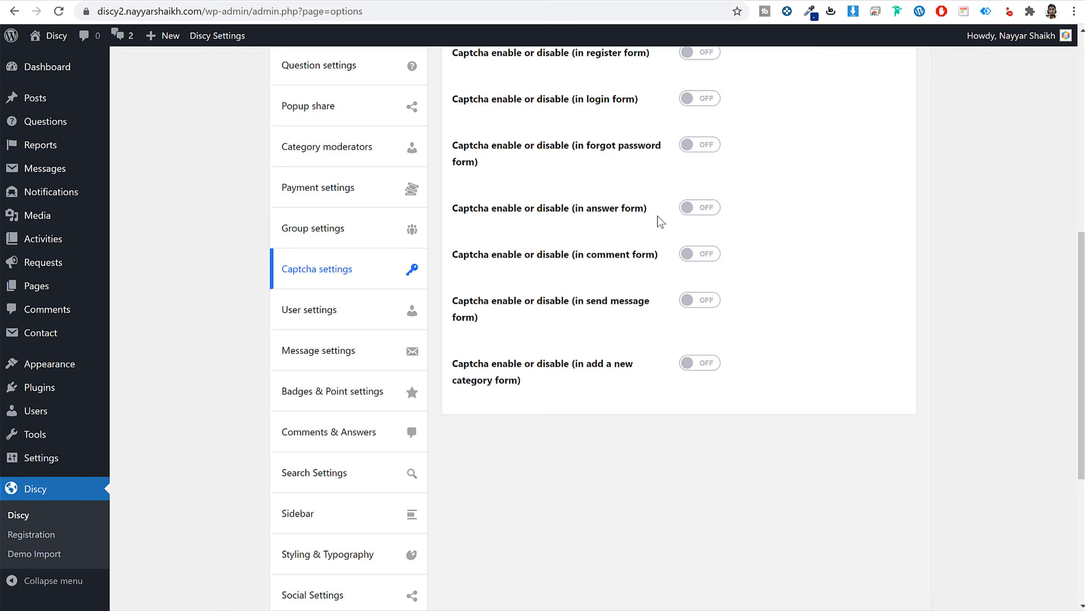
drag(502, 208, 614, 210)
click(632, 221)
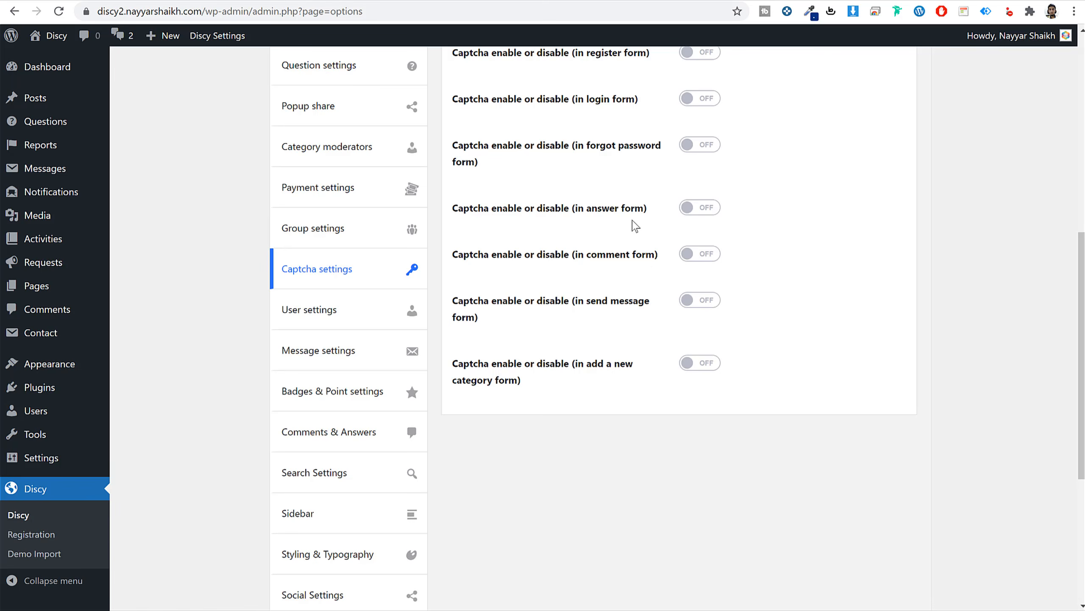
click(706, 214)
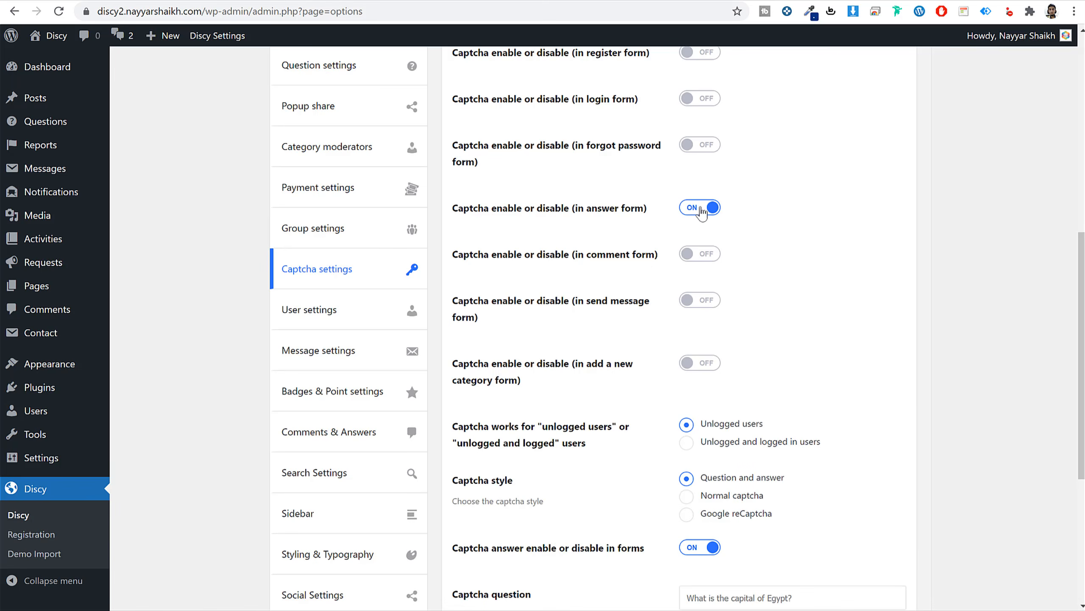
Save the captcha settings, then switch the captcha style to Google reCaptcha.
scroll(667, 300, down, 5)
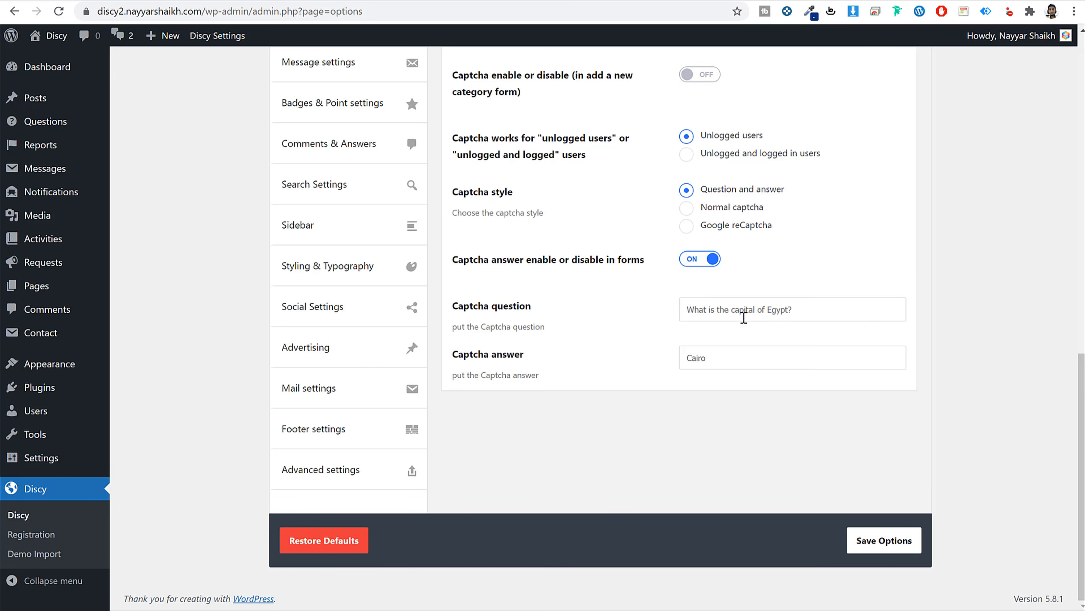
drag(810, 311, 670, 320)
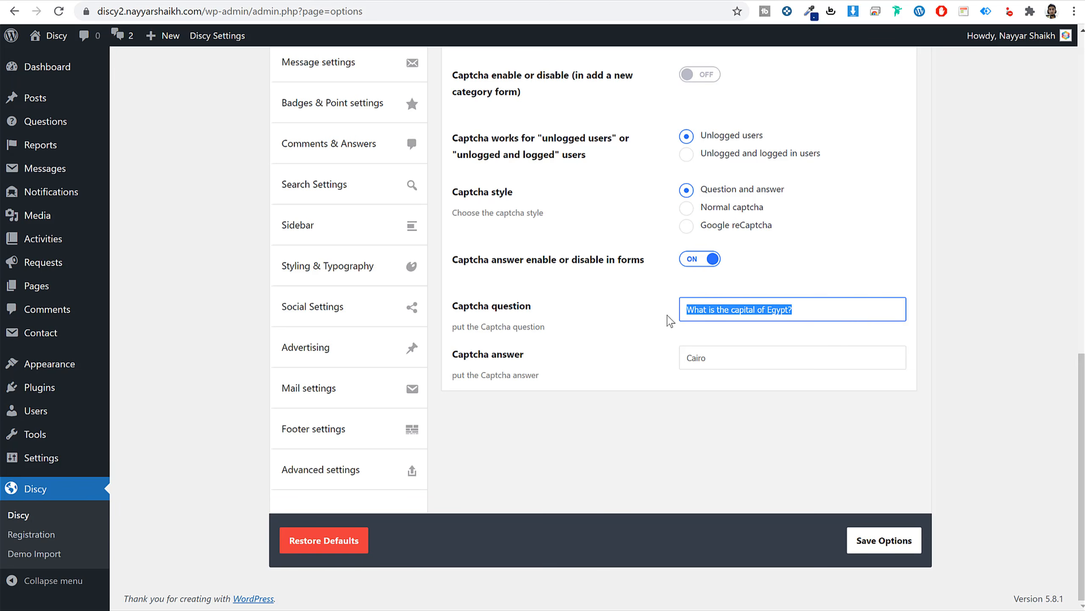
double_click(736, 358)
click(903, 545)
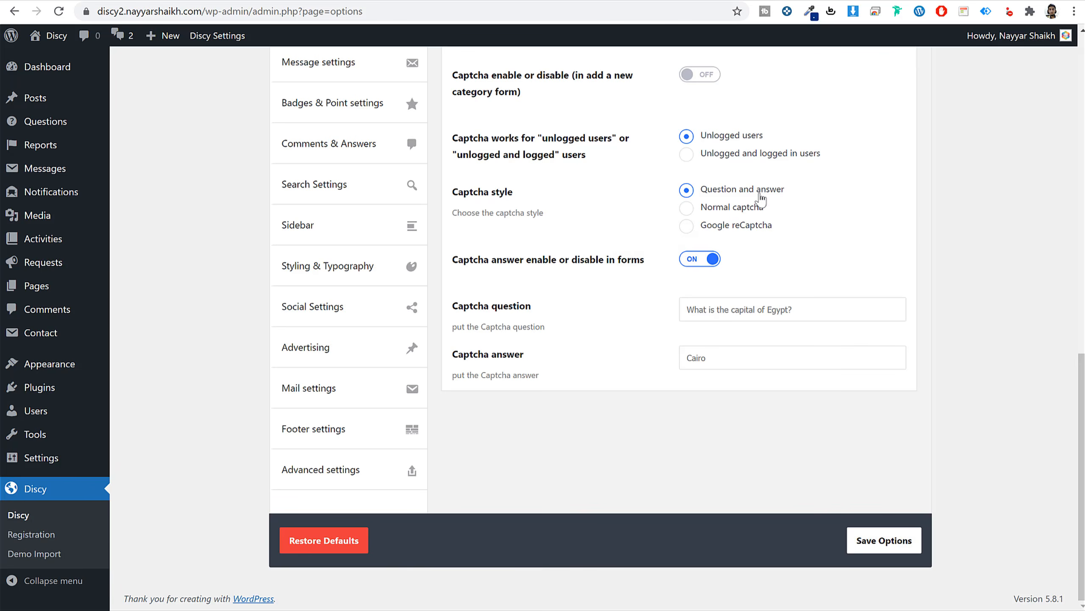
click(744, 226)
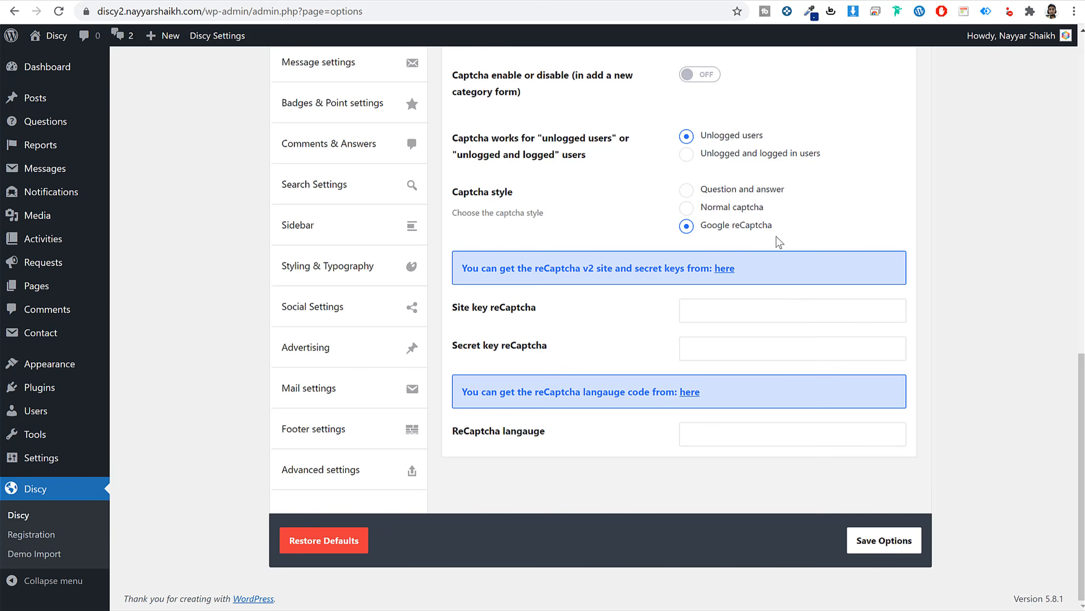
right_click(722, 269)
click(727, 276)
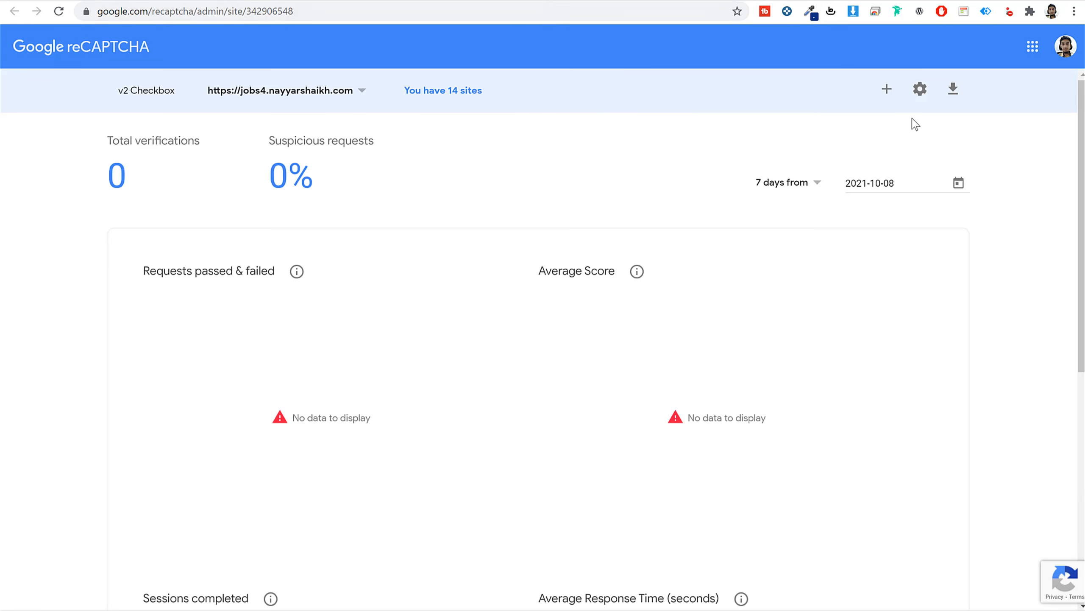
click(889, 91)
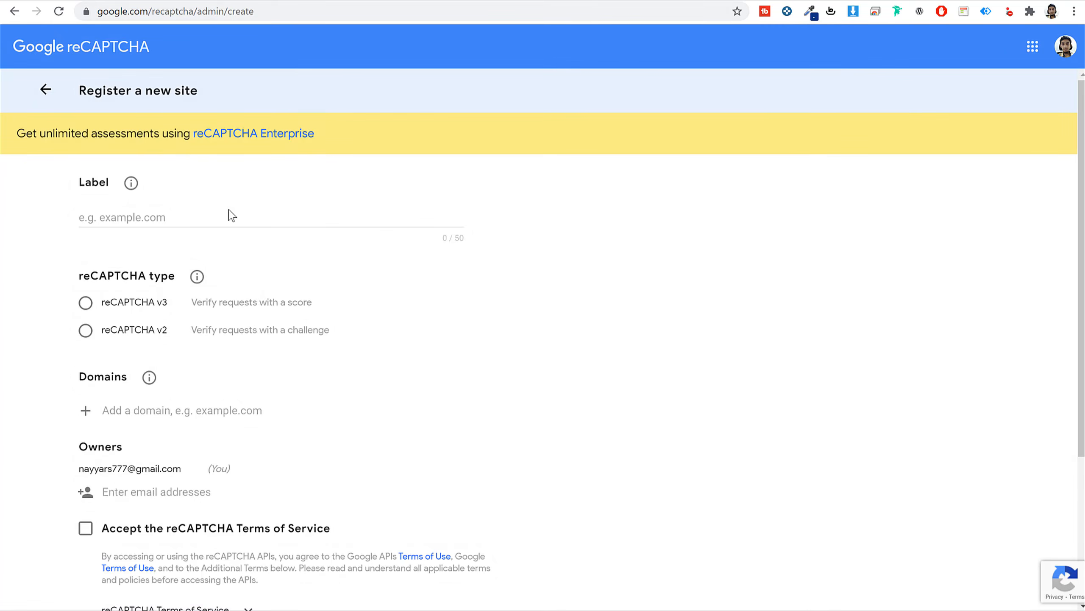
click(153, 219)
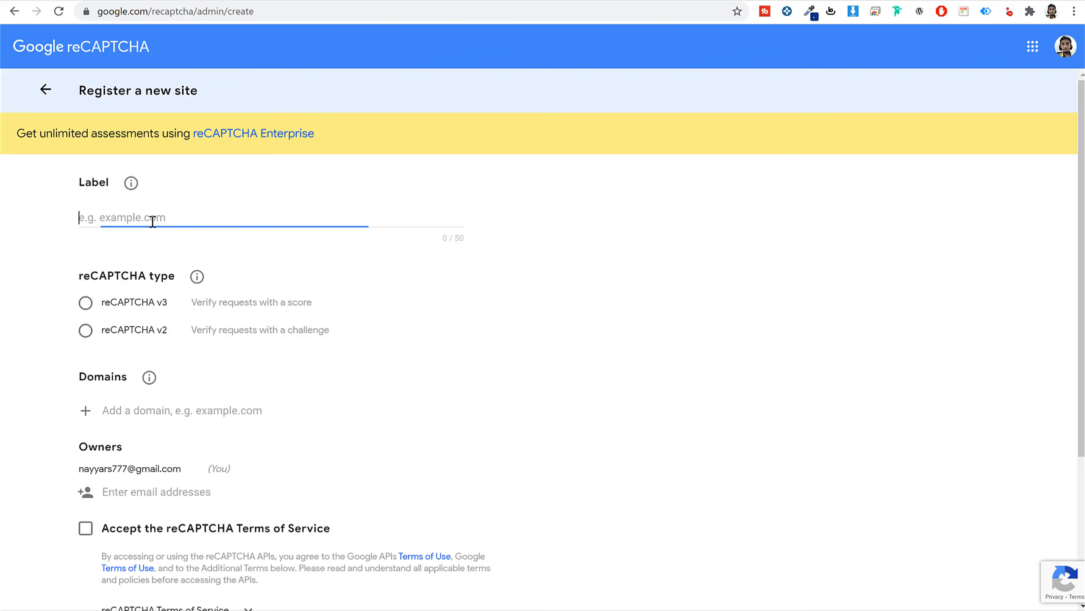
click(323, 0)
drag(206, 11, 18, 14)
key(ctrl+c)
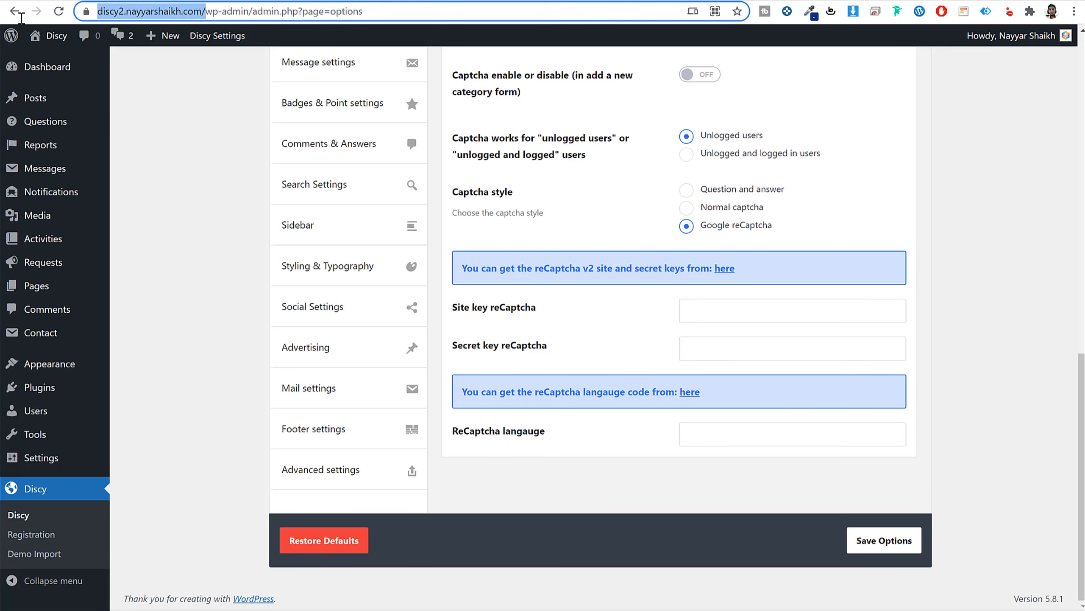
click(246, 1)
key(ctrl+v)
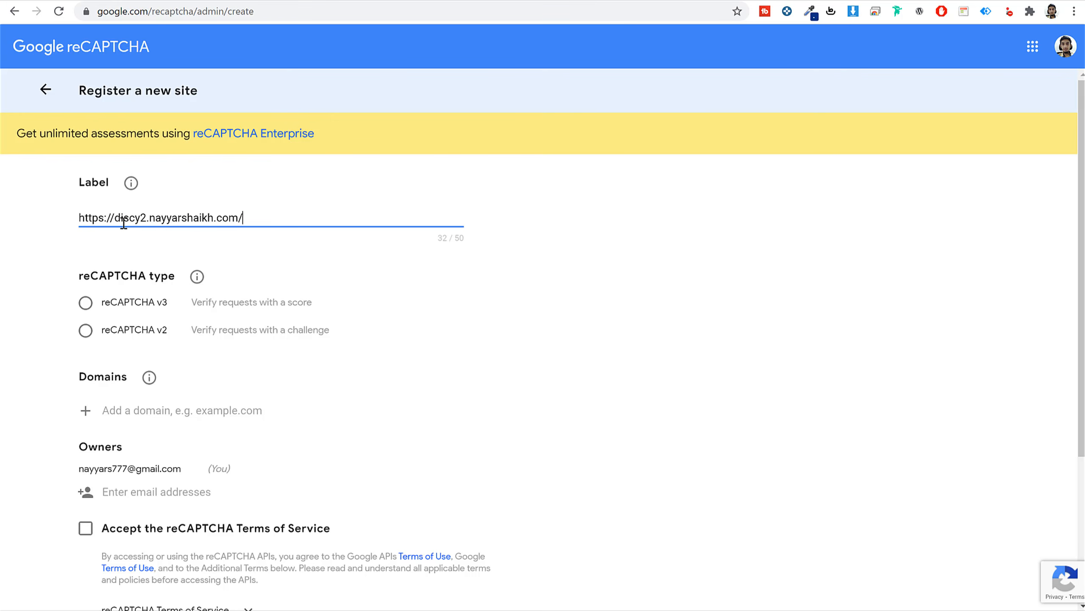
key(ctrl+a)
key(ctrl+c)
key(BackSpace)
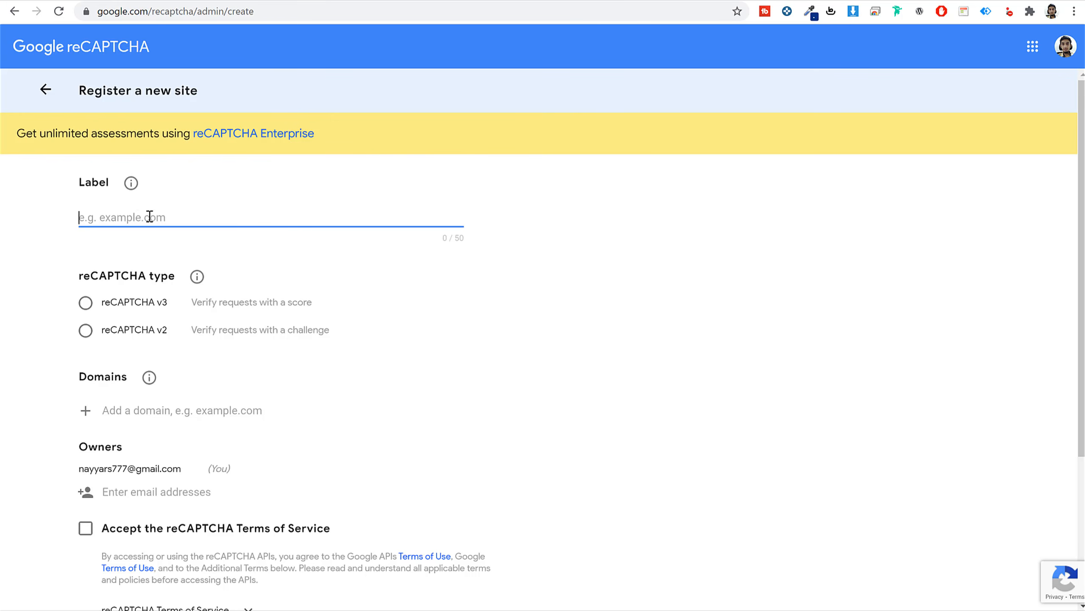
key(ctrl+v)
drag(116, 217, 30, 213)
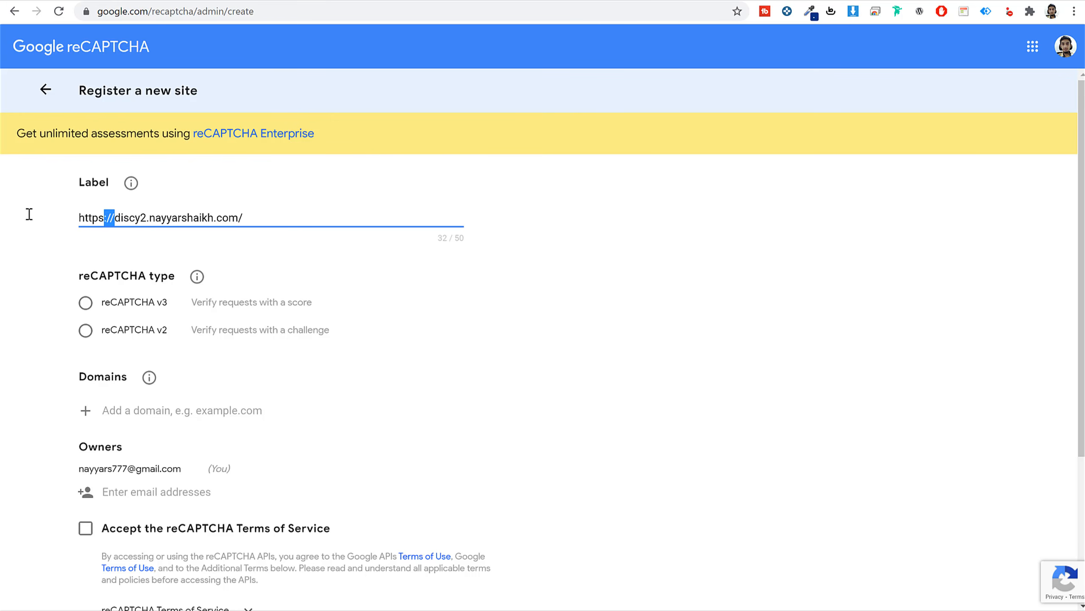
key(BackSpace)
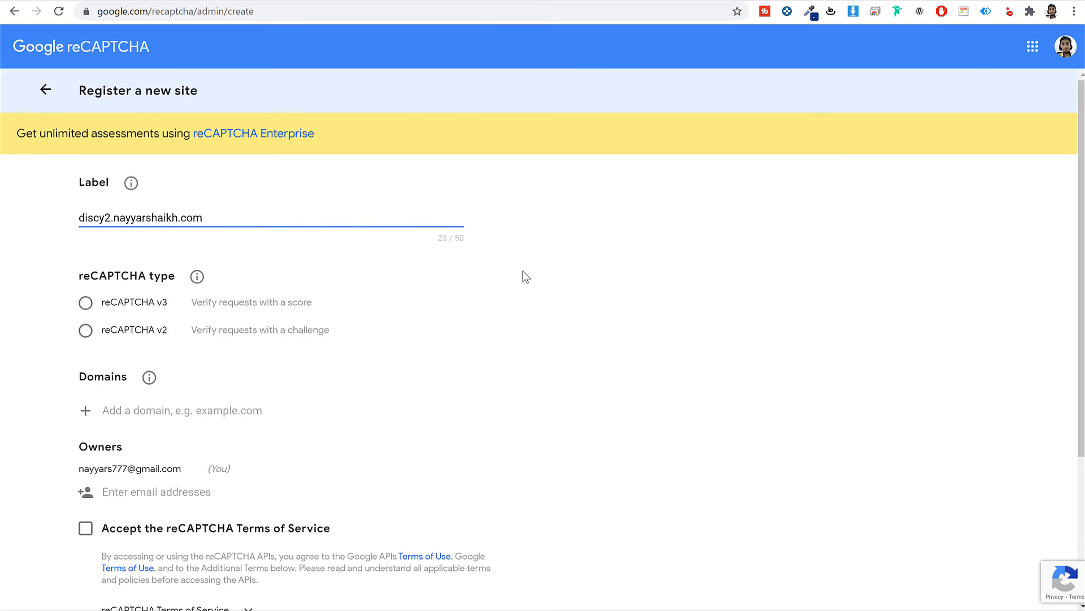
click(512, 317)
Choose reCAPTCHA v2 'I'm not a robot' and add the Discy domain to the domain list.
click(114, 338)
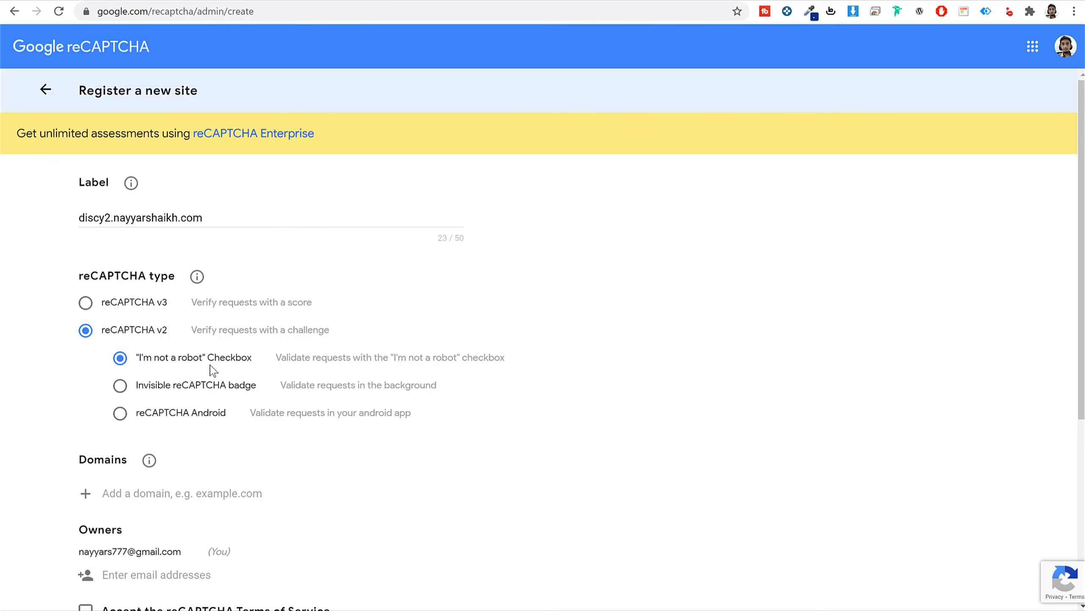
scroll(267, 347, down, 5)
click(177, 286)
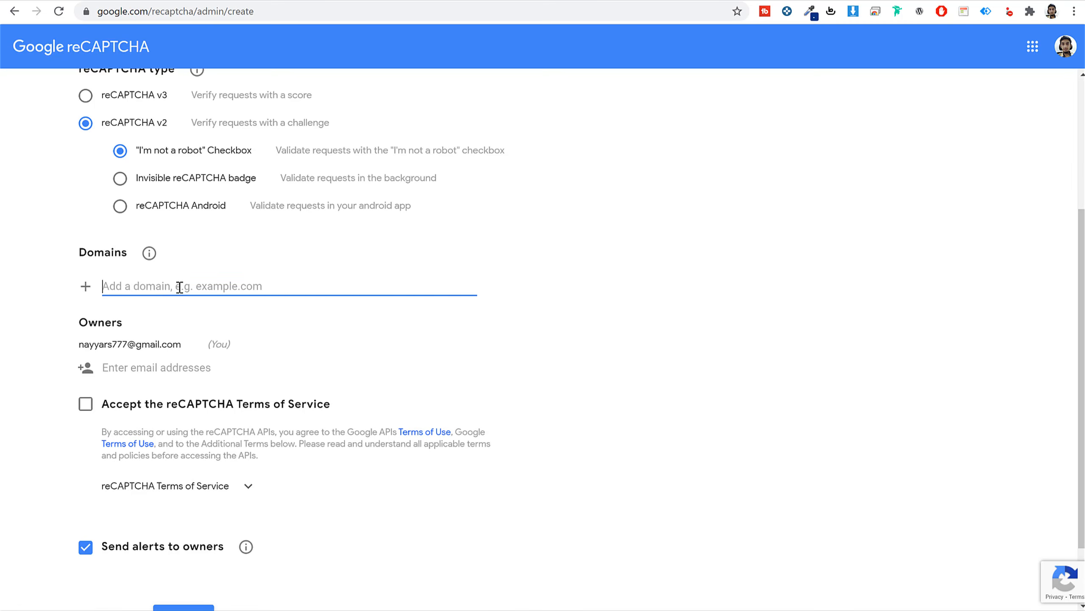
scroll(286, 300, up, 1)
scroll(273, 278, up, 4)
triple_click(235, 216)
scroll(236, 300, down, 6)
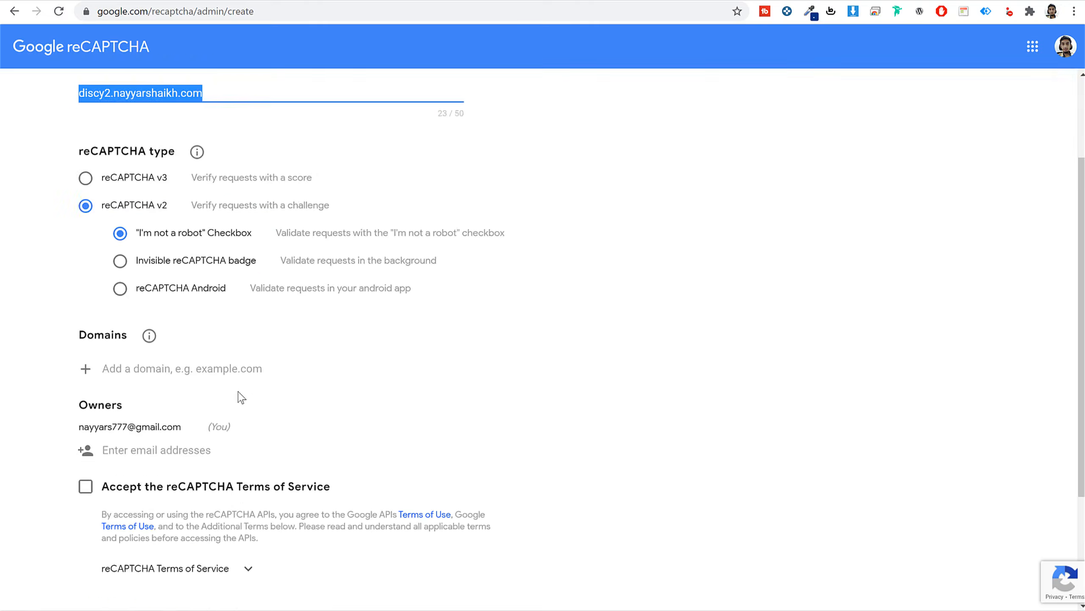
click(177, 219)
text(discy2.nayyarshaikh.com)
key(Return)
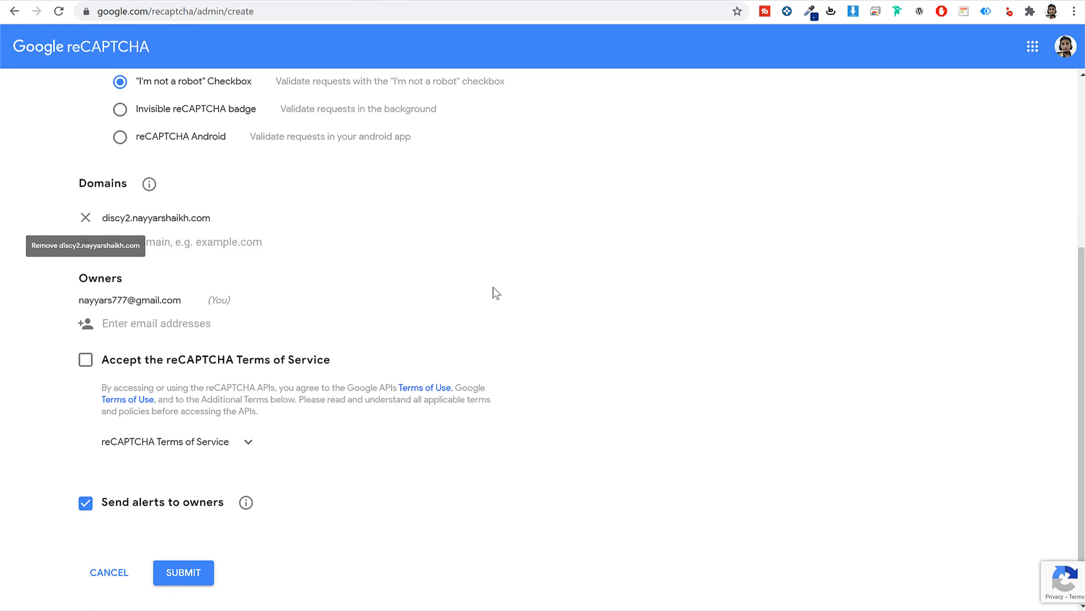
Accept the reCAPTCHA terms, submit the registration, and copy the new site key.
scroll(293, 347, down, 1)
click(86, 321)
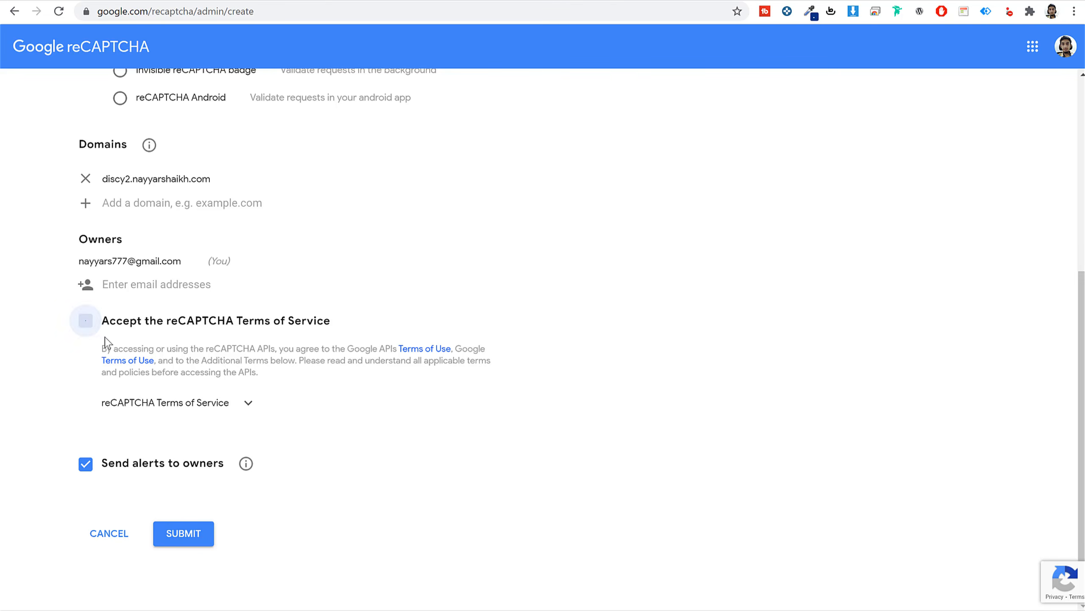
click(184, 533)
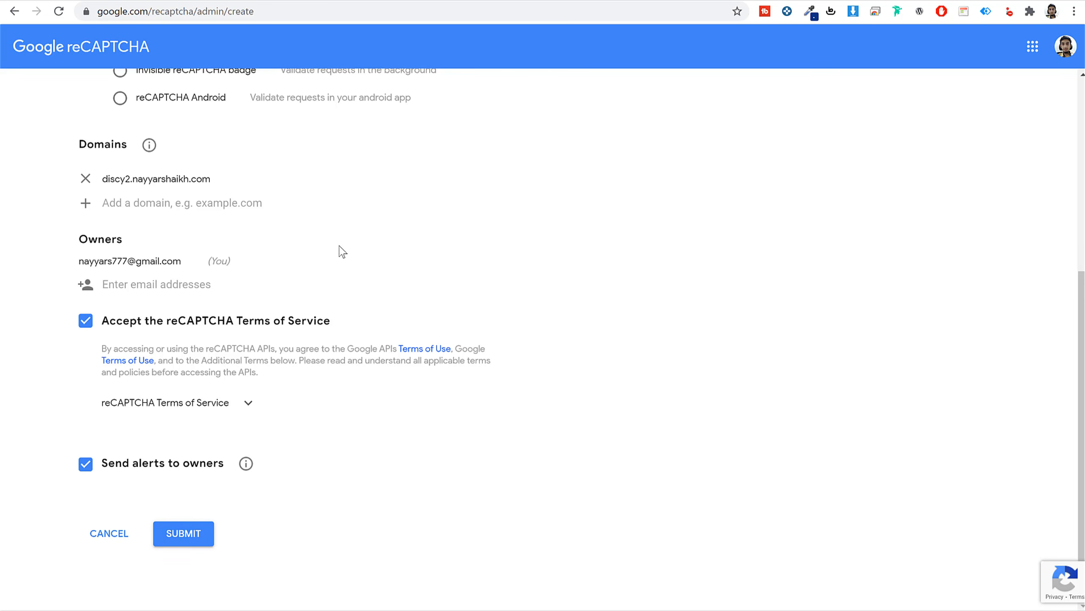
scroll(341, 239, up, 7)
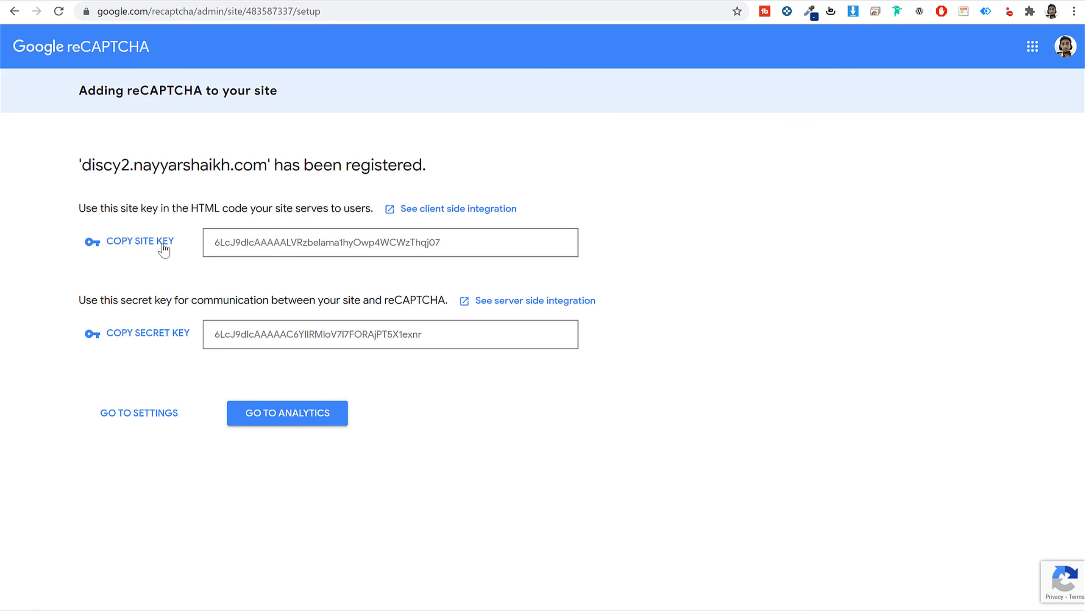
click(163, 248)
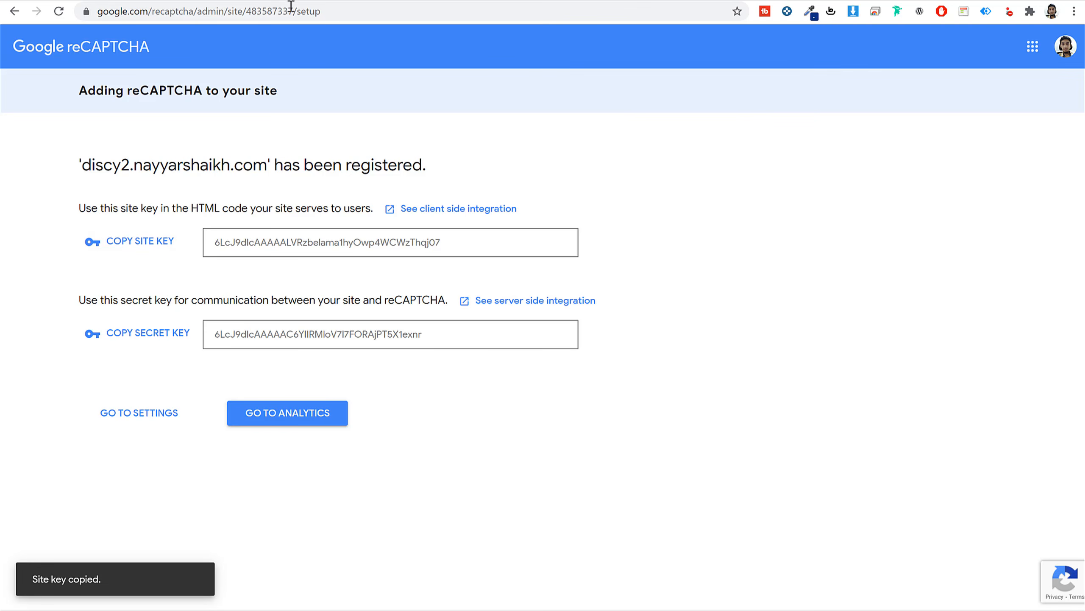
Paste the reCAPTCHA site key and secret key into Discy's captcha fields and save.
click(331, 2)
click(707, 311)
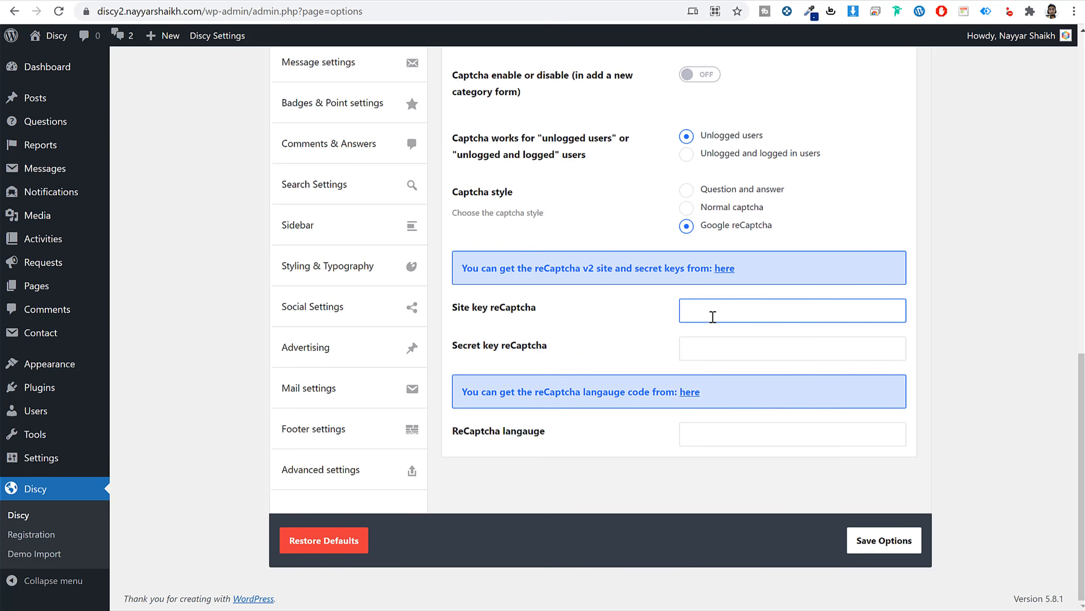
key(ctrl+v)
click(439, 3)
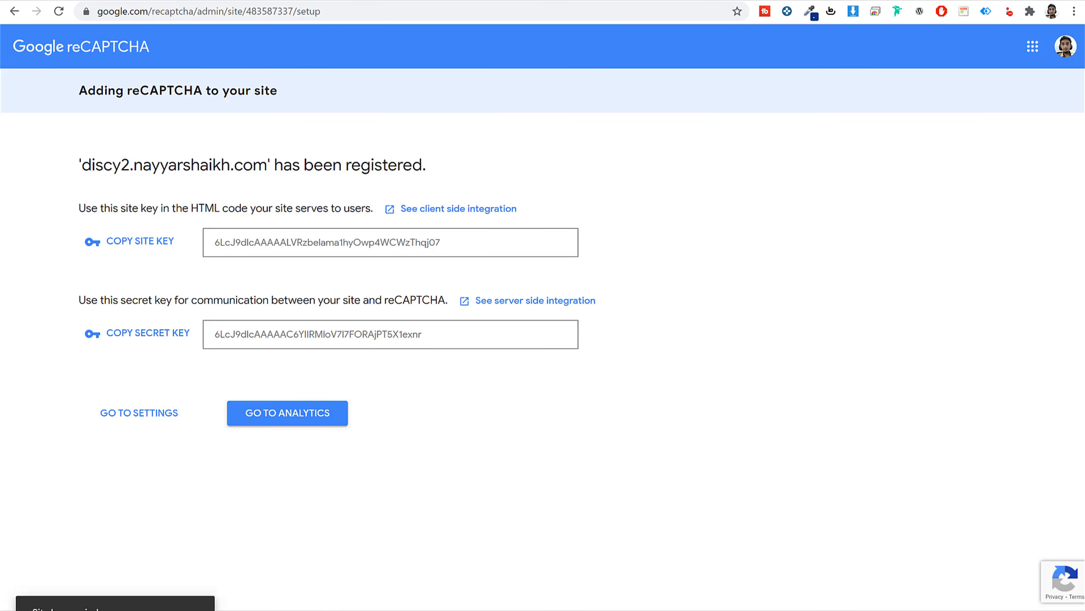
click(158, 334)
click(331, 2)
click(735, 349)
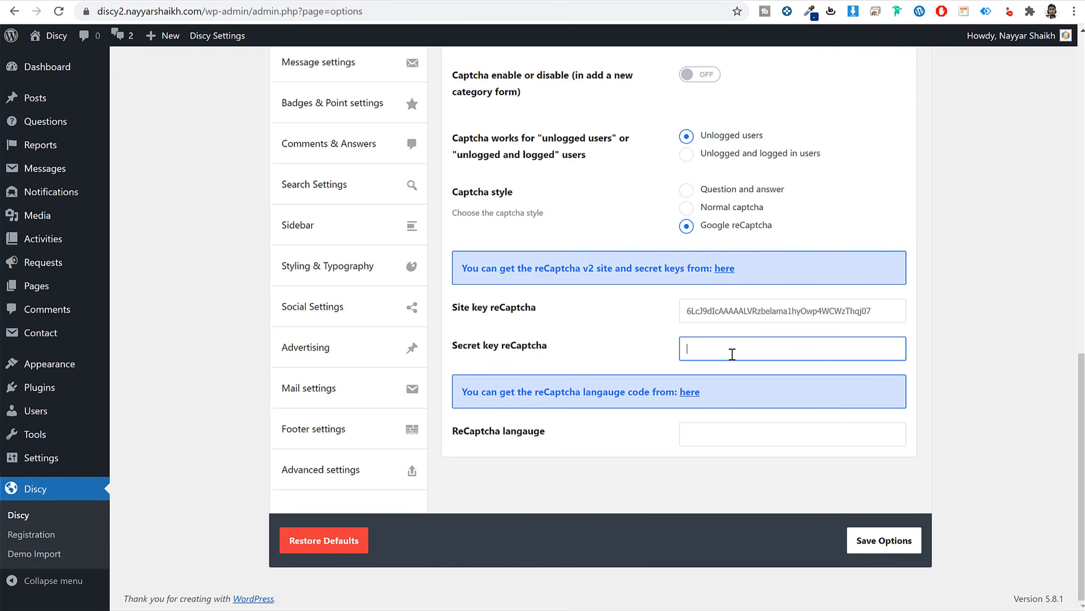
key(ctrl+v)
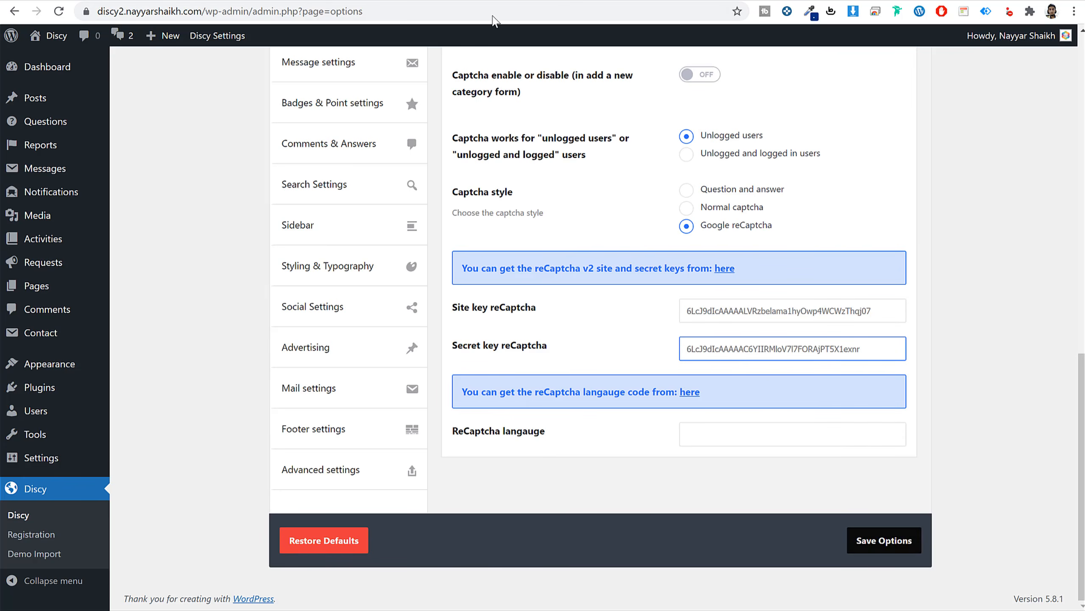
click(466, 2)
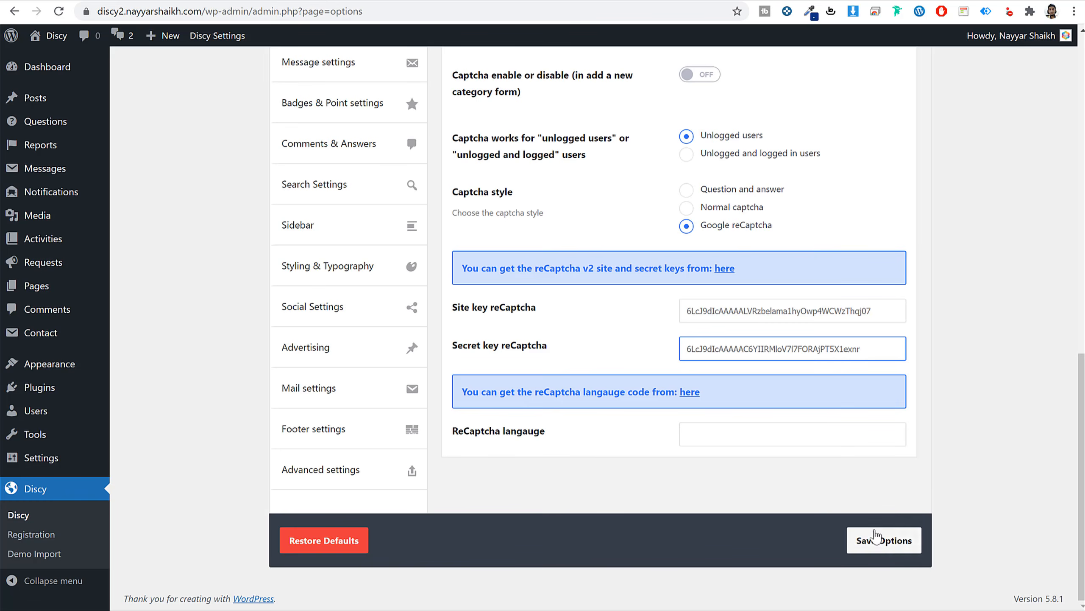
click(879, 541)
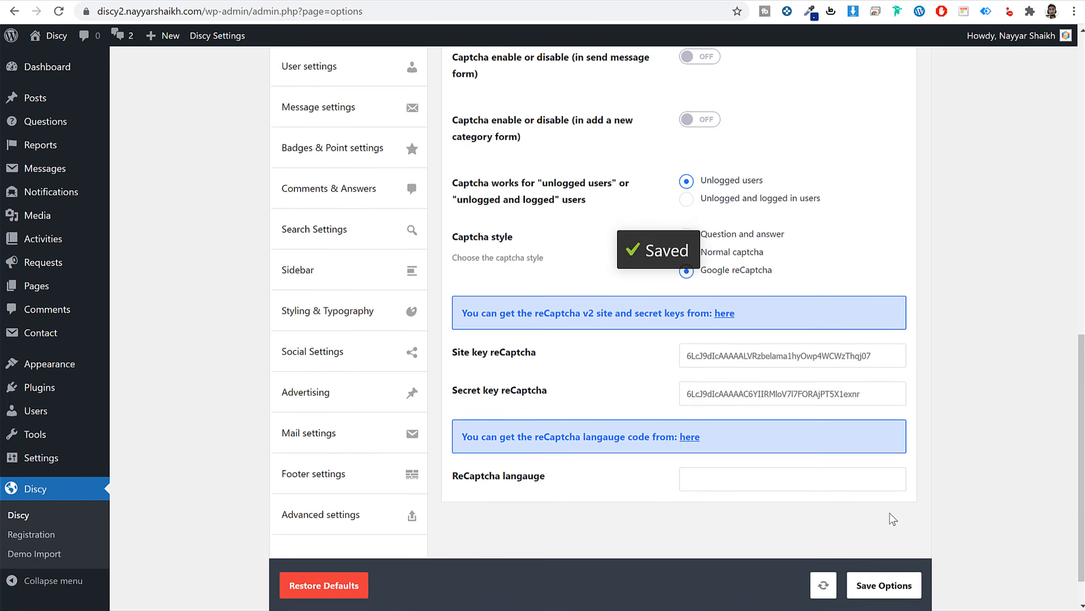
Turn on captcha for the ask question form and save the options.
scroll(601, 355, up, 2)
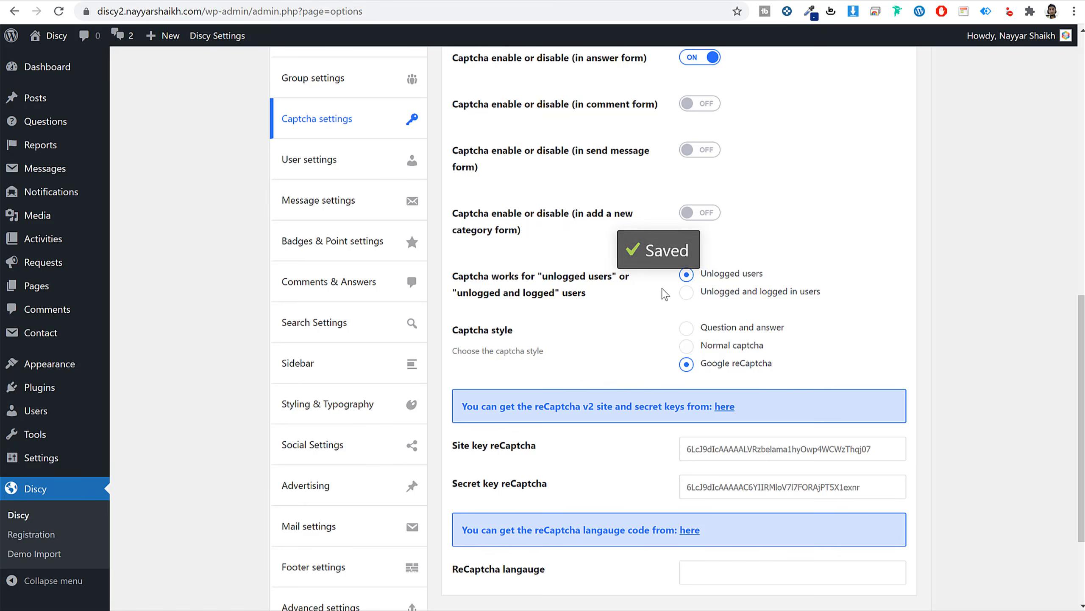
scroll(746, 433, up, 12)
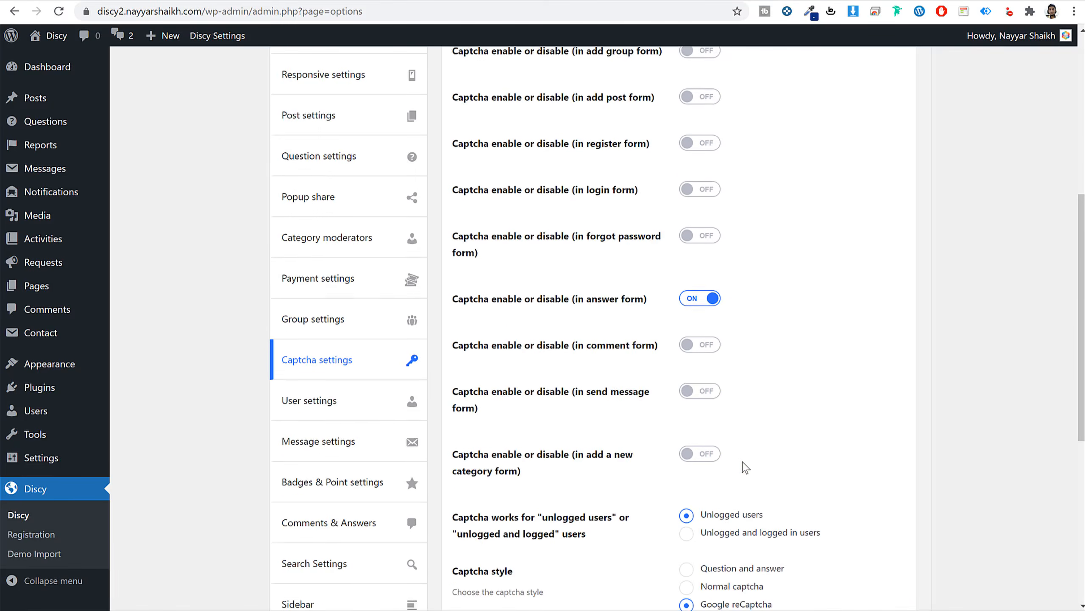
click(704, 301)
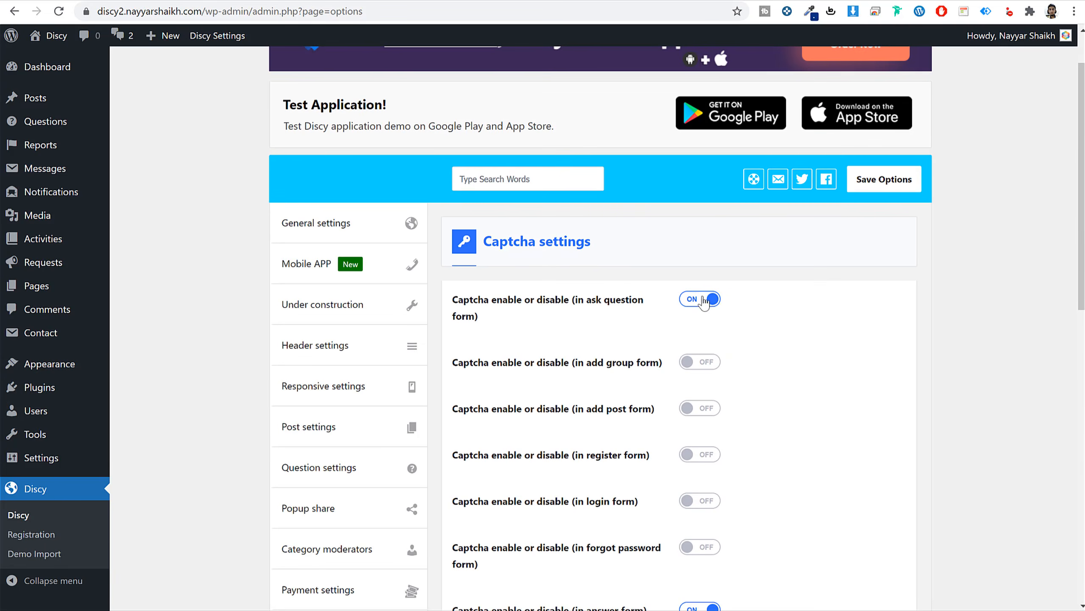
scroll(824, 407, down, 15)
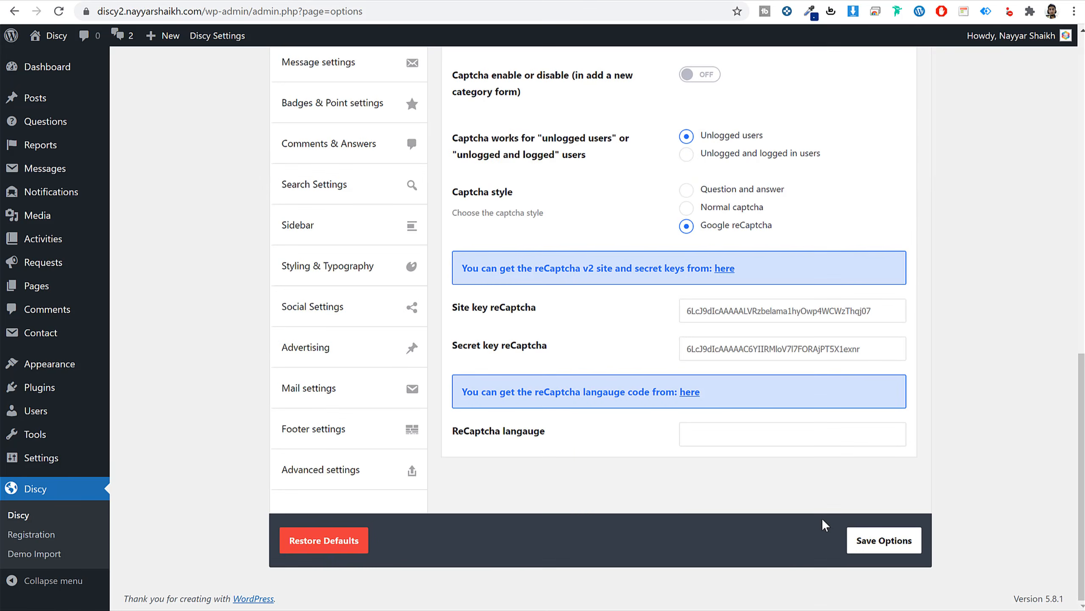
click(885, 545)
scroll(482, 359, up, 6)
Open Discy's User settings and expand the user slug and Login Setting sections.
click(372, 309)
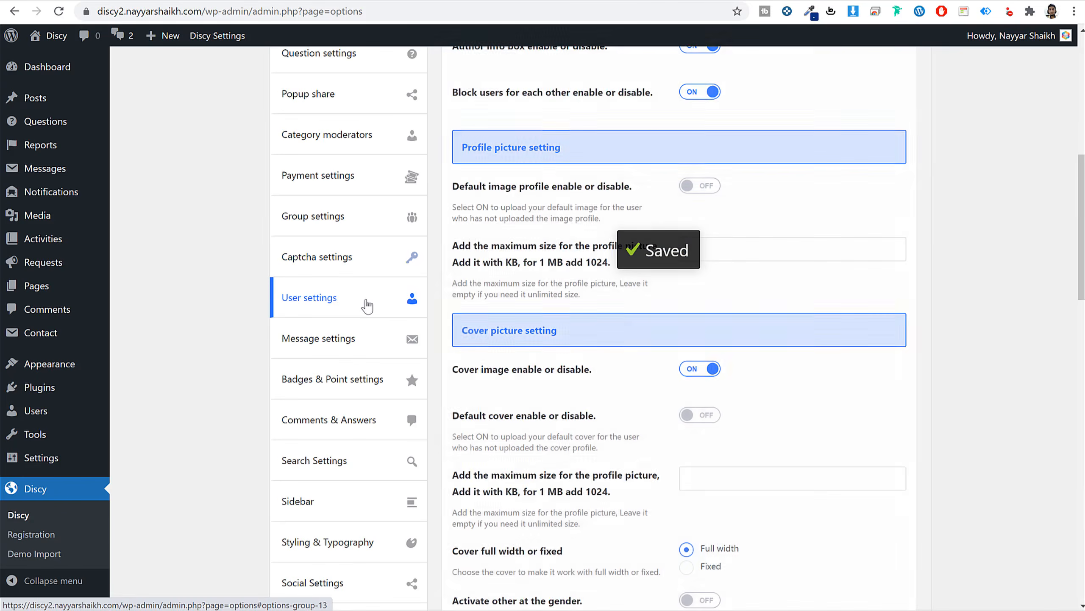
scroll(970, 311, down, 7)
scroll(972, 312, down, 20)
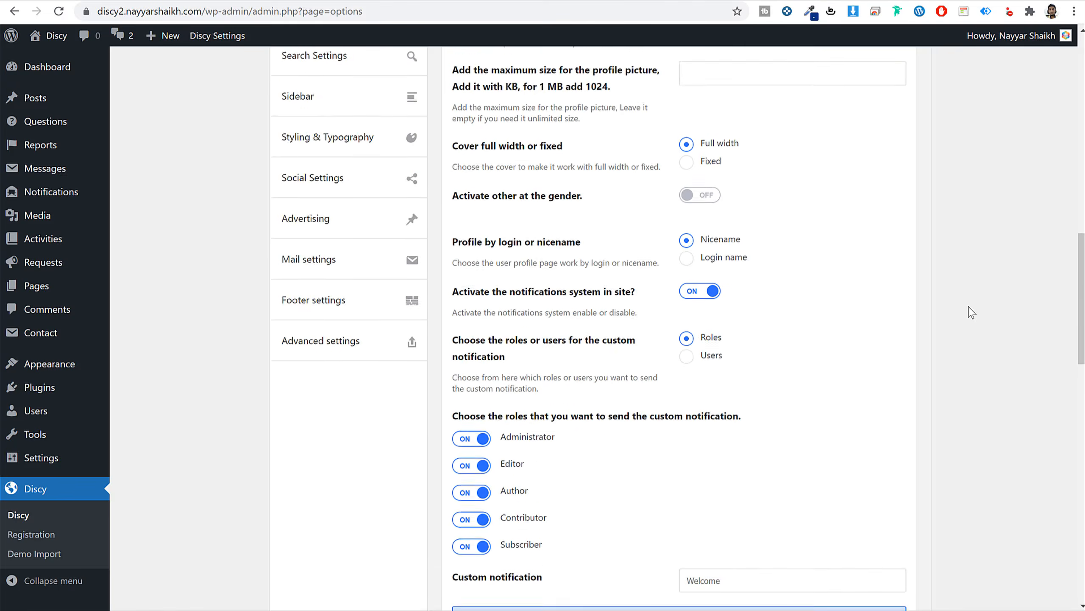
scroll(970, 313, down, 3)
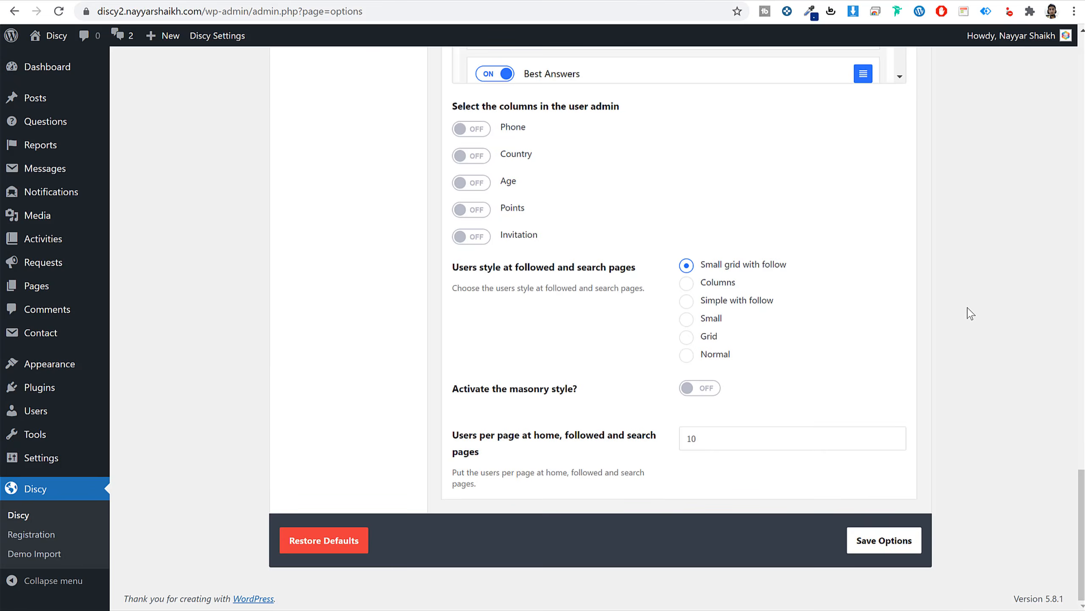
scroll(970, 313, up, 20)
scroll(969, 314, down, 3)
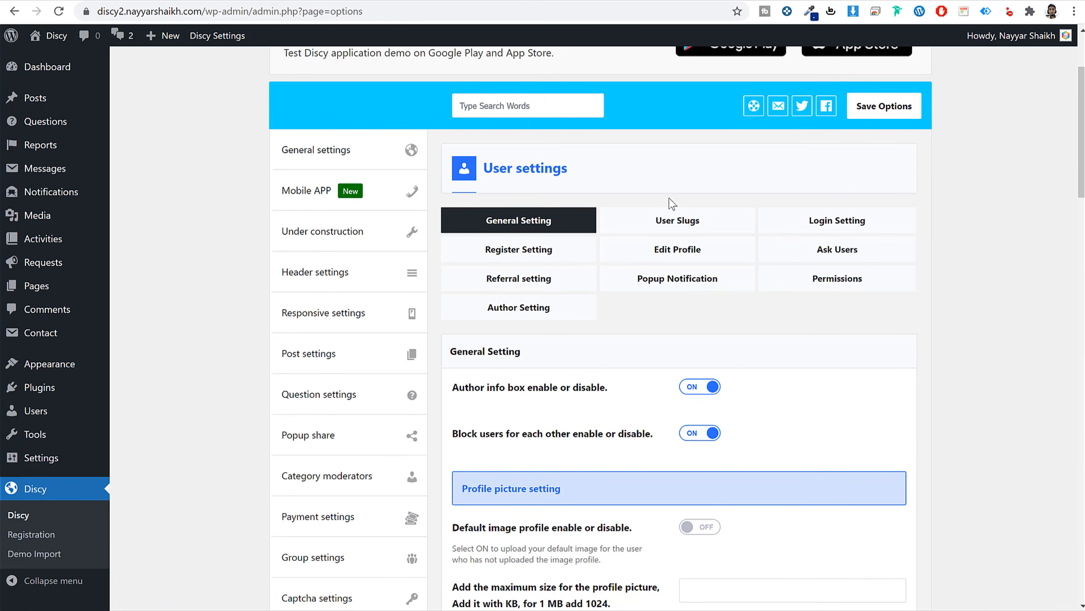
click(696, 219)
scroll(884, 297, down, 6)
scroll(887, 299, down, 15)
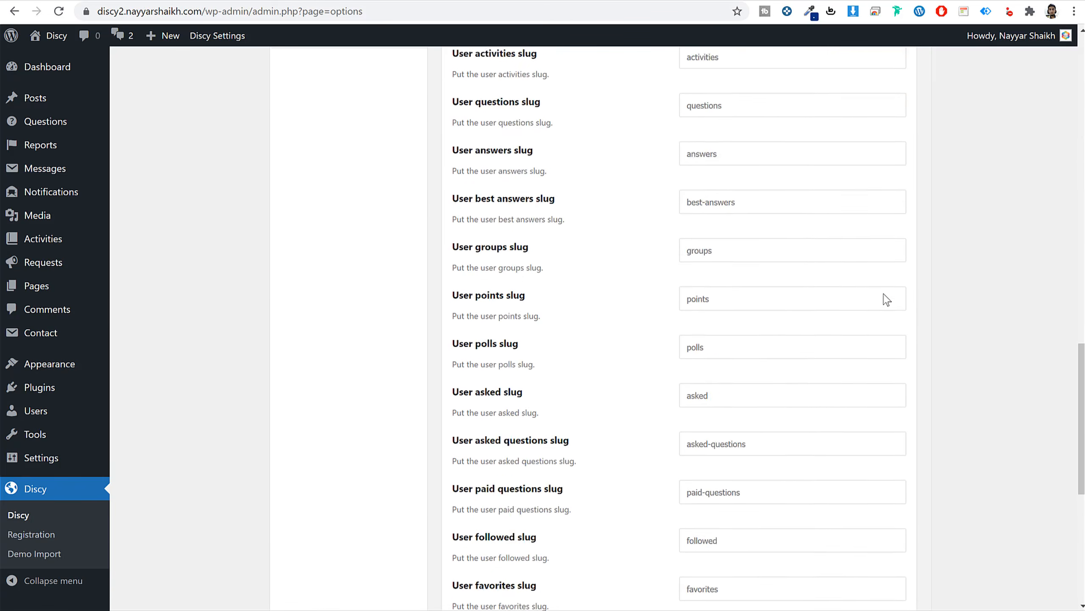
scroll(886, 300, up, 20)
click(837, 355)
scroll(837, 355, down, 10)
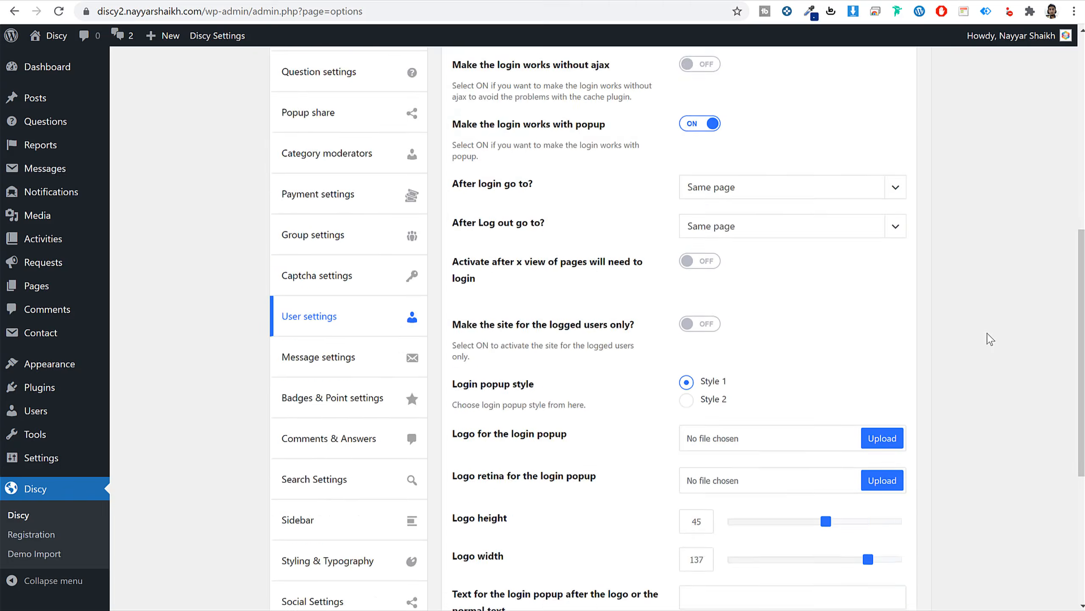
scroll(950, 308, up, 7)
scroll(566, 263, down, 6)
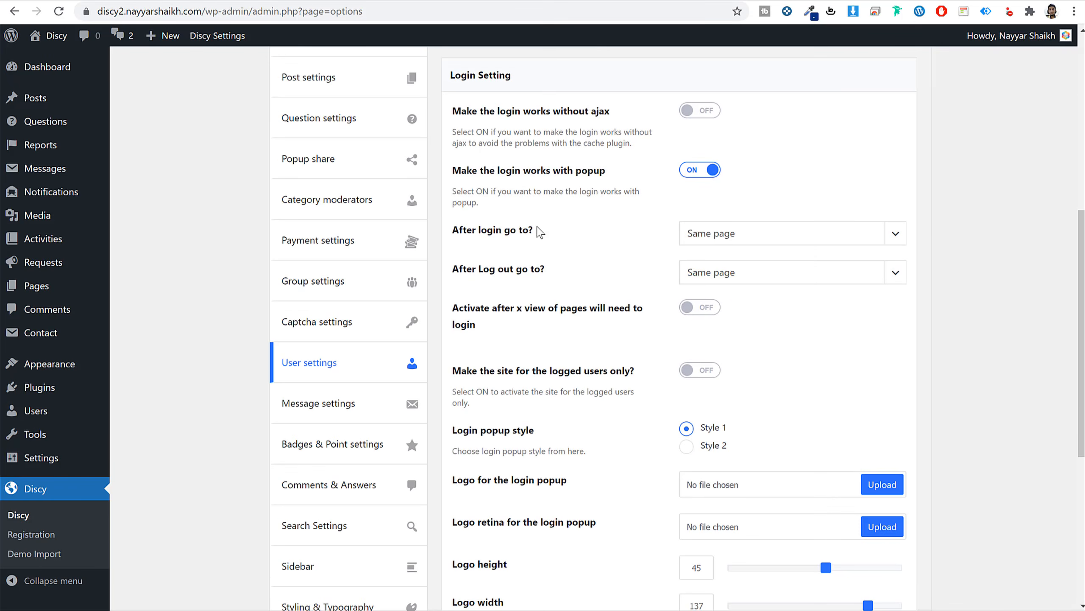
Set After login go to Profile and After Log out go to Home, then save.
drag(536, 230, 451, 232)
click(712, 234)
click(561, 246)
click(720, 234)
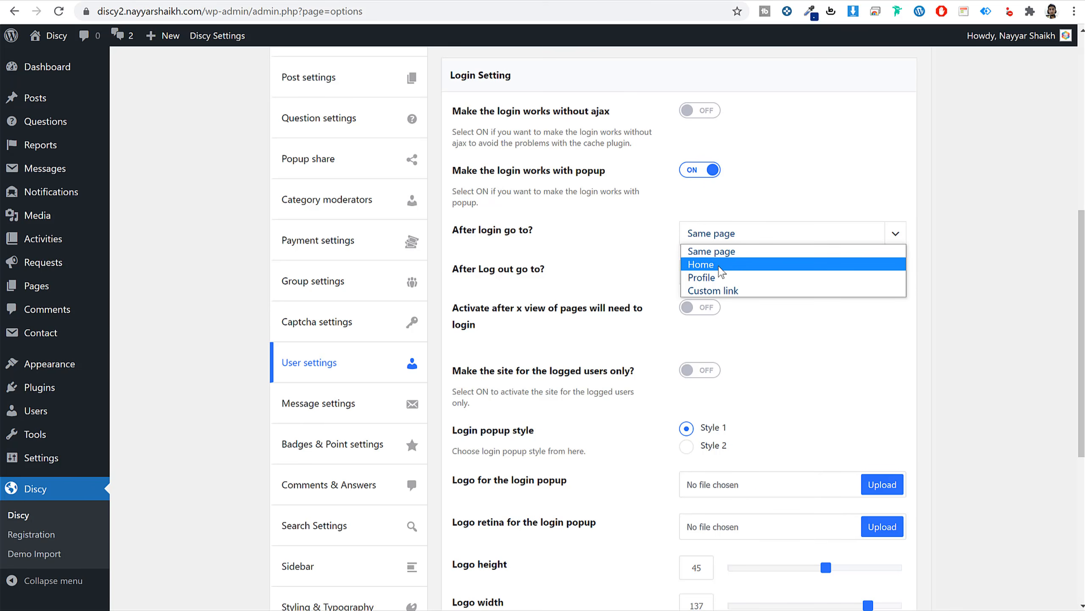
click(720, 265)
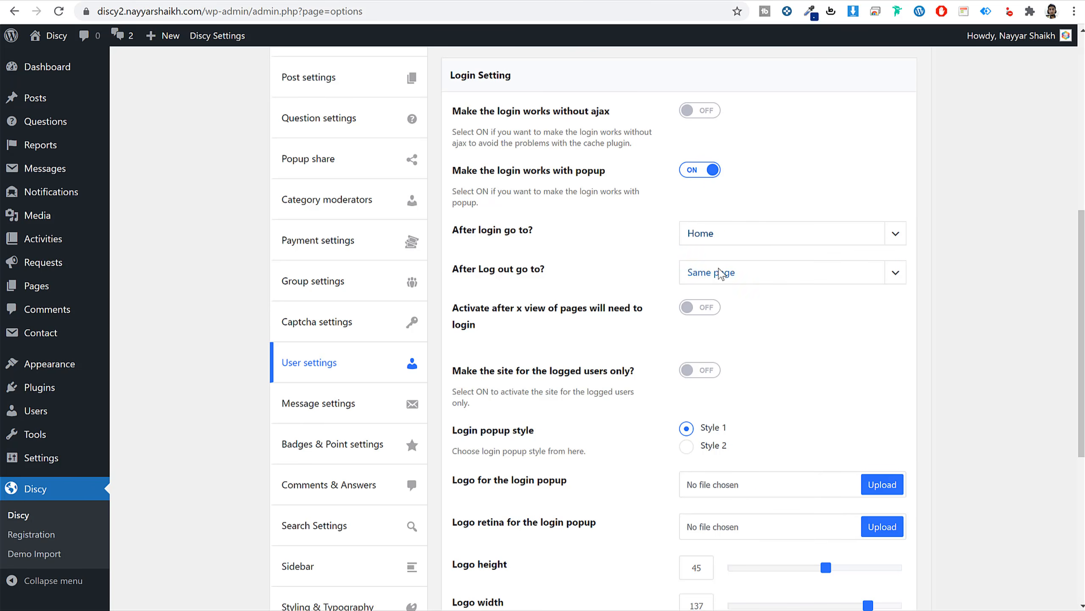
click(743, 274)
click(726, 304)
click(715, 238)
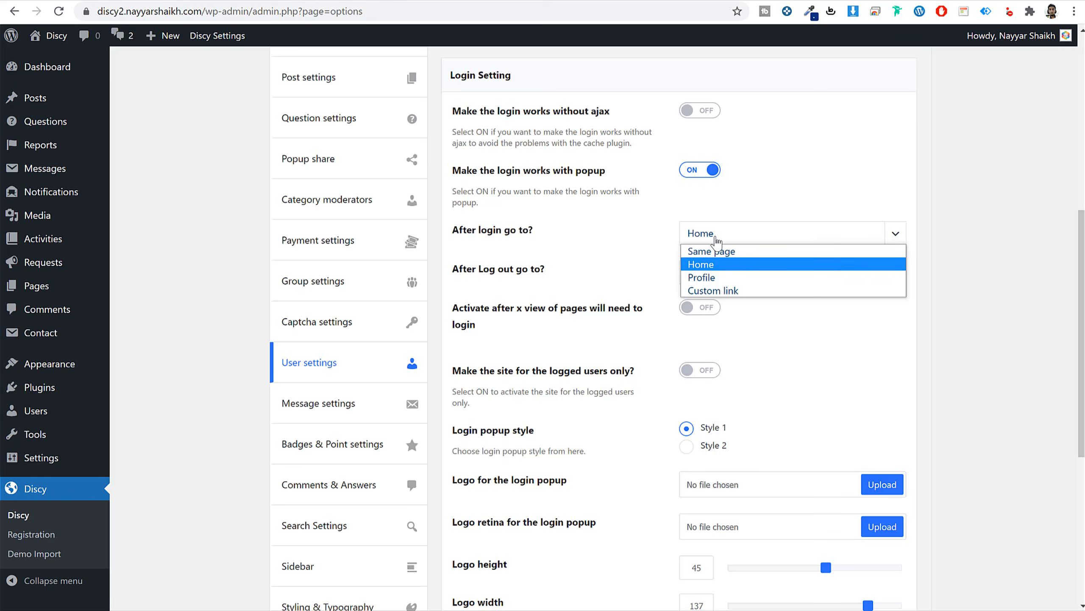
click(733, 278)
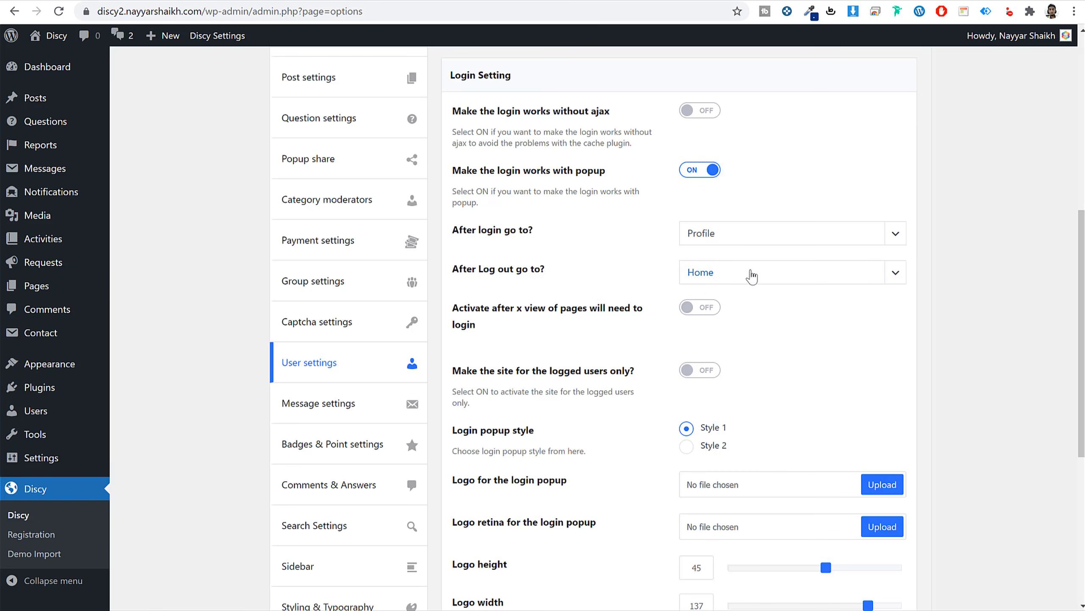
scroll(915, 331, down, 2)
scroll(915, 331, down, 5)
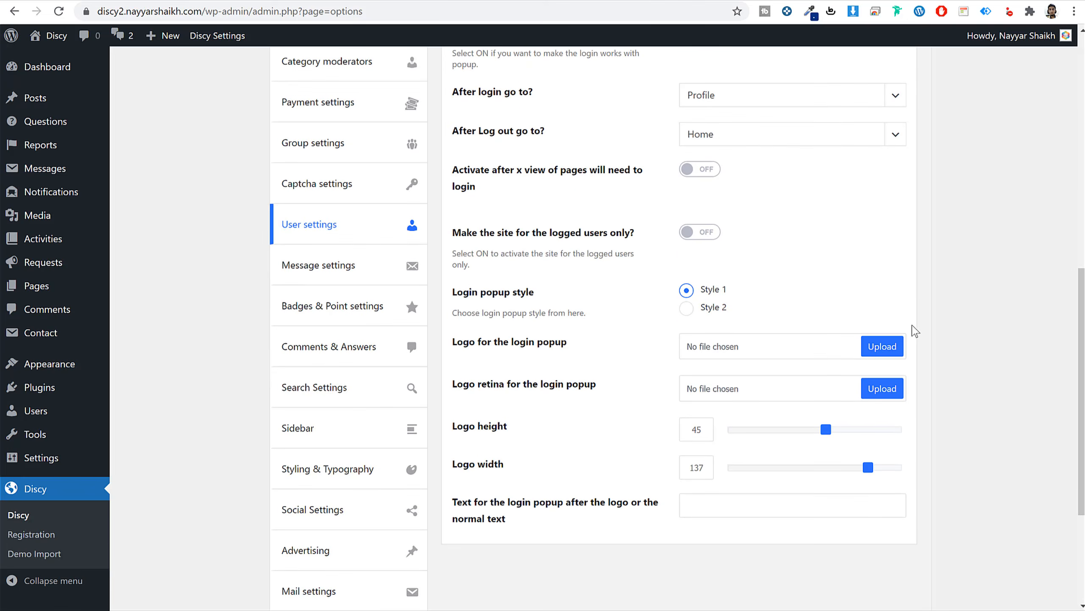
scroll(890, 464, down, 2)
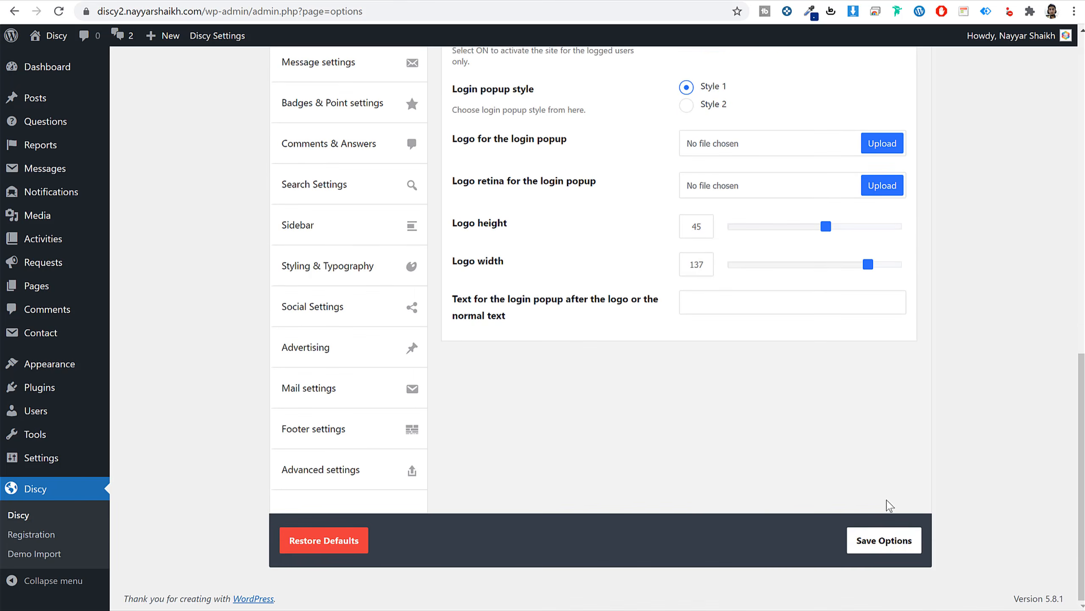
click(884, 538)
Try login popup Style 2, then revert the login popup to Style 1.
scroll(705, 289, up, 3)
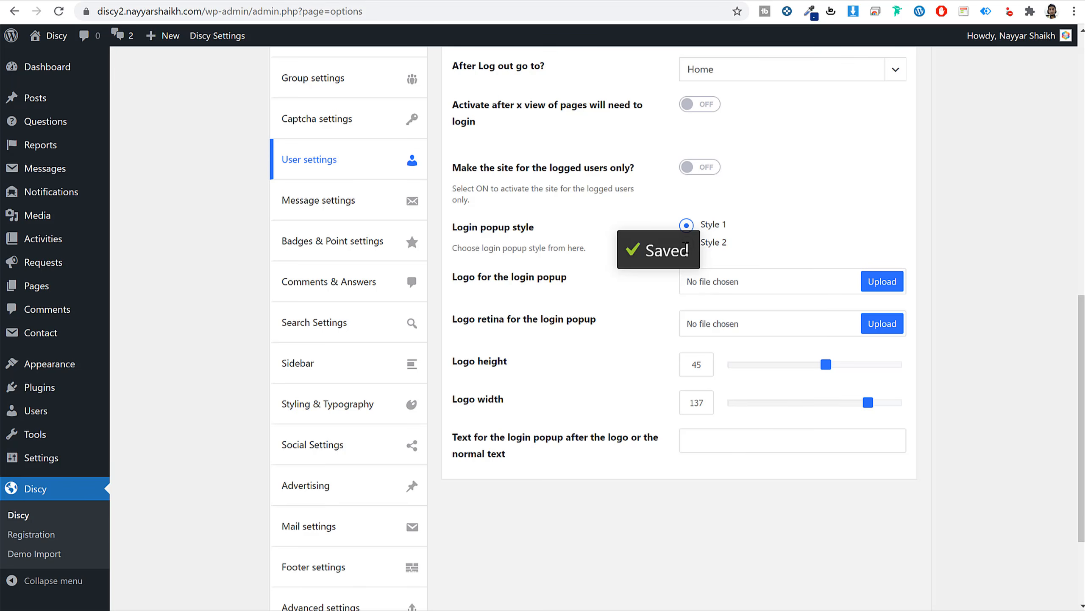
click(722, 244)
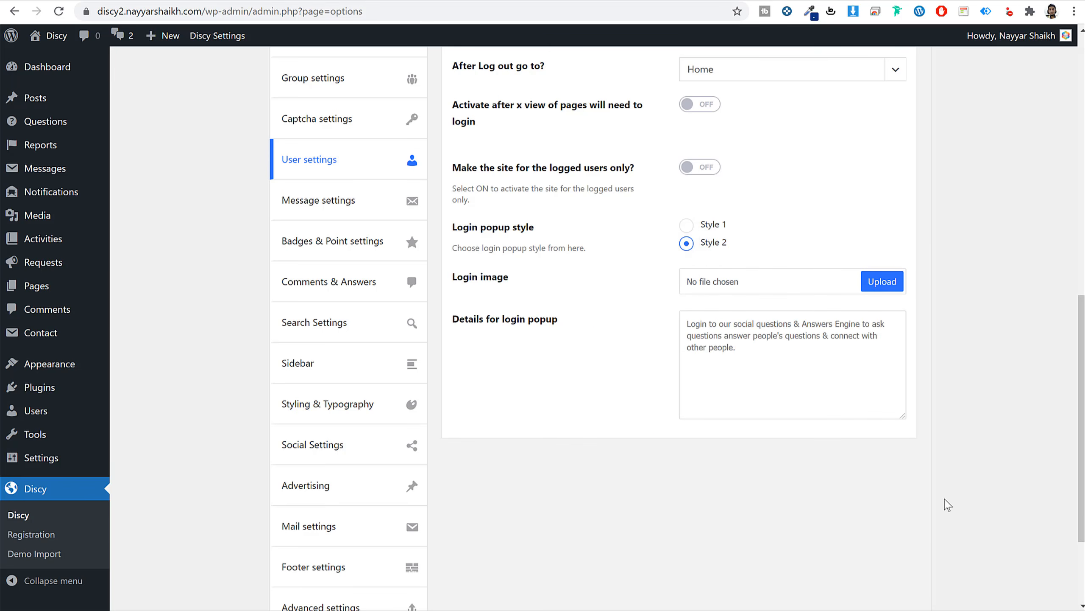
click(685, 225)
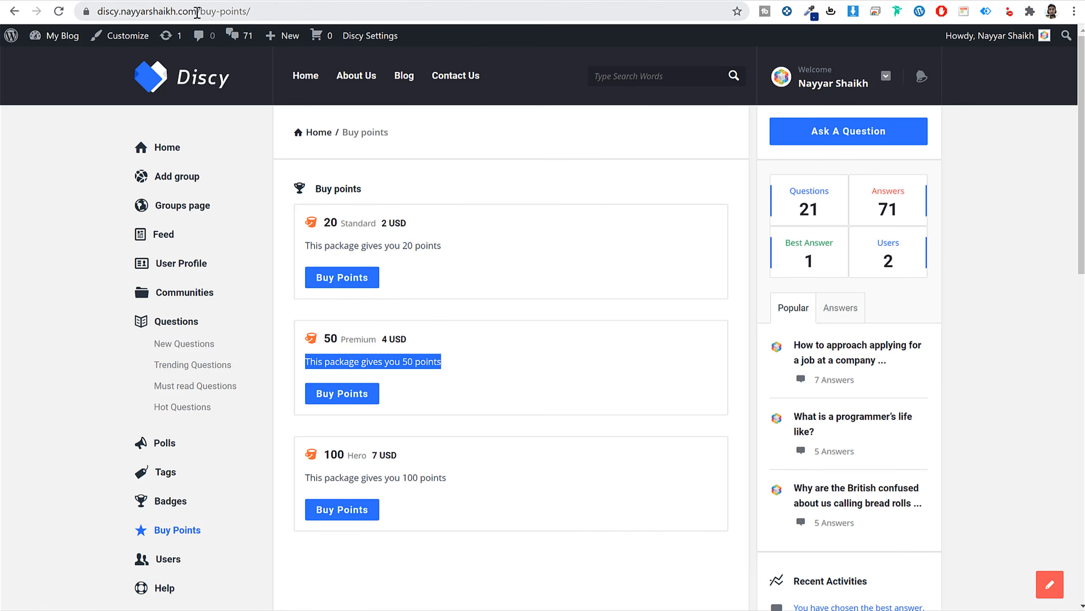
Load the Discy site in an incognito window and check the Sign Up popup.
drag(197, 11, 98, 11)
key(ctrl+c)
click(1074, 11)
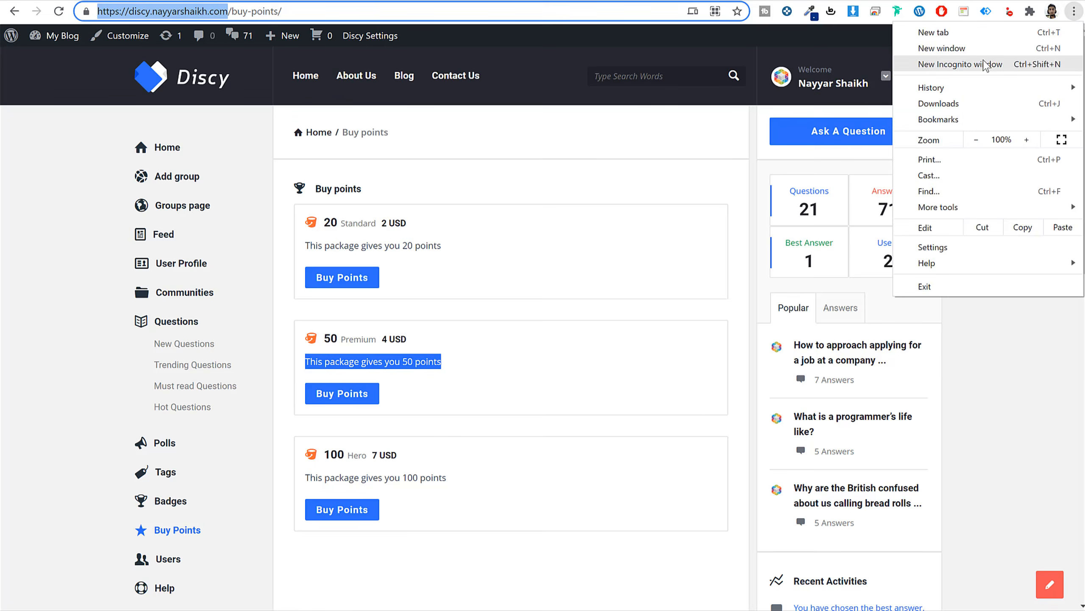
click(984, 64)
key(ctrl+v)
key(Return)
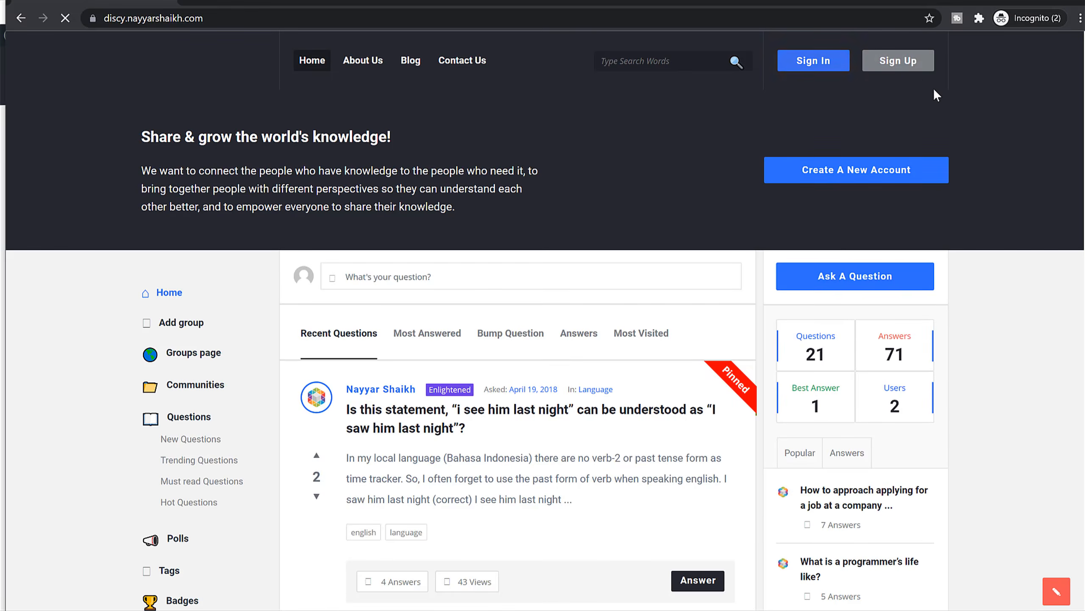
click(911, 63)
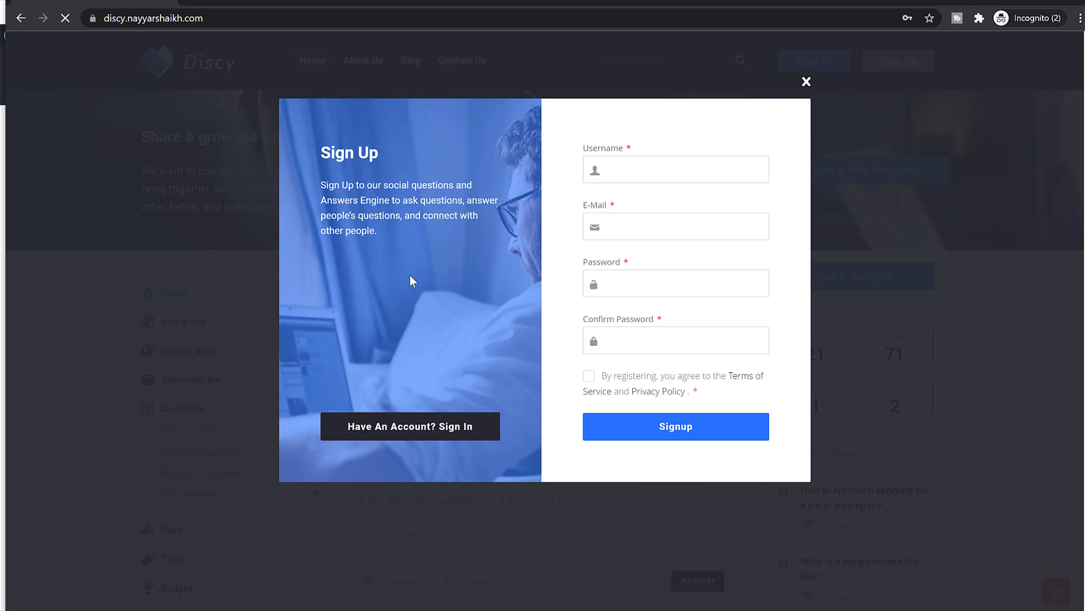
click(806, 82)
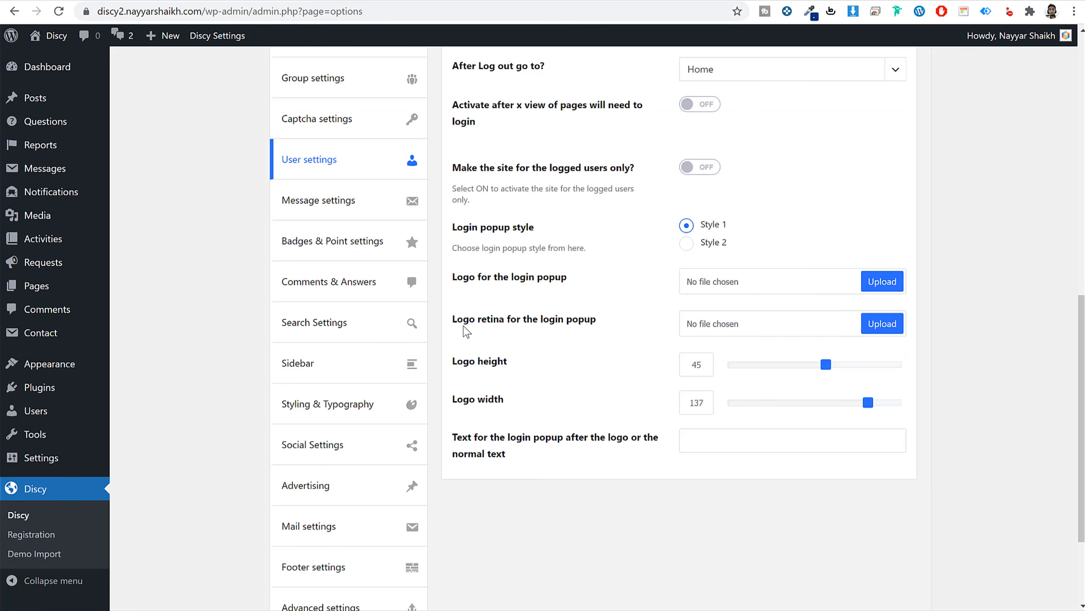
Set the login popup style to Style 2, revealing the Login image setting.
click(688, 244)
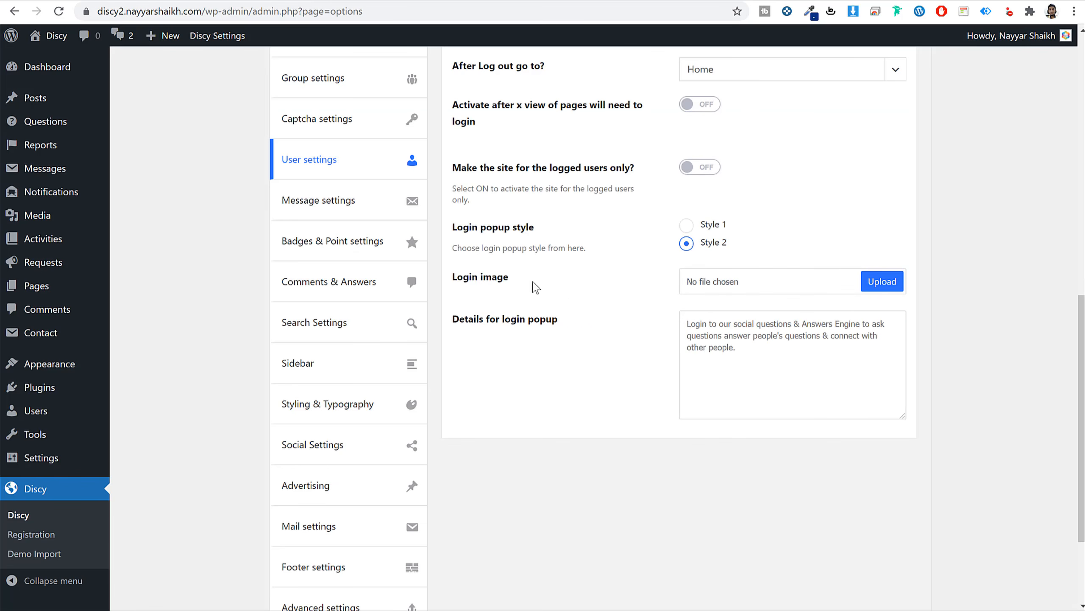
drag(452, 280, 546, 283)
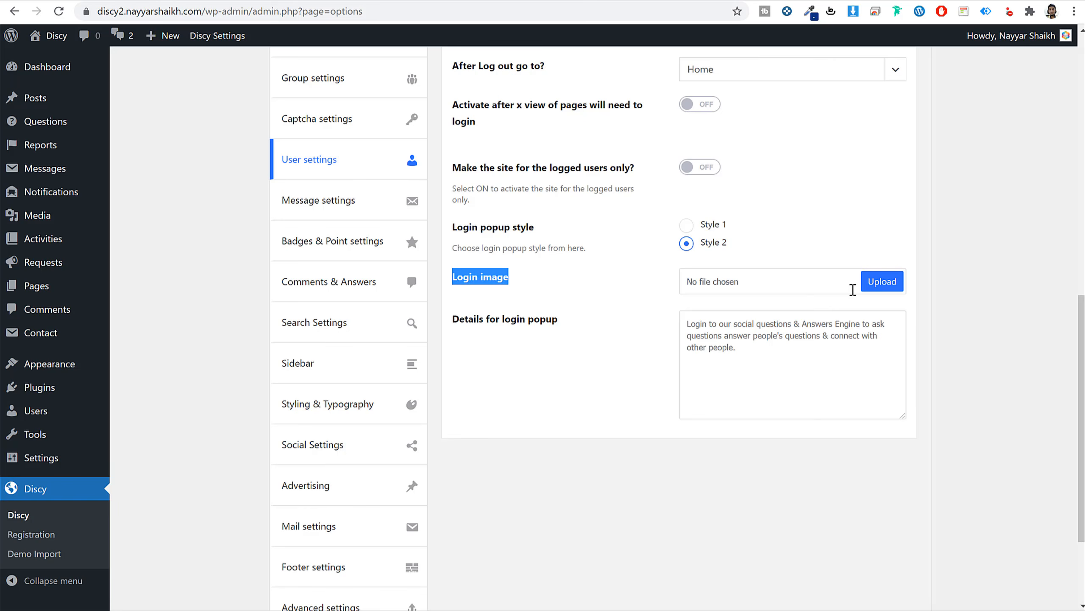
scroll(753, 305, up, 8)
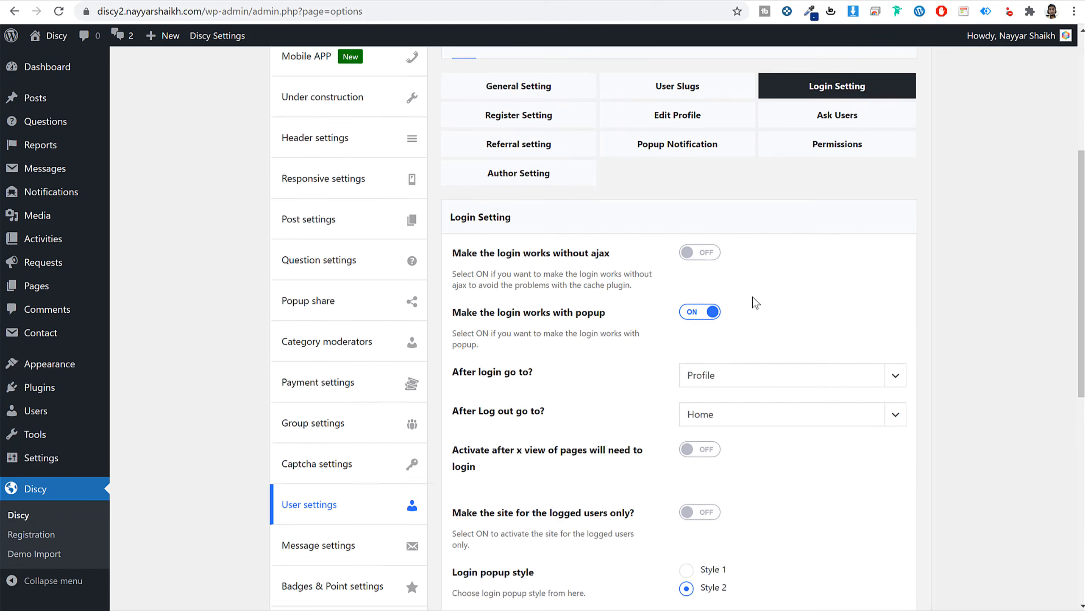
Open the Register Setting section and review the welcome email option.
click(541, 110)
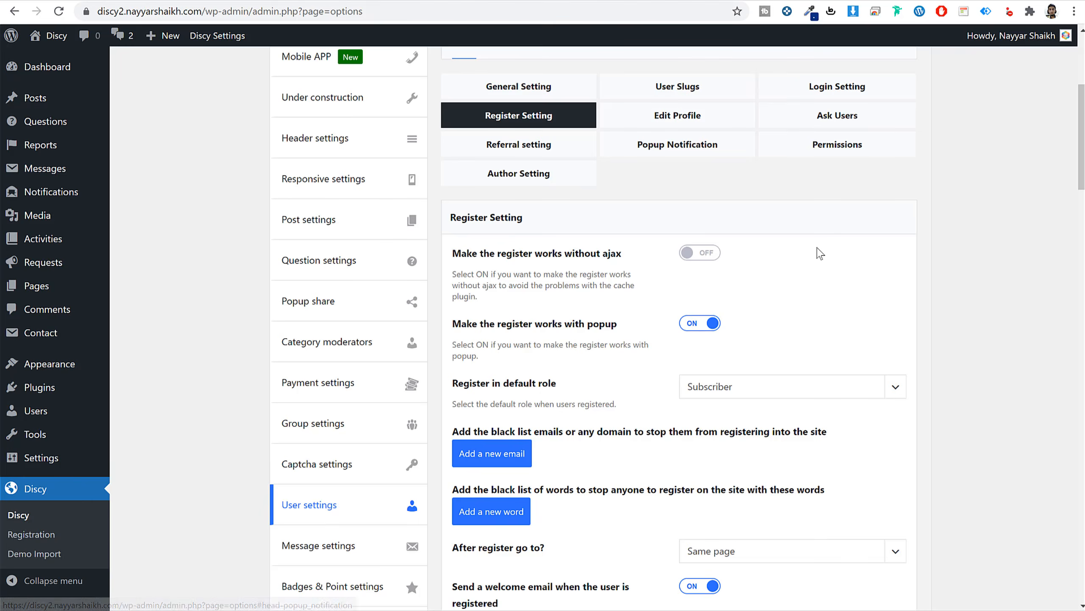
scroll(879, 312, up, 2)
scroll(883, 315, down, 3)
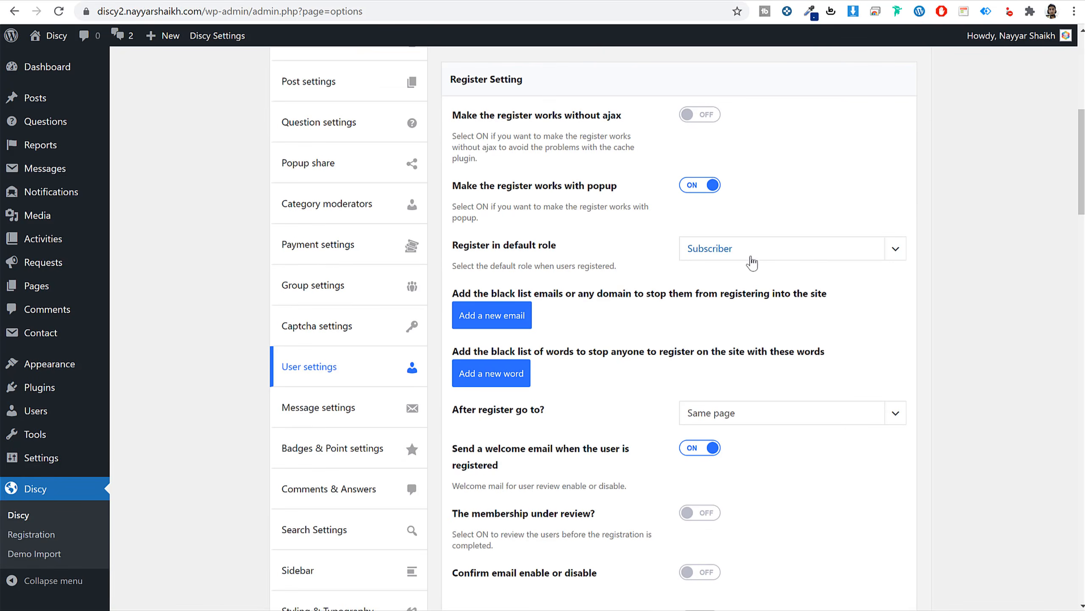
scroll(877, 303, down, 6)
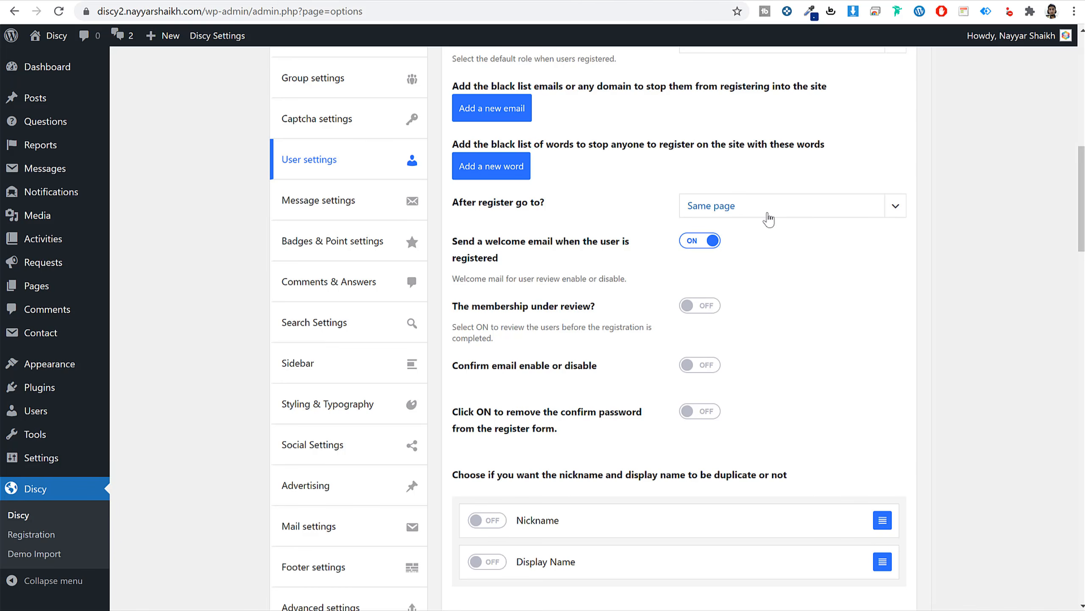
scroll(786, 261, down, 3)
scroll(791, 265, up, 3)
drag(470, 243, 587, 257)
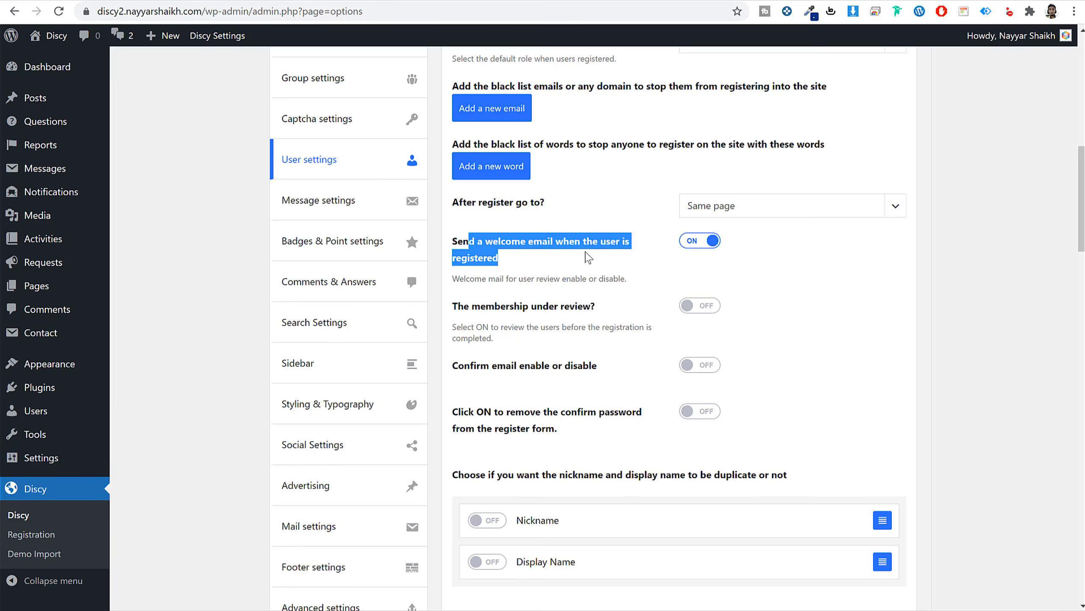
click(587, 257)
scroll(612, 283, down, 3)
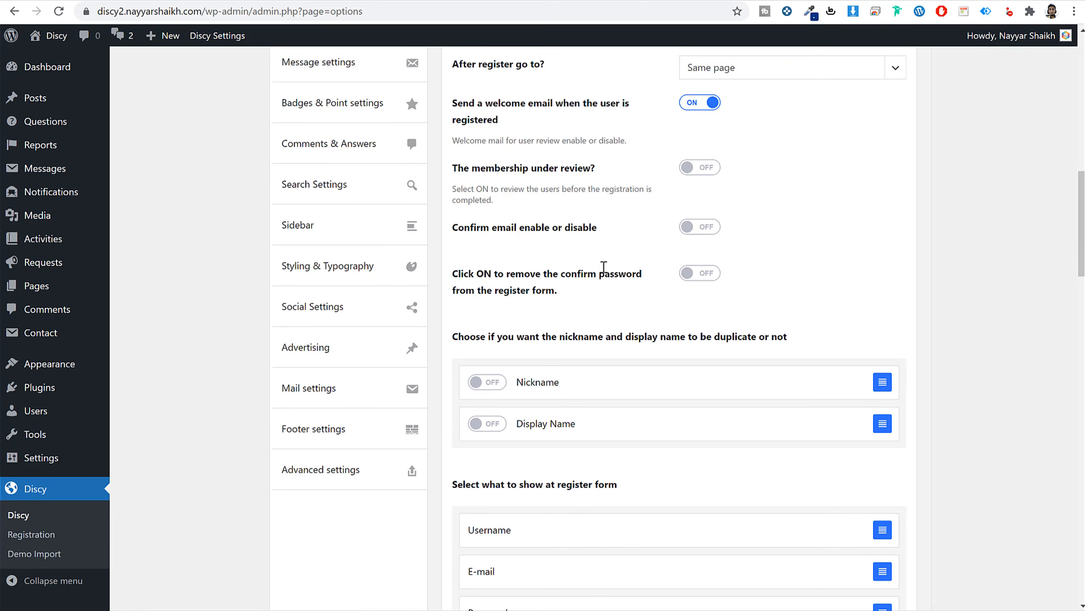
Leave confirm email turned on, then scroll back to the top of the options page.
click(689, 232)
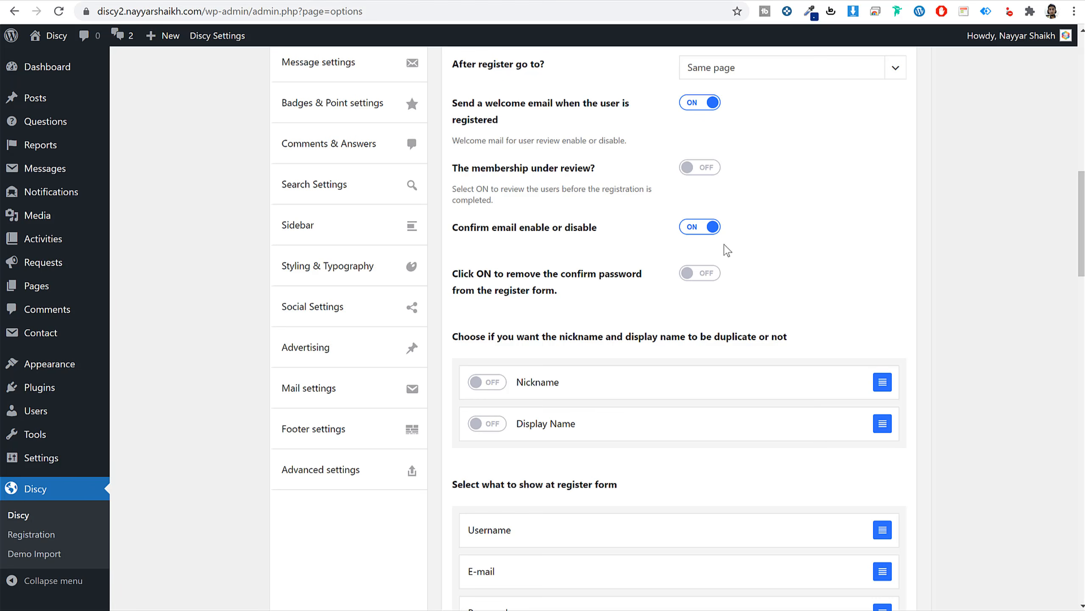
click(686, 232)
click(690, 231)
drag(464, 230, 610, 230)
click(609, 231)
scroll(605, 461, down, 20)
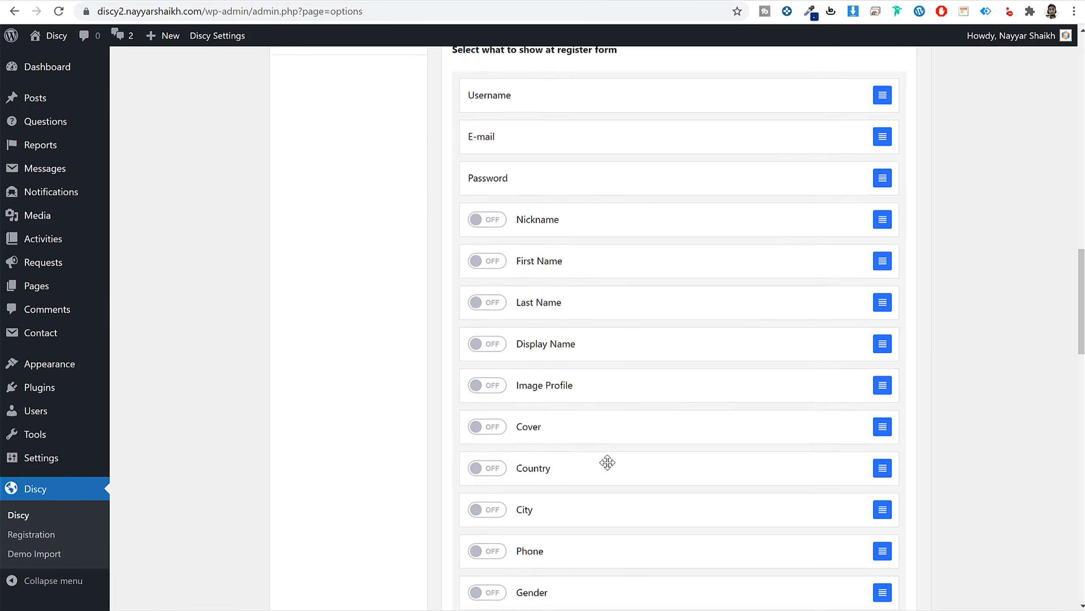
scroll(588, 539, down, 10)
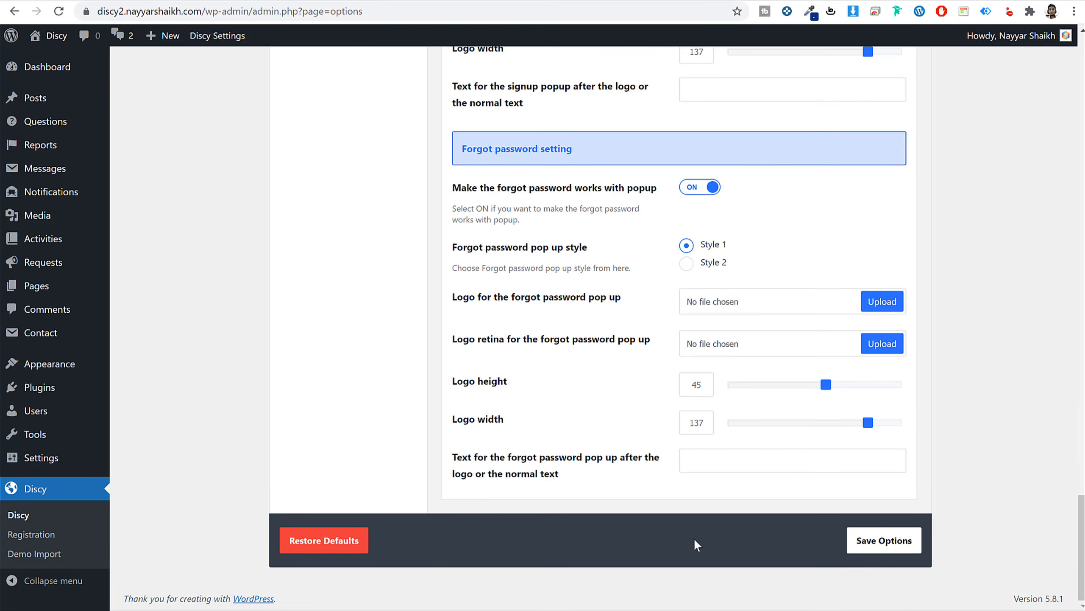
scroll(675, 338, up, 14)
scroll(675, 338, up, 20)
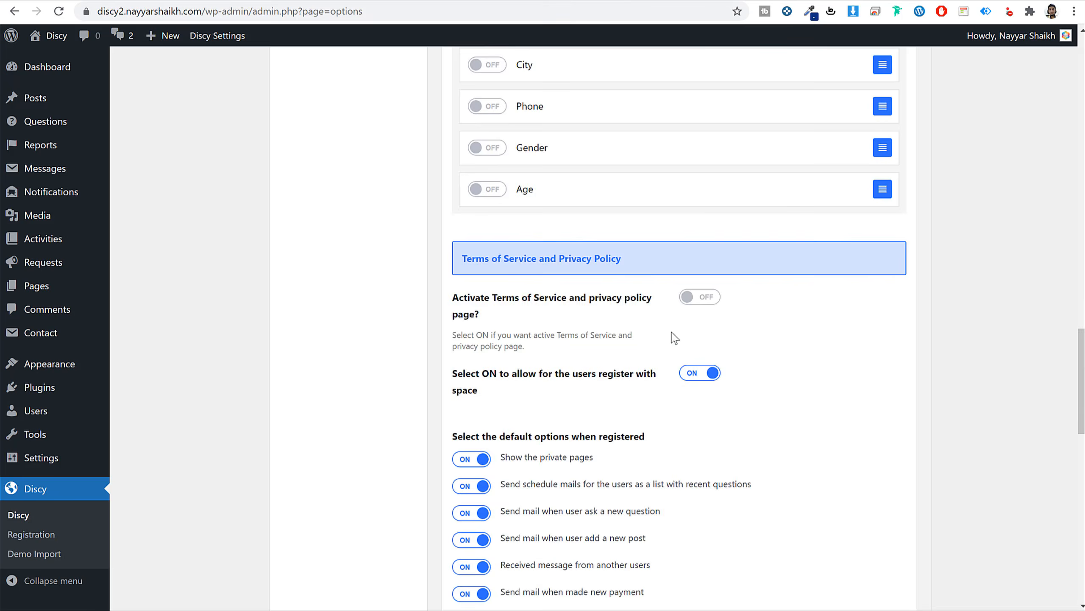
scroll(674, 338, up, 1)
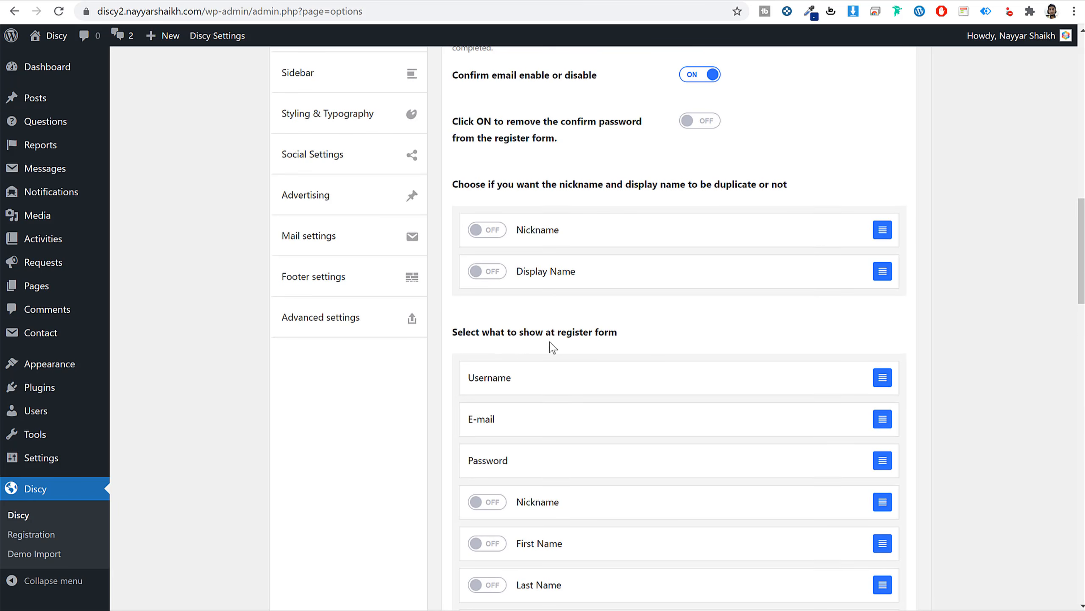
scroll(552, 347, down, 5)
scroll(506, 388, up, 3)
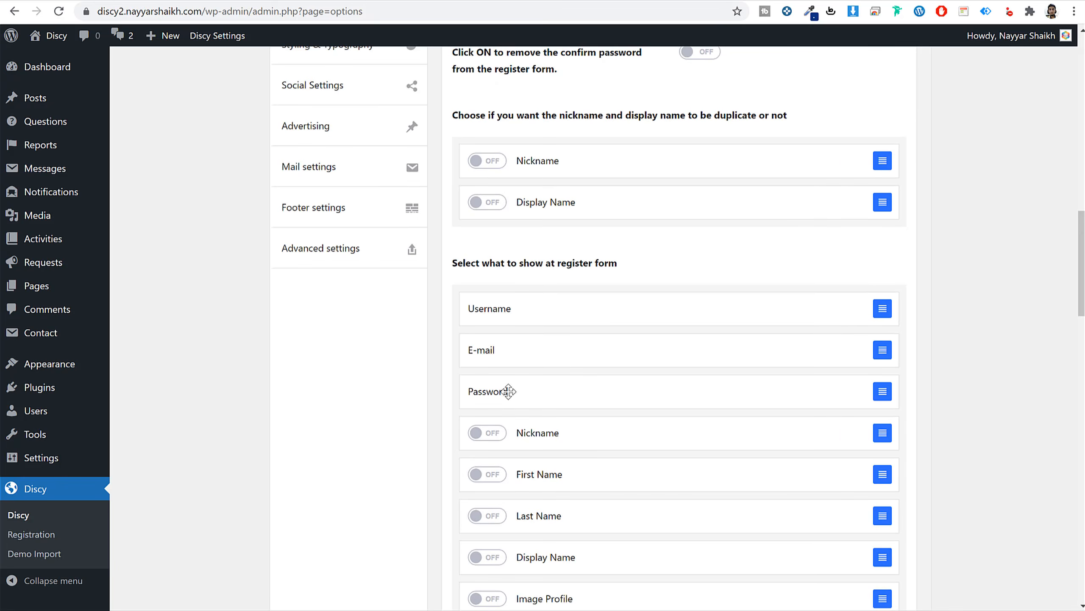
scroll(605, 278, up, 20)
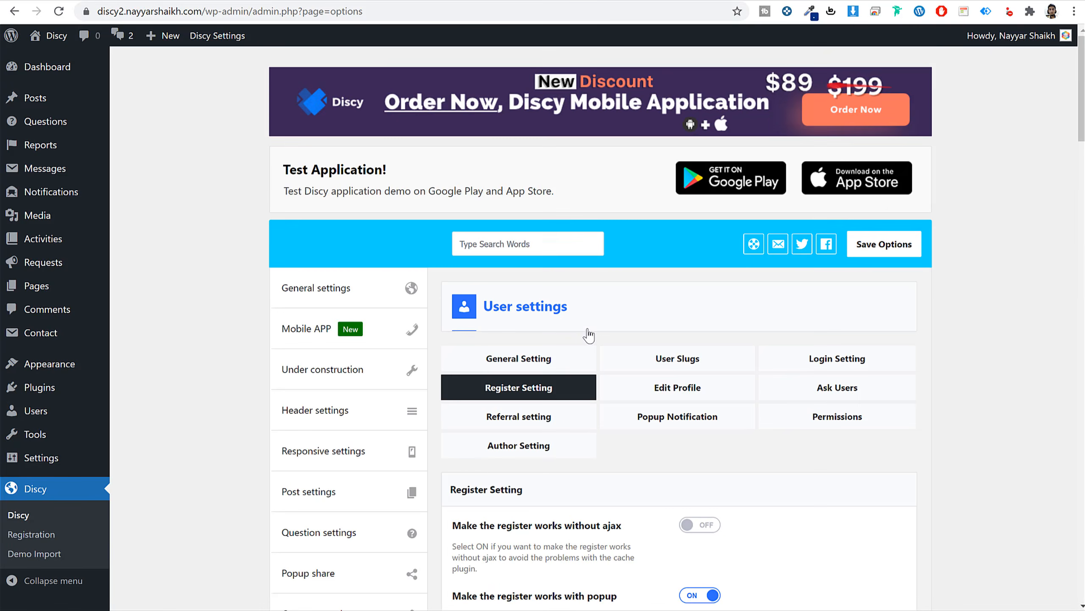
Browse the Edit Profile, Ask Users, Referral, Popup Notification and Permissions user option tabs.
click(722, 398)
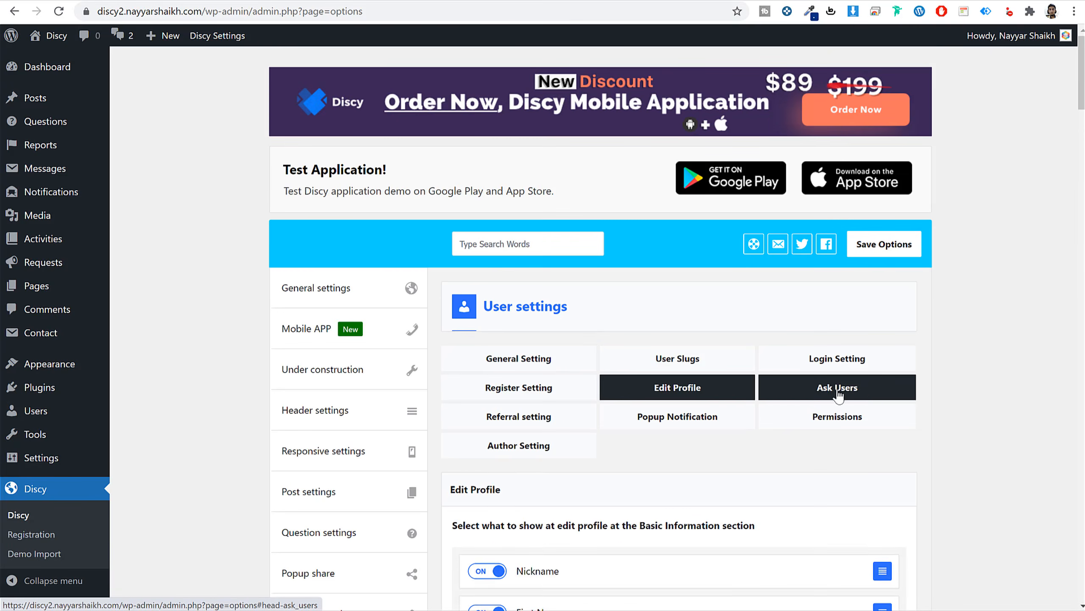
click(901, 389)
scroll(901, 389, down, 3)
click(555, 281)
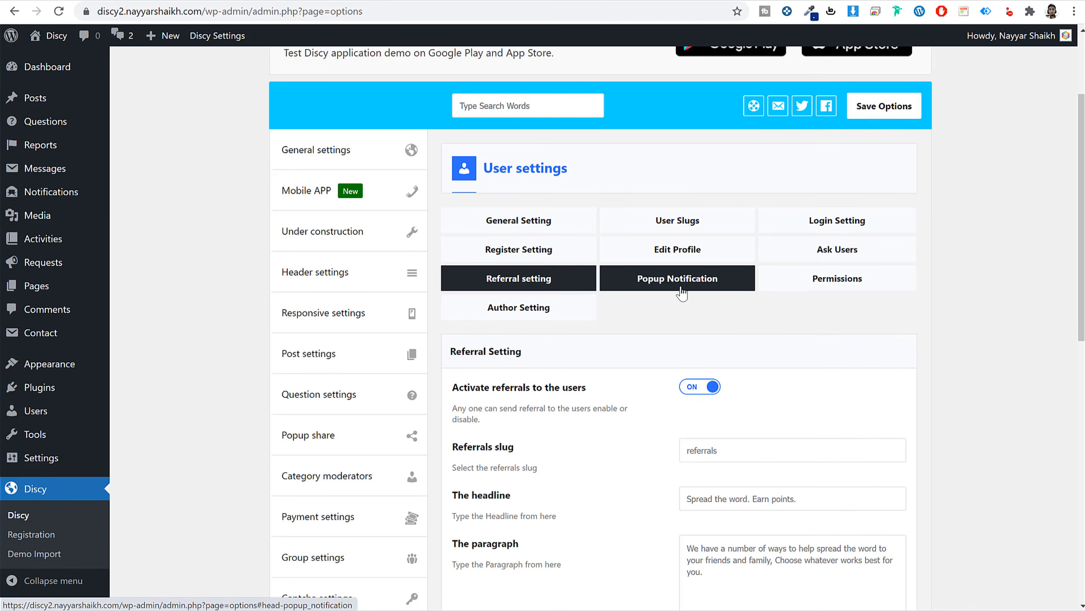
click(684, 280)
click(845, 281)
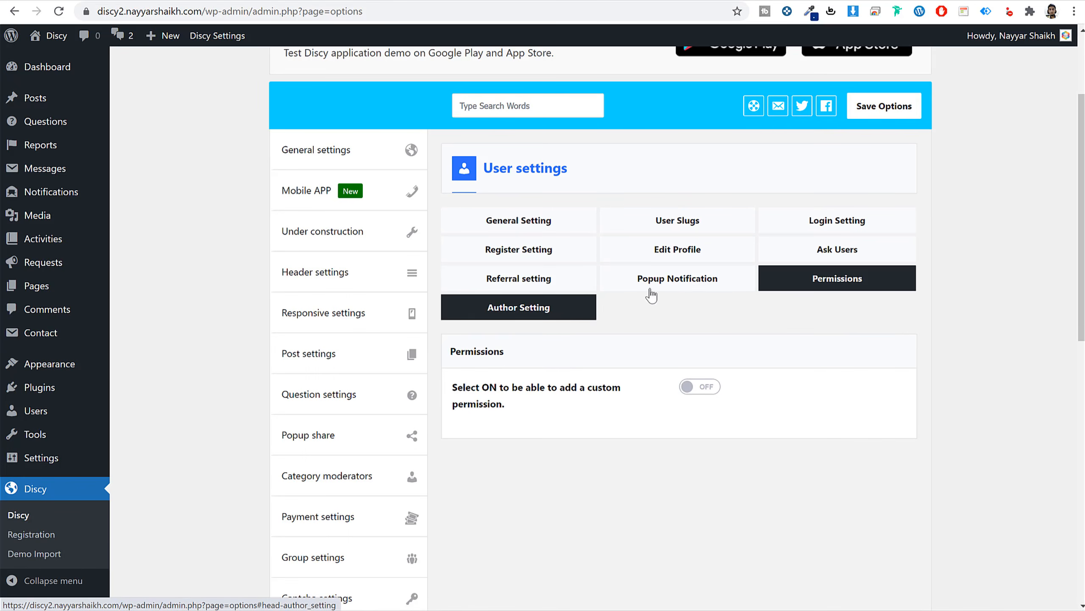
scroll(684, 277, down, 6)
scroll(538, 375, down, 2)
Look through the Message, Badges & Points and Comments & Answers settings, including the Answers tab.
click(329, 338)
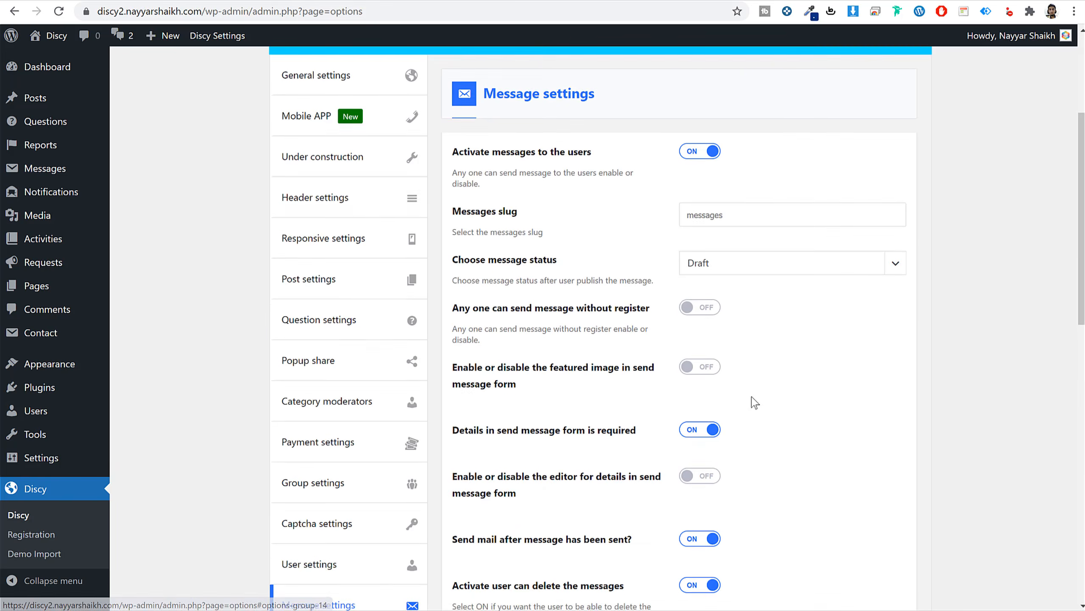
scroll(800, 333, down, 10)
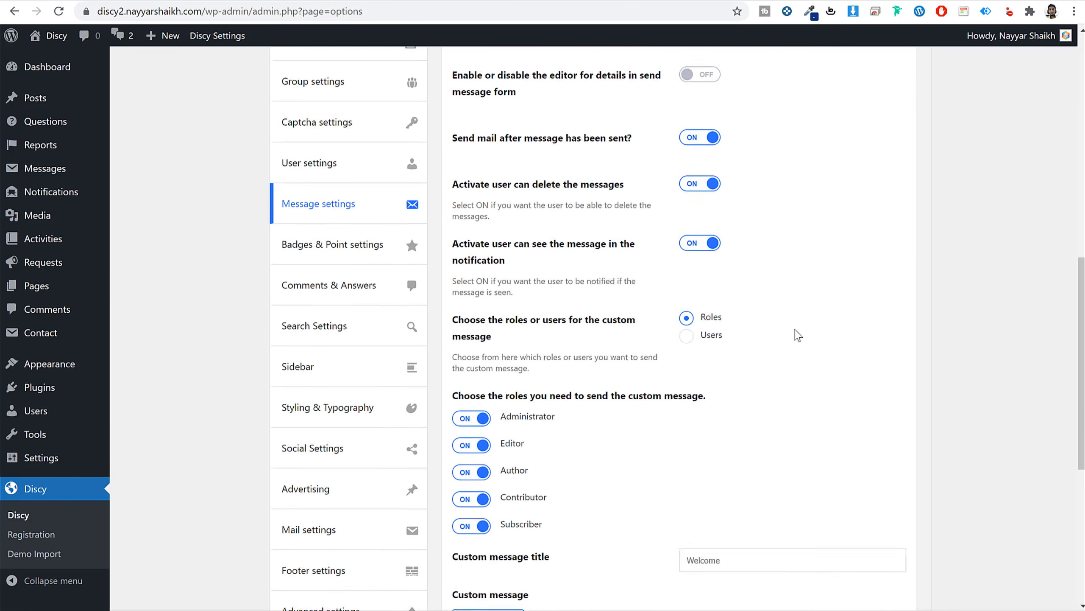
click(357, 184)
click(426, 210)
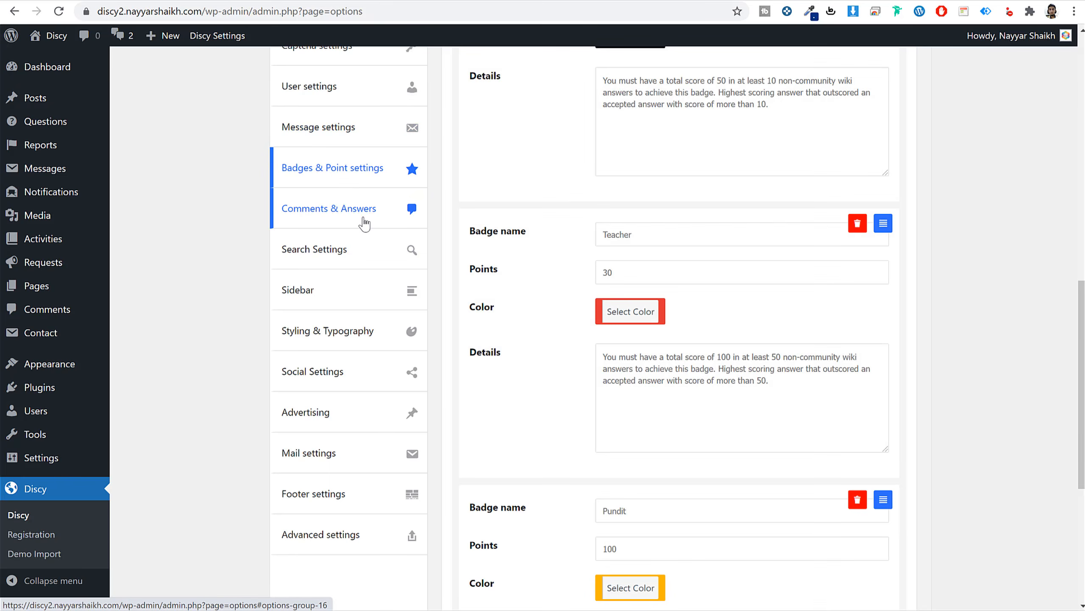
scroll(973, 300, up, 4)
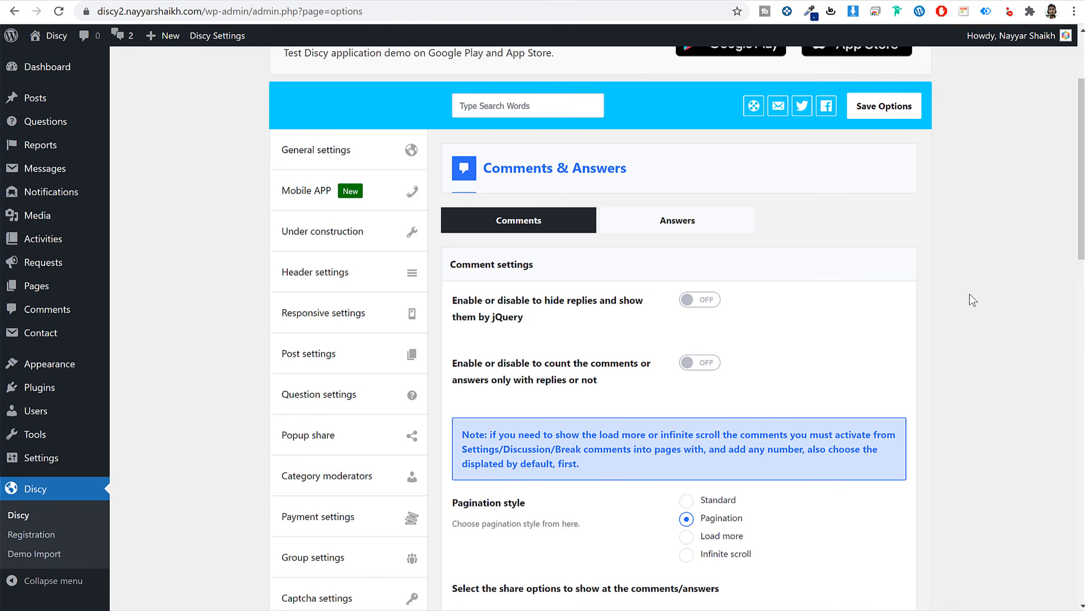
scroll(973, 301, down, 2)
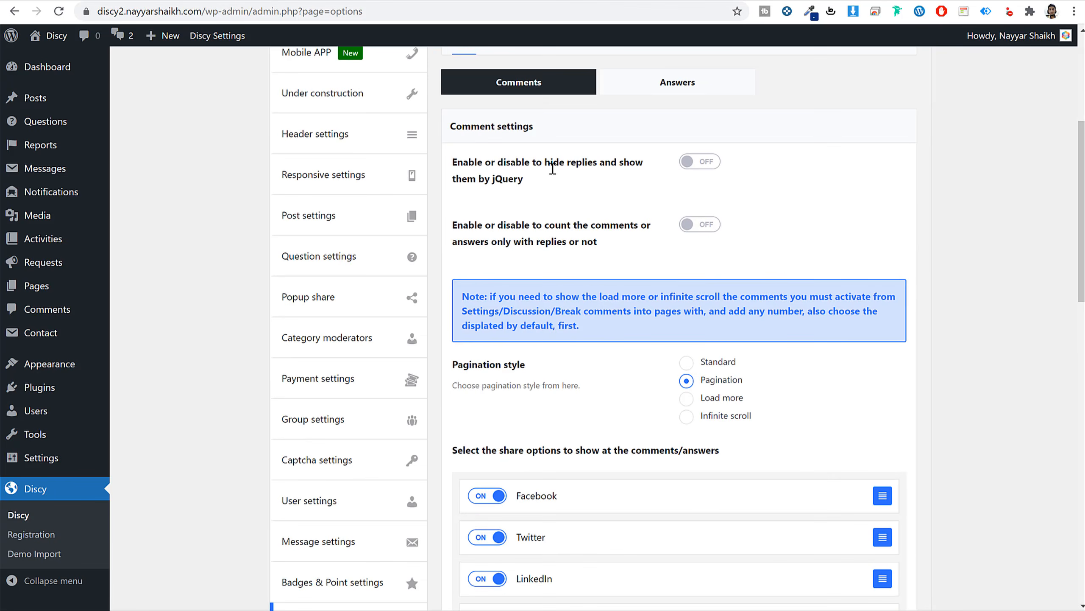
scroll(606, 381, down, 15)
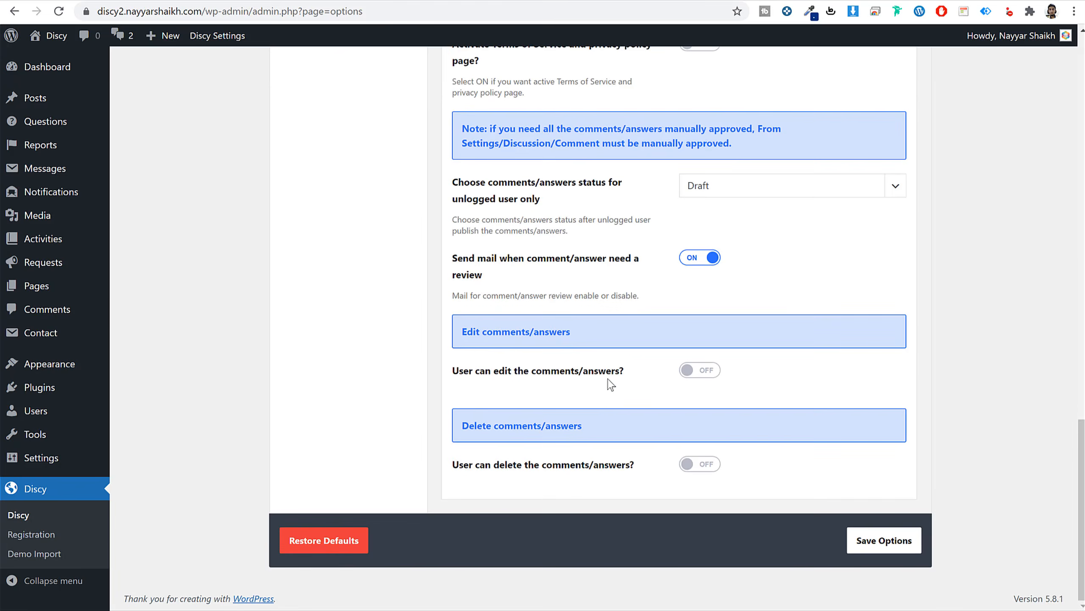
scroll(650, 291, up, 15)
click(672, 359)
scroll(919, 369, down, 5)
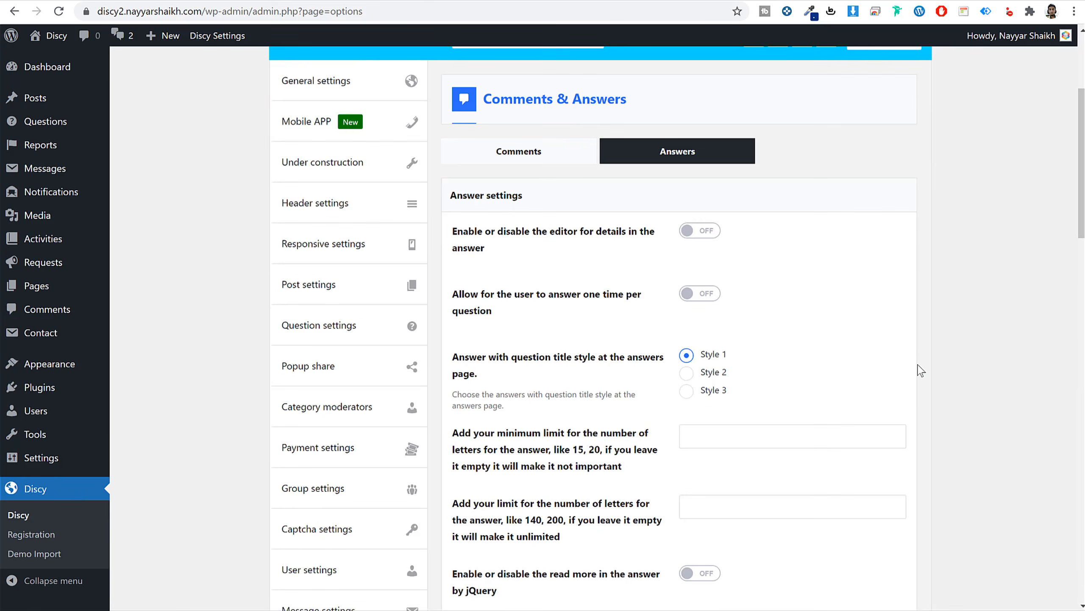
scroll(919, 369, down, 9)
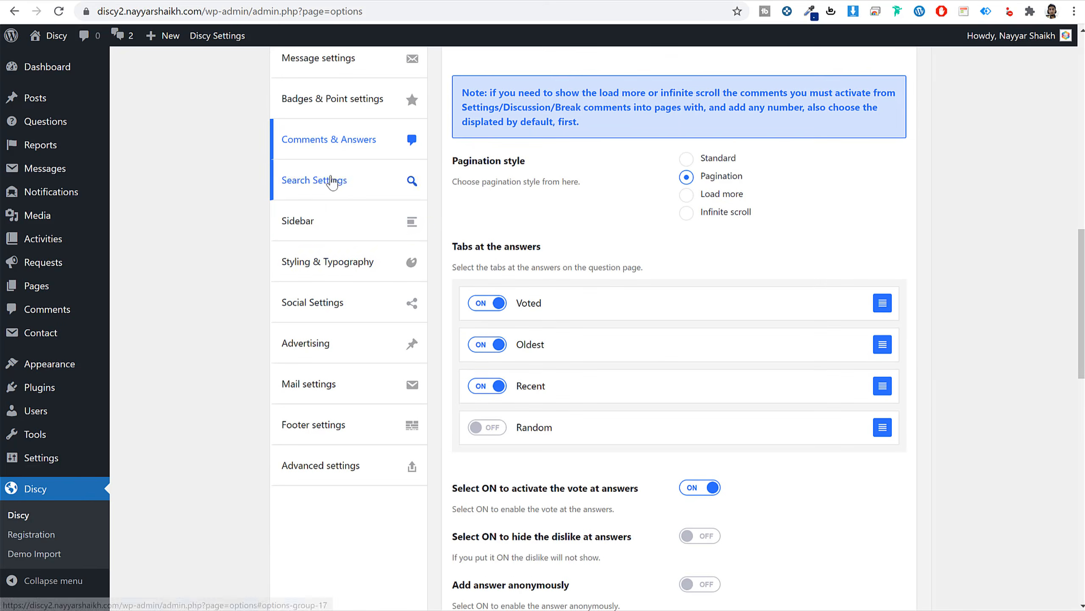
Review Search Settings, then the Sidebar settings with Menu side style and Style 1 left menu.
click(333, 182)
scroll(872, 335, up, 10)
scroll(876, 346, down, 3)
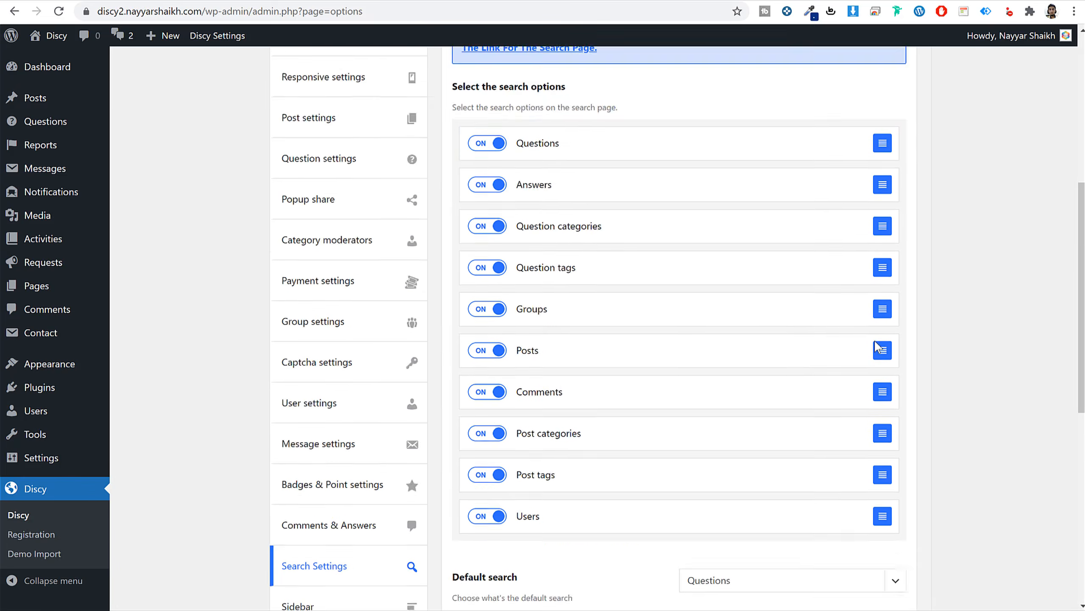
scroll(354, 482, down, 9)
click(344, 299)
scroll(526, 436, up, 8)
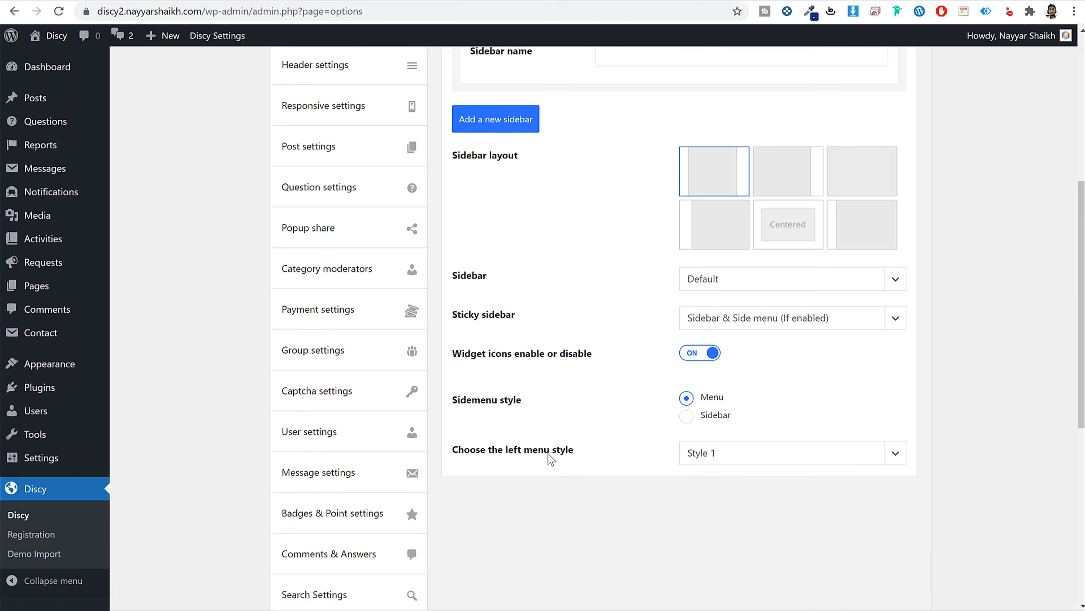
scroll(552, 466, up, 8)
scroll(552, 466, down, 16)
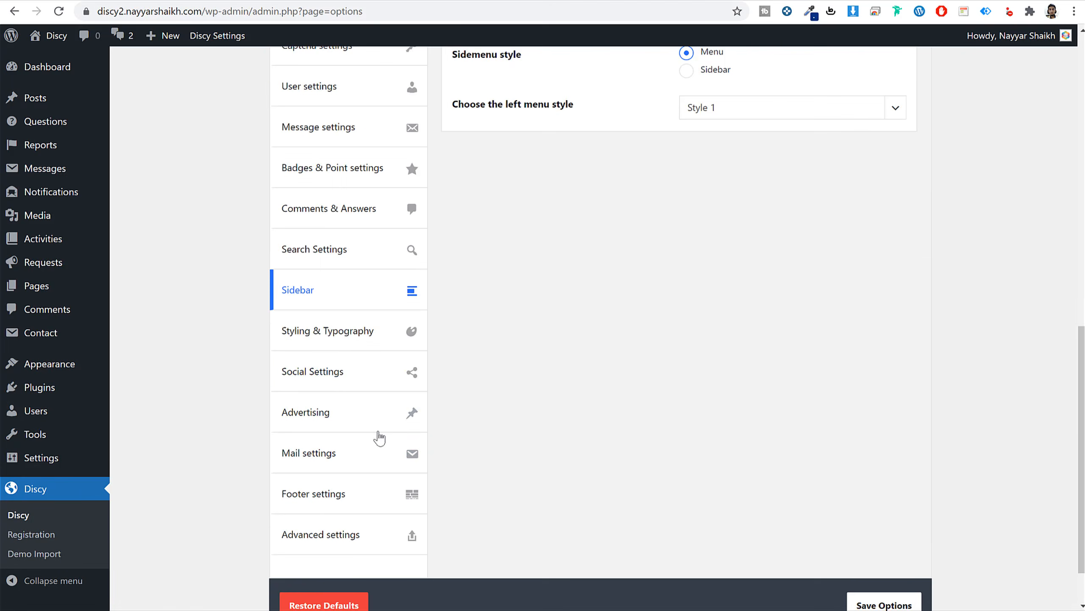
Choose the orange skin under Styling & Typography, save, and view it on the Ask A Question page.
click(340, 343)
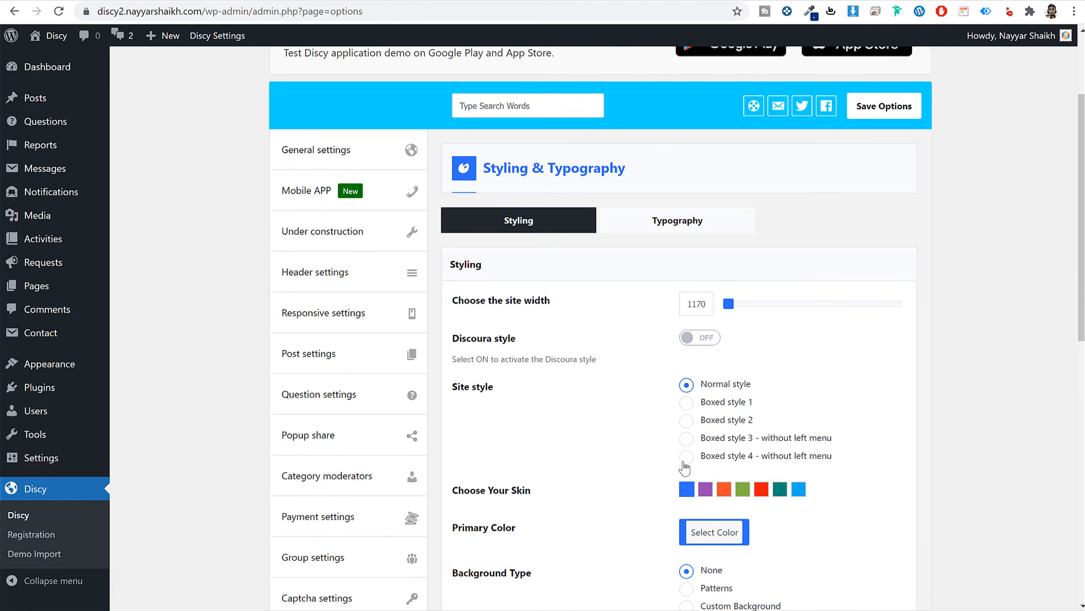
scroll(714, 409, down, 5)
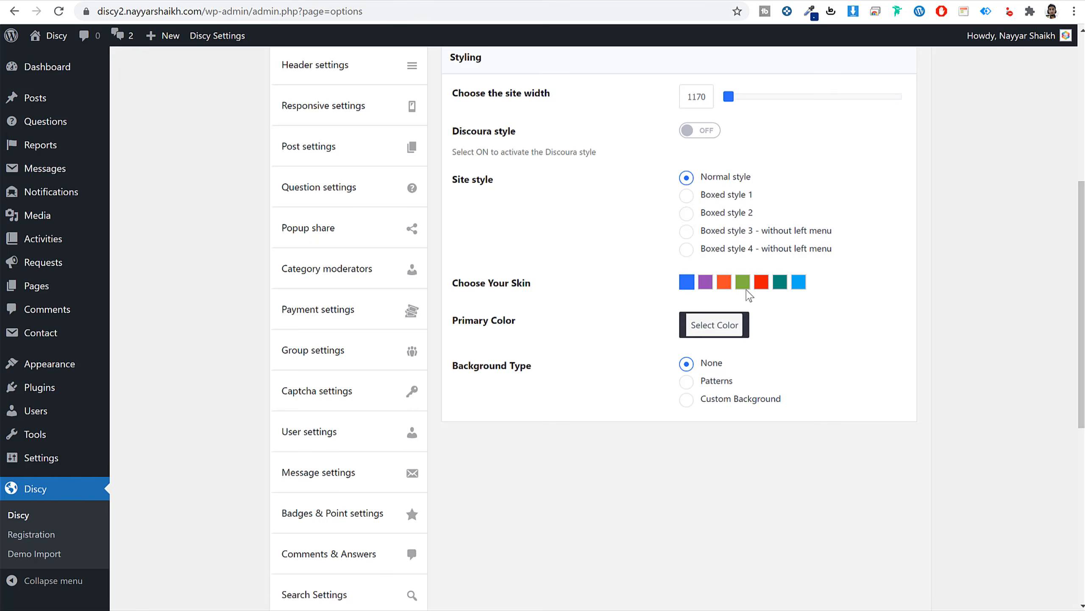
click(724, 283)
scroll(871, 470, down, 10)
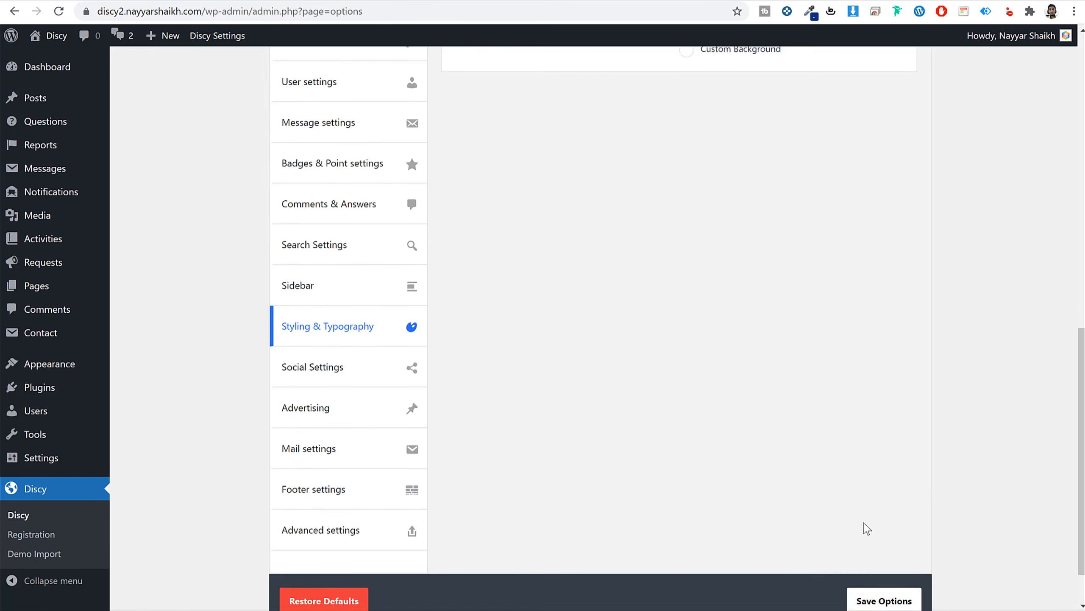
click(879, 540)
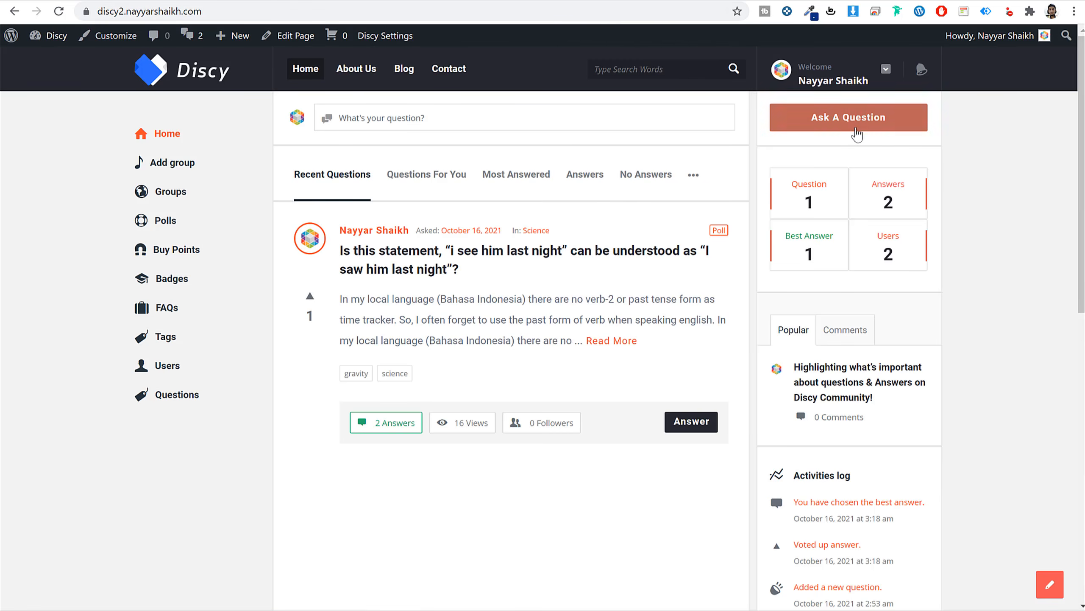
click(882, 126)
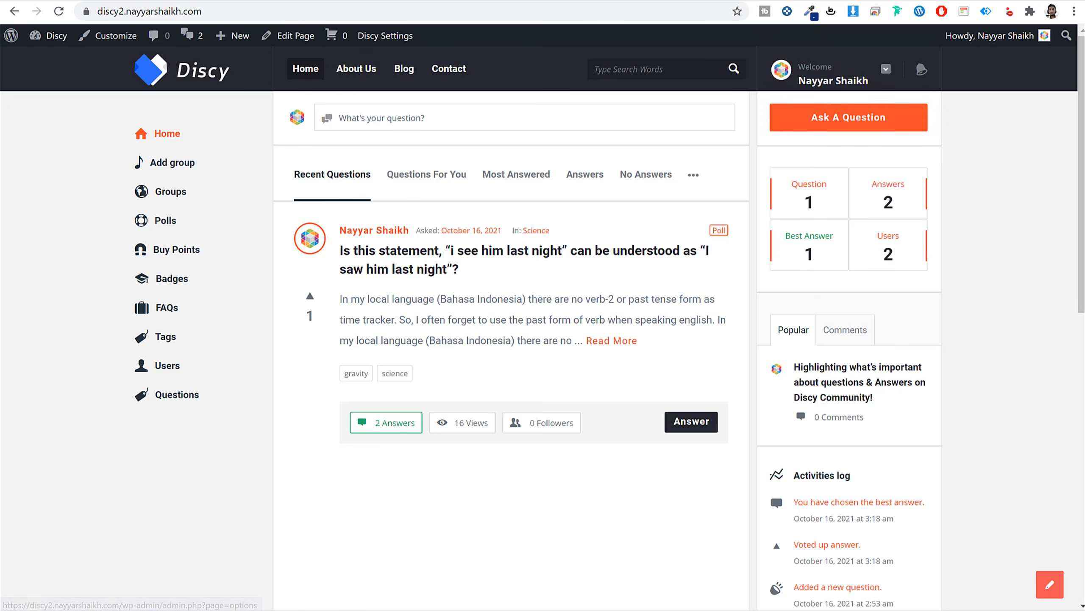
Return to the Discy options and look over the Social Settings.
click(385, 36)
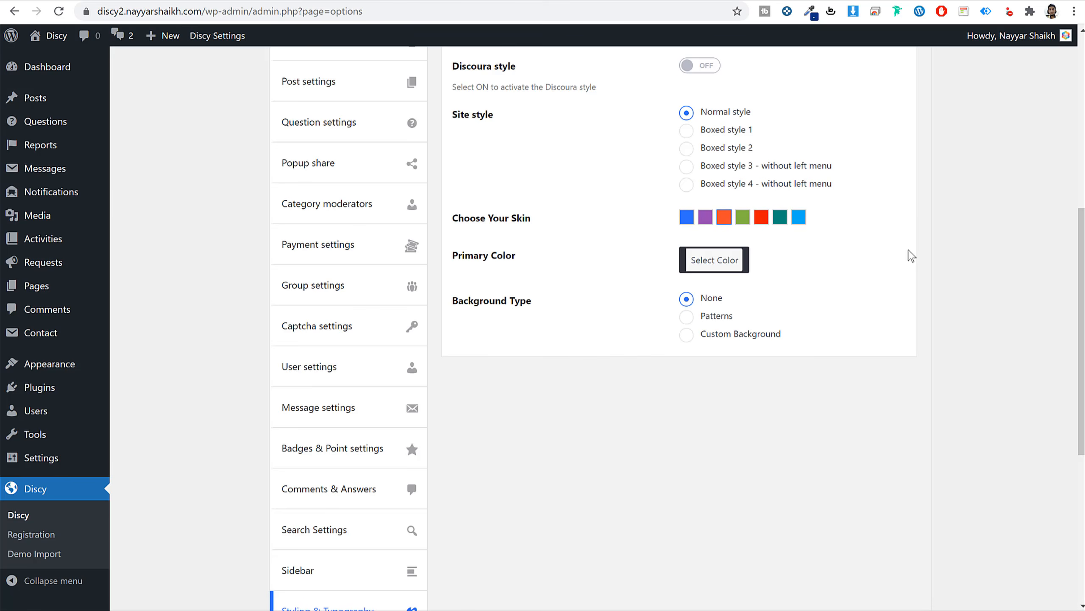
scroll(910, 256, down, 5)
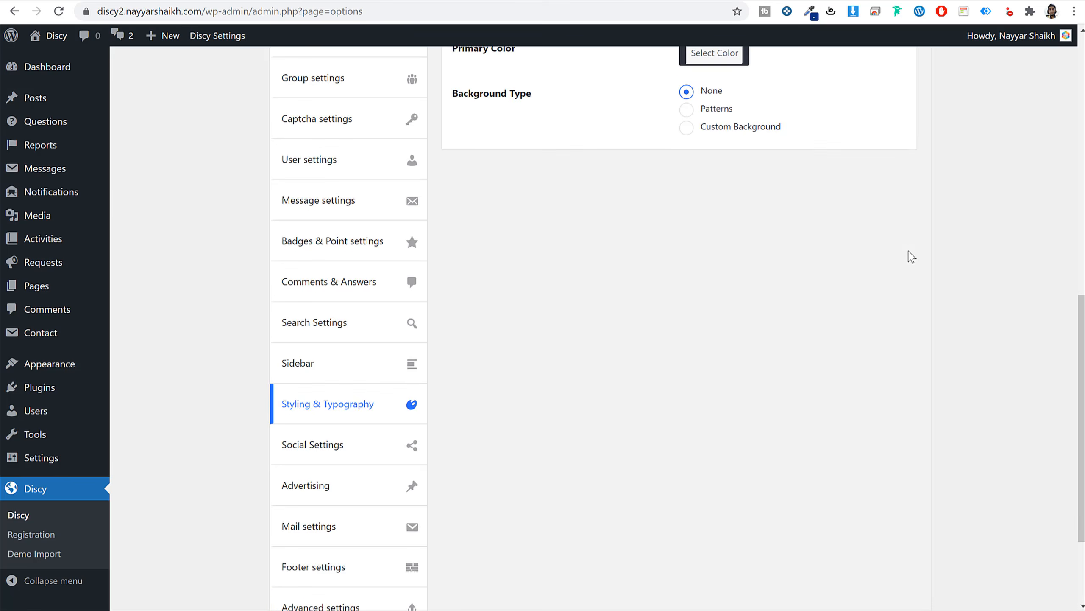
click(348, 447)
scroll(737, 425, up, 10)
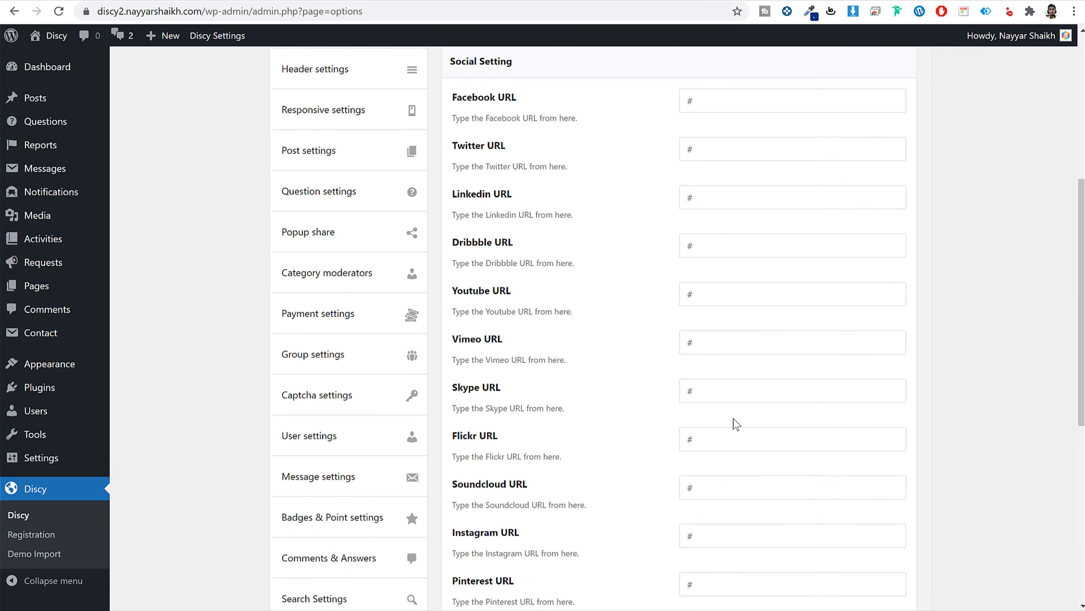
scroll(370, 517, down, 12)
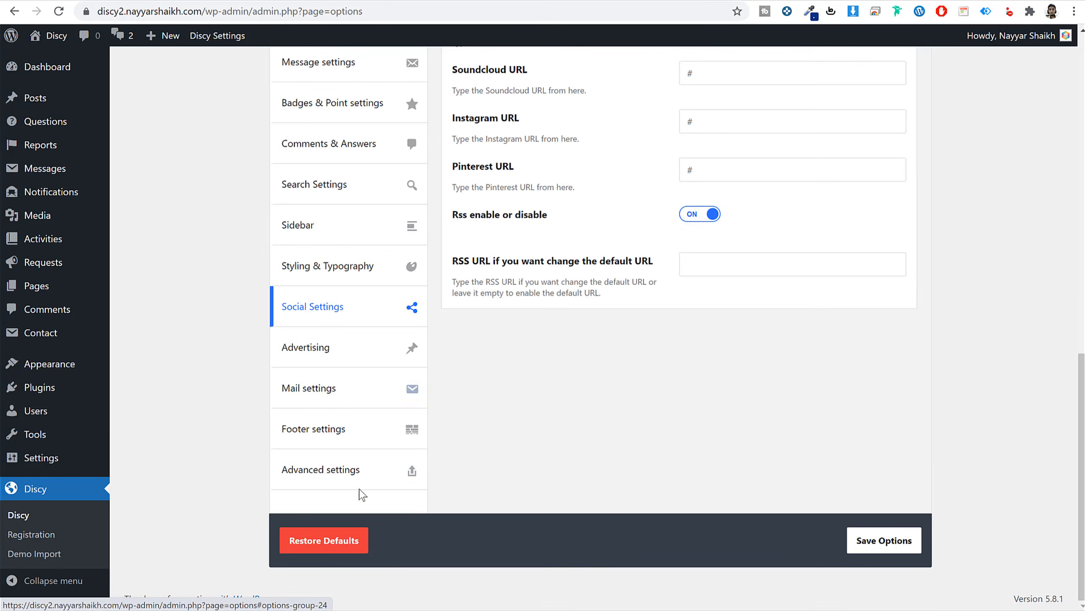
Switch the after-header advertisement from image to Display code and focus its code box.
click(337, 351)
scroll(493, 418, up, 13)
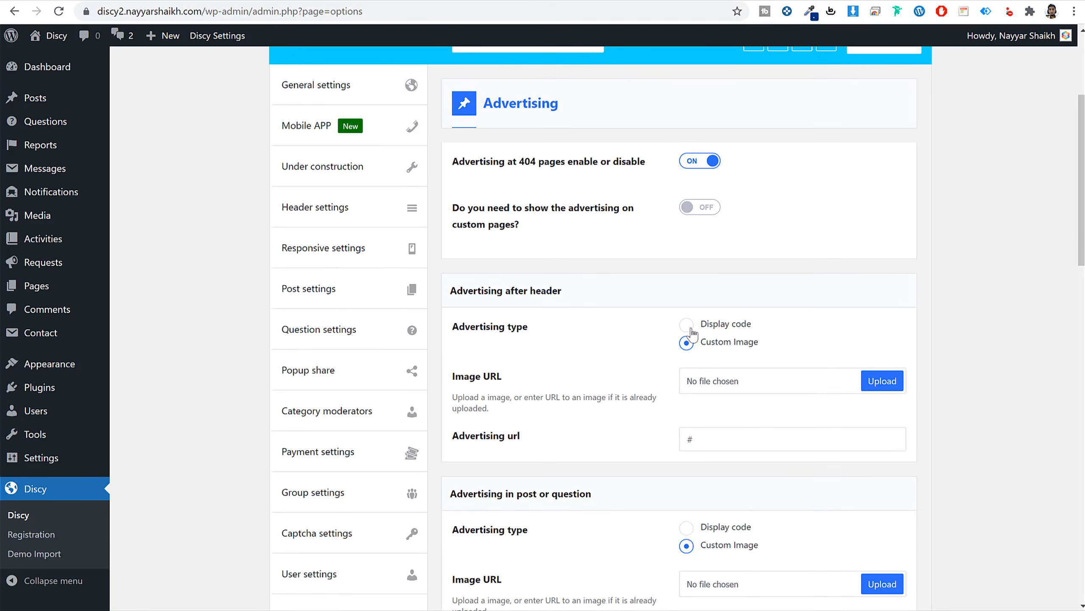
scroll(969, 395, down, 3)
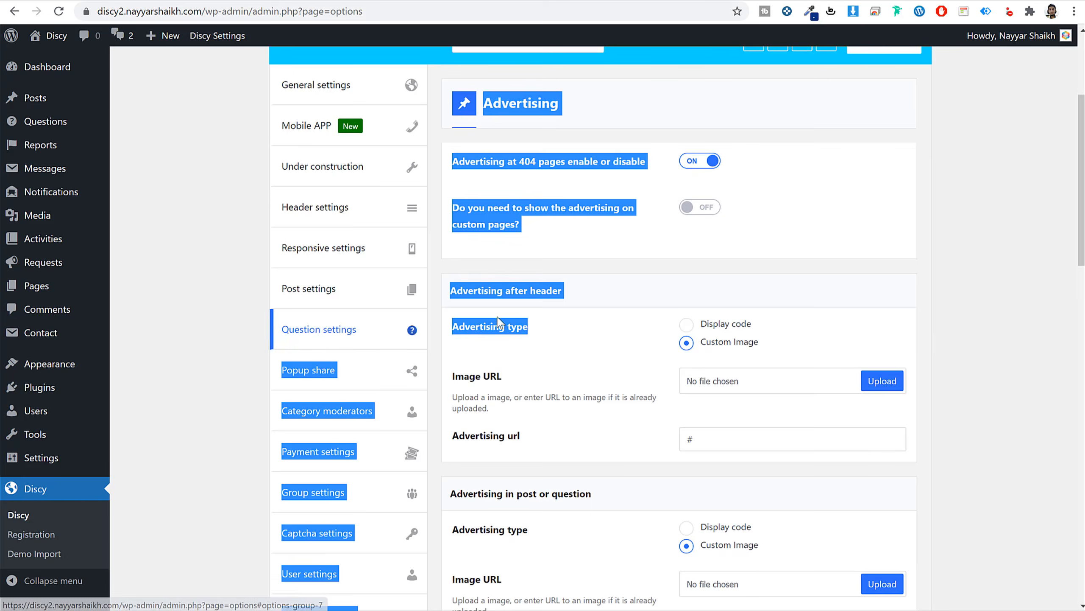
drag(465, 291, 553, 292)
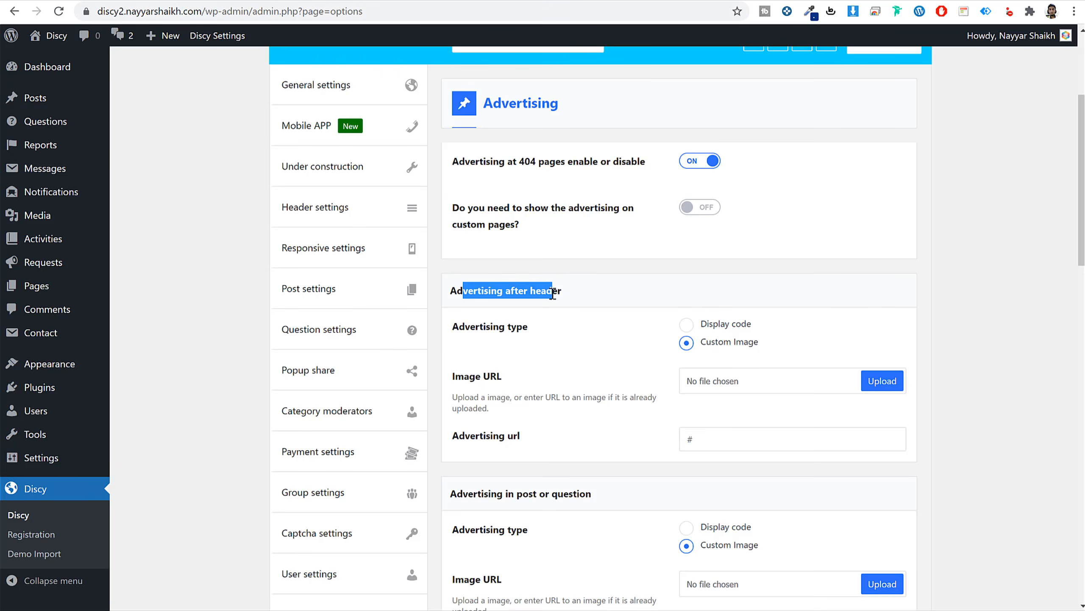
click(686, 325)
click(726, 425)
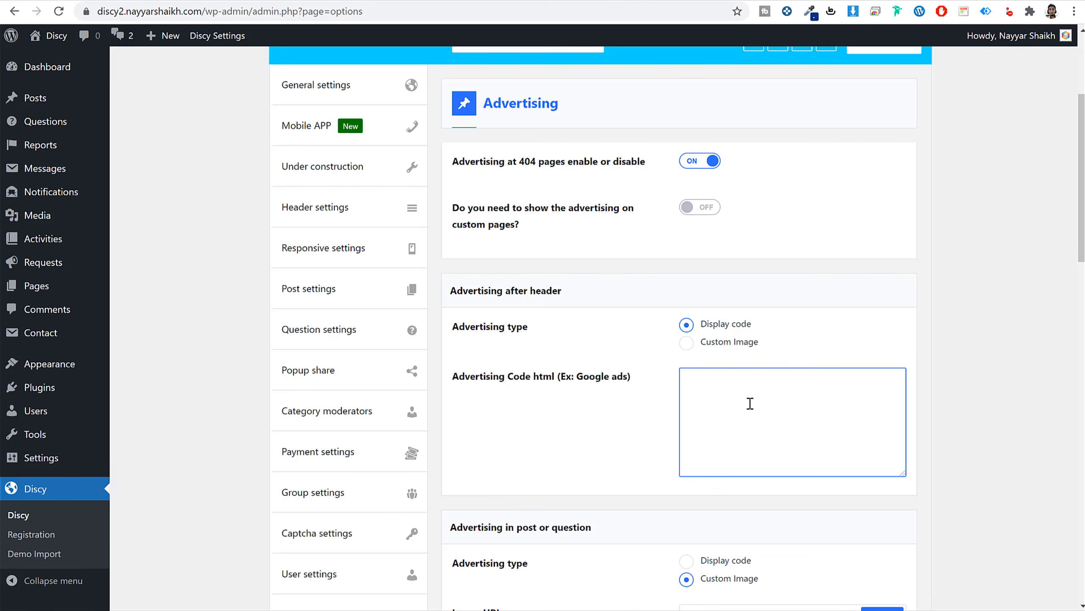
scroll(836, 406, down, 5)
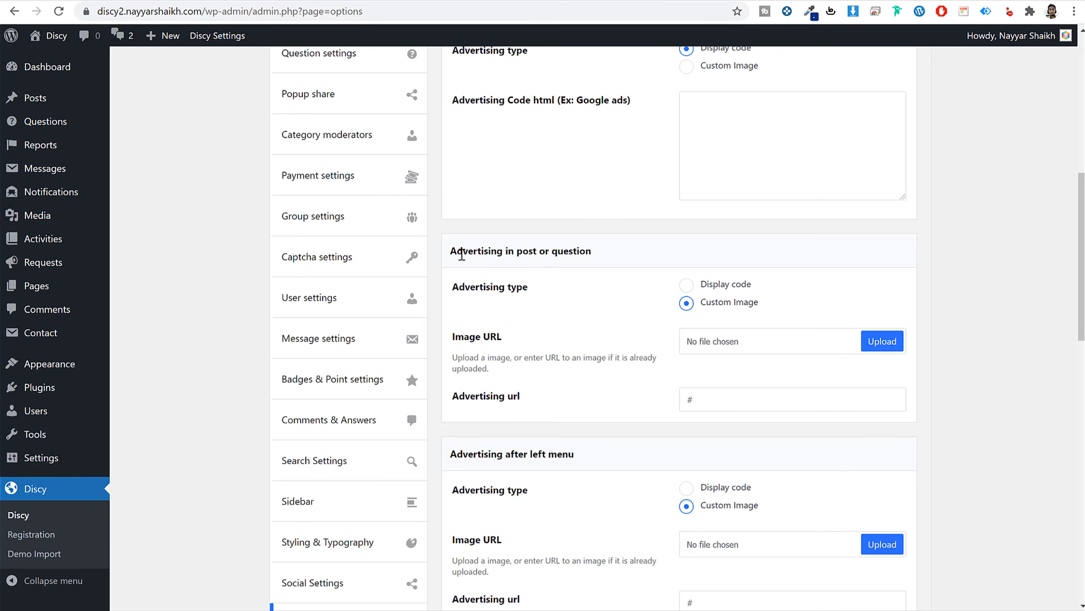
Set the in-post/question advertisement to Display code and save the Advertising options.
drag(462, 255, 604, 261)
click(703, 284)
click(764, 366)
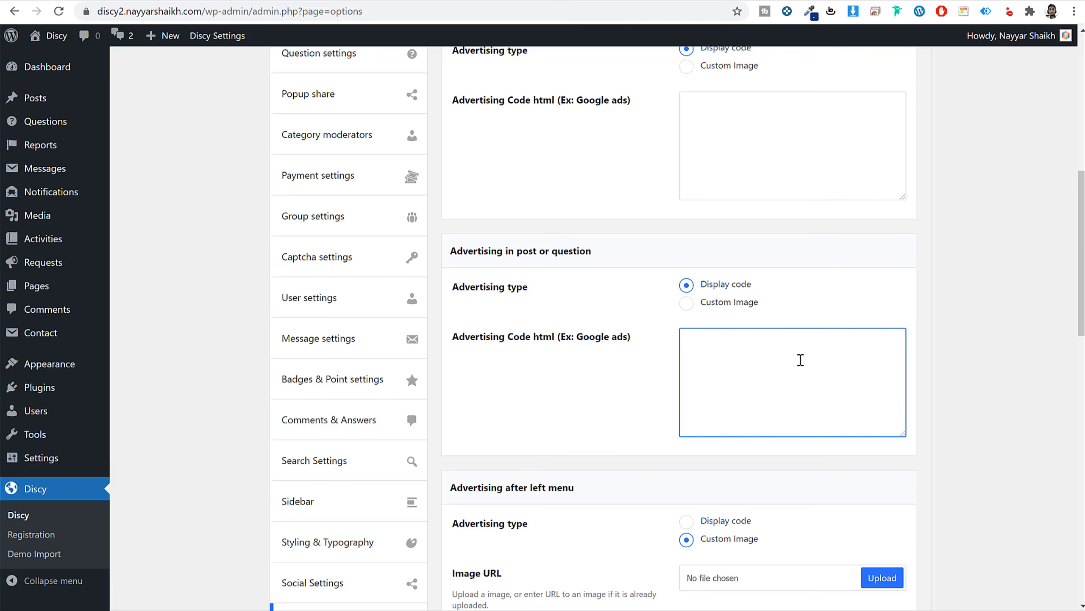
scroll(800, 360, down, 15)
click(876, 541)
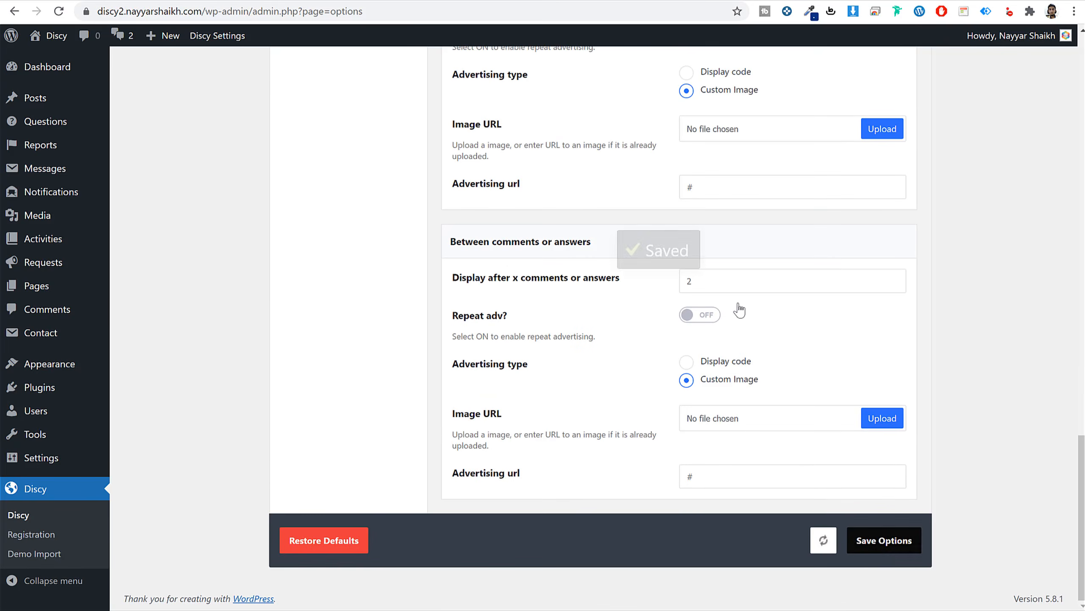
scroll(848, 346, up, 20)
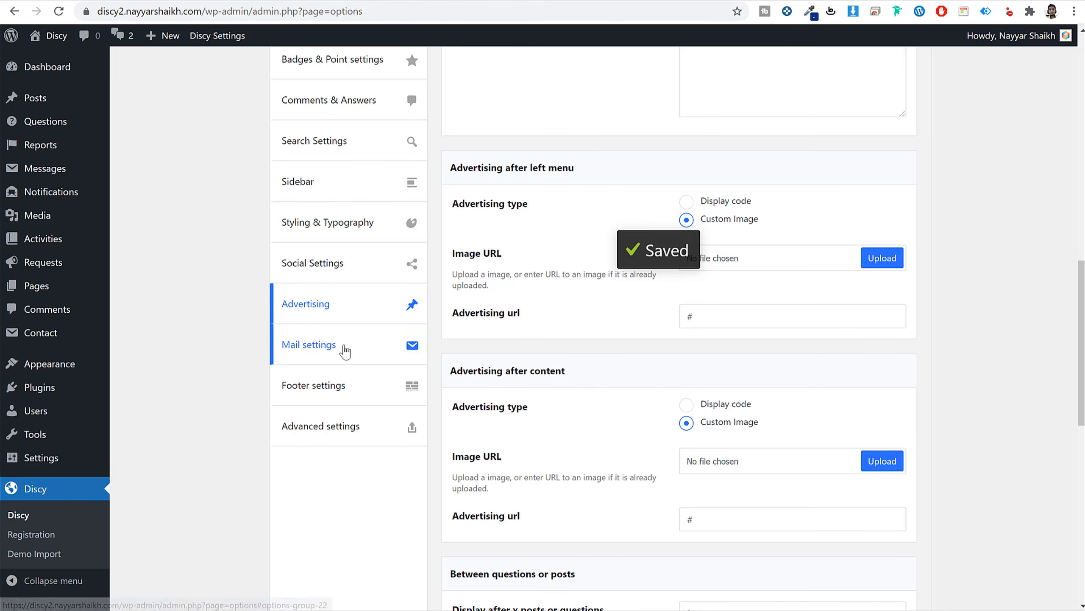
Scroll through the Discy Mail settings.
click(345, 351)
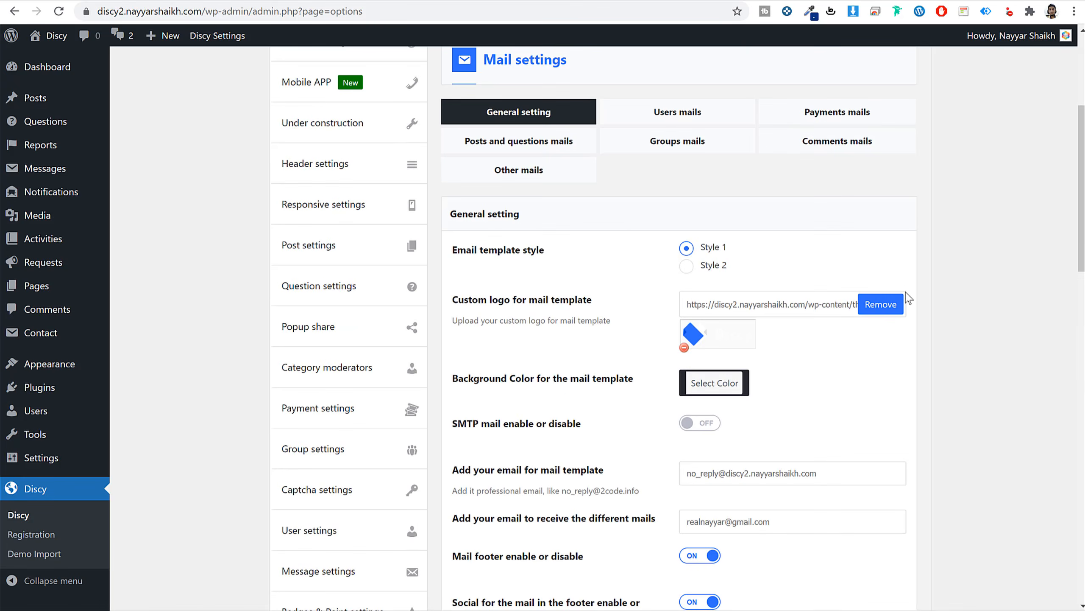
scroll(903, 293, up, 2)
scroll(863, 308, down, 6)
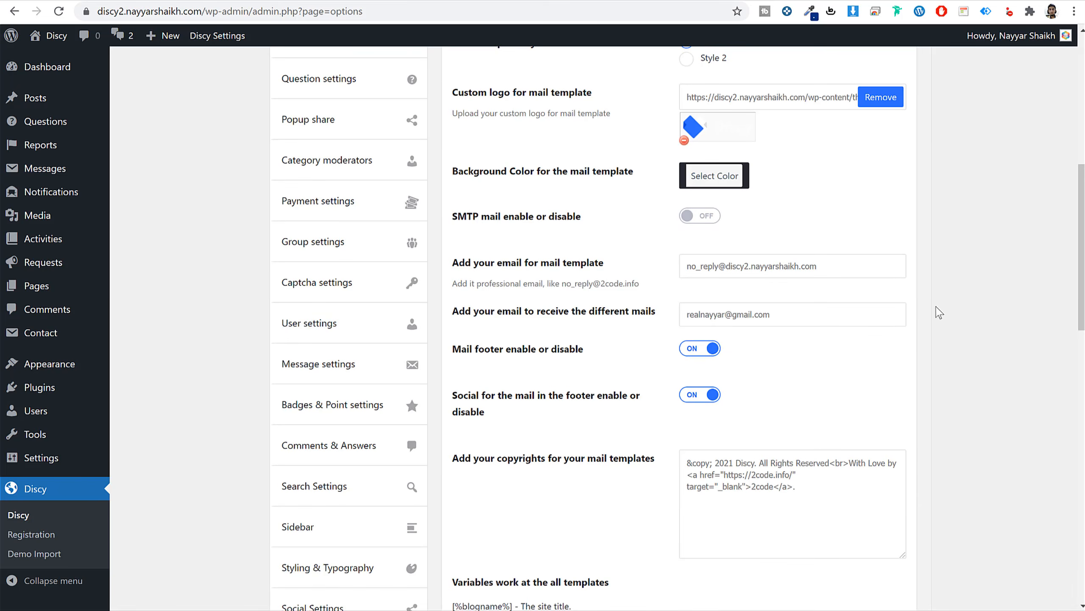
scroll(939, 313, down, 20)
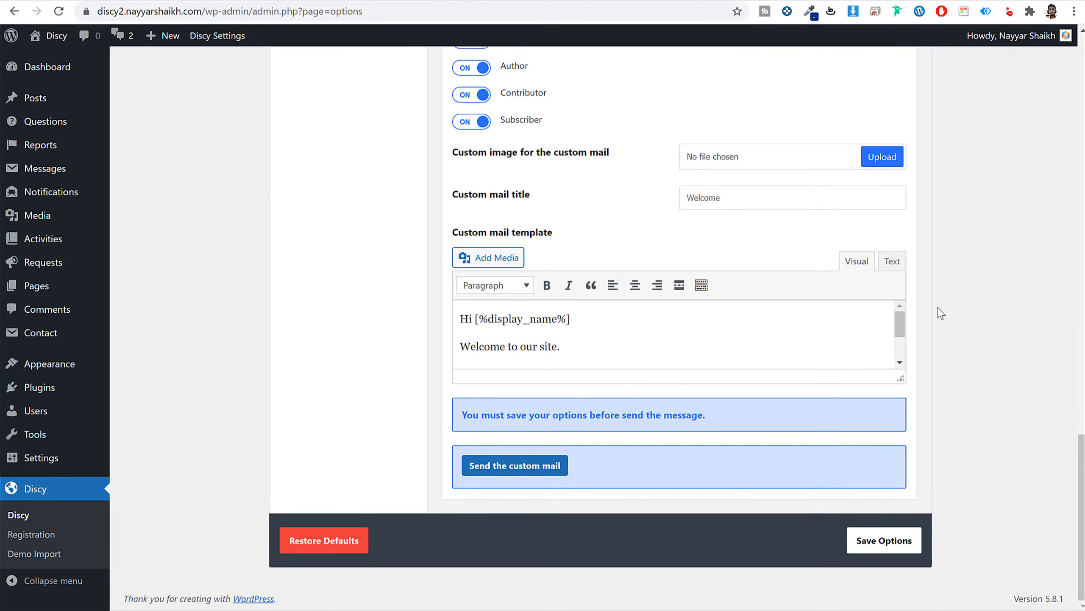
scroll(938, 311, up, 15)
Show the Footer settings (Normal style, Dark skin) and select the 2021 Discy copyright line.
click(322, 536)
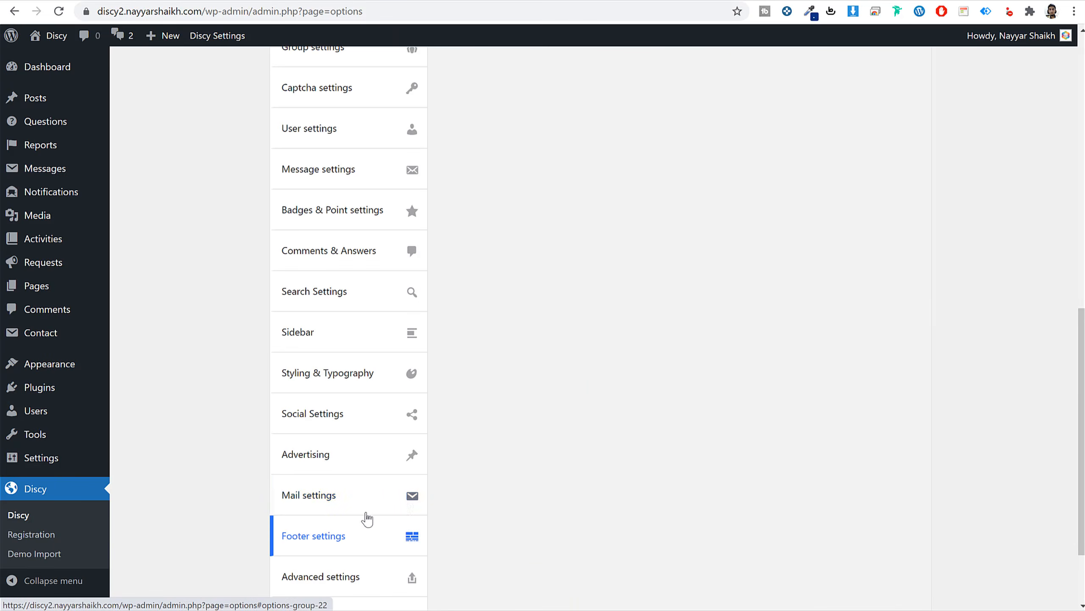
scroll(491, 483, down, 3)
scroll(543, 467, up, 7)
scroll(561, 453, down, 4)
scroll(574, 444, up, 3)
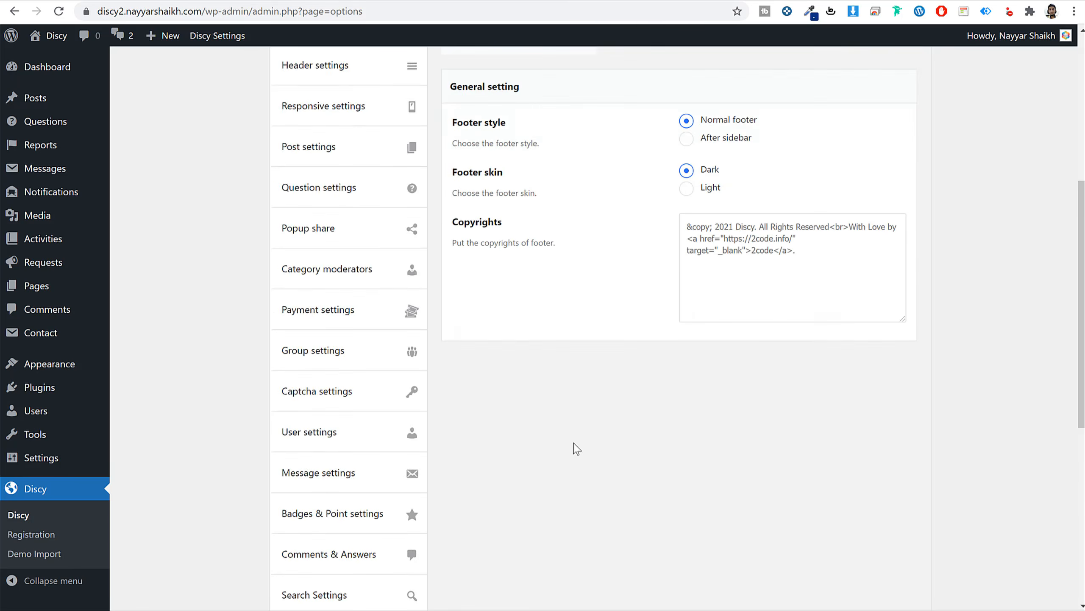
scroll(577, 448, up, 2)
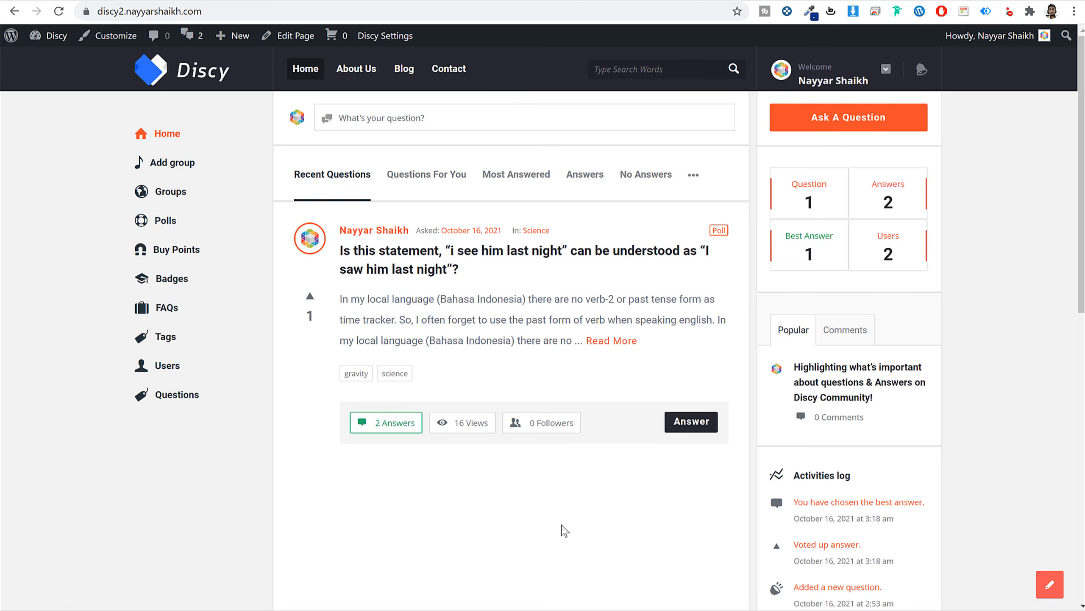
scroll(562, 528, down, 10)
drag(475, 566, 605, 590)
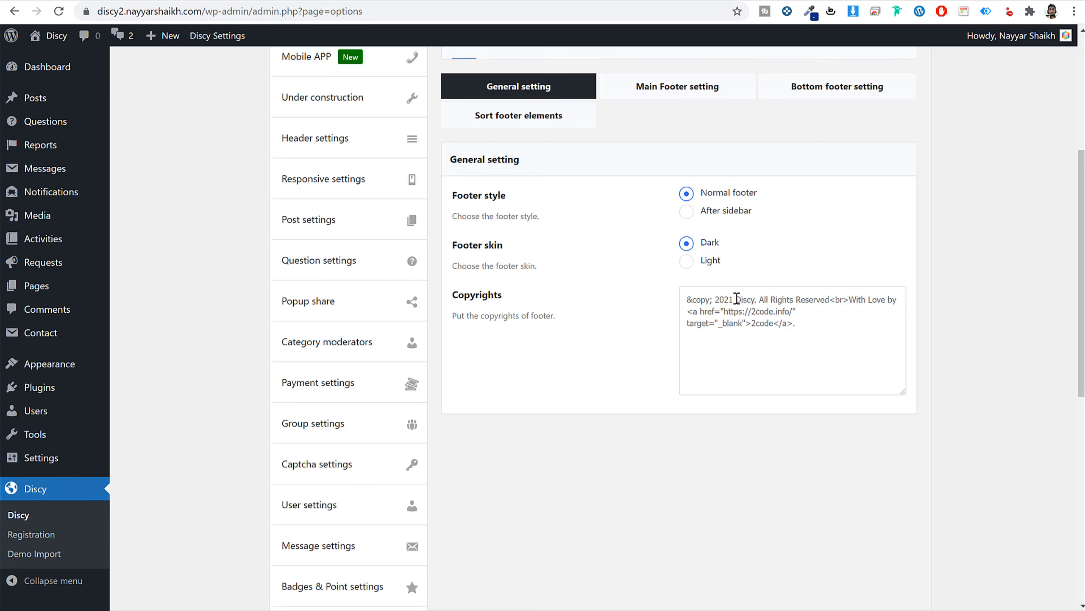
Replace Discy with BloggDude, 2code with the owner's name, the link with #, and save.
drag(737, 298, 752, 298)
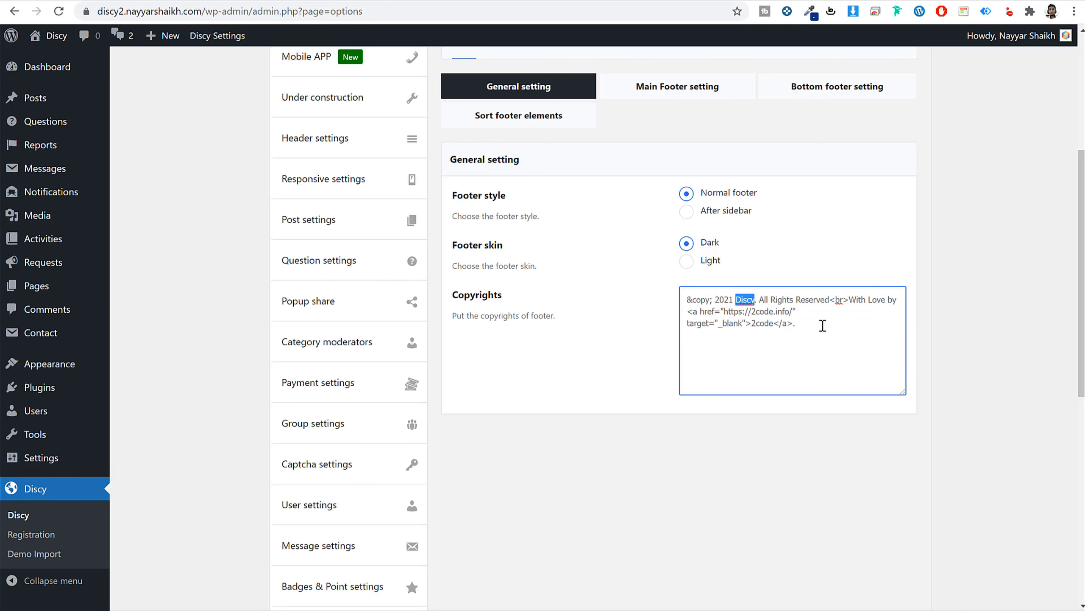
text(BloggDude)
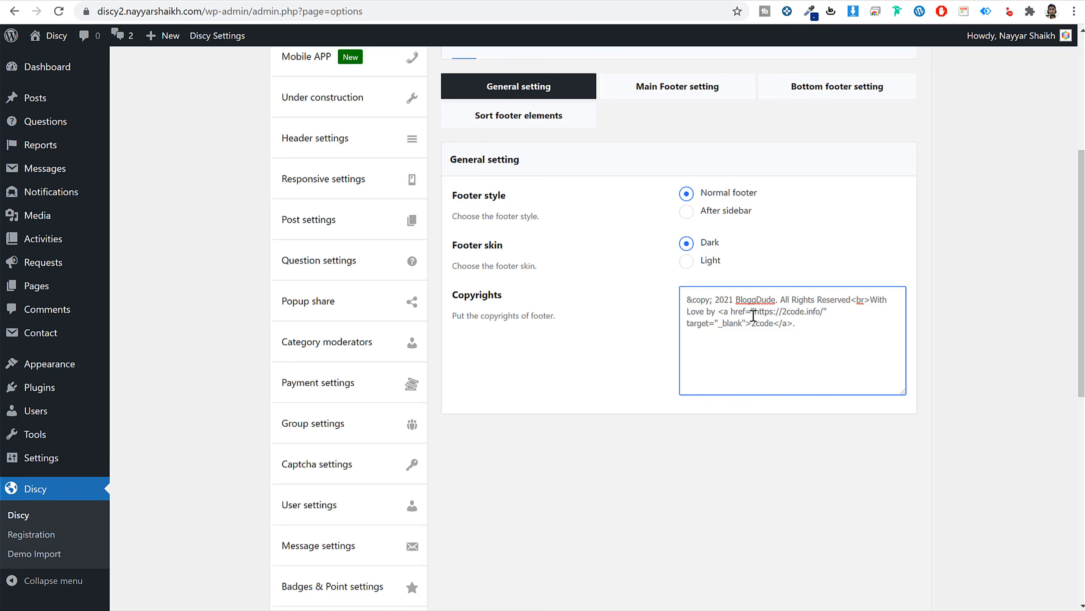
drag(753, 322, 769, 323)
text(Nayyar Shaikh)
drag(756, 310, 822, 310)
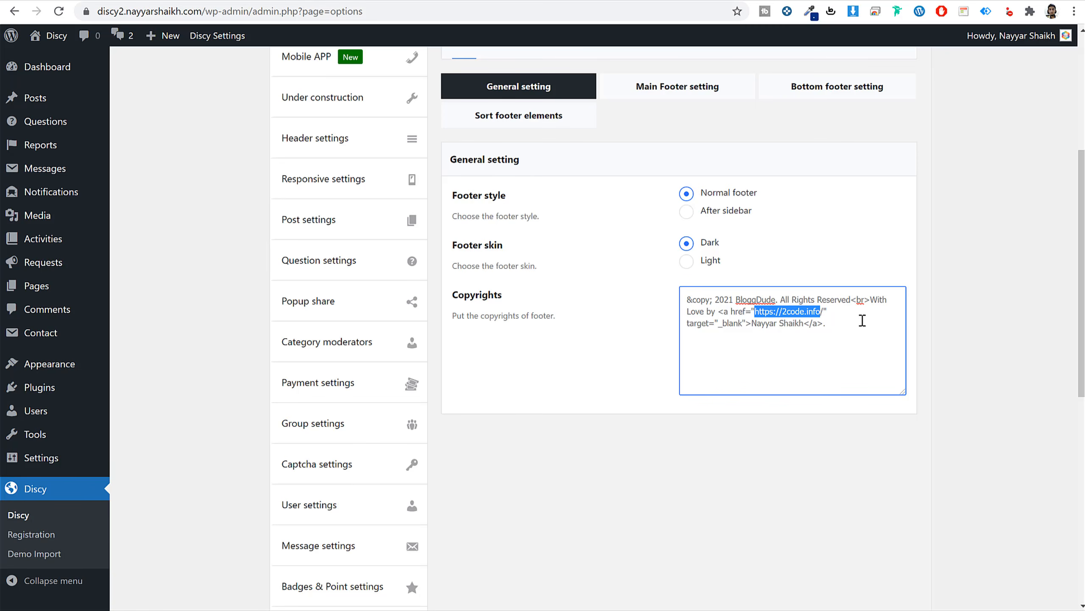
text(#)
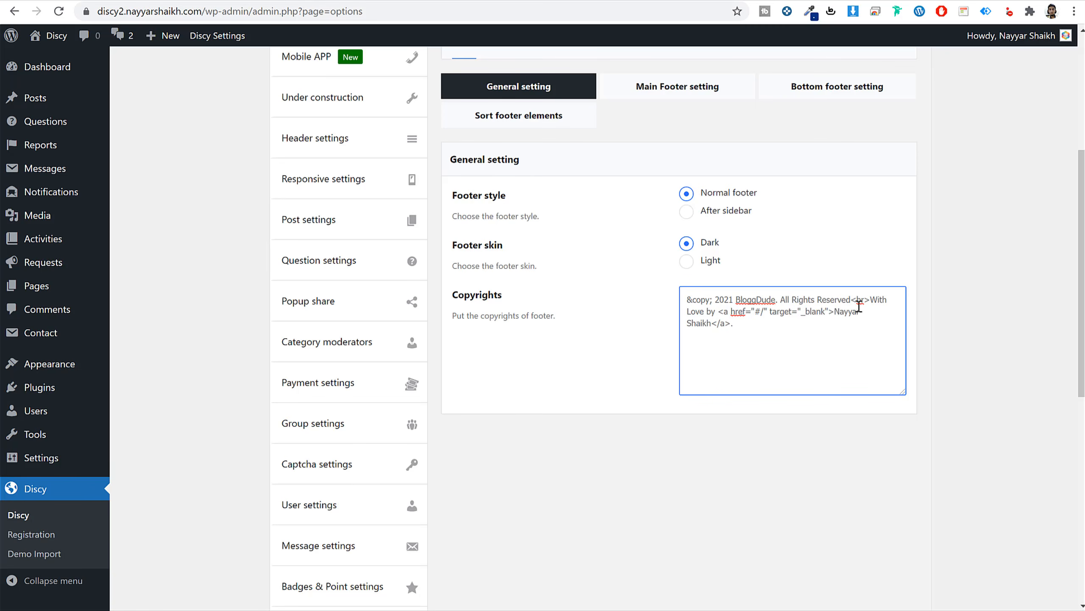
scroll(872, 344, down, 10)
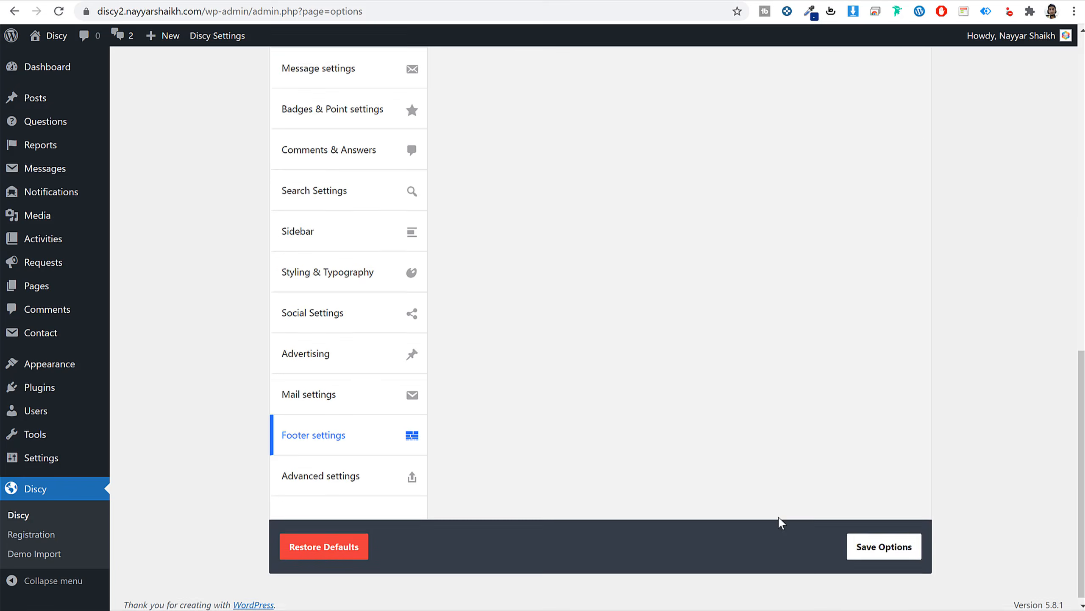
click(875, 543)
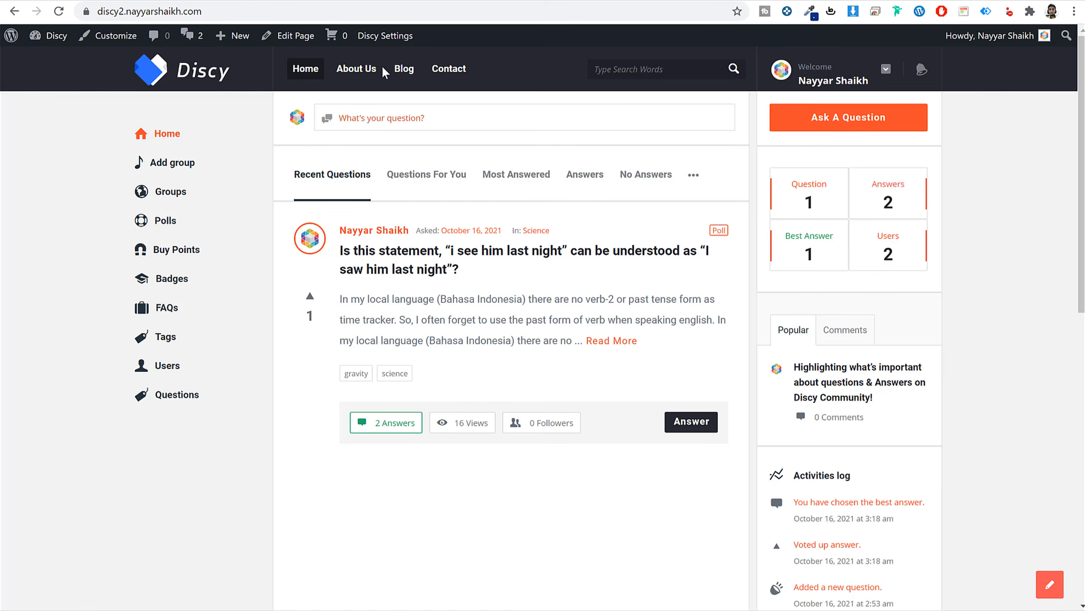
click(359, 0)
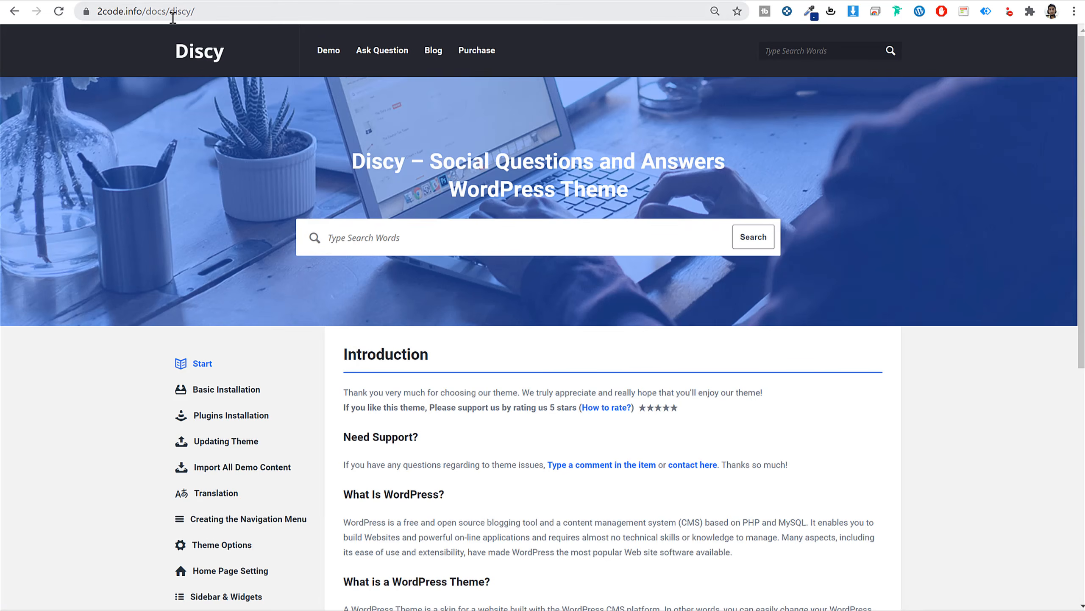
click(223, 11)
scroll(830, 413, down, 10)
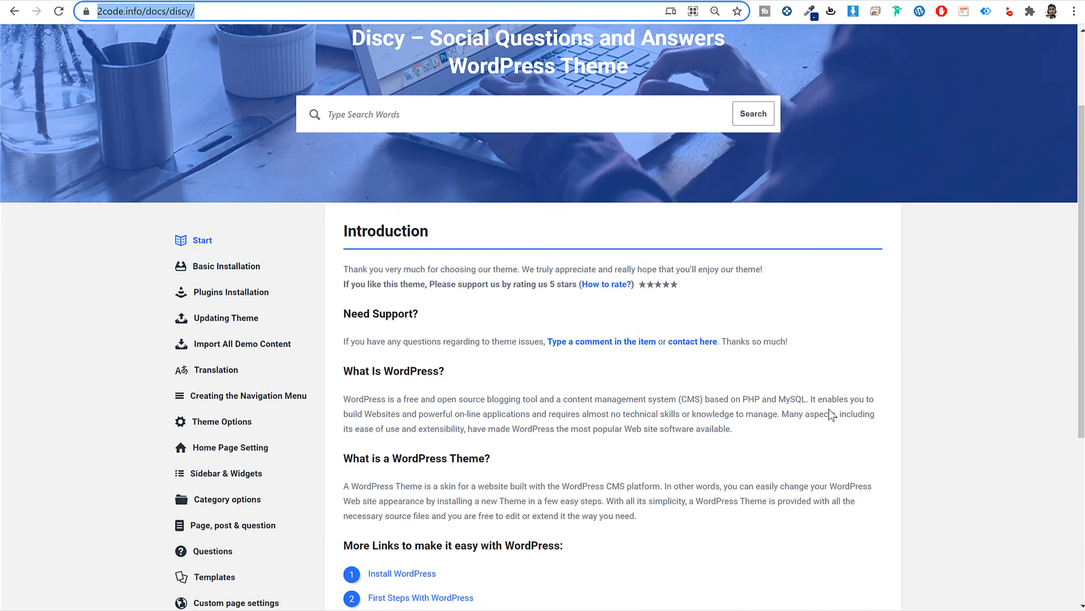
scroll(831, 413, up, 9)
scroll(830, 413, up, 1)
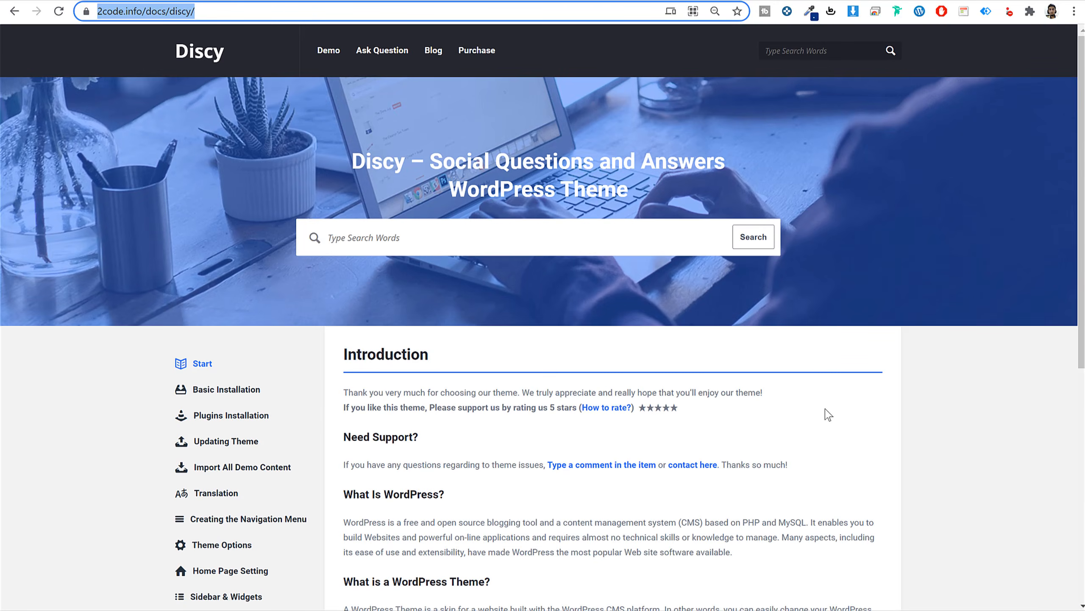
scroll(829, 415, down, 10)
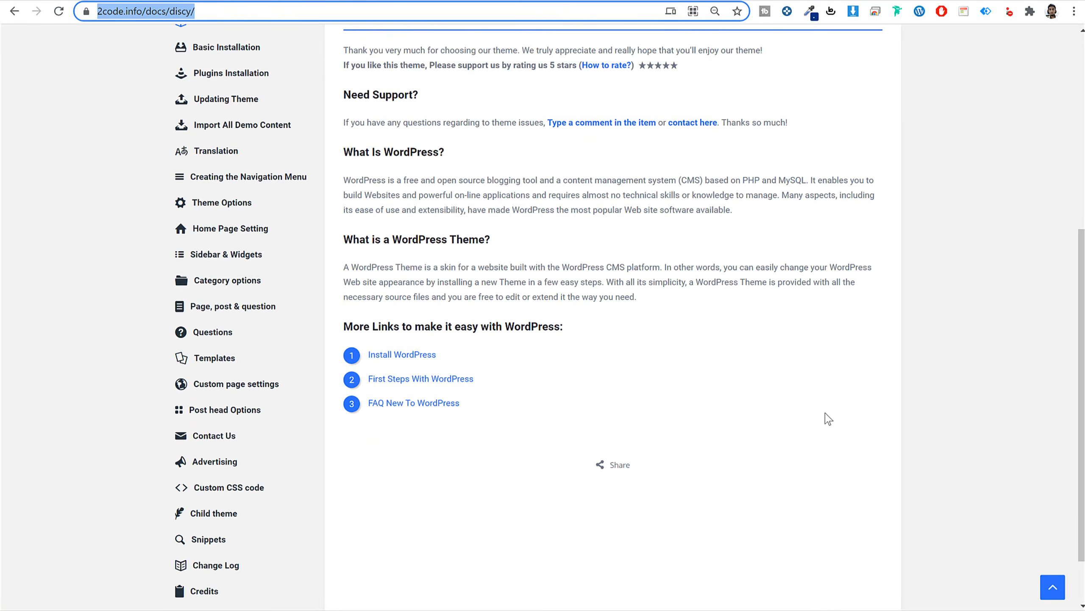
scroll(828, 419, up, 5)
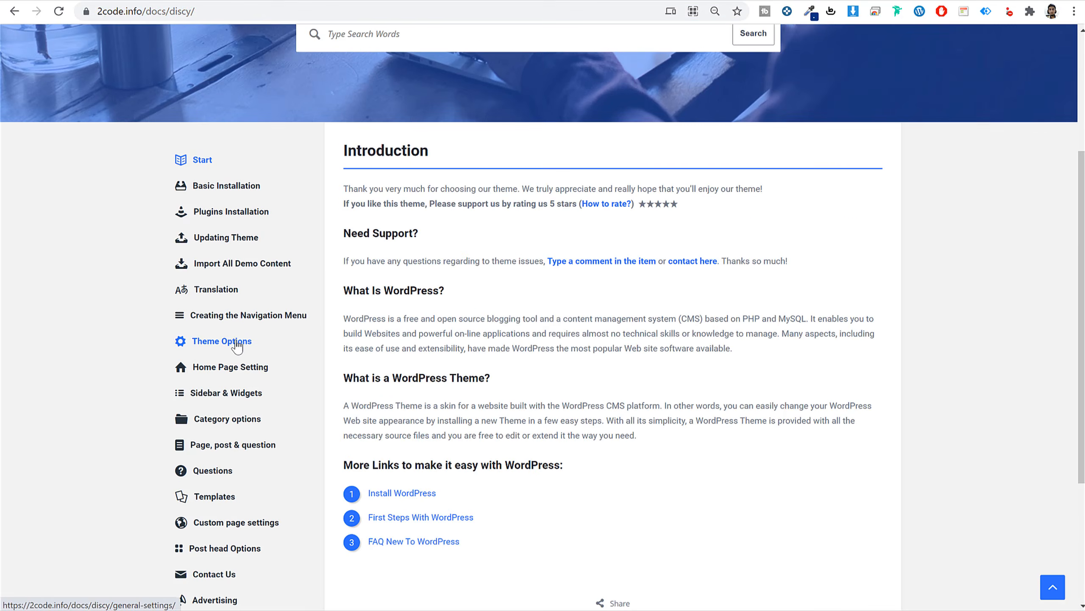
click(239, 342)
scroll(278, 370, down, 4)
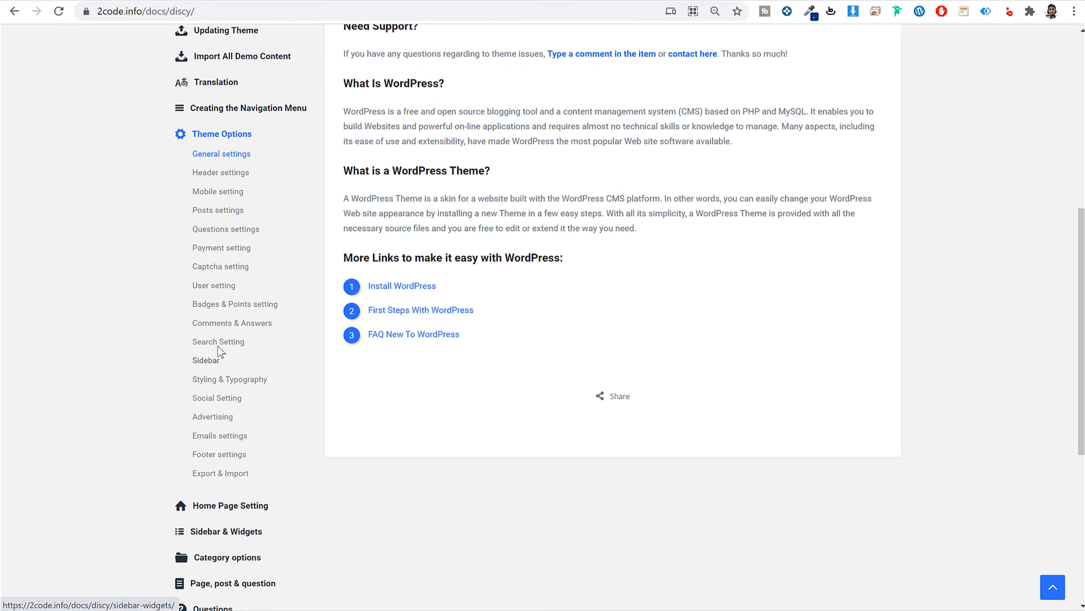
click(234, 248)
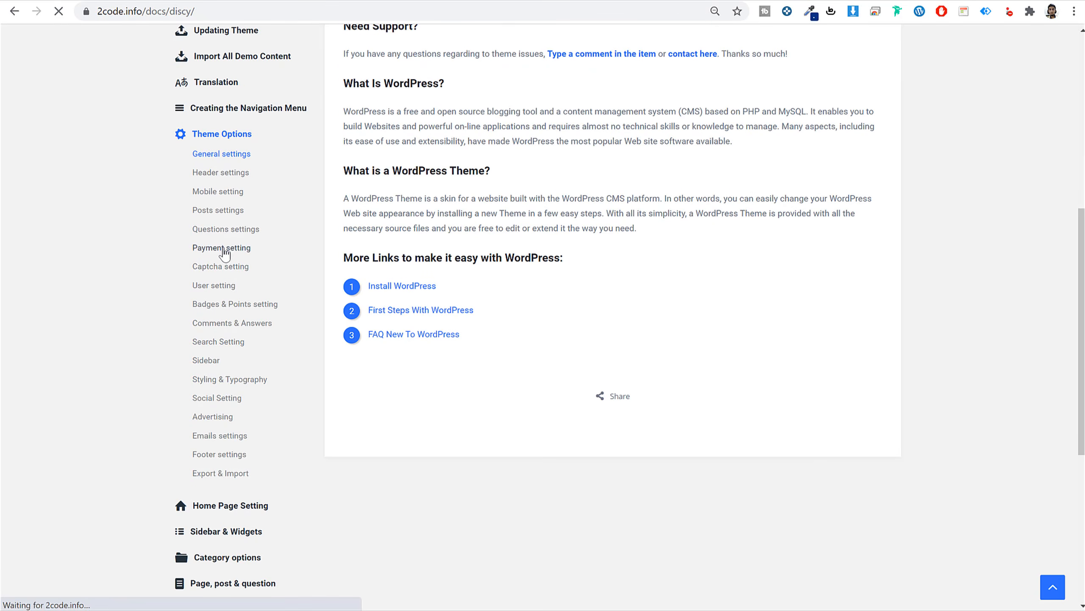
scroll(706, 342, down, 4)
scroll(697, 347, up, 5)
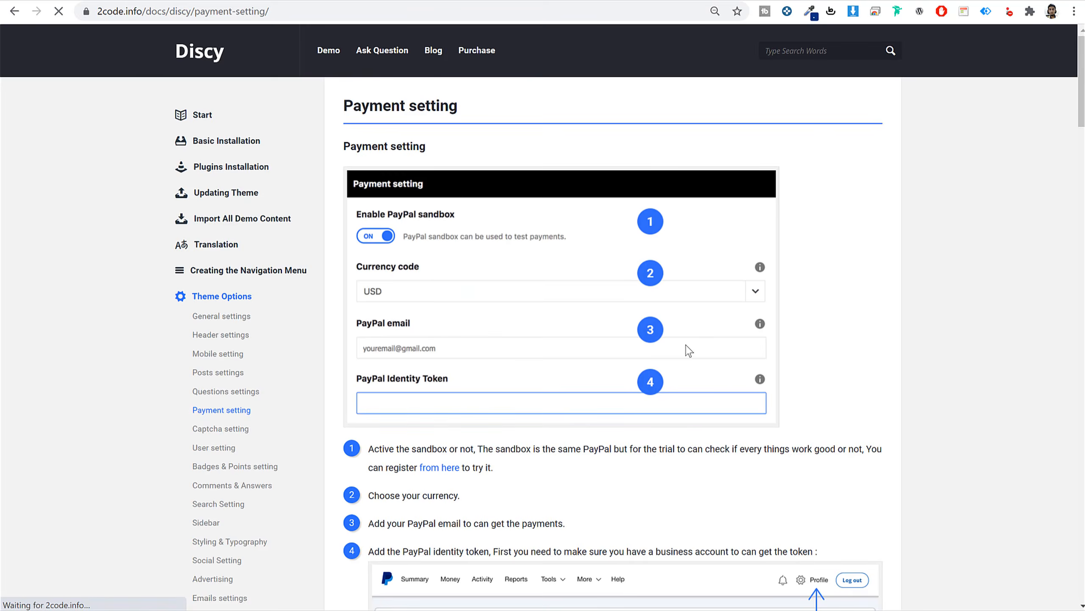
scroll(686, 353, down, 8)
scroll(679, 356, down, 3)
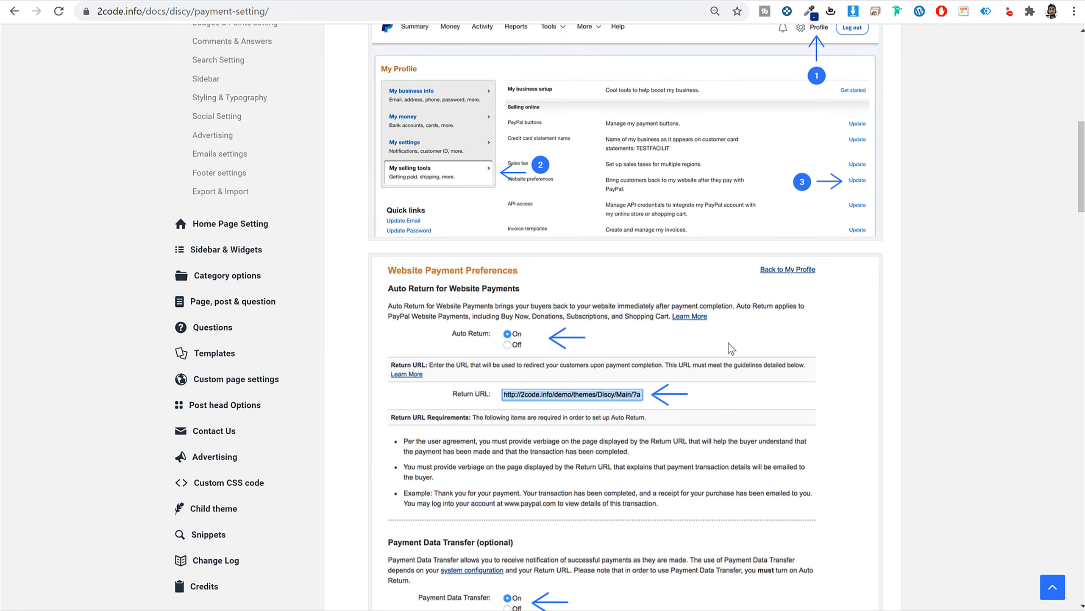
scroll(730, 348, down, 10)
scroll(729, 348, down, 15)
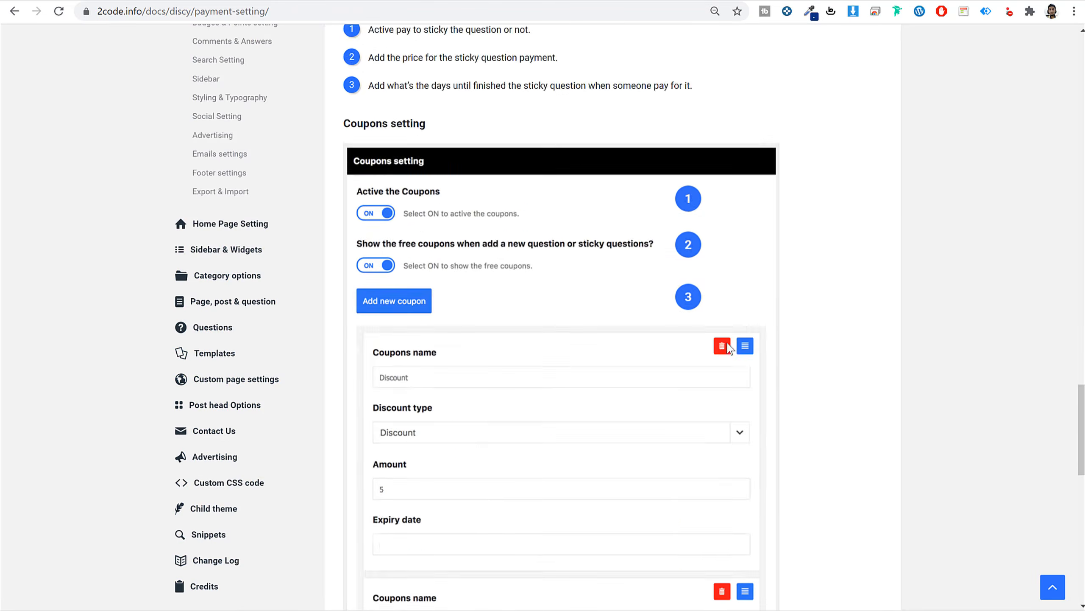
scroll(728, 351, up, 20)
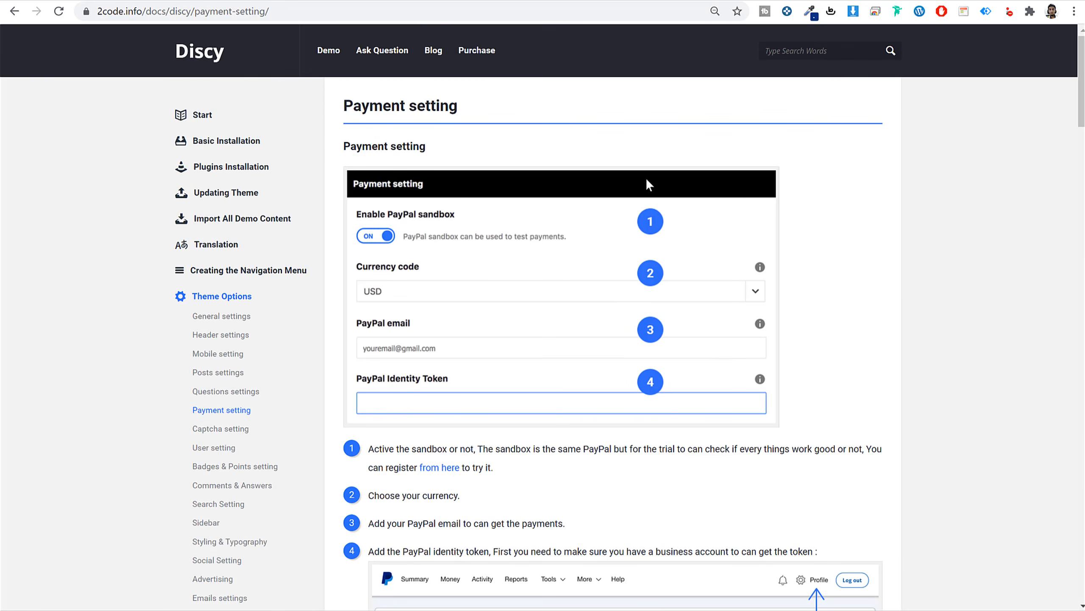
scroll(286, 278, down, 10)
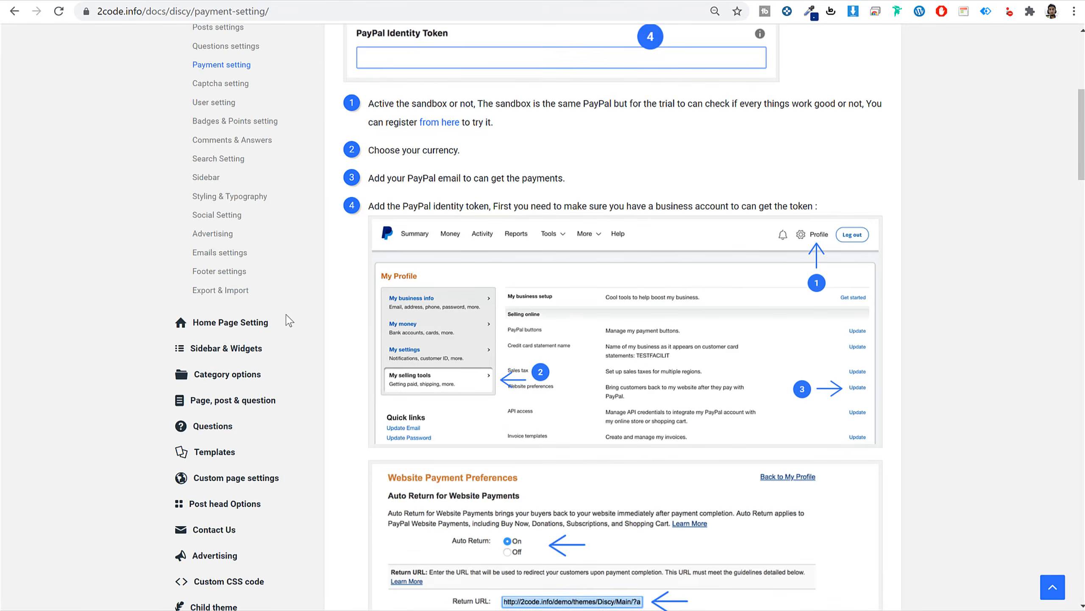
click(210, 328)
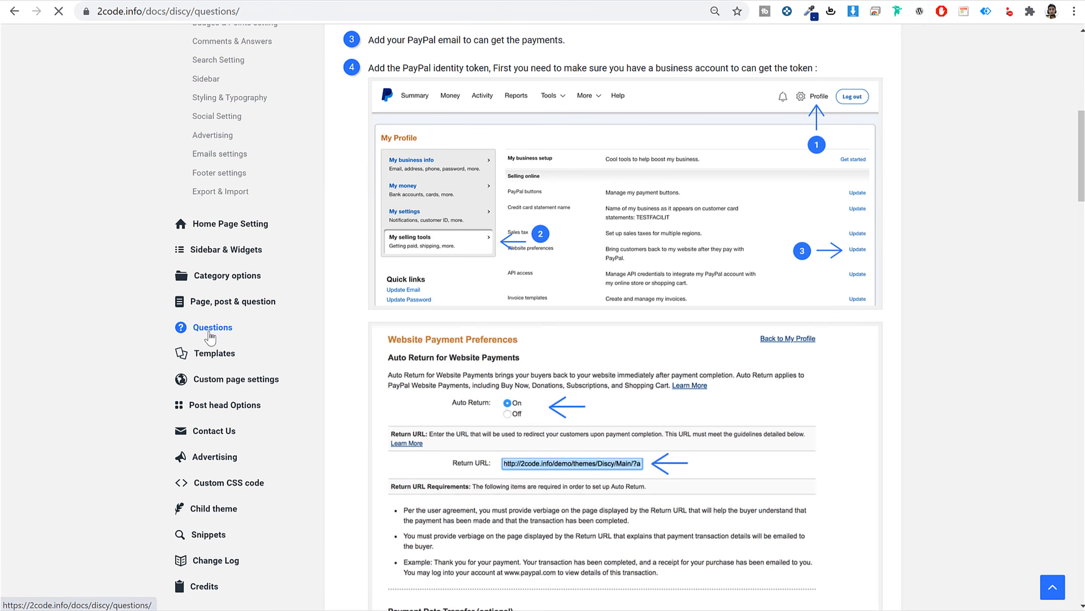
scroll(643, 342, down, 20)
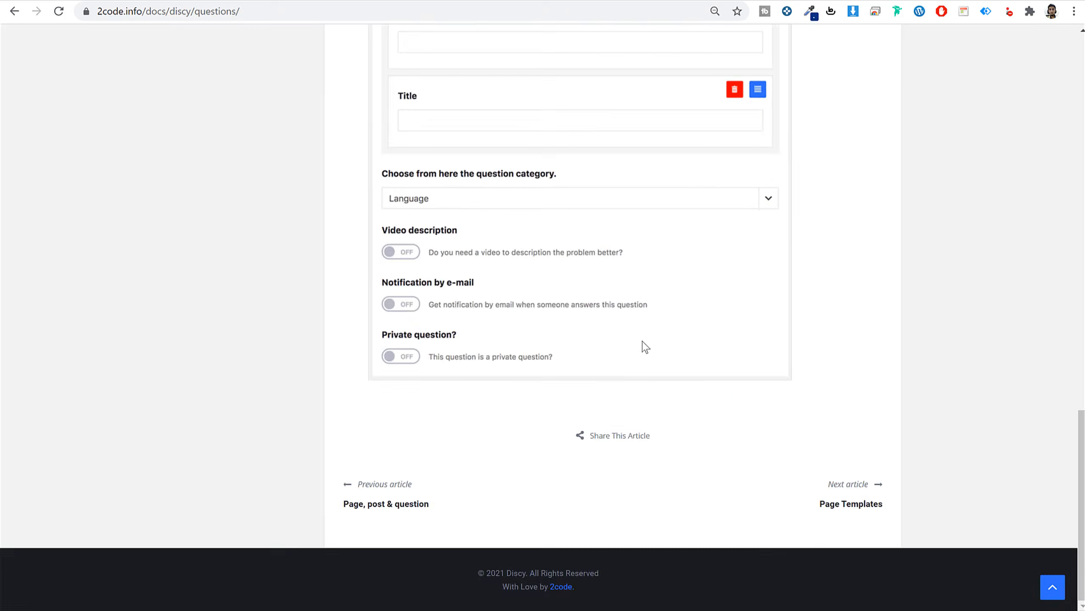
scroll(643, 342, up, 20)
click(293, 0)
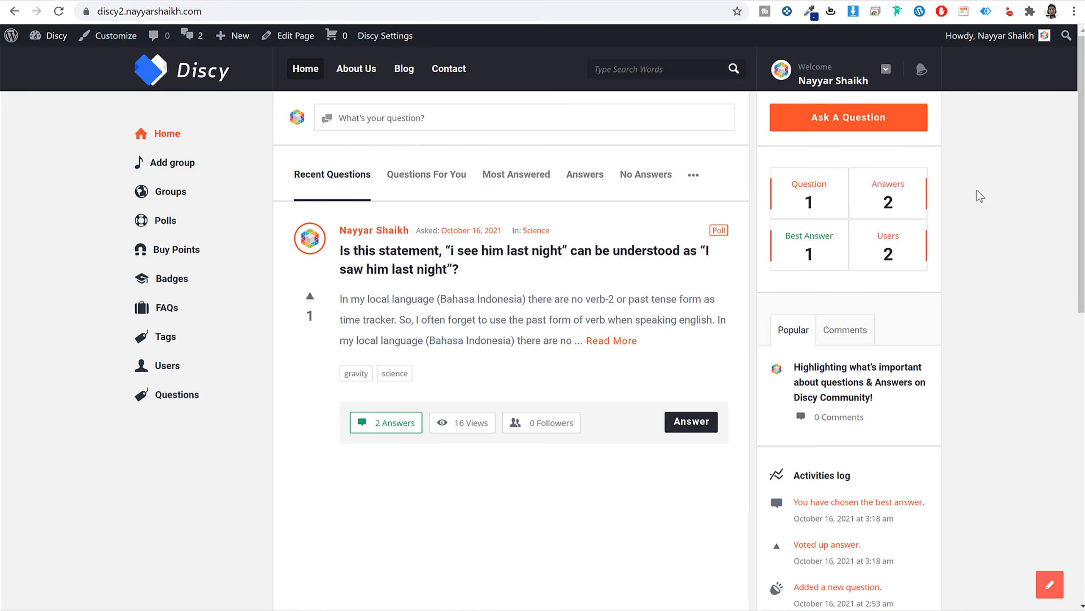
click(391, 2)
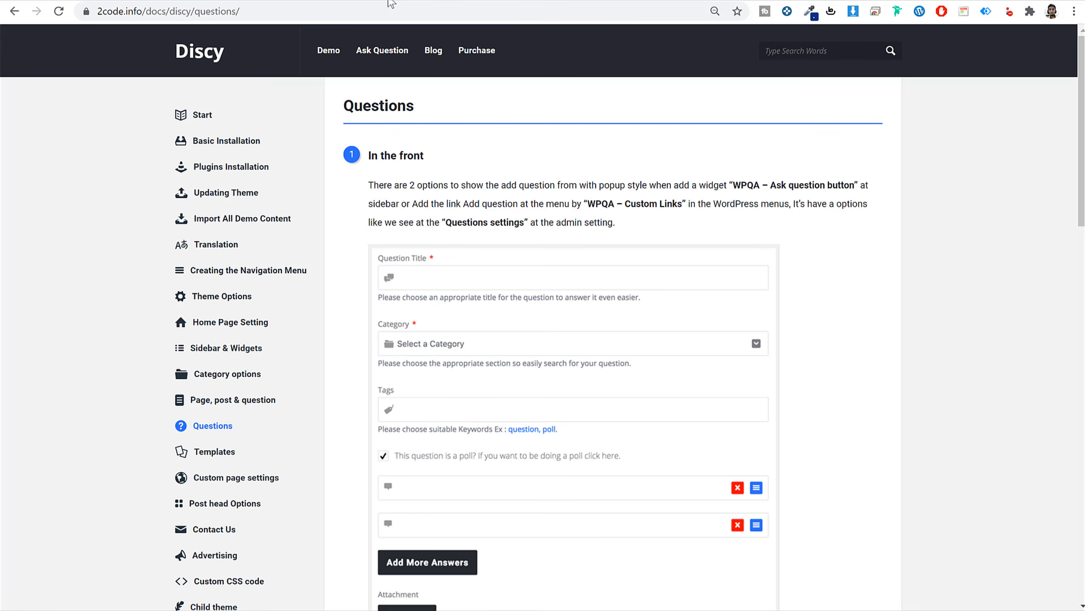
click(272, 2)
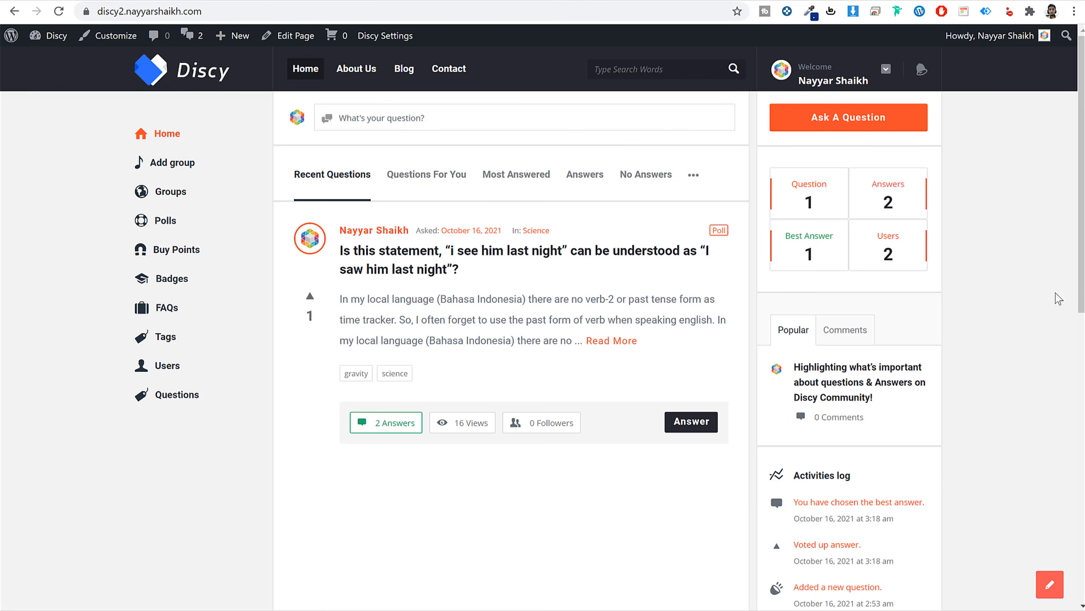